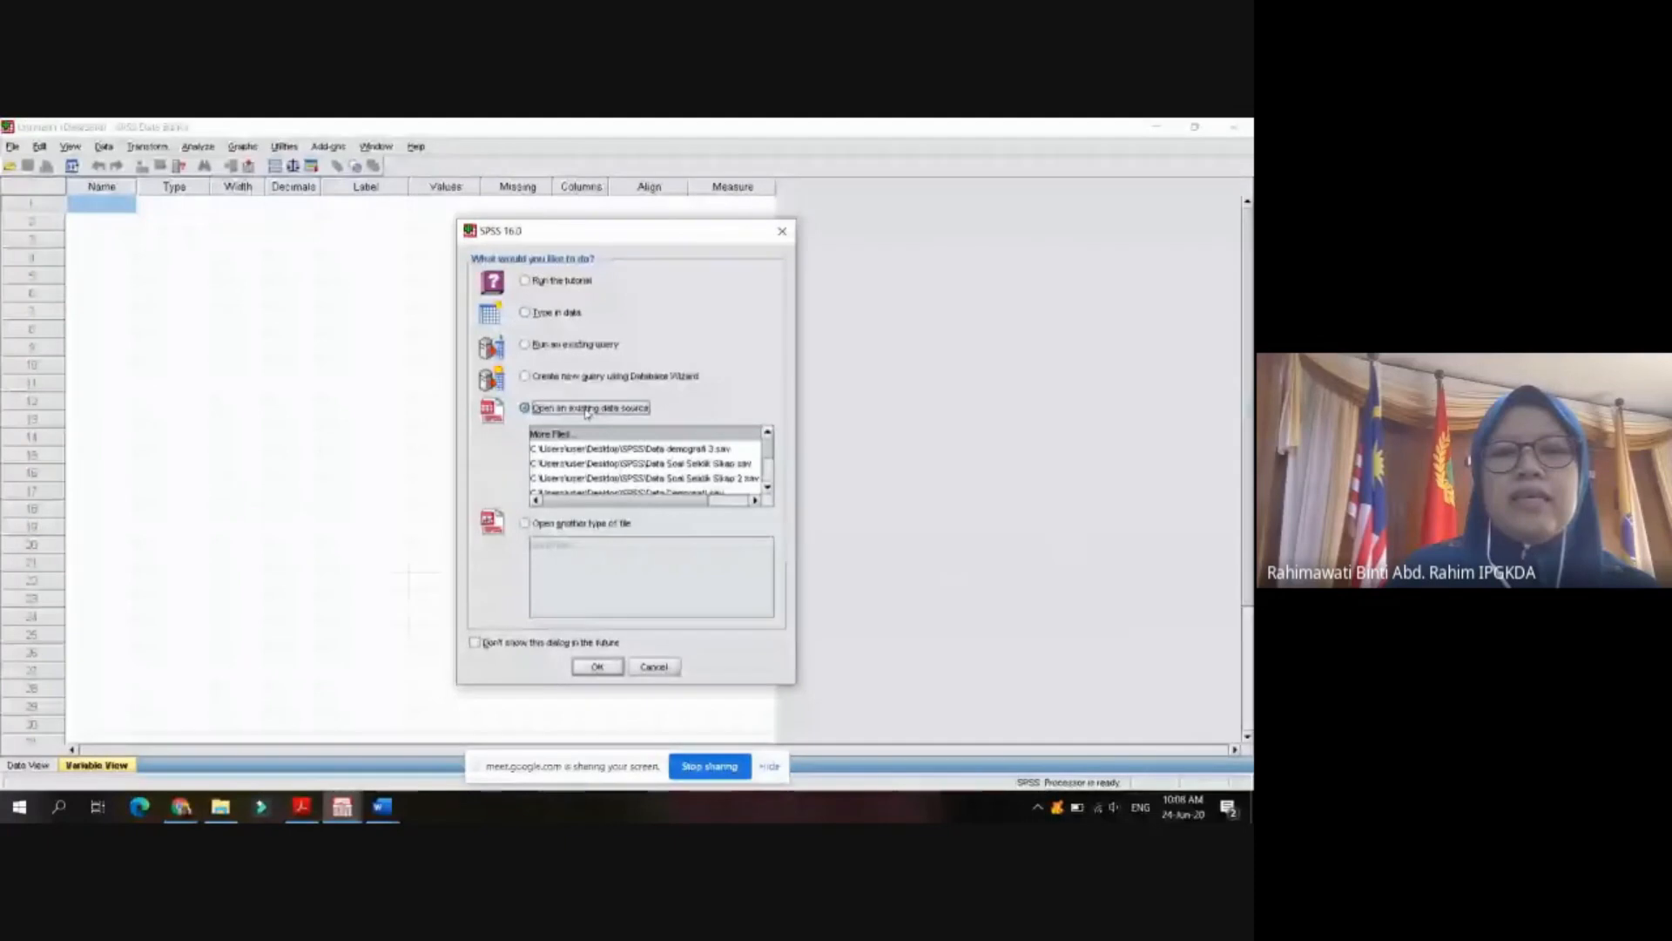
- Close the startup dialog and continue with a blank untitled dataset
{"action": "left_click", "coordinate": [589, 464]}
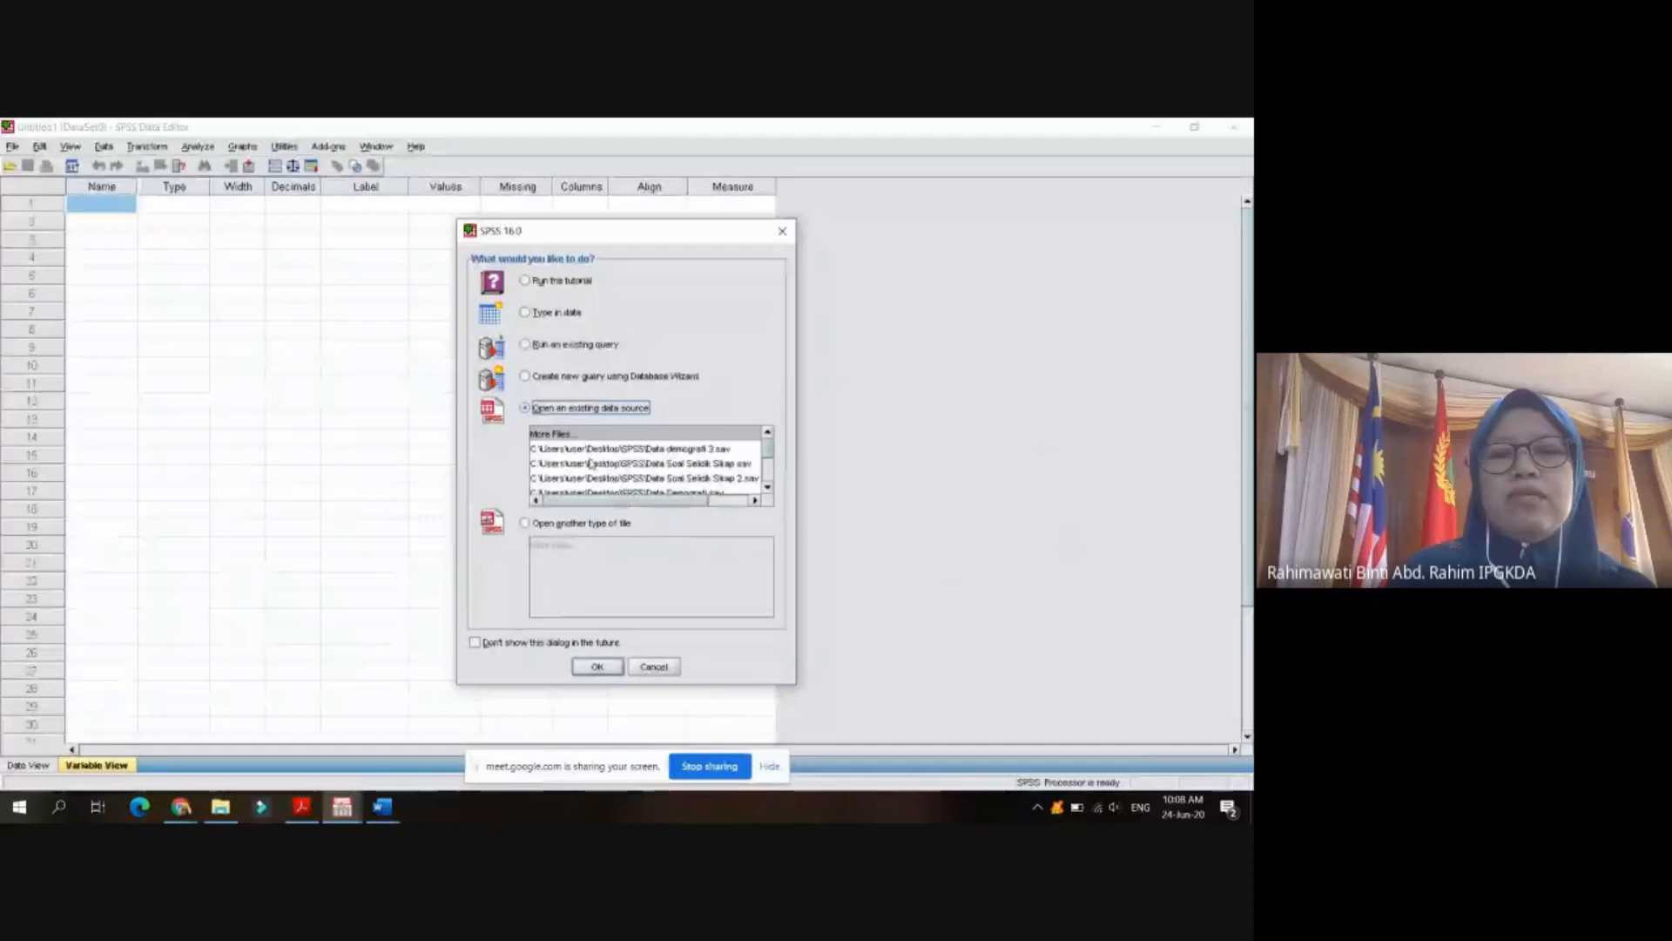
{"action": "left_click", "coordinate": [594, 668]}
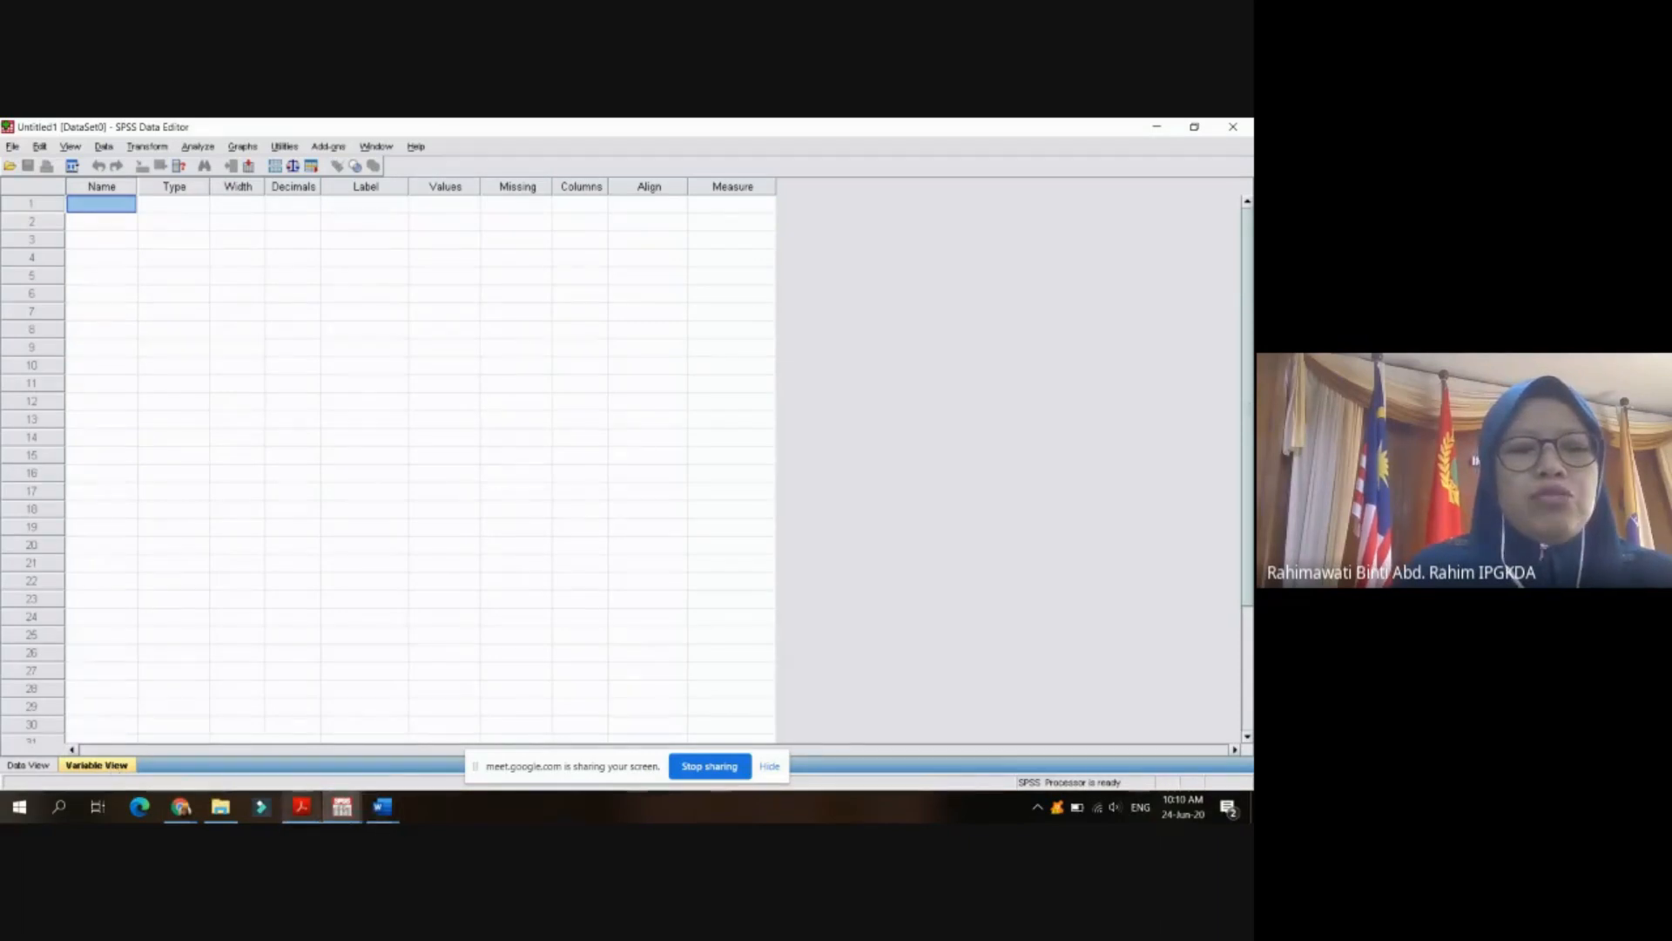
{"action": "left_click", "coordinate": [302, 817]}
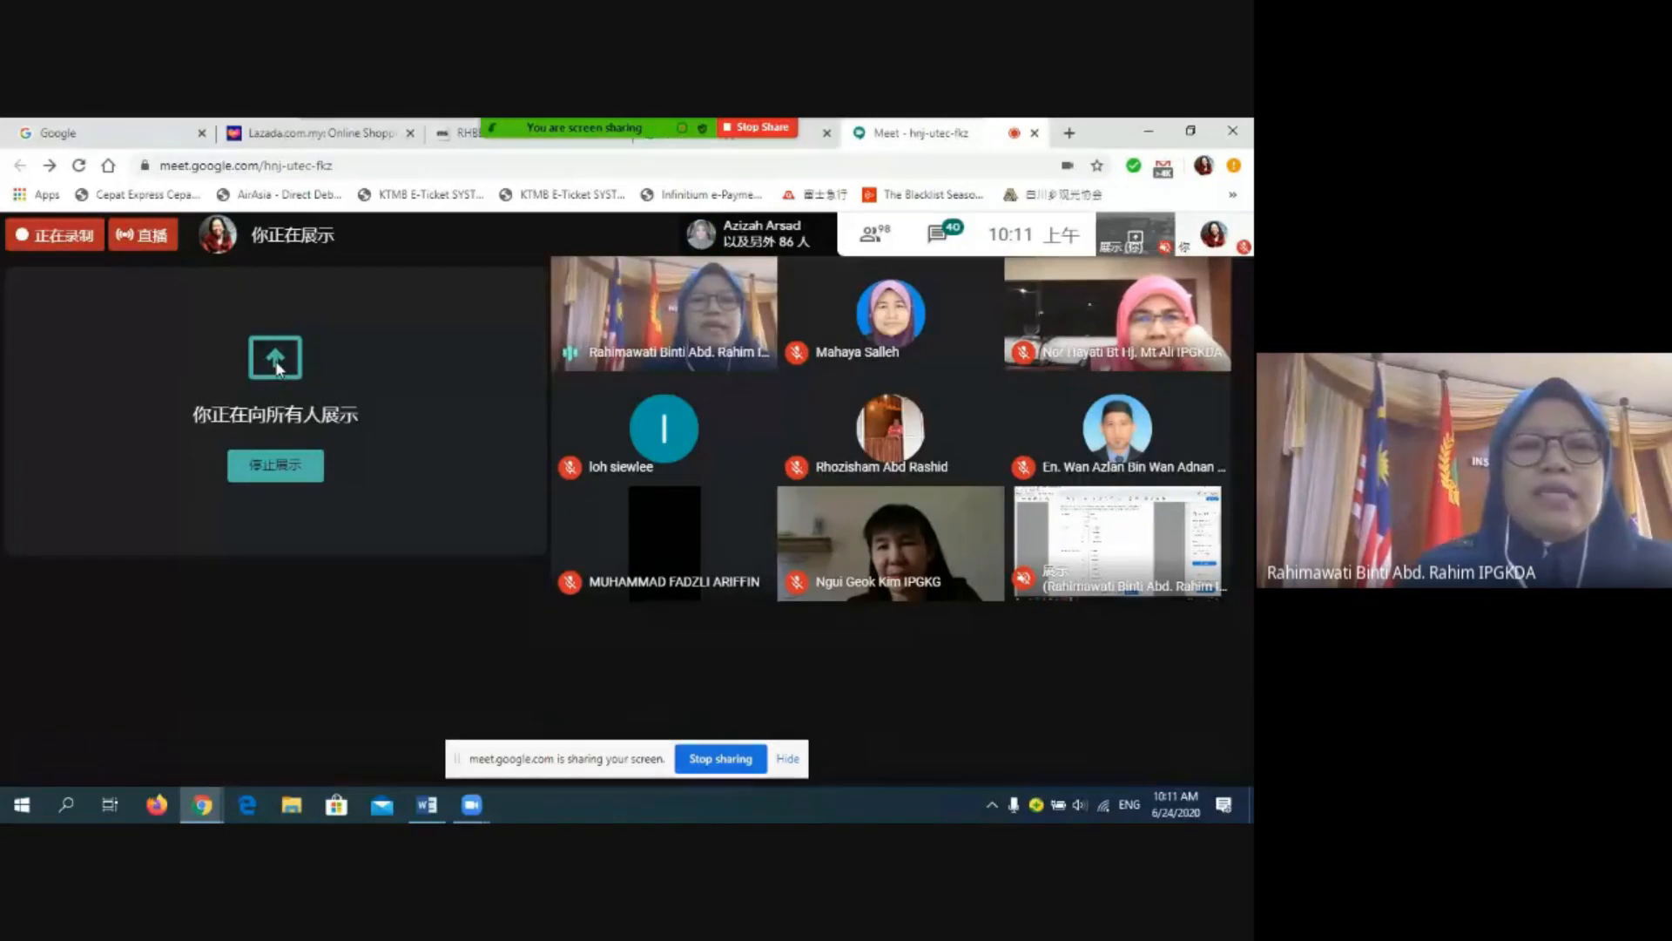
{"action": "left_click", "coordinate": [702, 765]}
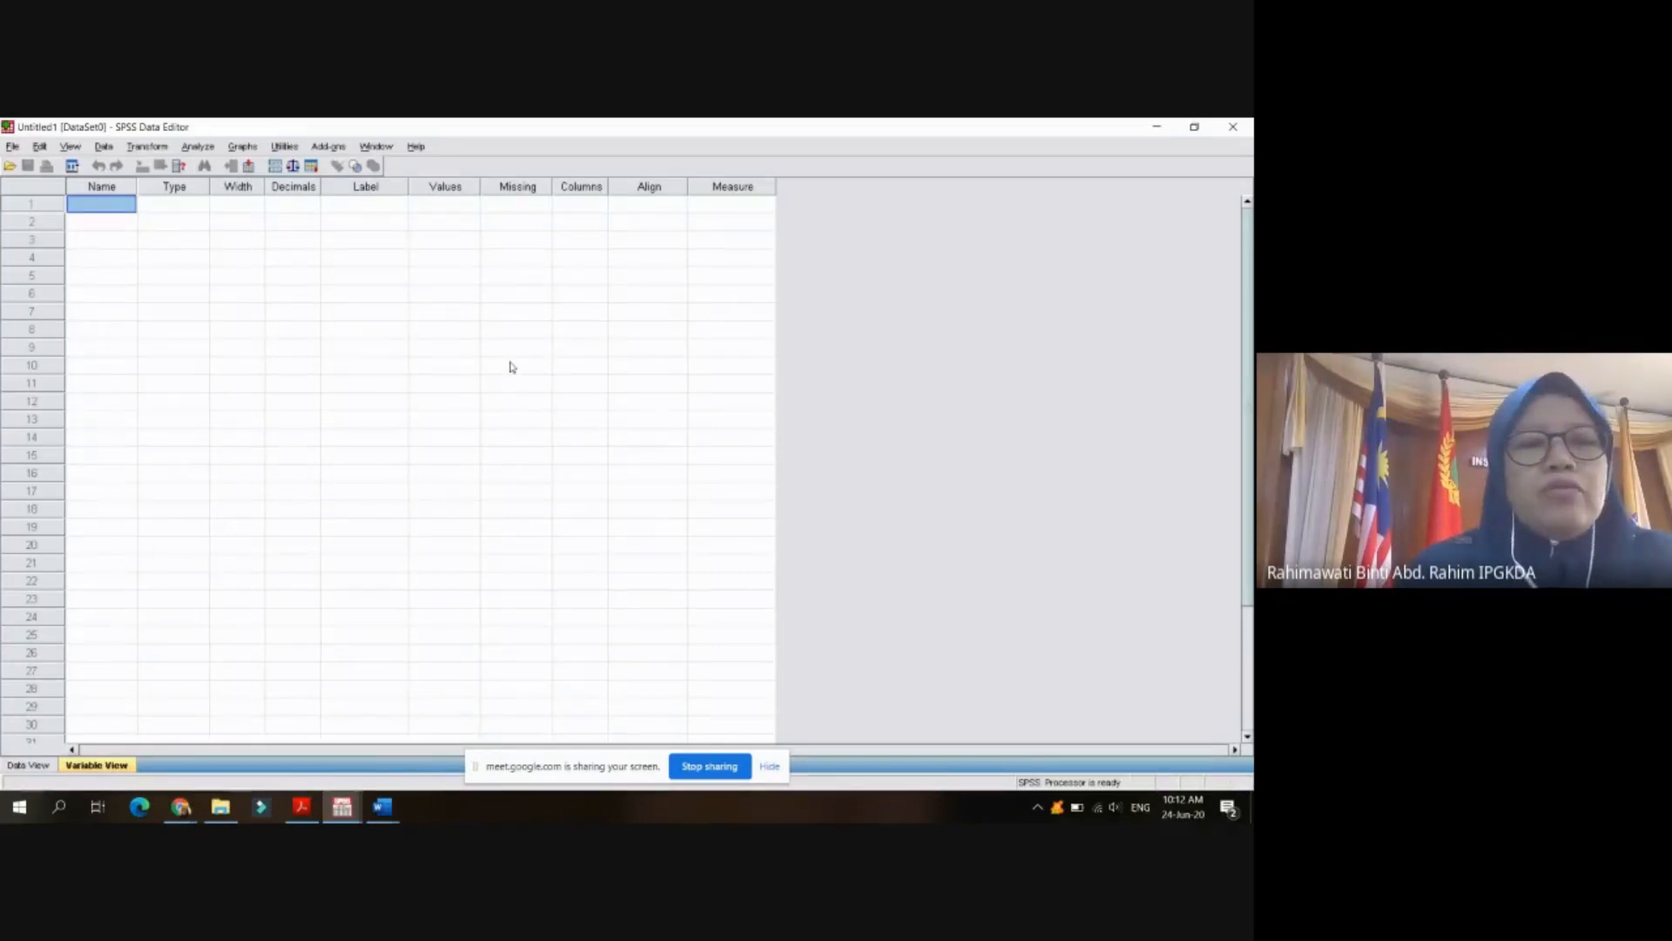
- Look at the empty Data View, return to Variable View and name the first variable ID
{"action": "left_click", "coordinate": [35, 765]}
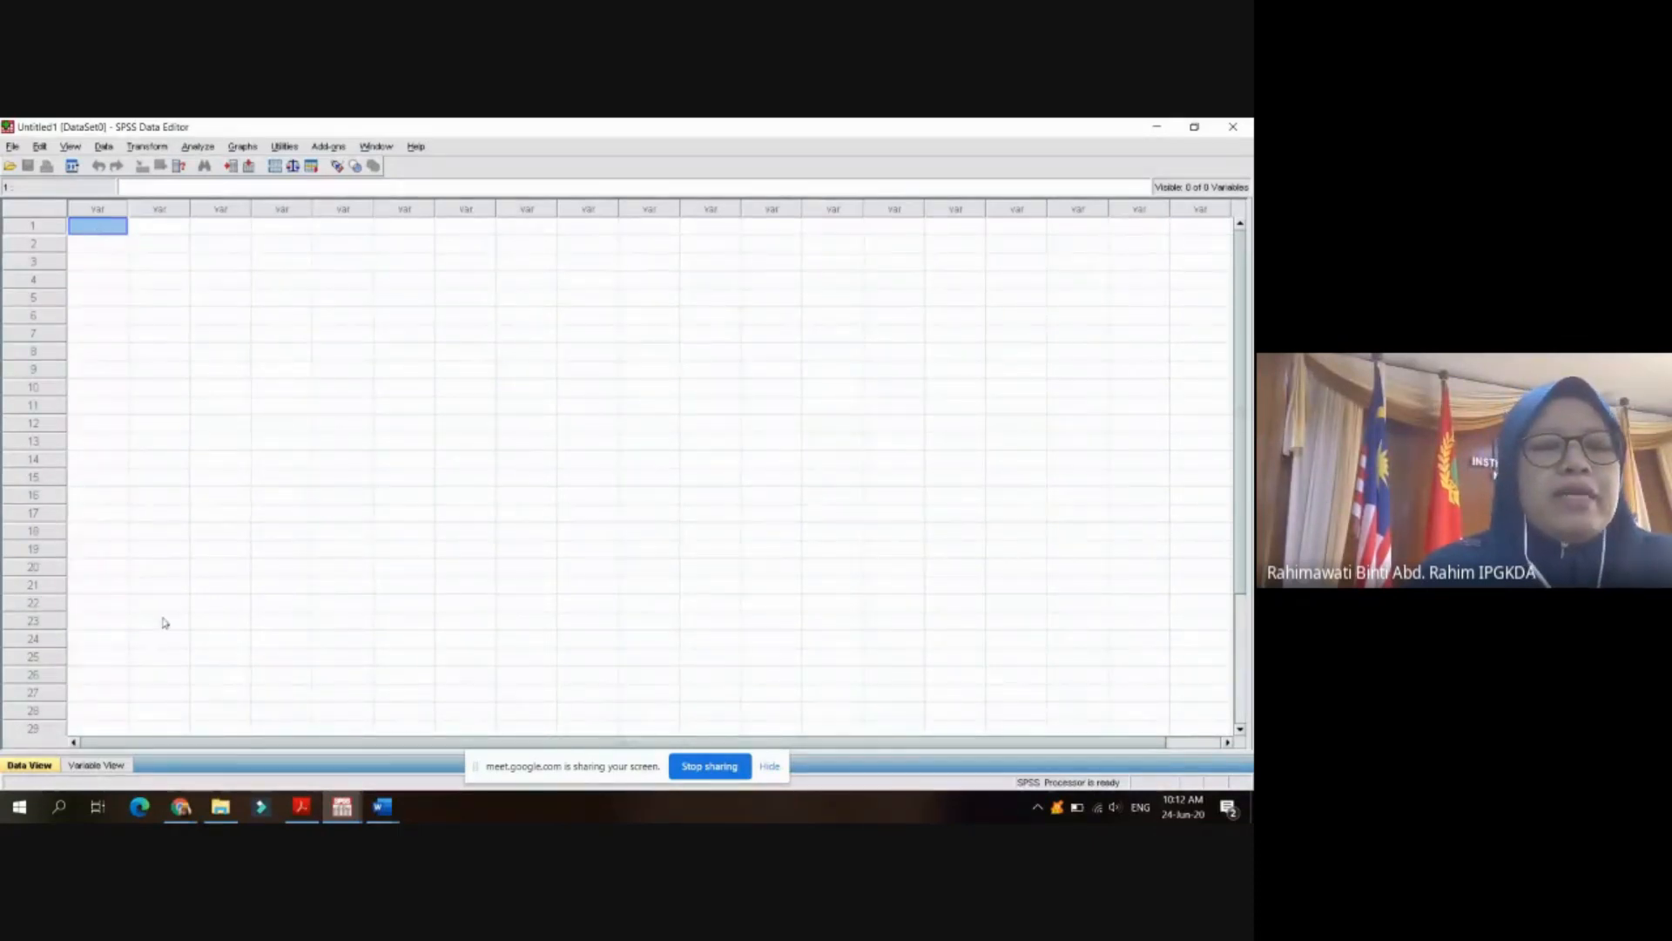
{"action": "left_click", "coordinate": [97, 766]}
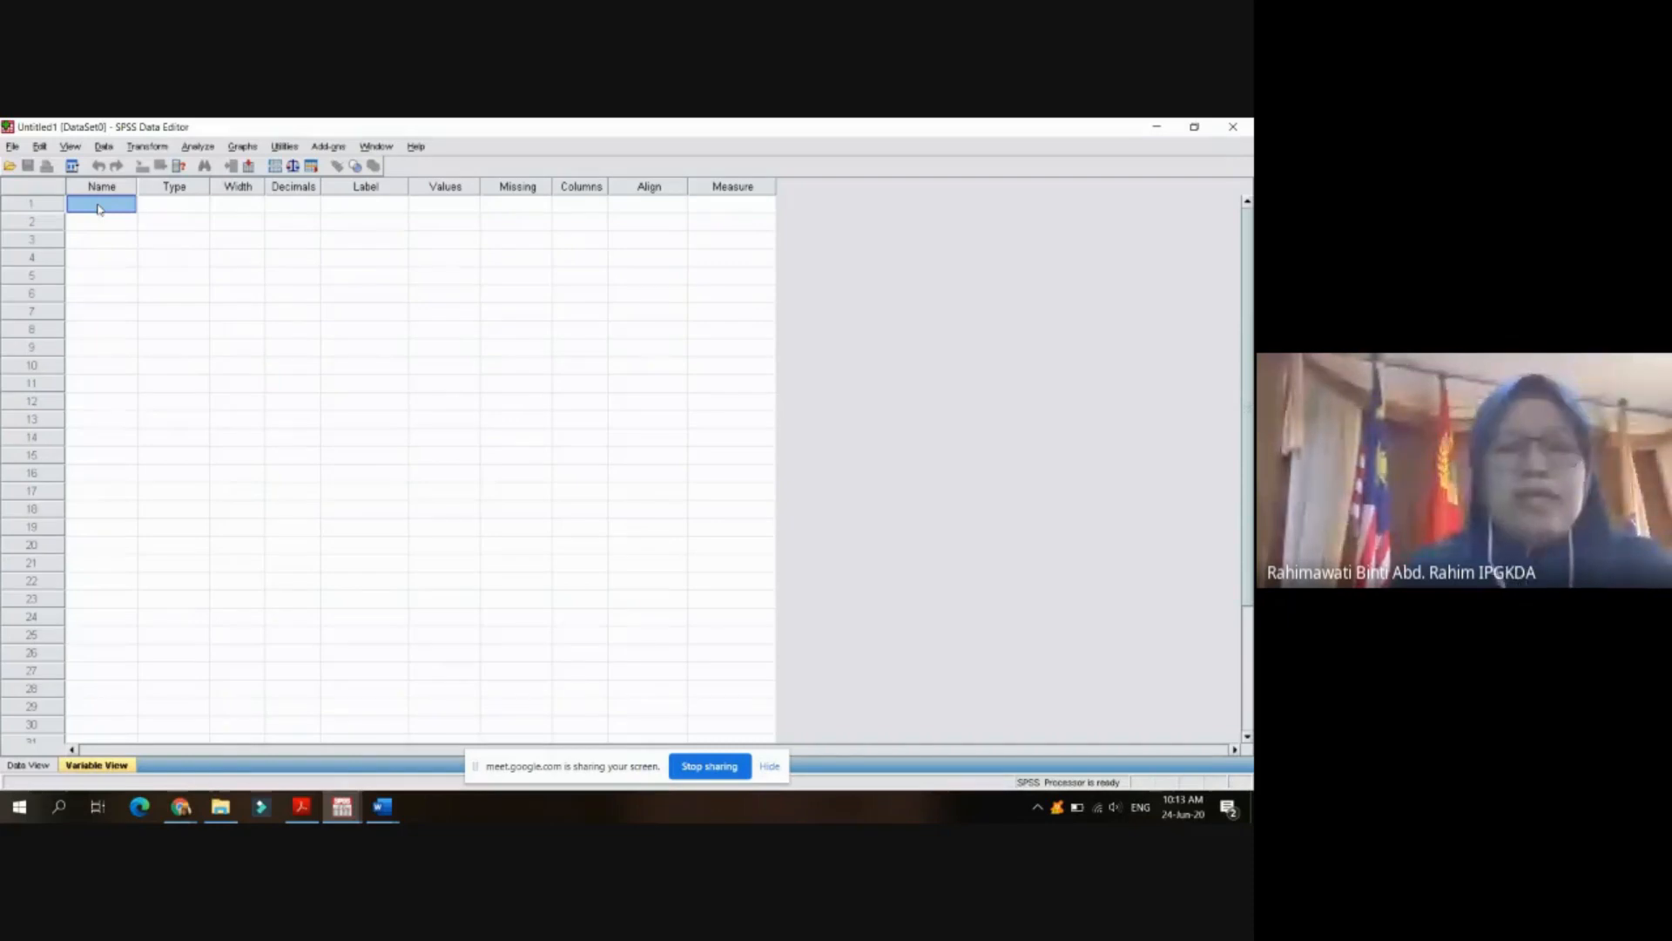
{"action": "left_click", "coordinate": [99, 206]}
{"action": "type", "text": "ID"}
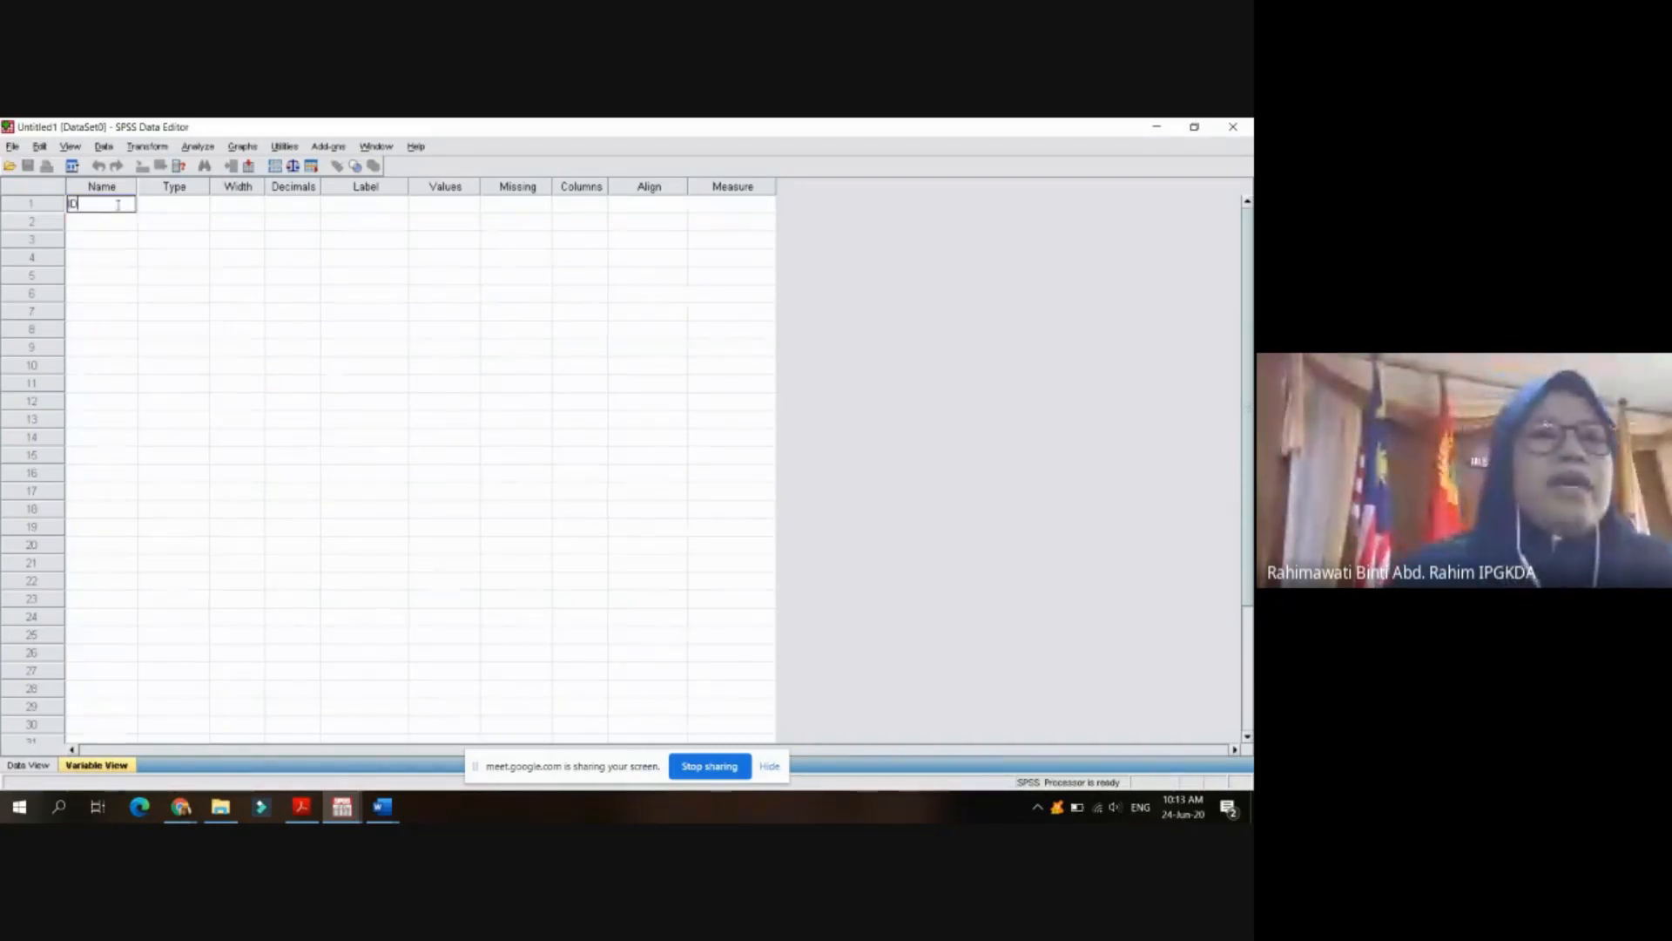
{"action": "left_click", "coordinate": [165, 208]}
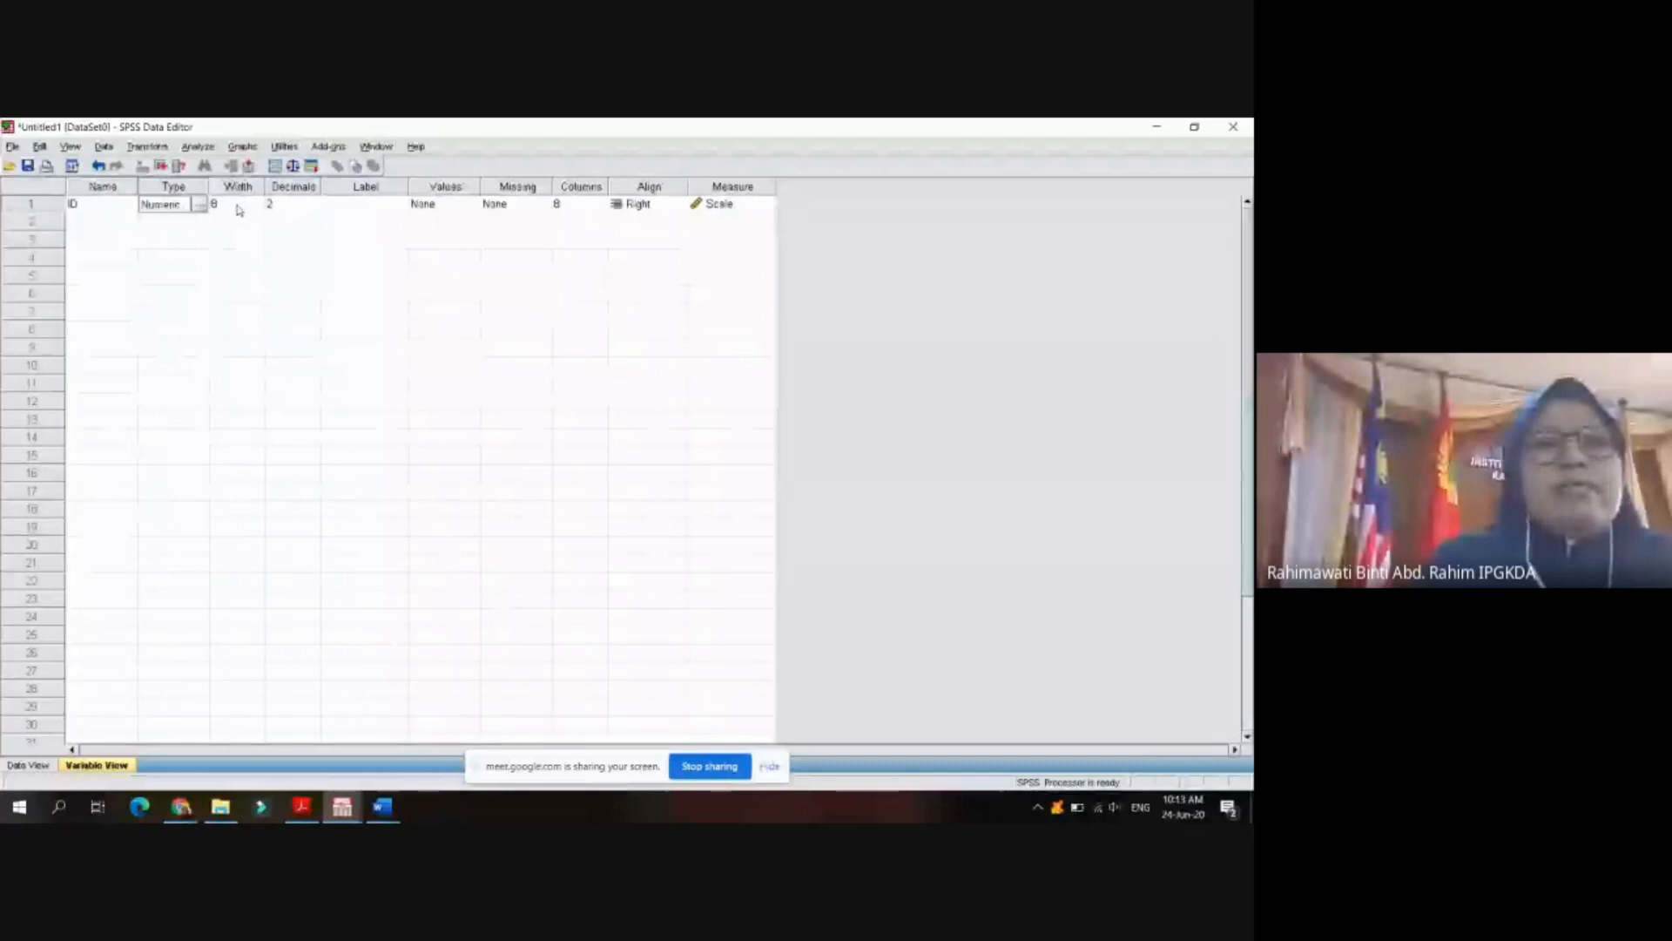
- Set the ID variable's decimals to 0 and its label to "ID"
{"action": "left_click", "coordinate": [296, 204]}
{"action": "left_click", "coordinate": [313, 208]}
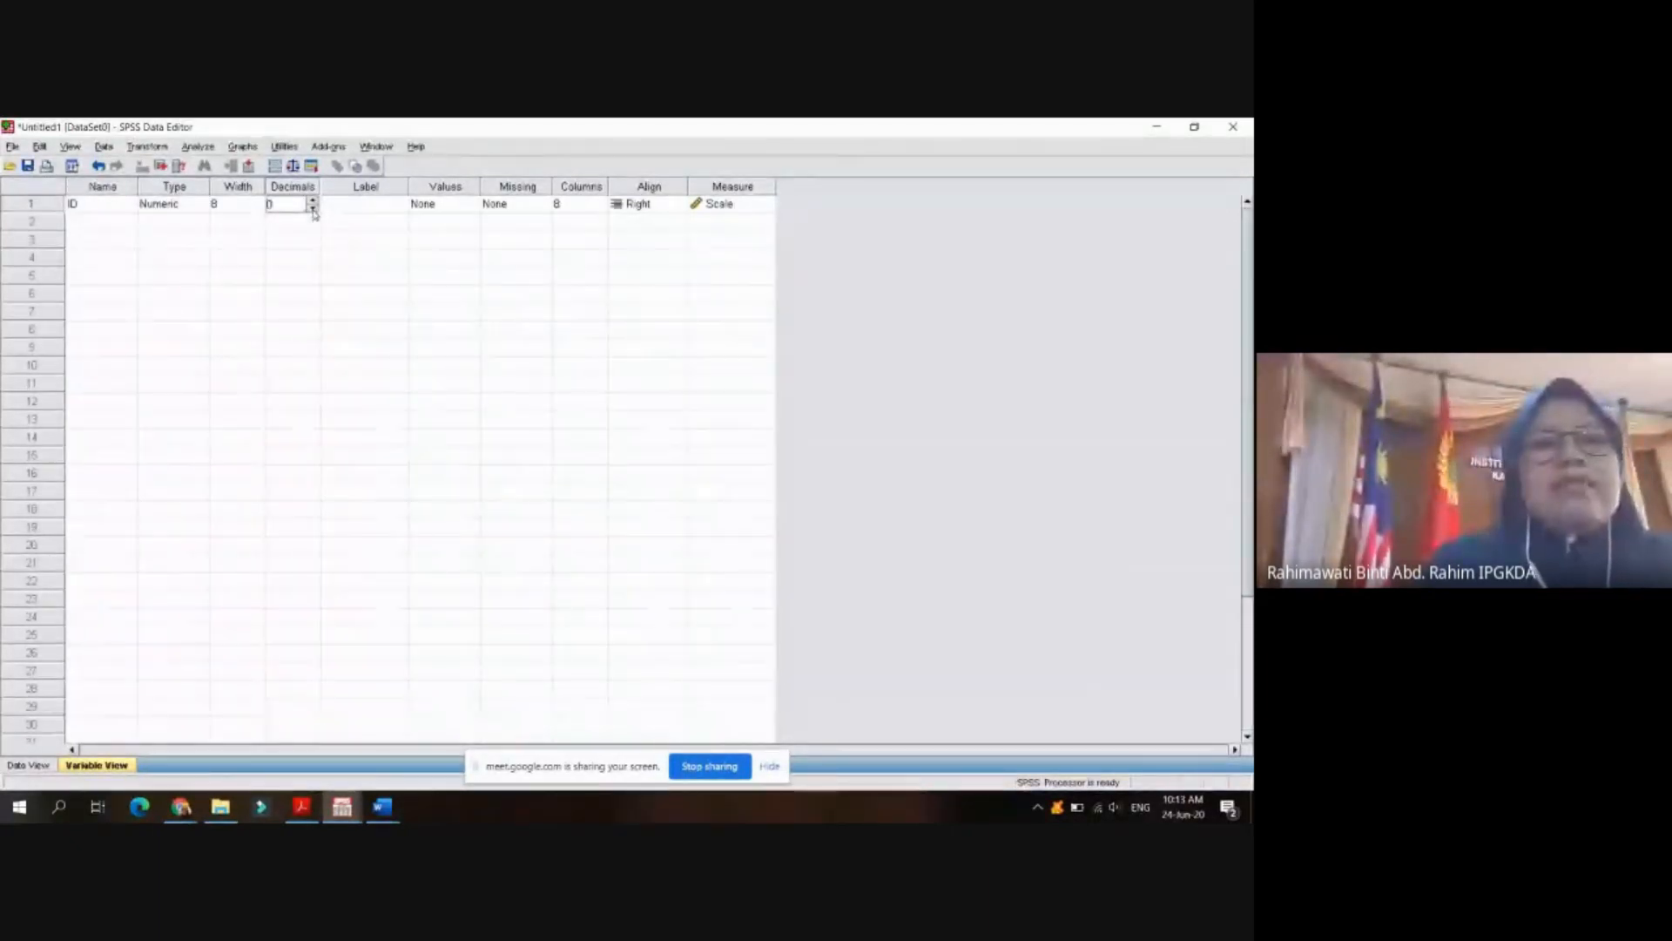
{"action": "left_click", "coordinate": [360, 206]}
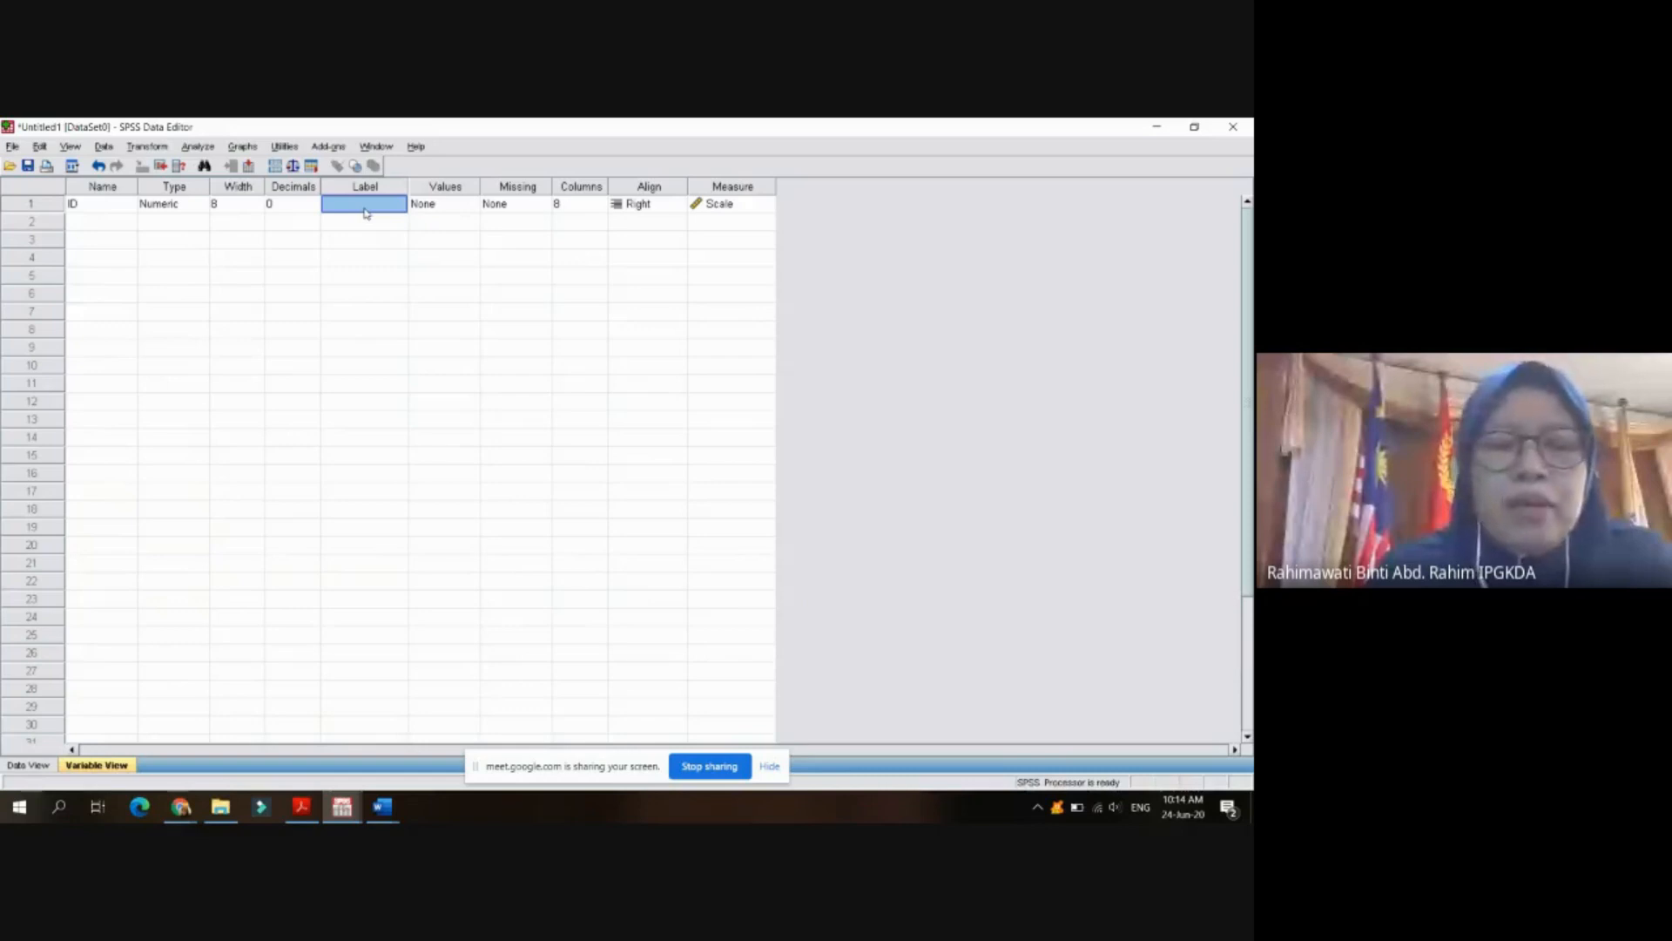
{"action": "left_click", "coordinate": [365, 207]}
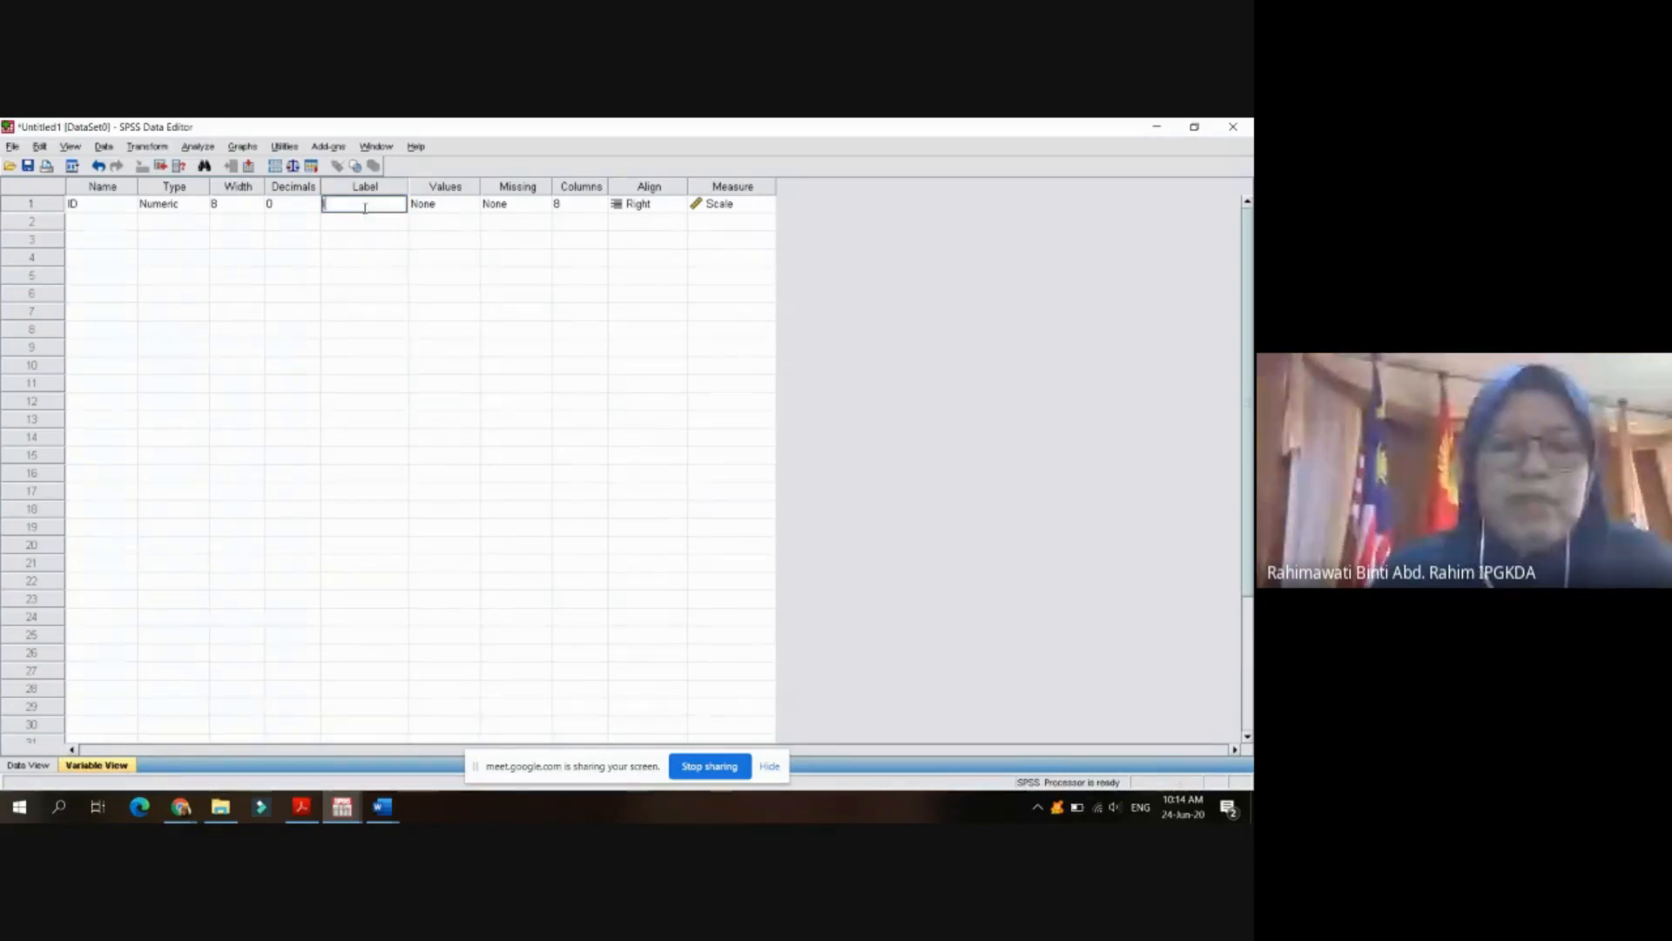
{"action": "type", "text": "ID"}
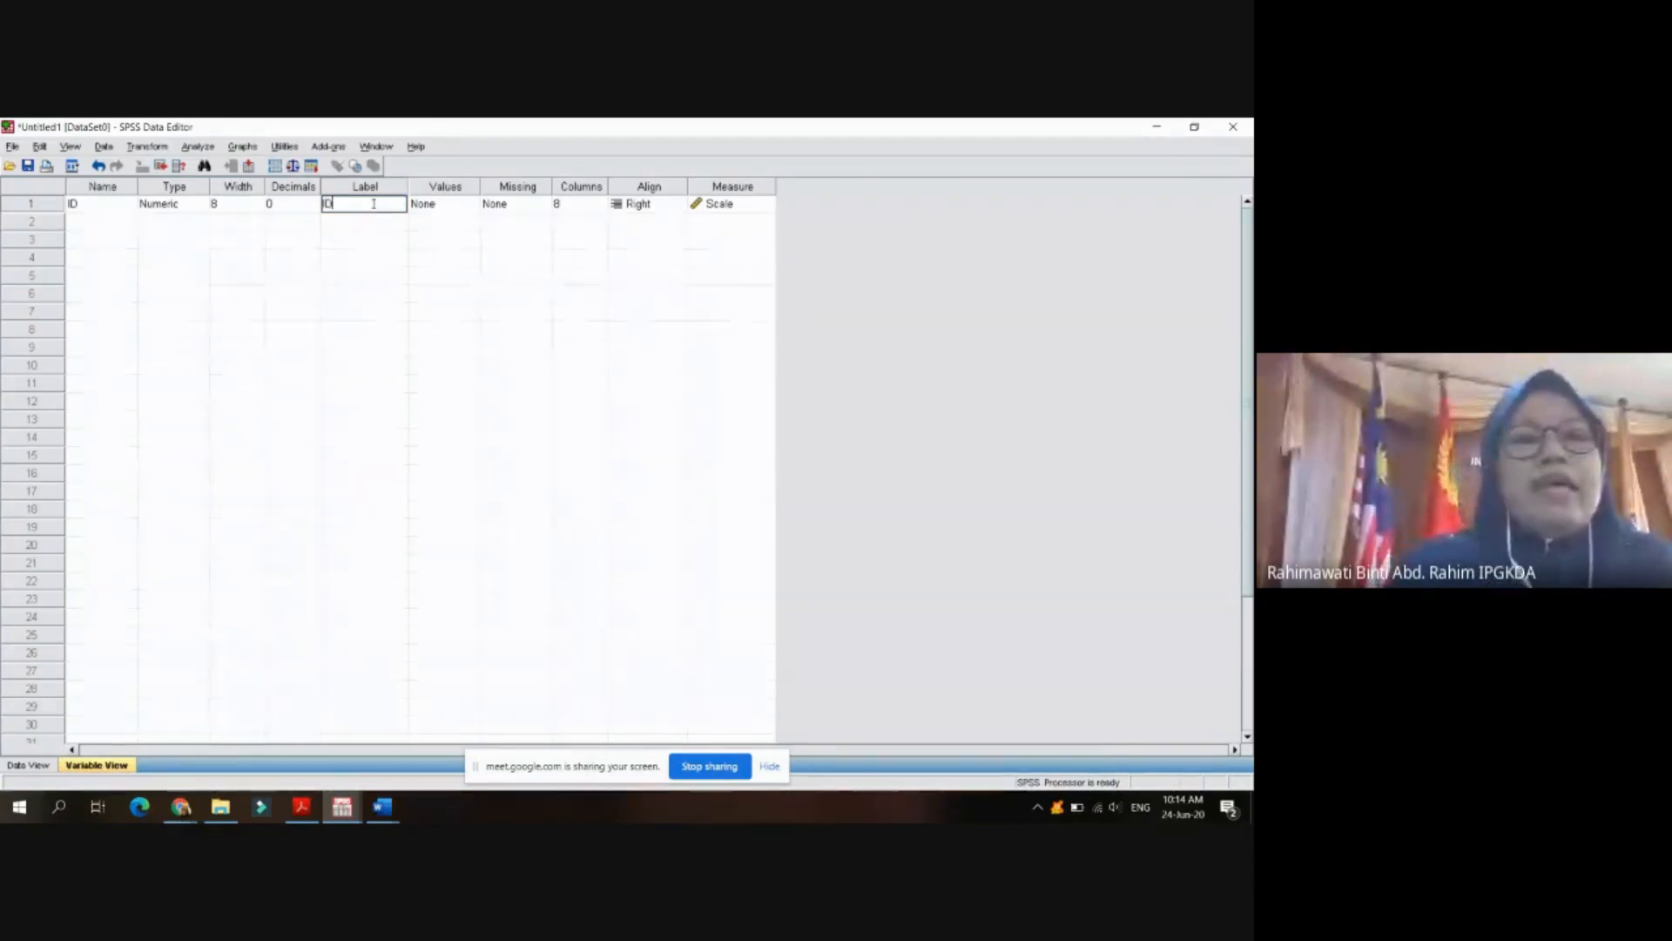
- Inspect the ID variable's value label settings without adding any labels, and check its column in Data View
{"action": "left_click", "coordinate": [428, 209]}
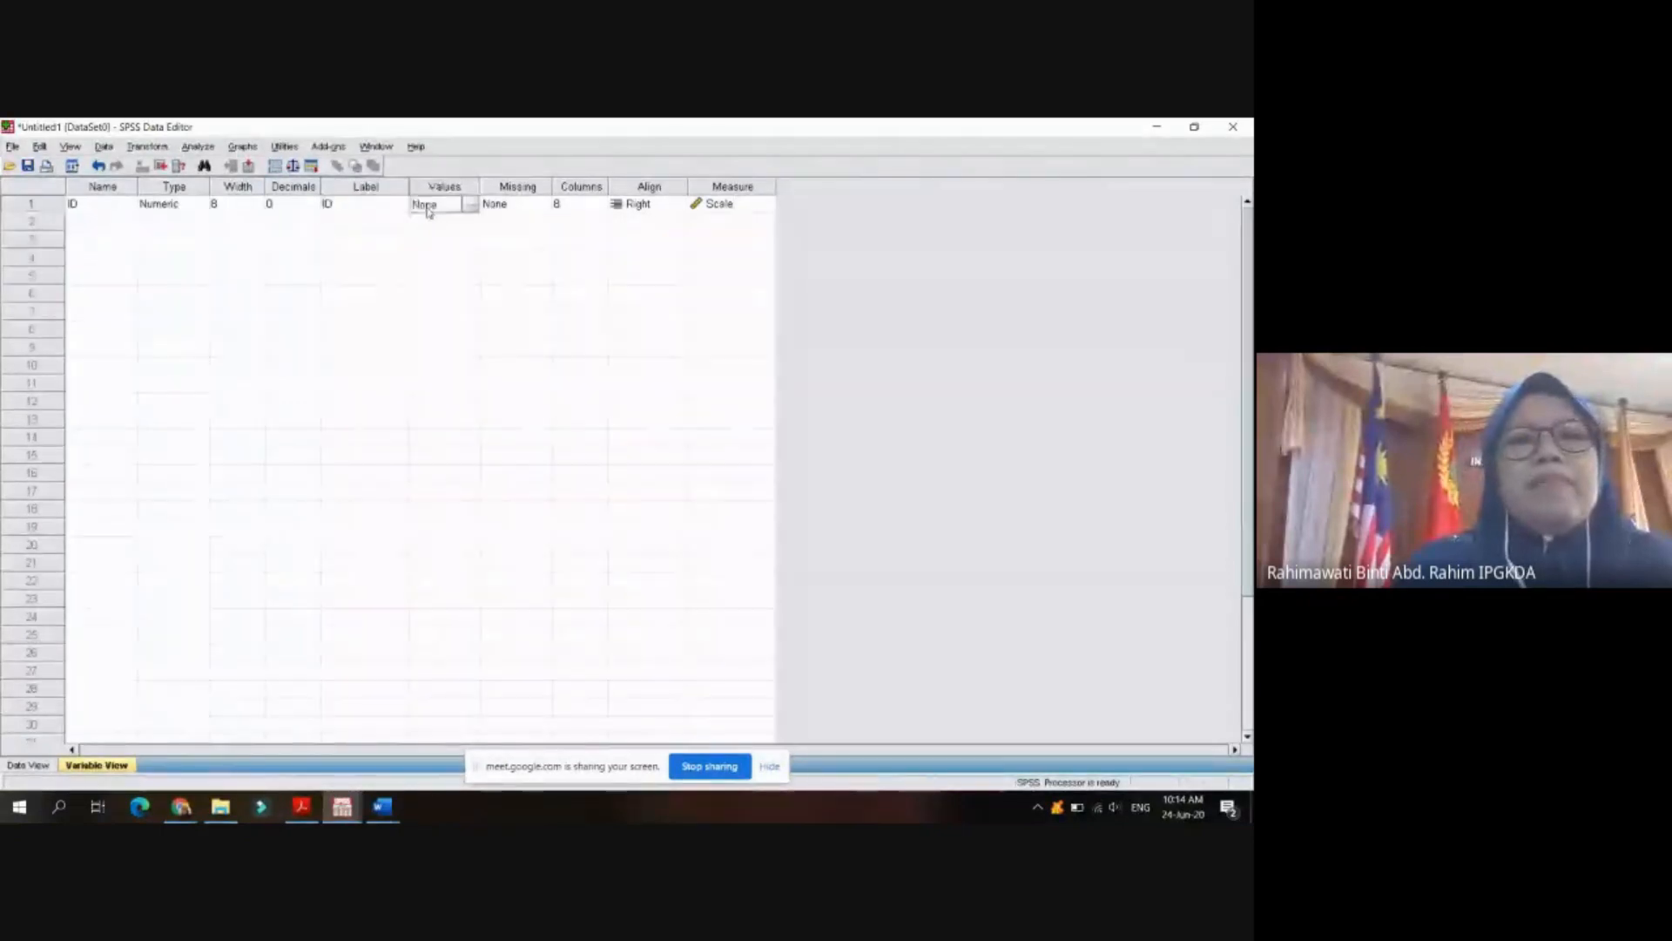
{"action": "left_click", "coordinate": [471, 206]}
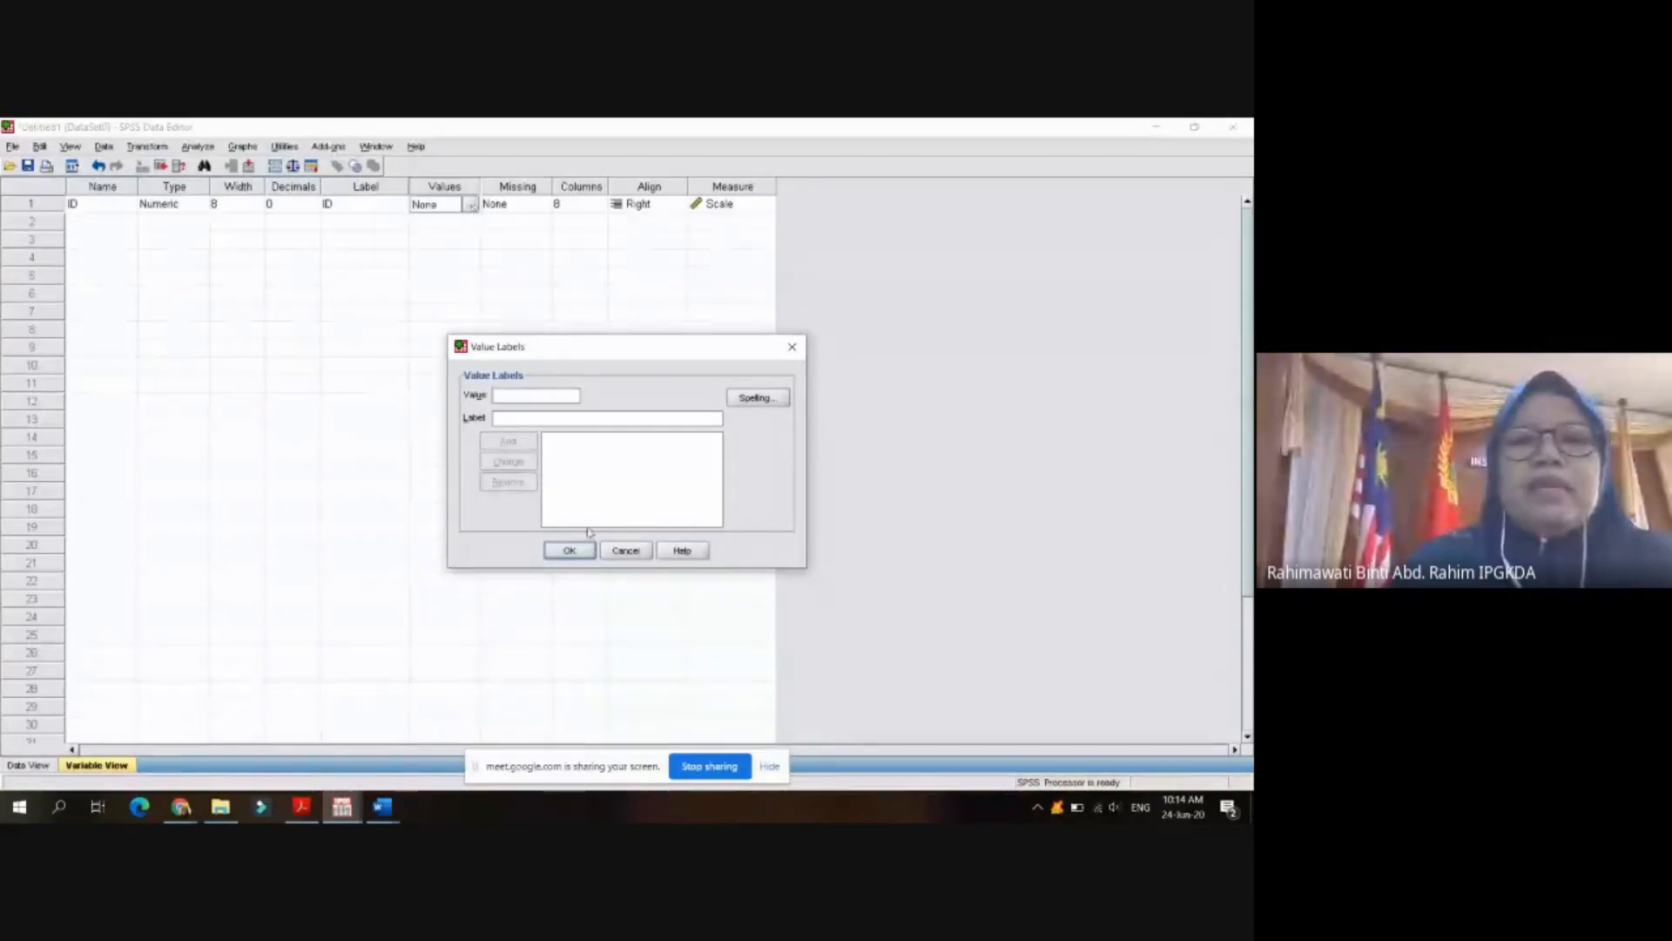
{"action": "left_click", "coordinate": [581, 555]}
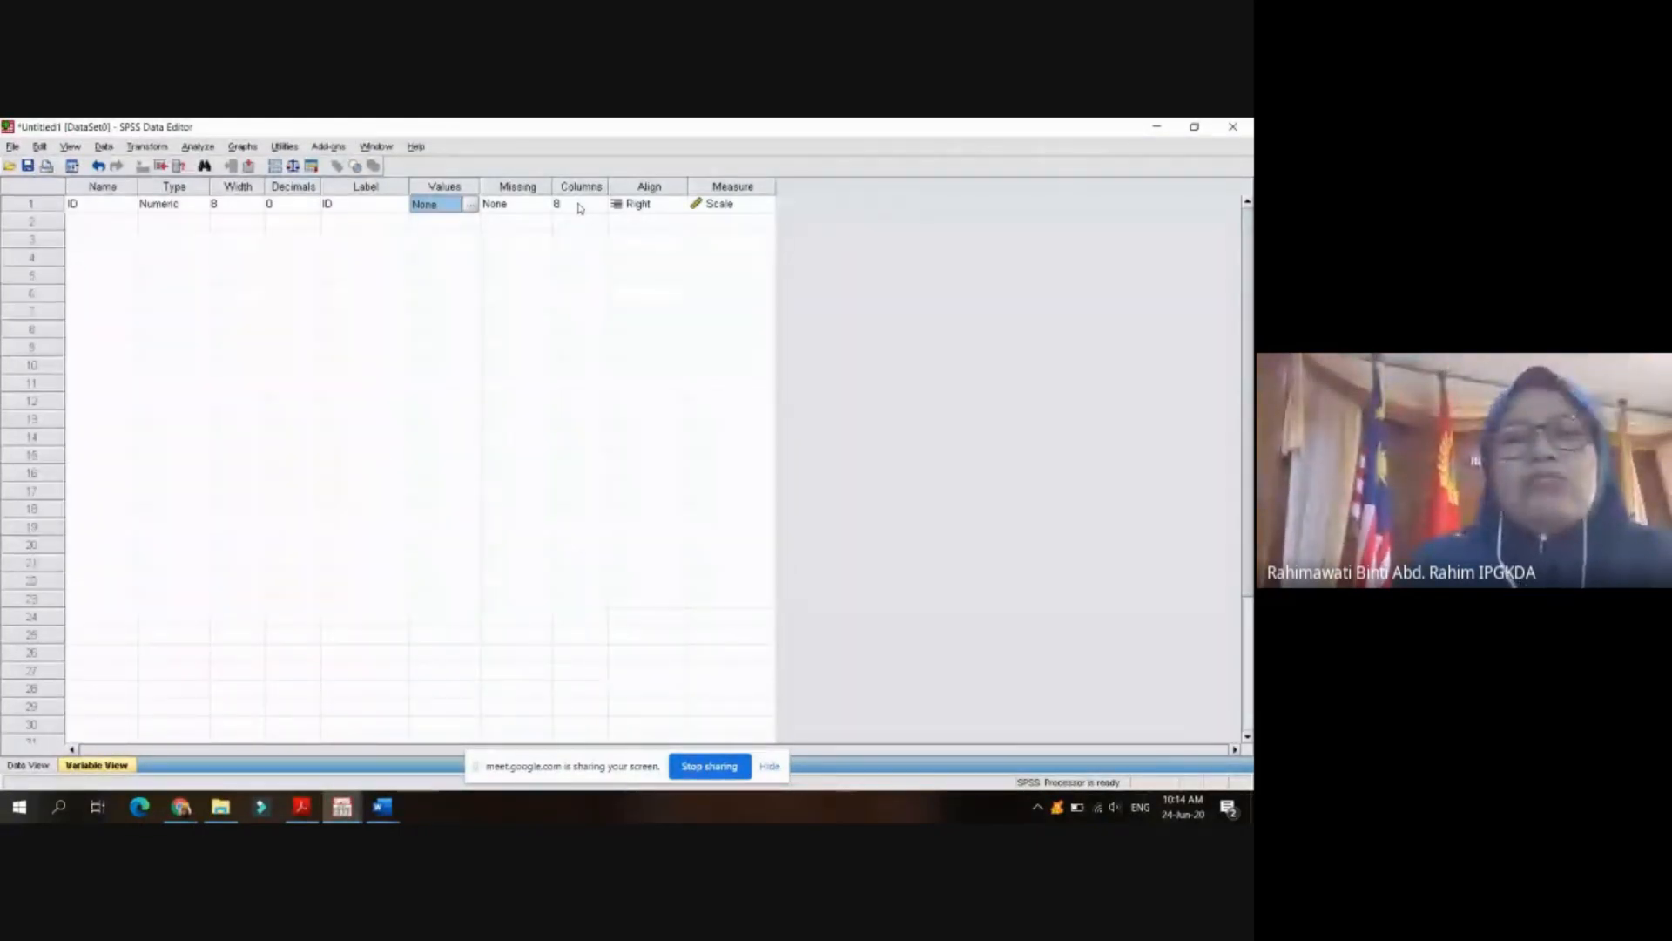
{"action": "left_click", "coordinate": [40, 767]}
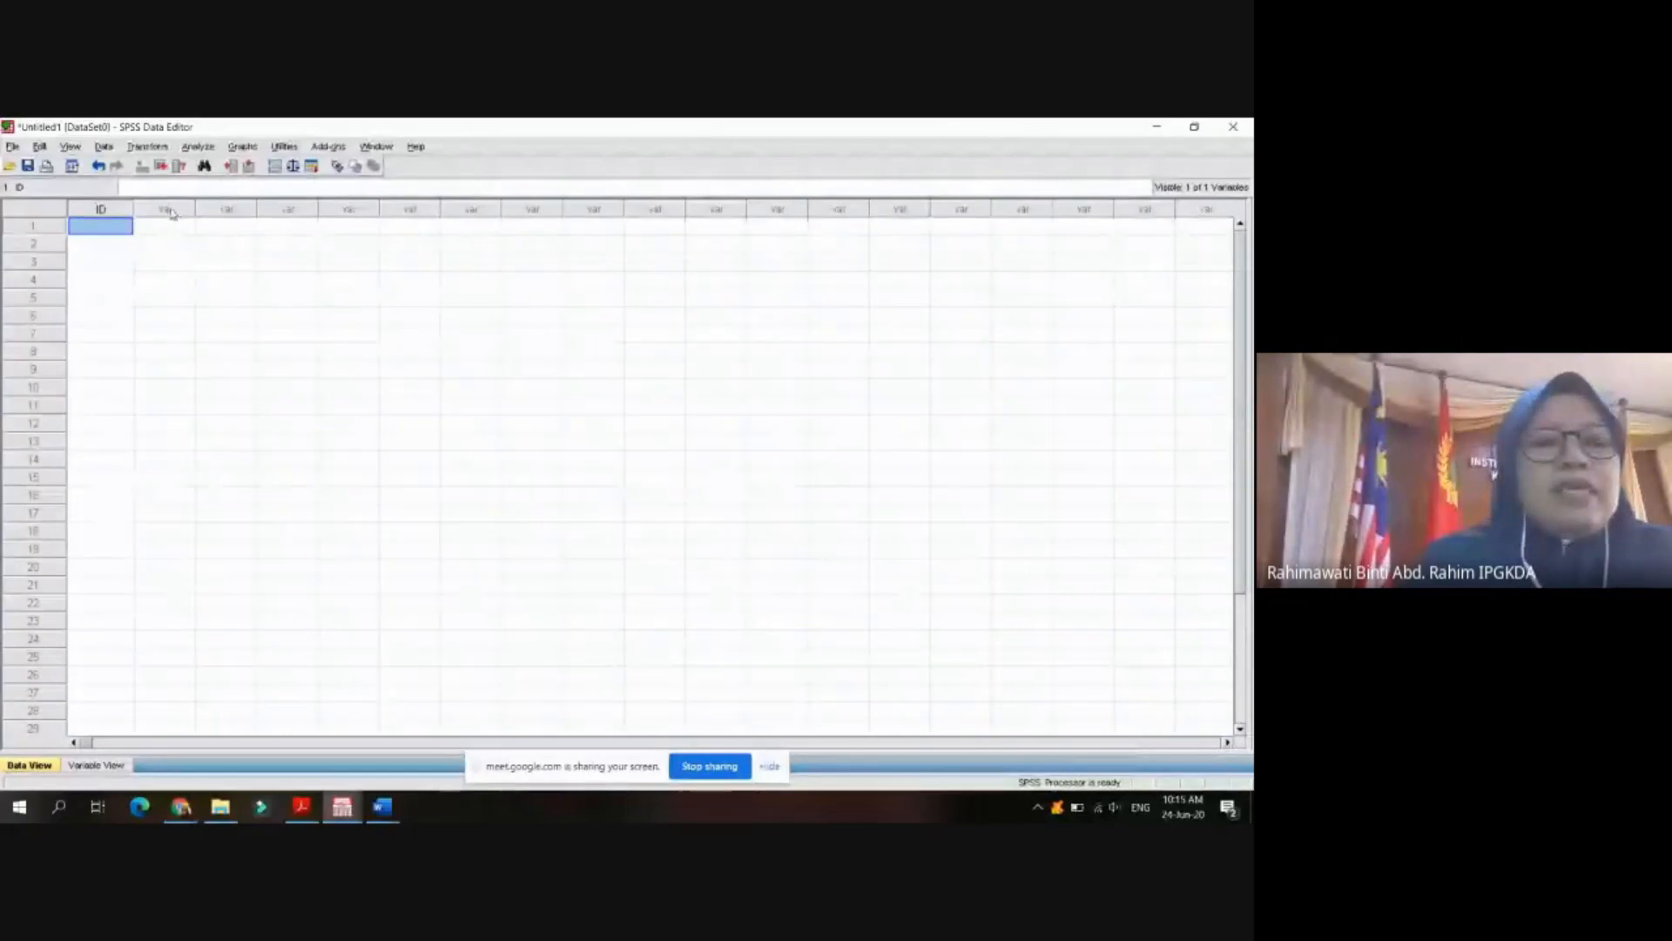
{"action": "left_click", "coordinate": [113, 764]}
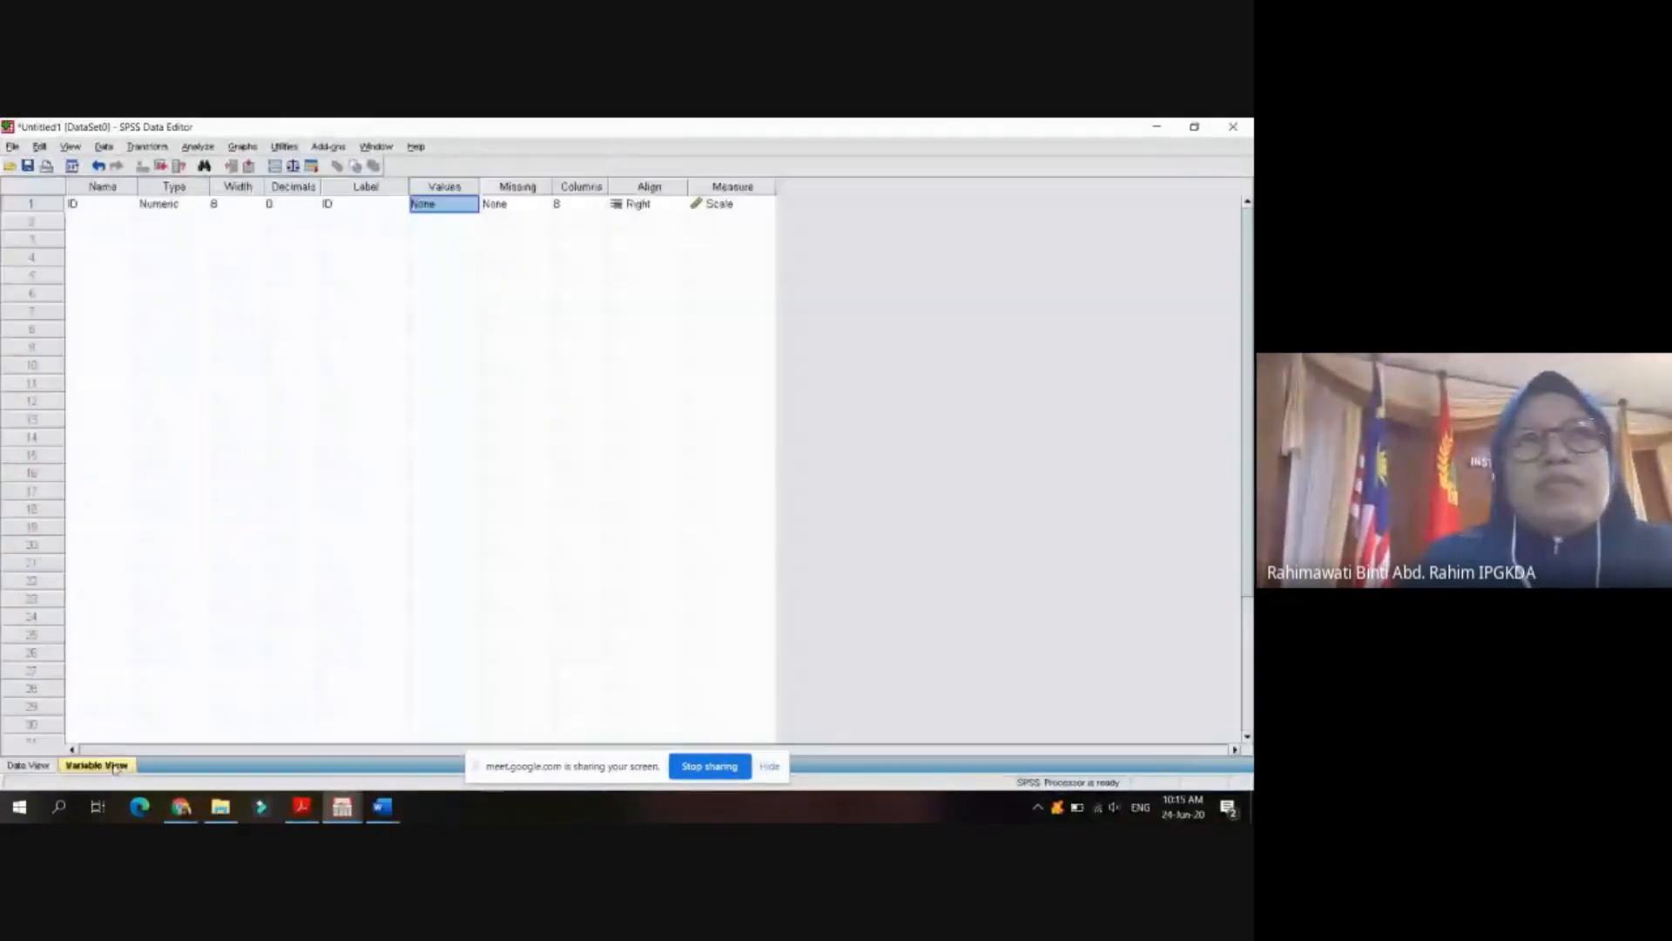
- Set the ID variable's column width to 4 and its alignment to Center
{"action": "left_click", "coordinate": [598, 206]}
{"action": "left_click", "coordinate": [600, 201]}
{"action": "left_click", "coordinate": [600, 209]}
{"action": "left_click", "coordinate": [600, 209]}
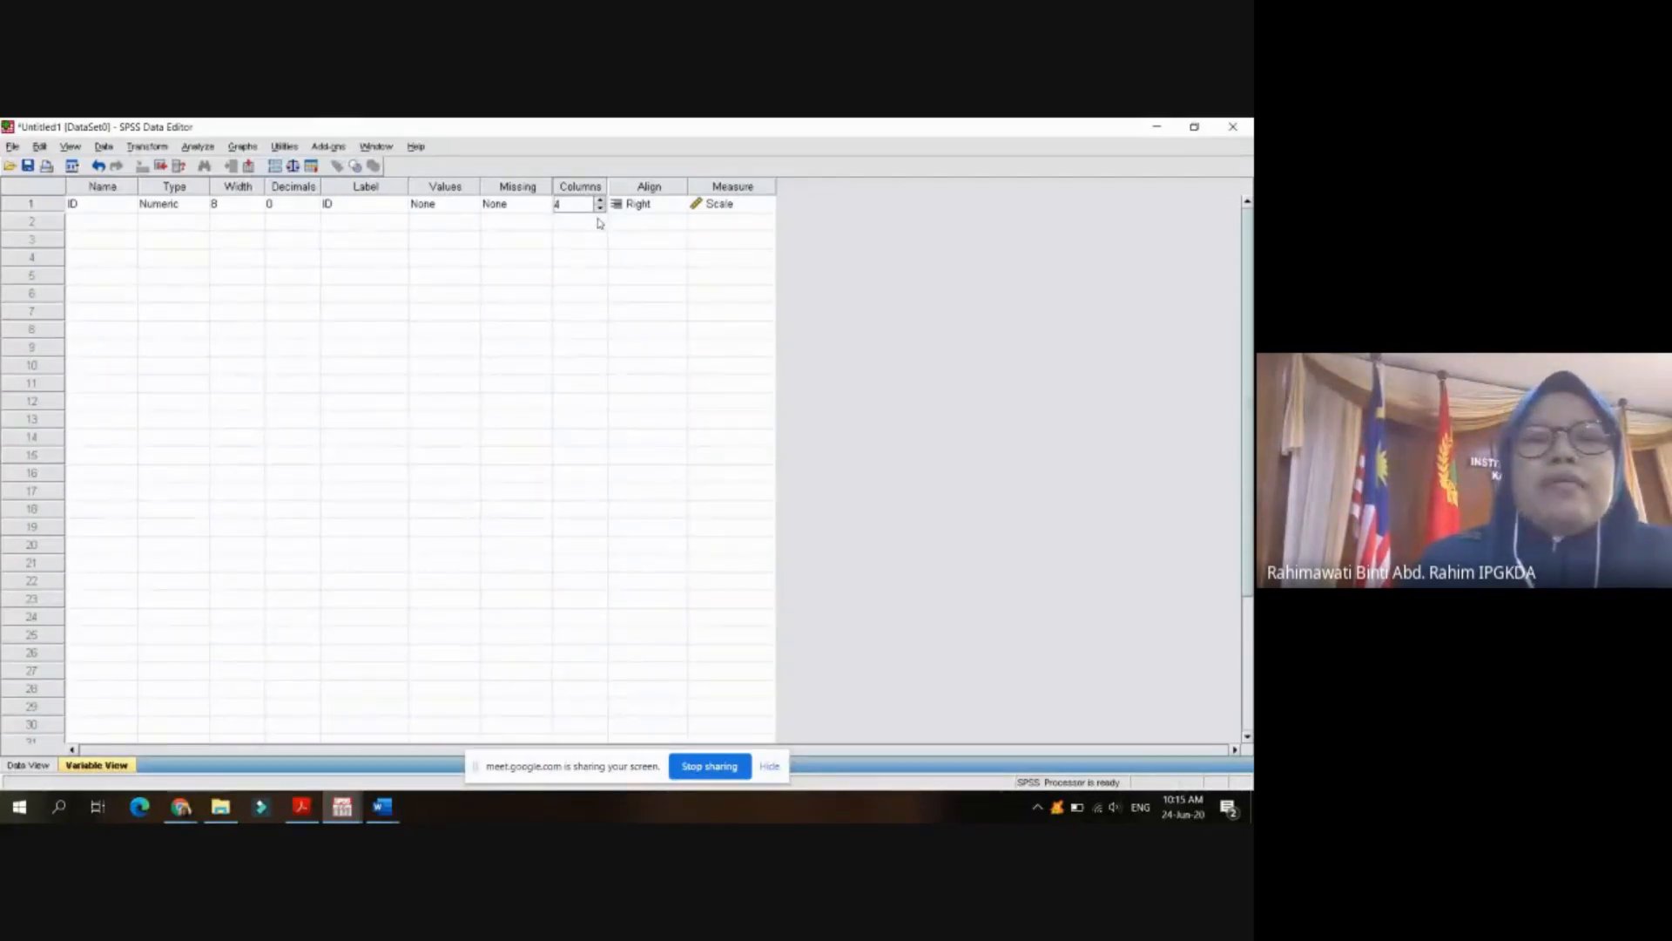
{"action": "left_click", "coordinate": [598, 223]}
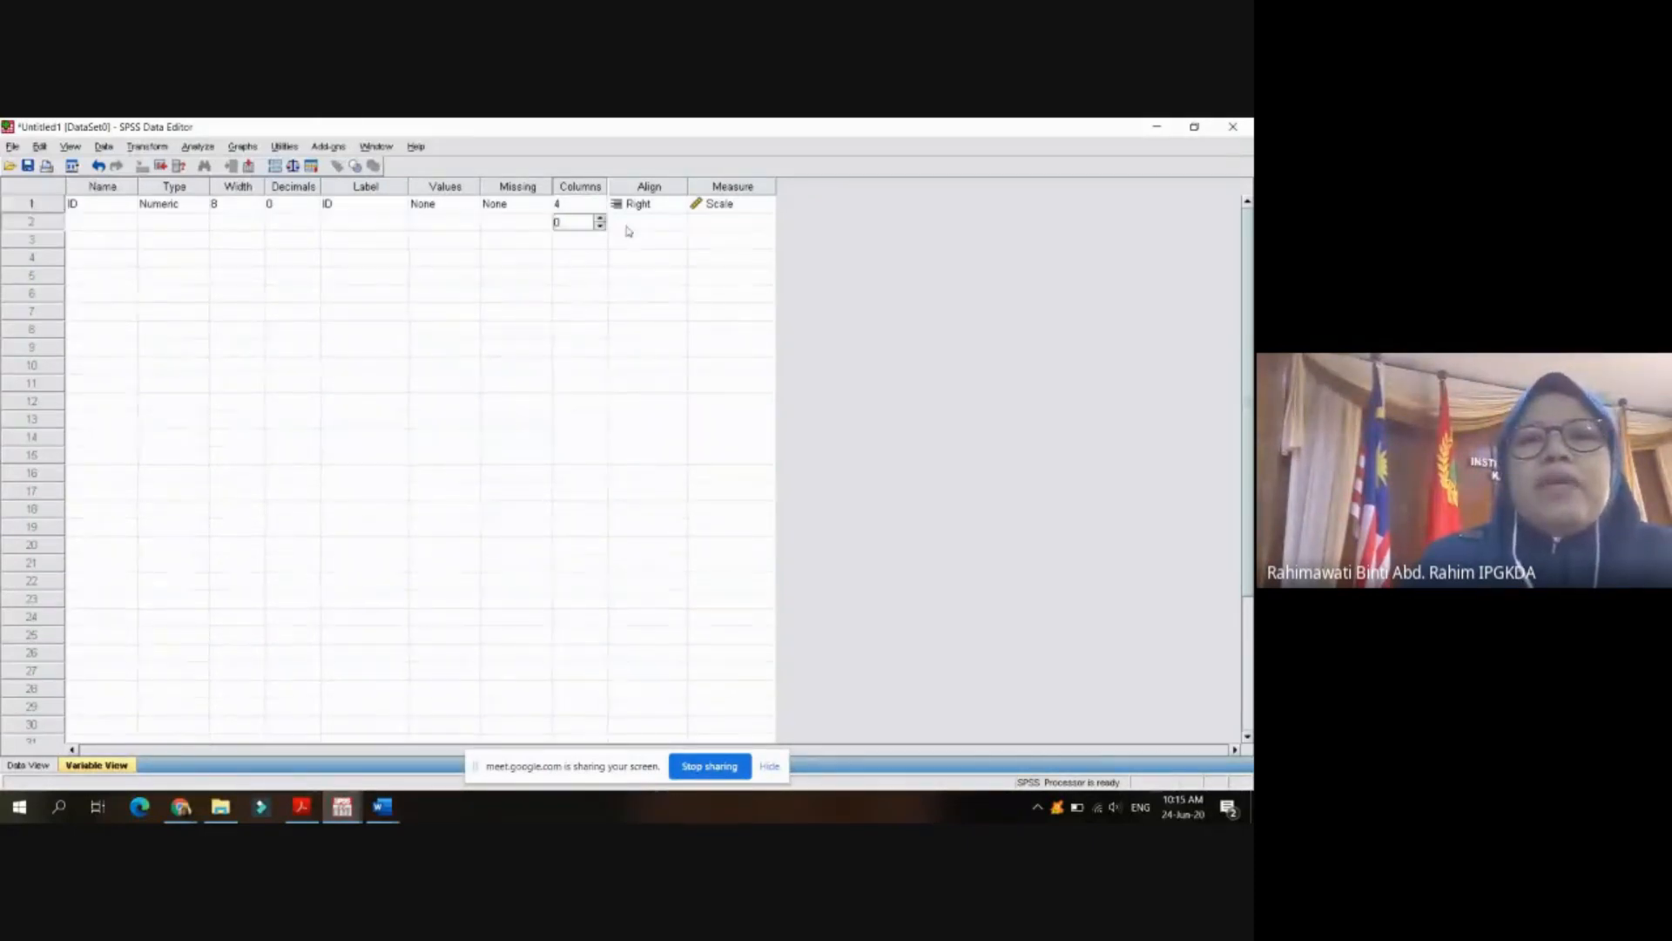
{"action": "left_click", "coordinate": [643, 209]}
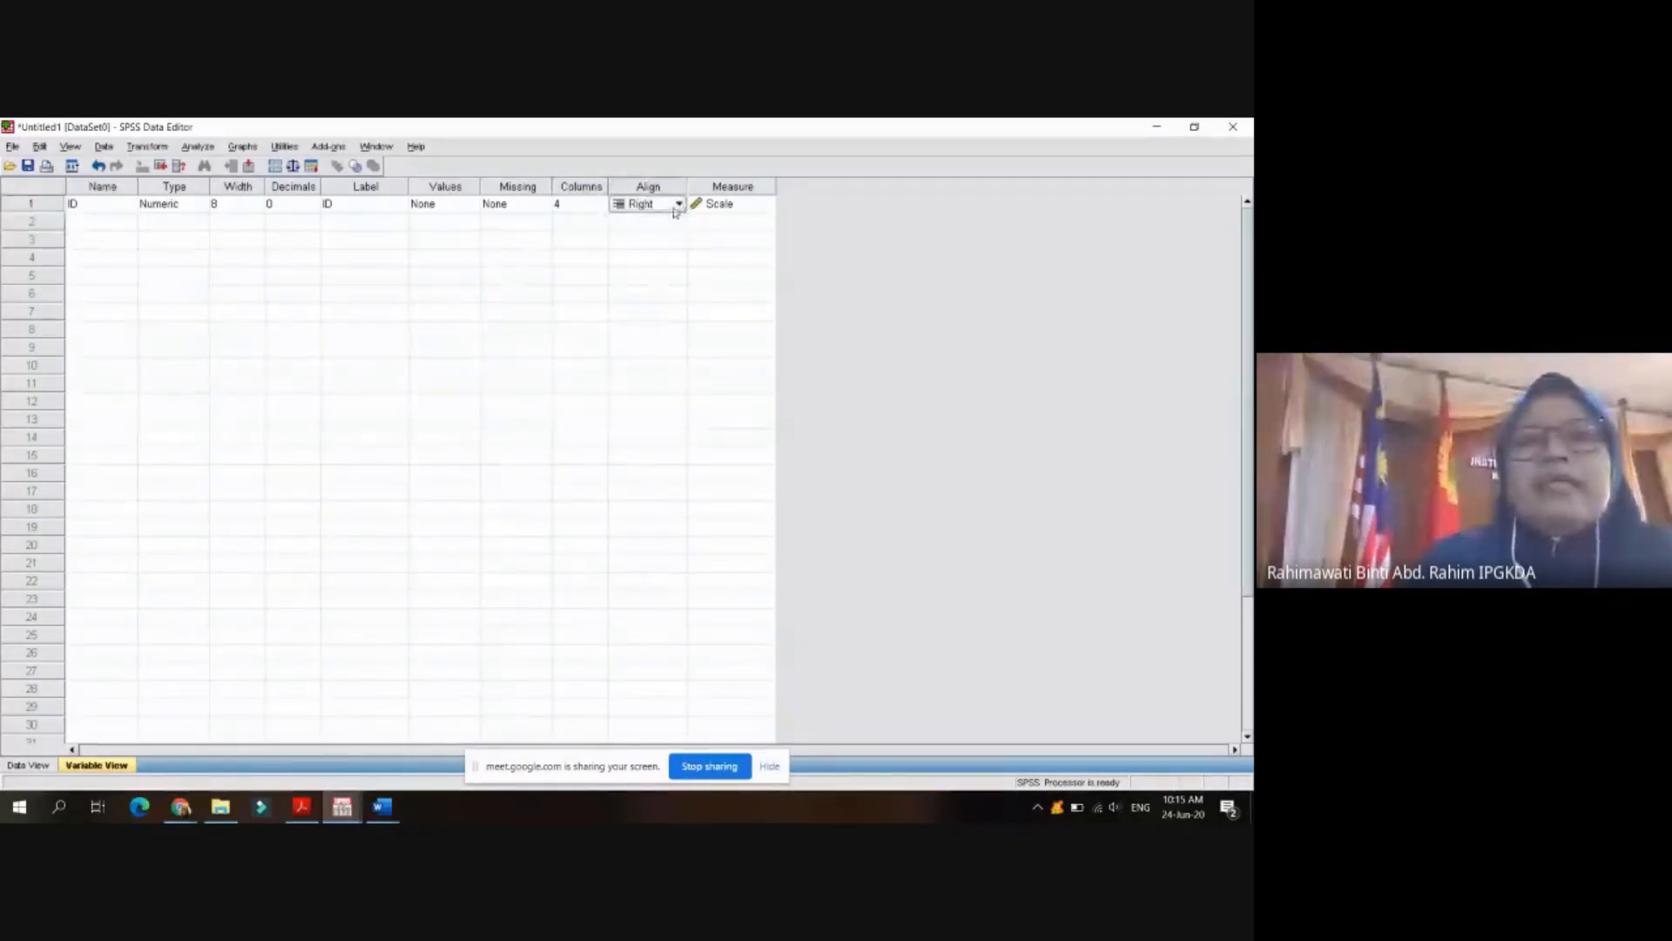
{"action": "left_click", "coordinate": [679, 204]}
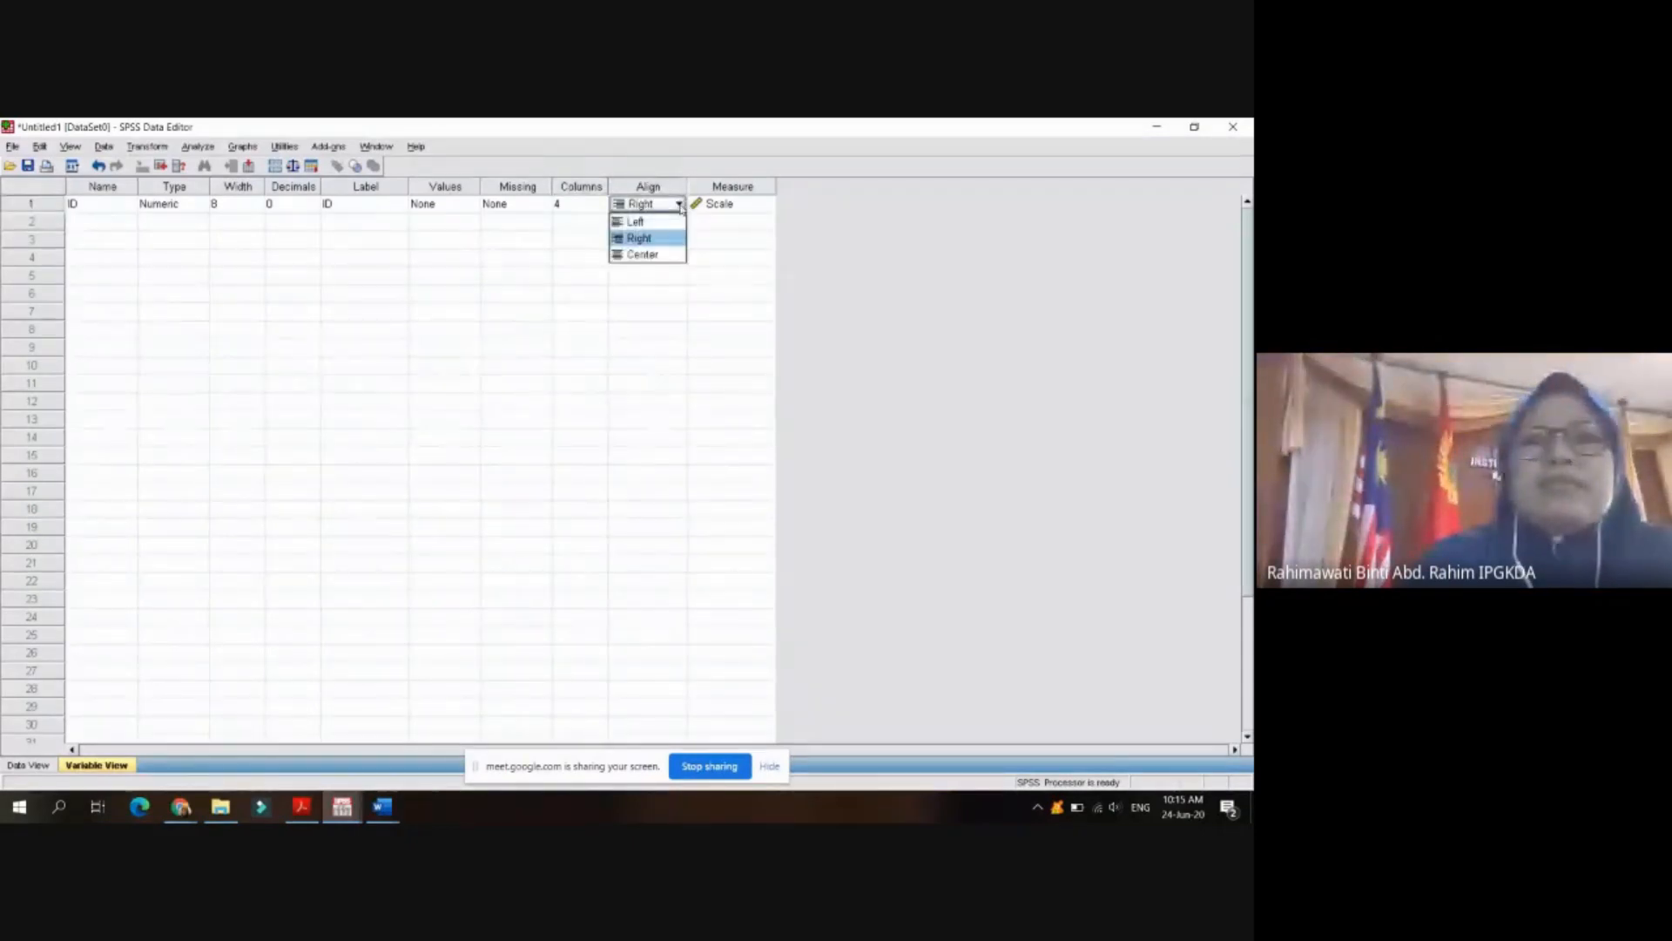
{"action": "left_click", "coordinate": [655, 257]}
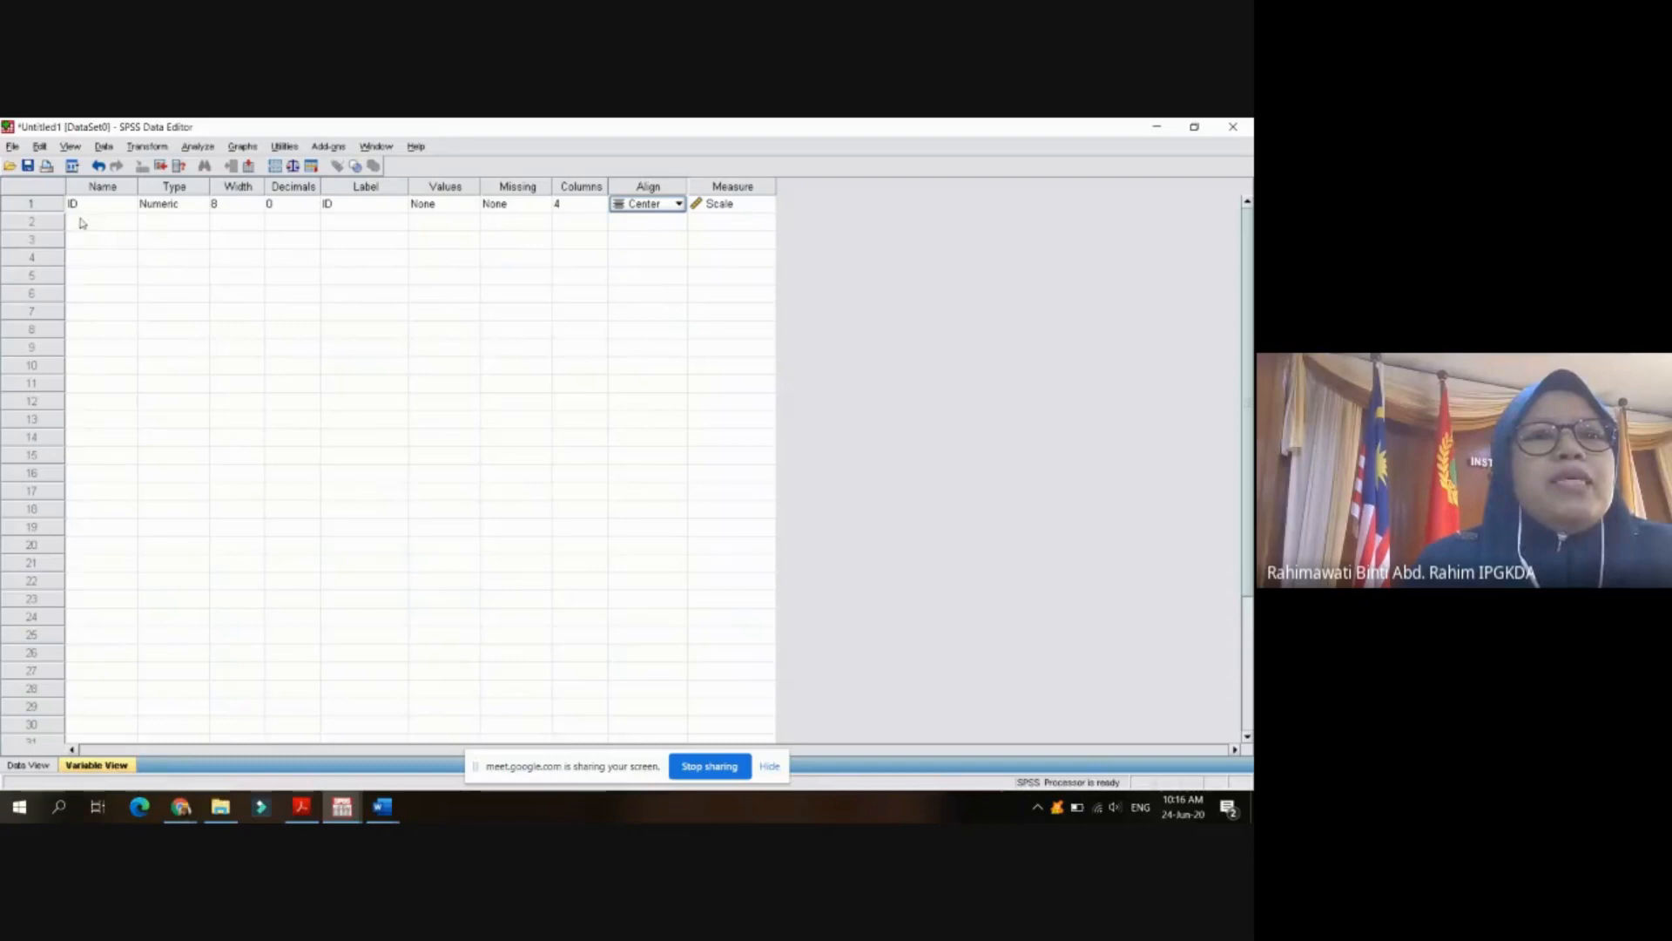
- Switch to the Buku_Analisis_Data_SPSS PDF in Acrobat Reader and review the questionnaire's demographic items on page 18
{"action": "left_click", "coordinate": [342, 807]}
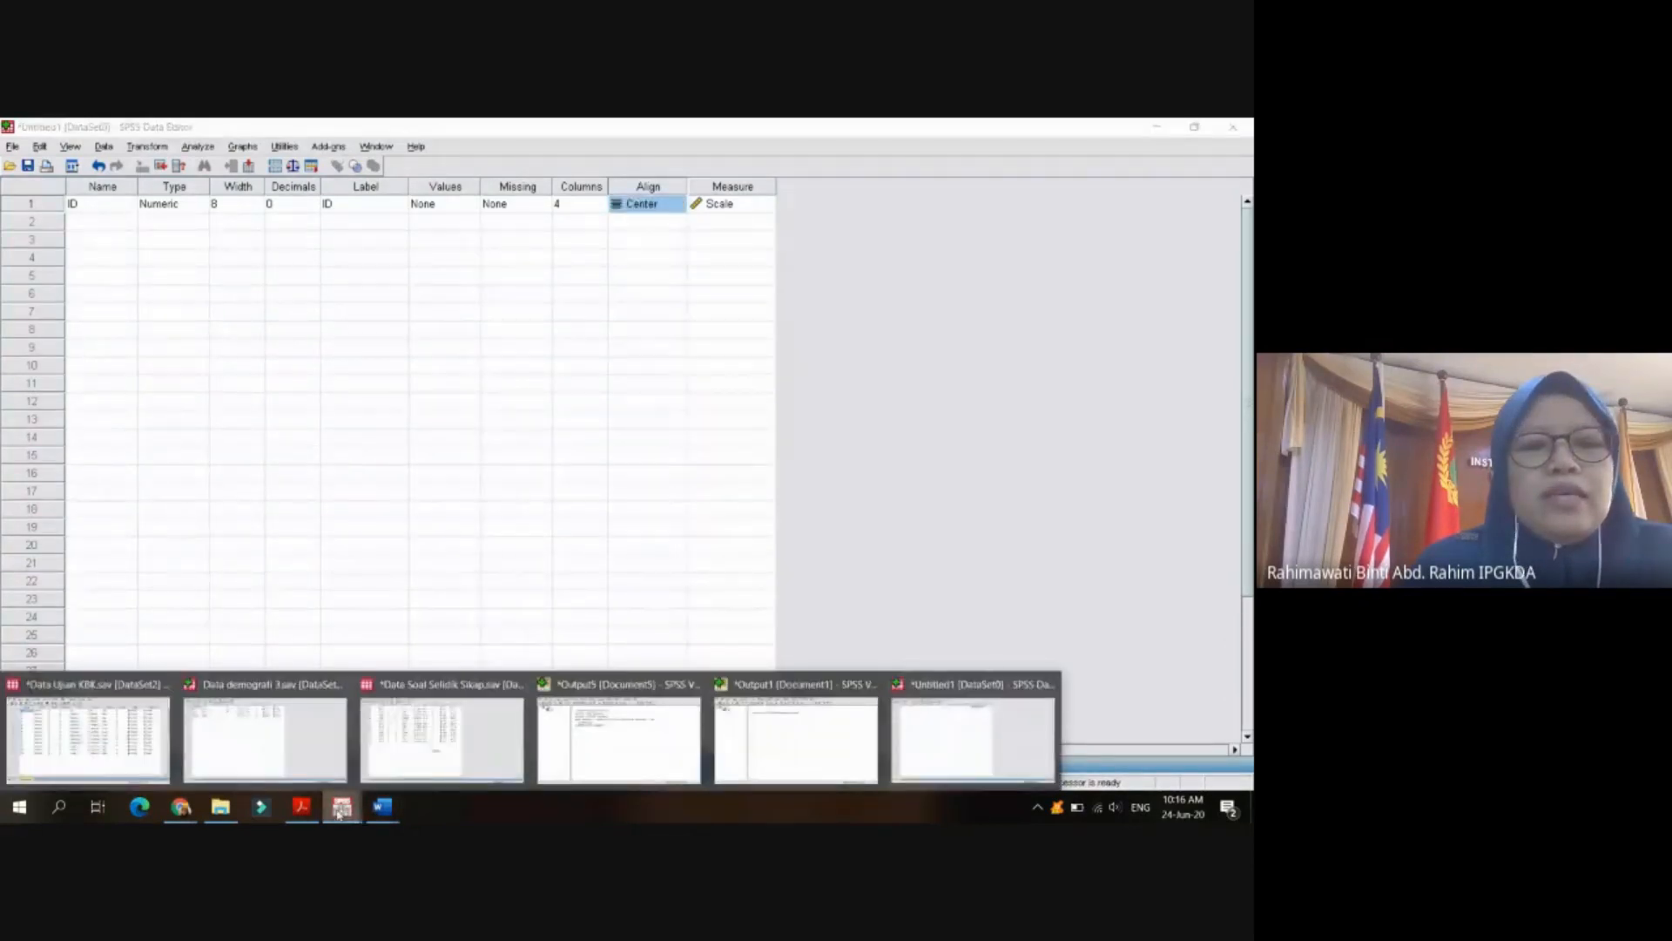
{"action": "left_click", "coordinate": [303, 810]}
{"action": "scroll", "coordinate": [485, 326], "scroll_direction": "up", "scroll_amount": 3}
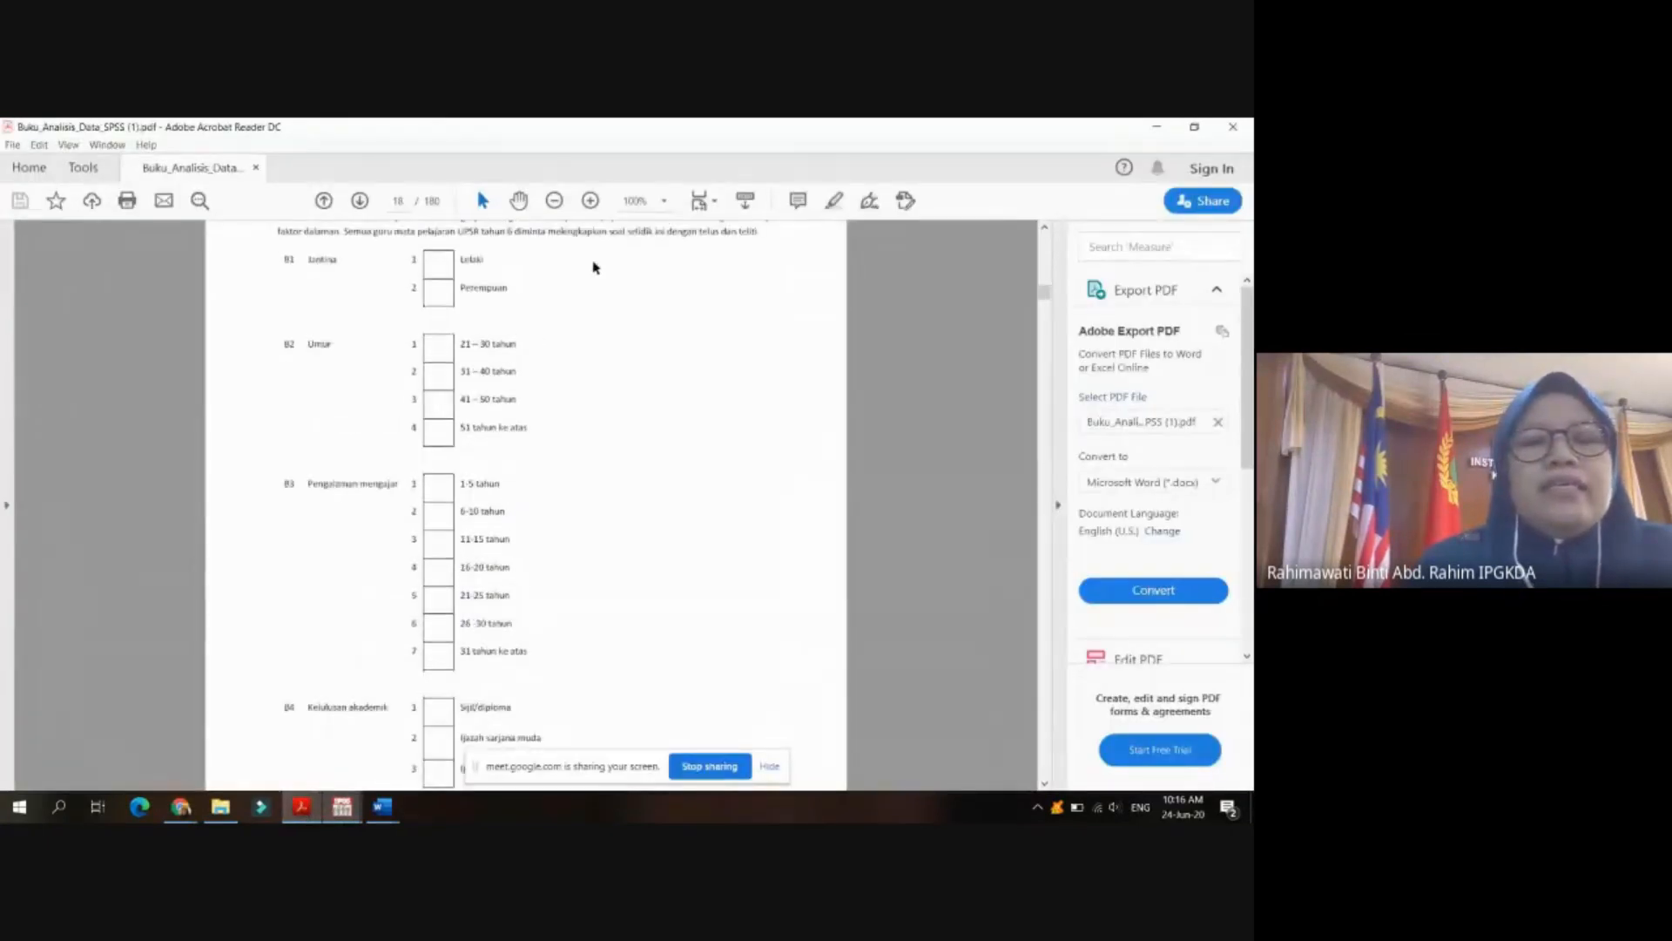
{"action": "scroll", "coordinate": [635, 319], "scroll_direction": "up", "scroll_amount": 3}
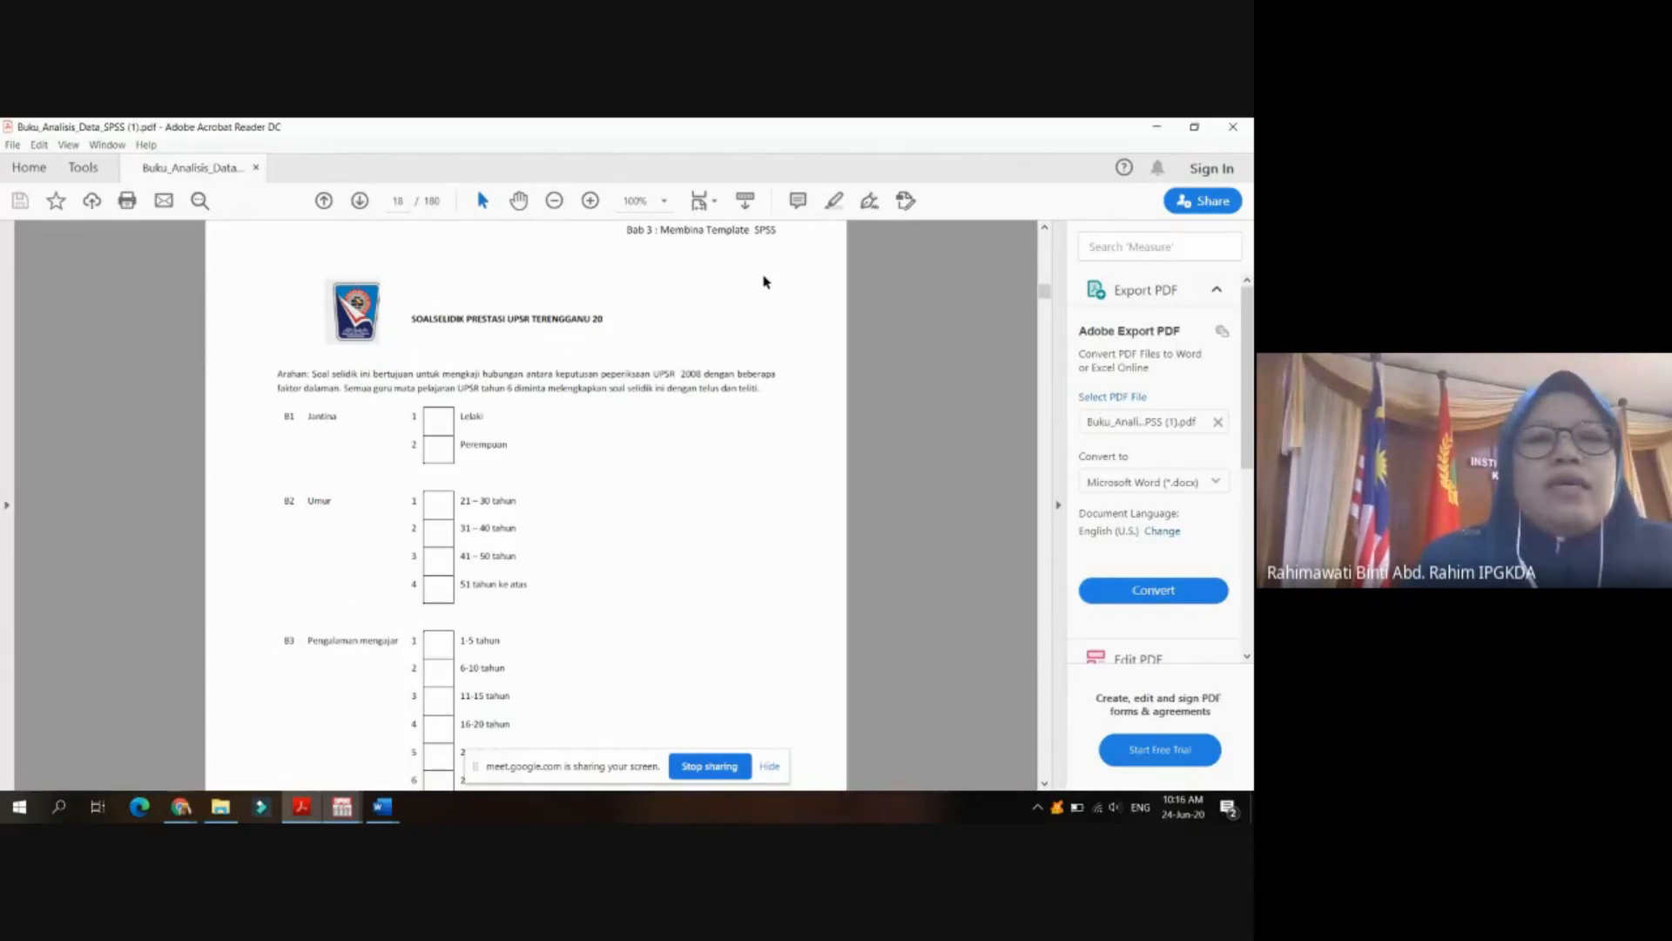
{"action": "scroll", "coordinate": [765, 281], "scroll_direction": "down", "scroll_amount": 3}
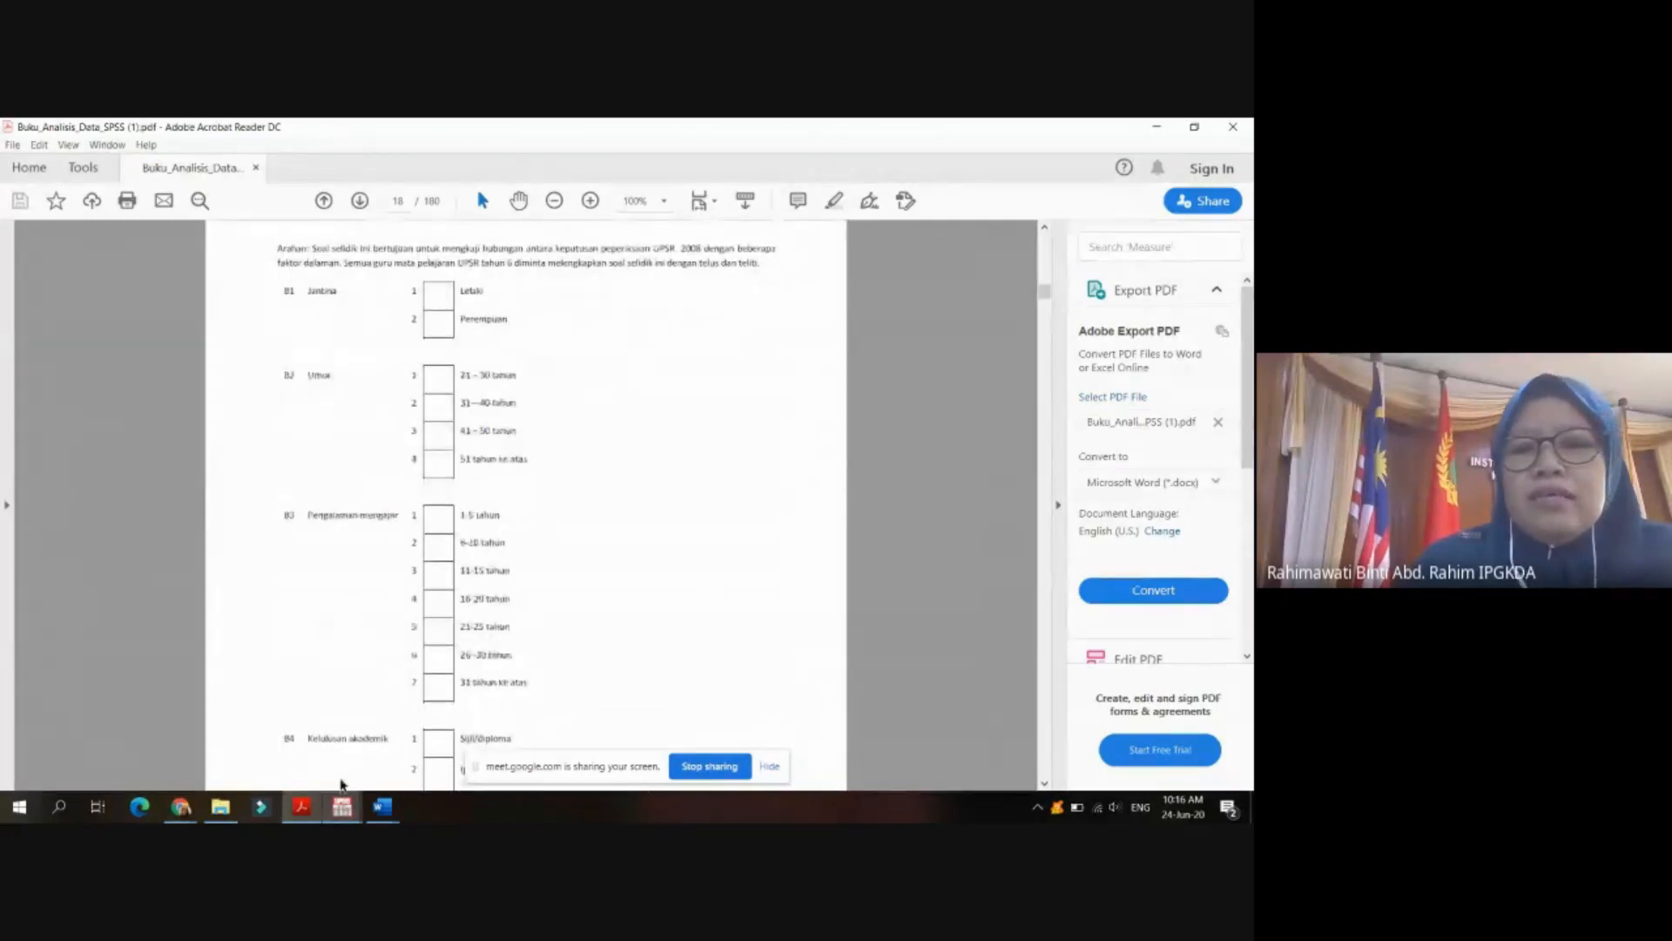
- Switch back to the untitled SPSS dataset and add a second variable named Jantina, with "Jantina" as its label
{"action": "mouse_move", "coordinate": [341, 809]}
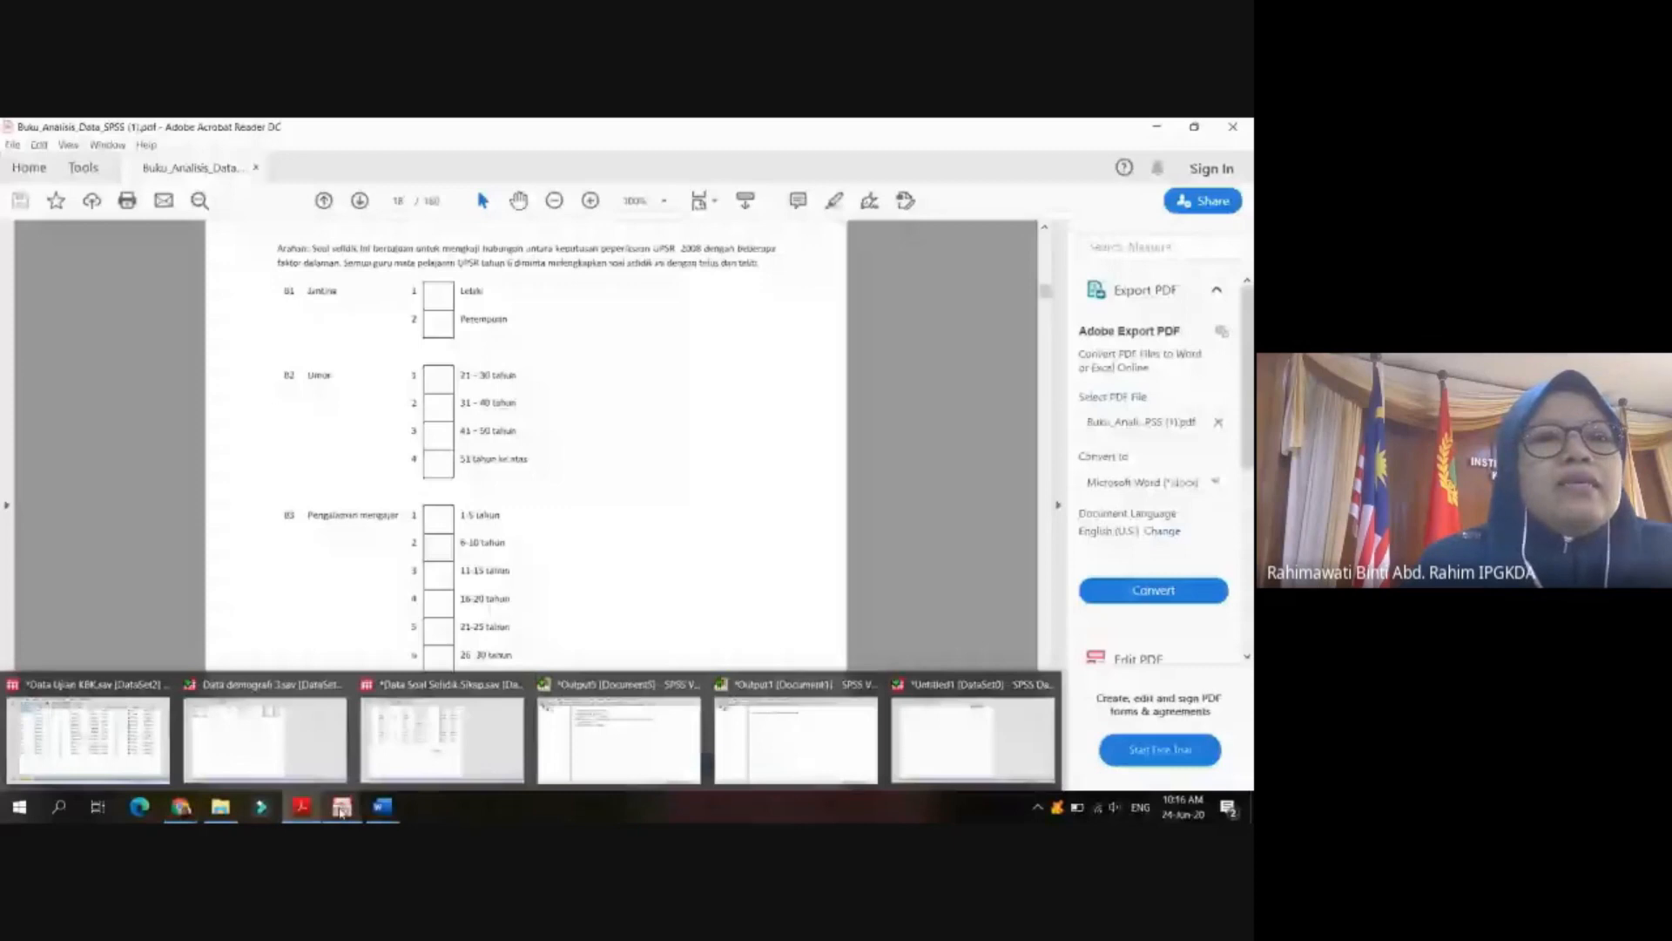
{"action": "left_click", "coordinate": [917, 702]}
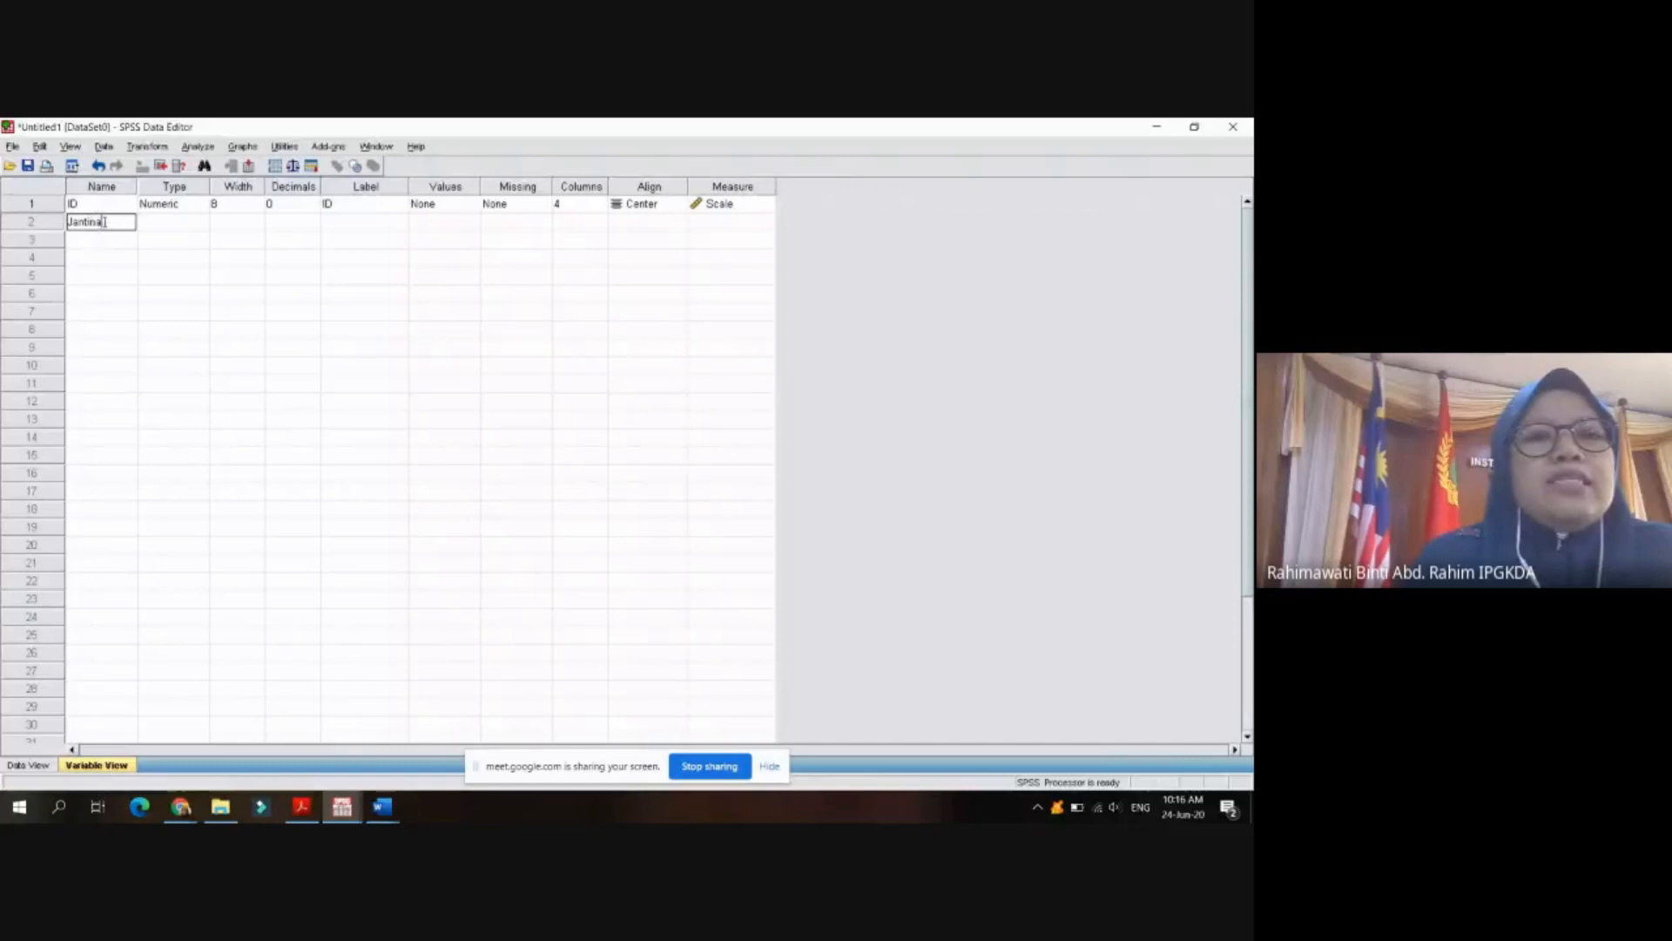
{"action": "left_click", "coordinate": [353, 223]}
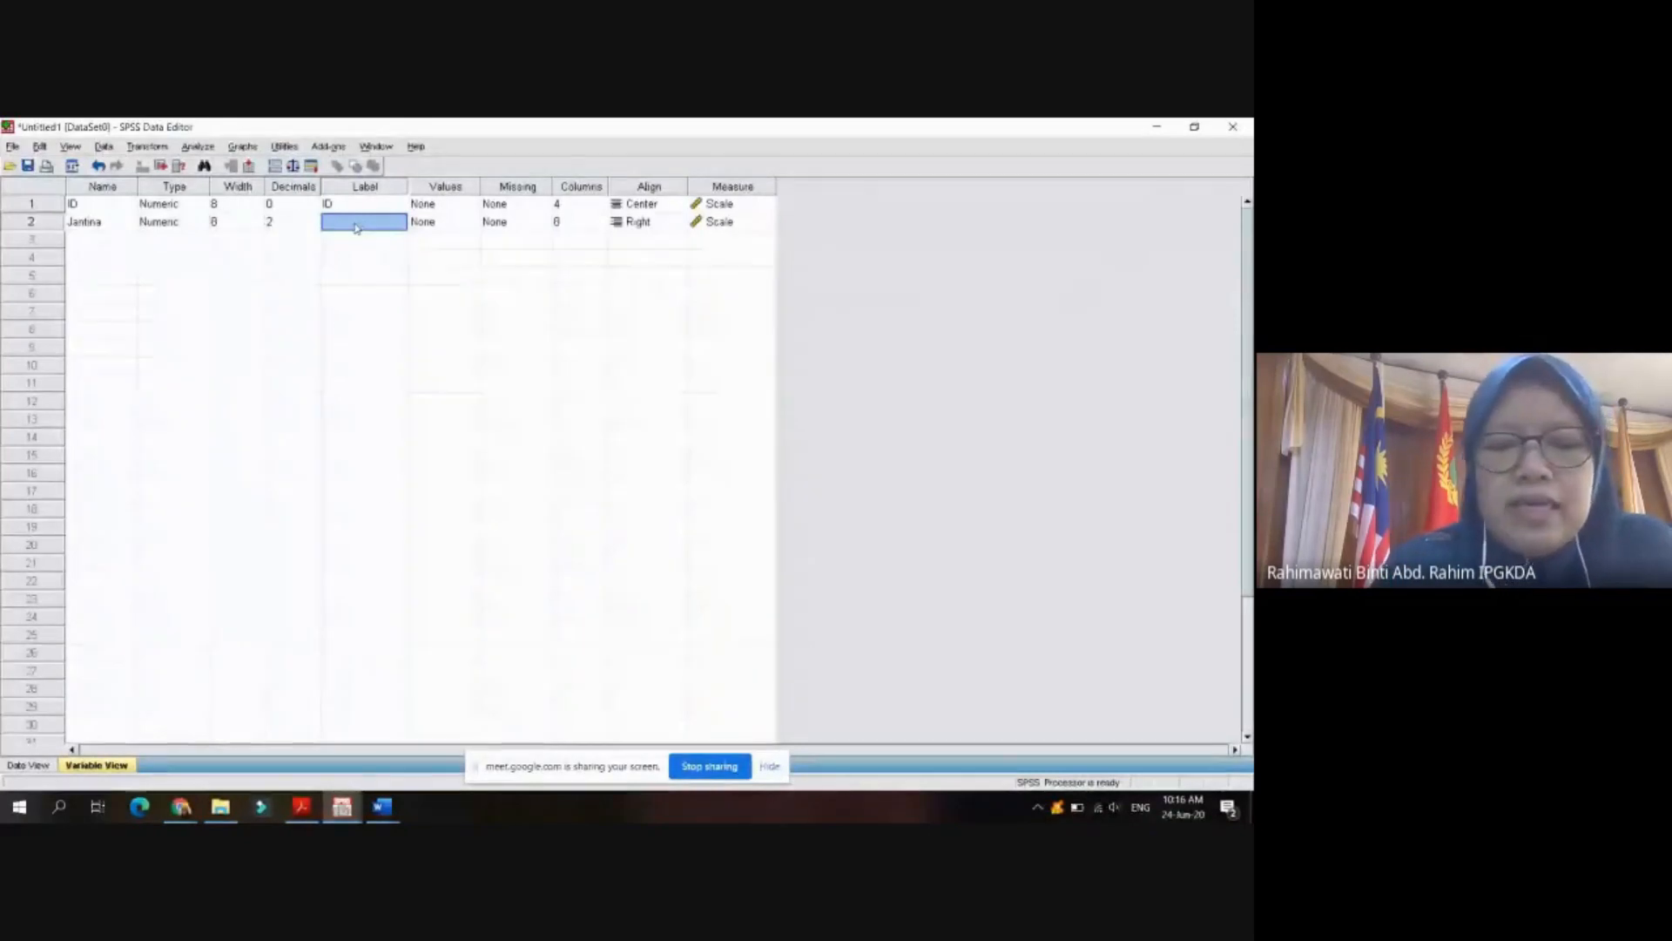
{"action": "type", "text": "Jantina"}
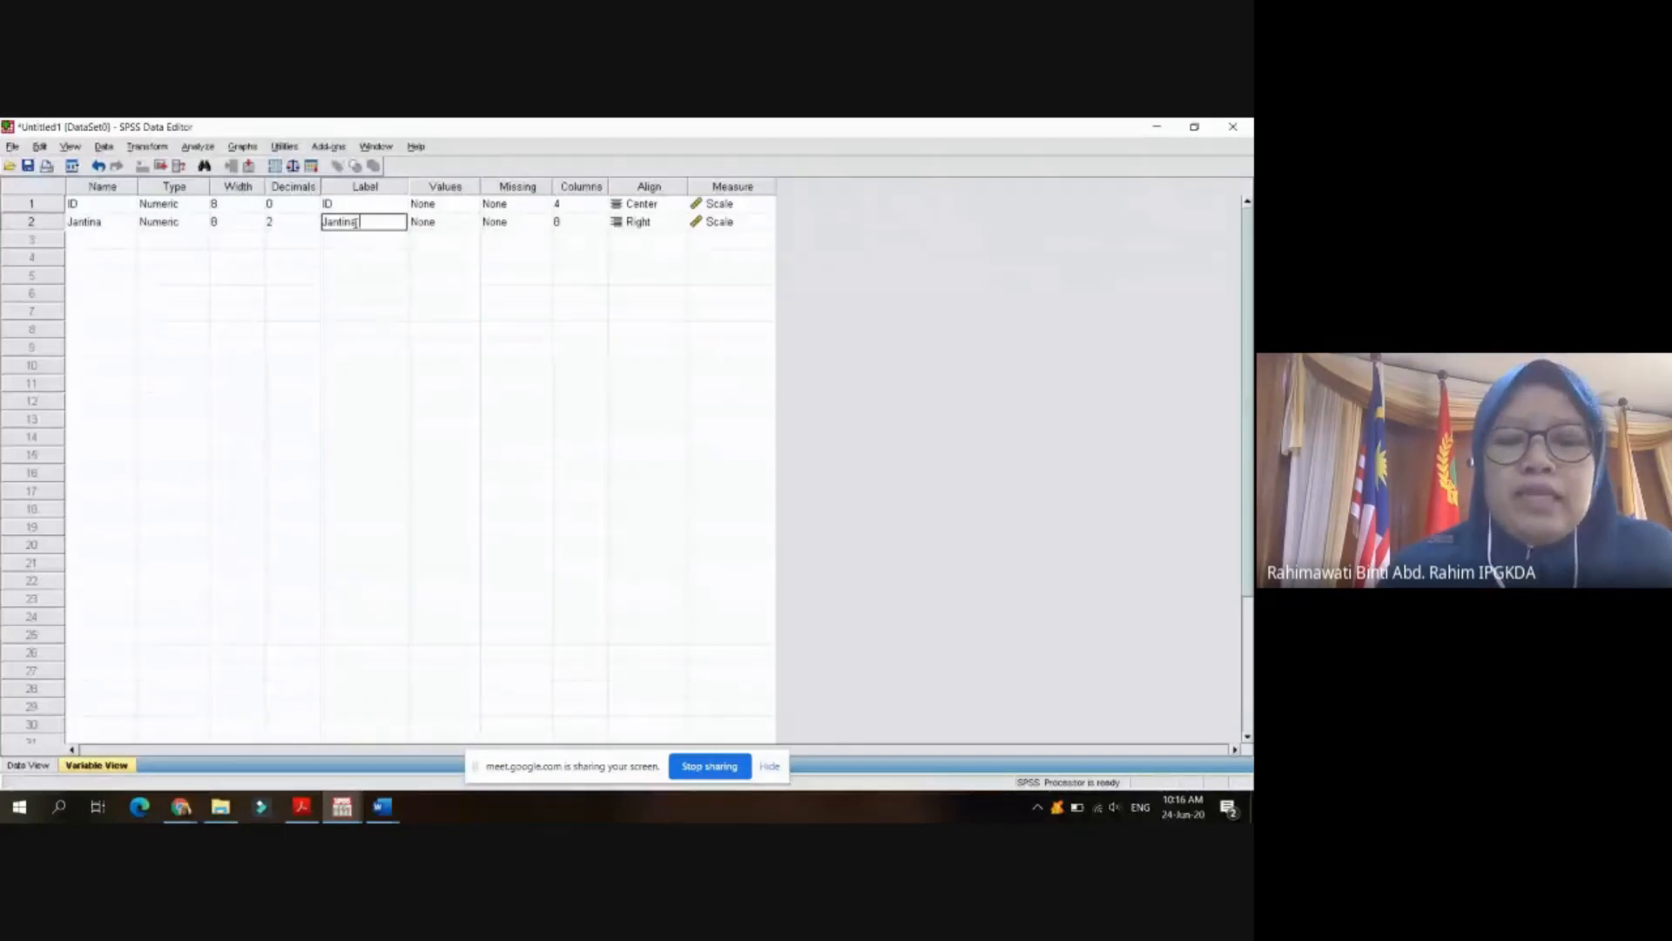
{"action": "type", "text": "Pelaja"}
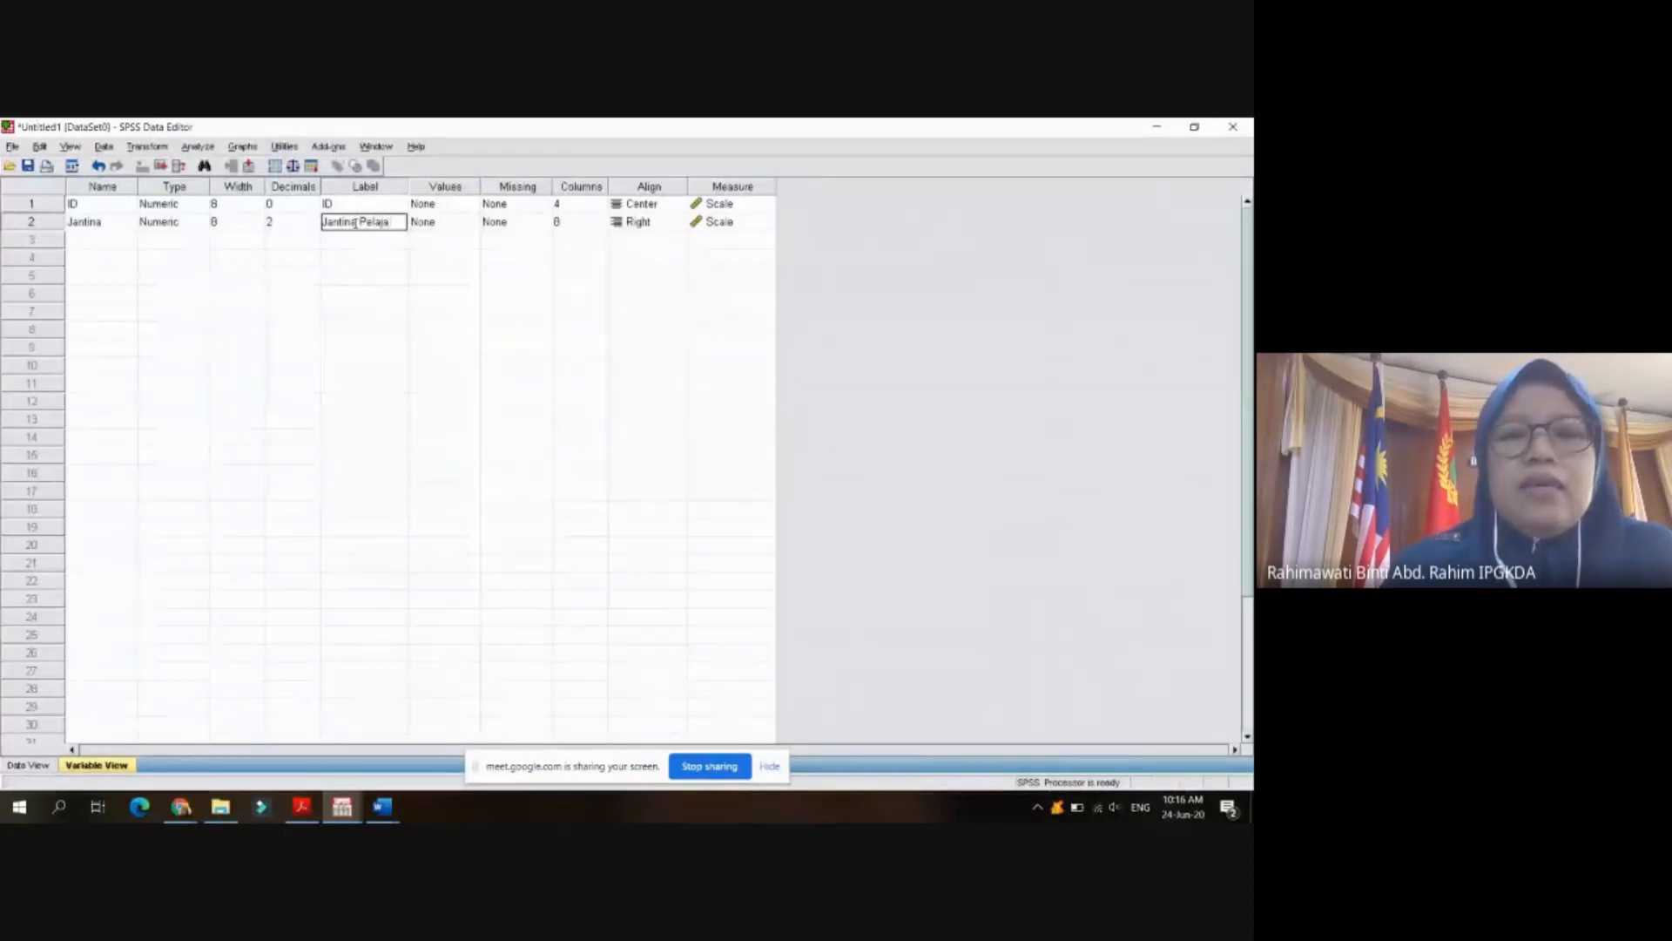
{"action": "key", "text": "BackSpace"}
{"action": "key", "text": "BackSpace"}
{"action": "key", "text": "BackSpace"}
{"action": "key", "text": "BackSpace"}
{"action": "key", "text": "BackSpace"}
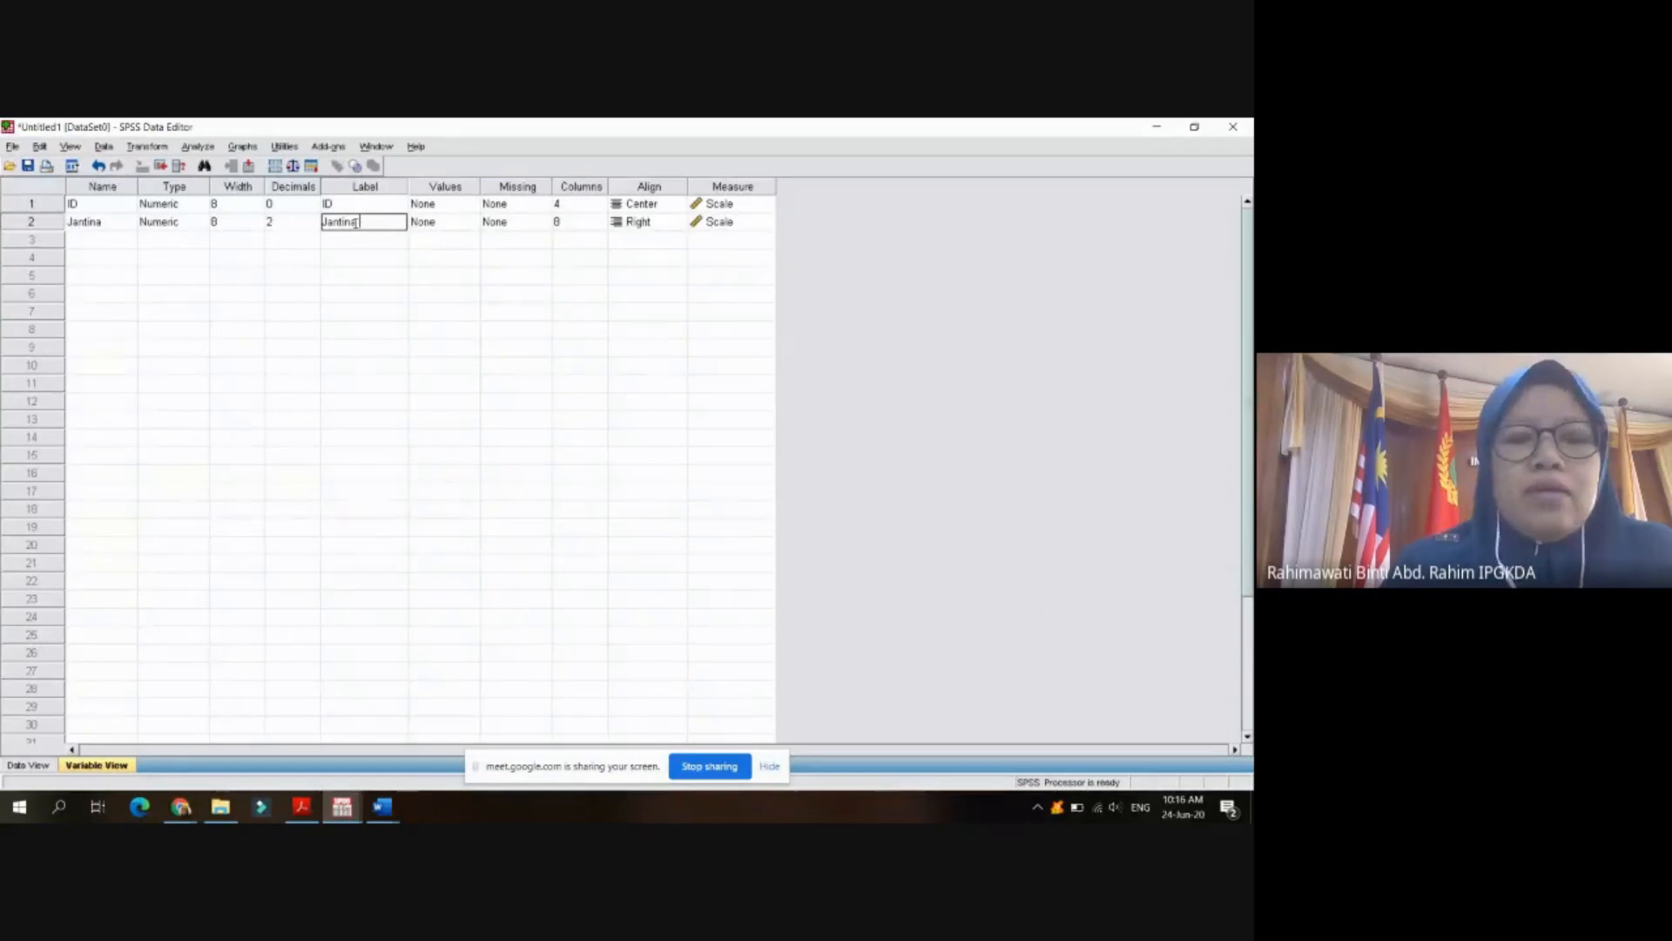
- Extend the Jantina variable's label to "Jantina Responden" and set its decimals to 0
{"action": "type", "text": "Respo"}
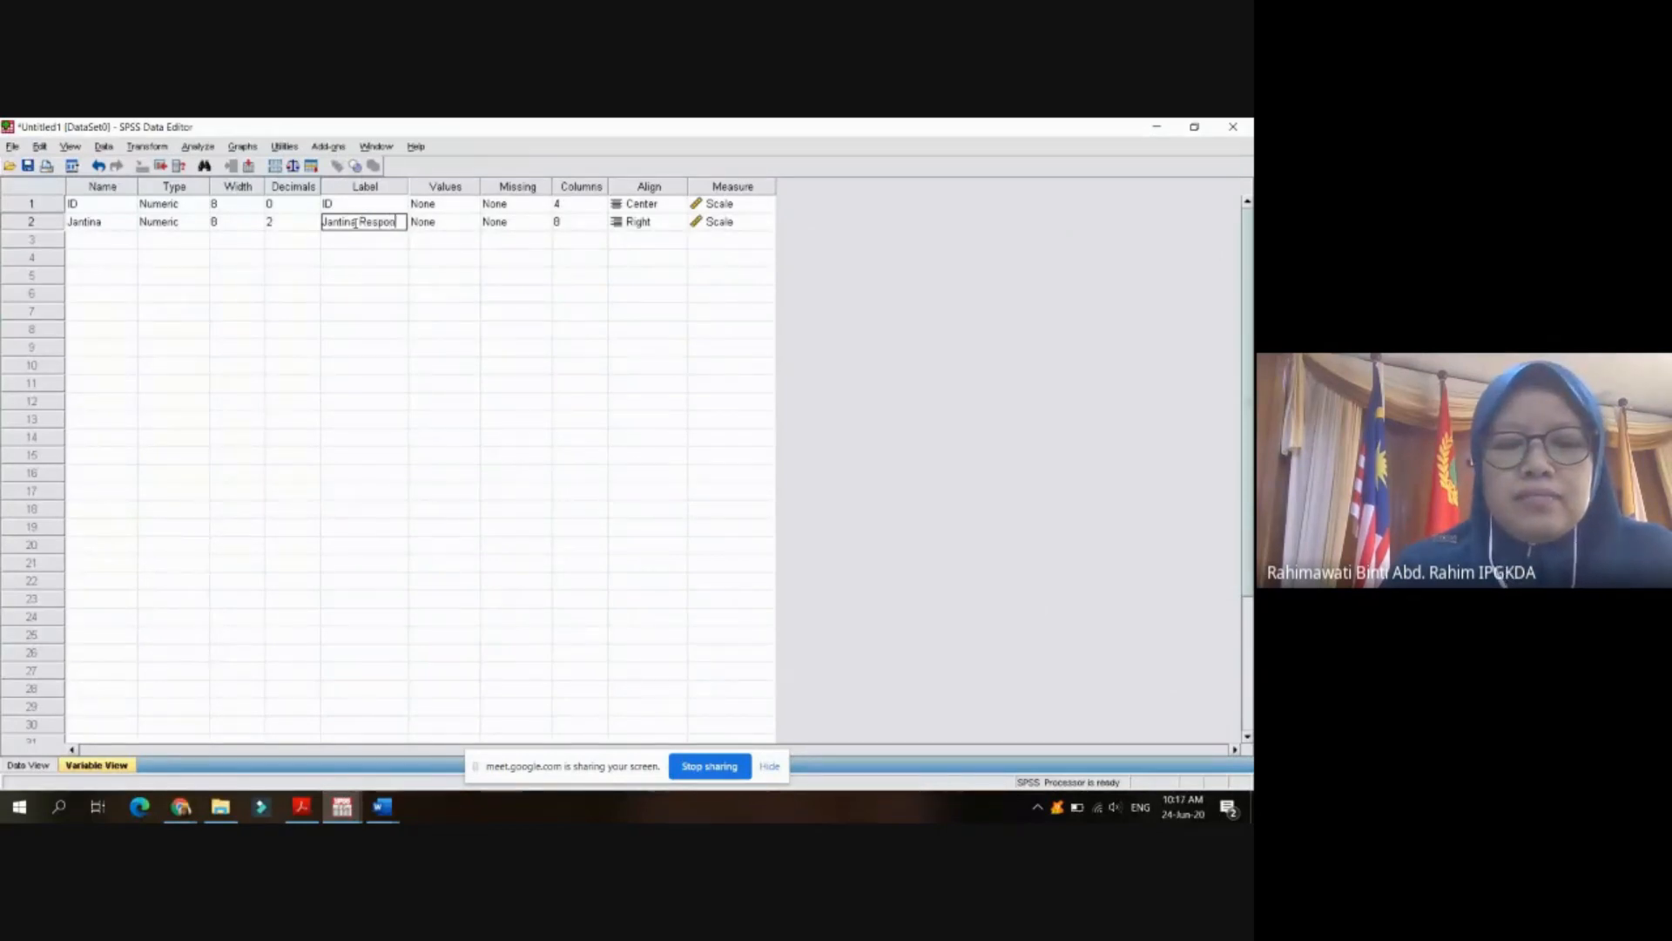
{"action": "type", "text": "nden"}
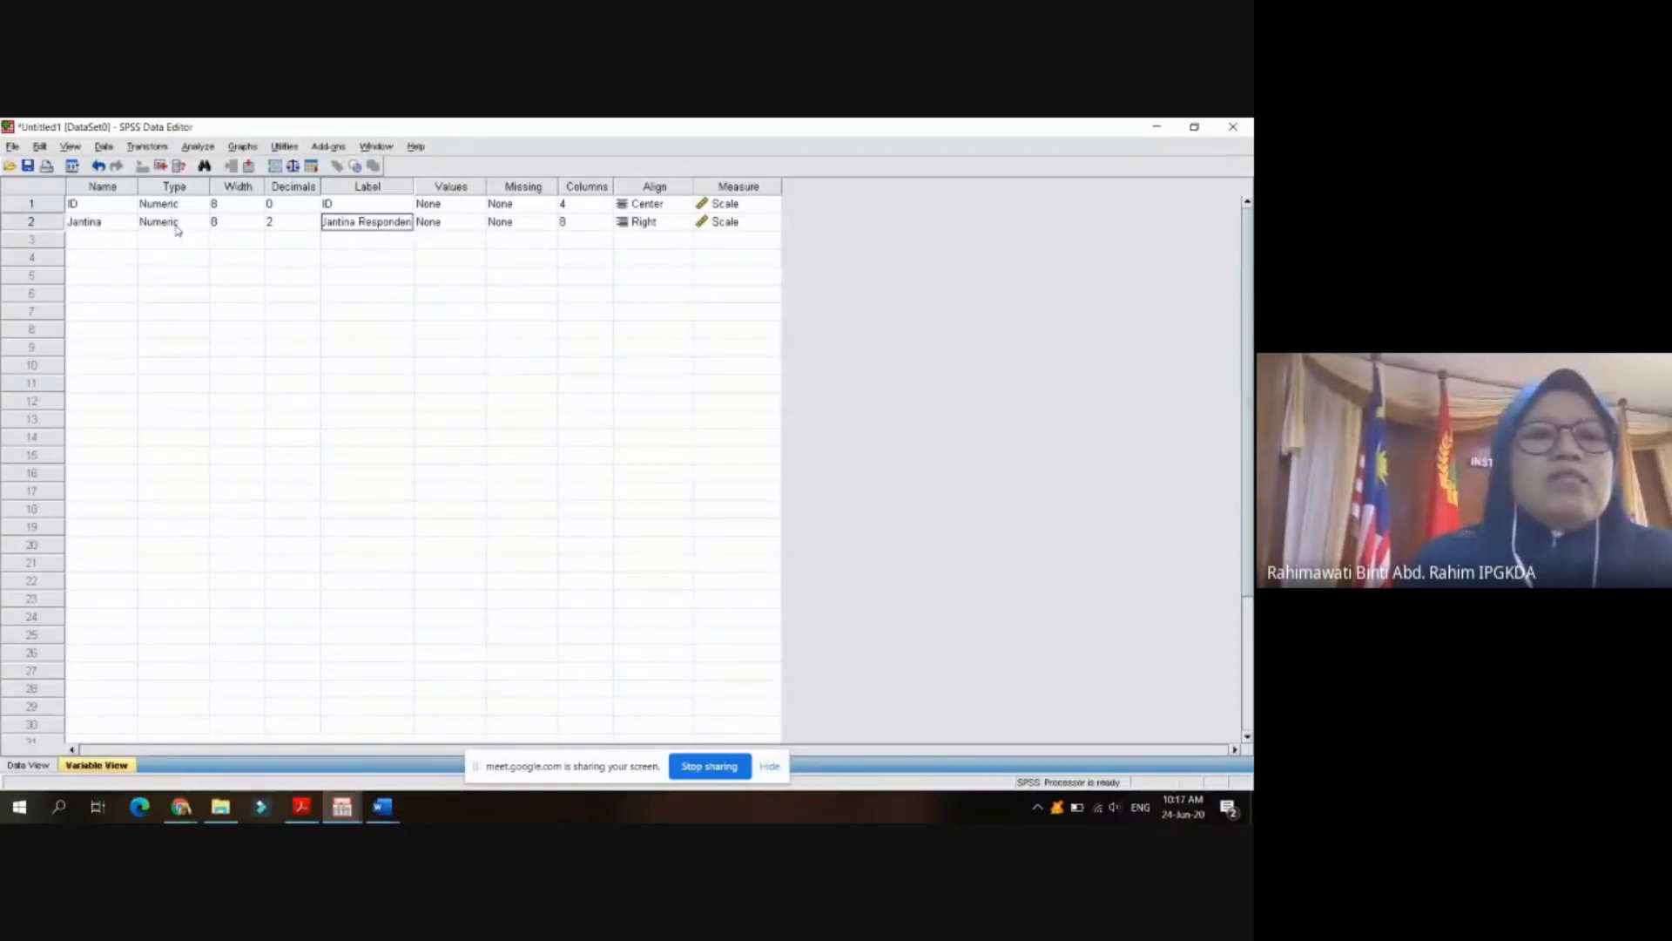
{"action": "left_click", "coordinate": [271, 222]}
{"action": "left_click", "coordinate": [313, 227]}
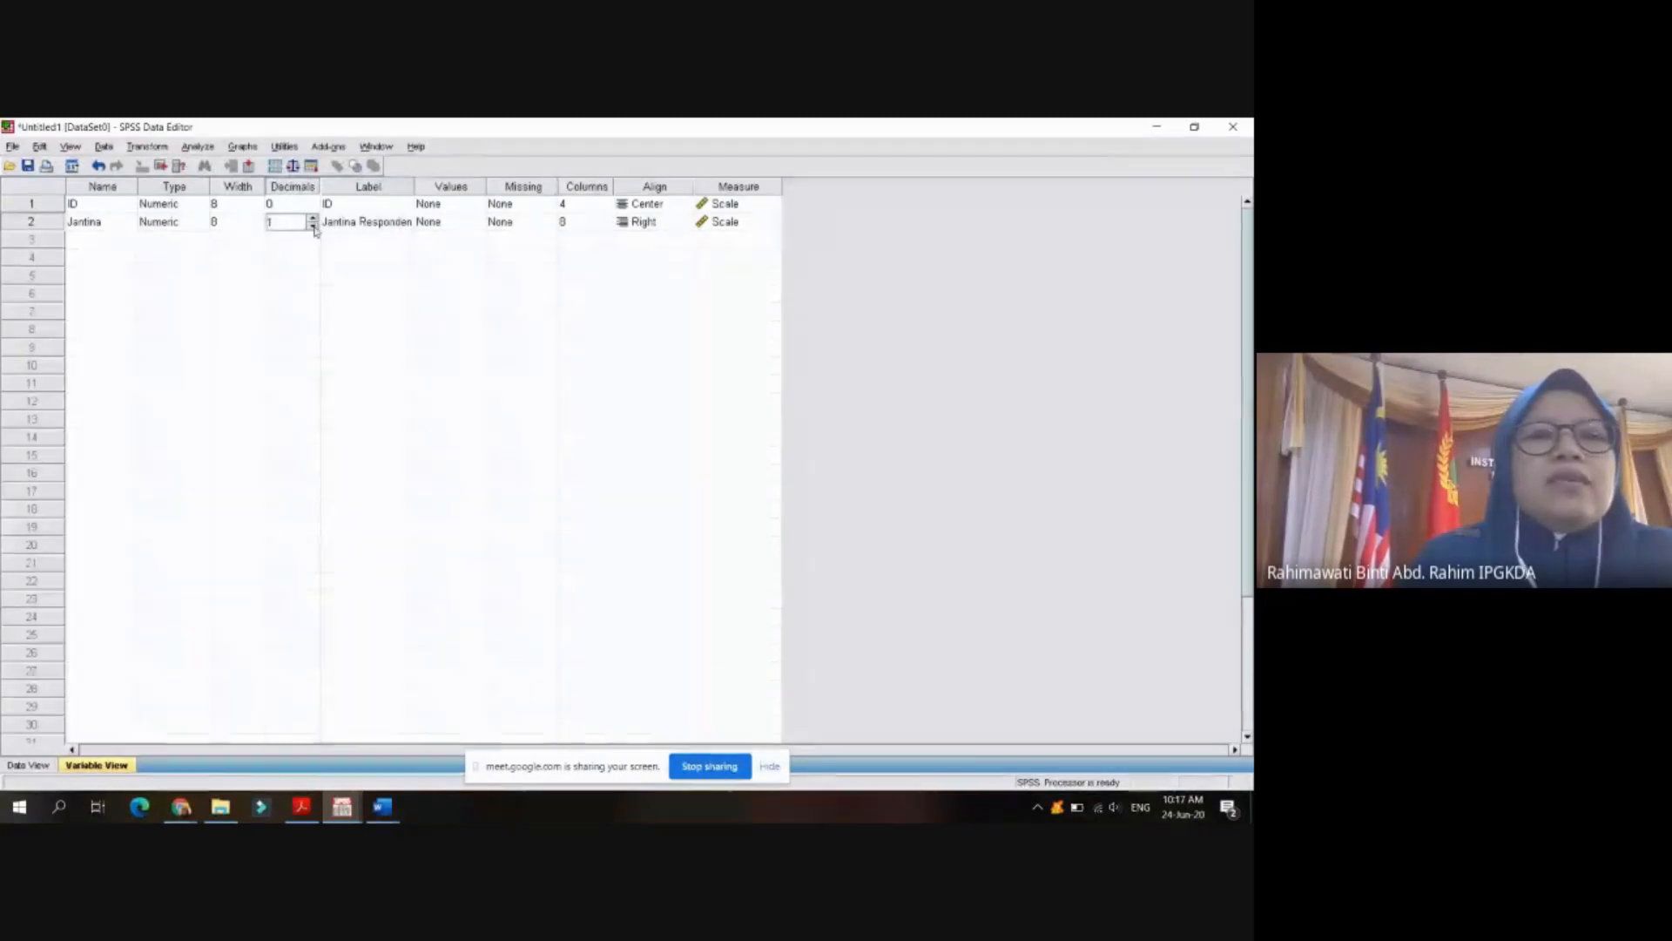
{"action": "left_click", "coordinate": [313, 227]}
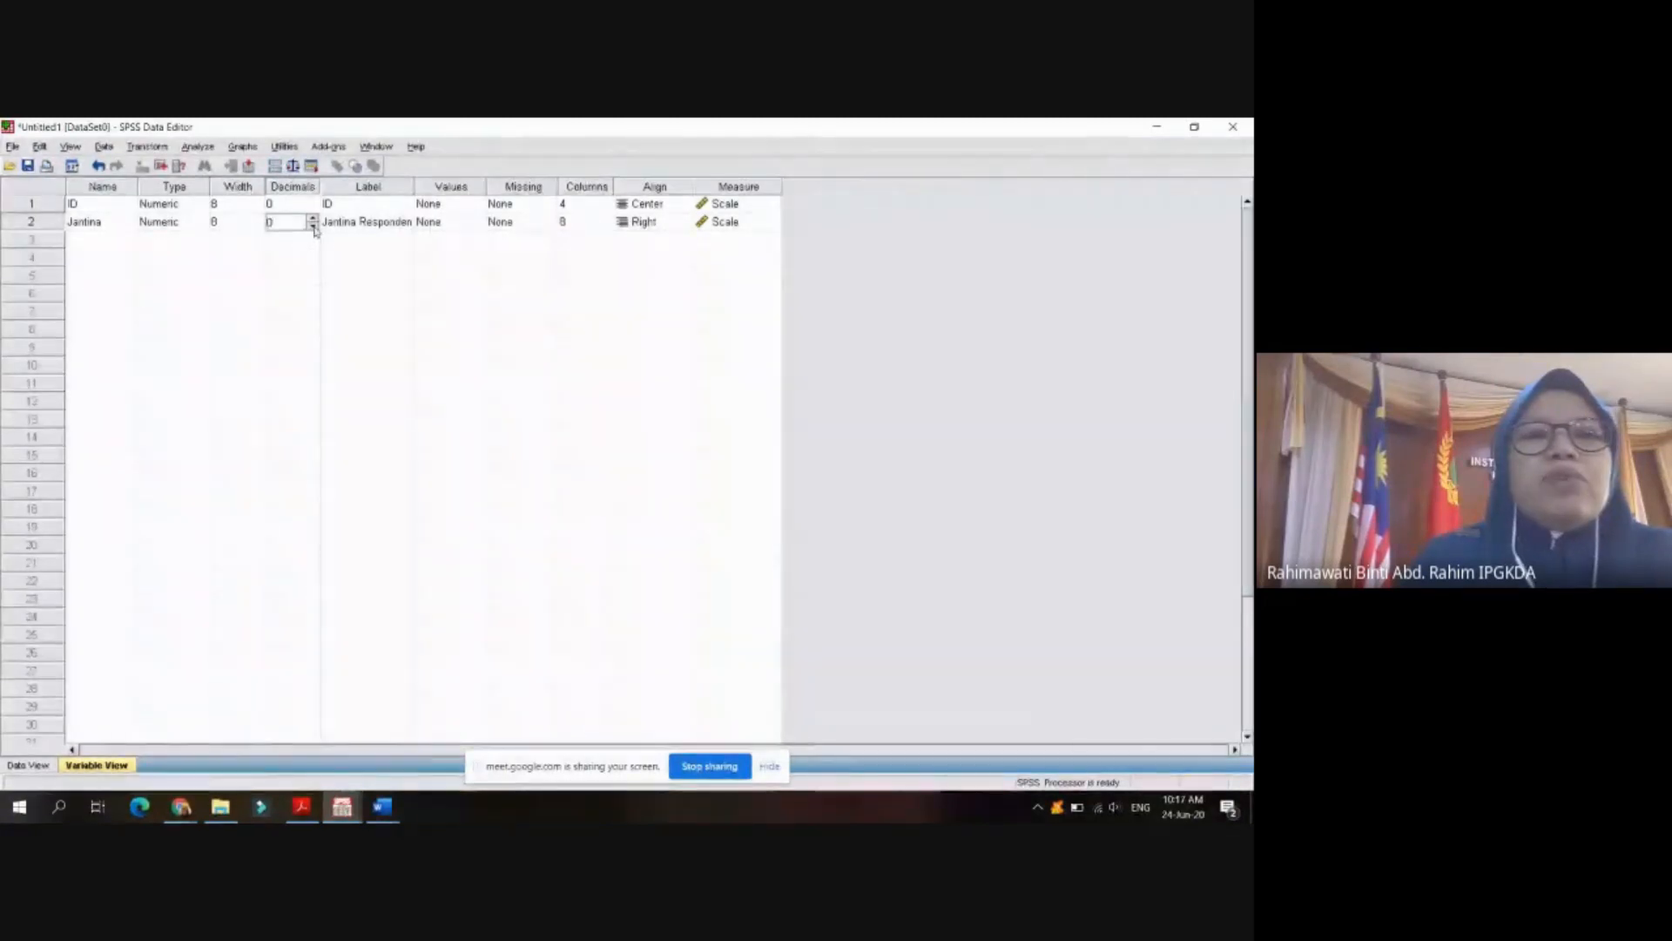
- Add the value label 1 = "Perempuan" to the Jantina variable
{"action": "left_click", "coordinate": [437, 223]}
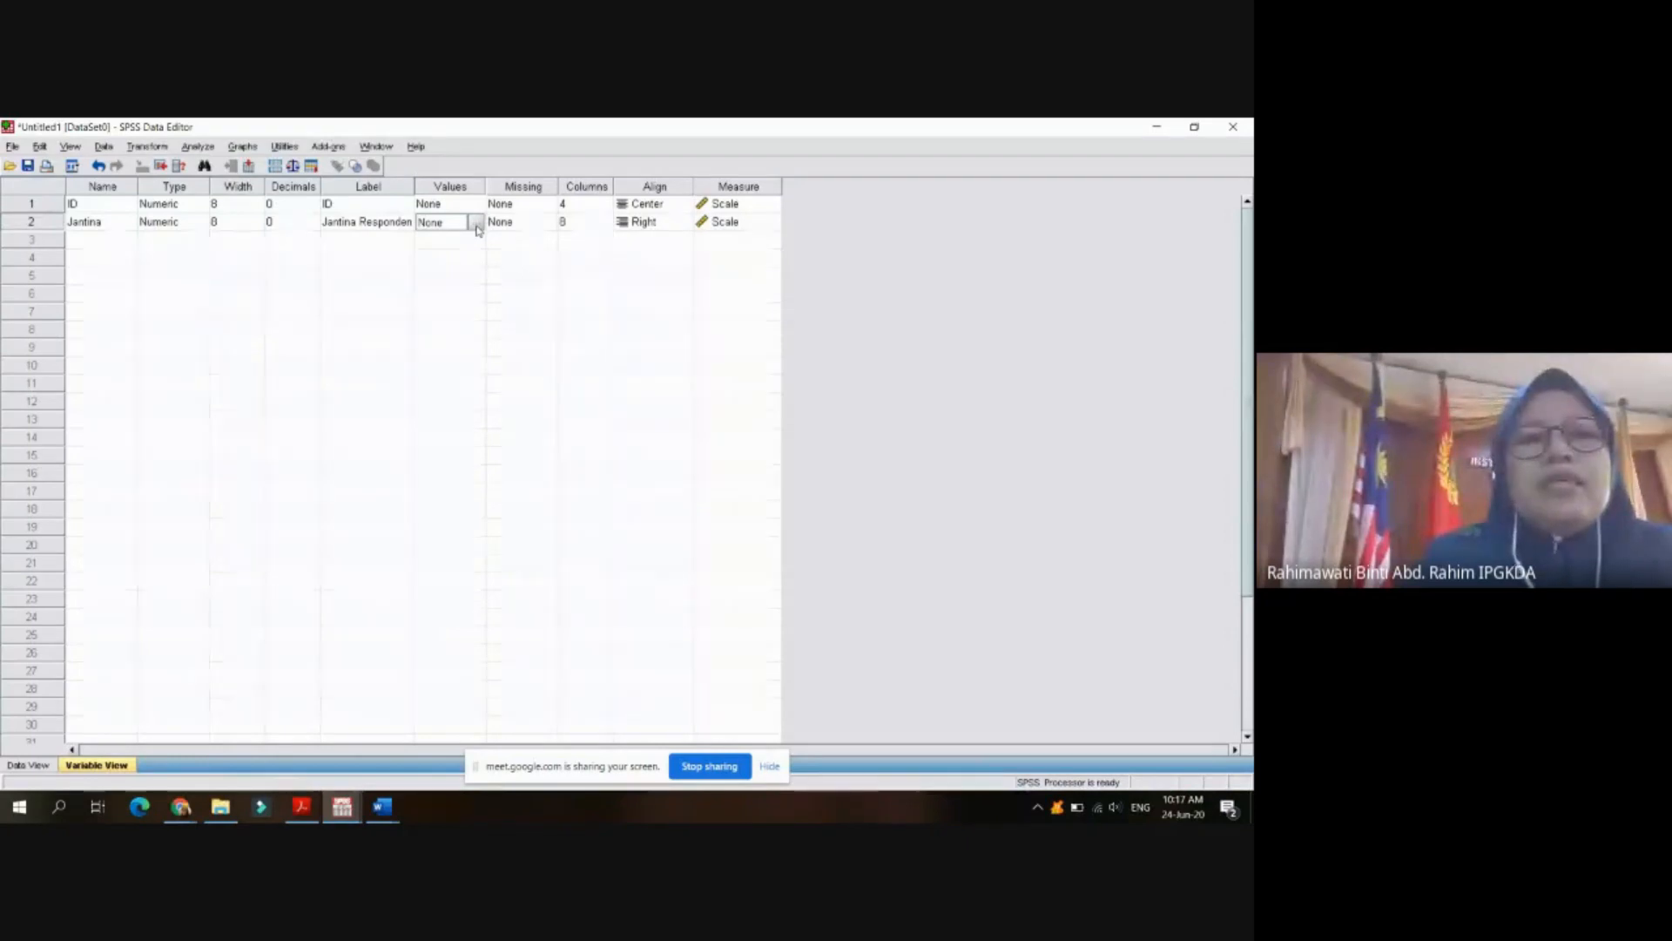
{"action": "left_click", "coordinate": [477, 226]}
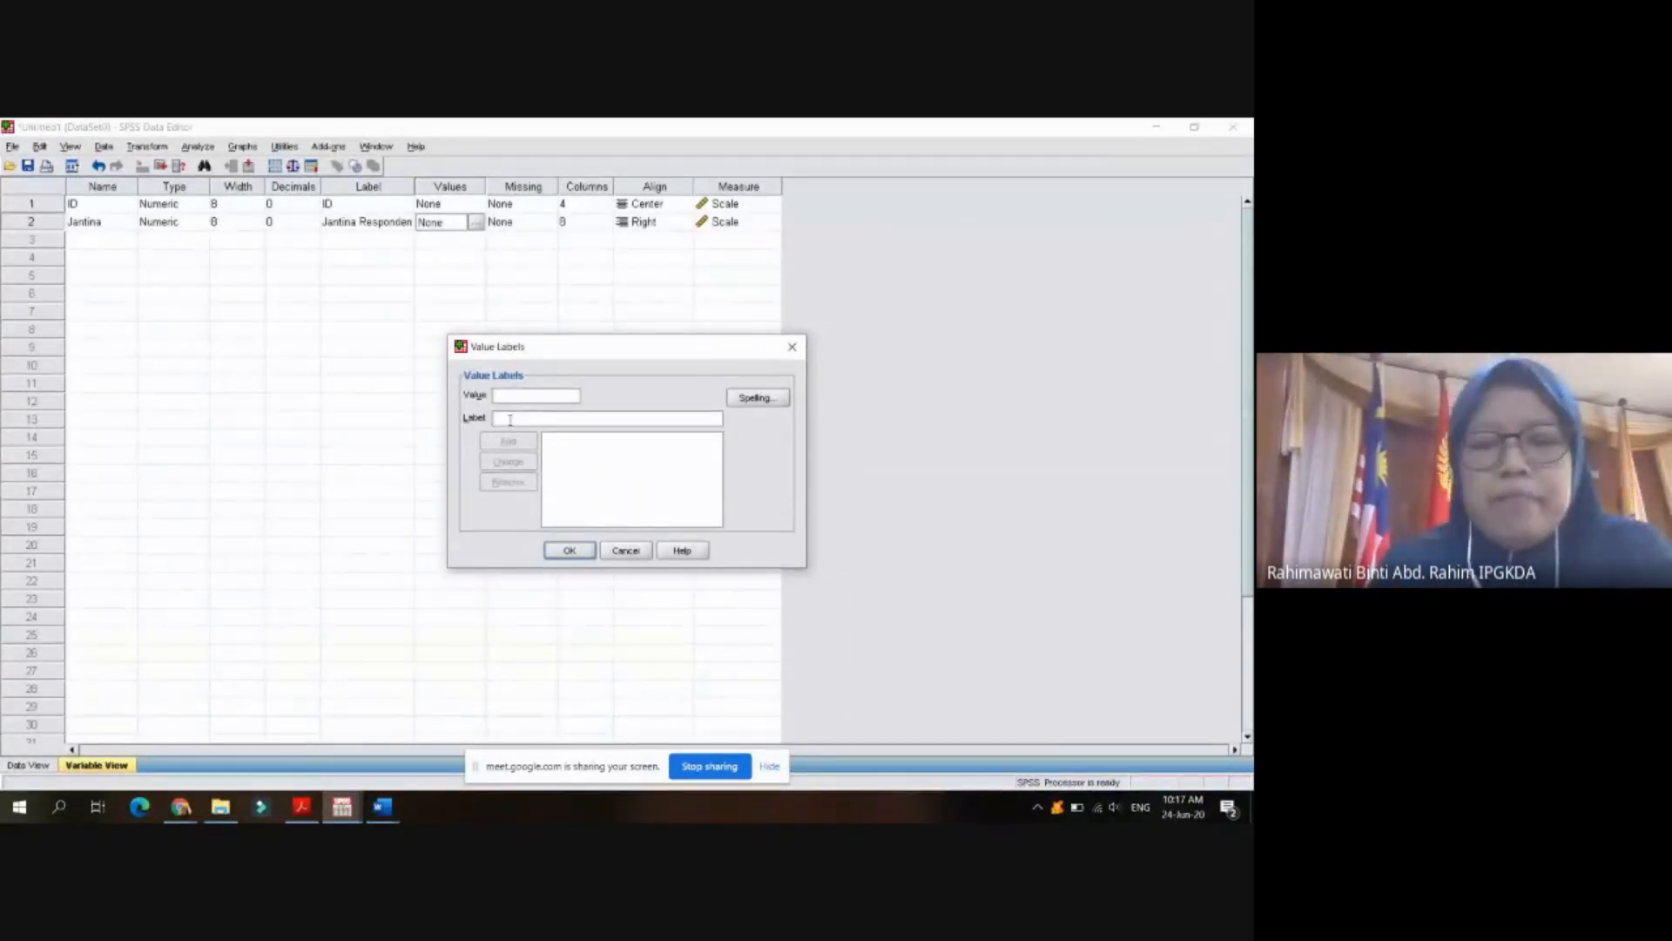
{"action": "type", "text": "rempuan"}
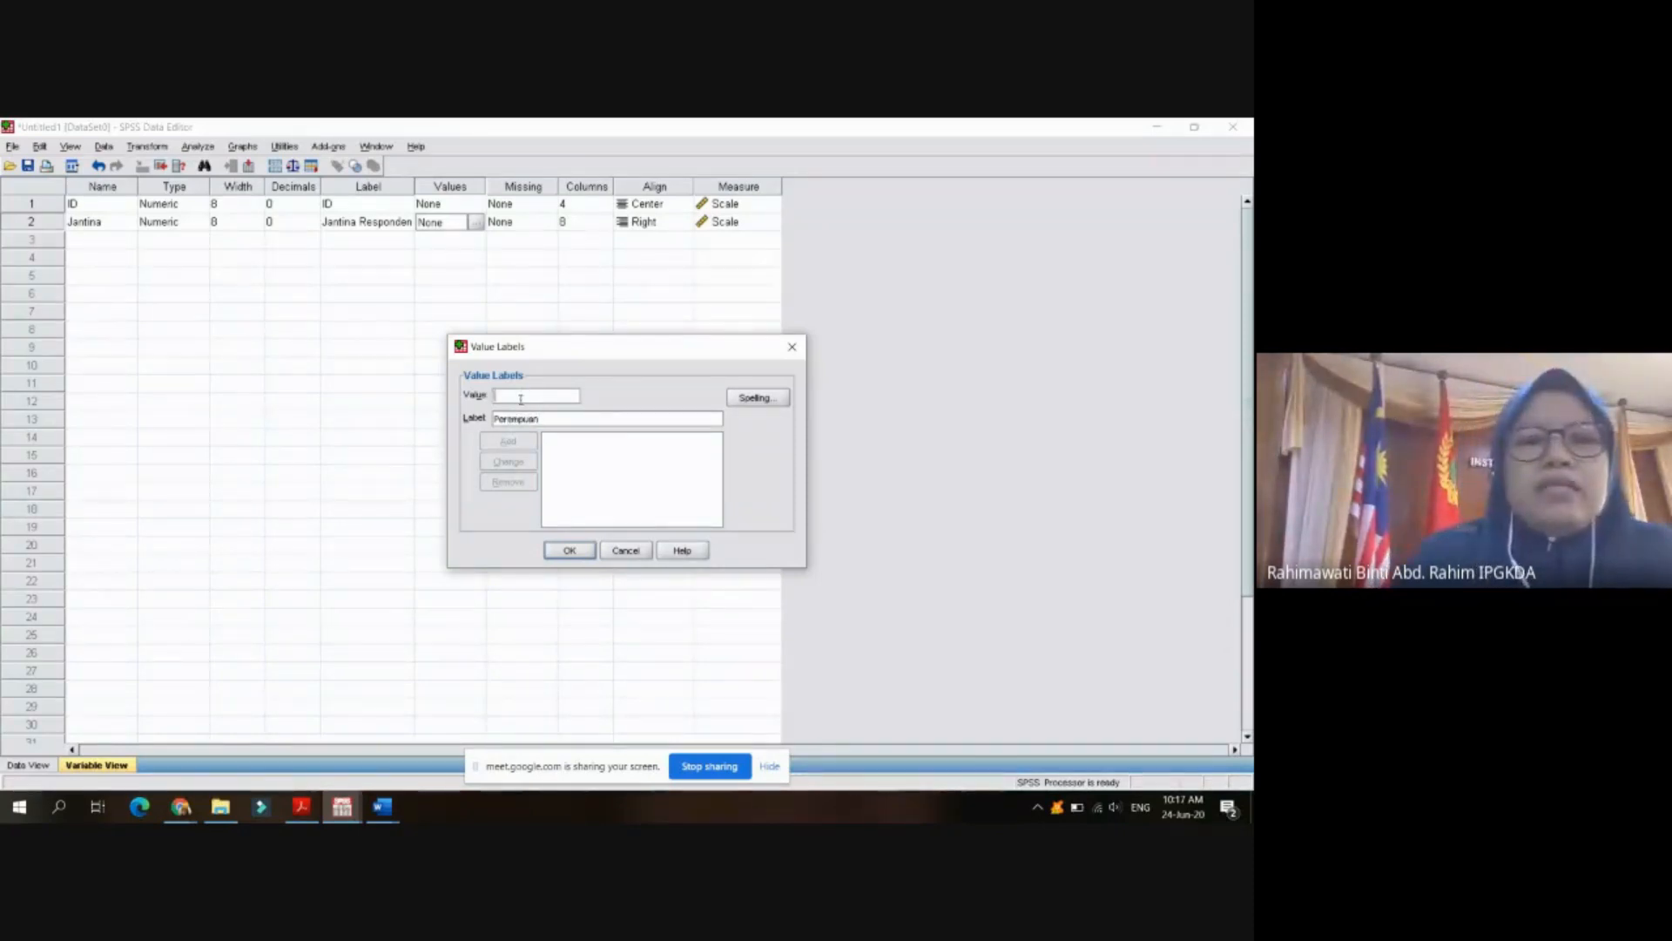
{"action": "left_click", "coordinate": [521, 397]}
{"action": "type", "text": "1"}
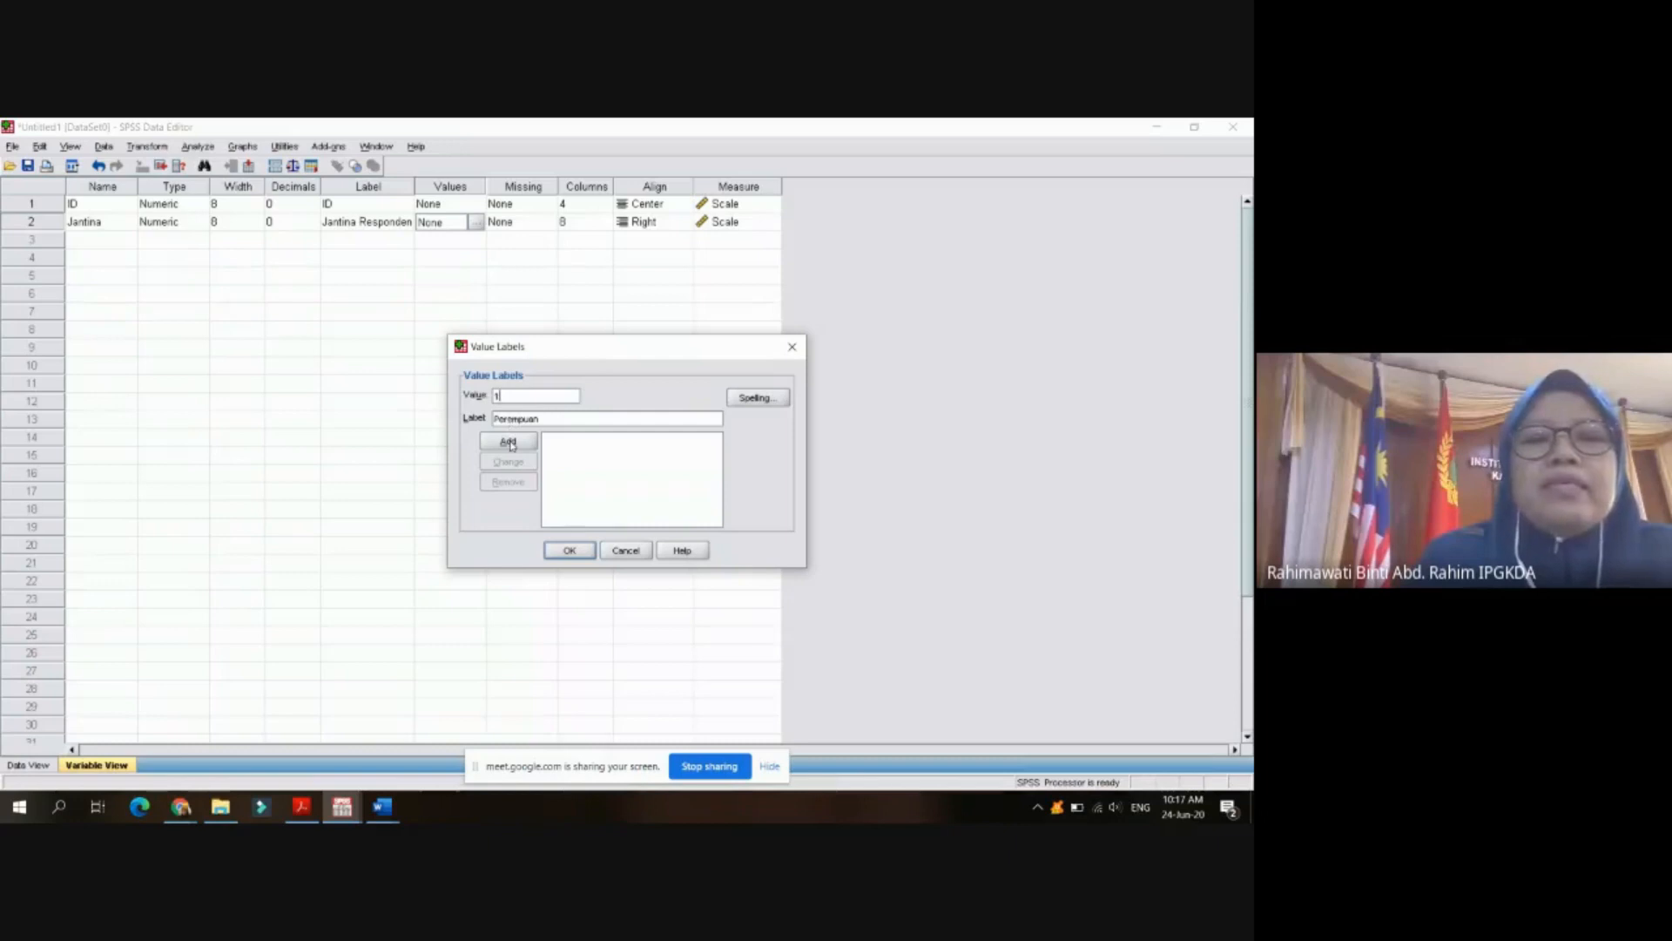
{"action": "left_click", "coordinate": [508, 442]}
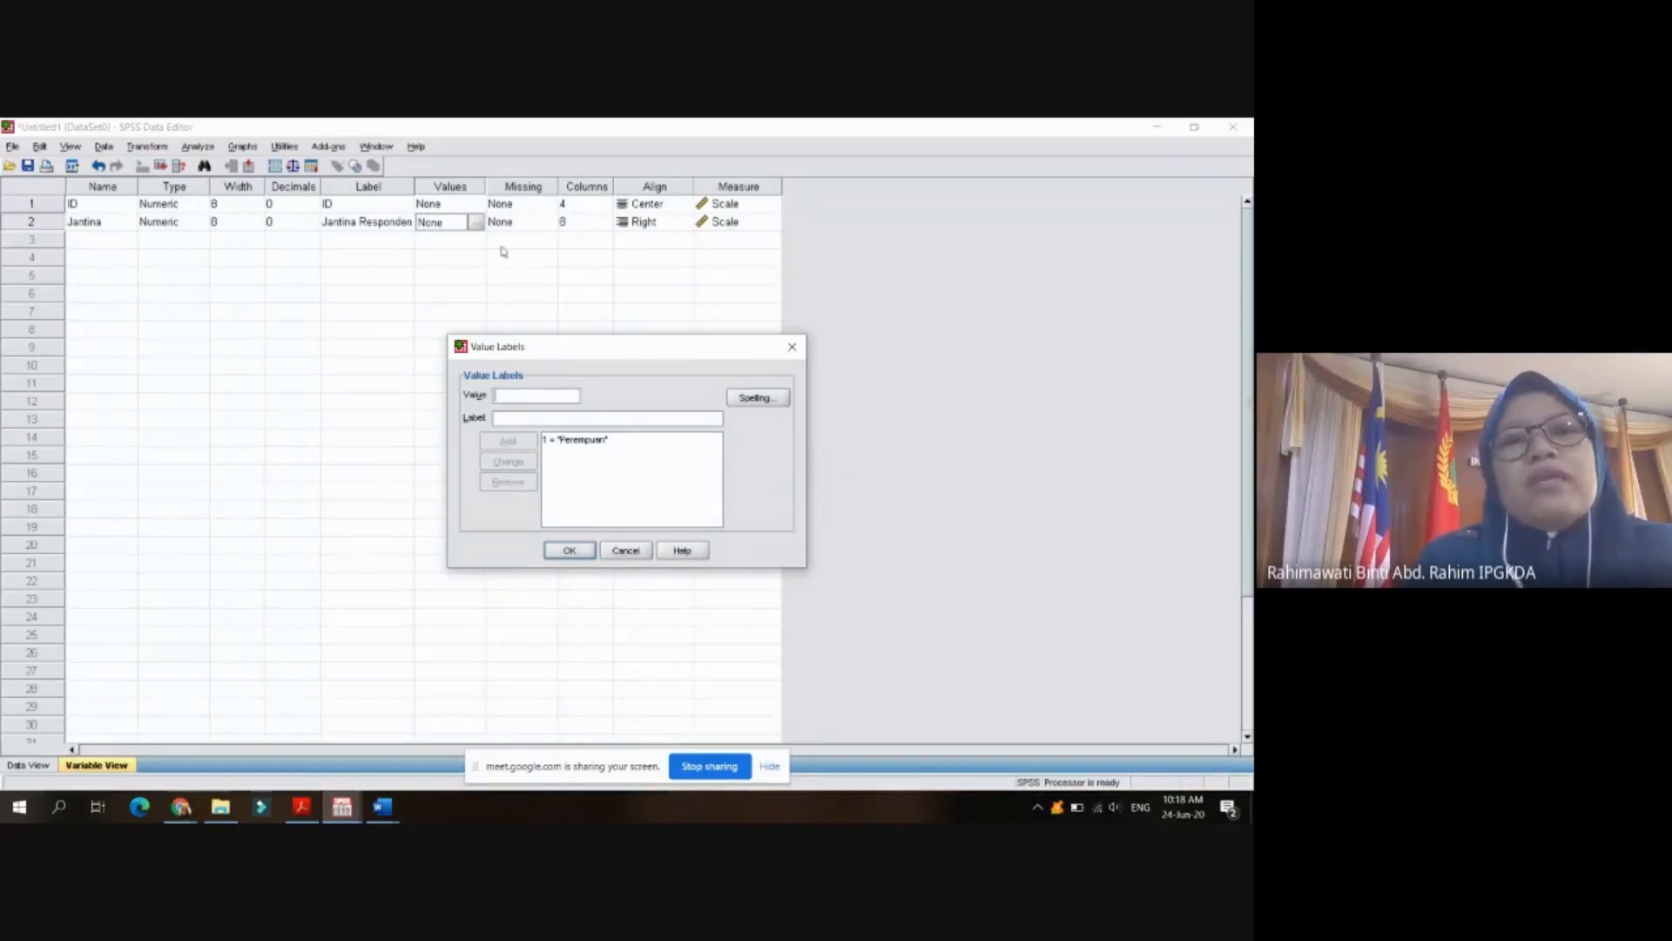
- Add the value label 2 = "Lelaki" to Jantina, apply the labels, and recheck the list without changing it
{"action": "left_click", "coordinate": [522, 397]}
{"action": "type", "text": "2"}
{"action": "left_click", "coordinate": [524, 417]}
{"action": "type", "text": "Lelaki"}
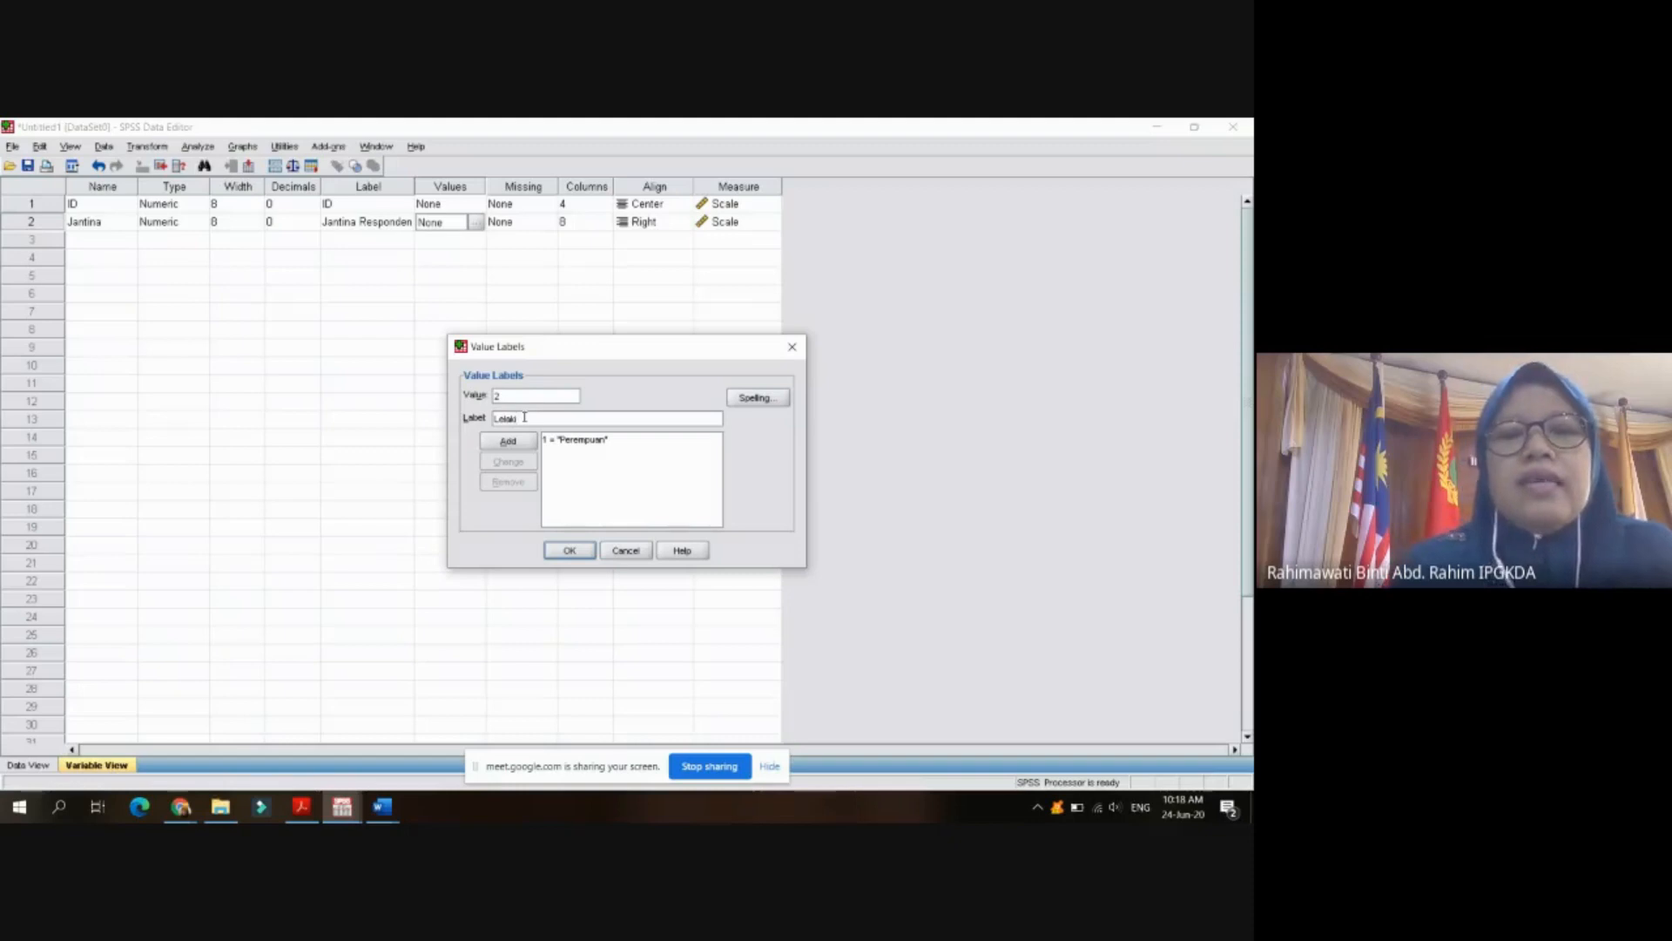
{"action": "left_click", "coordinate": [507, 443]}
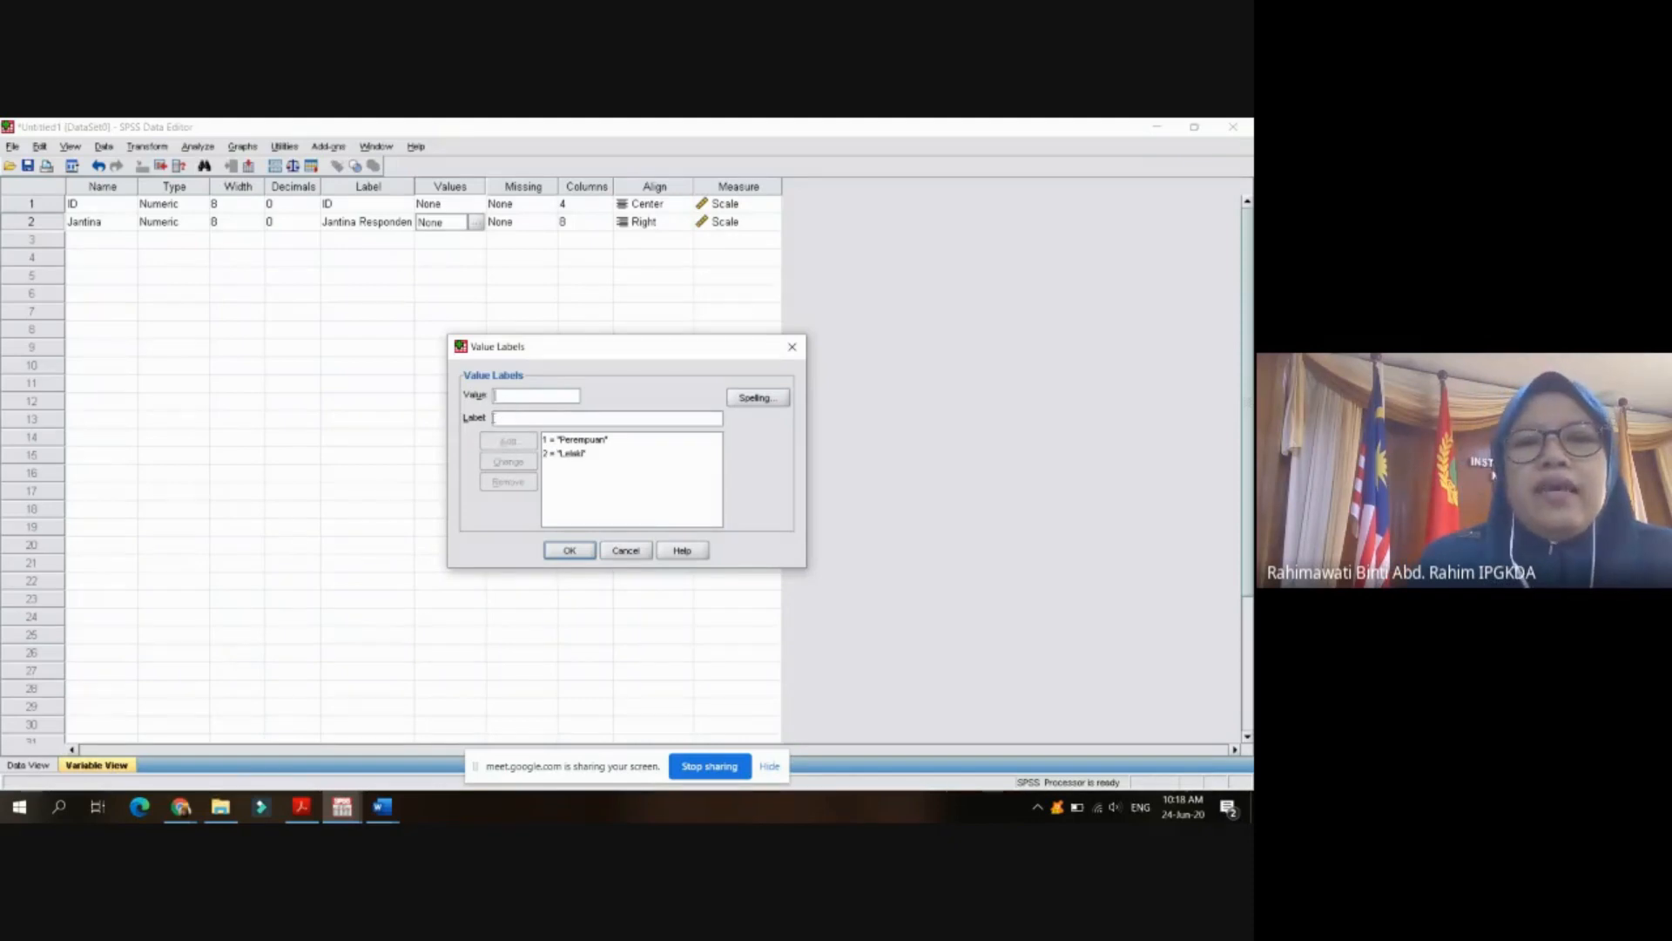
{"action": "left_click", "coordinate": [570, 550]}
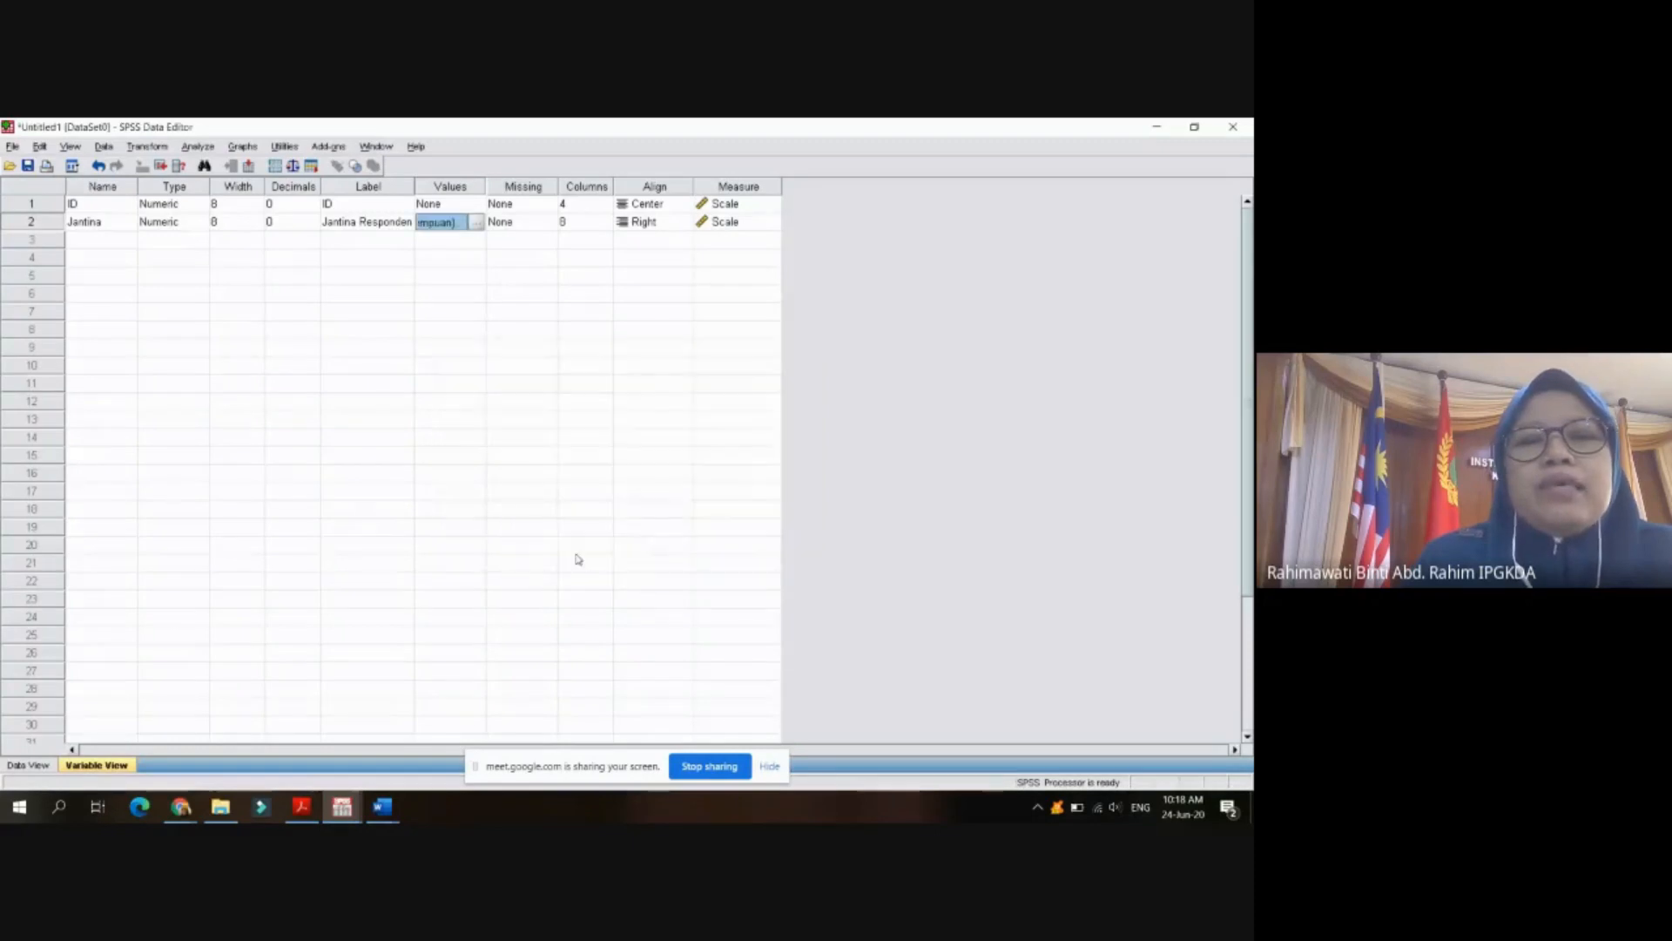
{"action": "left_click", "coordinate": [477, 220]}
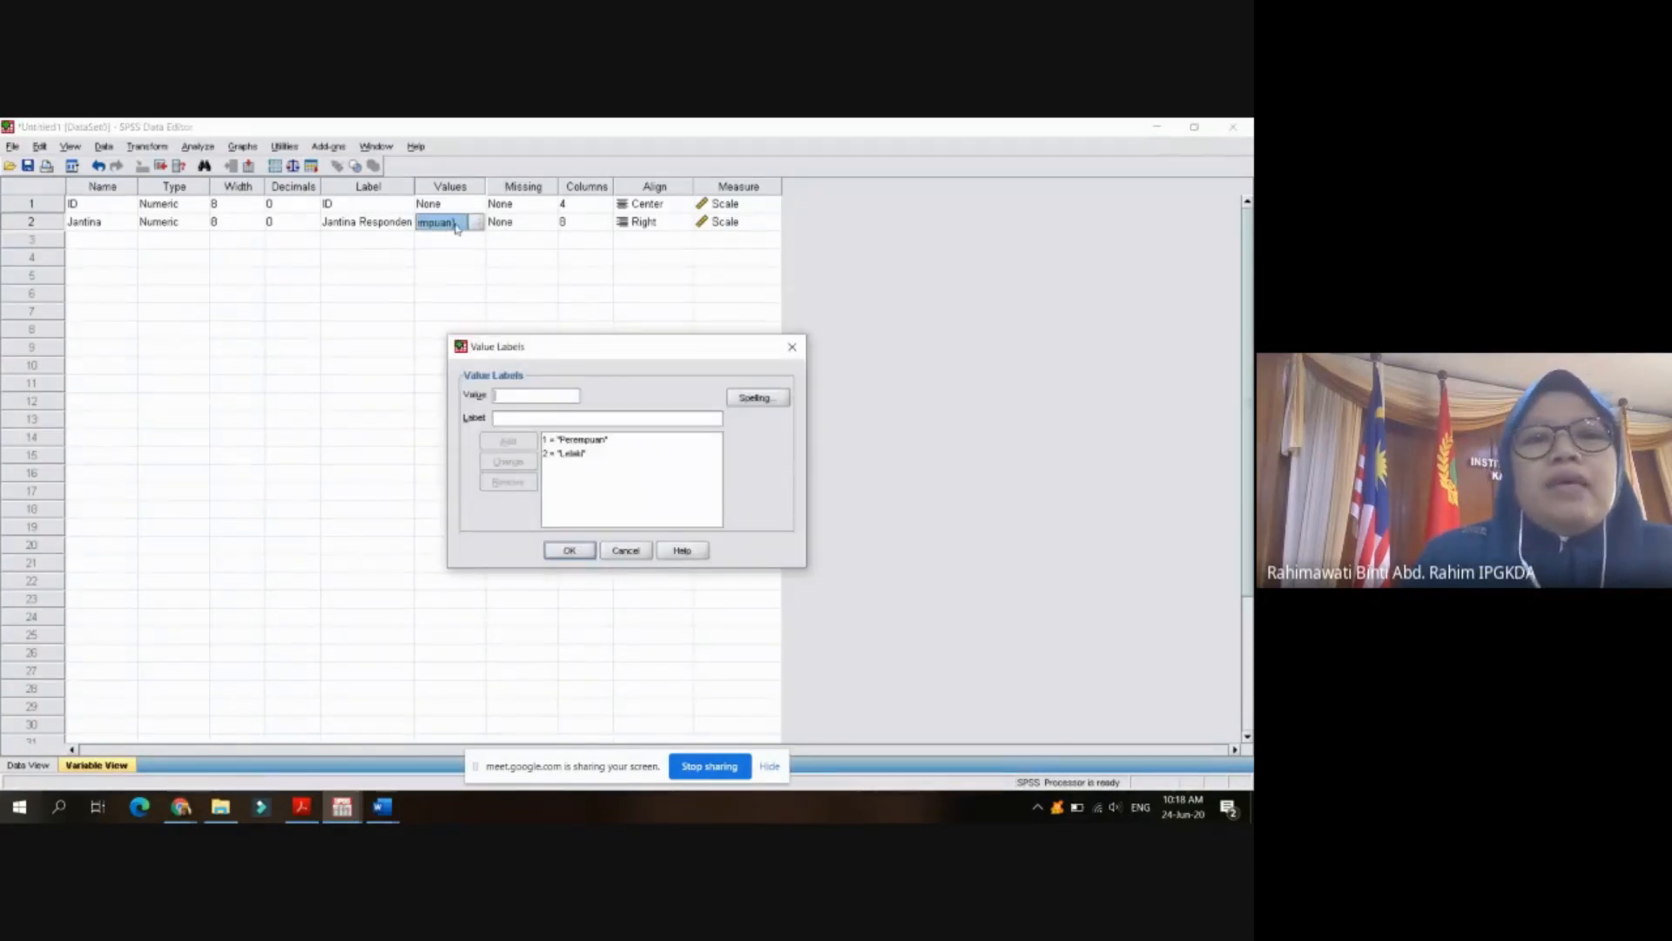
{"action": "left_click", "coordinate": [626, 550]}
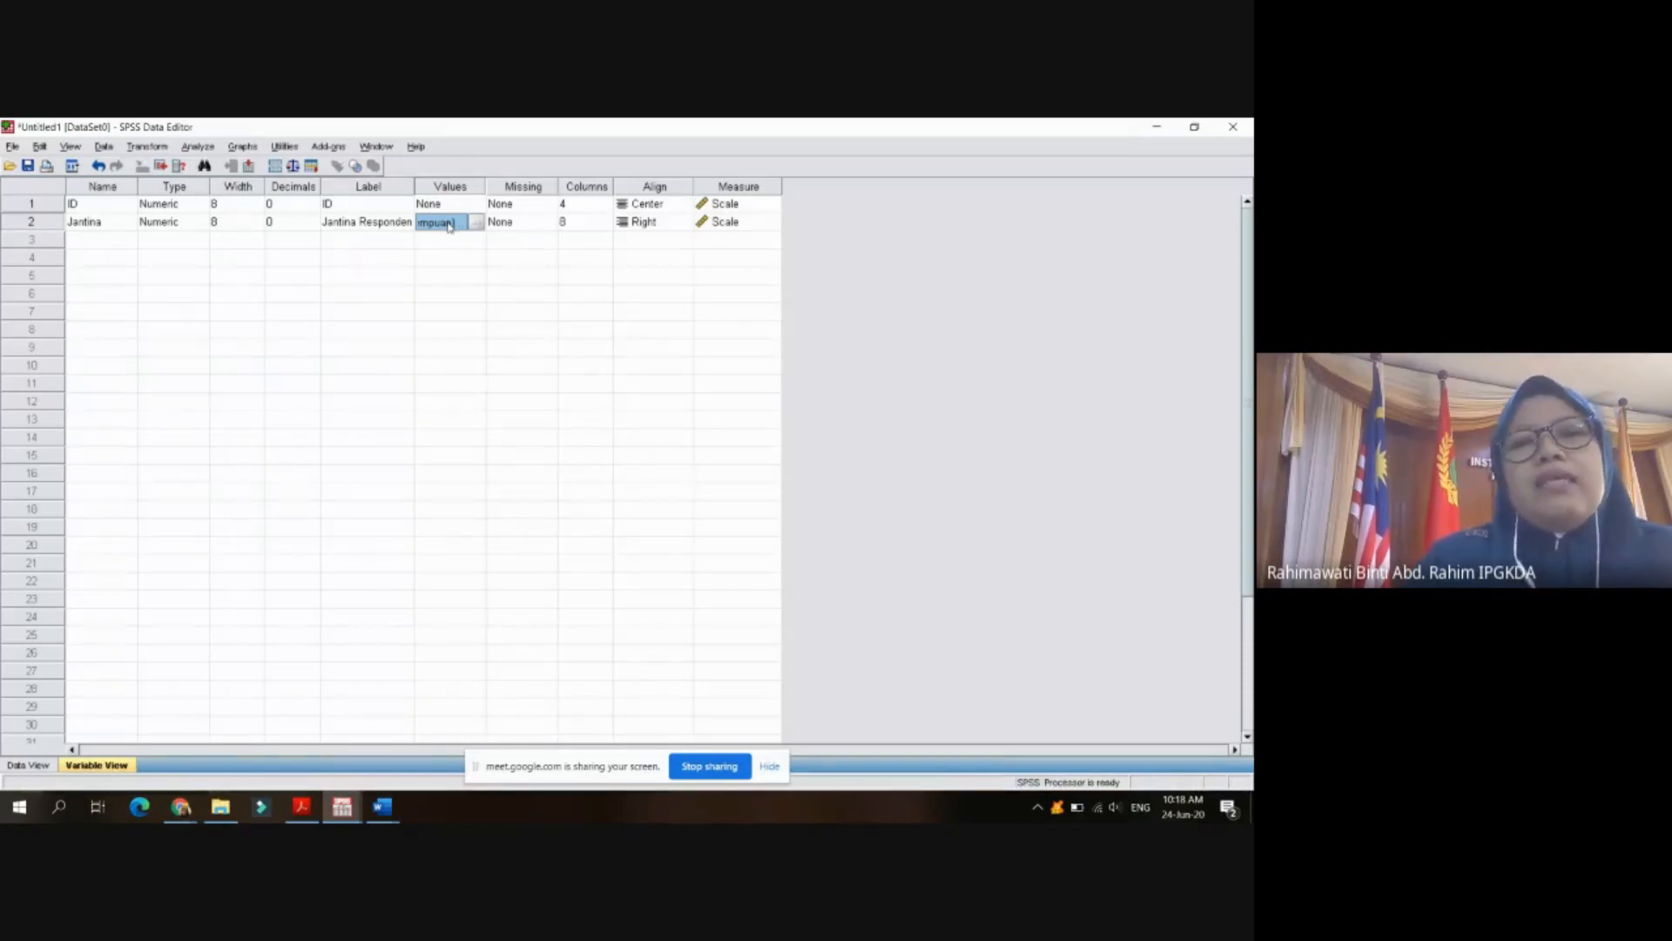
- Set the Jantina variable's column width to 4 and its alignment to Center
{"action": "left_click", "coordinate": [599, 224]}
{"action": "left_click", "coordinate": [606, 227]}
{"action": "left_click", "coordinate": [676, 225]}
{"action": "left_click", "coordinate": [685, 221]}
{"action": "left_click", "coordinate": [663, 273]}
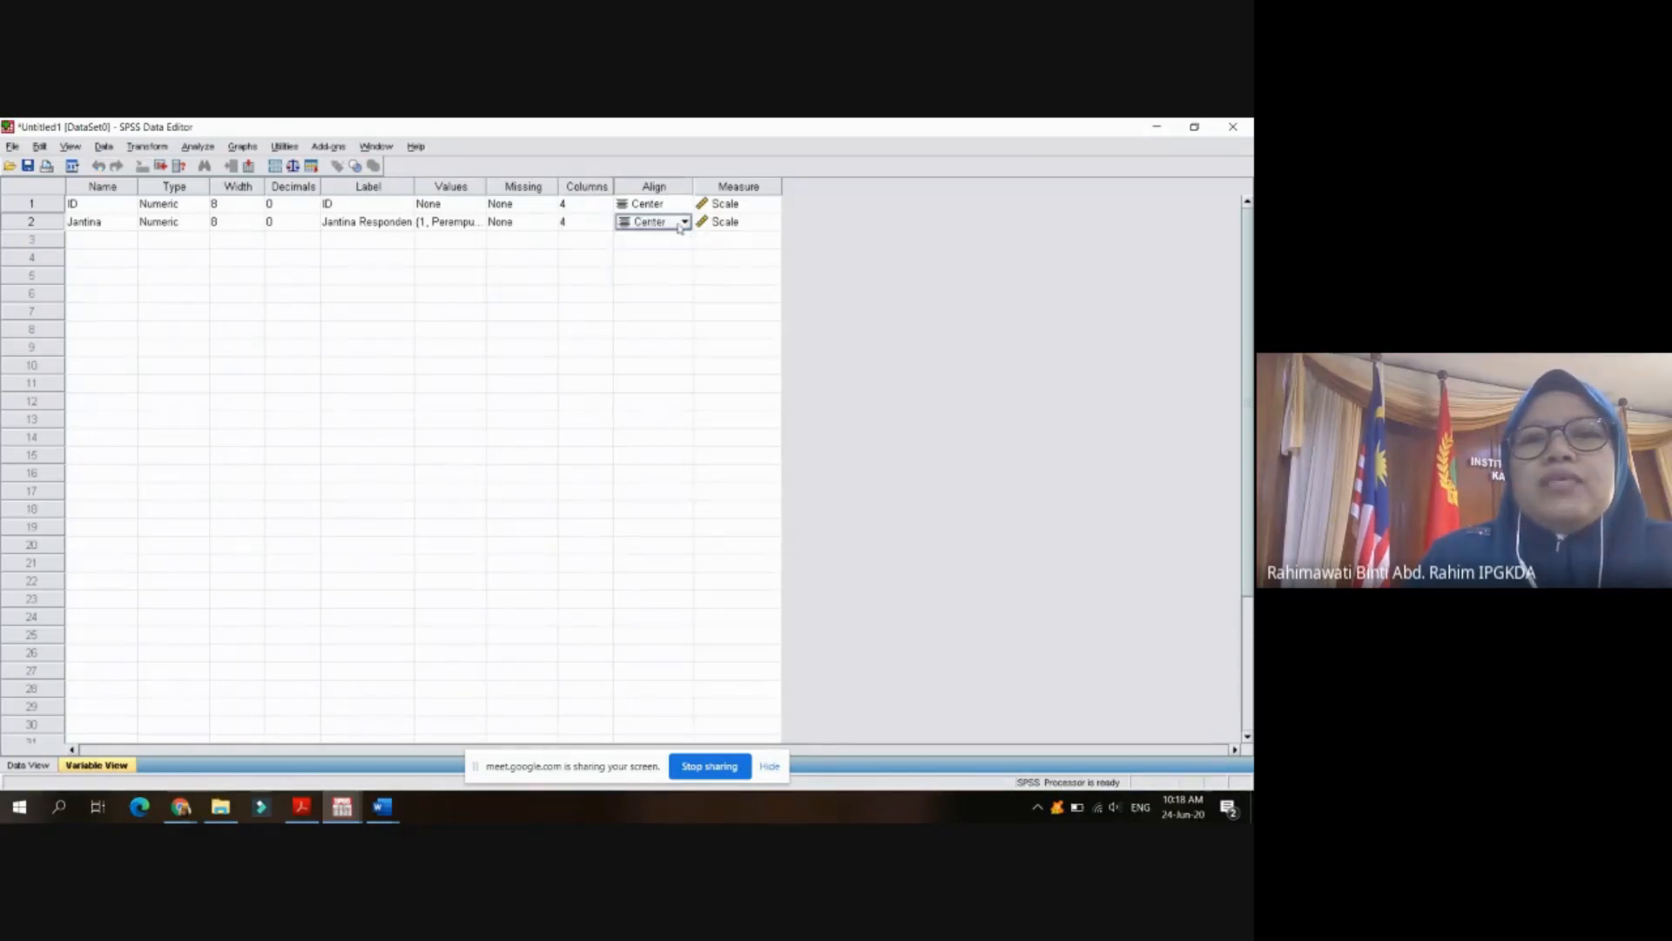
- Set the Jantina variable's measurement level to Nominal
{"action": "left_click", "coordinate": [716, 225]}
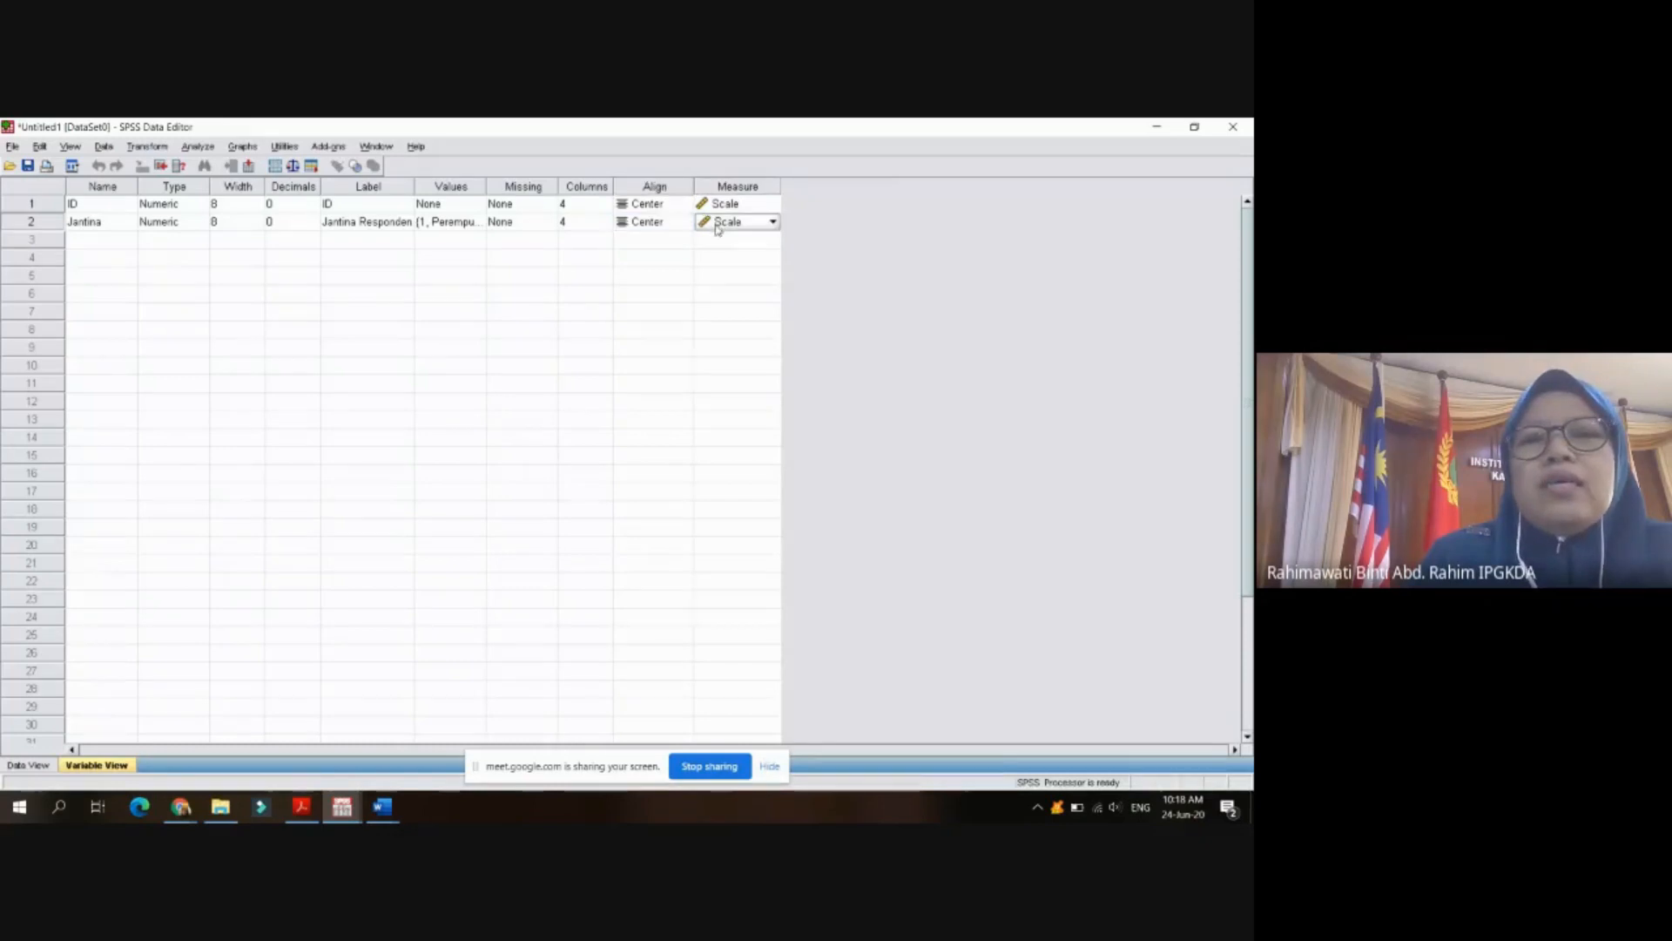
{"action": "left_click", "coordinate": [772, 222]}
{"action": "left_click", "coordinate": [734, 272]}
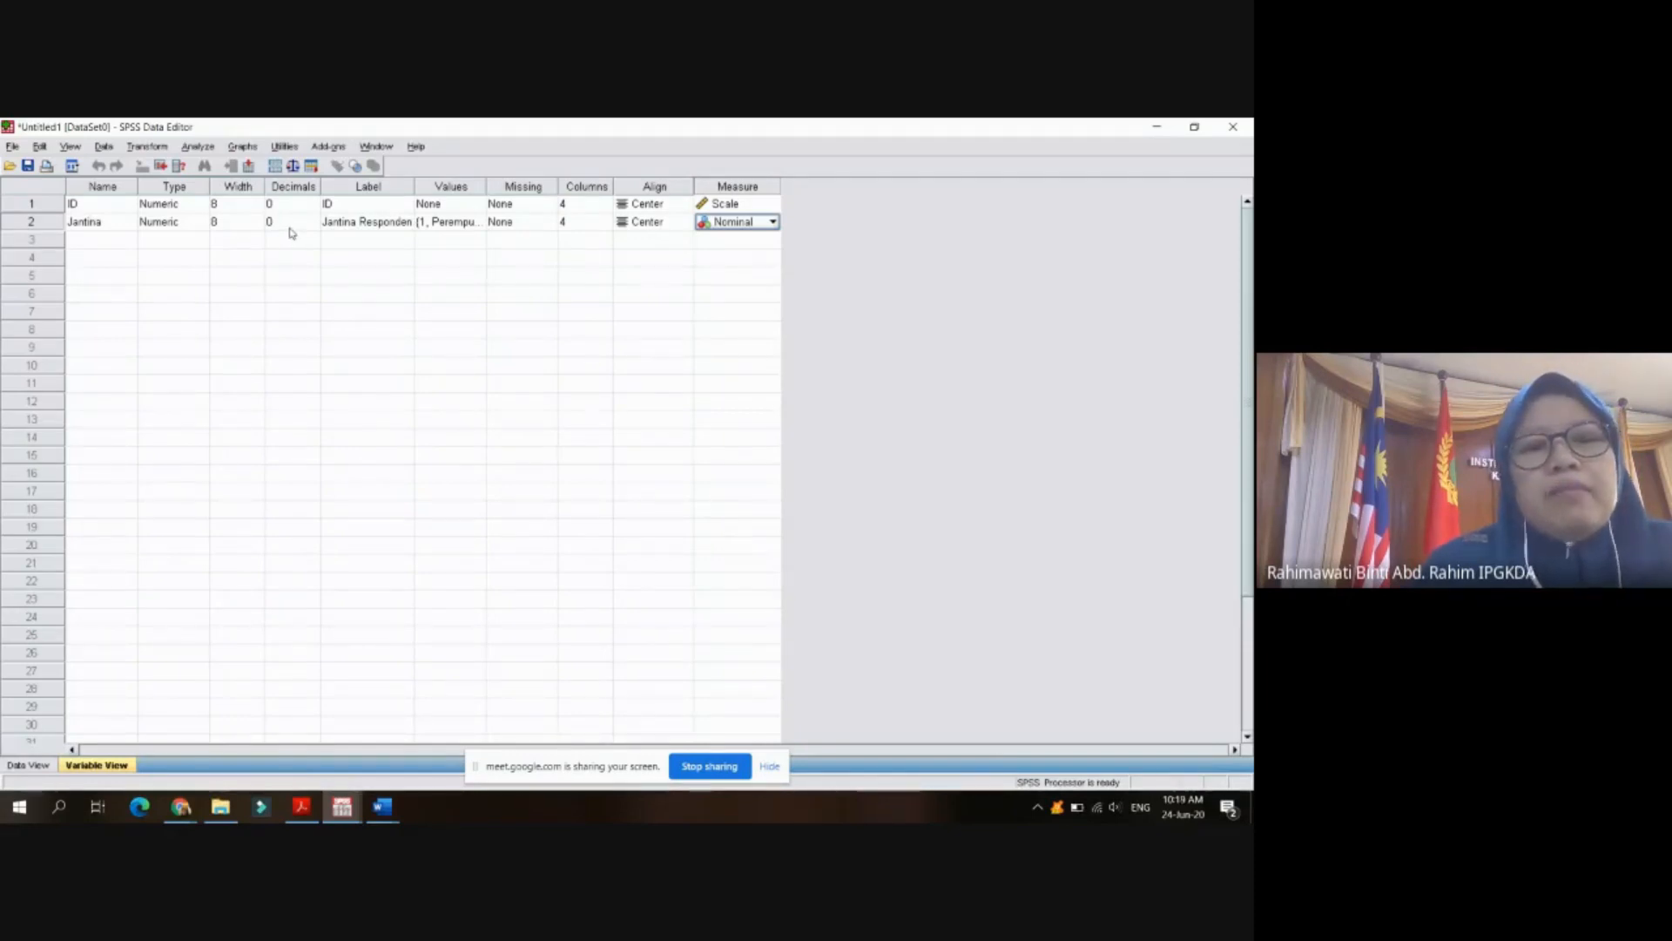
- Check the next questionnaire item in the Buku_Analisis_Data_SPSS PDF in Acrobat Reader, and return to the untitled SPSS dataset
{"action": "left_click", "coordinate": [106, 240]}
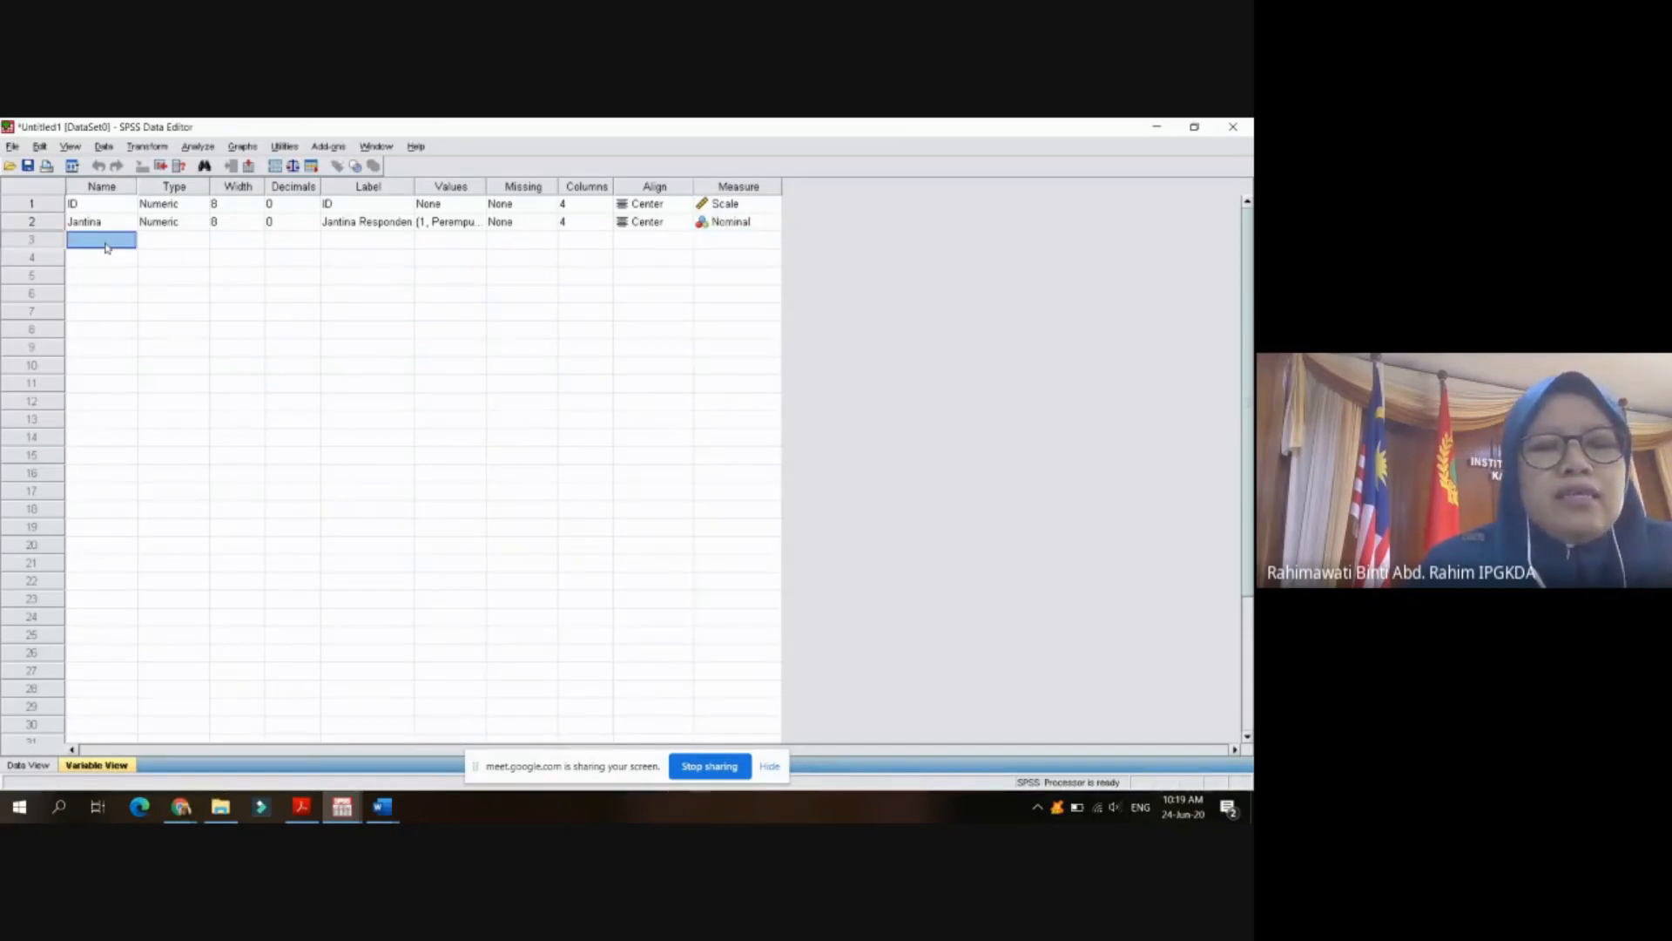
{"action": "mouse_move", "coordinate": [370, 814]}
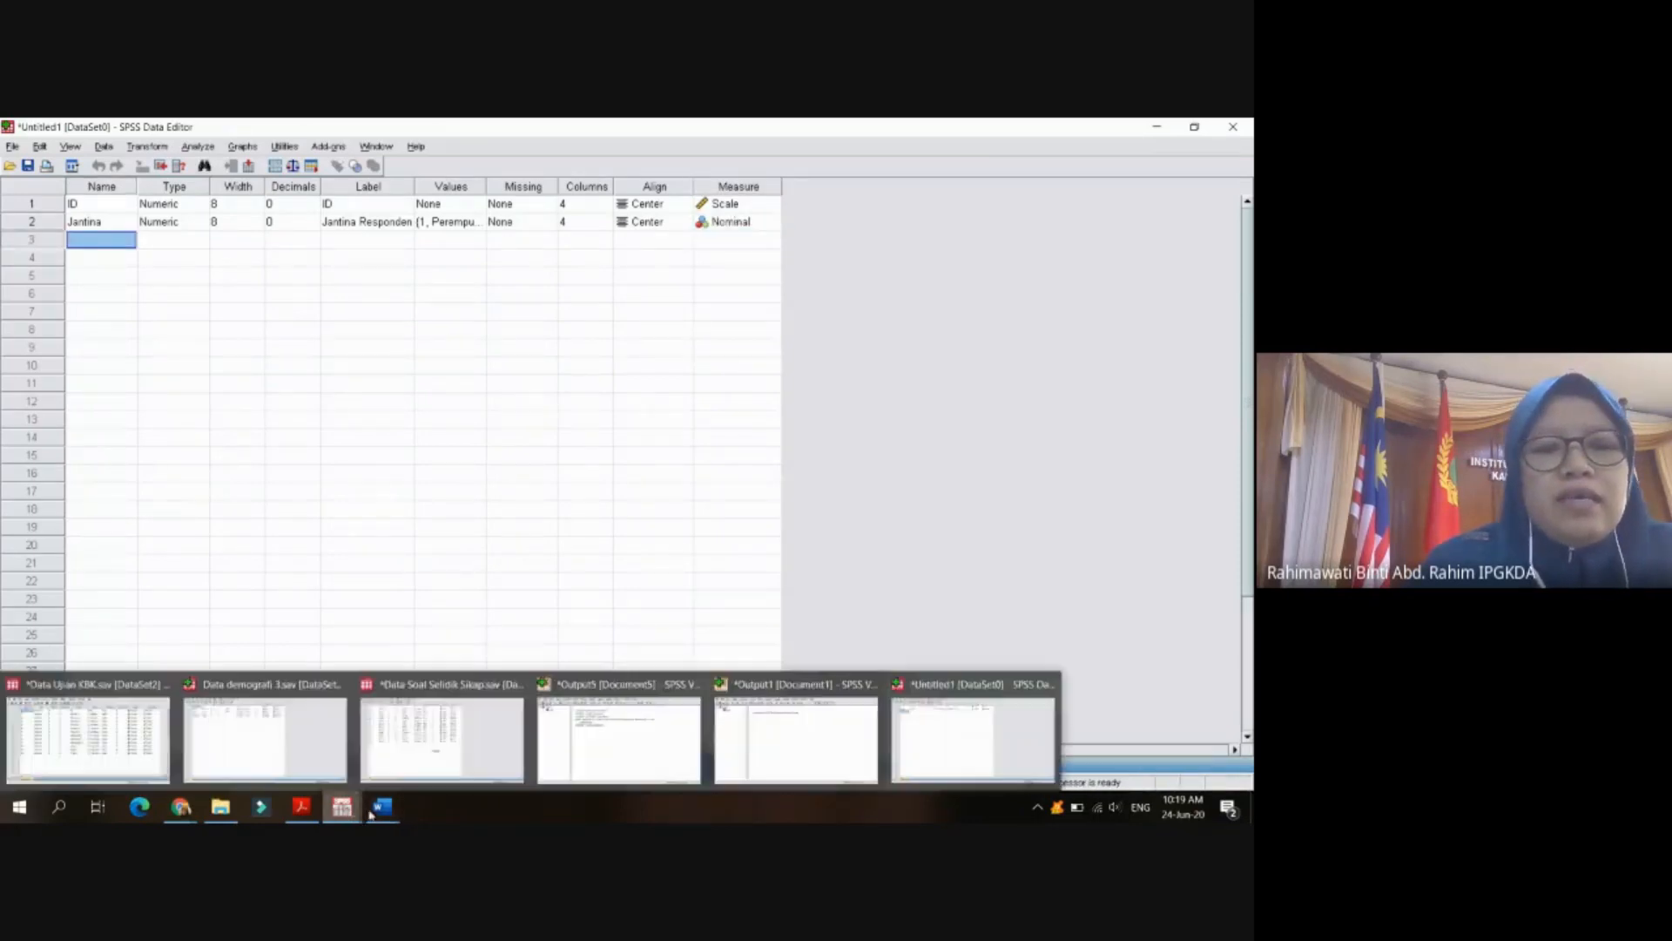
{"action": "left_click", "coordinate": [301, 806]}
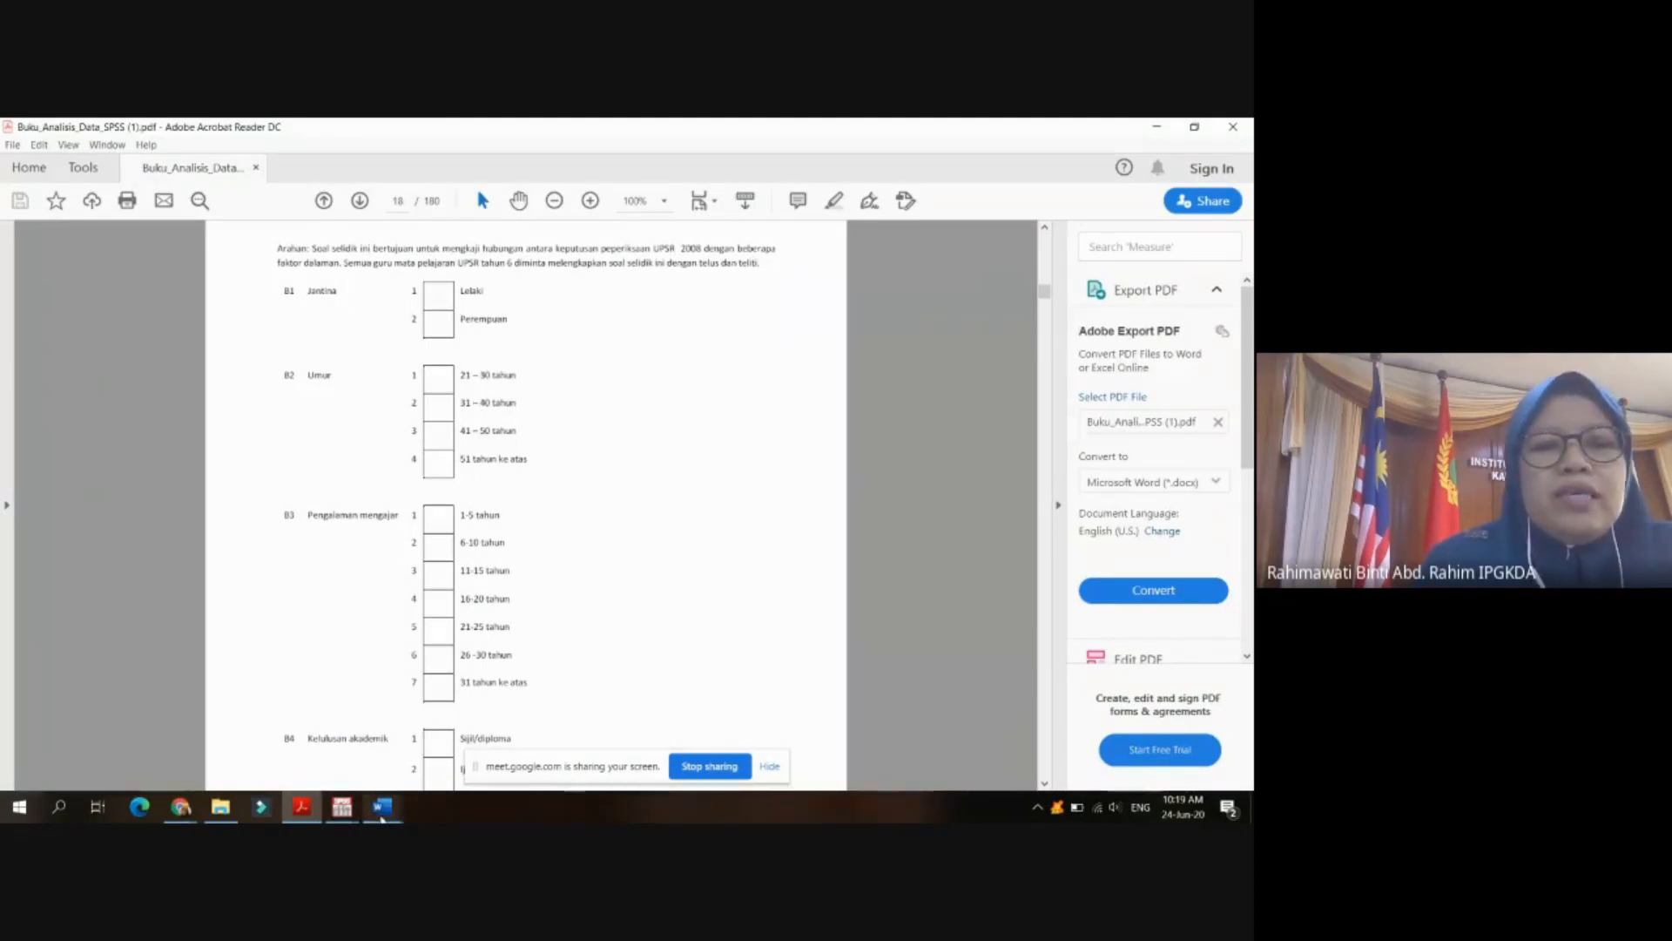
{"action": "mouse_move", "coordinate": [381, 818]}
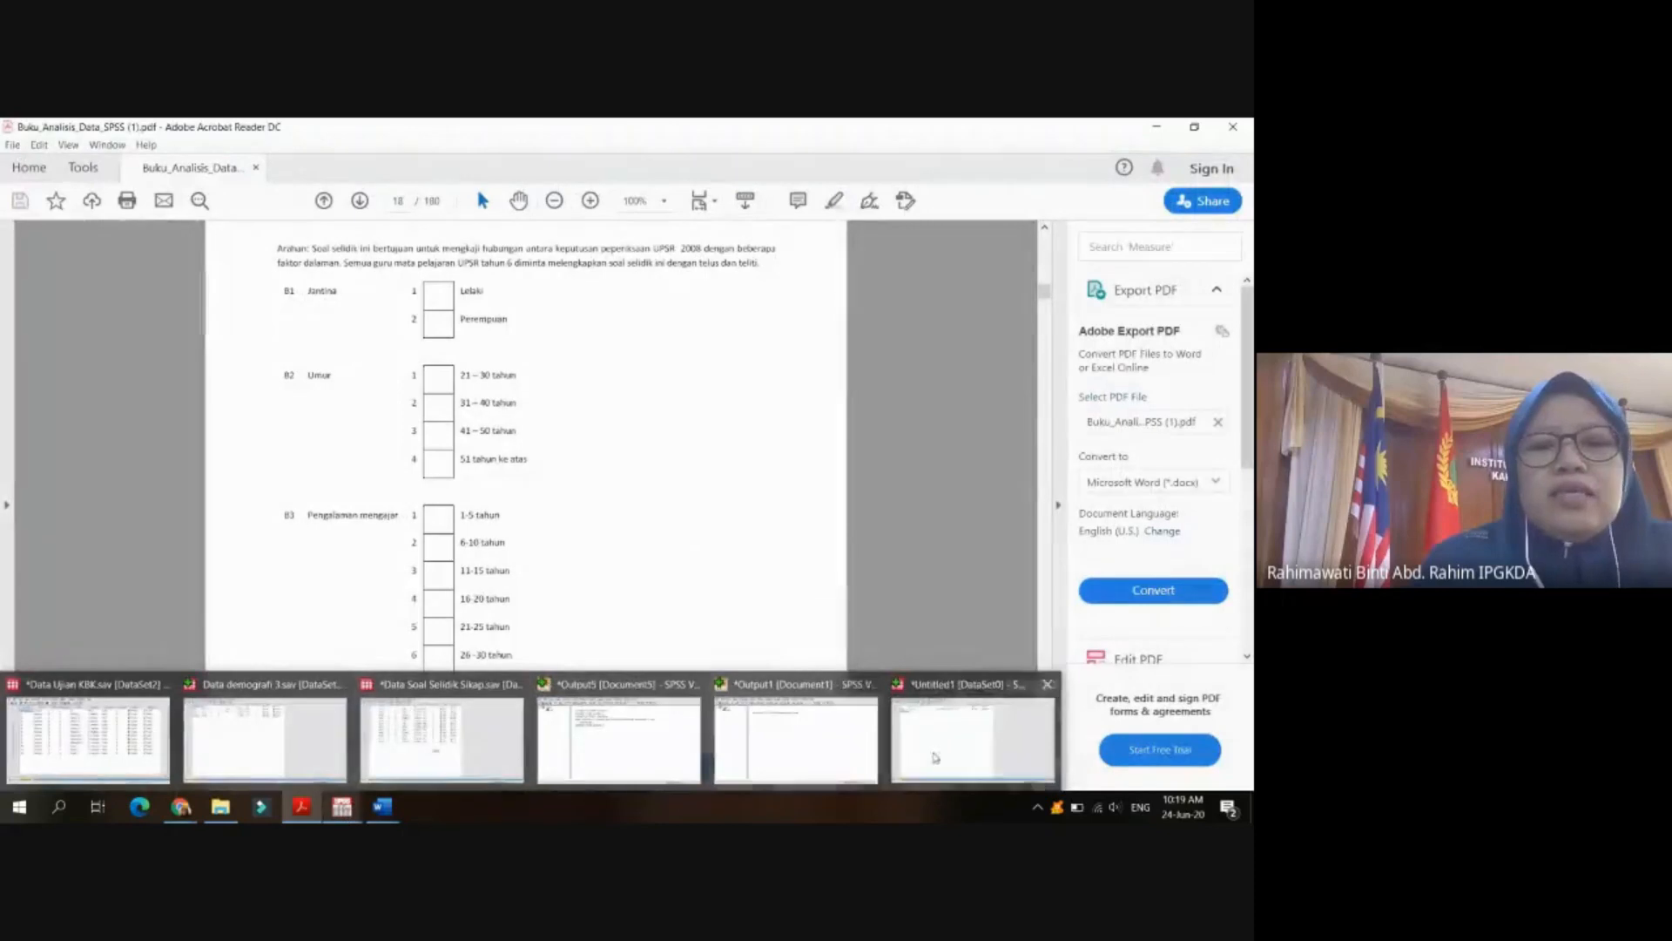
{"action": "left_click", "coordinate": [973, 740]}
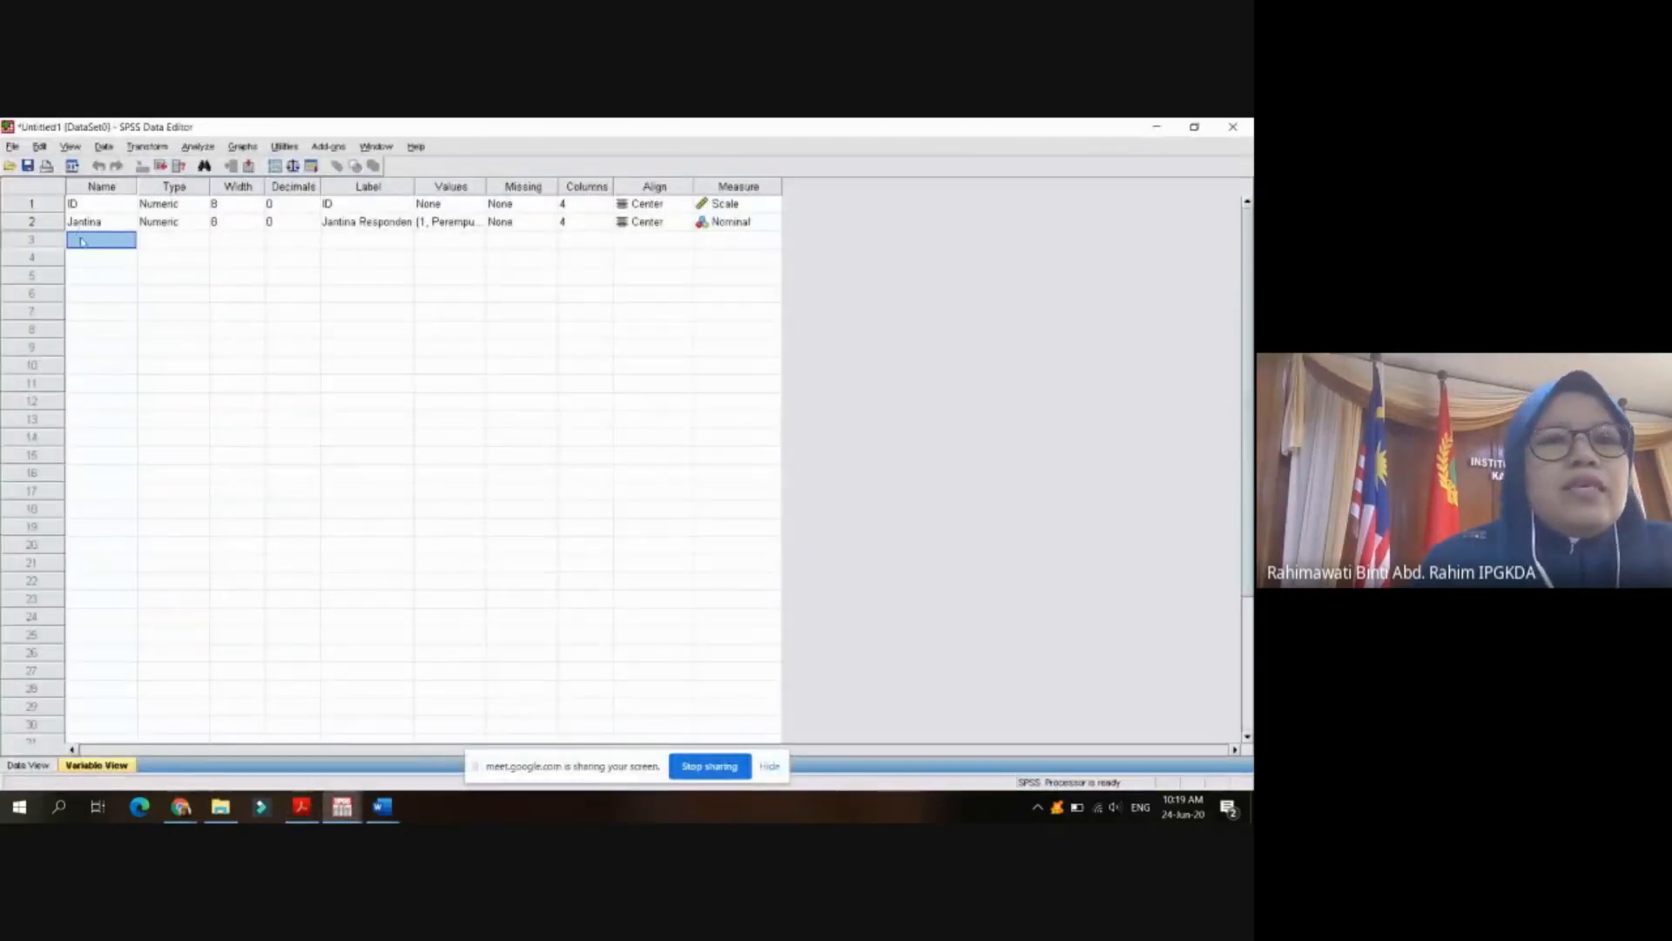
- Add a third variable named Umur with 0 decimals and "Umur" as its label
{"action": "type", "text": "Umur"}
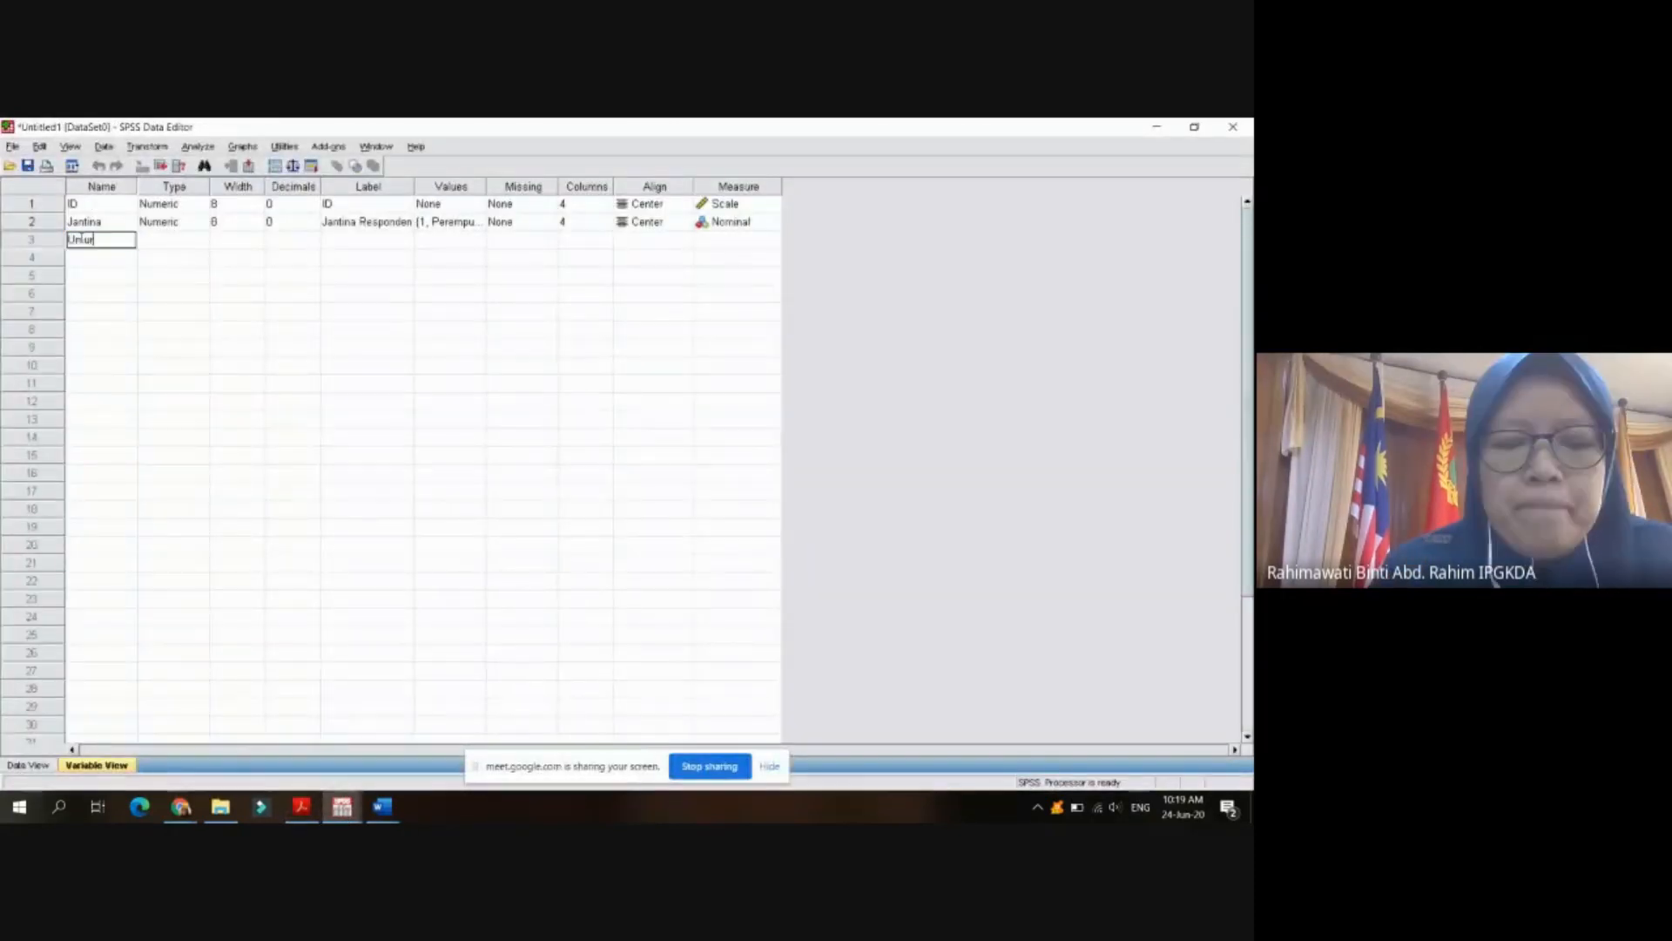
{"action": "left_click", "coordinate": [167, 242]}
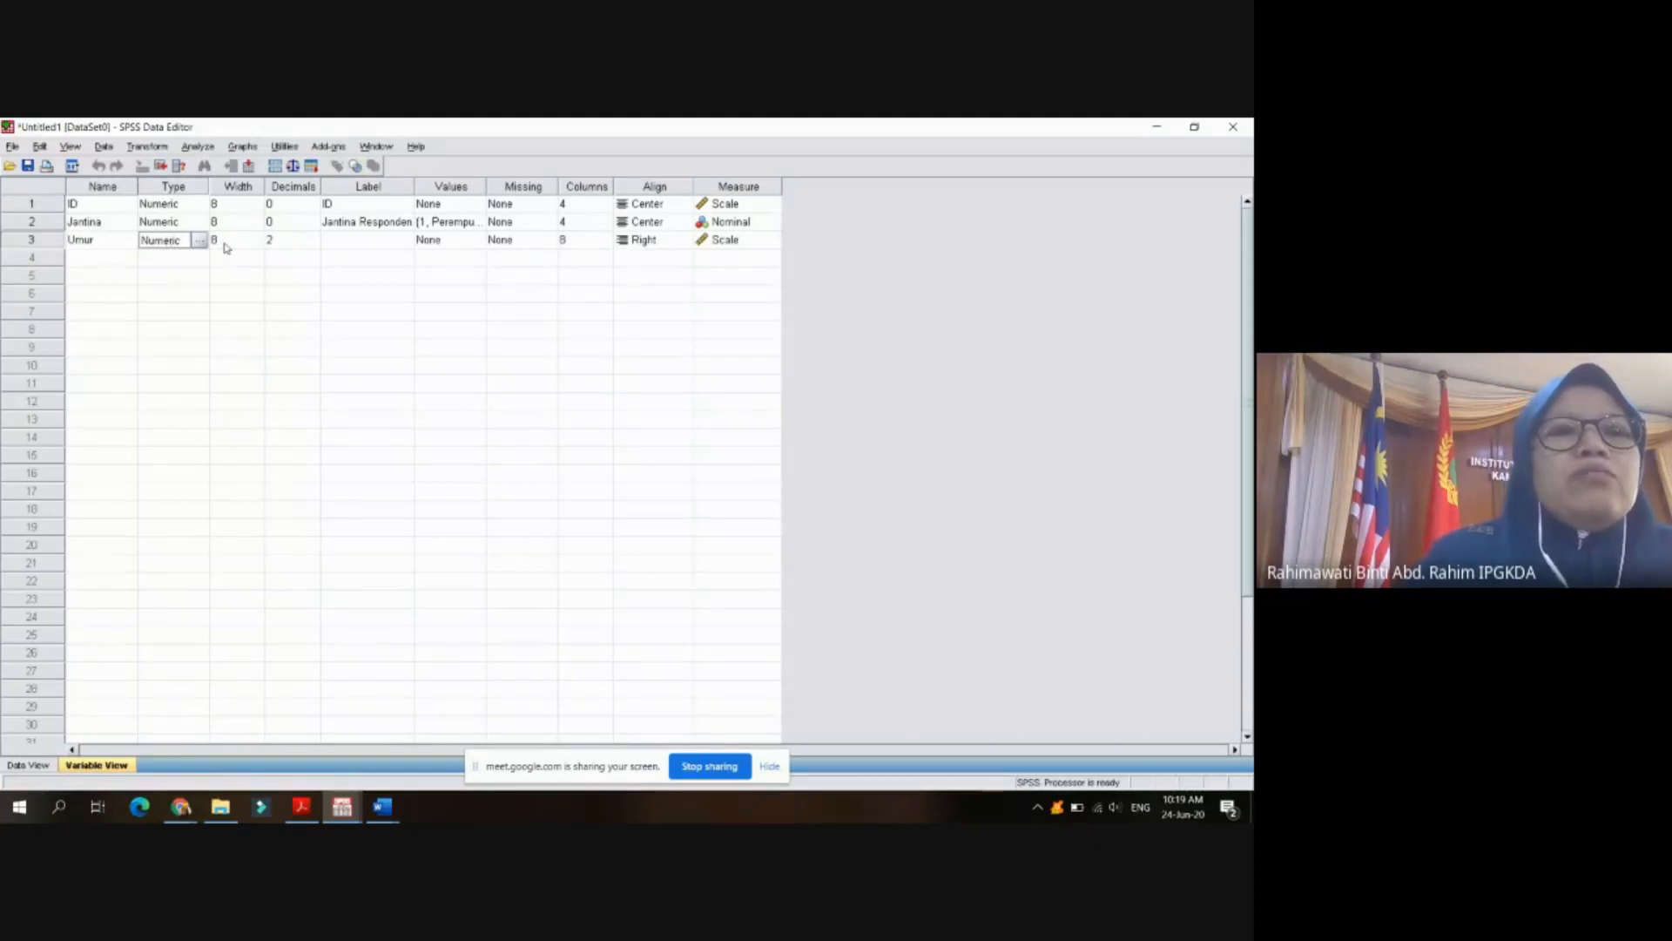
{"action": "left_click", "coordinate": [288, 242]}
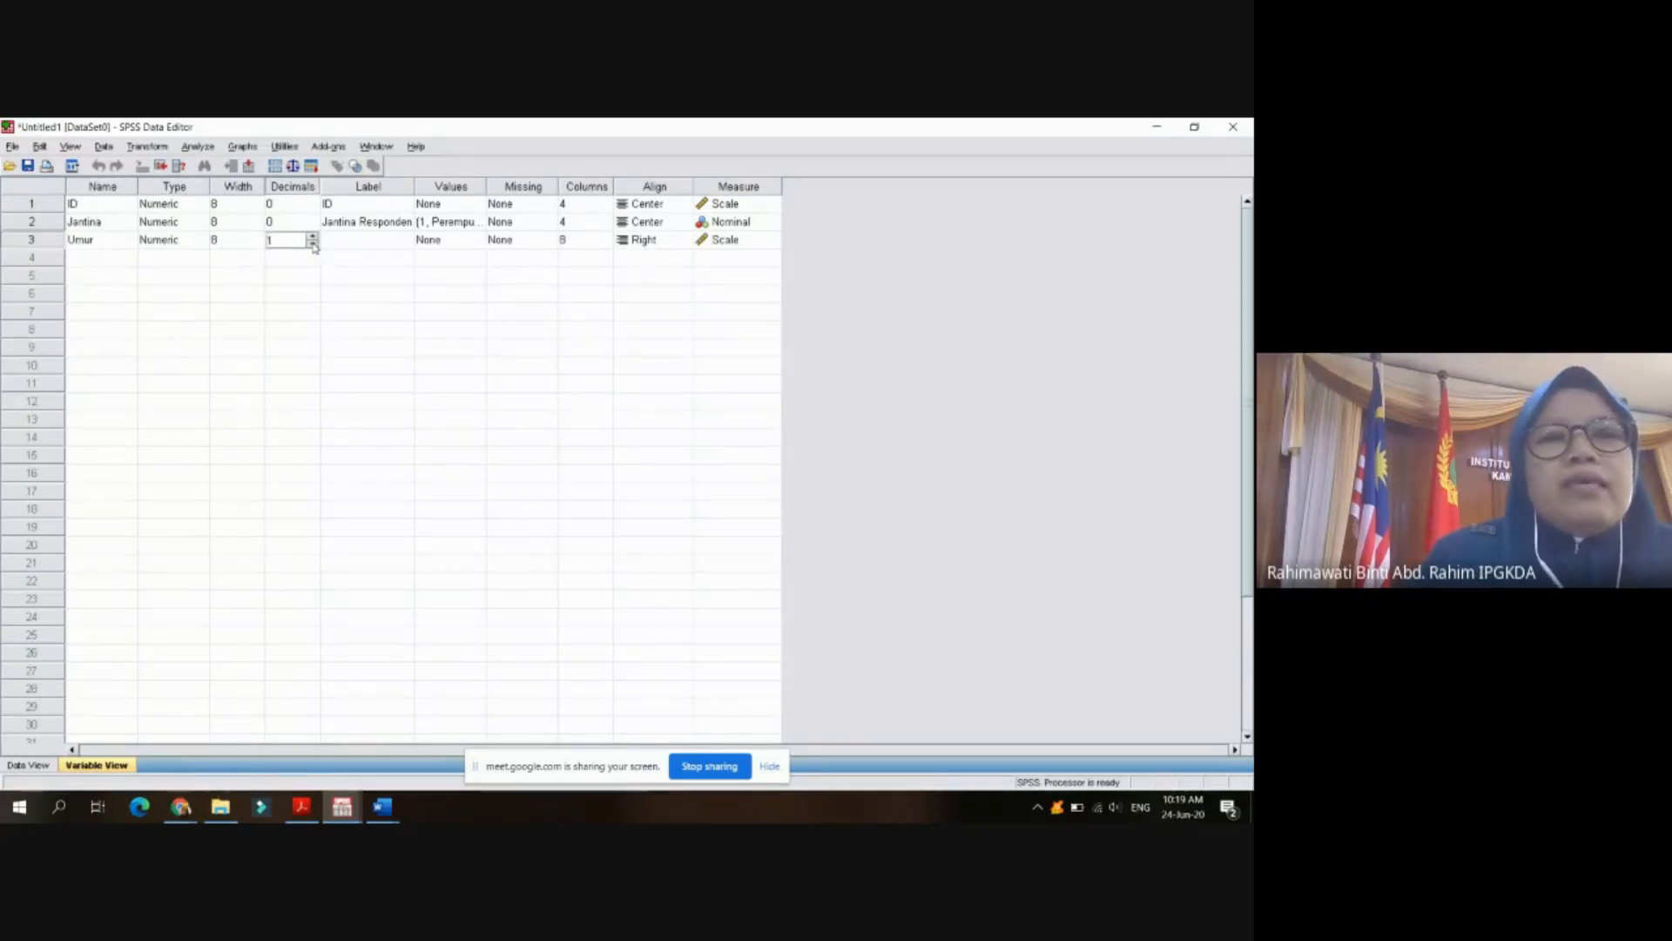
{"action": "left_click", "coordinate": [312, 244]}
{"action": "left_click", "coordinate": [346, 249]}
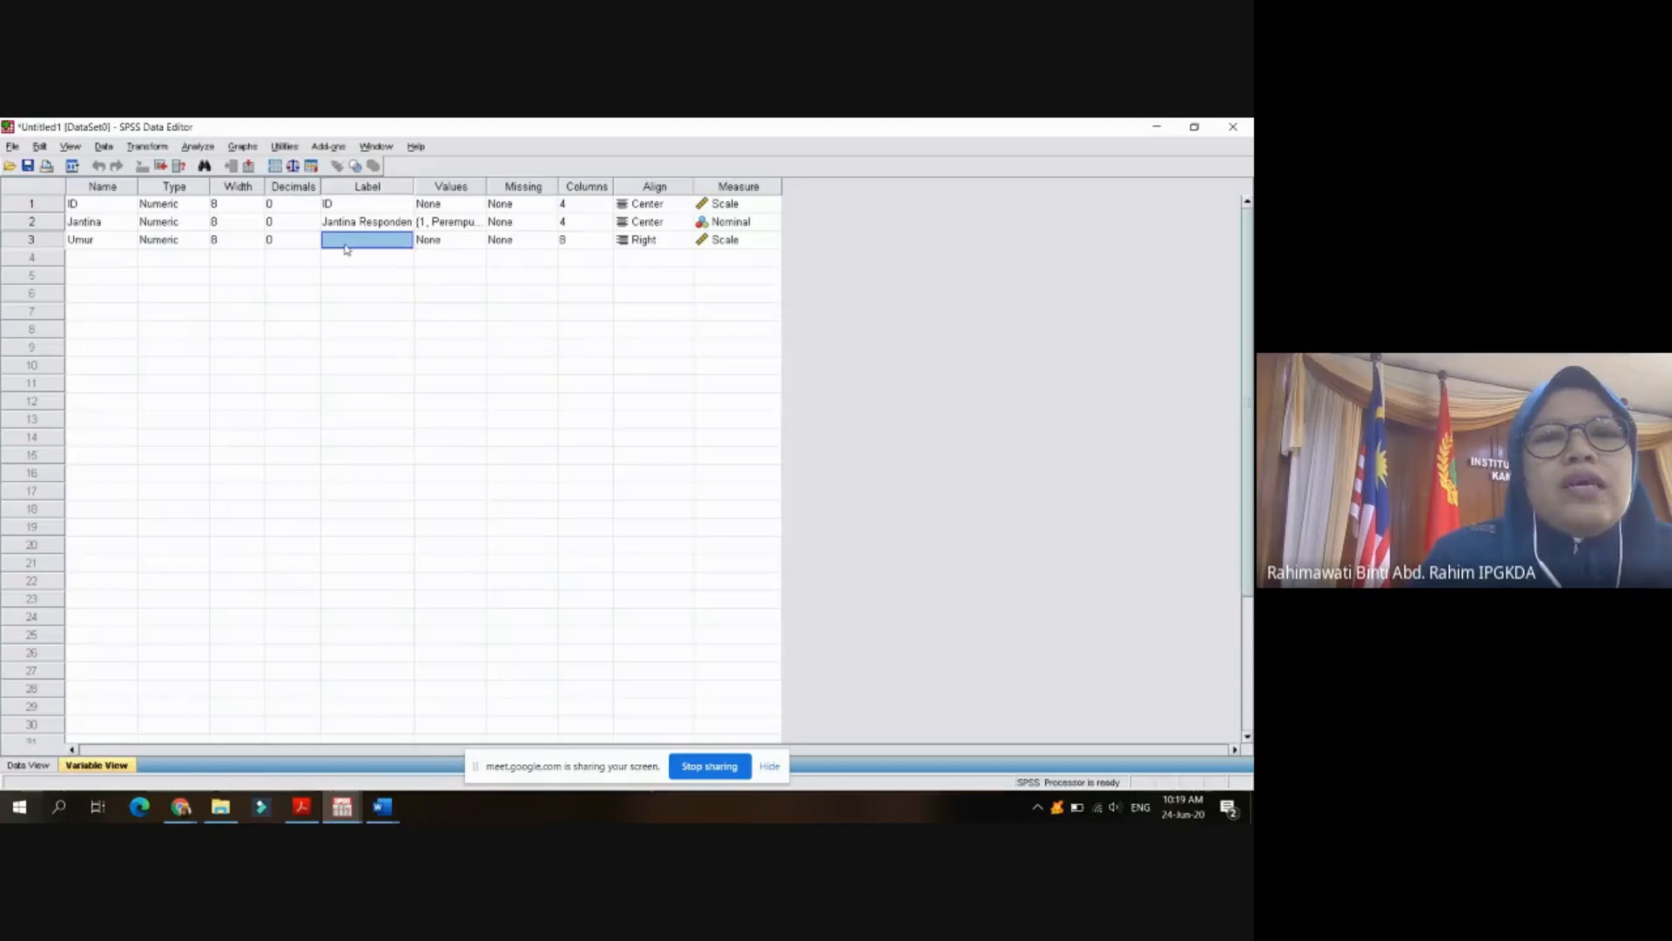
{"action": "type", "text": "Umur"}
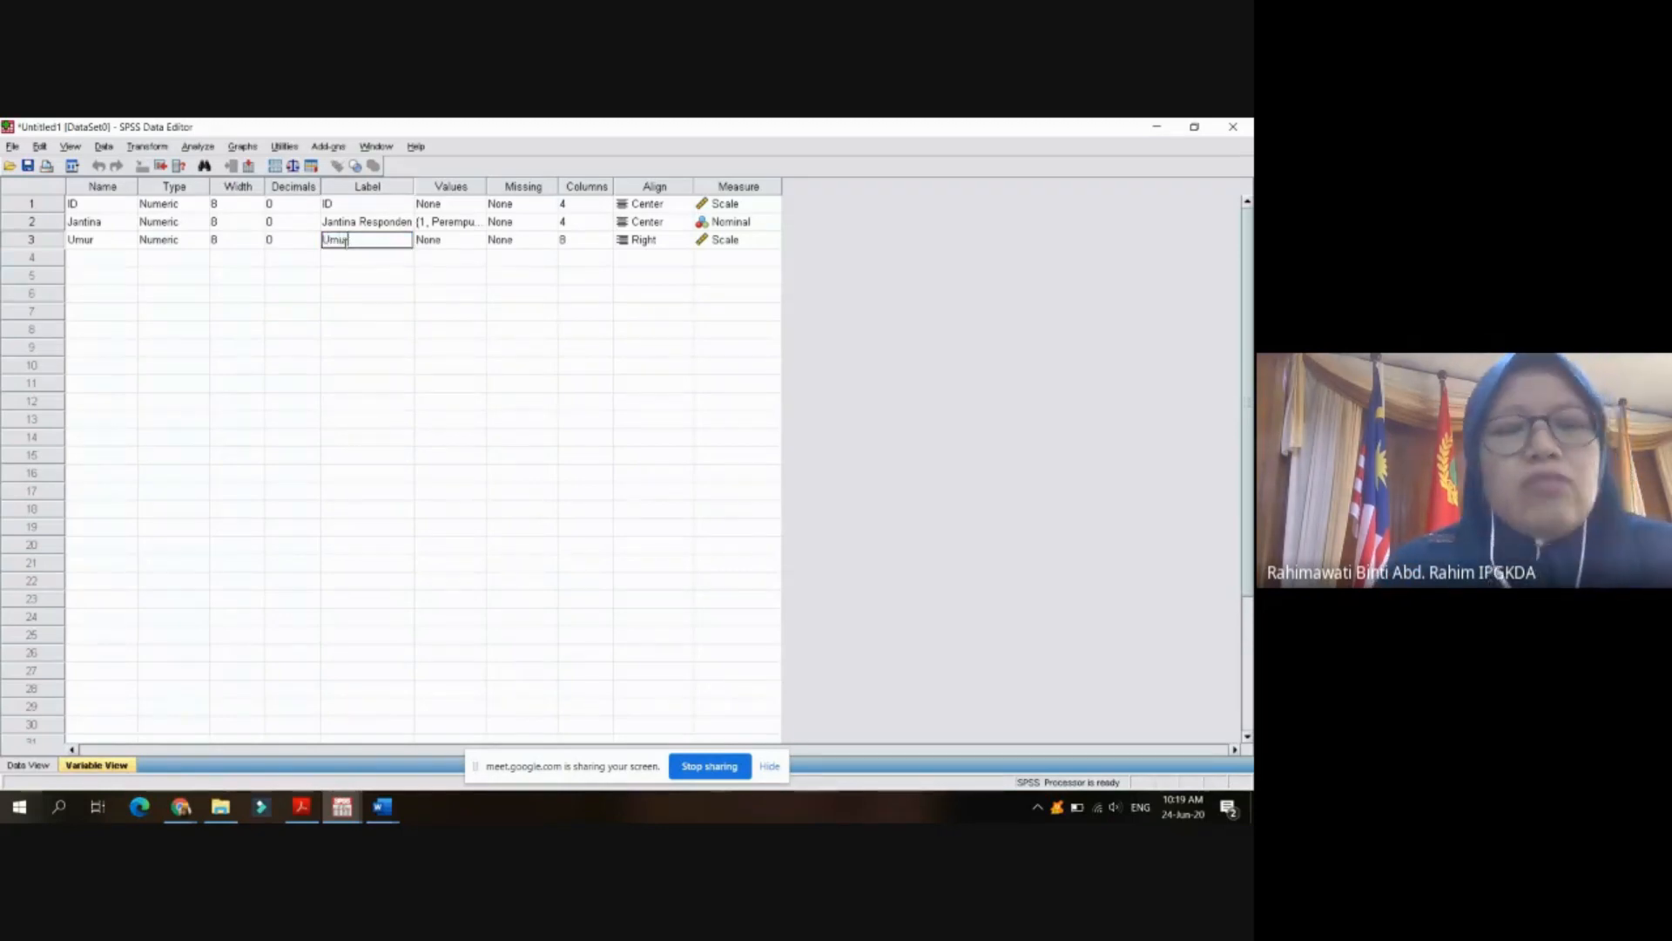
- Add the value label 1 = "20 - 29 tahun" to the Umur variable
{"action": "left_click", "coordinate": [447, 245]}
{"action": "left_click", "coordinate": [477, 241]}
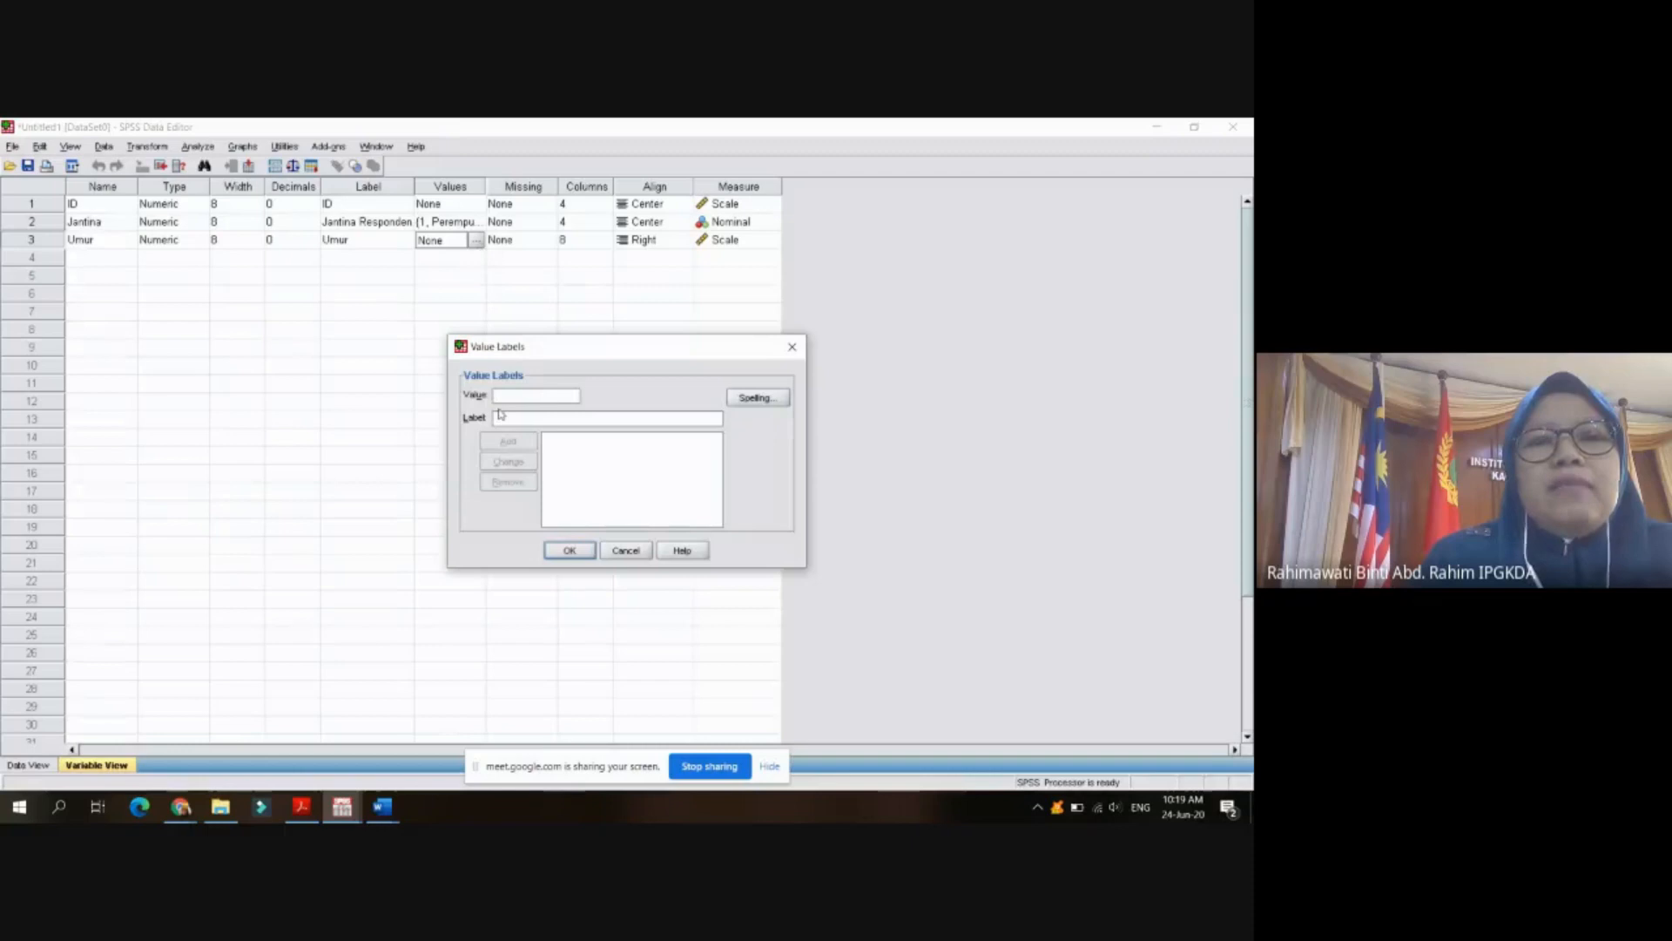
{"action": "type", "text": "1"}
{"action": "left_click", "coordinate": [511, 419]}
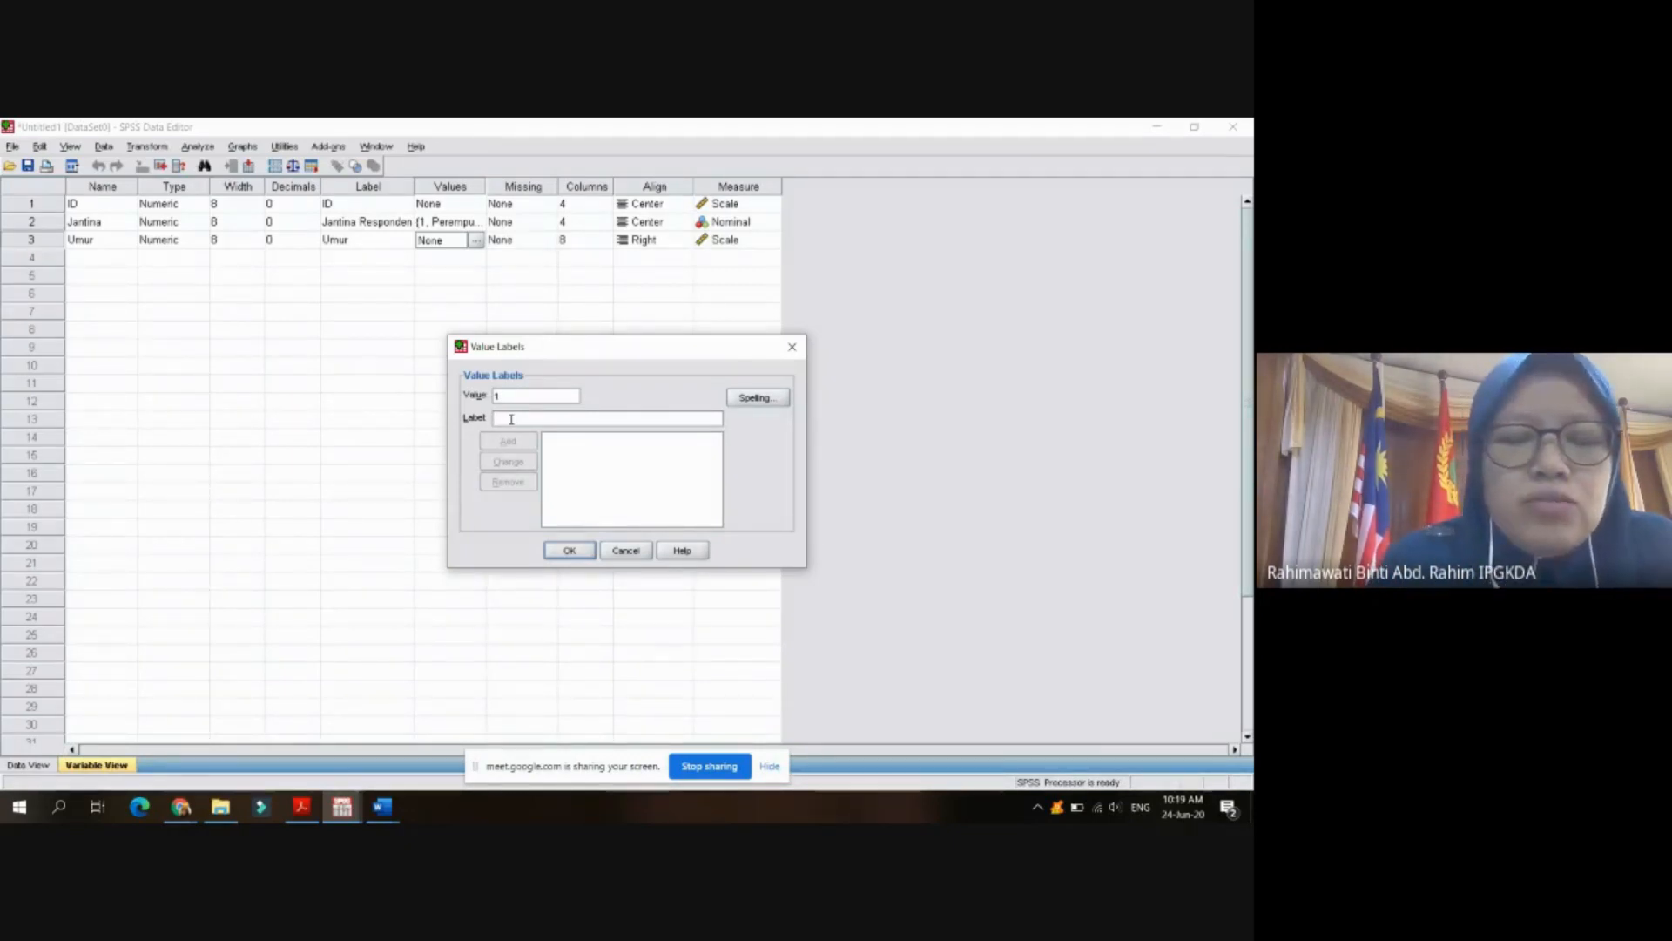
{"action": "type", "text": "31 -"}
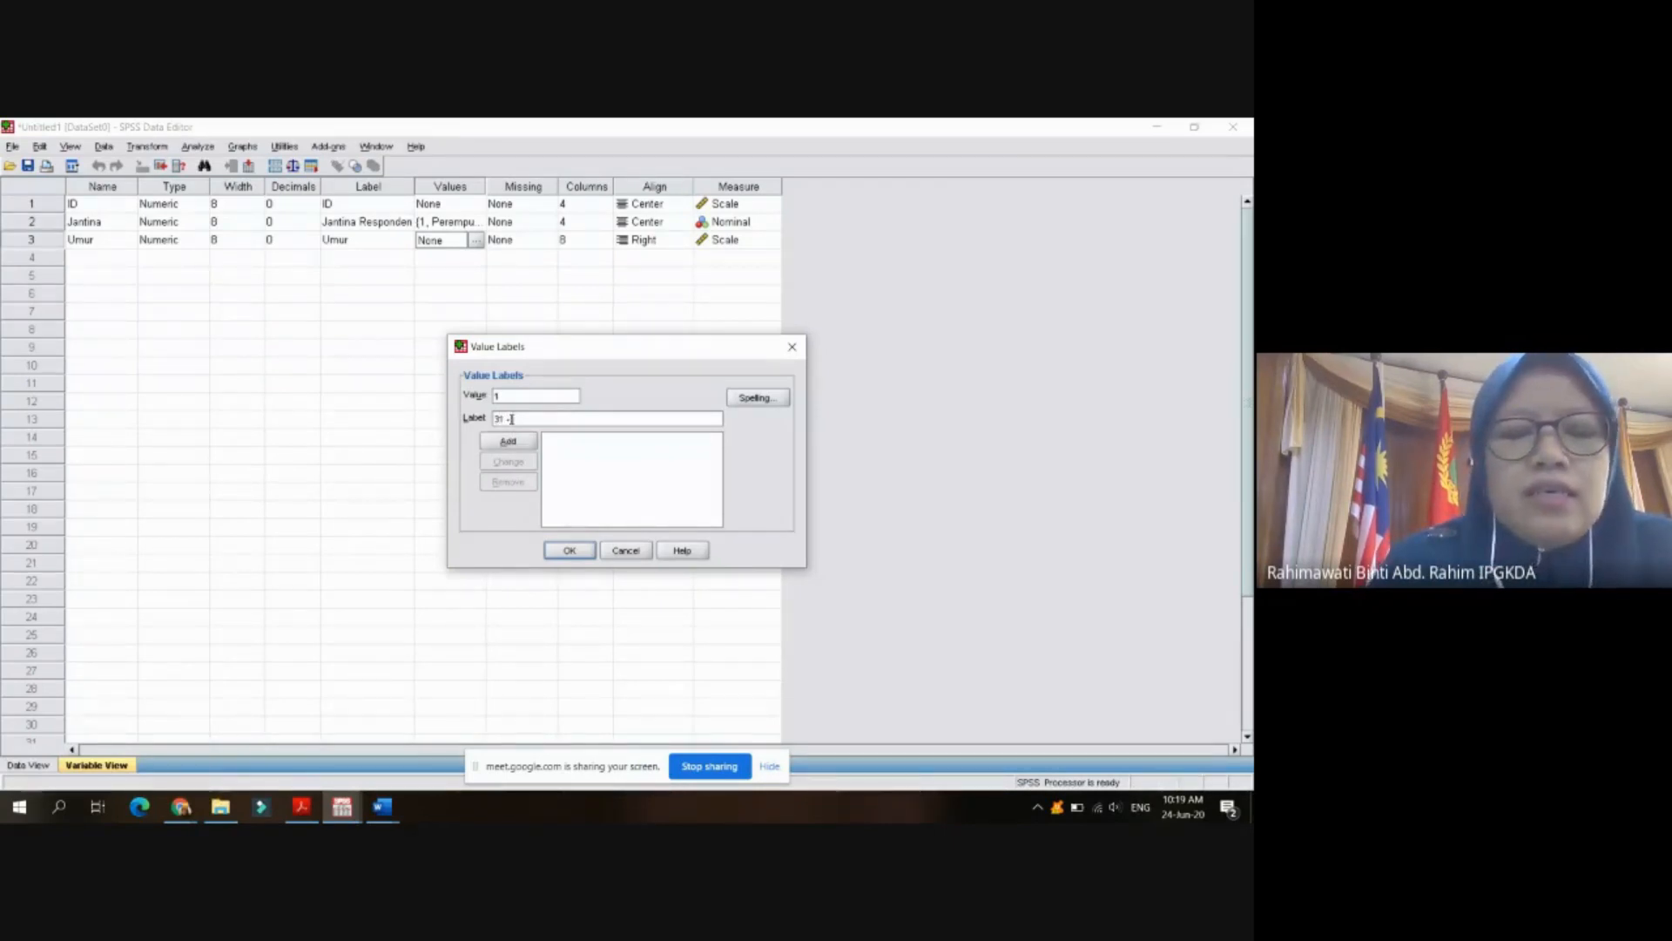
{"action": "key", "text": "BackSpace"}
{"action": "type", "text": "20"}
{"action": "type", "text": " -"}
{"action": "type", "text": "39 "}
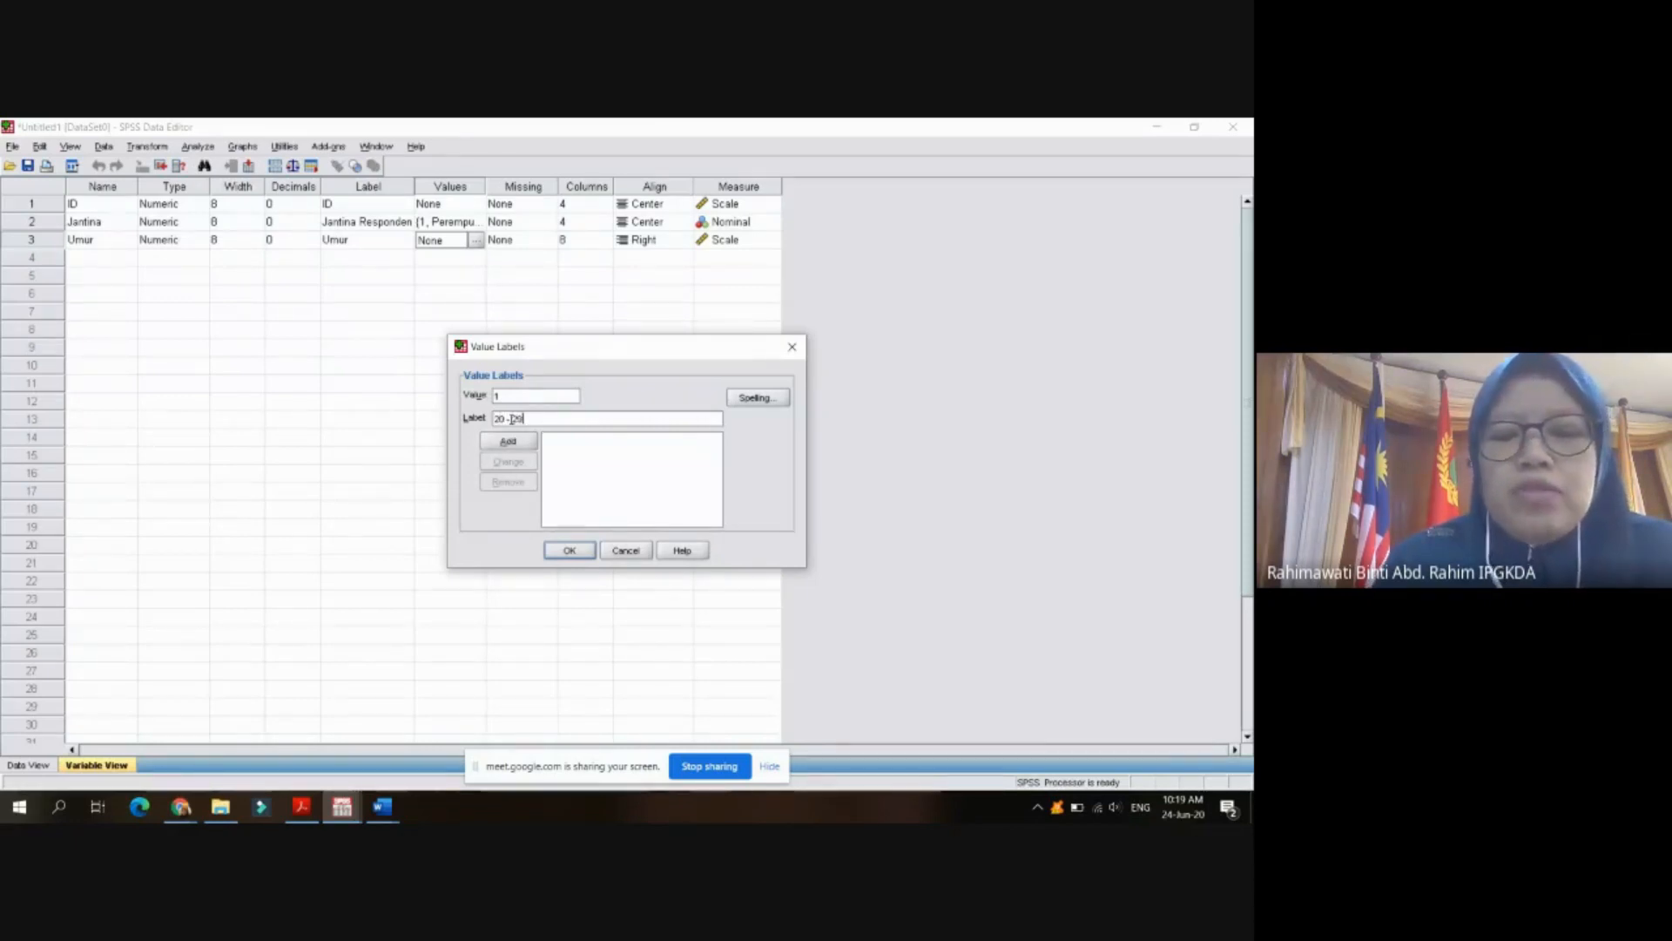
{"action": "type", "text": "tahun"}
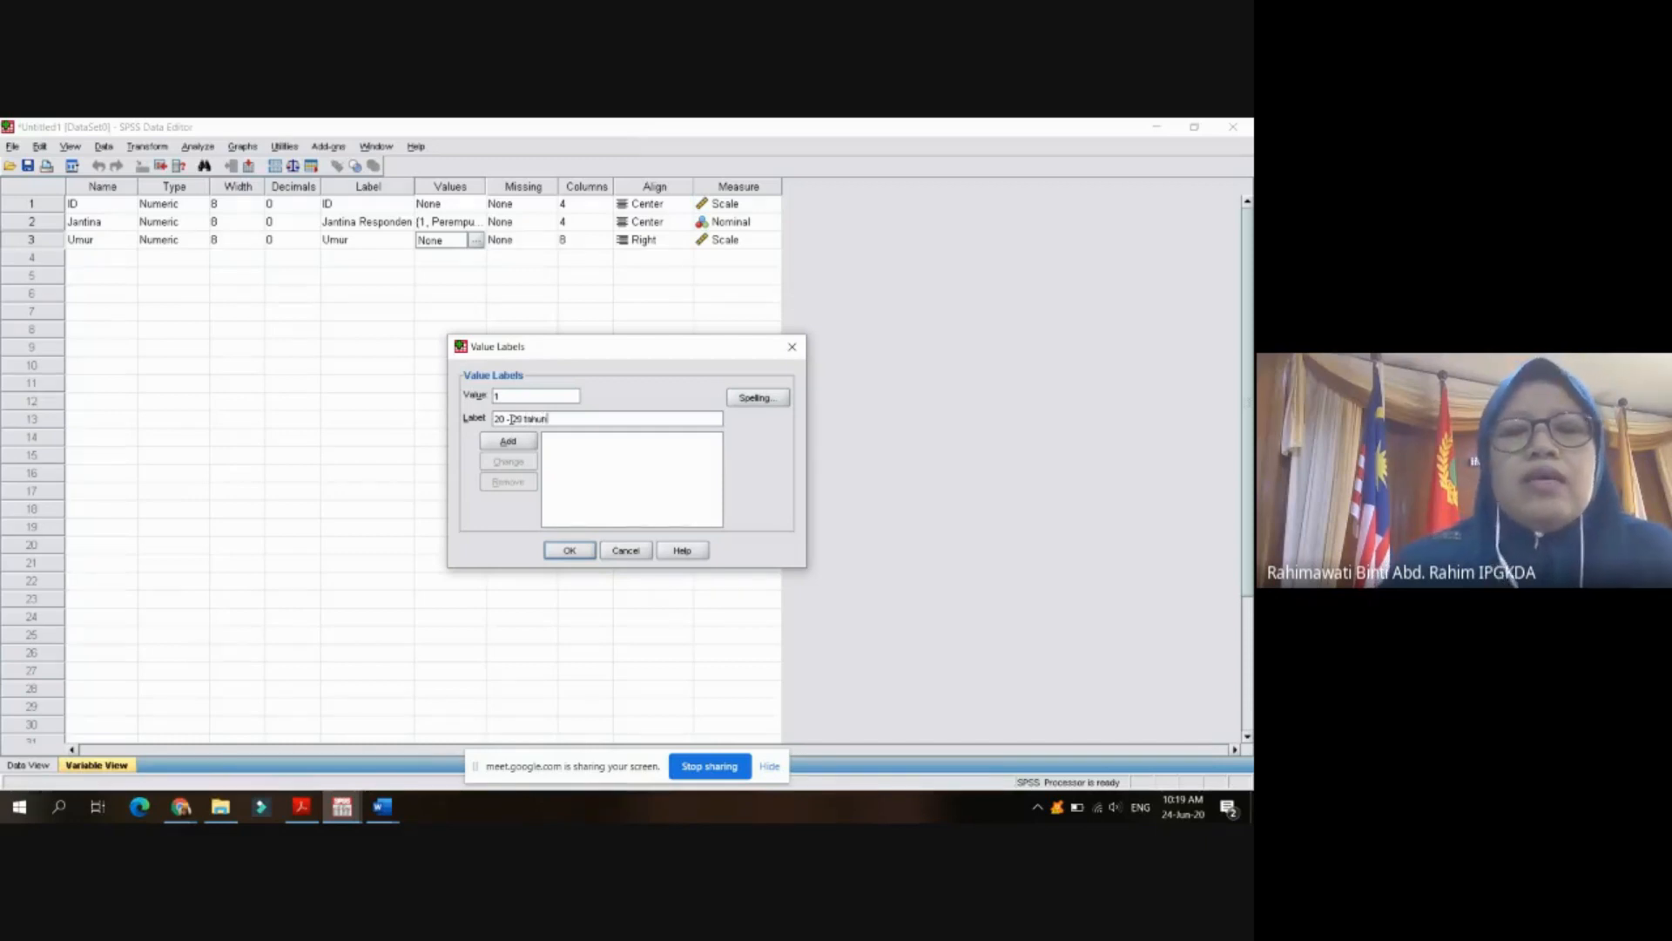
{"action": "left_click", "coordinate": [526, 445]}
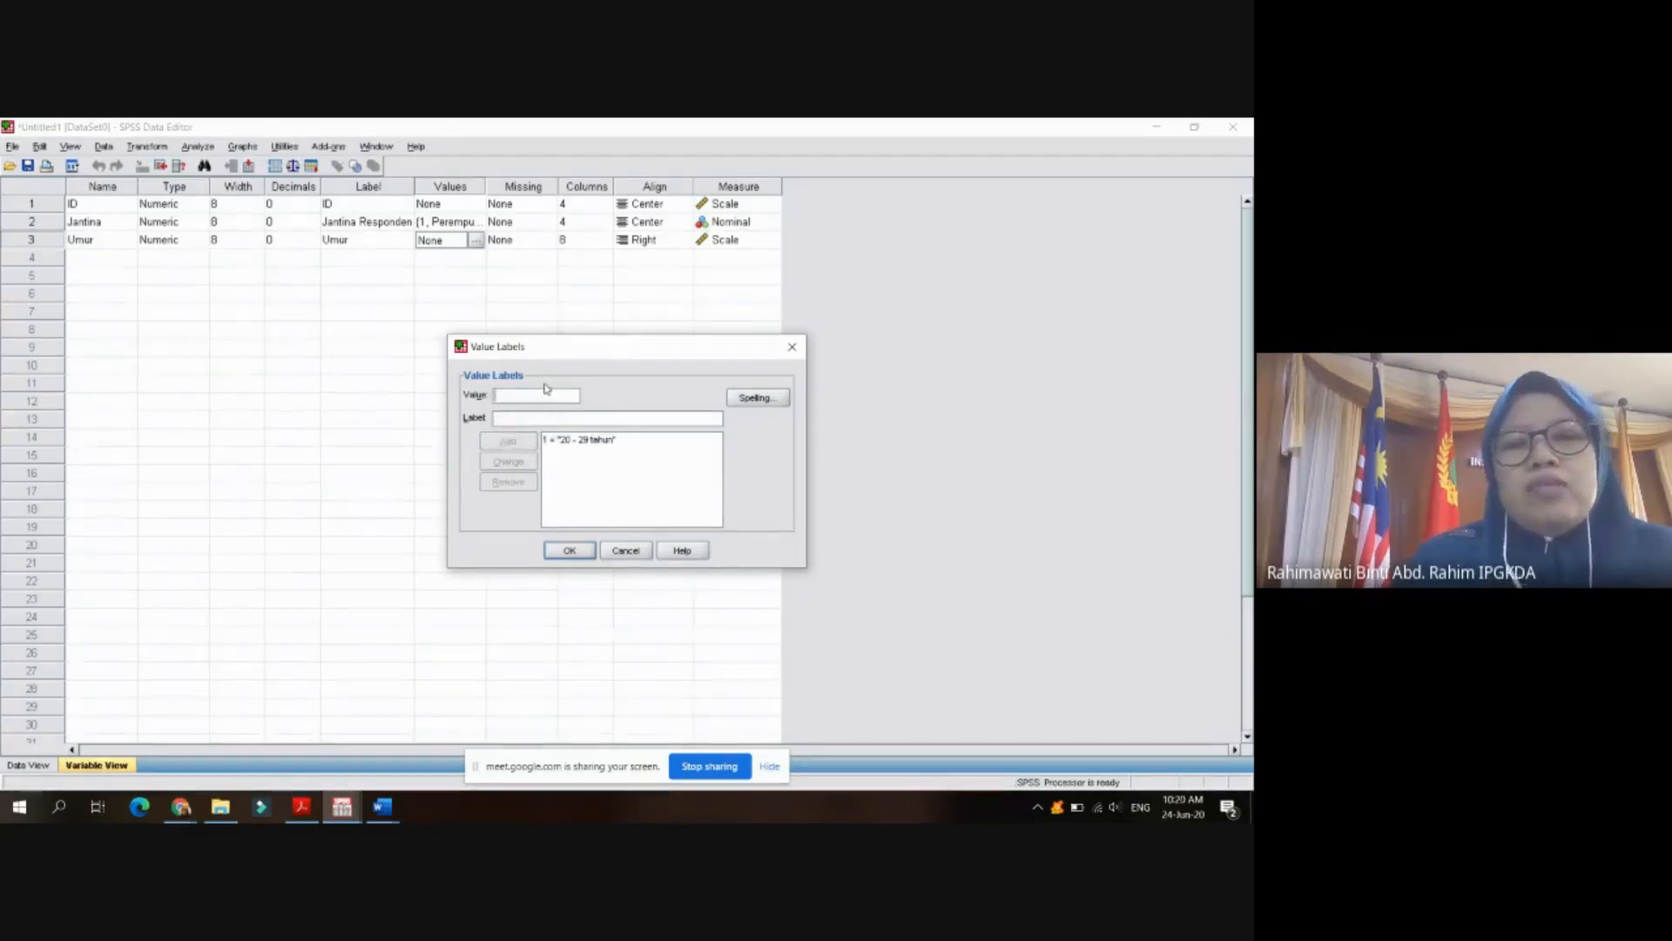
- Add the value label 2 = "30 - 39 tahun" to the Umur variable
{"action": "type", "text": "2"}
{"action": "left_click", "coordinate": [515, 418]}
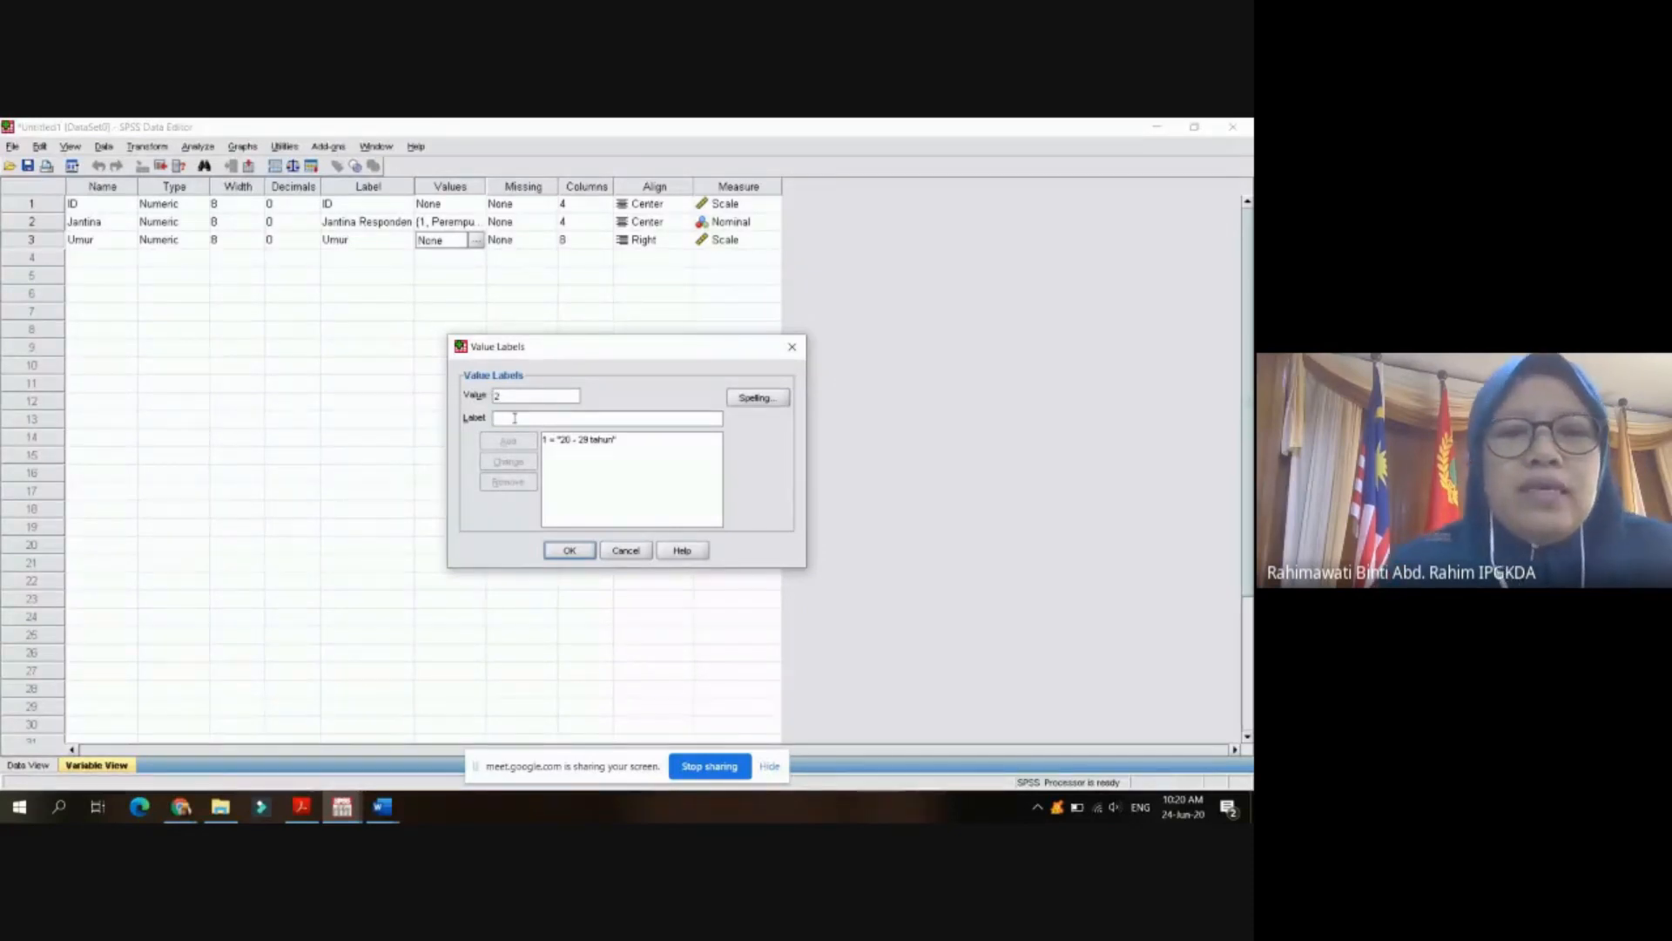
{"action": "type", "text": "30"}
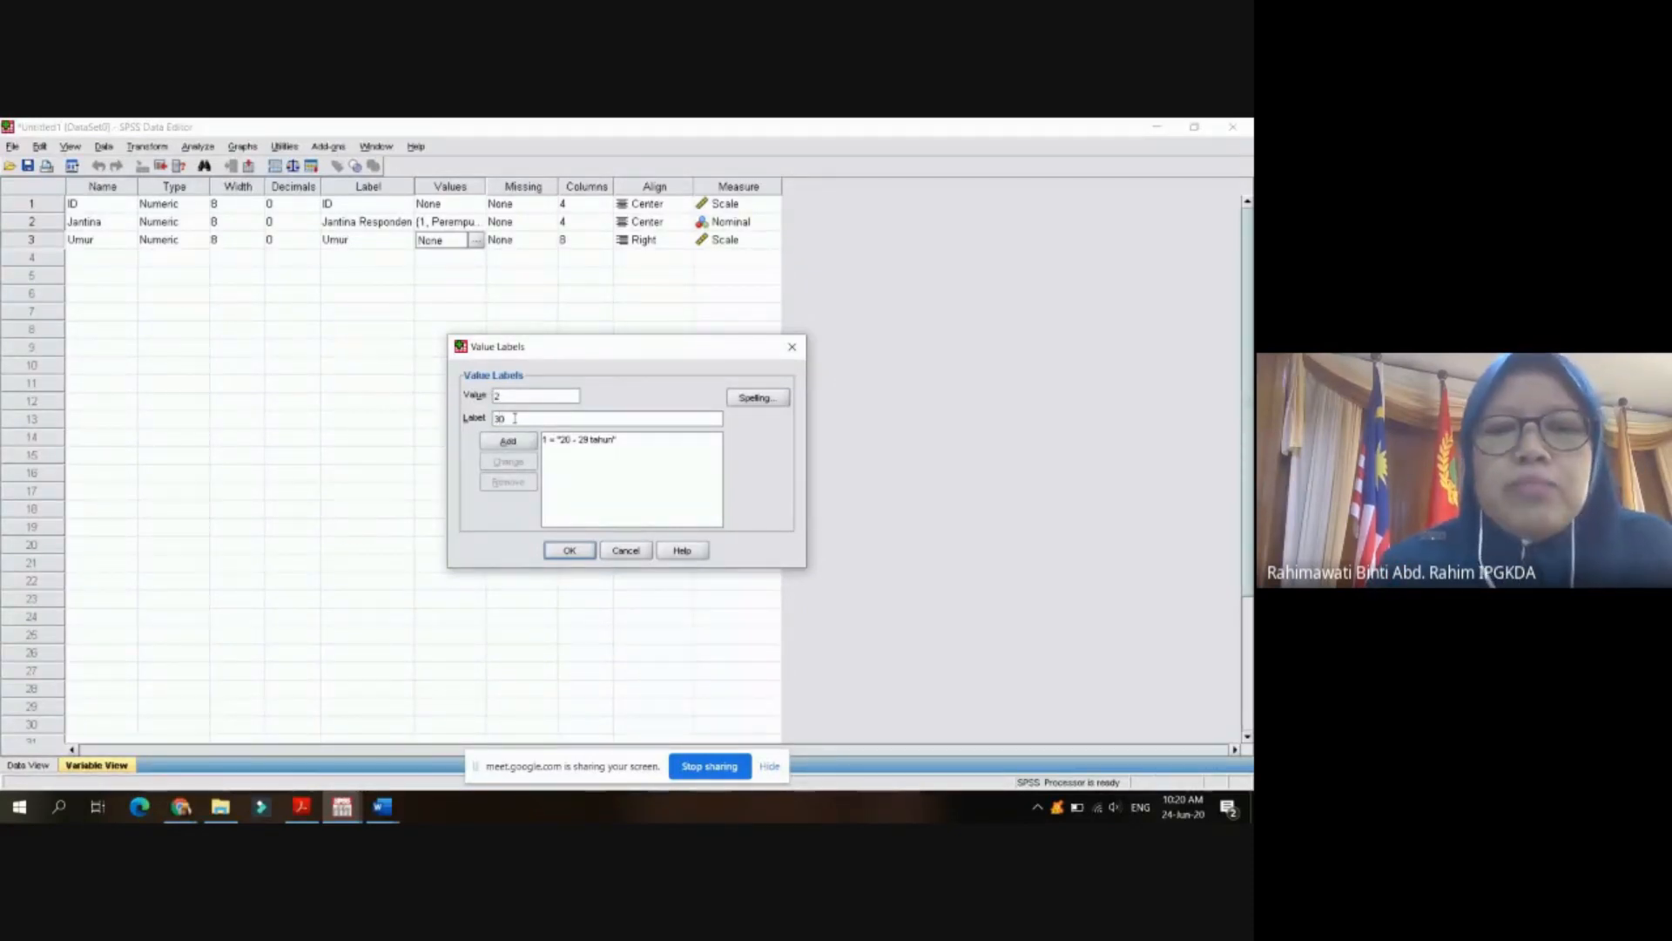
{"action": "type", "text": "3"}
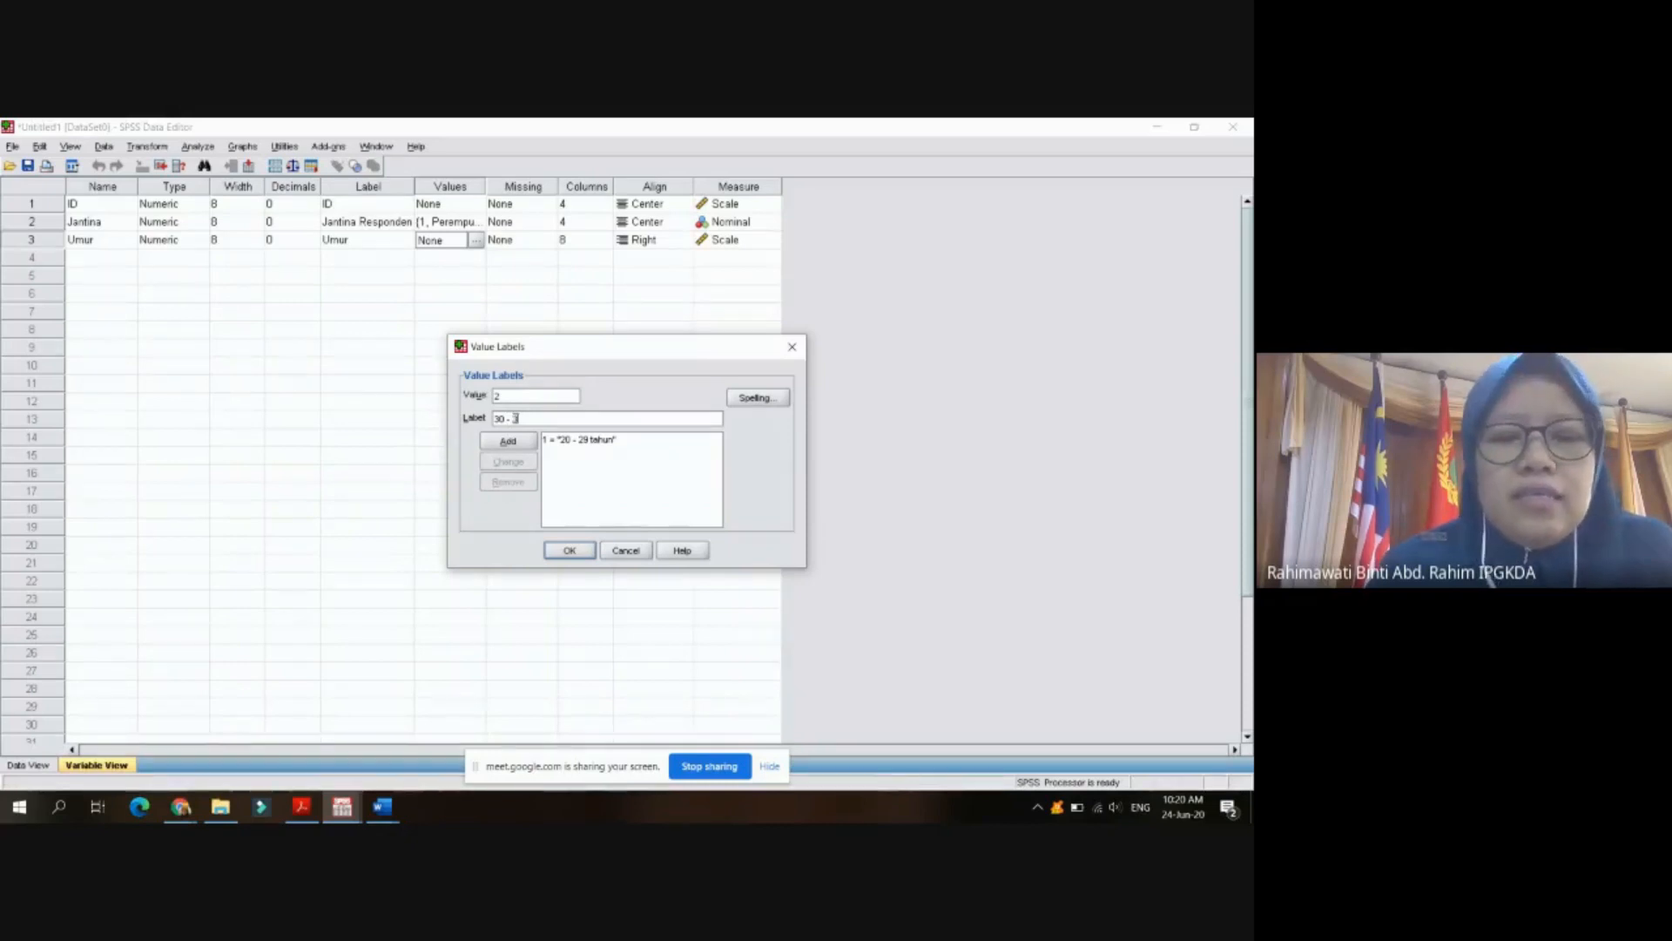
{"action": "type", "text": "9 tahun"}
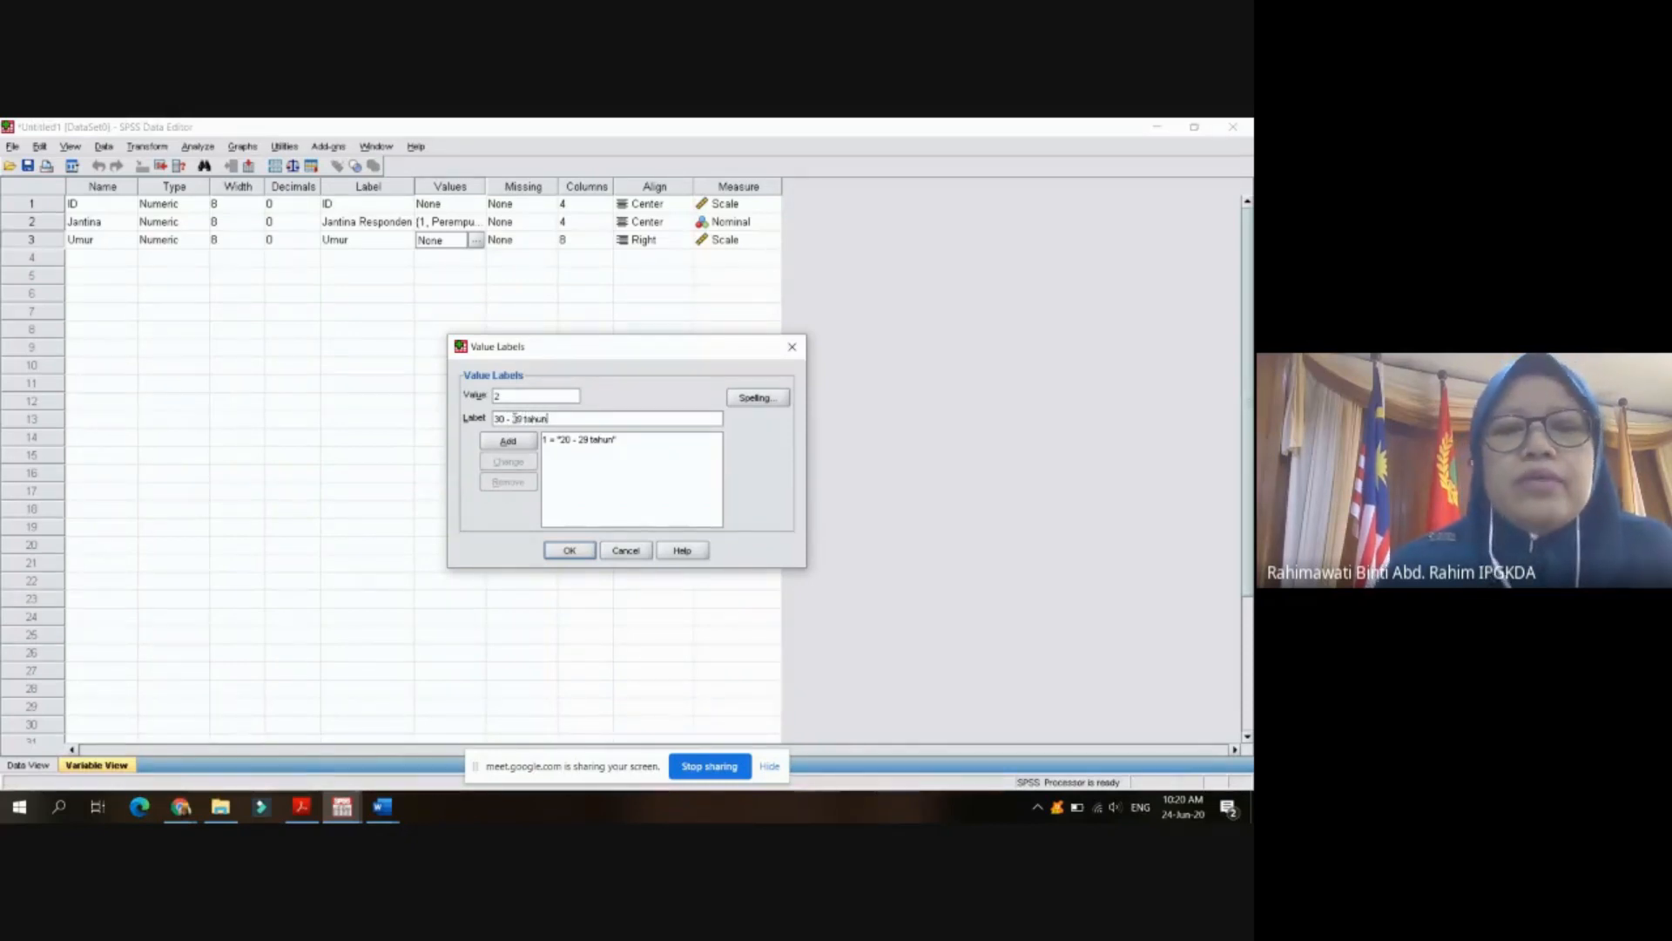
{"action": "left_click", "coordinate": [511, 441]}
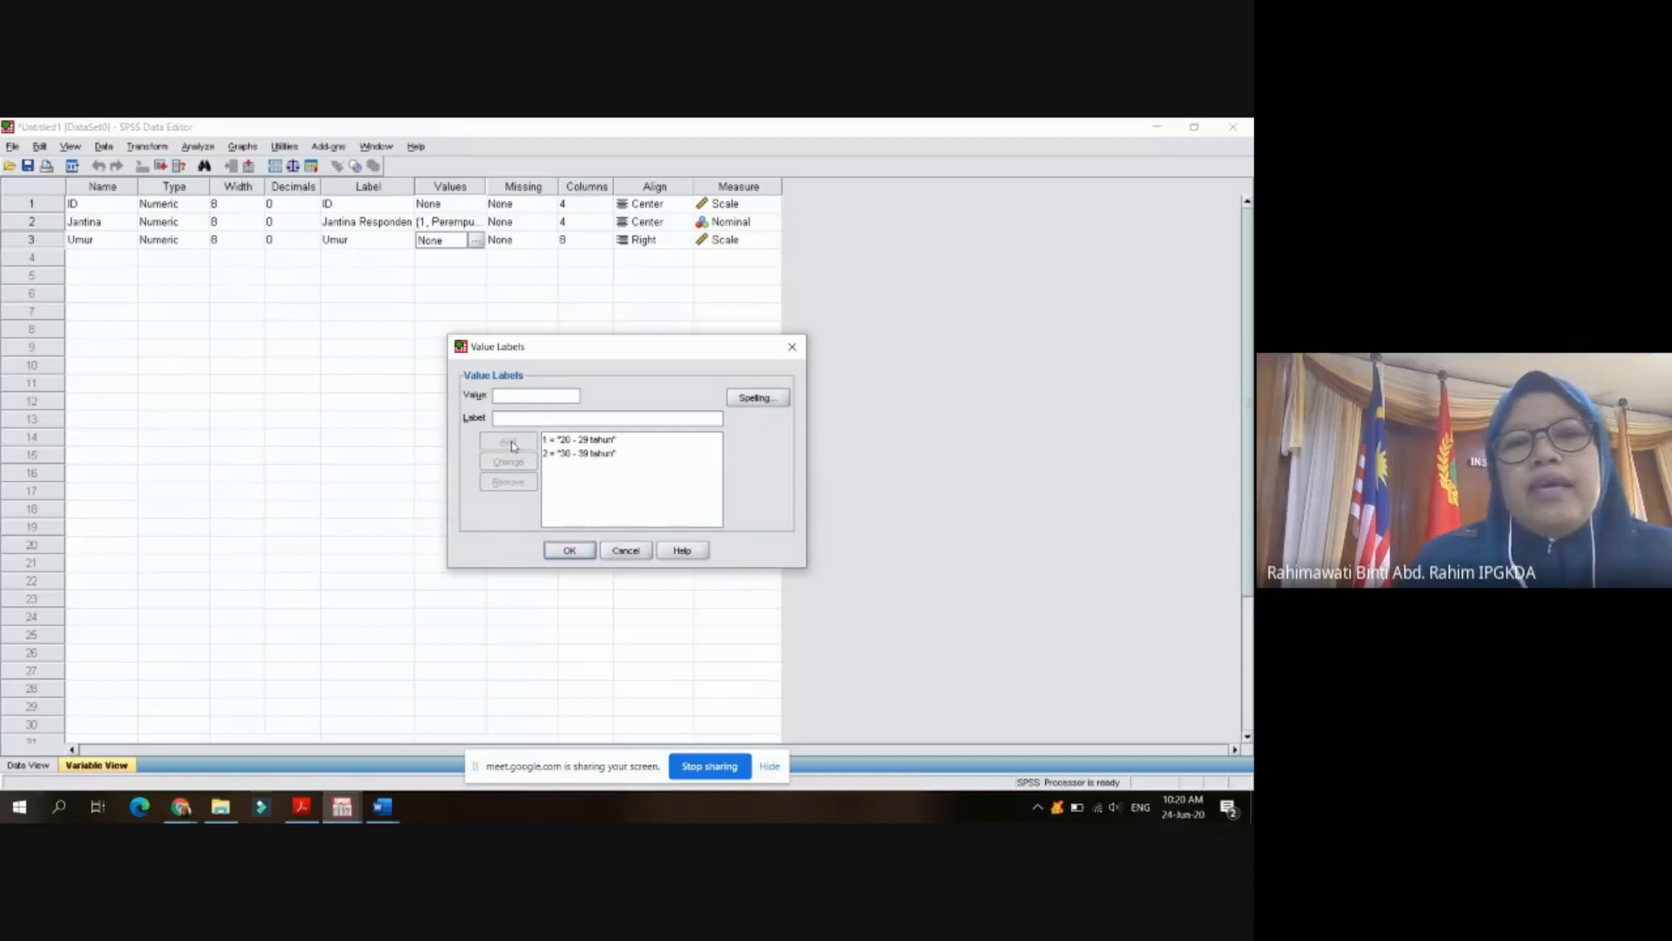
- Add the value label 3 = "40 - 49 tahun" to the Umur variable
{"action": "left_click", "coordinate": [520, 416]}
{"action": "type", "text": "40"}
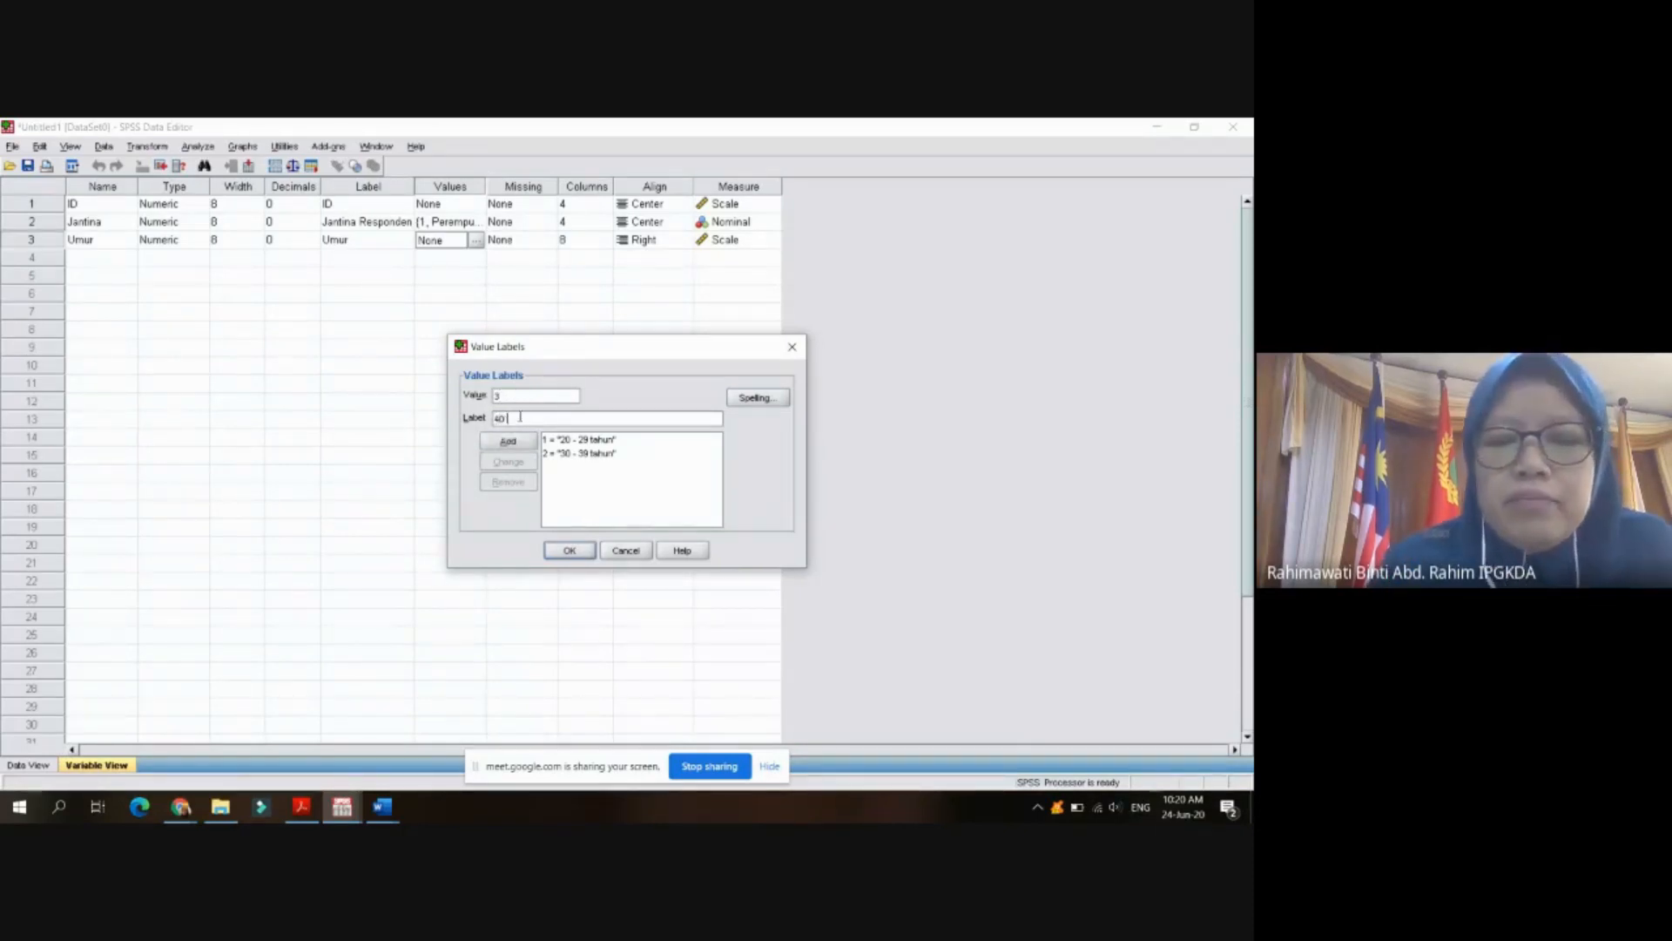
{"action": "type", "text": " - 49 "}
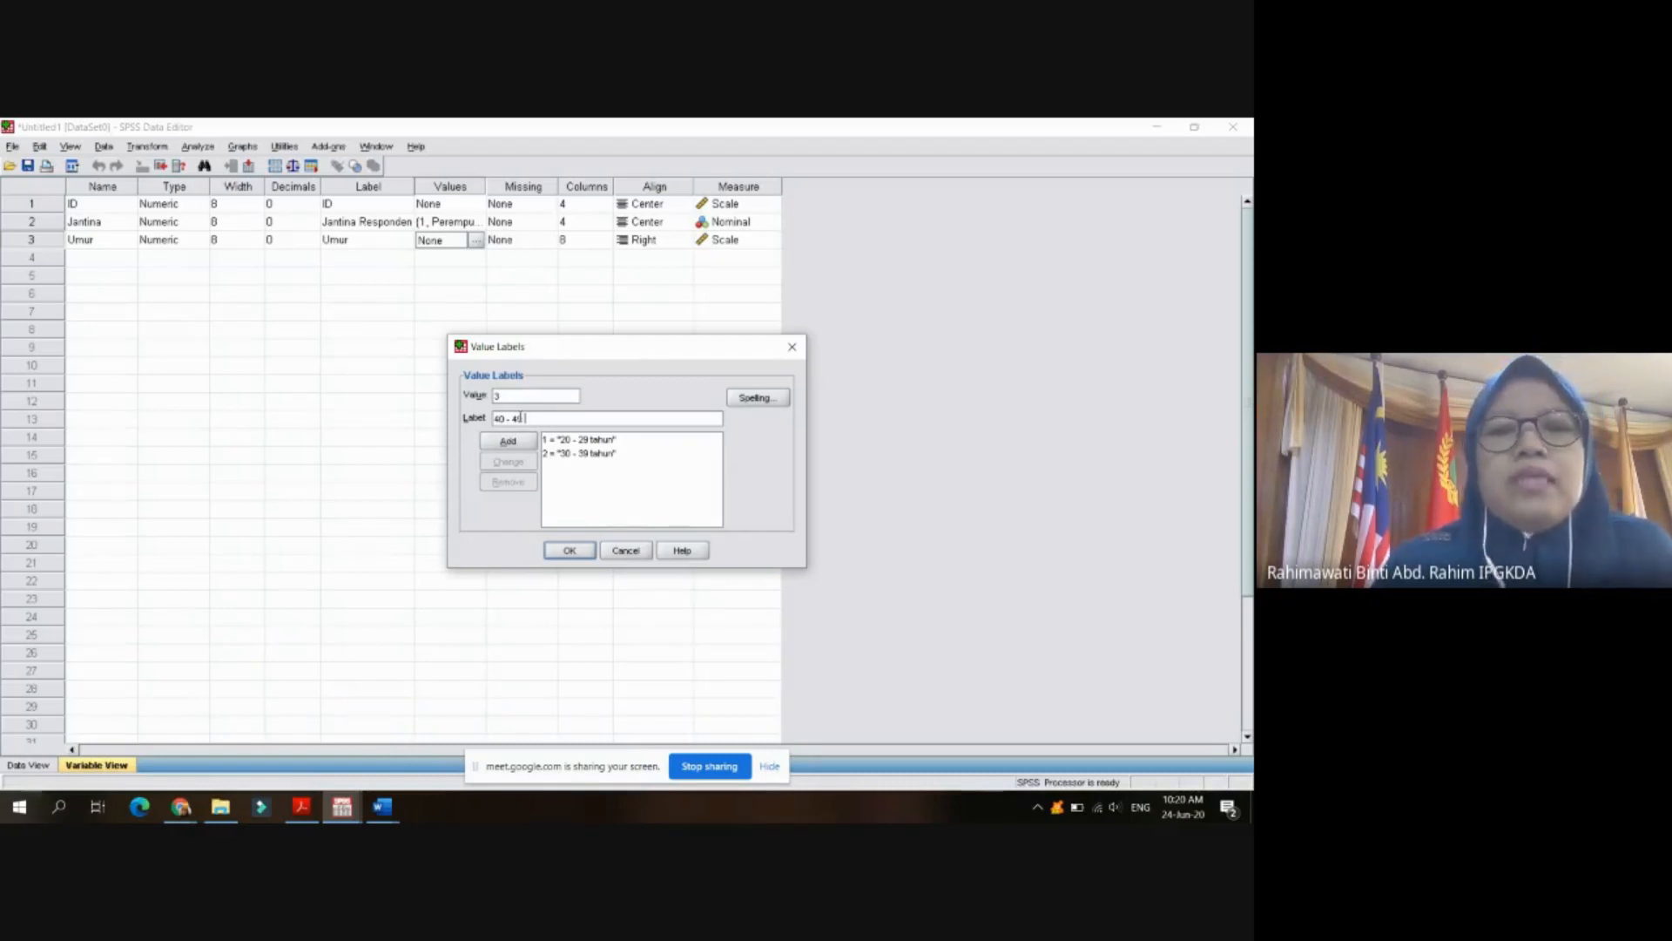
{"action": "type", "text": "tahun"}
{"action": "left_click", "coordinate": [517, 442]}
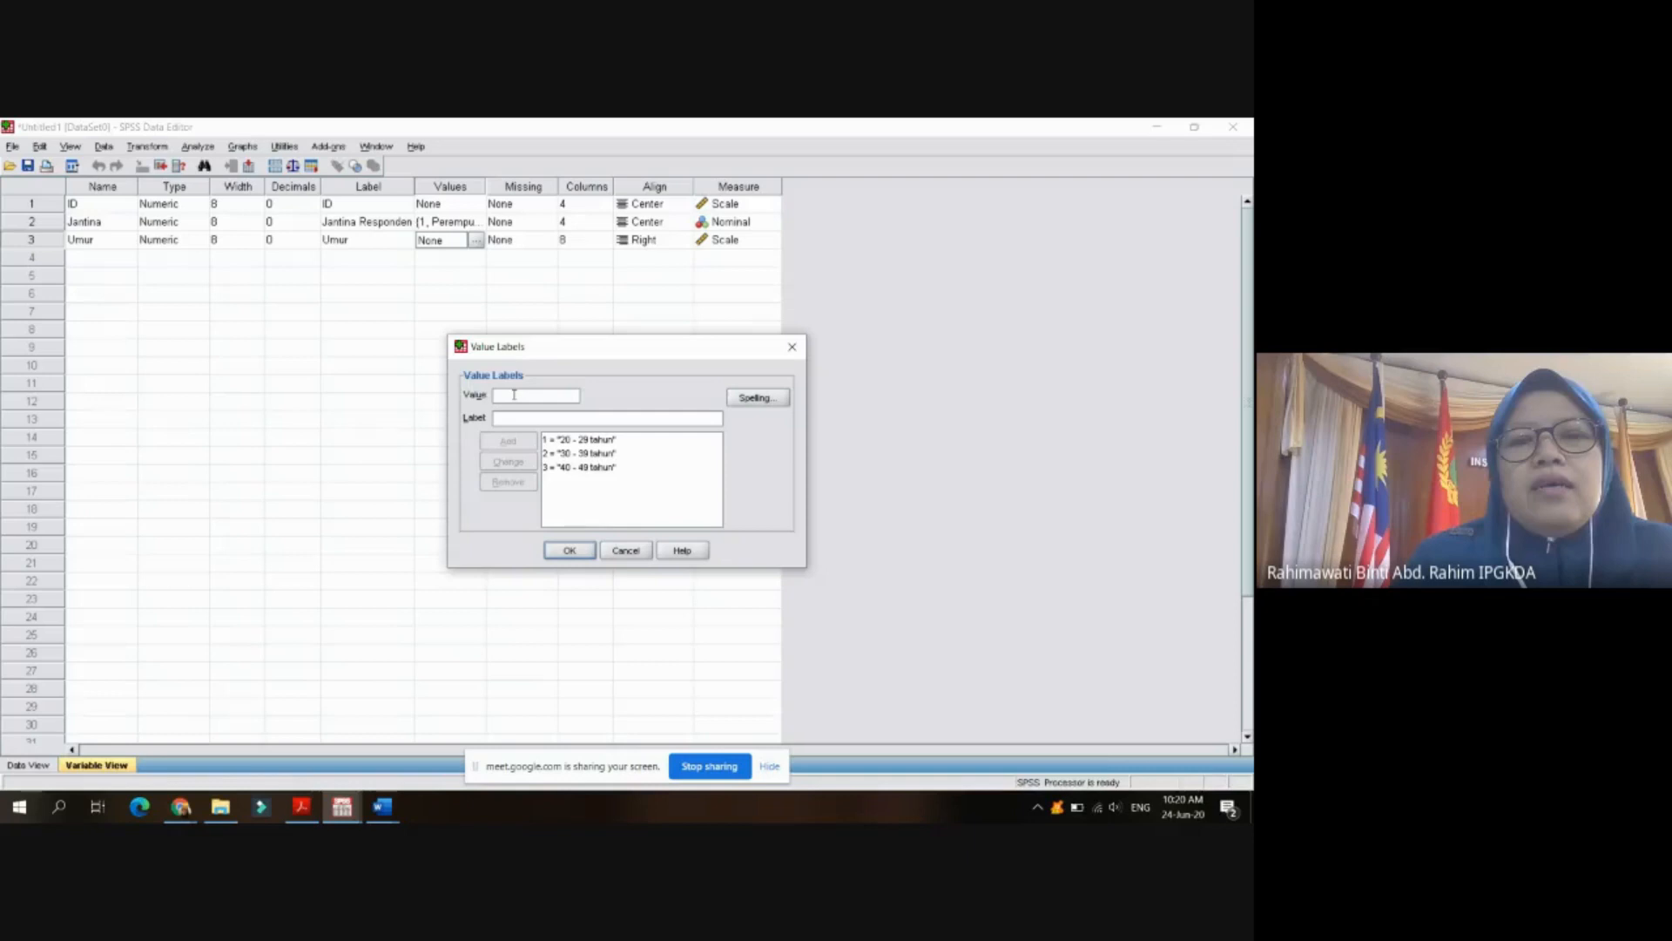
- Add the value label 4 = "50 -59 tahun" to the Umur variable and accept the value labels
{"action": "type", "text": "4"}
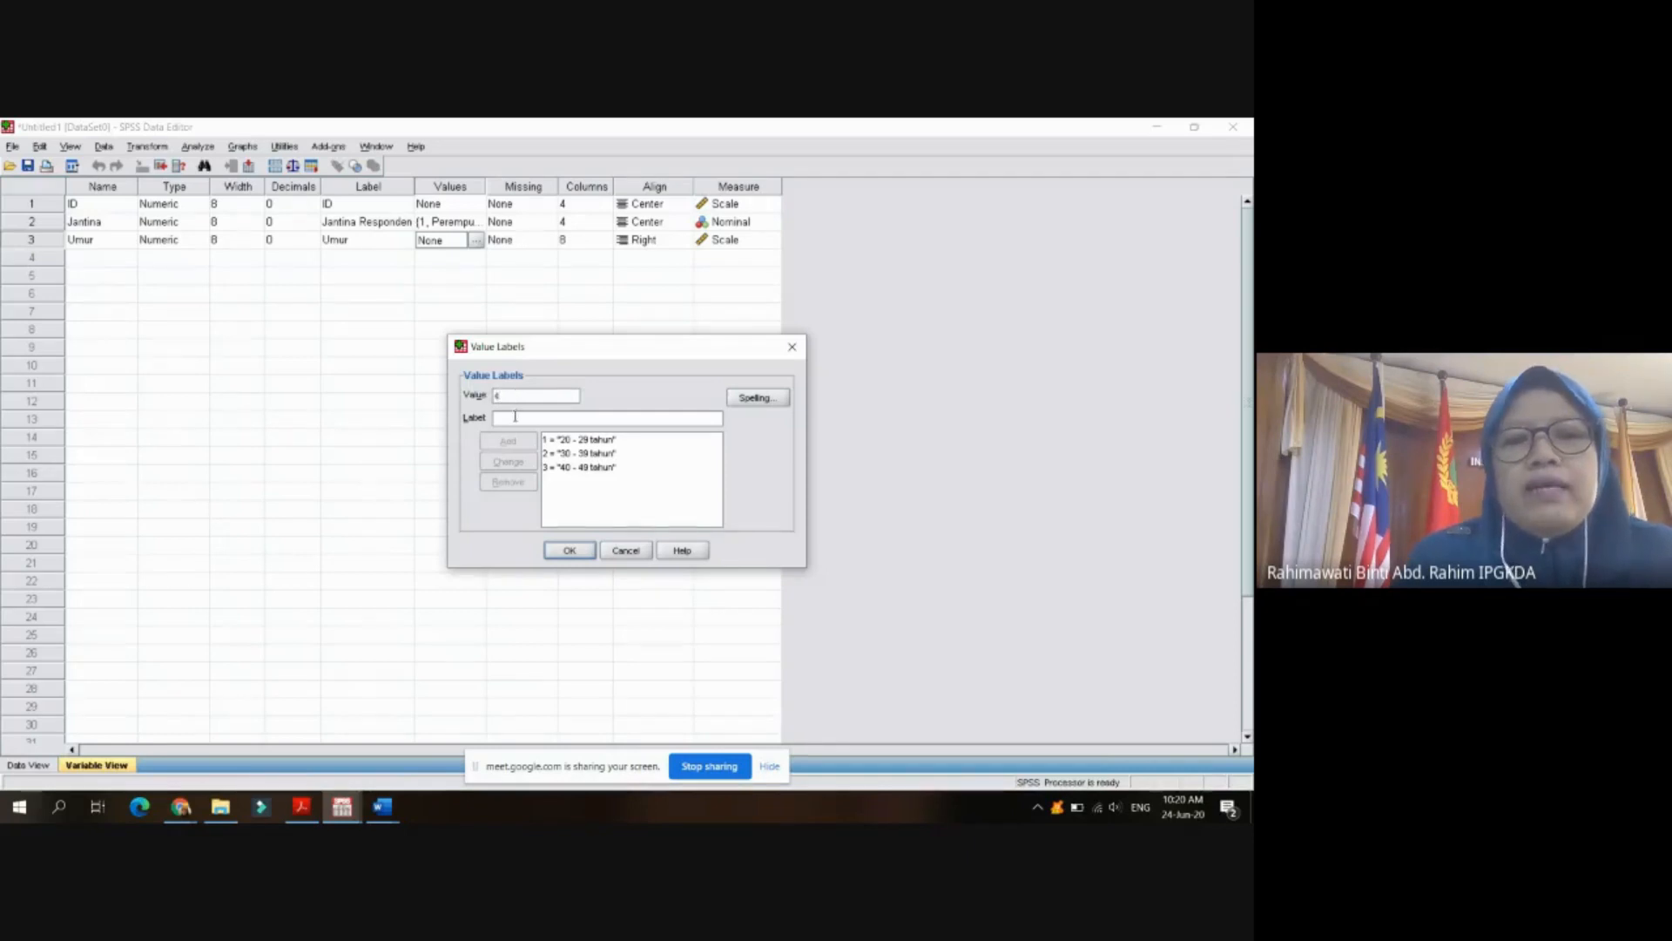
{"action": "type", "text": "50 "}
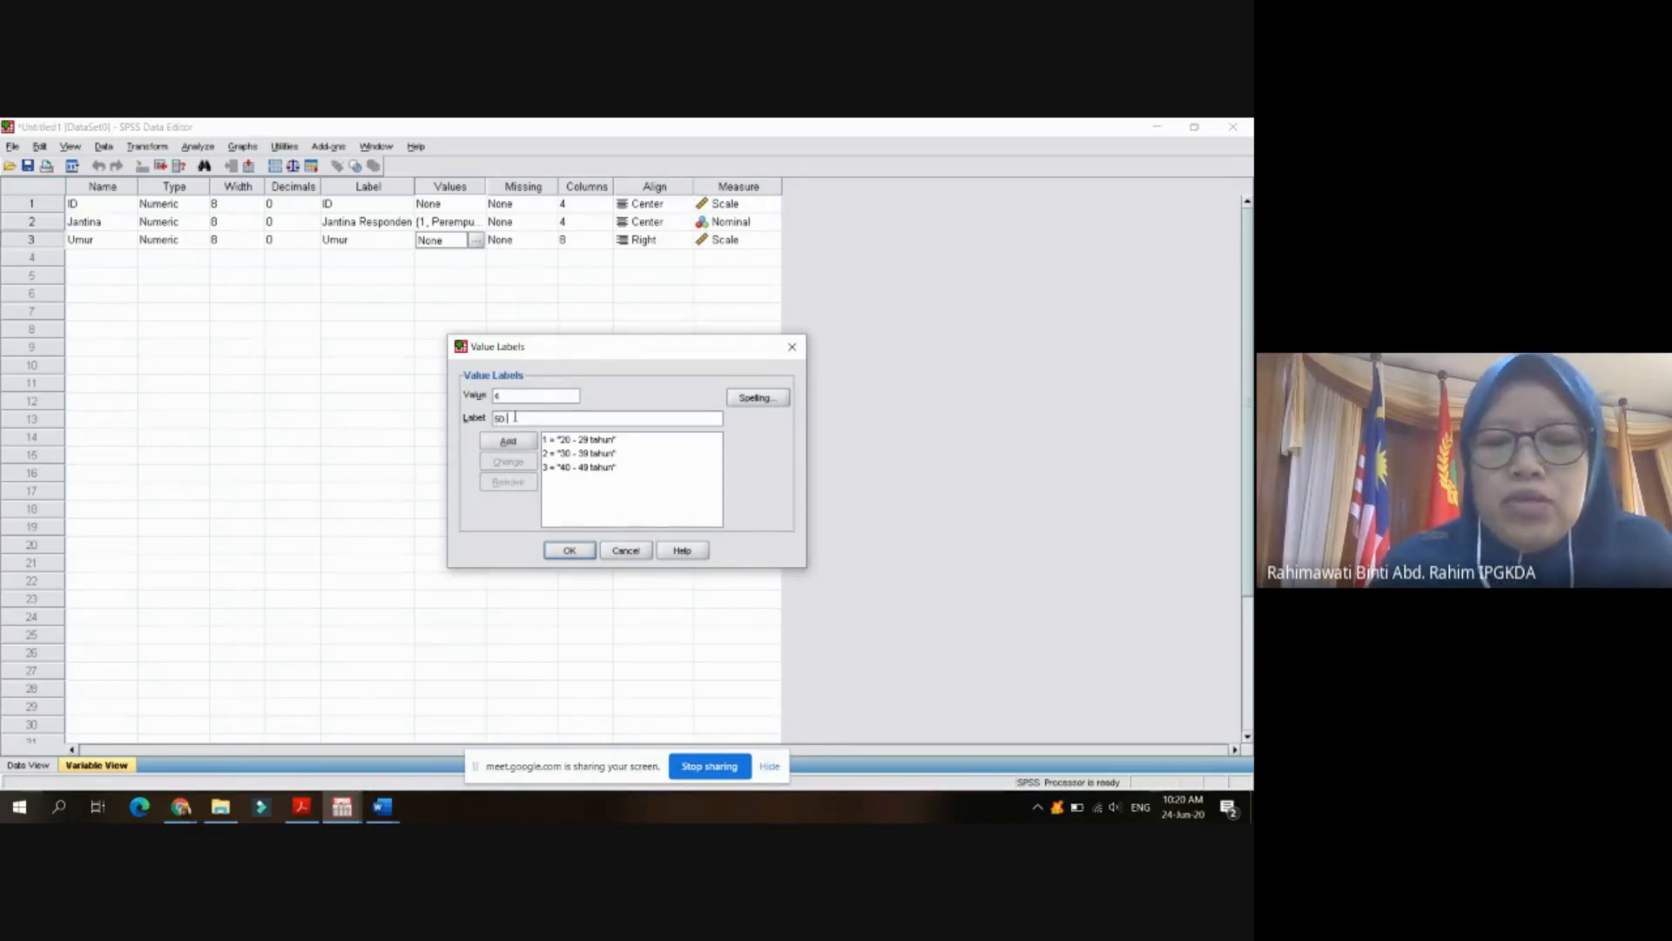
{"action": "type", "text": "- 59 tahun"}
{"action": "left_click", "coordinate": [509, 442]}
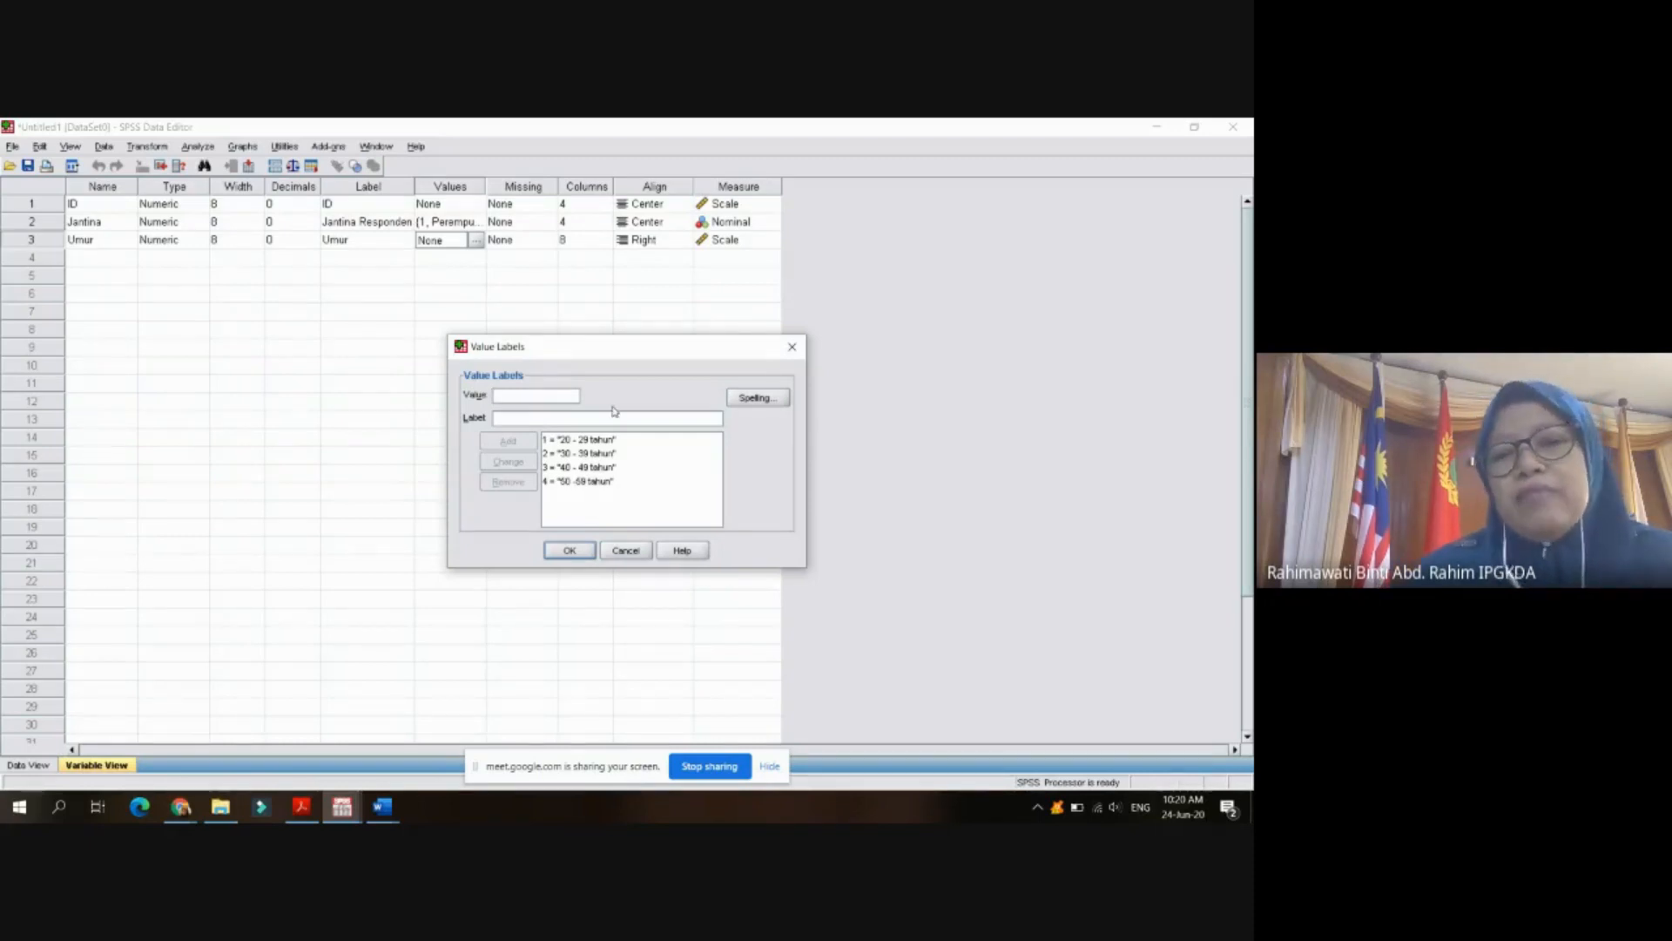
{"action": "left_click", "coordinate": [665, 472]}
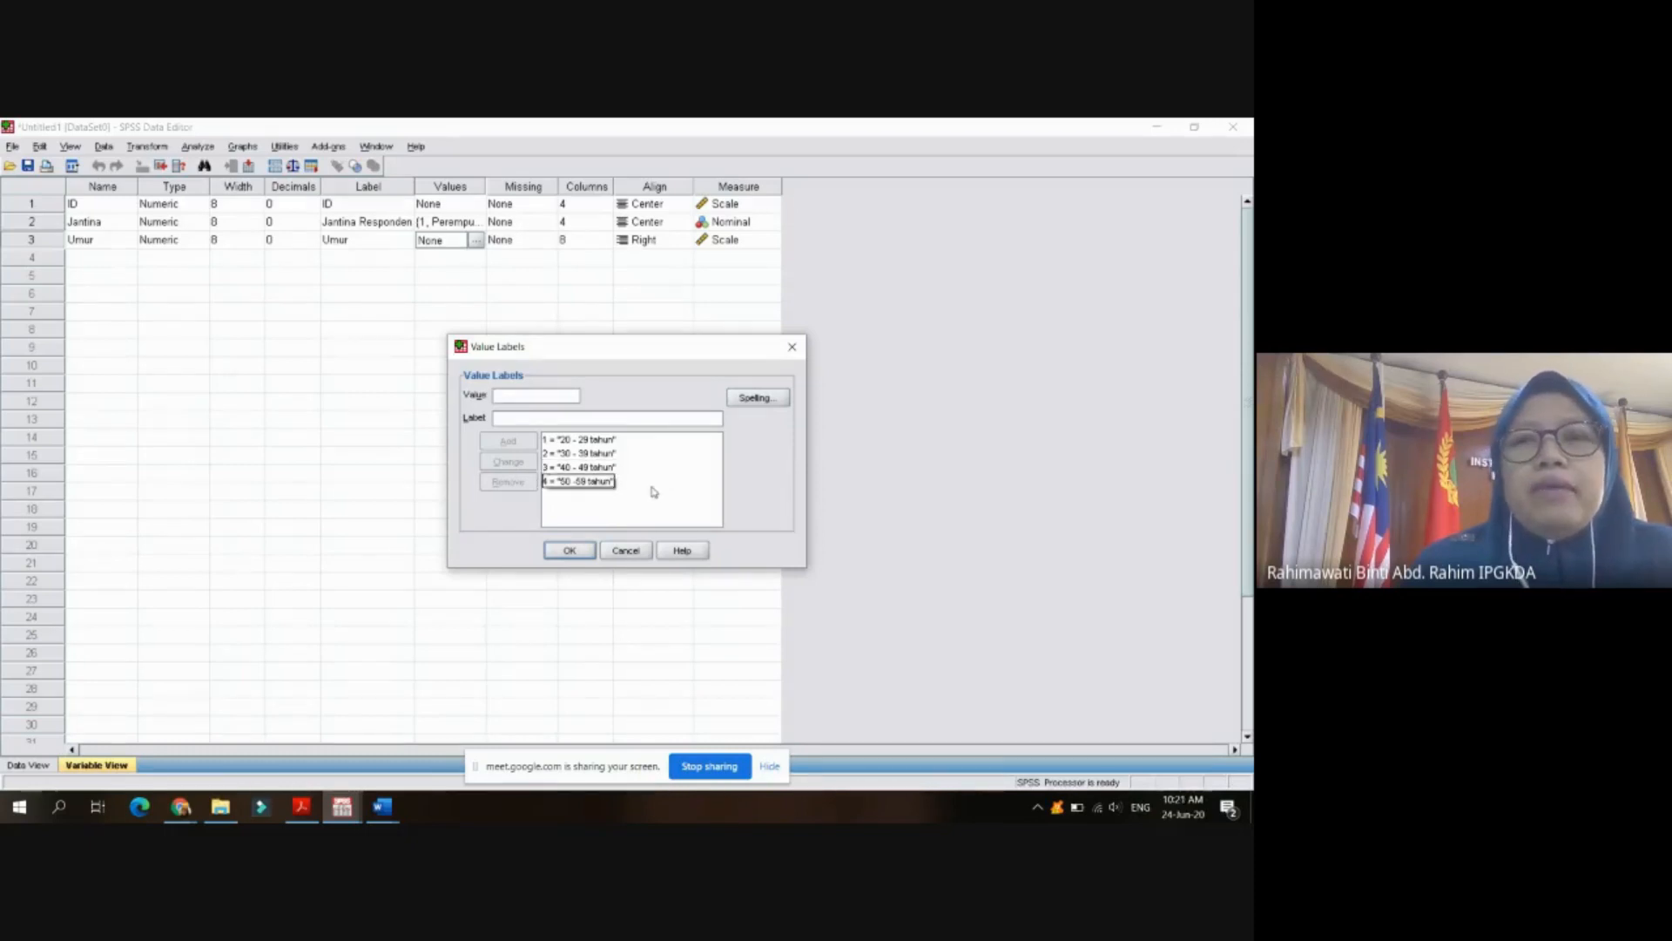
{"action": "left_click", "coordinate": [570, 551]}
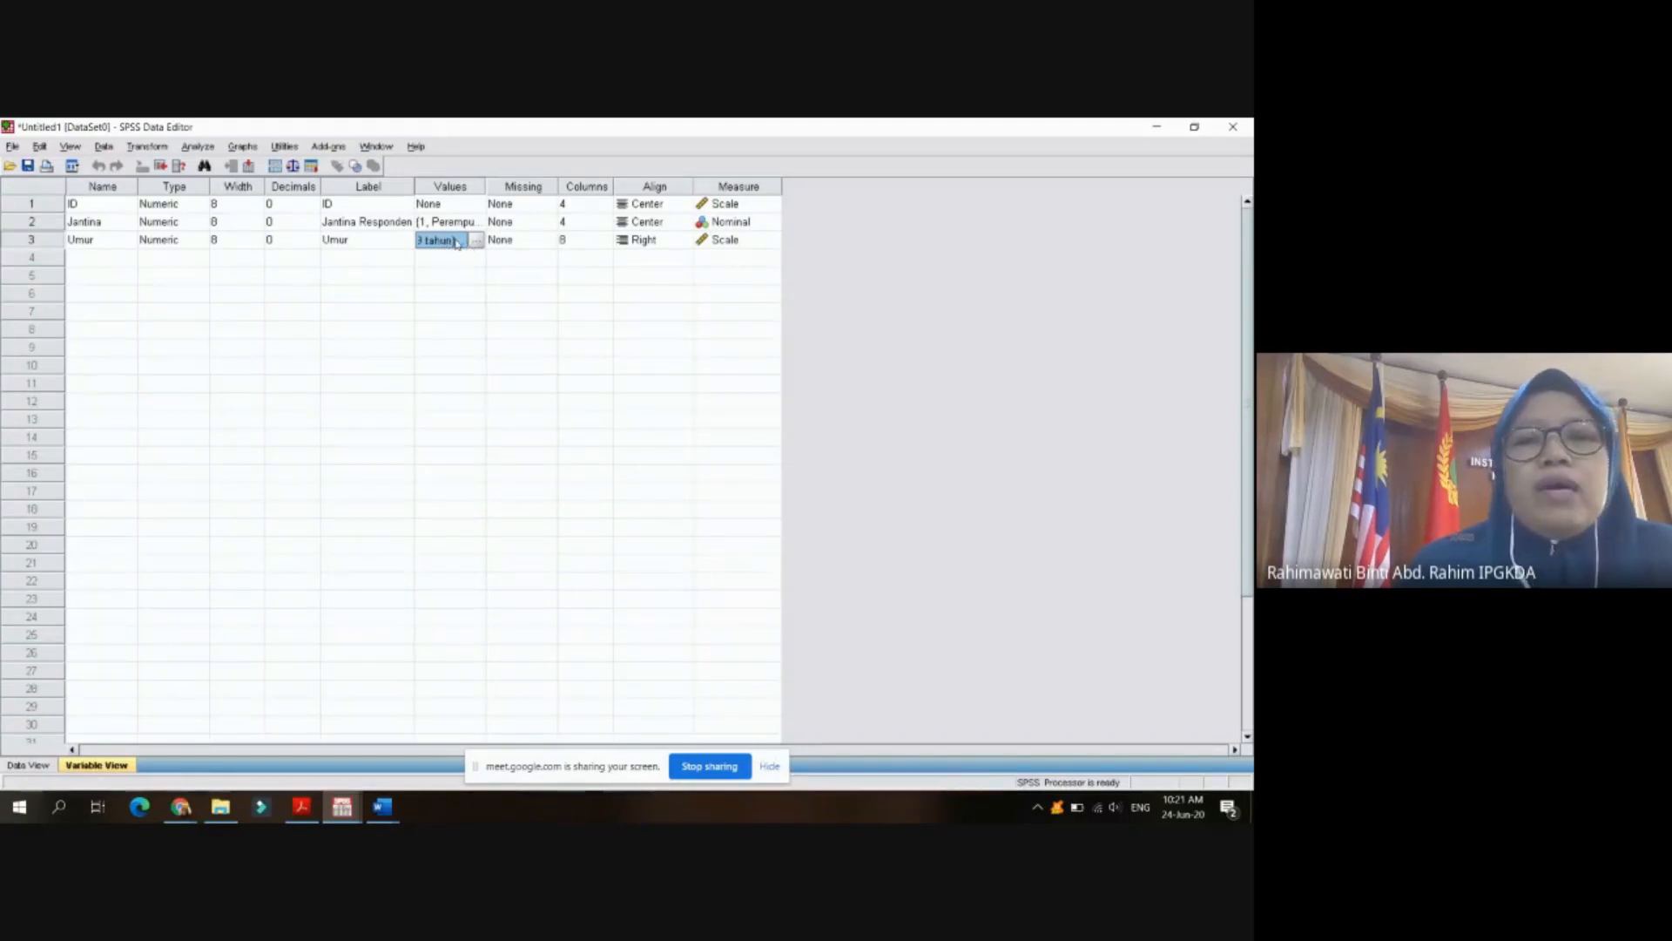
- Set the Umur variable's column width to 4 and its alignment to Center
{"action": "left_click", "coordinate": [604, 245]}
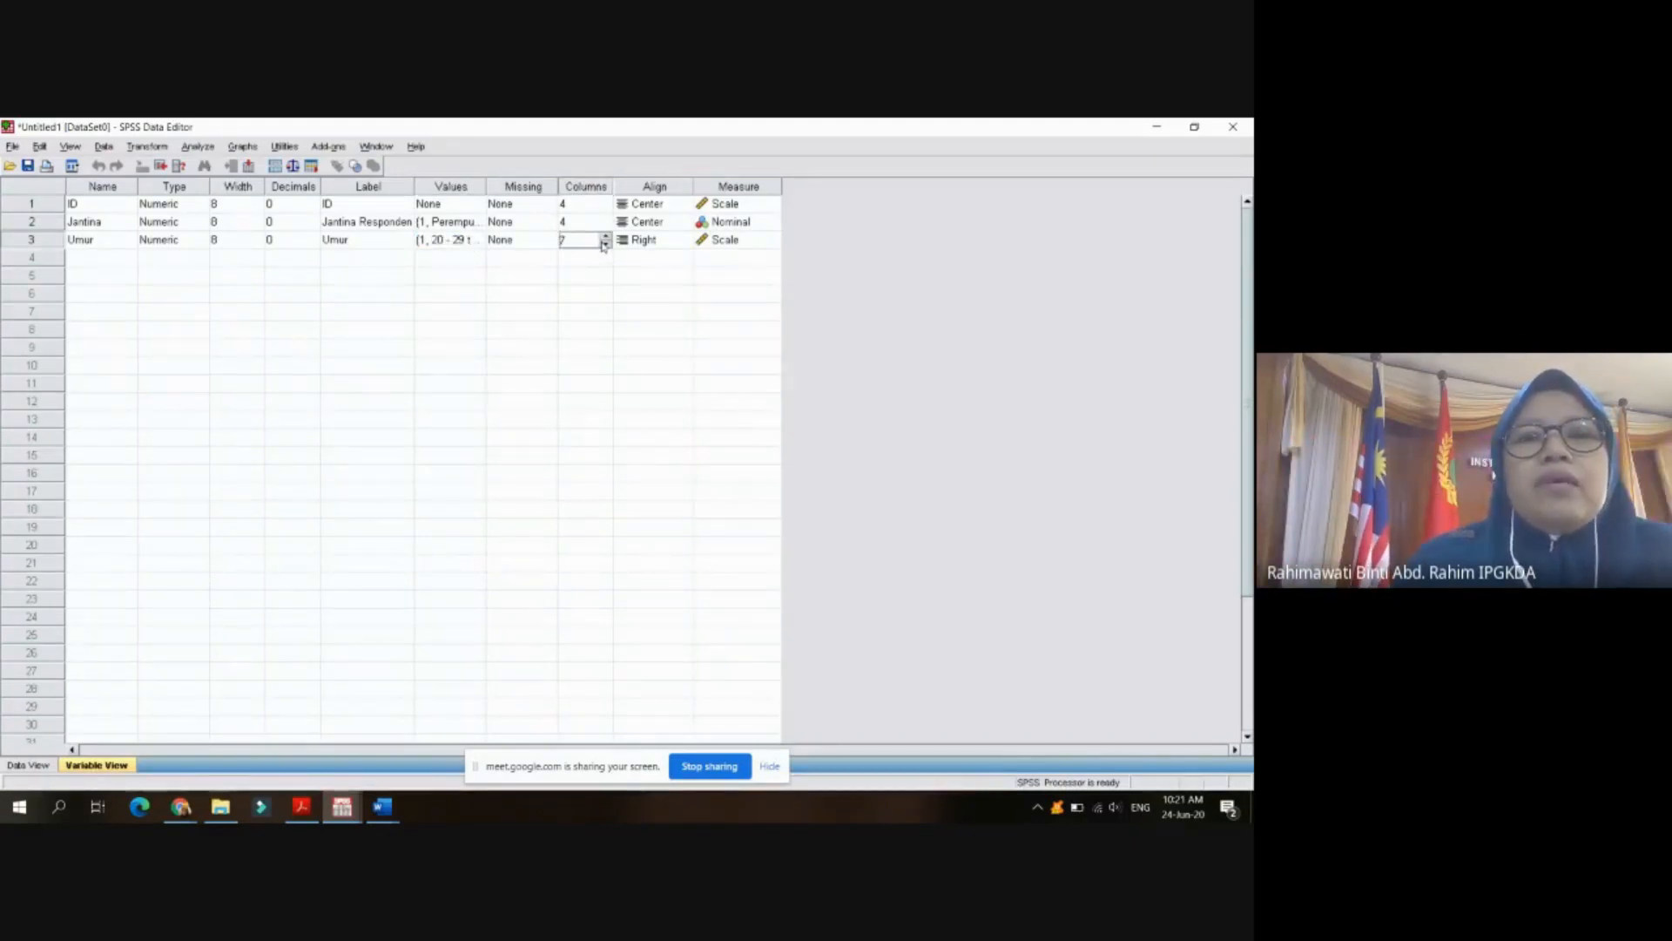
{"action": "left_click", "coordinate": [606, 245]}
{"action": "left_click", "coordinate": [606, 245]}
{"action": "left_click", "coordinate": [606, 245]}
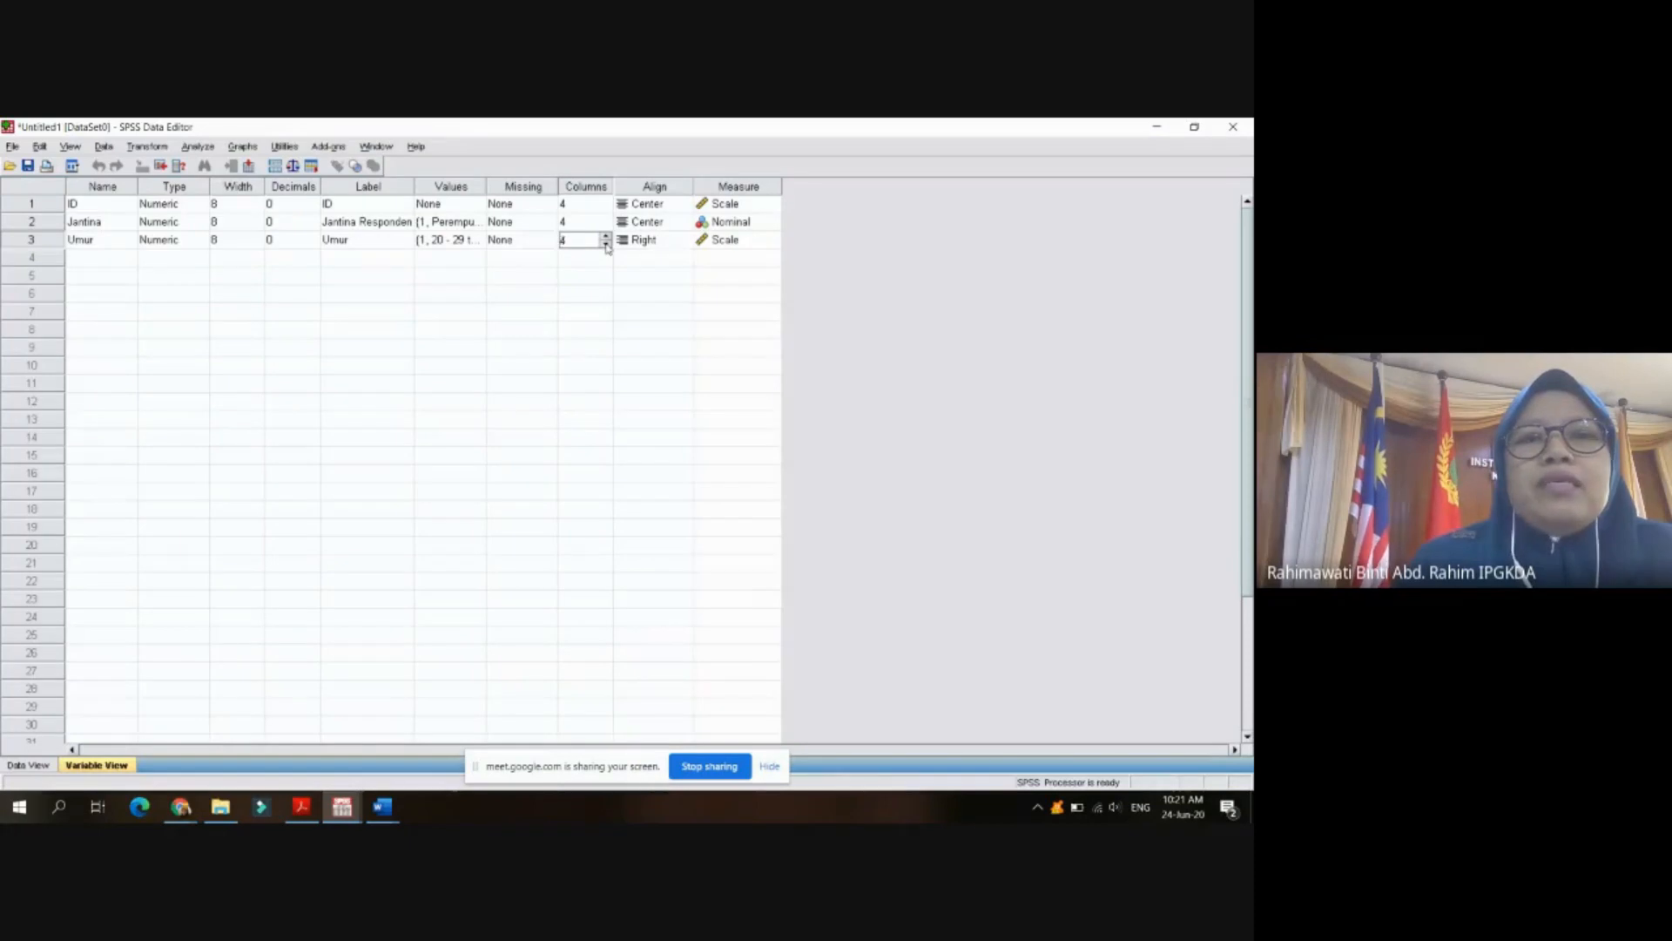
{"action": "left_click", "coordinate": [651, 240]}
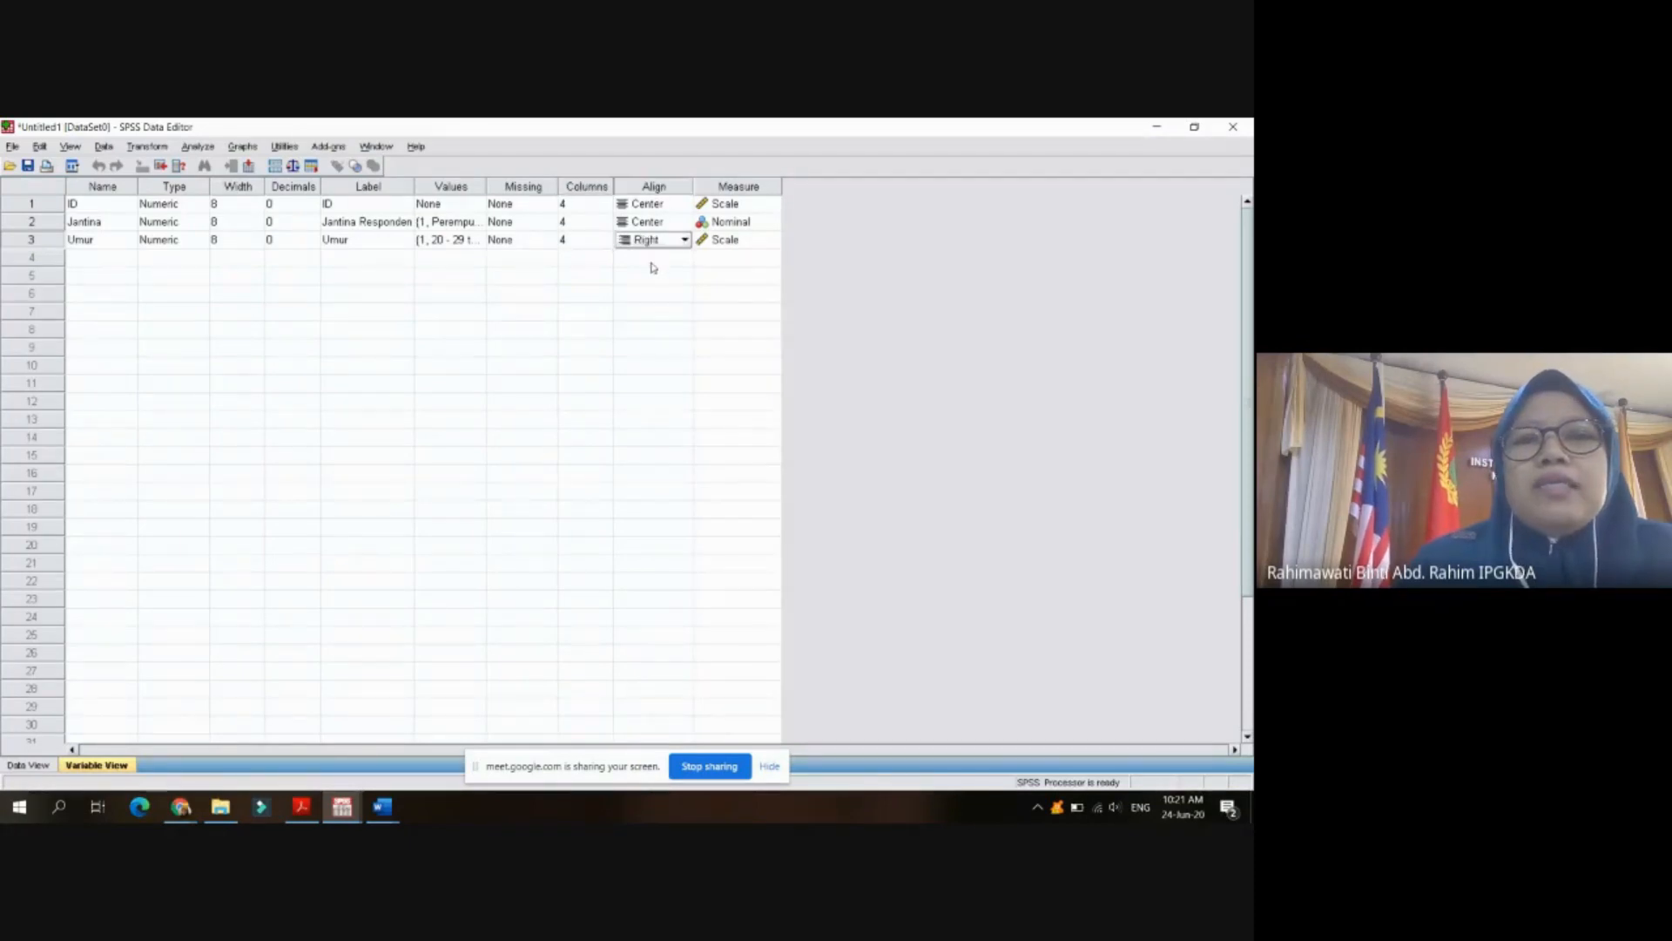
{"action": "left_click", "coordinate": [651, 244]}
{"action": "left_click", "coordinate": [654, 291]}
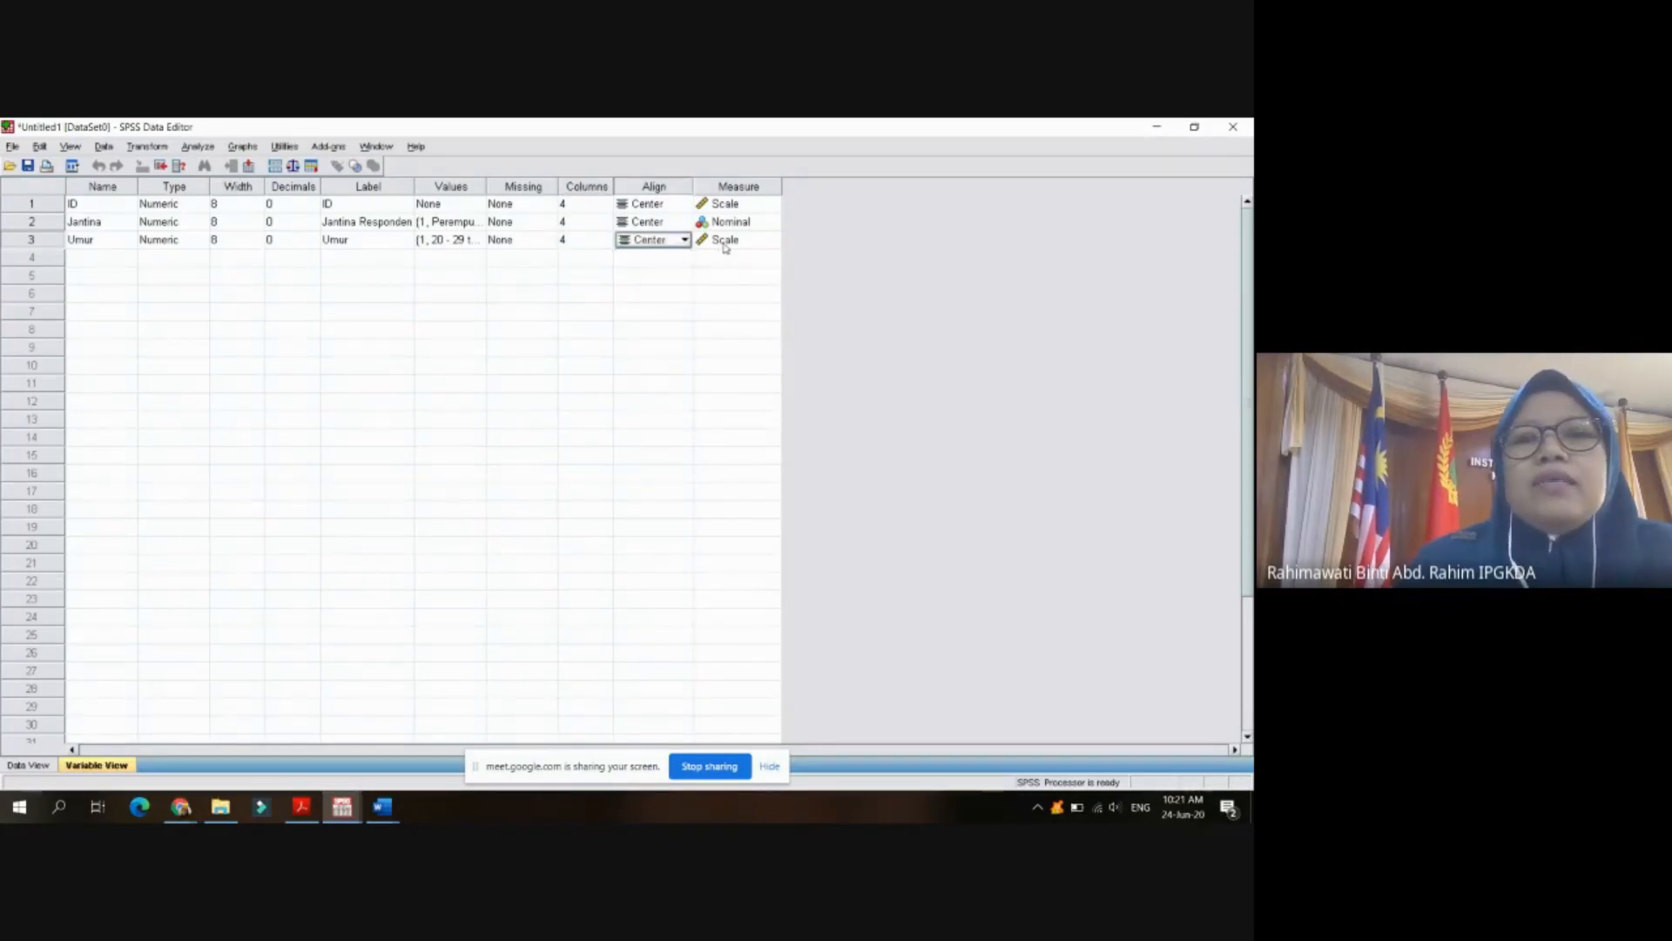
- Set the Umur variable's measurement level to Nominal
{"action": "left_click", "coordinate": [726, 243]}
{"action": "left_click", "coordinate": [771, 240]}
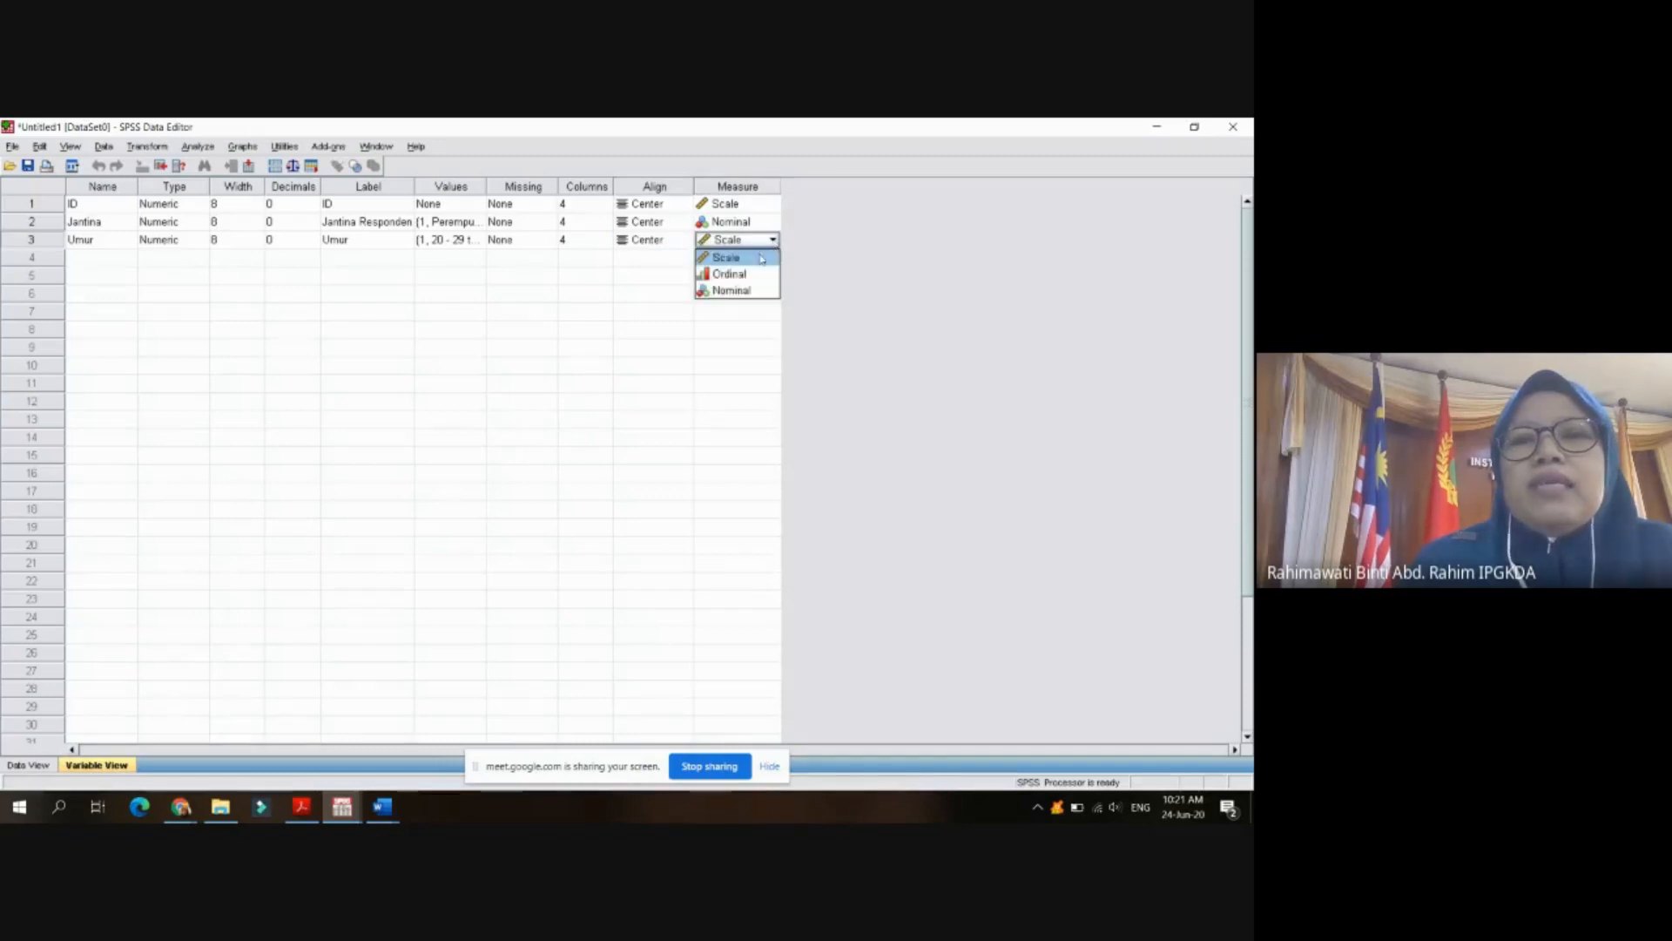
{"action": "left_click", "coordinate": [734, 290]}
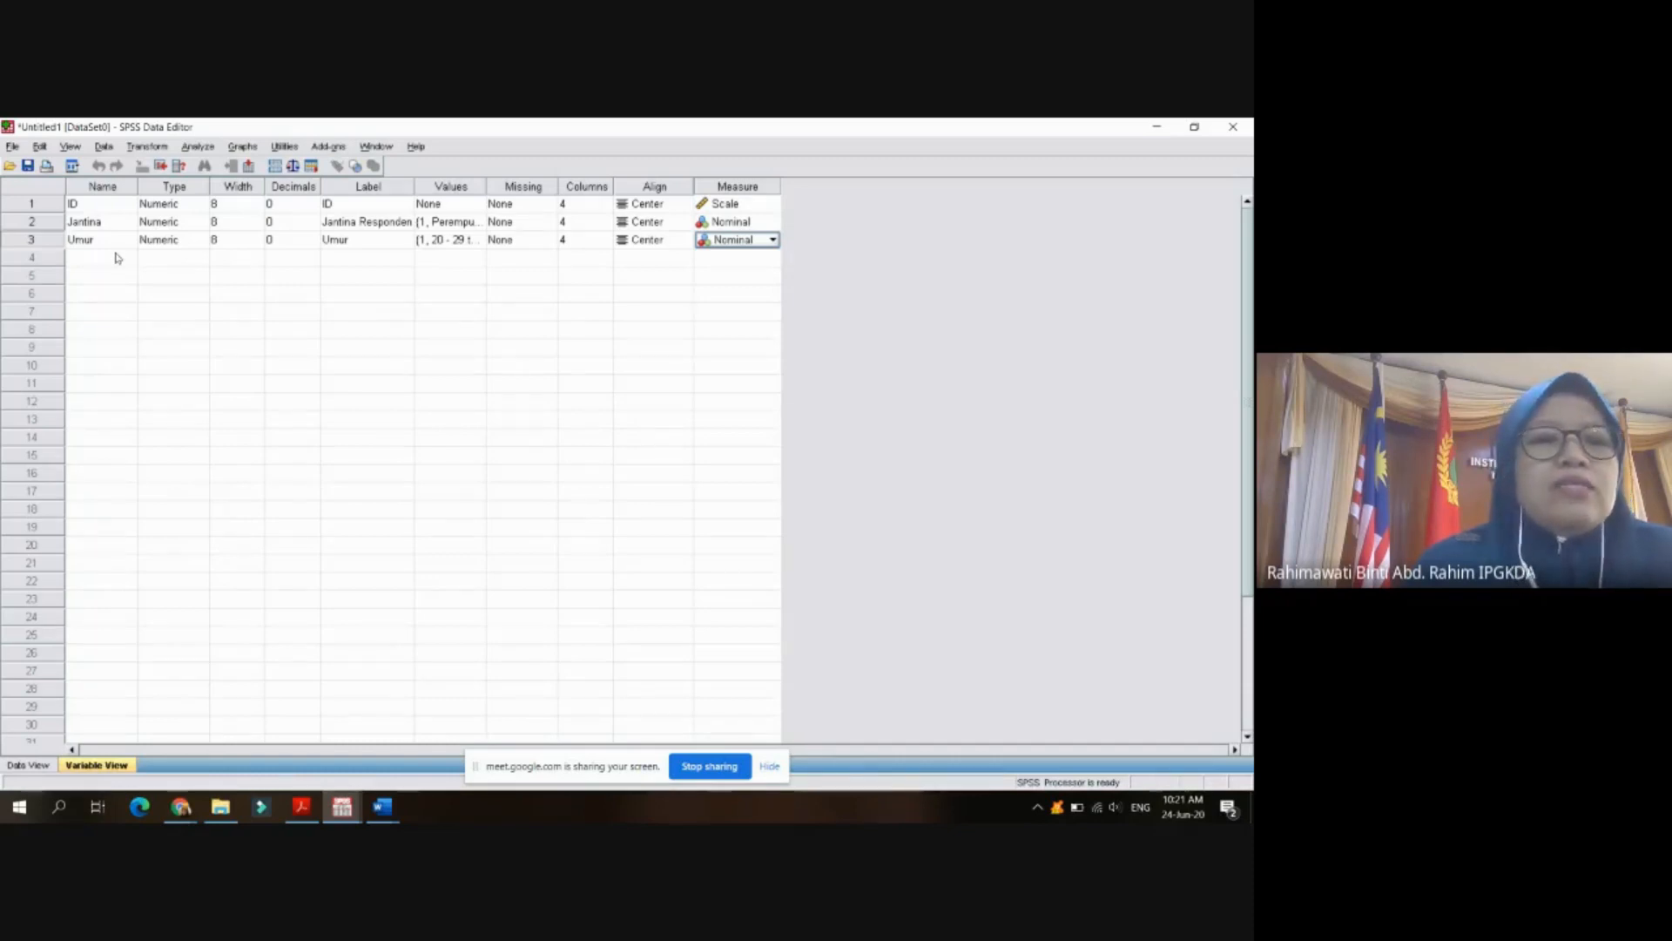
- Enter the first case in Data View with ID 101, Jantina 1 and Umur 2
{"action": "left_click", "coordinate": [28, 764]}
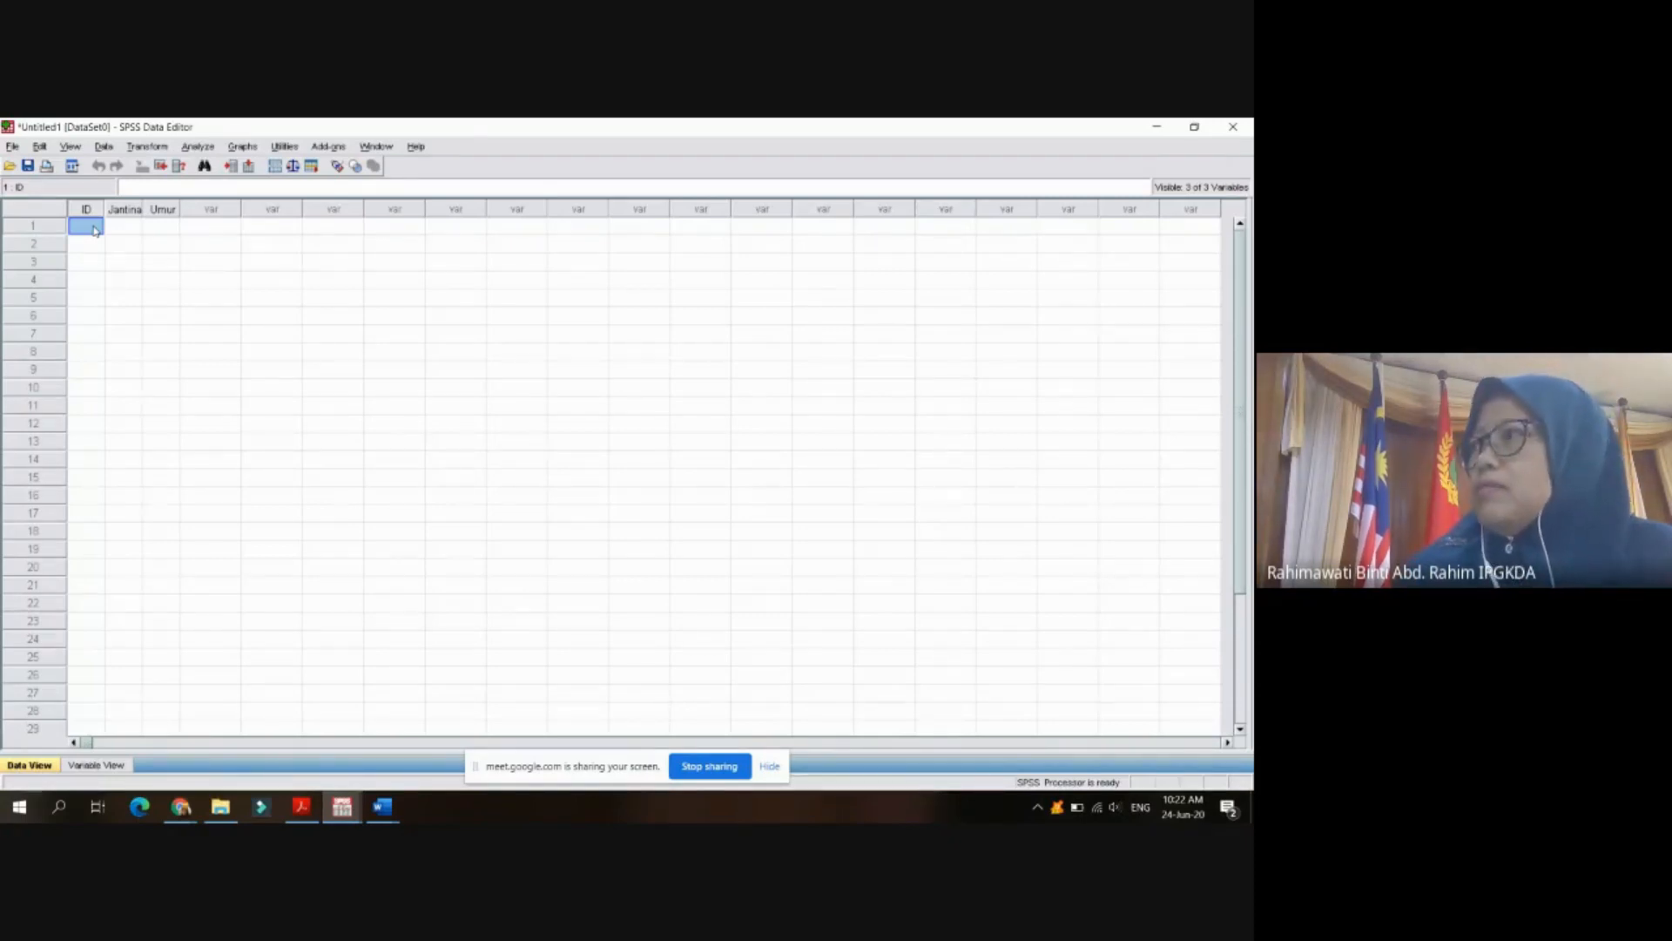
{"action": "type", "text": "1"}
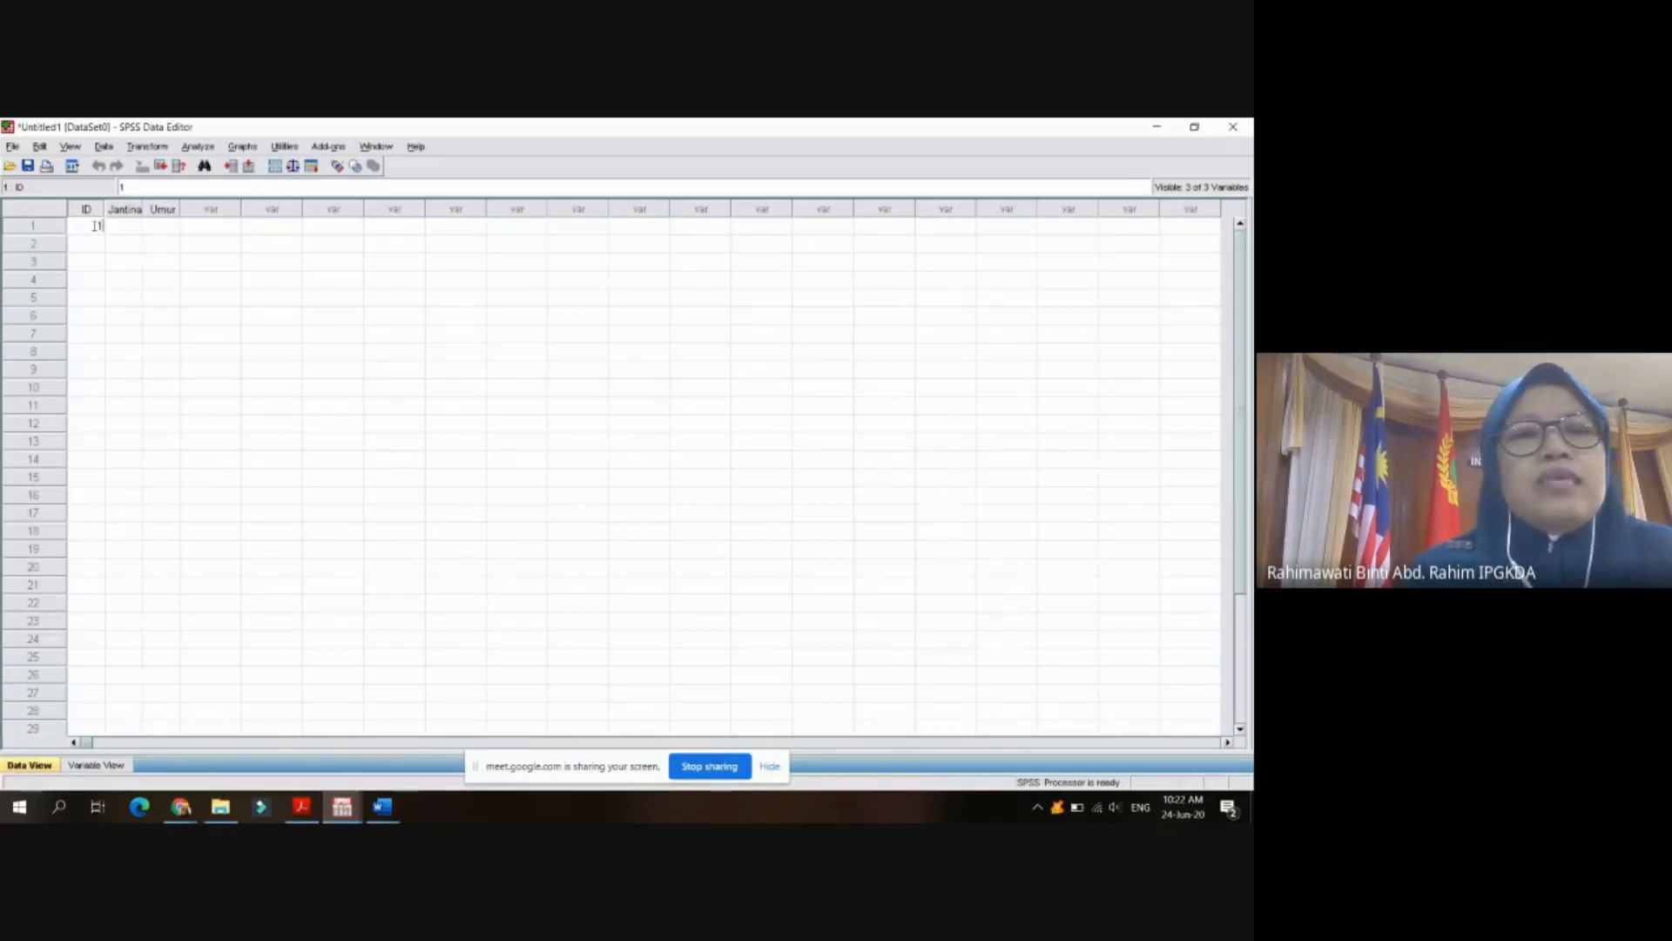
{"action": "type", "text": "01"}
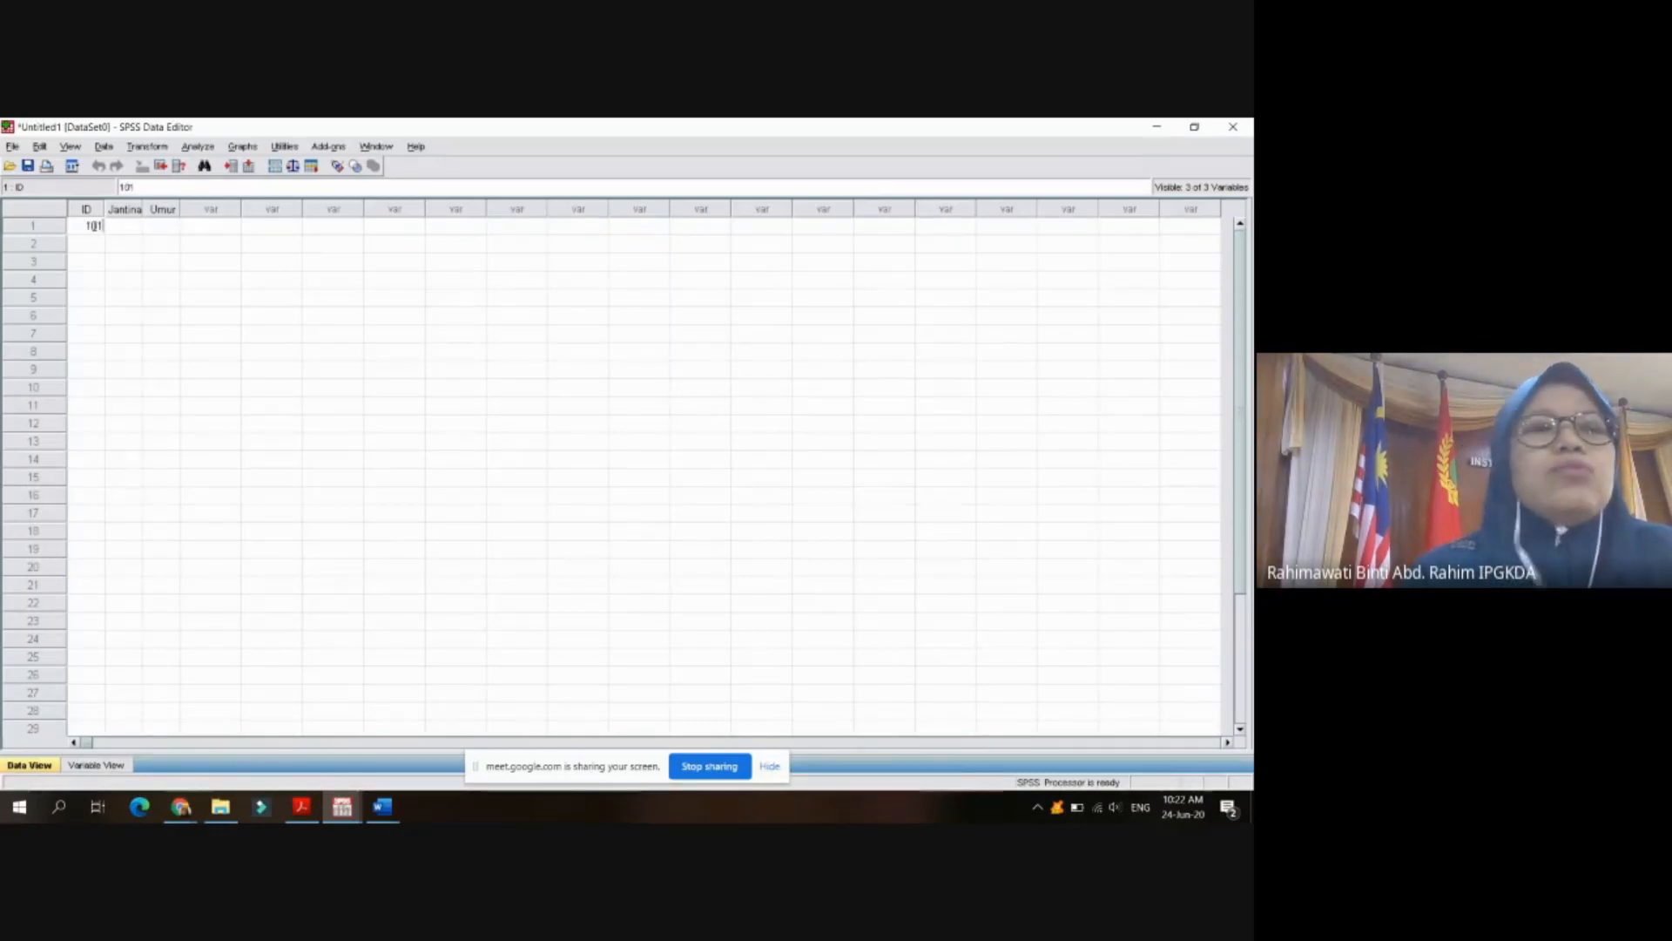
{"action": "left_click", "coordinate": [124, 228]}
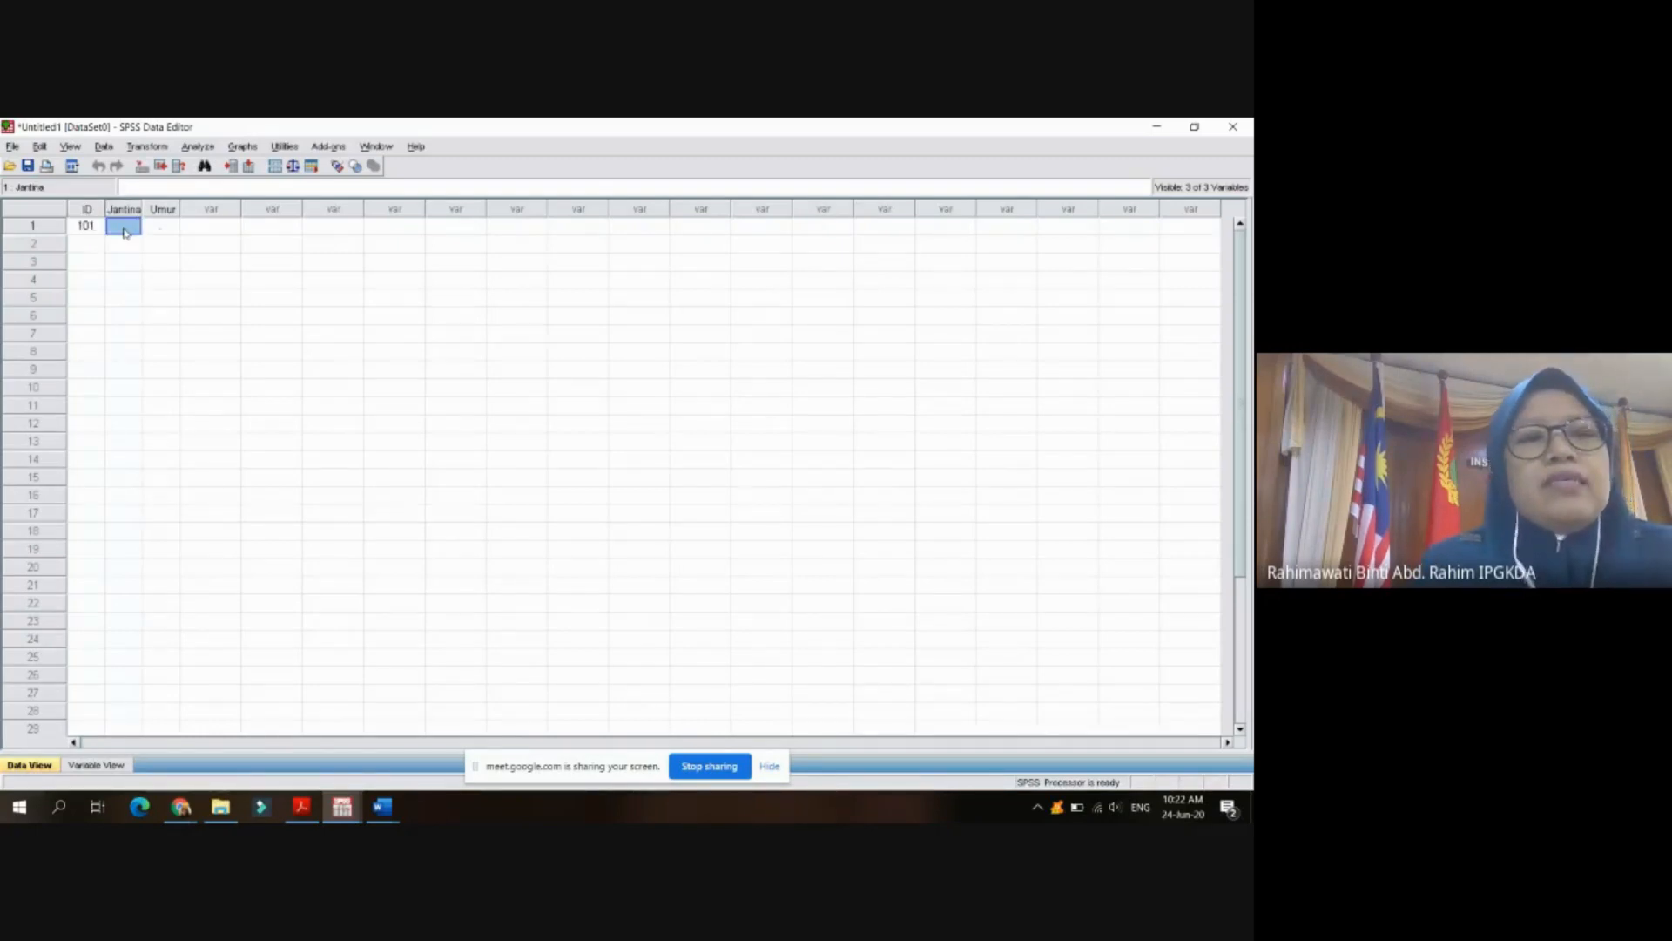
{"action": "type", "text": "1"}
{"action": "left_click", "coordinate": [170, 231]}
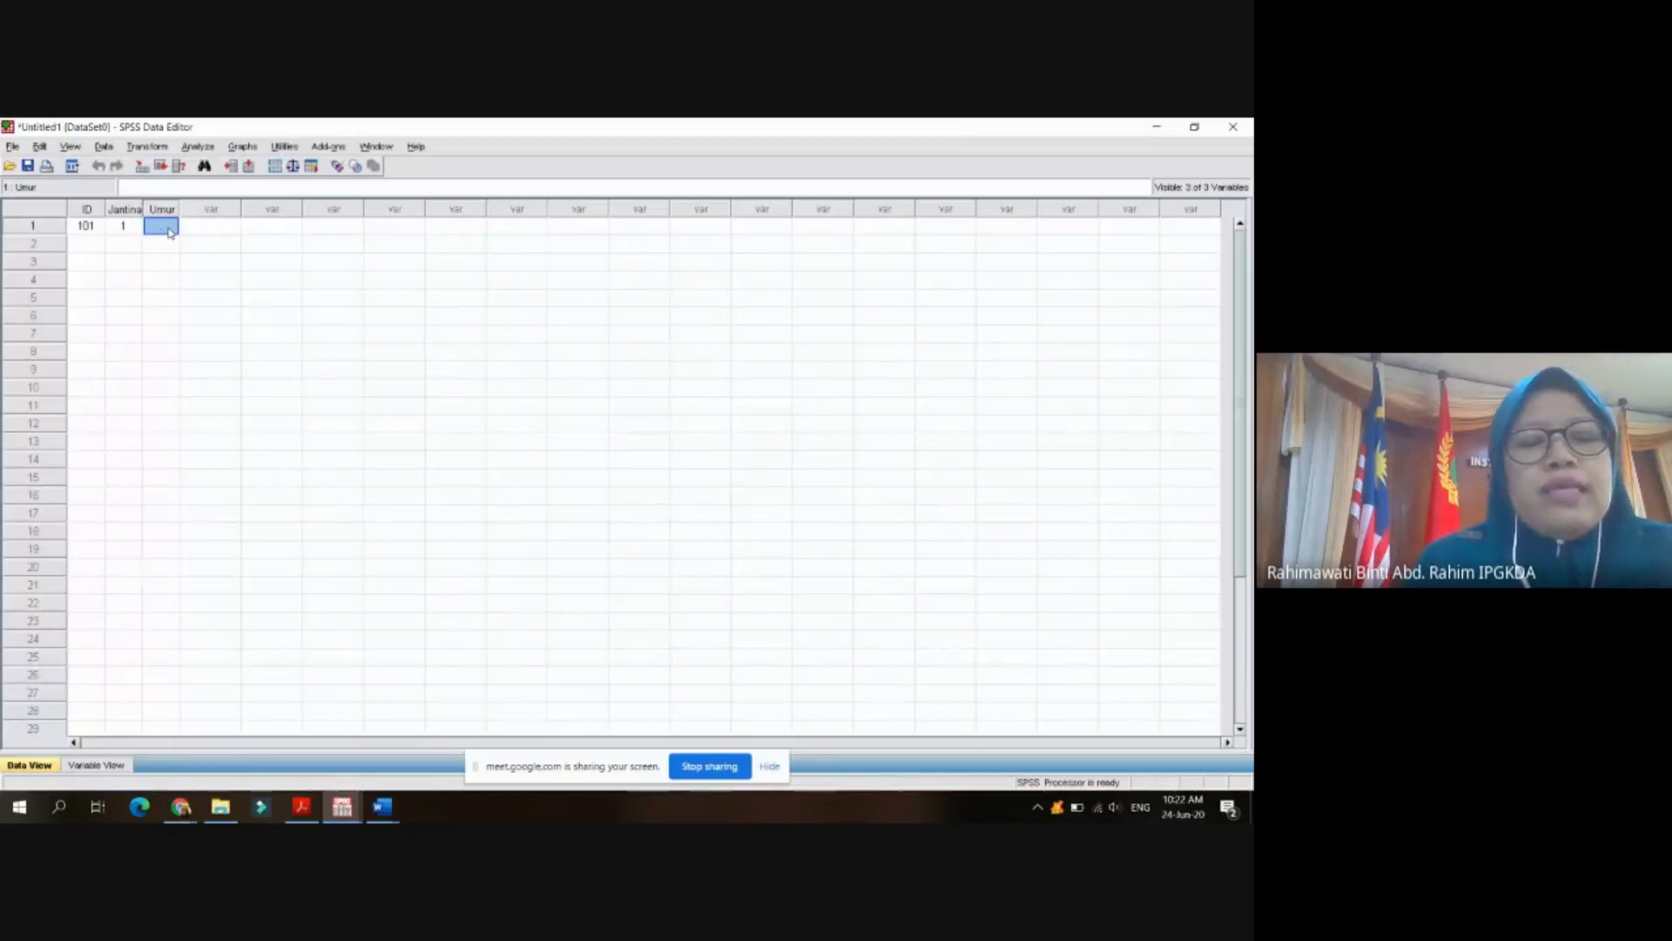
{"action": "type", "text": "2"}
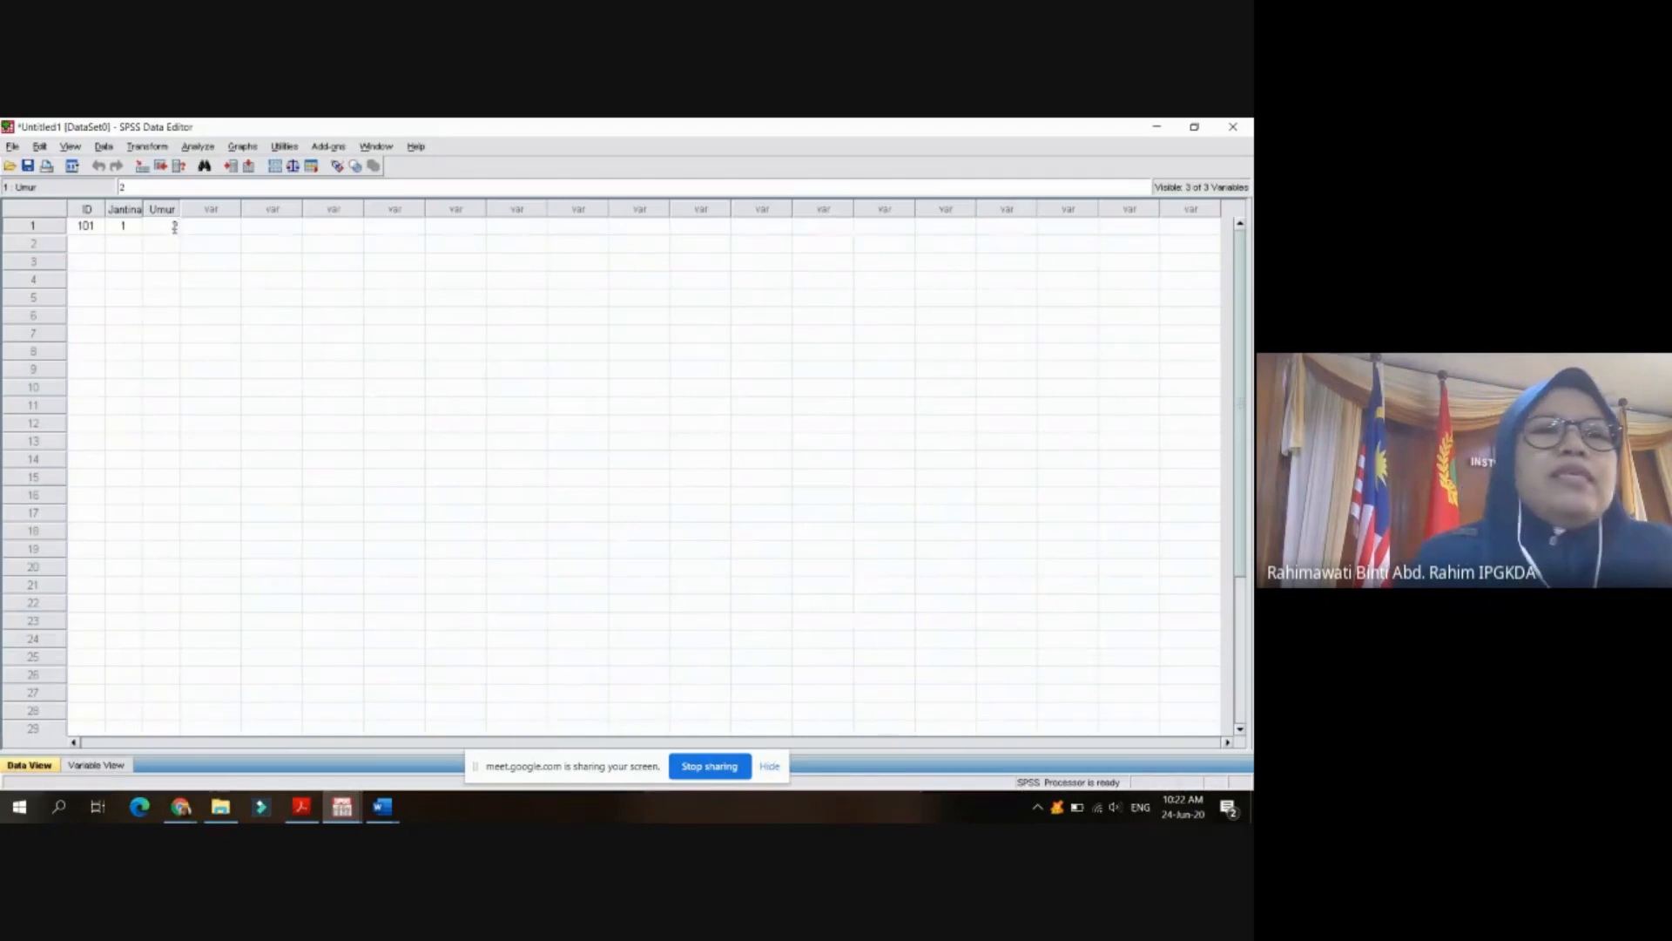
{"action": "key", "text": "Return"}
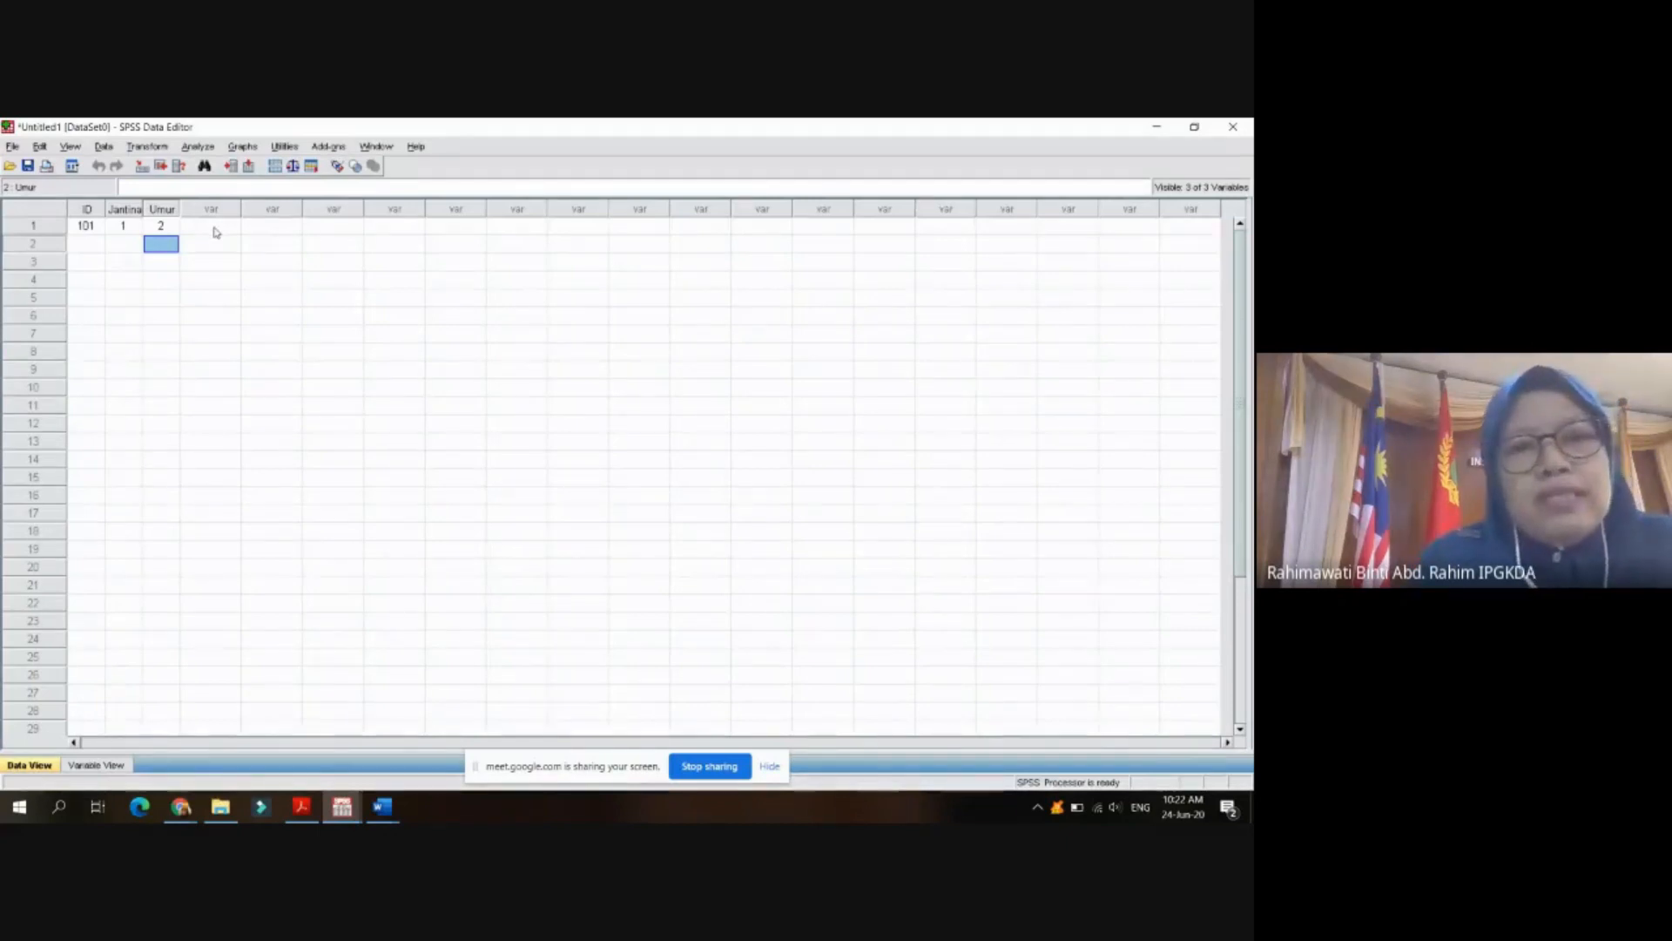
- Enter the second case in row 2 with ID 102, Jantina 2 and Umur 1
{"action": "left_click", "coordinate": [88, 248]}
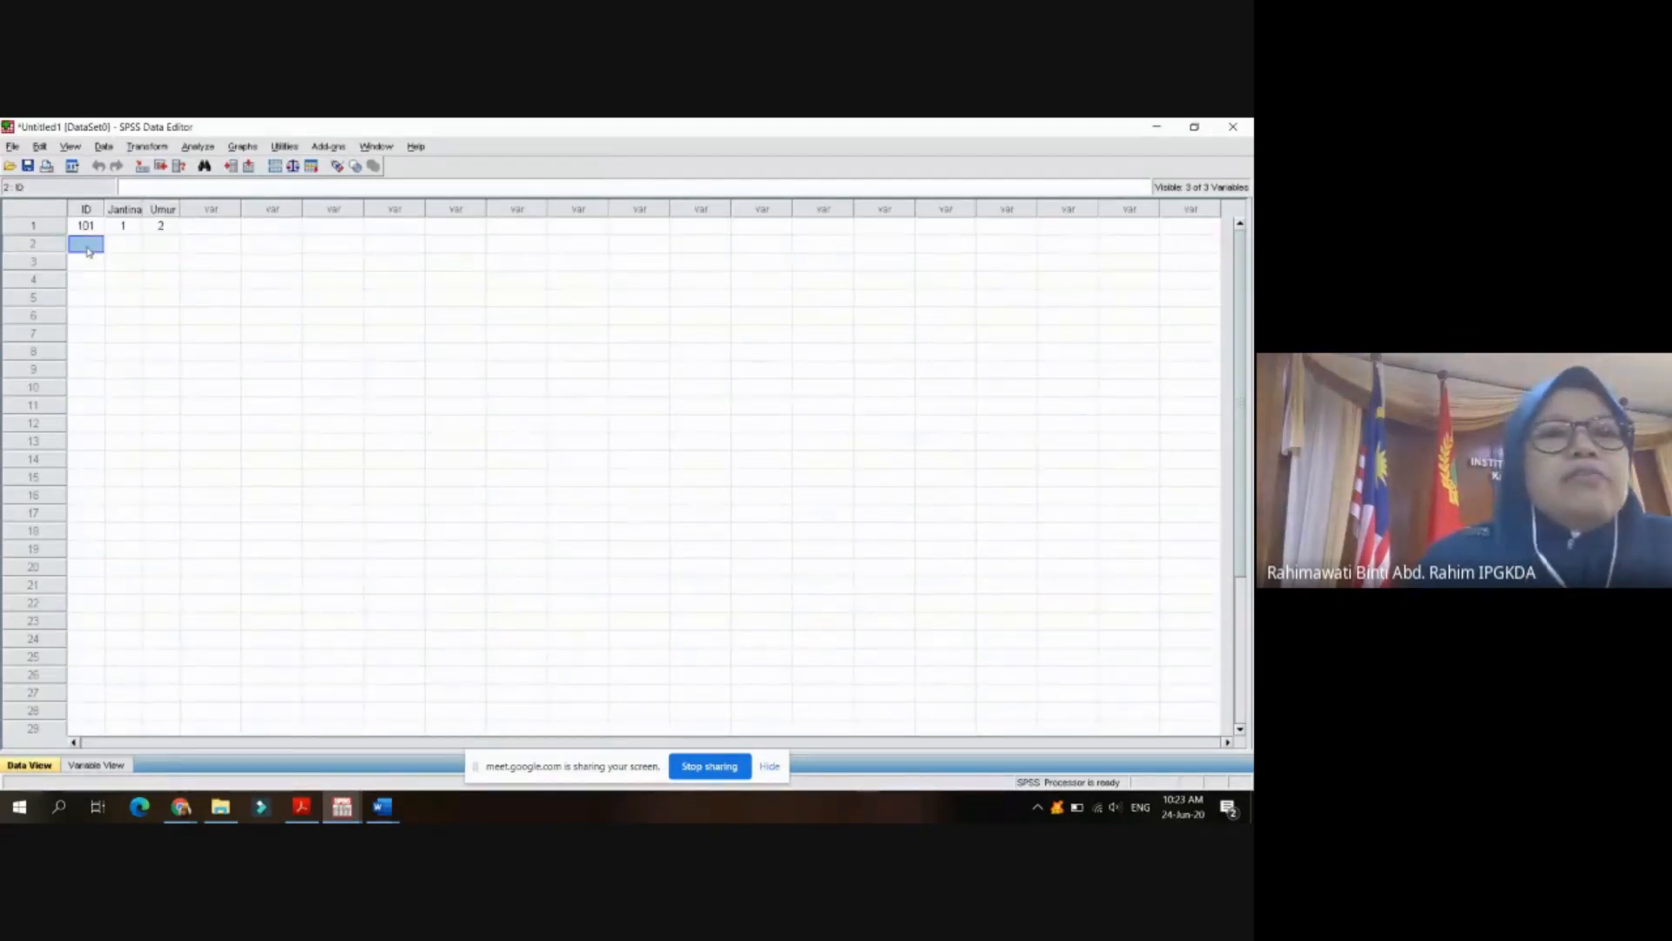
{"action": "type", "text": "102"}
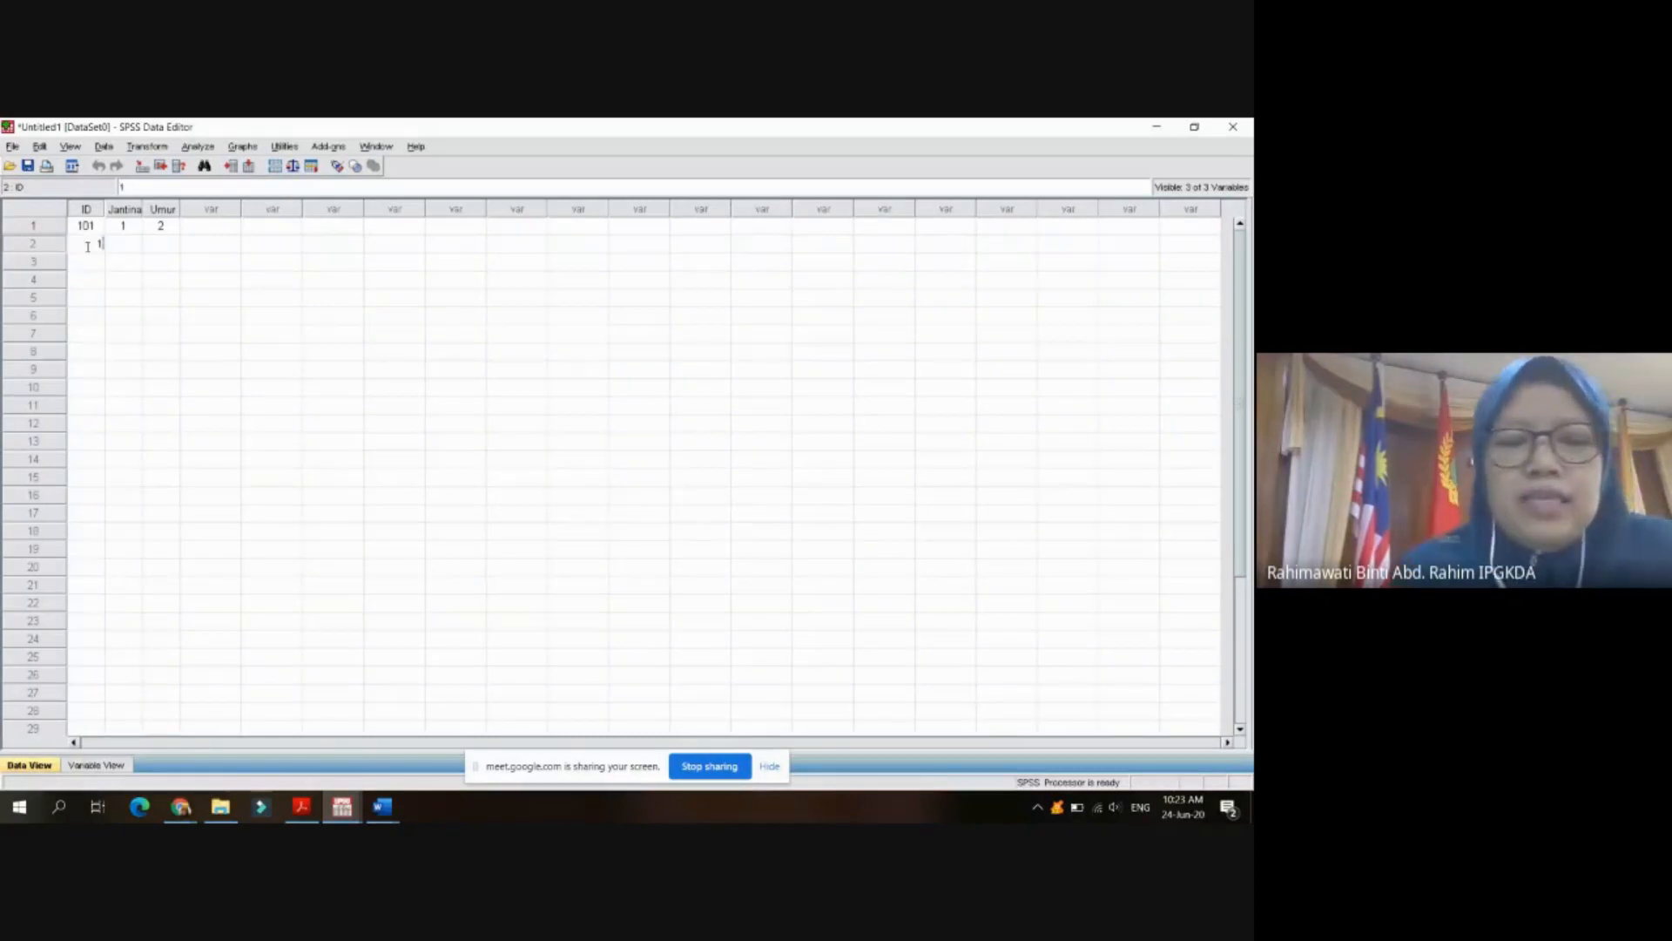
{"action": "left_click", "coordinate": [118, 248]}
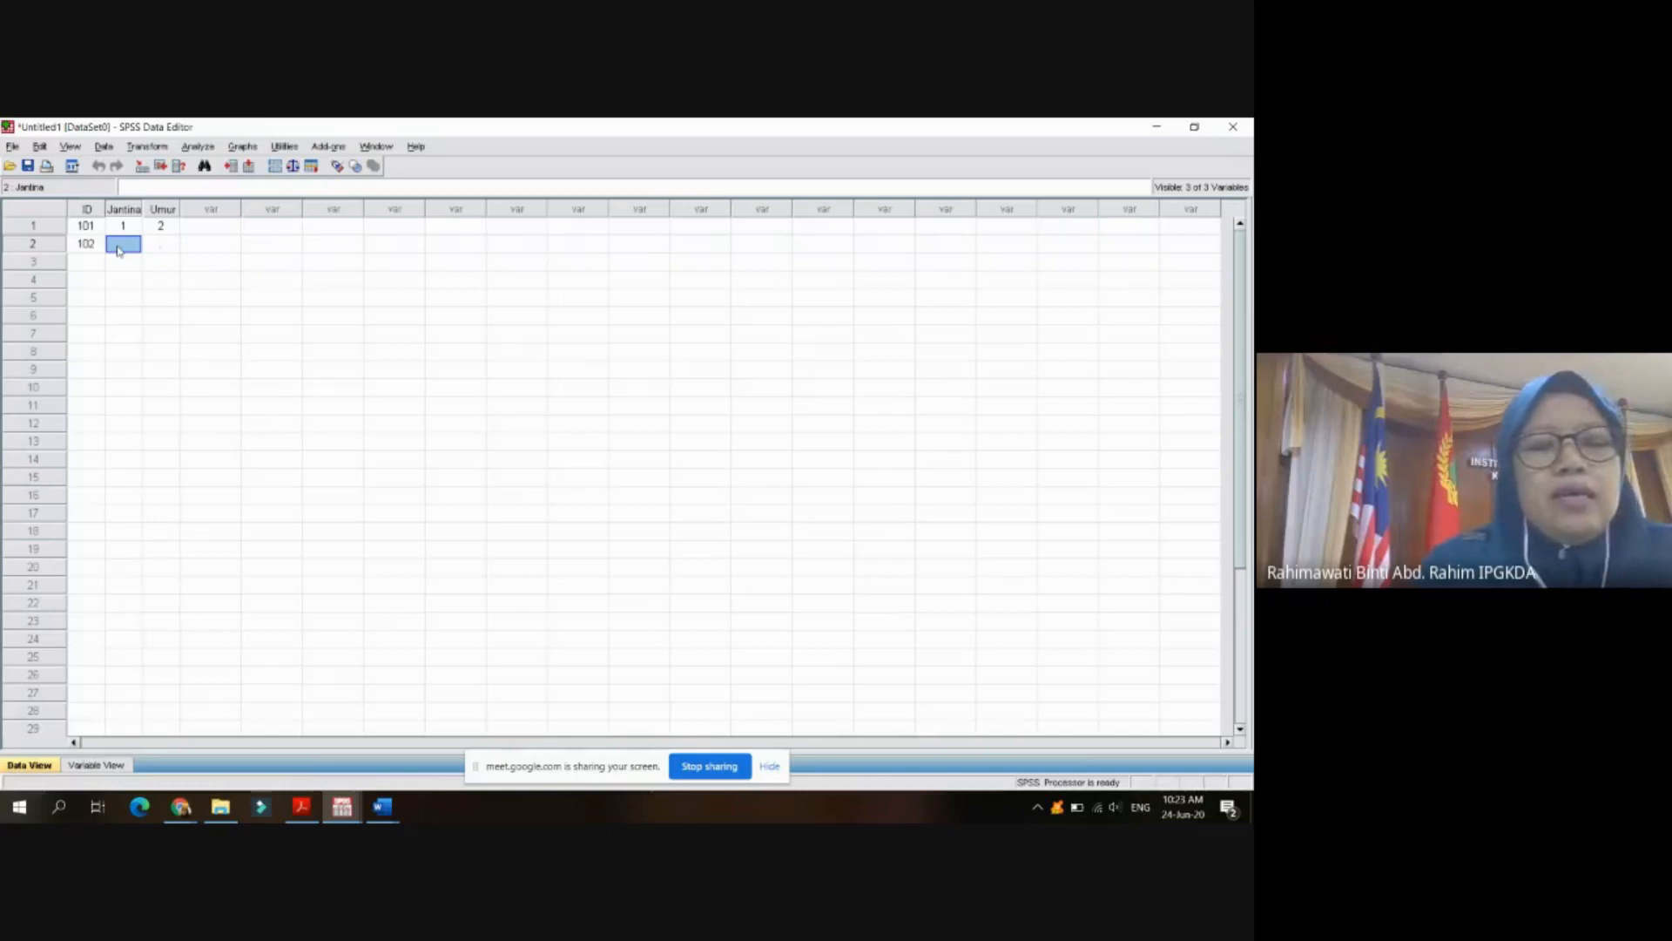
{"action": "type", "text": "2"}
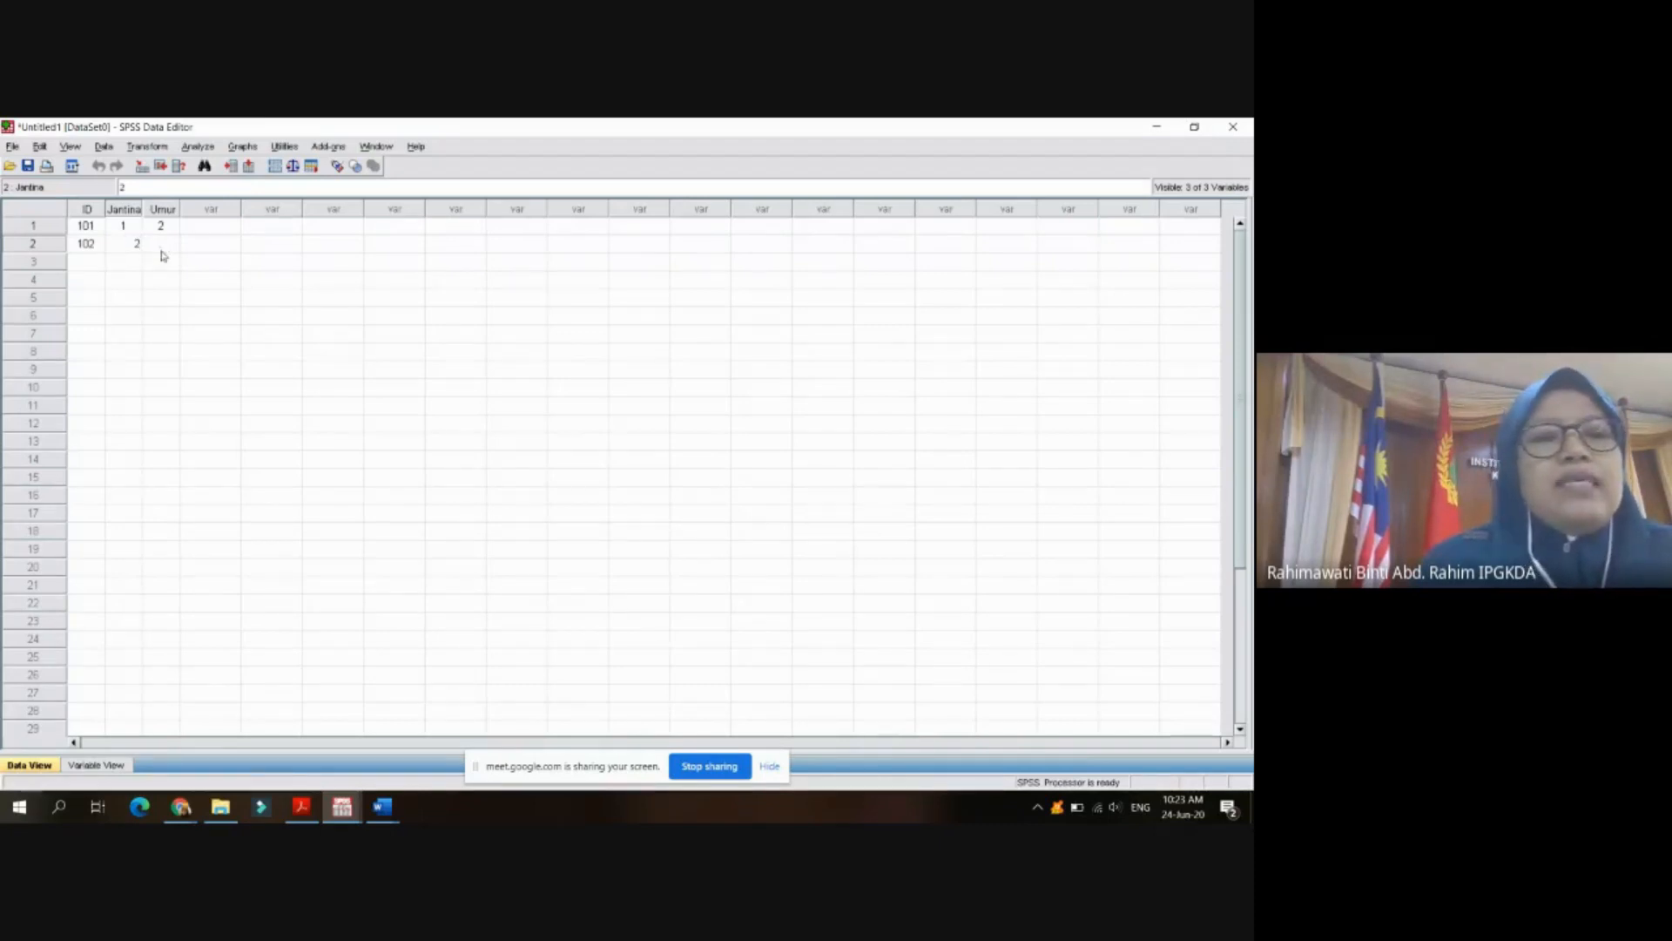
{"action": "left_click", "coordinate": [161, 246]}
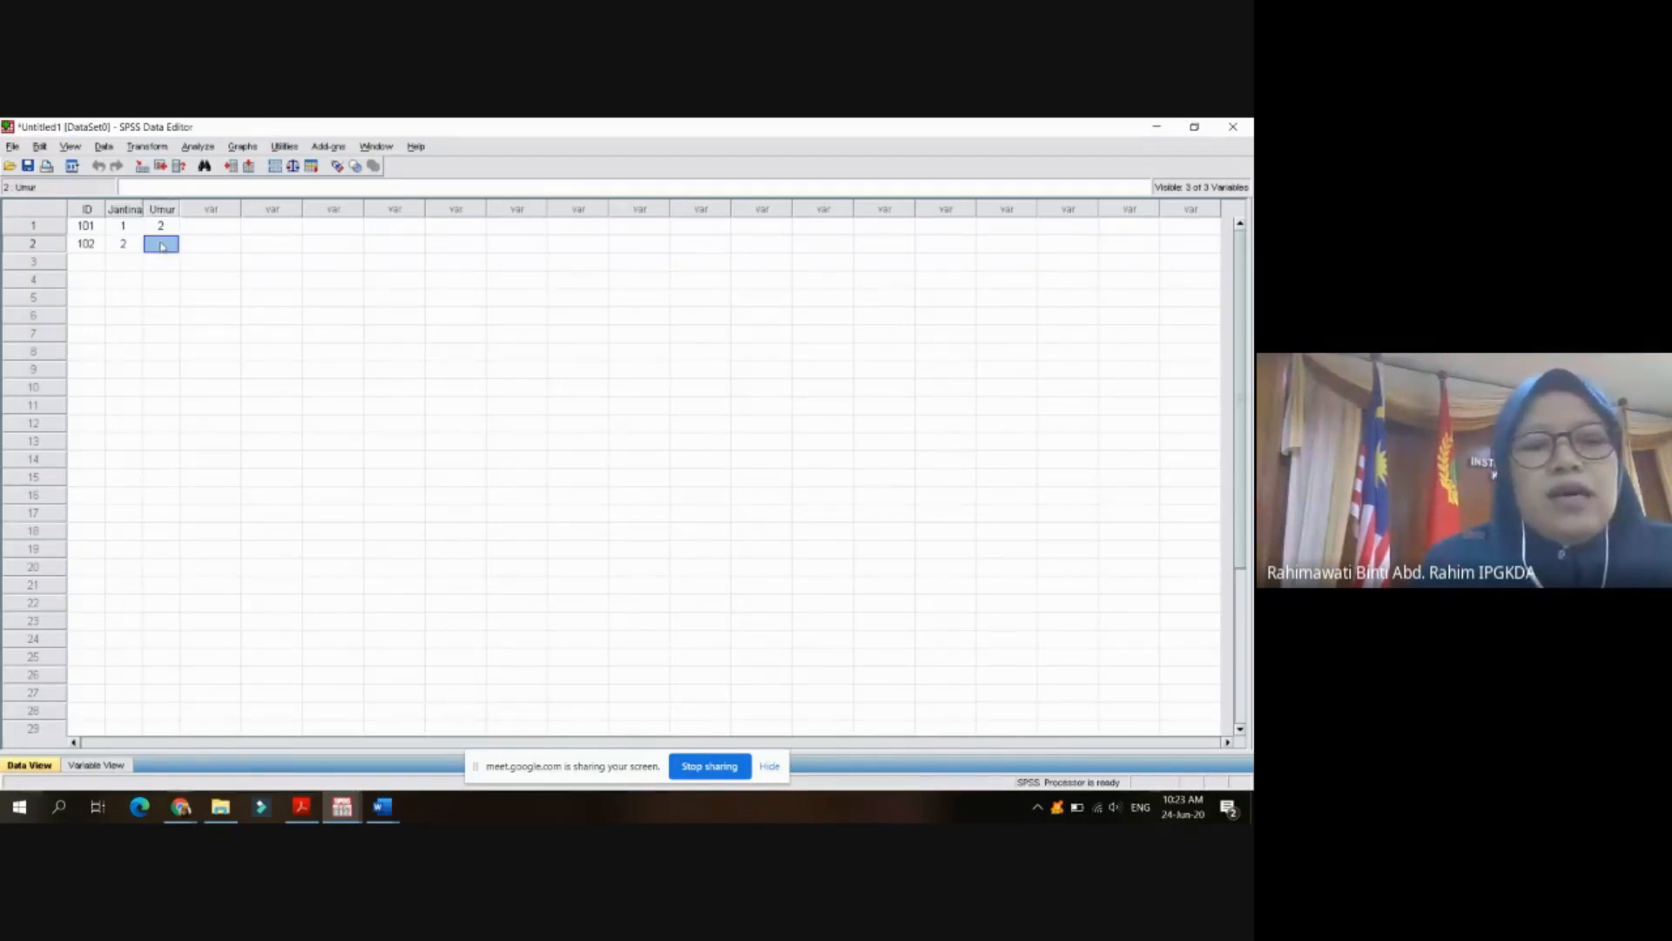
{"action": "type", "text": "1"}
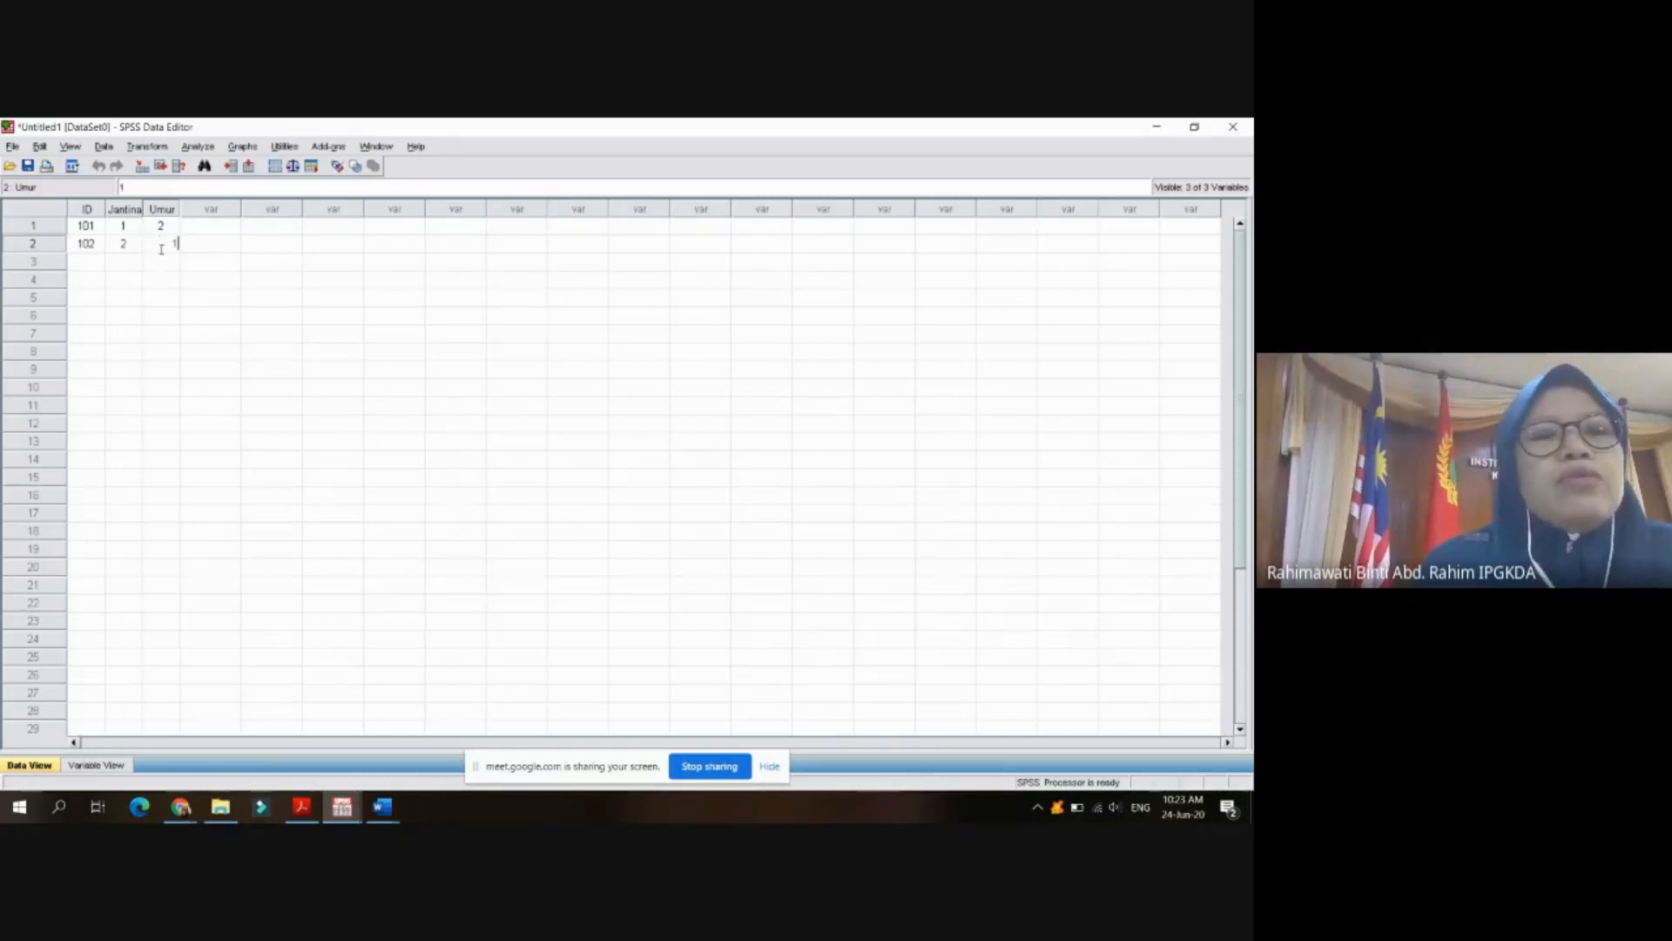
{"action": "left_click", "coordinate": [161, 262]}
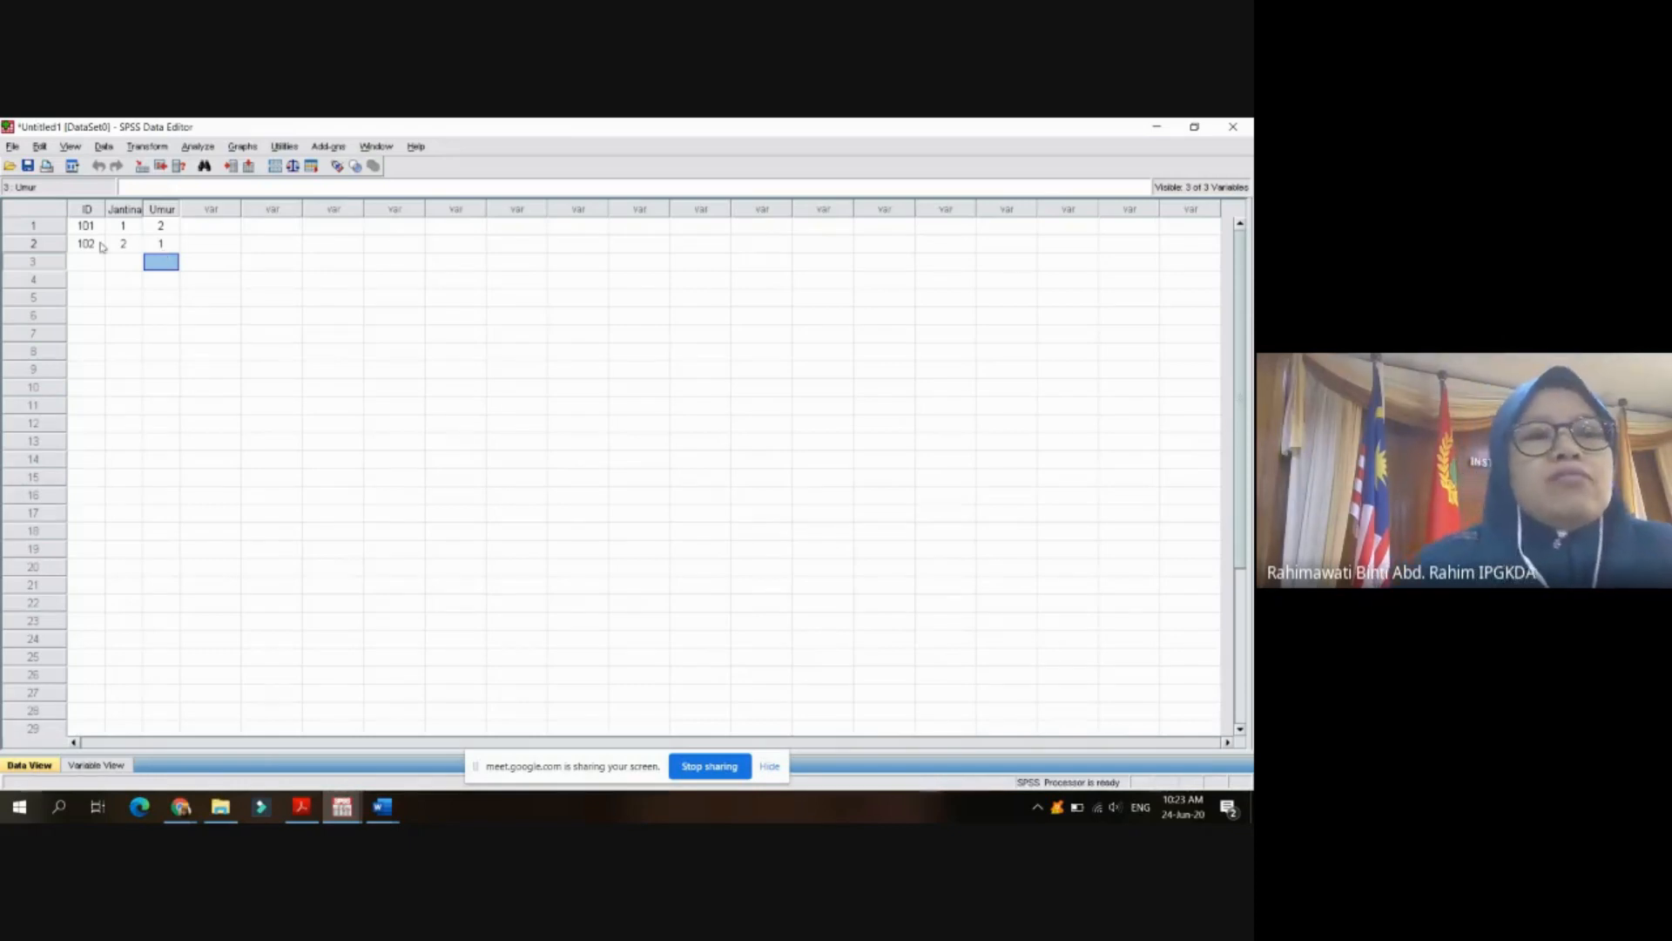
- Enter 120 as the ID of the case in row 20
{"action": "left_click", "coordinate": [94, 570]}
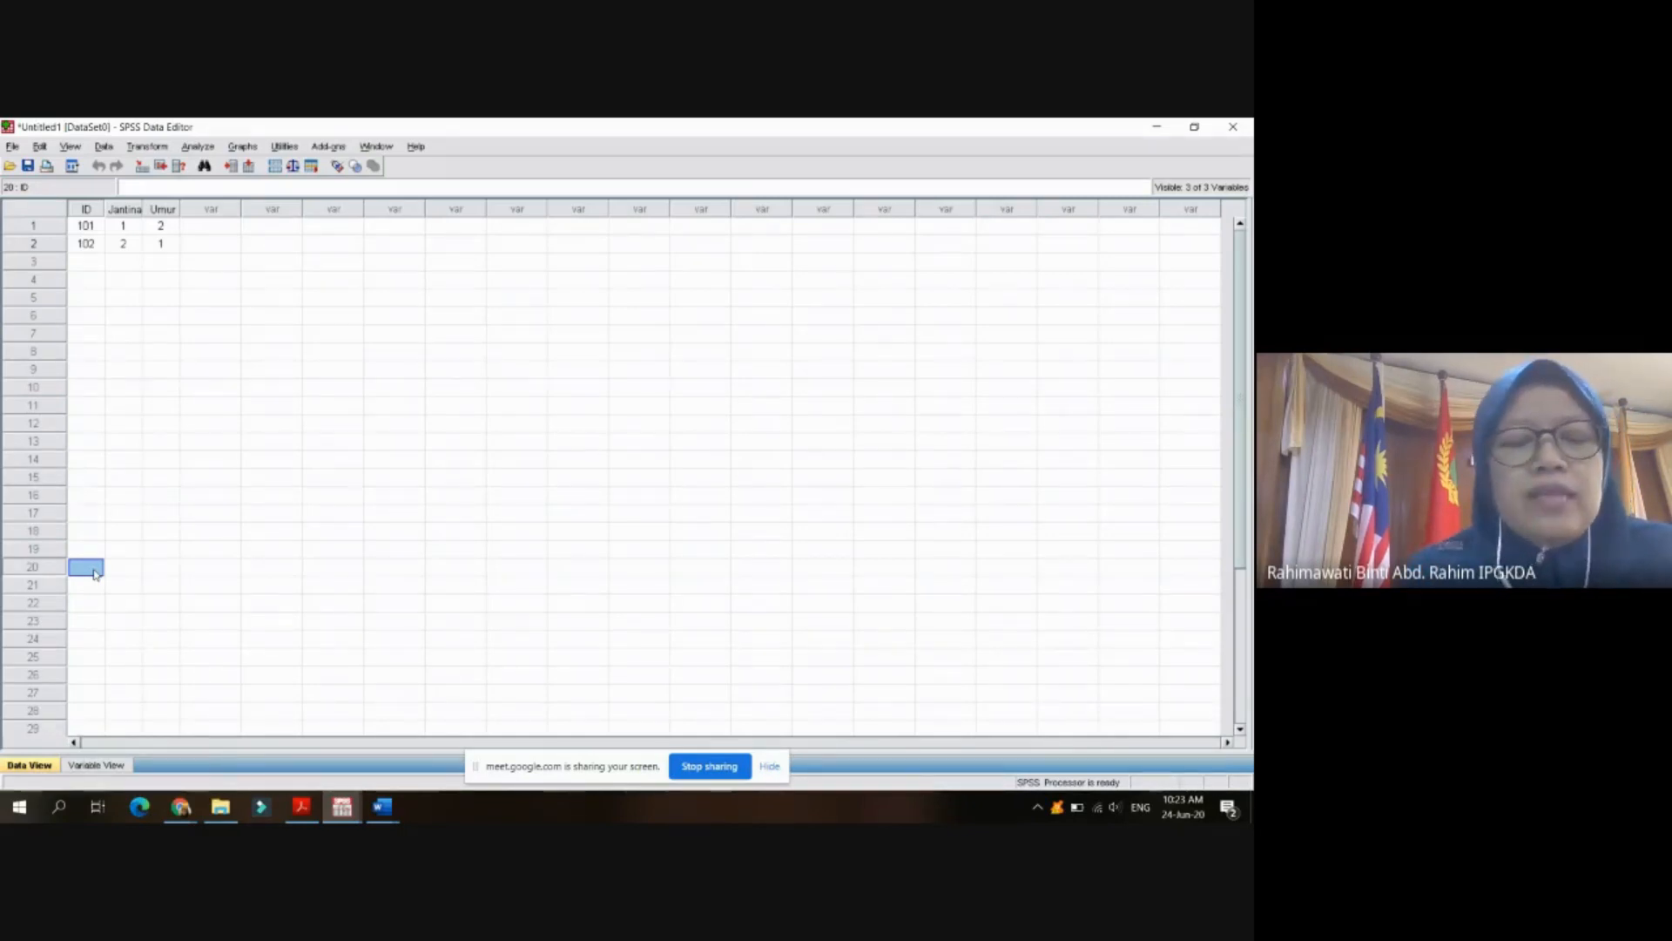
{"action": "type", "text": "120"}
{"action": "key", "text": "Tab"}
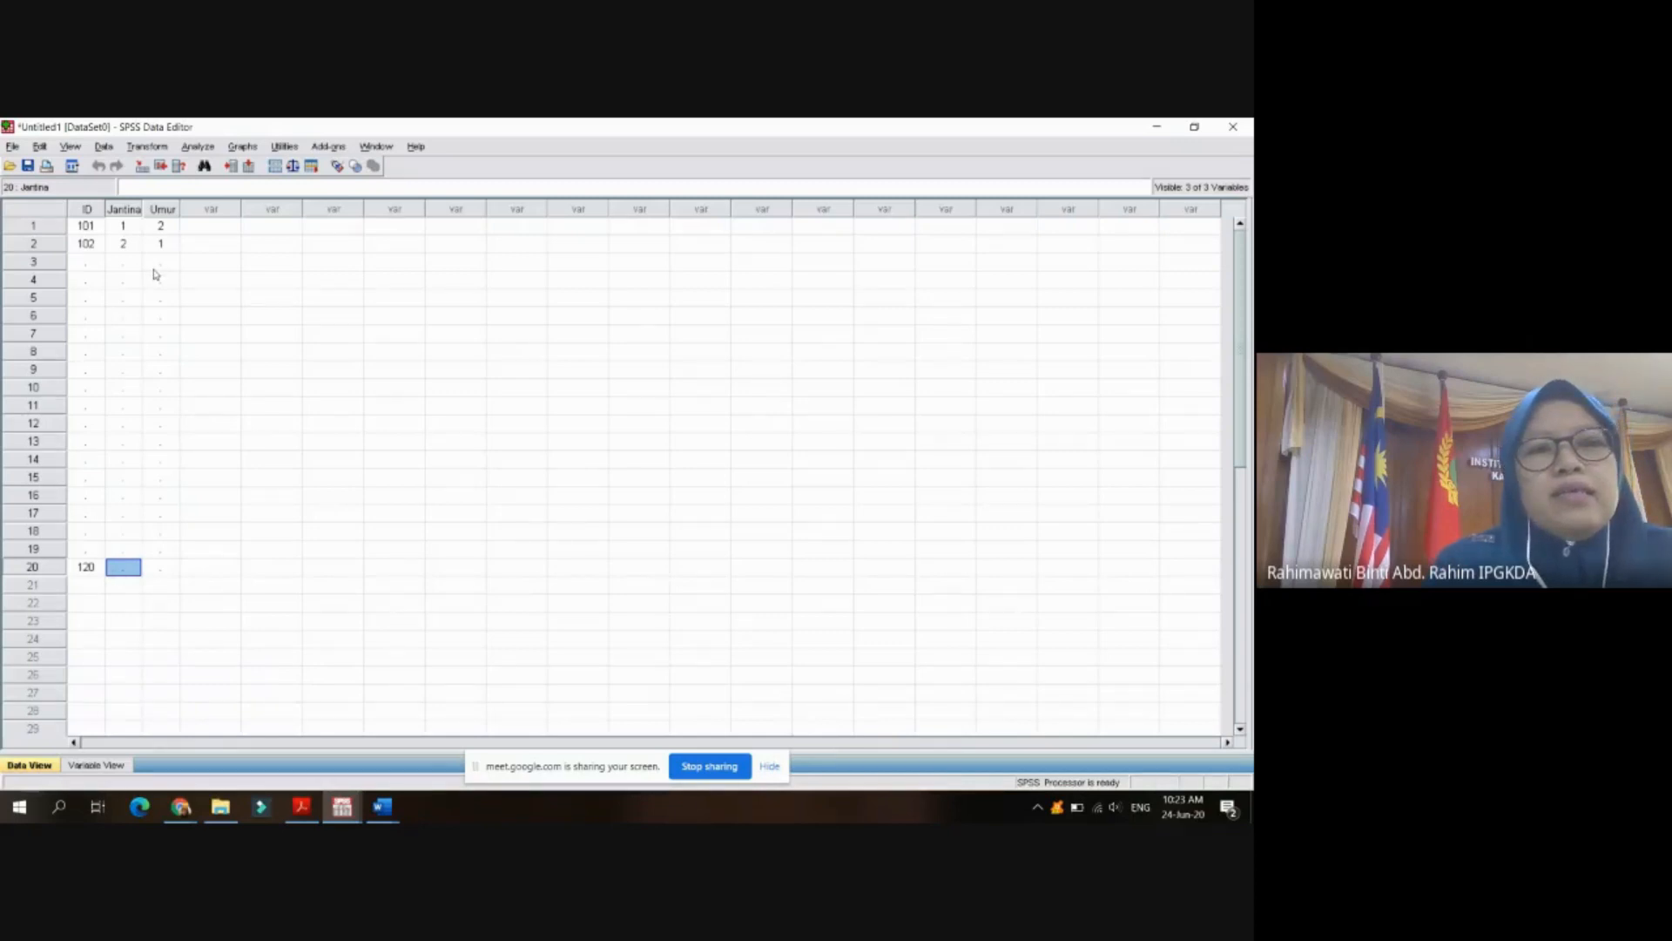
- Switch to the open Data demografi 3.sav dataset
{"action": "left_click", "coordinate": [350, 810]}
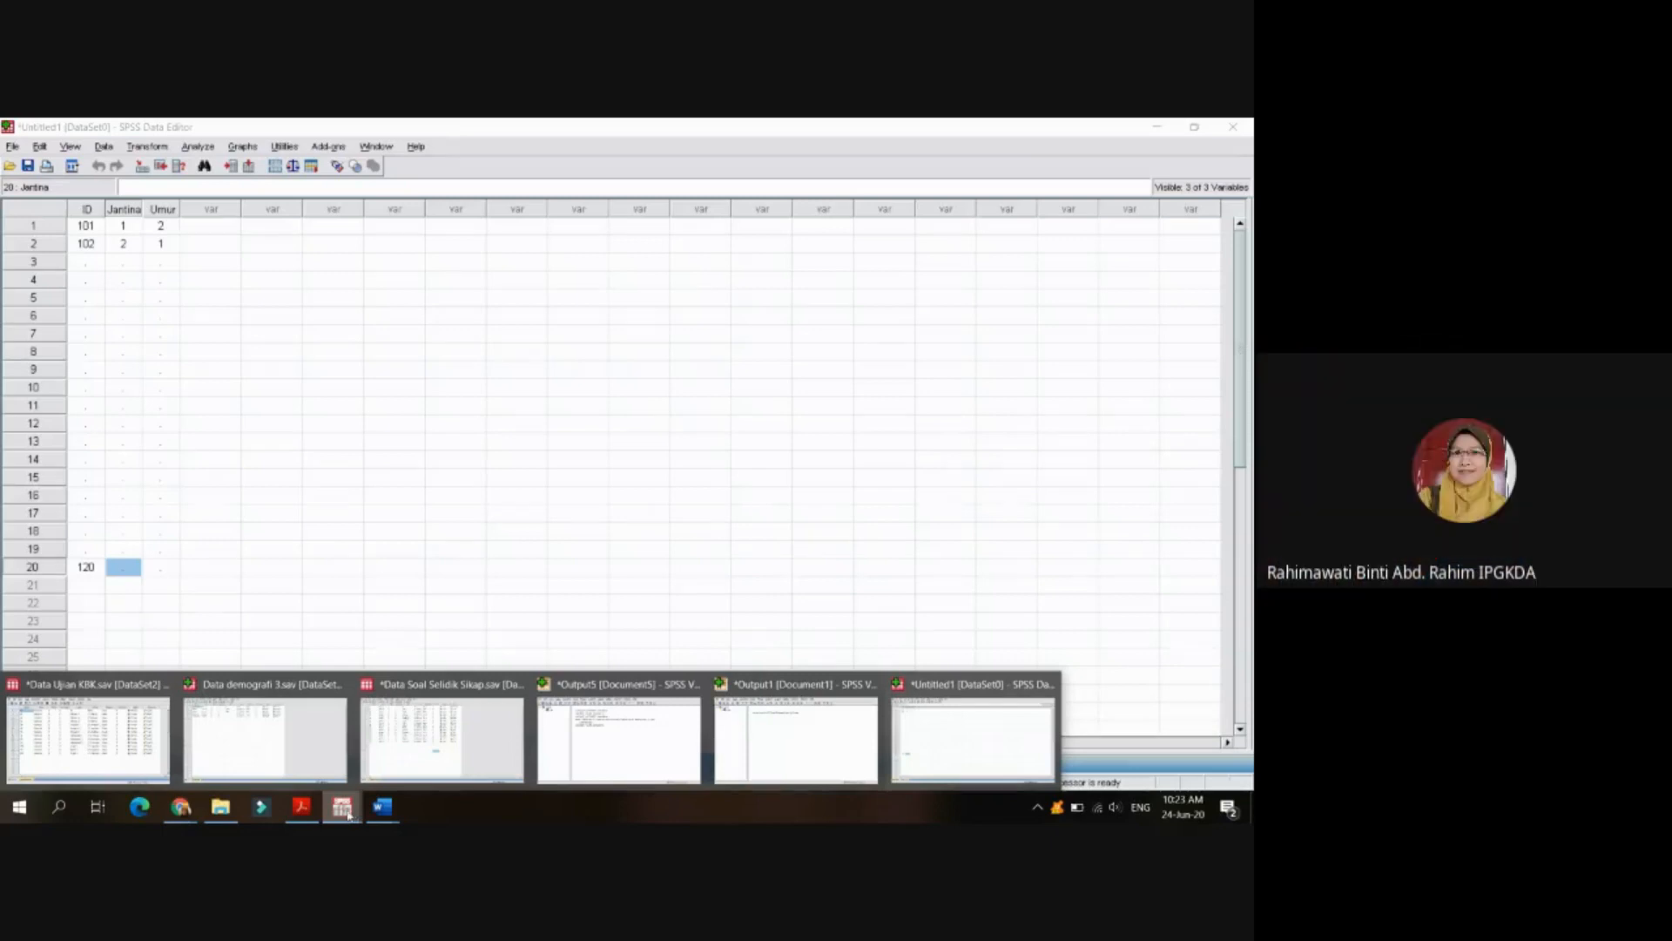
{"action": "left_click", "coordinate": [220, 807]}
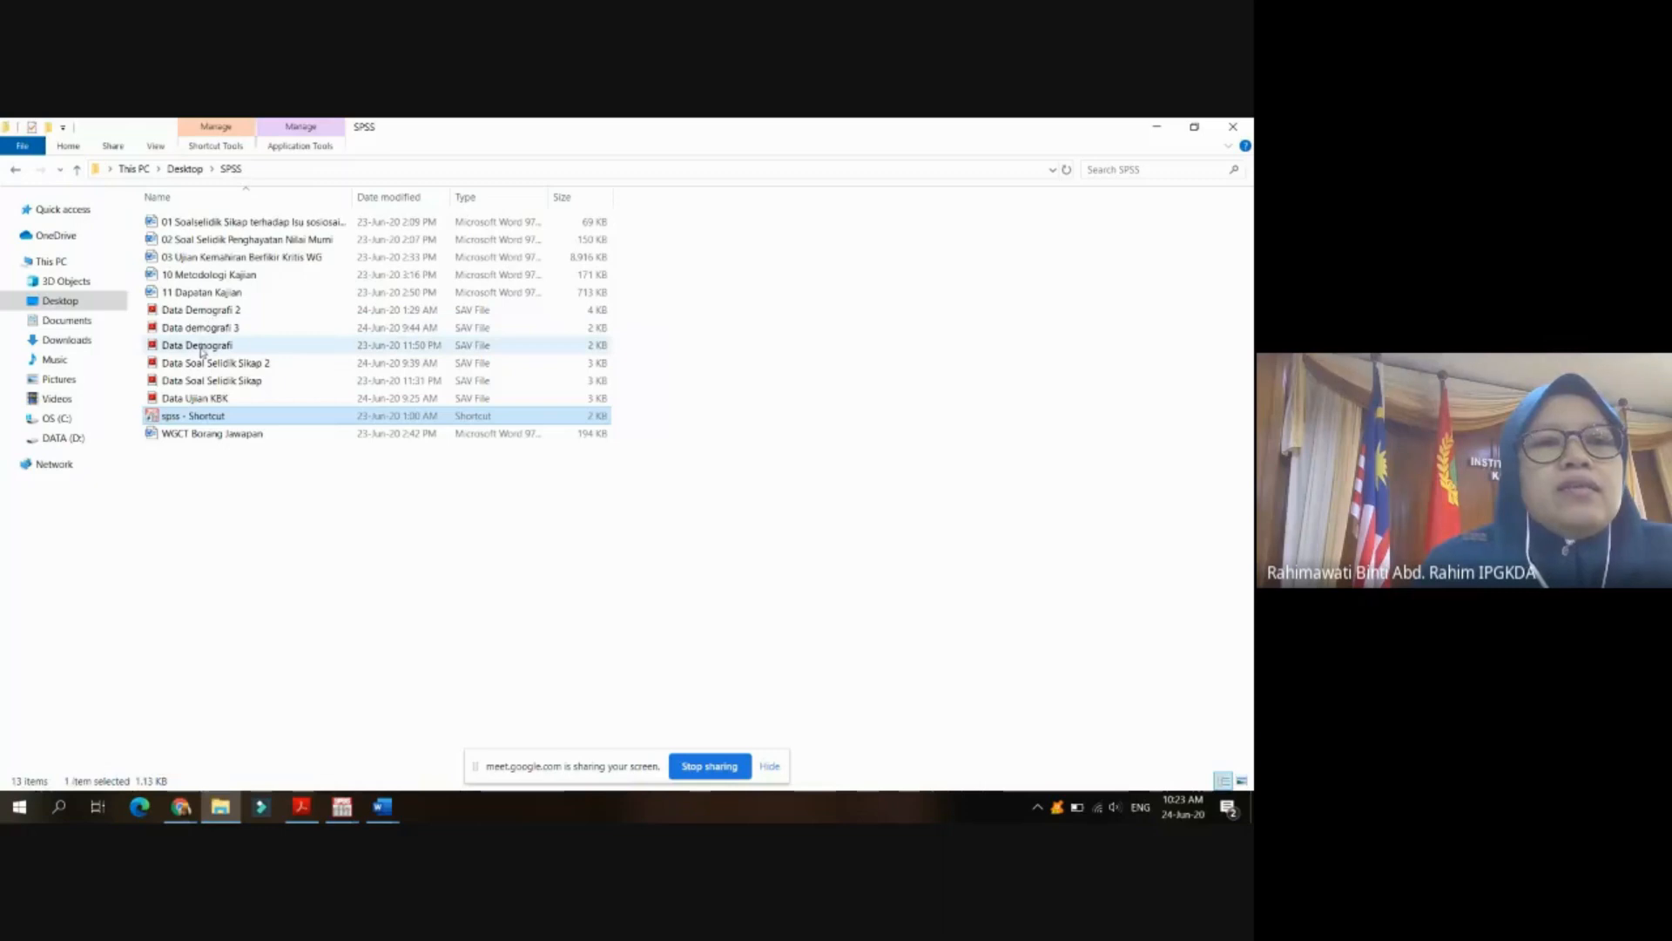
{"action": "left_click", "coordinate": [342, 810]}
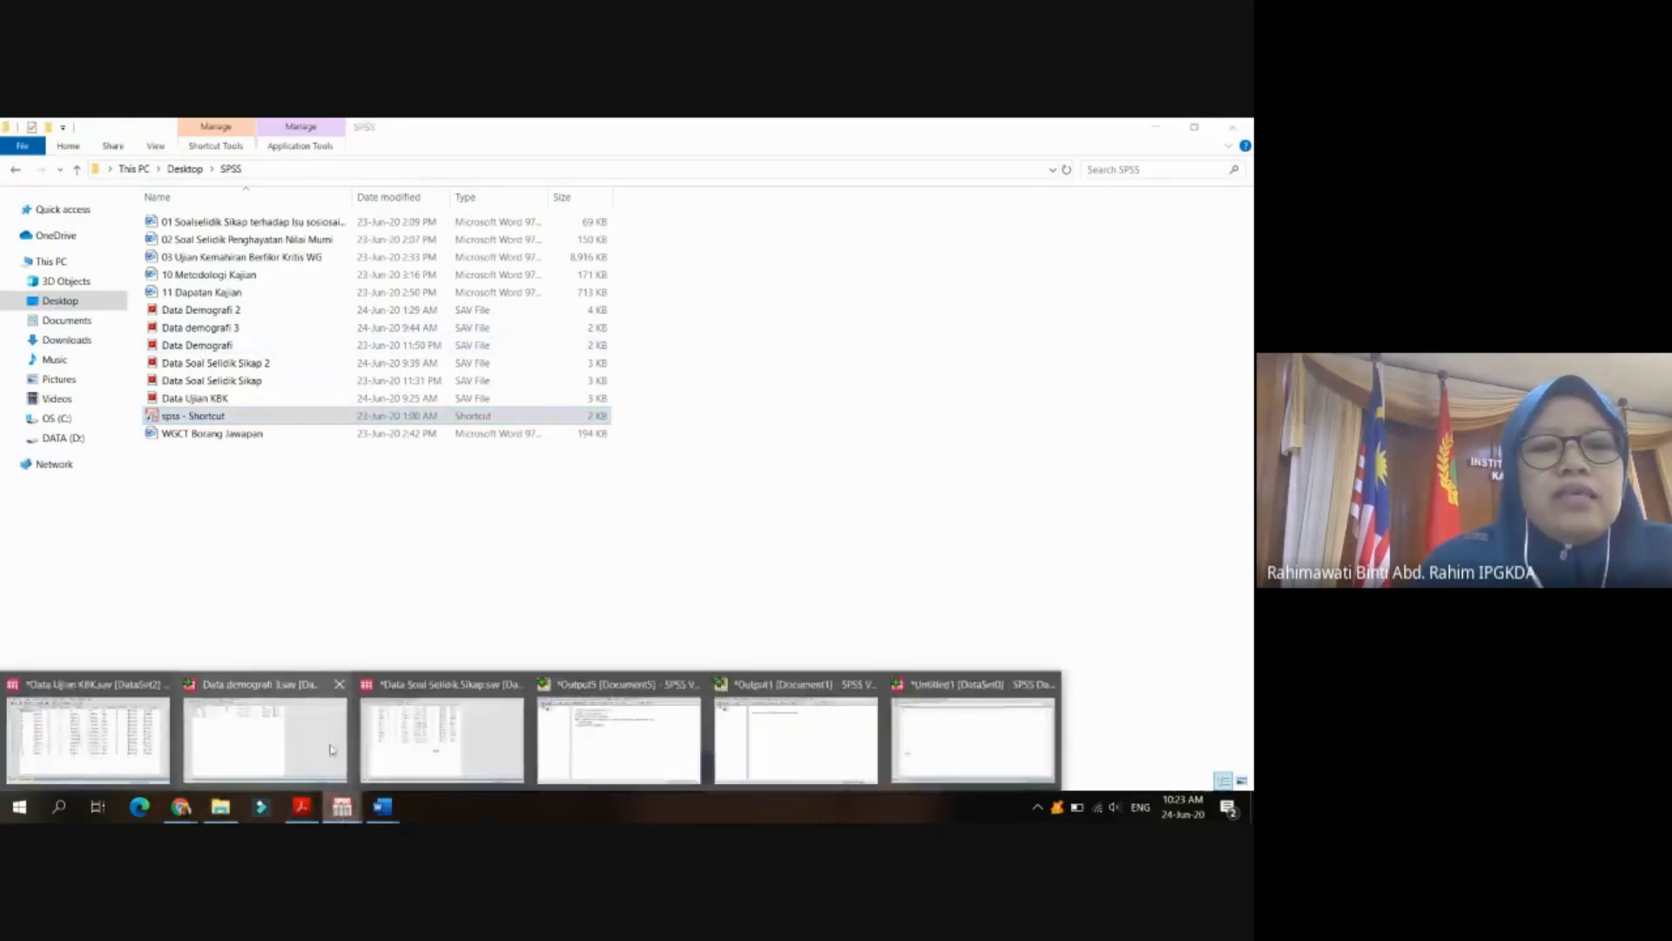
{"action": "left_click", "coordinate": [263, 745]}
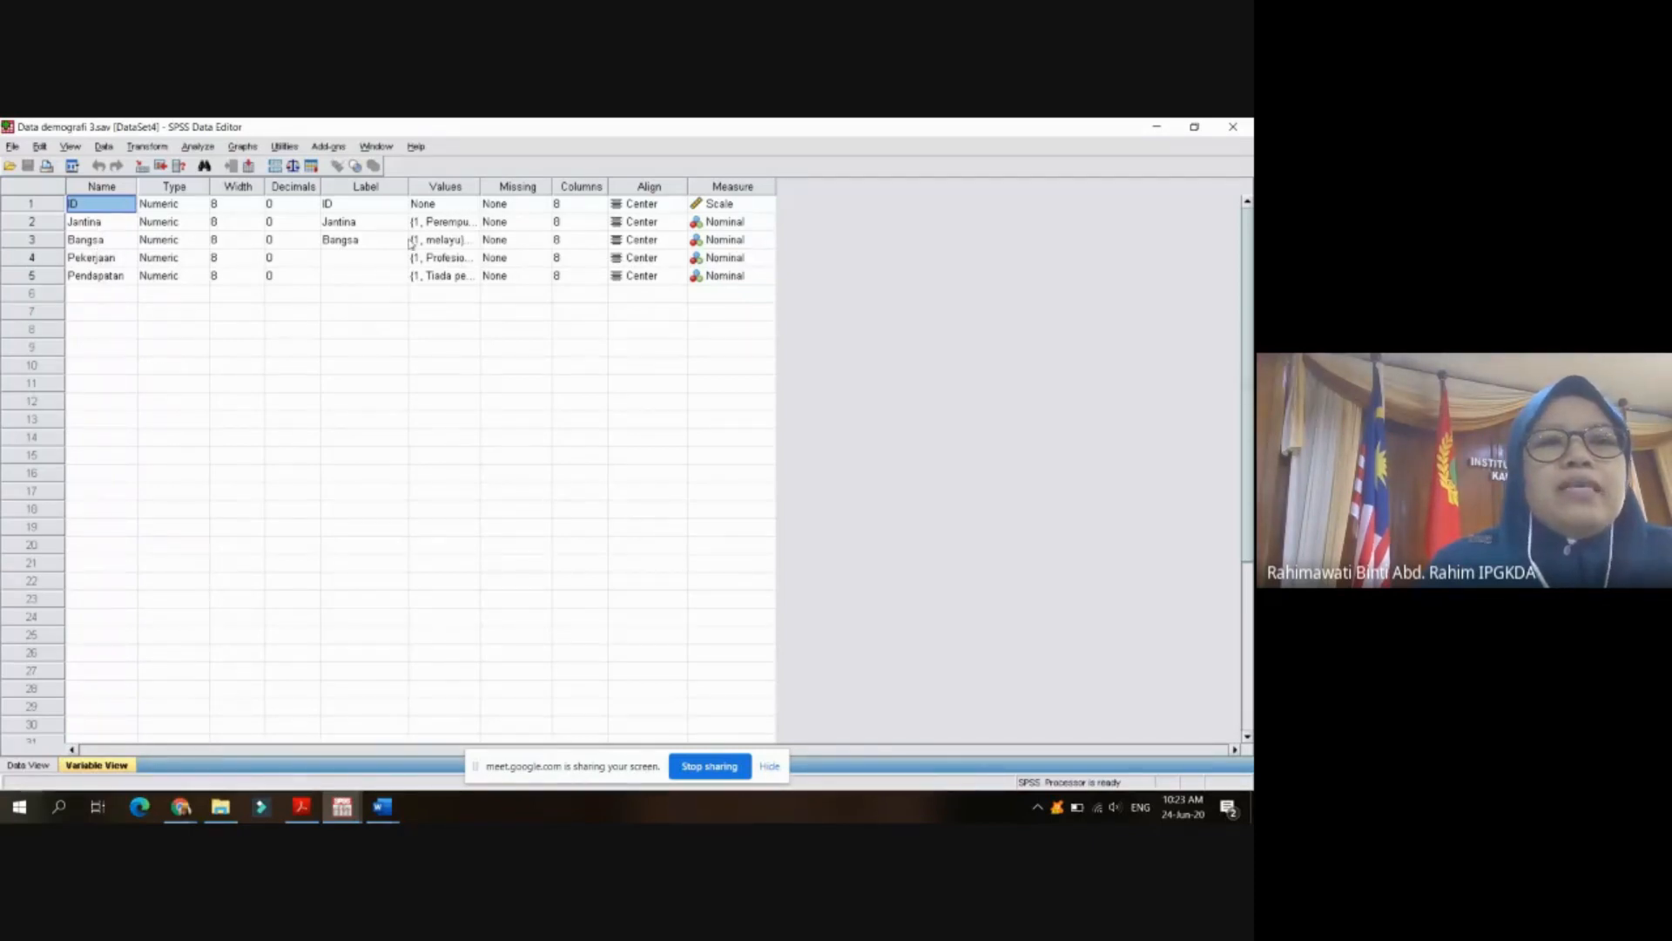
- Label the Pekerjaan variable "Pekerjaan" and the Pendapatan variable "Pendapatan"
{"action": "left_click", "coordinate": [384, 263]}
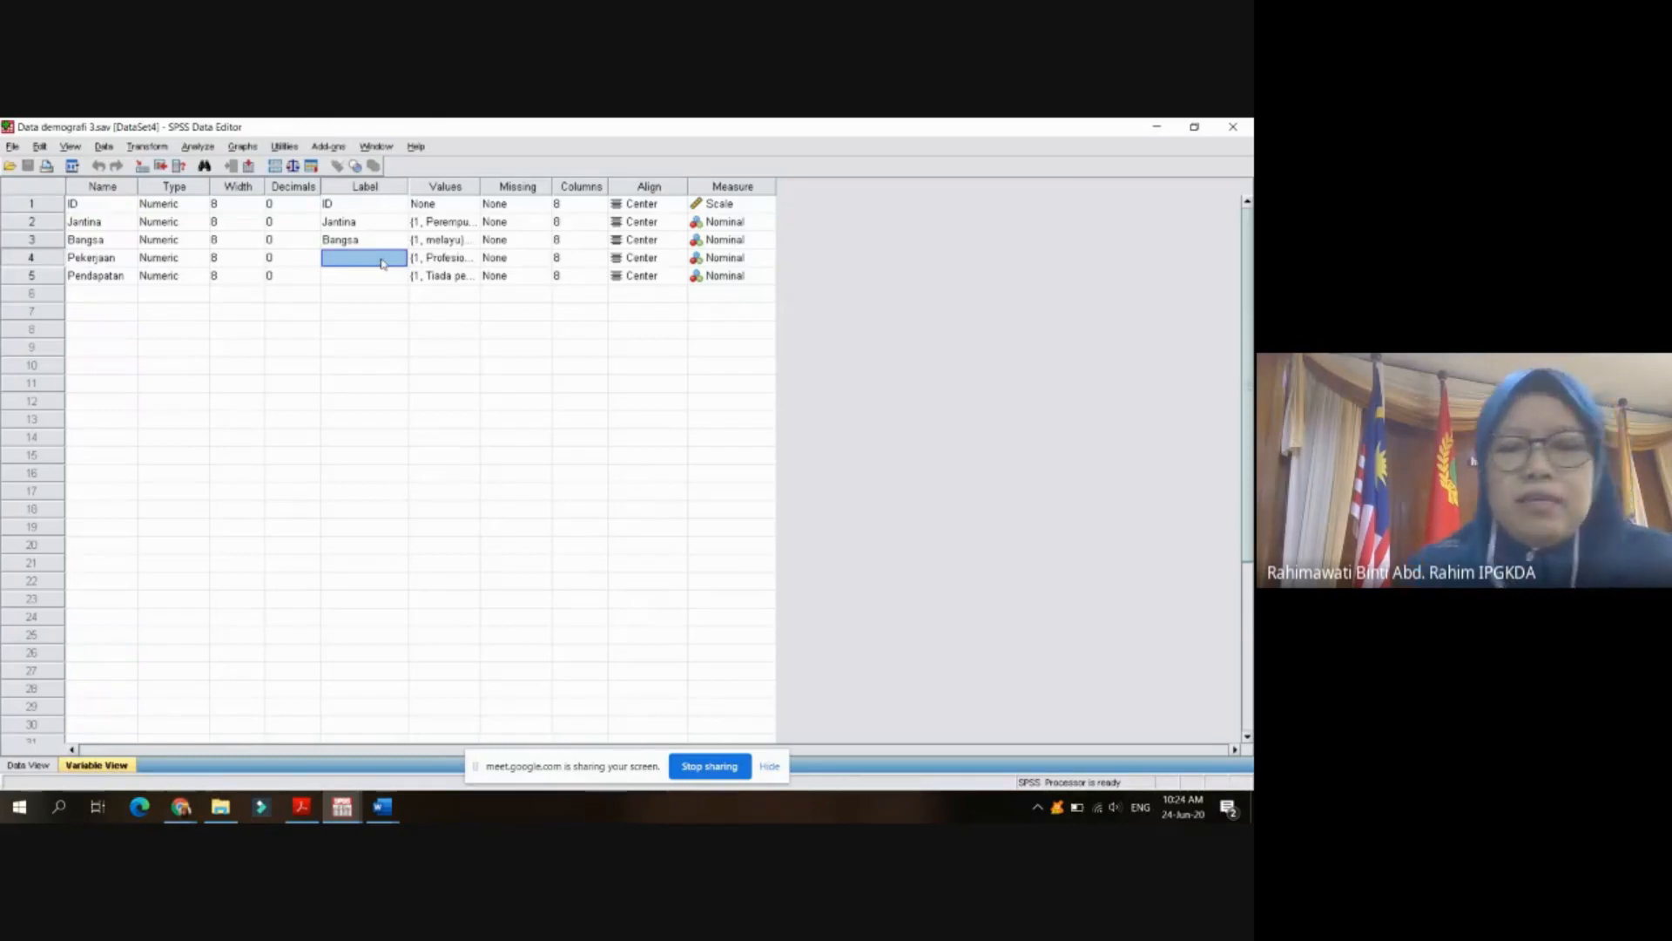
{"action": "type", "text": "Pekerjaan"}
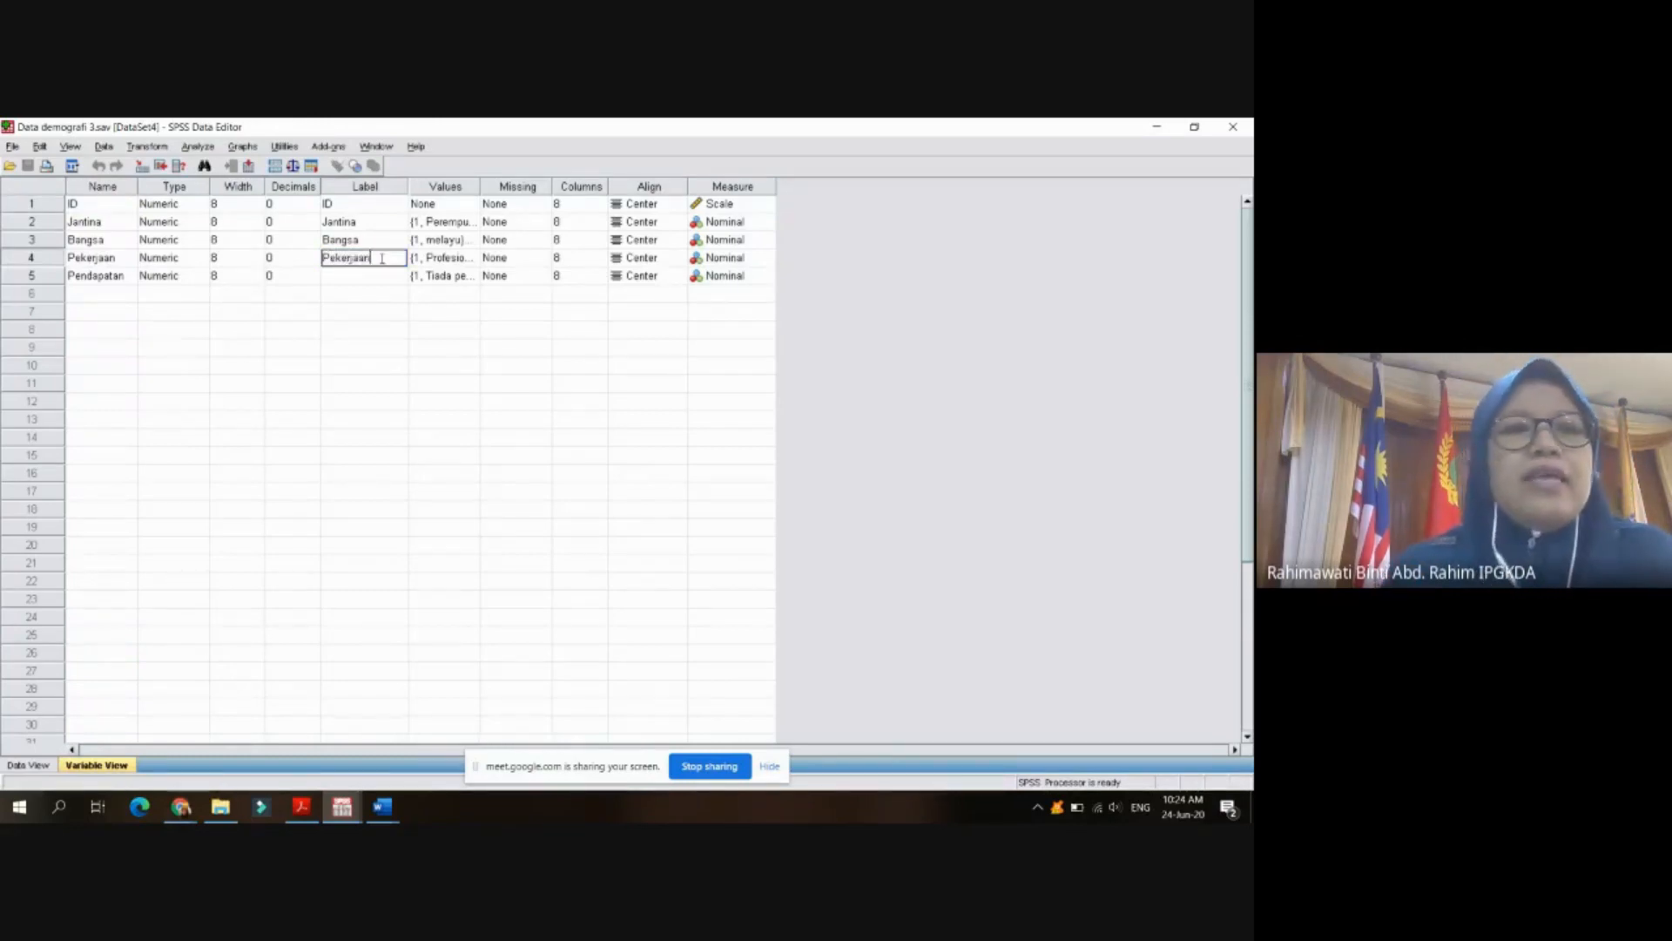
{"action": "left_click", "coordinate": [361, 280]}
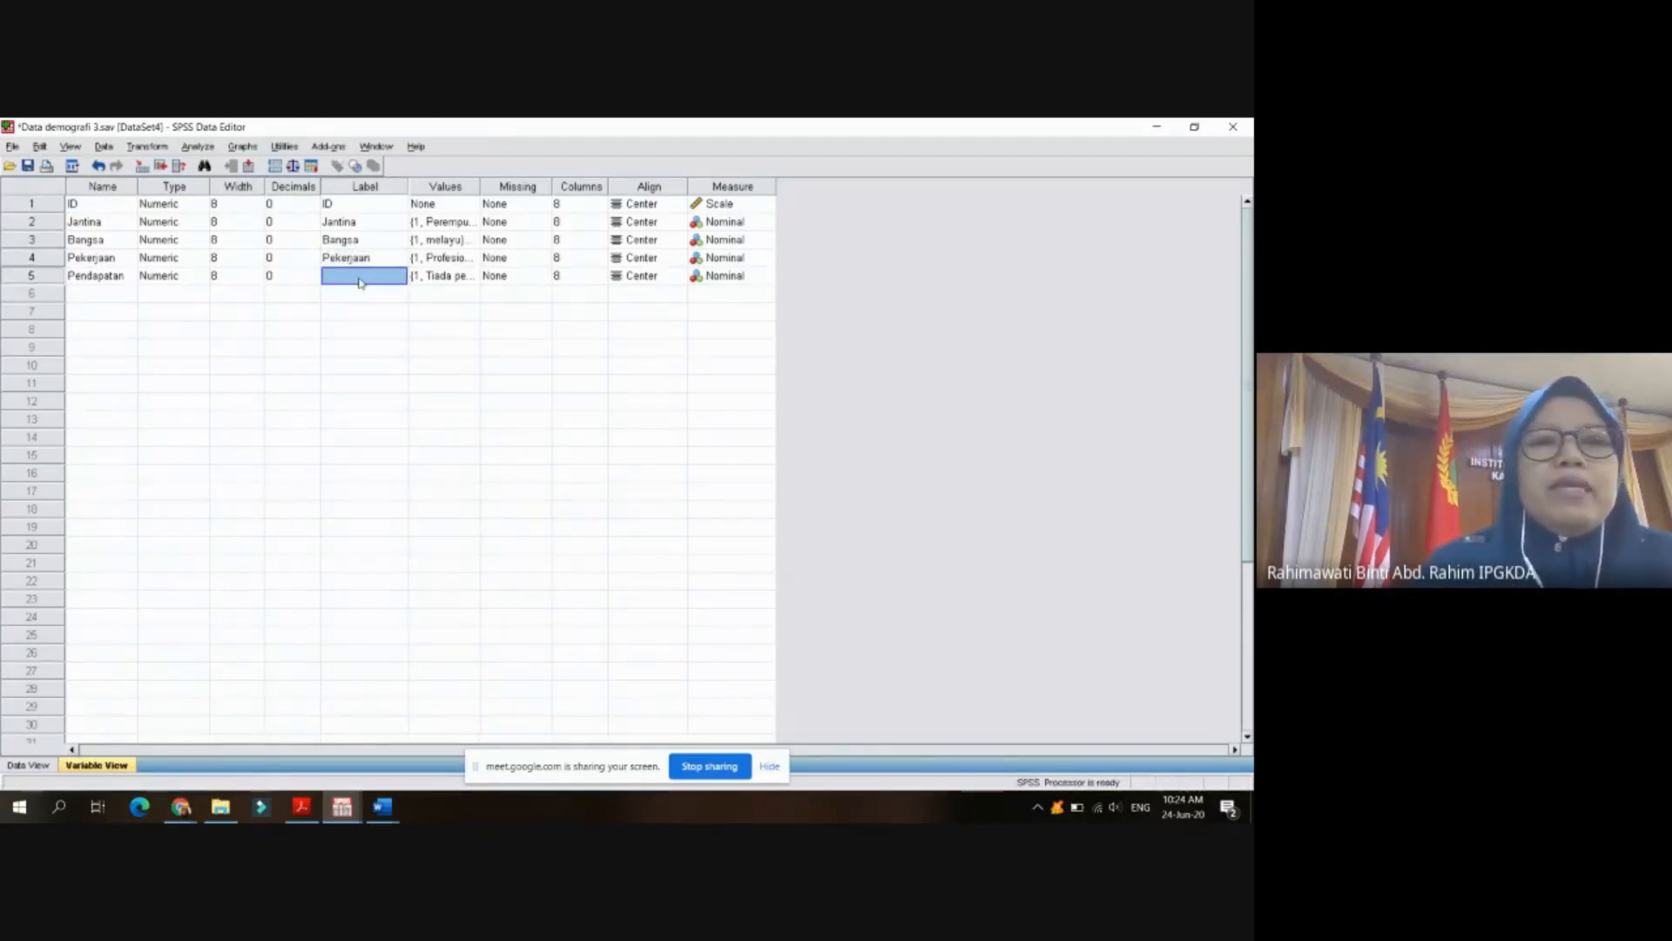
{"action": "type", "text": "Pendapatan"}
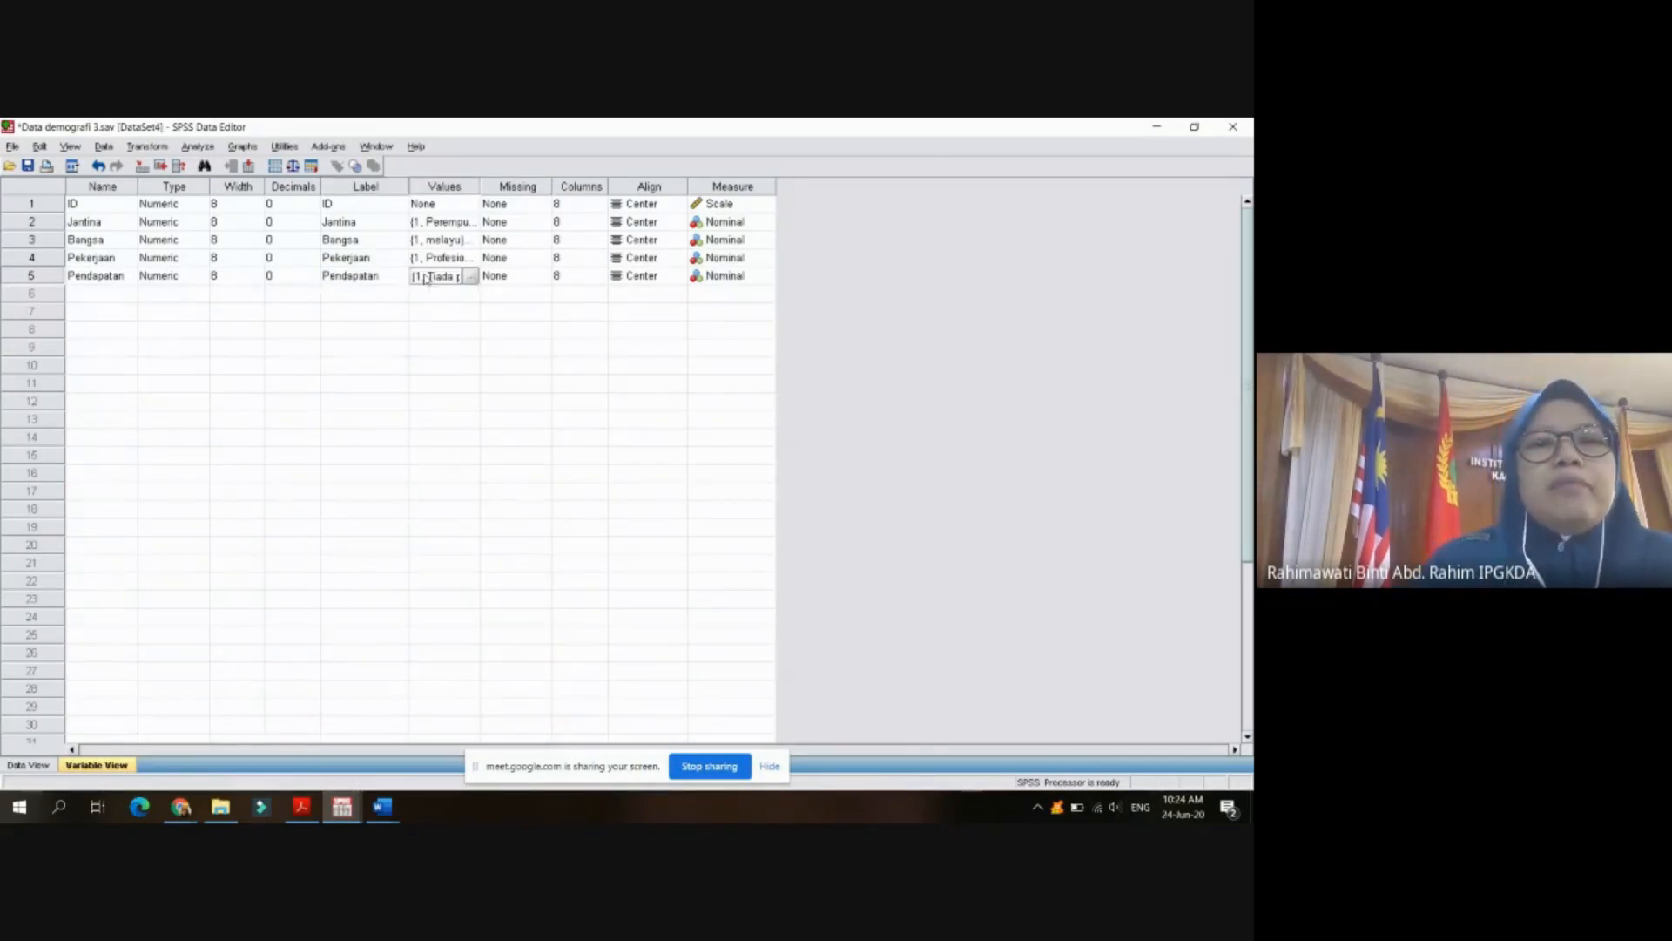
- Review the value labels defined for Pendapatan, then show the dataset's case data
{"action": "left_click", "coordinate": [425, 277]}
{"action": "left_click", "coordinate": [475, 276]}
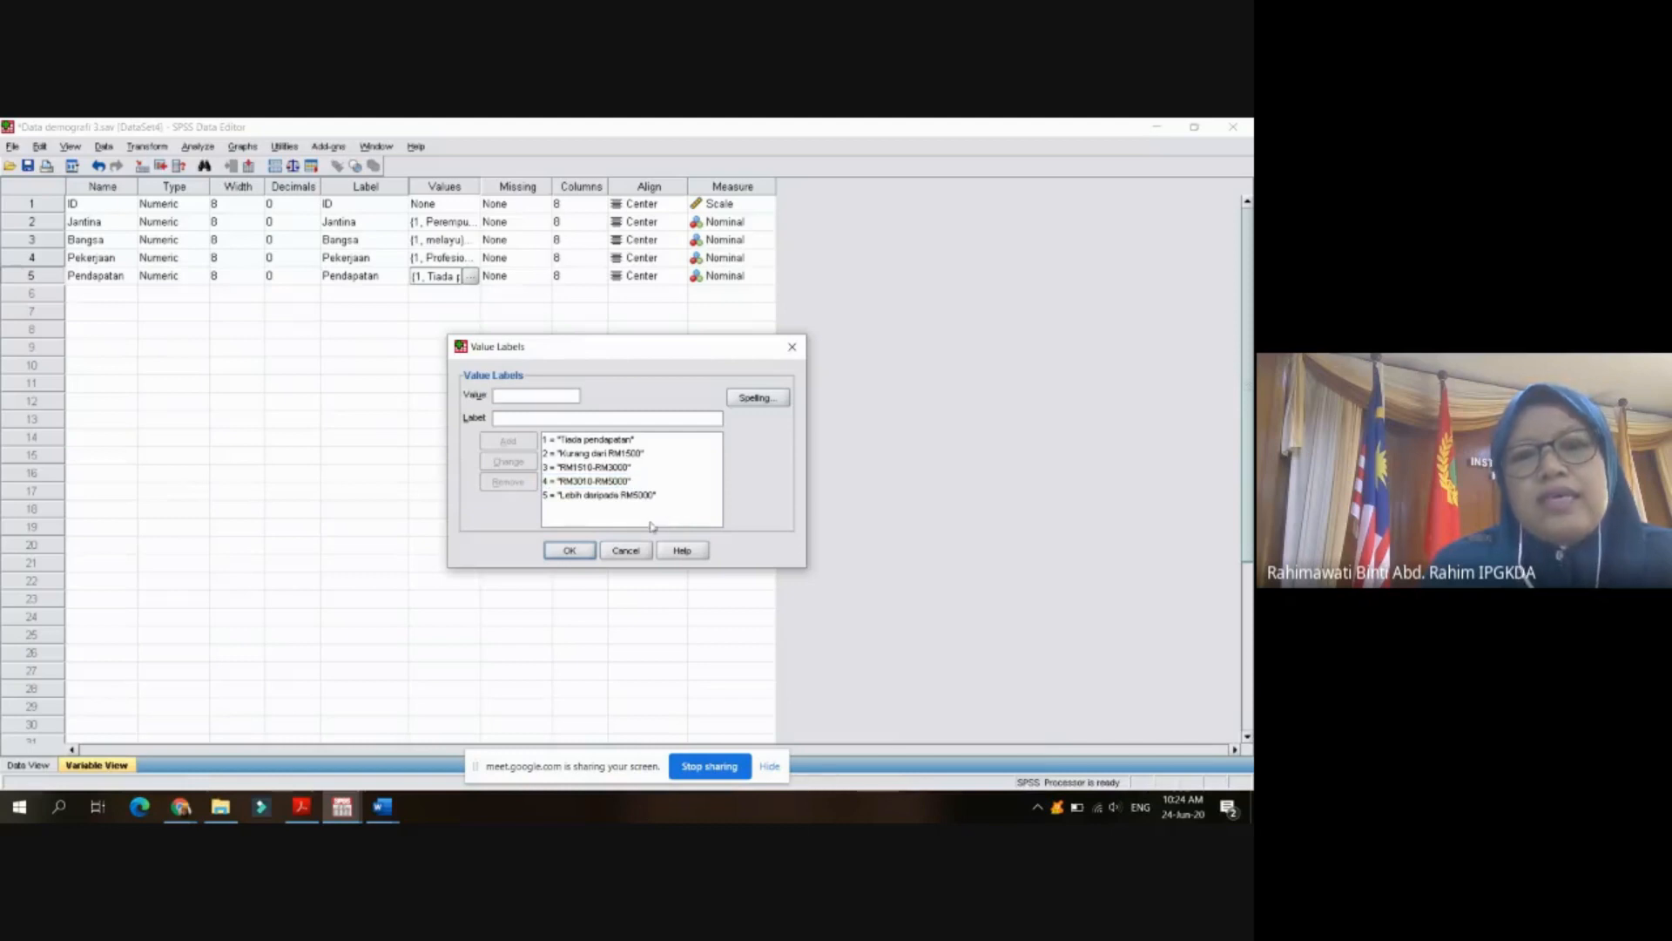
{"action": "left_click", "coordinate": [569, 551]}
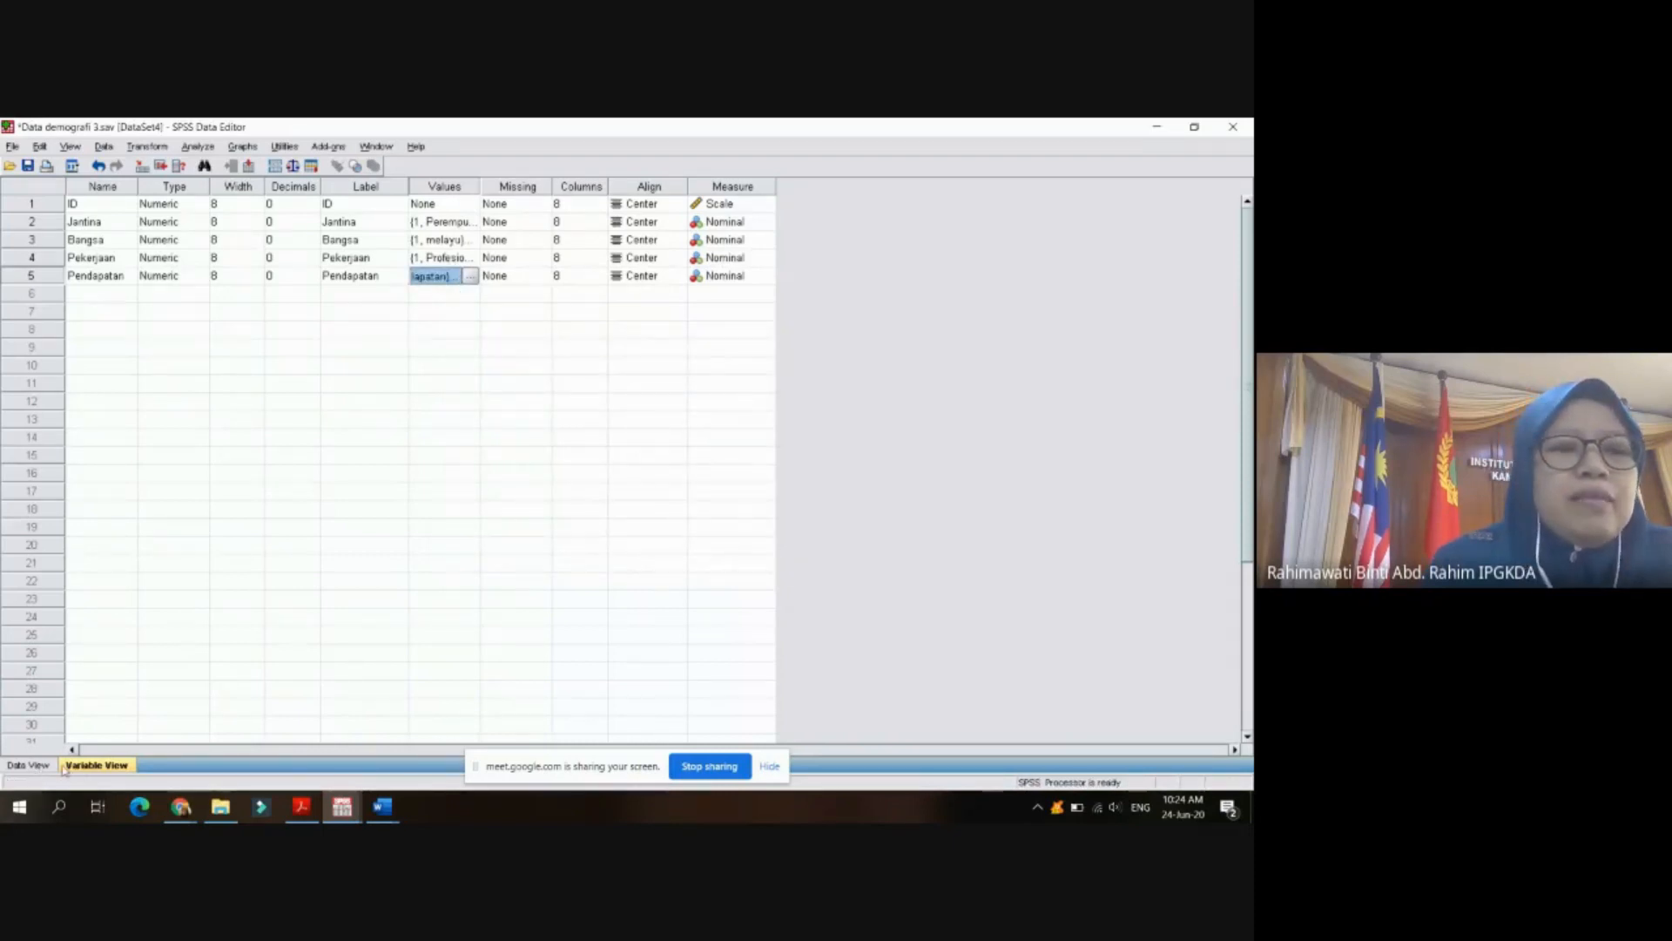
{"action": "left_click", "coordinate": [39, 766]}
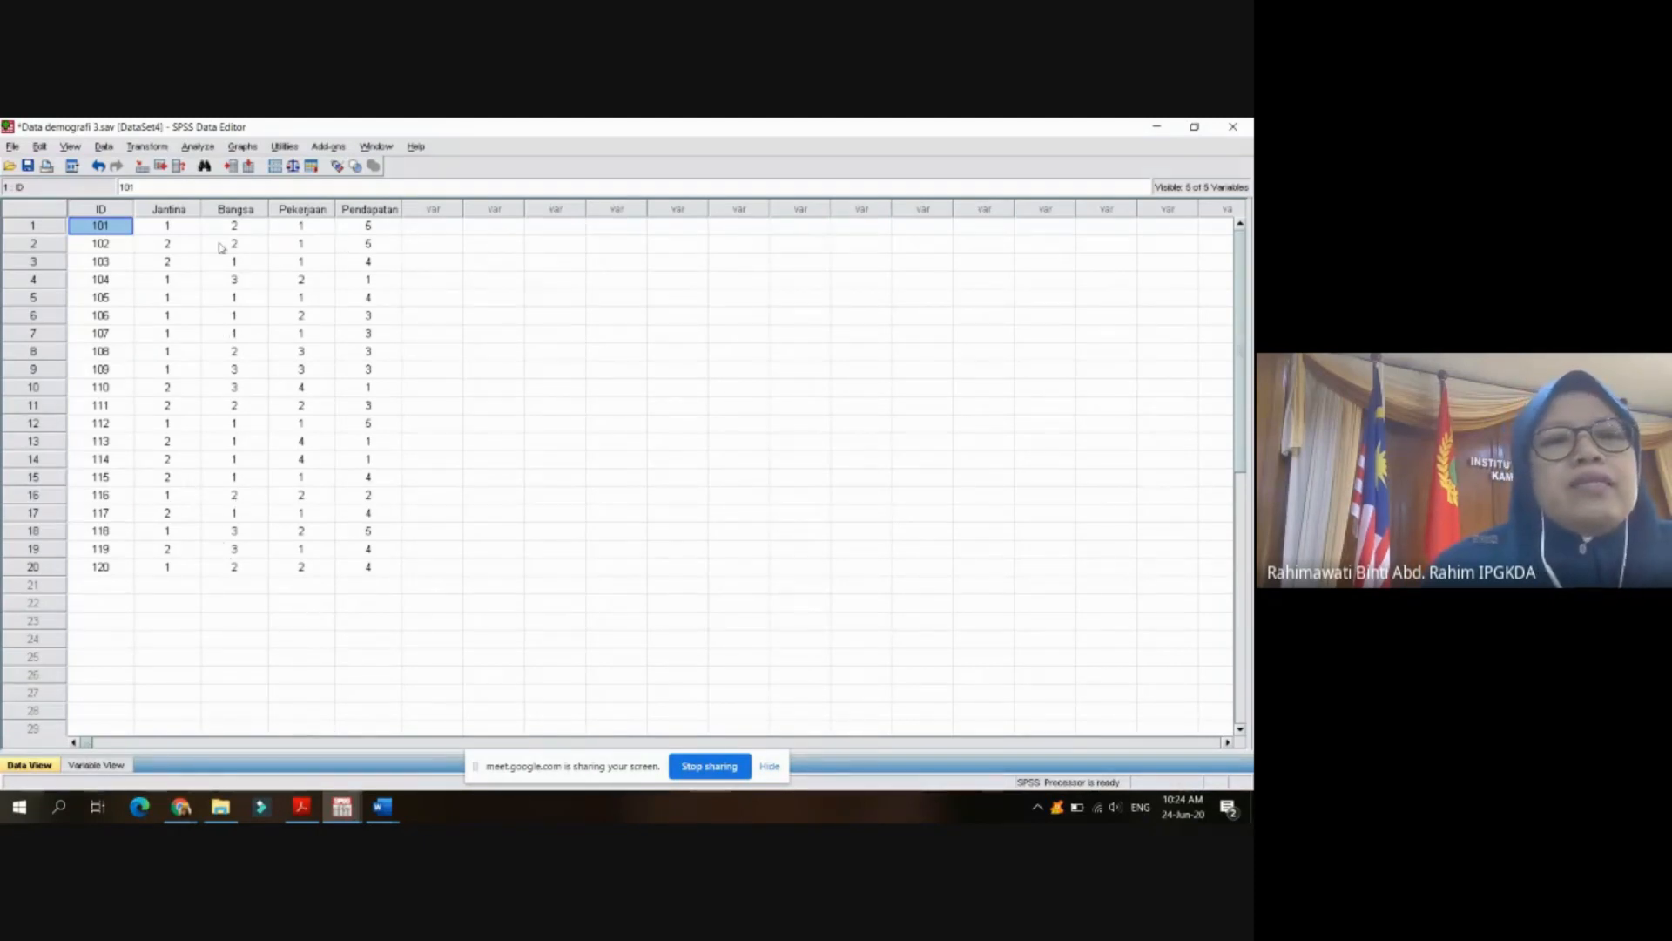
- Start a Frequencies analysis and add Jantina, Bangsa, Pekerjaan and Pendapatan as its variables
{"action": "left_click", "coordinate": [199, 146]}
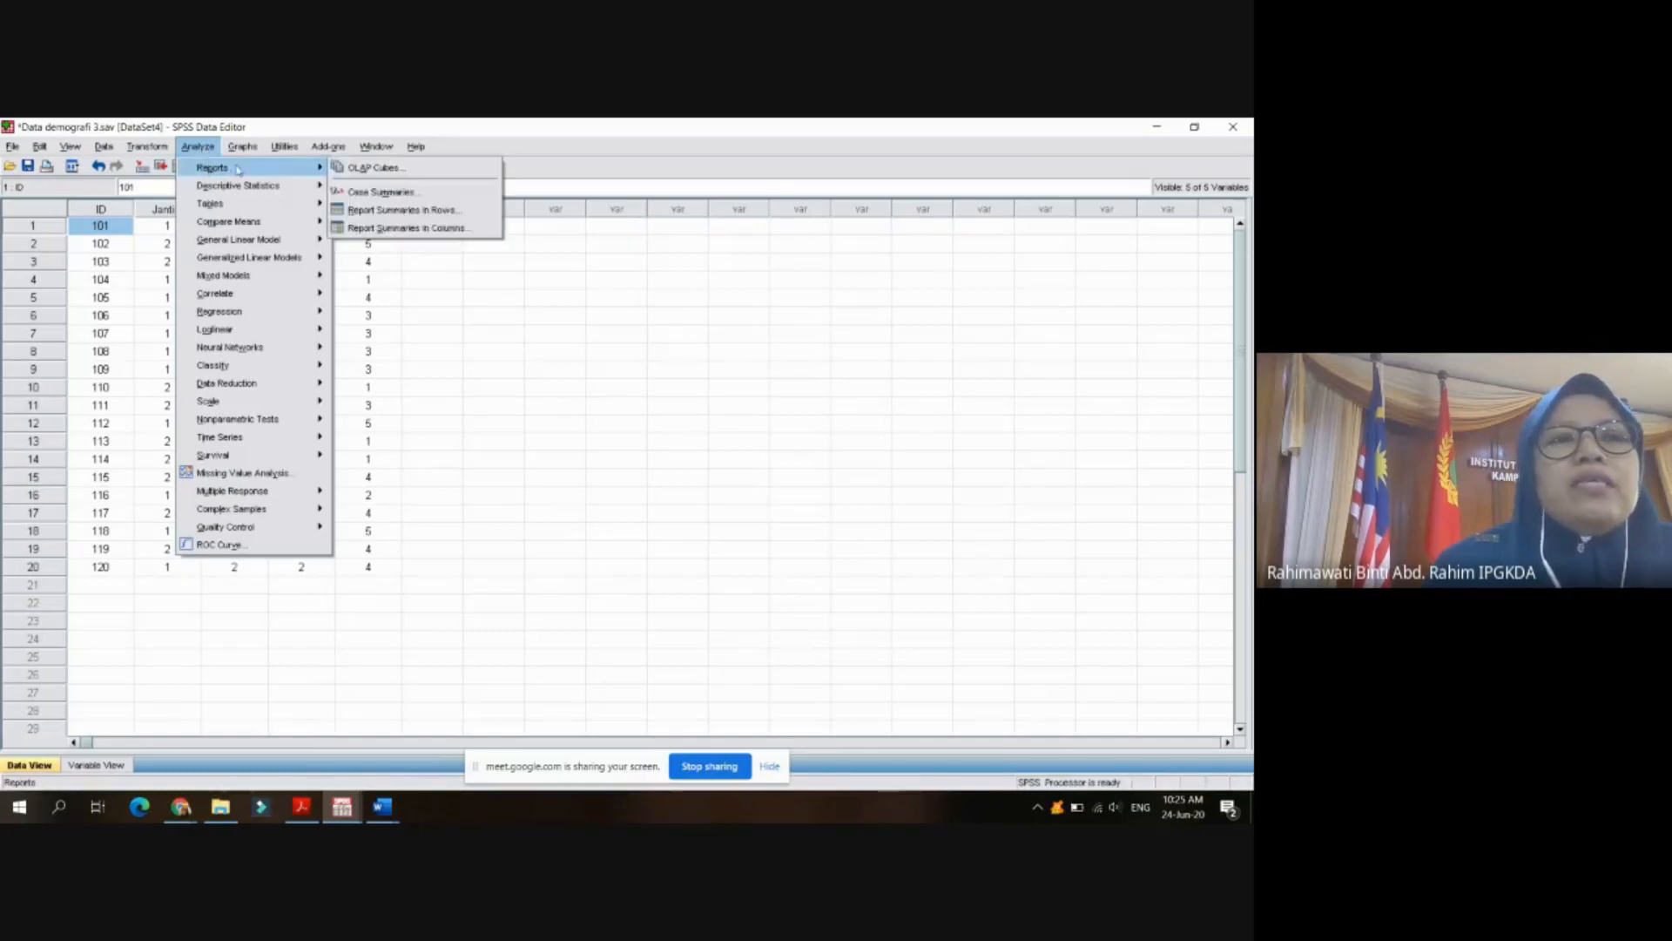
{"action": "mouse_move", "coordinate": [236, 189]}
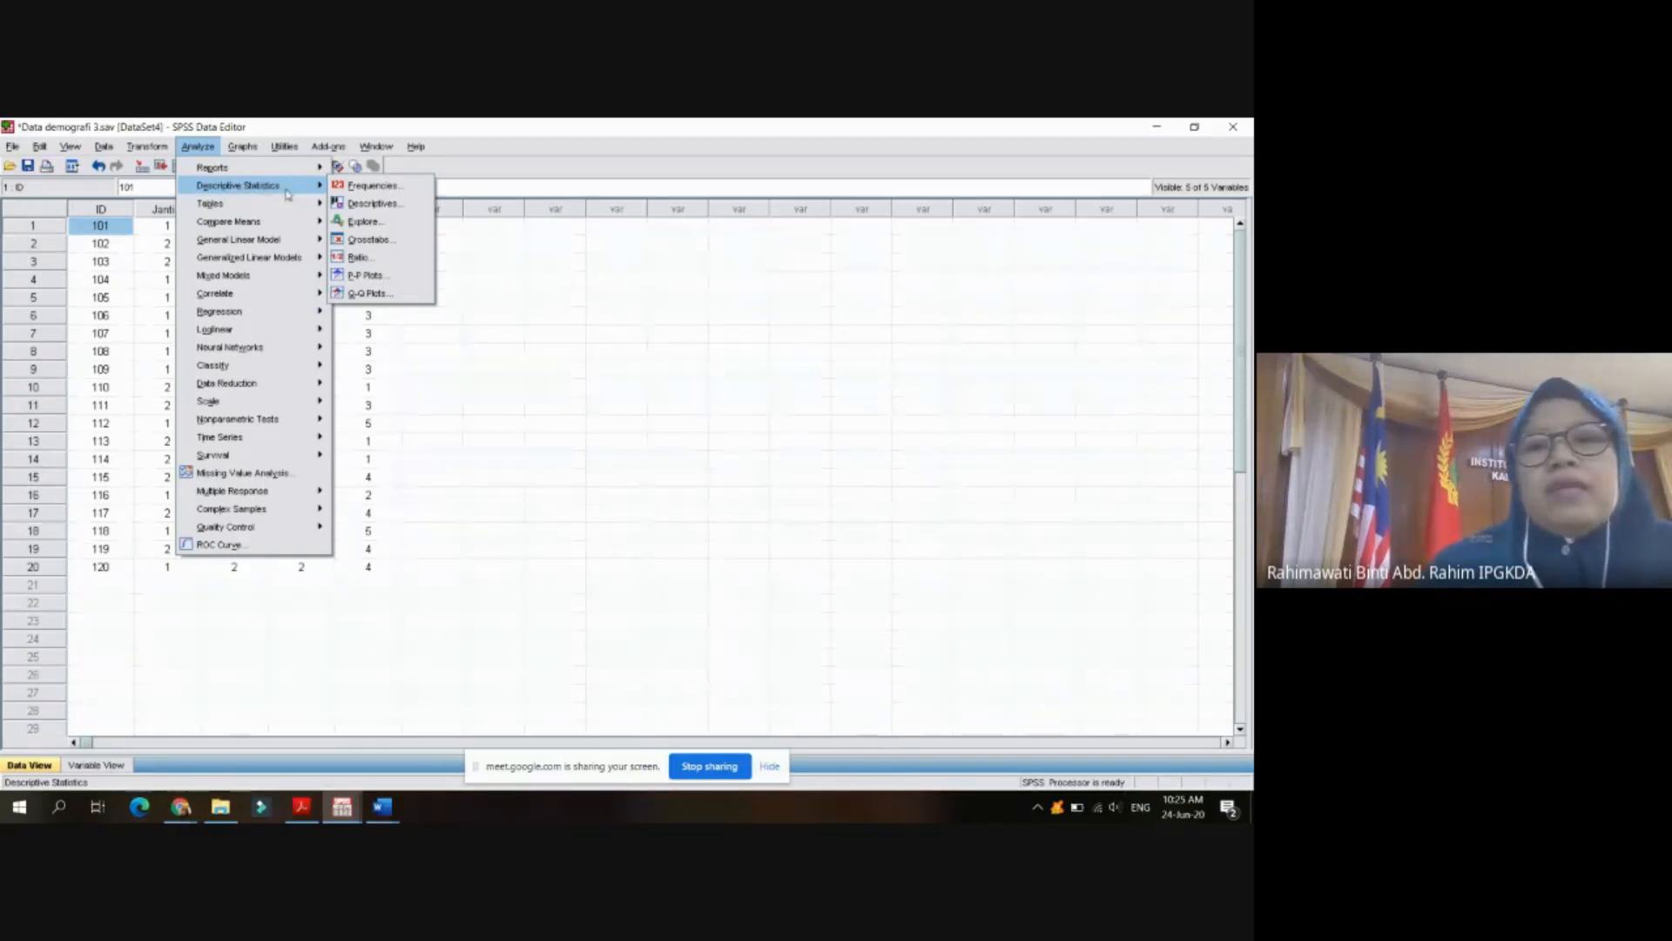
{"action": "left_click", "coordinate": [372, 185]}
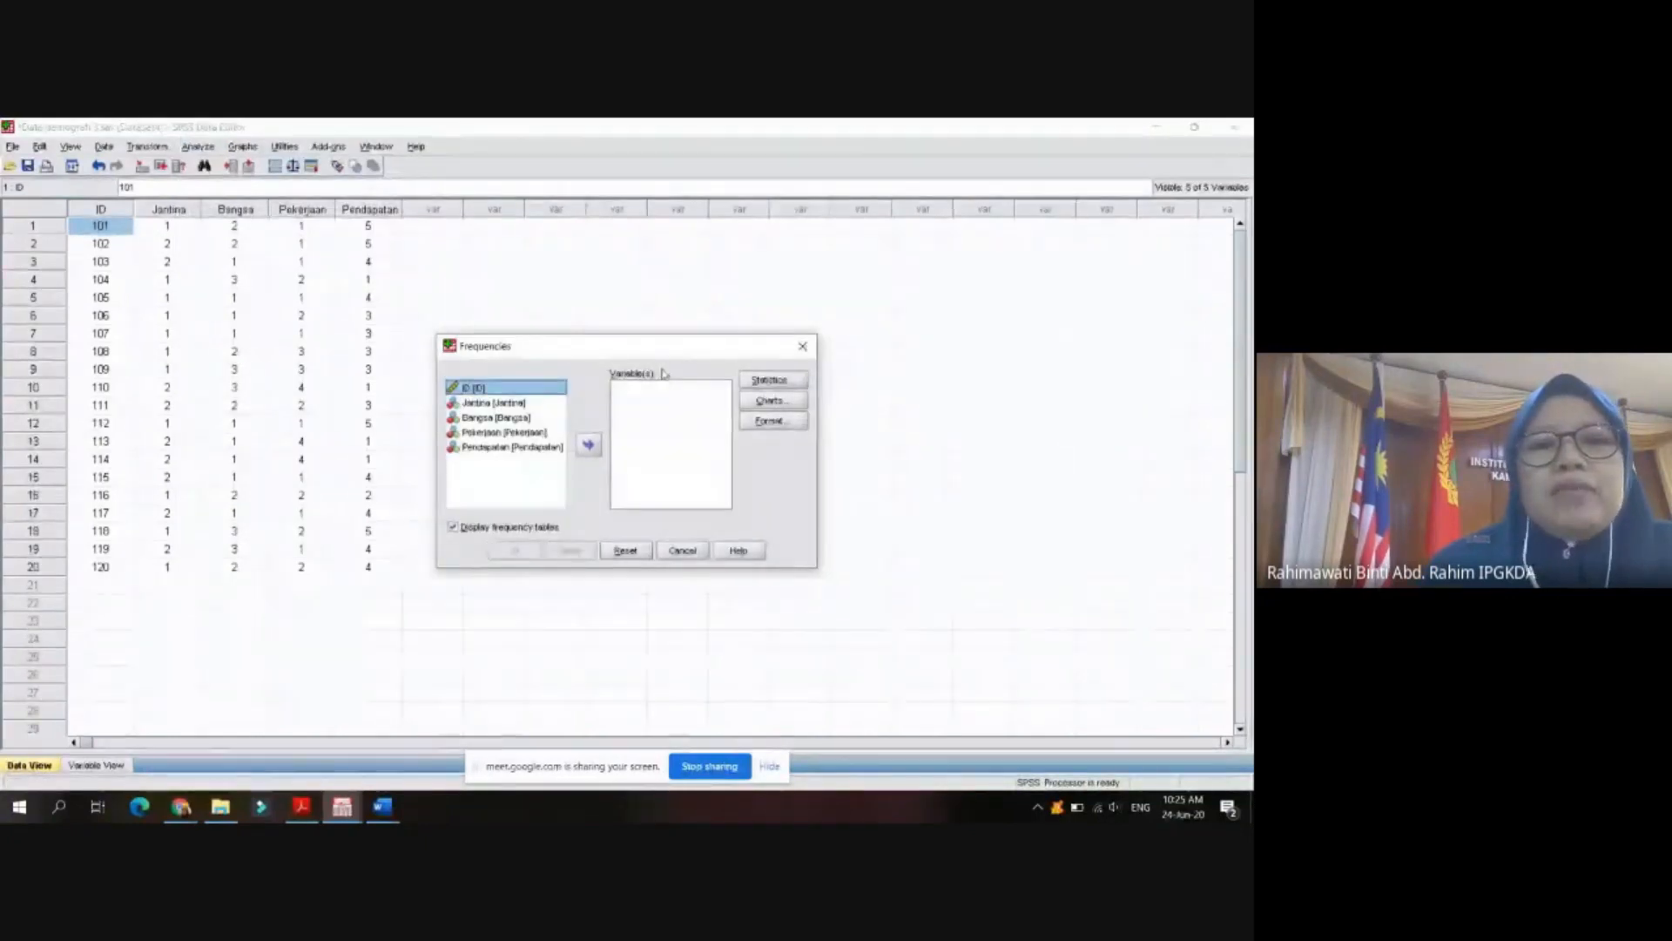
{"action": "left_click", "coordinate": [480, 404]}
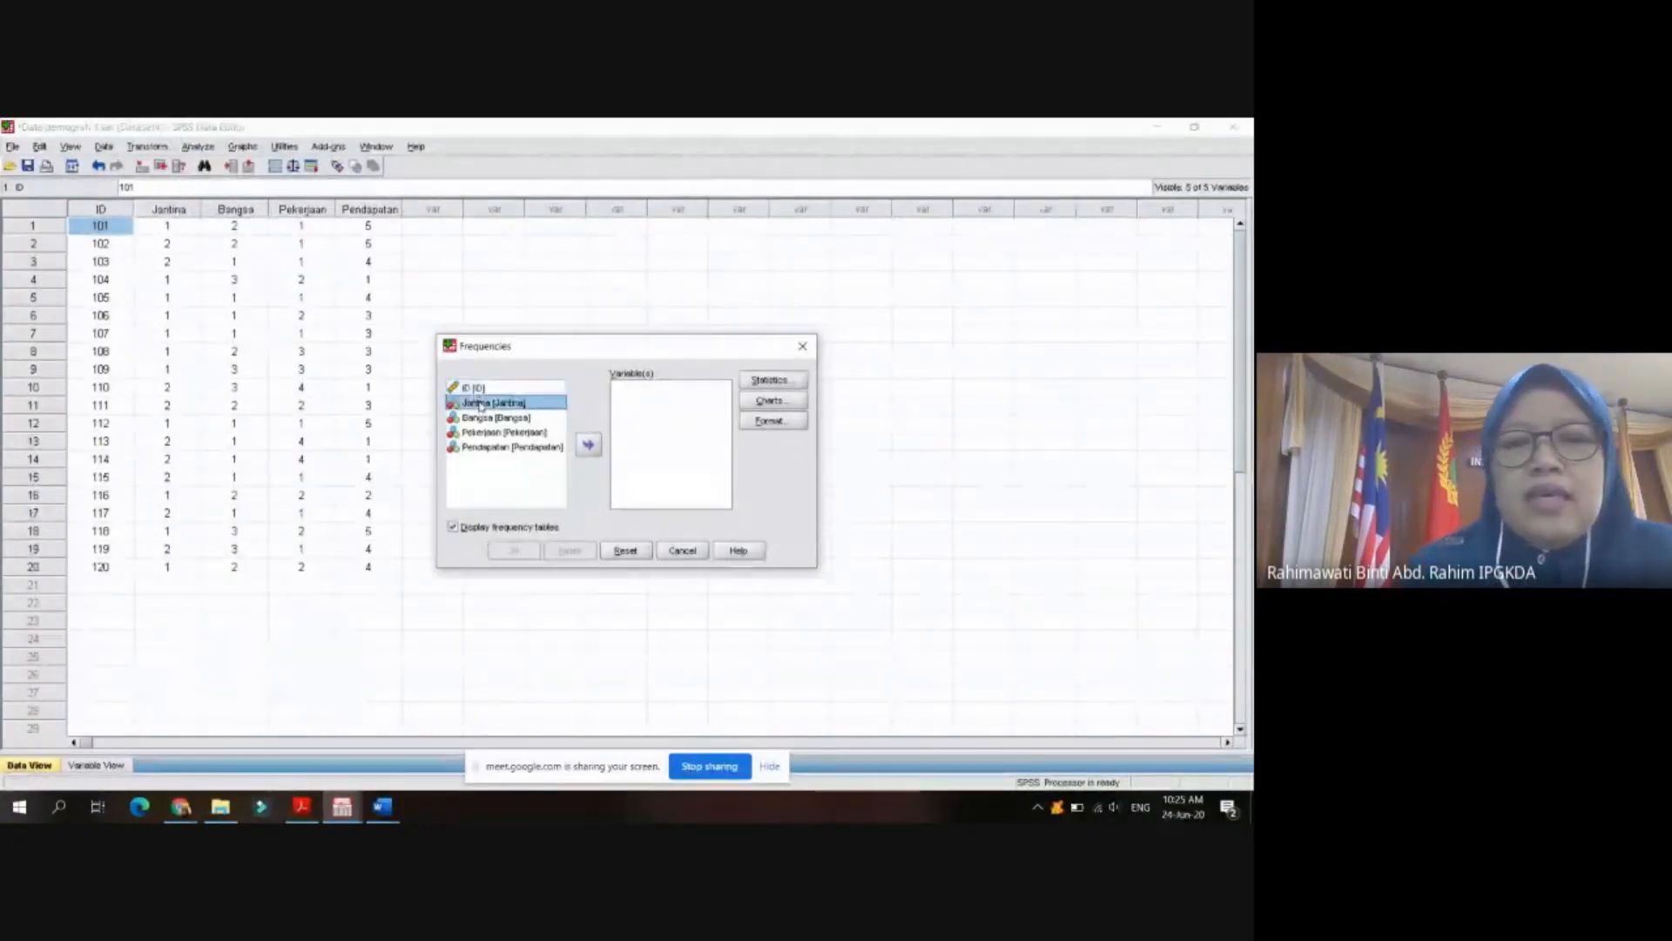
{"action": "left_click", "coordinate": [588, 445]}
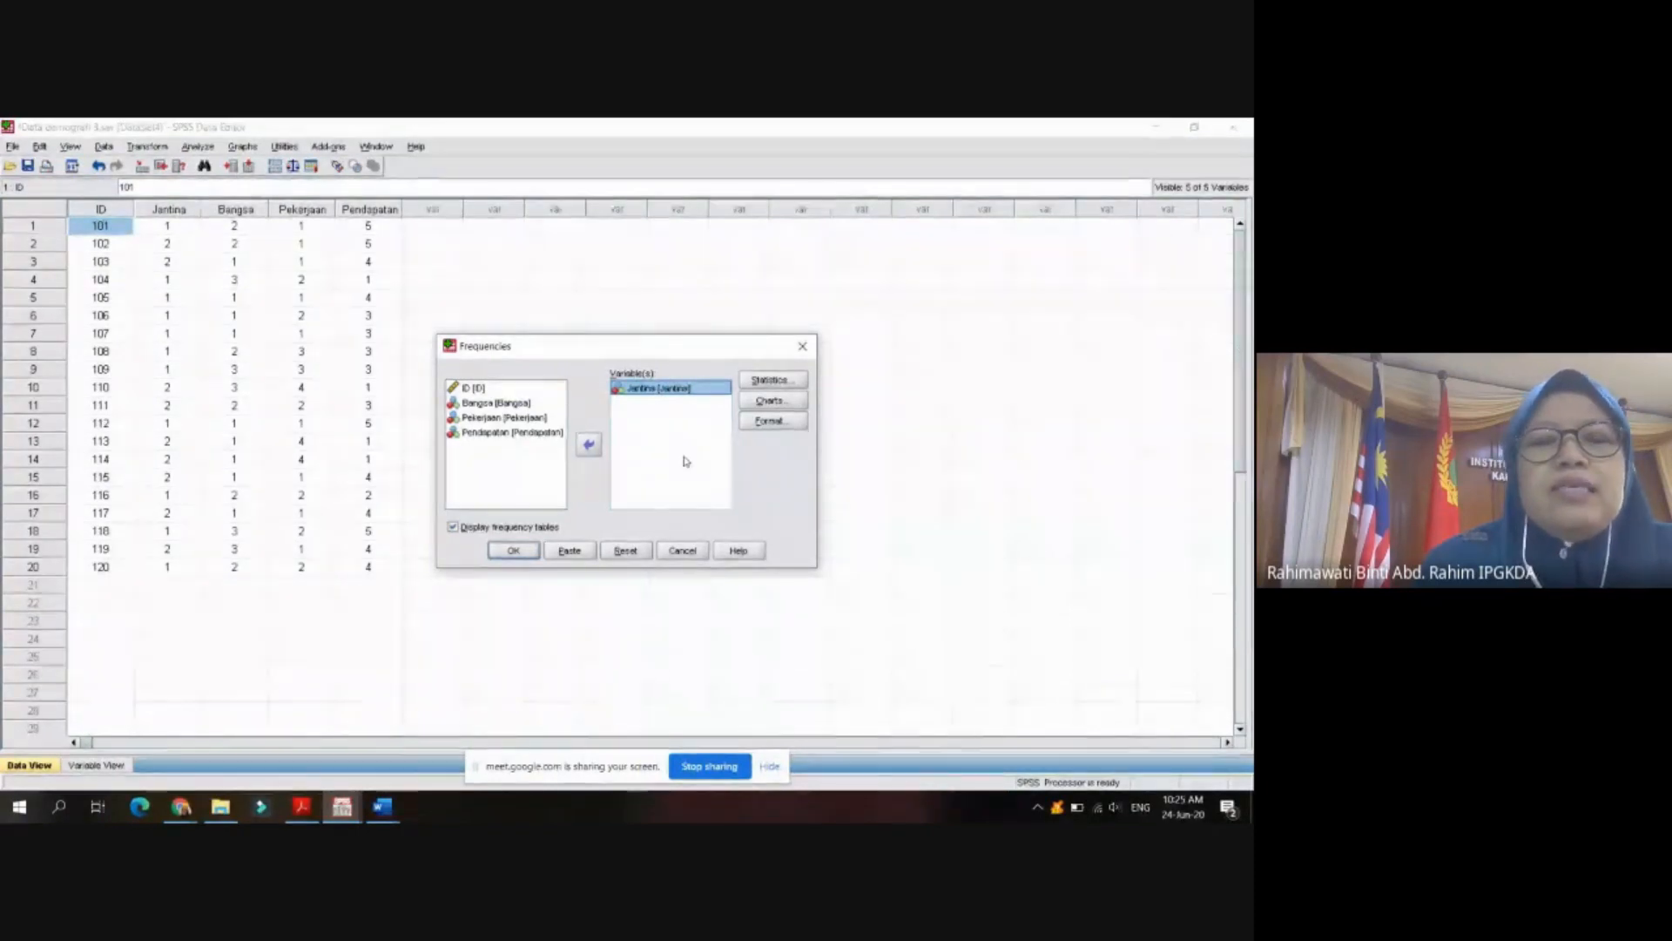
{"action": "left_click", "coordinate": [477, 404]}
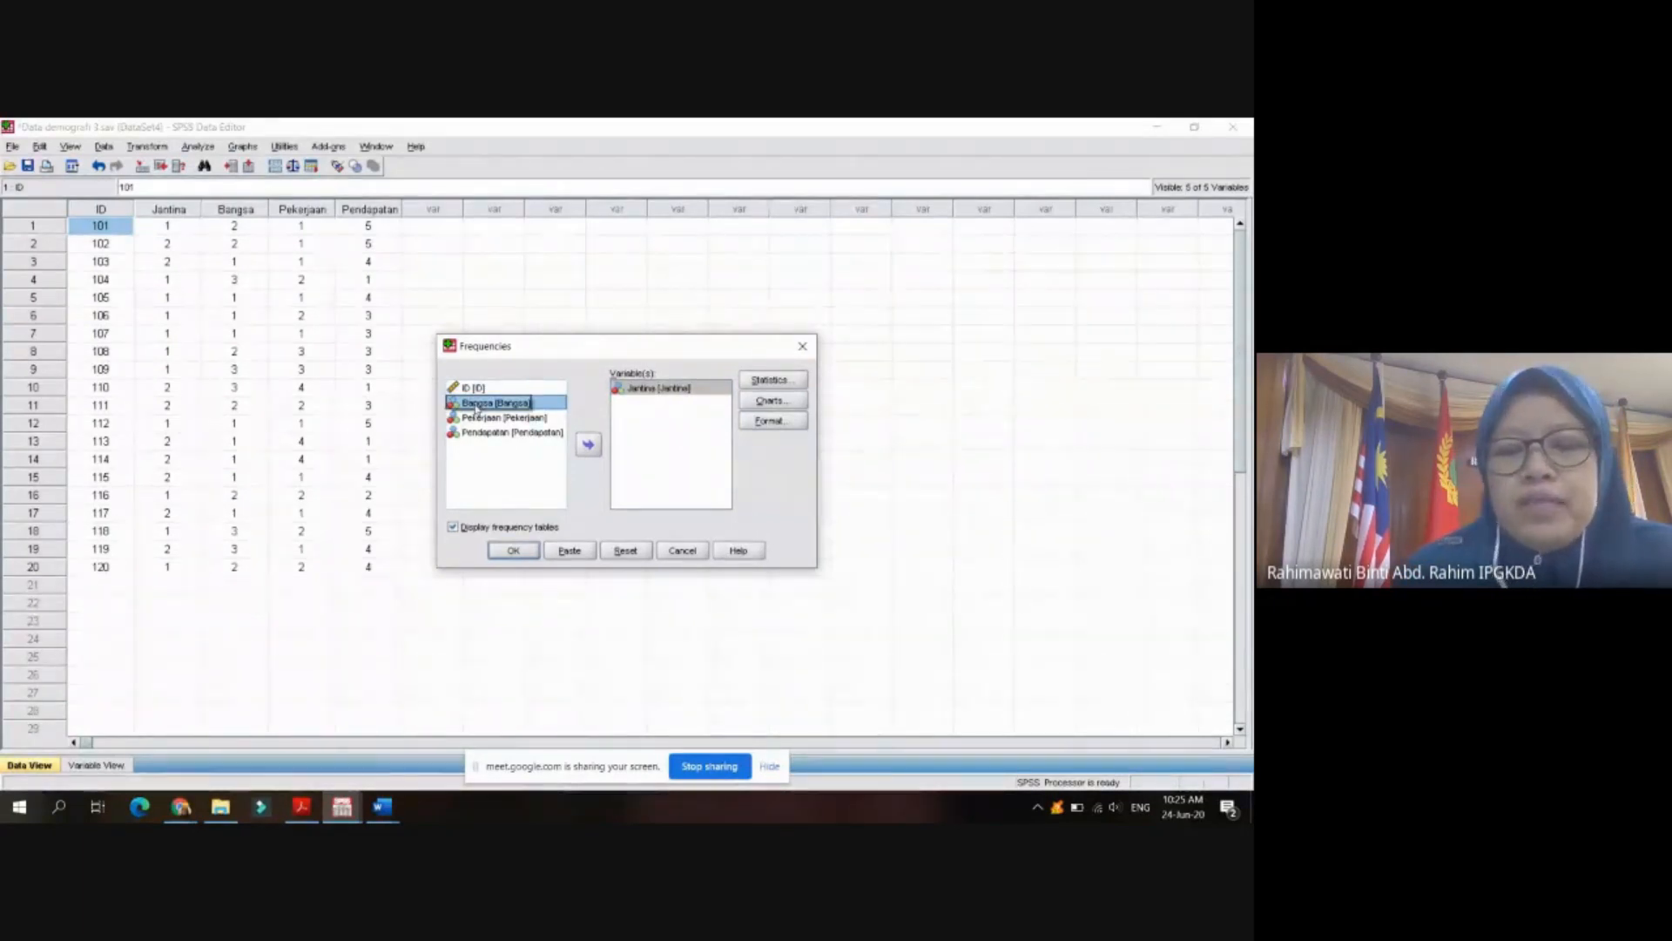
{"action": "key", "text": "shift+Down"}
{"action": "key", "text": "shift+Down"}
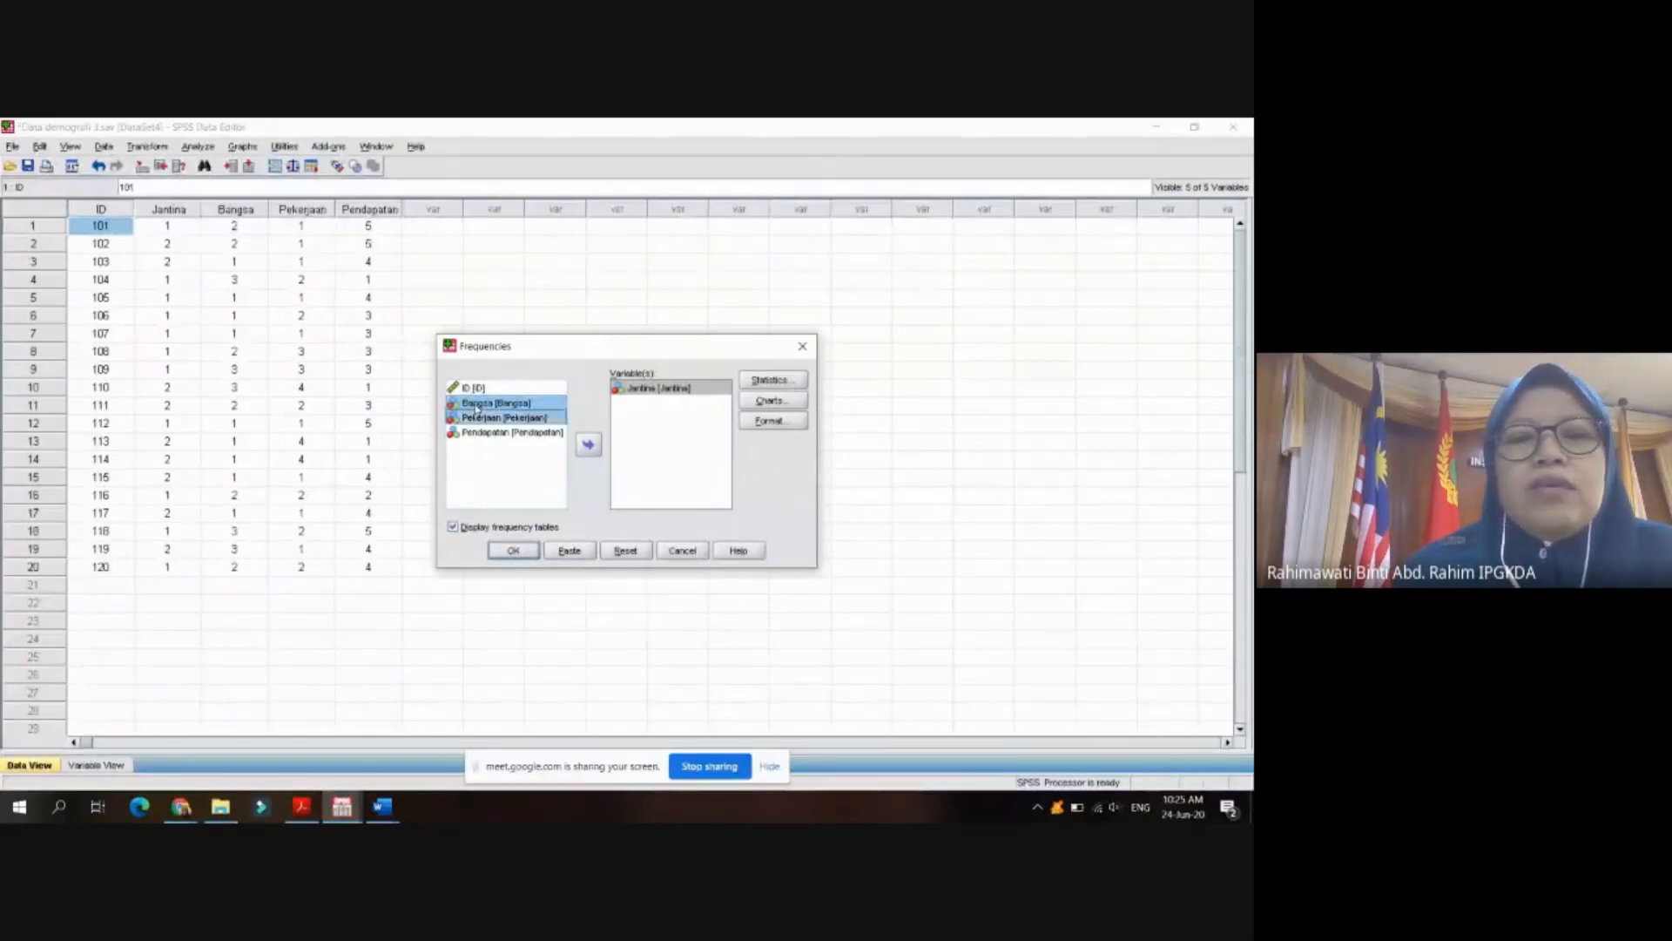
{"action": "left_click", "coordinate": [588, 449]}
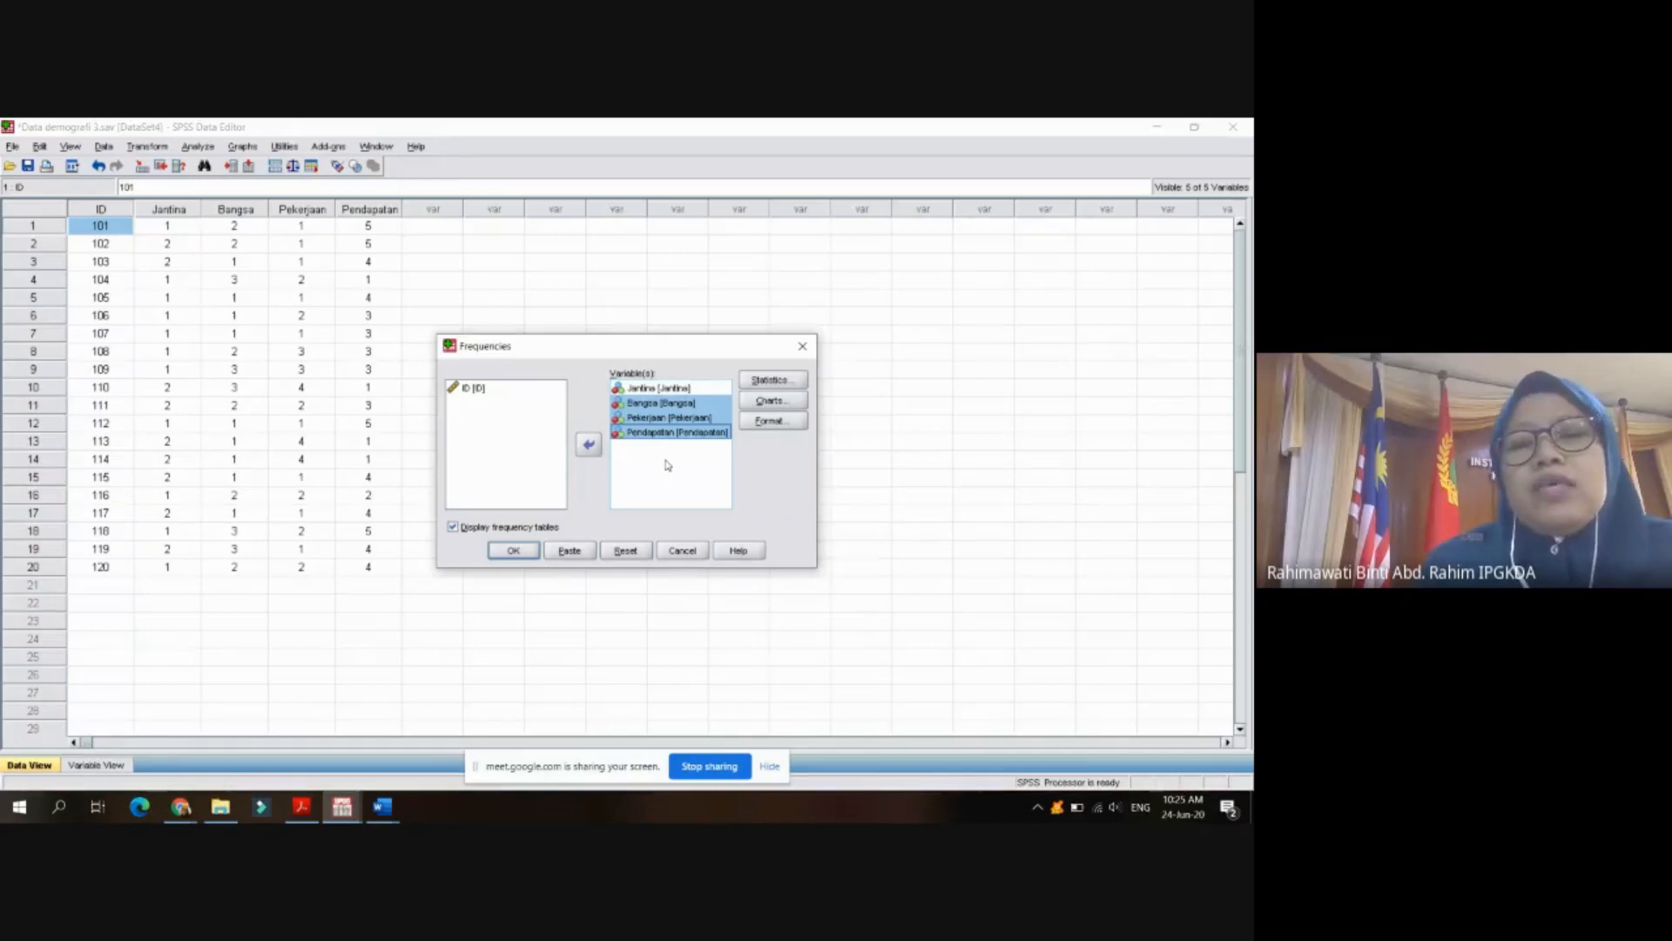
- Set the Frequencies charts to bar charts with frequencies as the chart values
{"action": "left_click", "coordinate": [769, 402]}
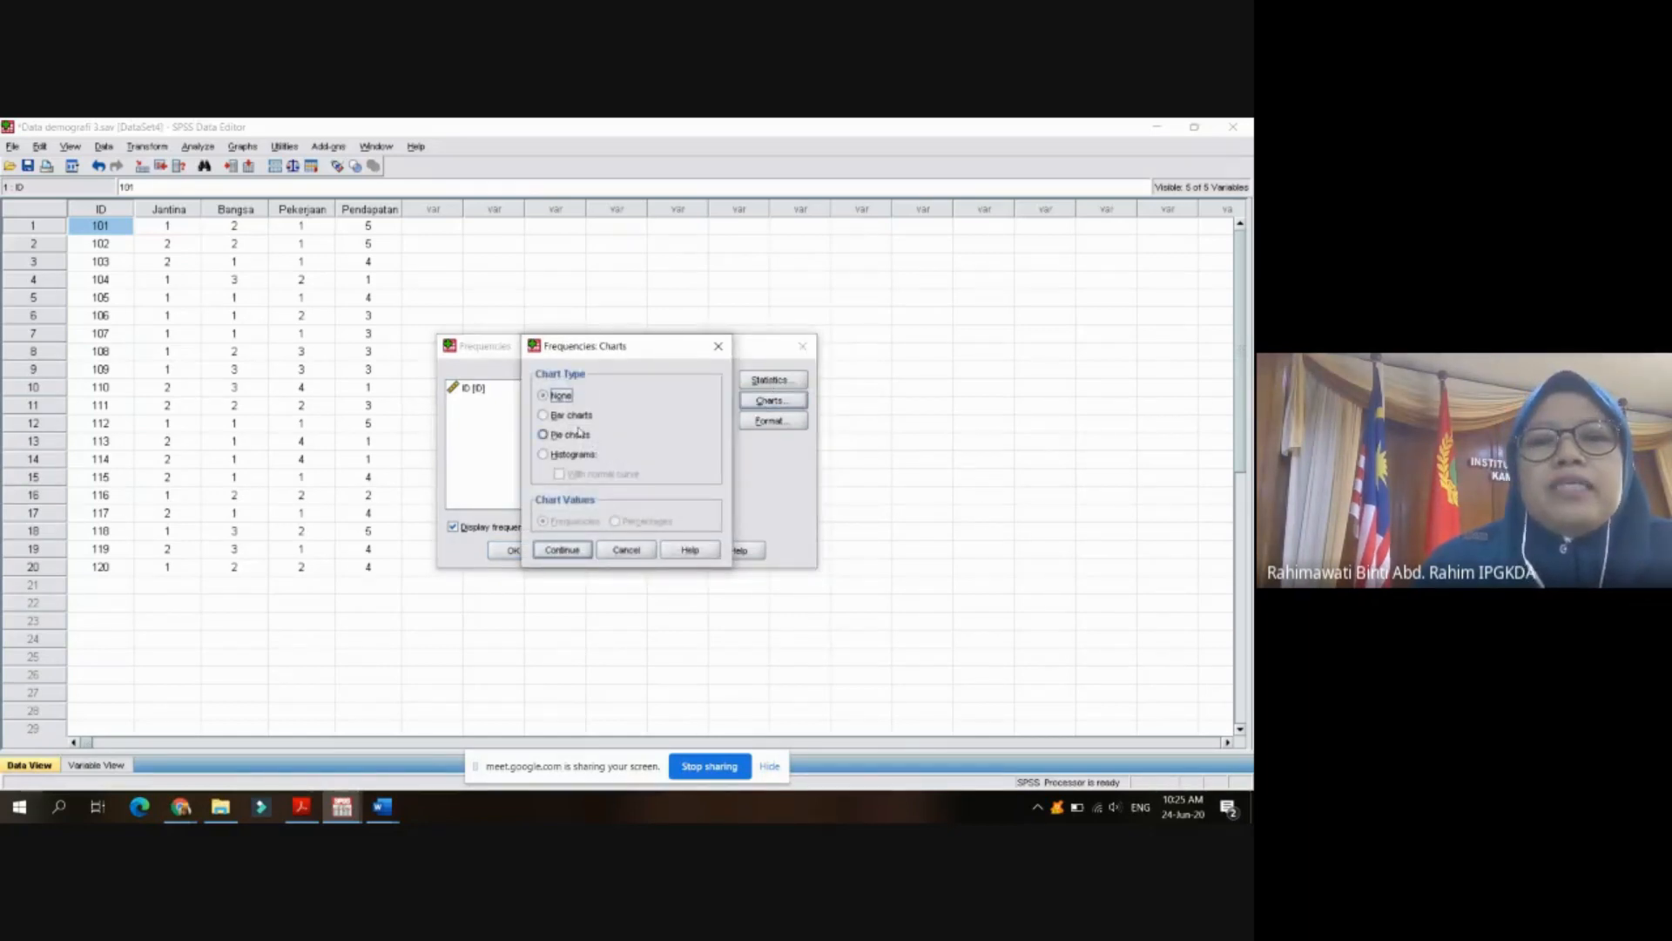
{"action": "left_click", "coordinate": [542, 415]}
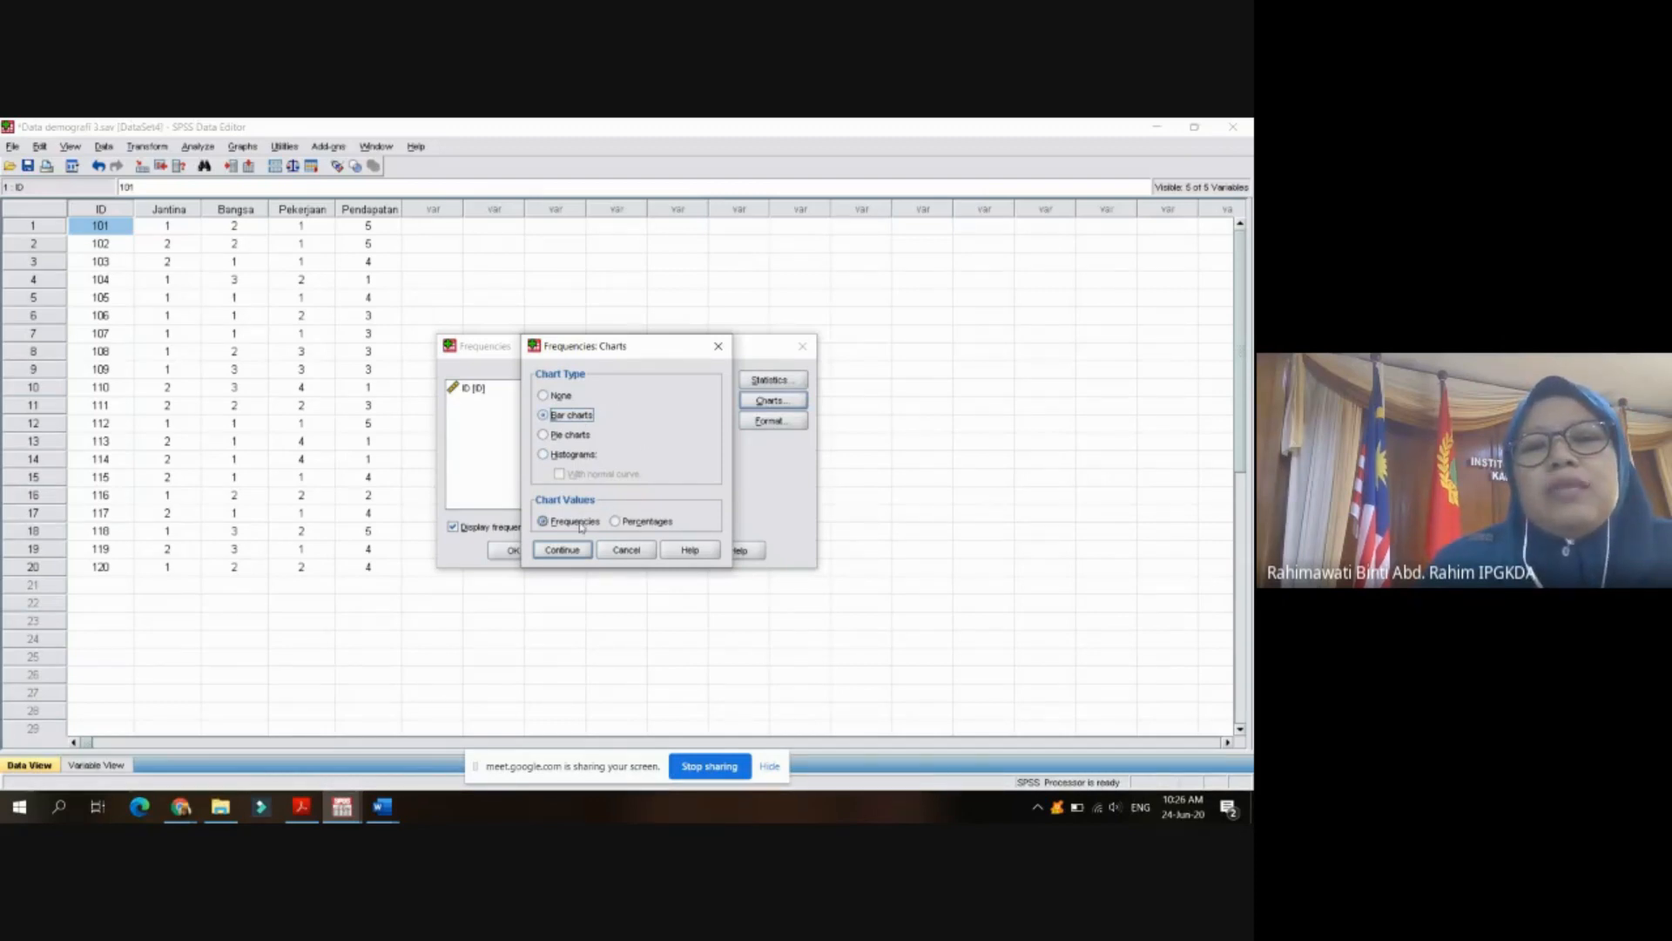
{"action": "left_click", "coordinate": [622, 522]}
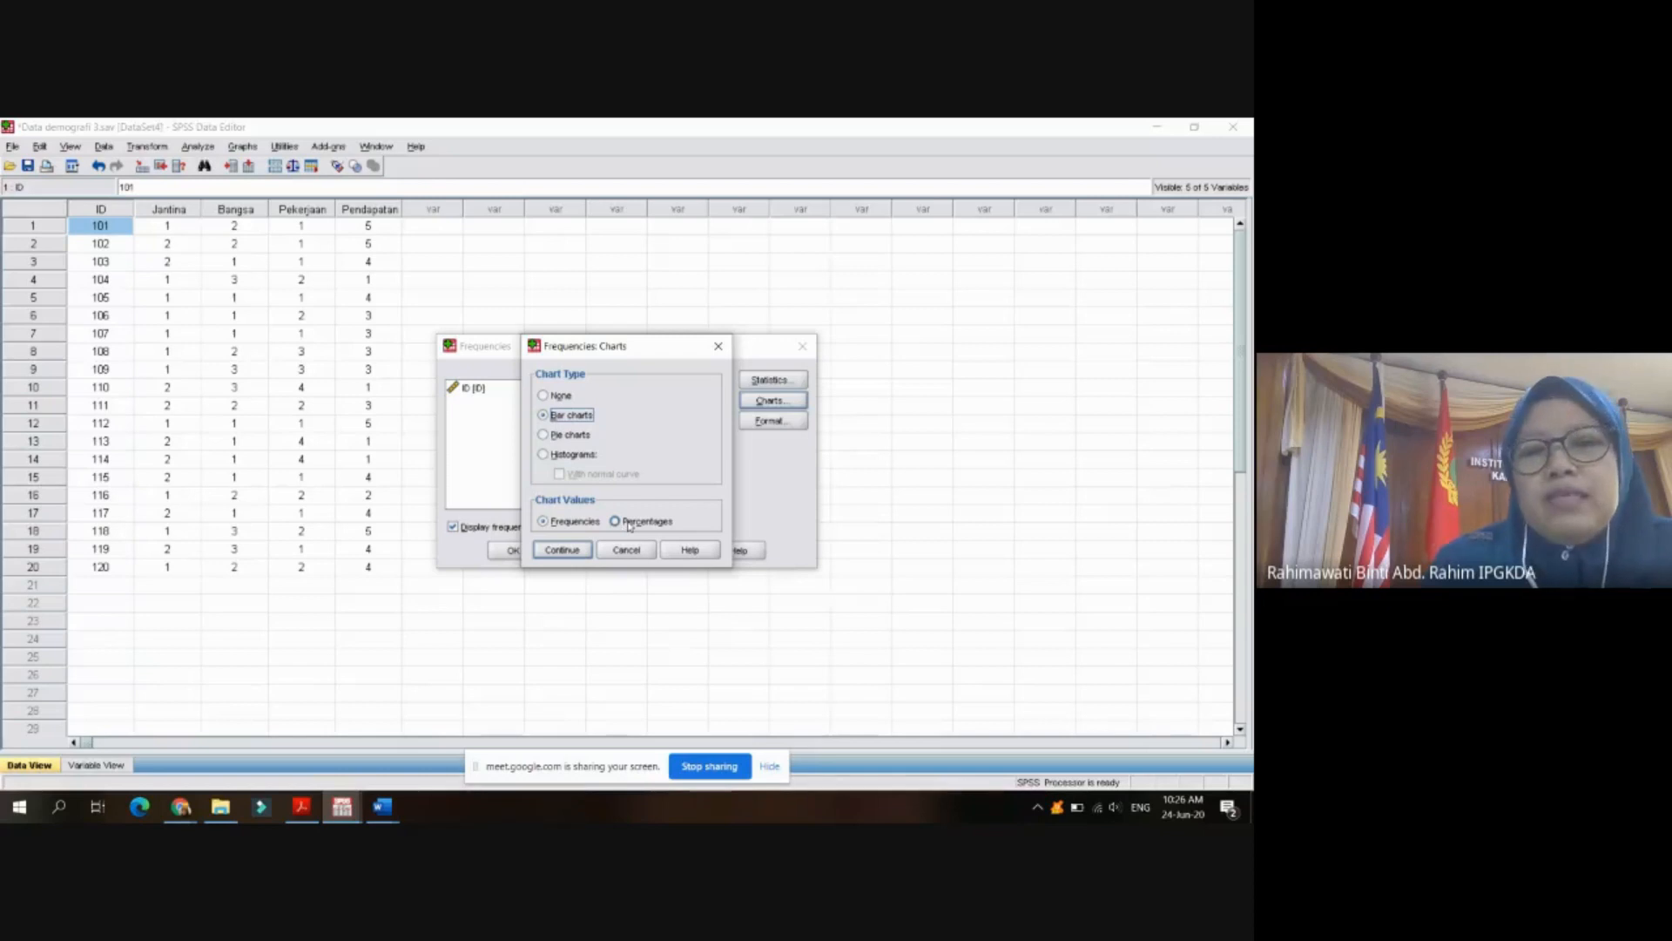
{"action": "left_click", "coordinate": [558, 551]}
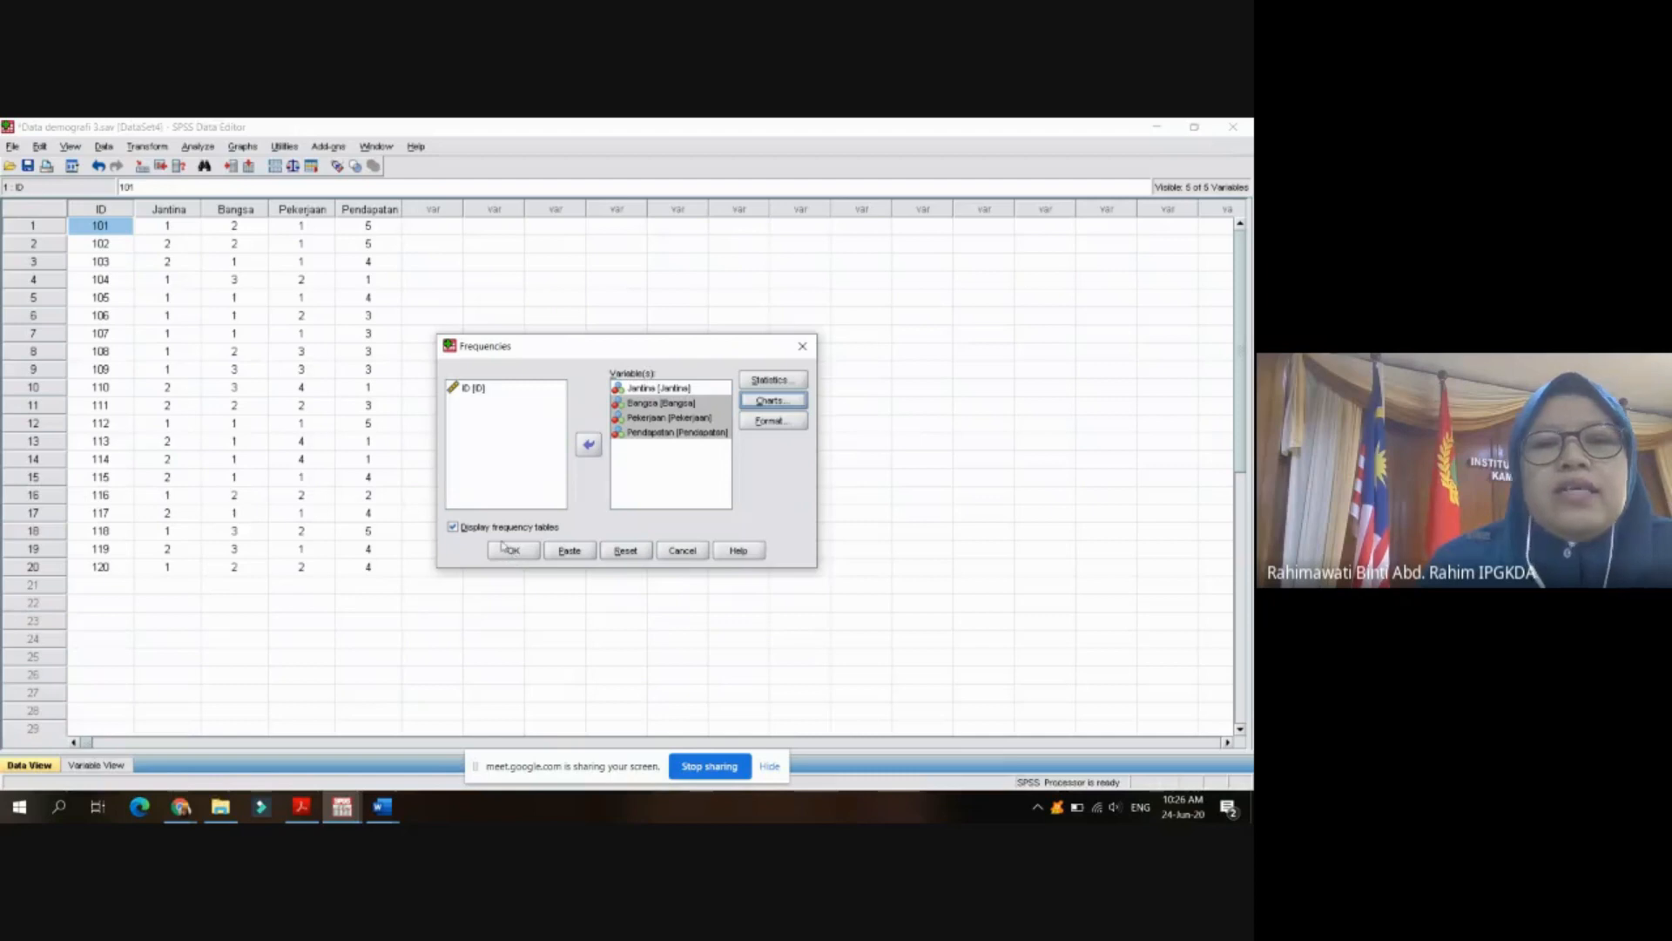
- Run the Frequencies analysis with the display of frequency tables enabled
{"action": "left_click", "coordinate": [452, 528]}
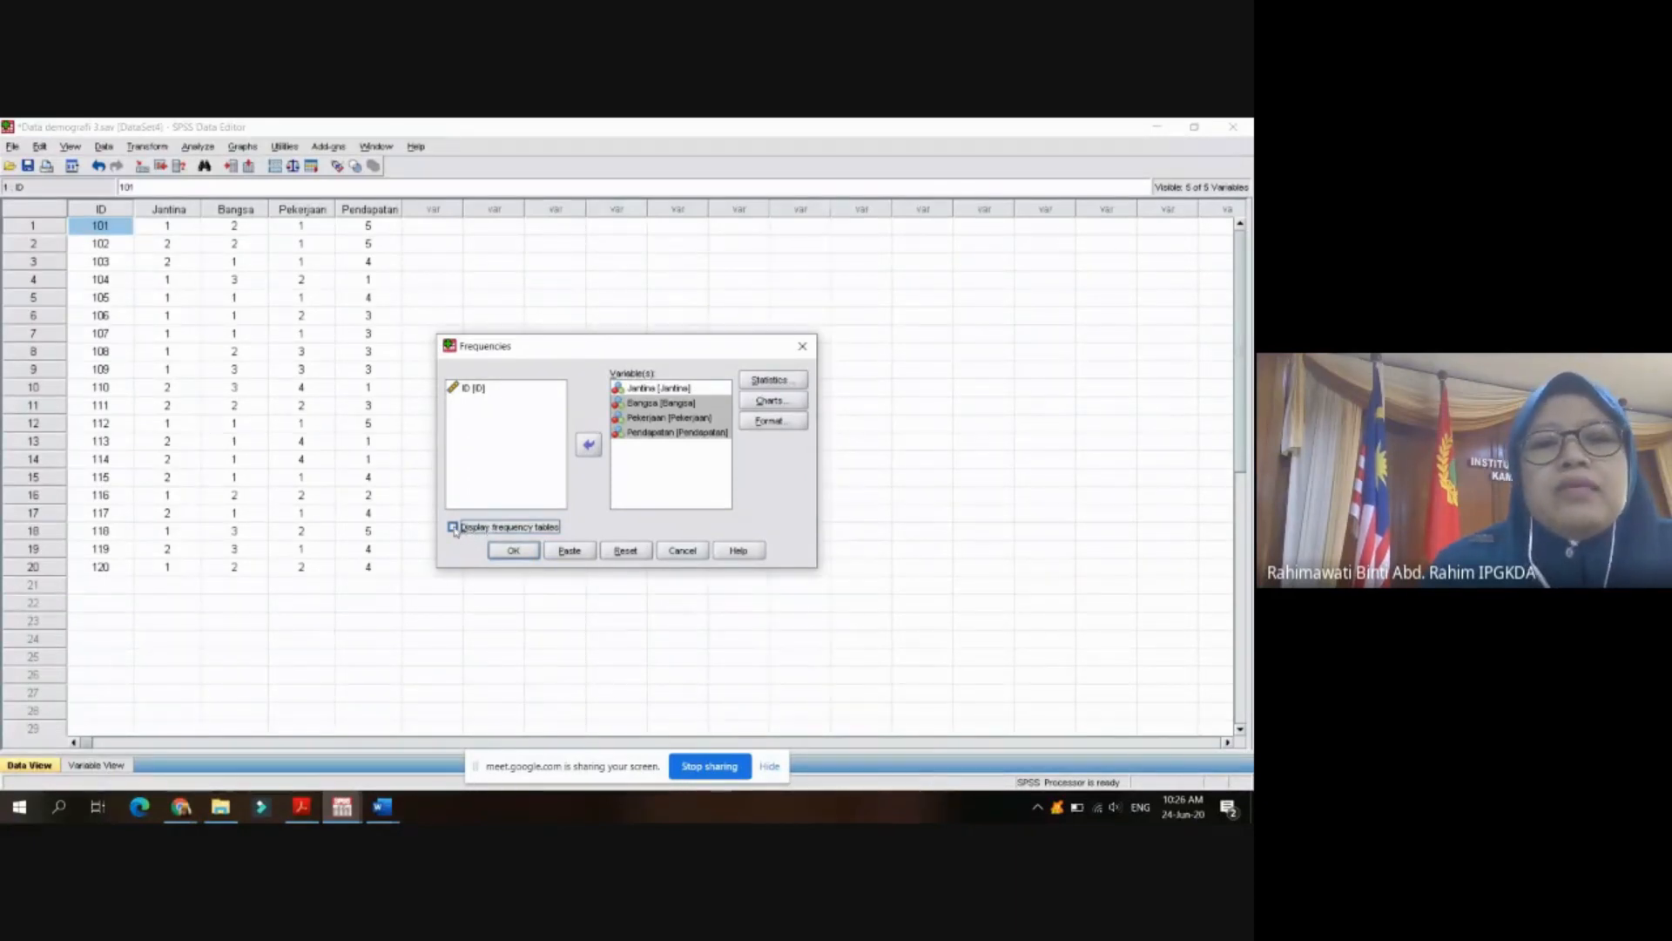
{"action": "left_click", "coordinate": [454, 528]}
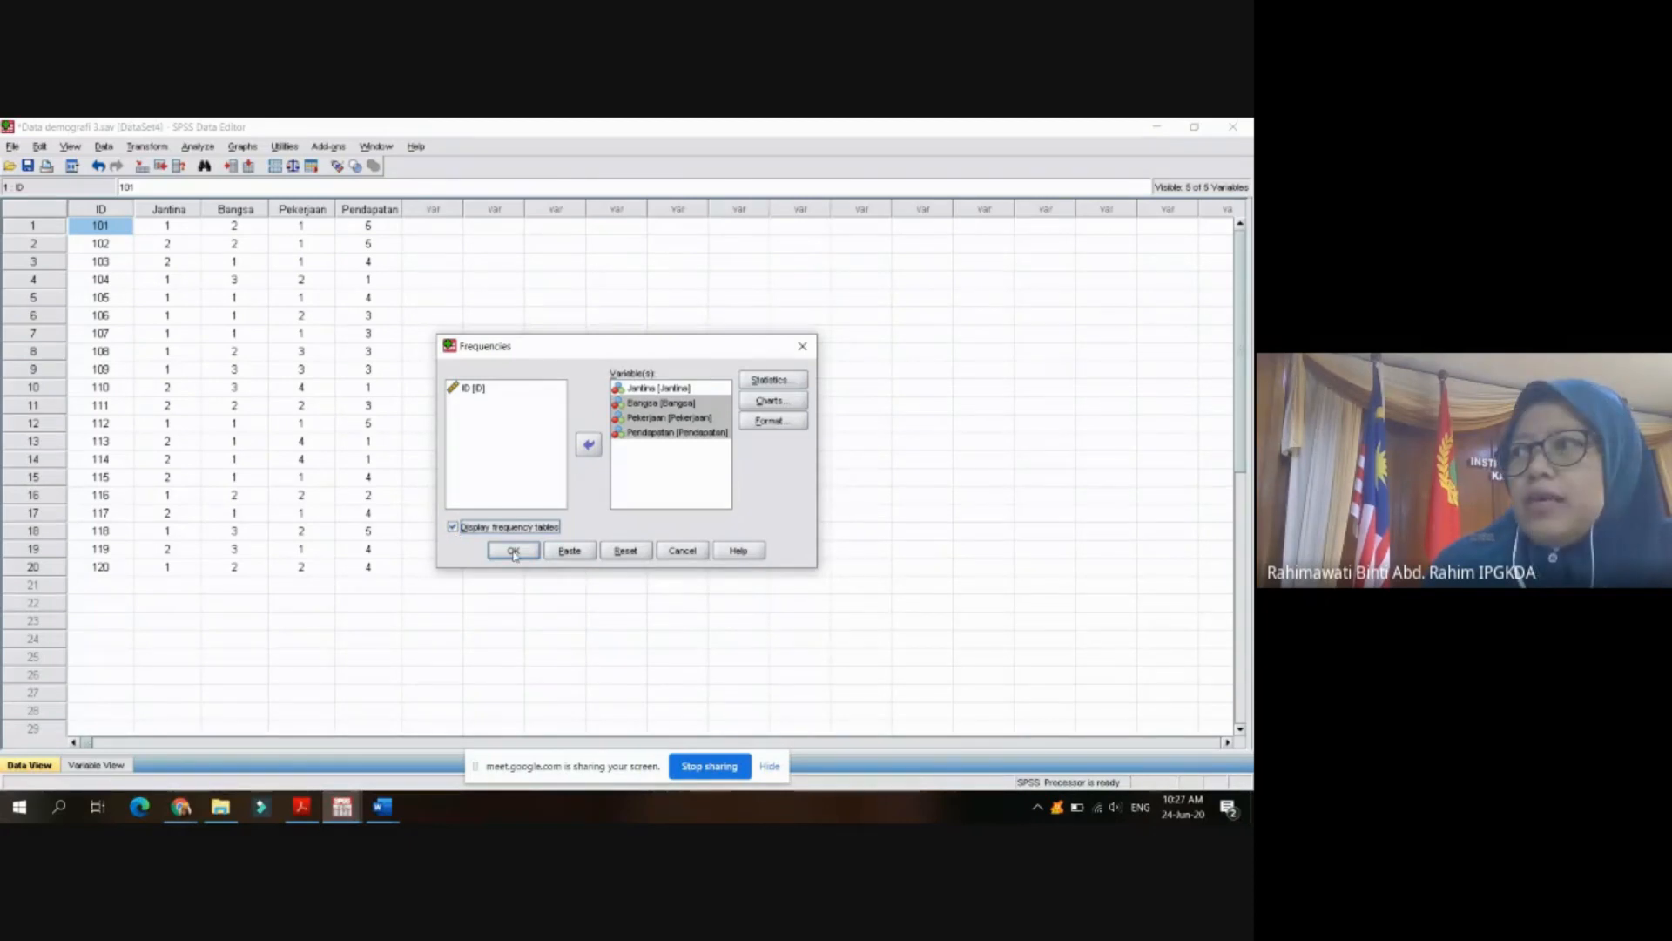
{"action": "left_click", "coordinate": [514, 551]}
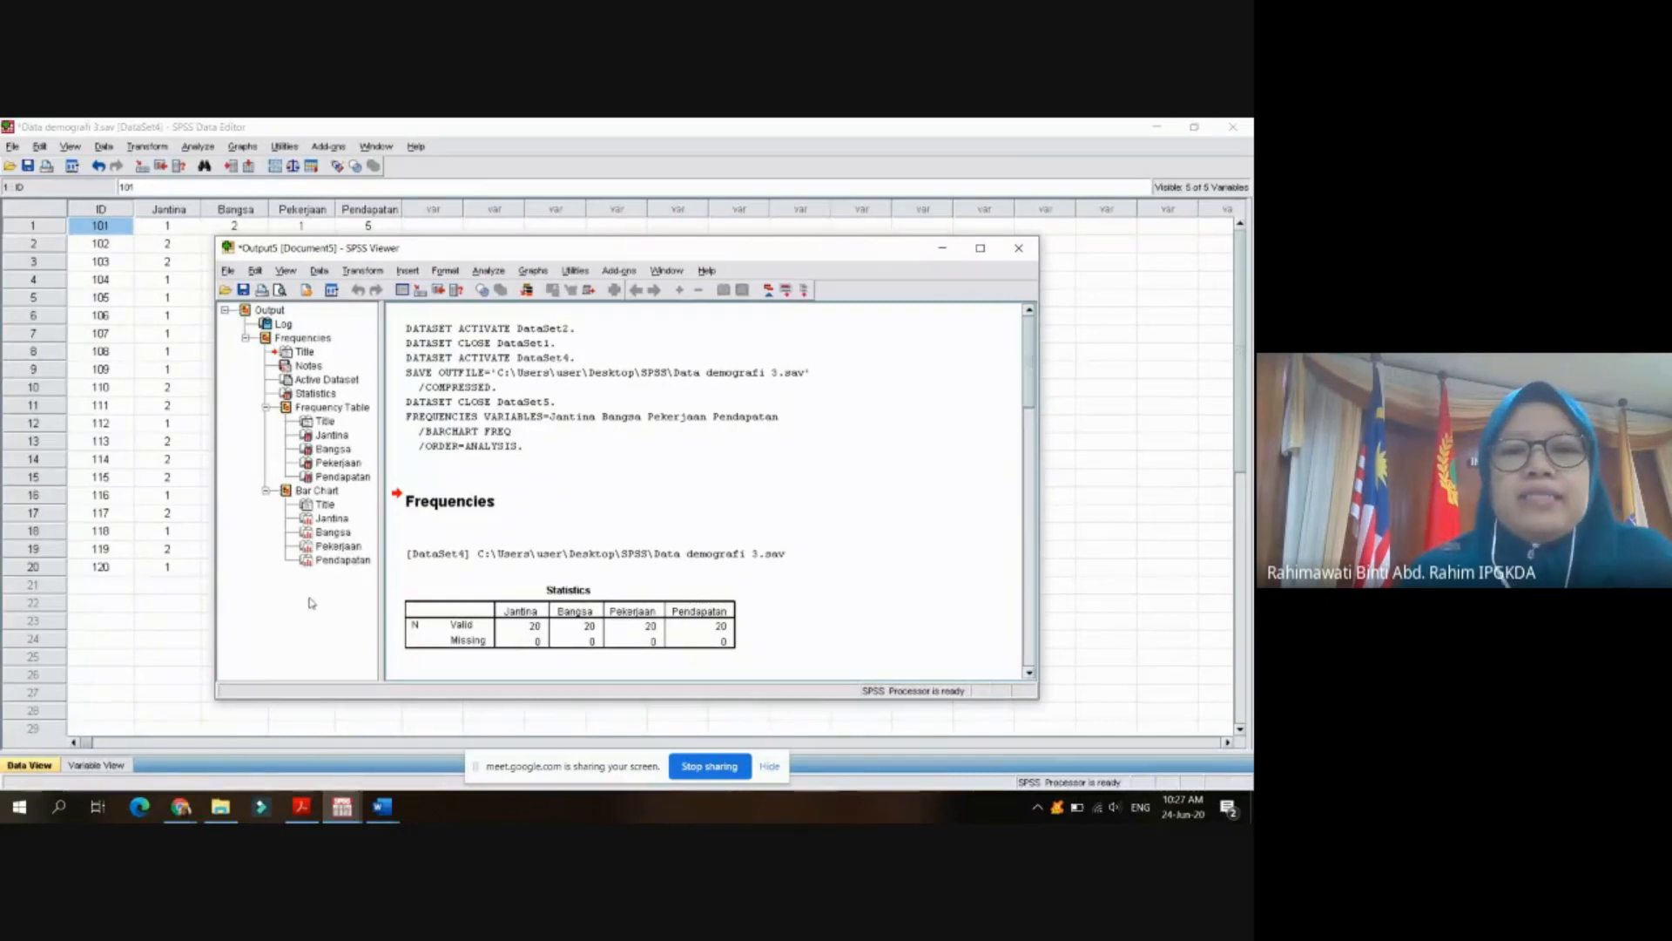
- Examine the frequency tables for Jantina, Bangsa, Pekerjaan and Pendapatan and the Jantina bar chart in the output
{"action": "scroll", "coordinate": [886, 501], "scroll_direction": "down", "scroll_amount": 5}
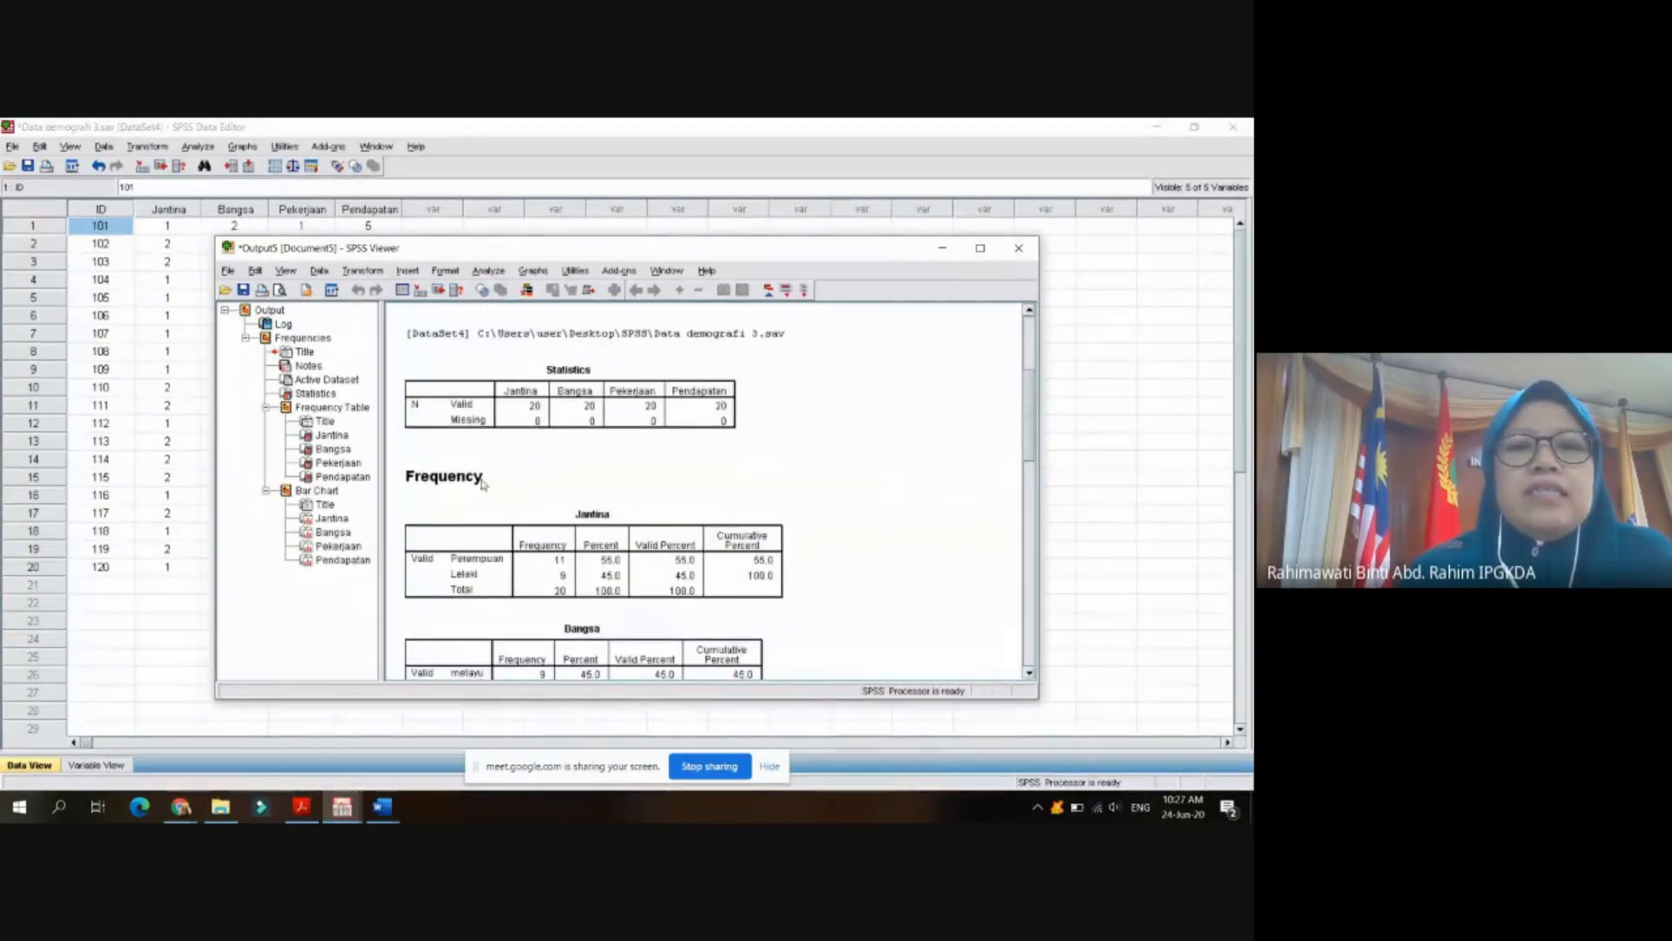
{"action": "scroll", "coordinate": [481, 484], "scroll_direction": "down", "scroll_amount": 2}
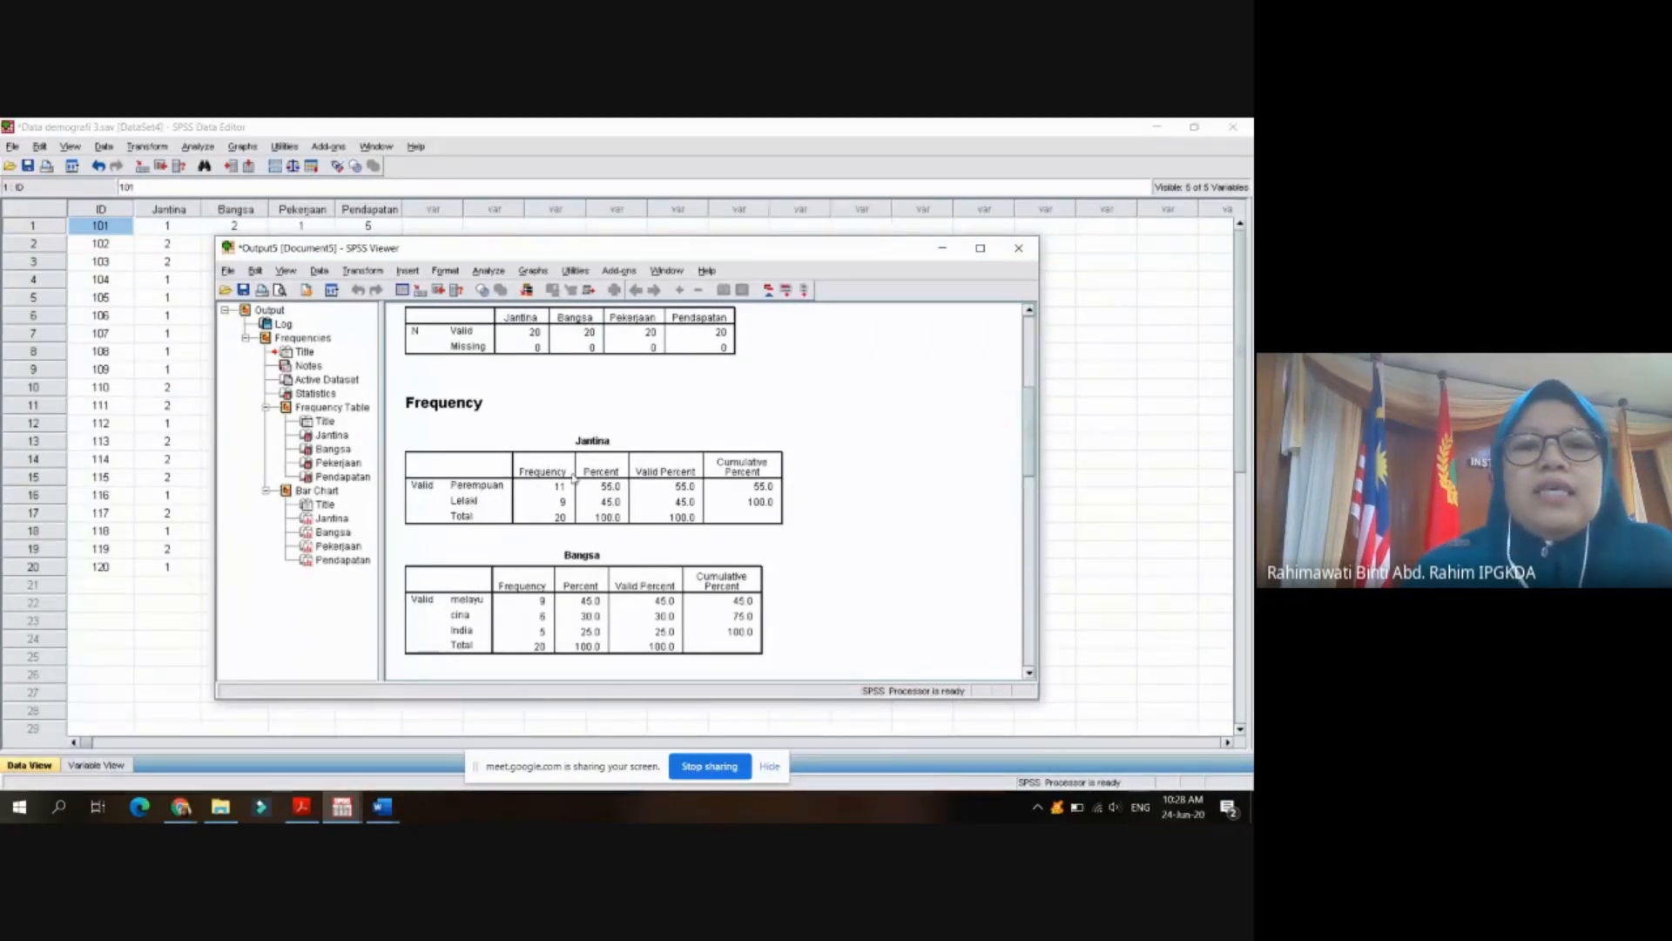
{"action": "scroll", "coordinate": [539, 492], "scroll_direction": "down", "scroll_amount": 3}
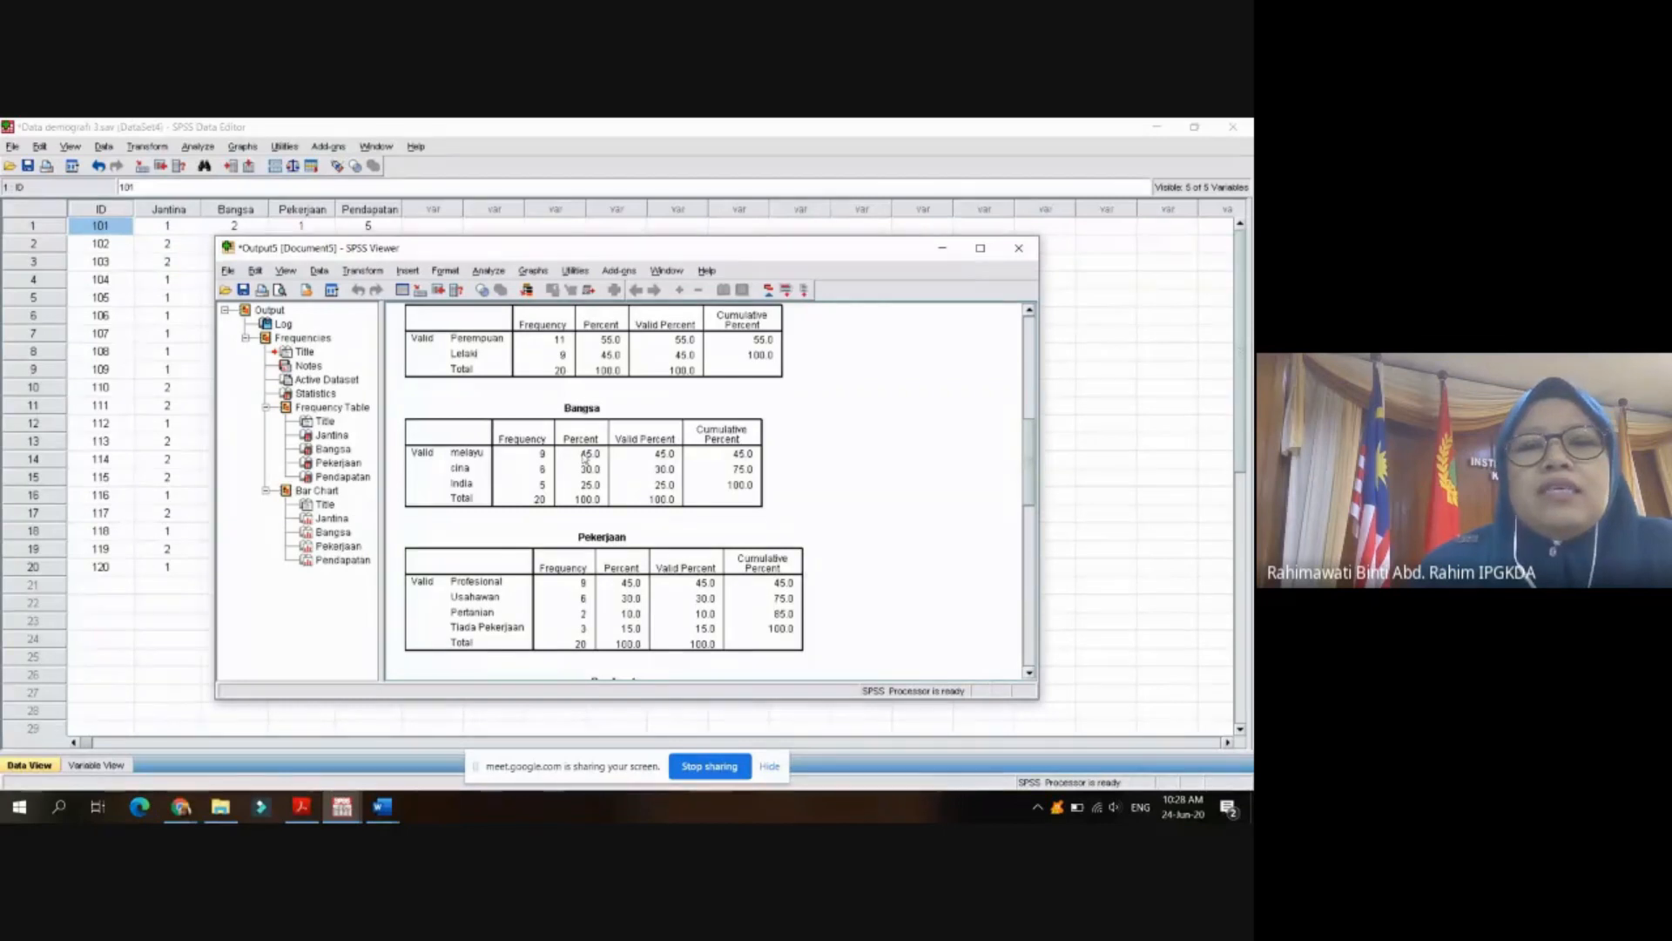
{"action": "scroll", "coordinate": [585, 461], "scroll_direction": "down", "scroll_amount": 3}
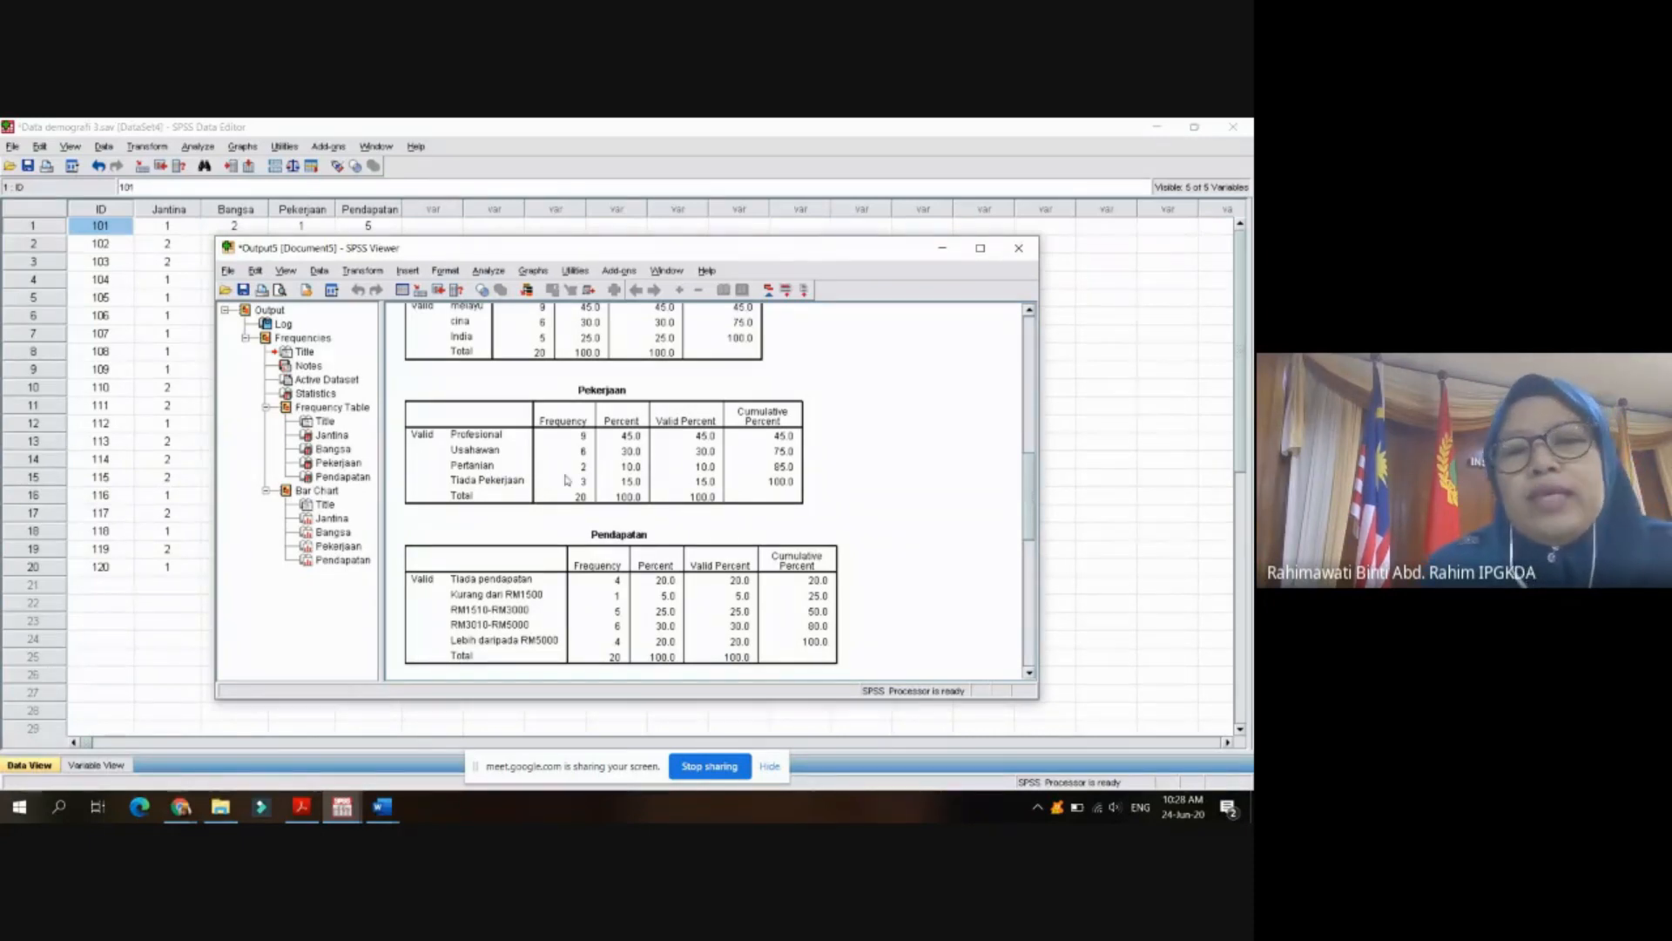
{"action": "scroll", "coordinate": [566, 478], "scroll_direction": "down", "scroll_amount": 4}
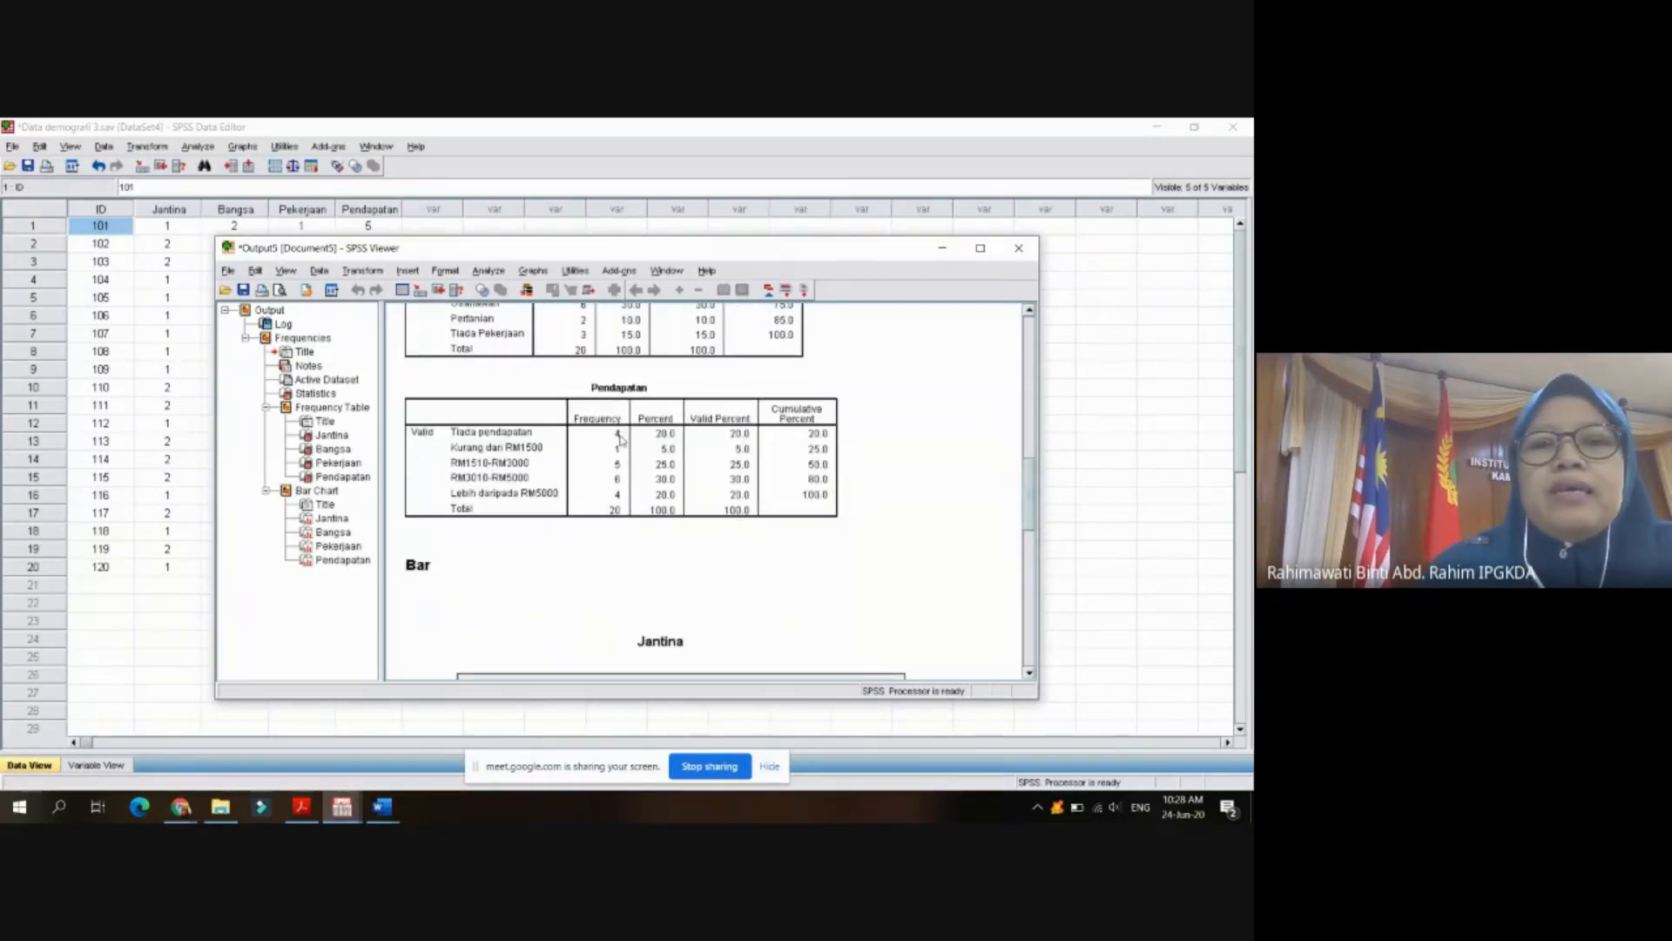
{"action": "scroll", "coordinate": [674, 440], "scroll_direction": "down", "scroll_amount": 5}
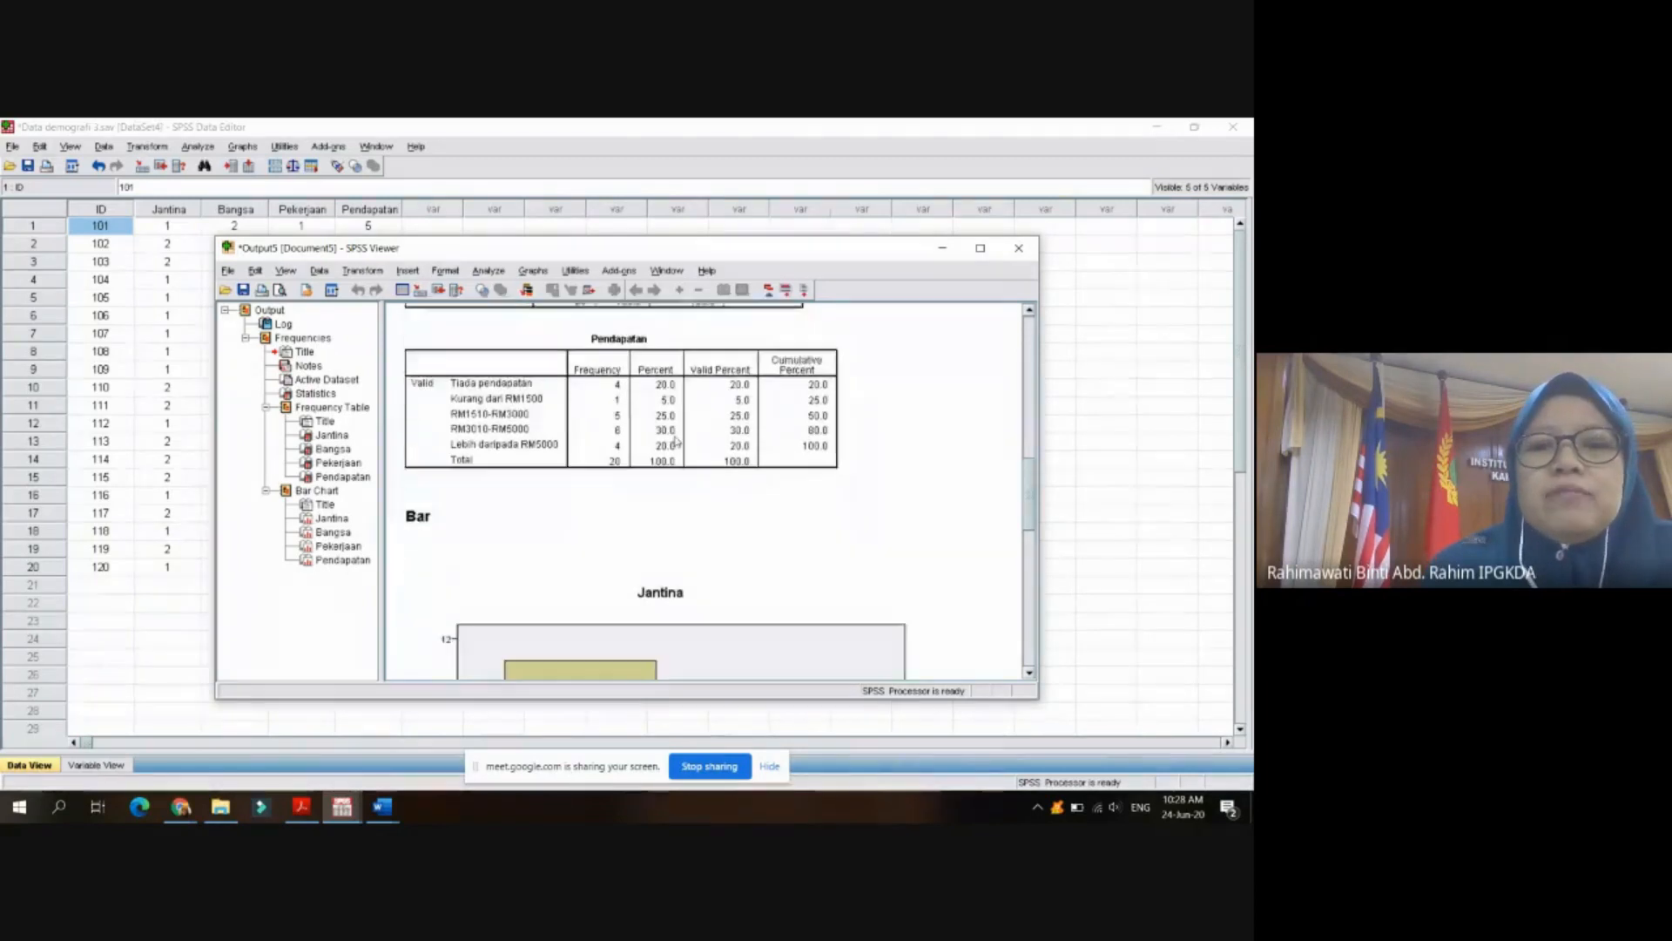
{"action": "scroll", "coordinate": [699, 455], "scroll_direction": "down", "scroll_amount": 1}
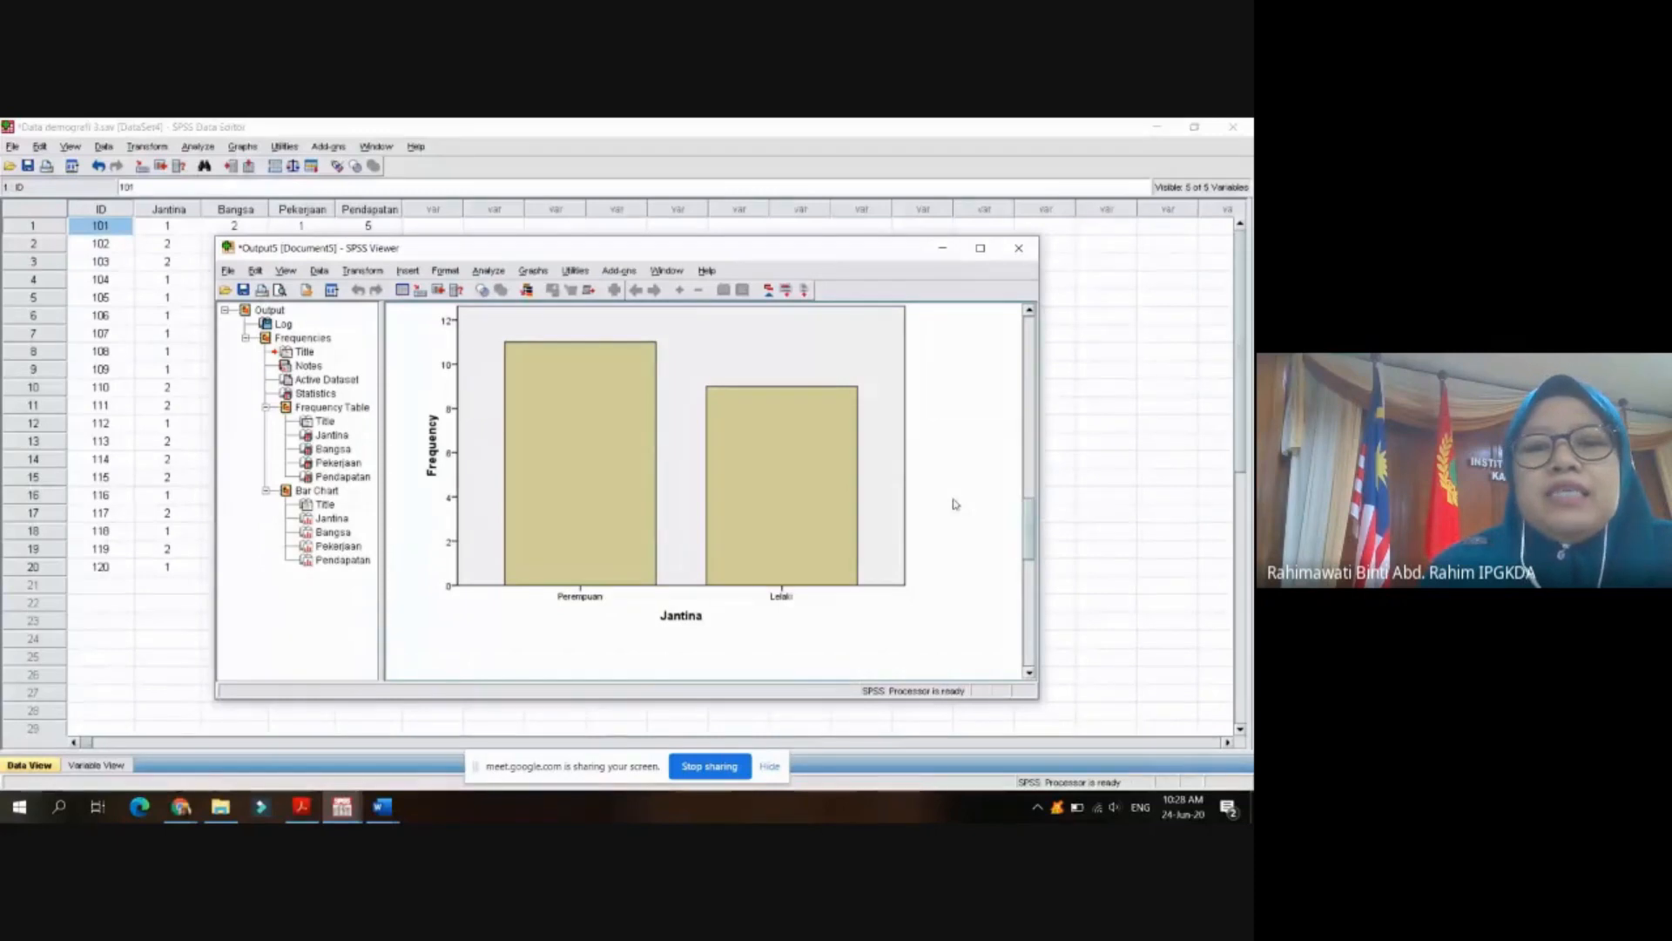
{"action": "scroll", "coordinate": [955, 503], "scroll_direction": "up", "scroll_amount": 1}
{"action": "scroll", "coordinate": [955, 504], "scroll_direction": "down", "scroll_amount": 1}
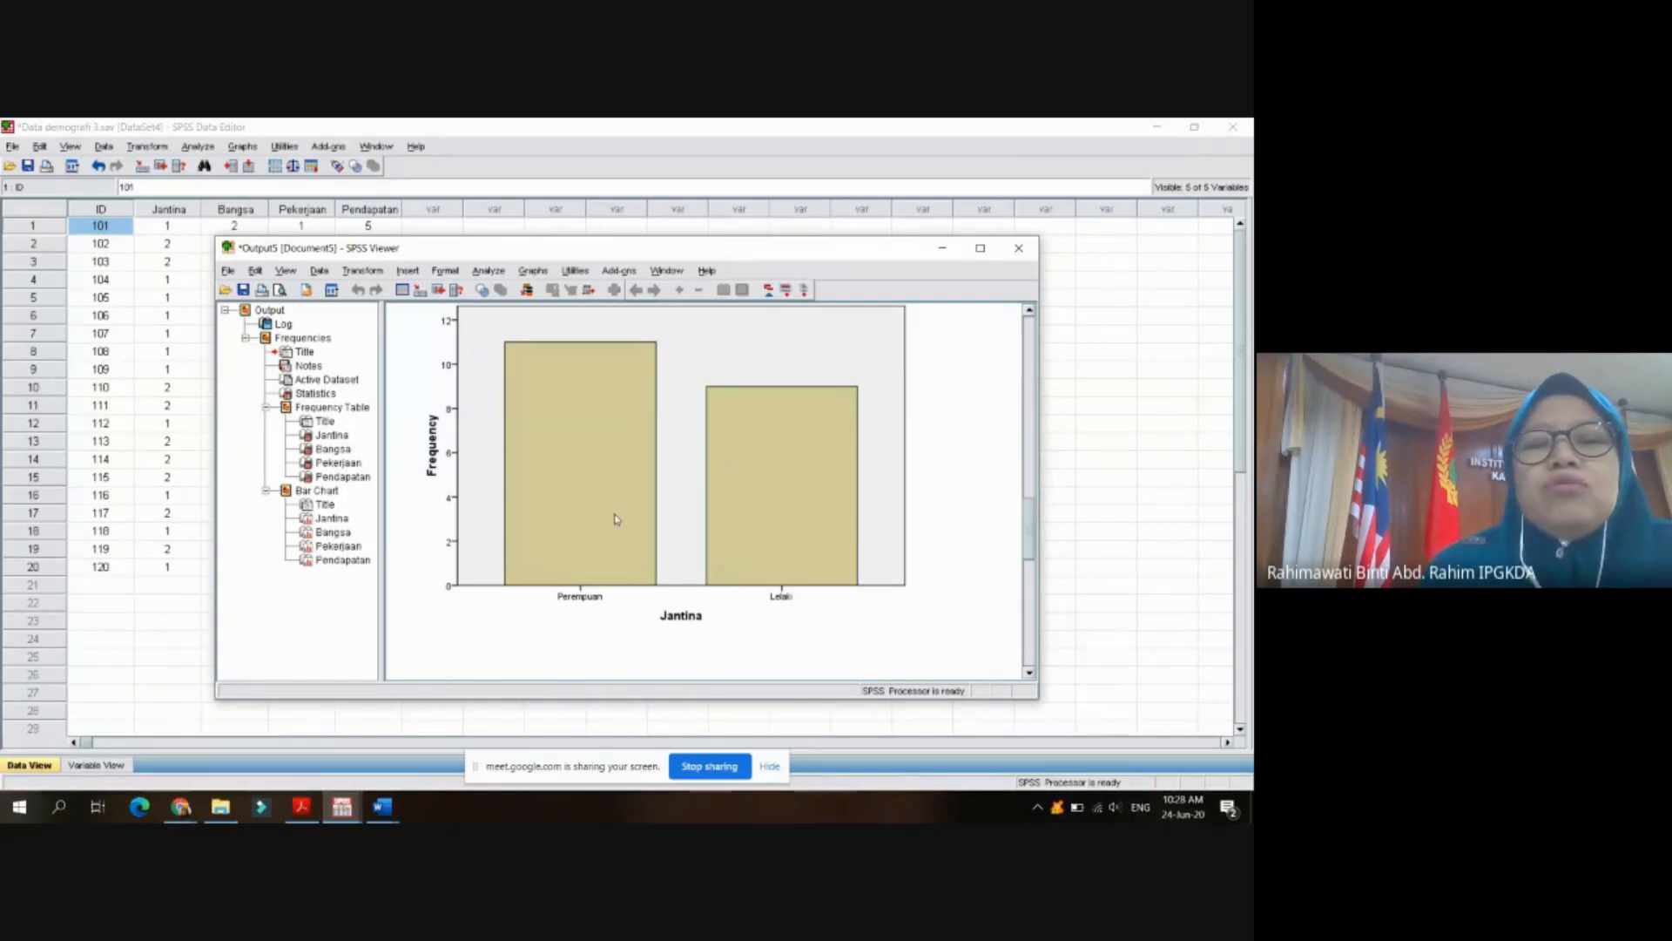
{"action": "scroll", "coordinate": [599, 524], "scroll_direction": "up", "scroll_amount": 2}
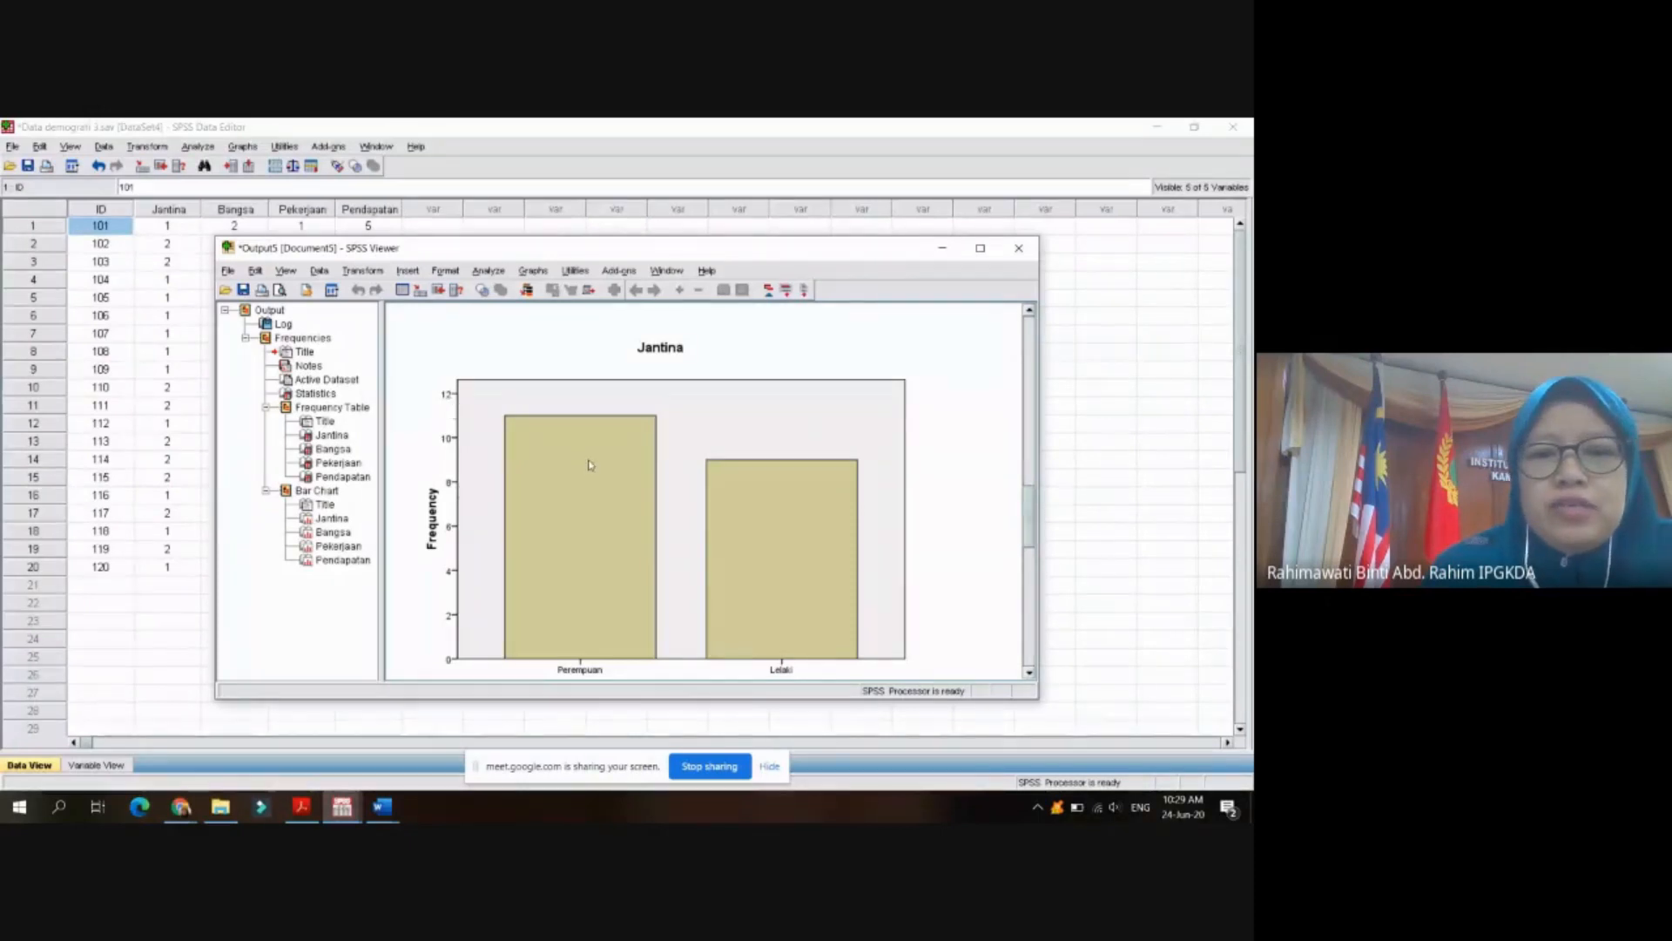
- Copy the Bangsa bar chart from the Frequencies output
{"action": "scroll", "coordinate": [586, 467], "scroll_direction": "down", "scroll_amount": 5}
{"action": "scroll", "coordinate": [583, 494], "scroll_direction": "down", "scroll_amount": 2}
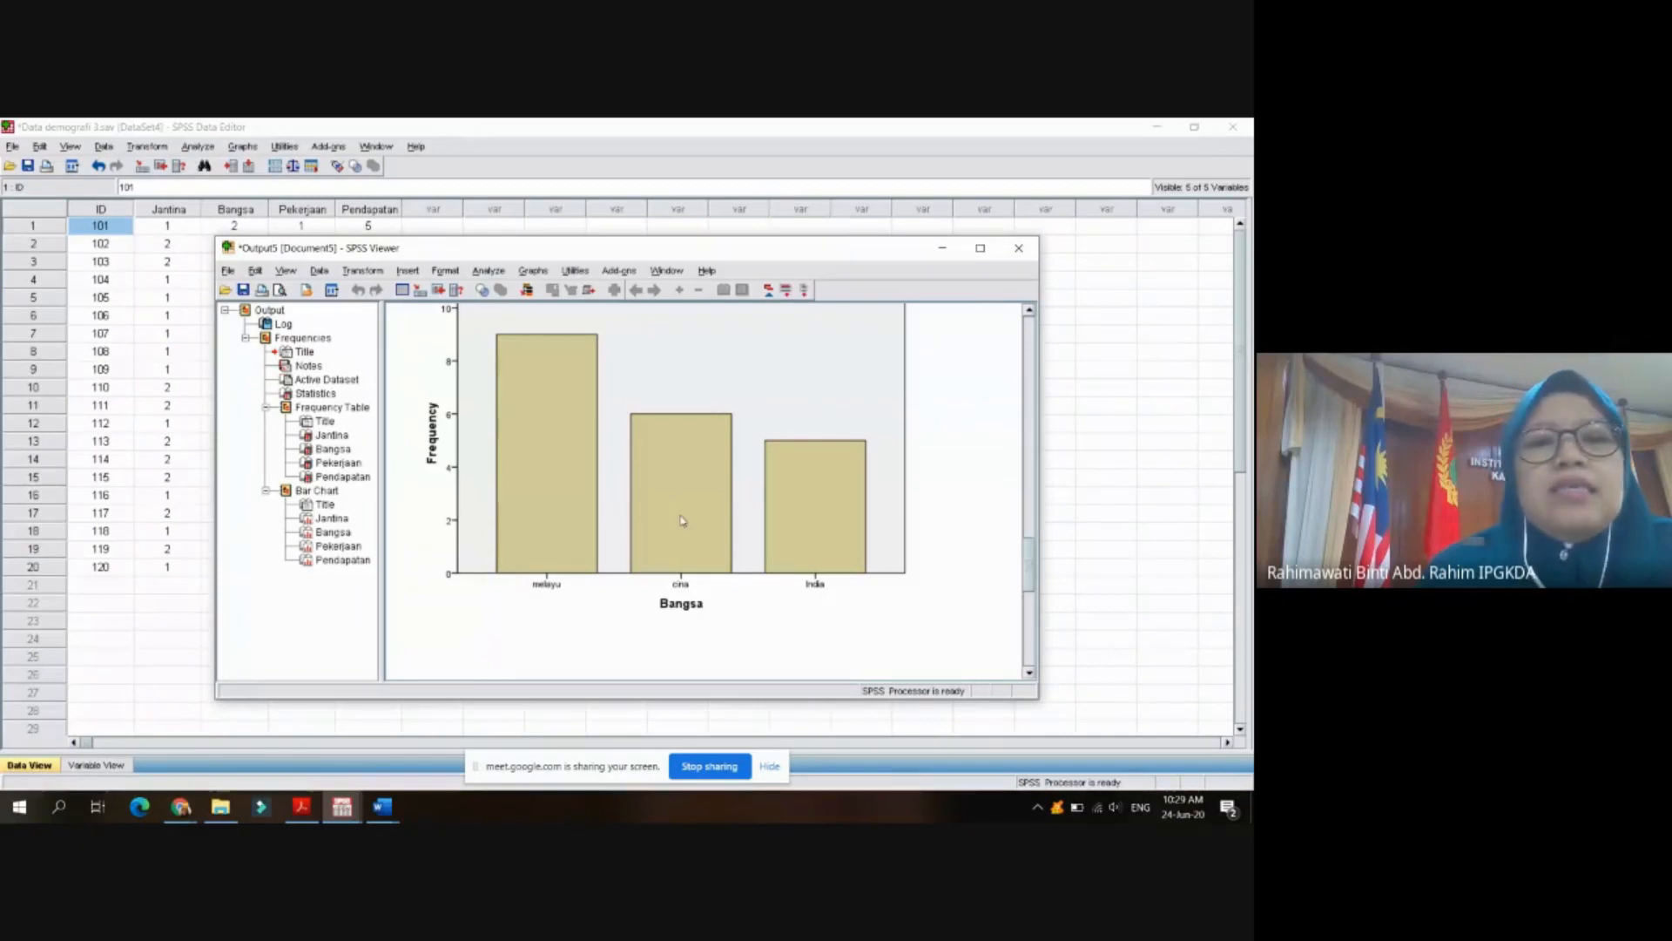
{"action": "scroll", "coordinate": [682, 523], "scroll_direction": "up", "scroll_amount": 2}
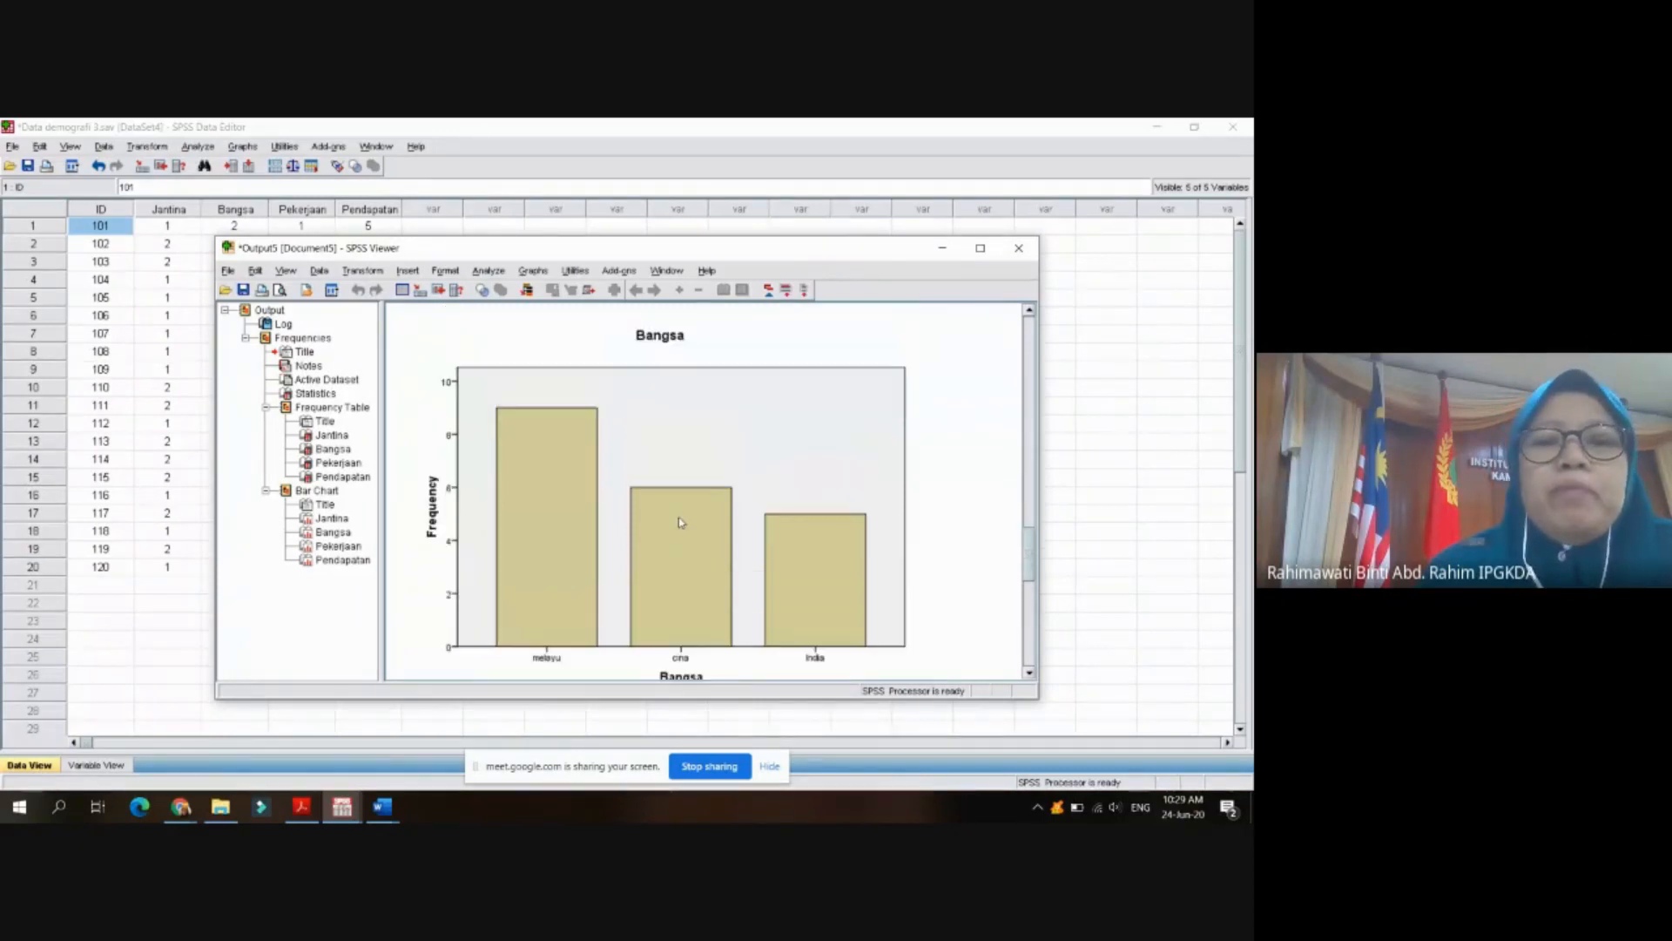
{"action": "left_click", "coordinate": [639, 420]}
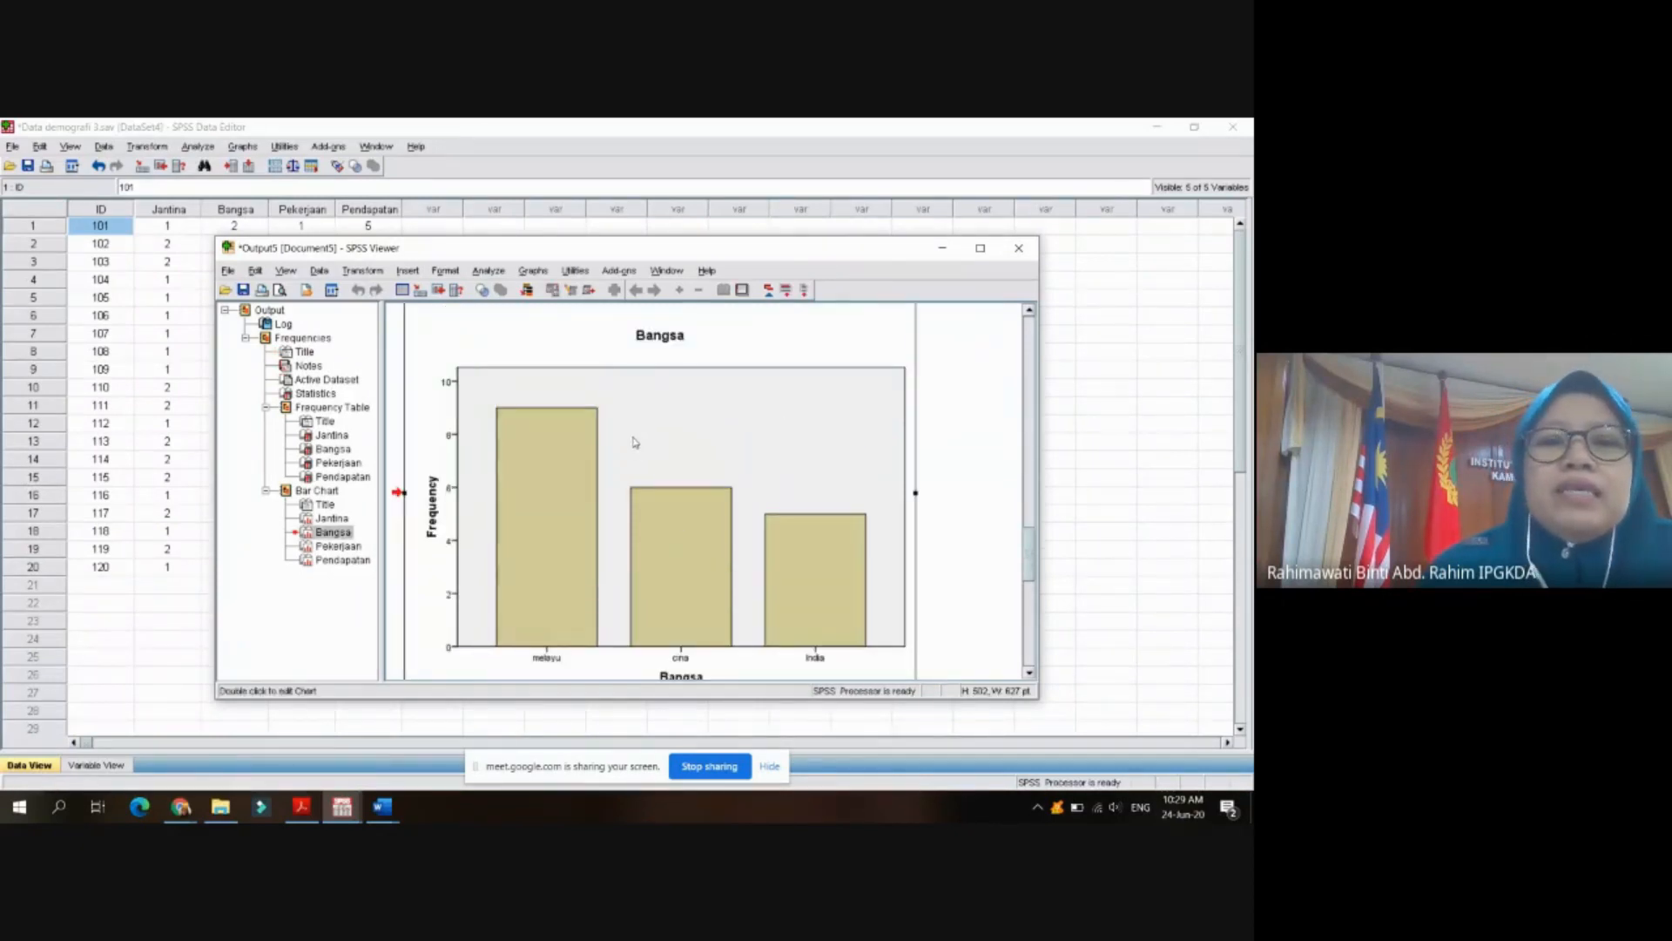
{"action": "scroll", "coordinate": [749, 425], "scroll_direction": "up", "scroll_amount": 4}
{"action": "scroll", "coordinate": [578, 541], "scroll_direction": "down", "scroll_amount": 6}
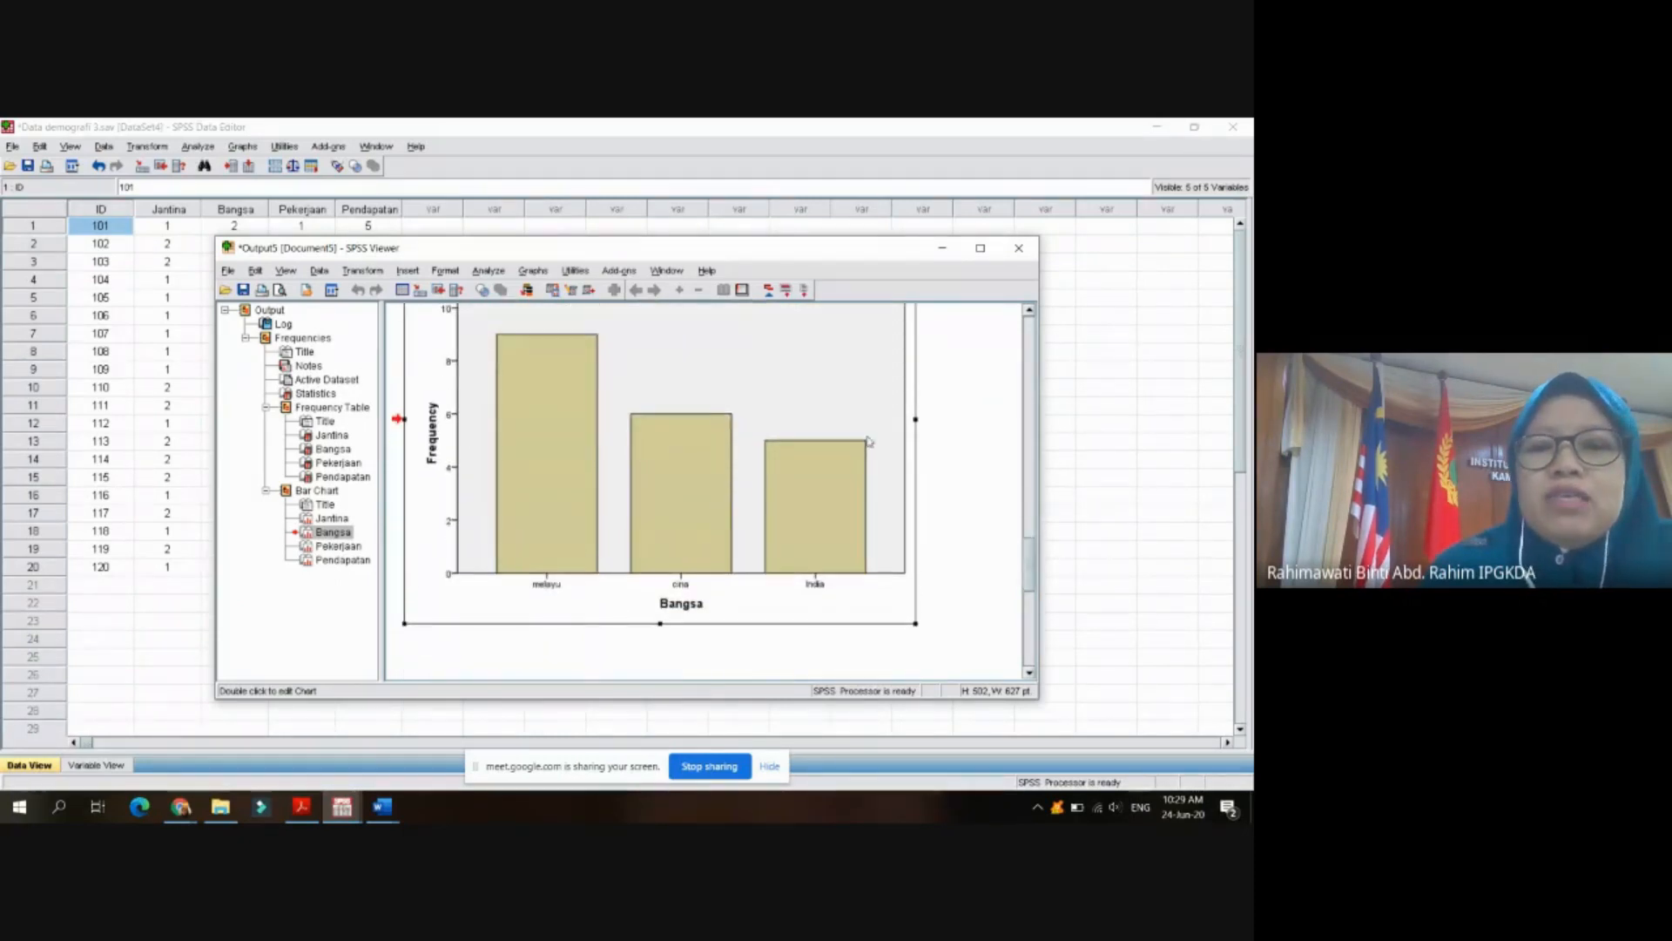
{"action": "right_click", "coordinate": [876, 405]}
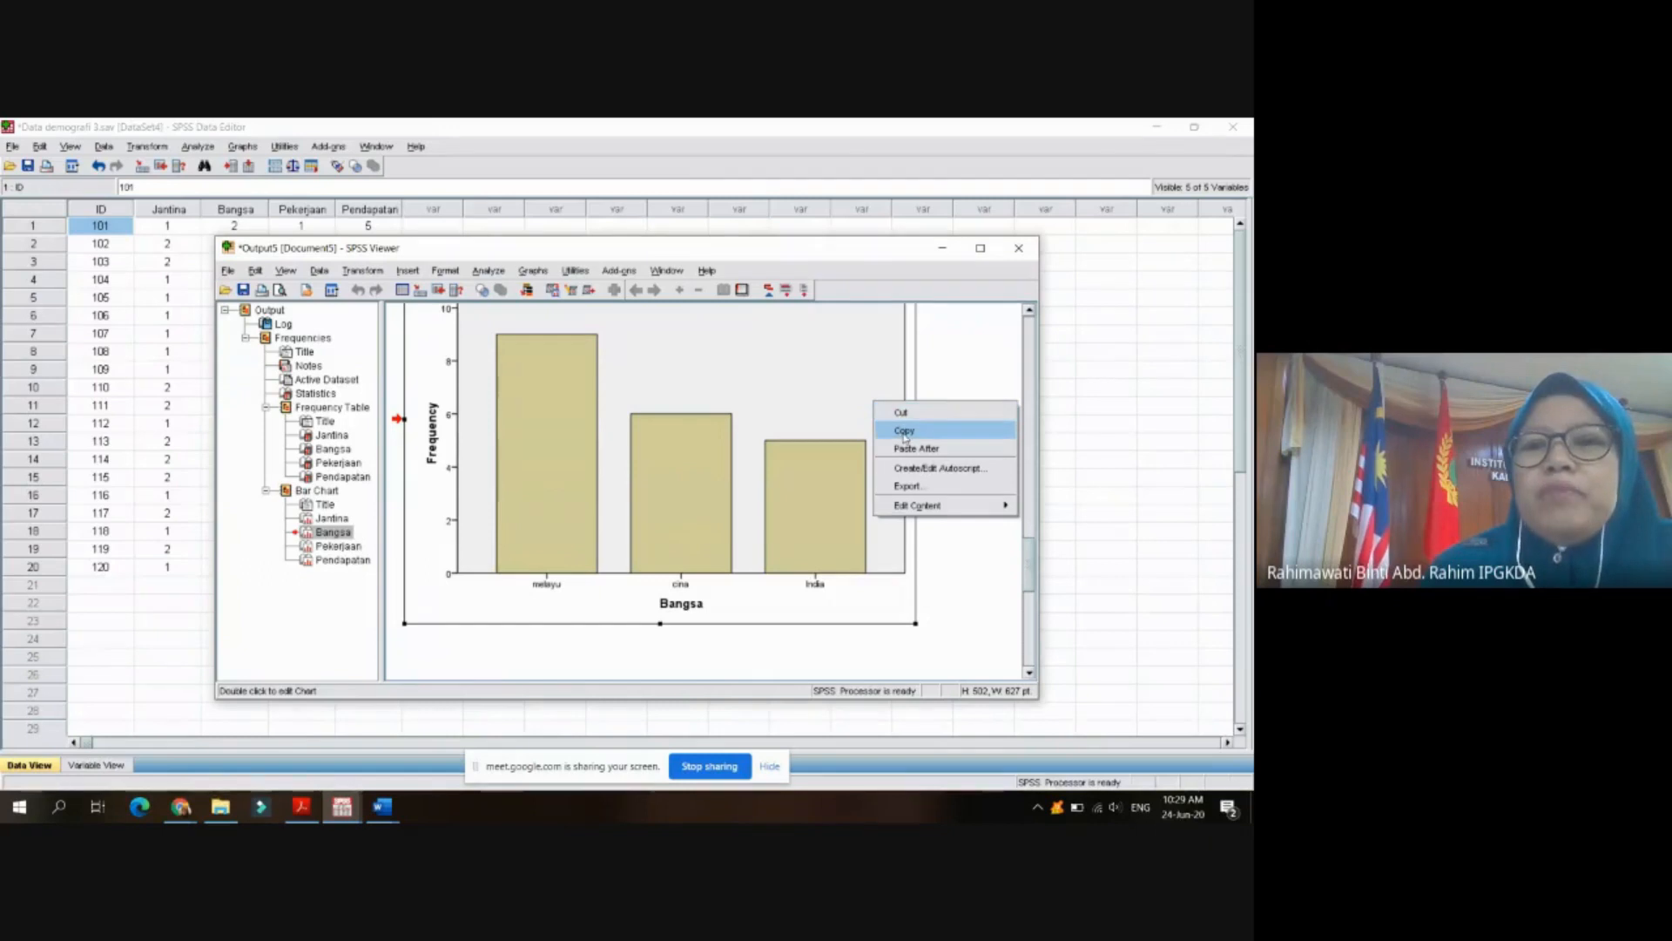
{"action": "left_click", "coordinate": [904, 430]}
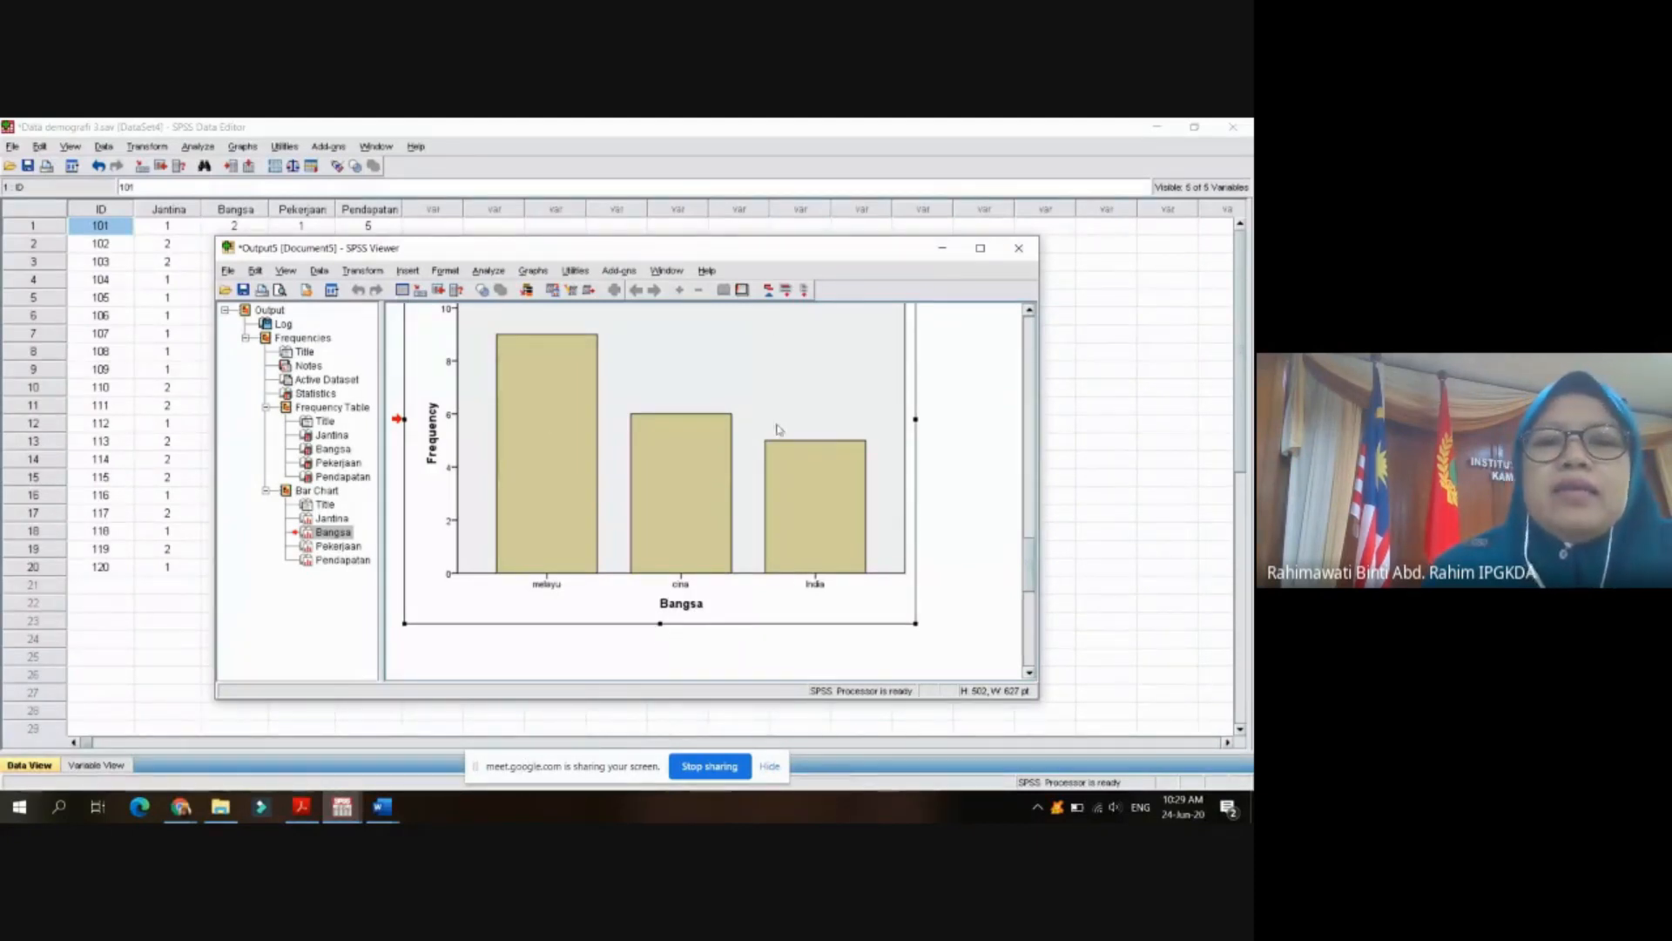
- Look back over the Bangsa and Jantina bar charts and close the Frequencies output window
{"action": "scroll", "coordinate": [688, 516], "scroll_direction": "up", "scroll_amount": 3}
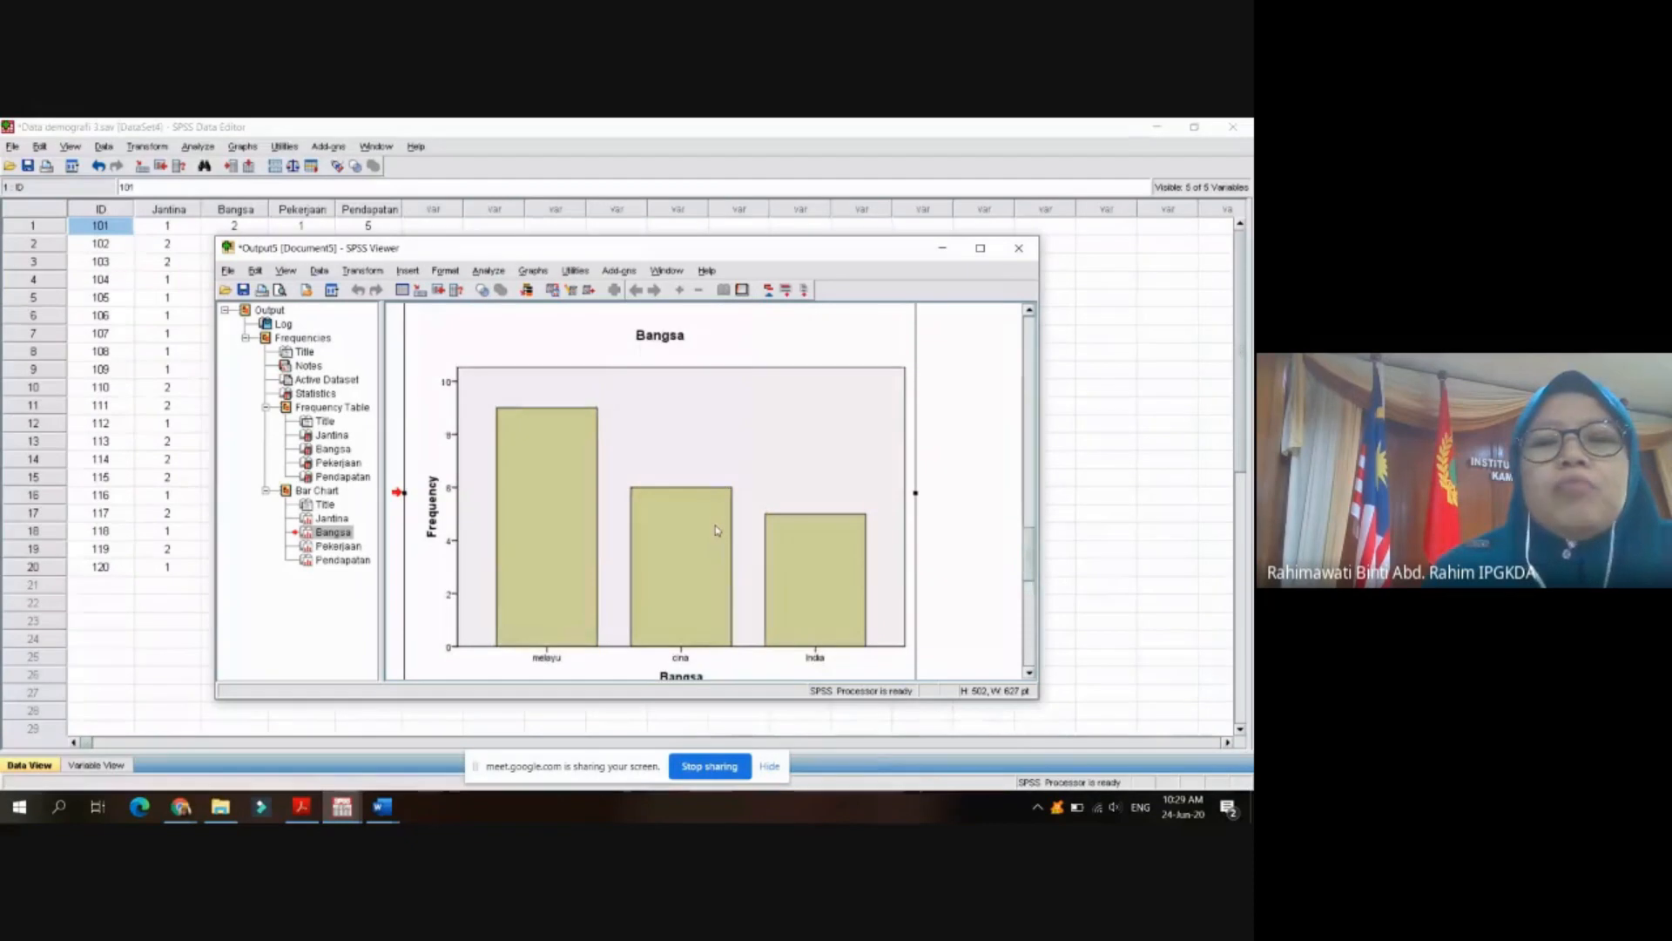
{"action": "scroll", "coordinate": [749, 501], "scroll_direction": "up", "scroll_amount": 3}
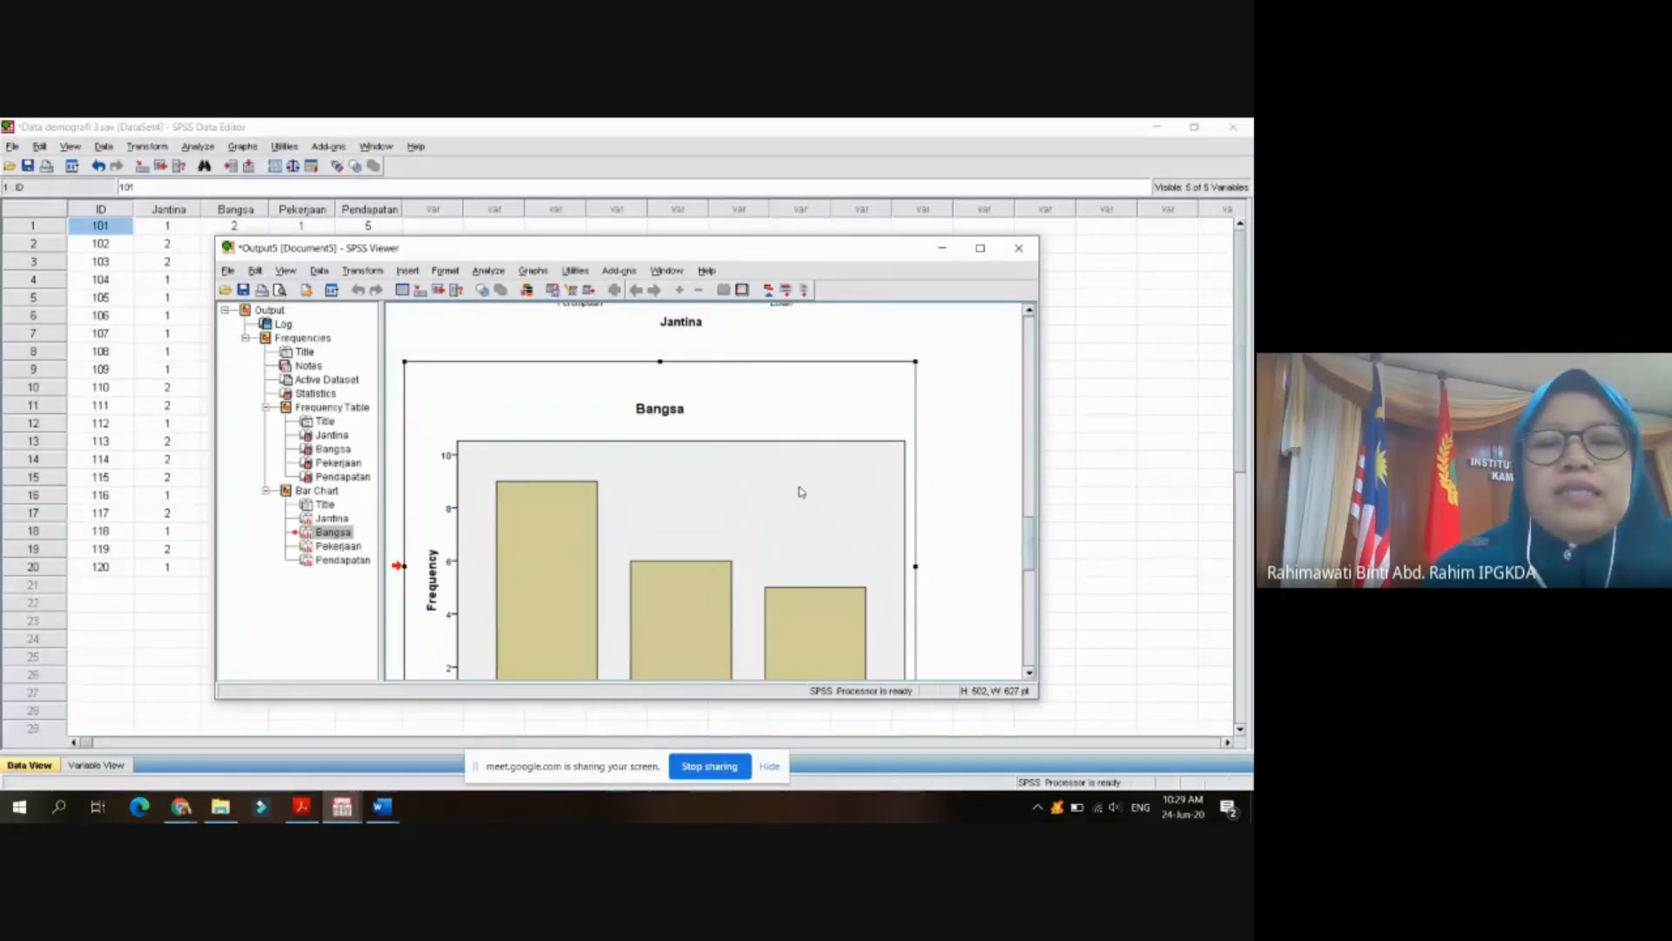
{"action": "scroll", "coordinate": [803, 492], "scroll_direction": "up", "scroll_amount": 5}
{"action": "scroll", "coordinate": [799, 487], "scroll_direction": "up", "scroll_amount": 3}
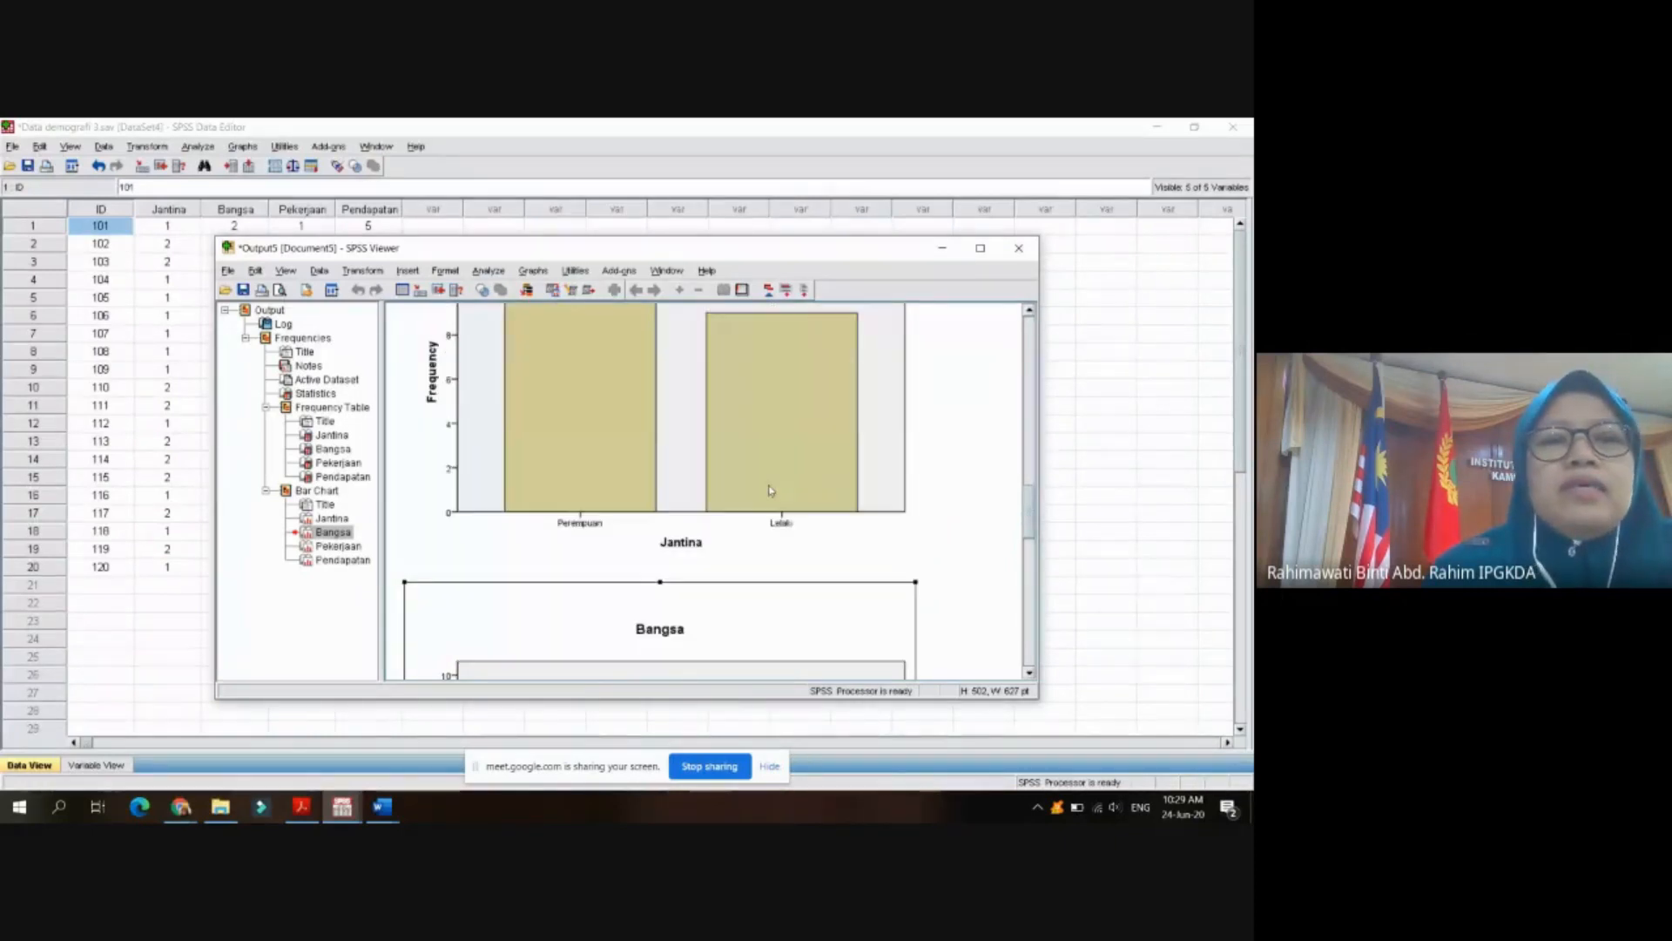
{"action": "left_click", "coordinate": [1019, 249]}
{"action": "left_click", "coordinate": [623, 503]}
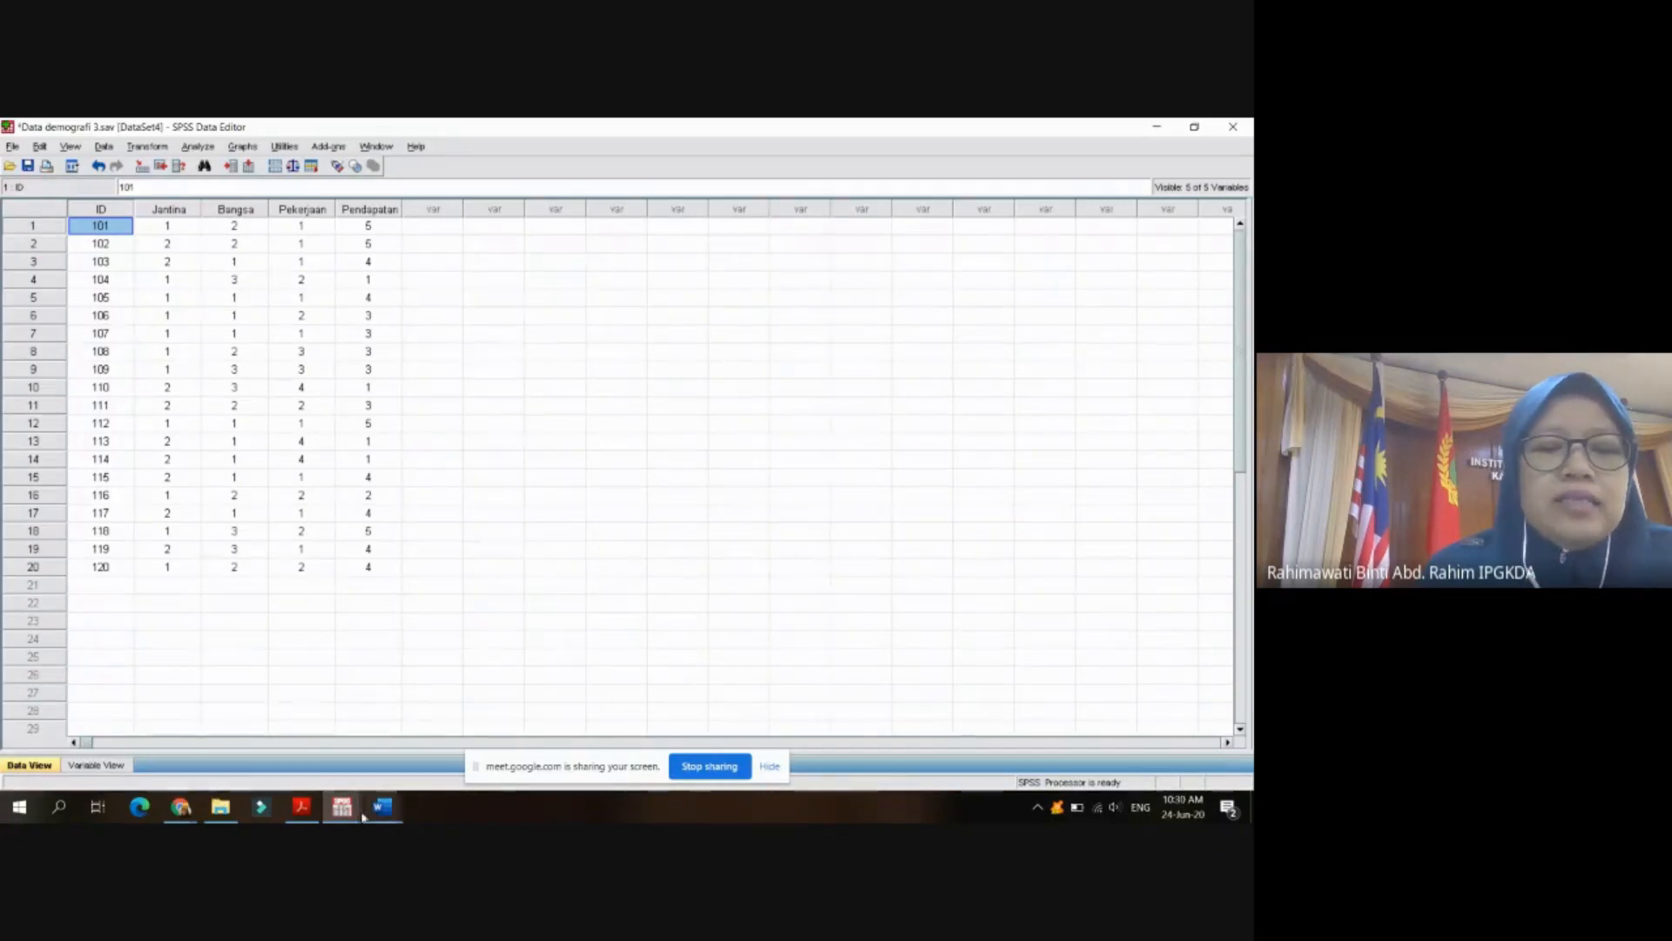
- Switch to Word and examine the response scale and statements in the questionnaire on attitudes towards socioscientific issues
{"action": "mouse_move", "coordinate": [342, 810]}
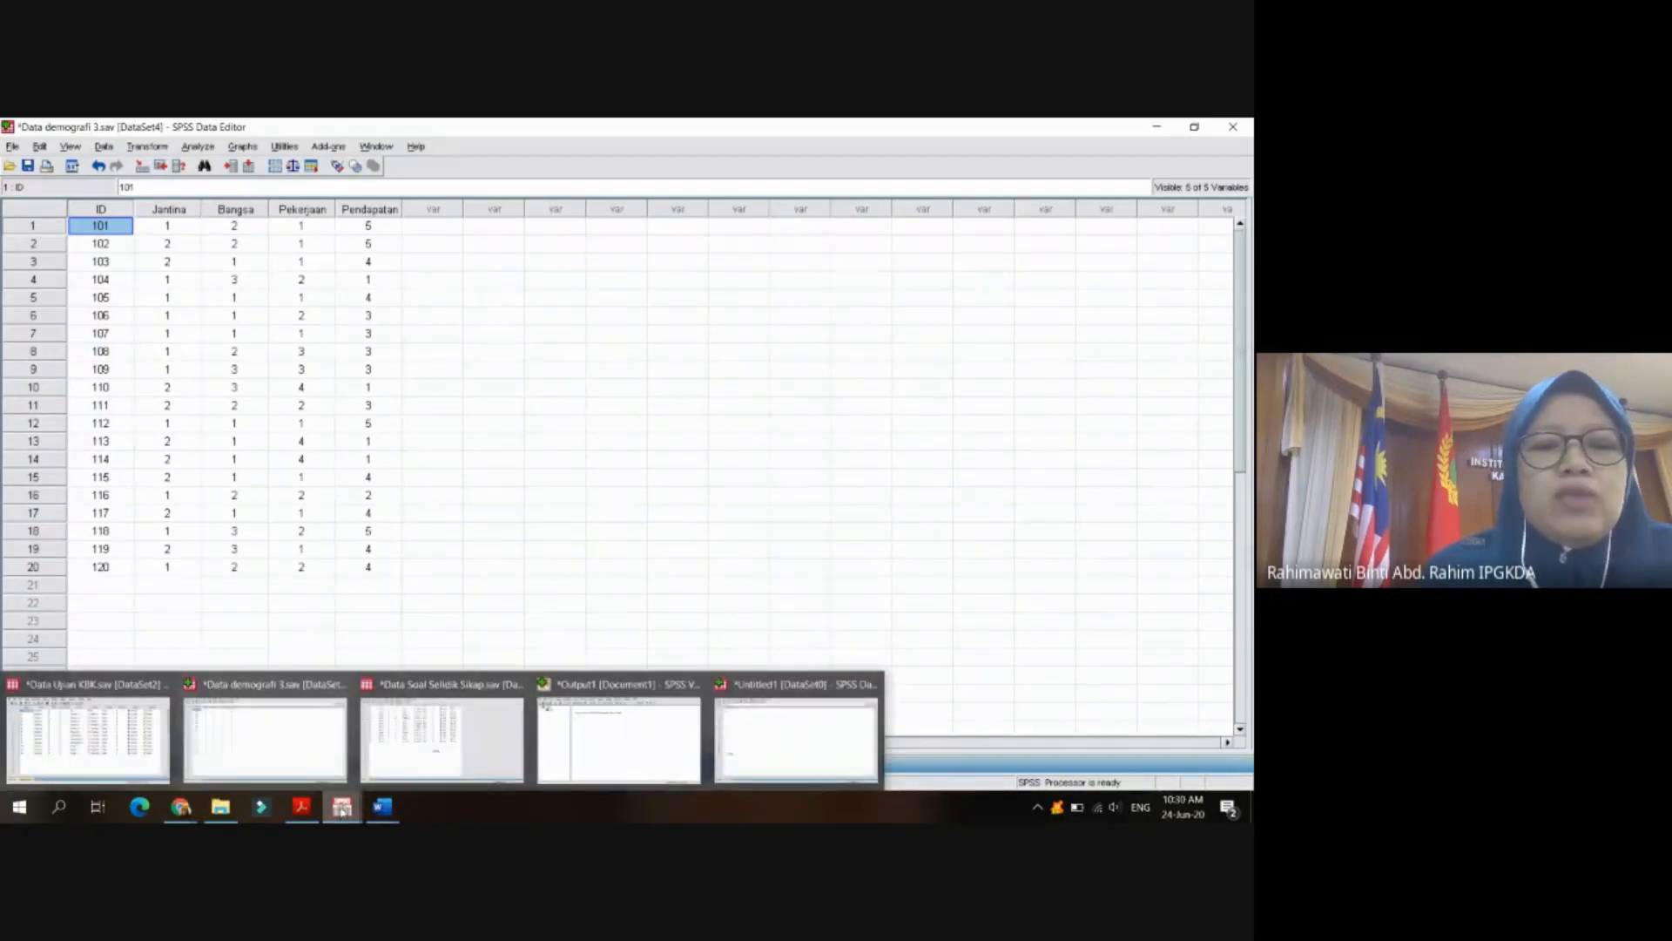
{"action": "left_click", "coordinate": [387, 809]}
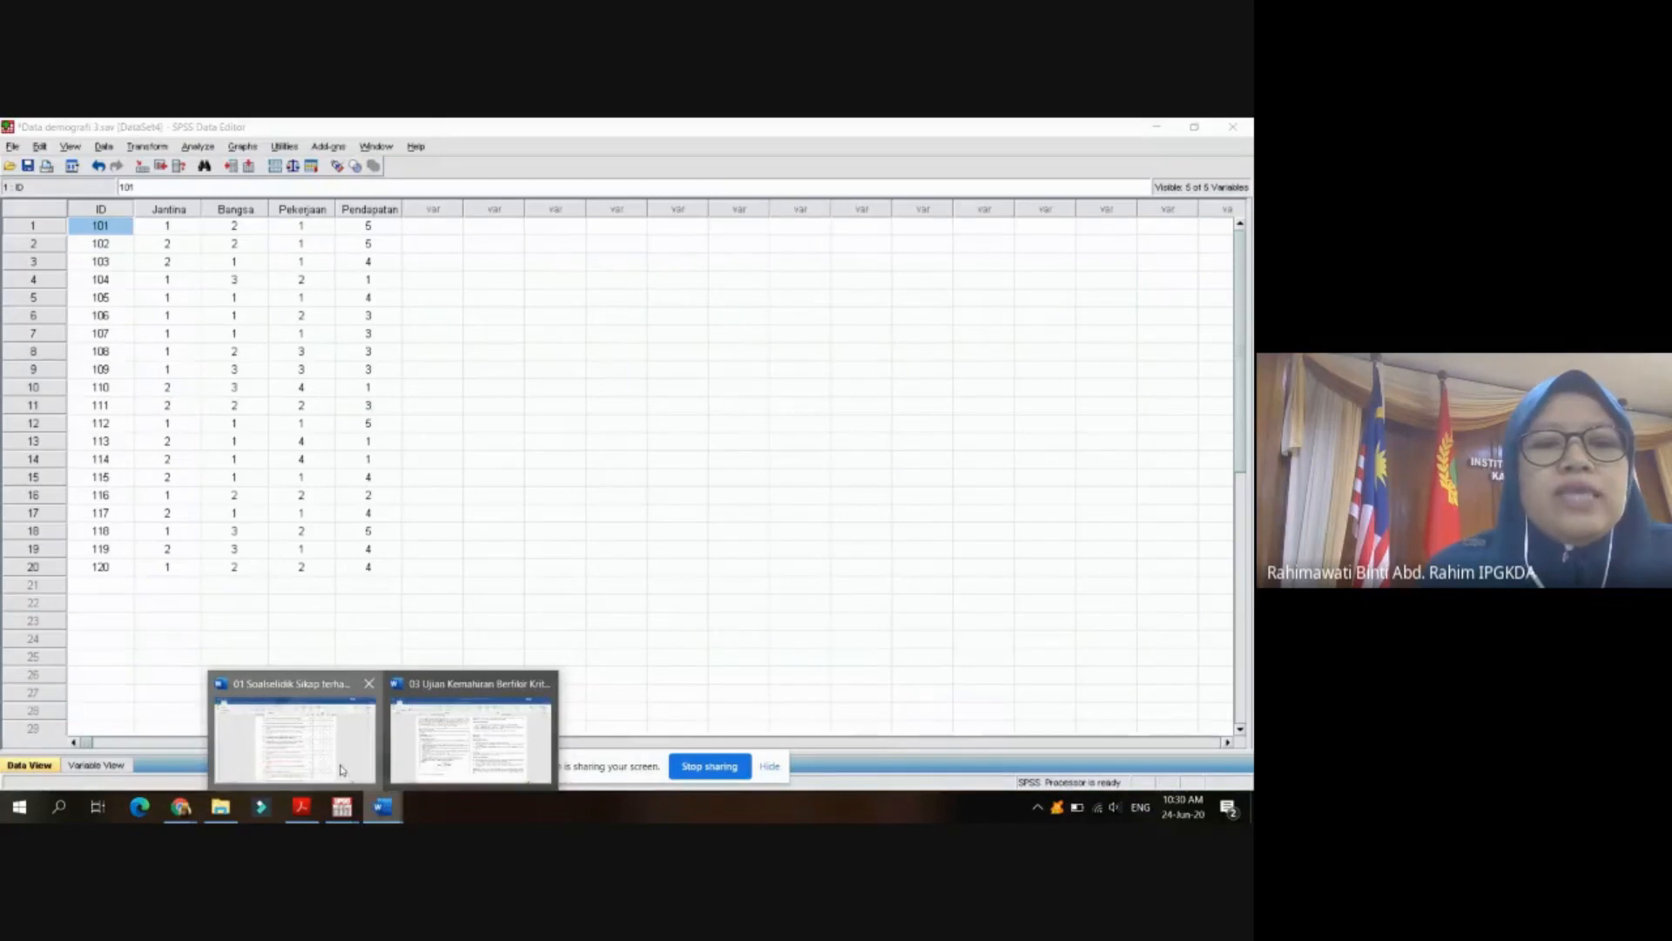
{"action": "left_click", "coordinate": [295, 731]}
{"action": "scroll", "coordinate": [634, 400], "scroll_direction": "up", "scroll_amount": 1}
{"action": "scroll", "coordinate": [634, 400], "scroll_direction": "up", "scroll_amount": 10}
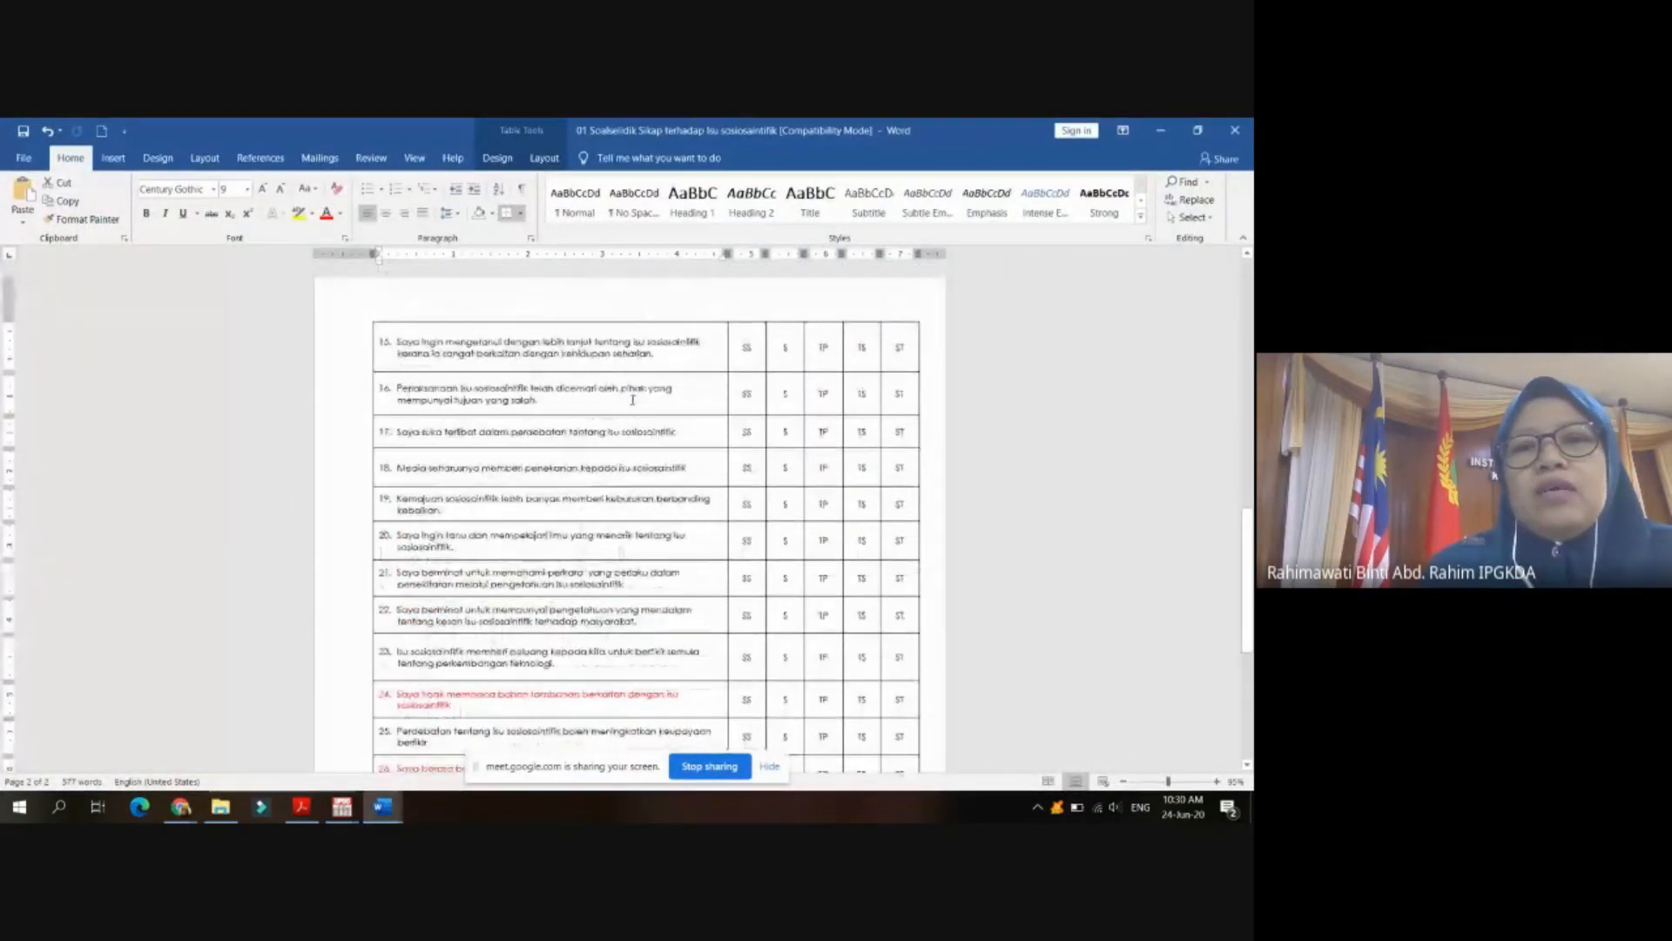
{"action": "scroll", "coordinate": [677, 403], "scroll_direction": "up", "scroll_amount": 5}
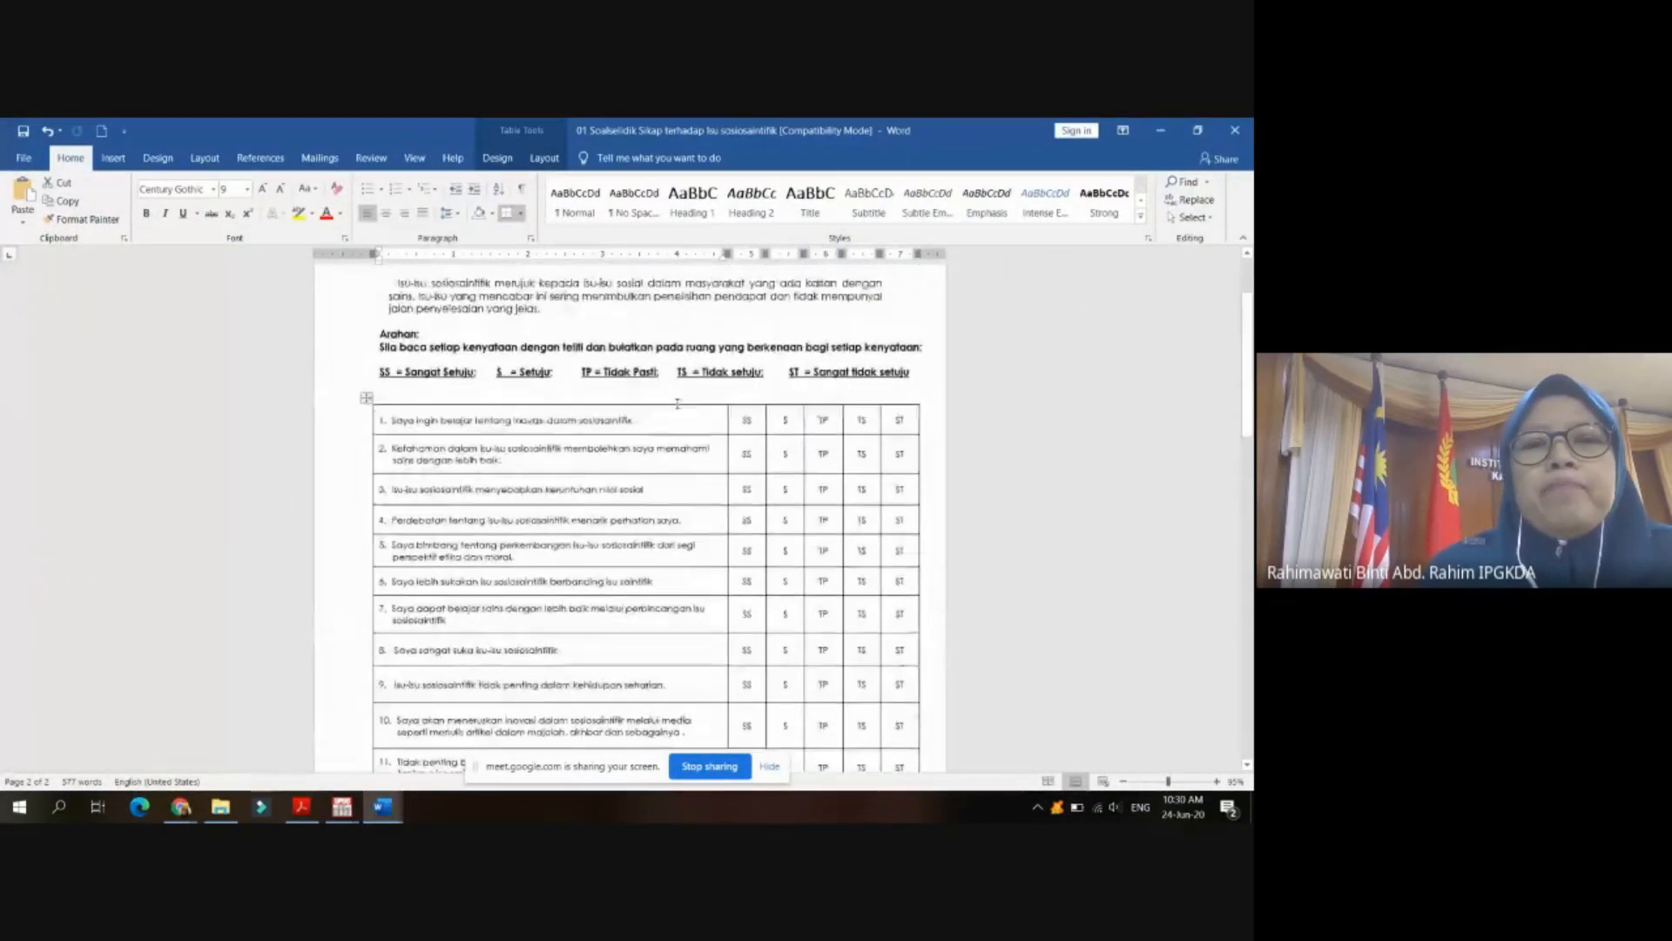
{"action": "scroll", "coordinate": [611, 420], "scroll_direction": "down", "scroll_amount": 2}
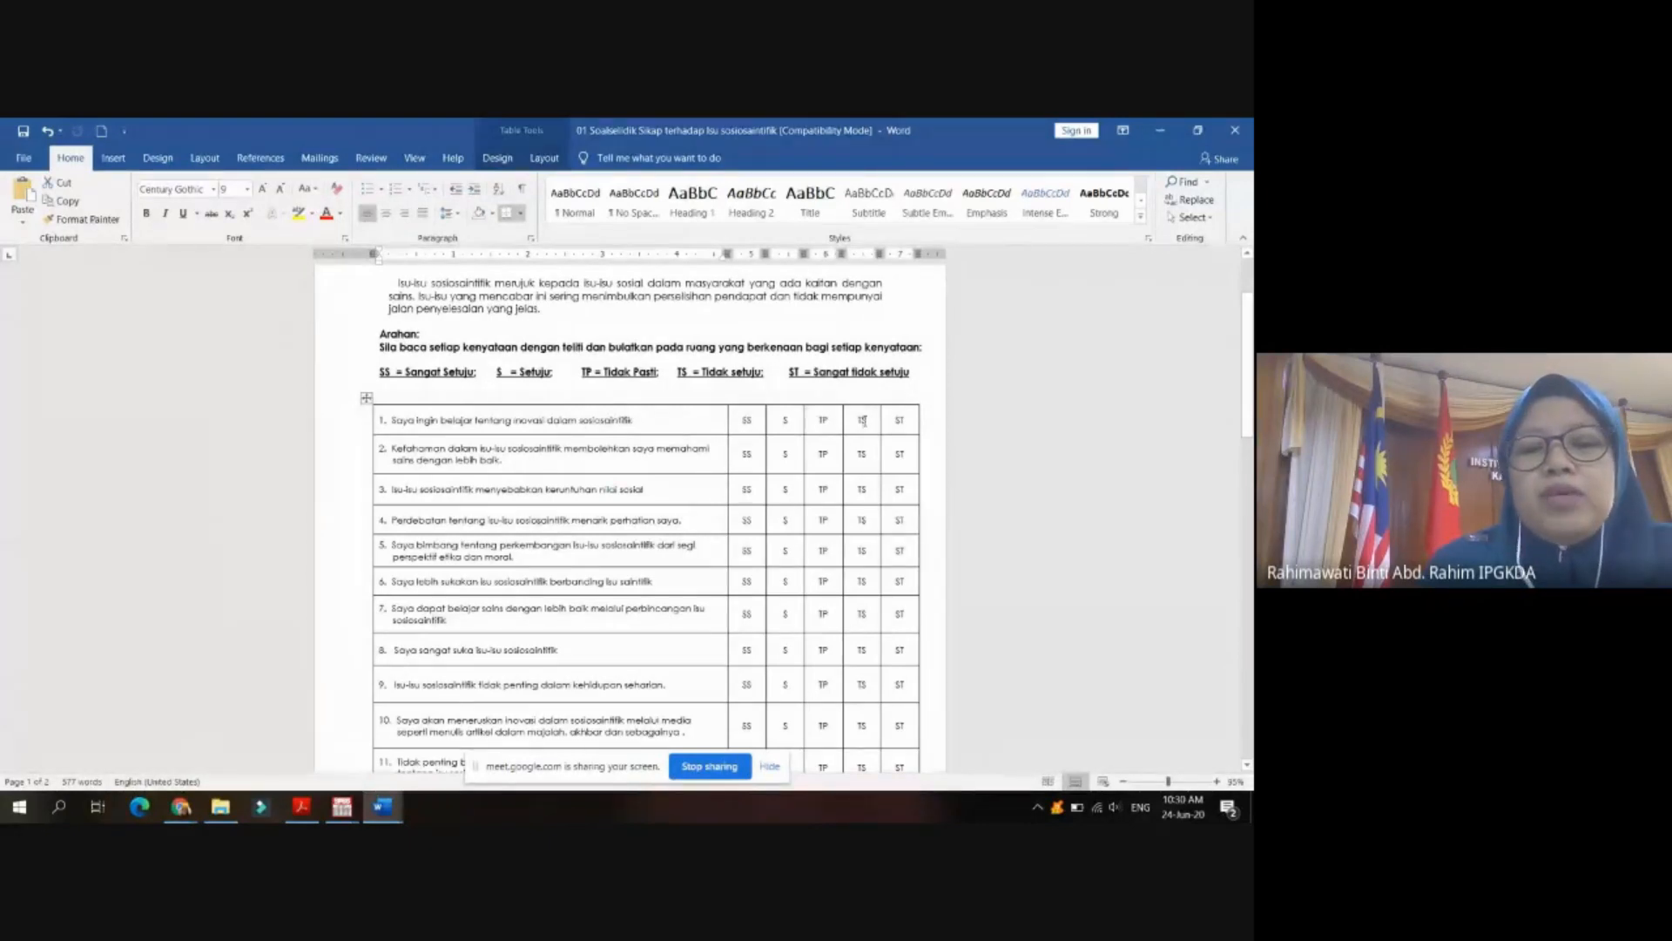
- Switch back to the untitled dataset in SPSS and create a new blank data file
{"action": "mouse_move", "coordinate": [344, 815]}
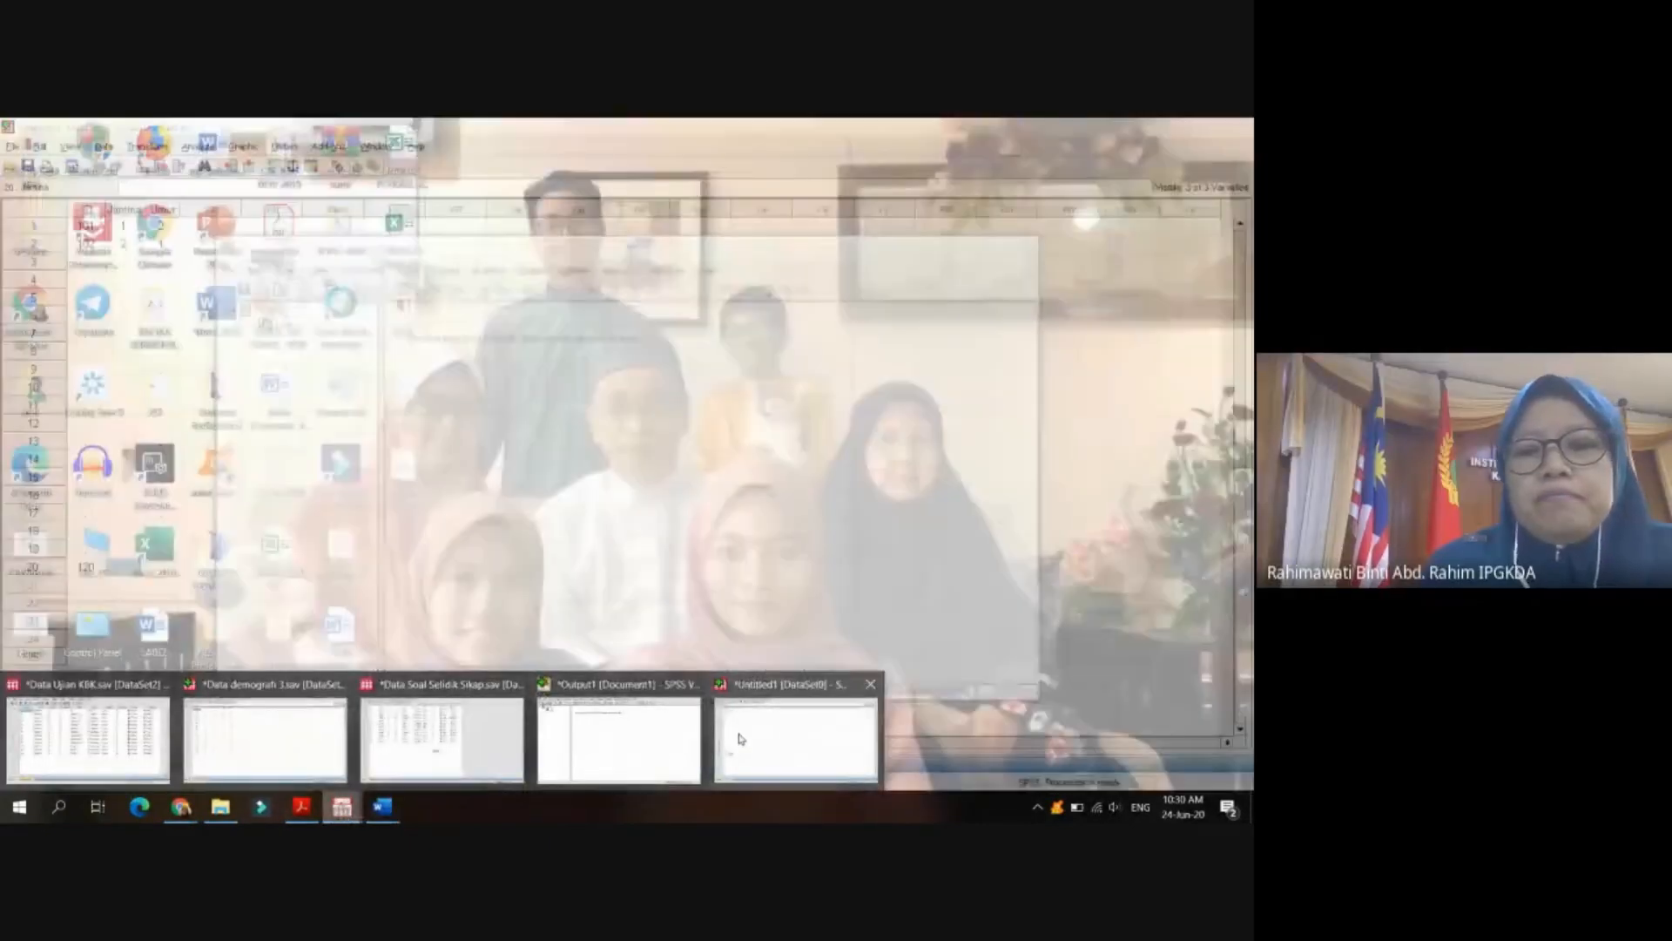
{"action": "left_click", "coordinate": [741, 739]}
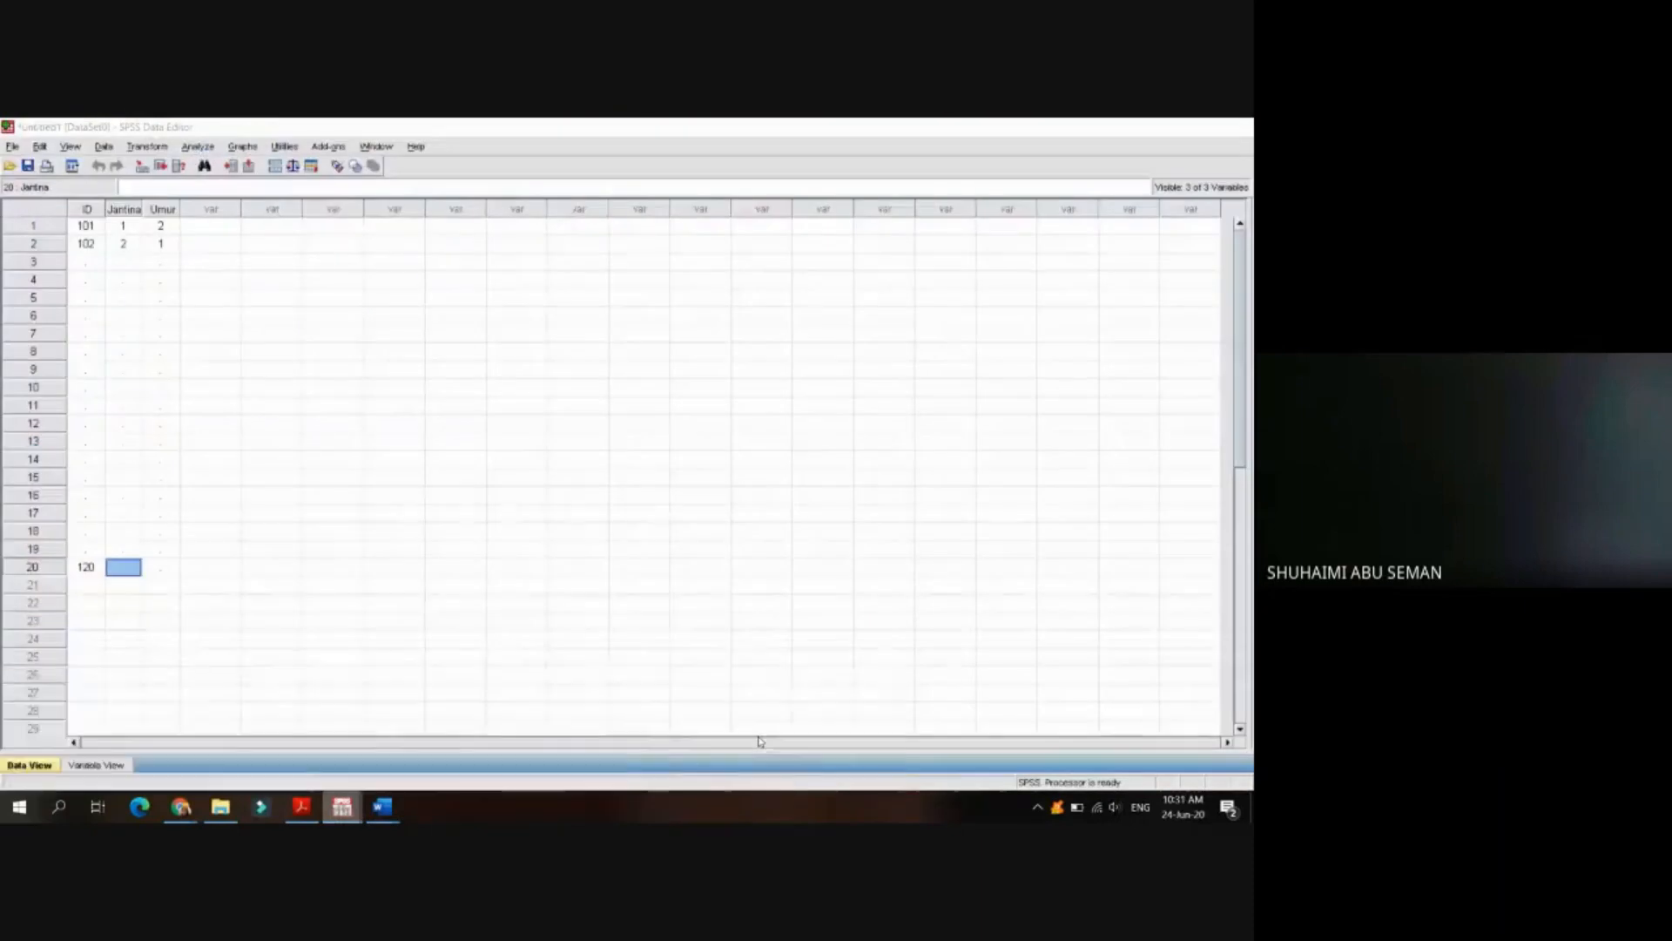
{"action": "left_click", "coordinate": [12, 147]}
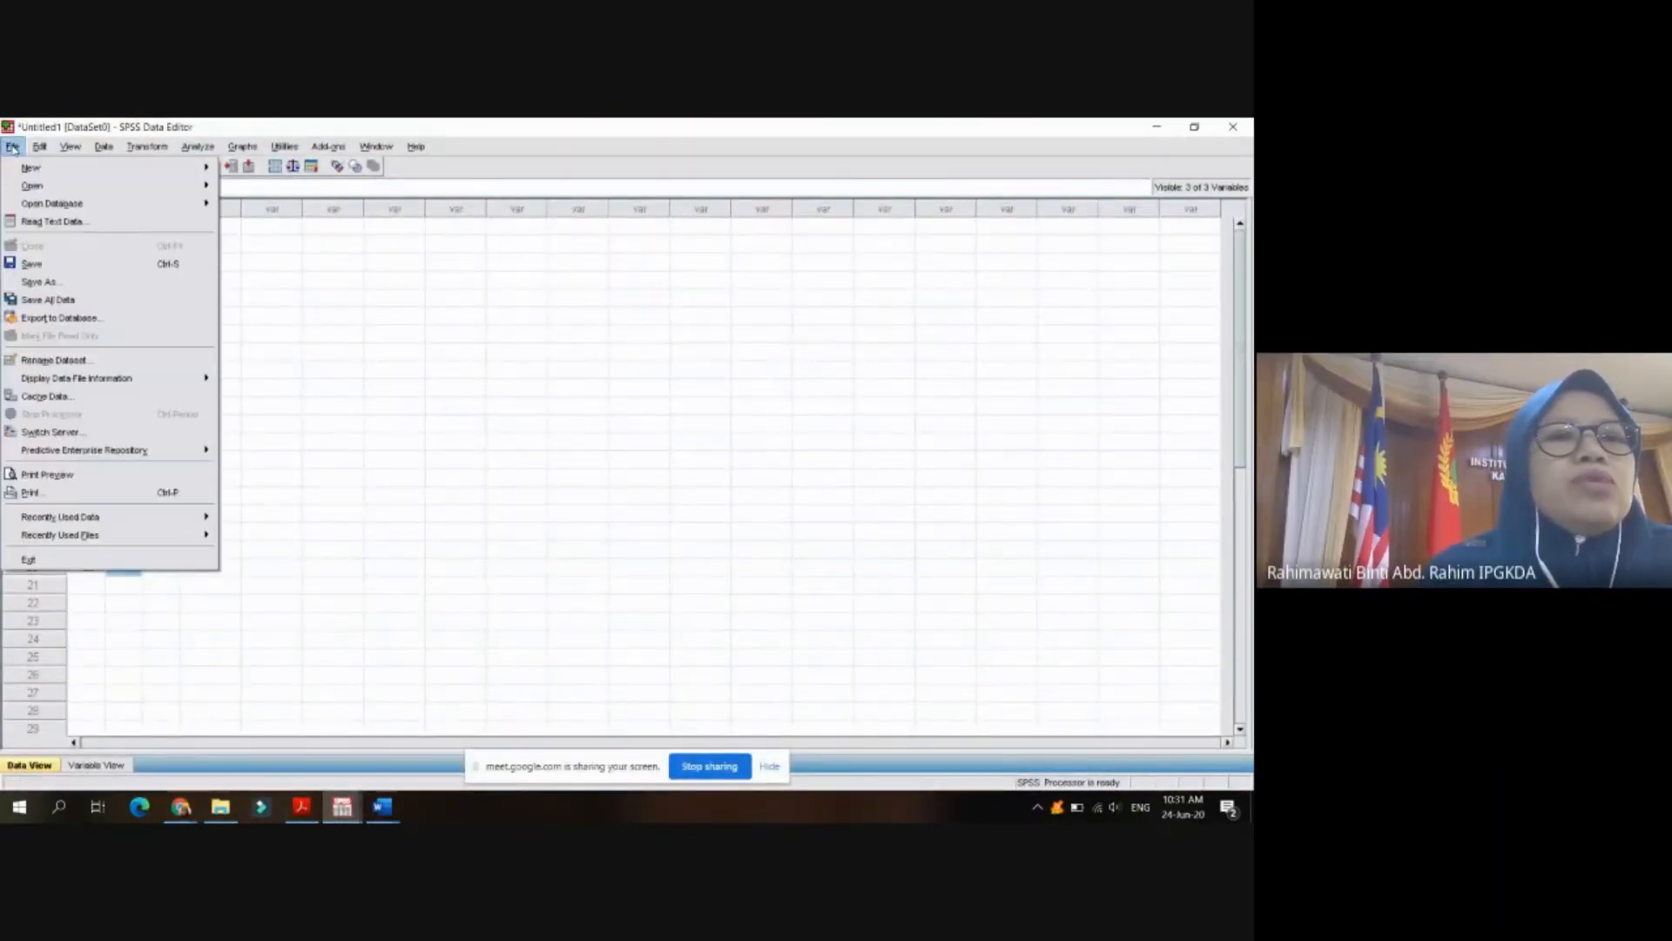
{"action": "mouse_move", "coordinate": [68, 170]}
{"action": "left_click", "coordinate": [237, 167]}
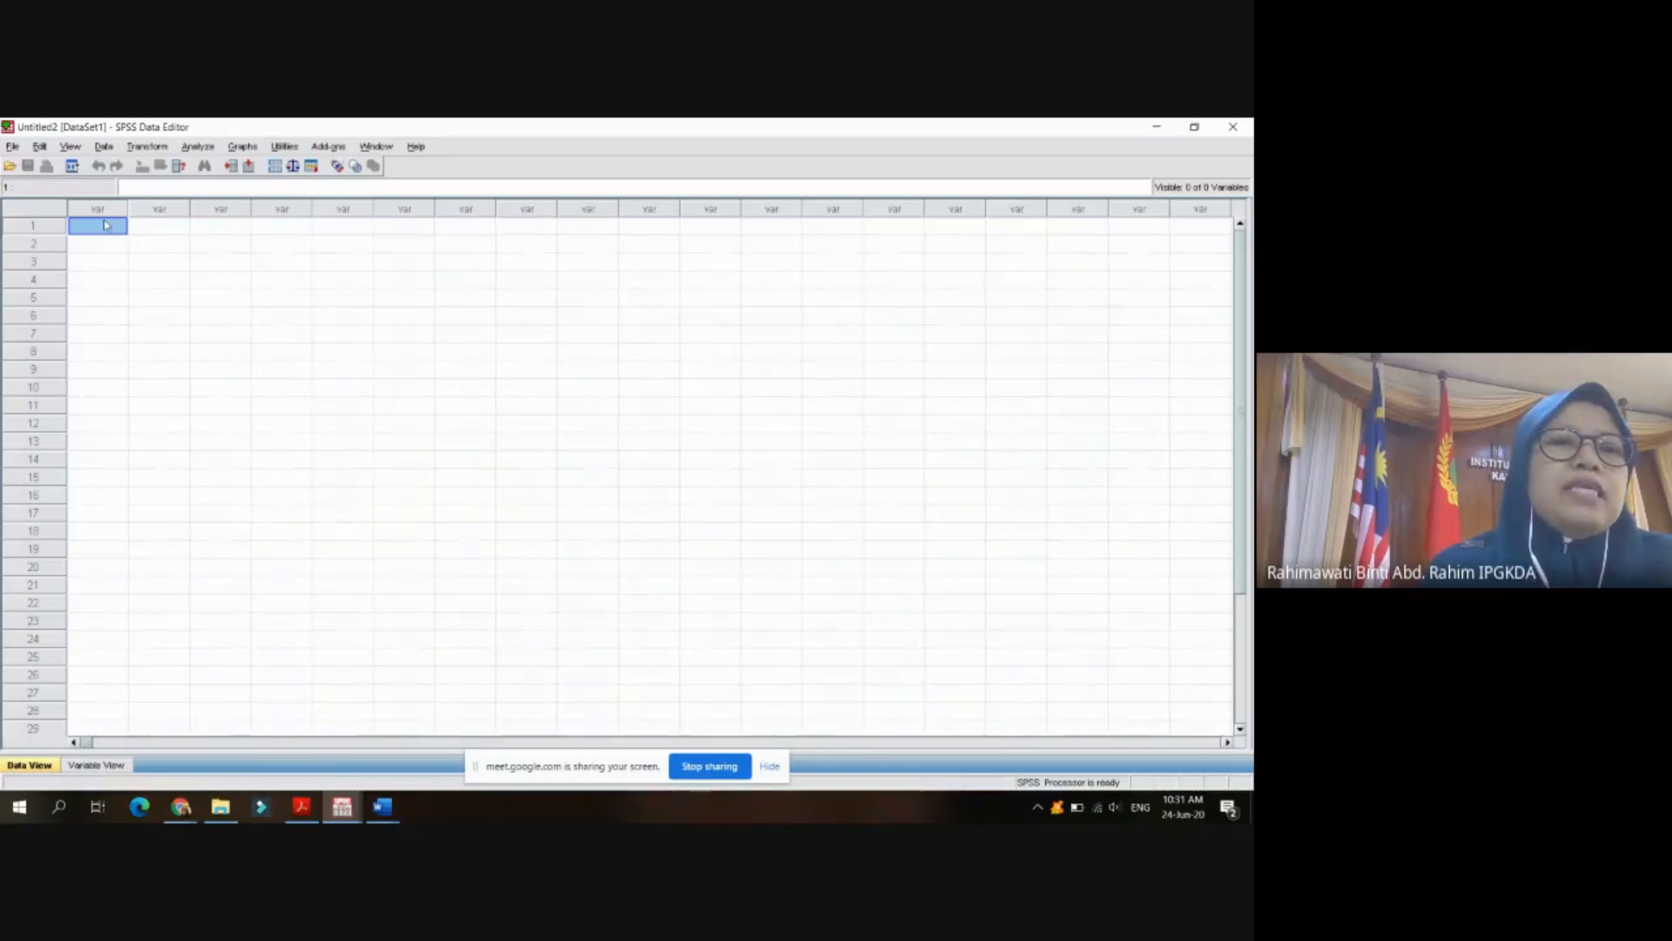
- Define the first variable as ID with 0 decimals and Center alignment
{"action": "left_click", "coordinate": [98, 763]}
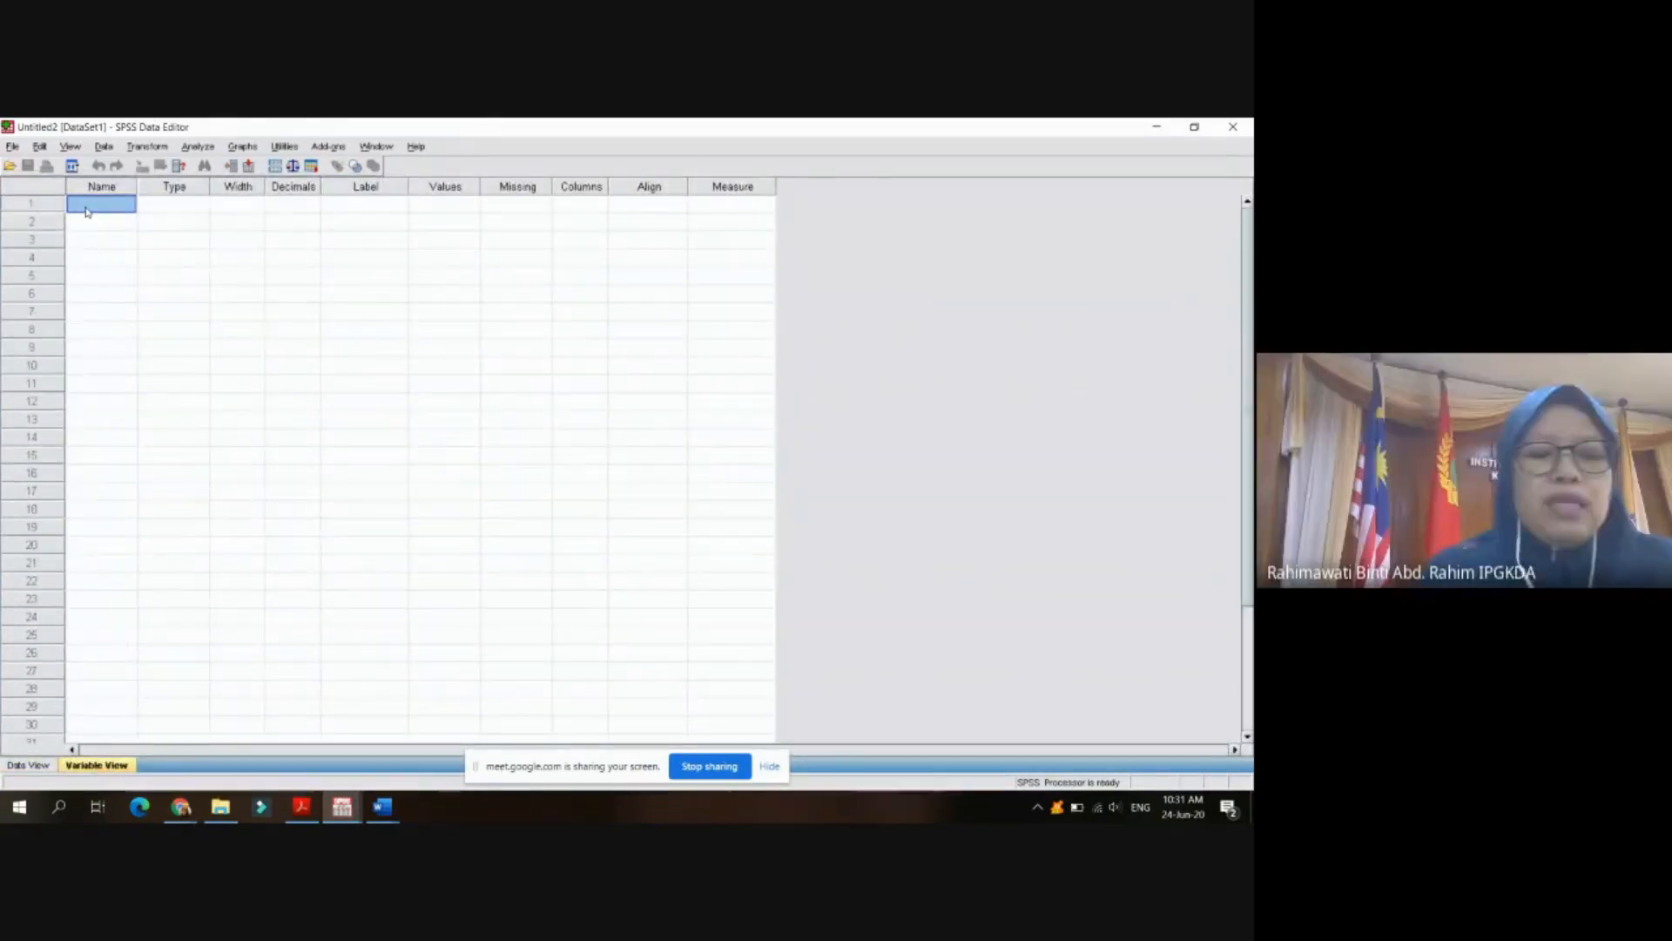
{"action": "type", "text": "ID"}
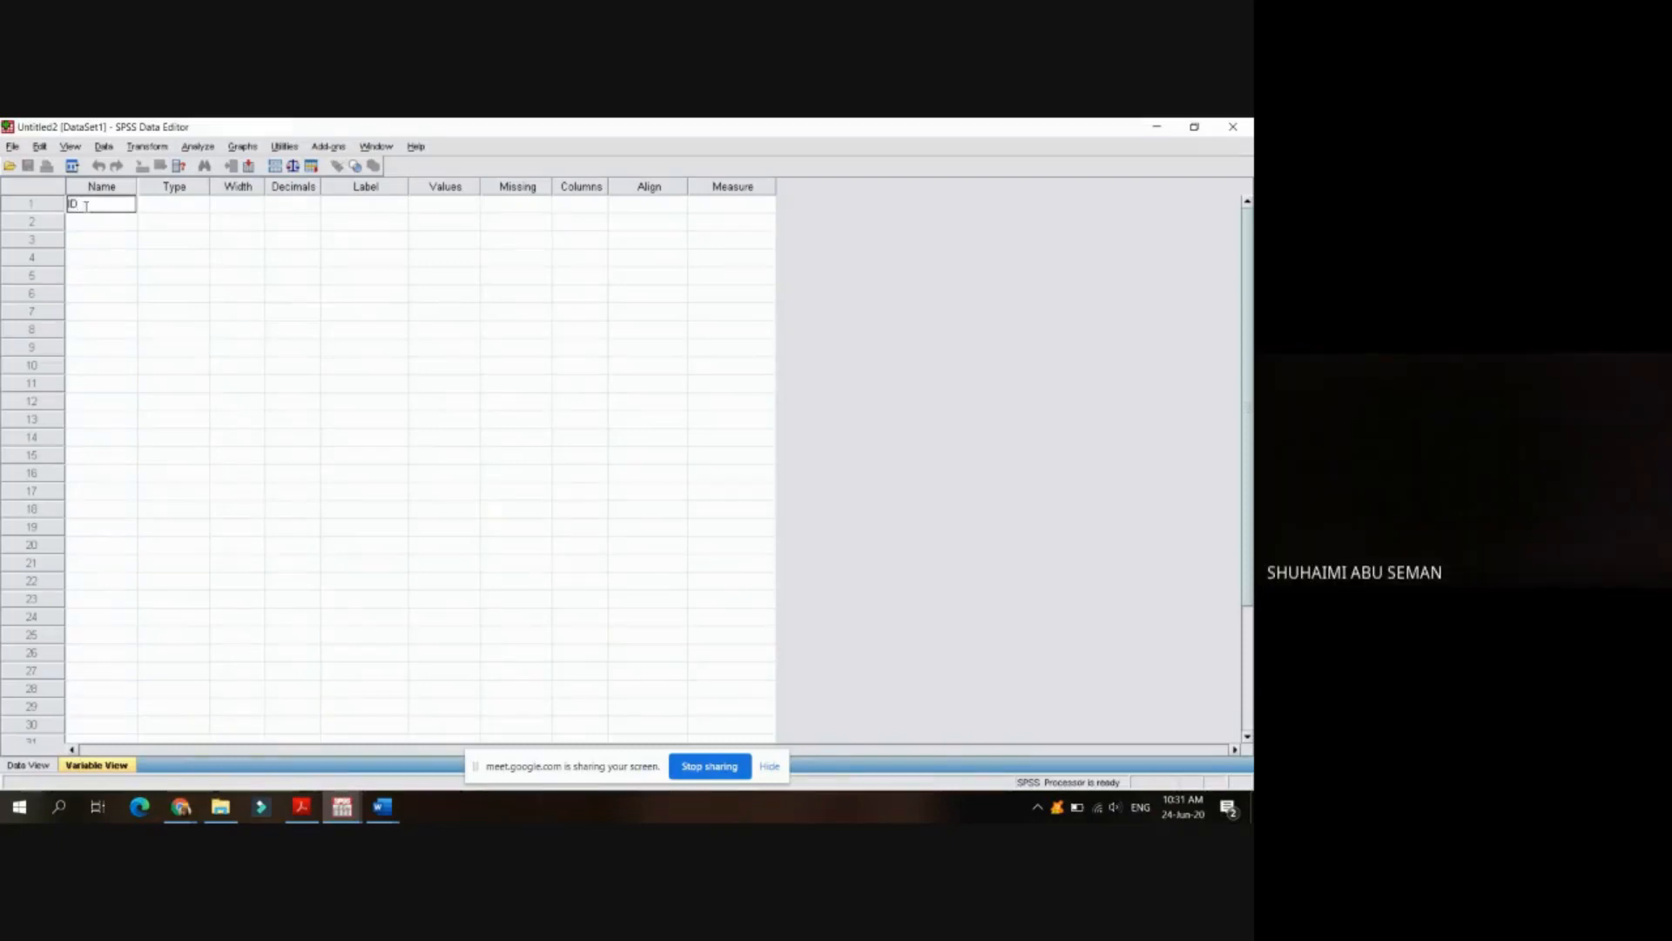
{"action": "left_click", "coordinate": [177, 206]}
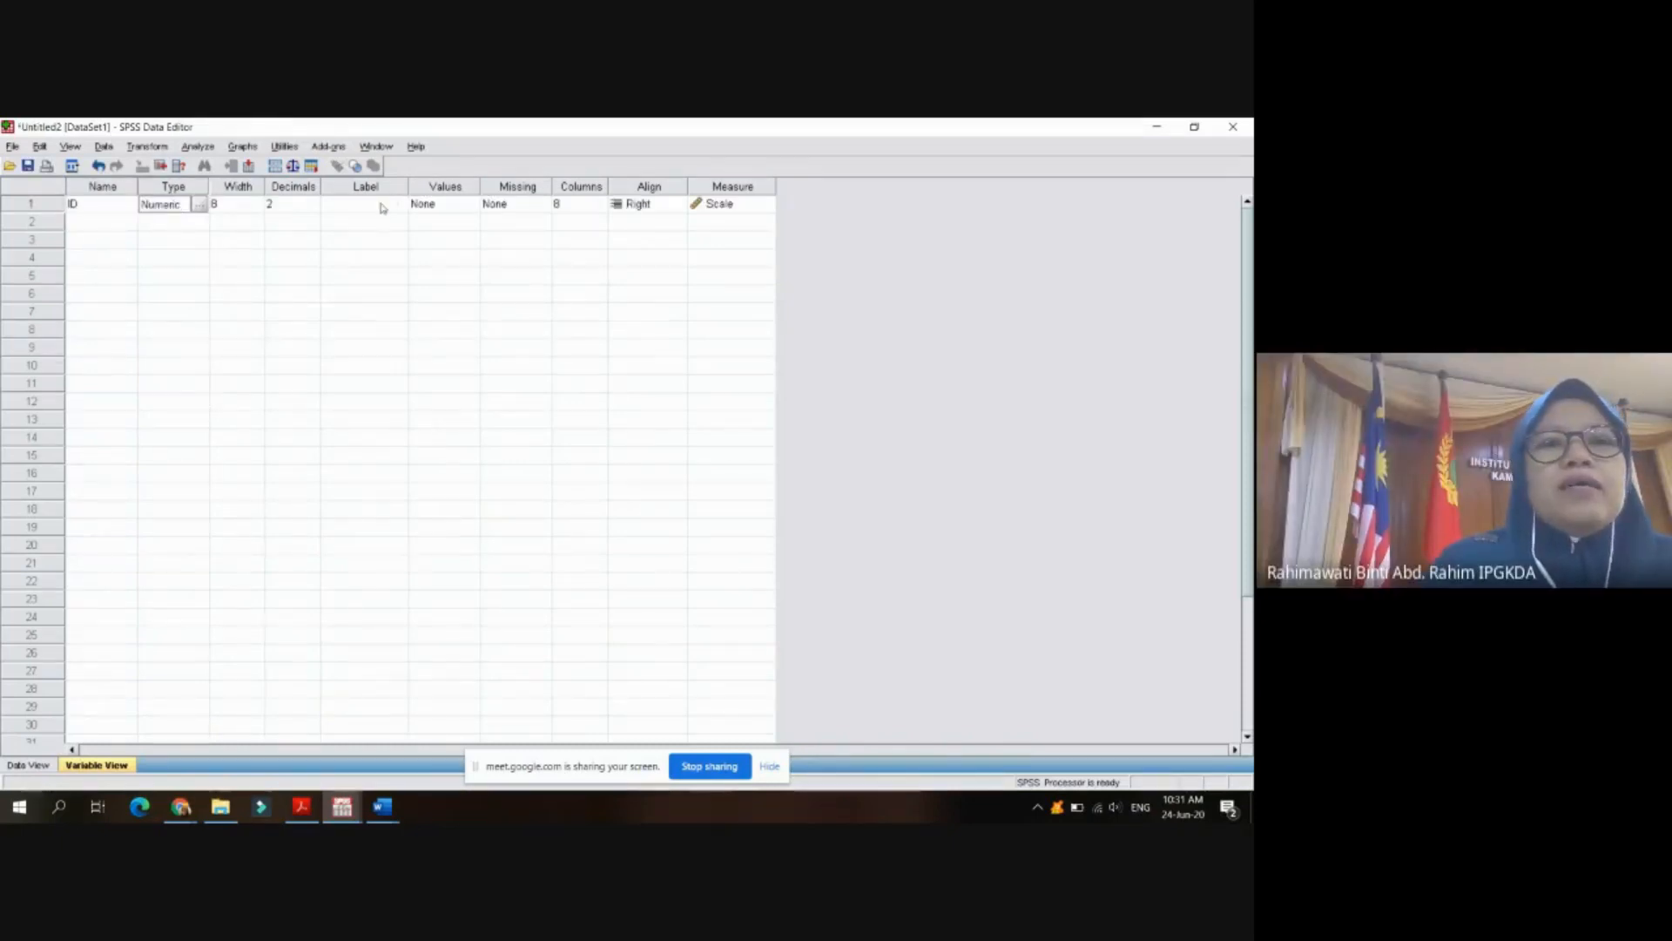
{"action": "left_click", "coordinate": [305, 209]}
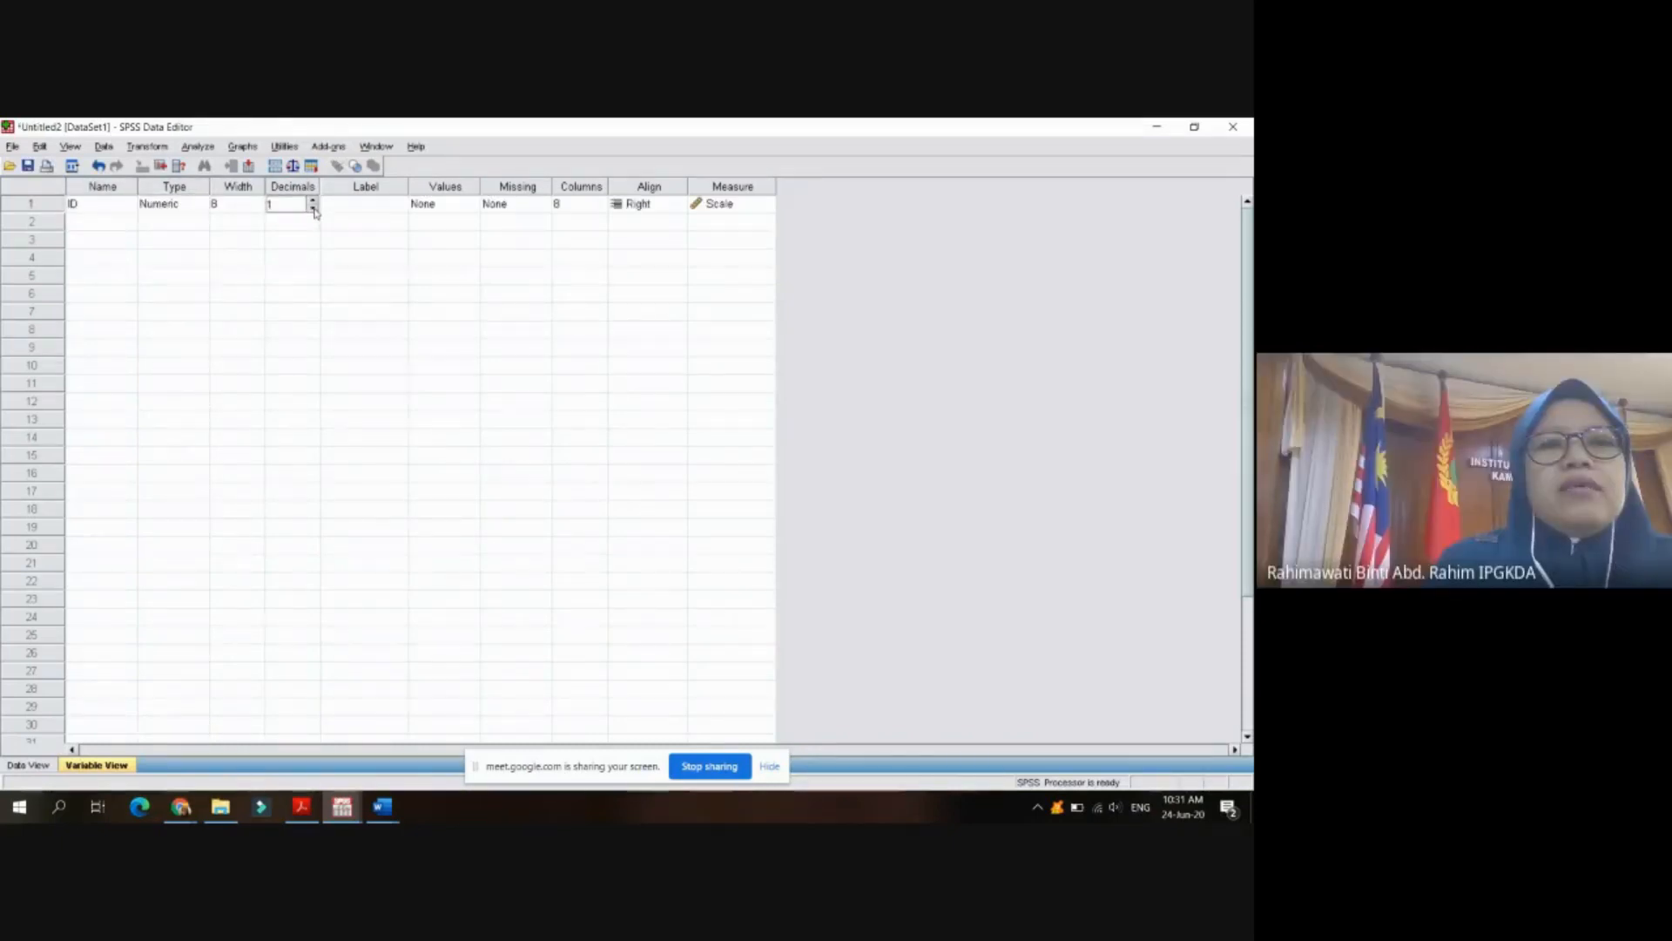
{"action": "left_click", "coordinate": [312, 207]}
{"action": "left_click", "coordinate": [312, 207]}
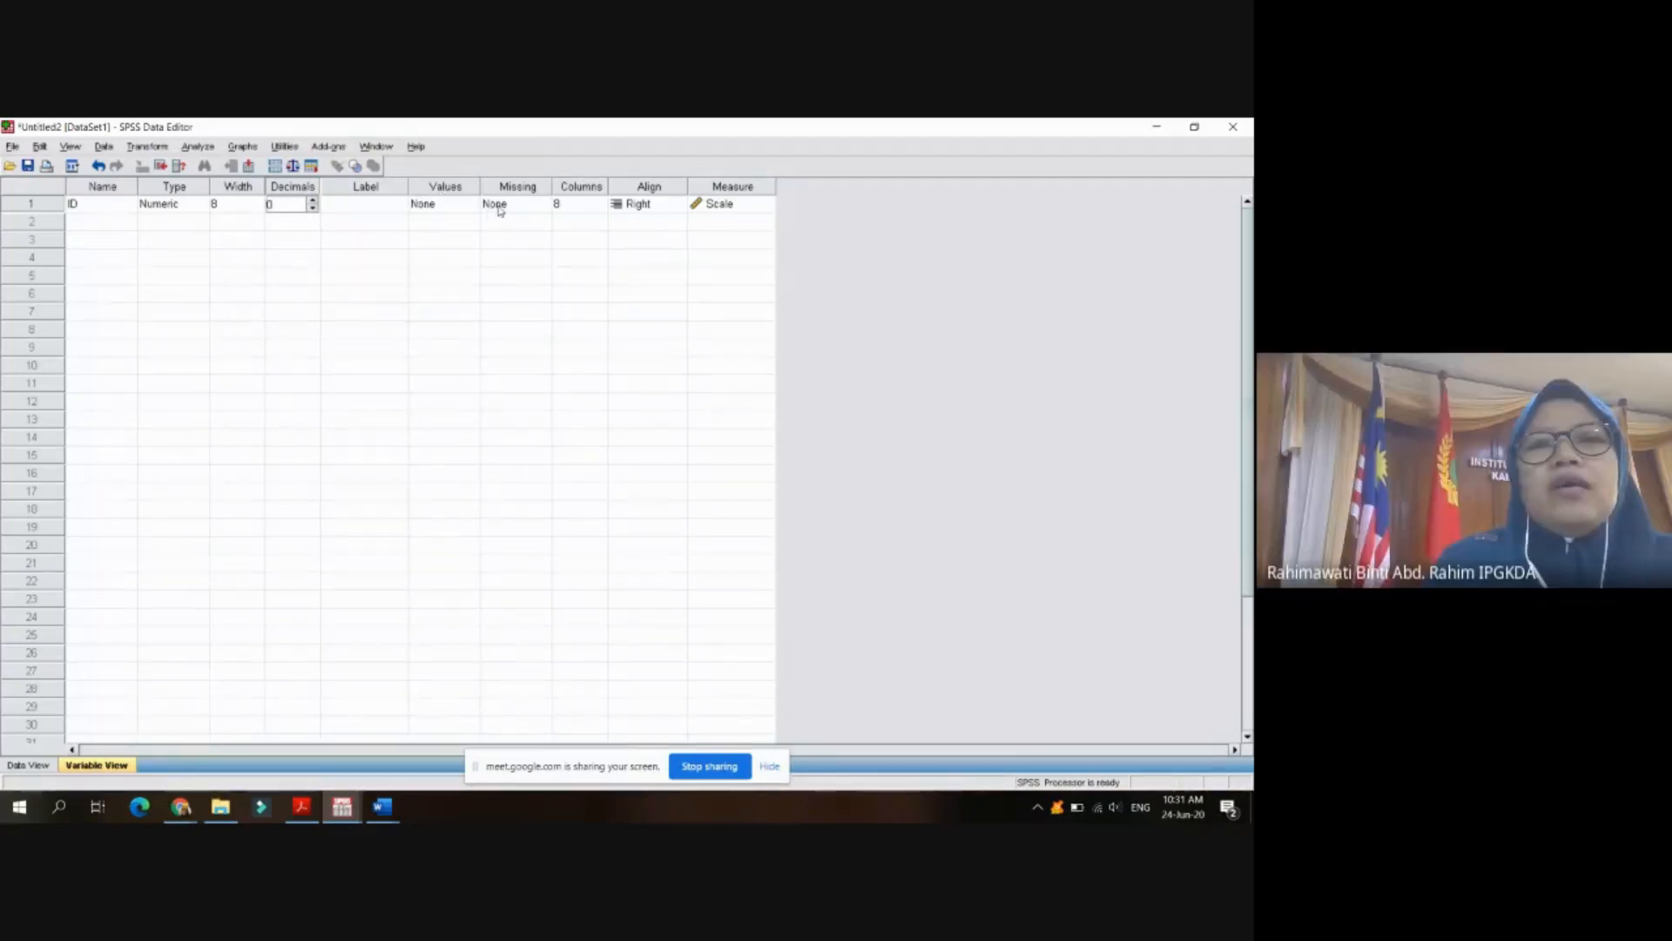
{"action": "left_click", "coordinate": [619, 205]}
{"action": "left_click", "coordinate": [679, 204]}
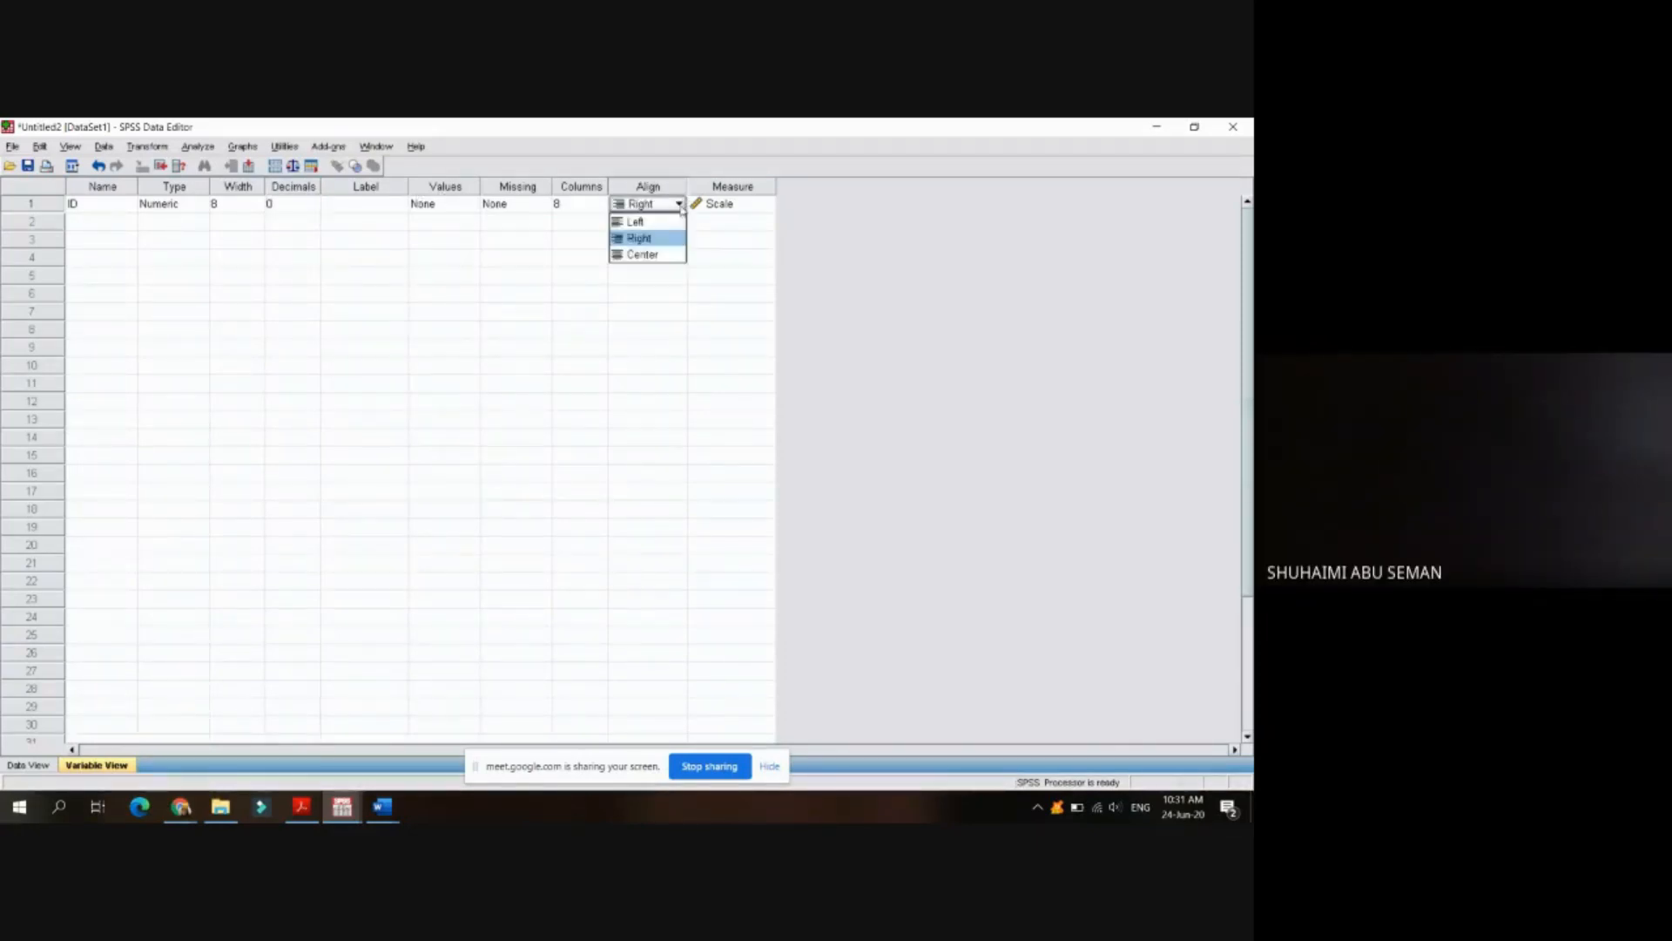
{"action": "left_click", "coordinate": [646, 254]}
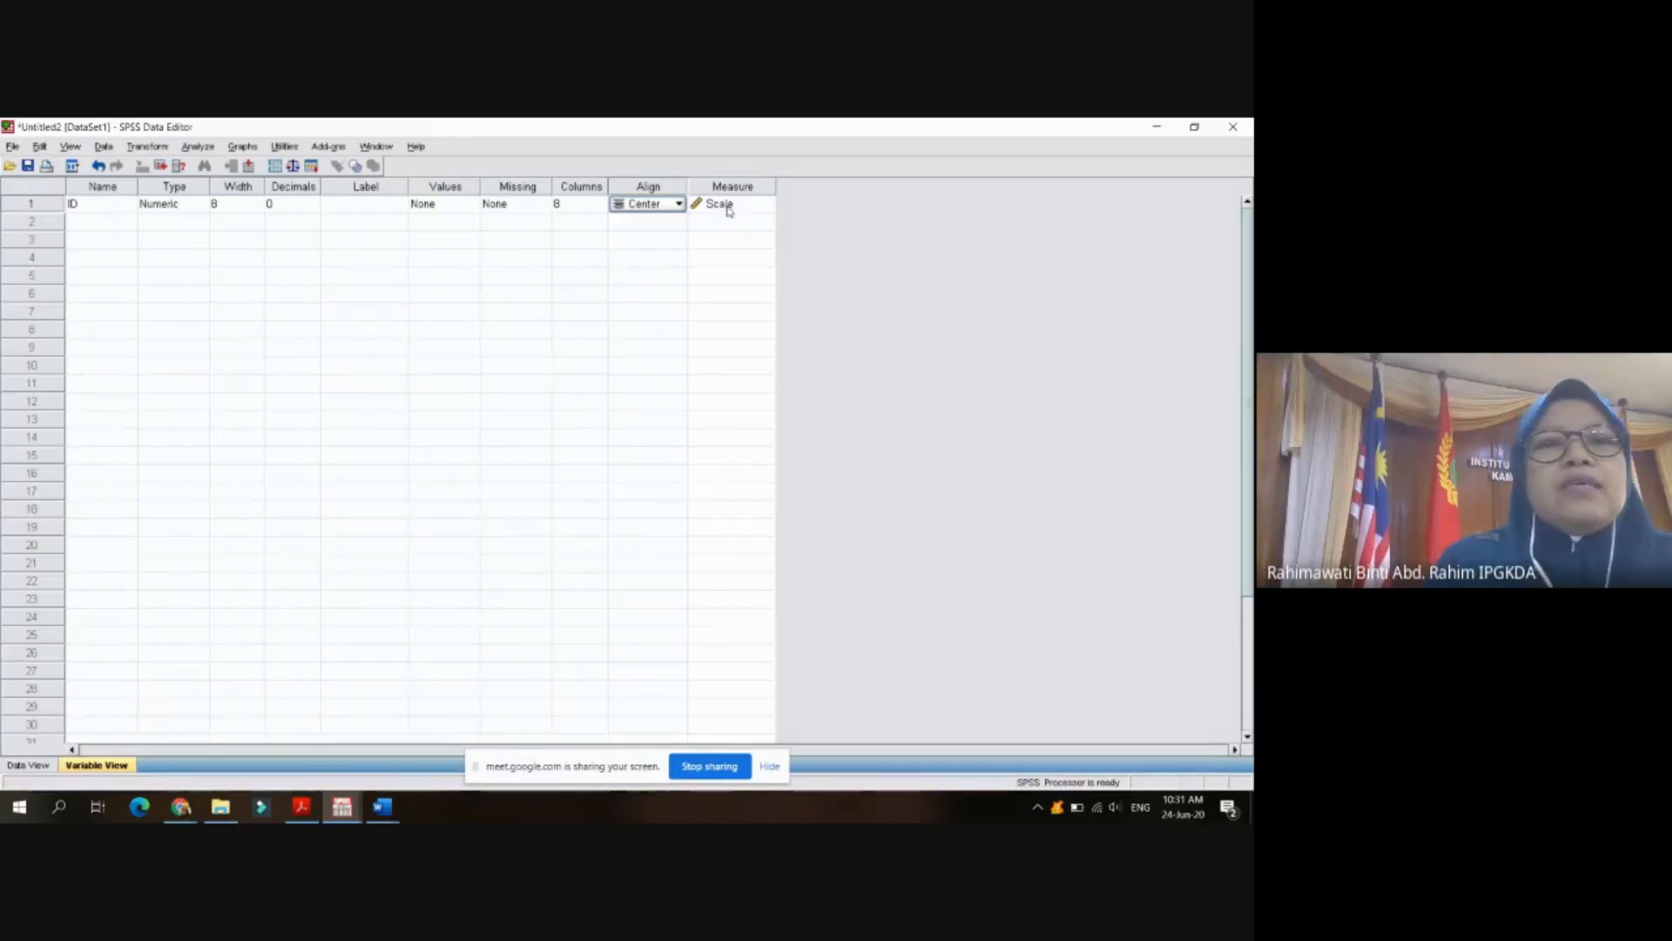
- Check the first statements of the attitude questionnaire in Word and return to the new SPSS dataset
{"action": "left_click", "coordinate": [88, 228]}
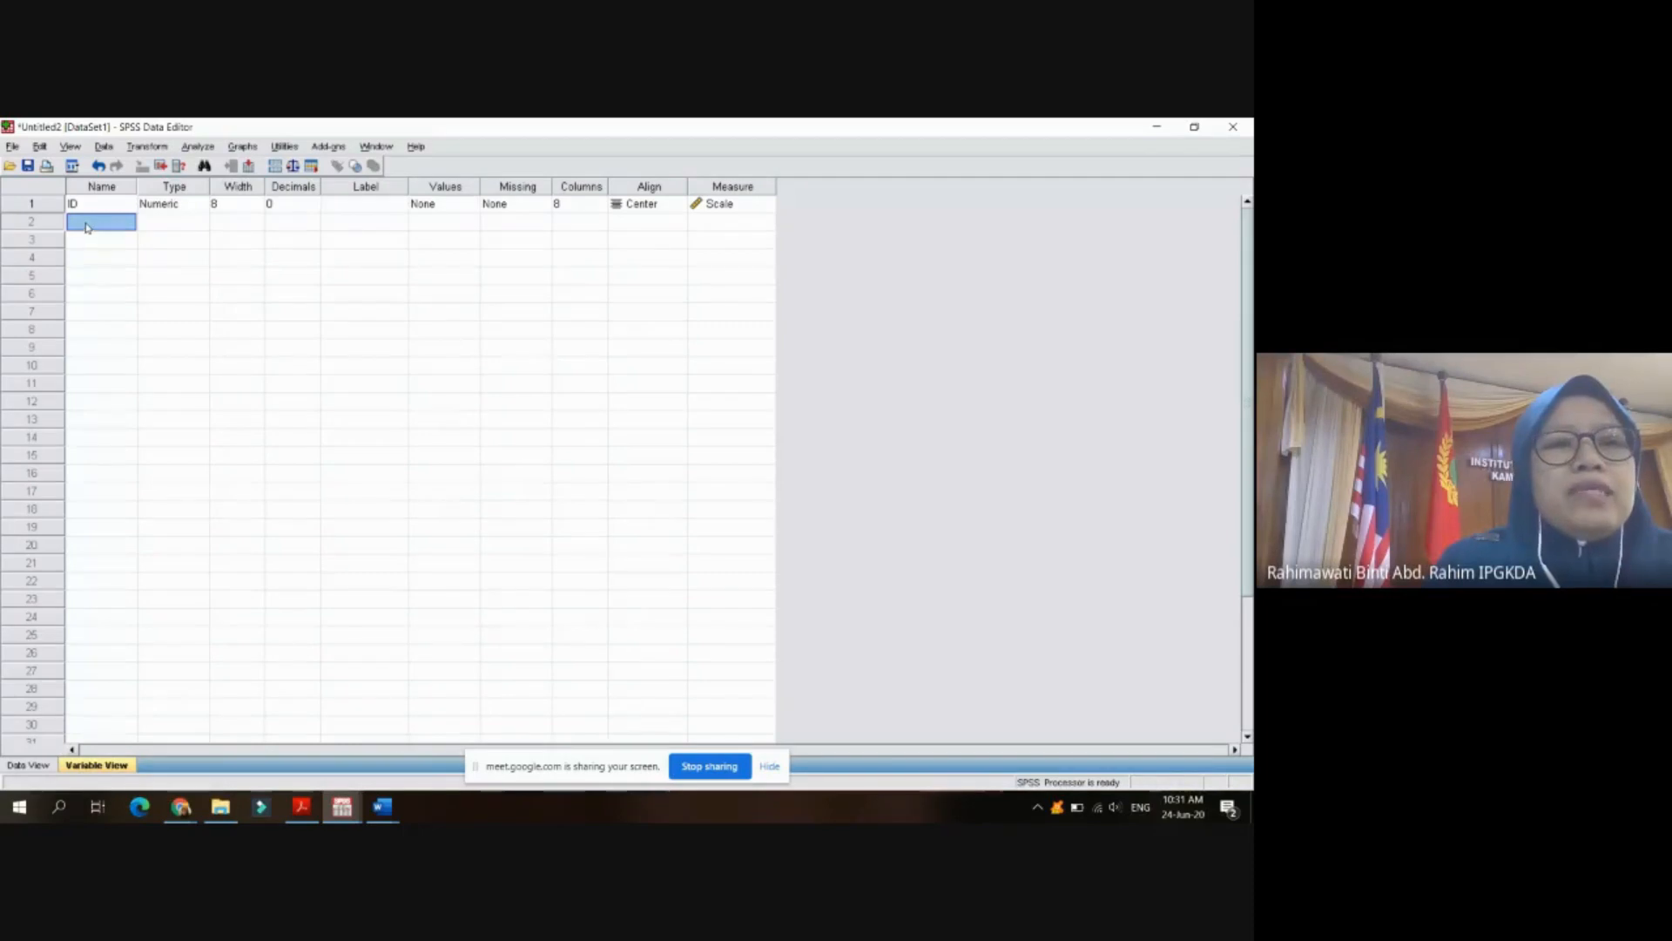
{"action": "left_click", "coordinate": [382, 807]}
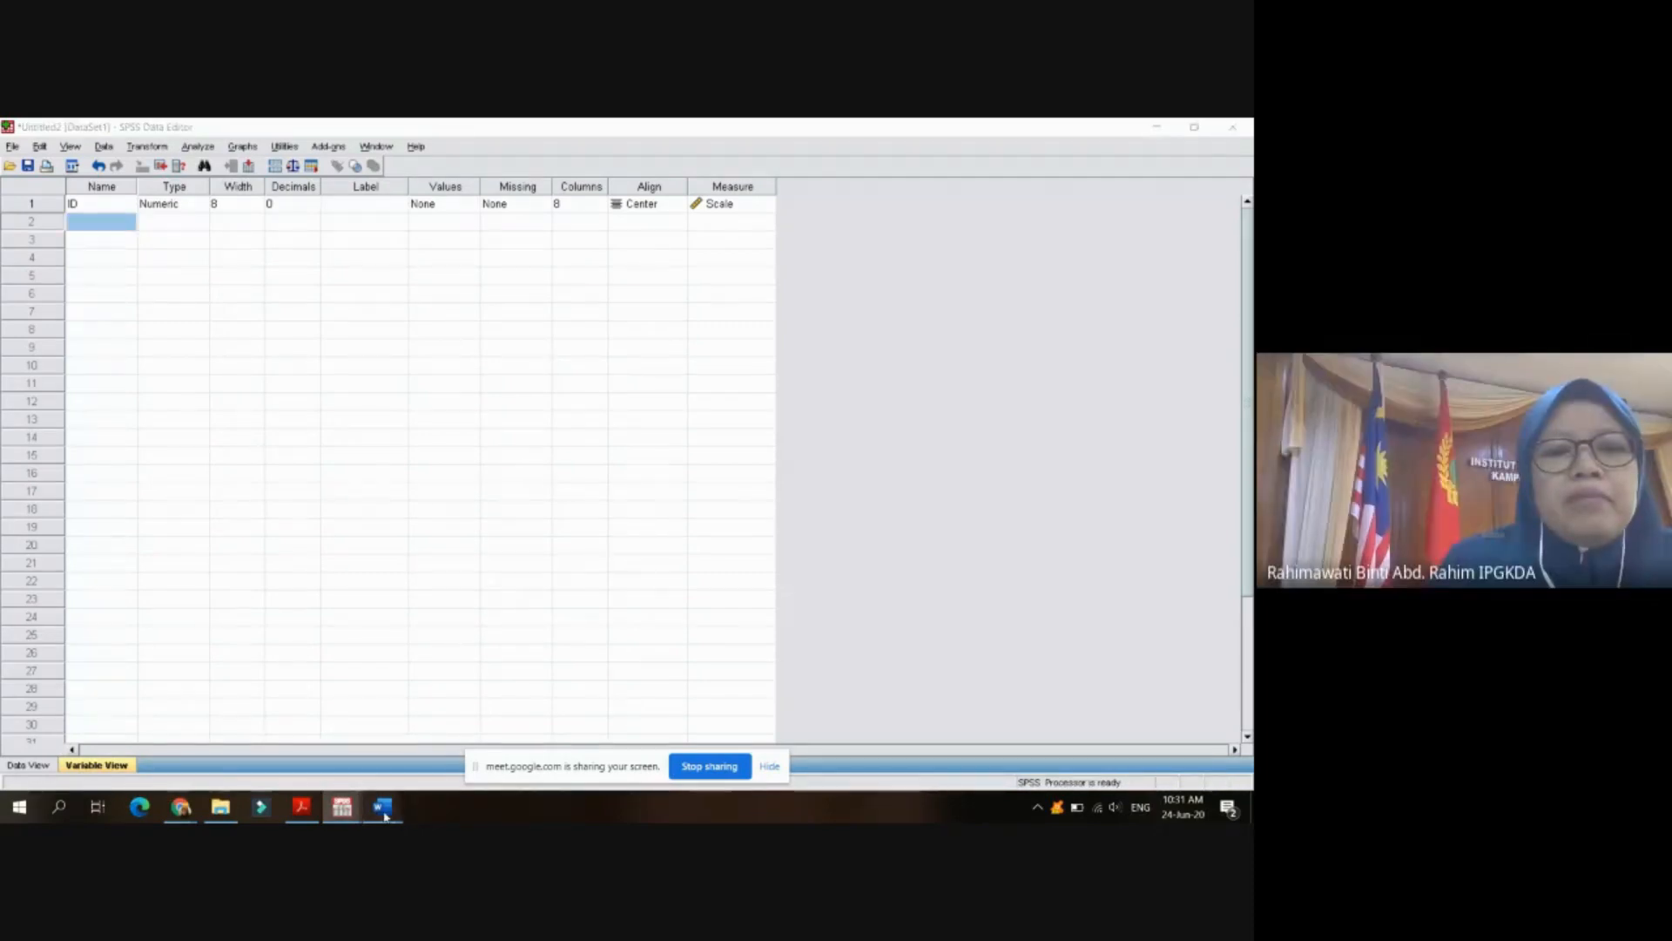
{"action": "left_click", "coordinate": [426, 754]}
{"action": "mouse_move", "coordinate": [382, 806]}
{"action": "left_click", "coordinate": [324, 764]}
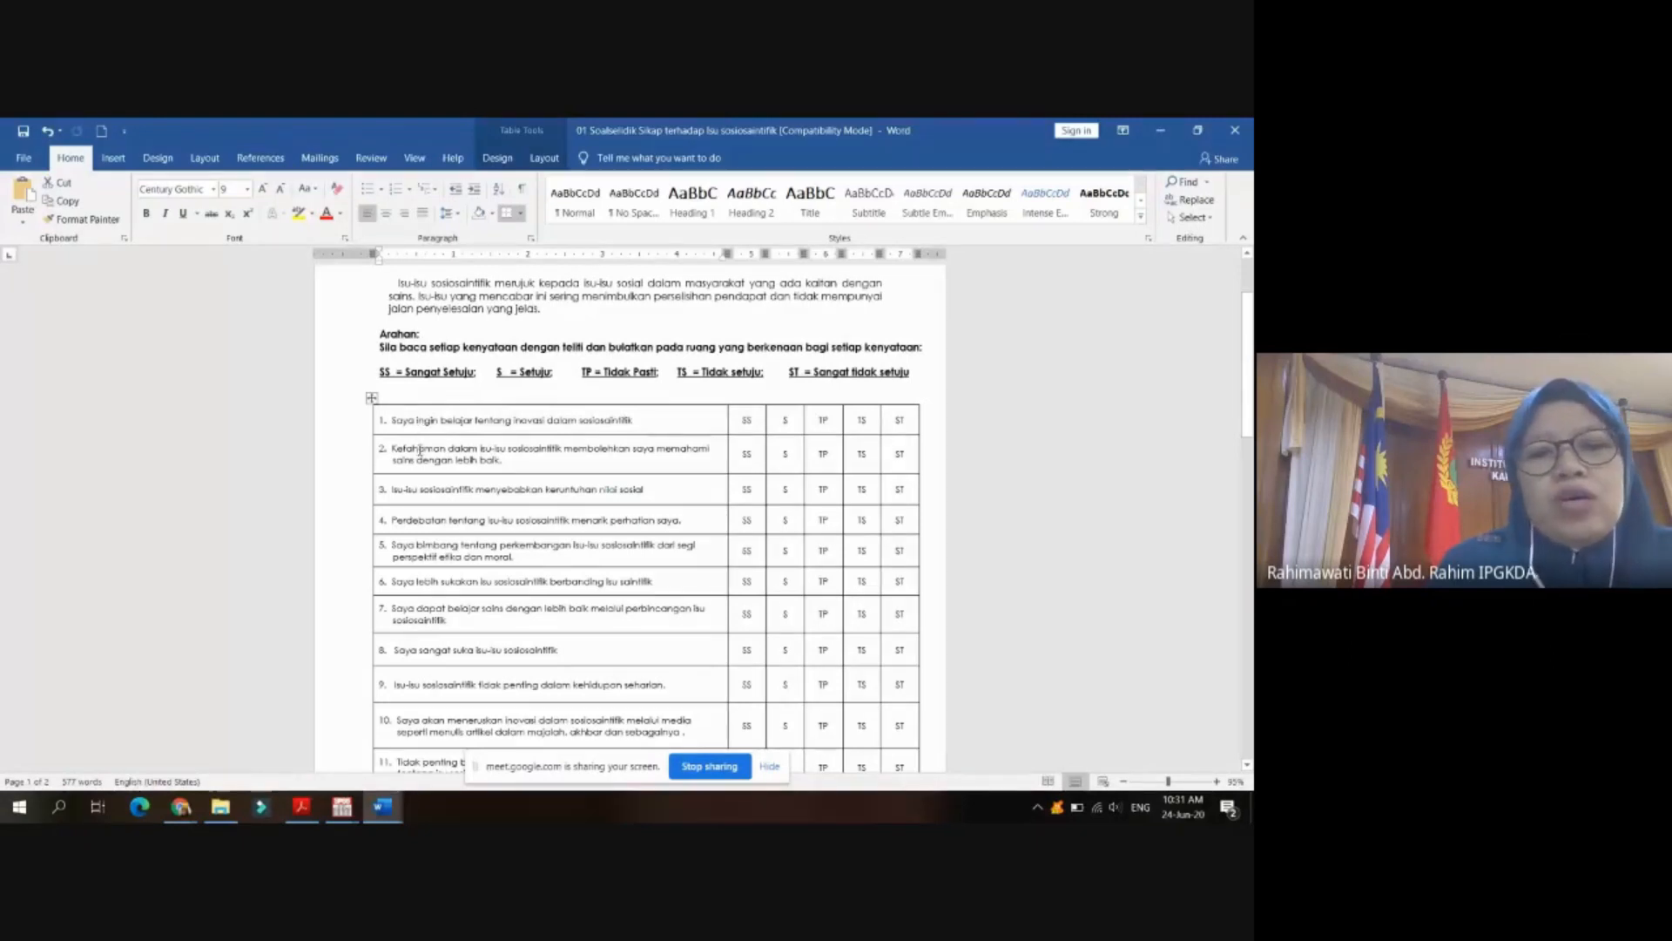
{"action": "left_click", "coordinate": [383, 808]}
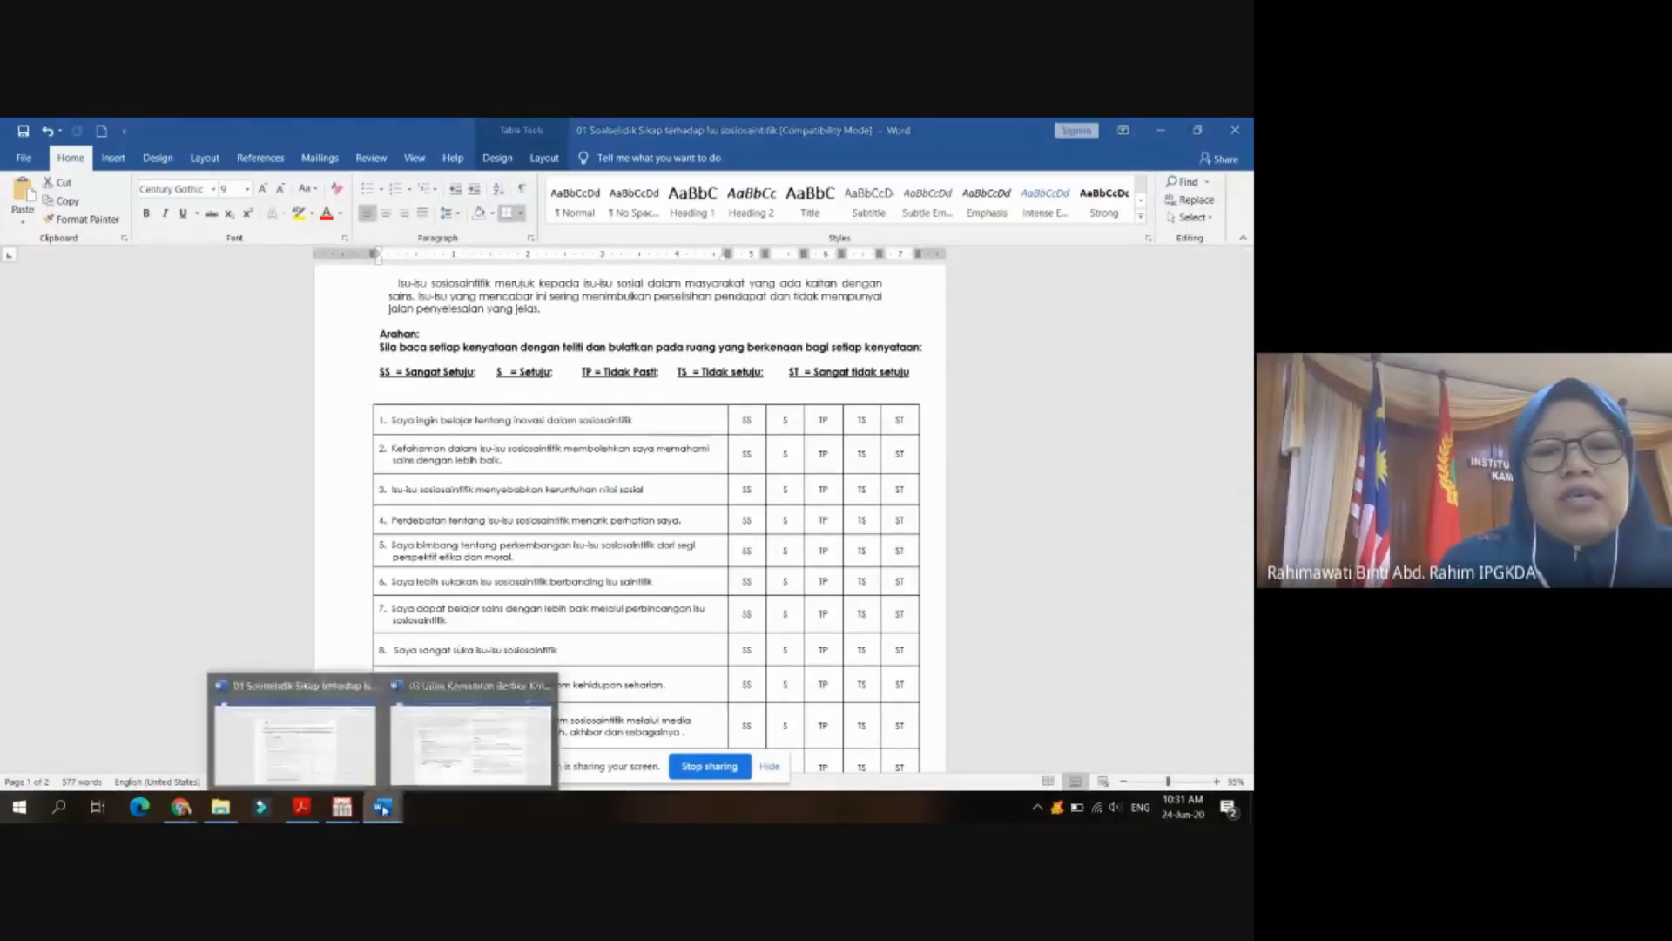
{"action": "mouse_move", "coordinate": [349, 811]}
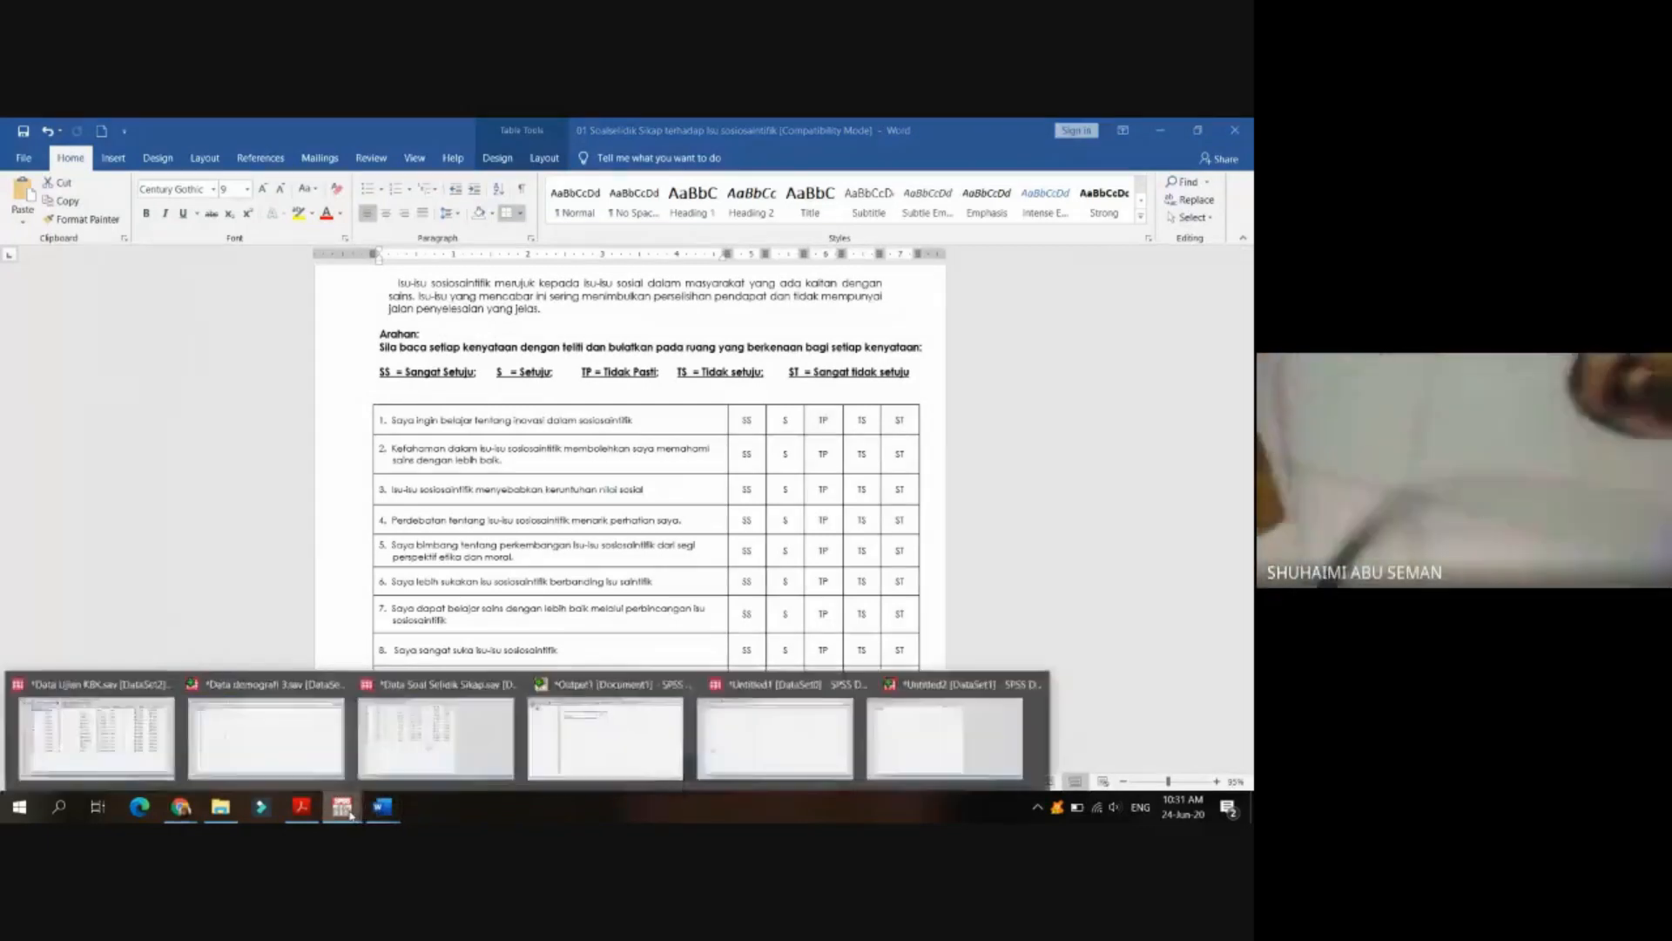
{"action": "left_click", "coordinate": [945, 736]}
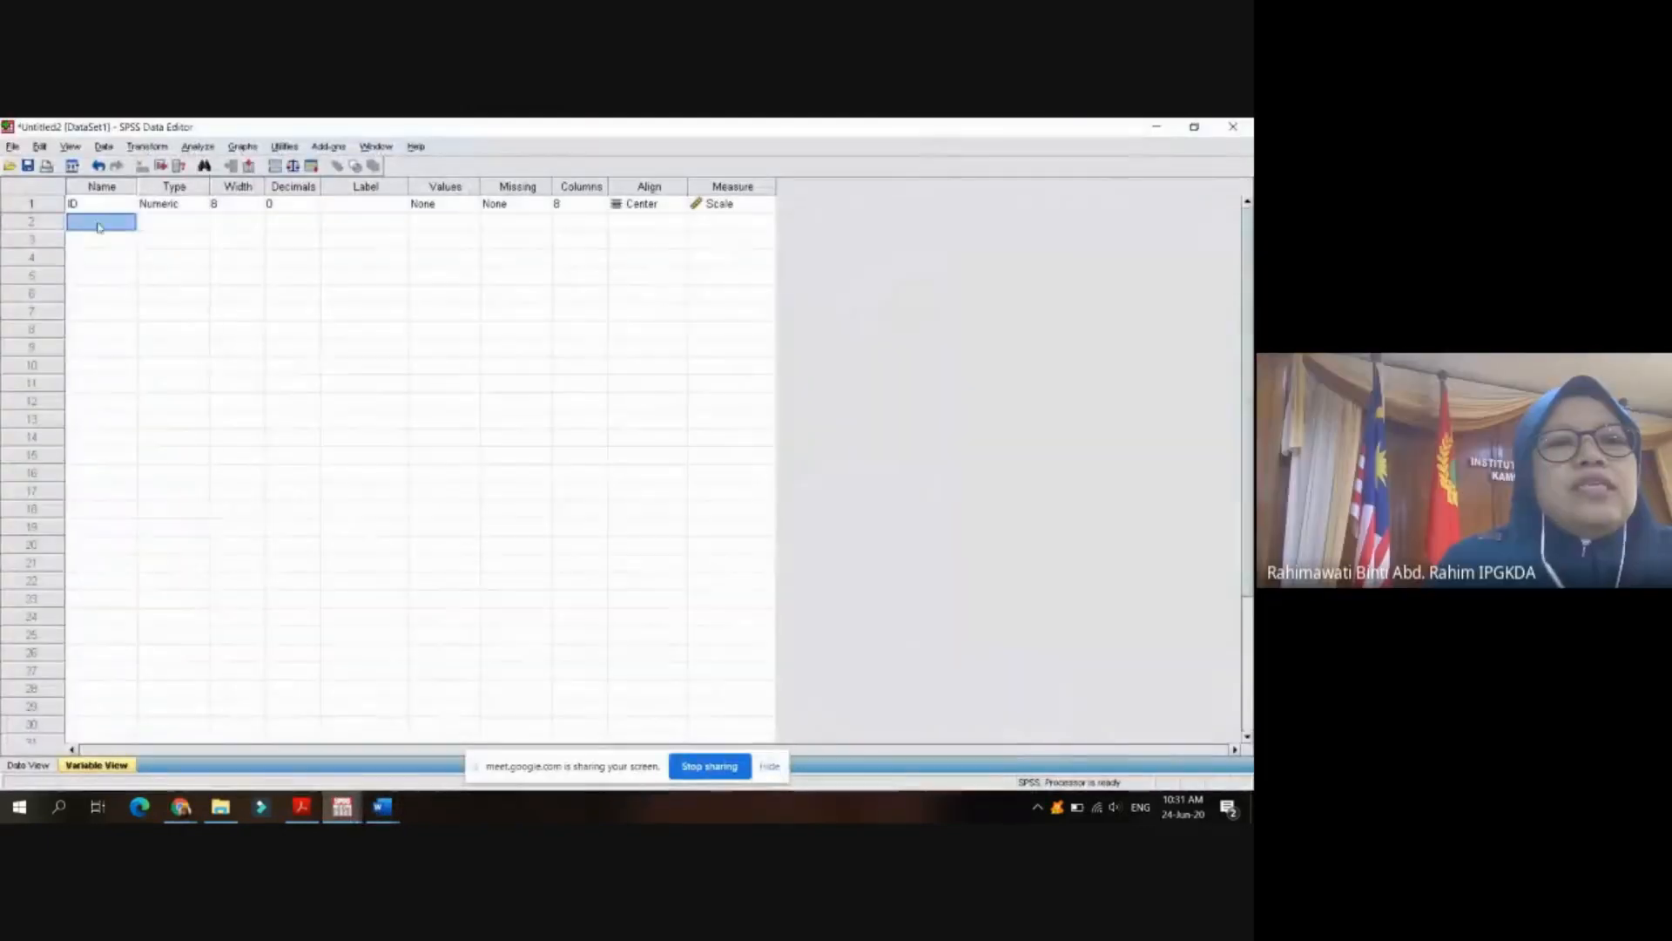
{"action": "type", "text": "S"}
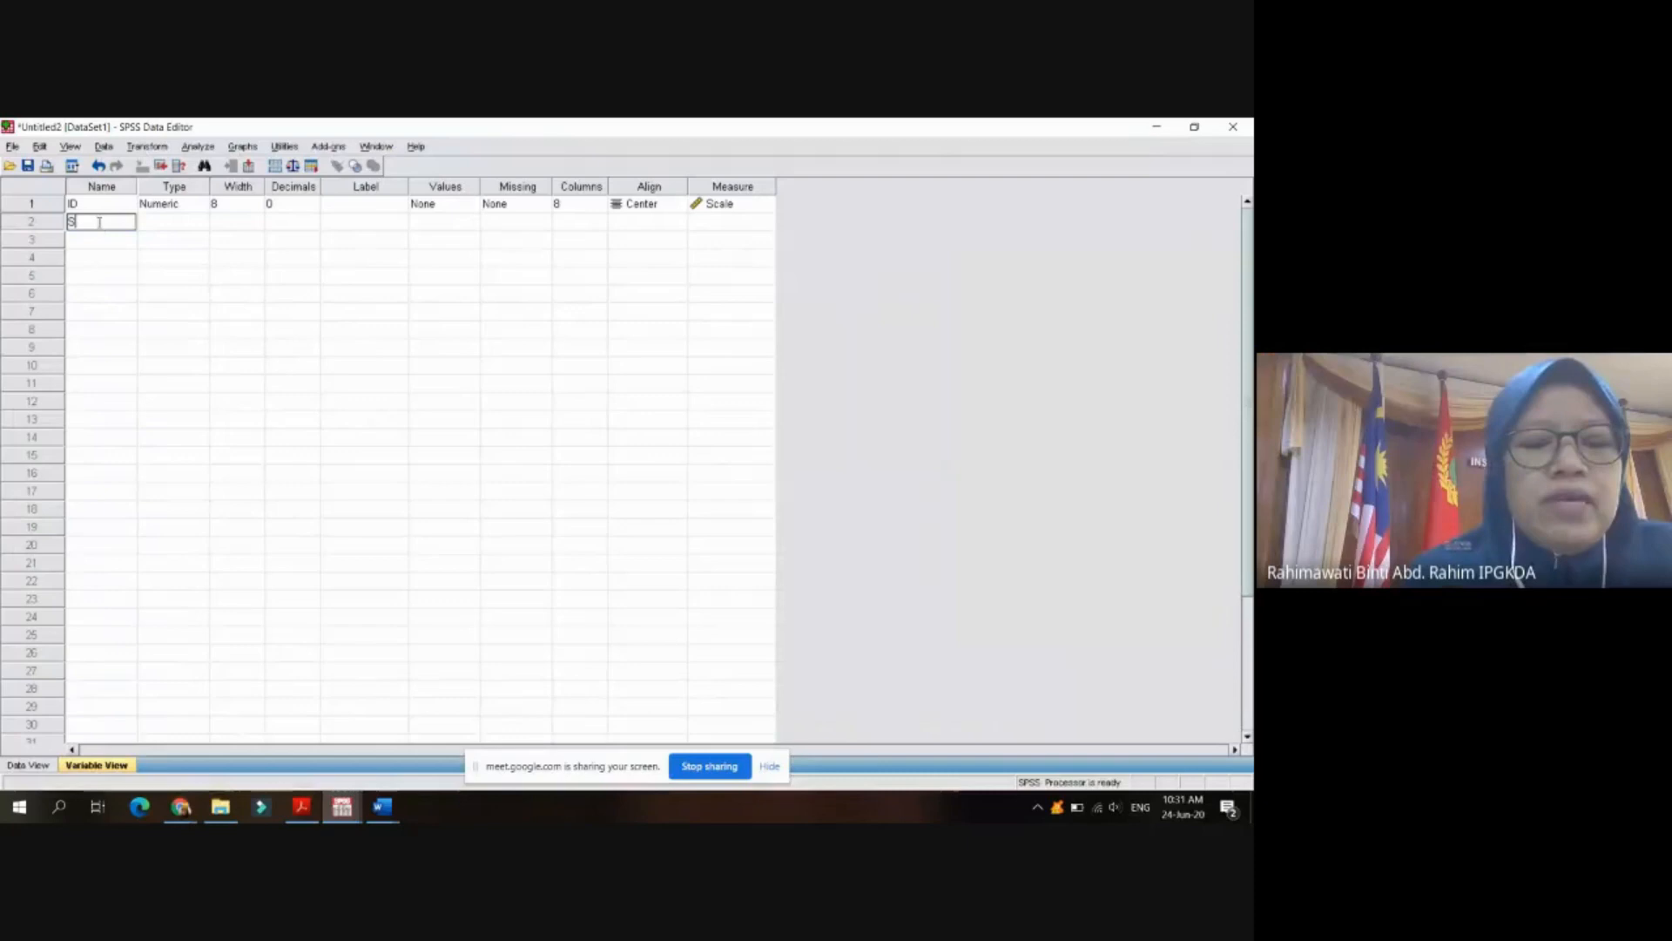
{"action": "type", "text": "I"}
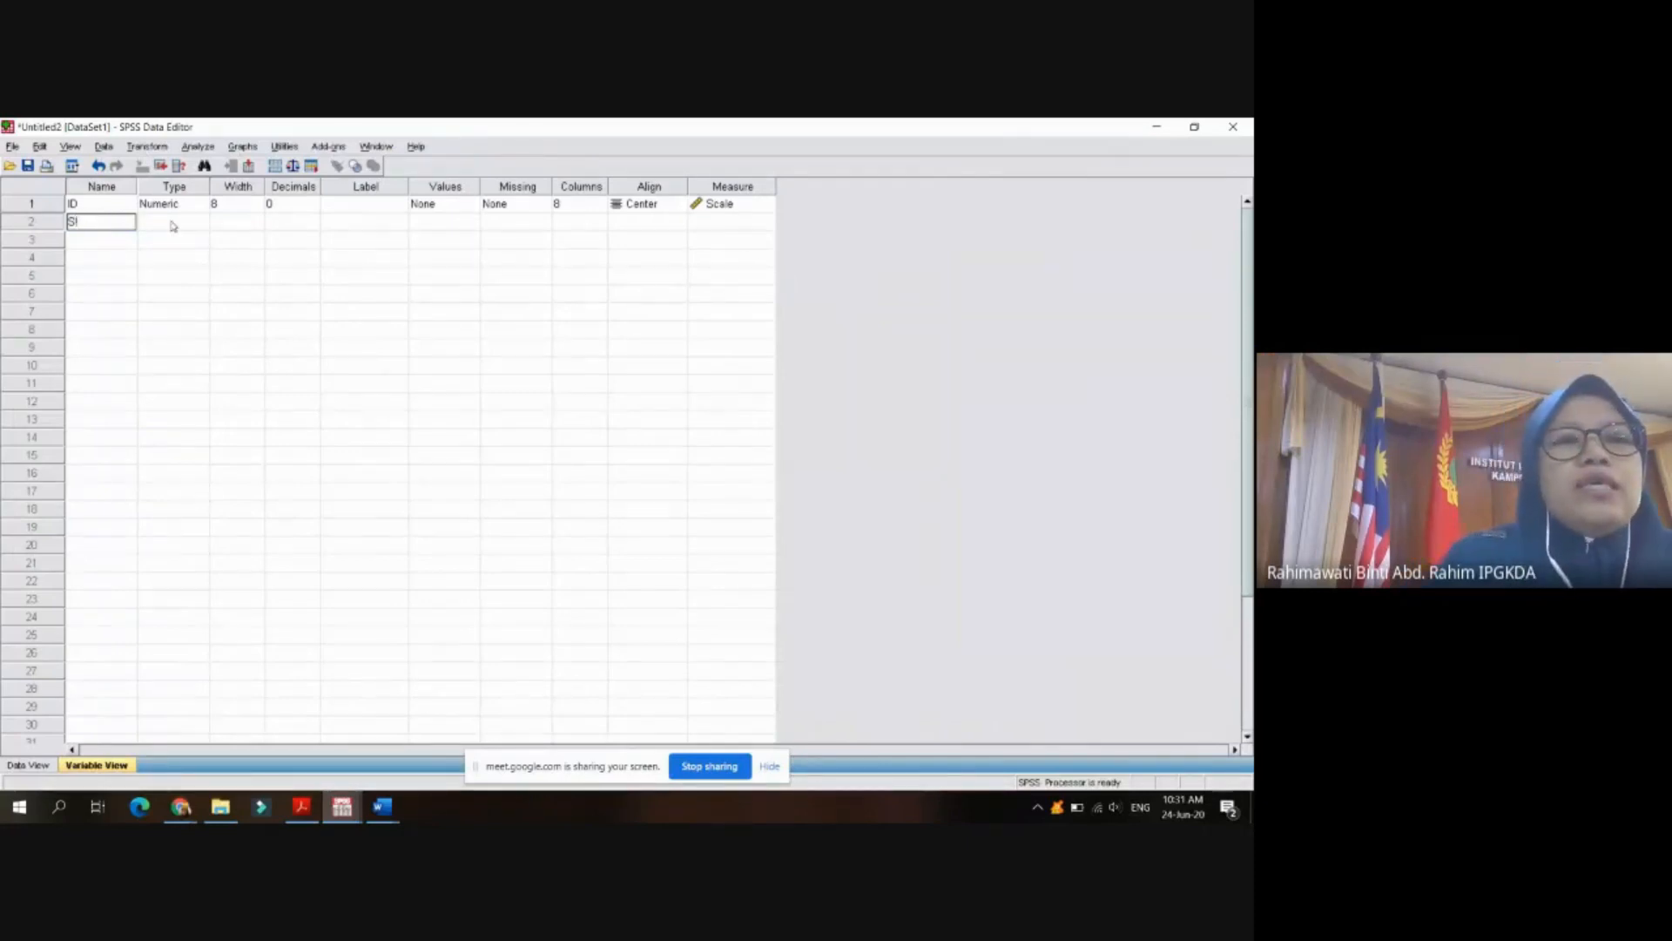
{"action": "left_click", "coordinate": [172, 227]}
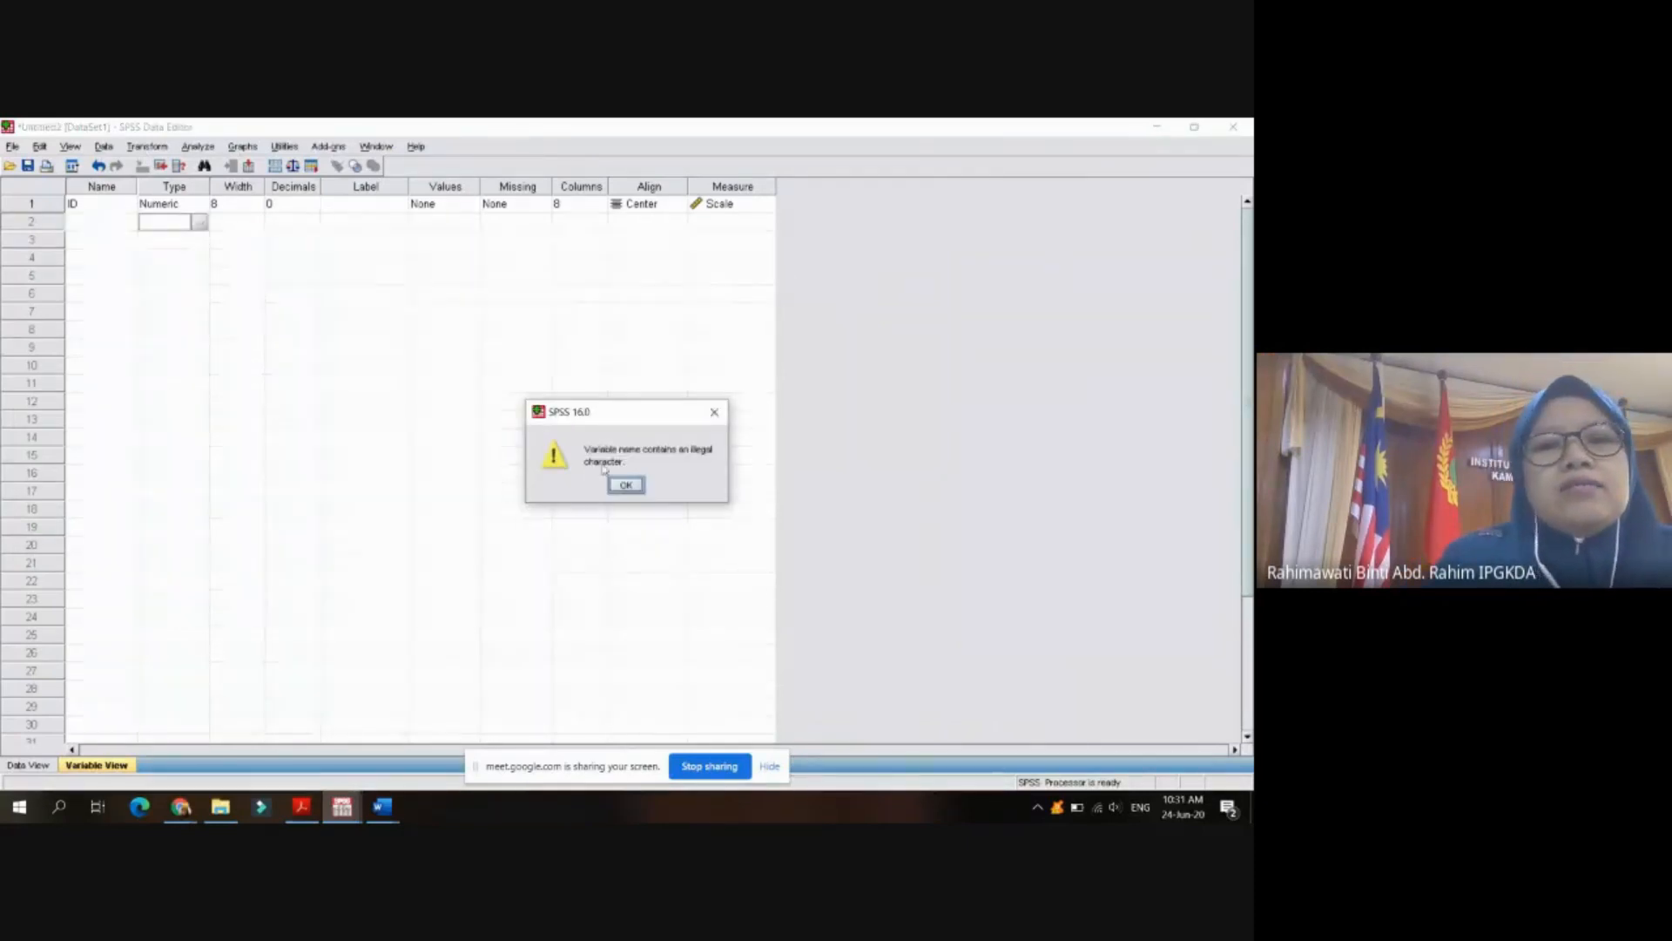
{"action": "left_click", "coordinate": [626, 485]}
- Name the second variable Sikap and keep its type as Numeric
{"action": "left_click", "coordinate": [121, 229]}
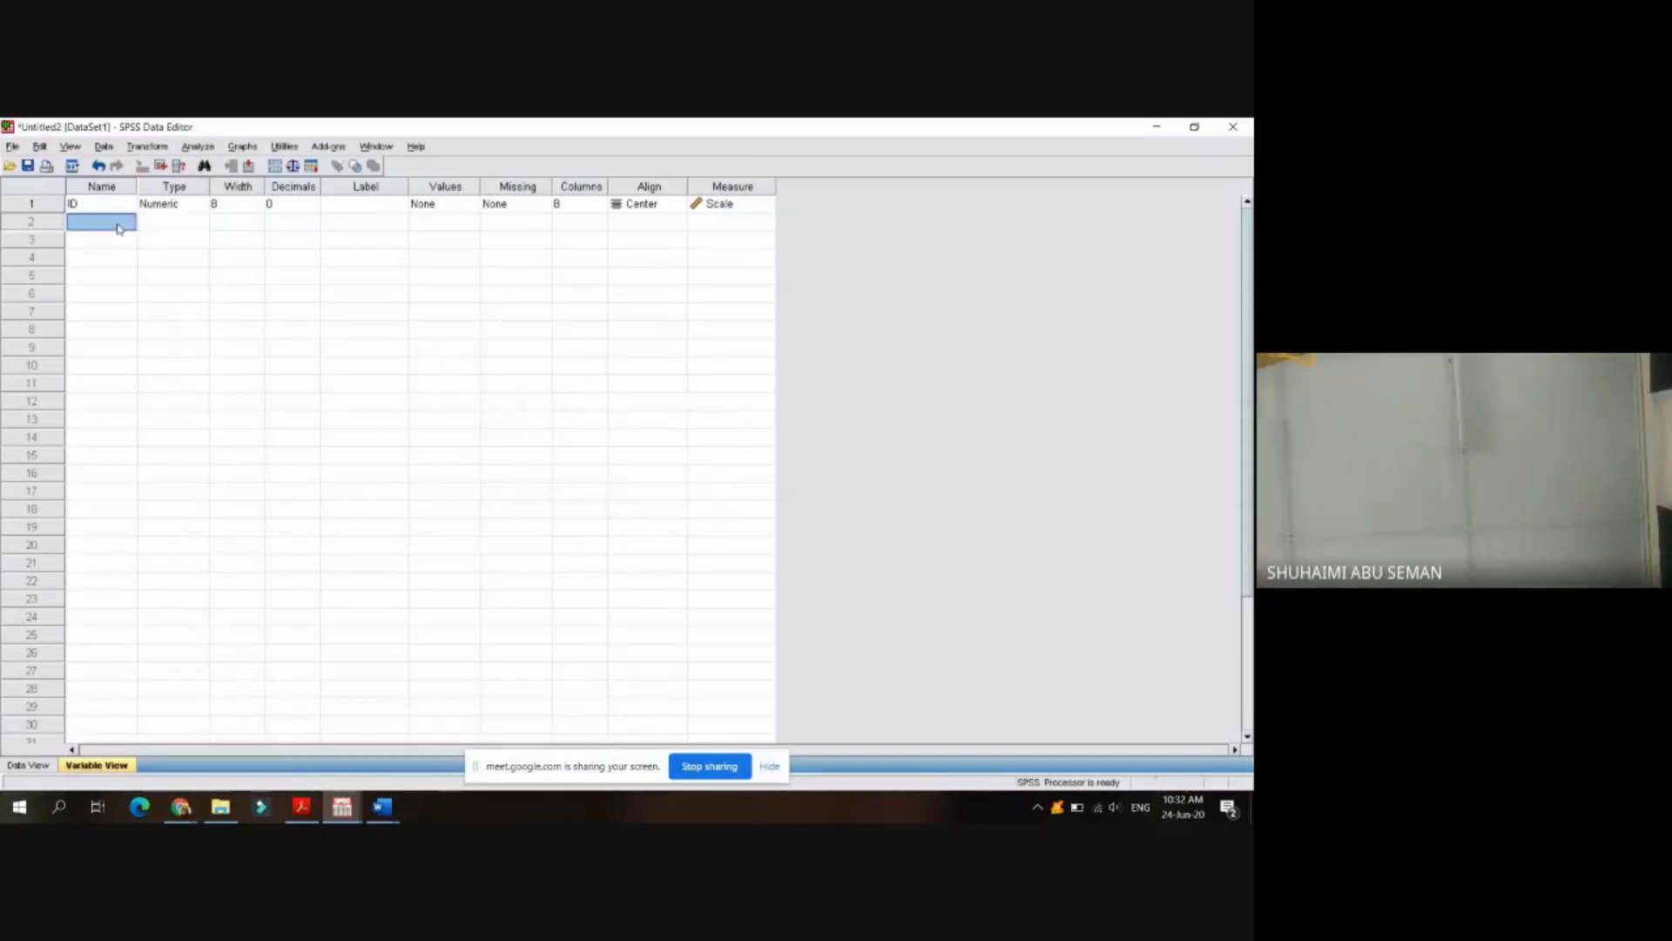
{"action": "type", "text": "S"}
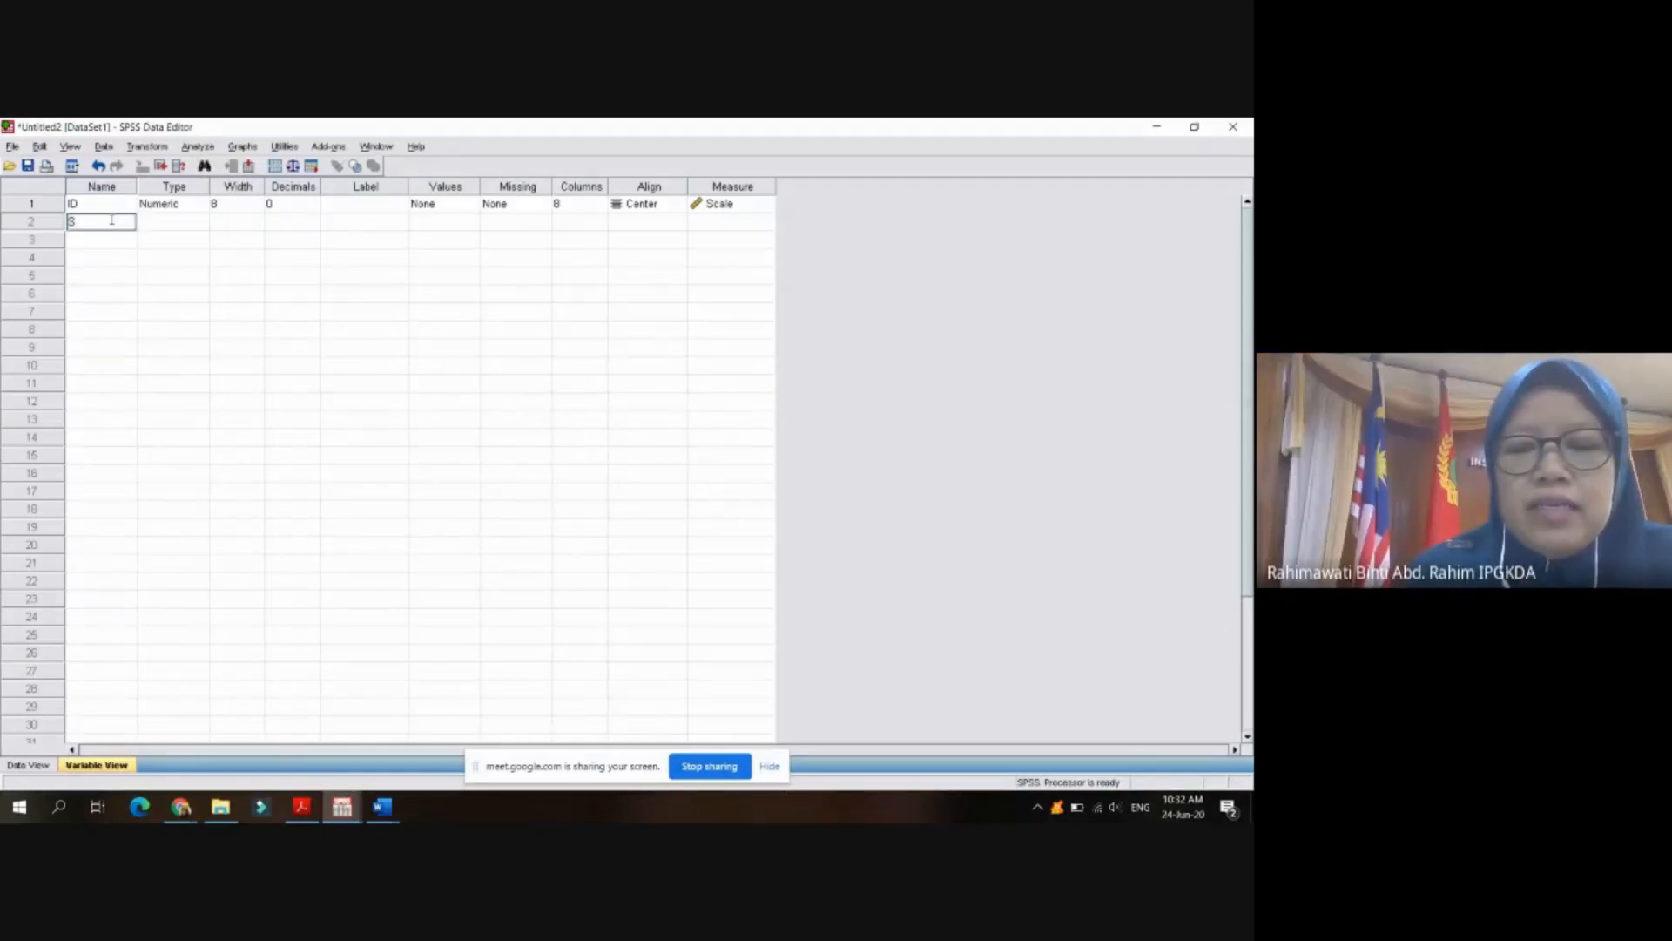
{"action": "type", "text": "ikap"}
{"action": "left_click", "coordinate": [181, 221]}
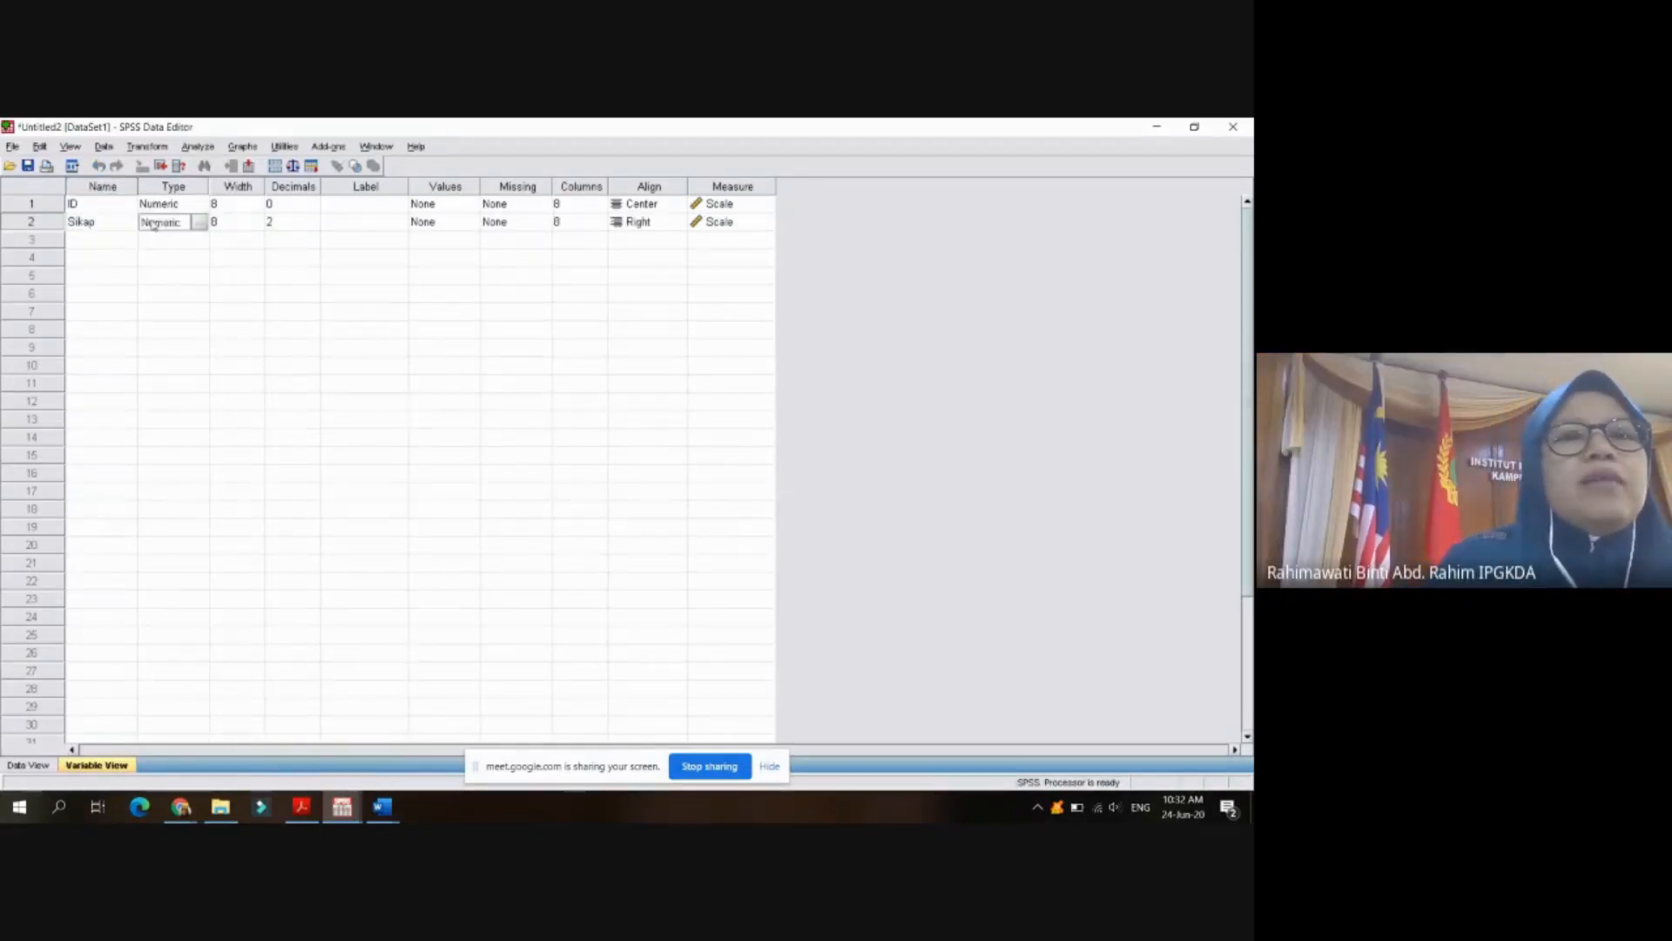
{"action": "left_click", "coordinate": [200, 224]}
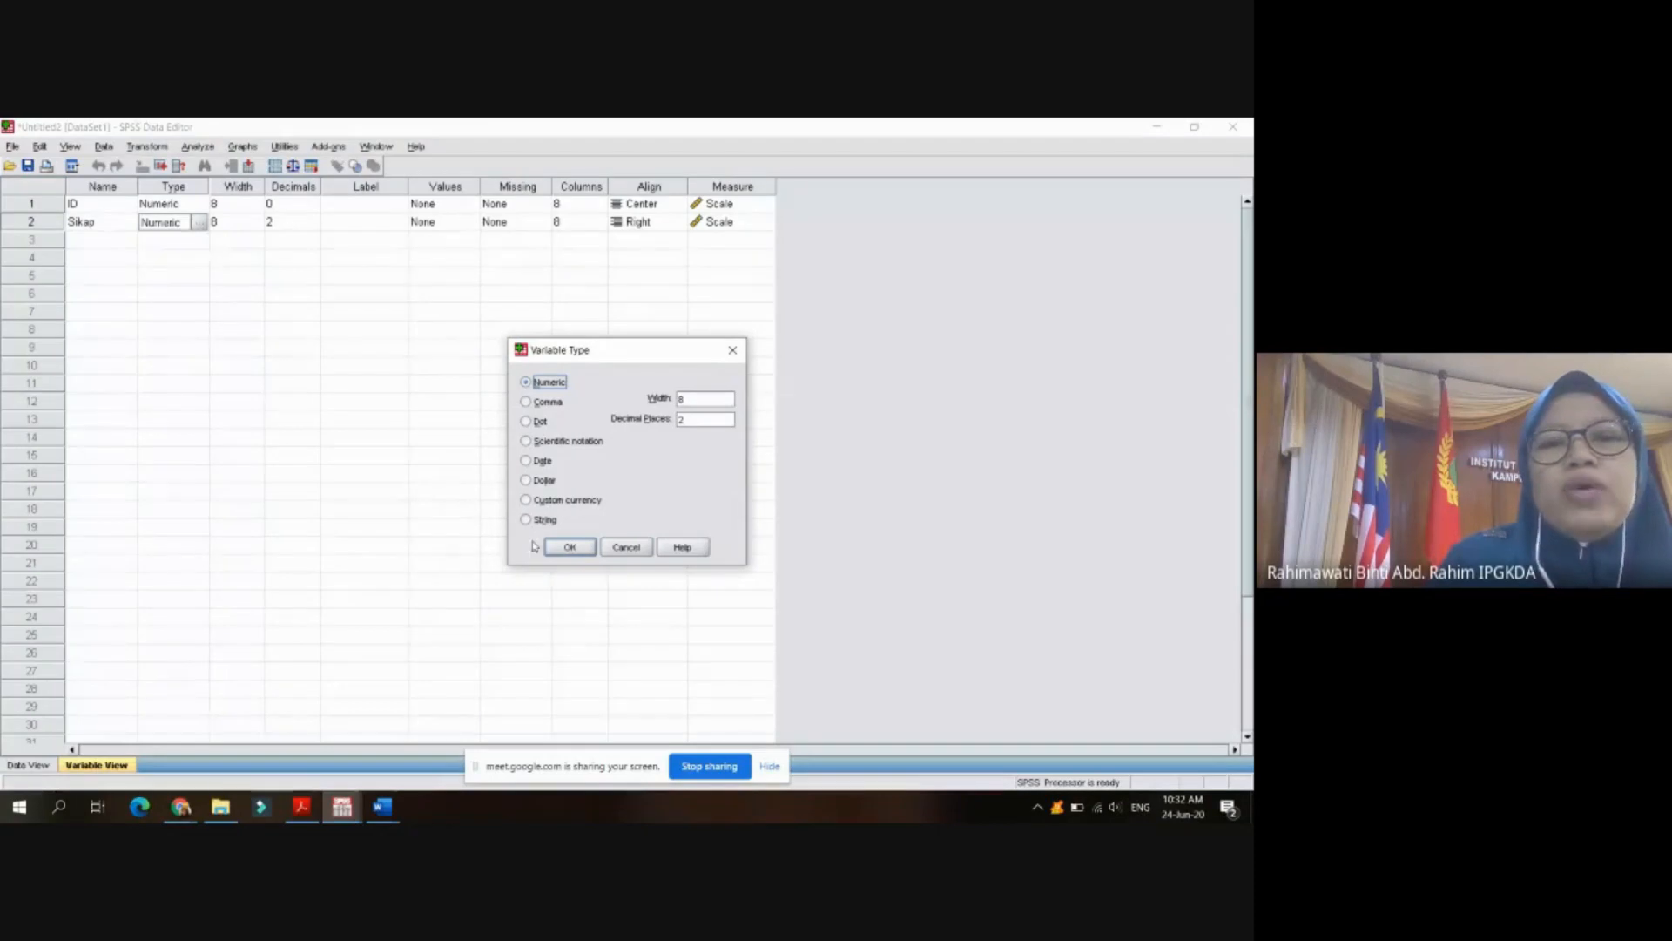
{"action": "left_click", "coordinate": [567, 546]}
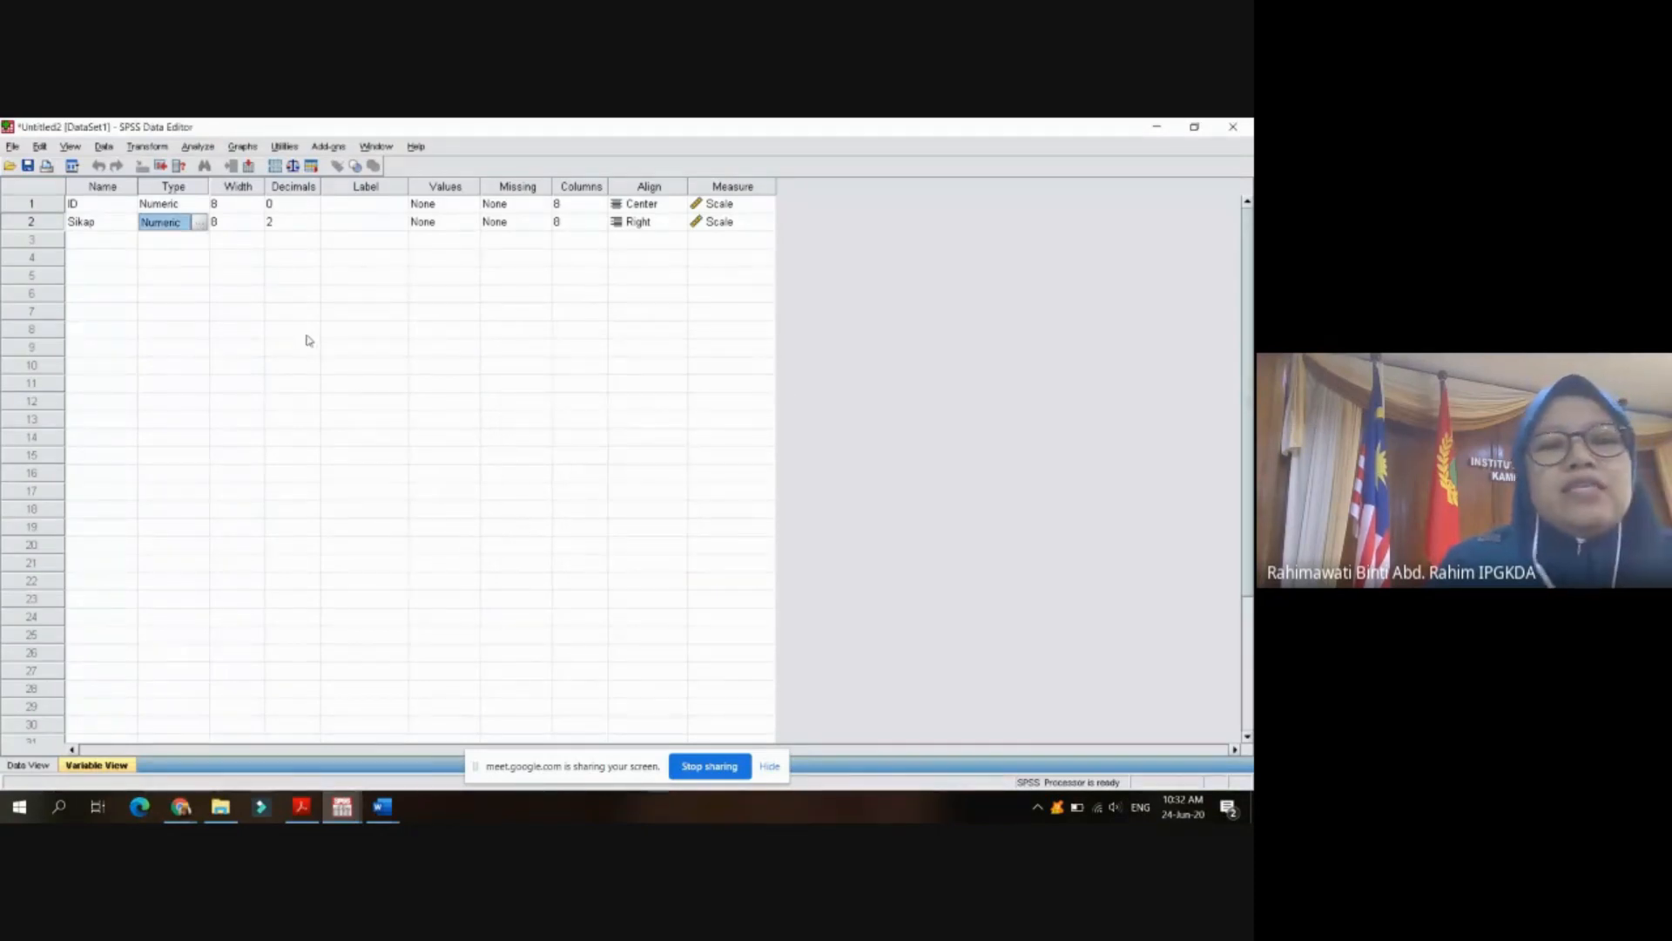
- Set the Sikap variable to 1 decimal and give it the label S1
{"action": "left_click", "coordinate": [300, 223]}
{"action": "left_click", "coordinate": [313, 228]}
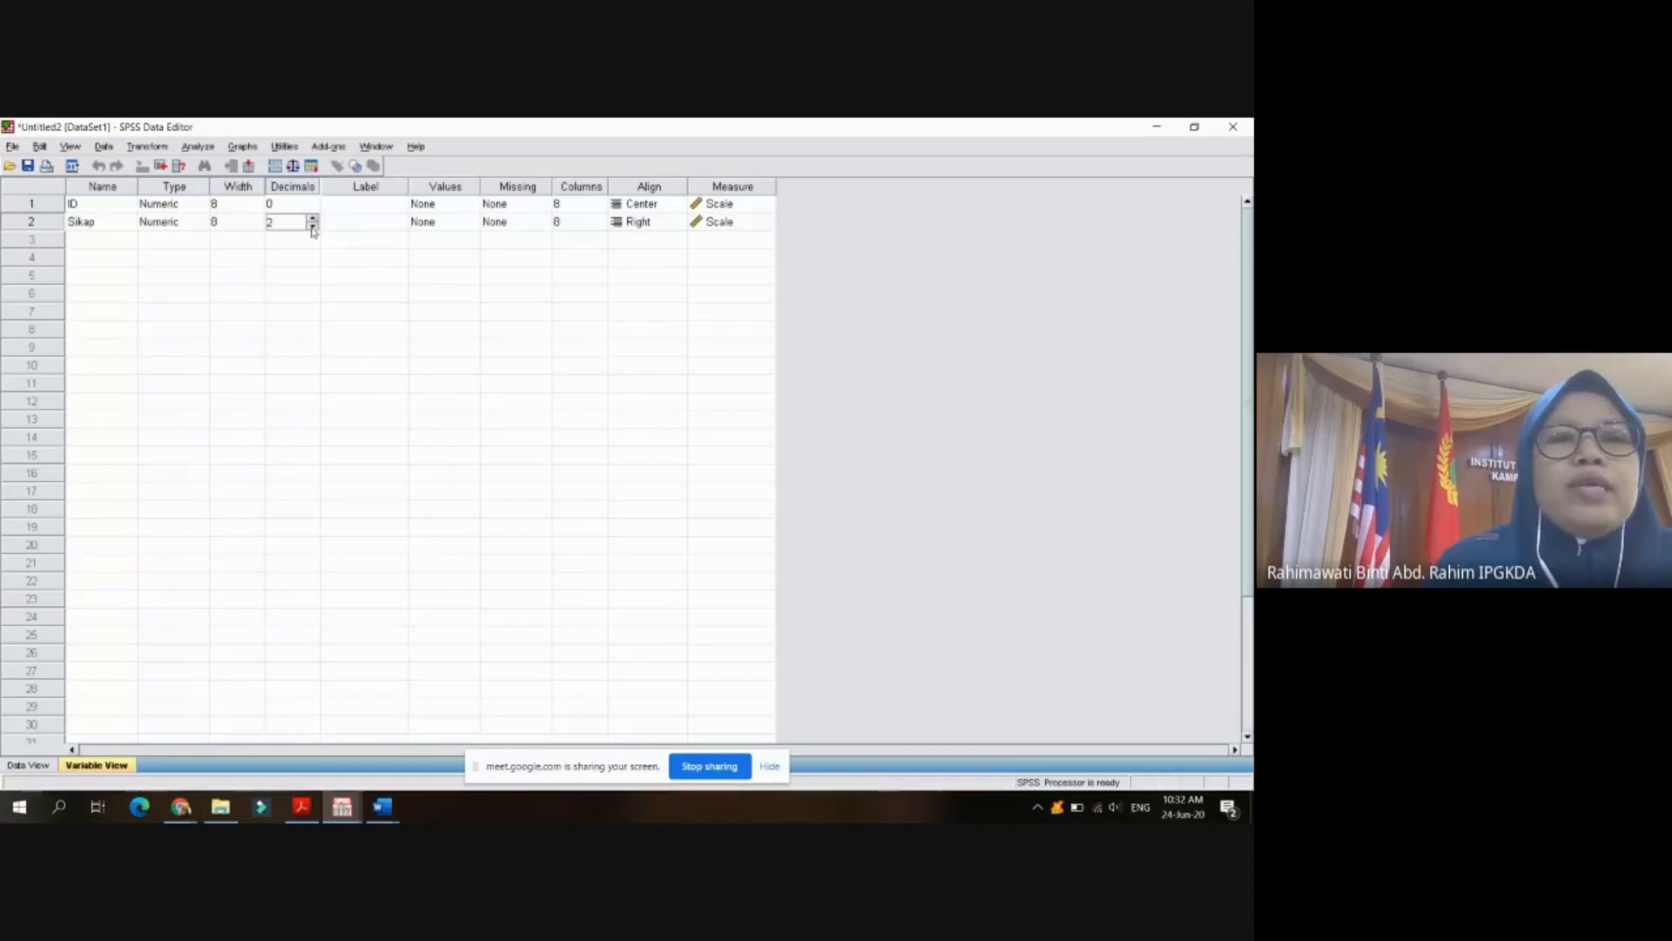
{"action": "left_click", "coordinate": [367, 225]}
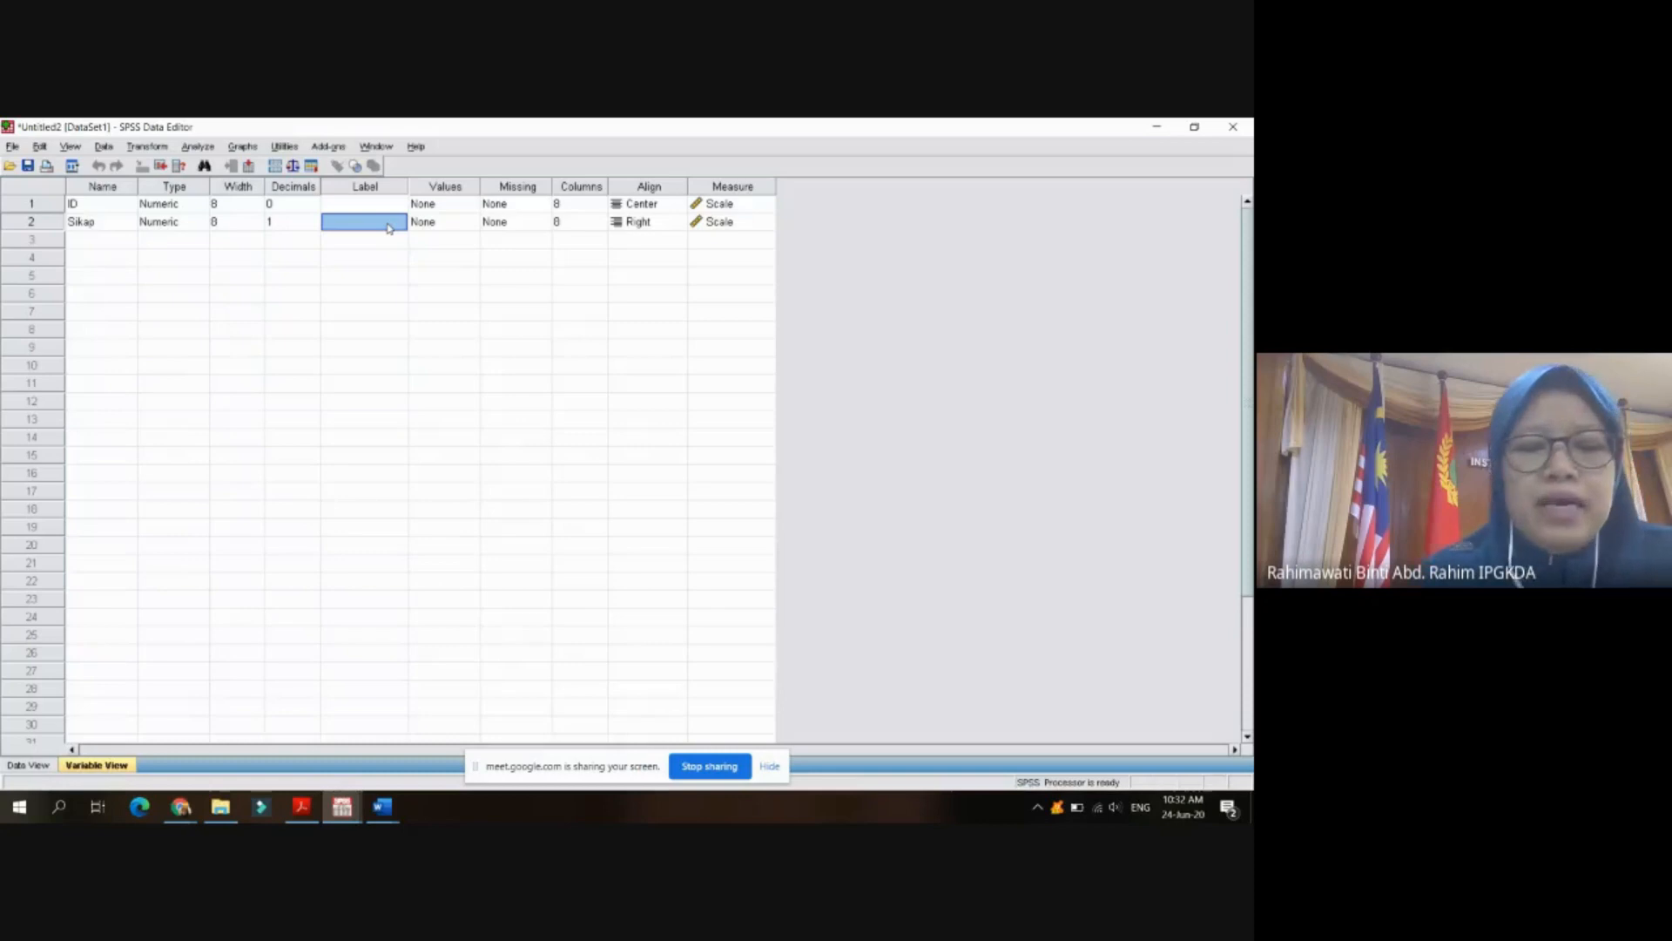
{"action": "type", "text": "S"}
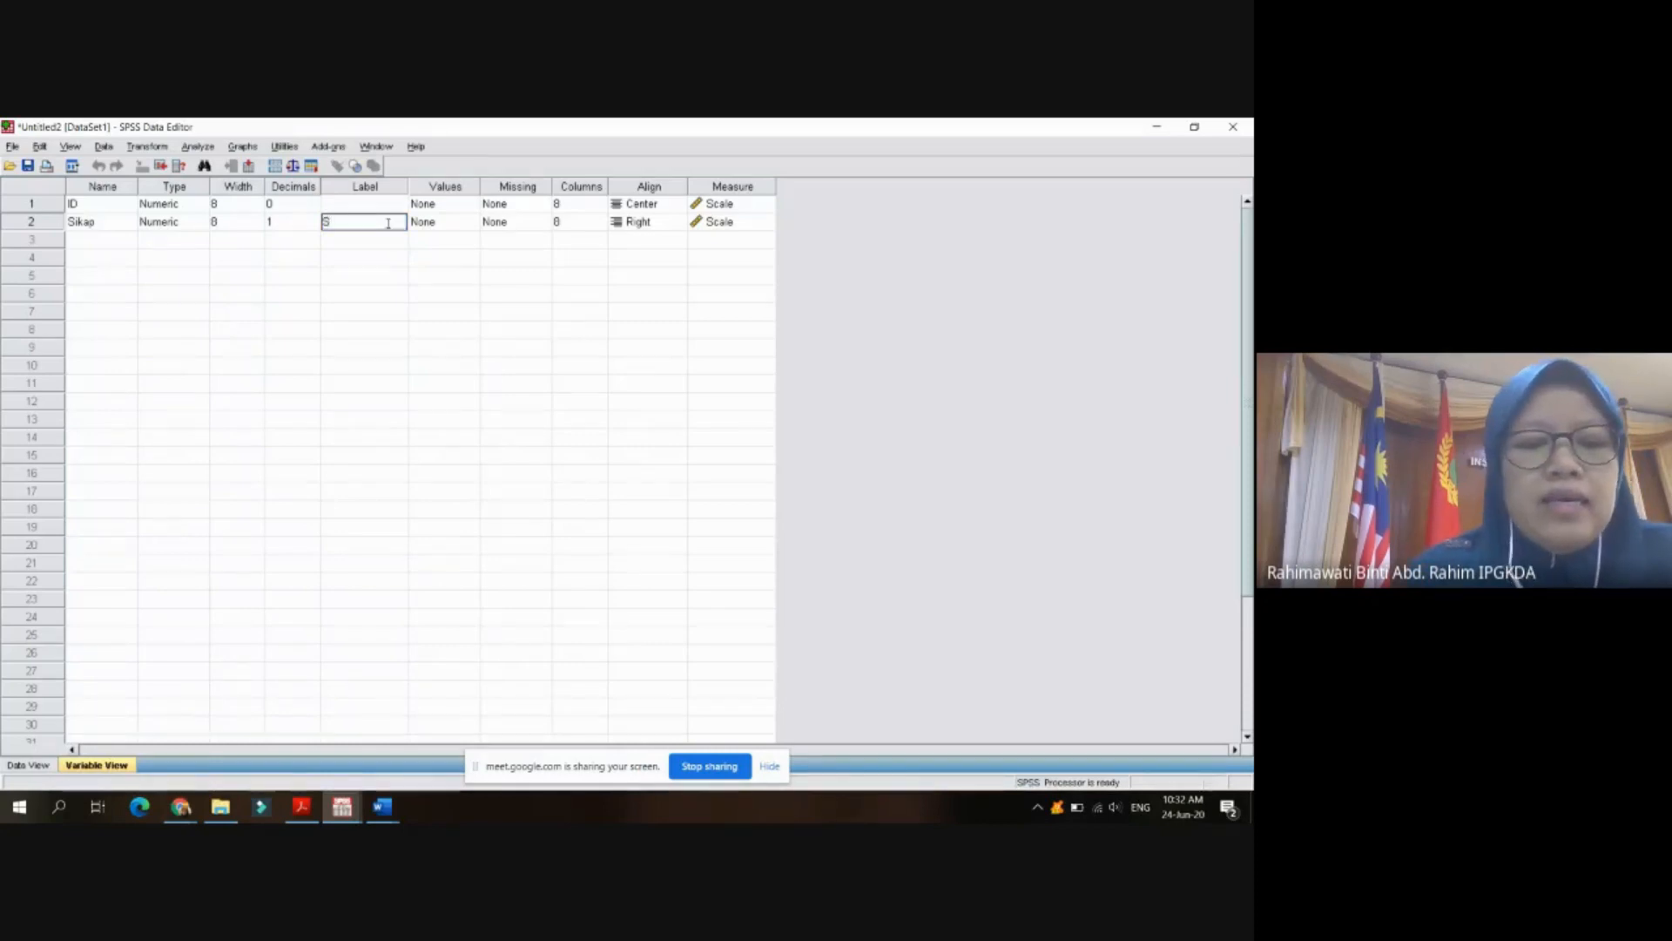
{"action": "type", "text": "i"}
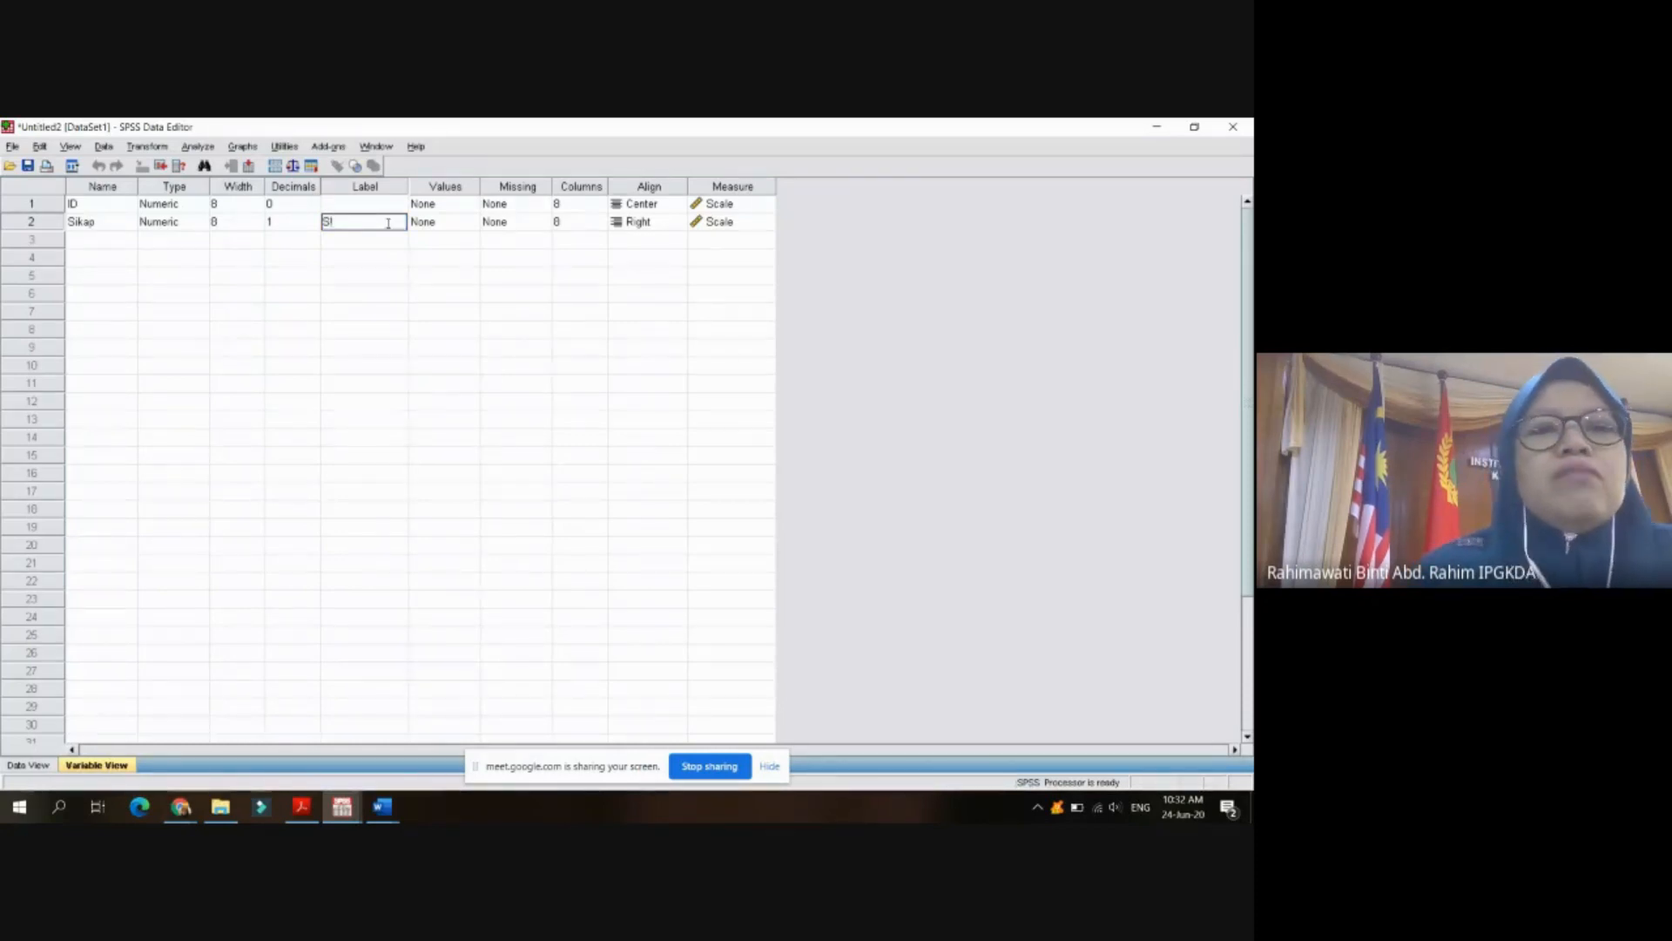
{"action": "key", "text": "Return"}
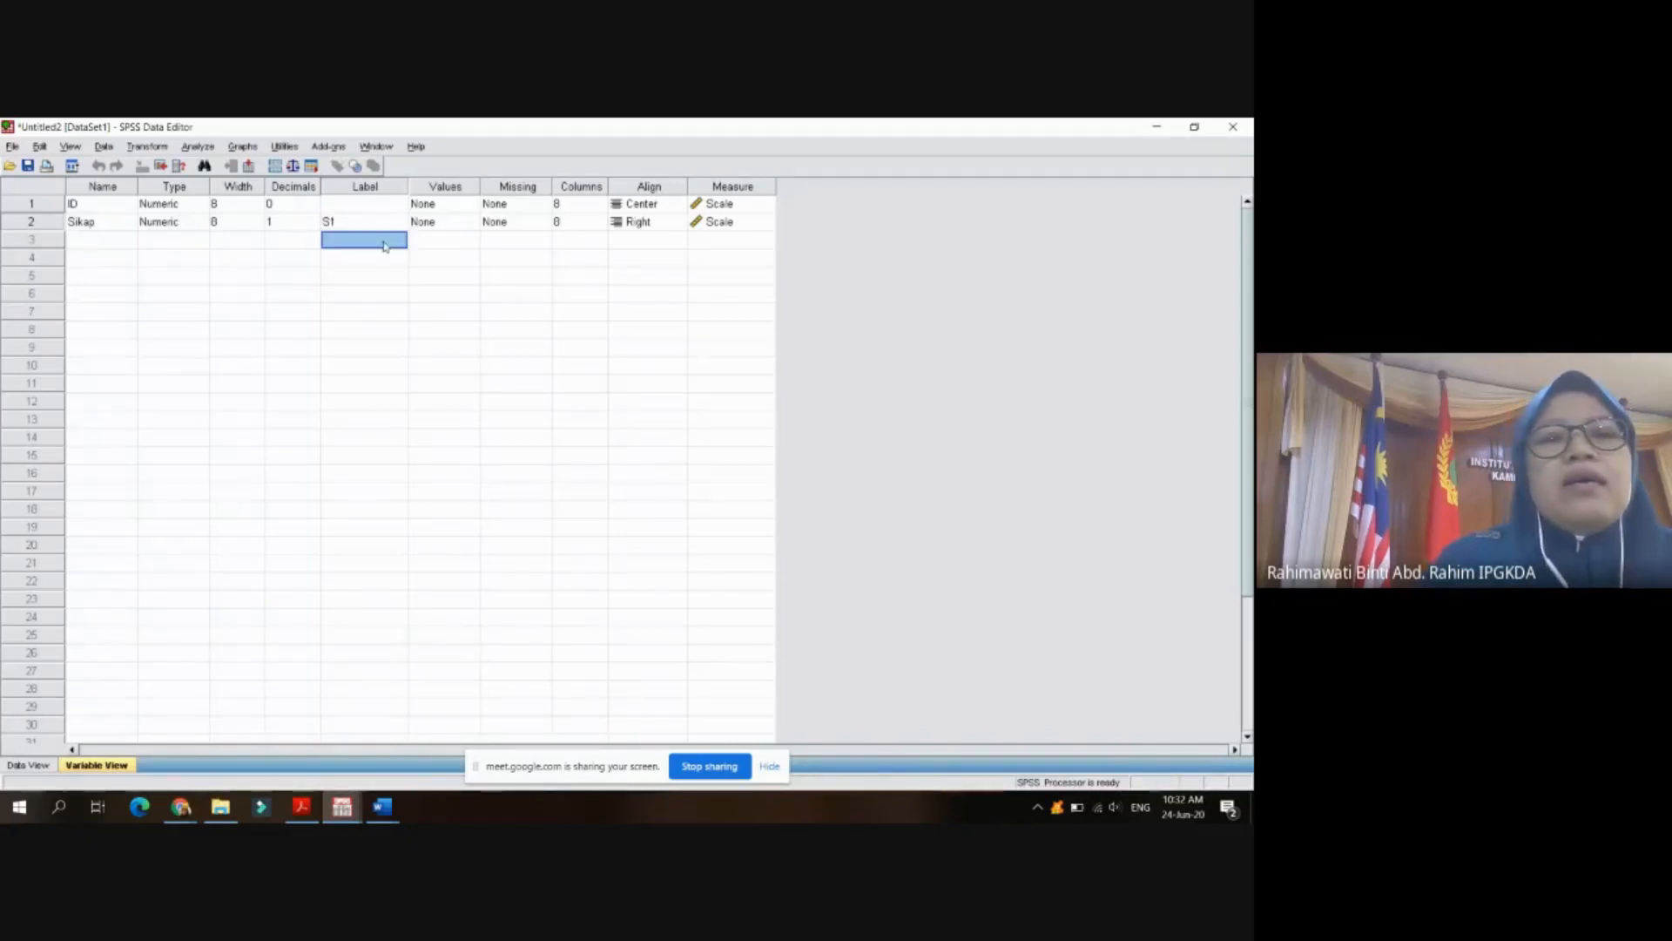
{"action": "left_click", "coordinate": [377, 223]}
- Add a value label to the Sikap variable defining 1 as "sangat tidak setuju"
{"action": "left_click", "coordinate": [441, 228]}
{"action": "left_click", "coordinate": [471, 223]}
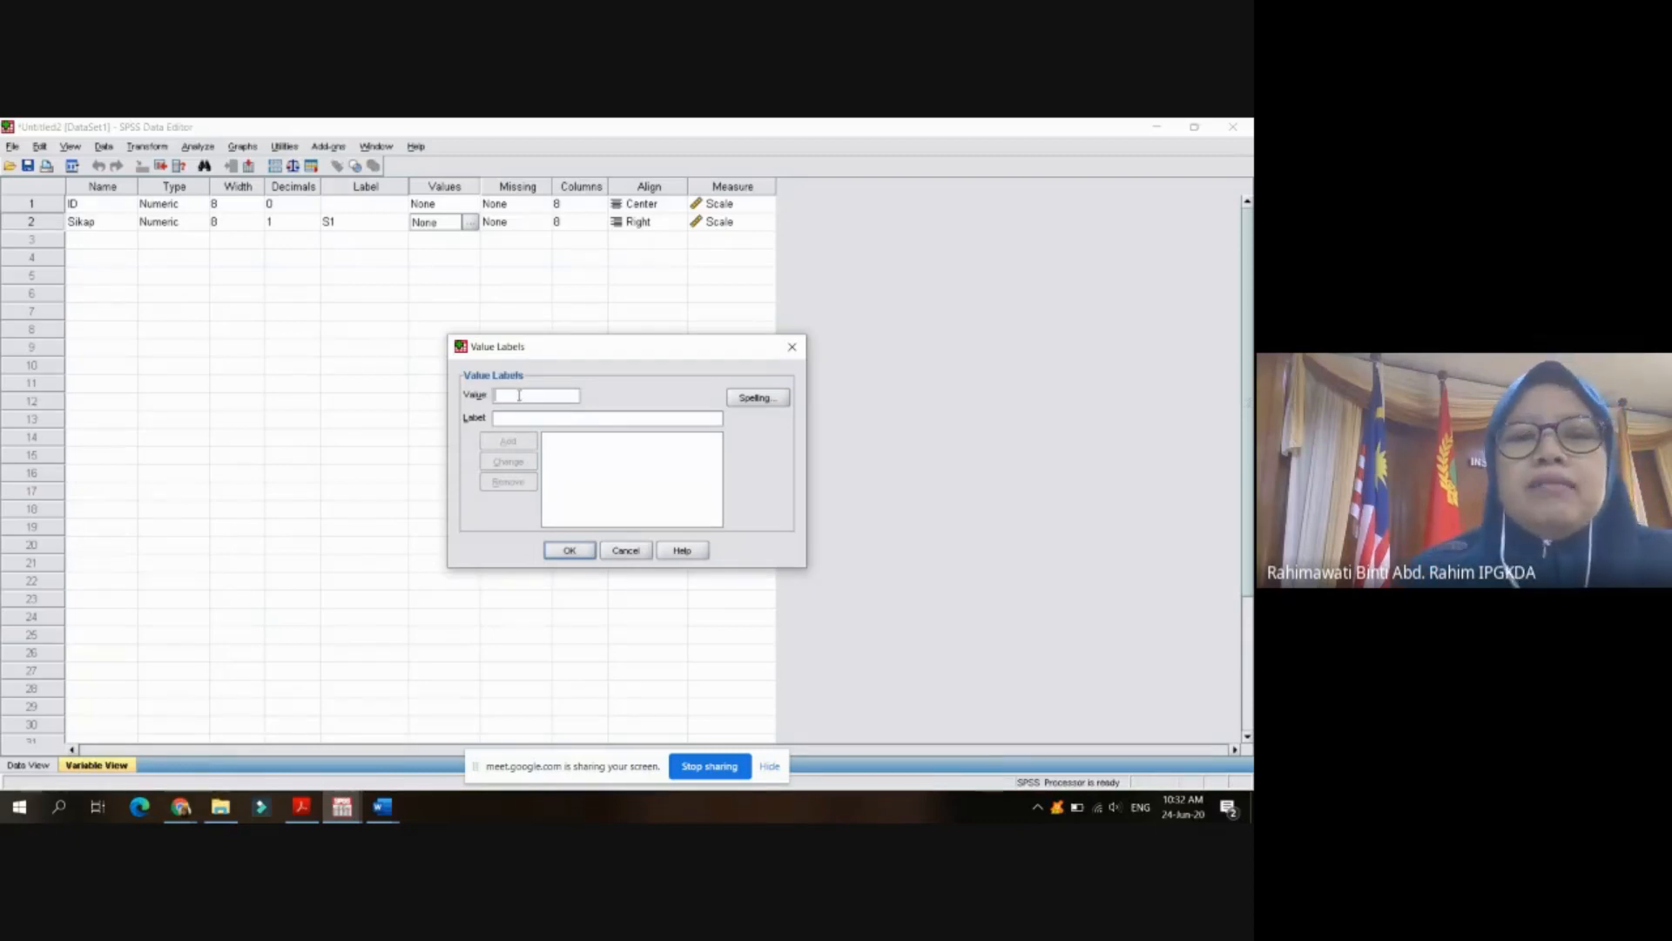
{"action": "type", "text": "1"}
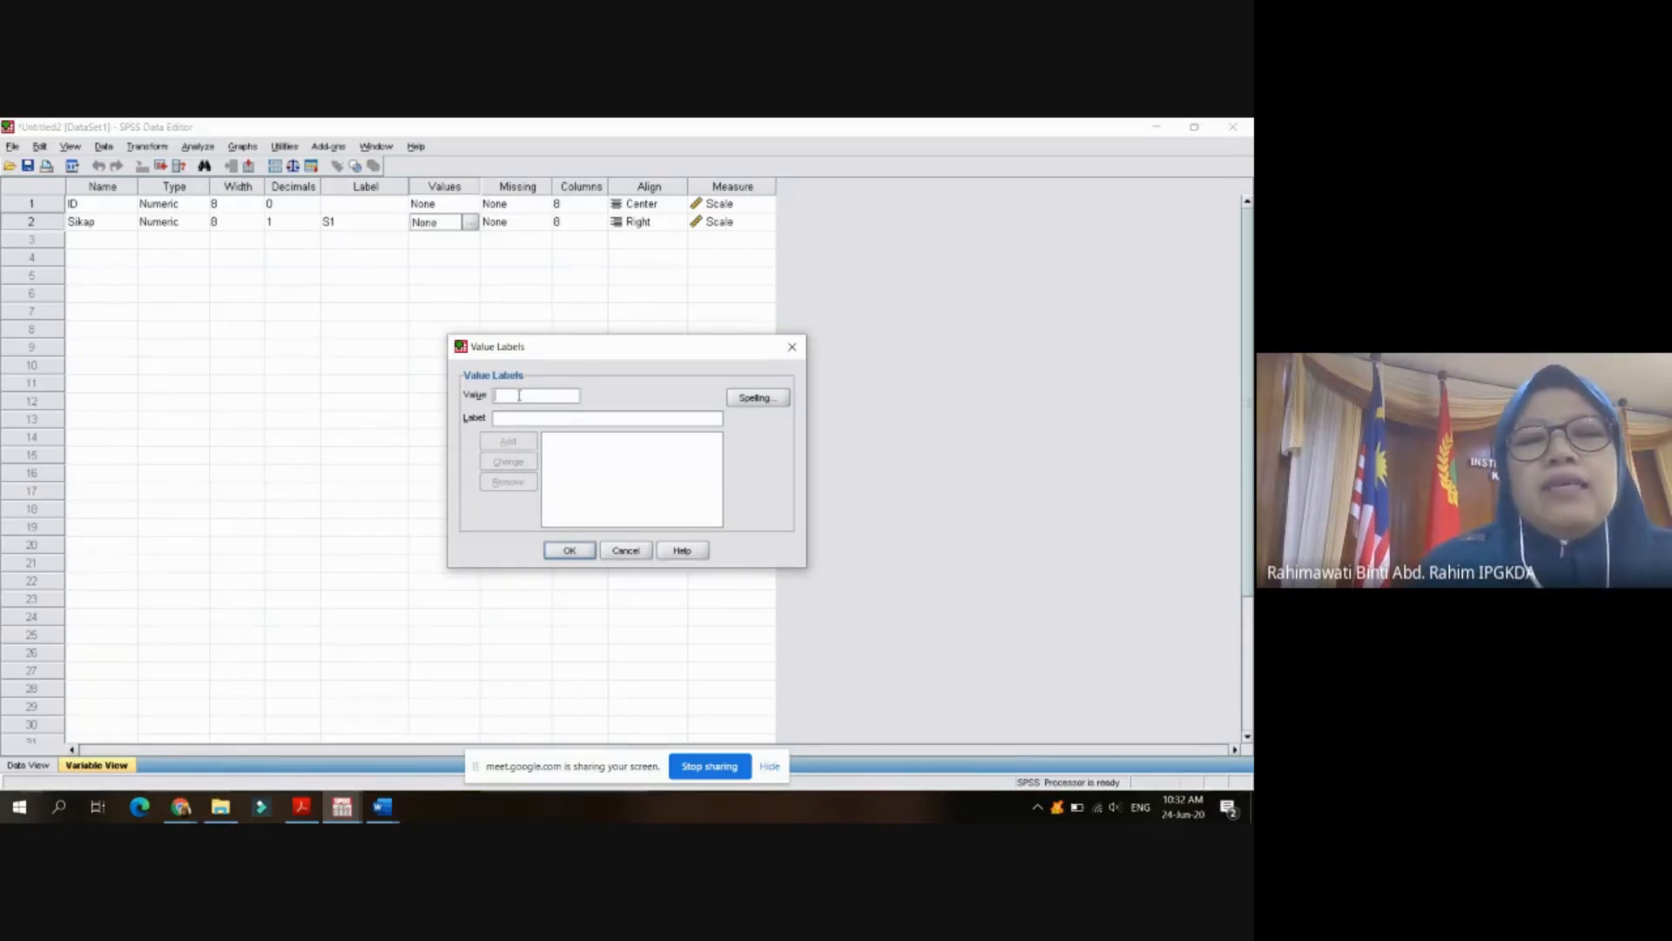
{"action": "left_click", "coordinate": [517, 418]}
{"action": "type", "text": "s"}
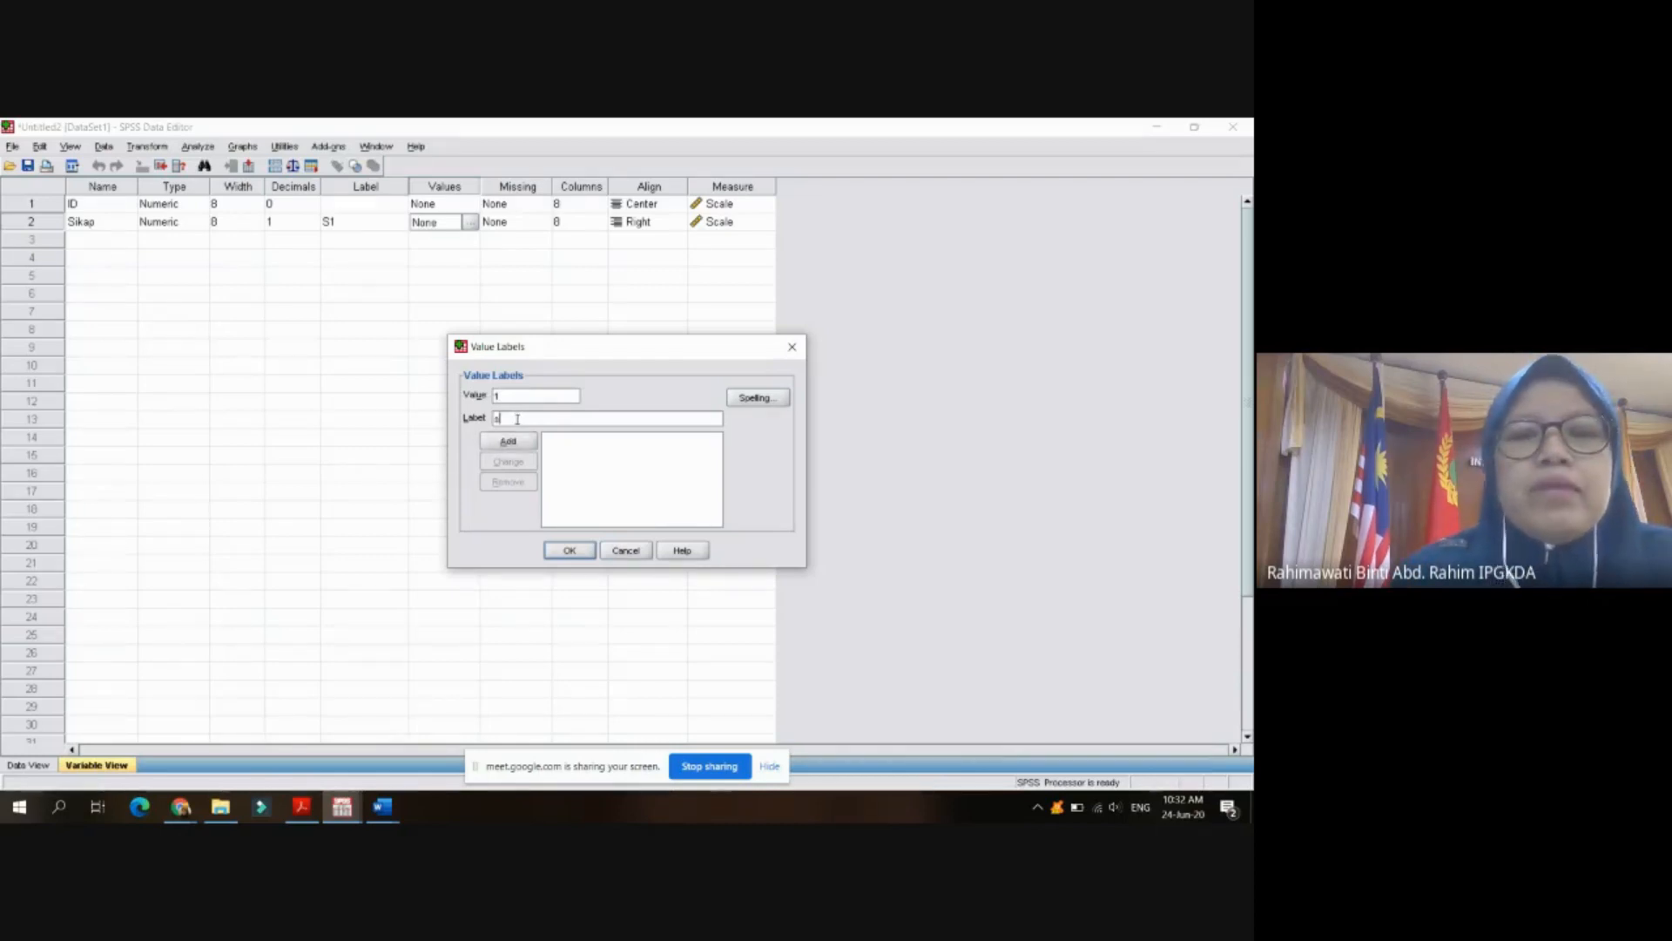
{"action": "type", "text": "angat t"}
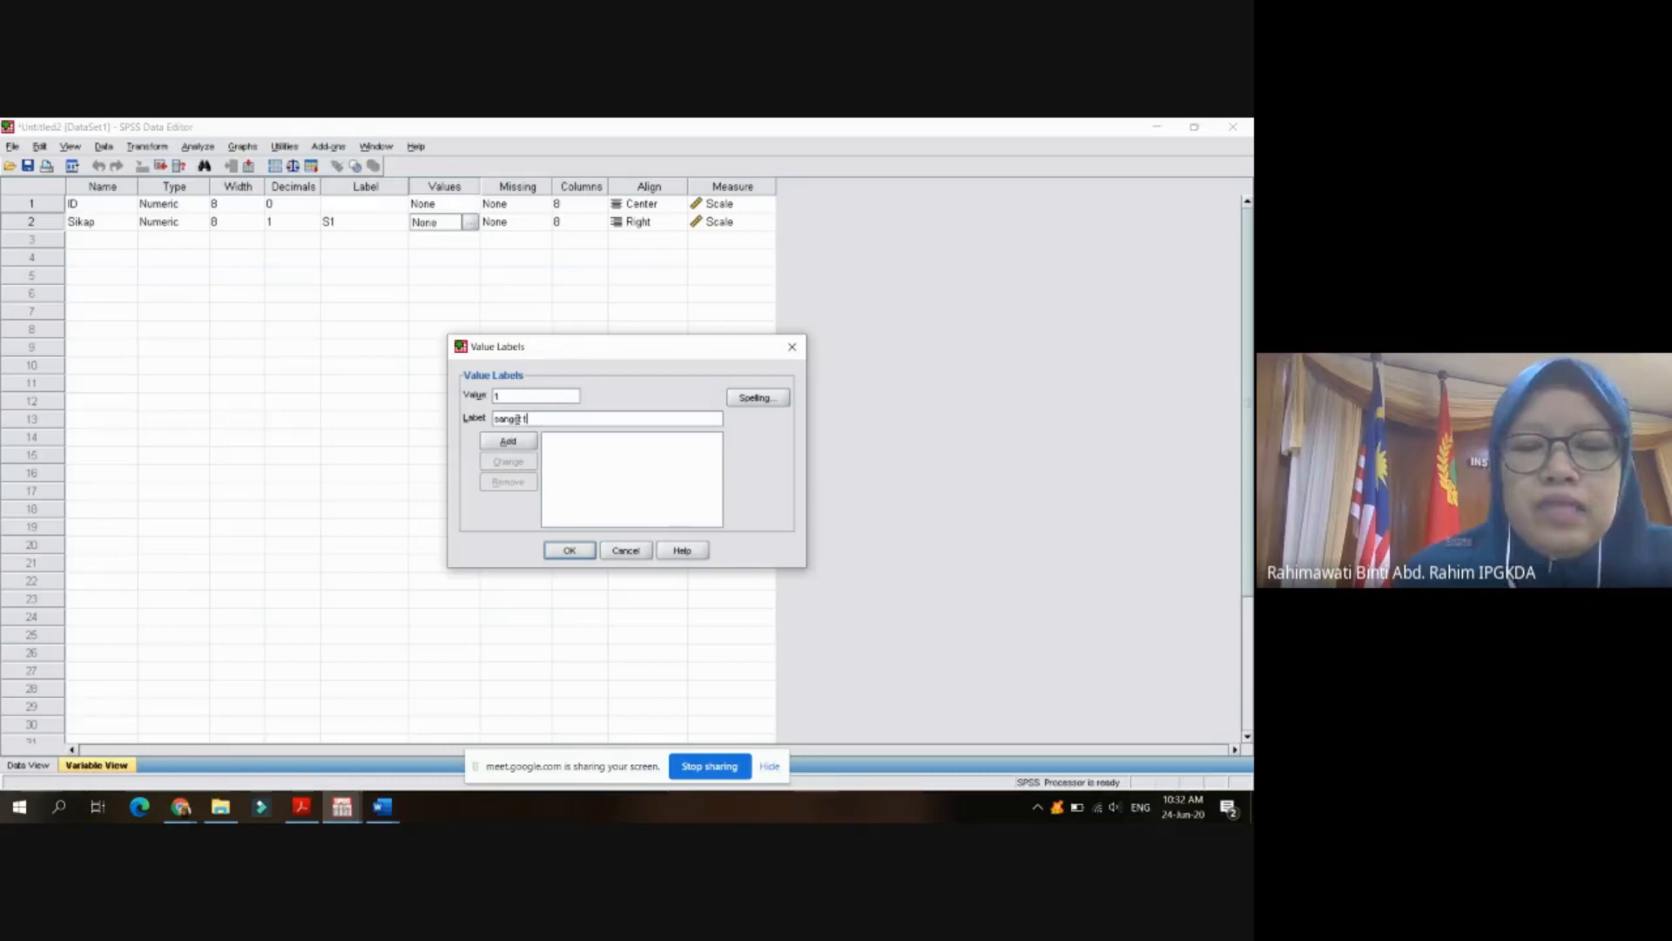
{"action": "type", "text": "idak set"}
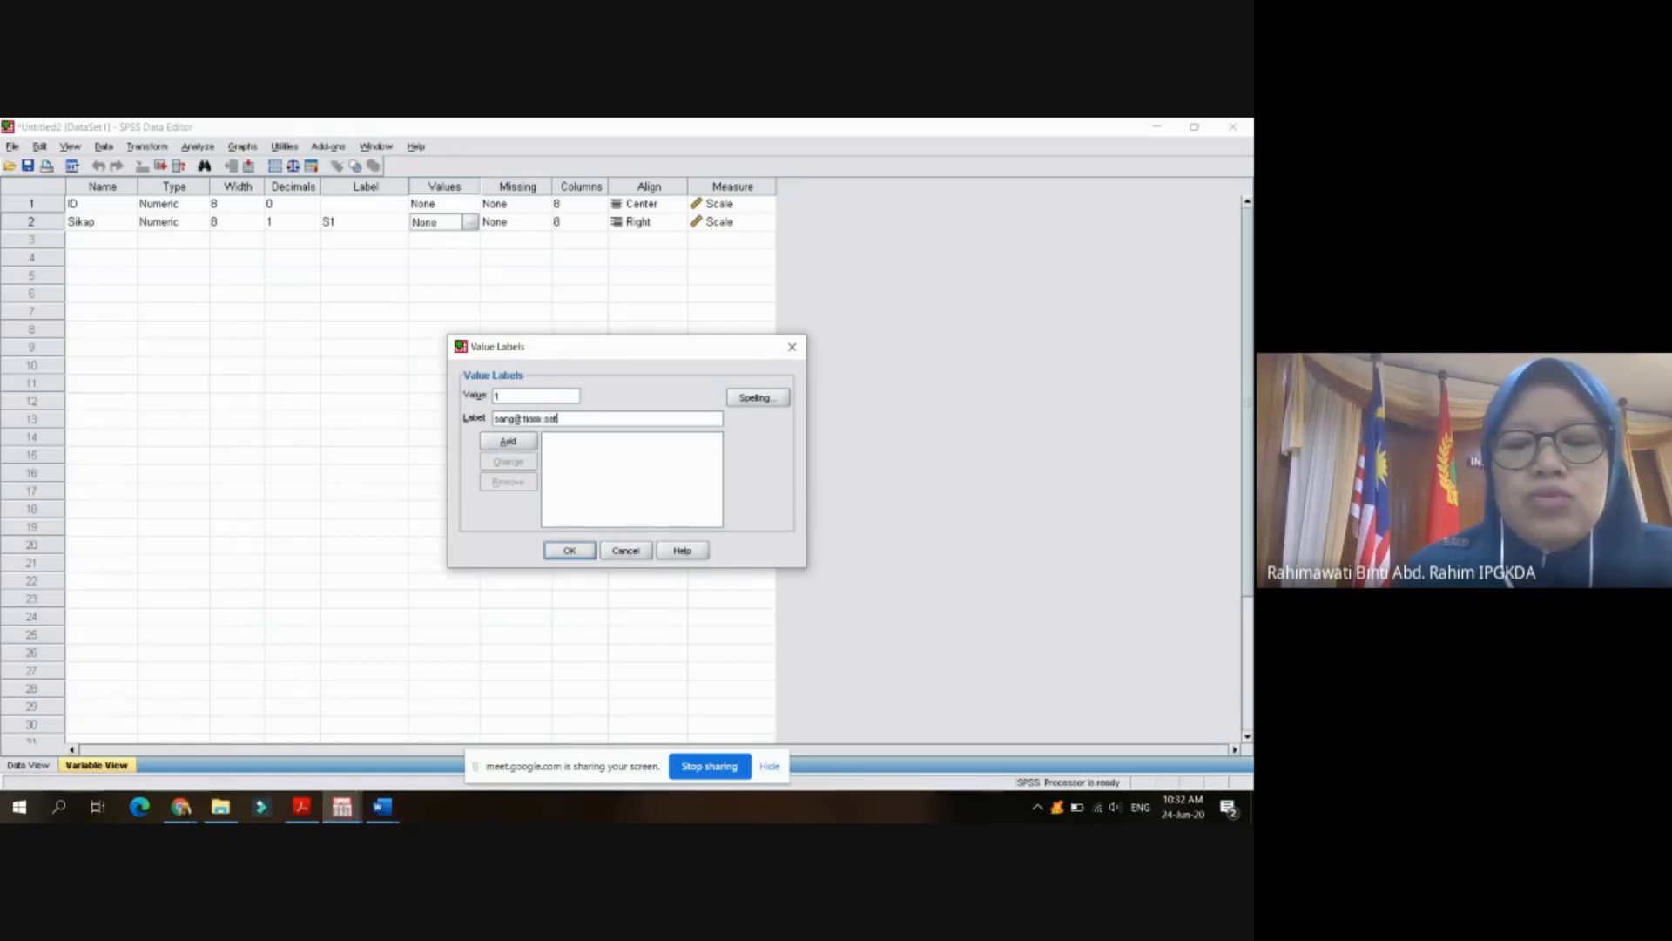
{"action": "type", "text": "uju"}
{"action": "left_click", "coordinate": [511, 444]}
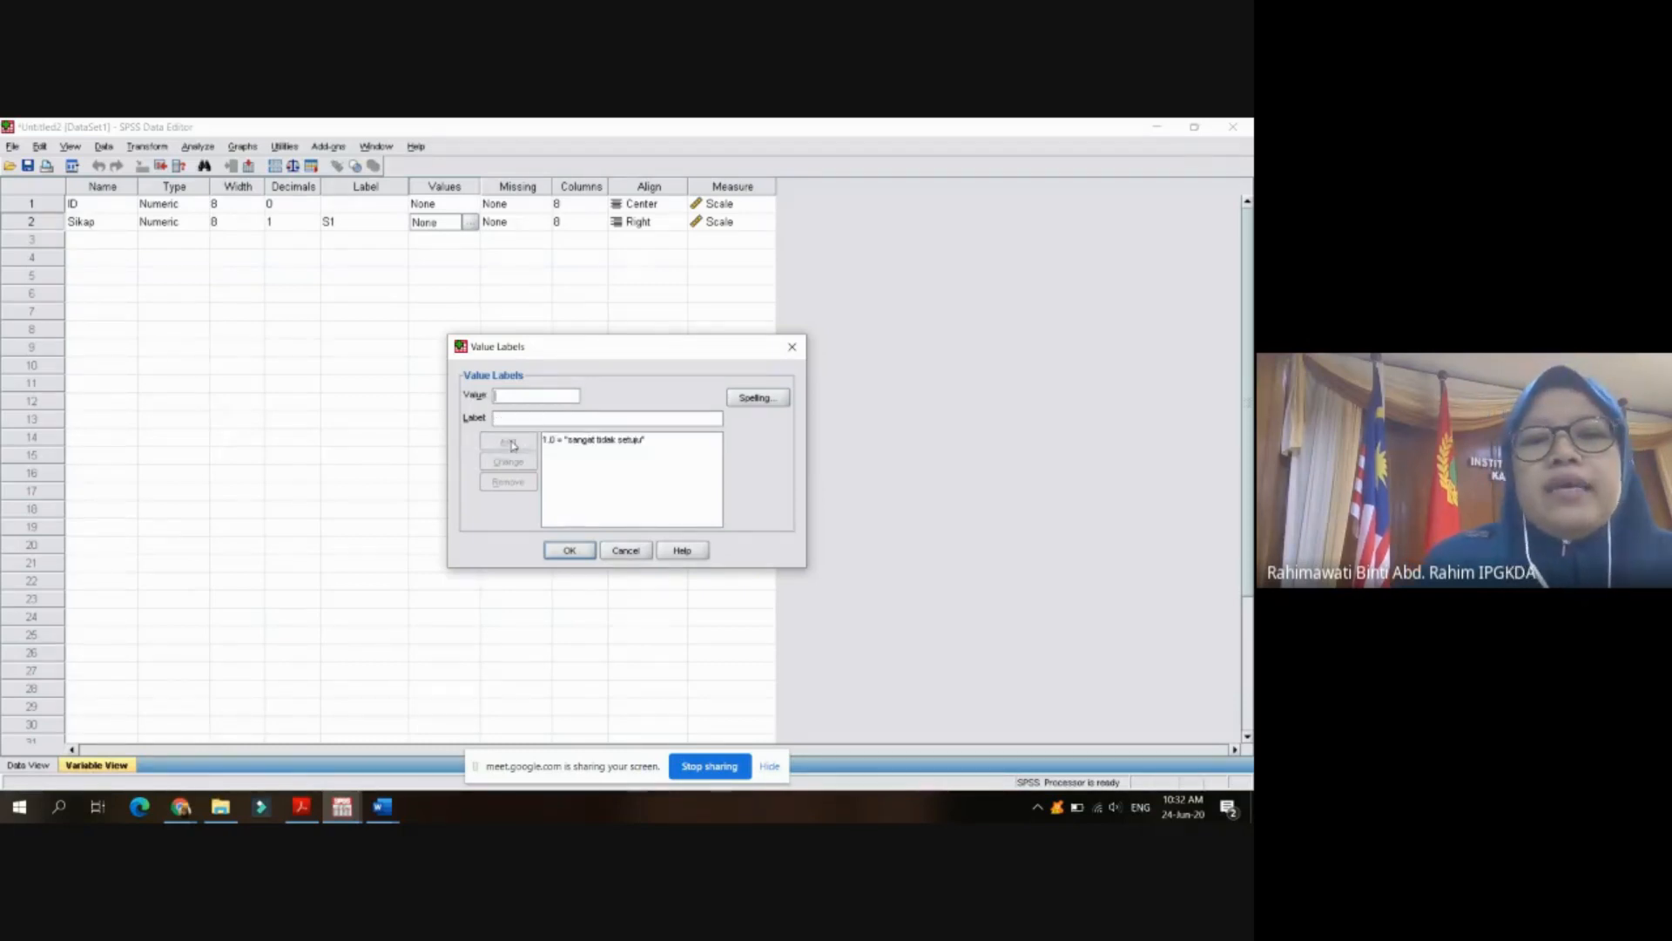
- Add the value labels 2 = "tidak setuju" and 3 = "tidak pasti" and apply the labels to Sikap
{"action": "type", "text": "2"}
{"action": "left_click", "coordinate": [501, 418]}
{"action": "type", "text": "tidak setuju"}
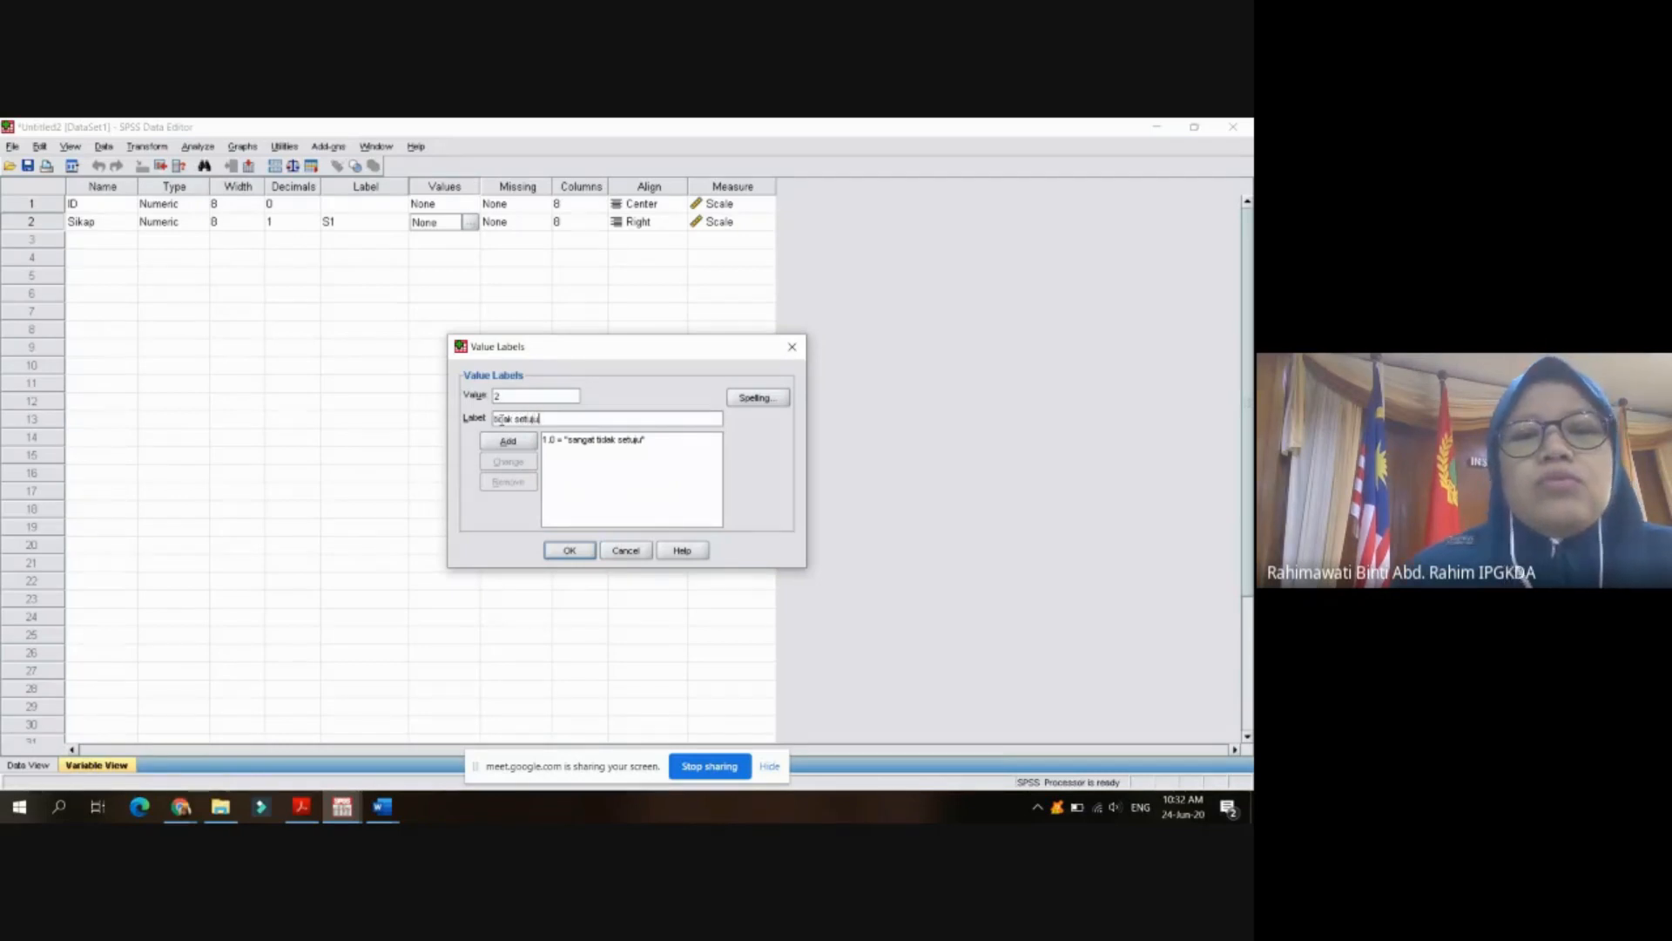
{"action": "left_click", "coordinate": [507, 440]}
{"action": "type", "text": "3"}
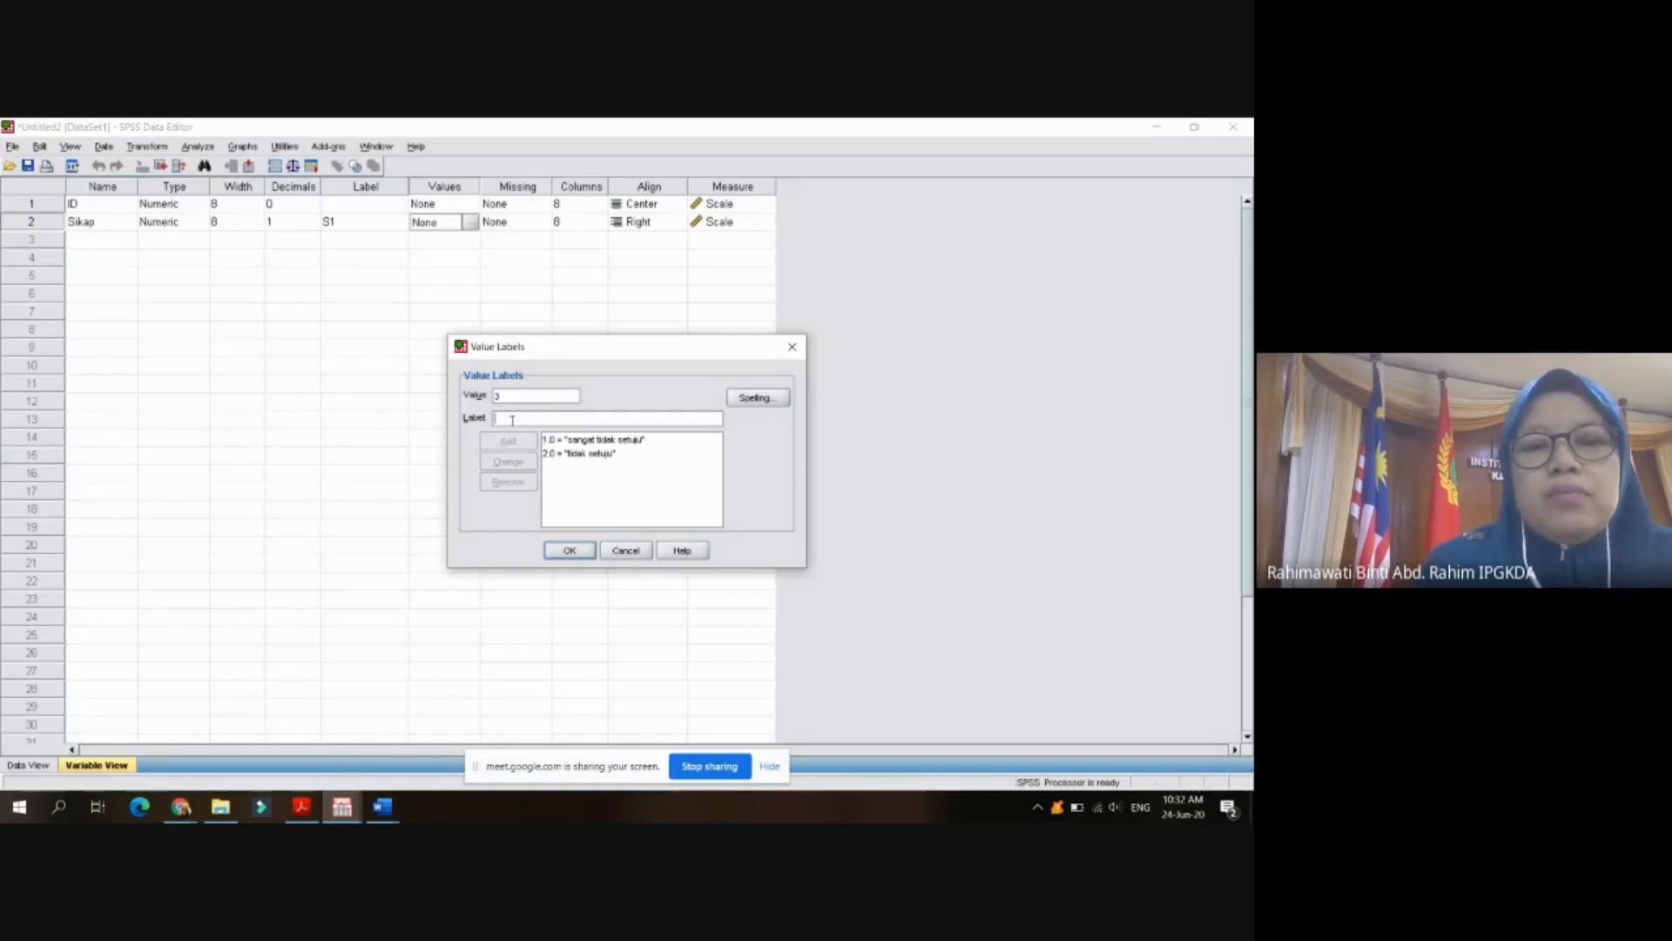
{"action": "left_click", "coordinate": [512, 419]}
{"action": "type", "text": "tidak pasti"}
{"action": "left_click", "coordinate": [511, 443]}
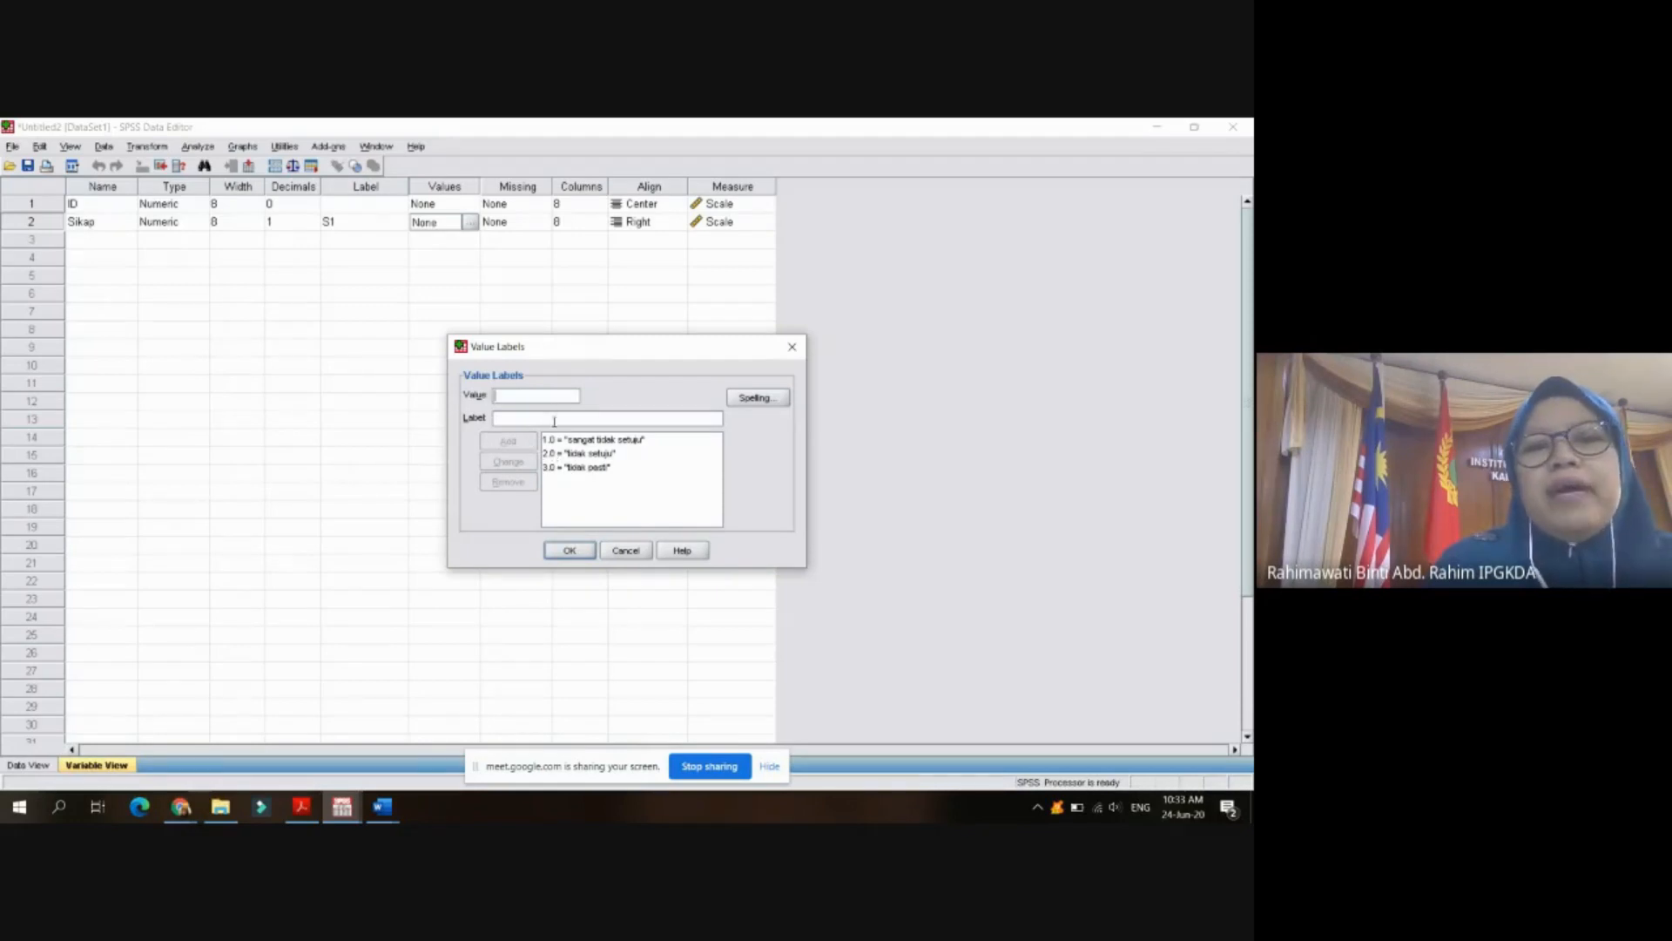
{"action": "left_click", "coordinate": [591, 476]}
{"action": "left_click", "coordinate": [566, 490]}
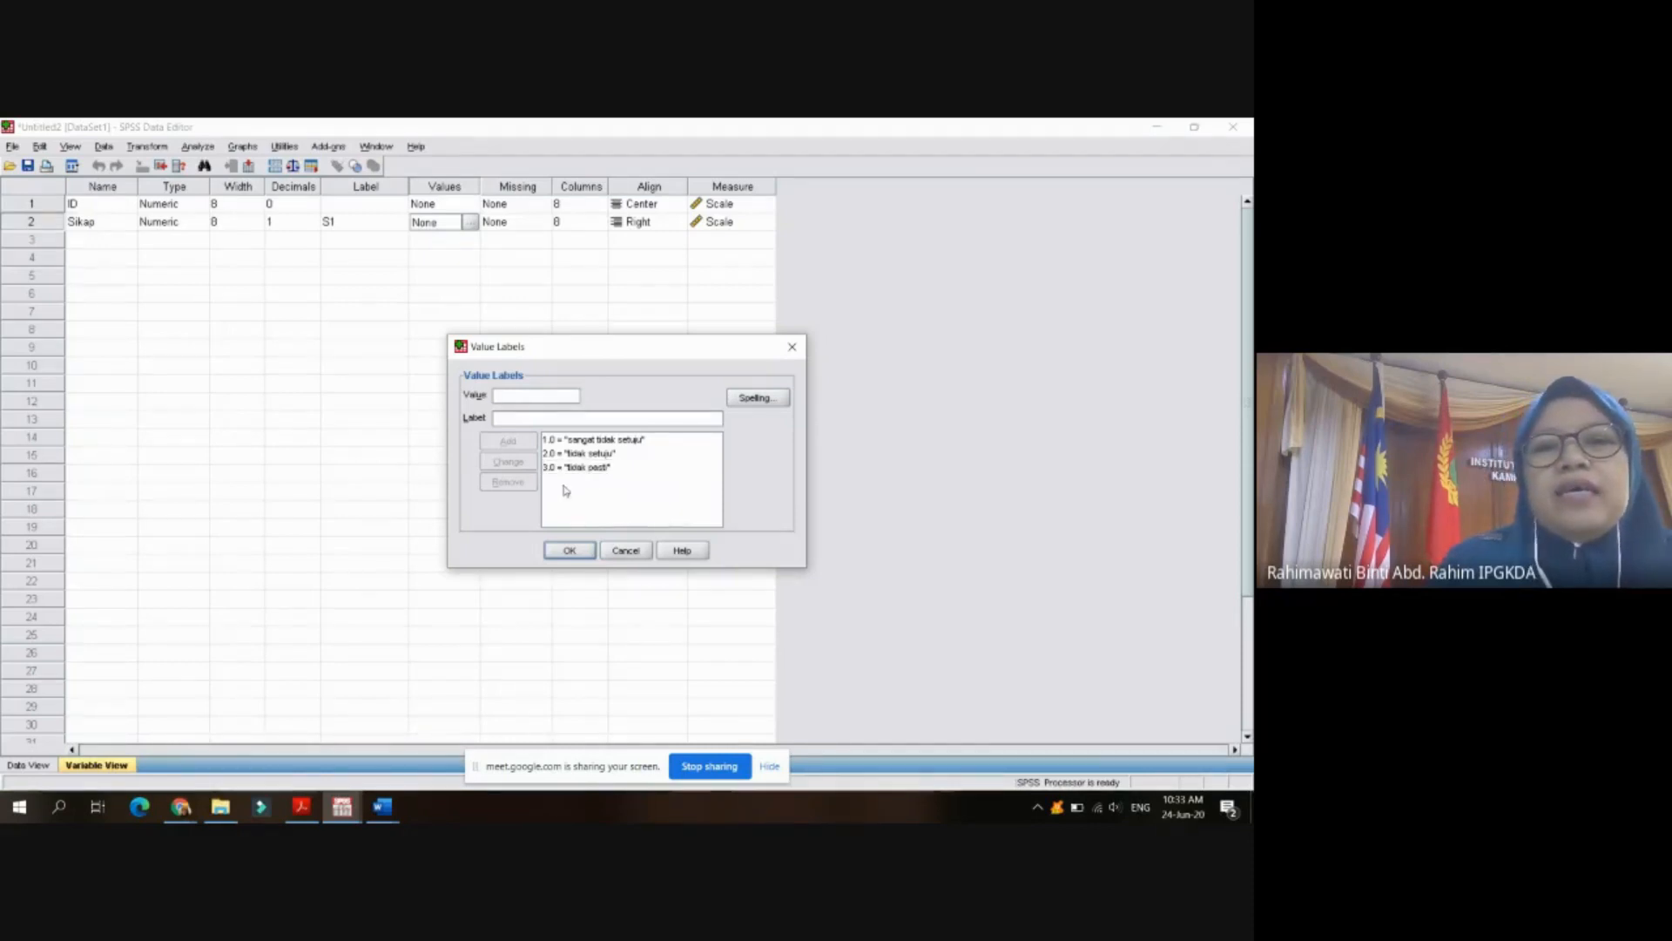
{"action": "left_click", "coordinate": [570, 550]}
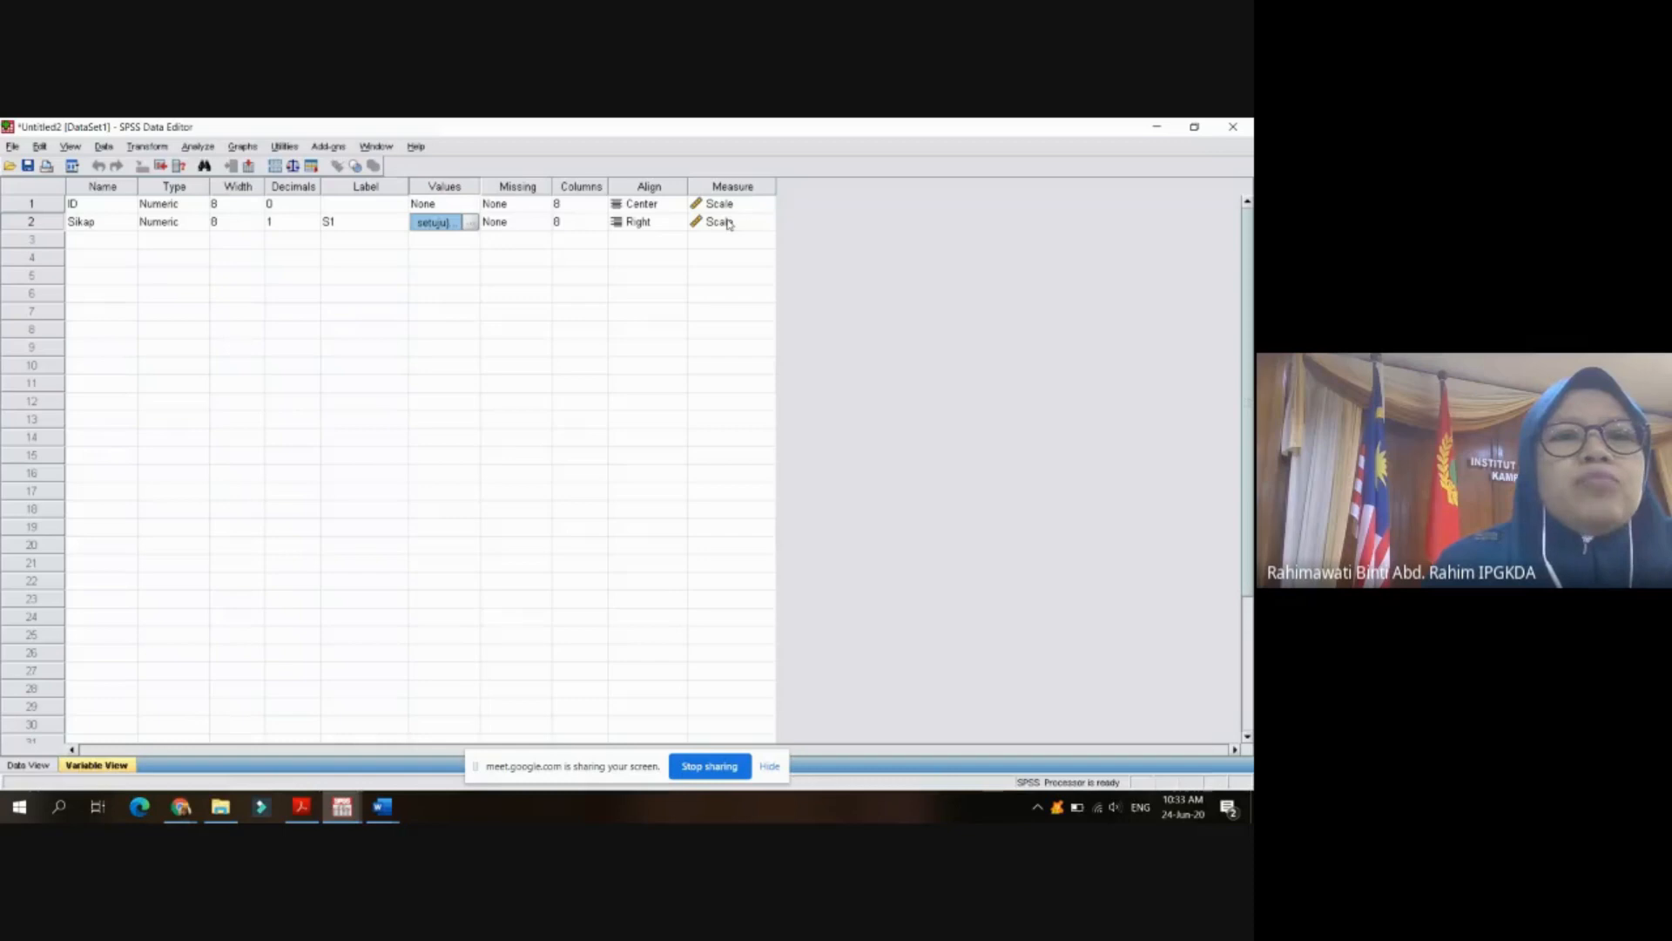
- Rename the Sikap variable as Sikap1
{"action": "left_click", "coordinate": [90, 225]}
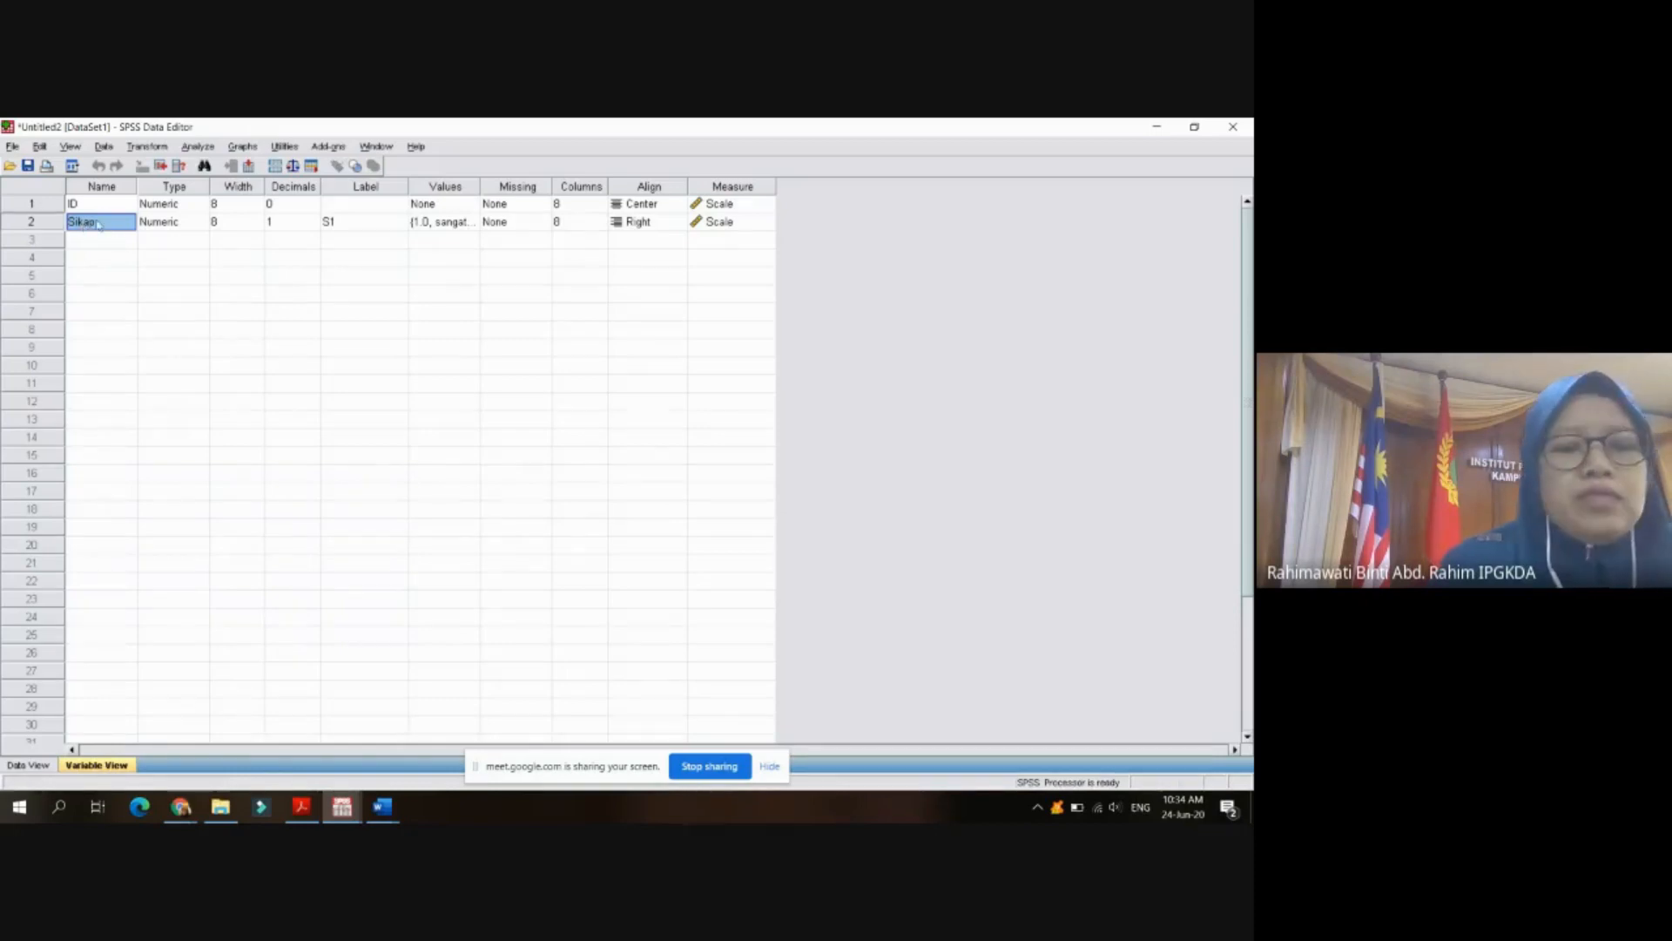
{"action": "right_click", "coordinate": [99, 224]}
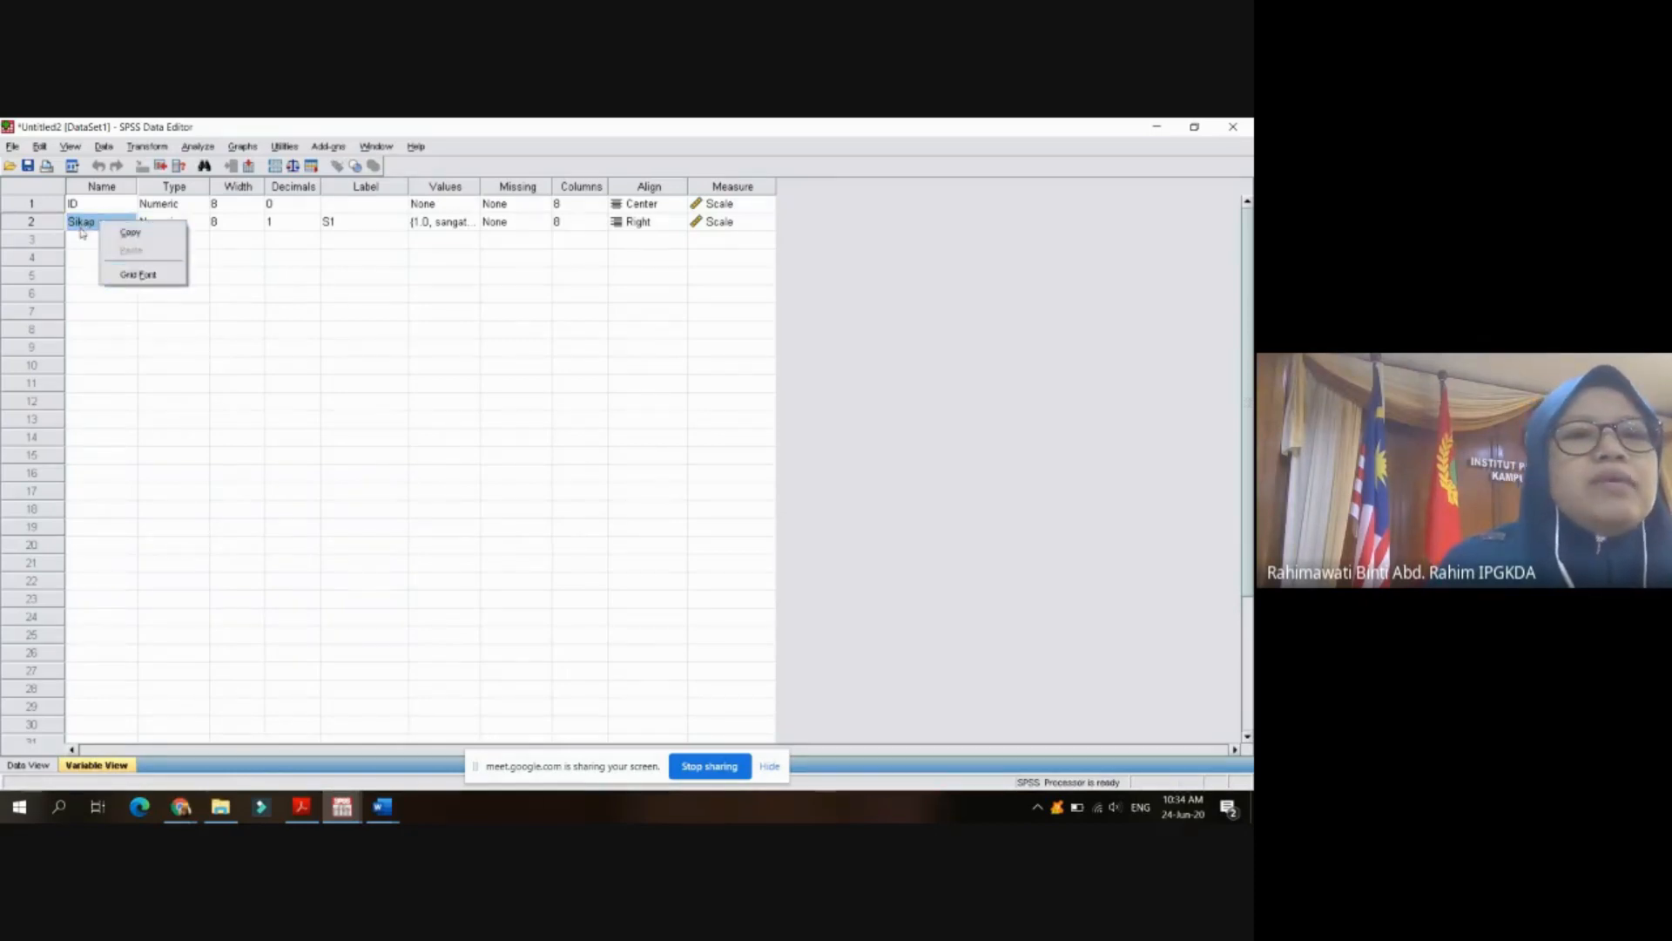
{"action": "left_click", "coordinate": [88, 226]}
{"action": "double_click", "coordinate": [88, 224]}
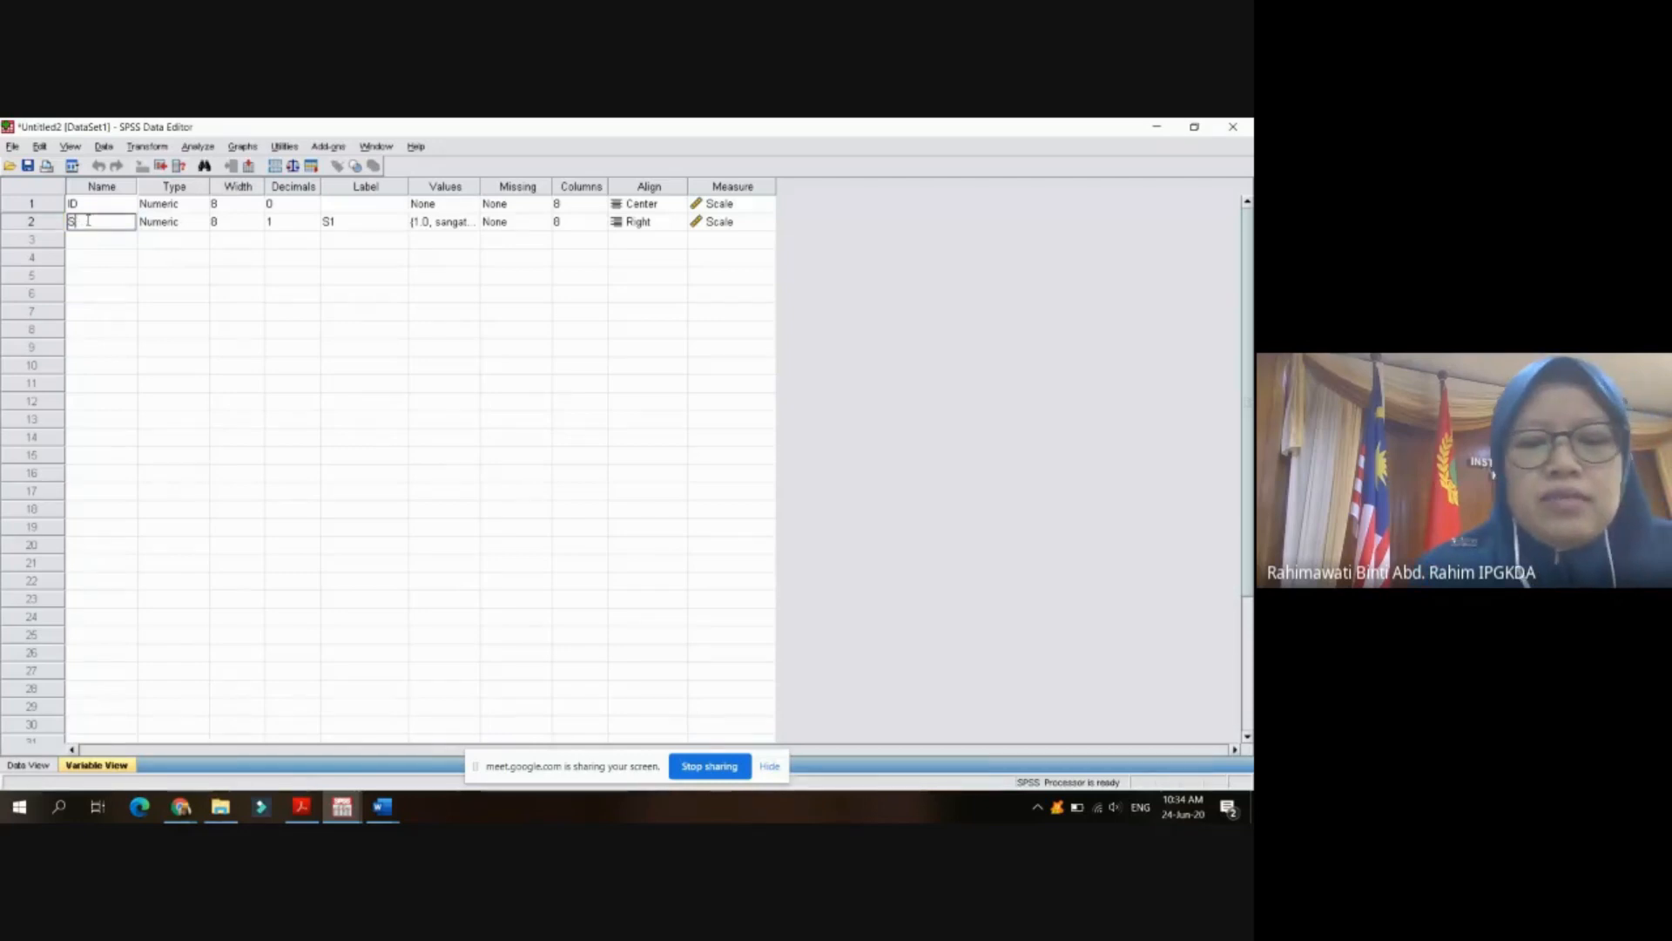
{"action": "type", "text": "1"}
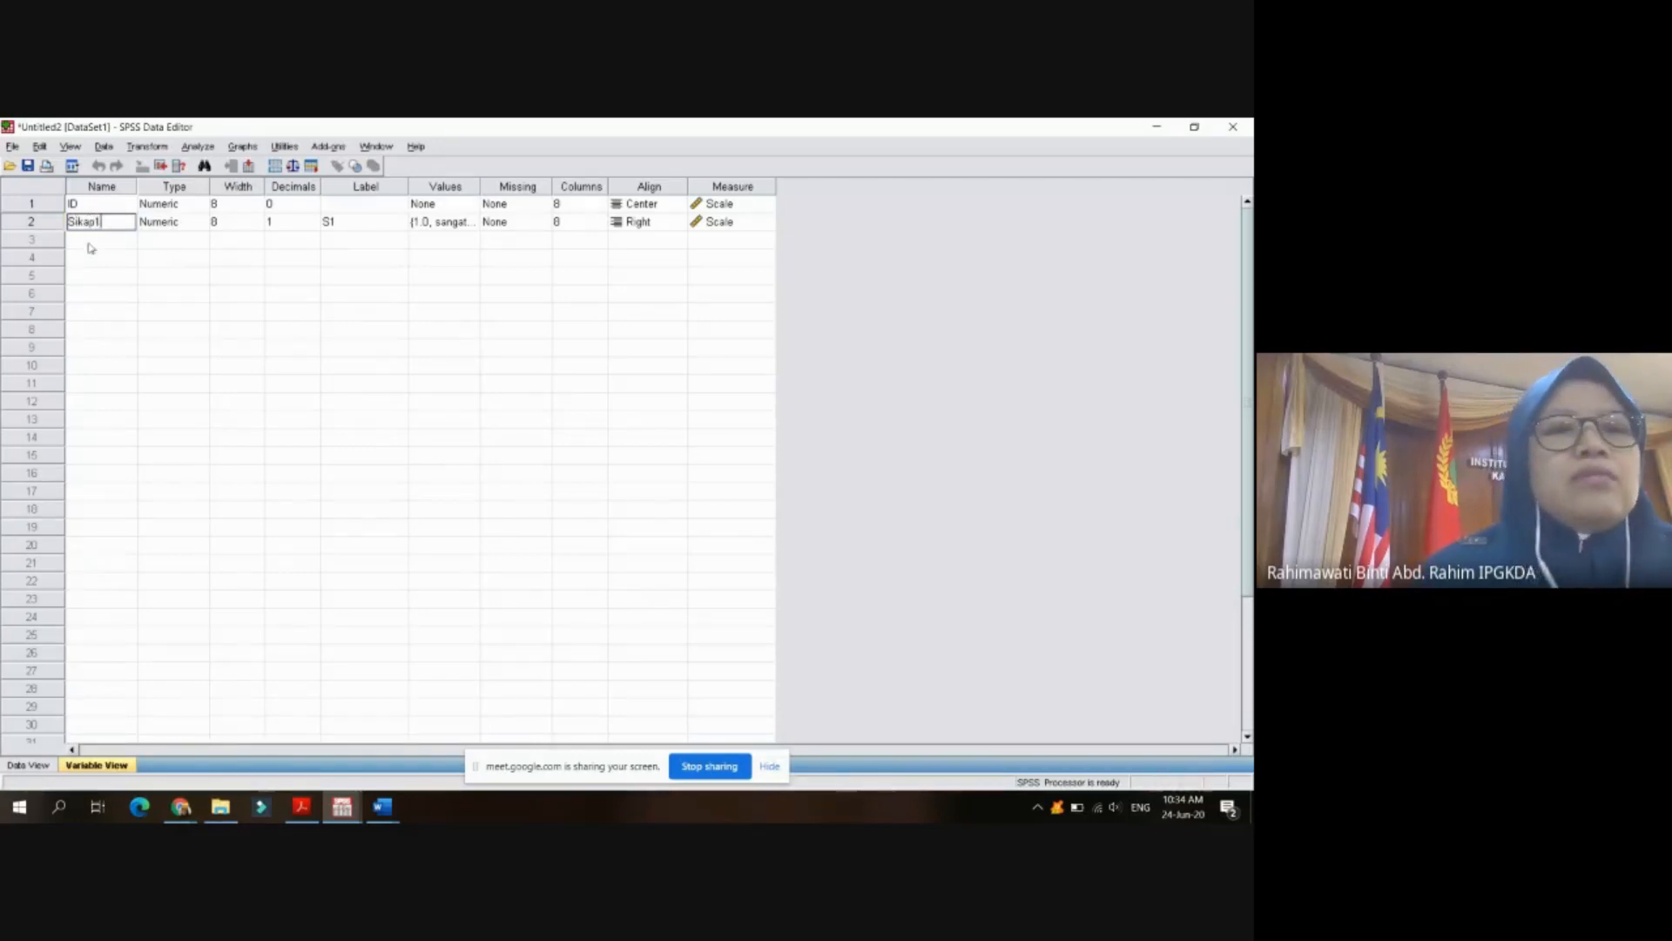
- Add a third variable named Sikap2 with the label S2
{"action": "left_click", "coordinate": [86, 241]}
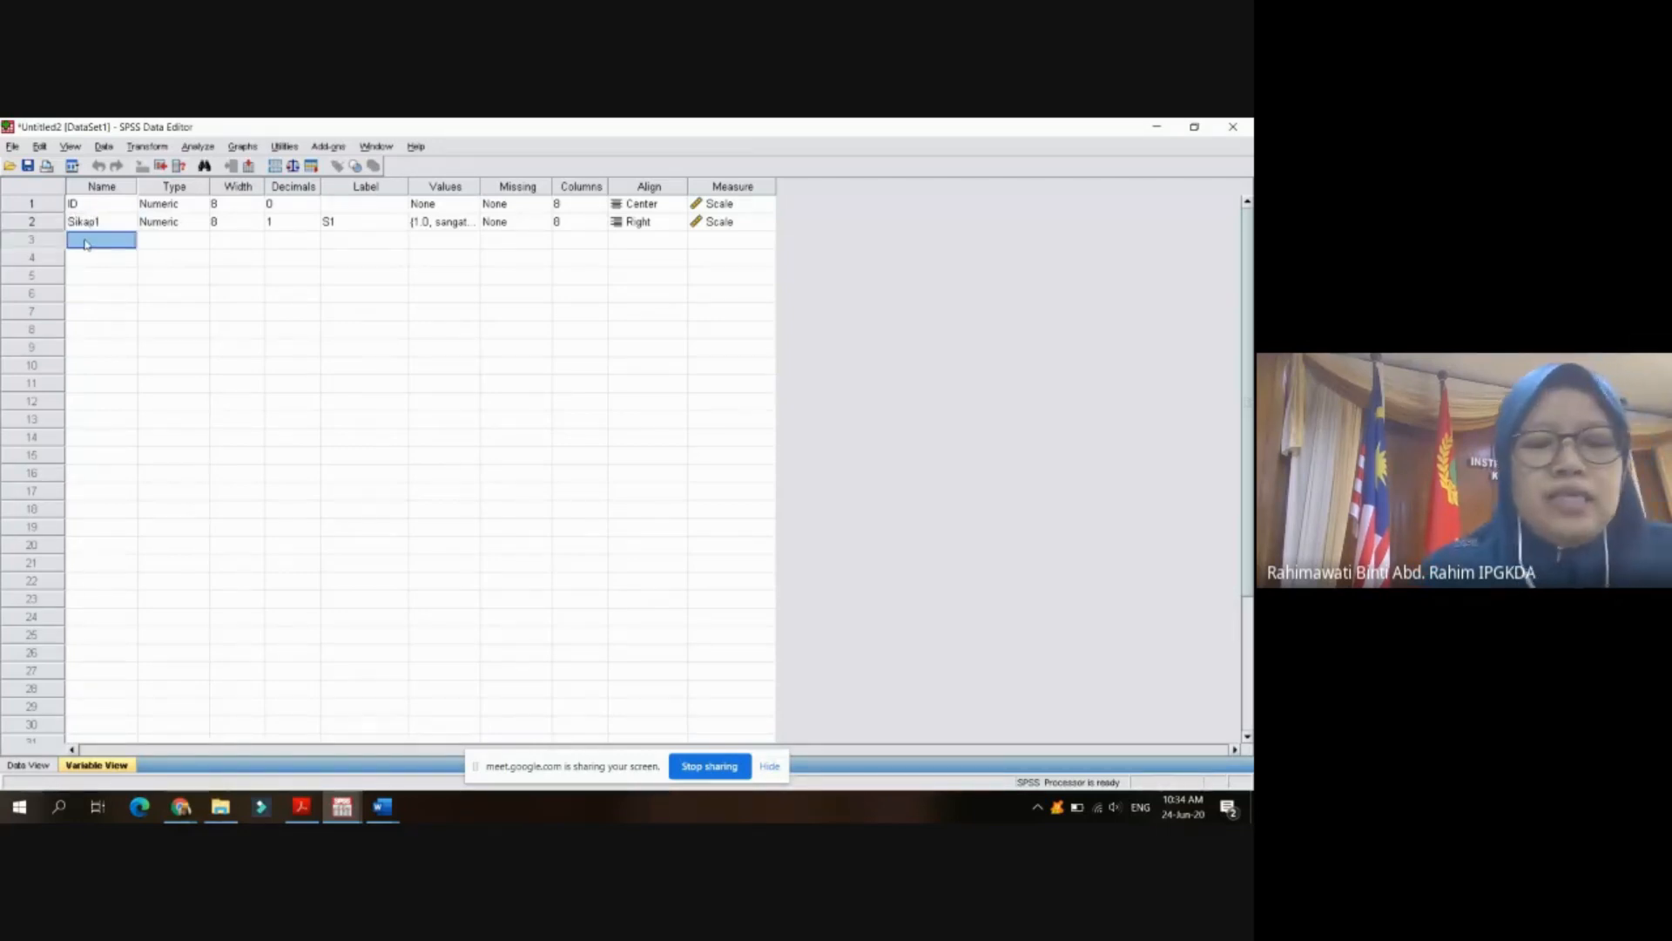
{"action": "type", "text": "Sikap"}
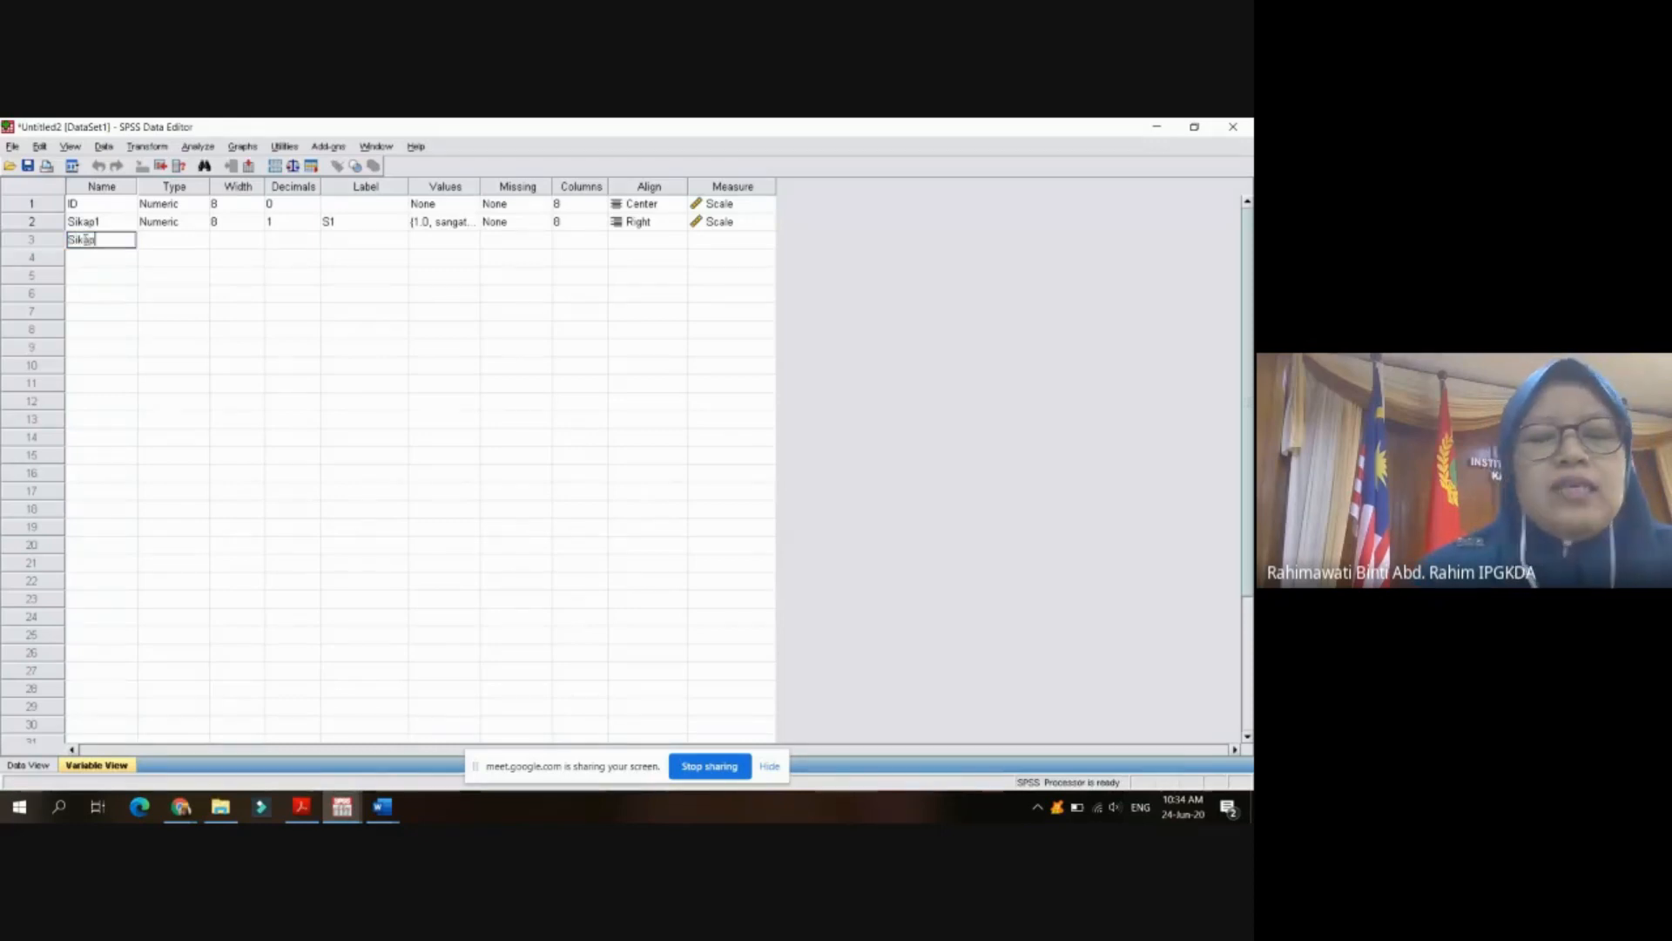
{"action": "type", "text": "2"}
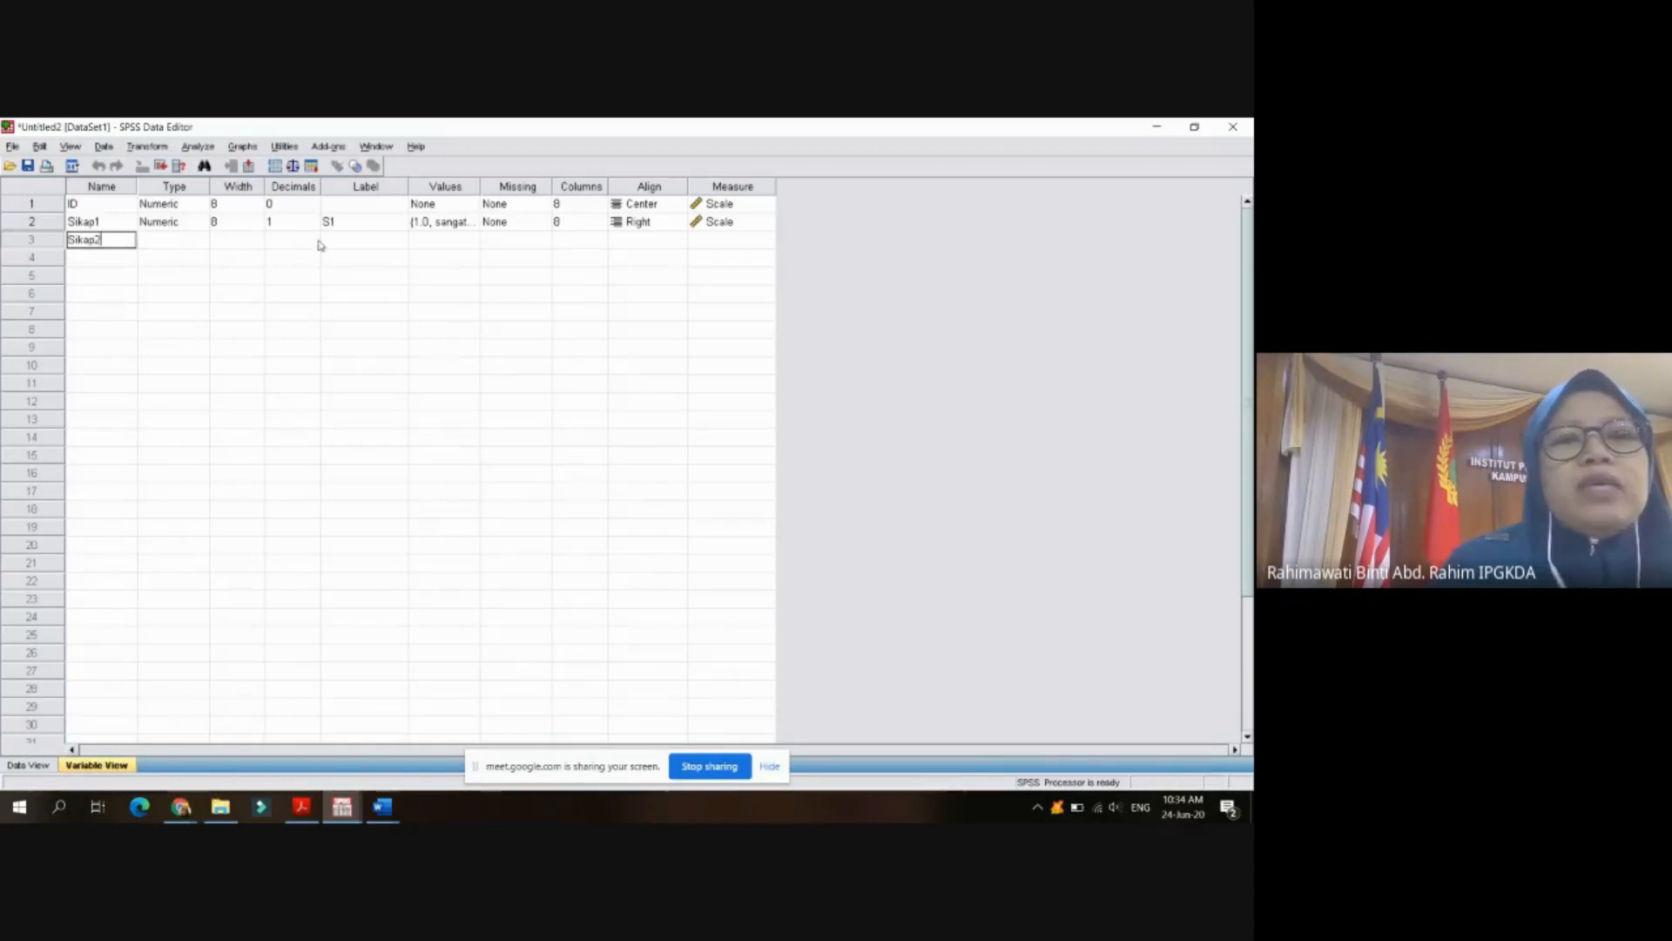
{"action": "left_click", "coordinate": [356, 244]}
{"action": "type", "text": "2"}
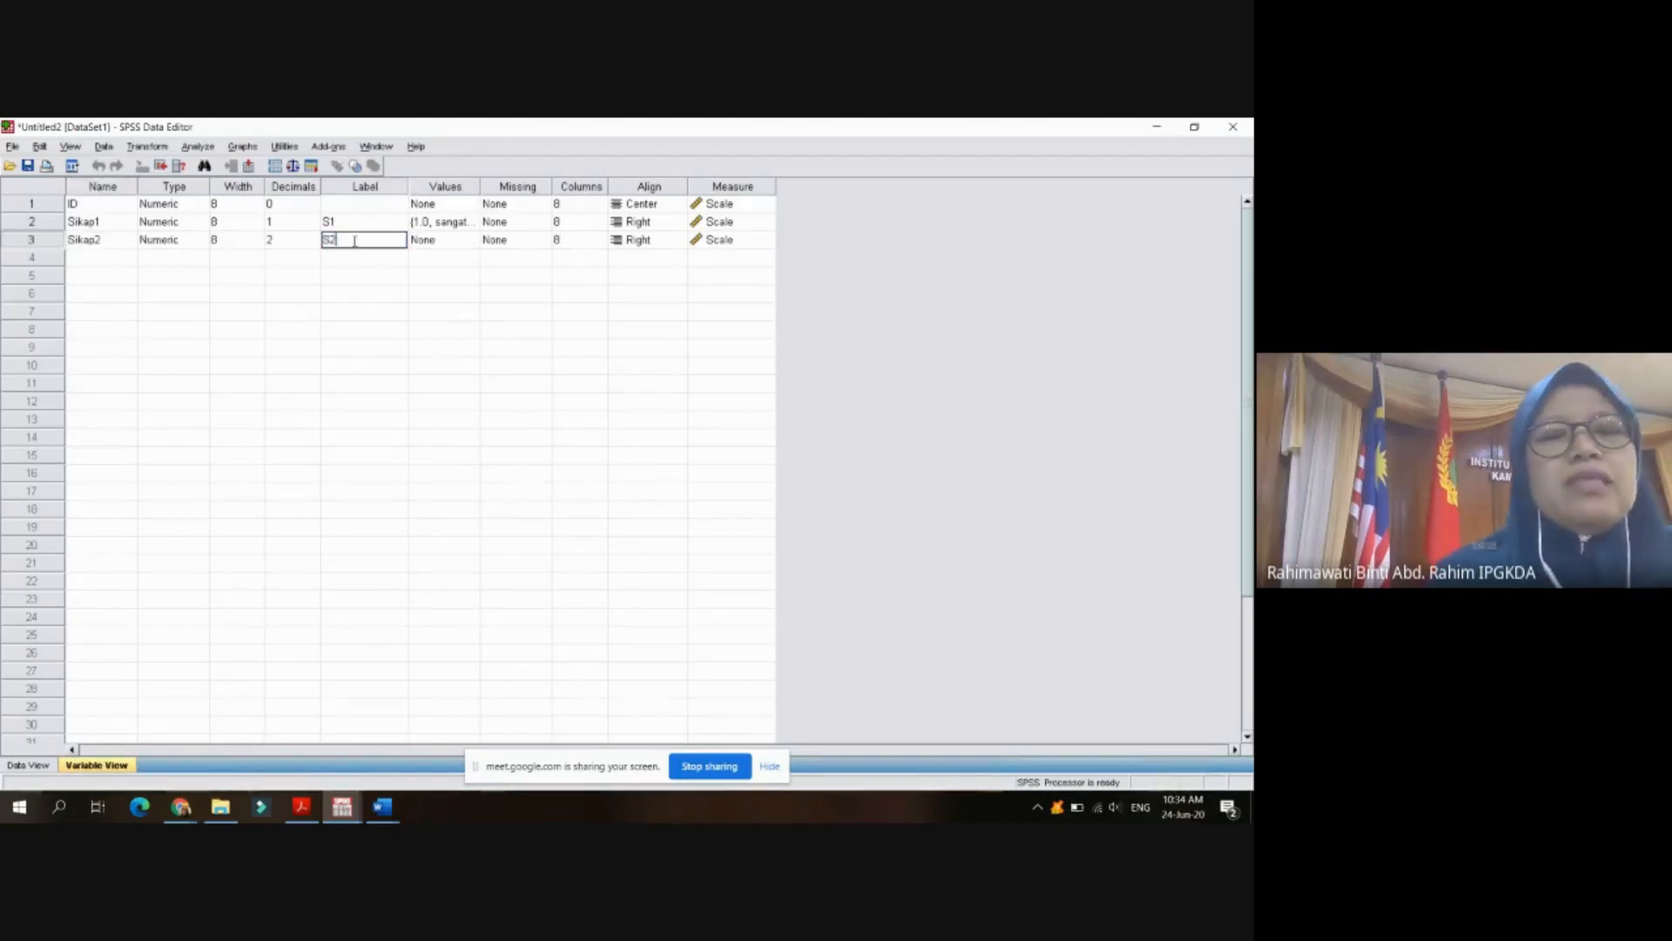
- Try to copy the value labels of Sikap1 to Sikap2
{"action": "left_click", "coordinate": [454, 226]}
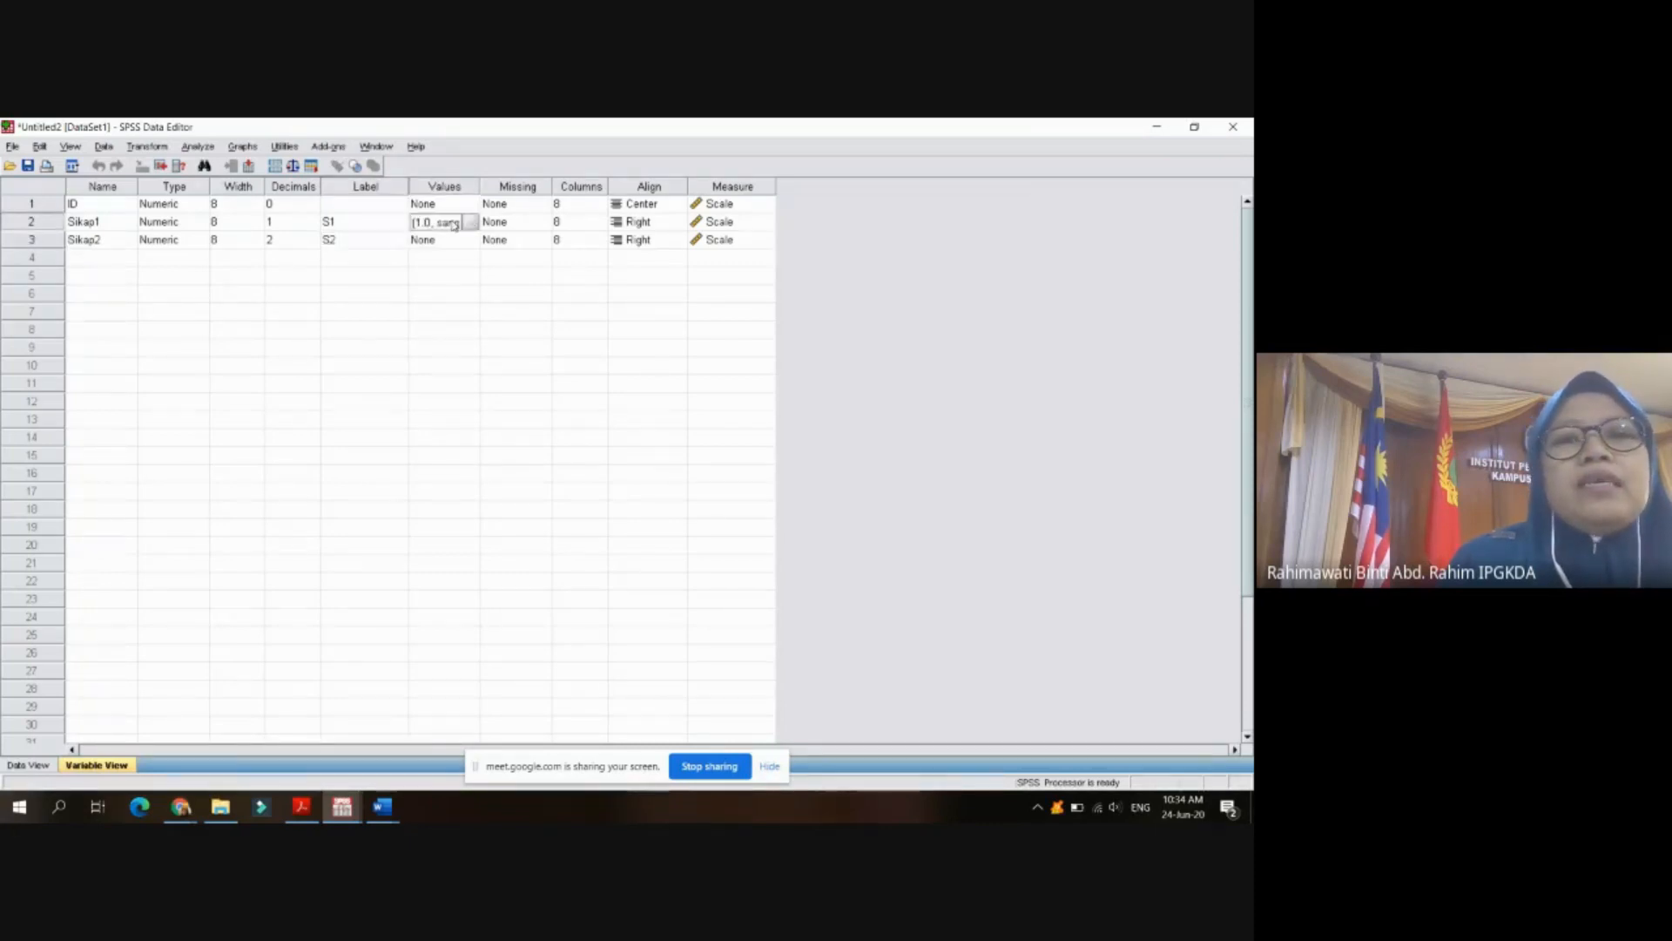
{"action": "right_click", "coordinate": [453, 224]}
{"action": "left_click", "coordinate": [482, 234]}
{"action": "left_click", "coordinate": [431, 240]}
{"action": "right_click", "coordinate": [431, 242]}
{"action": "left_click", "coordinate": [453, 278]}
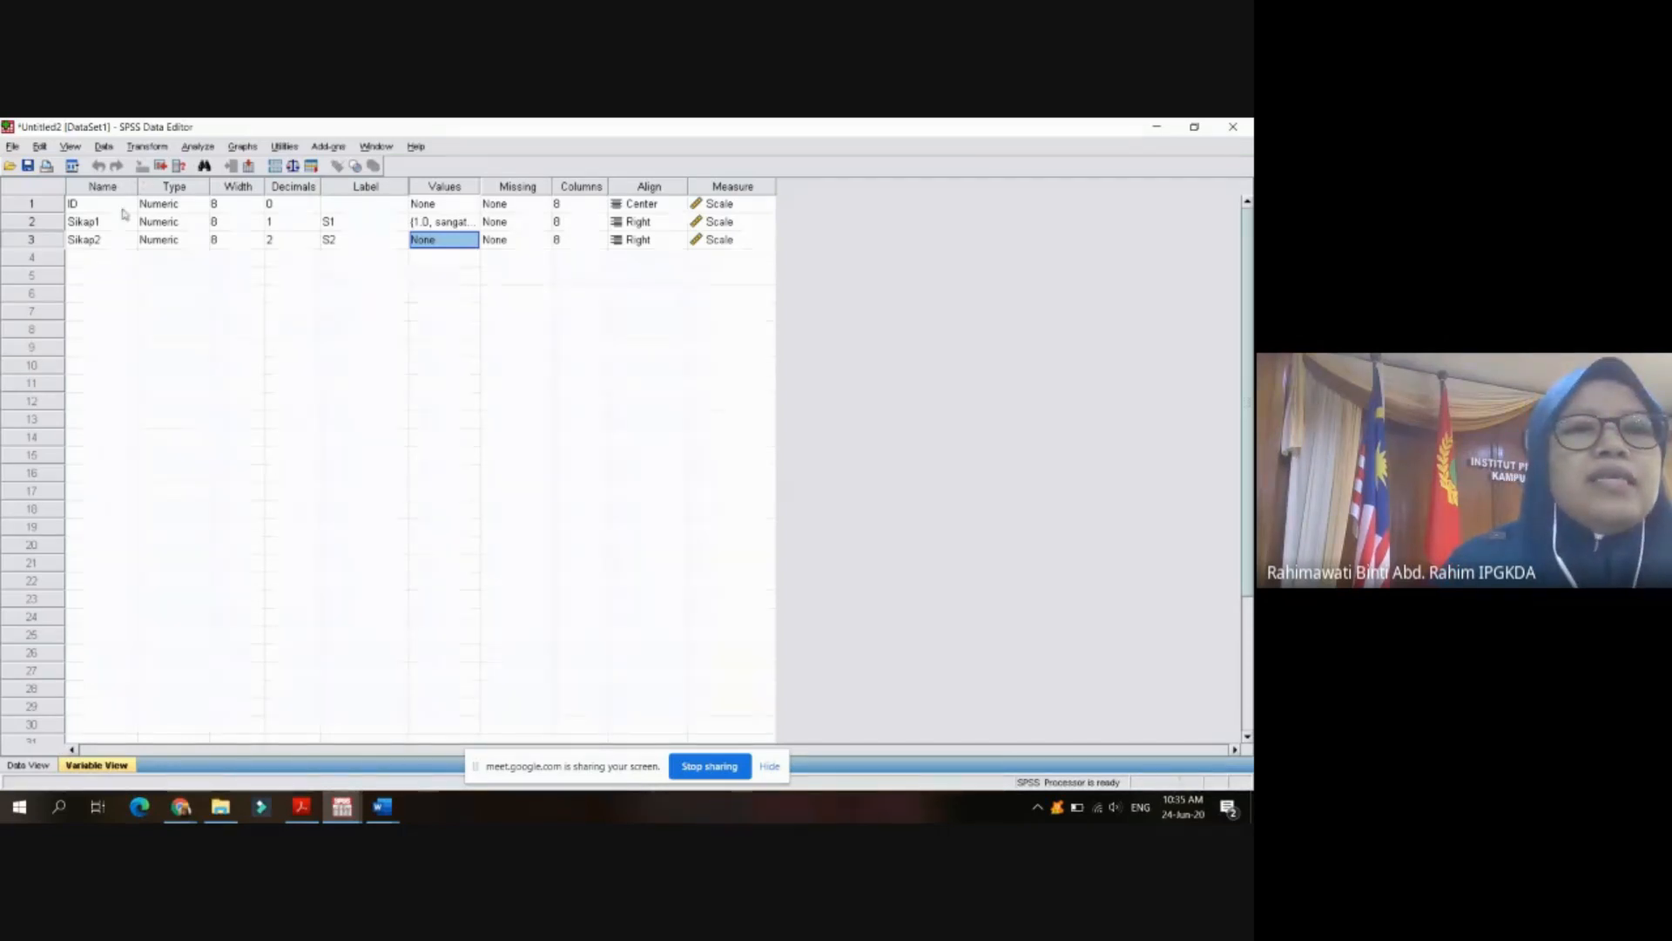
- Display the new dataset's data grid with the ID, Sikap1 and Sikap2 columns
{"action": "left_click", "coordinate": [35, 765]}
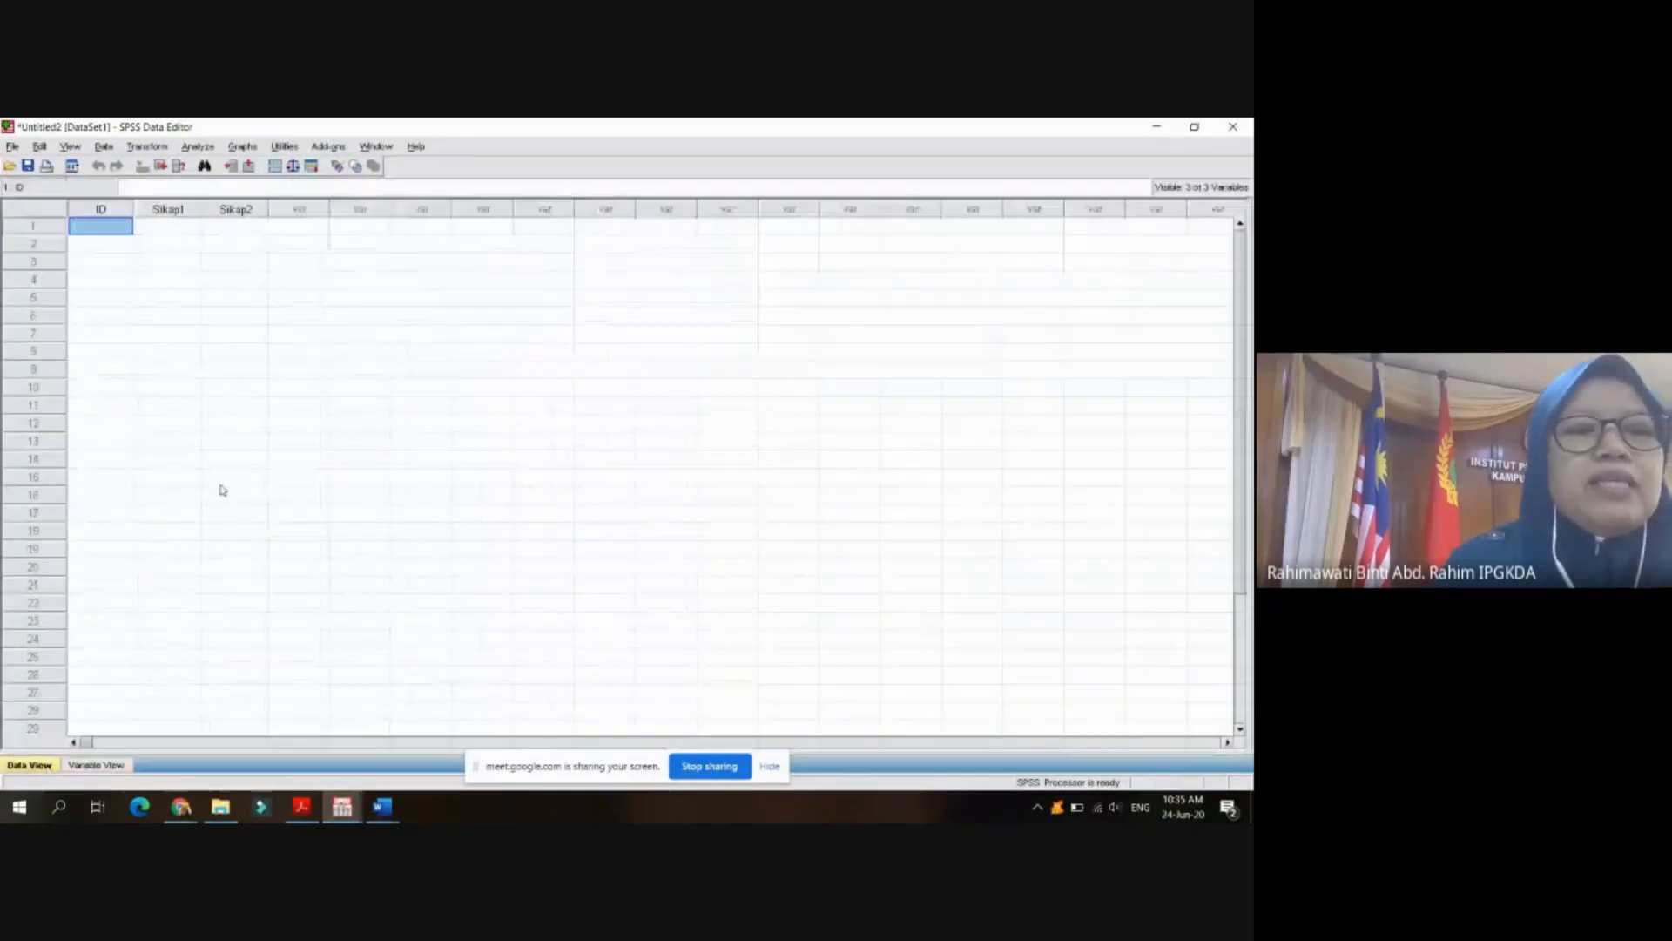
{"action": "left_click", "coordinate": [177, 229]}
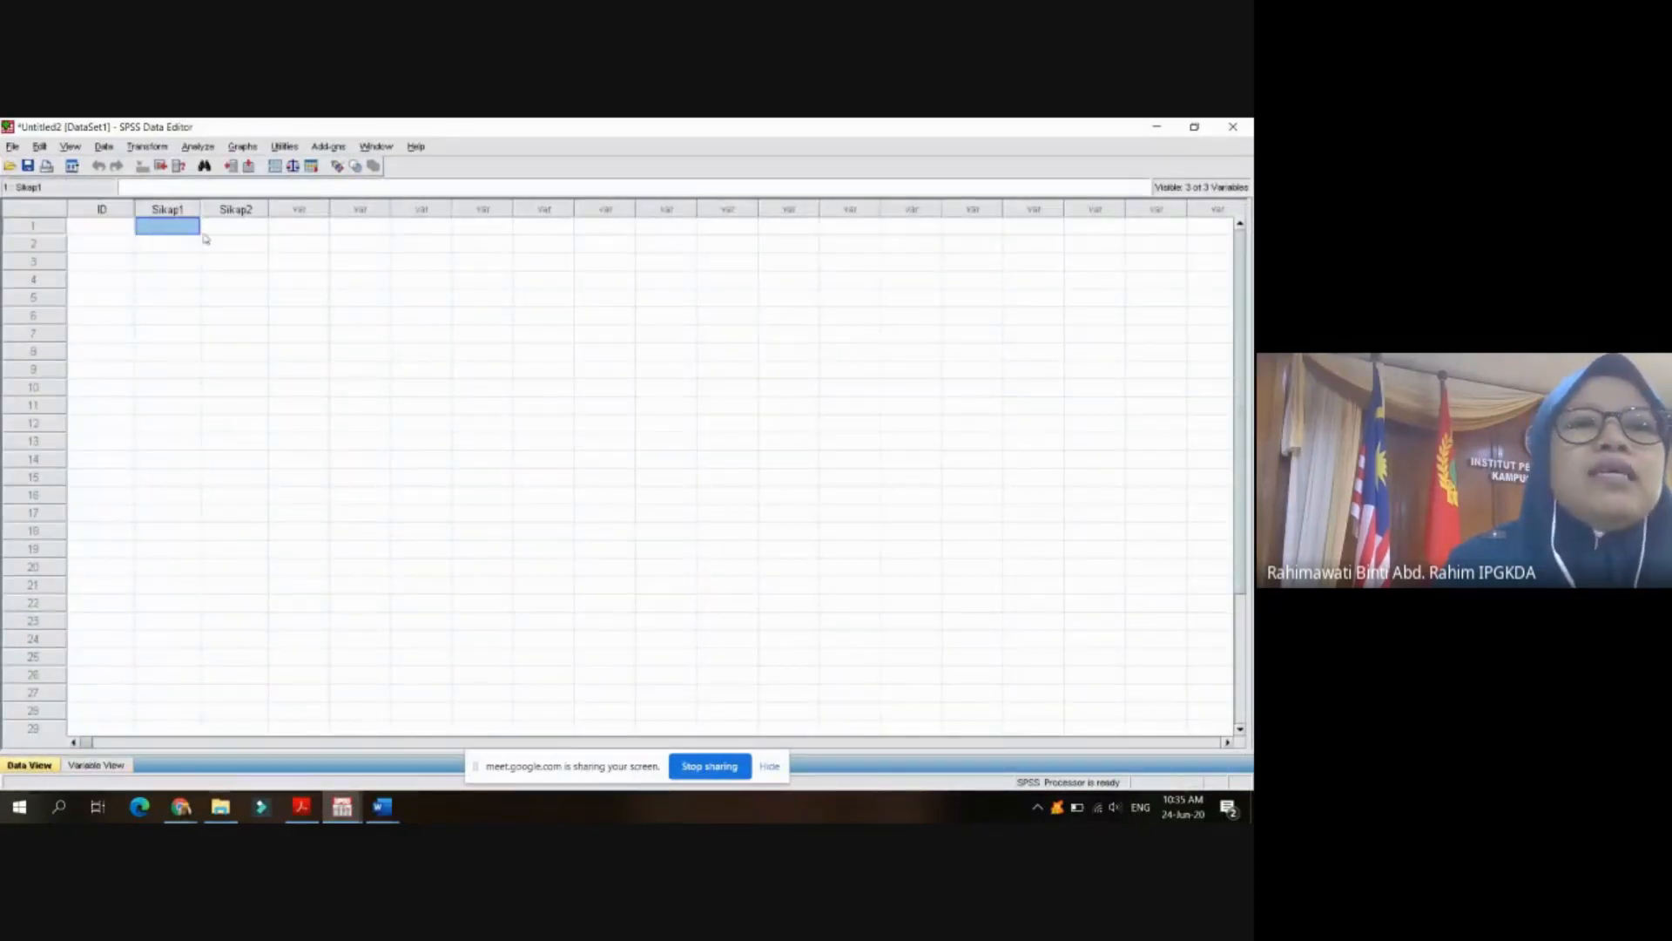
{"action": "left_click", "coordinate": [213, 230]}
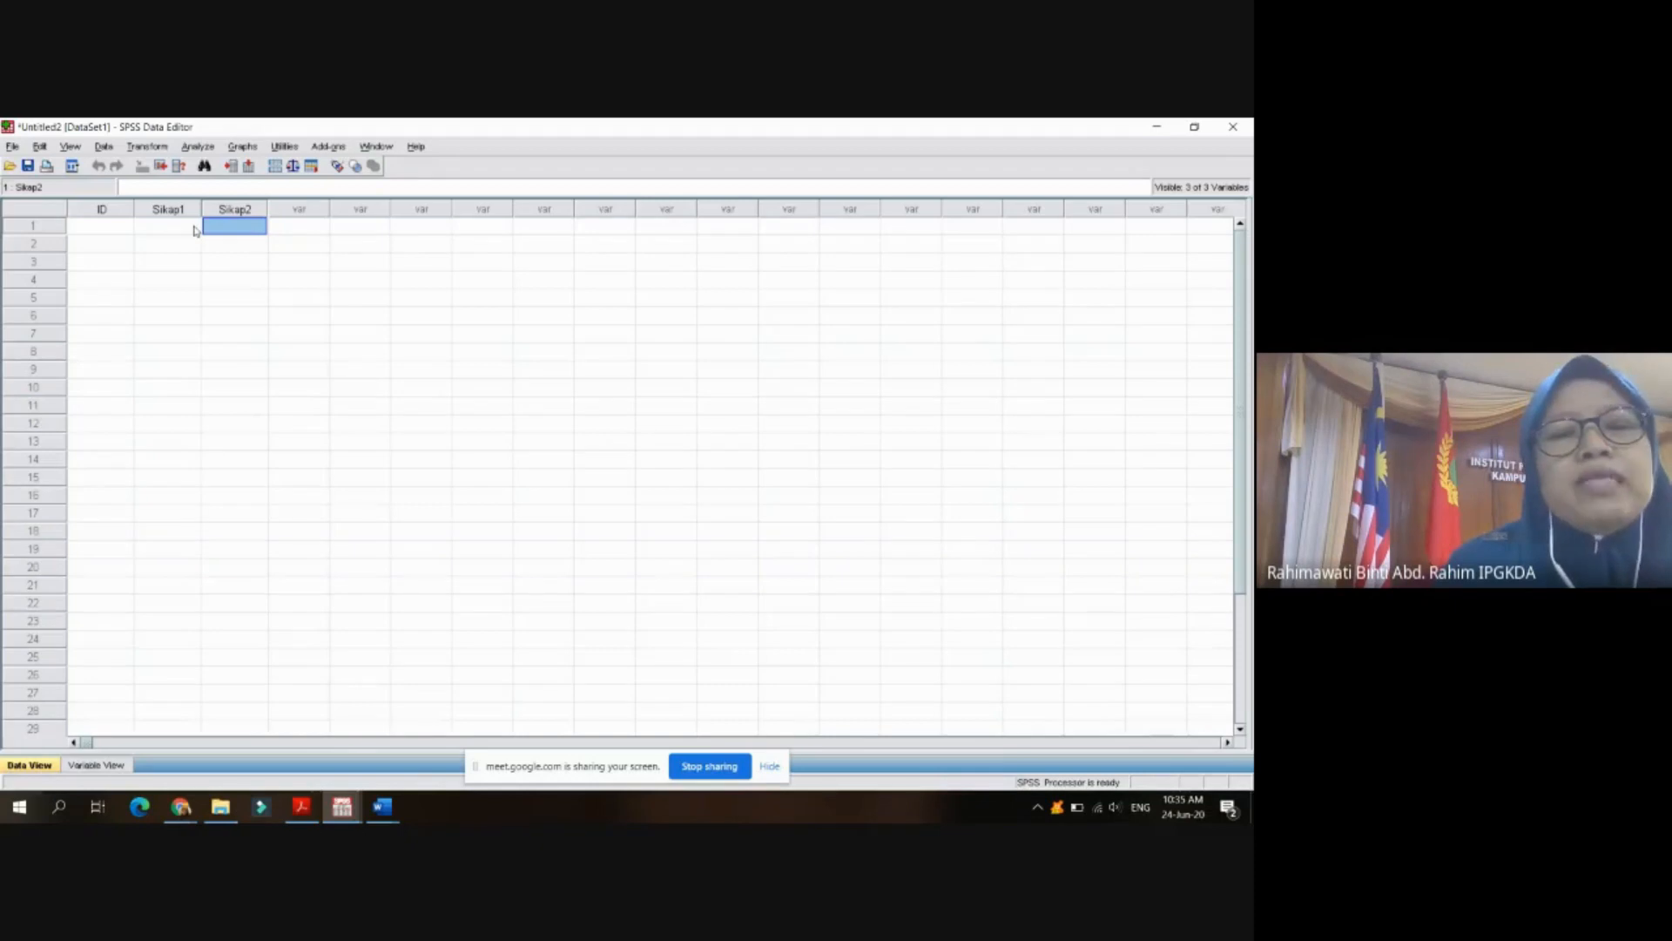
- Switch to the Data Soal Selidik Sikap.sav dataset and review its variable definitions and data grid
{"action": "left_click", "coordinate": [344, 807]}
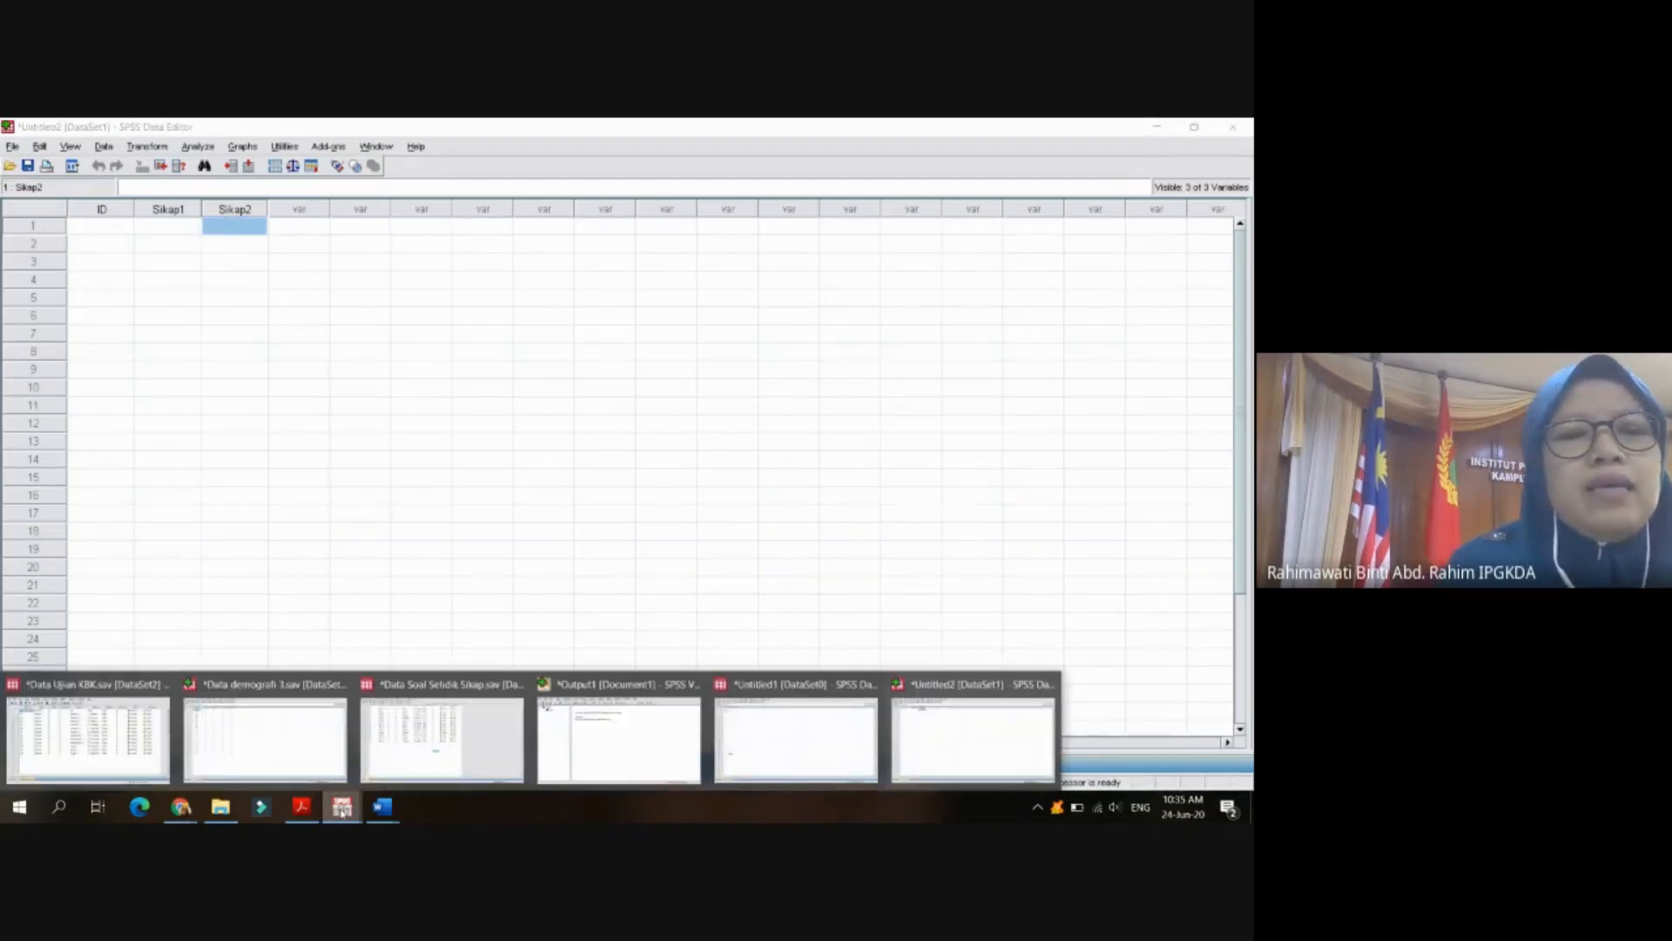
{"action": "left_click", "coordinate": [444, 738]}
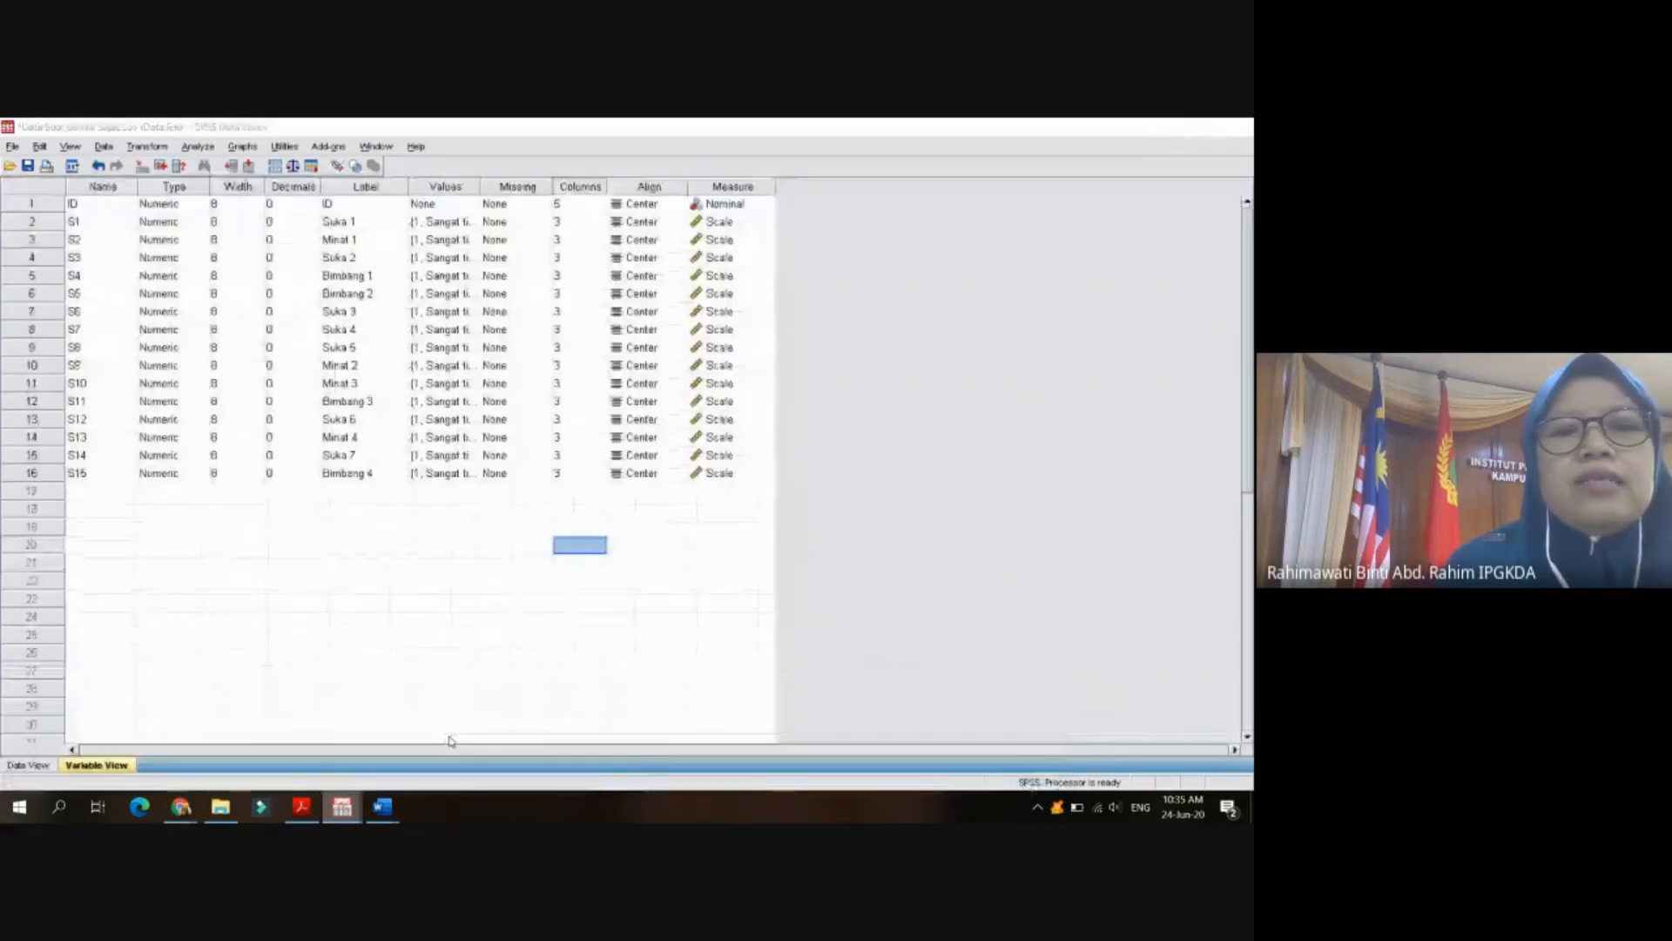
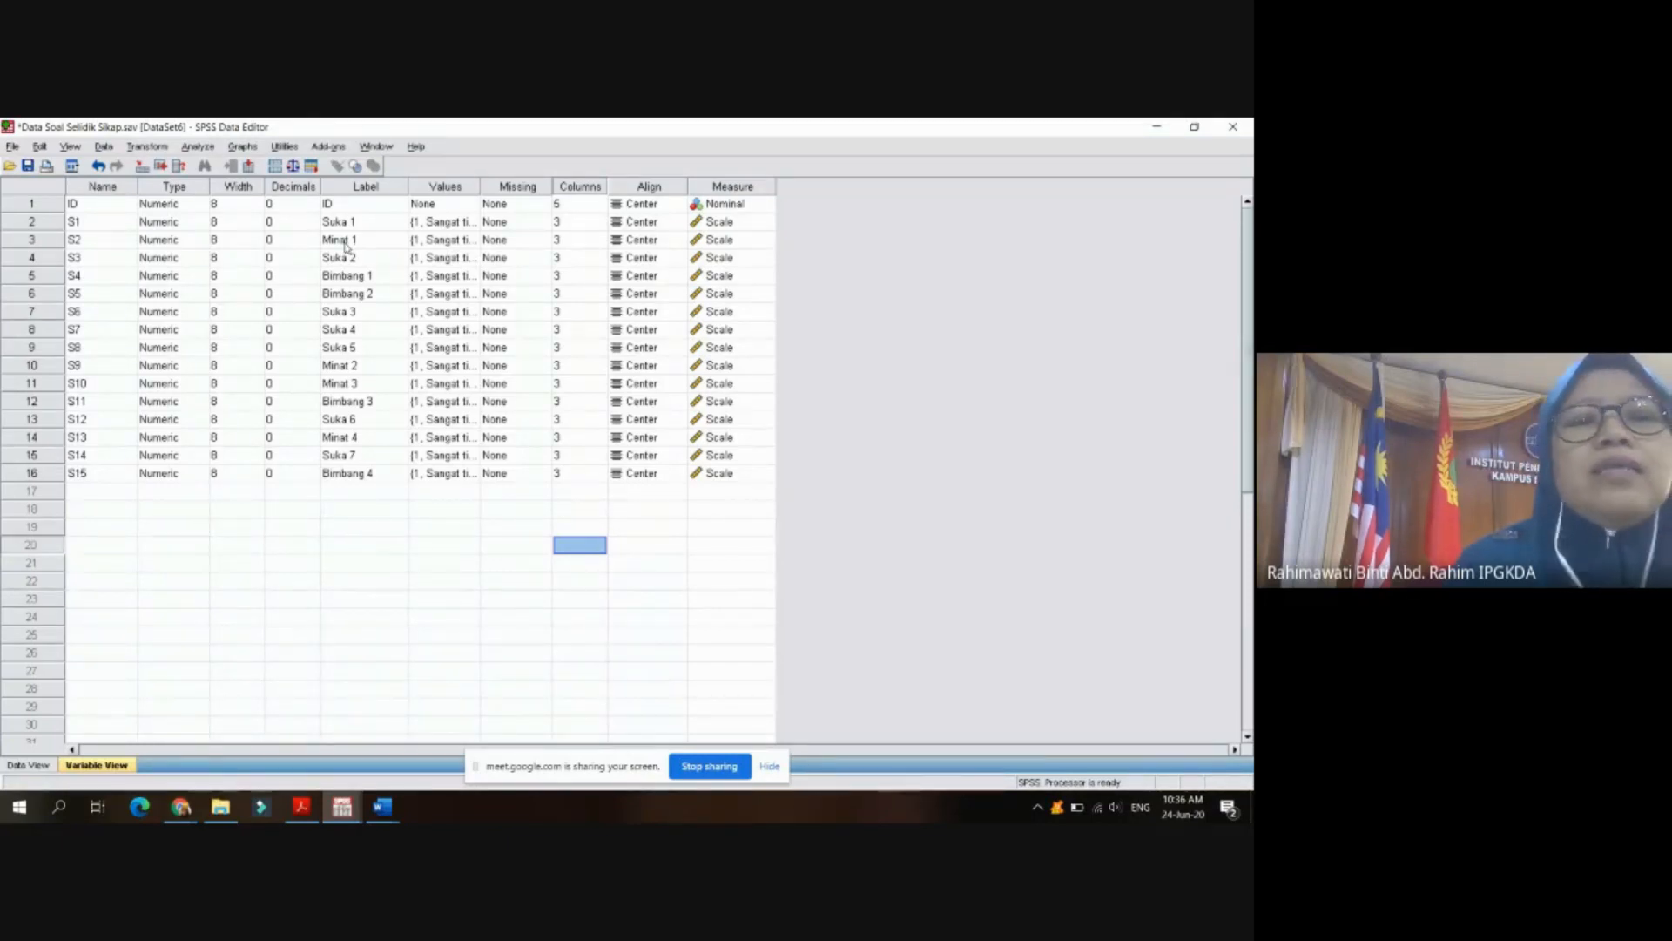
{"action": "left_click", "coordinate": [449, 226]}
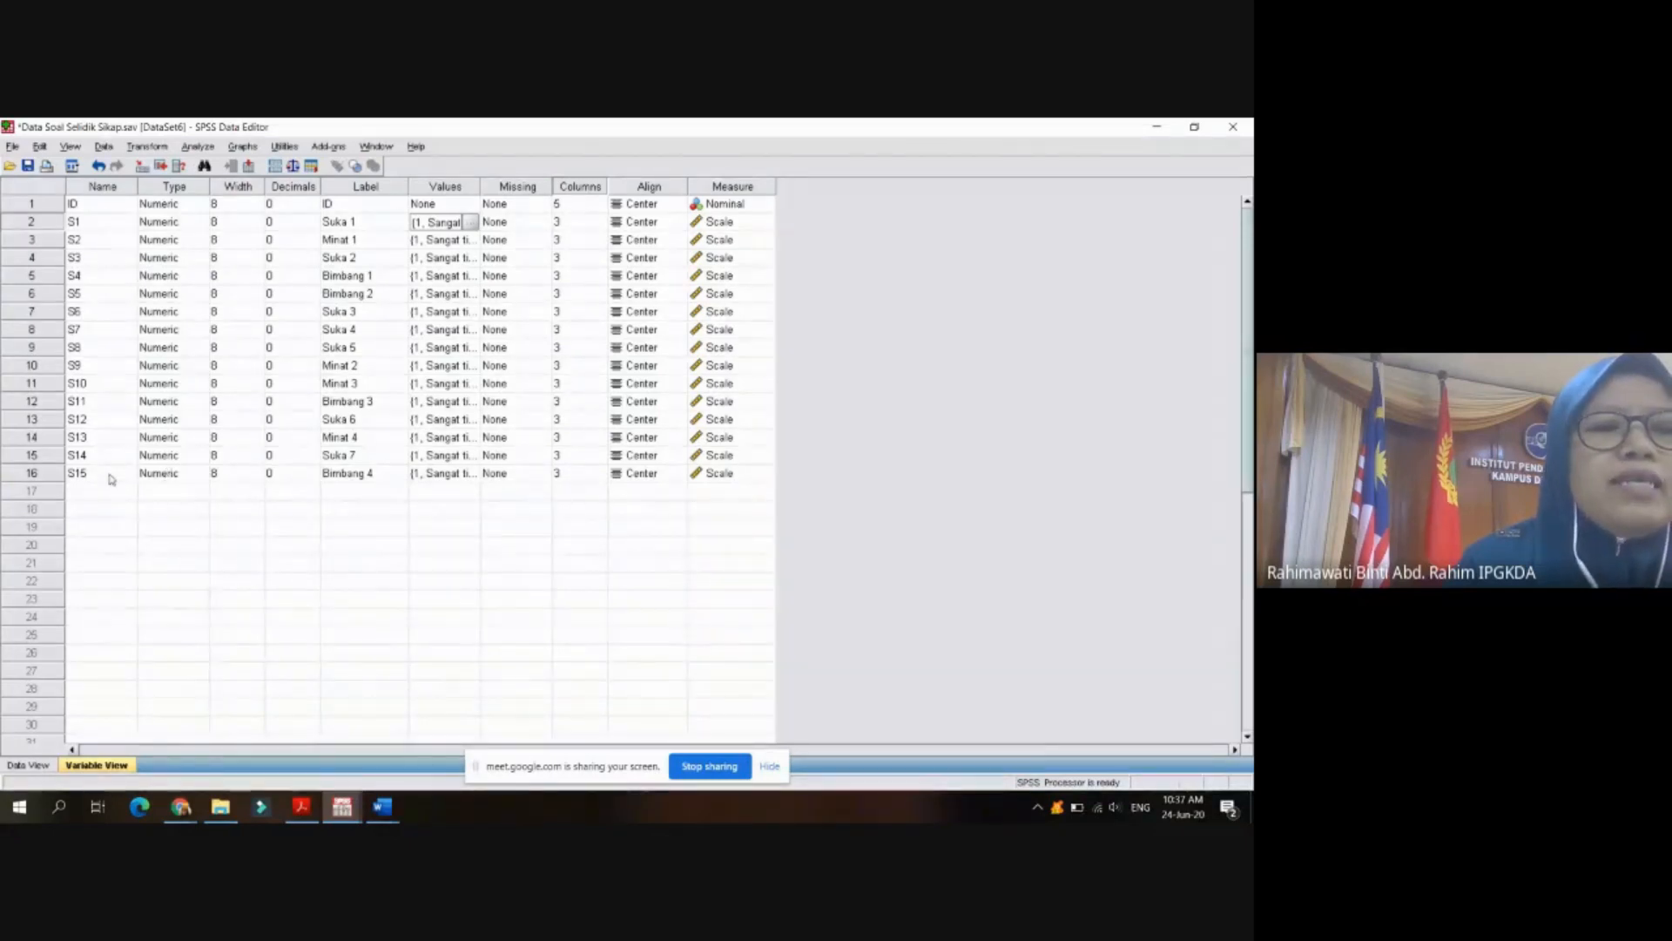
{"action": "left_click", "coordinate": [29, 765]}
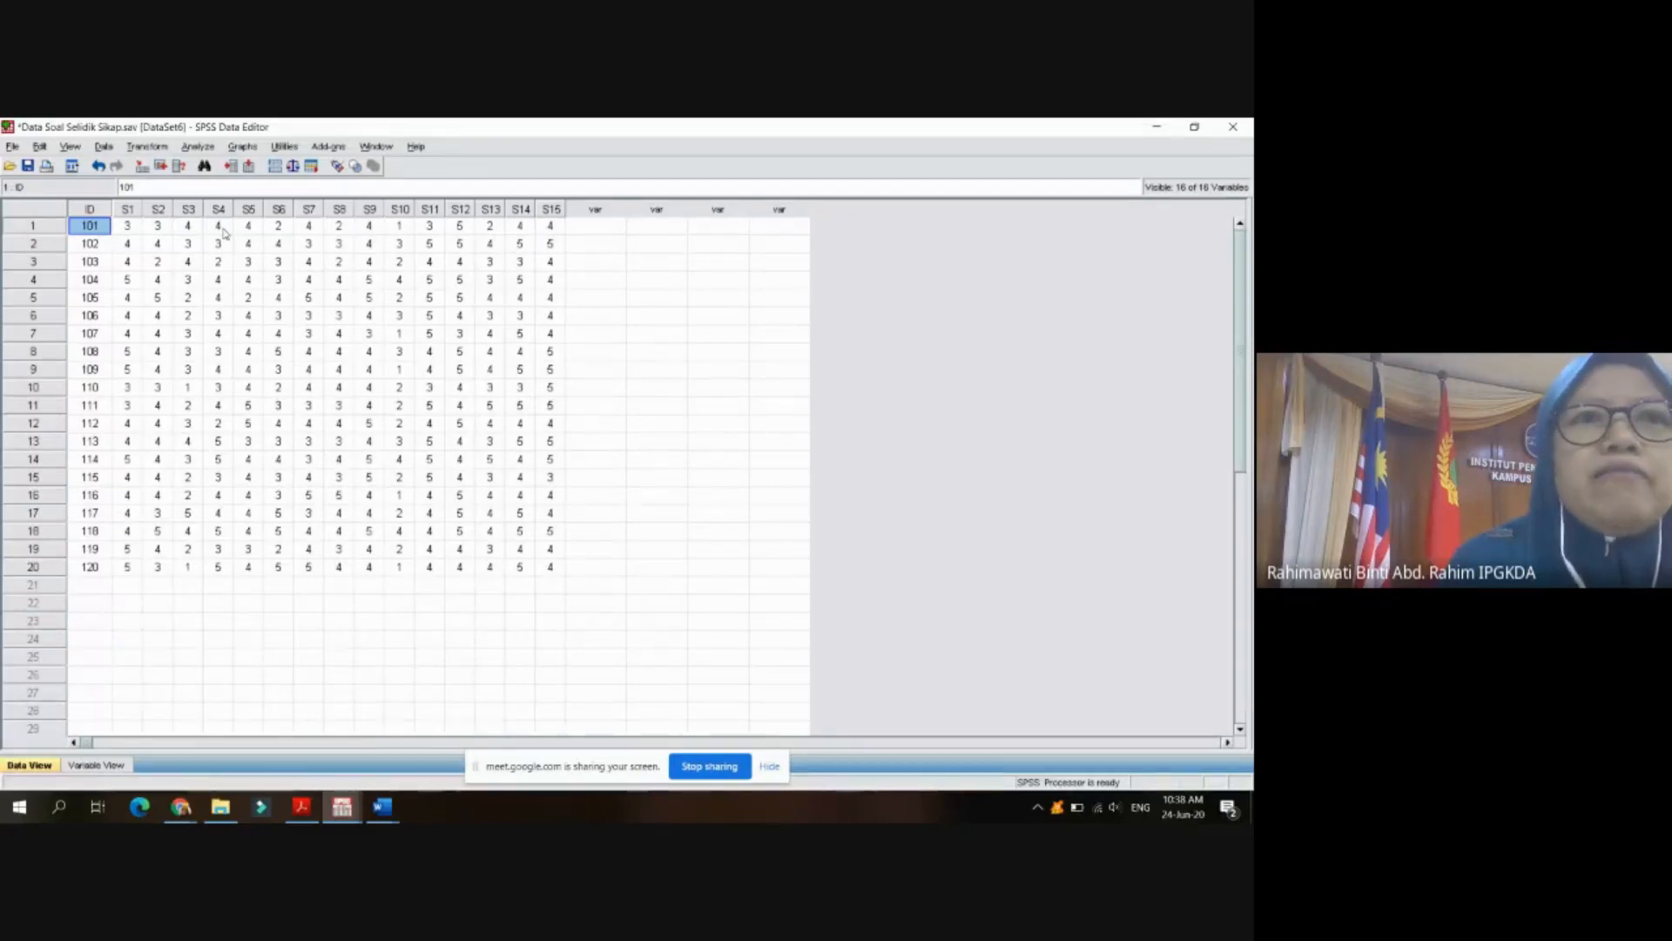
- Switch to the attitude questionnaire in Word and examine the red items 24, 26 and 28 near its end
{"action": "left_click", "coordinate": [381, 807]}
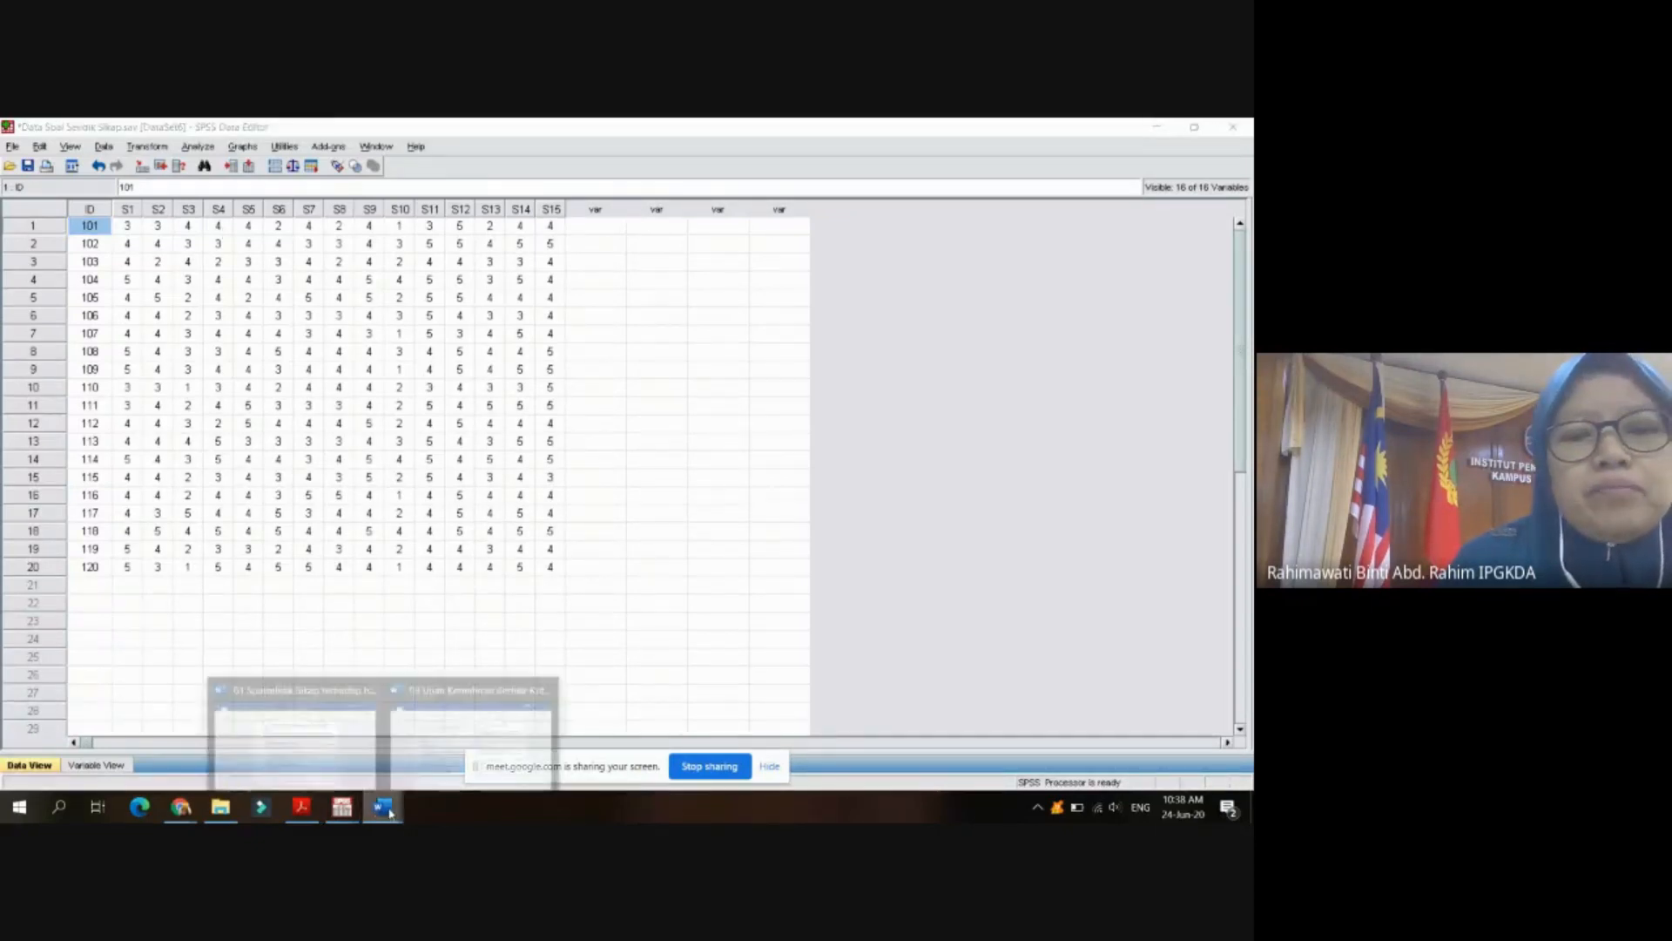
{"action": "left_click", "coordinate": [336, 757]}
{"action": "scroll", "coordinate": [645, 505], "scroll_direction": "down", "scroll_amount": 5}
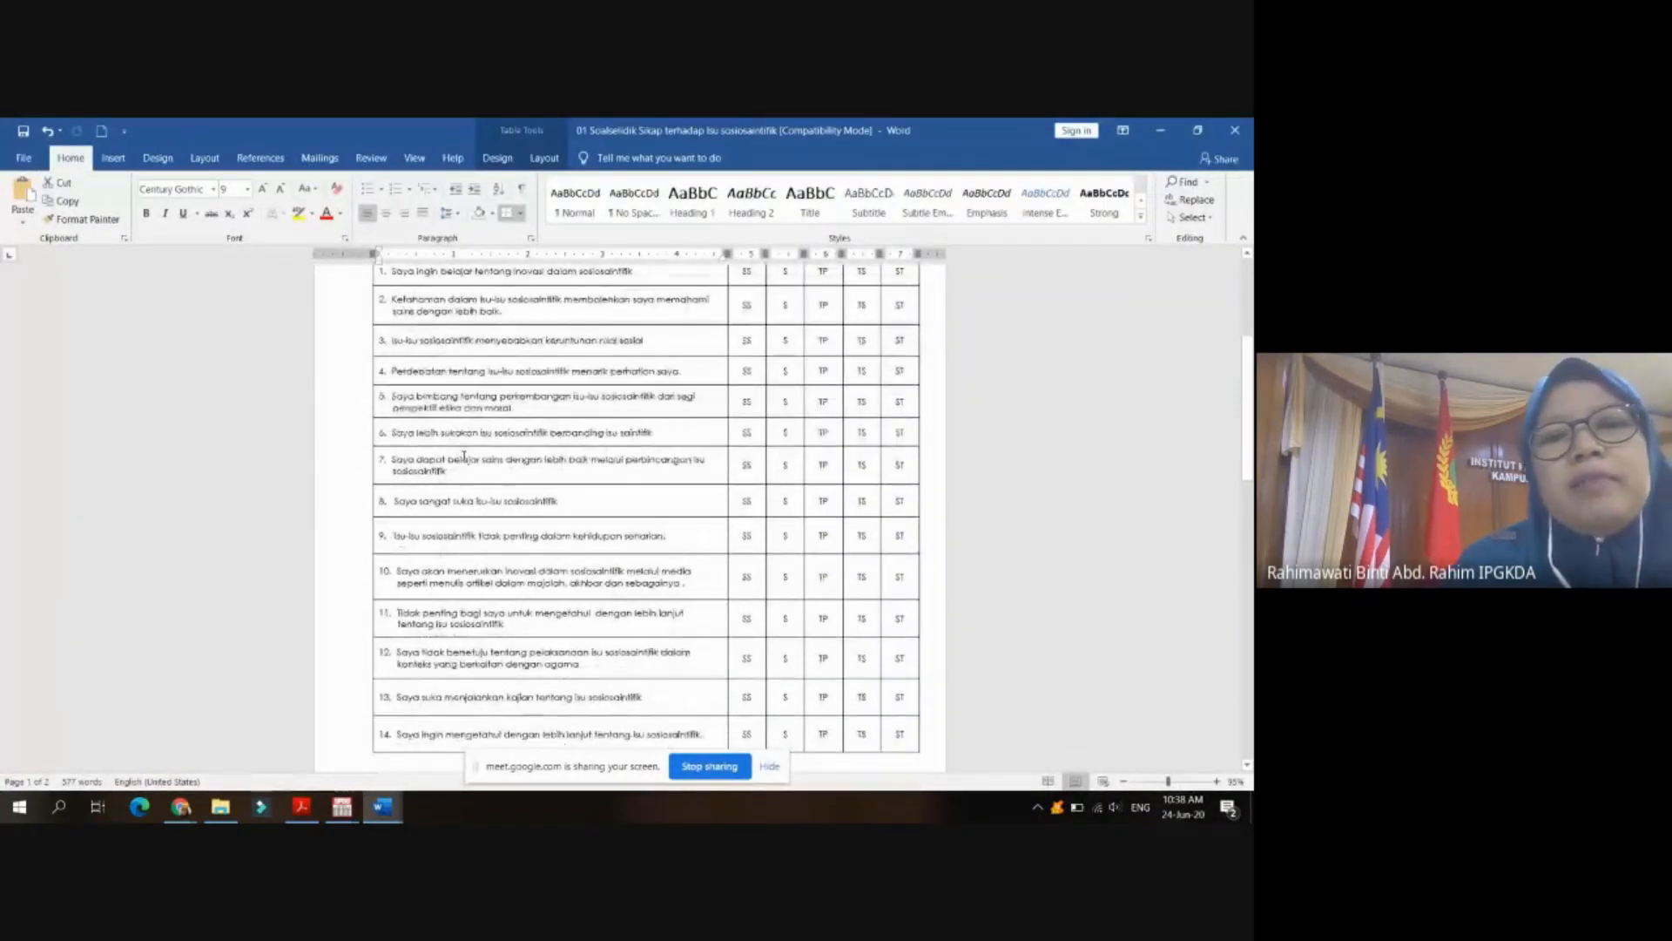
{"action": "scroll", "coordinate": [470, 427], "scroll_direction": "down", "scroll_amount": 2}
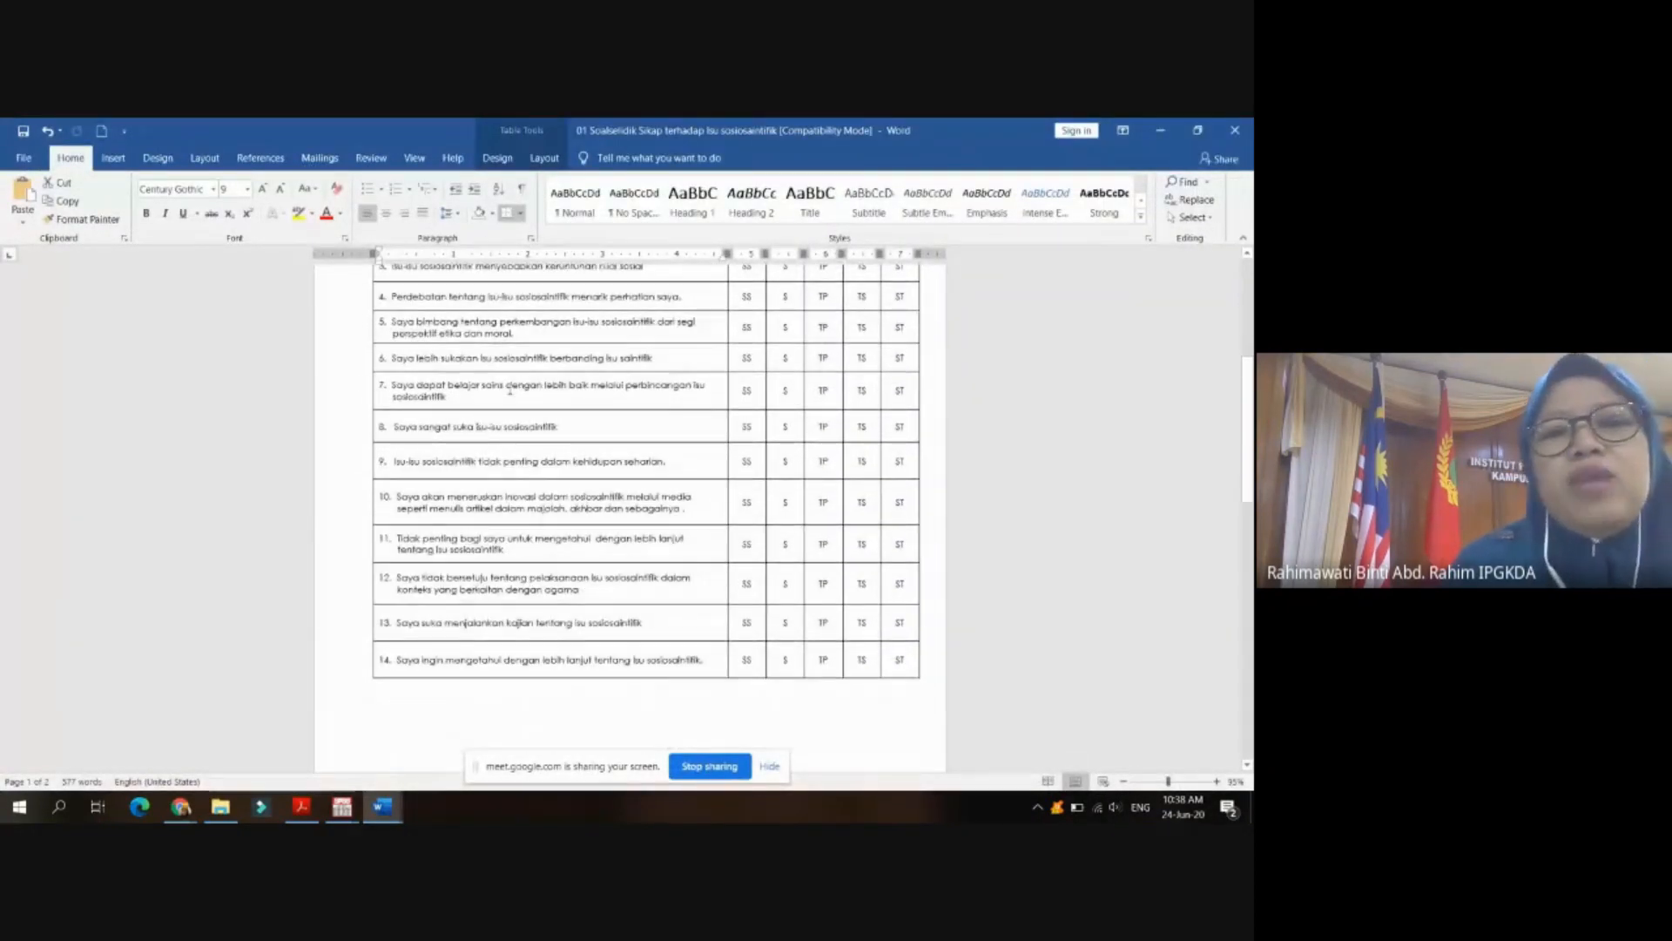
{"action": "scroll", "coordinate": [479, 425], "scroll_direction": "down", "scroll_amount": 8}
{"action": "scroll", "coordinate": [491, 433], "scroll_direction": "down", "scroll_amount": 12}
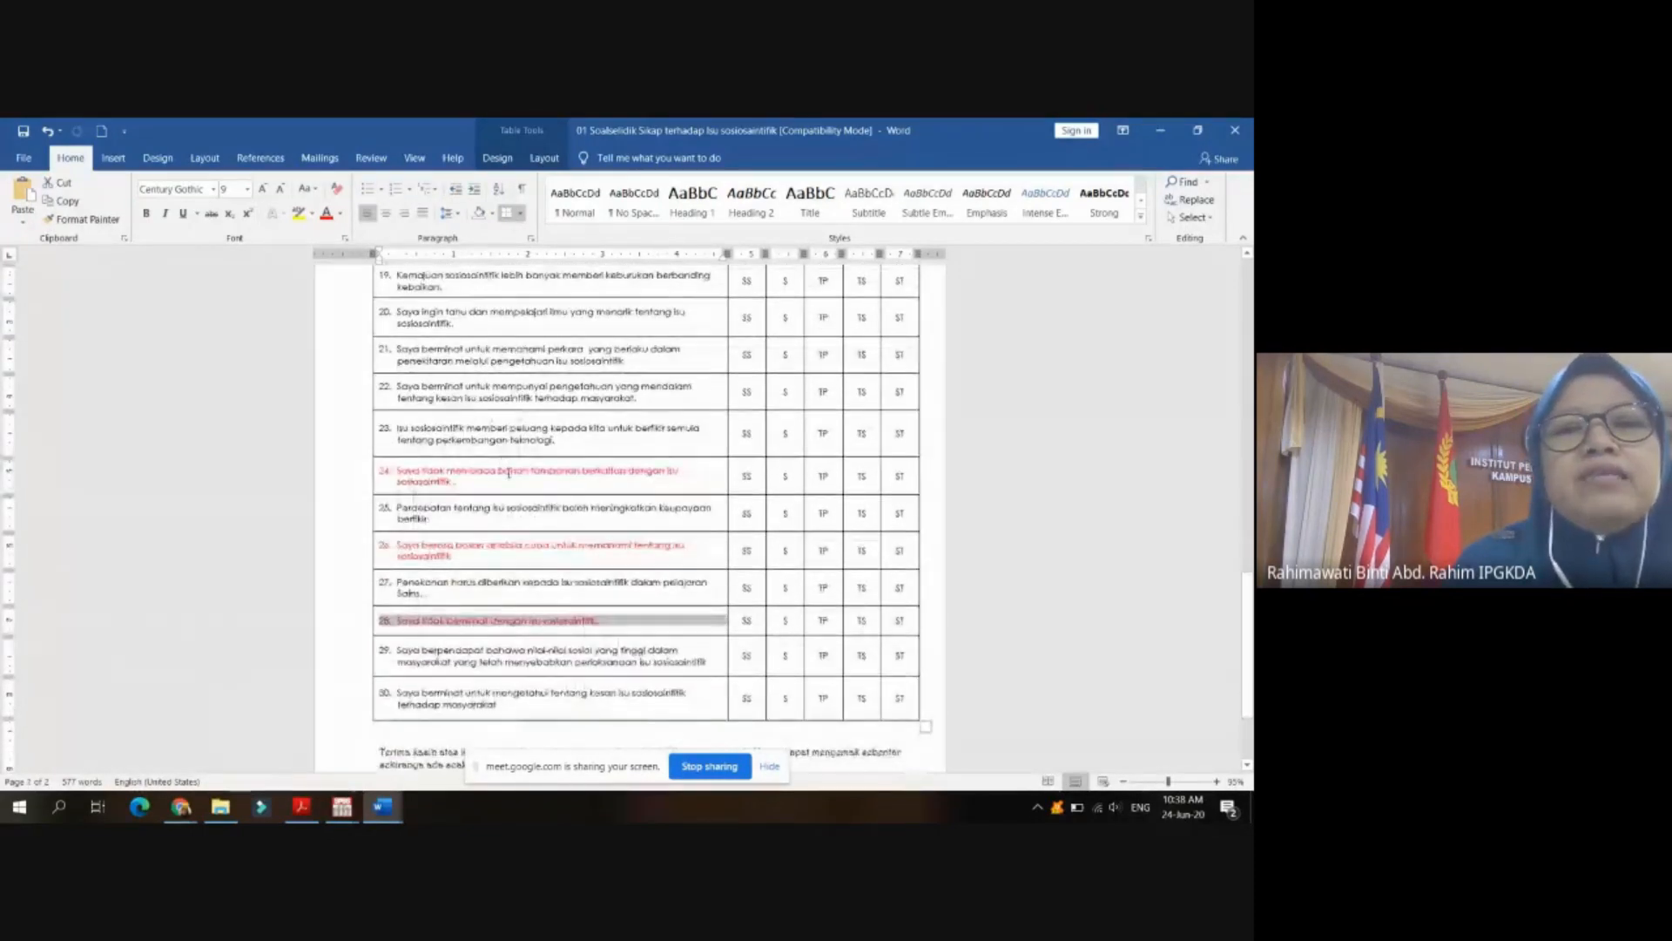
{"action": "scroll", "coordinate": [514, 471], "scroll_direction": "down", "scroll_amount": 1}
{"action": "scroll", "coordinate": [514, 471], "scroll_direction": "down", "scroll_amount": 3}
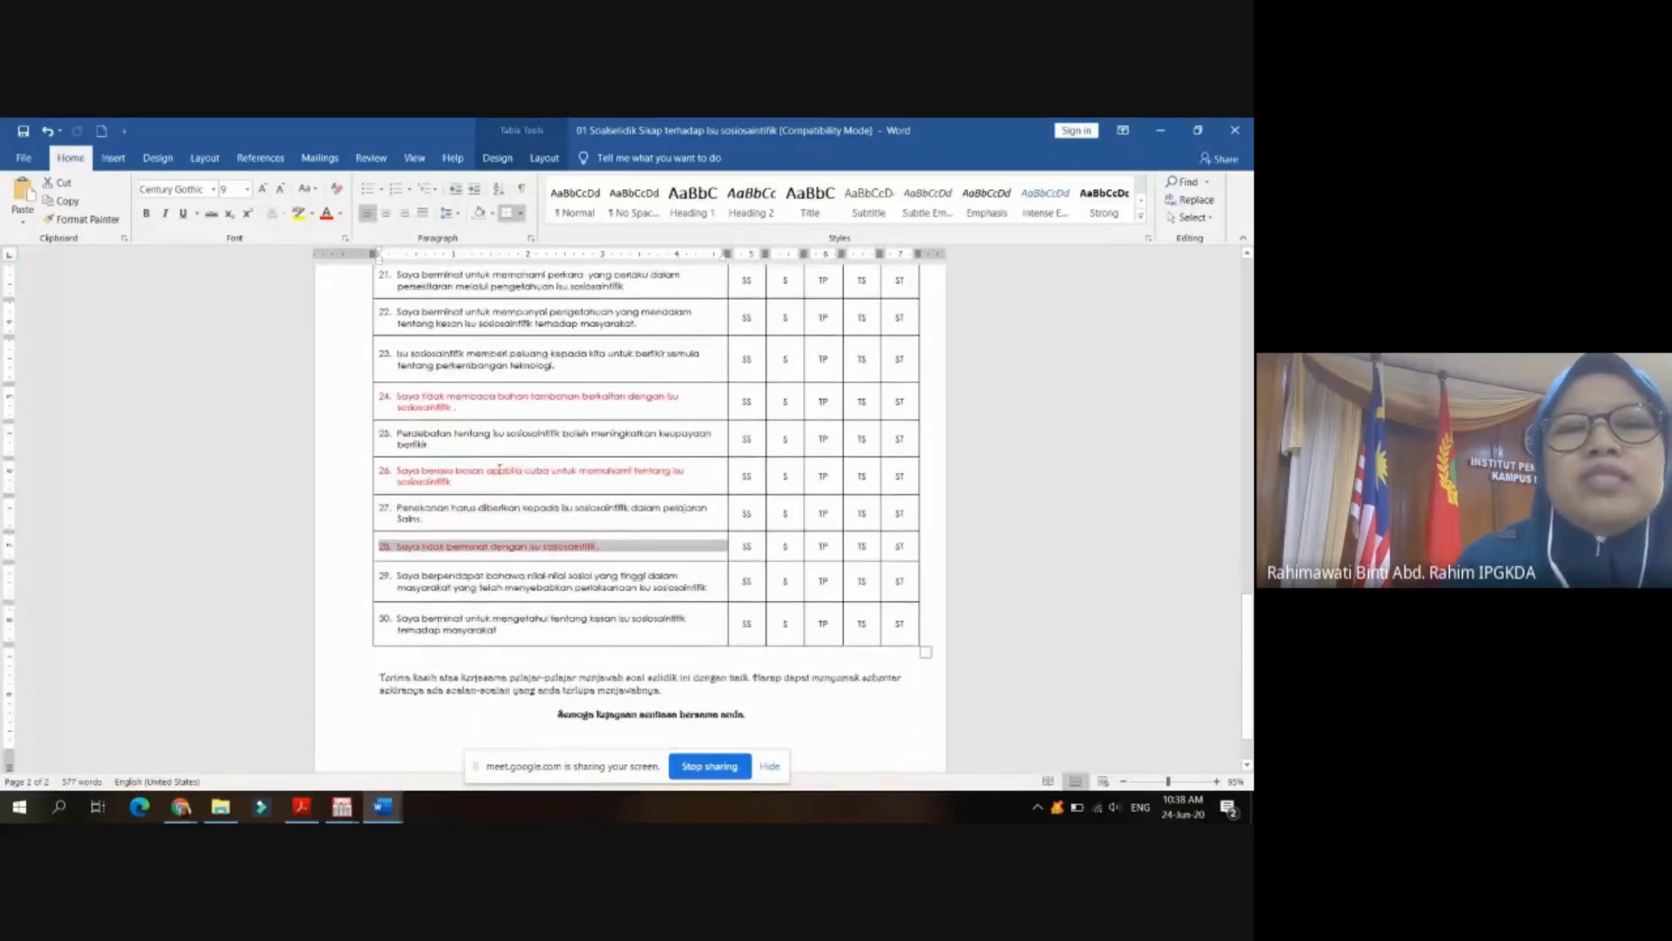
{"action": "left_click", "coordinate": [479, 509]}
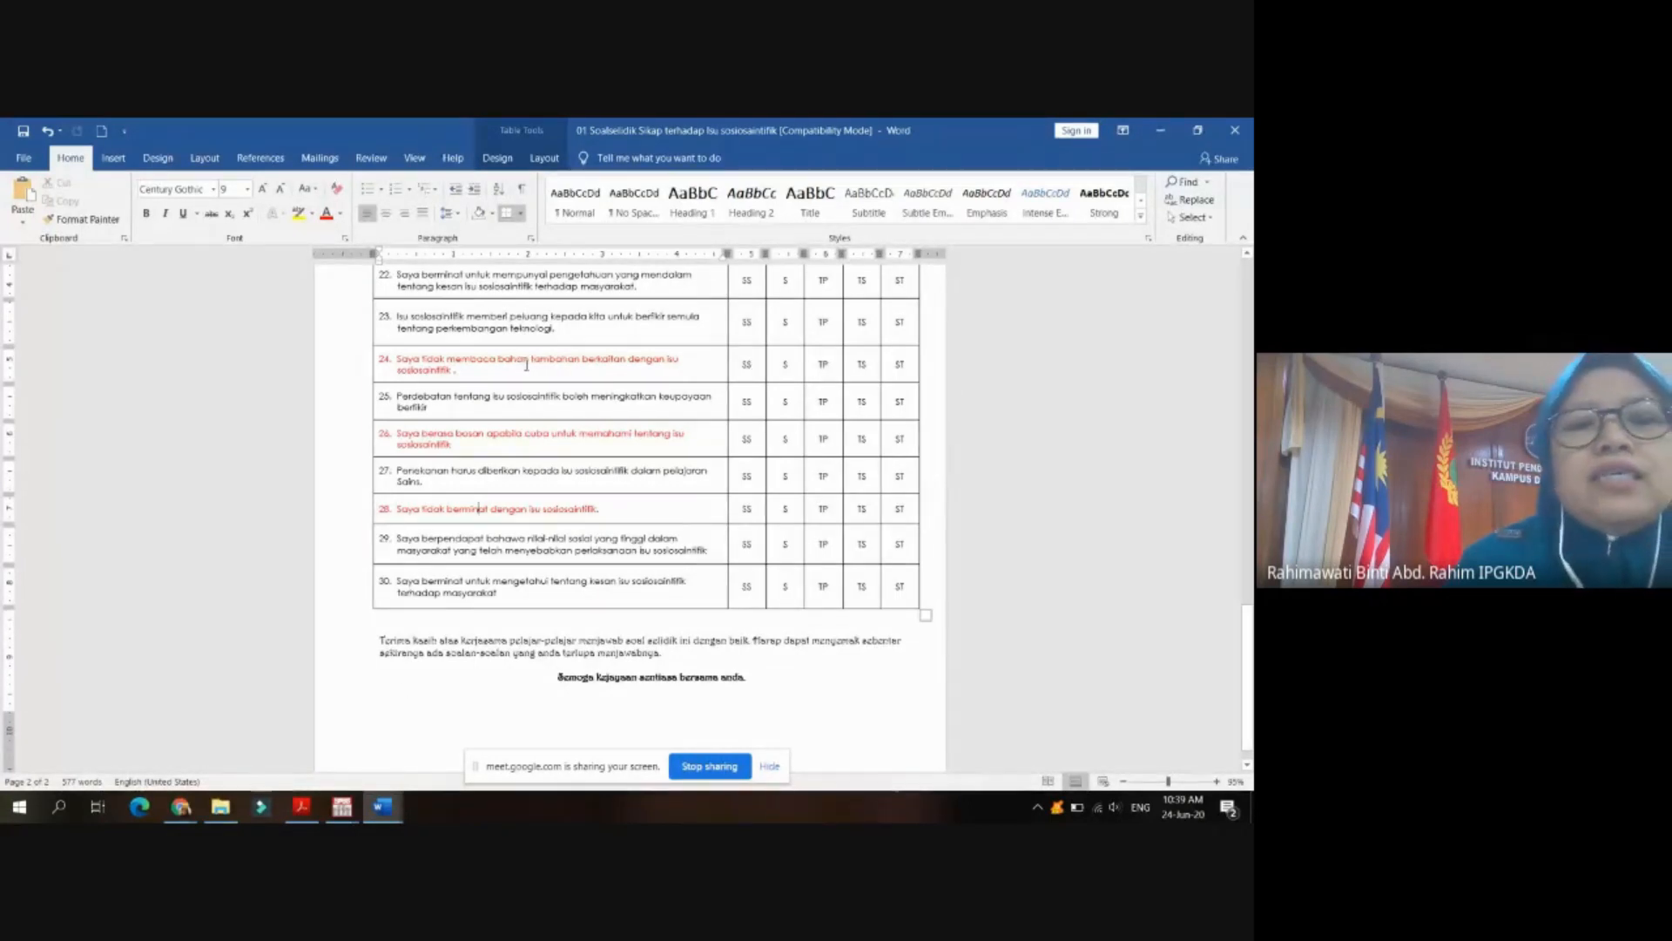
- Switch back to the Data Soal Selidik Sikap.sav dataset in SPSS
{"action": "mouse_move", "coordinate": [305, 807]}
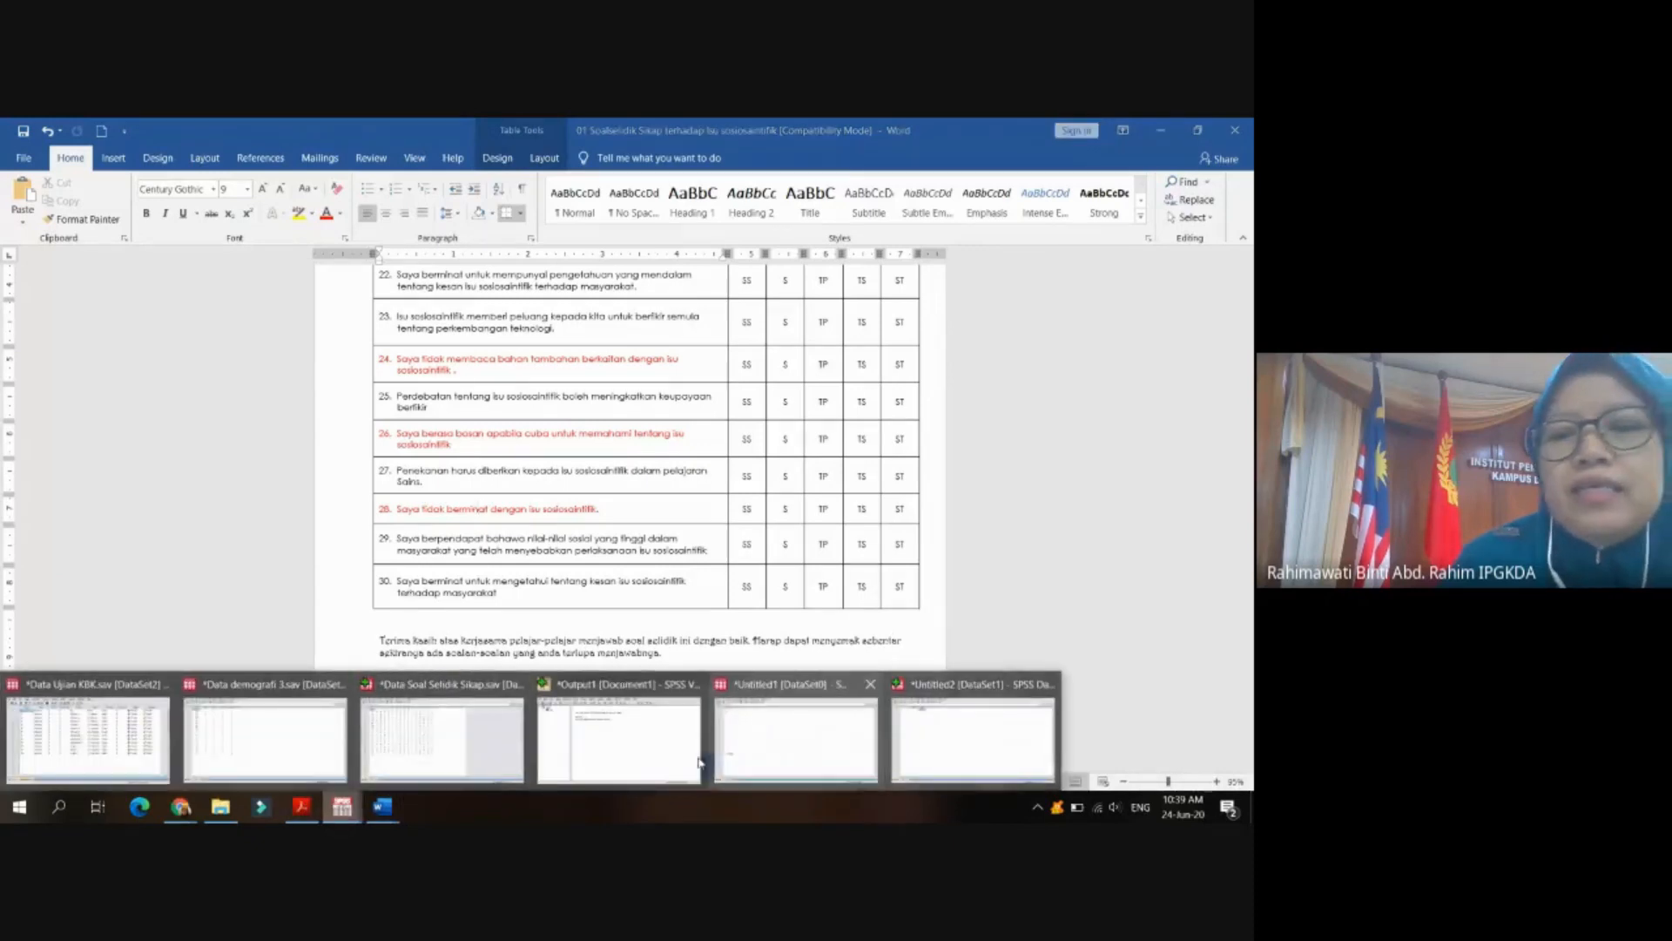
{"action": "left_click", "coordinate": [446, 742]}
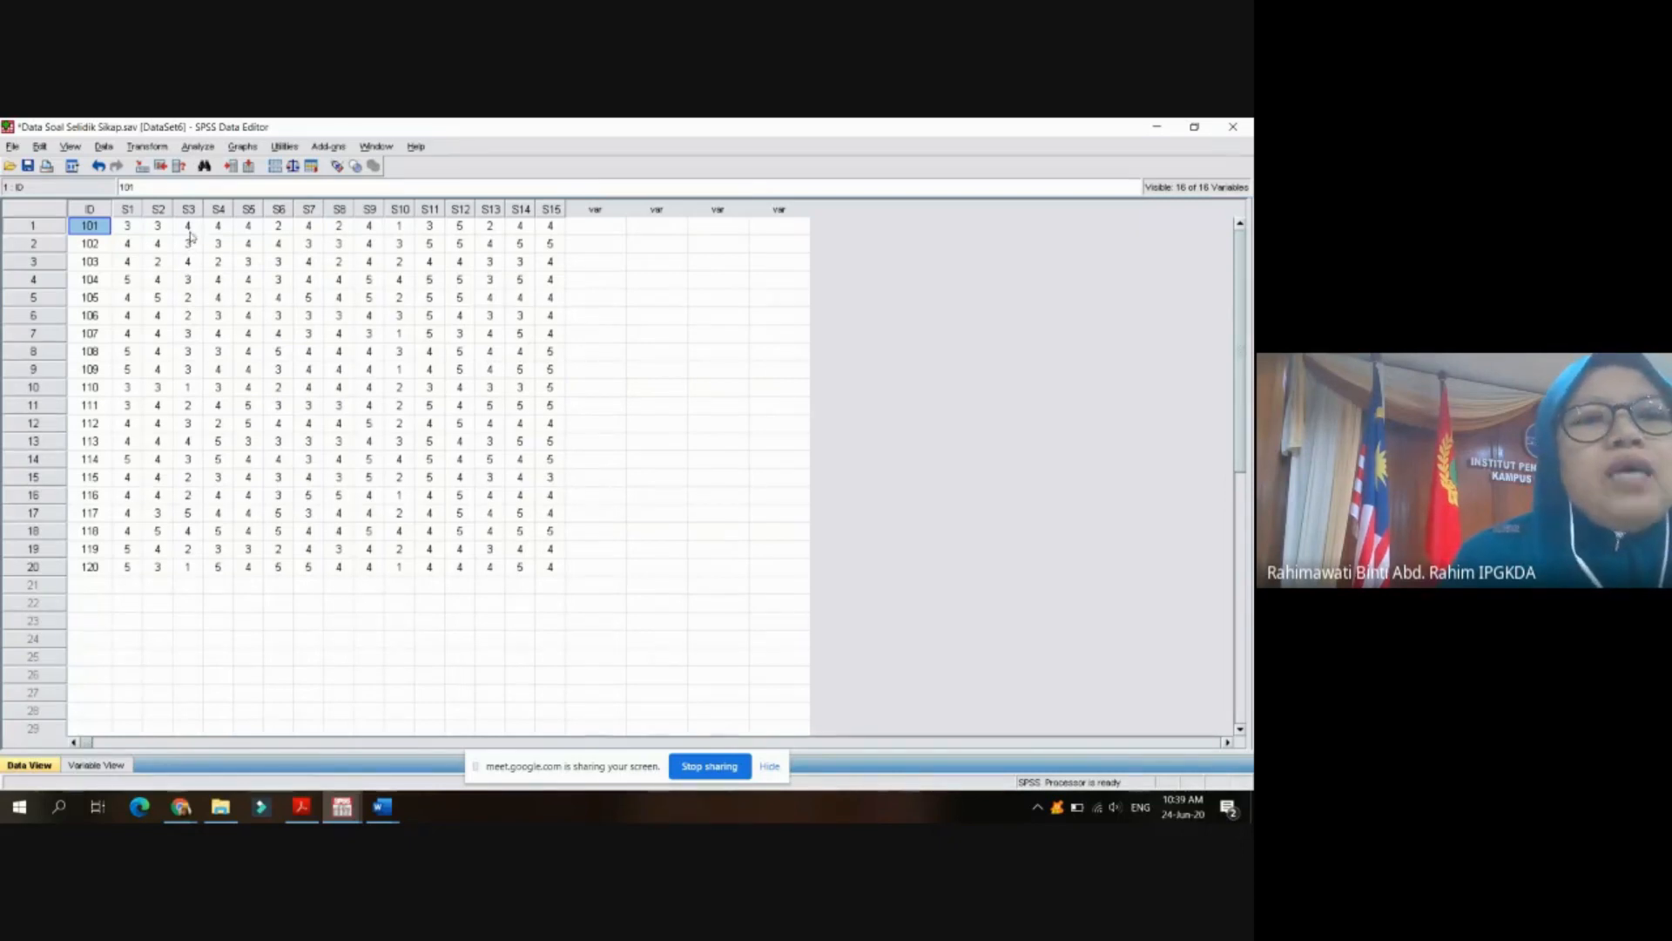
{"action": "left_click", "coordinate": [147, 148]}
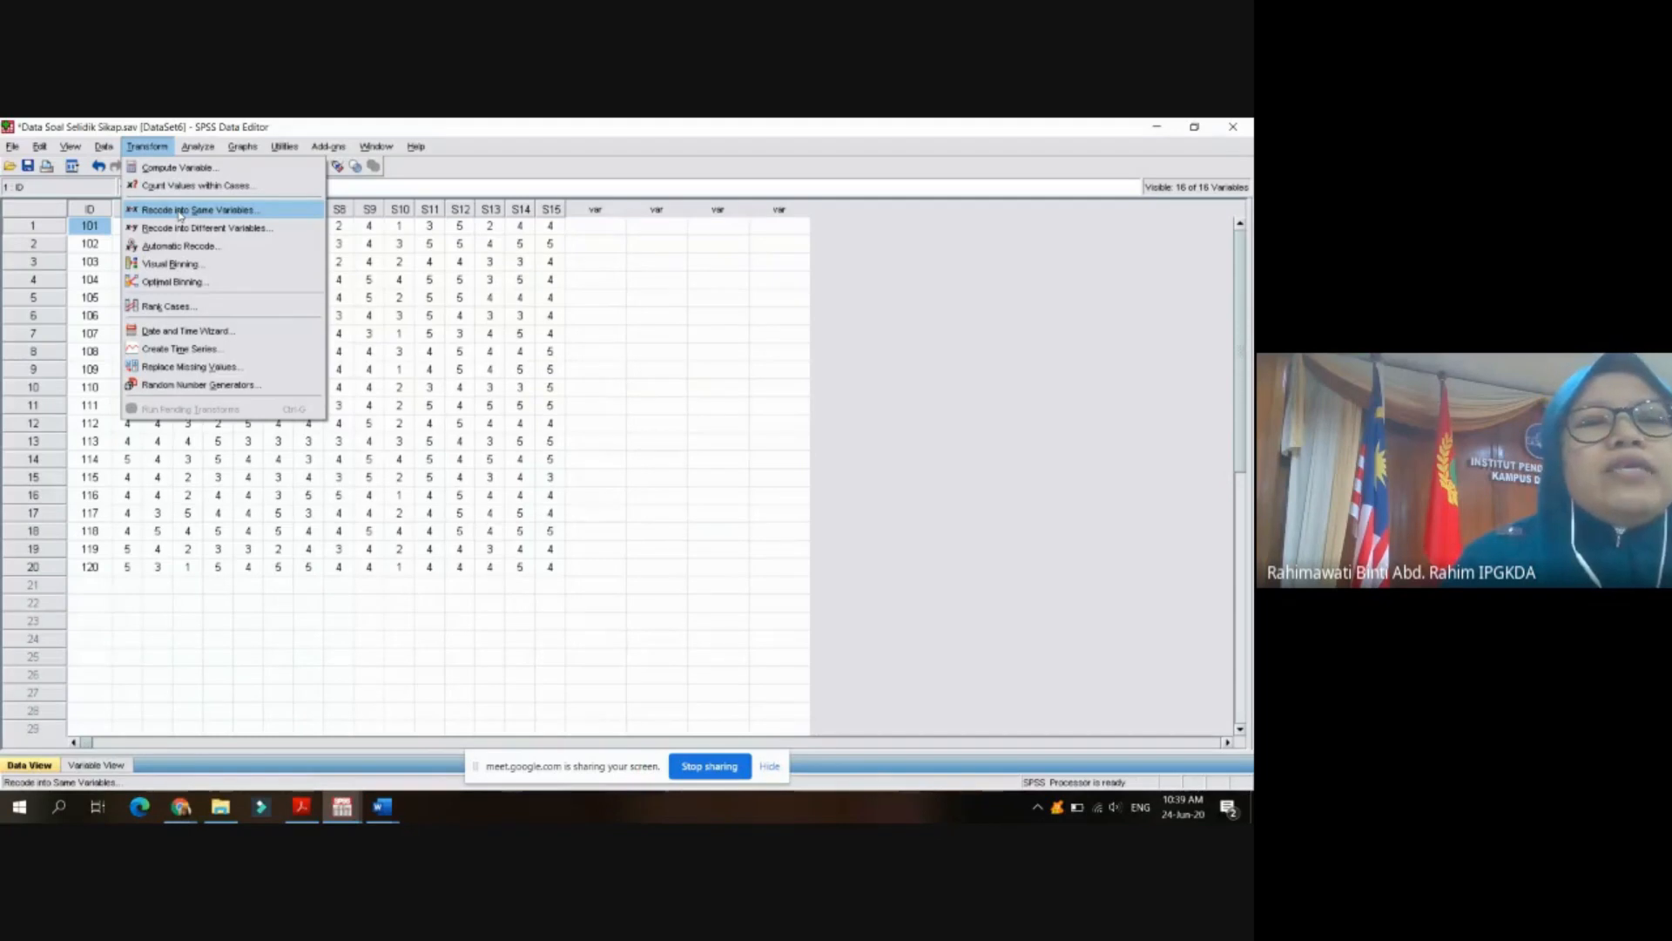
{"action": "left_click", "coordinate": [202, 210]}
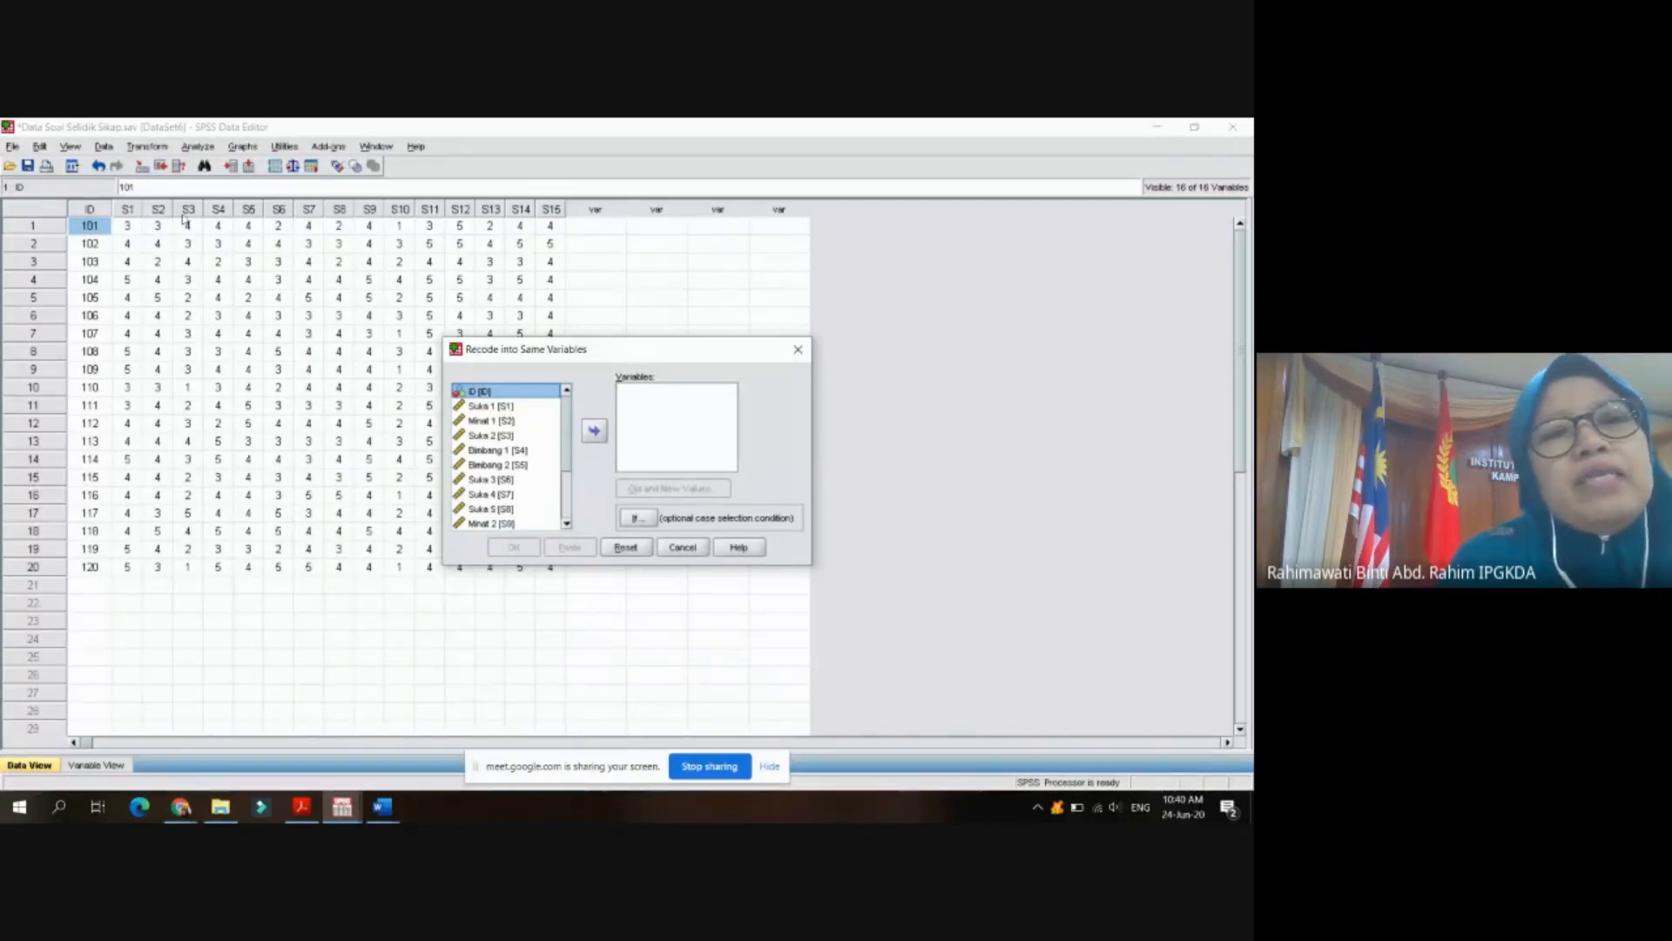
{"action": "left_click", "coordinate": [483, 436]}
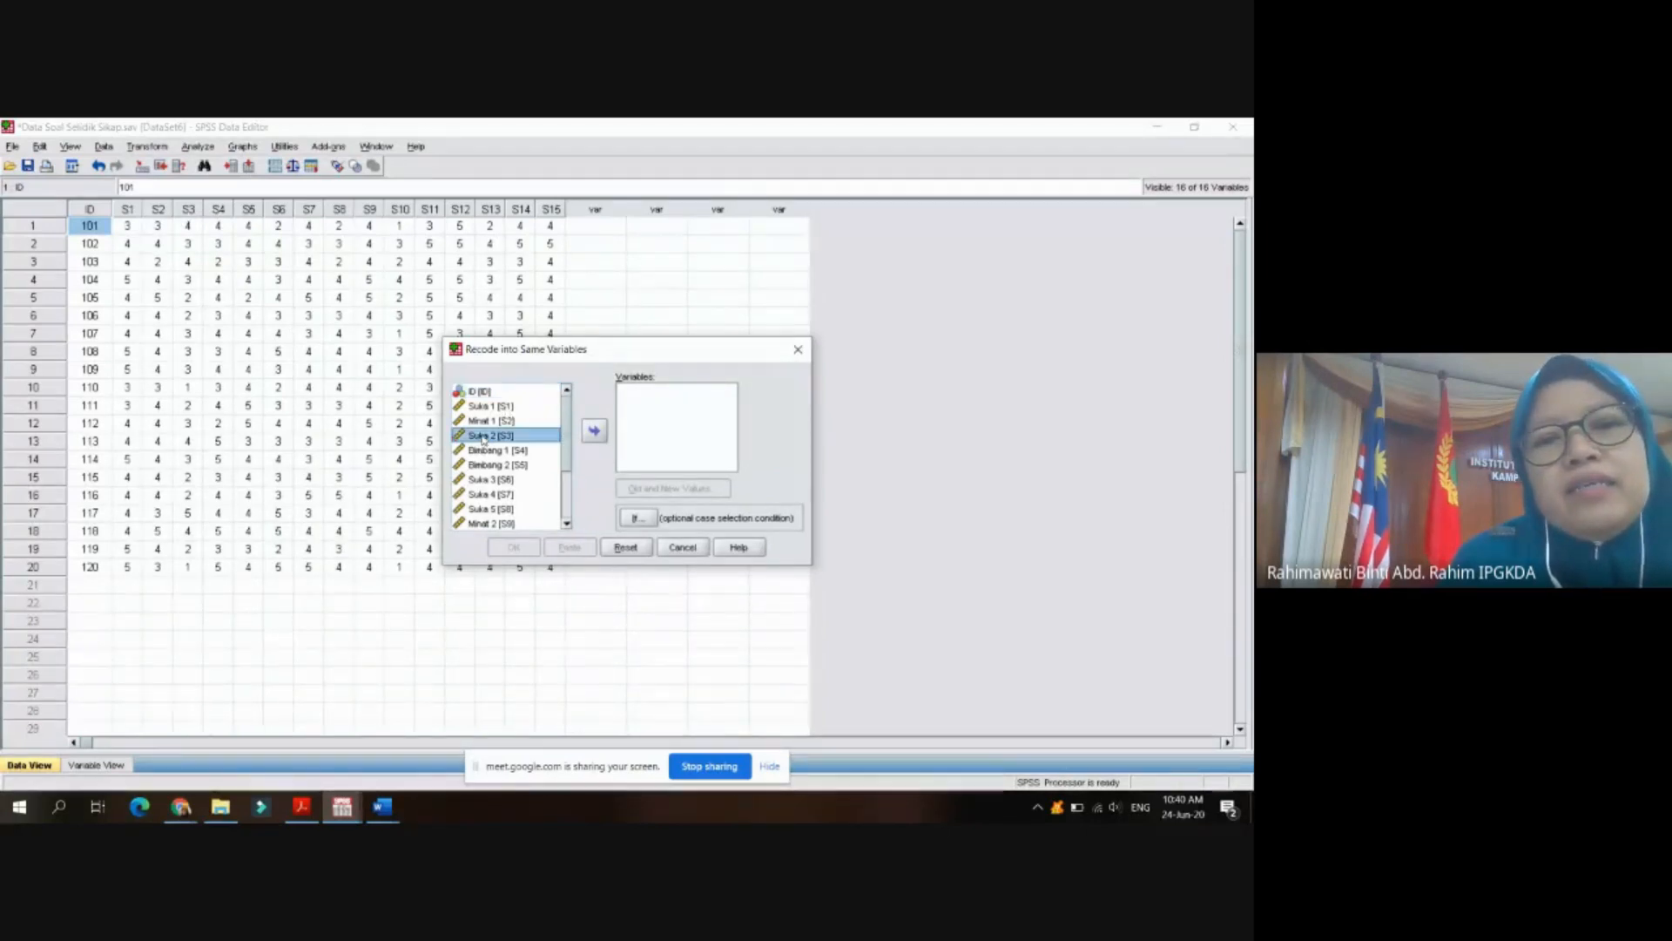
{"action": "left_click", "coordinate": [593, 432]}
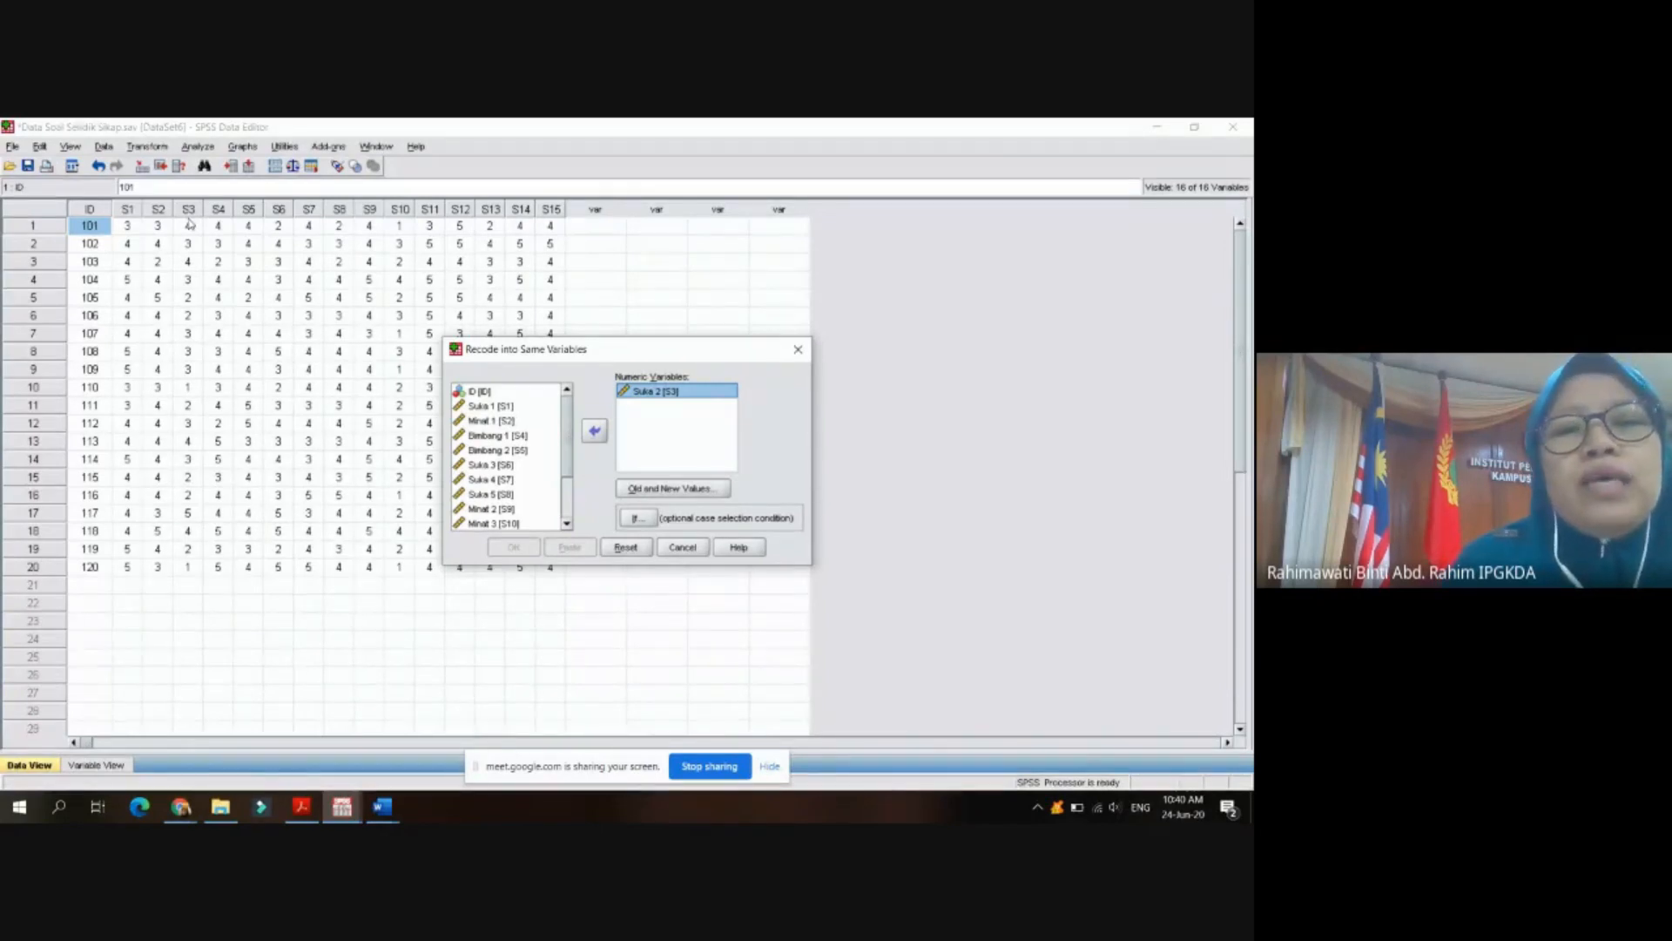
{"action": "left_click", "coordinate": [674, 548]}
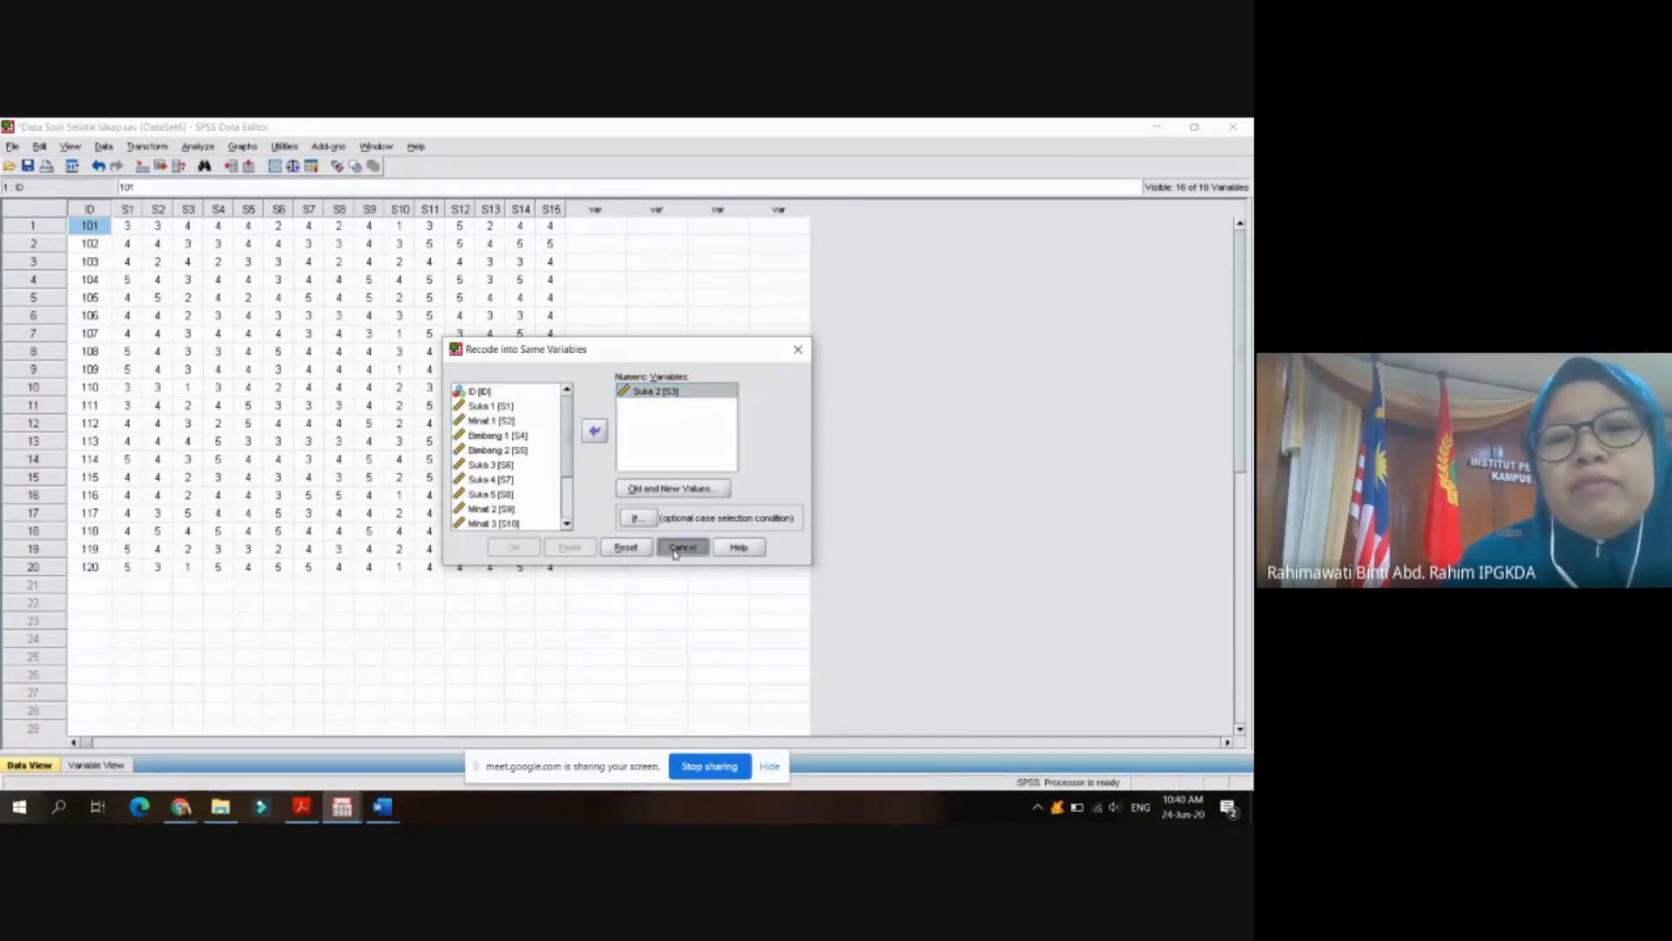
- Set up a Recode into Different Variables from Suka 2 [S3] to the output variable Sikap3 with the label S3a
{"action": "left_click", "coordinate": [157, 148]}
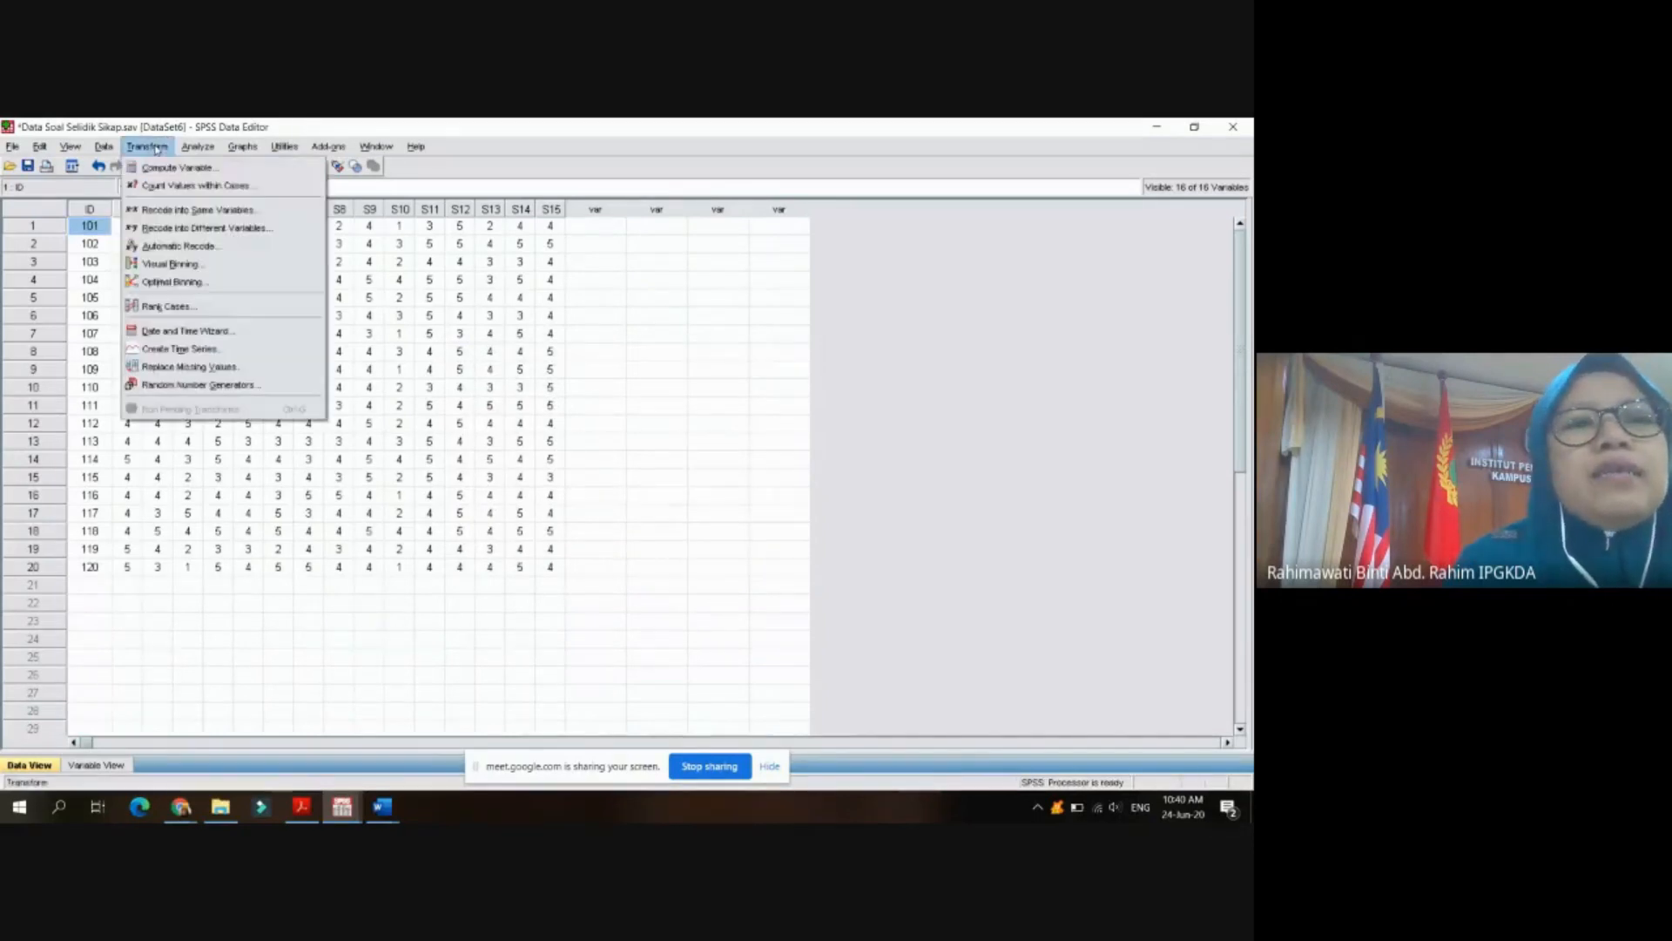
{"action": "left_click", "coordinate": [169, 228]}
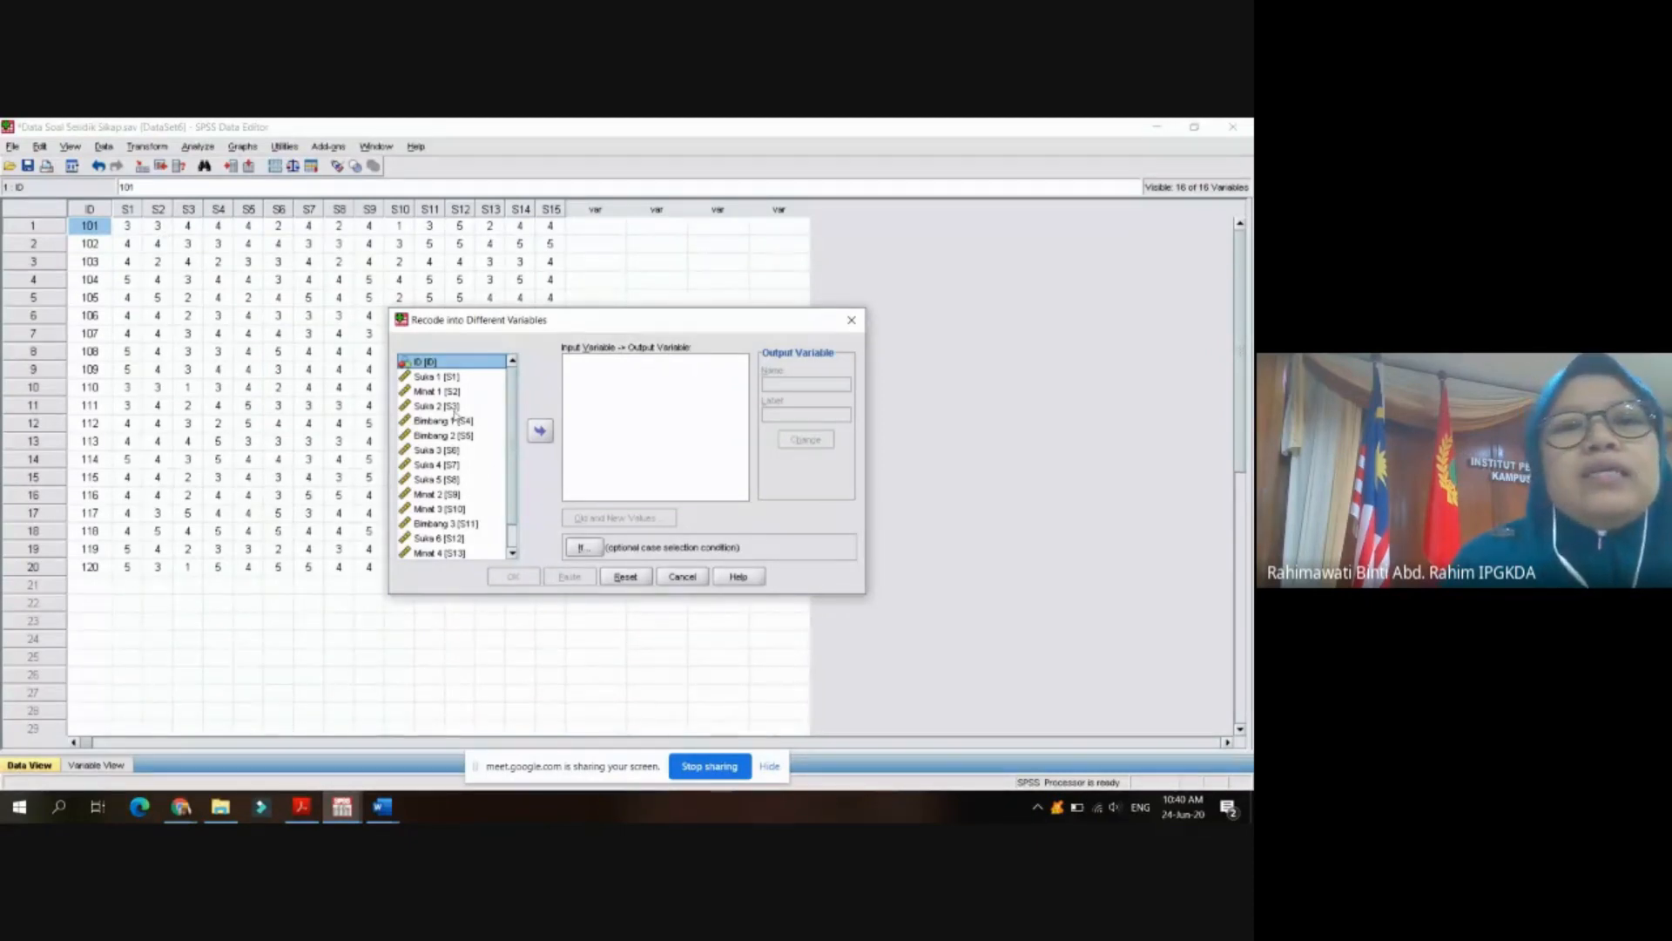
{"action": "left_click", "coordinate": [448, 406]}
{"action": "left_click", "coordinate": [541, 432]}
{"action": "left_click", "coordinate": [780, 384]}
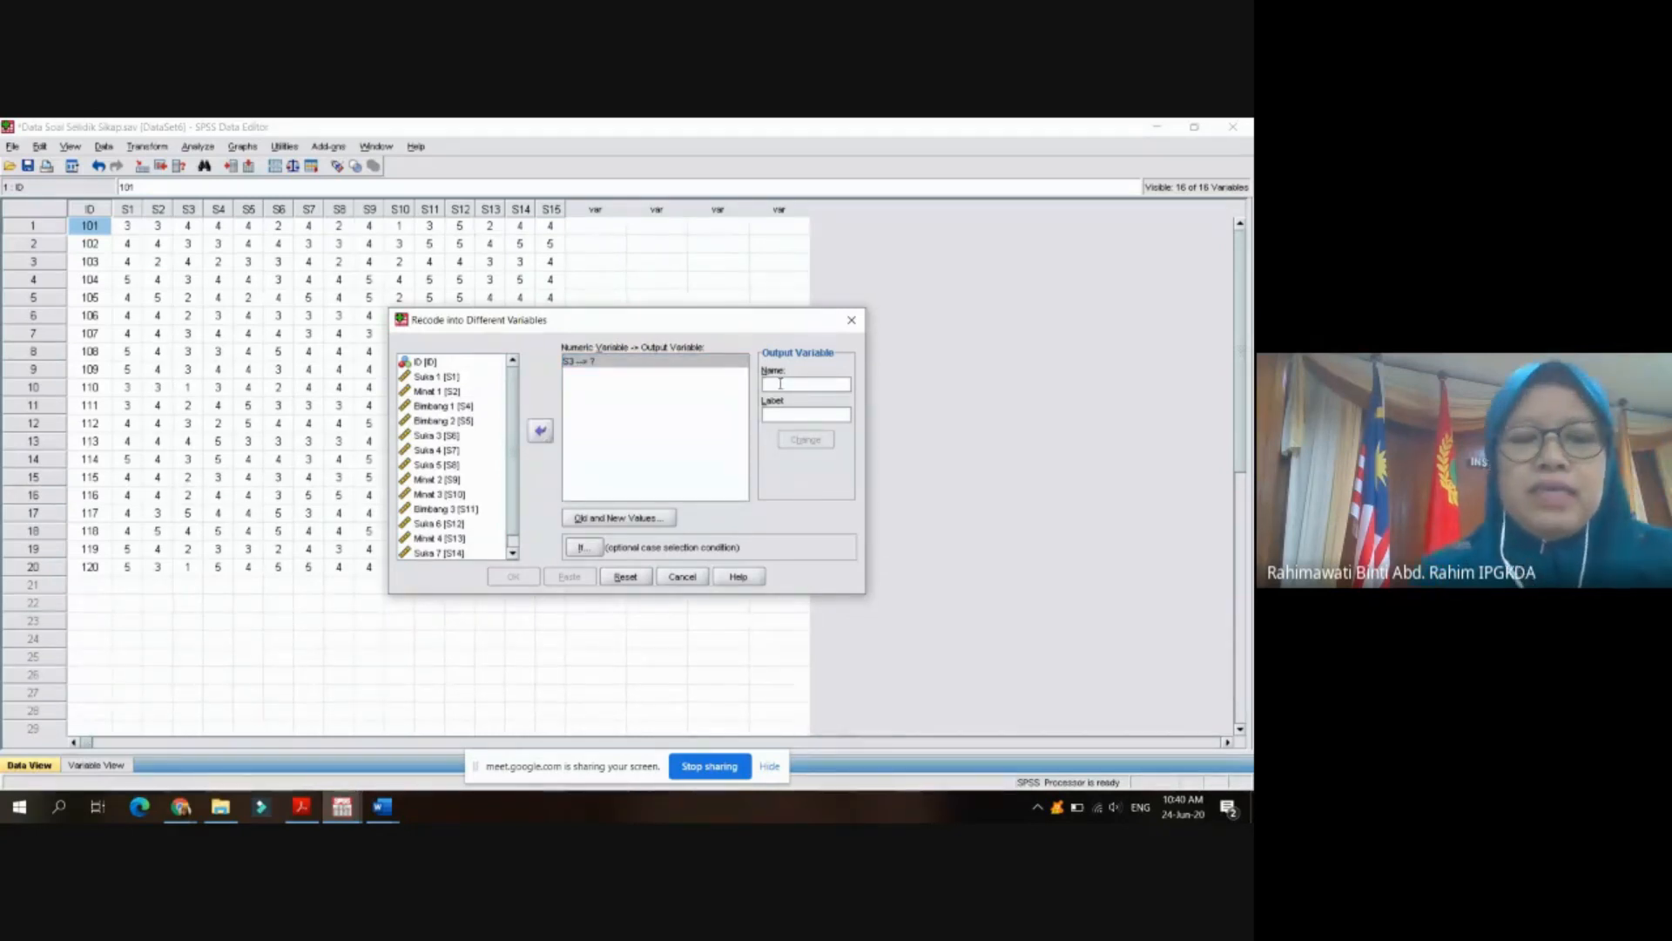
{"action": "type", "text": "Sikap3"}
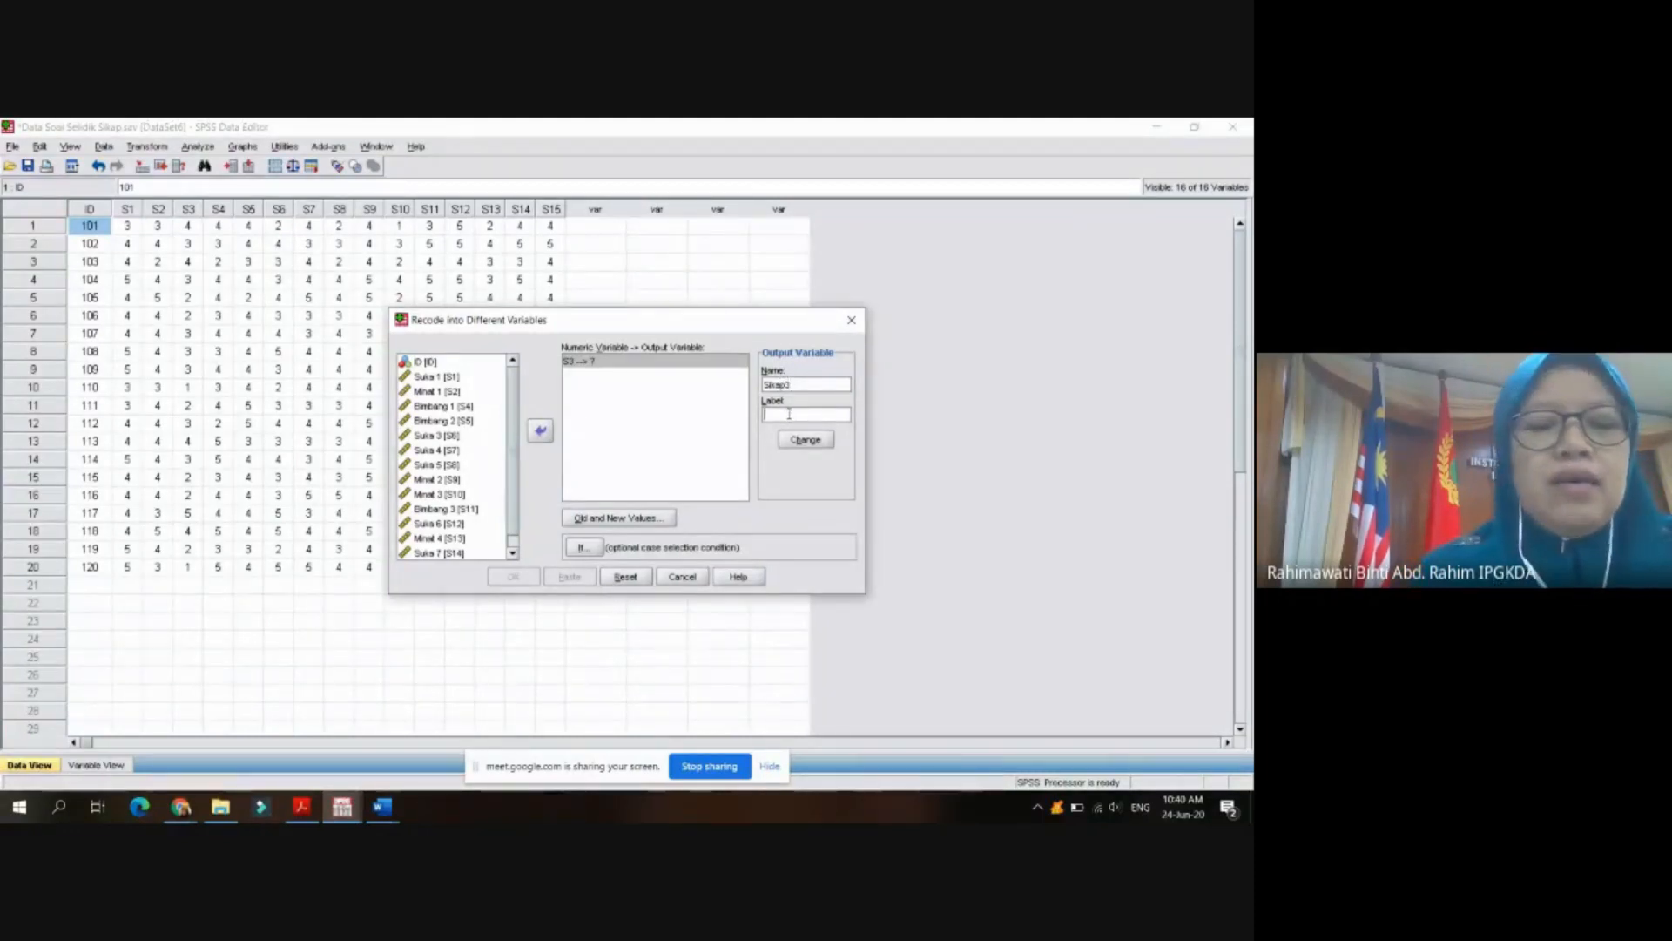
{"action": "type", "text": "S"}
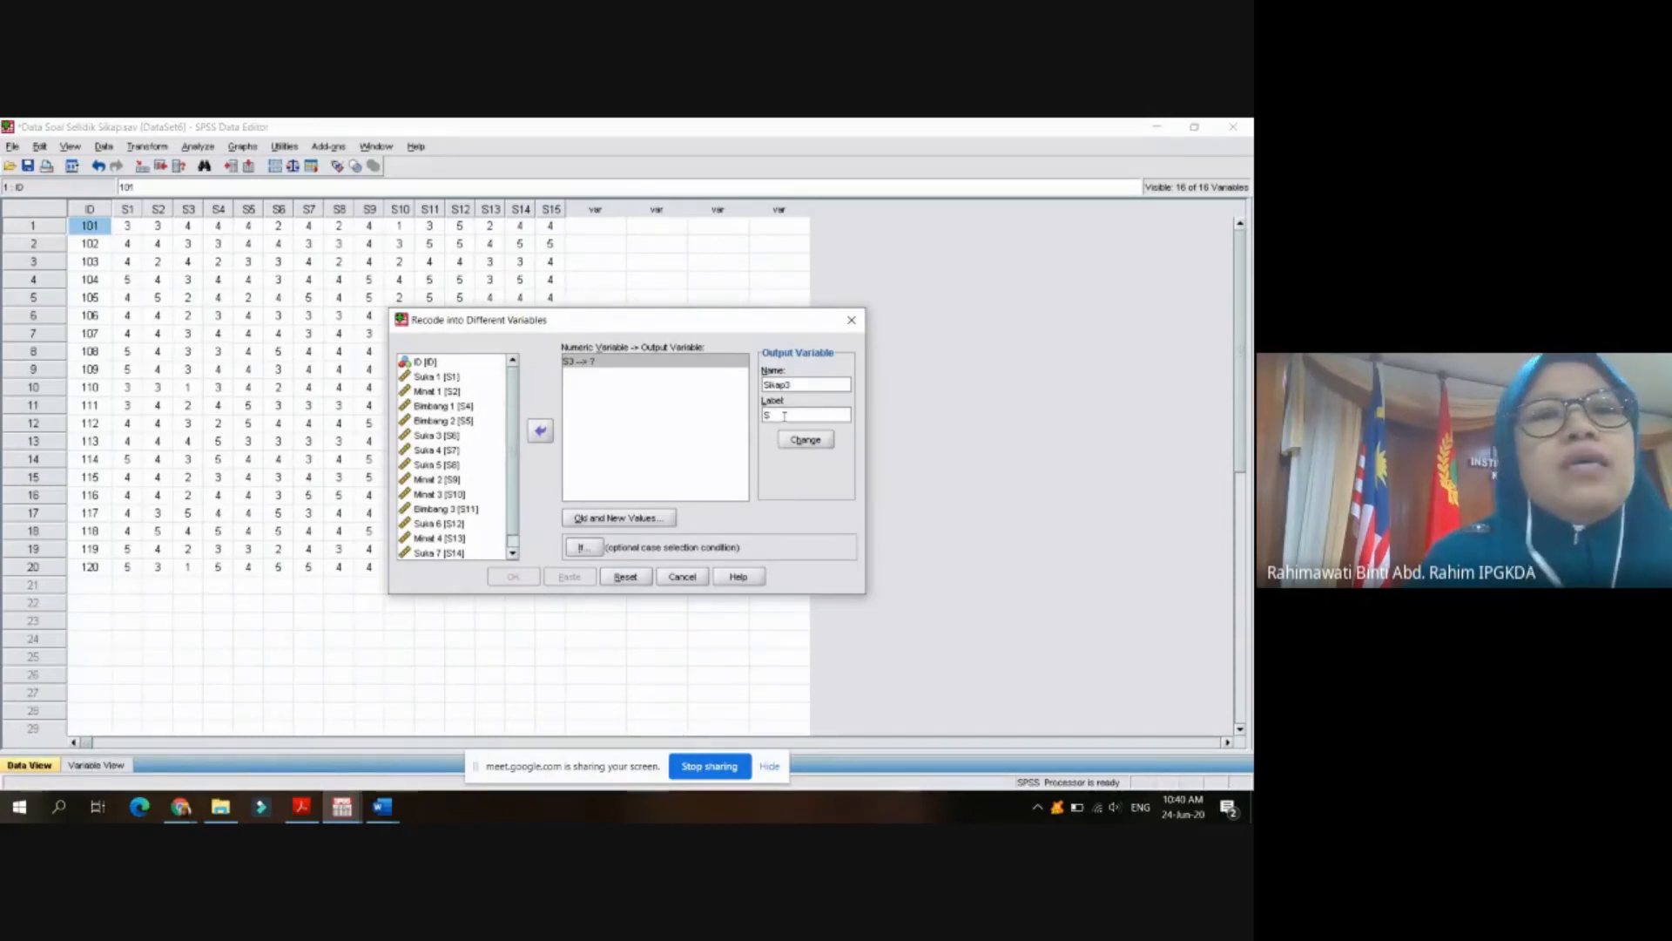
{"action": "type", "text": "3a"}
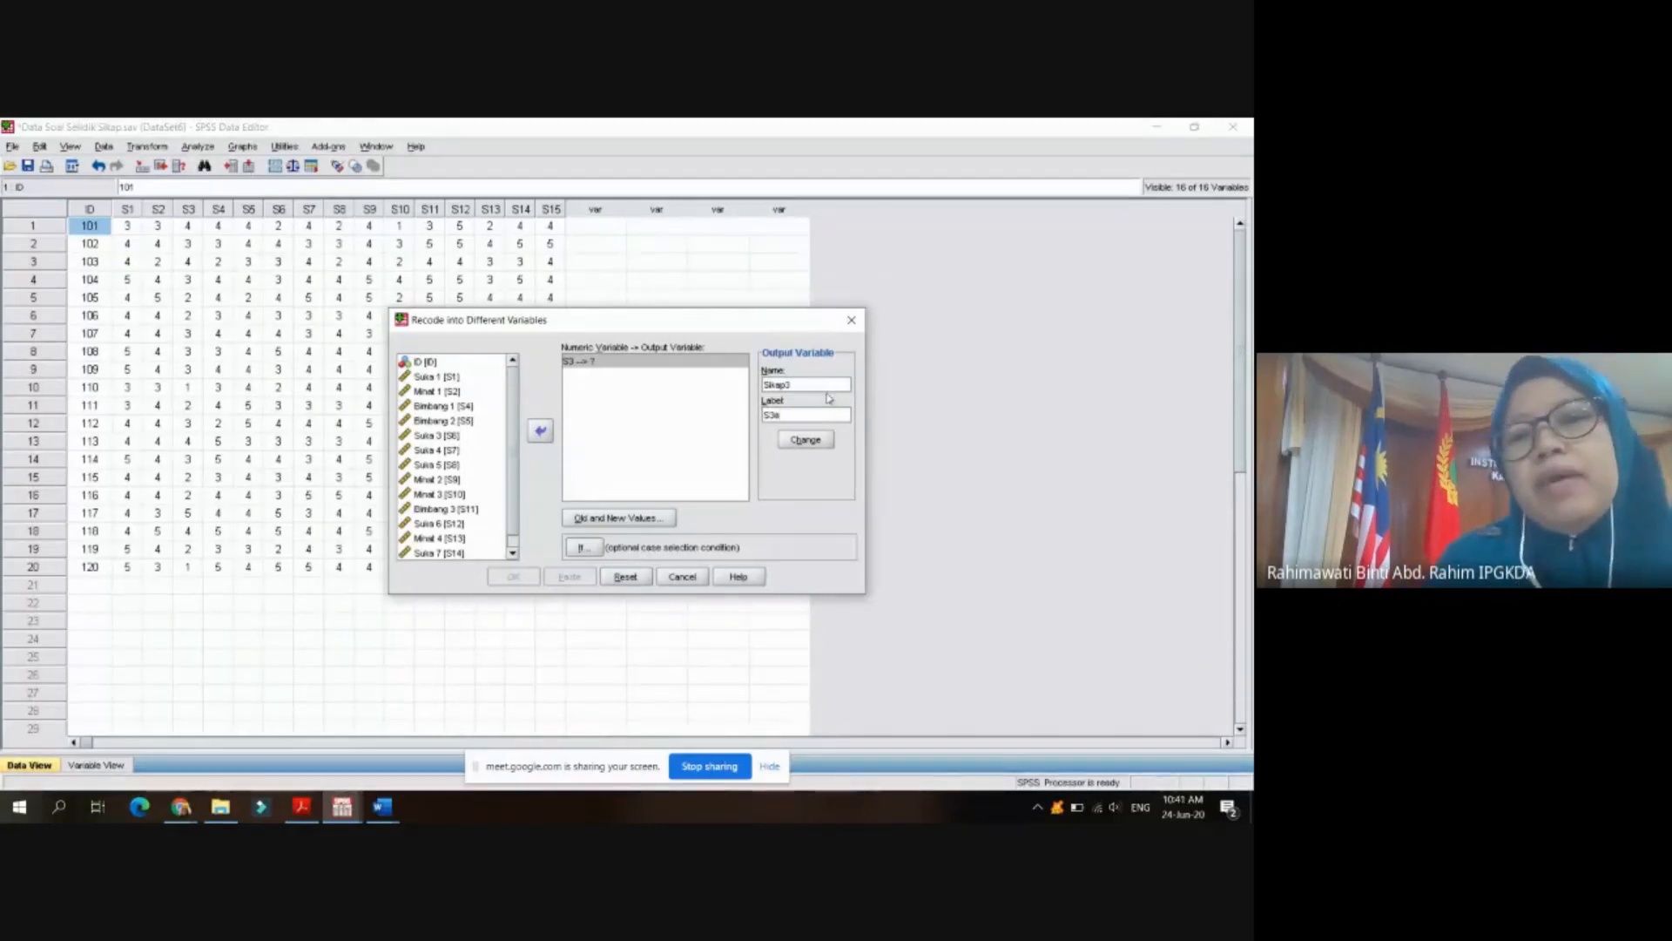
{"action": "left_click", "coordinate": [817, 442]}
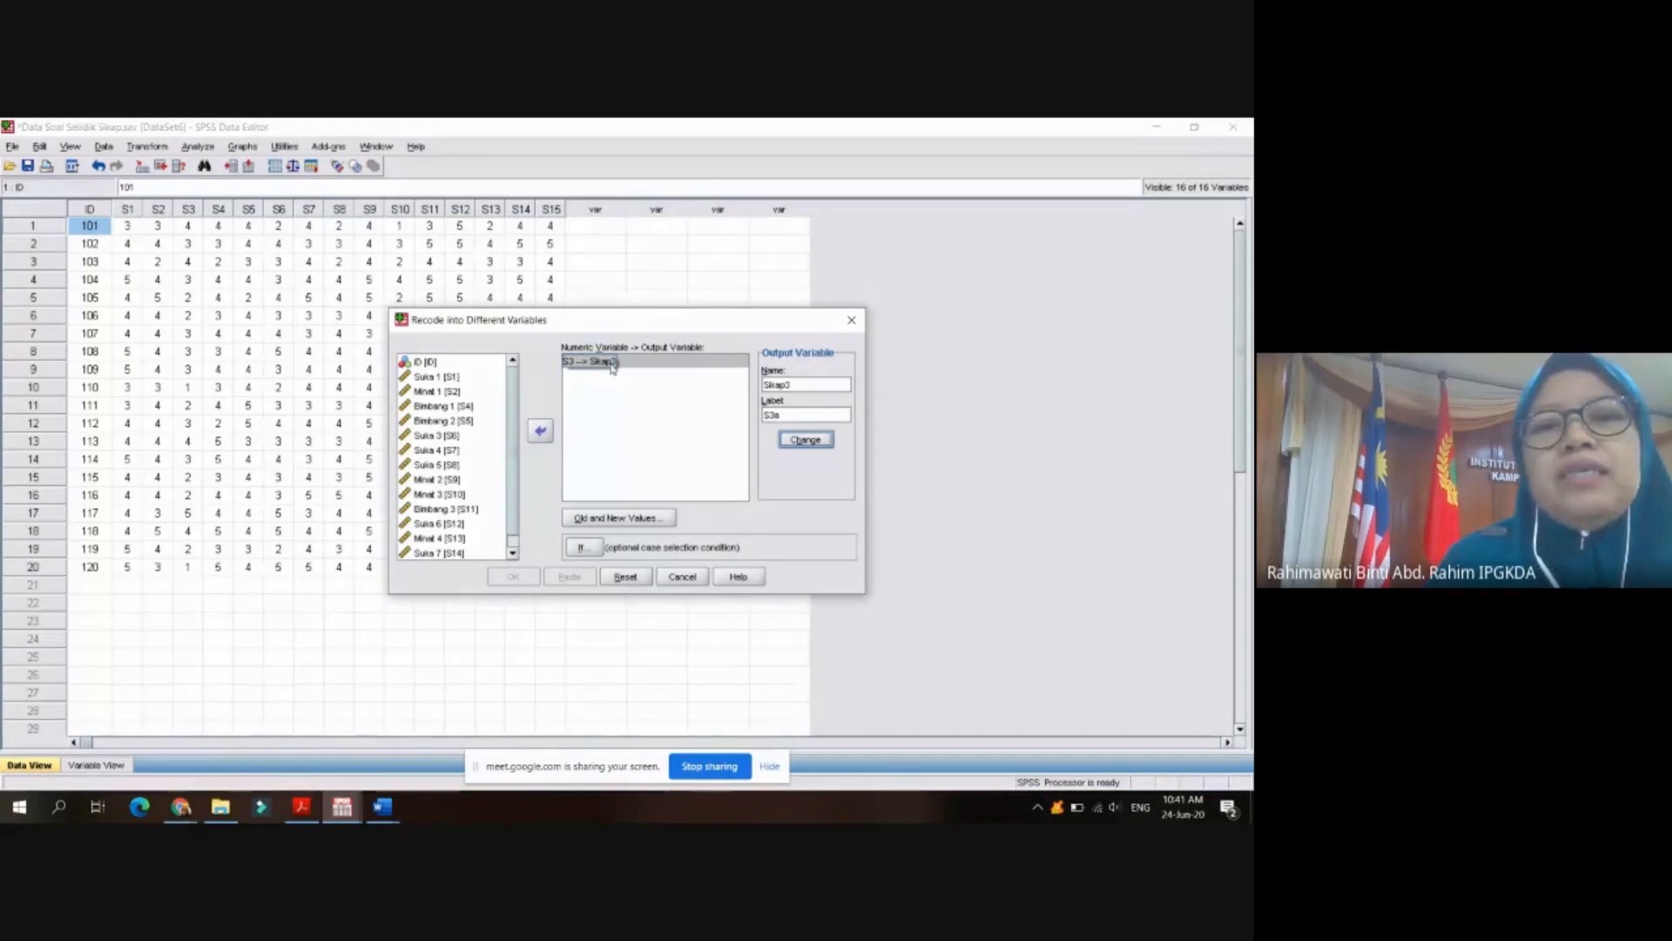
- Open the old and new values of the recode and add the rule that turns 5 into 1
{"action": "left_click", "coordinate": [618, 520]}
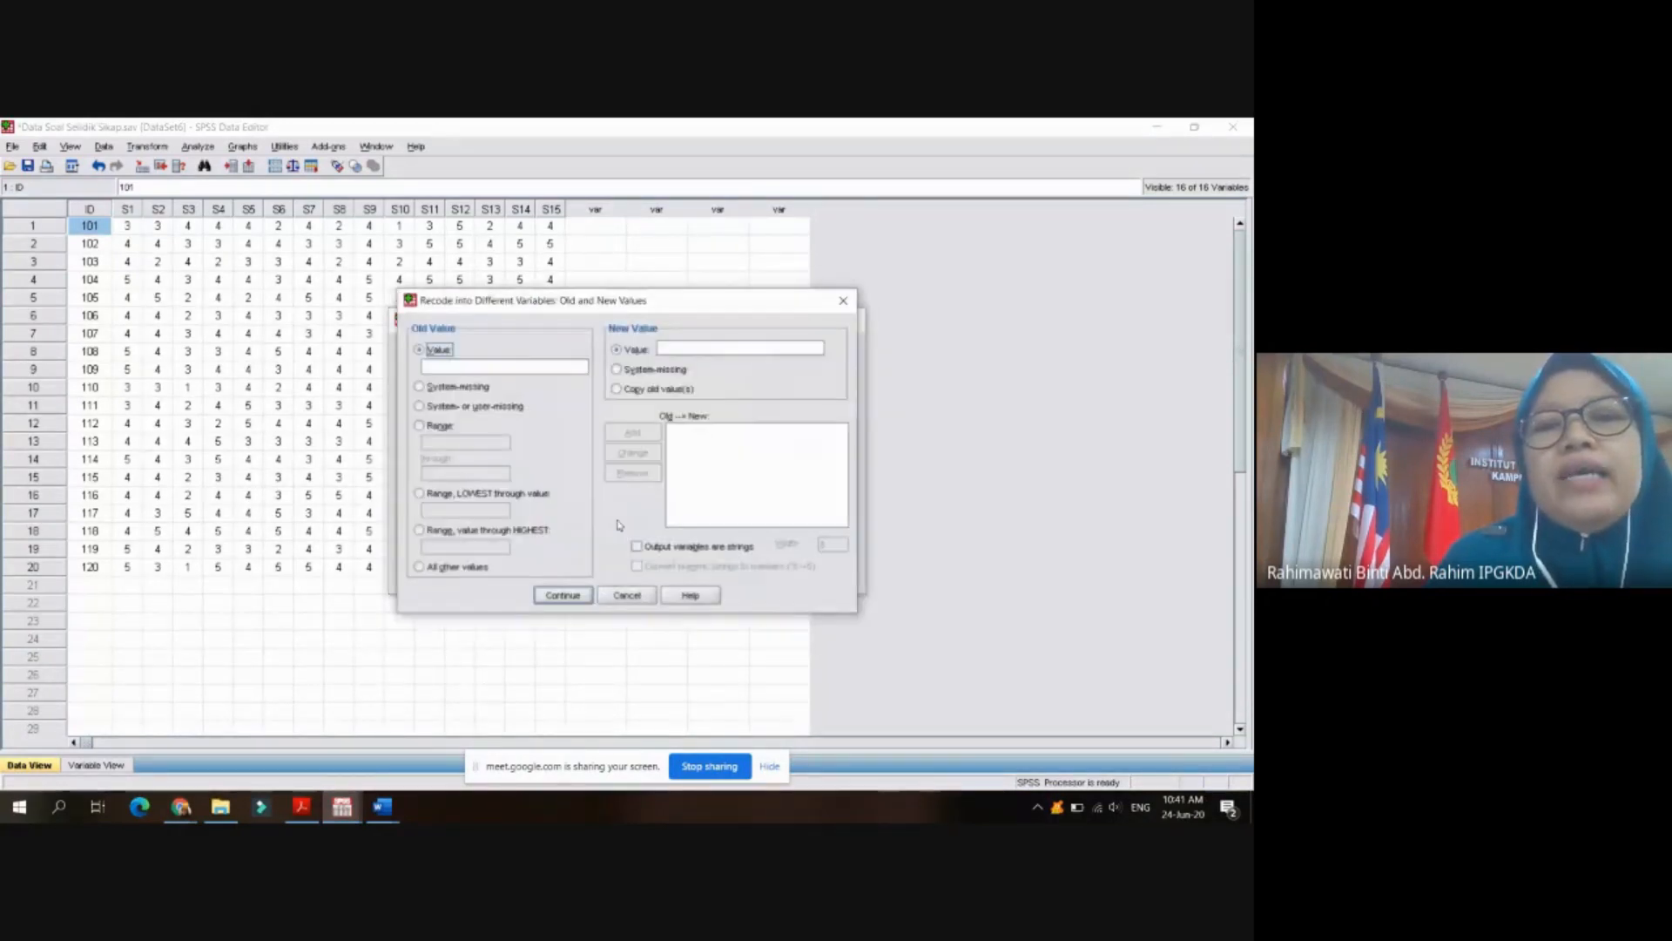
{"action": "left_click", "coordinate": [467, 368]}
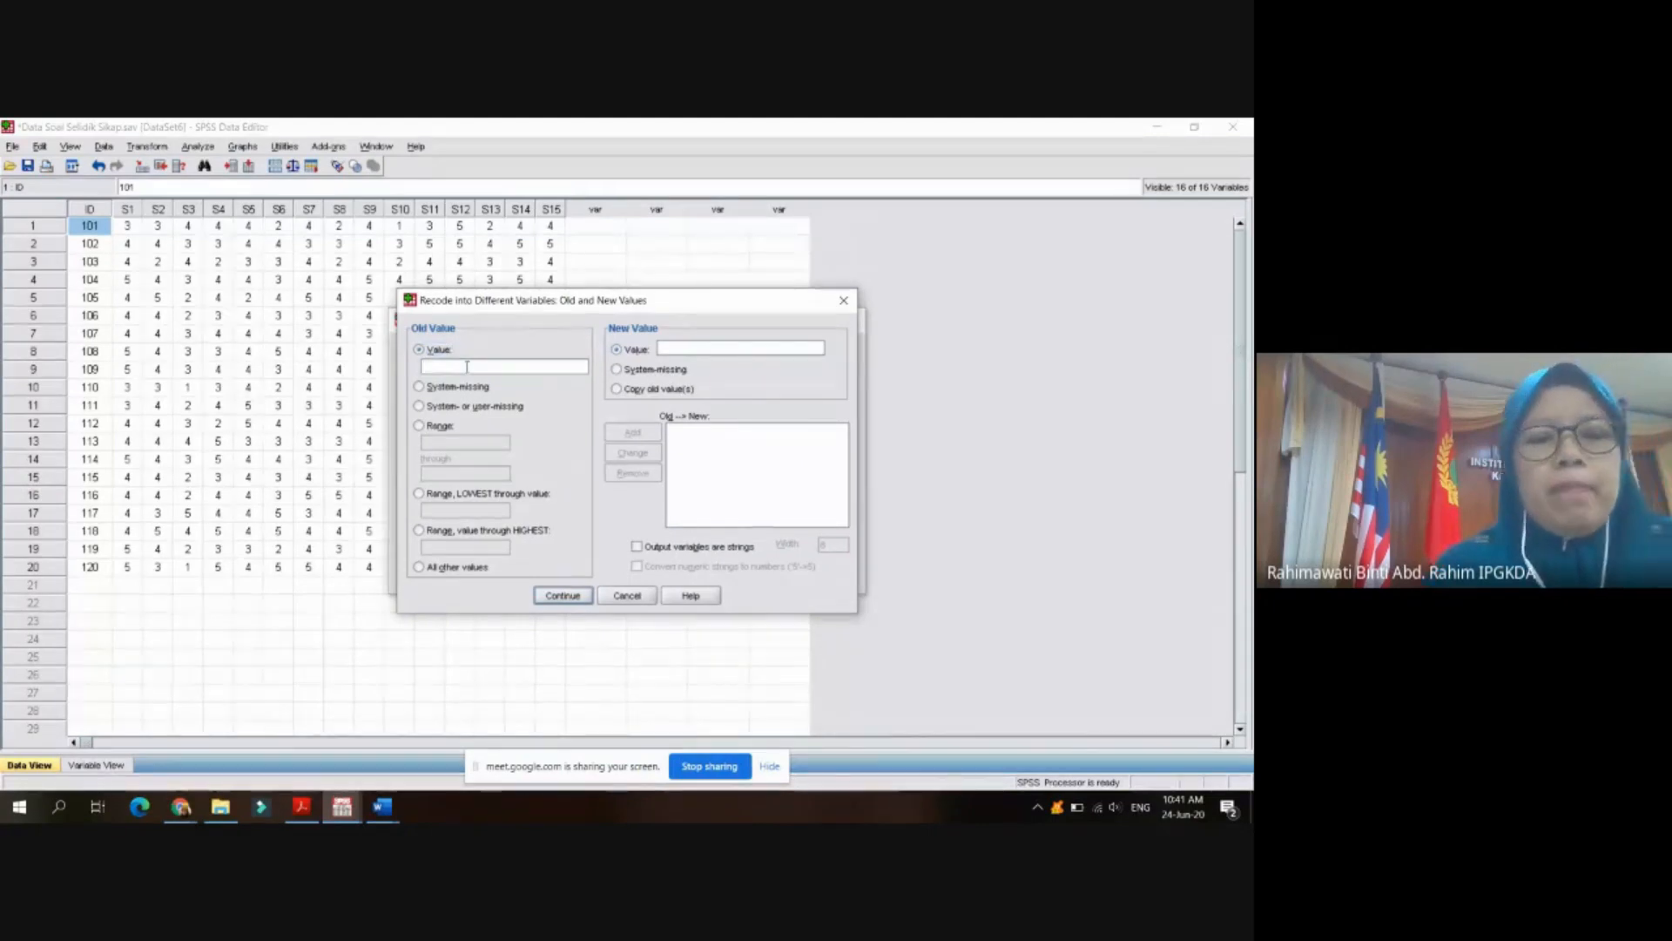
{"action": "type", "text": "5"}
{"action": "left_click", "coordinate": [676, 346]}
{"action": "type", "text": "1"}
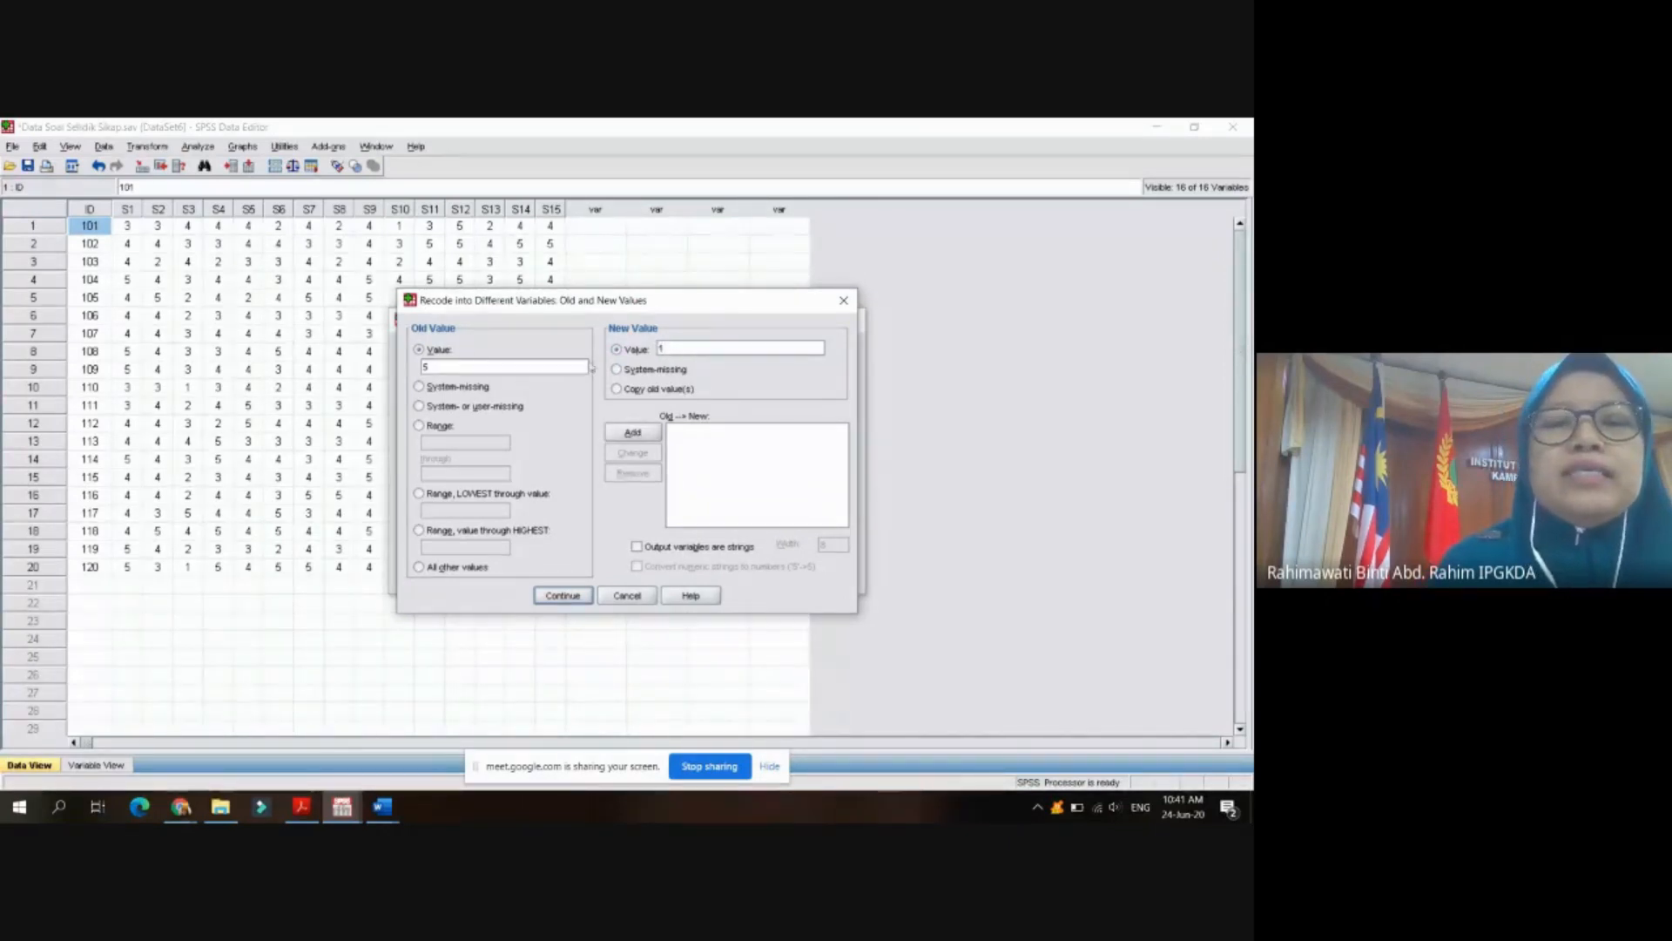
{"action": "left_click", "coordinate": [644, 437]}
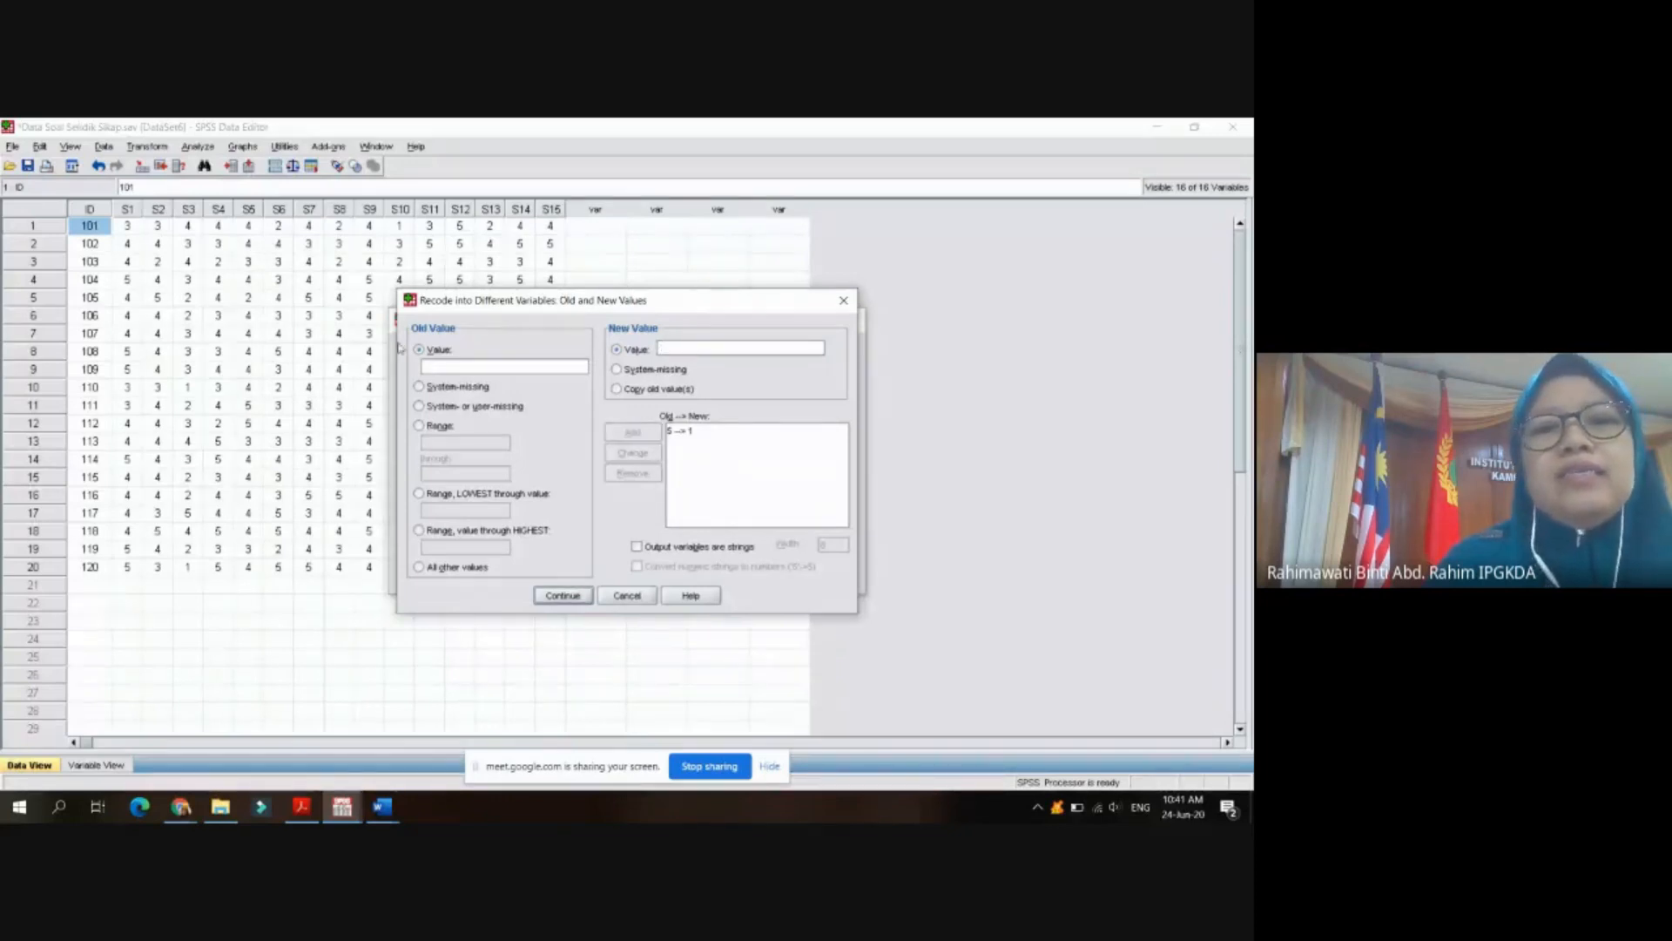
- Add the recode rules that turn 4 into 2 and keep 3 as 3
{"action": "left_click", "coordinate": [678, 346]}
{"action": "type", "text": "2"}
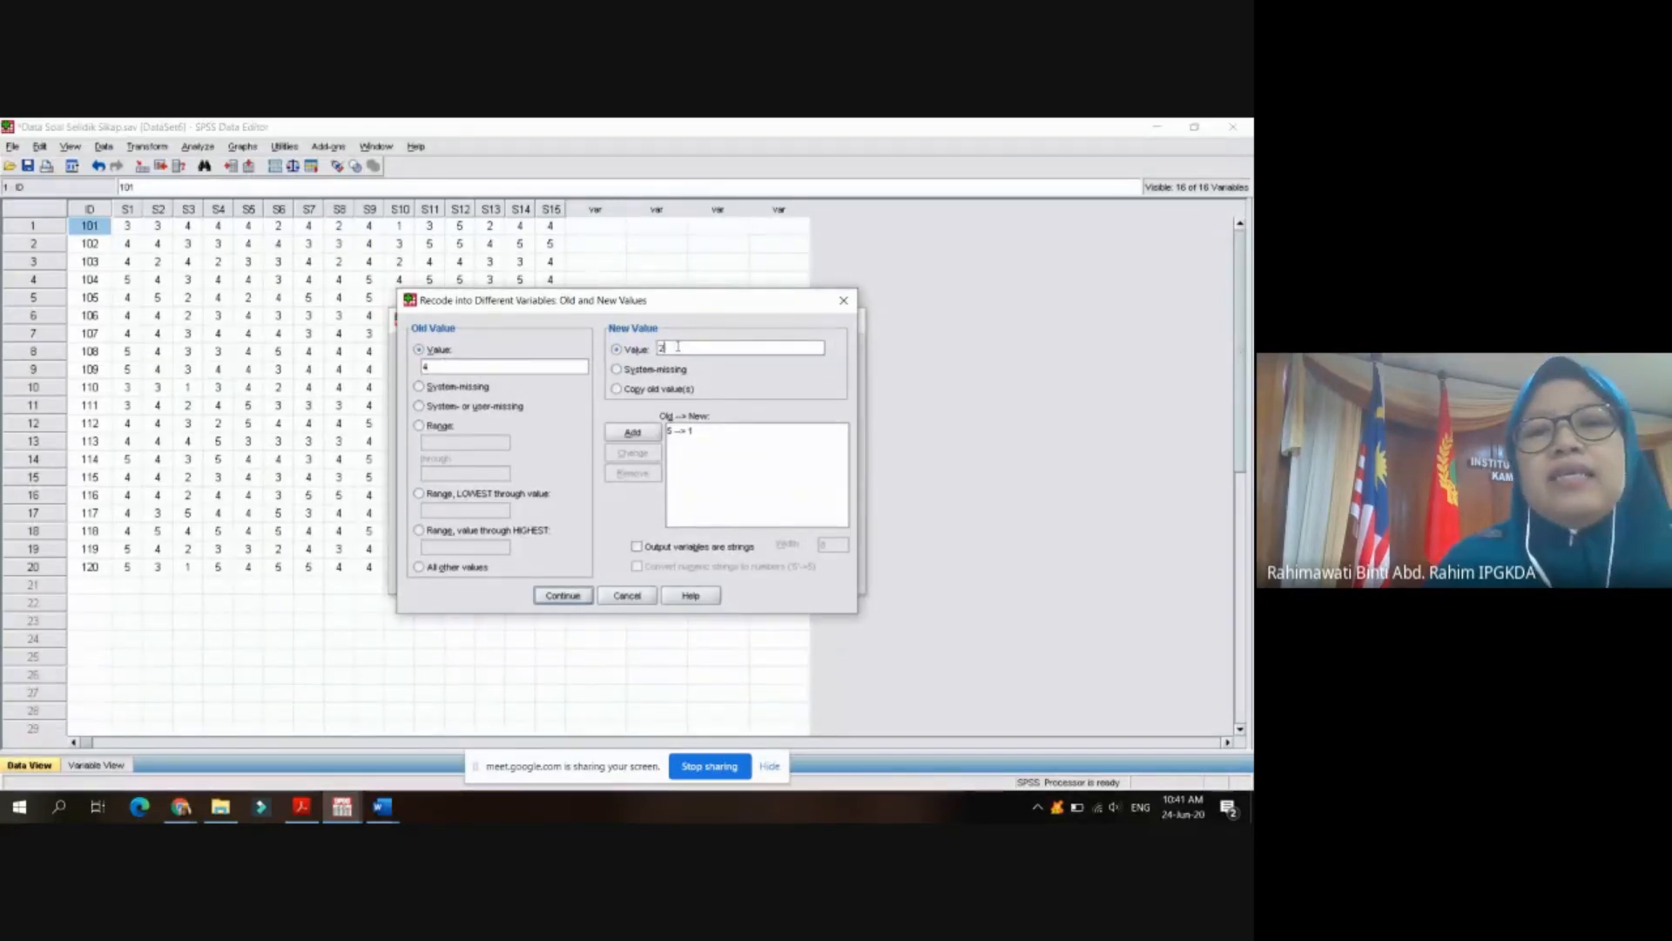
{"action": "left_click", "coordinate": [636, 433]}
{"action": "type", "text": "3"}
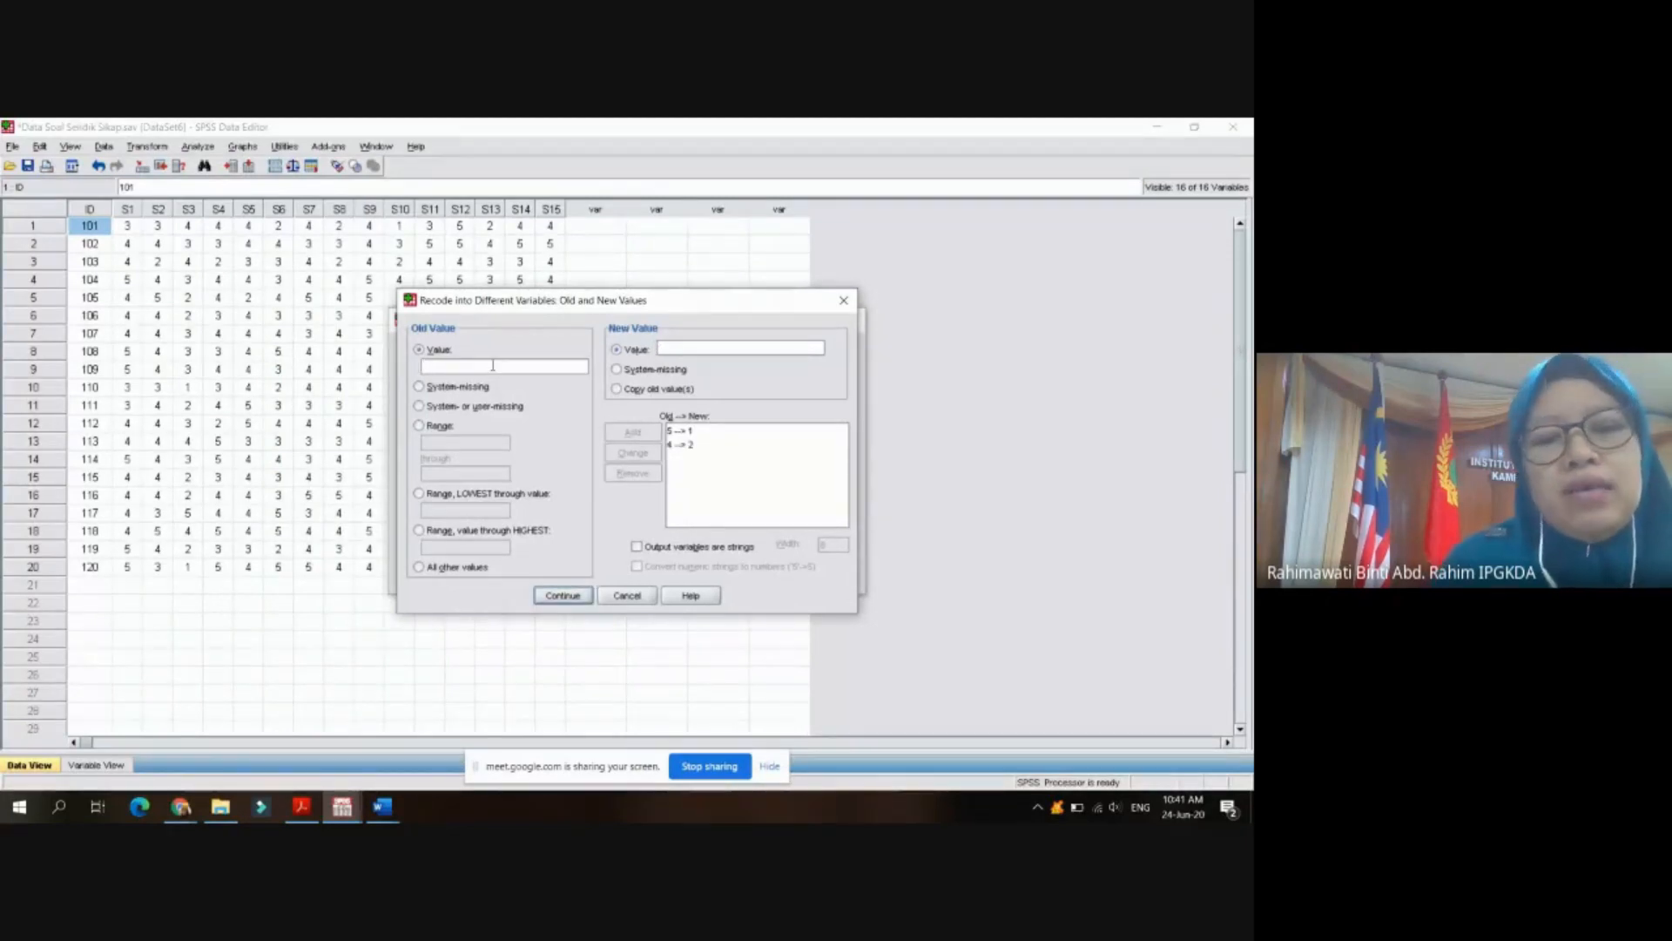
{"action": "left_click", "coordinate": [667, 348]}
{"action": "type", "text": "3"}
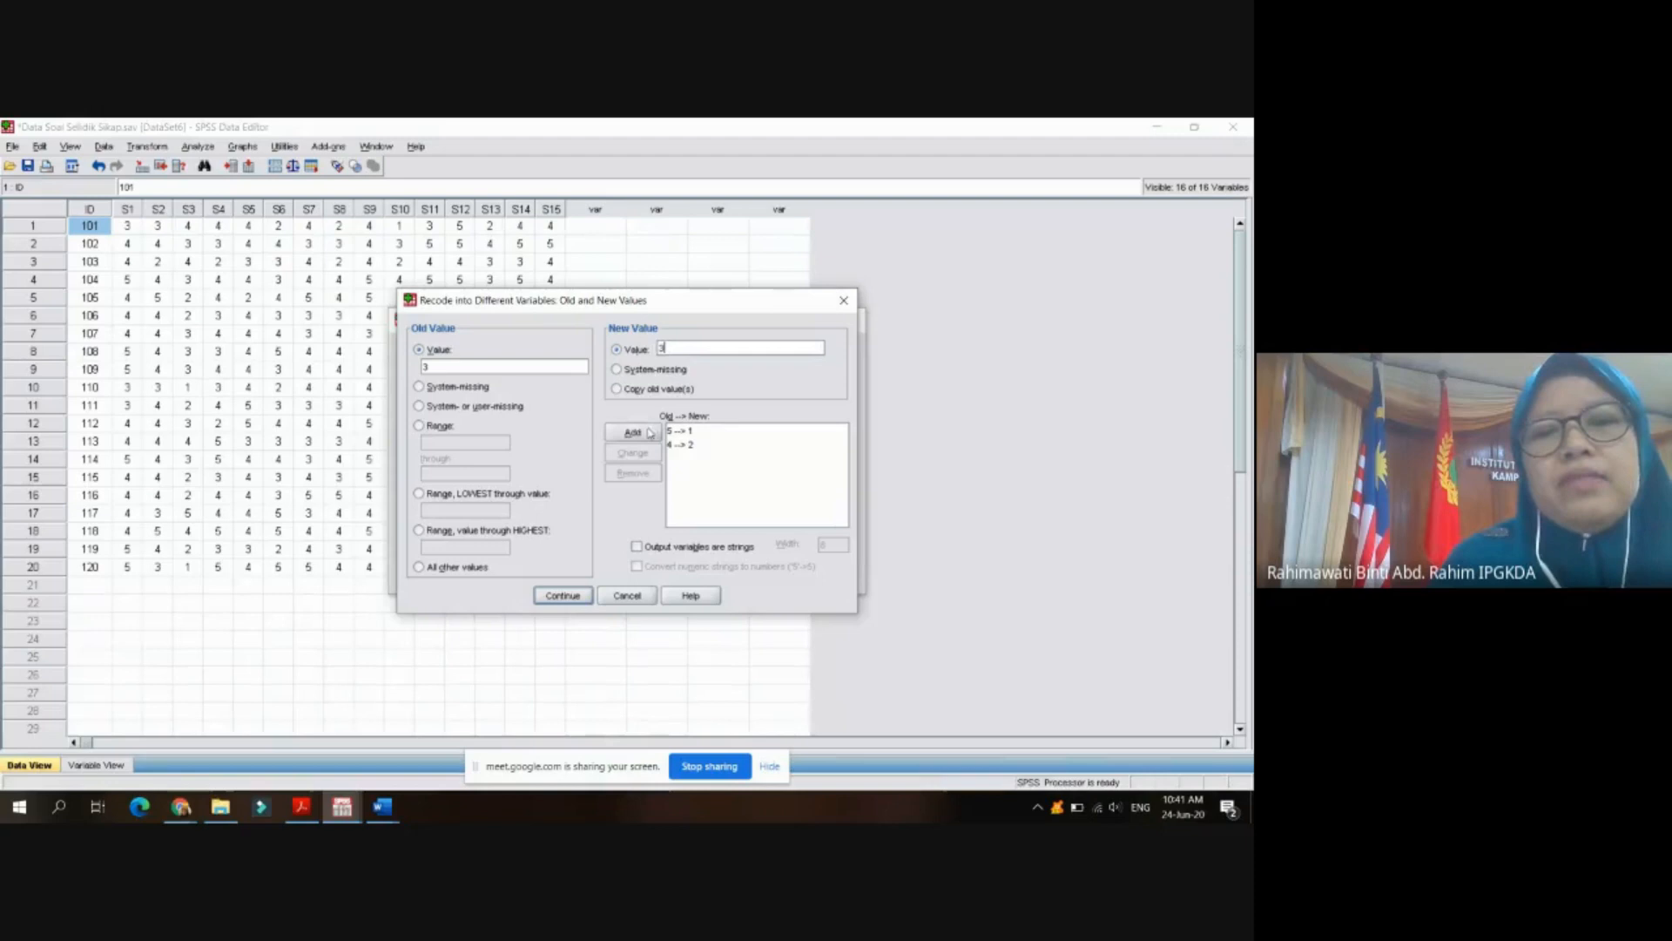
{"action": "left_click", "coordinate": [648, 434]}
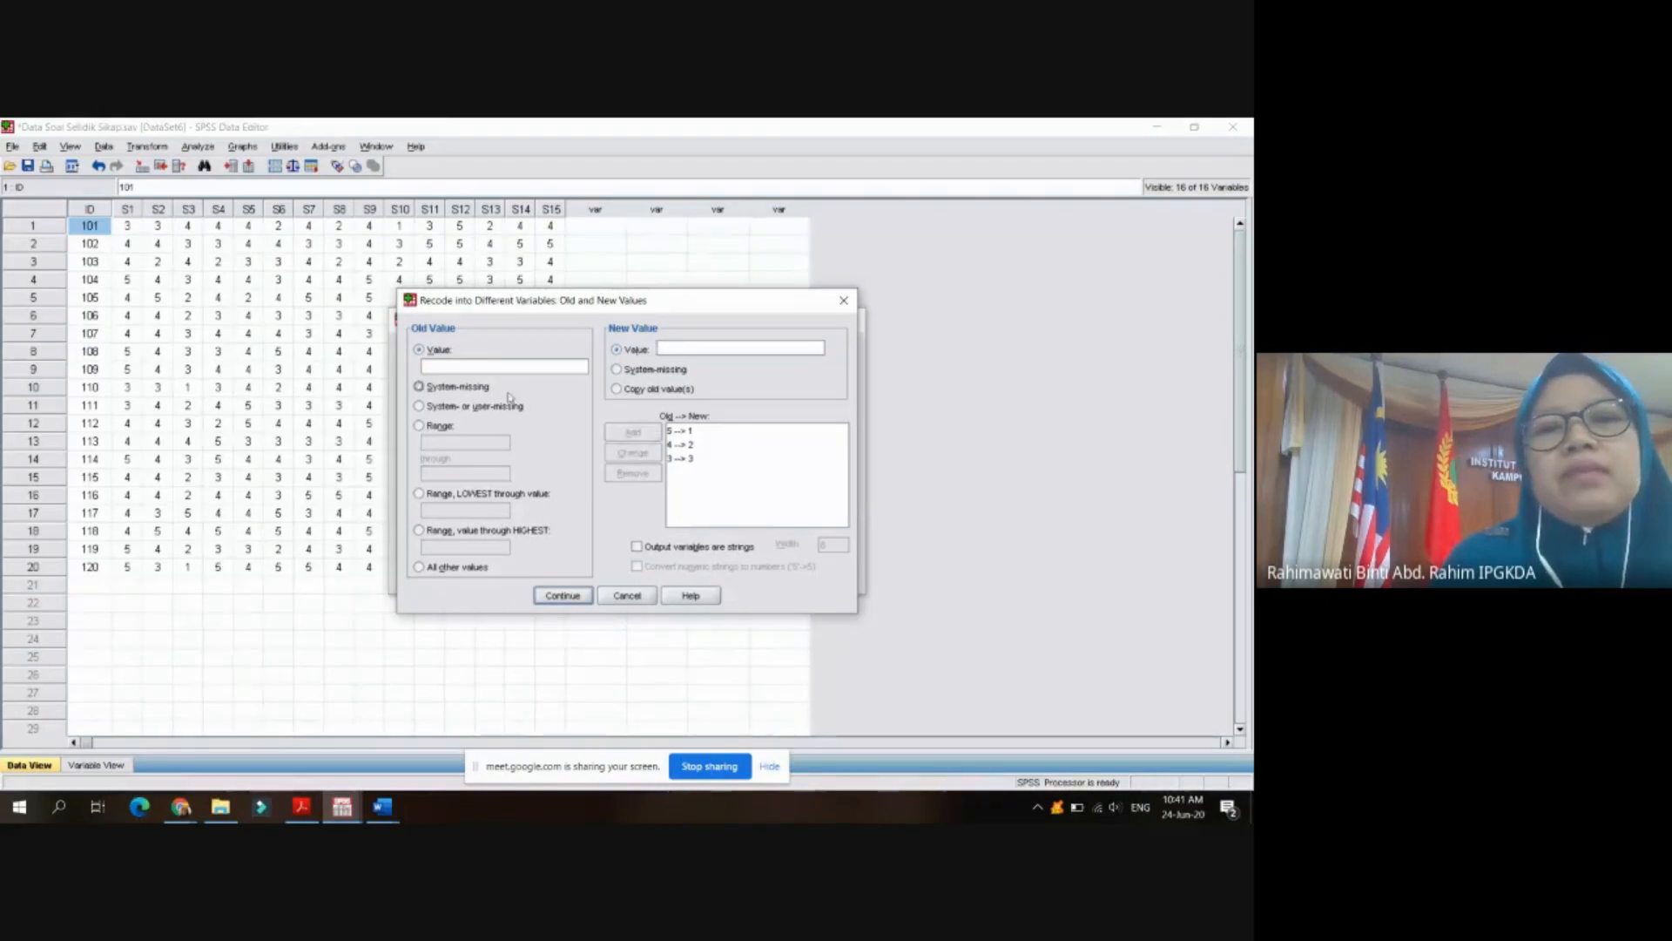
- Add the recode rule that turns 2 into 4
{"action": "type", "text": "2"}
{"action": "left_click", "coordinate": [678, 349]}
{"action": "type", "text": "4"}
{"action": "left_click", "coordinate": [633, 434]}
- Add the recode rule that turns 1 into 5, then run the recode into Sikap3
{"action": "left_click", "coordinate": [488, 366]}
{"action": "type", "text": "1"}
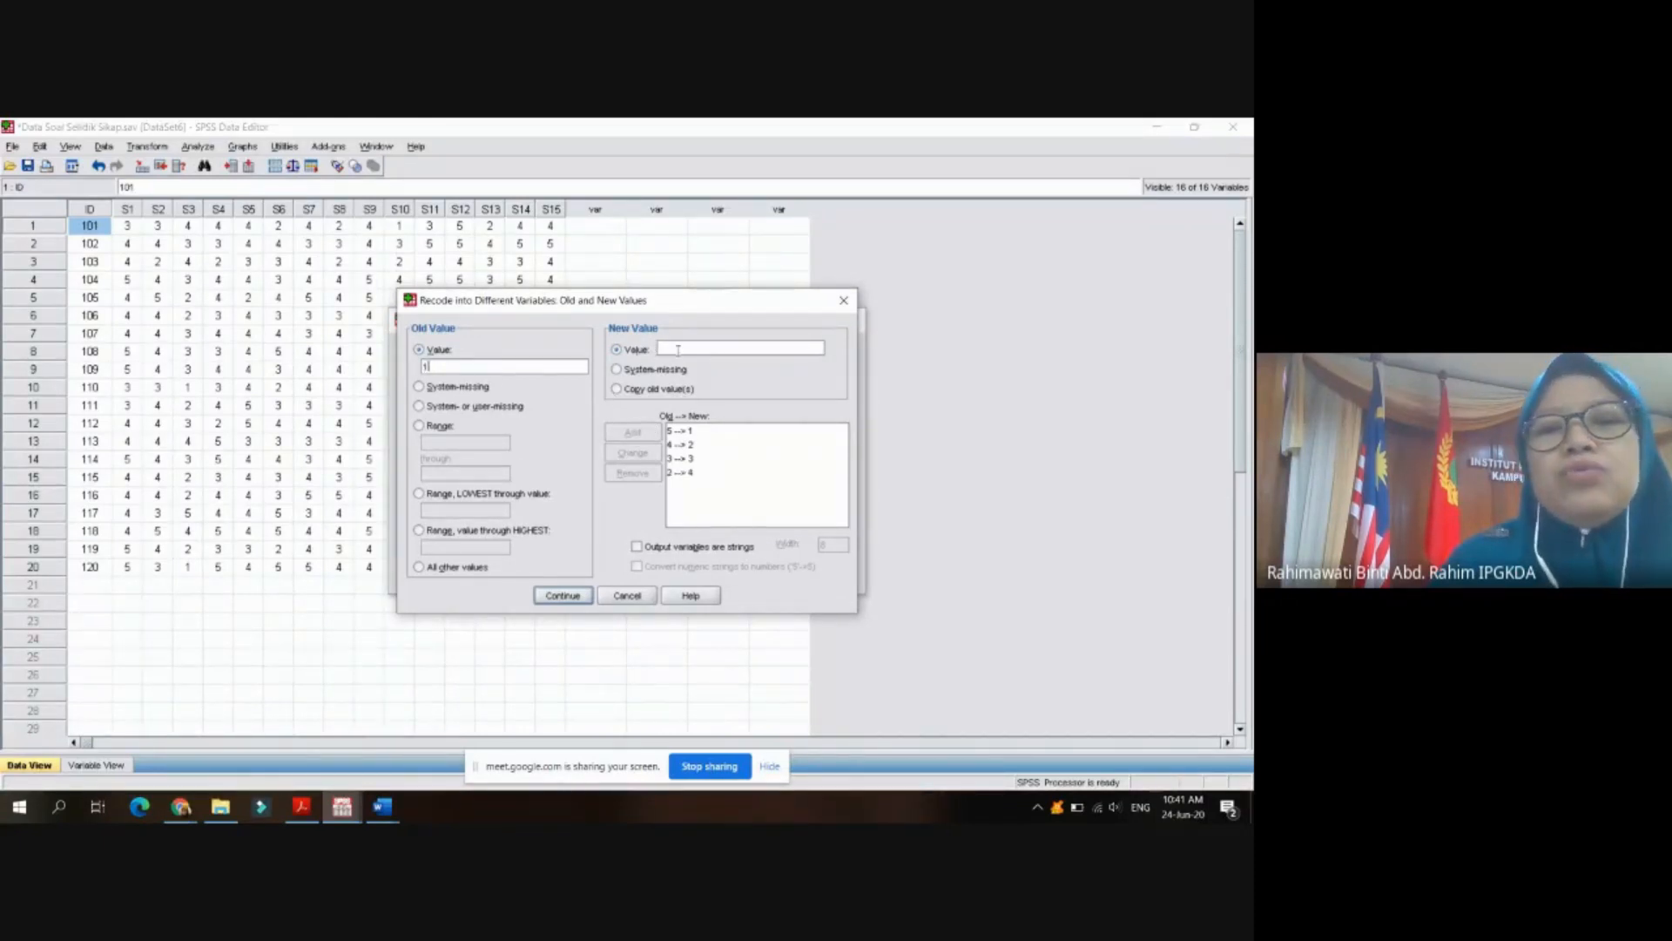
{"action": "left_click", "coordinate": [680, 350]}
{"action": "type", "text": "5"}
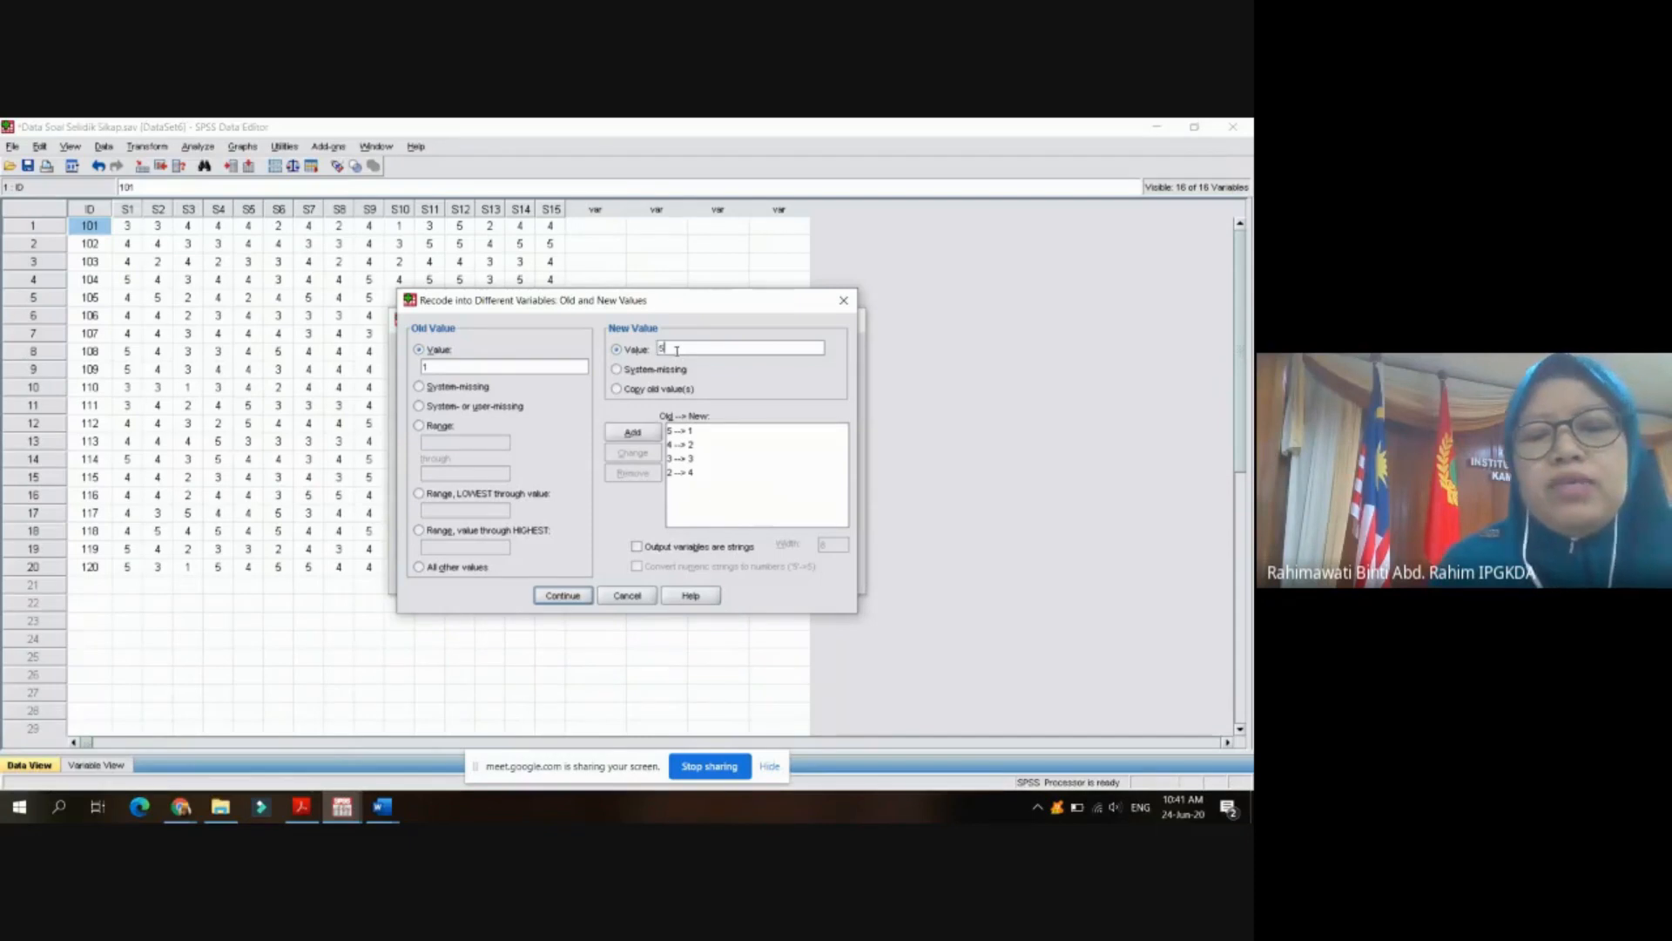
{"action": "left_click", "coordinate": [633, 434]}
{"action": "left_click", "coordinate": [562, 596]}
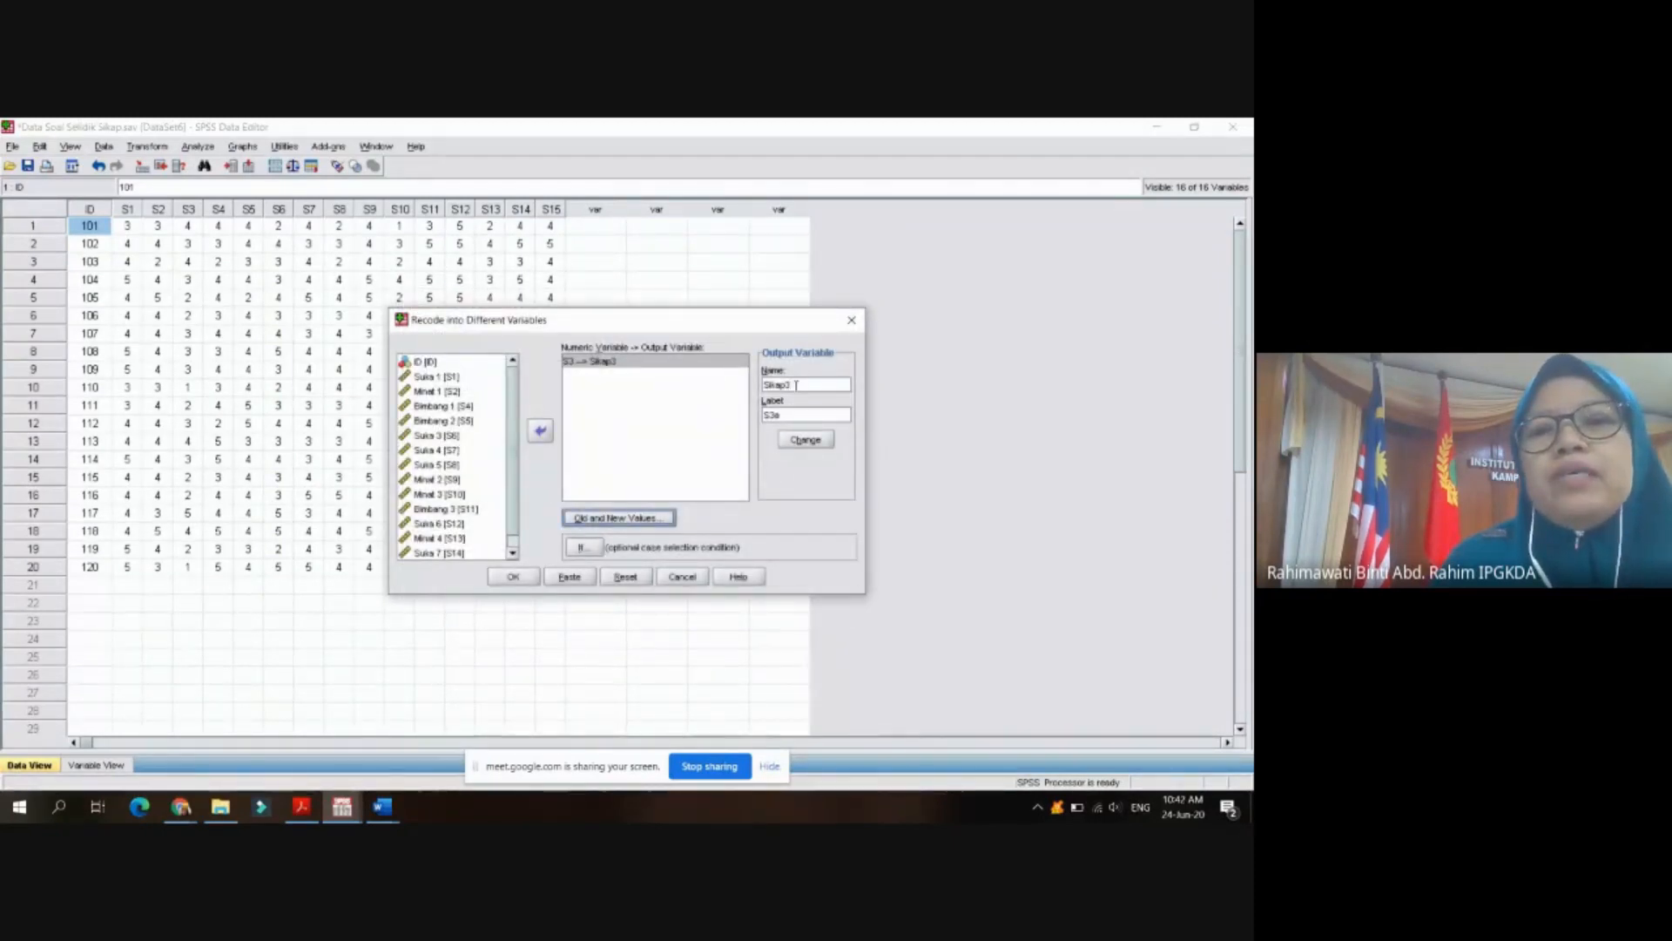
{"action": "left_click", "coordinate": [513, 578]}
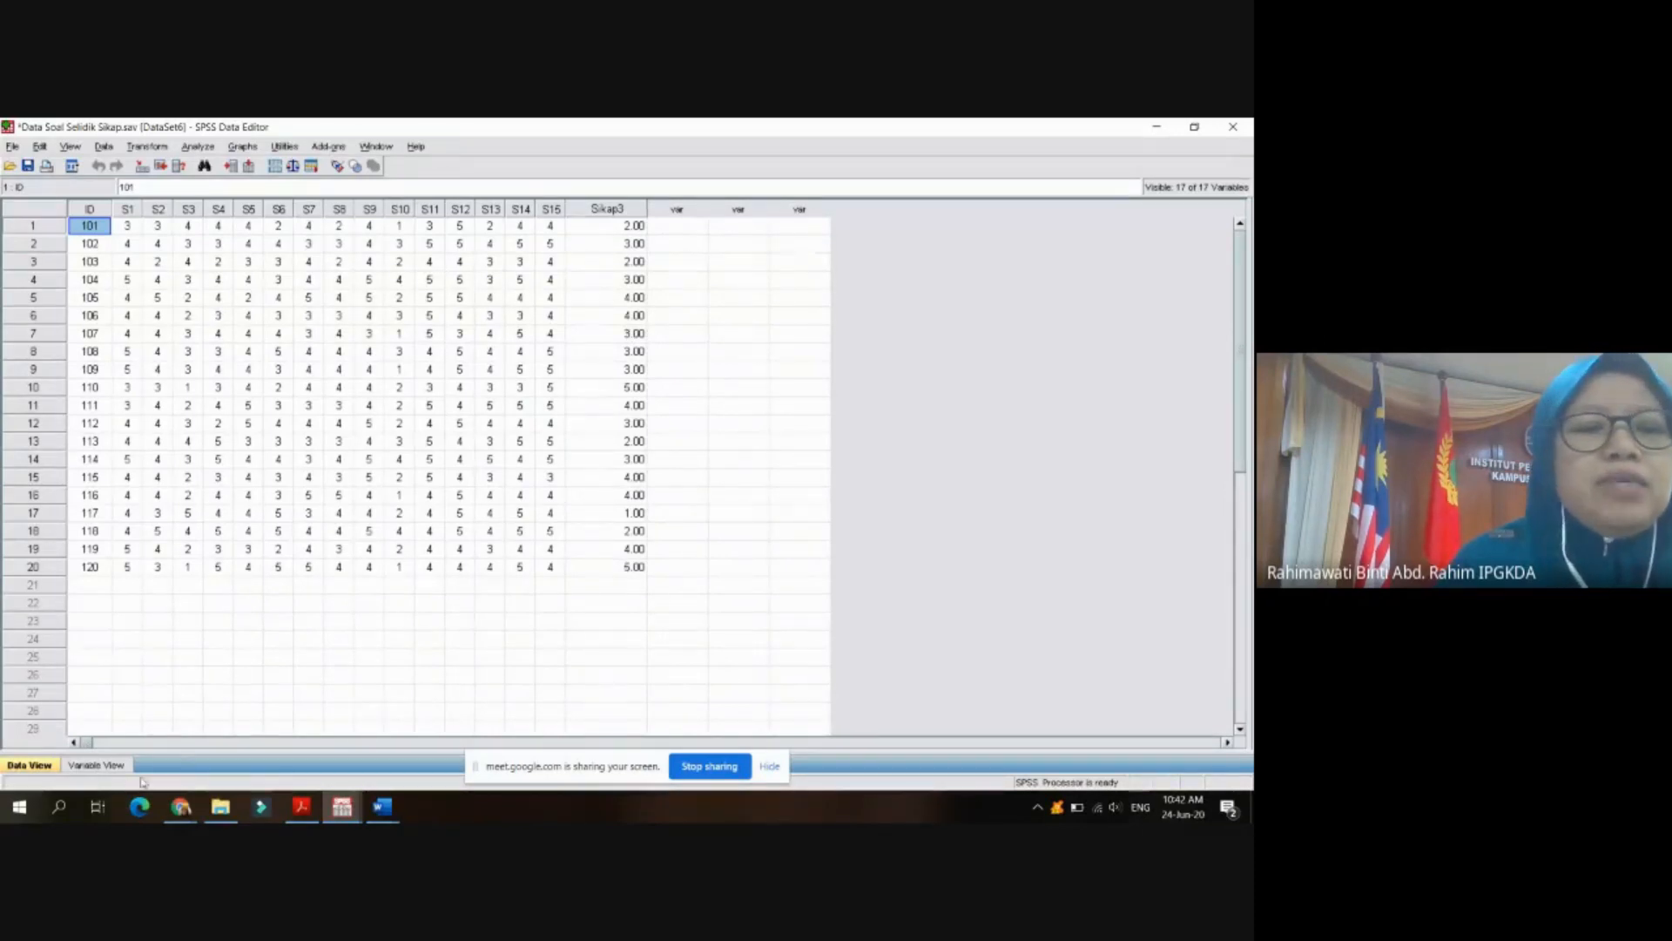
- Set the decimals of the Sikap3 variable to 0 in its variable definition
{"action": "left_click", "coordinate": [106, 765]}
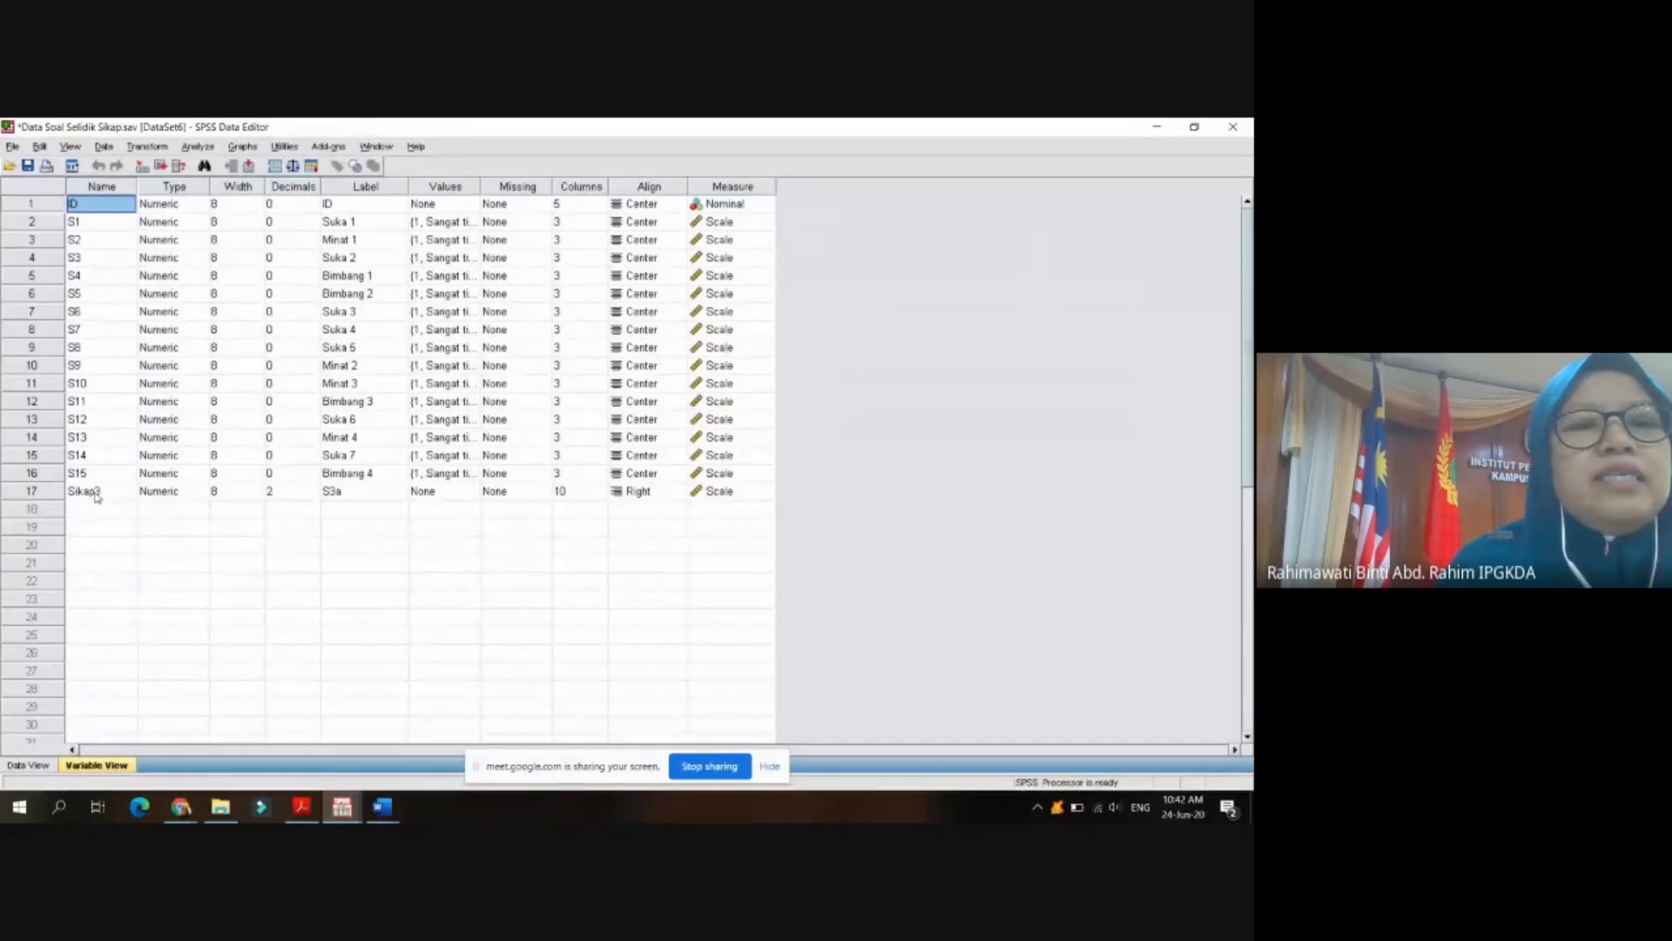
{"action": "left_click", "coordinate": [313, 495]}
{"action": "left_click", "coordinate": [313, 495]}
{"action": "left_click", "coordinate": [312, 495]}
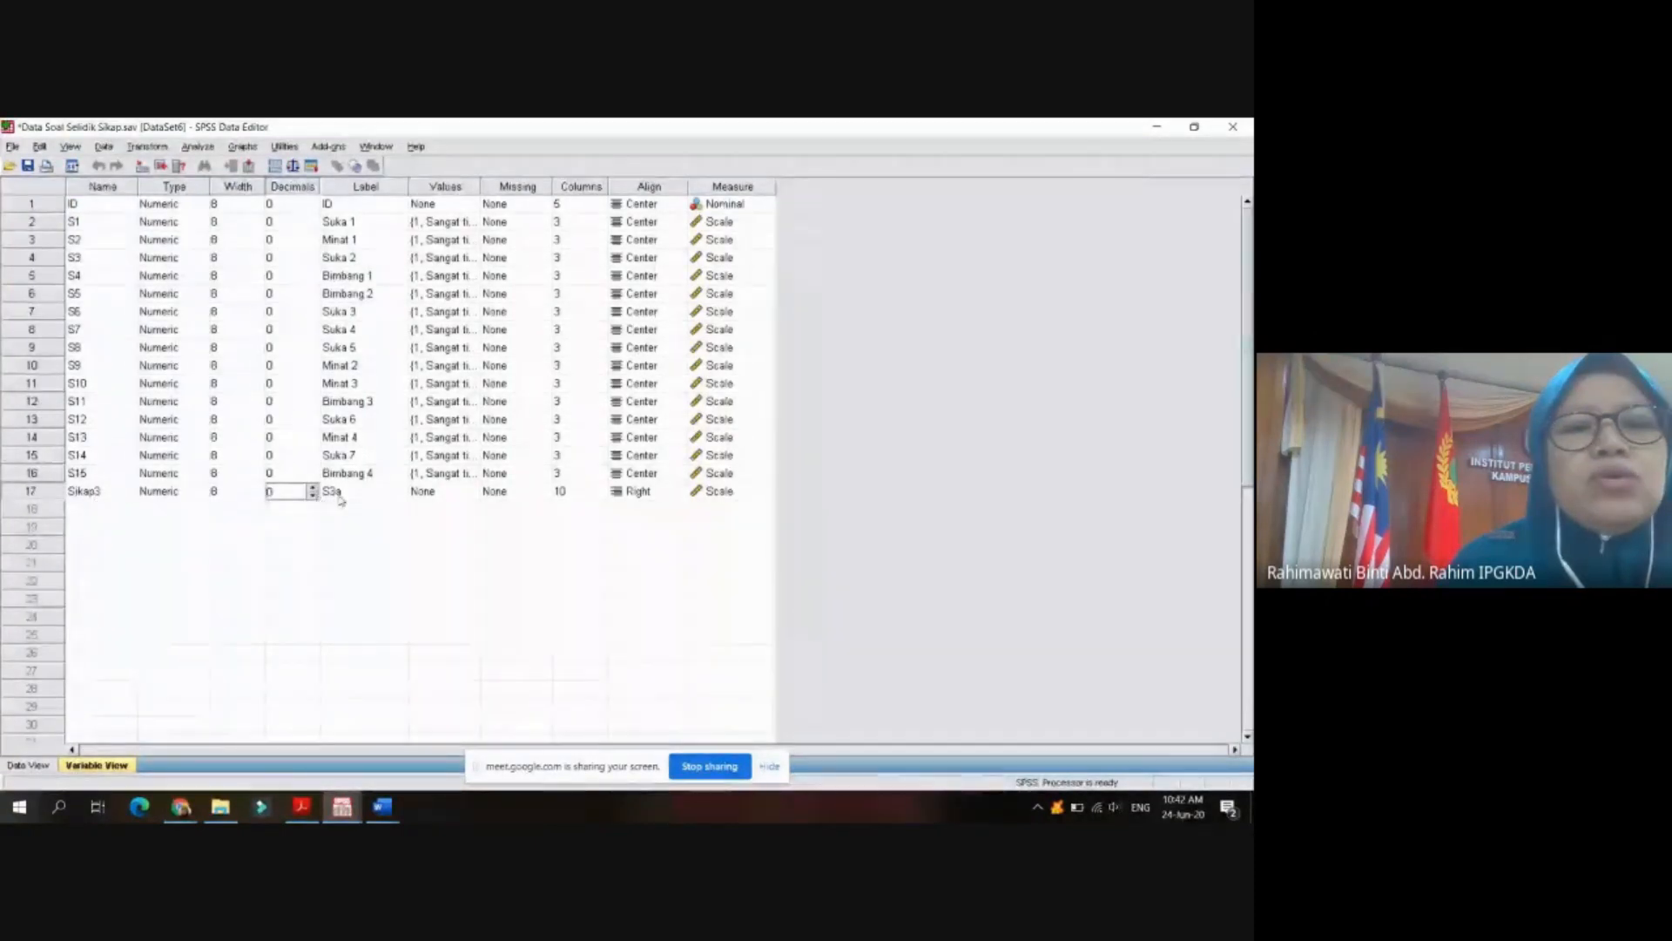
- Change the label of the Sikap3 variable to Siuka2a
{"action": "left_click", "coordinate": [340, 496]}
{"action": "type", "text": "Sikap"}
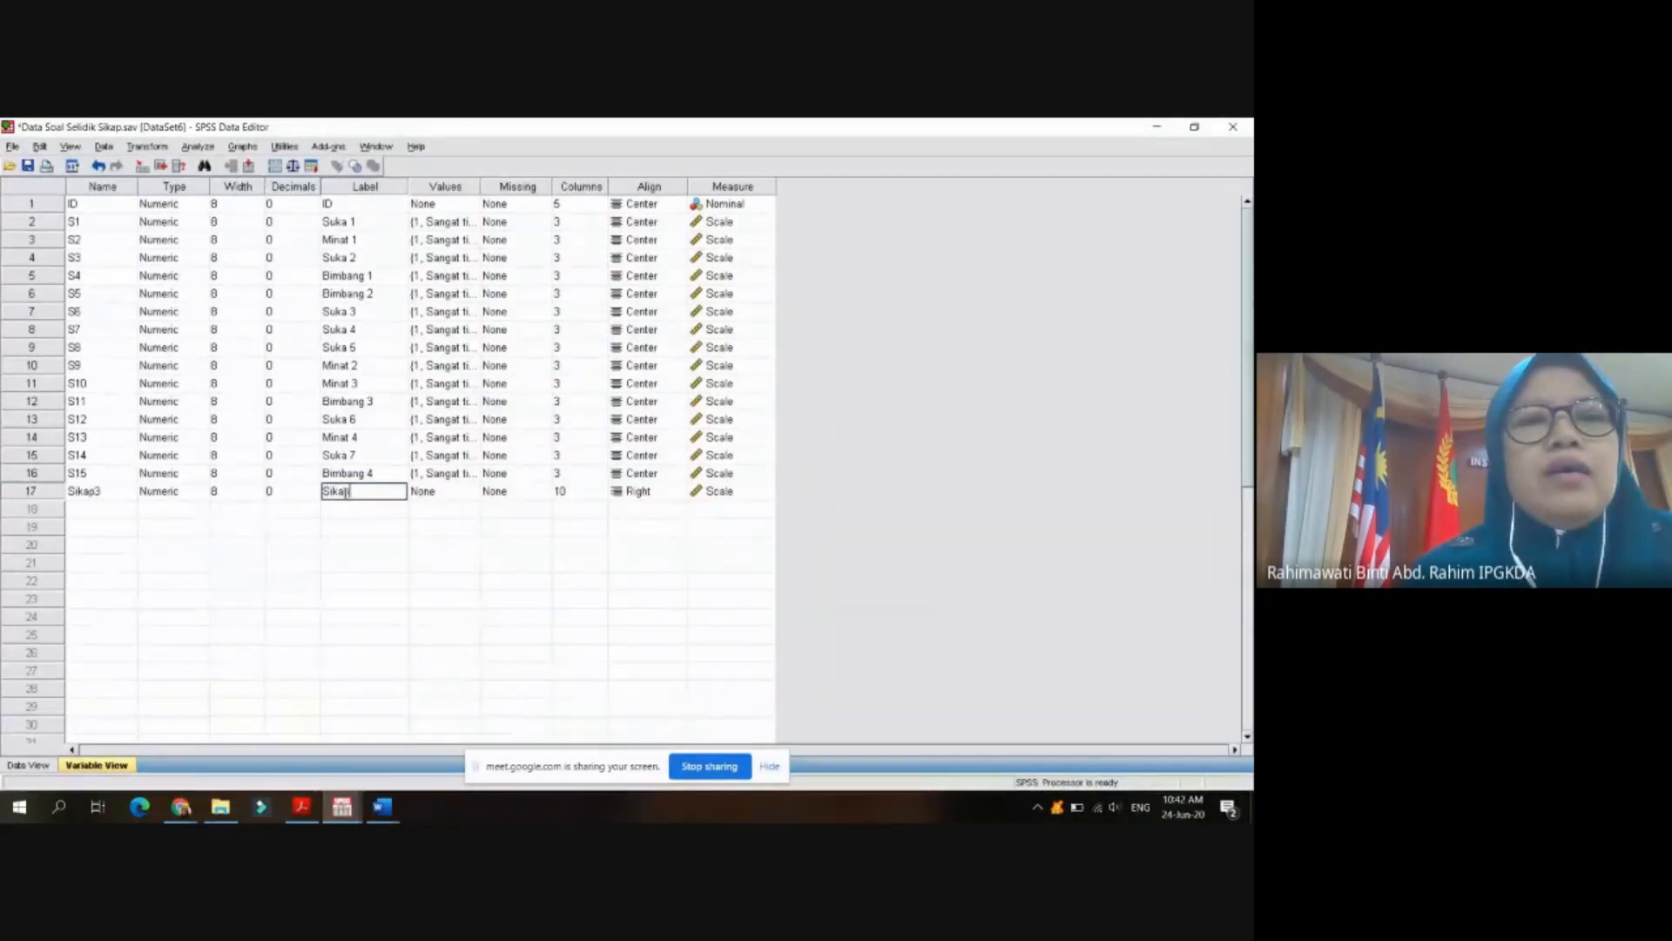
{"action": "type", "text": " 3"}
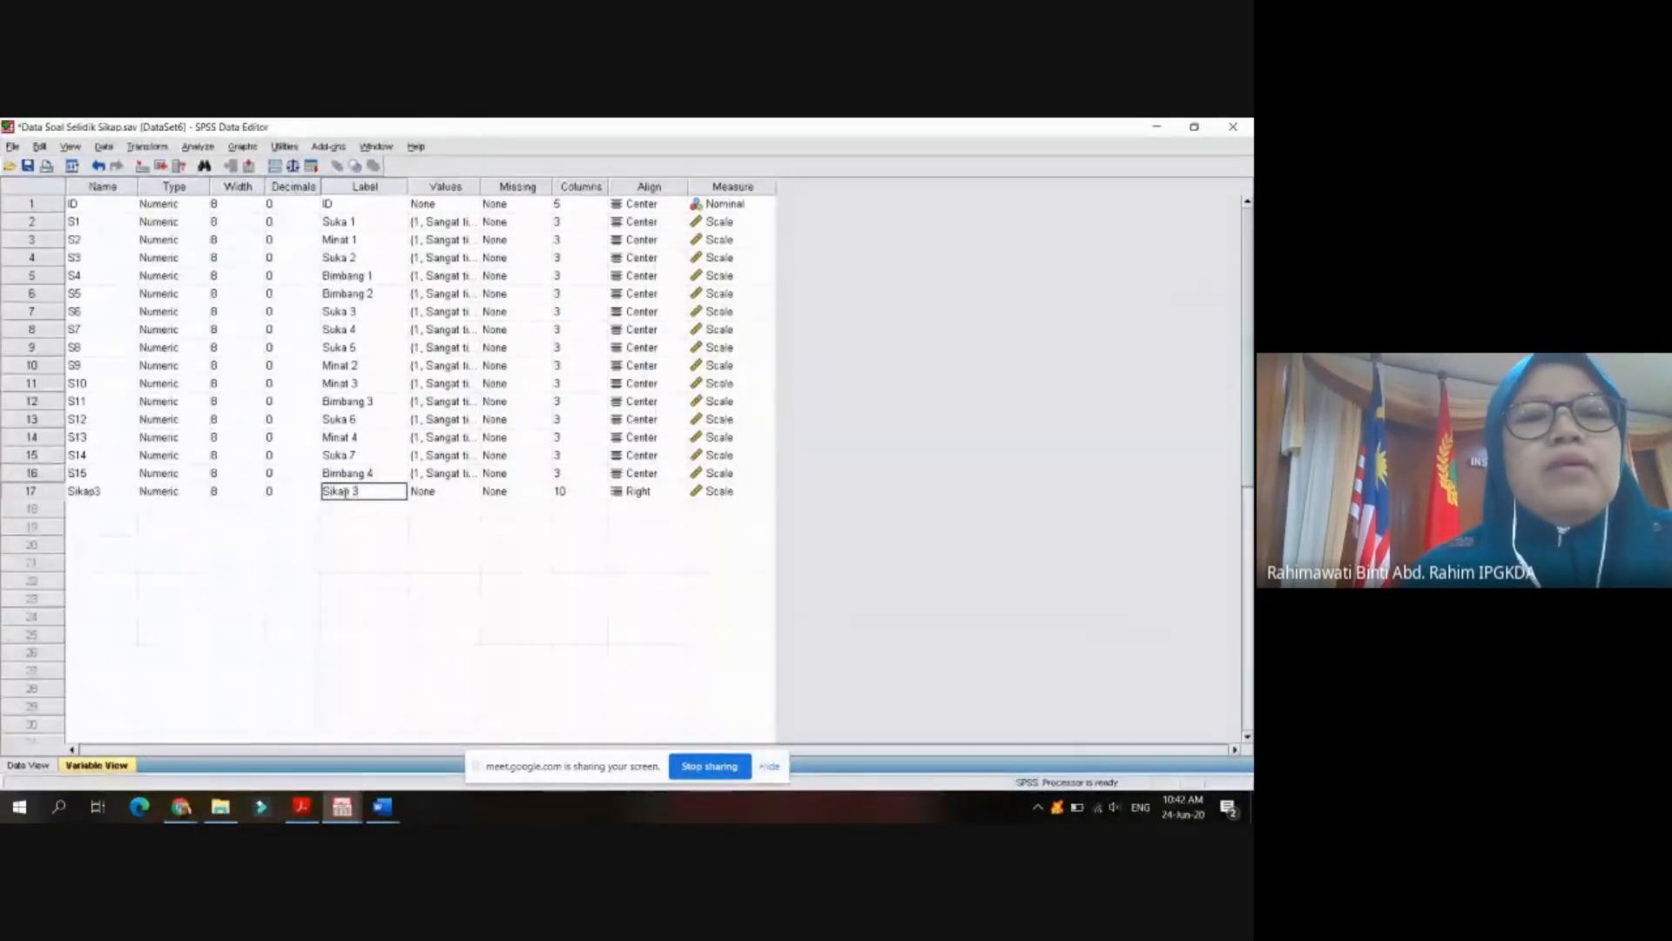
{"action": "type", "text": "a"}
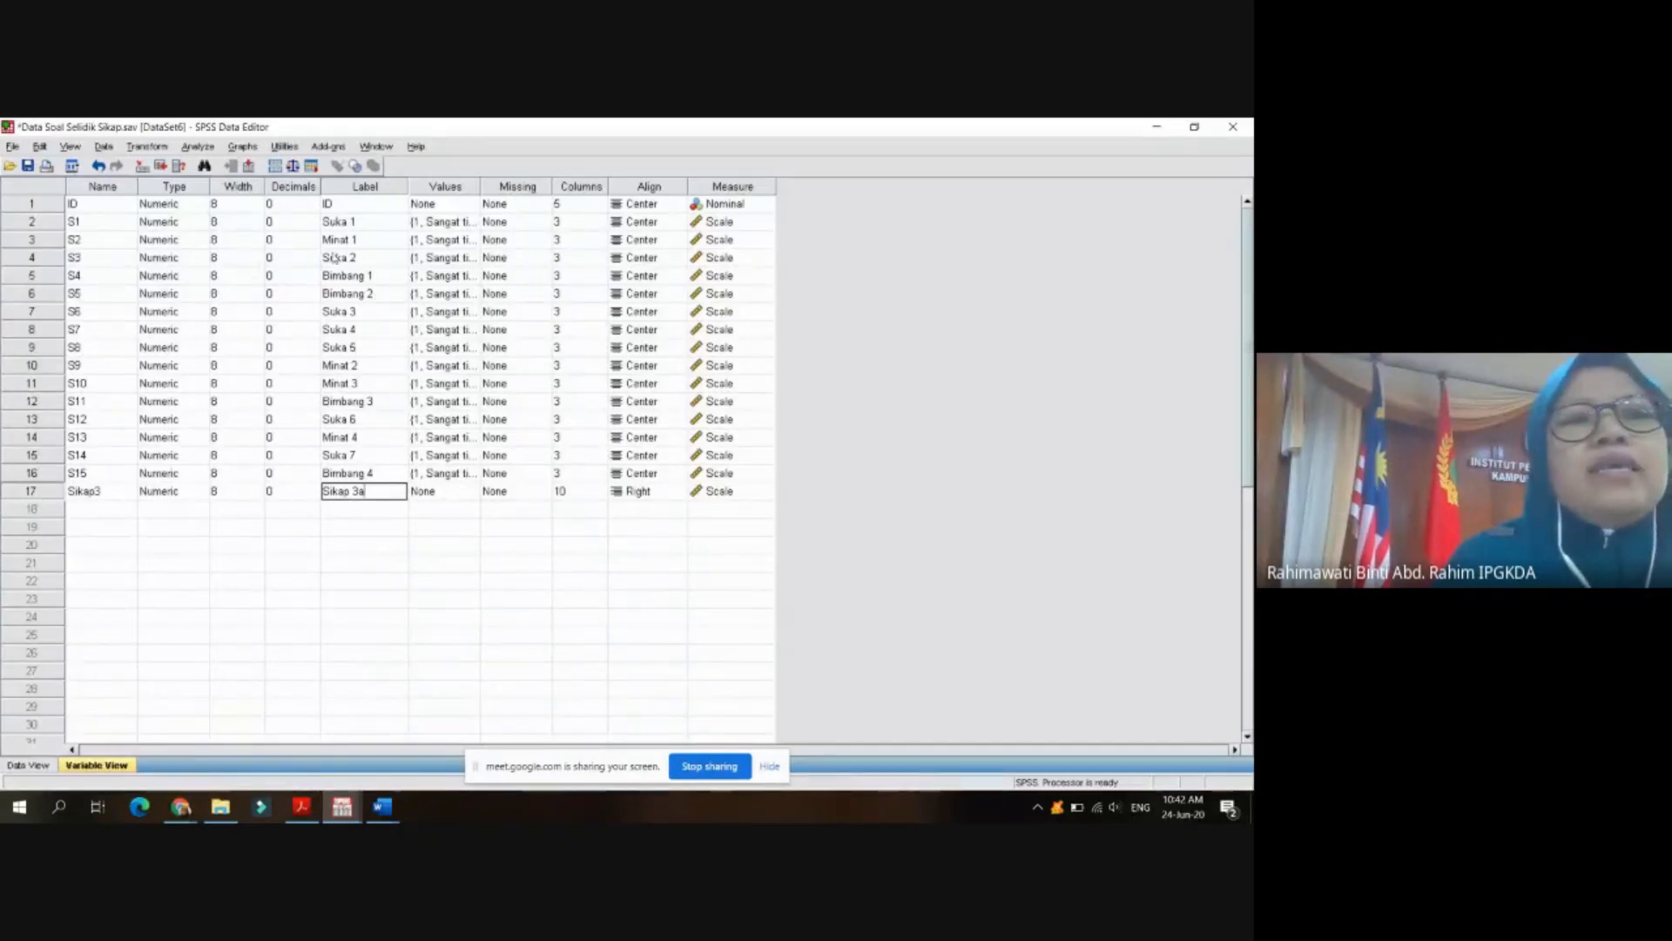
{"action": "left_click_drag", "start_coordinate": [364, 490], "coordinate": [331, 490]}
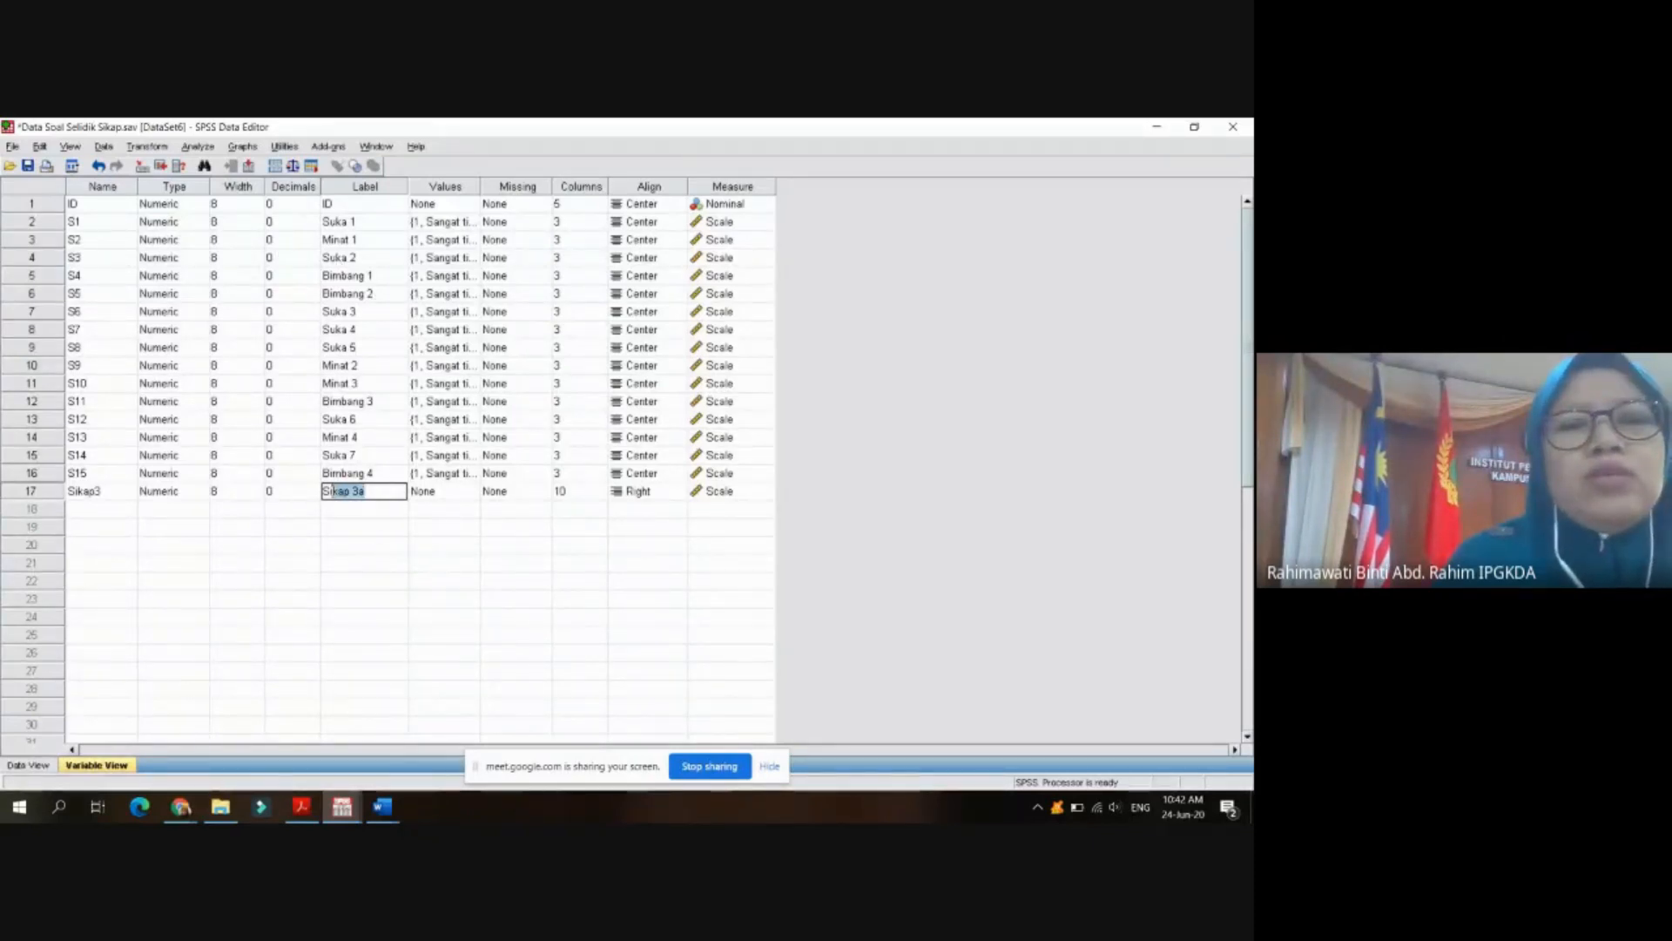
{"action": "type", "text": "uka2a"}
{"action": "left_click", "coordinate": [442, 493]}
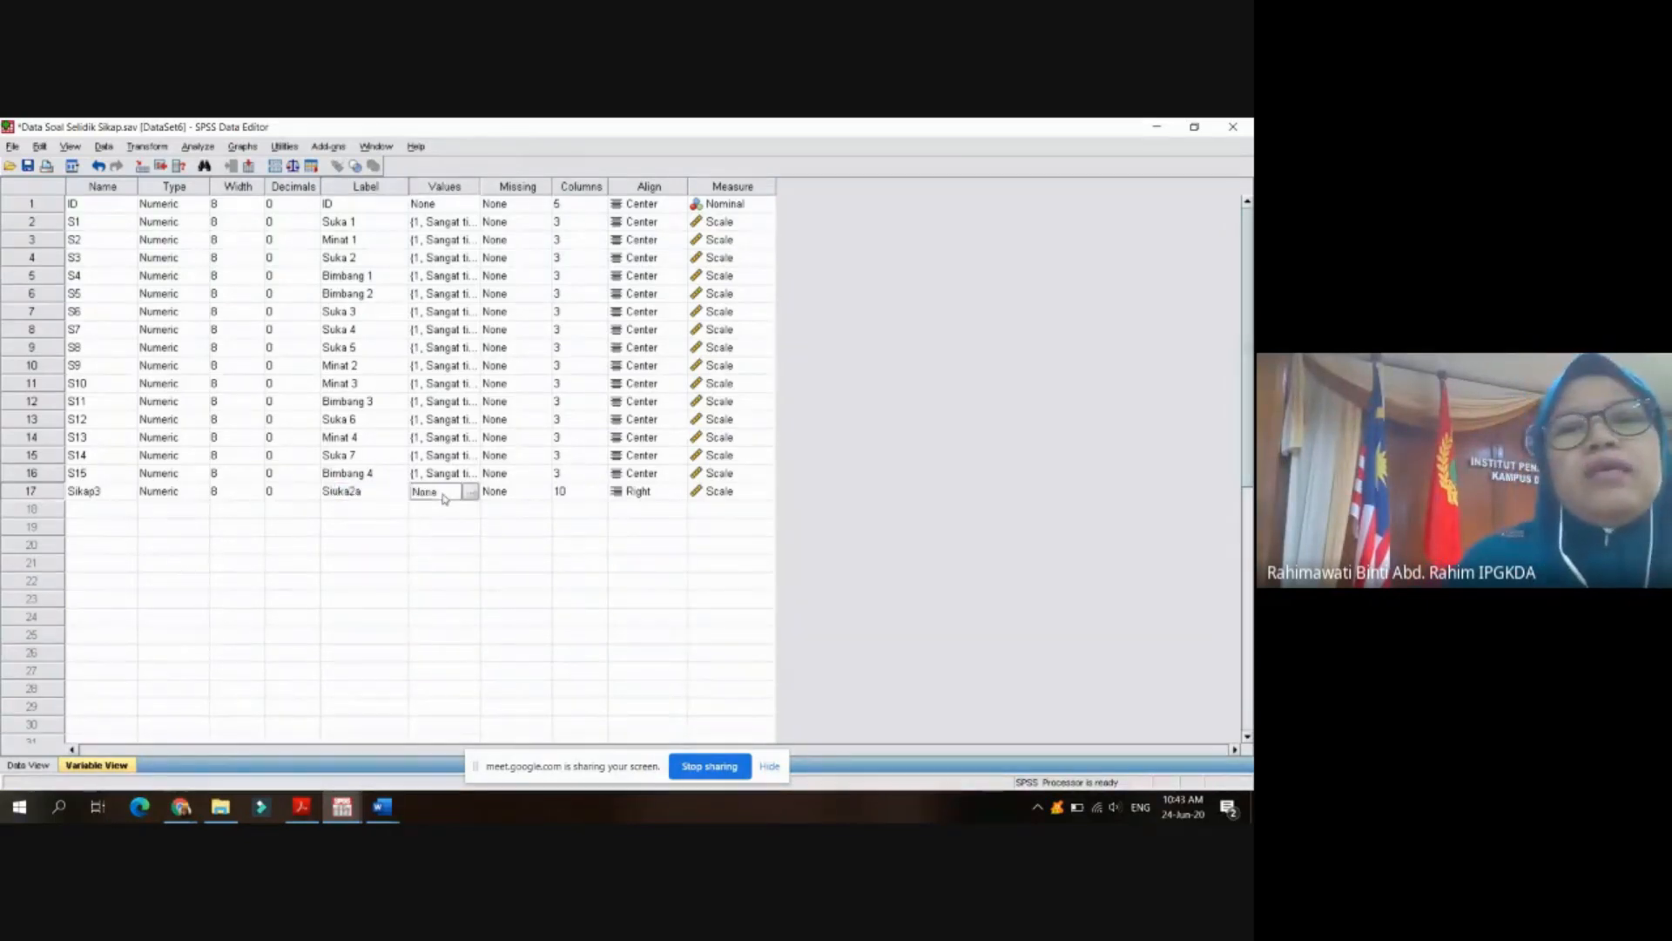
{"action": "left_click", "coordinate": [454, 474]}
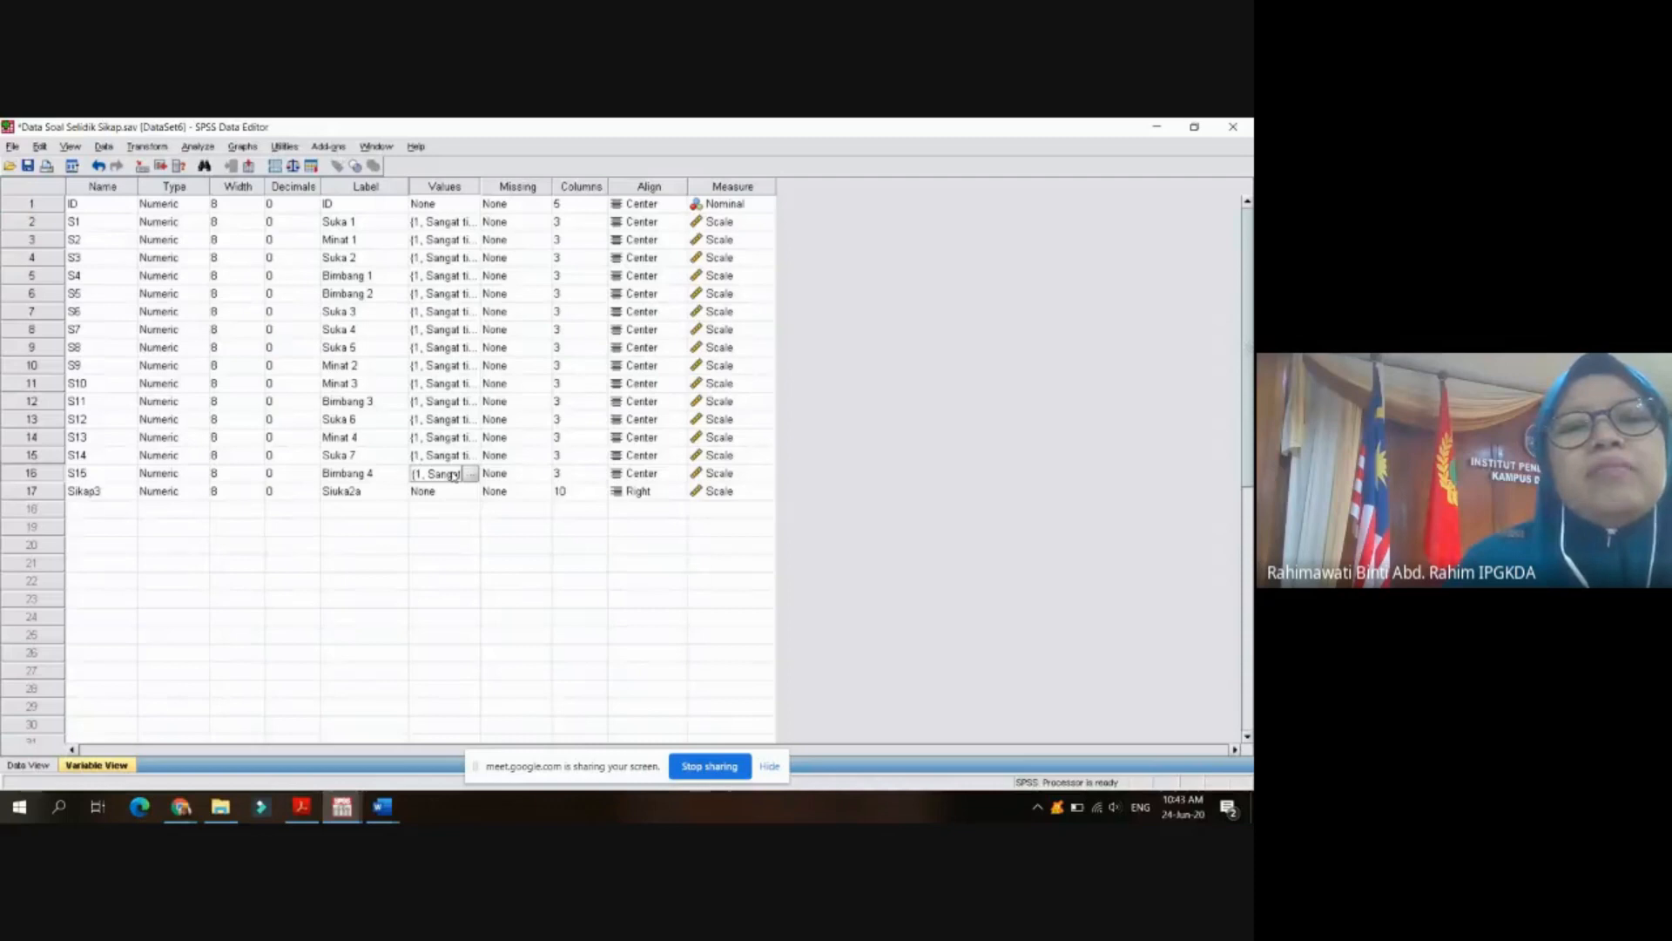
{"action": "left_click", "coordinate": [367, 493]}
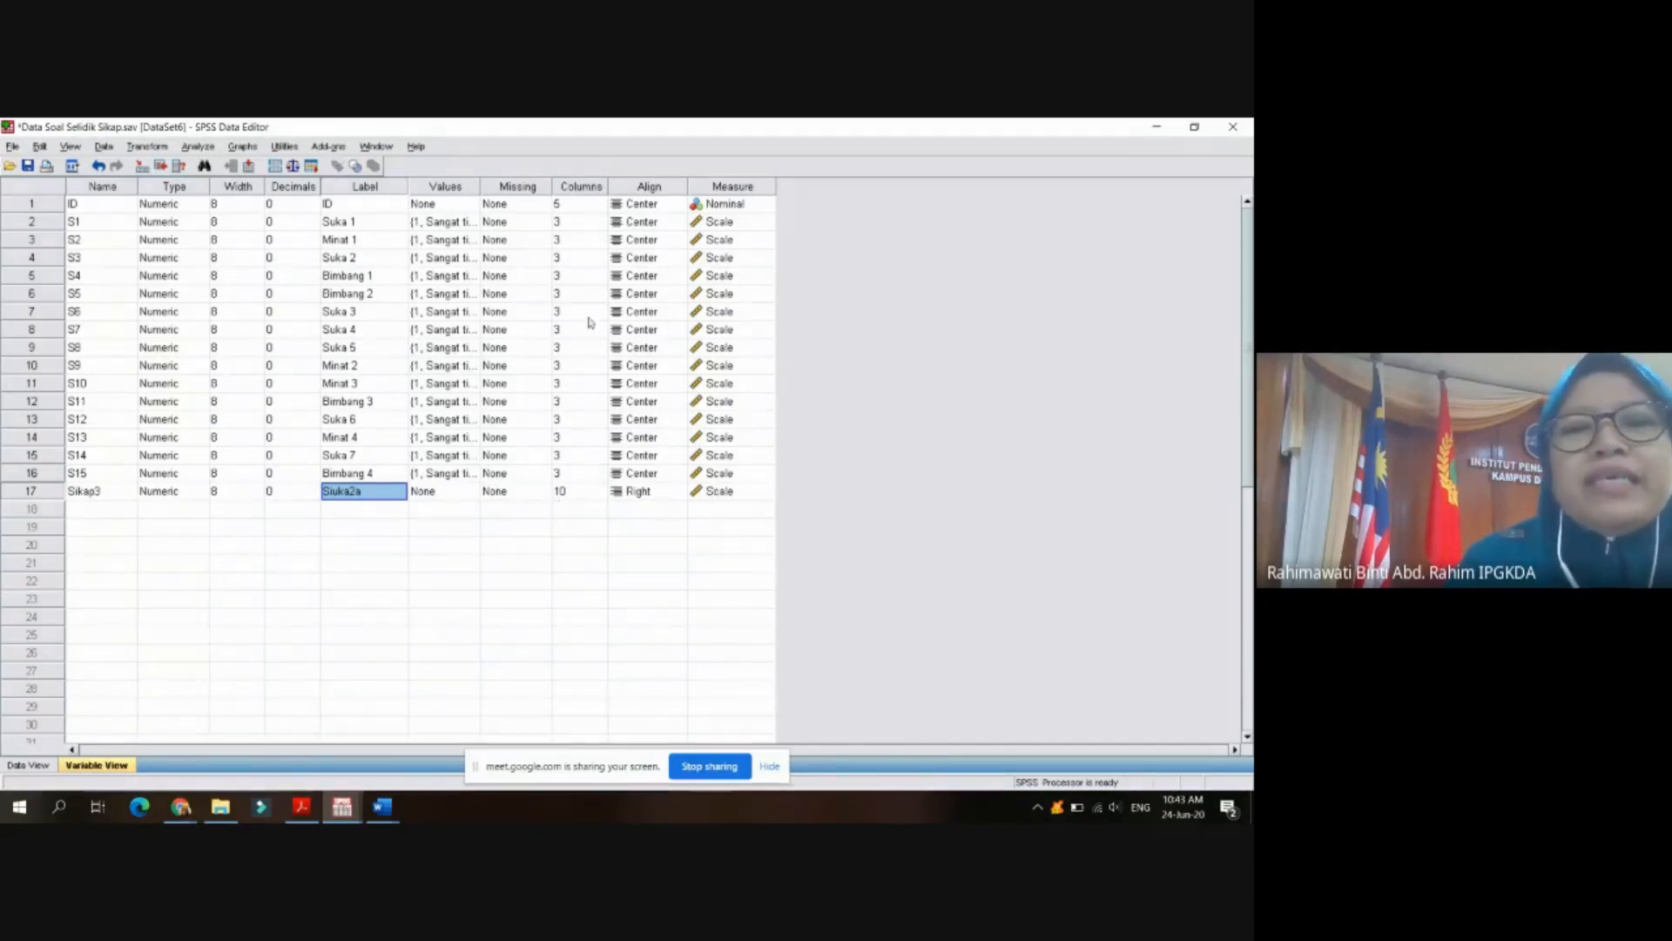
- Return to the data values and open the Frequencies analysis from the descriptive statistics
{"action": "left_click", "coordinate": [44, 766]}
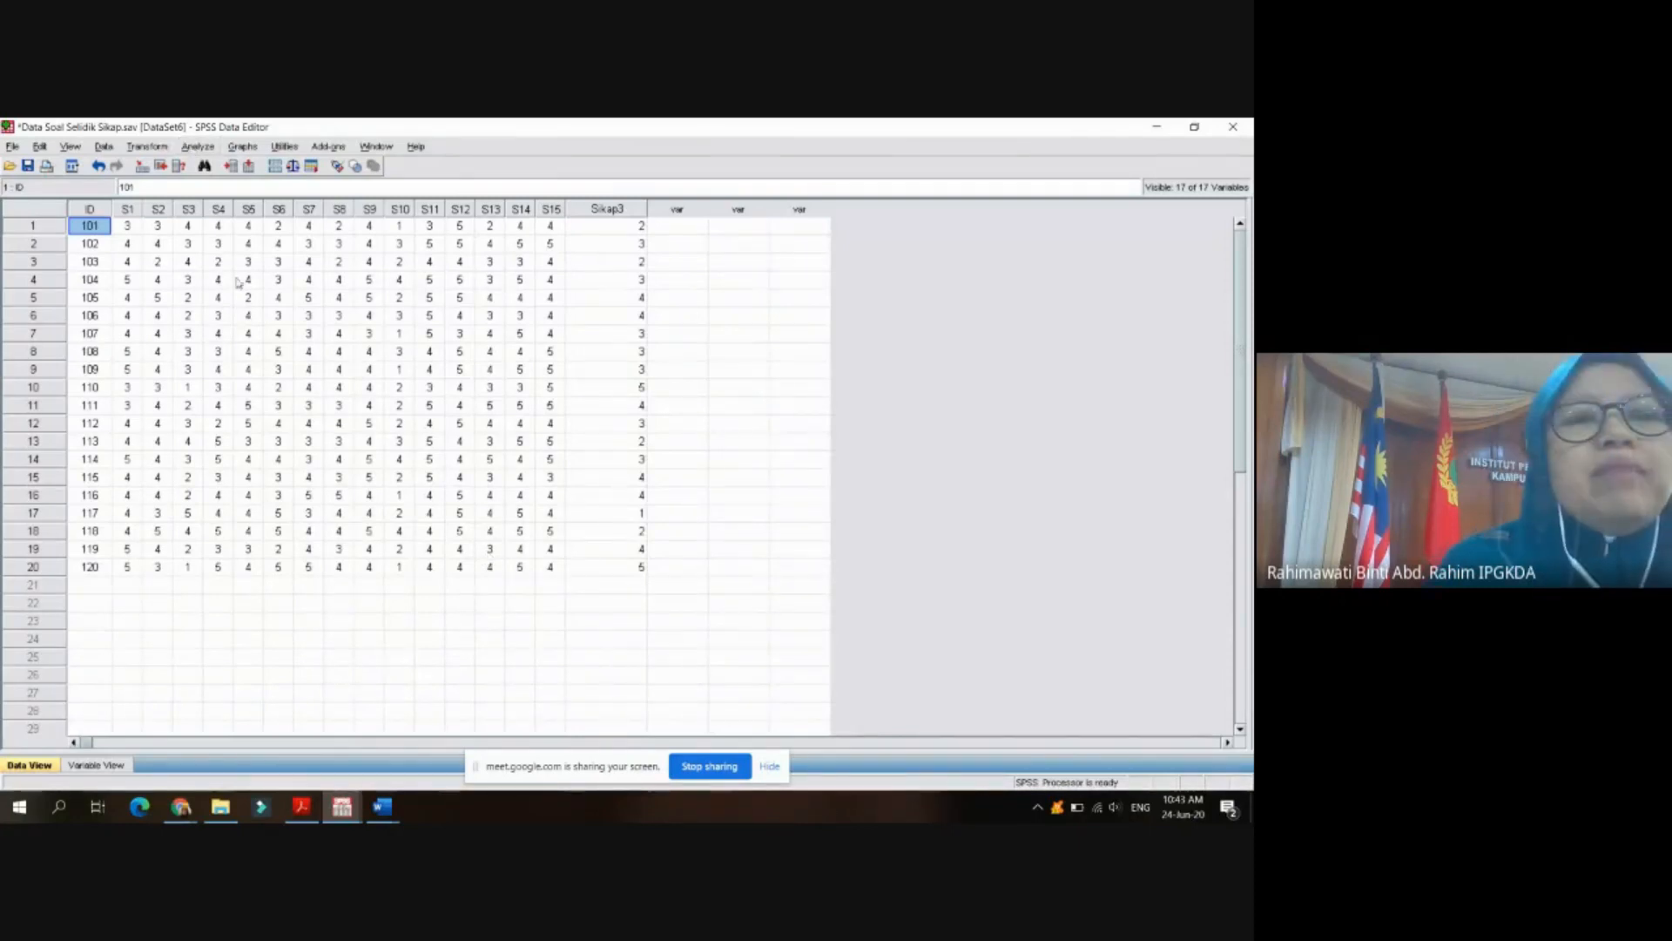
{"action": "left_click", "coordinate": [199, 148]}
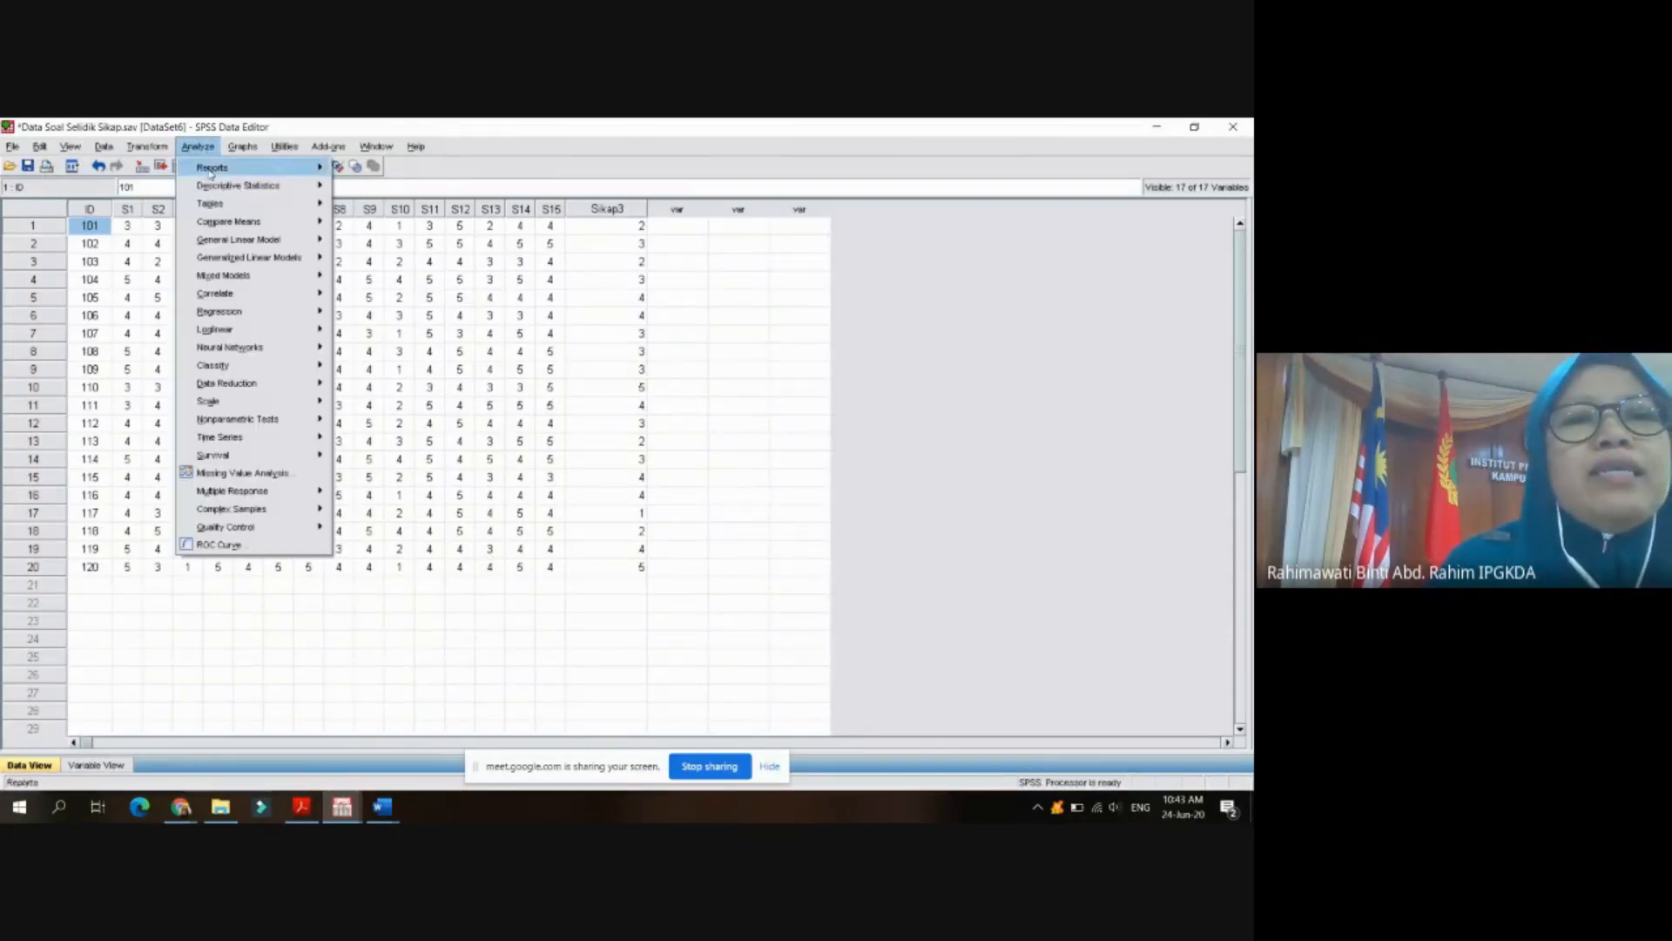
{"action": "mouse_move", "coordinate": [209, 184]}
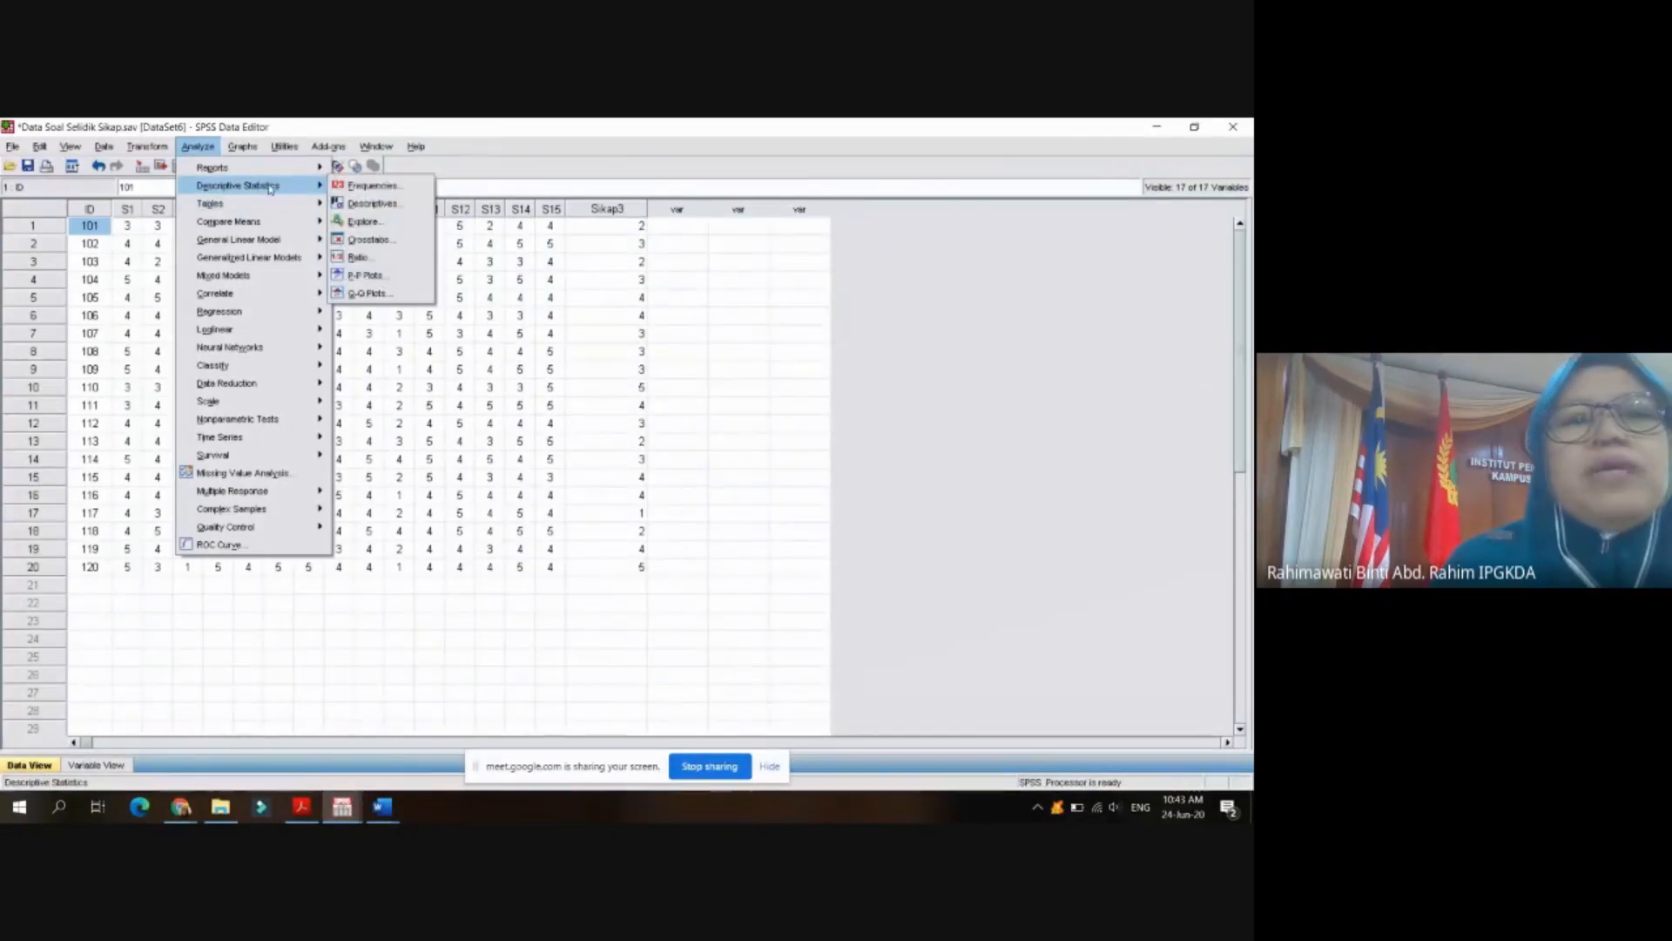
{"action": "left_click", "coordinate": [370, 185]}
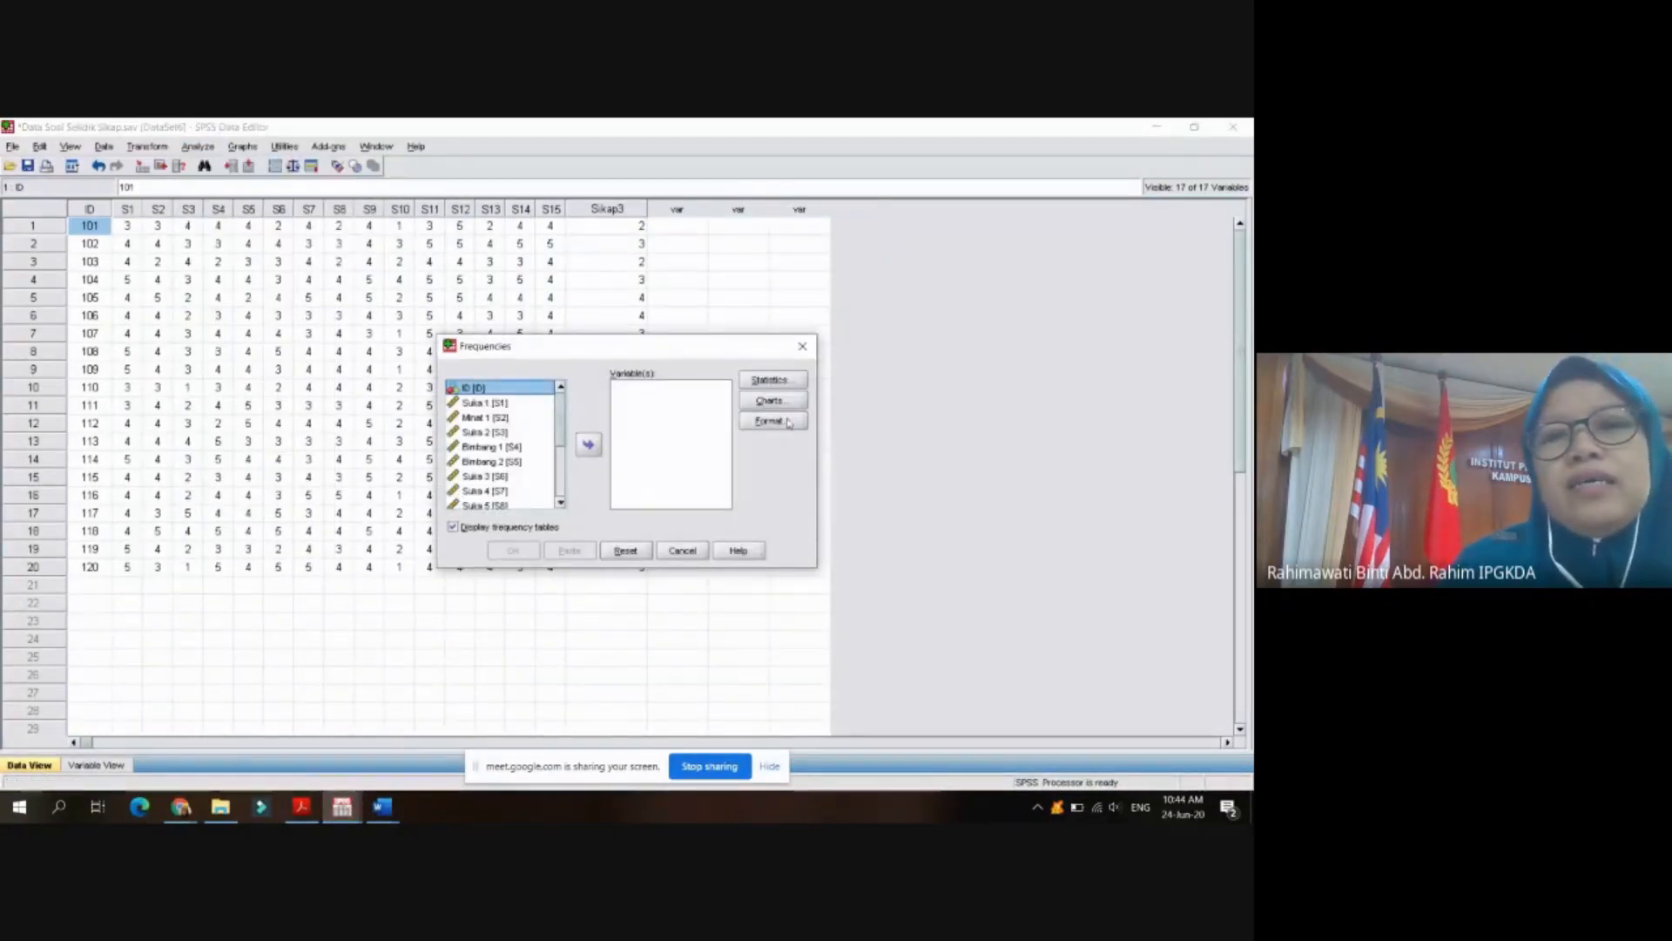
{"action": "left_click", "coordinate": [470, 403]}
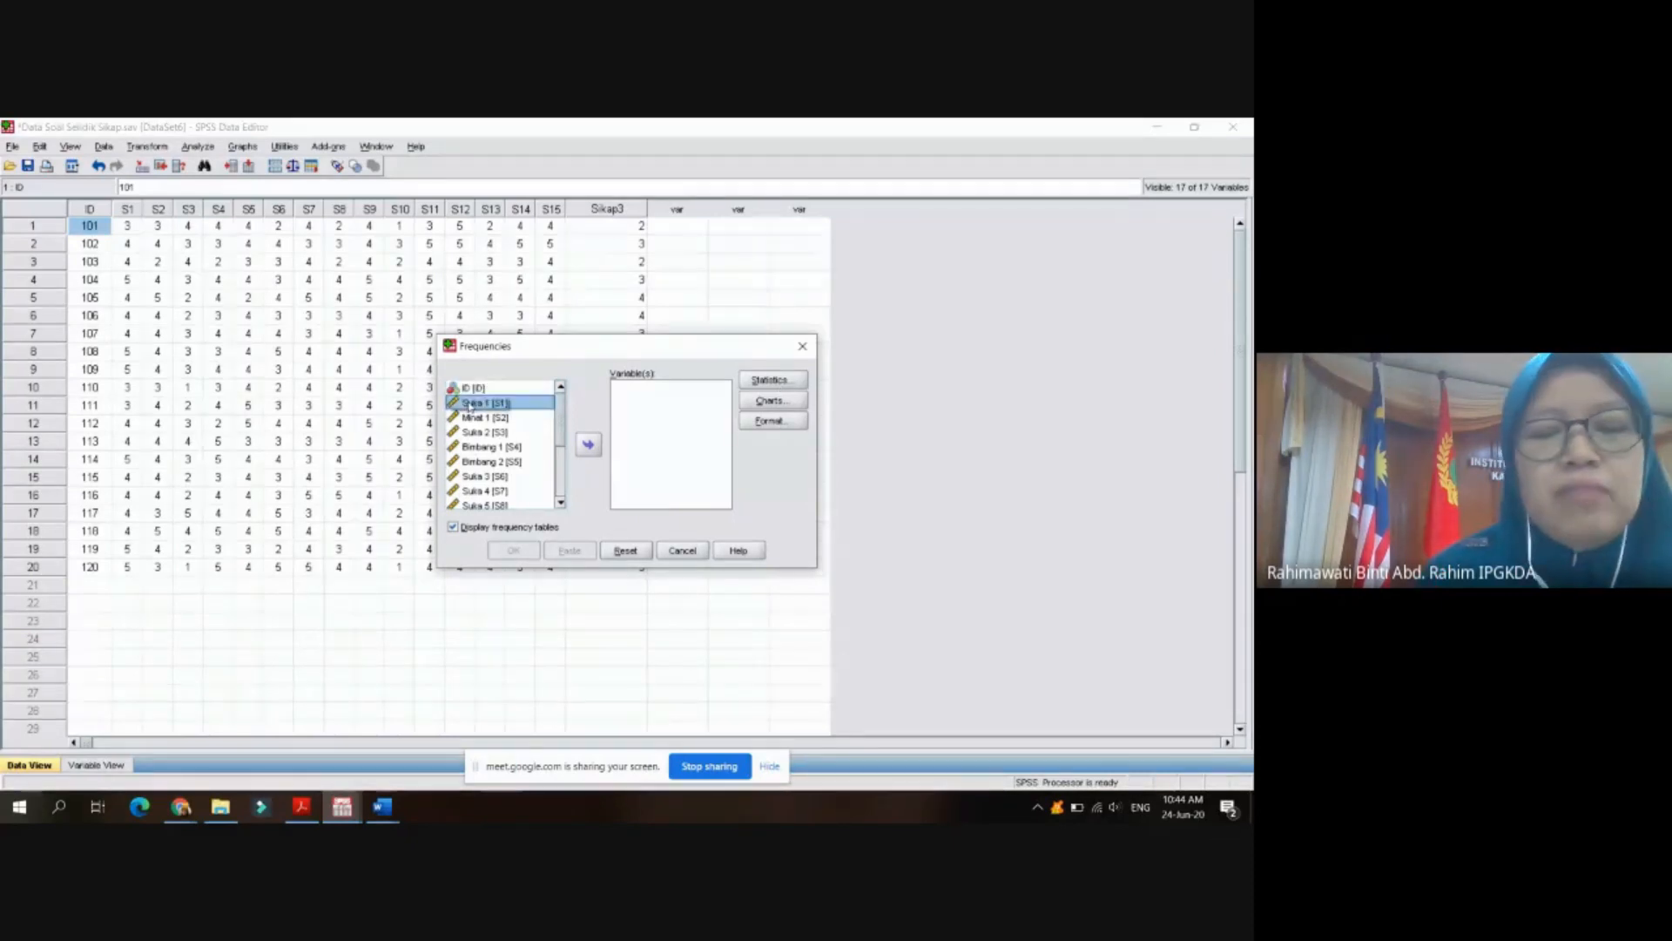
{"action": "left_click_drag", "start_coordinate": [470, 403], "coordinate": [488, 507]}
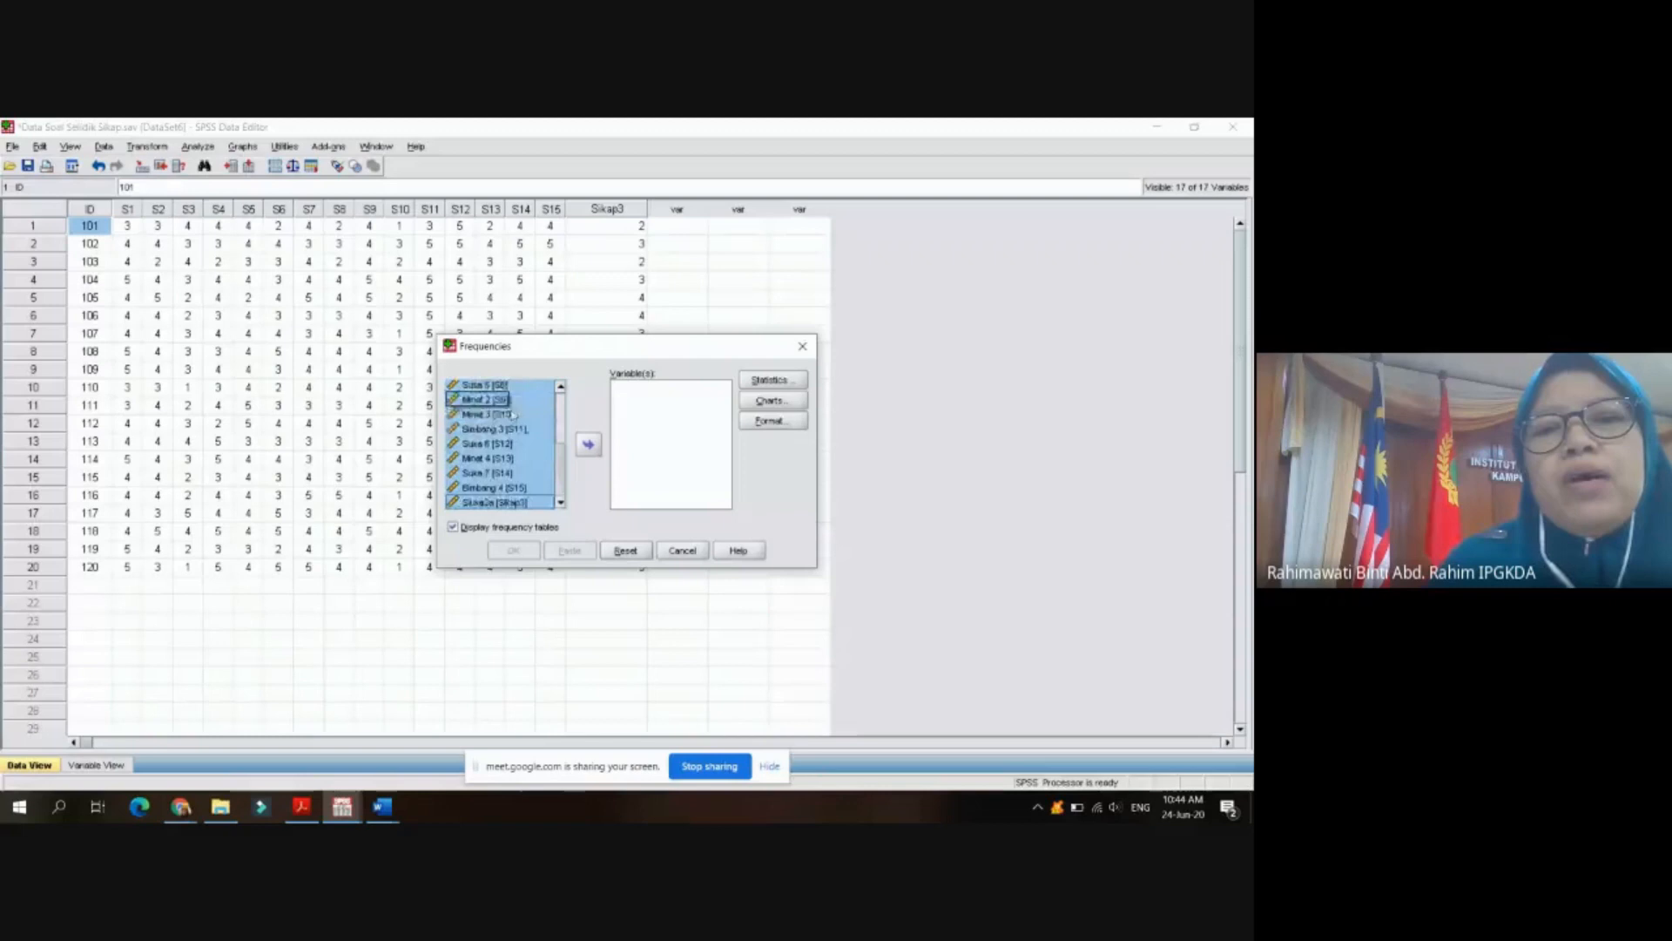
{"action": "left_click", "coordinate": [589, 446]}
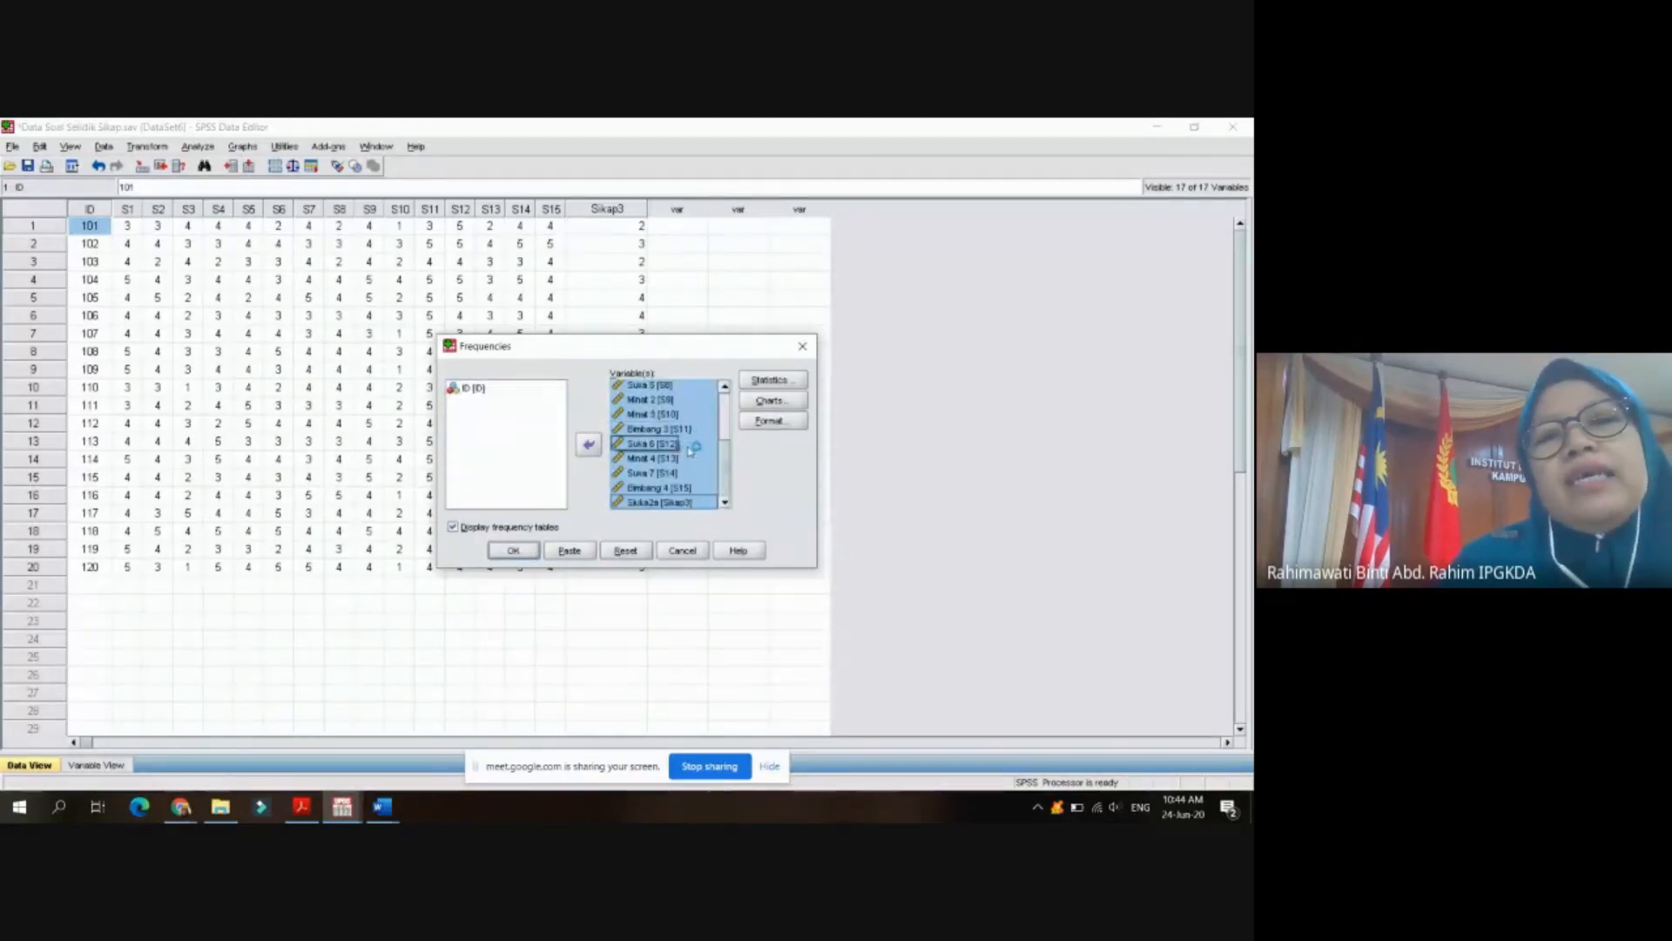
{"action": "left_click", "coordinate": [589, 446]}
- Add Suka 1 [S1], Suka 2 [S3], Suka 3 [S6] and Suka 4 [S7] to the Frequencies variables
{"action": "scroll", "coordinate": [501, 414], "scroll_direction": "up", "scroll_amount": 3}
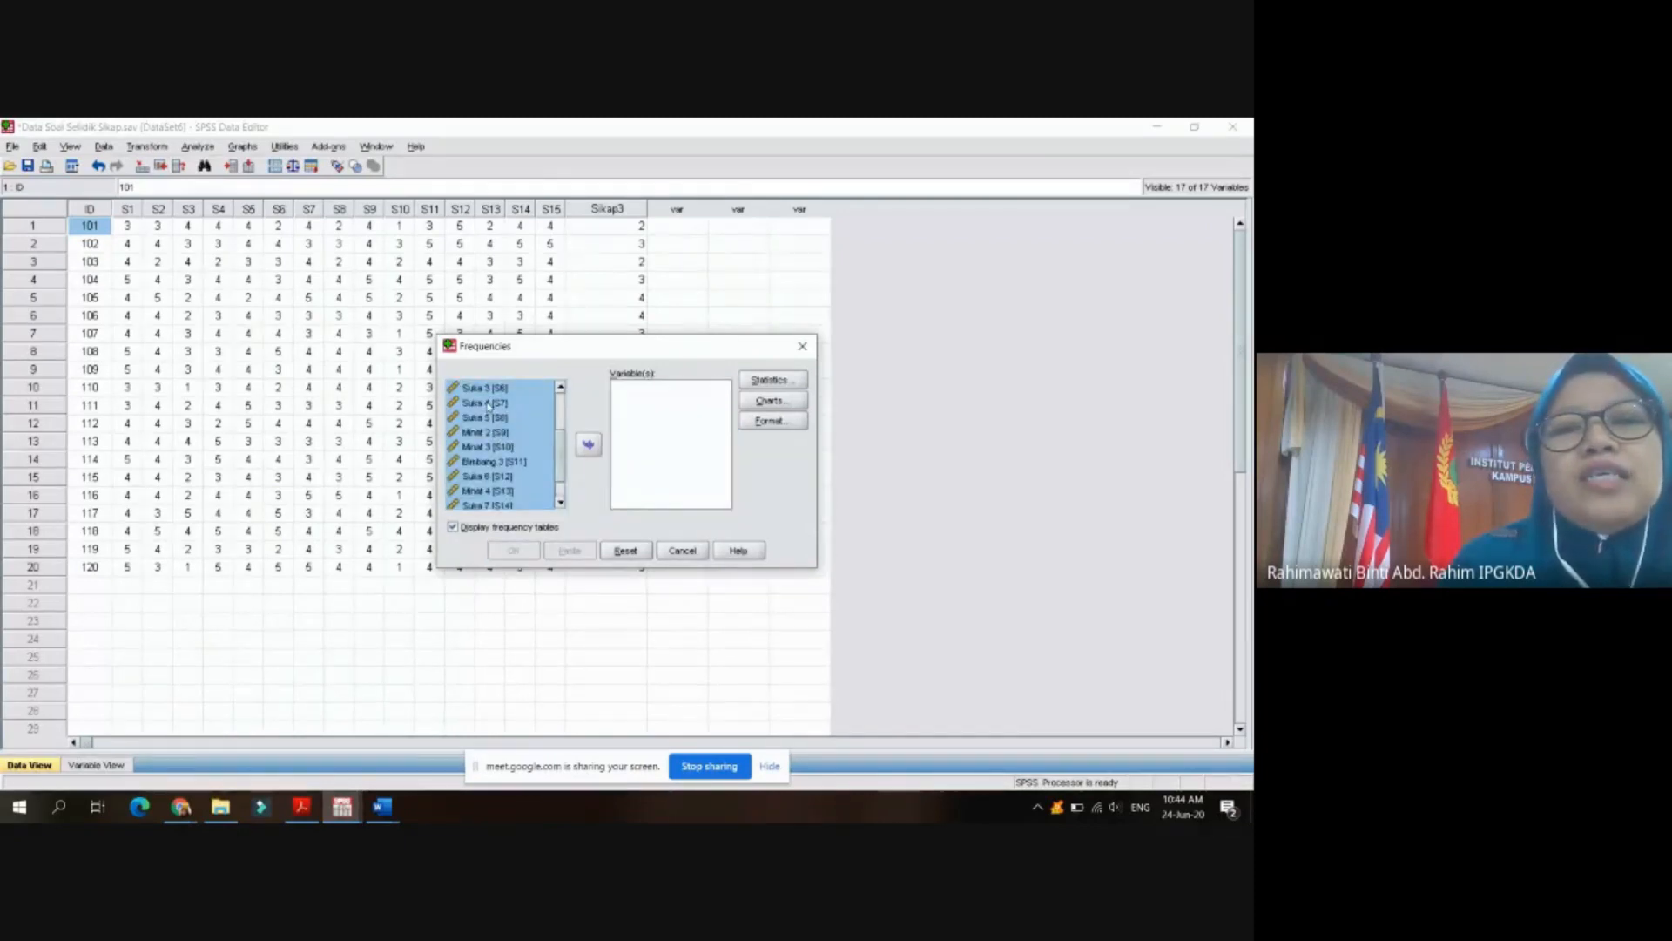
{"action": "left_click", "coordinate": [485, 404]}
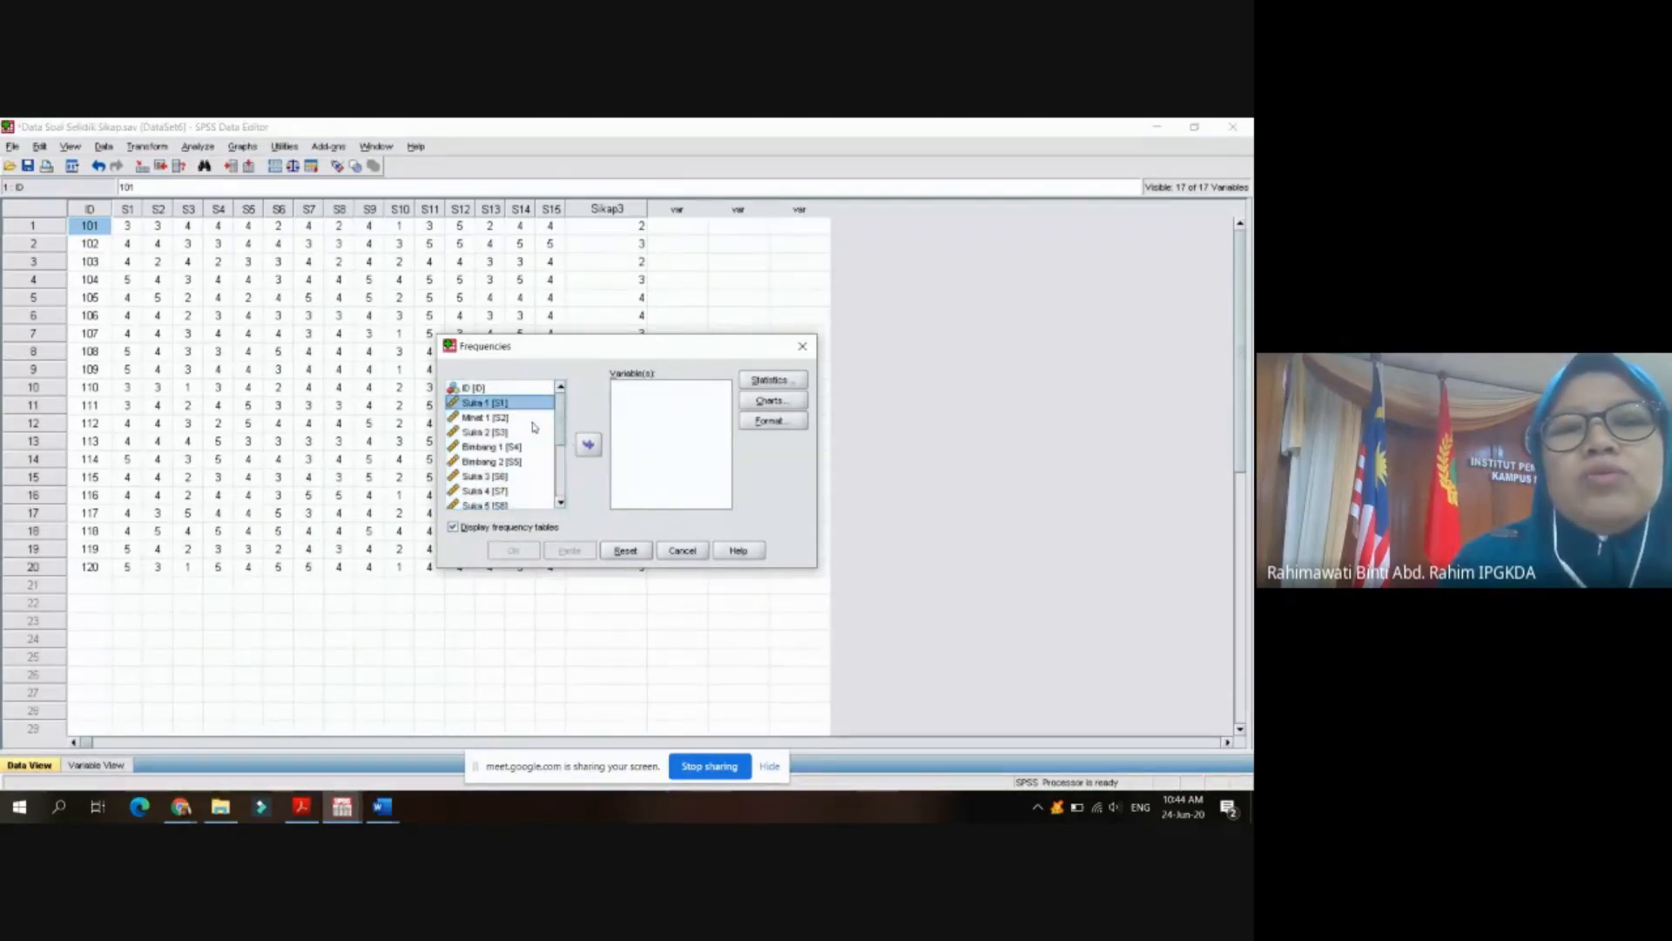
{"action": "left_click", "coordinate": [588, 444]}
{"action": "left_click", "coordinate": [485, 418]}
{"action": "left_click", "coordinate": [588, 444]}
{"action": "left_click", "coordinate": [488, 446]}
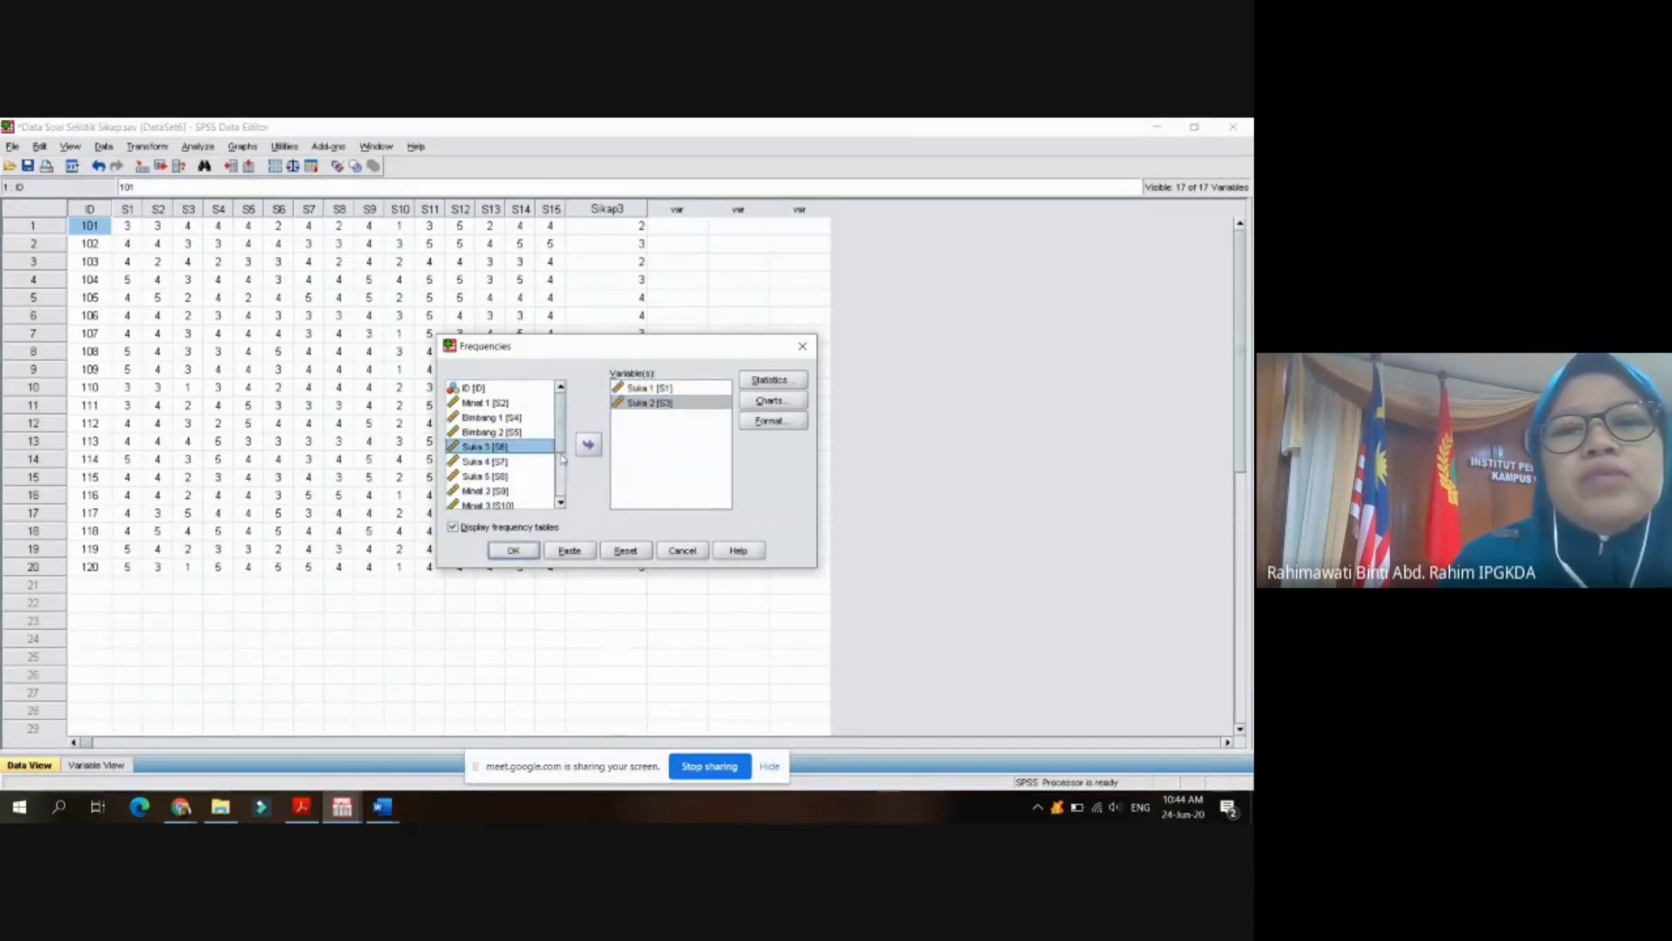
{"action": "left_click", "coordinate": [589, 444]}
{"action": "left_click", "coordinate": [476, 461]}
{"action": "left_click", "coordinate": [485, 446]}
{"action": "left_click", "coordinate": [589, 444]}
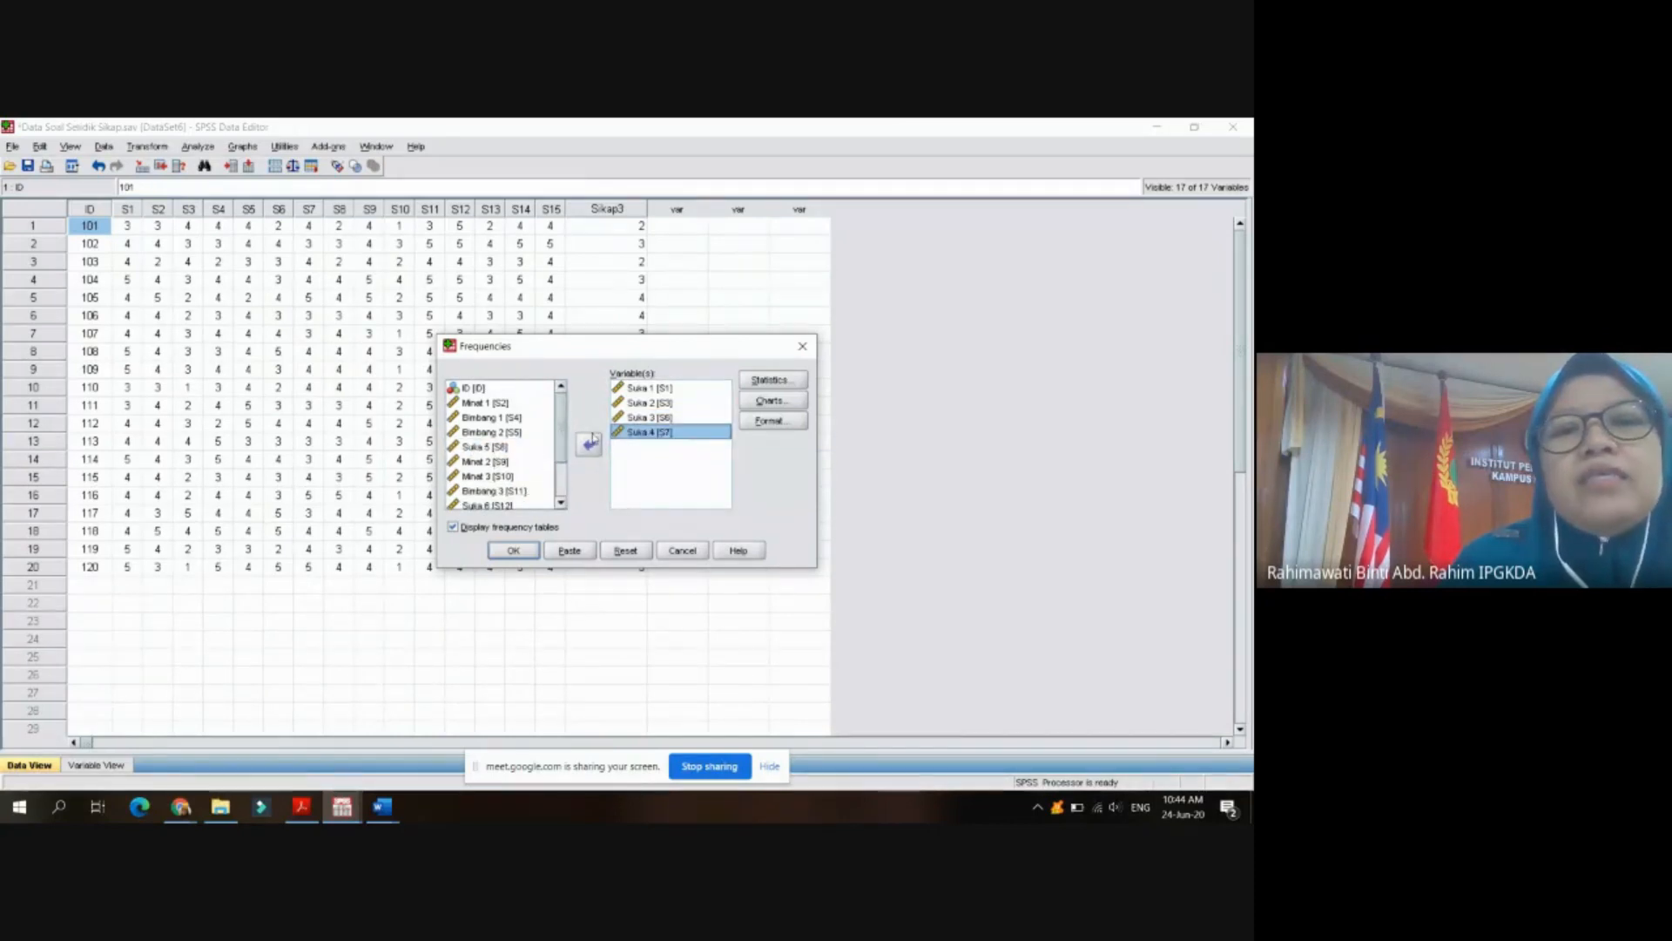
- Replace Suka 2 [S3] with Siuka2a [Sikap3] in the Frequencies variables and put Suka 3 [S6] at the end of the list
{"action": "left_click", "coordinate": [636, 418]}
{"action": "left_click", "coordinate": [589, 444]}
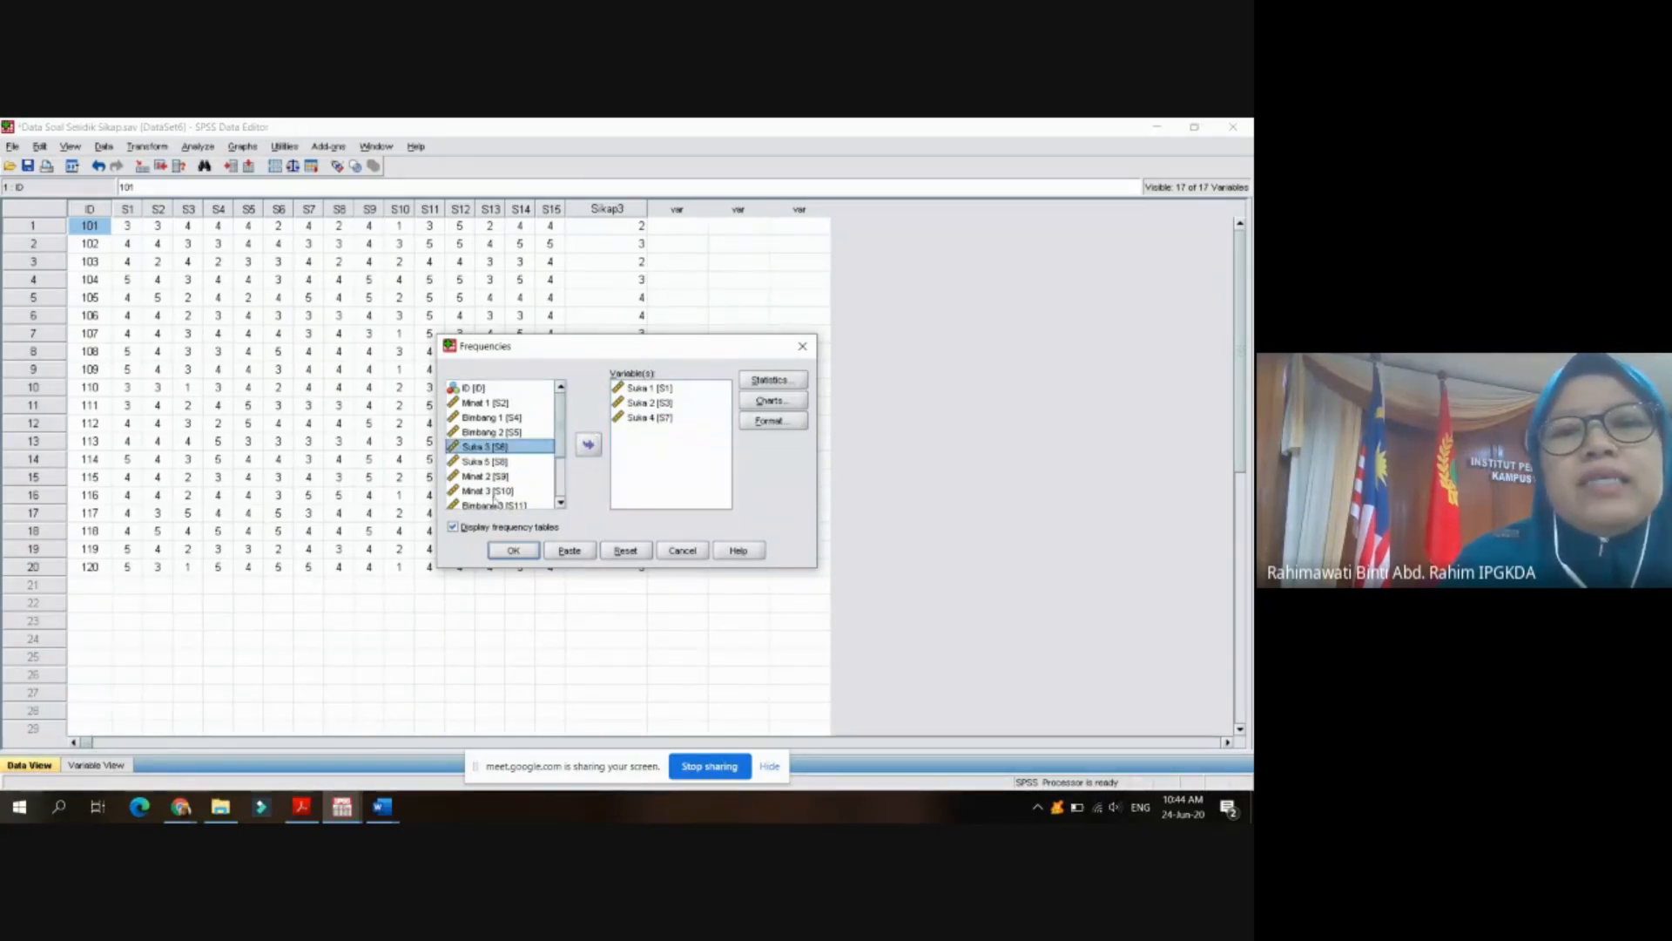
{"action": "scroll", "coordinate": [494, 497], "scroll_direction": "down", "scroll_amount": 2}
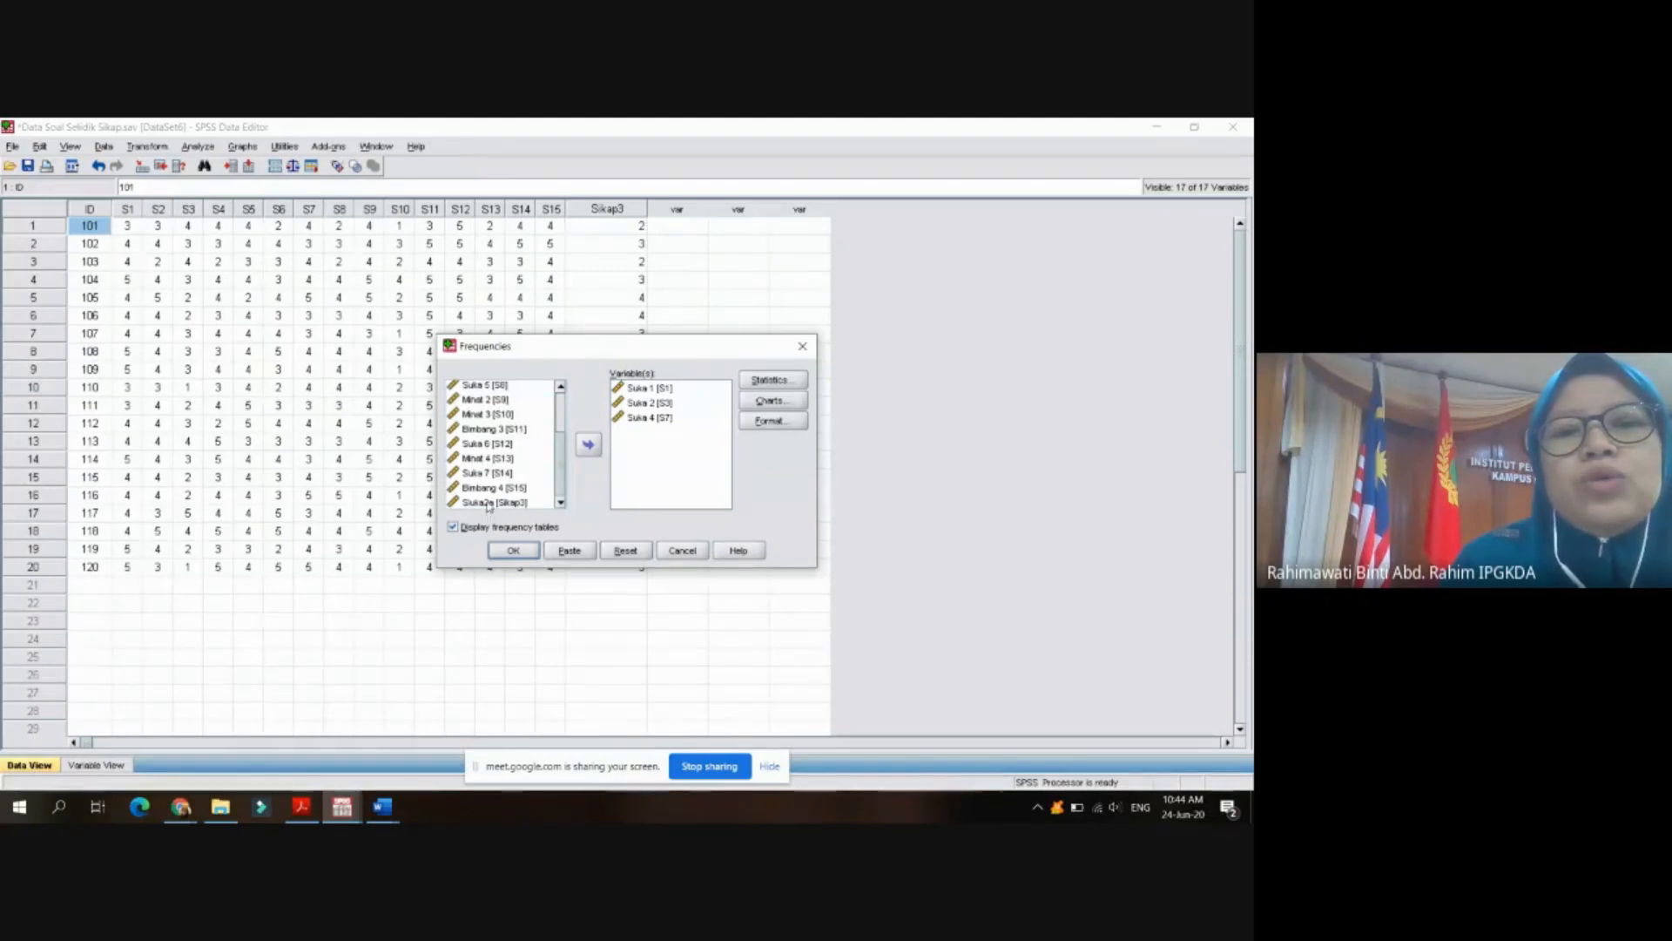
{"action": "left_click", "coordinate": [489, 503]}
{"action": "left_click", "coordinate": [588, 446]}
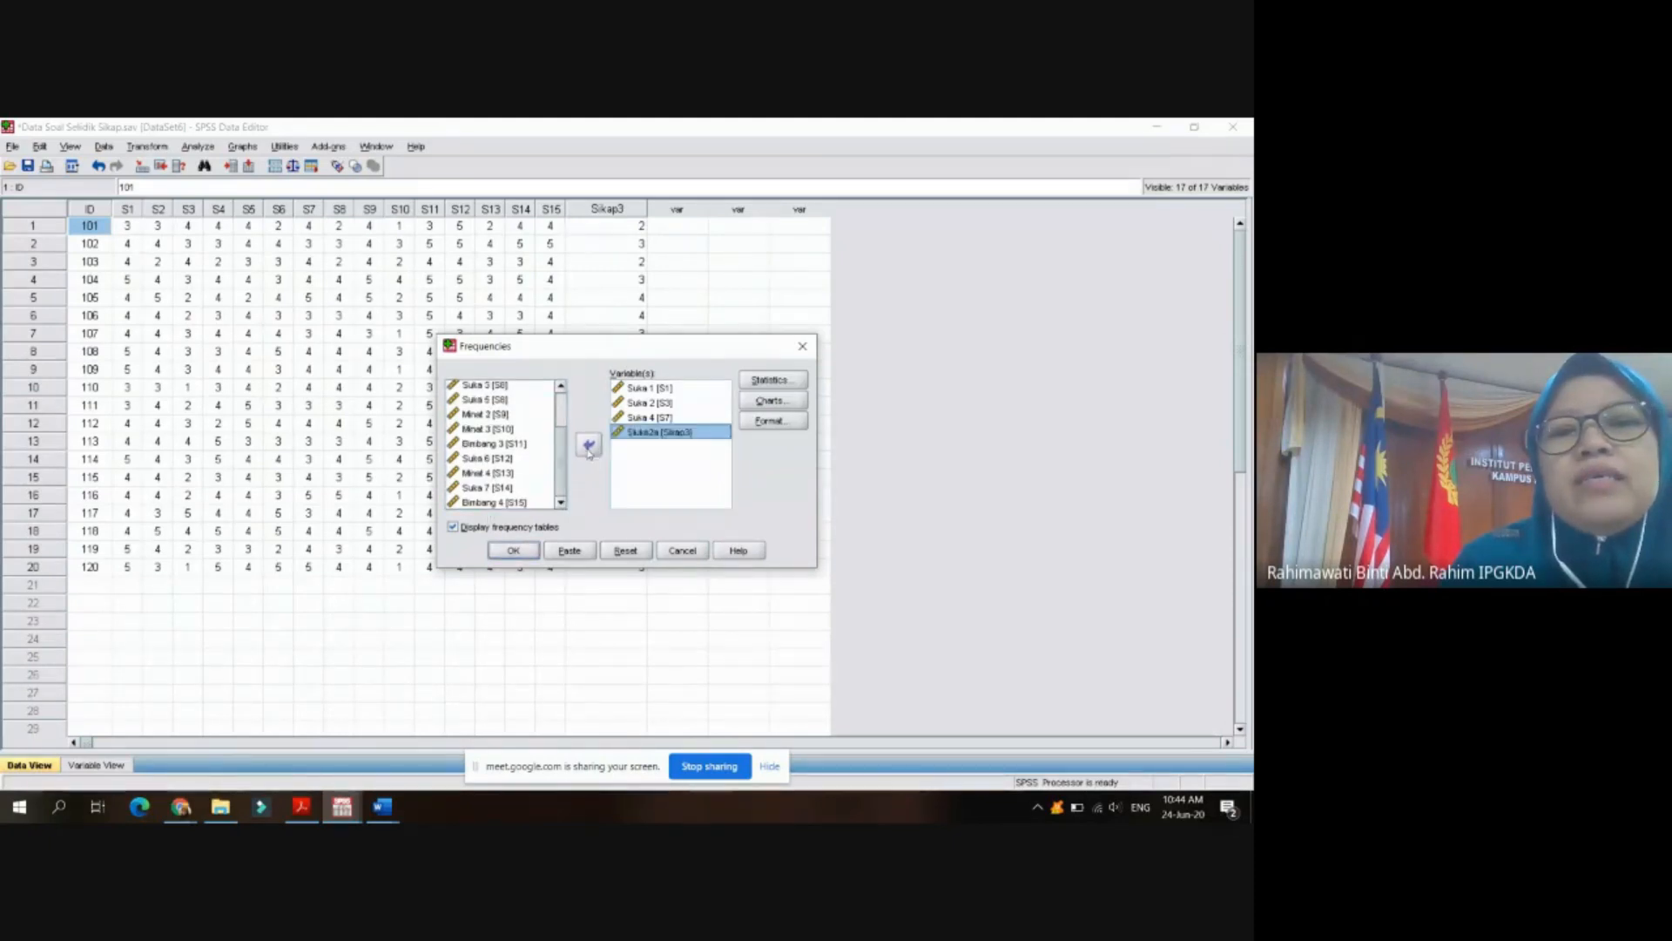
{"action": "left_click", "coordinate": [649, 403]}
{"action": "left_click", "coordinate": [589, 445]}
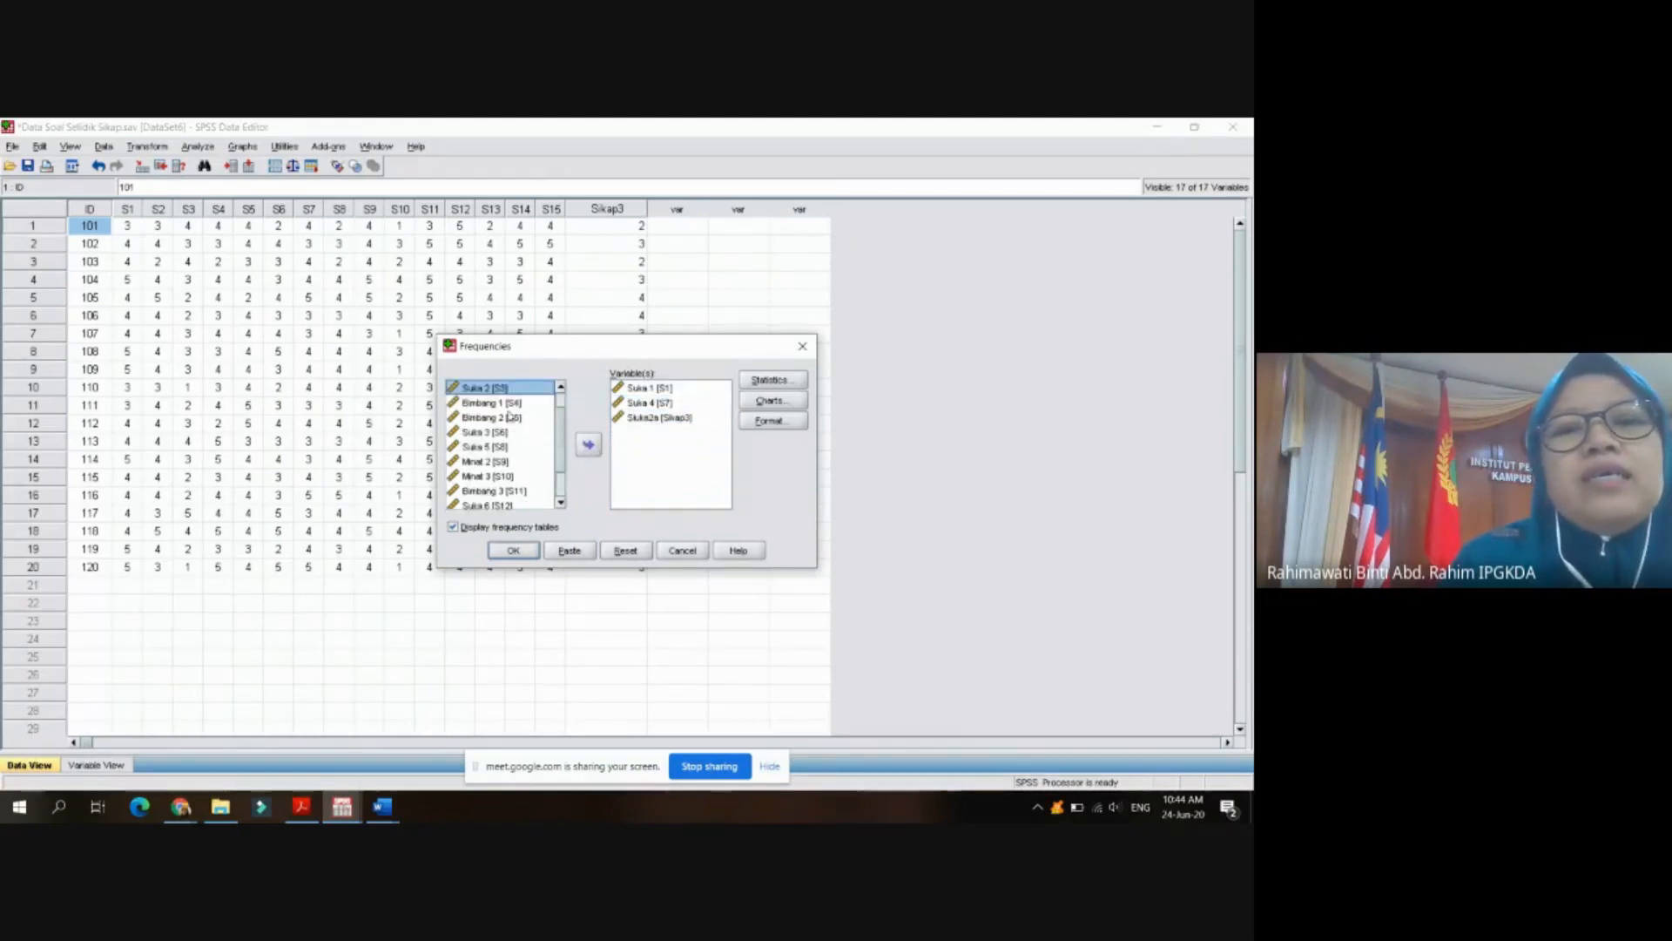
{"action": "left_click", "coordinate": [496, 432]}
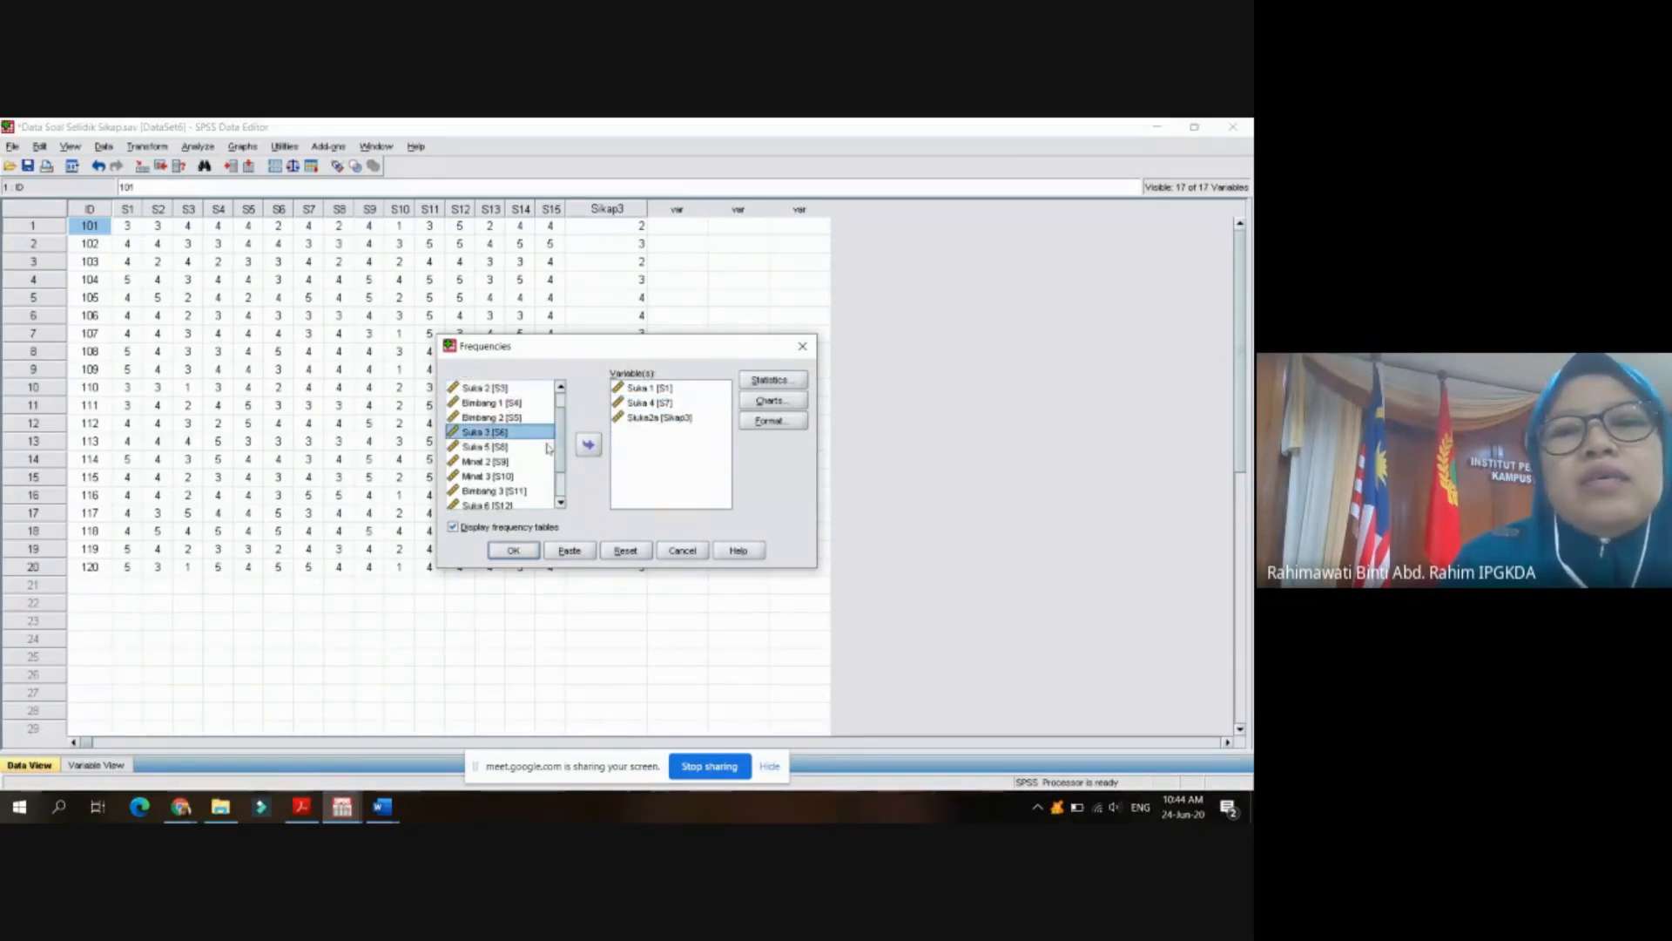
{"action": "left_click", "coordinate": [589, 446]}
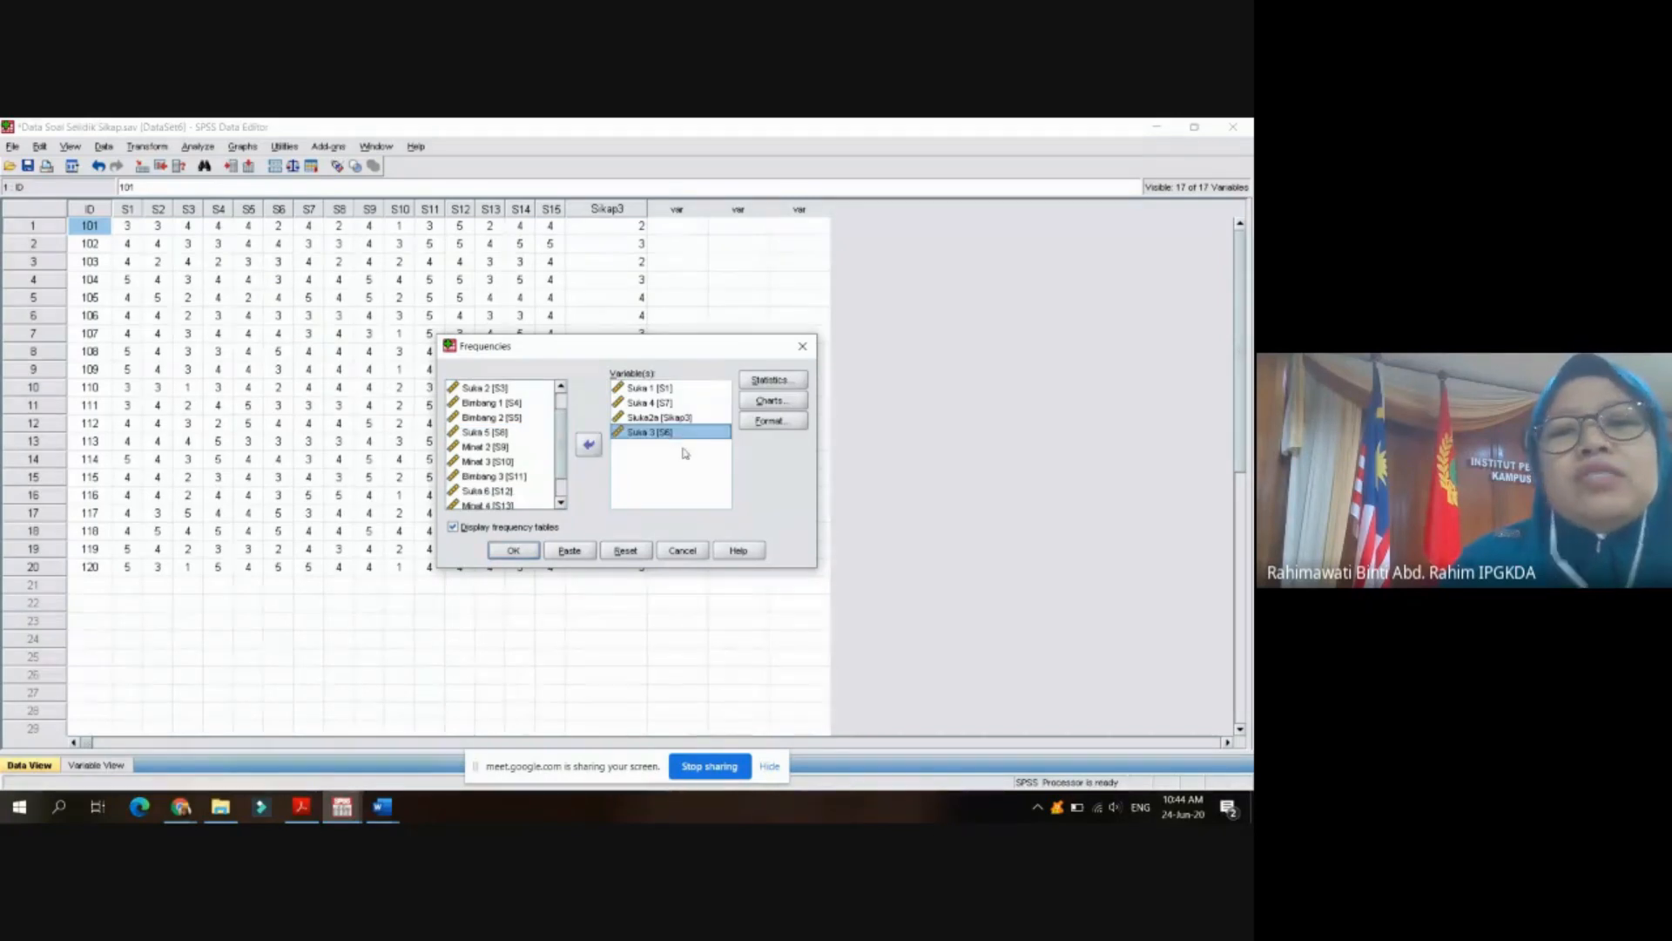
- Include the standard deviation, mean, skewness and kurtosis in the Frequencies statistics
{"action": "left_click", "coordinate": [763, 380]}
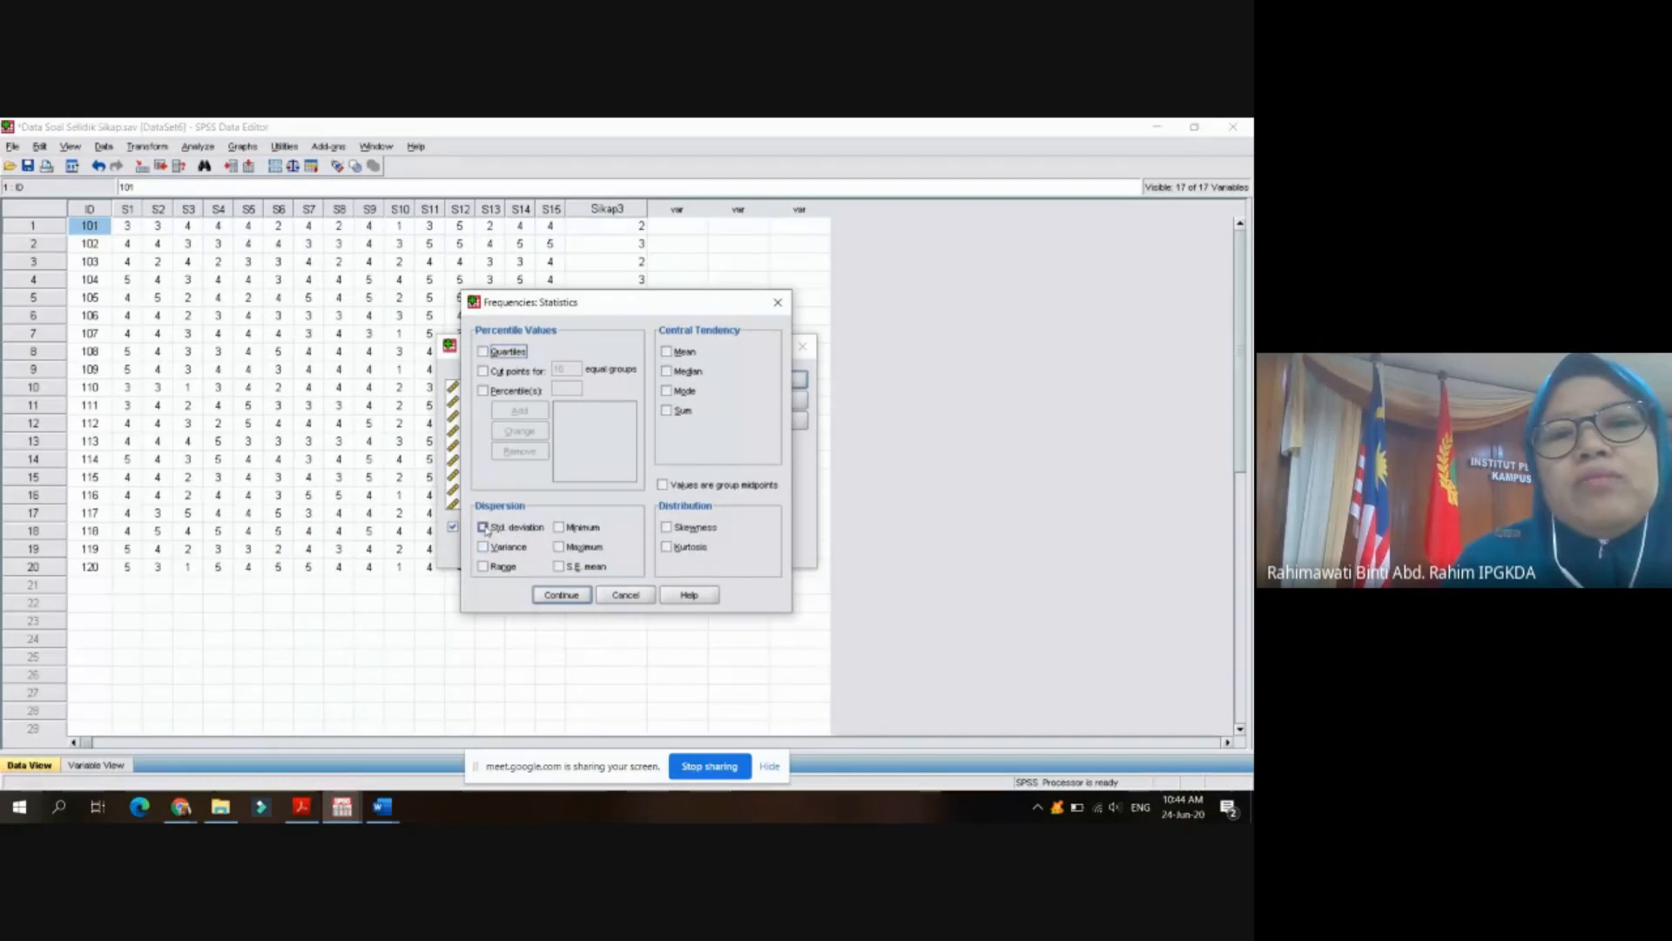
{"action": "left_click", "coordinate": [483, 528]}
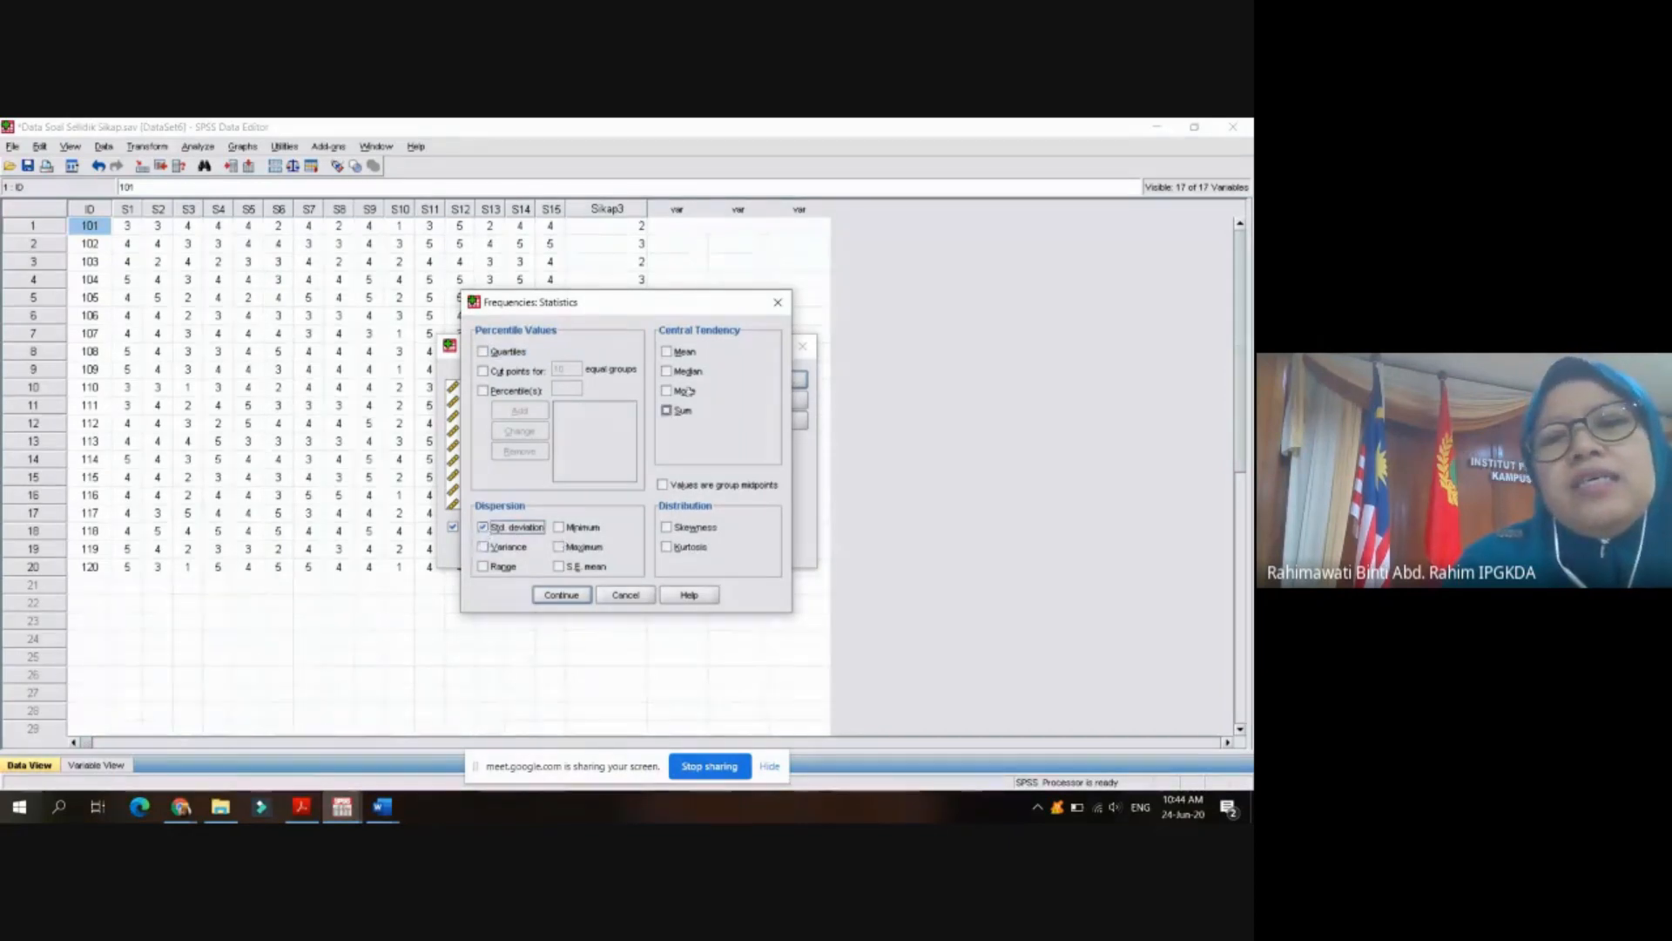
{"action": "left_click", "coordinate": [668, 352]}
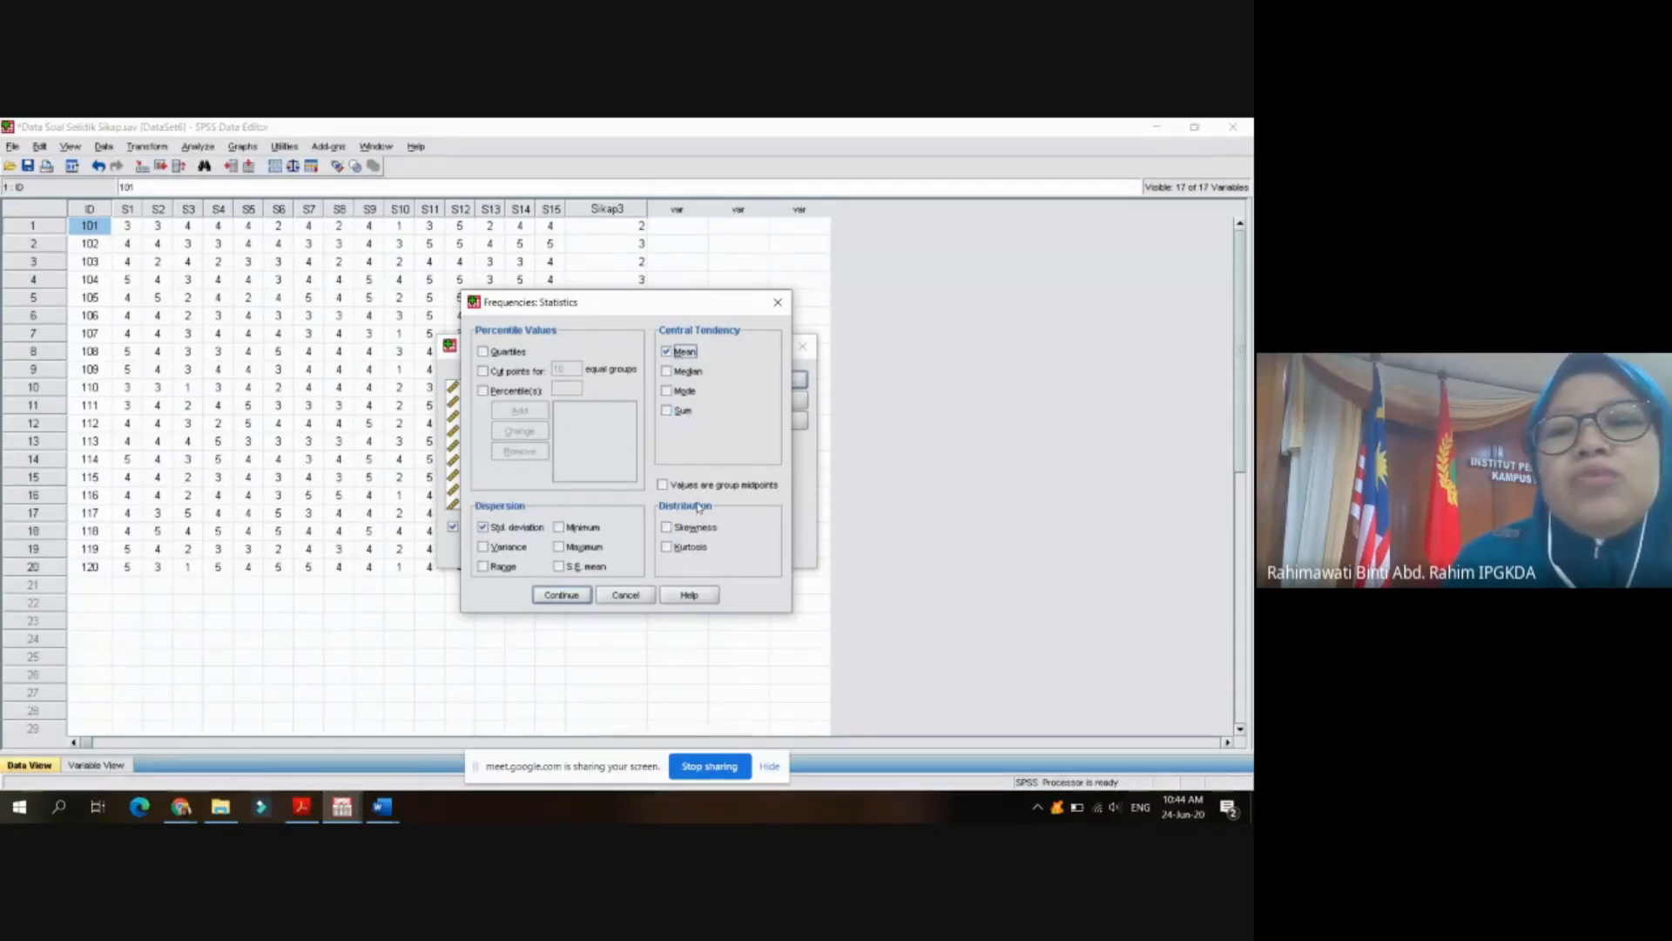
{"action": "left_click", "coordinate": [668, 527]}
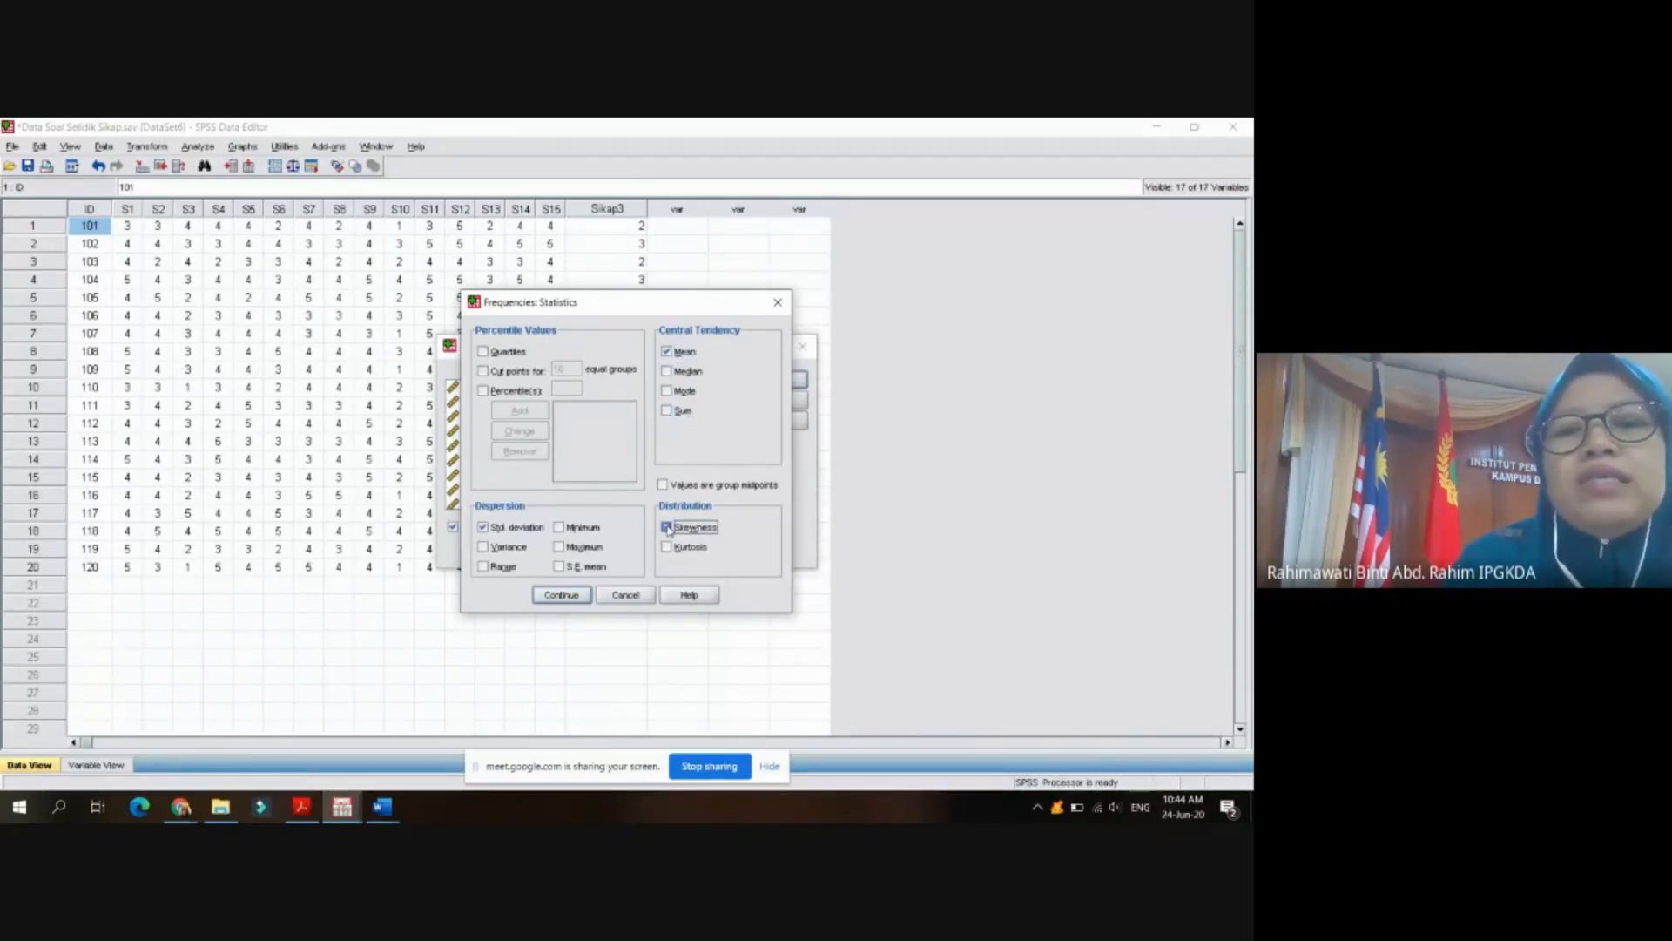
{"action": "left_click", "coordinate": [667, 547]}
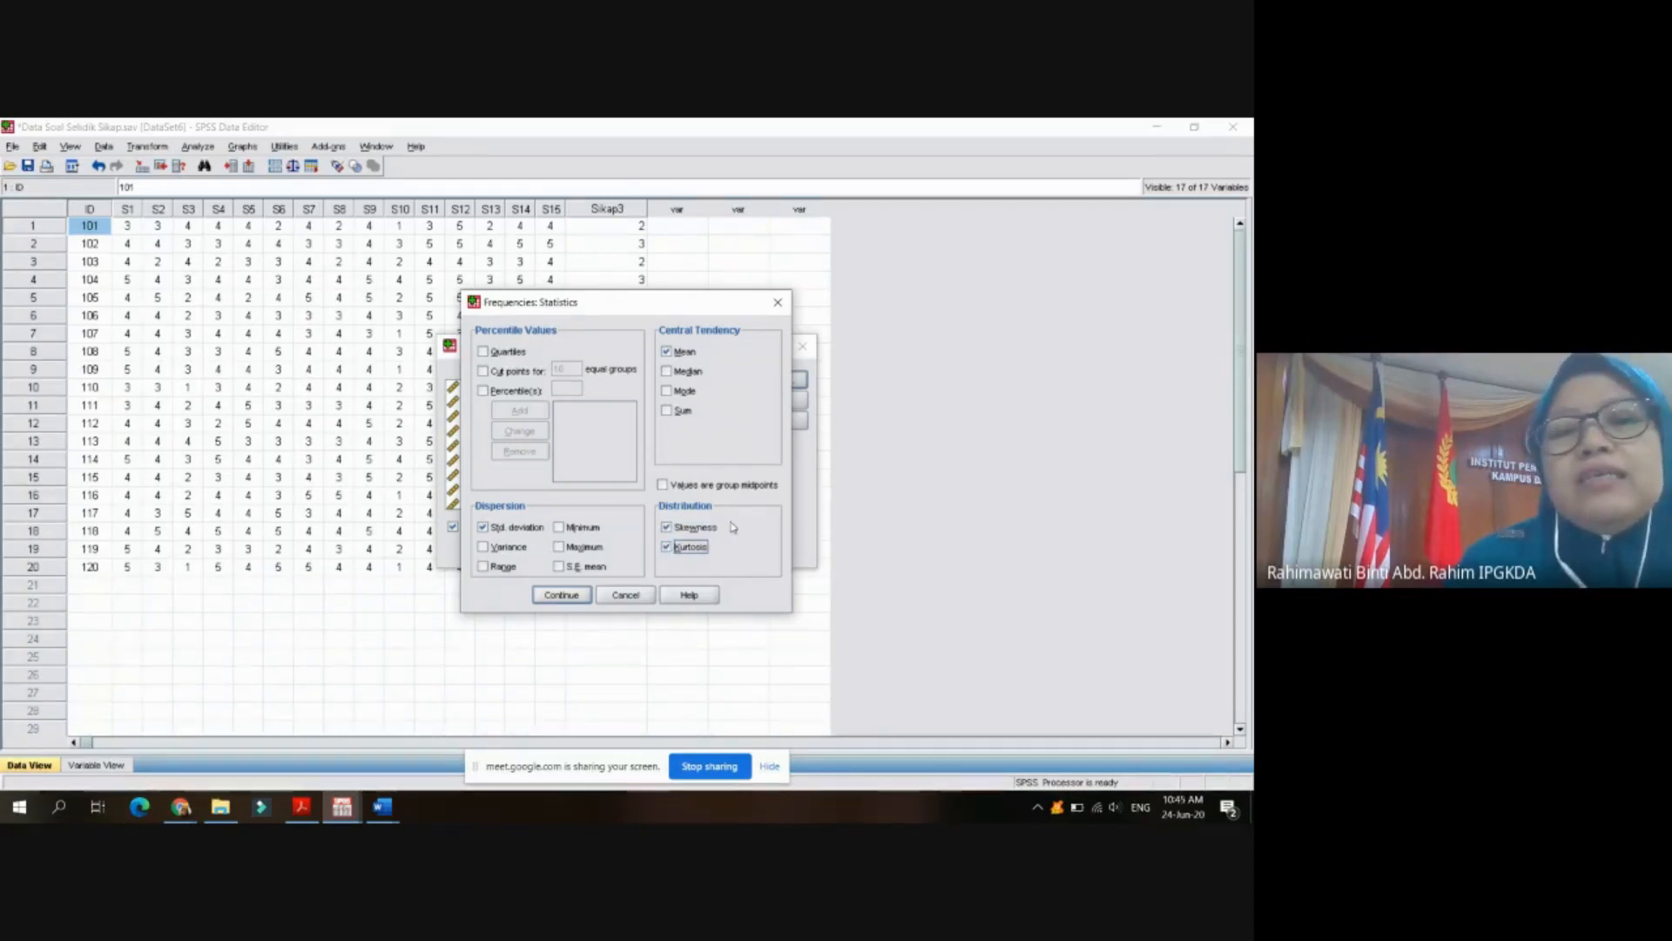
{"action": "left_click", "coordinate": [574, 599]}
- Add bar charts showing frequencies to the Frequencies analysis and run it
{"action": "left_click", "coordinate": [778, 402]}
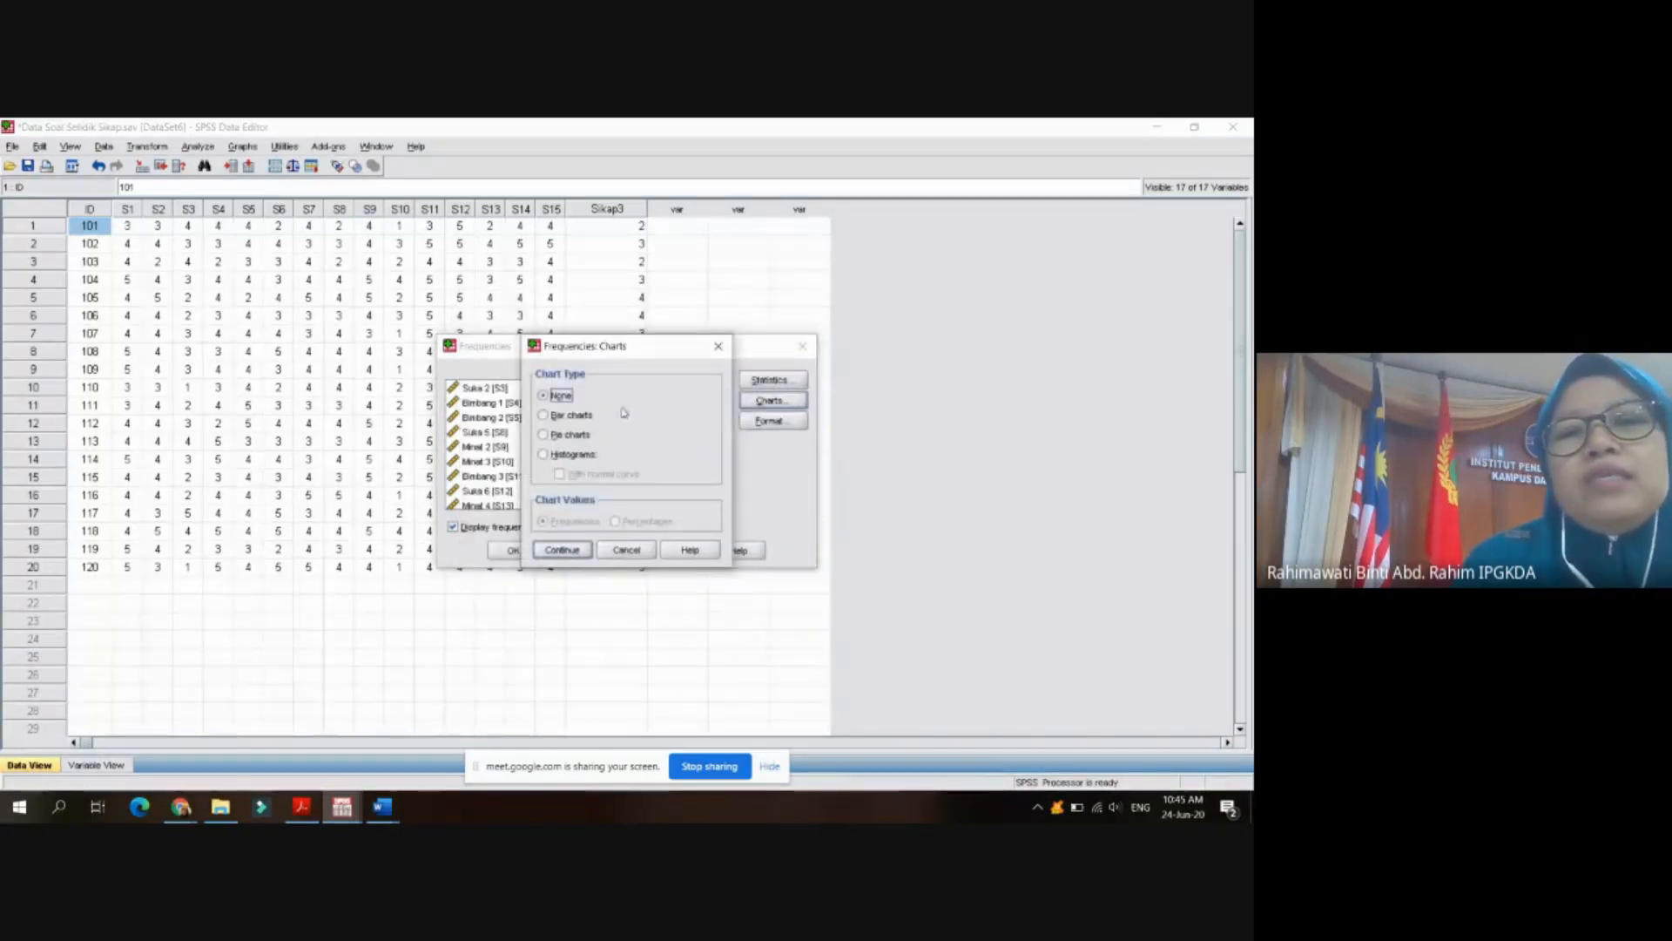
{"action": "left_click", "coordinate": [564, 416]}
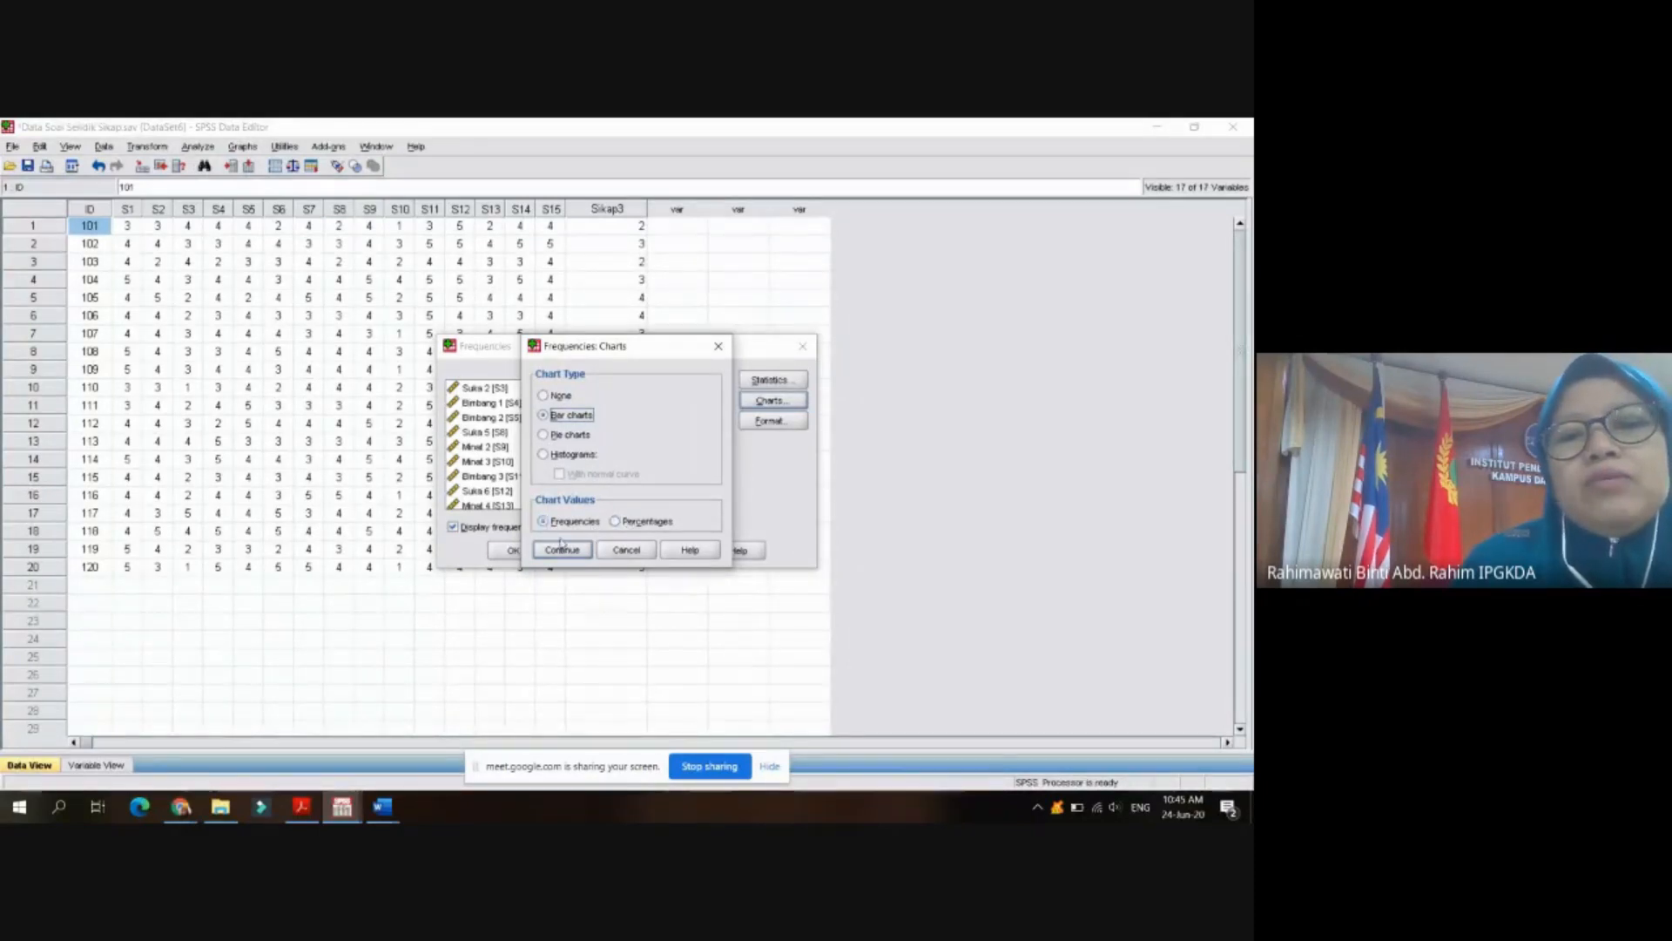
{"action": "left_click", "coordinate": [562, 552]}
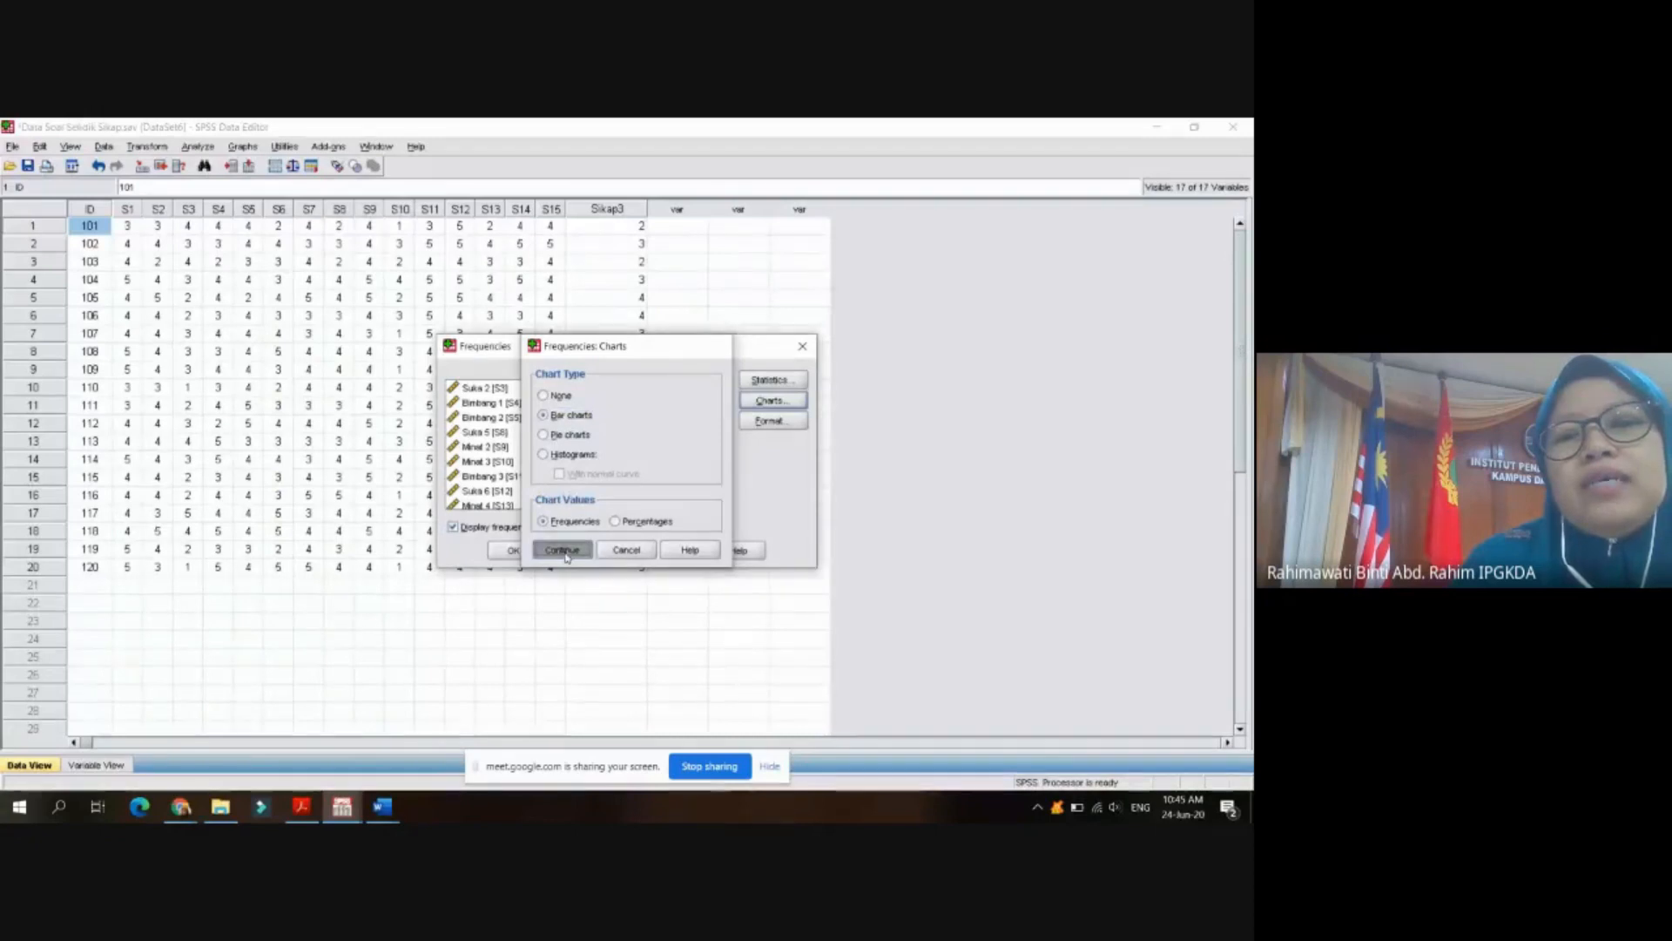
{"action": "left_click", "coordinate": [514, 550]}
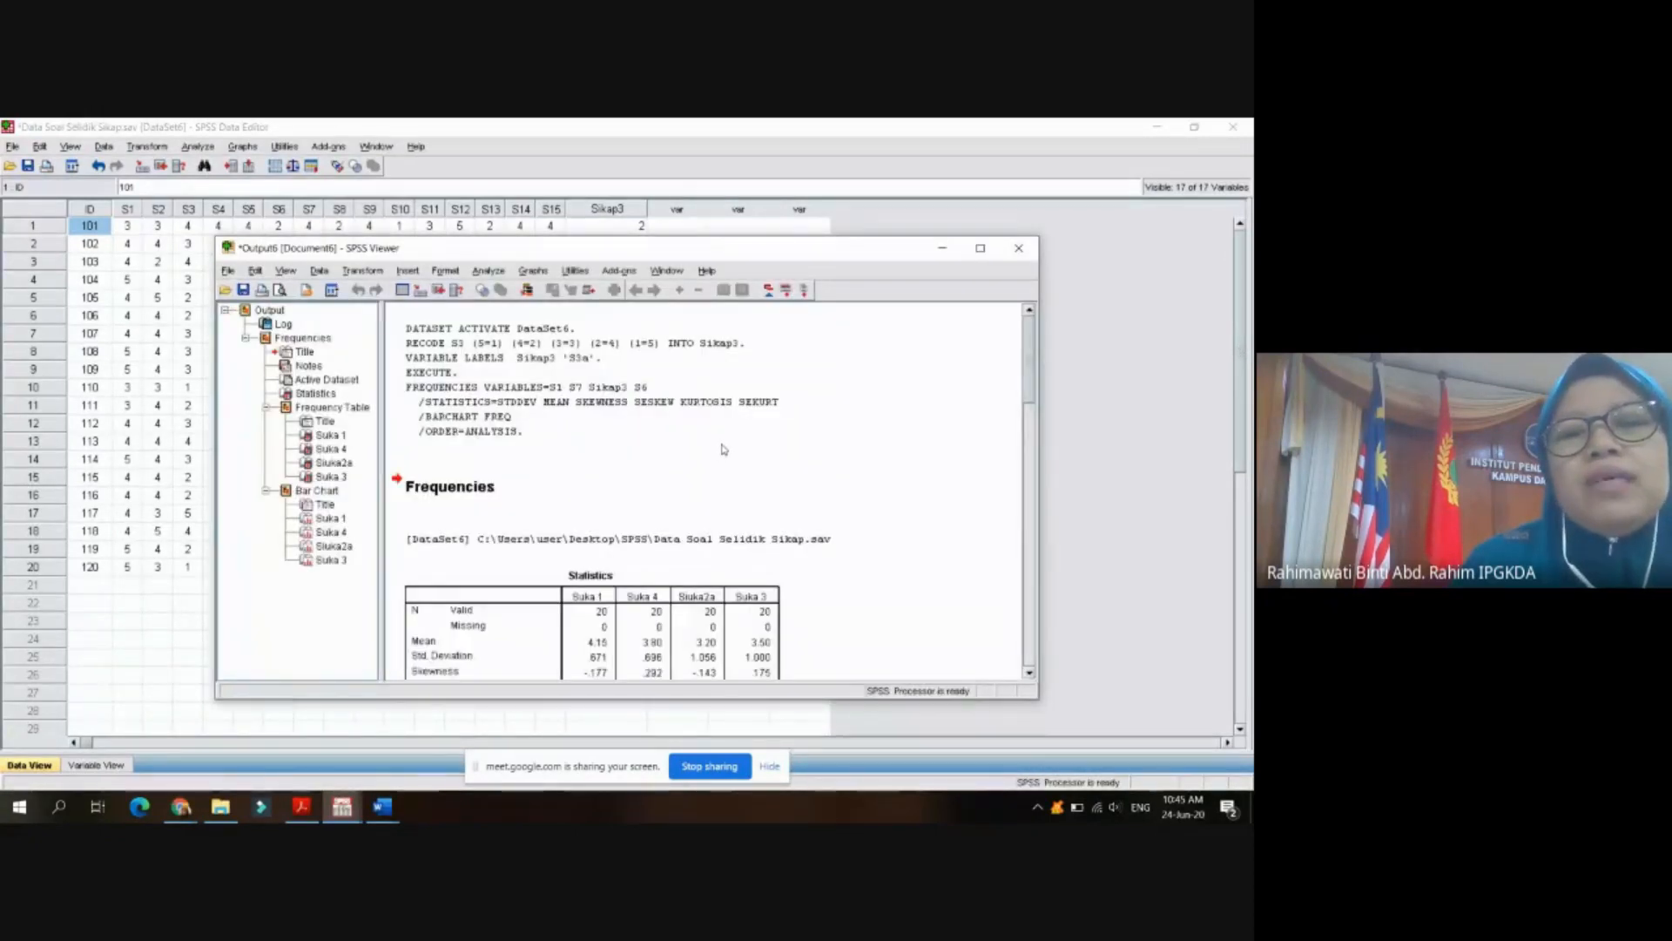
- Examine the statistics table, the frequency tables and the bar charts of the Suka items in the output
{"action": "scroll", "coordinate": [874, 461], "scroll_direction": "down", "scroll_amount": 1}
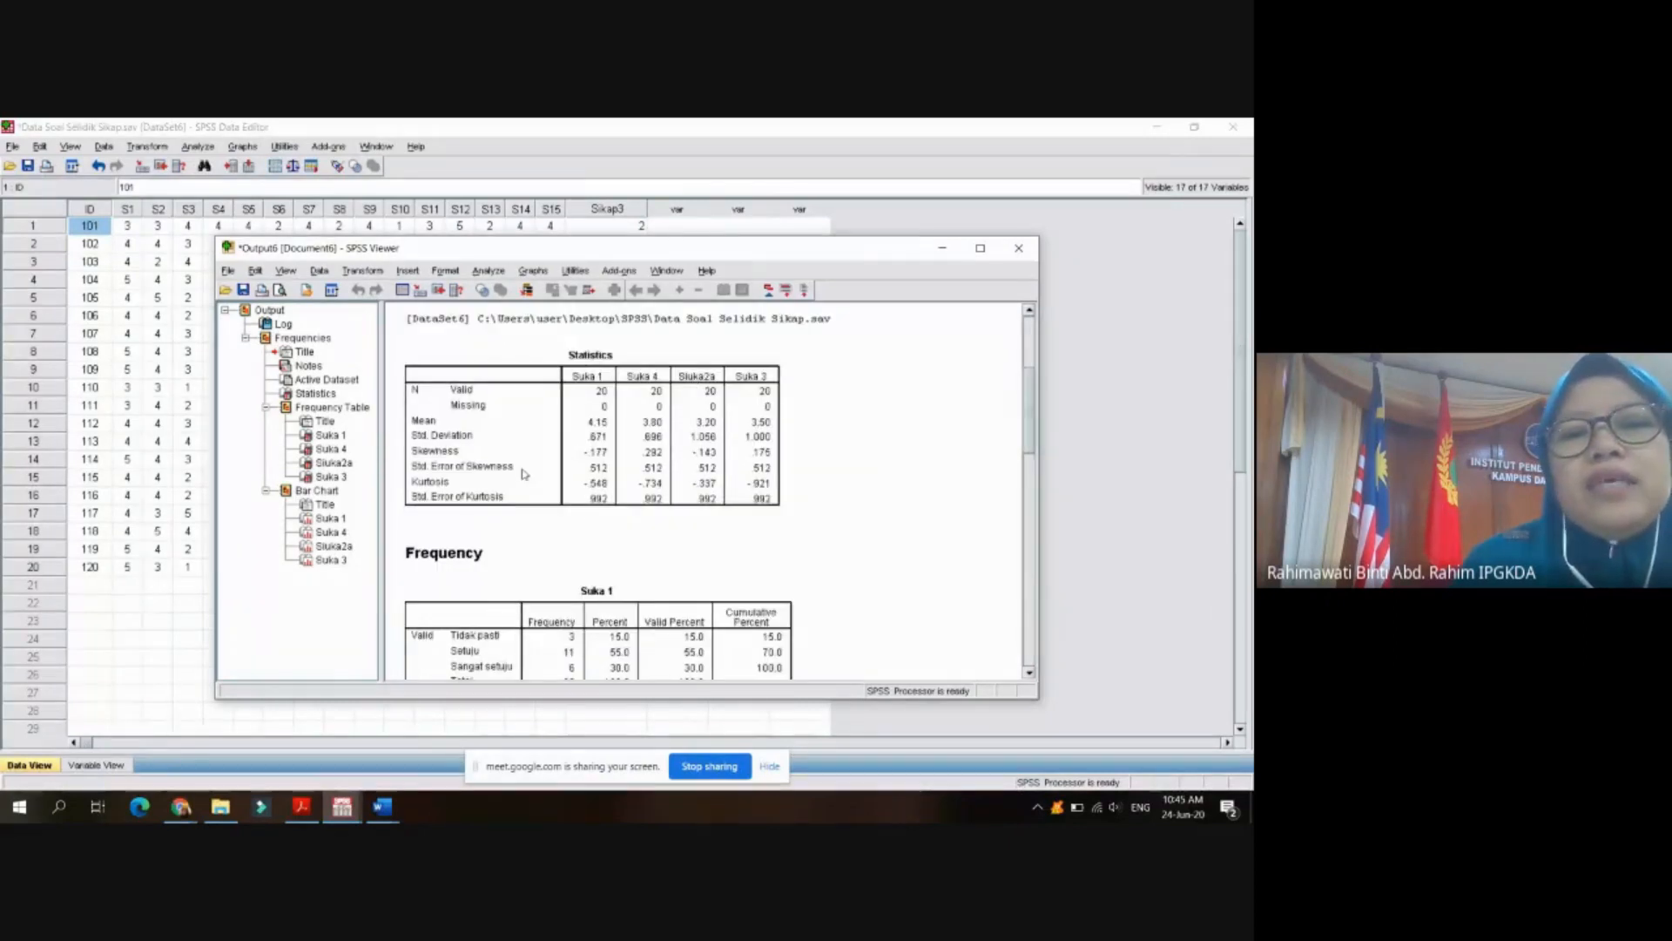
{"action": "scroll", "coordinate": [599, 487], "scroll_direction": "down", "scroll_amount": 1}
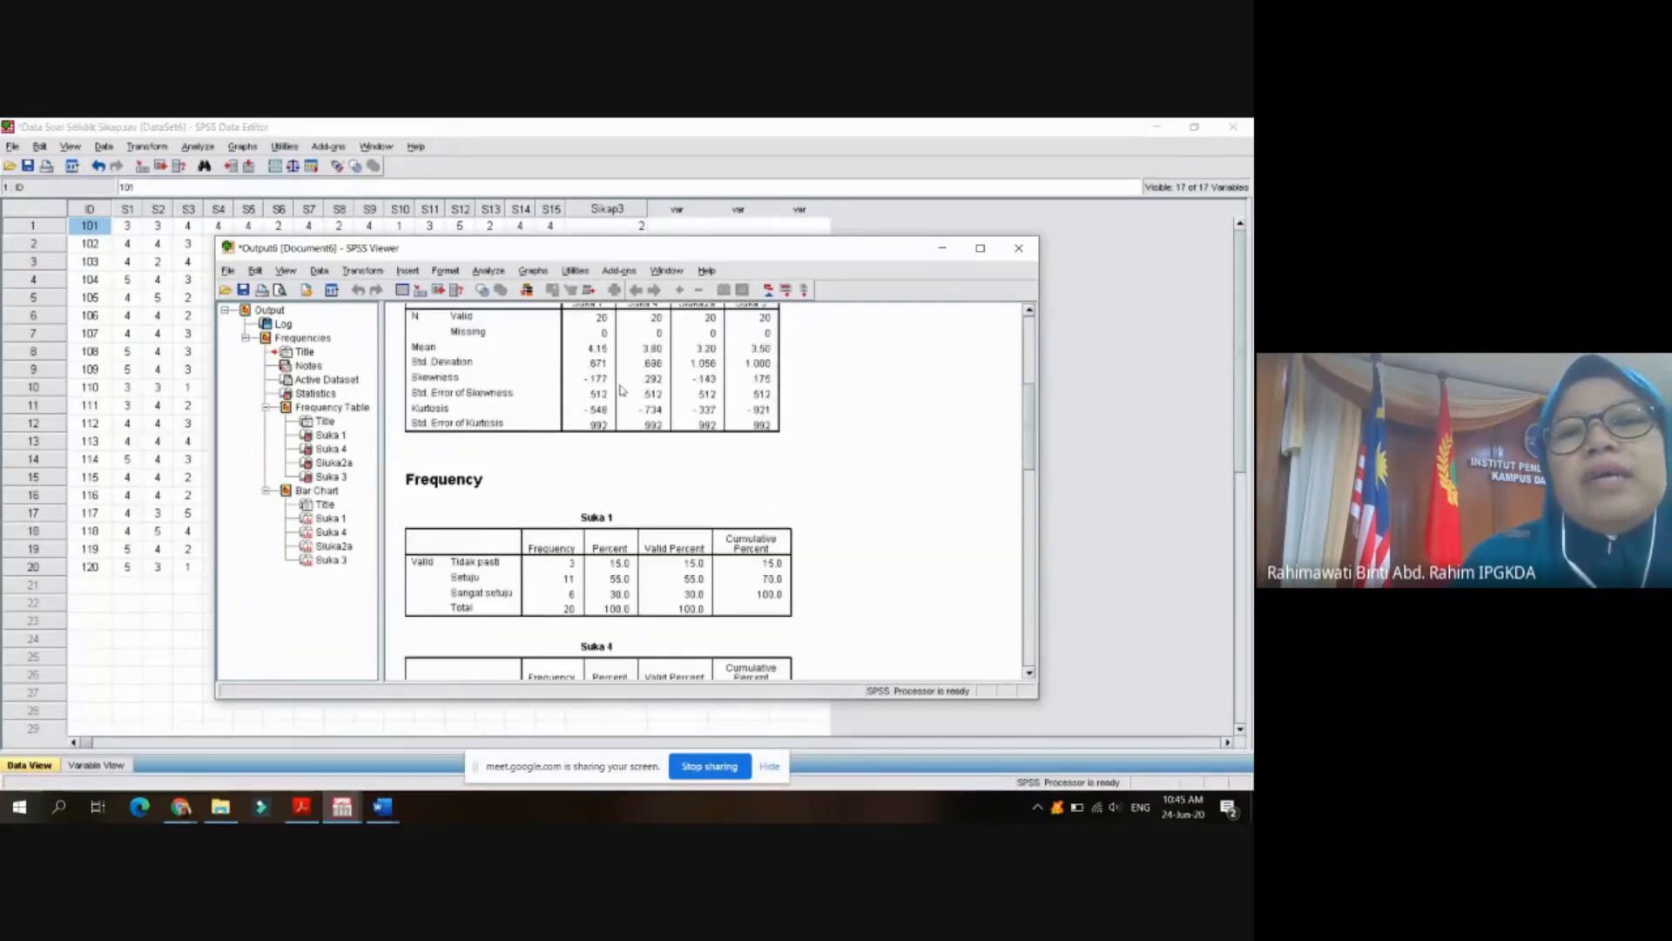
{"action": "scroll", "coordinate": [622, 388], "scroll_direction": "up", "scroll_amount": 1}
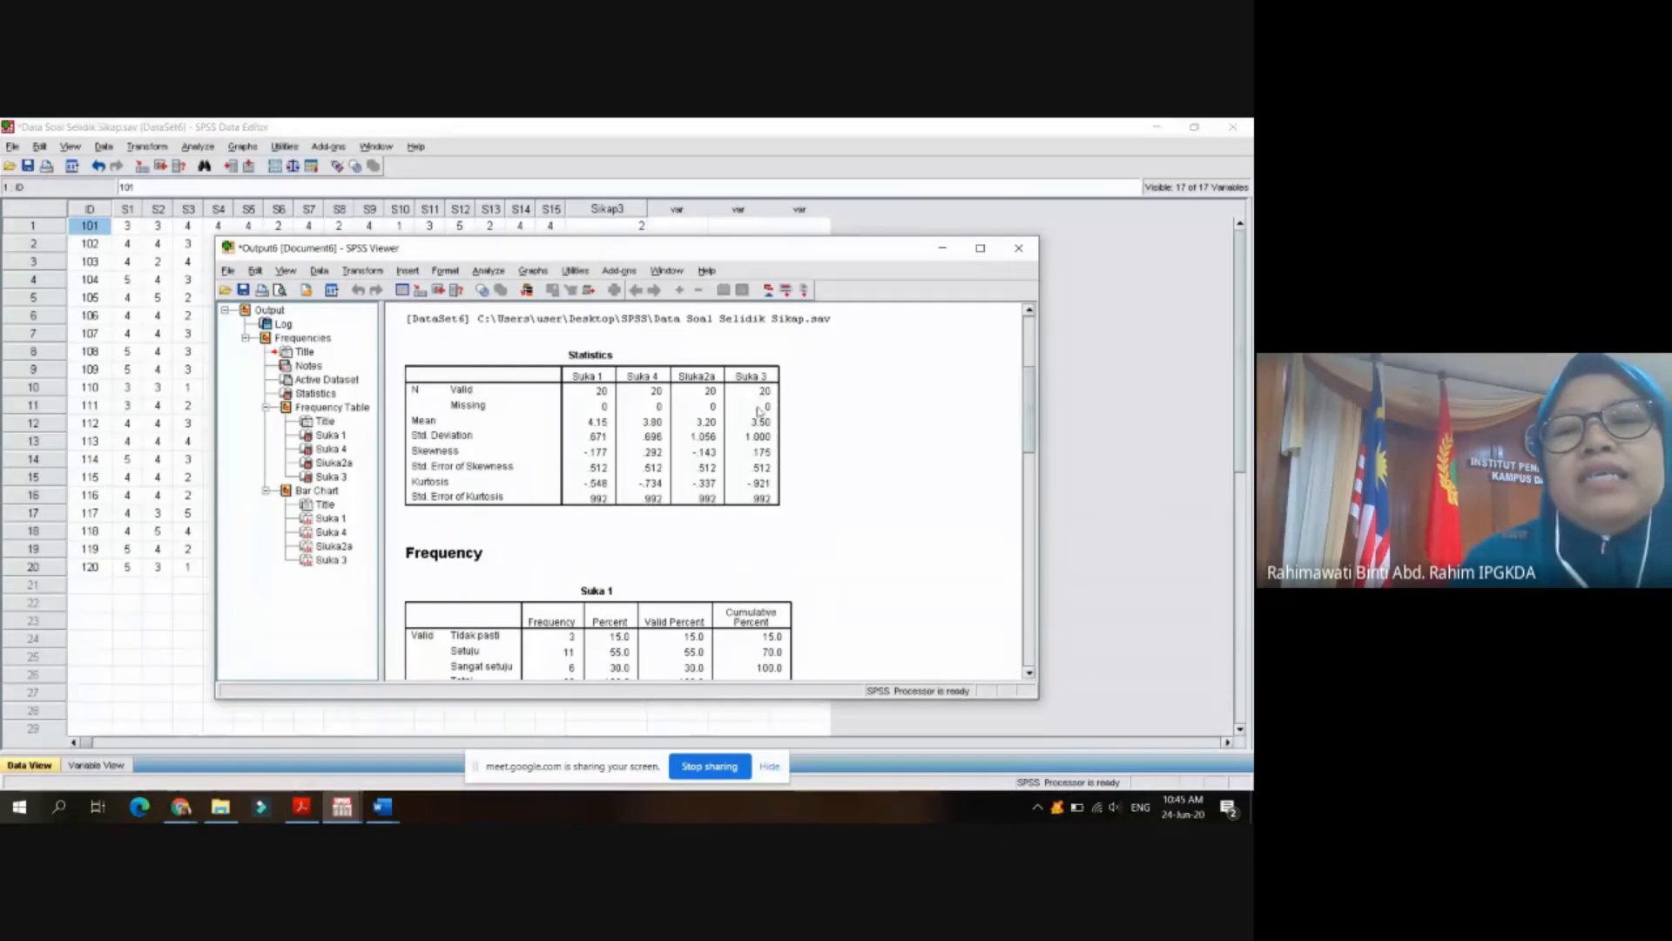
{"action": "scroll", "coordinate": [849, 423], "scroll_direction": "down", "scroll_amount": 2}
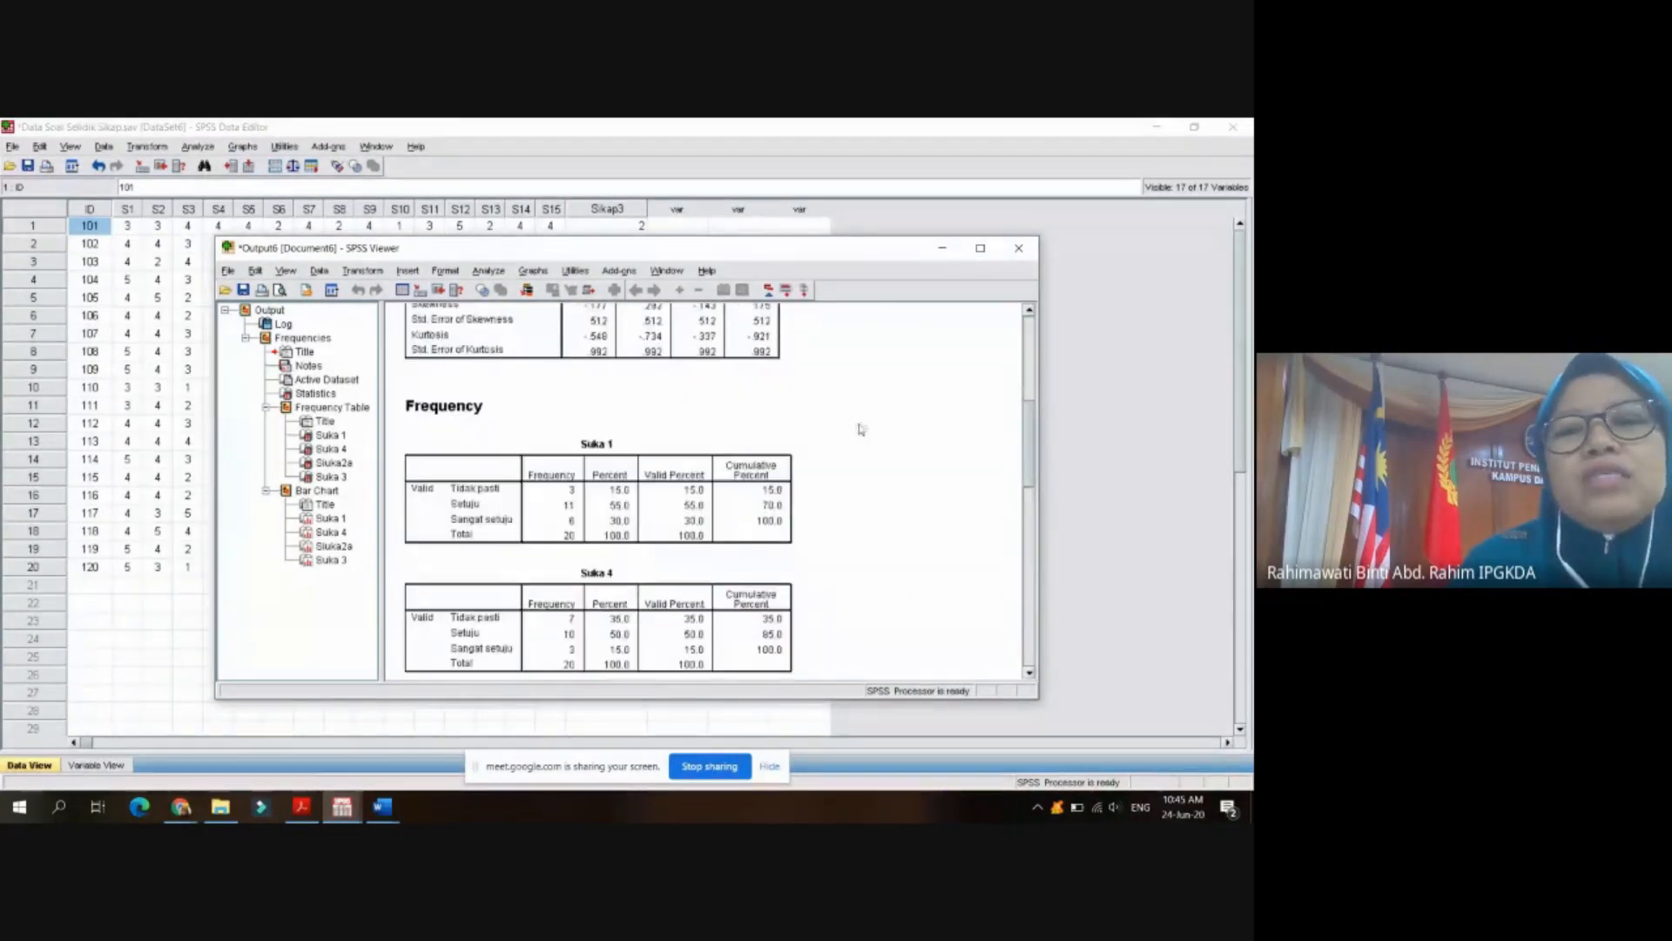
{"action": "scroll", "coordinate": [861, 429], "scroll_direction": "down", "scroll_amount": 1}
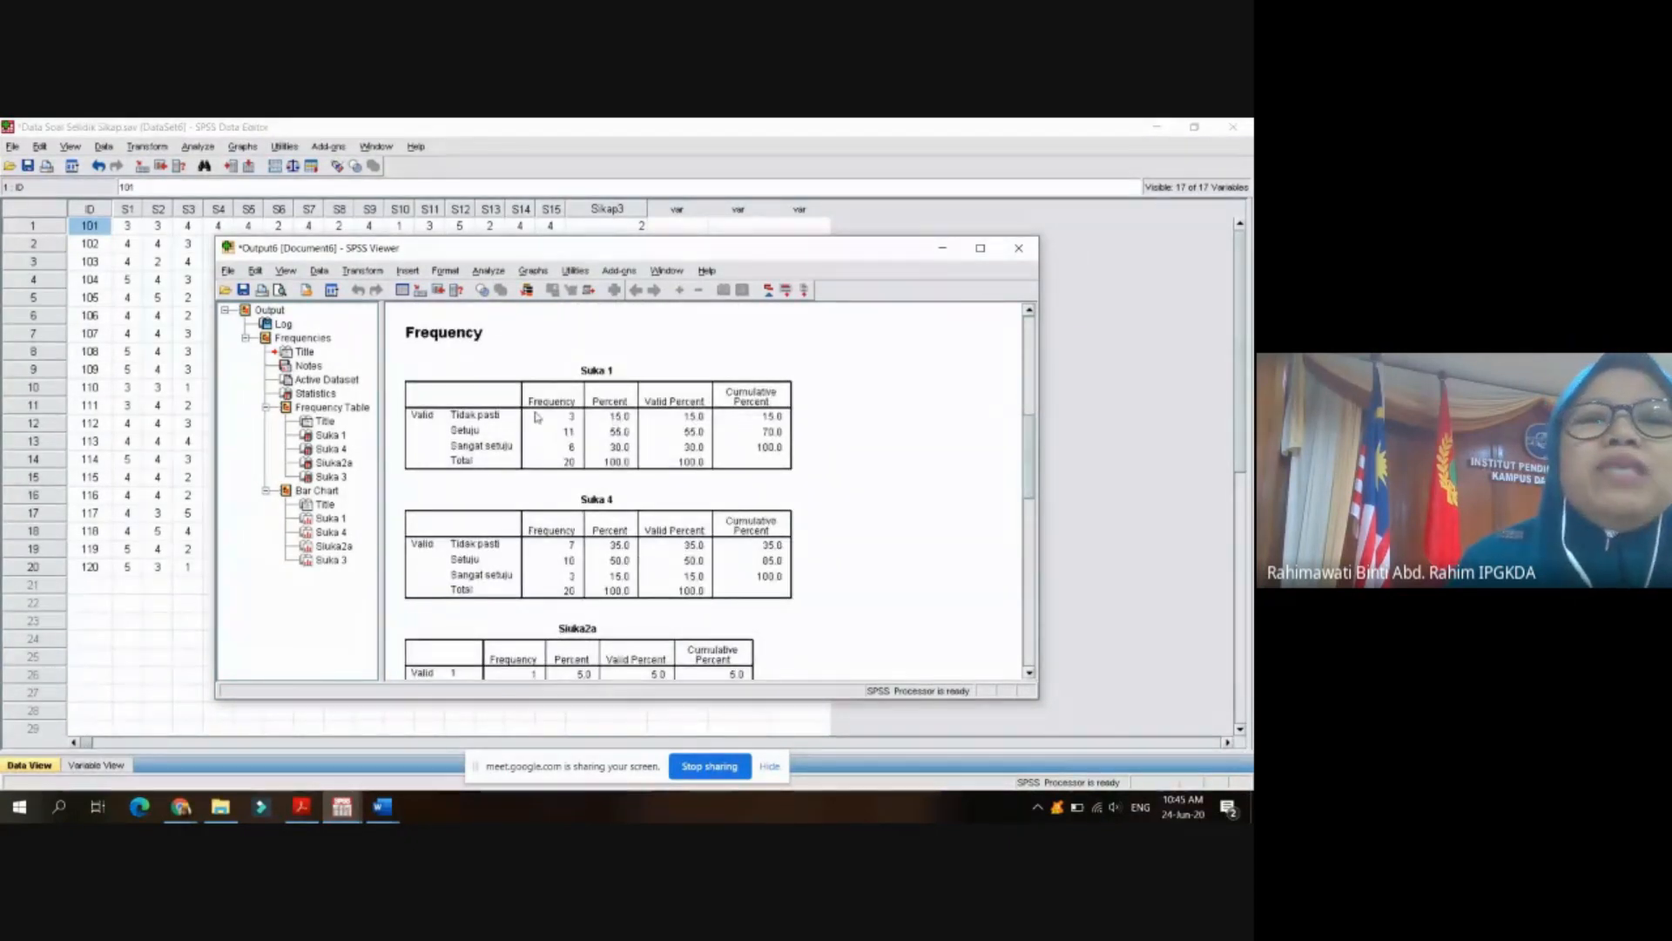
{"action": "scroll", "coordinate": [546, 410], "scroll_direction": "down", "scroll_amount": 4}
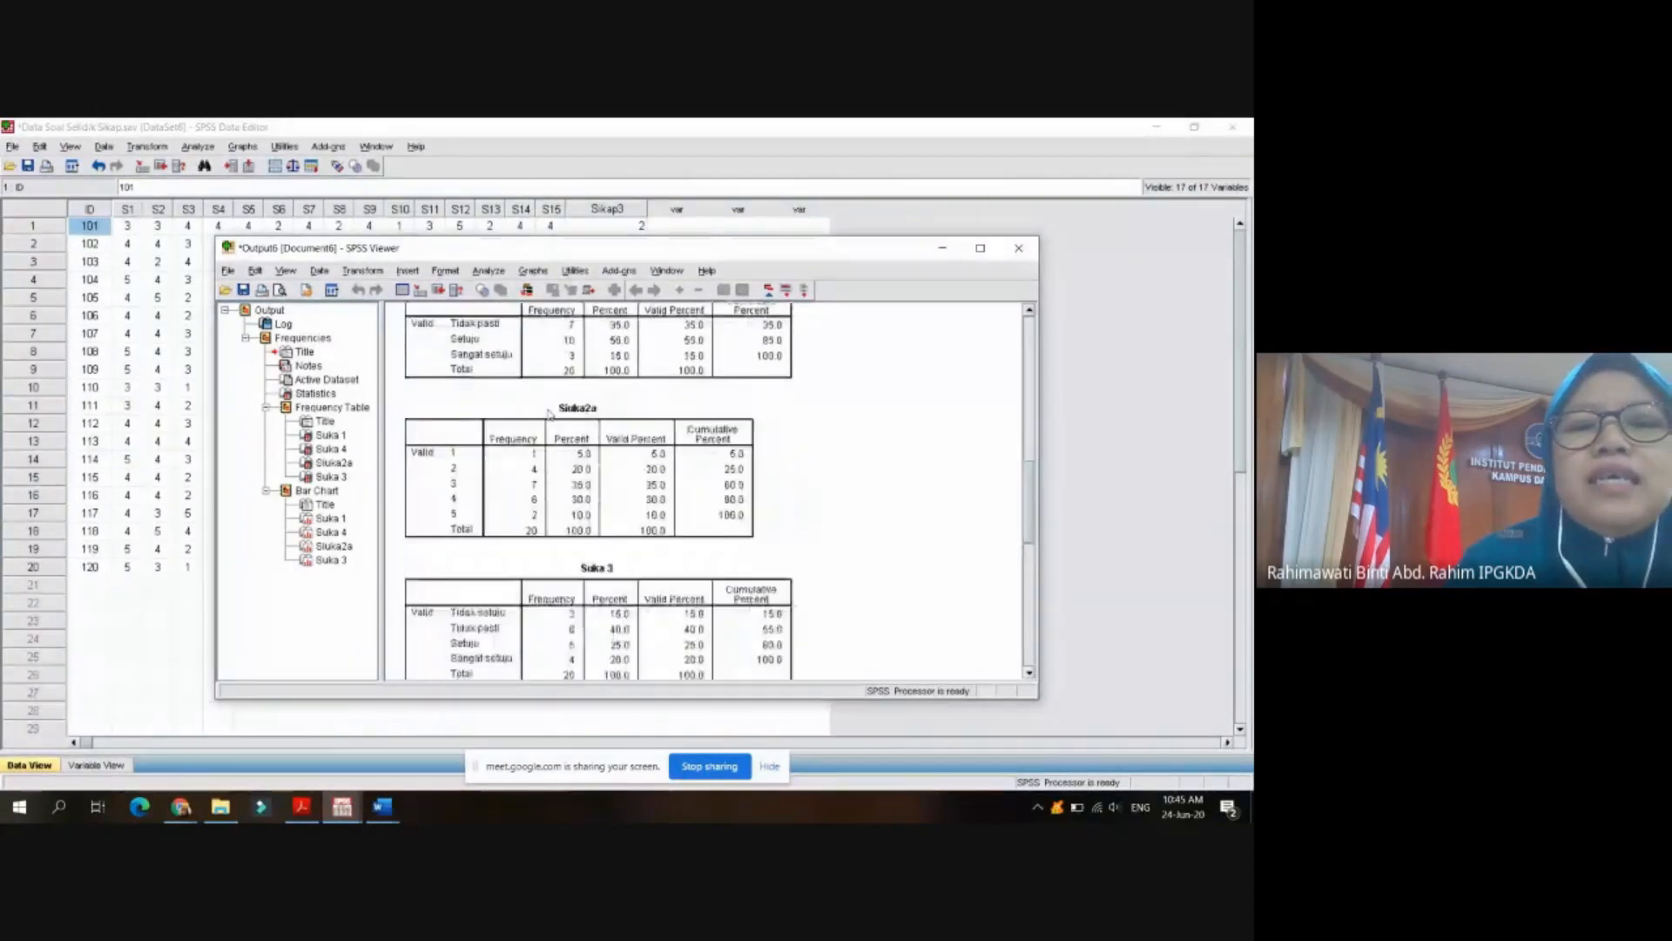
{"action": "scroll", "coordinate": [548, 414], "scroll_direction": "down", "scroll_amount": 8}
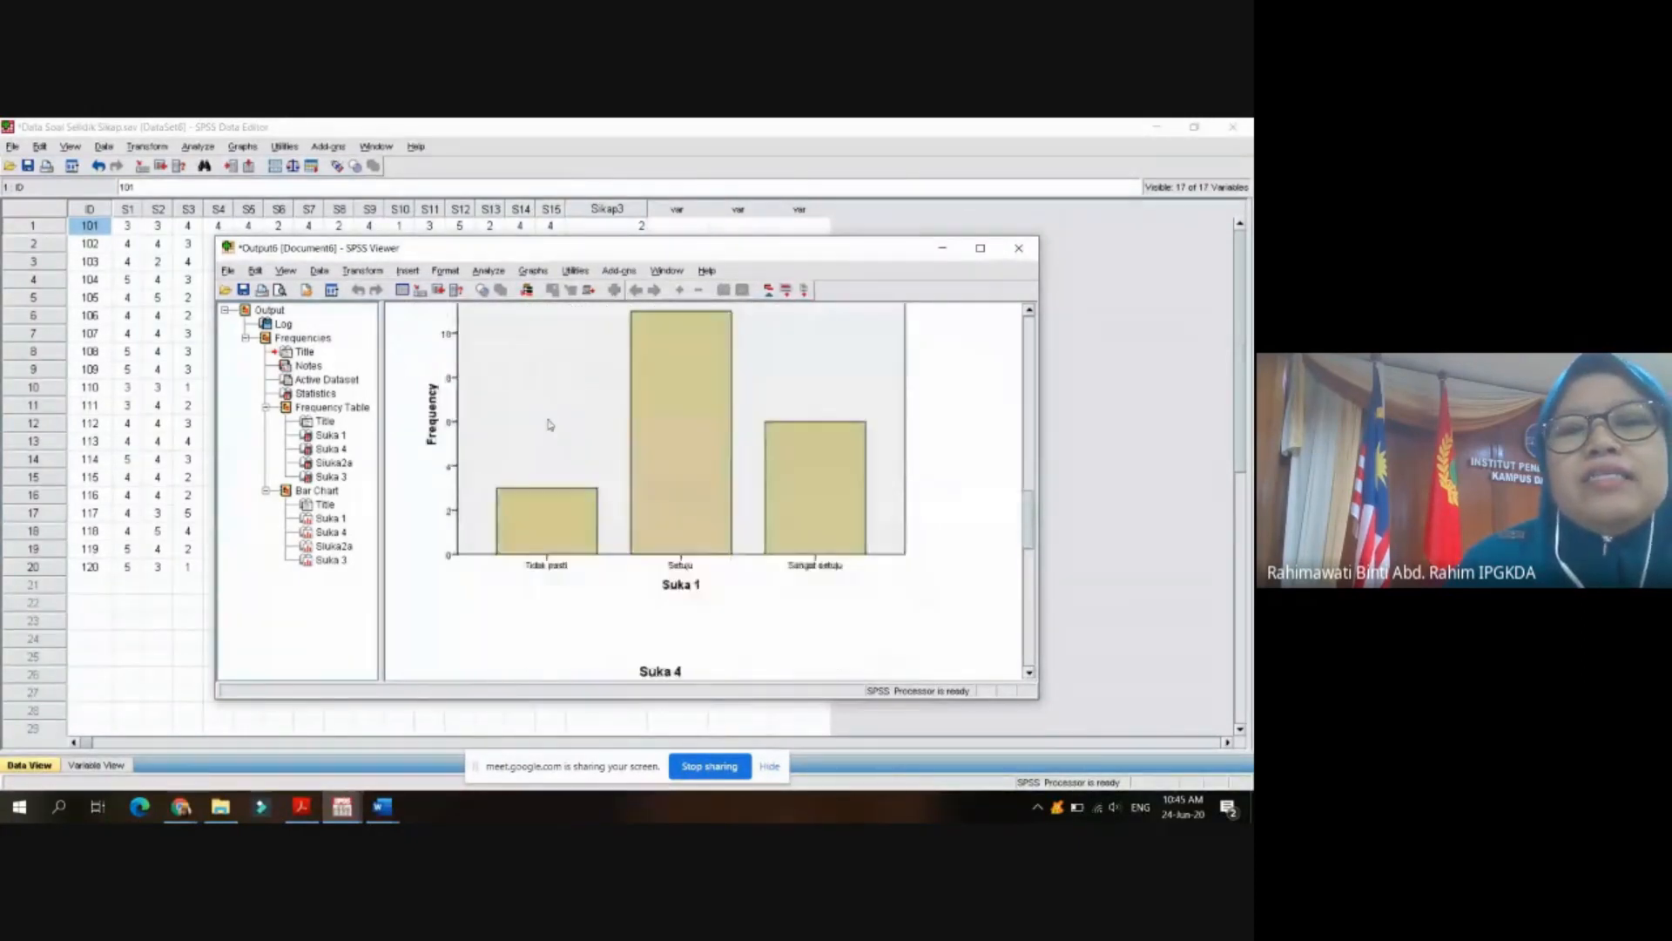
{"action": "scroll", "coordinate": [719, 487], "scroll_direction": "up", "scroll_amount": 2}
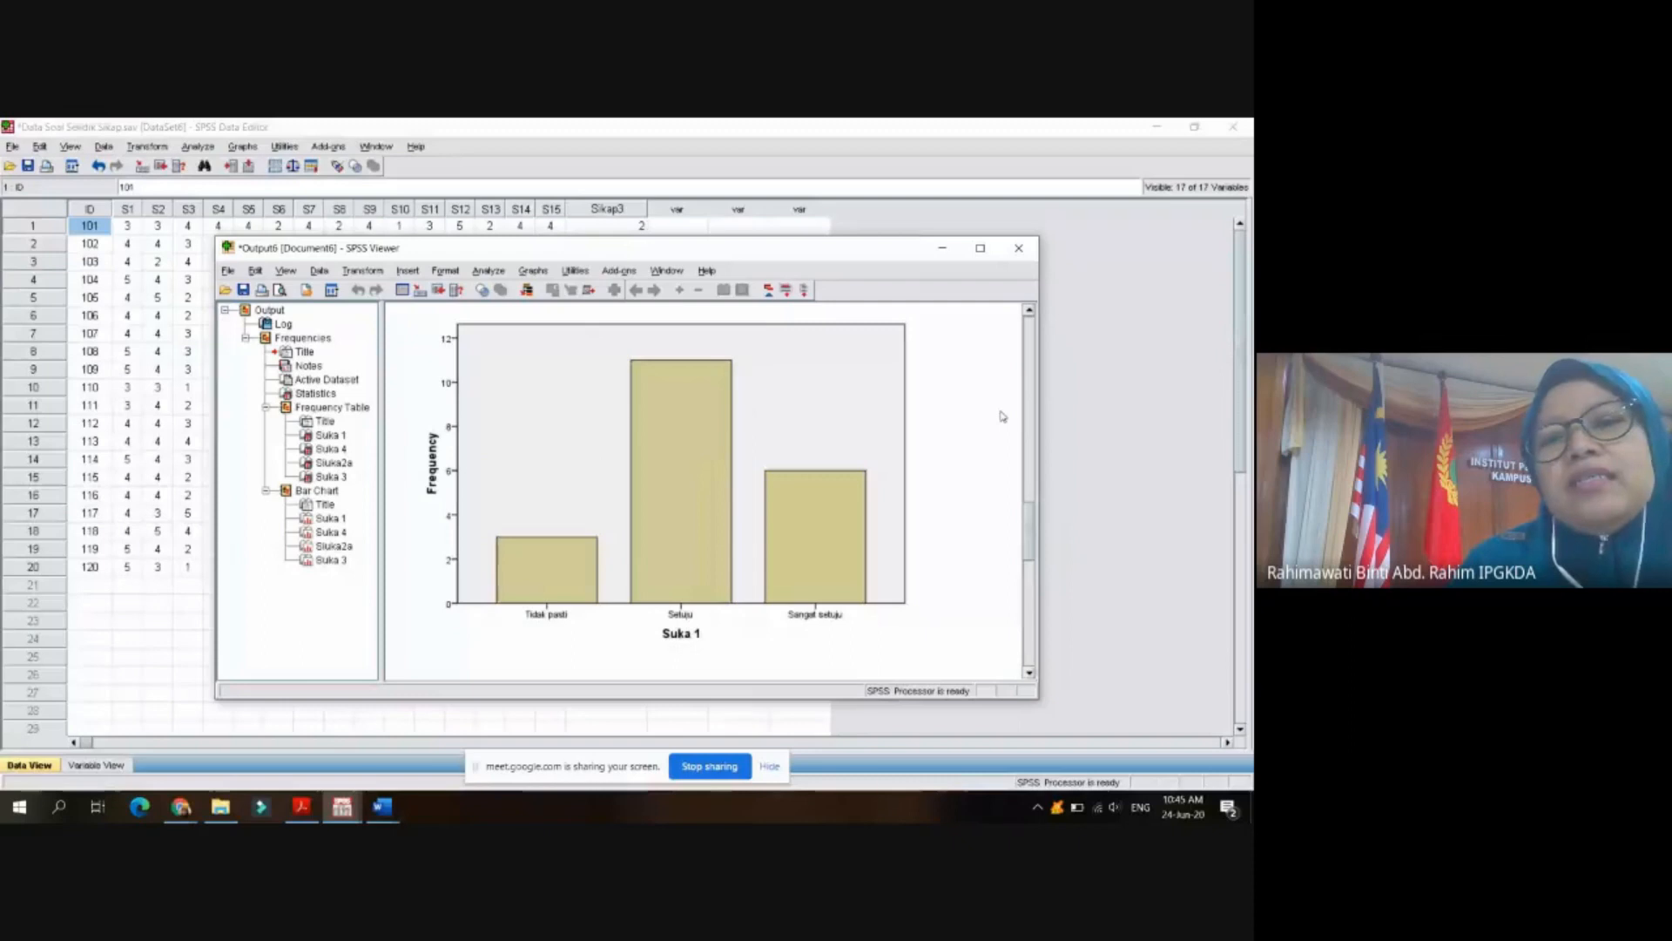
{"action": "scroll", "coordinate": [776, 513], "scroll_direction": "down", "scroll_amount": 1}
{"action": "scroll", "coordinate": [776, 513], "scroll_direction": "down", "scroll_amount": 1}
{"action": "scroll", "coordinate": [775, 513], "scroll_direction": "up", "scroll_amount": 5}
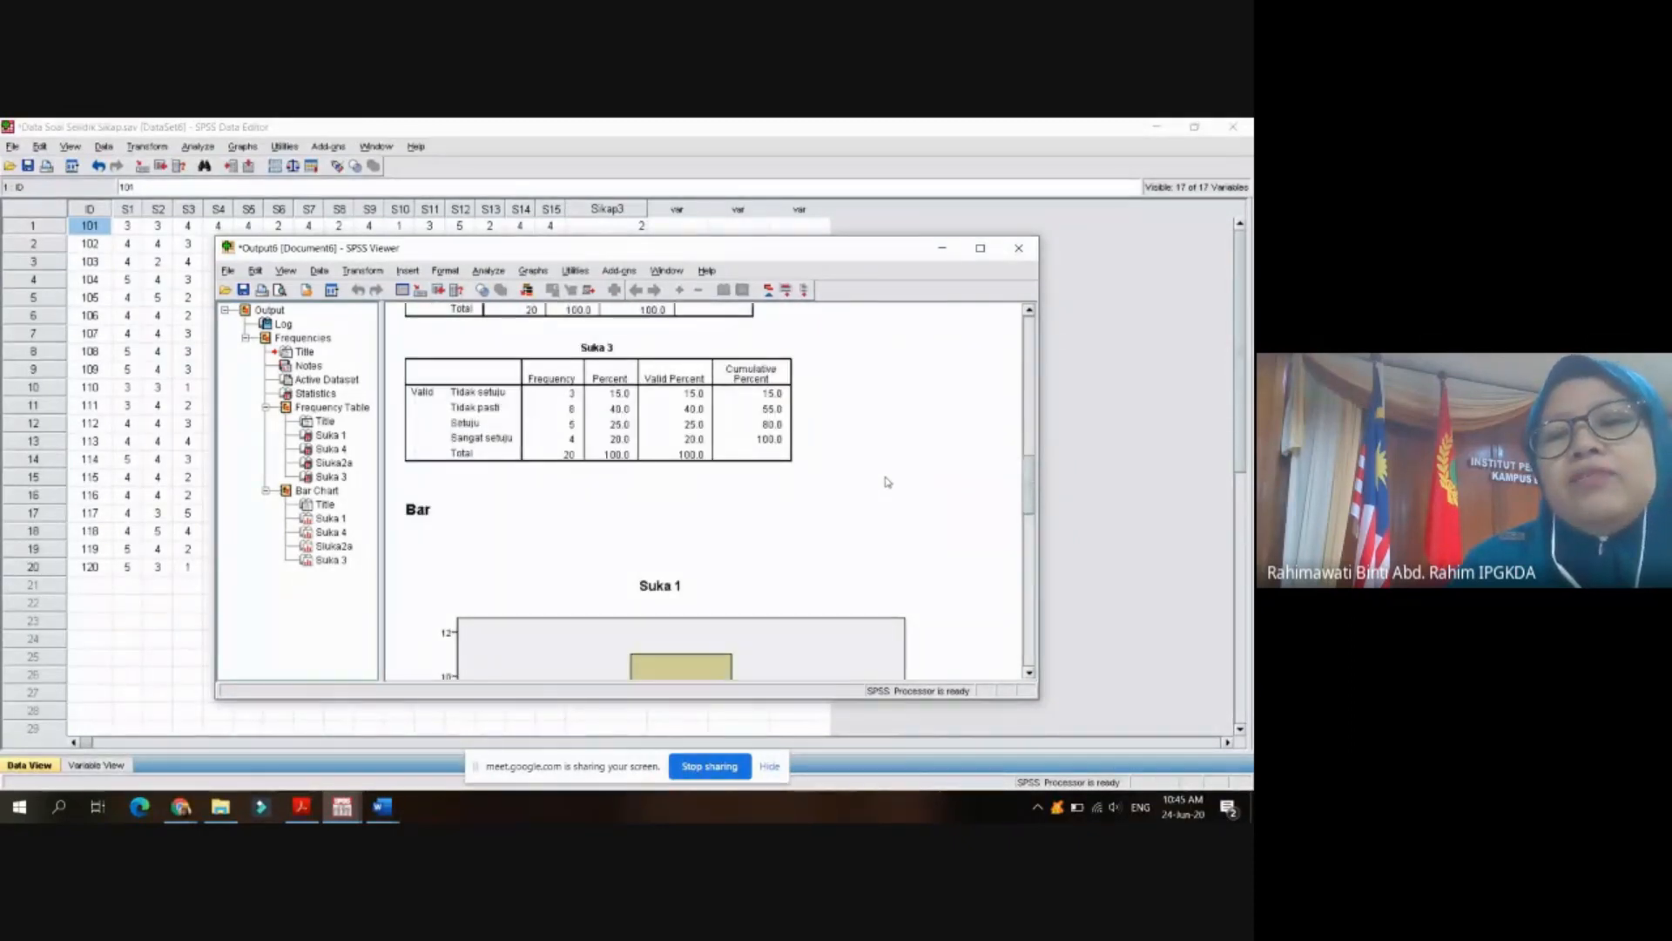
- Select the Suka 3 frequency table in the output and call up its available options
{"action": "left_click", "coordinate": [707, 436]}
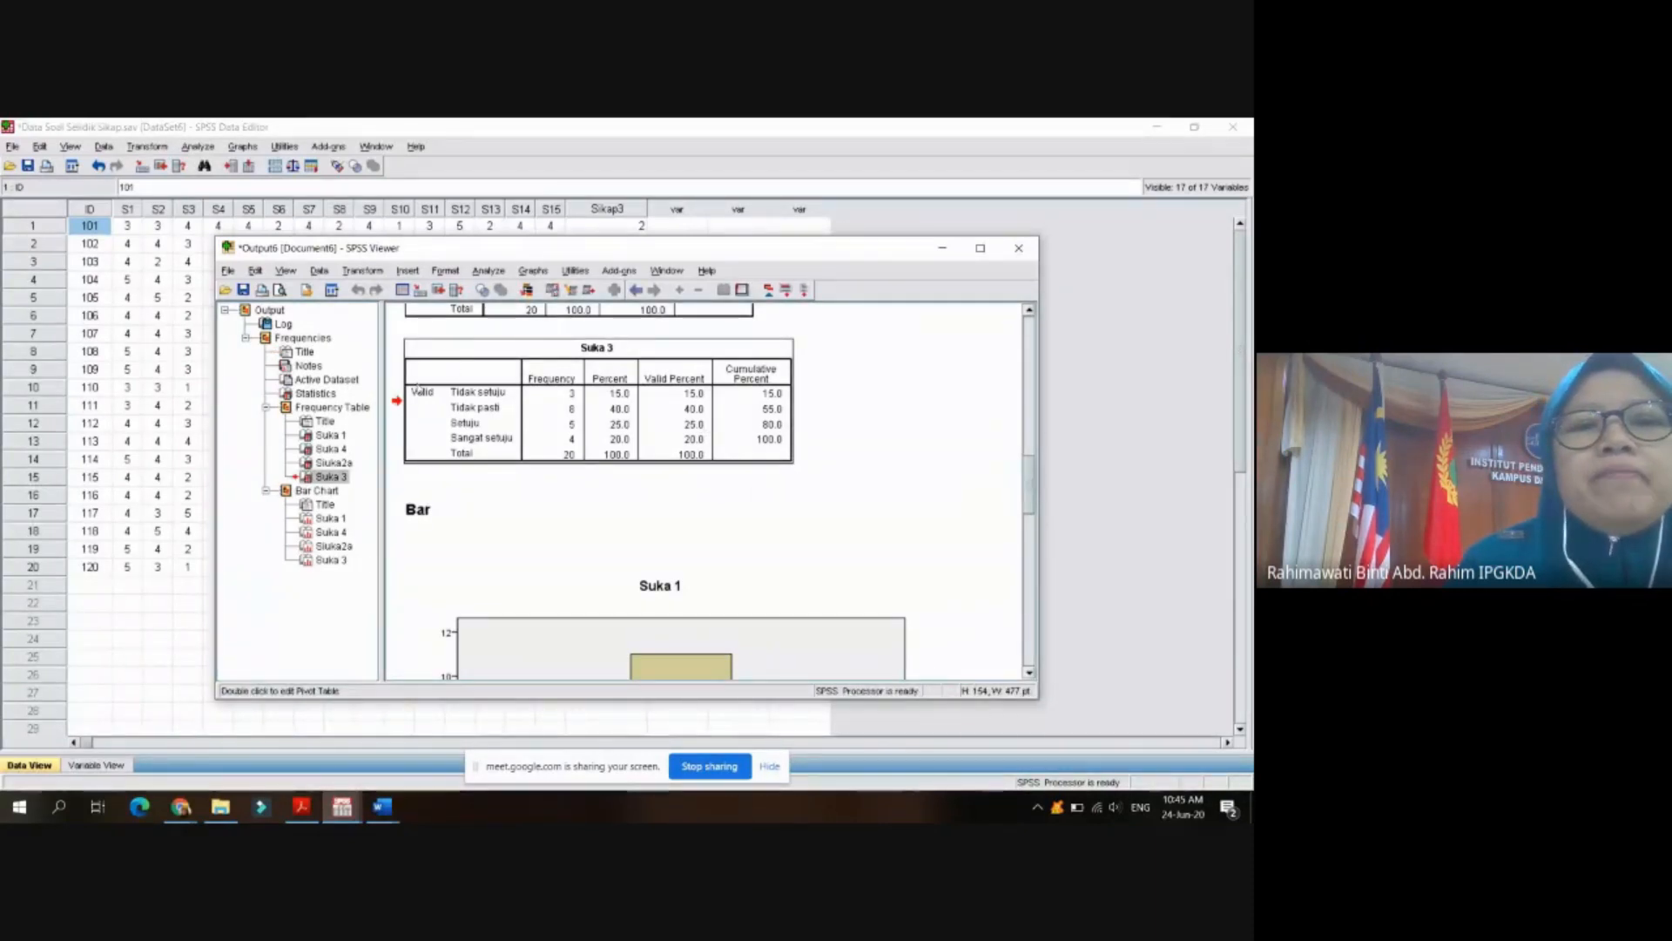
{"action": "right_click", "coordinate": [446, 353]}
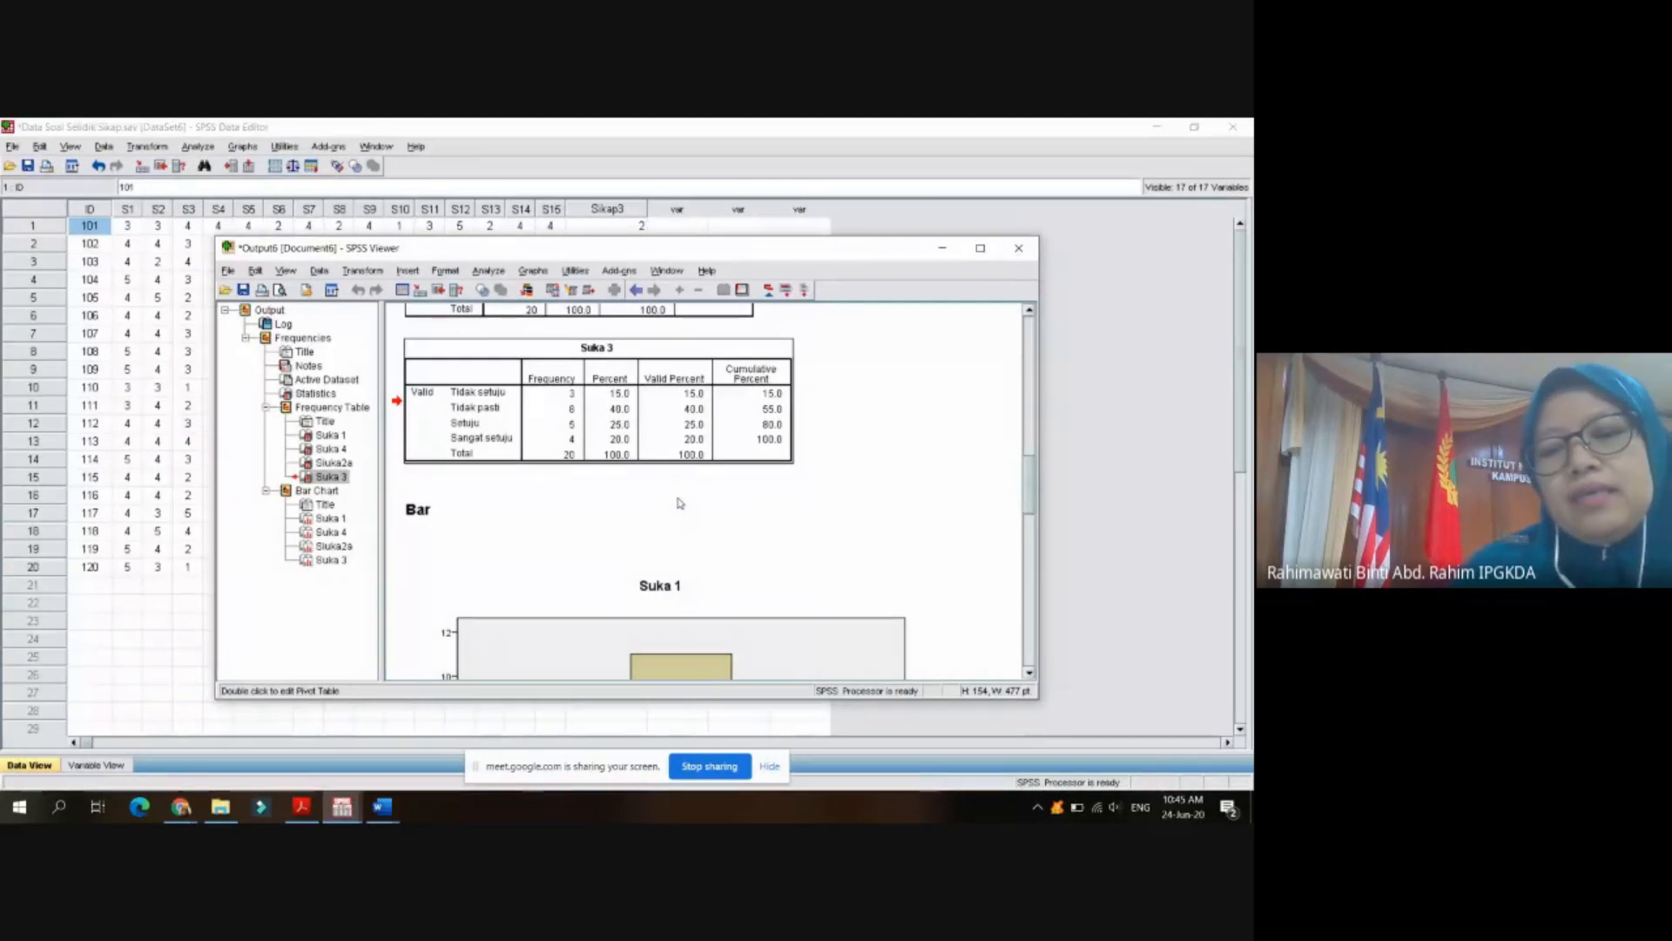
{"action": "left_click", "coordinate": [863, 445]}
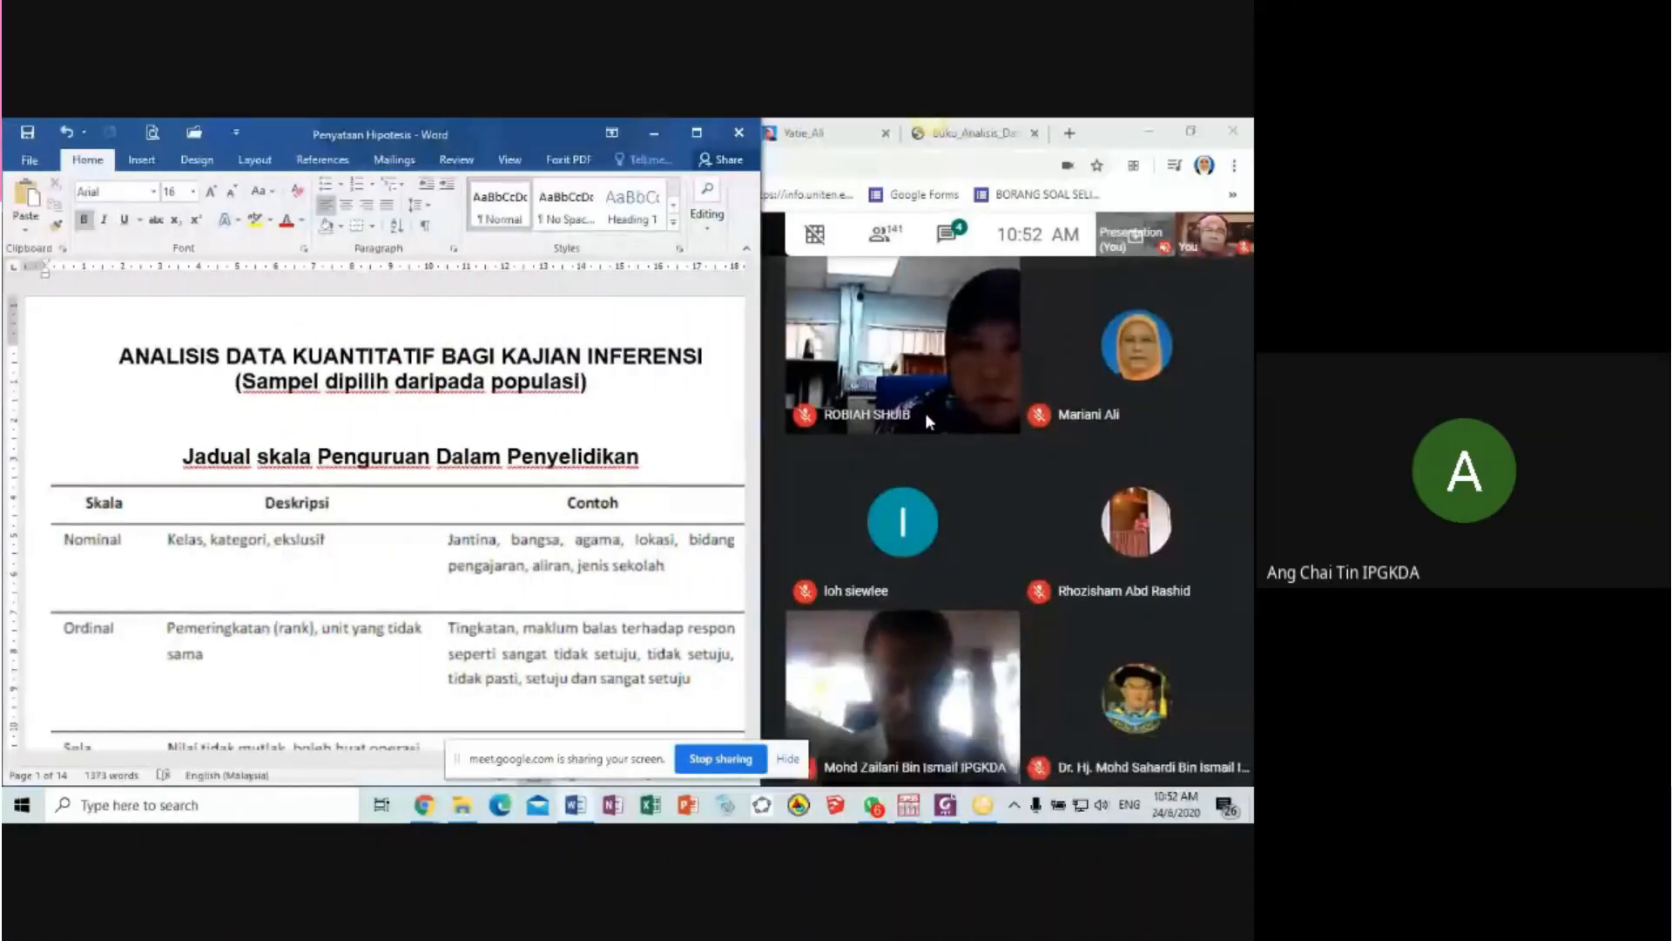
- Toggle the computer's sound mute and raise the system volume
{"action": "key", "text": "XF86AudioMute"}
{"action": "key", "text": "XF86AudioMute"}
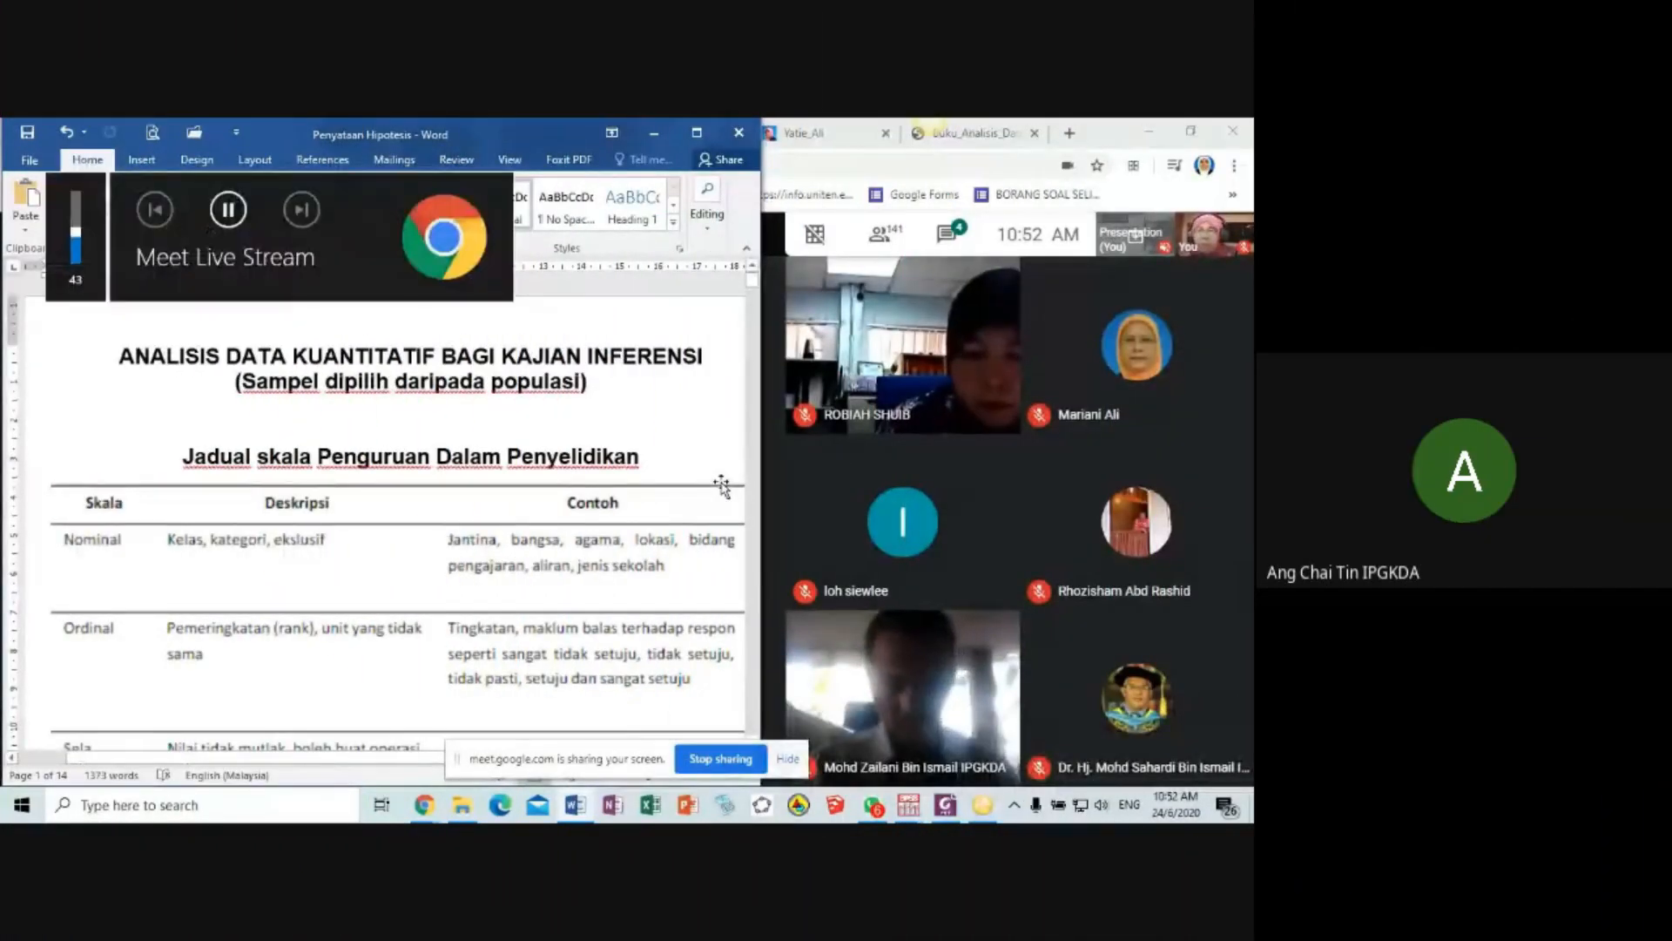
{"action": "key", "text": "XF86AudioRaiseVolume"}
{"action": "key", "text": "XF86AudioRaiseVolume"}
{"action": "key", "text": "XF86AudioRaiseVolume"}
{"action": "key", "text": "XF86AudioRaiseVolume"}
{"action": "key", "text": "XF86AudioRaiseVolume"}
{"action": "key", "text": "XF86AudioRaiseVolume"}
{"action": "key", "text": "XF86AudioRaiseVolume"}
{"action": "key", "text": "XF86AudioRaiseVolume"}
{"action": "key", "text": "XF86AudioRaiseVolume"}
{"action": "key", "text": "XF86AudioRaiseVolume"}
{"action": "key", "text": "XF86AudioRaiseVolume"}
{"action": "key", "text": "XF86AudioRaiseVolume"}
{"action": "key", "text": "XF86AudioRaiseVolume"}
{"action": "key", "text": "XF86AudioRaiseVolume"}
{"action": "key", "text": "XF86AudioRaiseVolume"}
{"action": "key", "text": "XF86AudioRaiseVolume"}
{"action": "key", "text": "XF86AudioRaiseVolume"}
{"action": "key", "text": "XF86AudioRaiseVolume"}
{"action": "key", "text": "XF86AudioRaiseVolume"}
{"action": "key", "text": "XF86AudioRaiseVolume"}
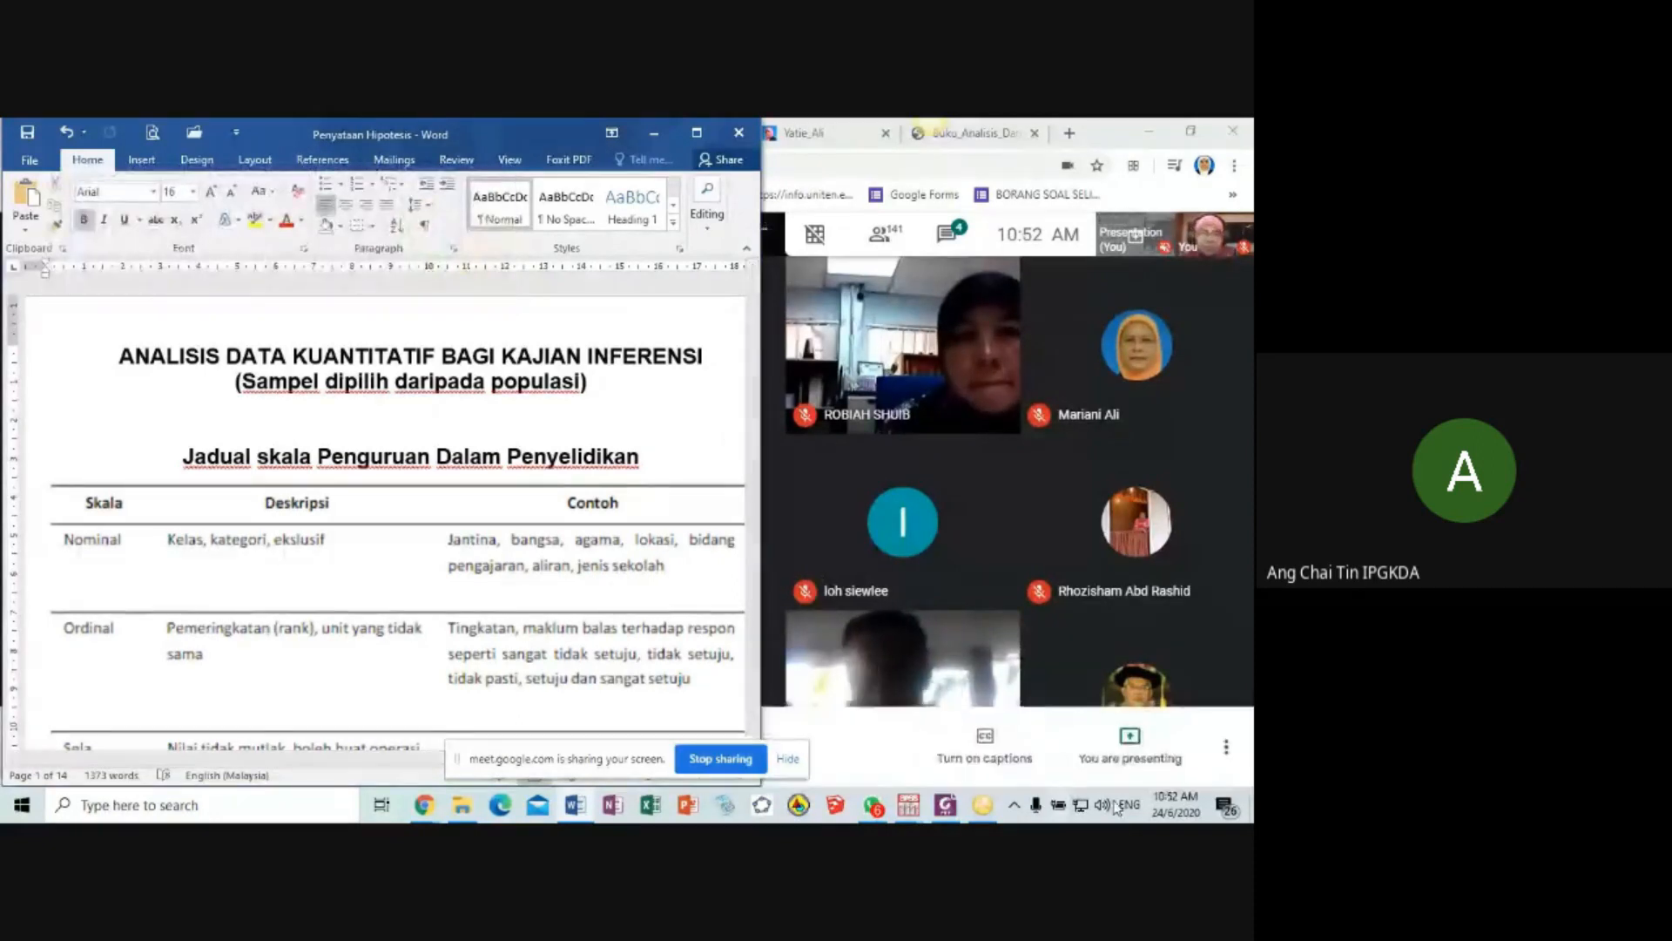
- Switch to the Google Meet chat and send the message "sorry ada gangguan suara" to everyone
{"action": "left_click", "coordinate": [947, 234]}
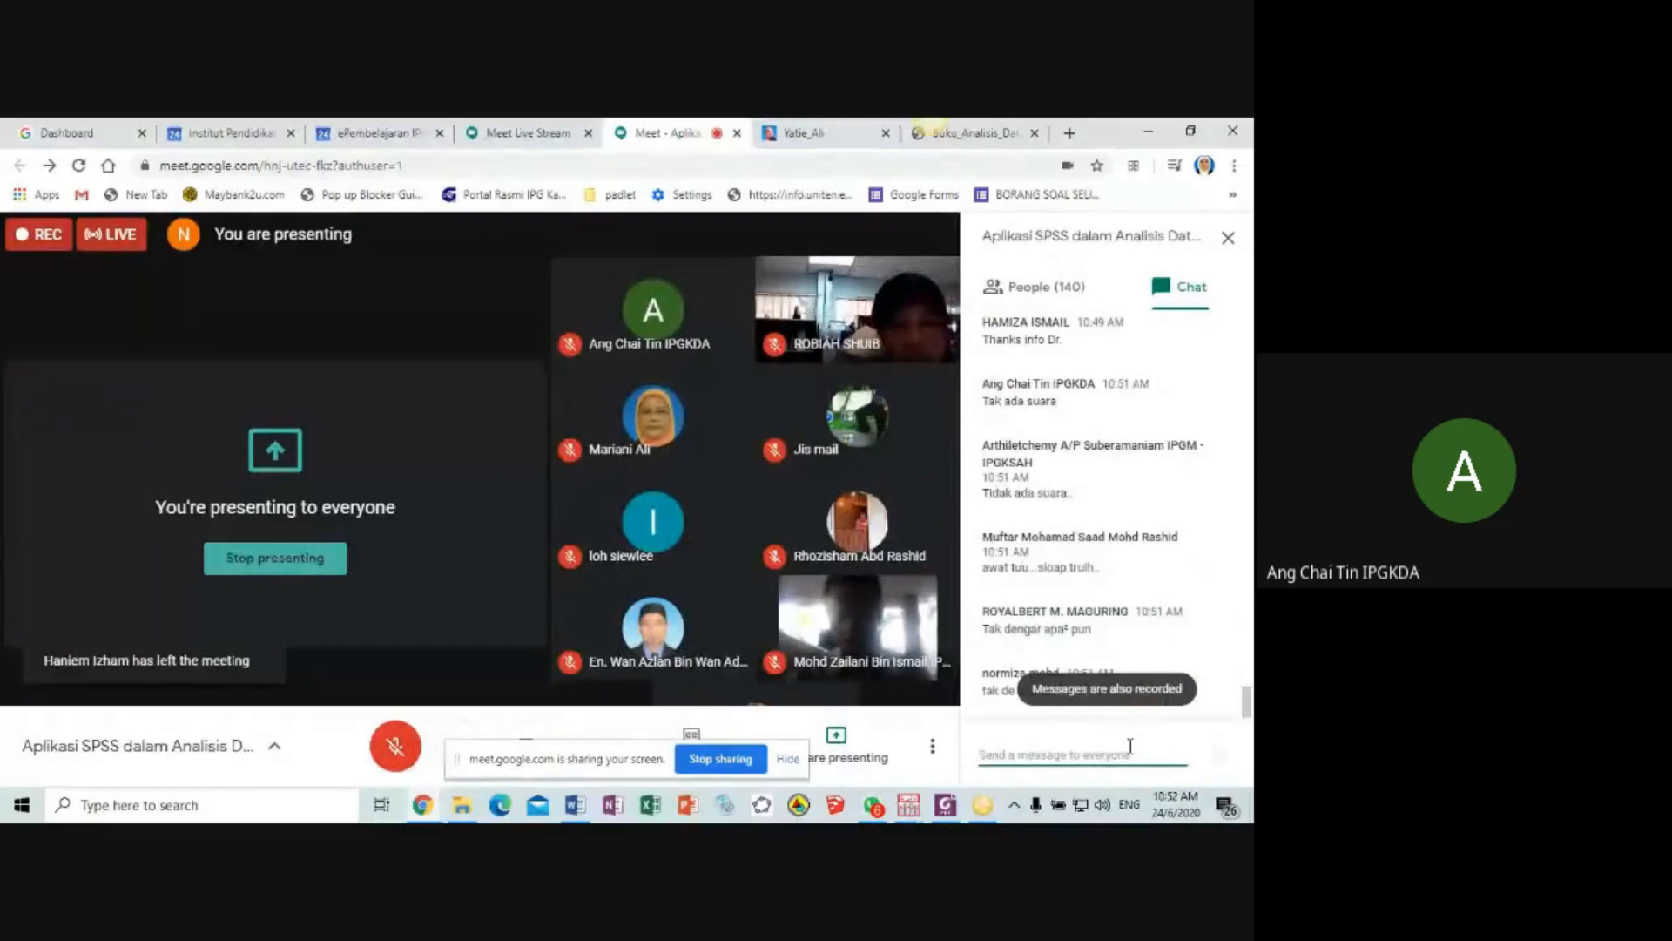
{"action": "type", "text": "sorryy"}
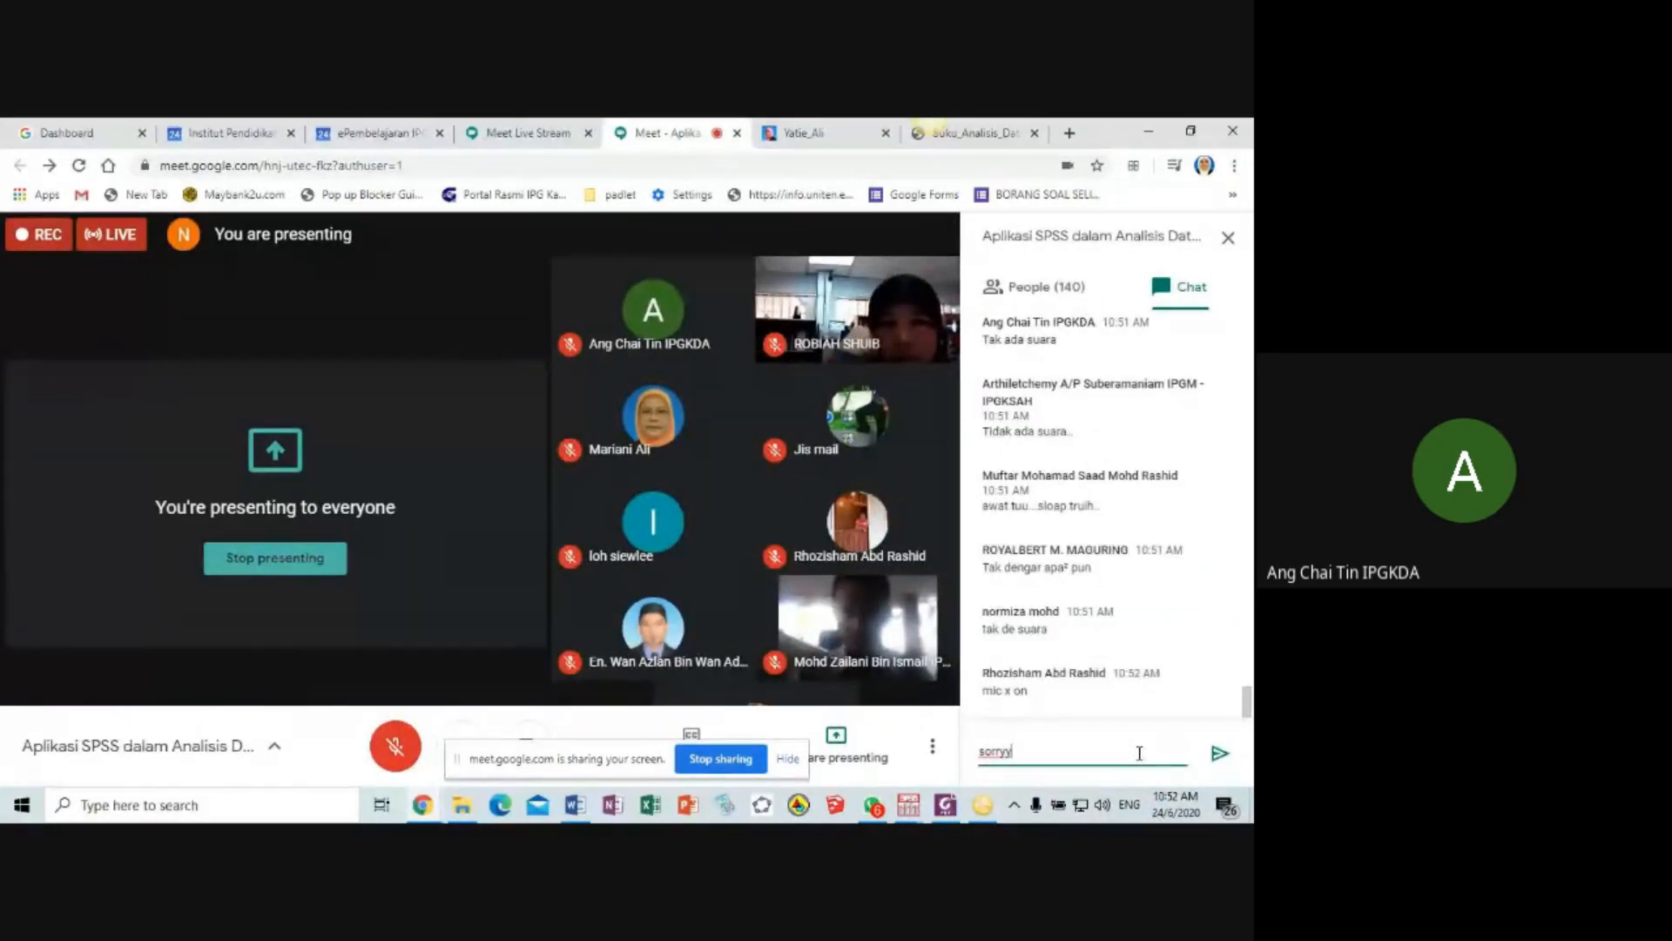
{"action": "key", "text": "BackSpace"}
{"action": "type", "text": " ada"}
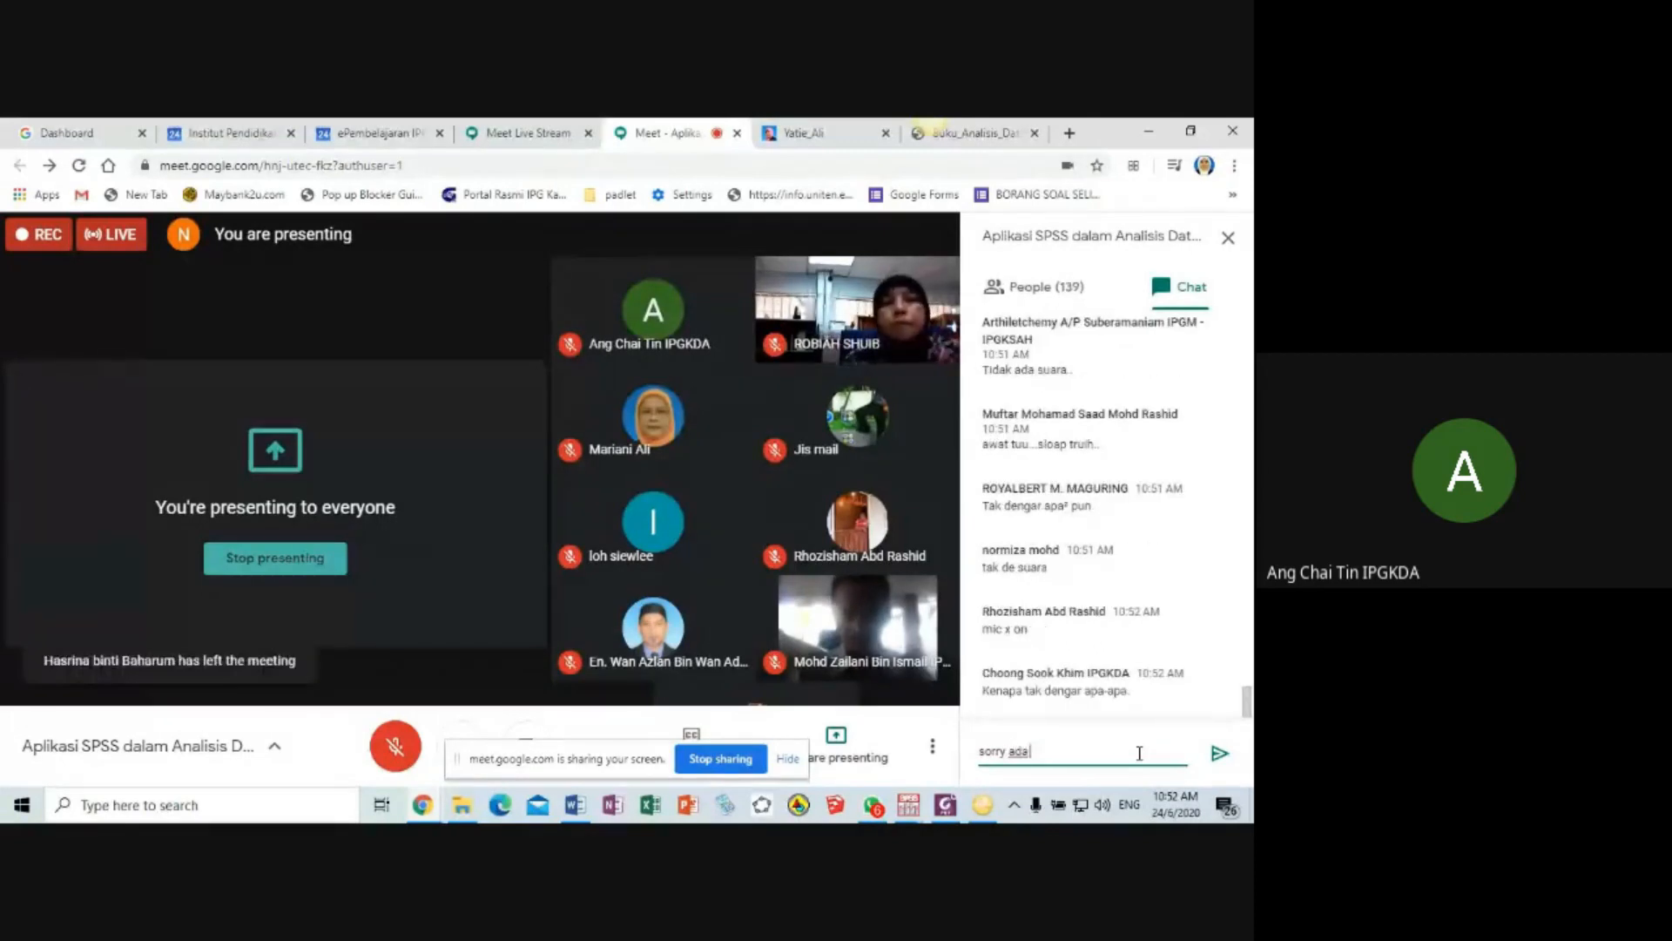
{"action": "type", "text": " ganggua"}
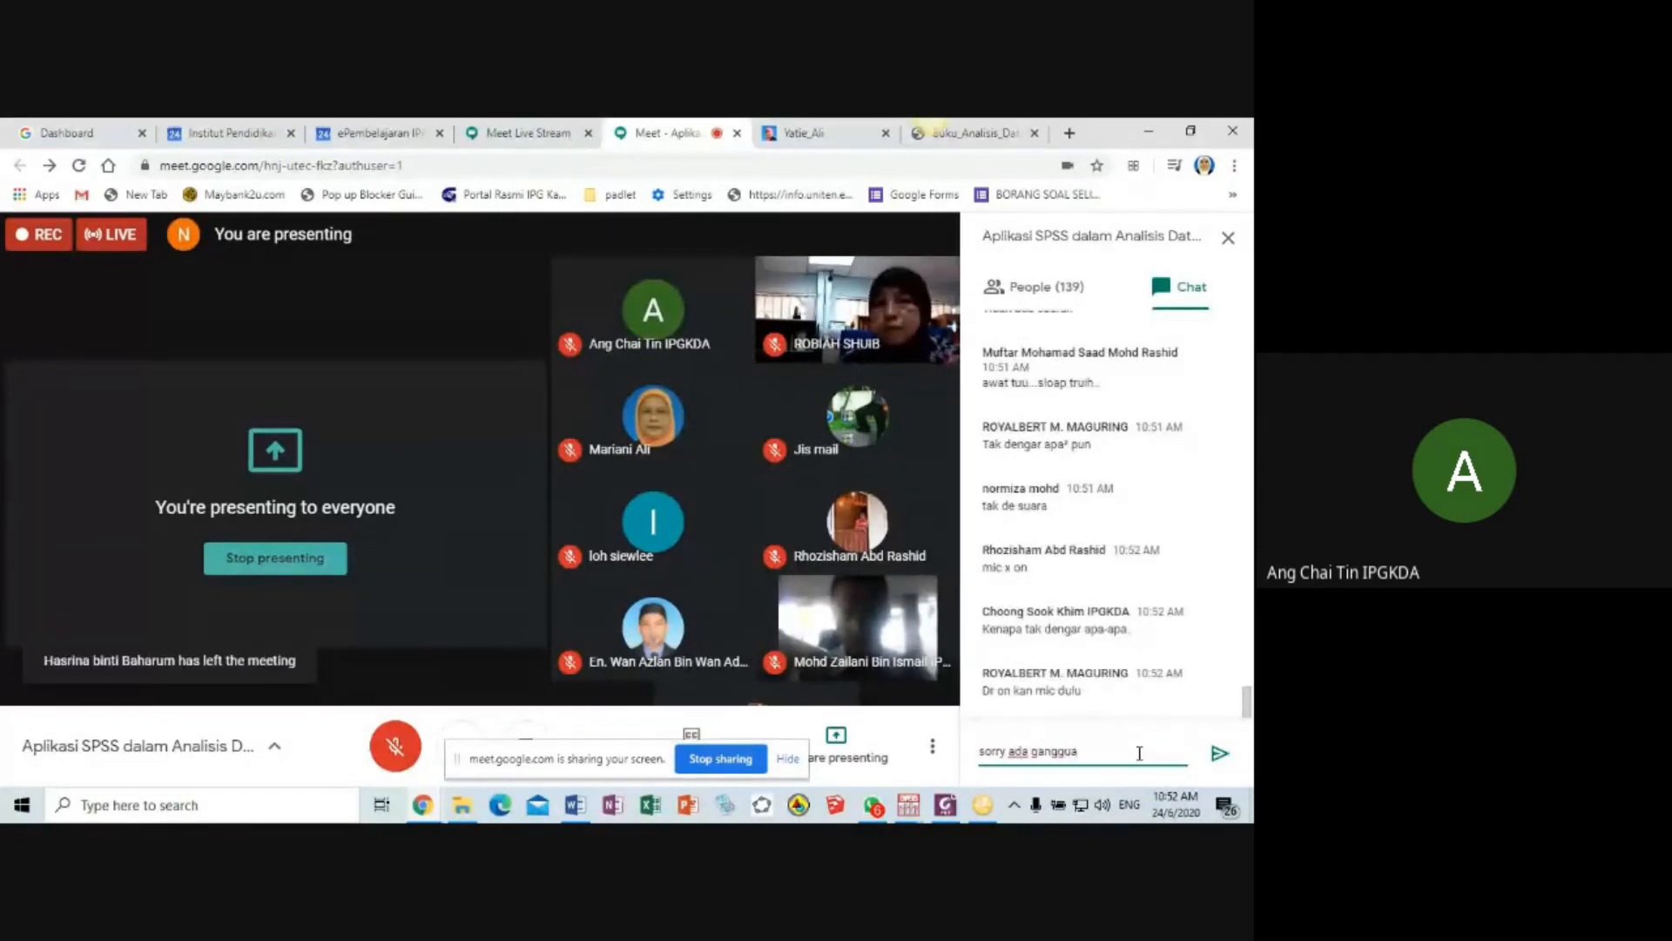
{"action": "type", "text": "n suara"}
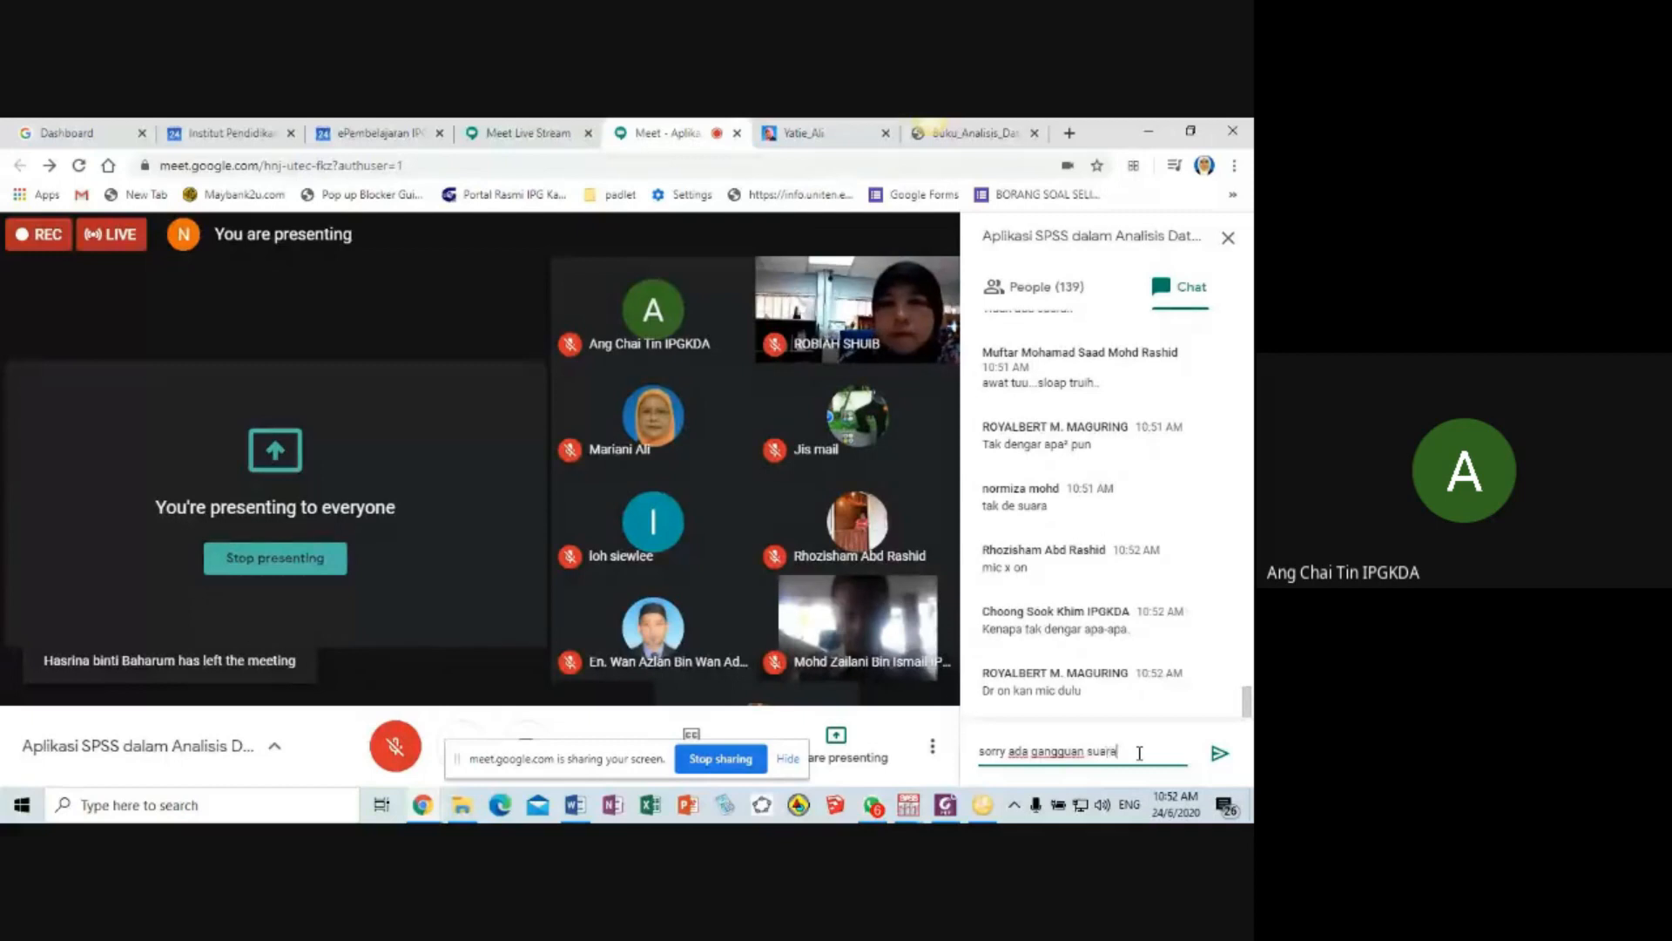
{"action": "left_click", "coordinate": [1219, 754]}
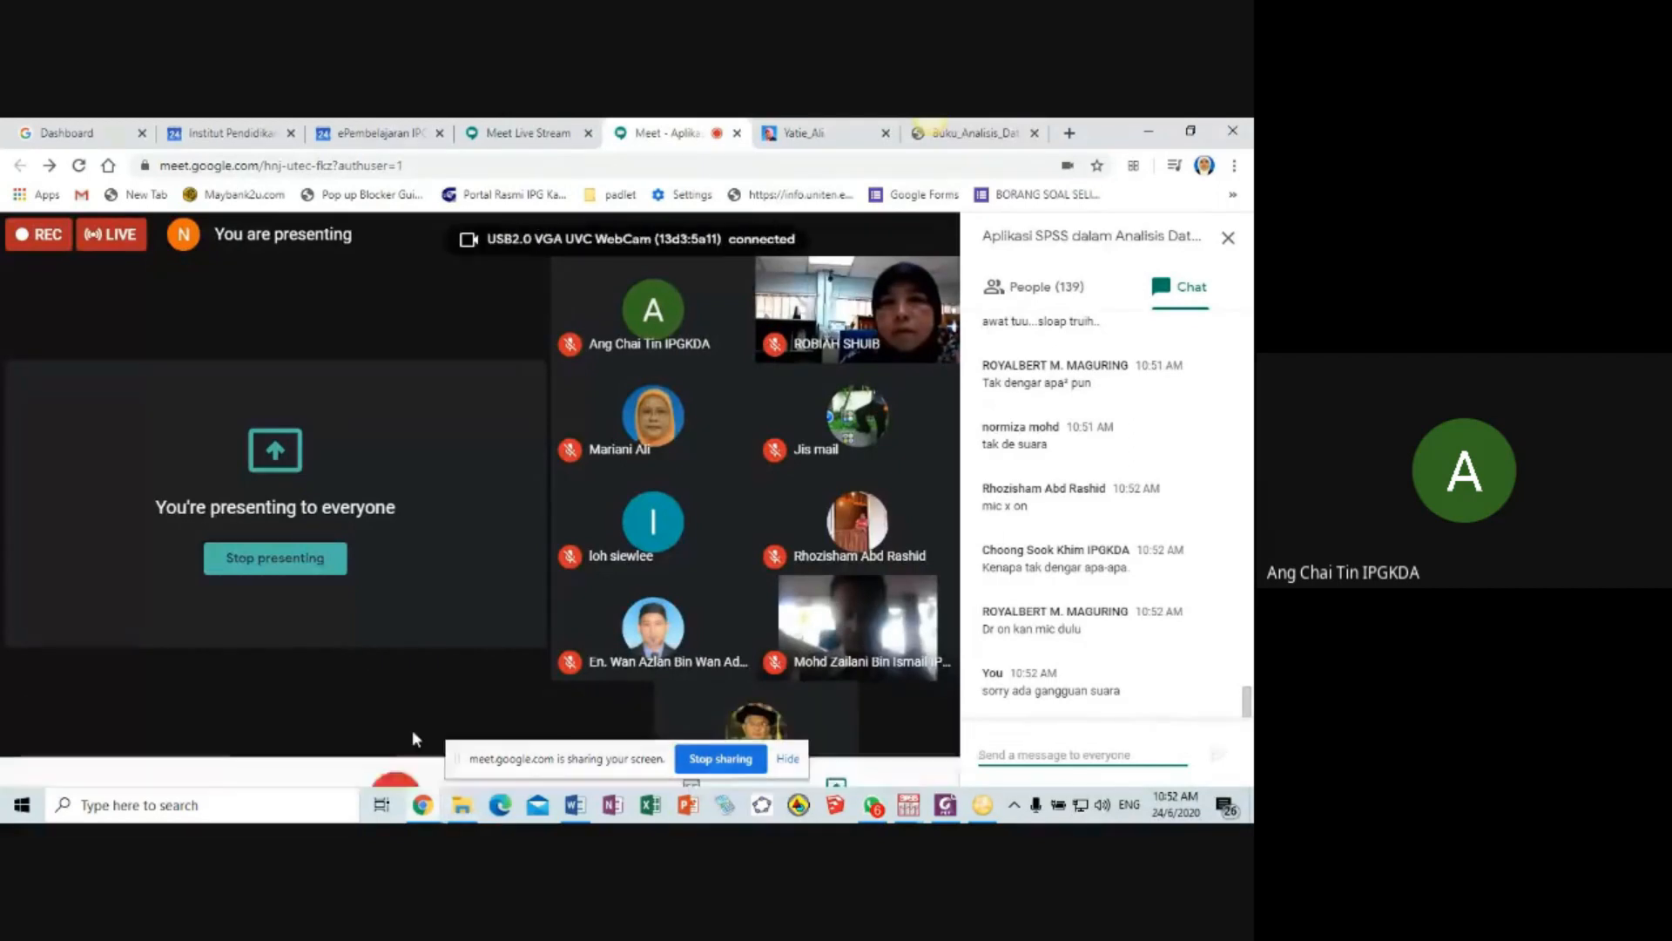
- Raise the computer's audio volume during the meeting presentation
{"action": "left_click", "coordinate": [397, 754]}
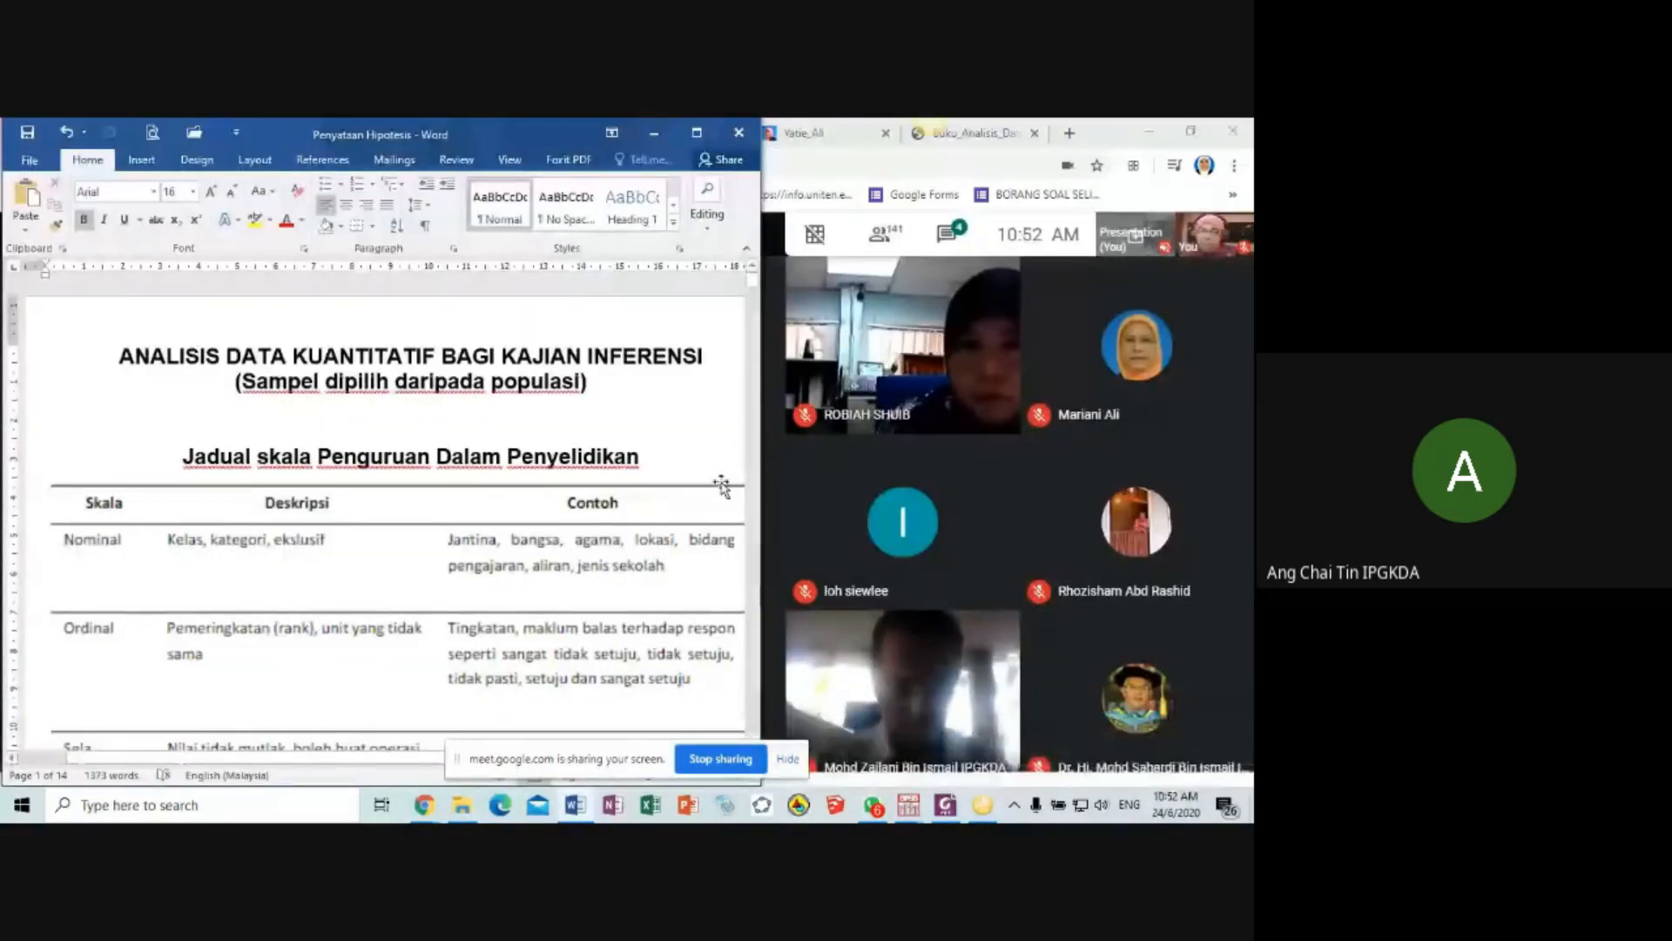
{"action": "key", "text": "XF86AudioRaiseVolume"}
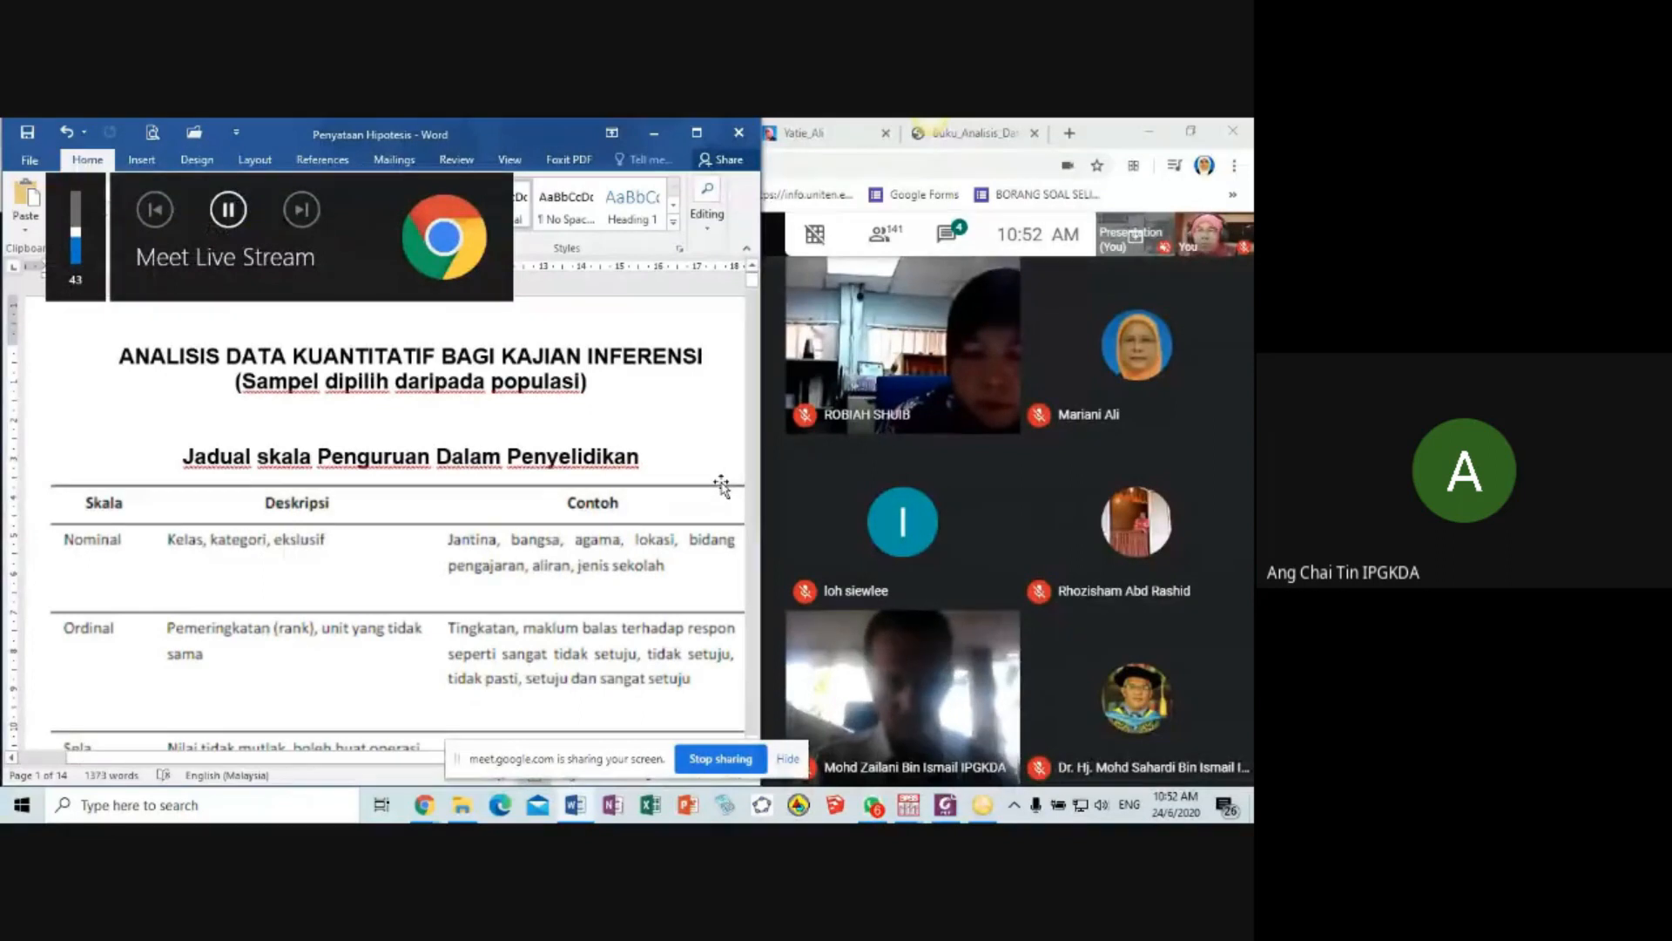
{"action": "key", "text": "XF86AudioRaiseVolume"}
{"action": "key", "text": "XF86AudioRaiseVolume"}
{"action": "key", "text": "XF86AudioRaiseVolume"}
{"action": "key", "text": "XF86AudioRaiseVolume"}
{"action": "key", "text": "XF86AudioRaiseVolume"}
{"action": "key", "text": "XF86AudioRaiseVolume"}
{"action": "key", "text": "XF86AudioRaiseVolume"}
{"action": "key", "text": "XF86AudioRaiseVolume"}
{"action": "key", "text": "XF86AudioRaiseVolume"}
{"action": "key", "text": "XF86AudioRaiseVolume"}
{"action": "key", "text": "XF86AudioRaiseVolume"}
{"action": "key", "text": "XF86AudioRaiseVolume"}
{"action": "key", "text": "XF86AudioRaiseVolume"}
{"action": "key", "text": "XF86AudioRaiseVolume"}
{"action": "key", "text": "XF86AudioRaiseVolume"}
{"action": "key", "text": "XF86AudioRaiseVolume"}
{"action": "key", "text": "XF86AudioRaiseVolume"}
{"action": "key", "text": "XF86AudioRaiseVolume"}
{"action": "key", "text": "XF86AudioRaiseVolume"}
{"action": "key", "text": "XF86AudioRaiseVolume"}
{"action": "key", "text": "XF86AudioRaiseVolume"}
{"action": "key", "text": "XF86AudioRaiseVolume"}
{"action": "key", "text": "XF86AudioRaiseVolume"}
{"action": "key", "text": "XF86AudioRaiseVolume"}
{"action": "key", "text": "XF86AudioRaiseVolume"}
{"action": "key", "text": "XF86AudioRaiseVolume"}
{"action": "key", "text": "XF86AudioRaiseVolume"}
{"action": "key", "text": "XF86AudioRaiseVolume"}
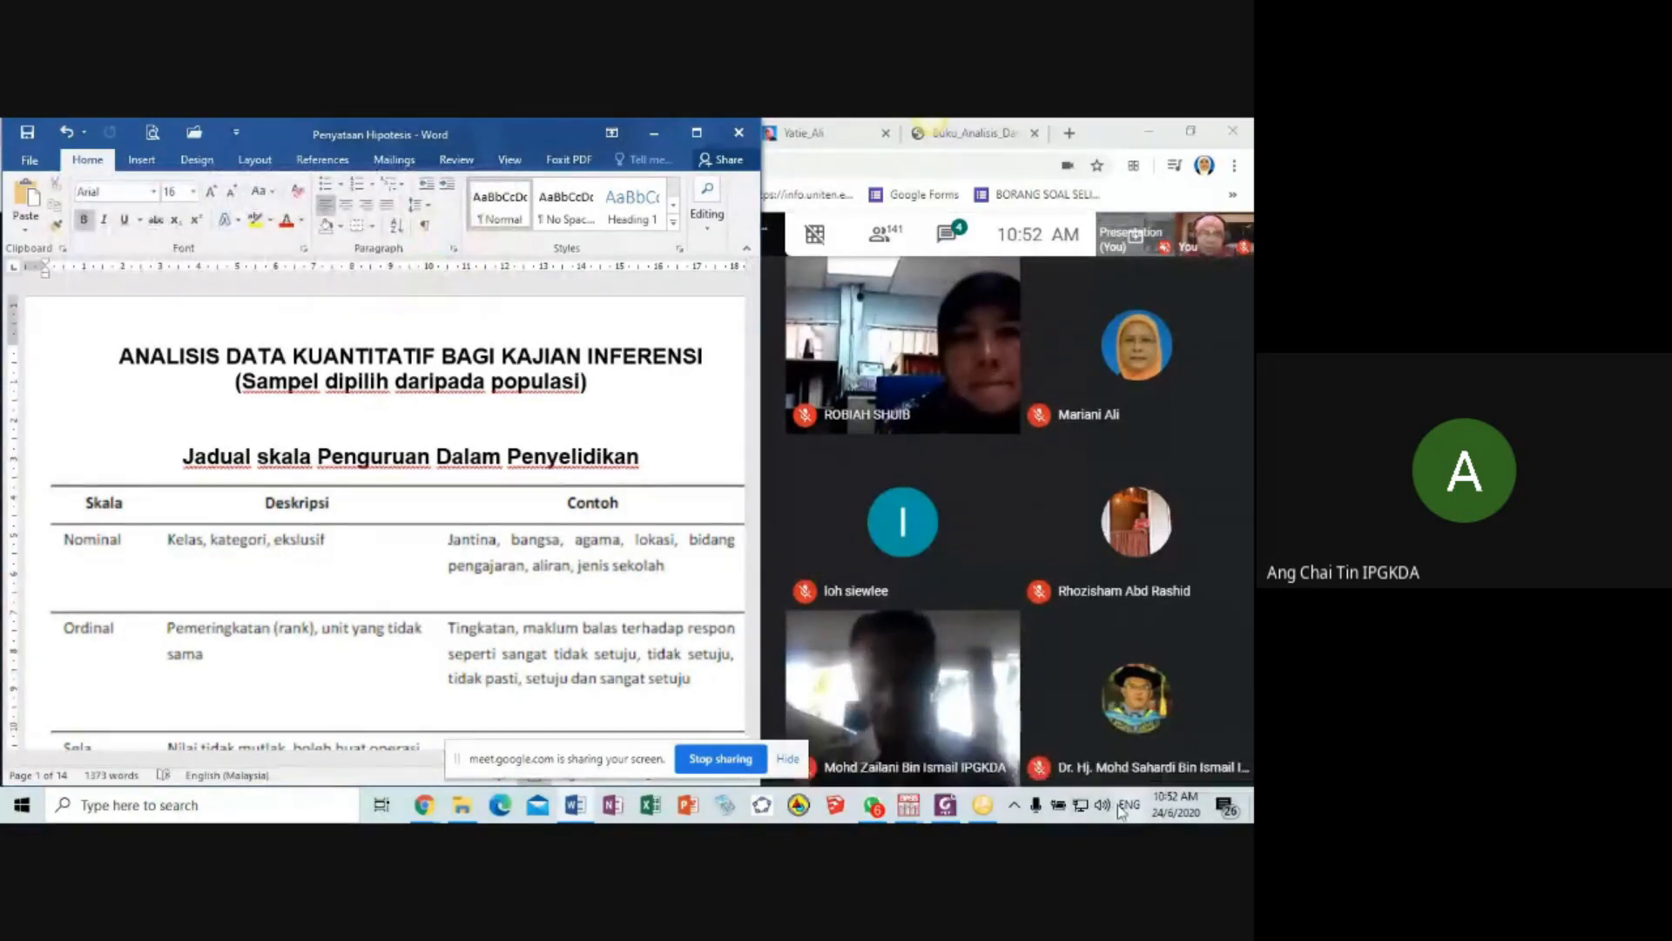
- Send the message "sorry ada gangguan suara" in the meeting chat and unmute the microphone
{"action": "left_click", "coordinate": [947, 234]}
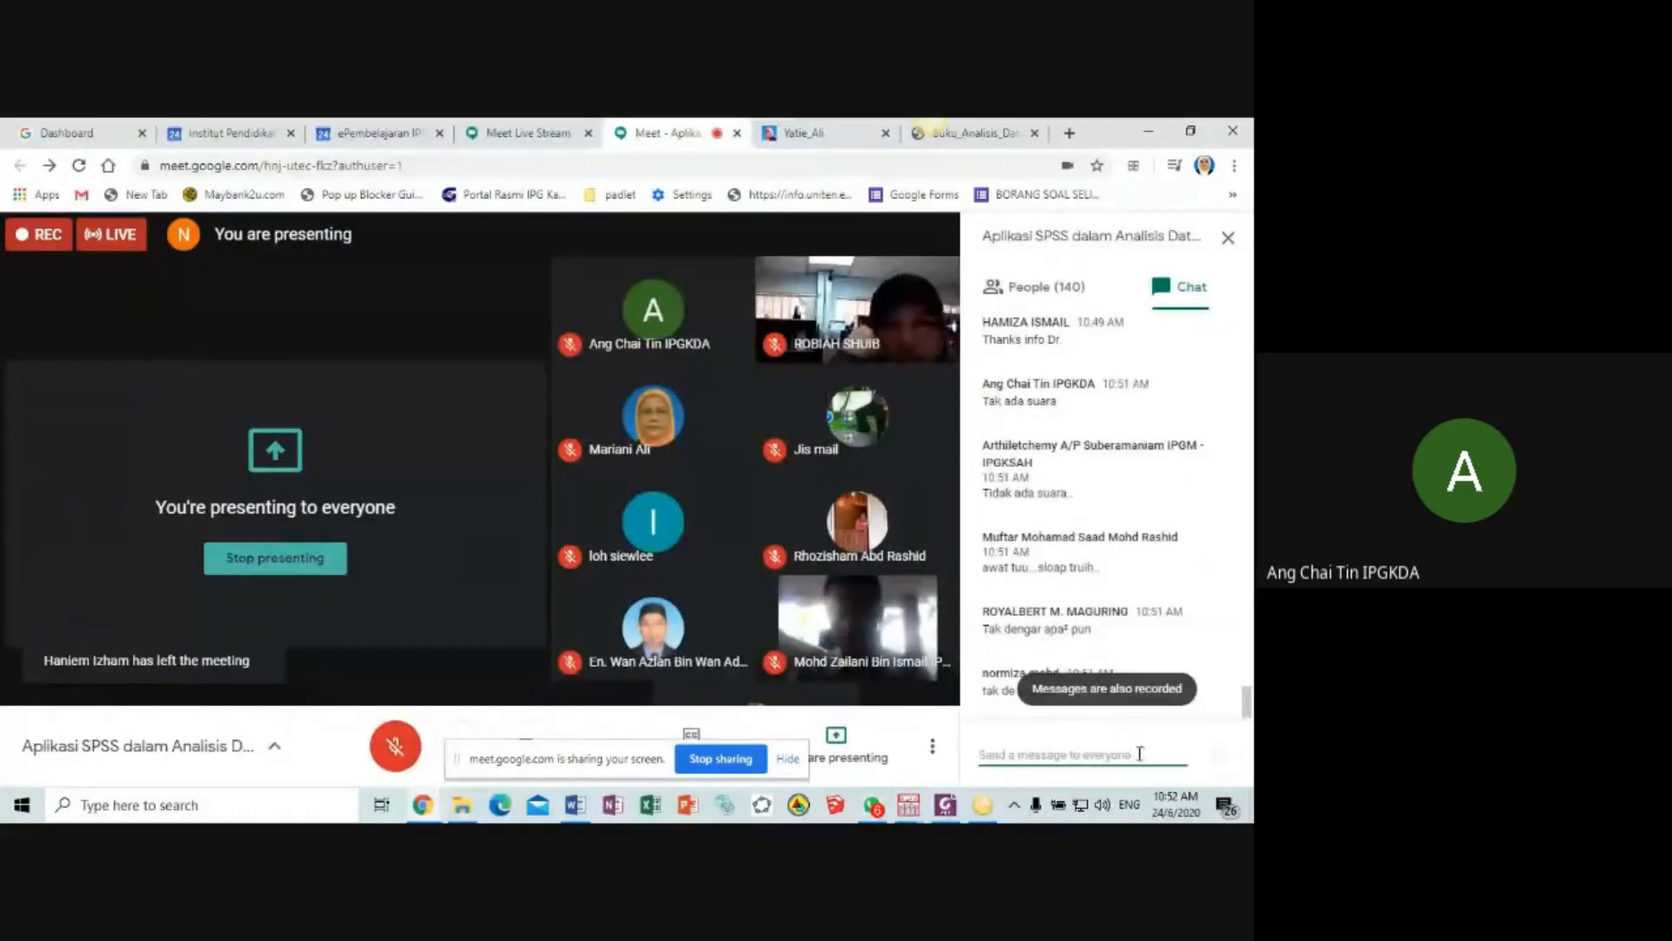
{"action": "type", "text": "sorryy"}
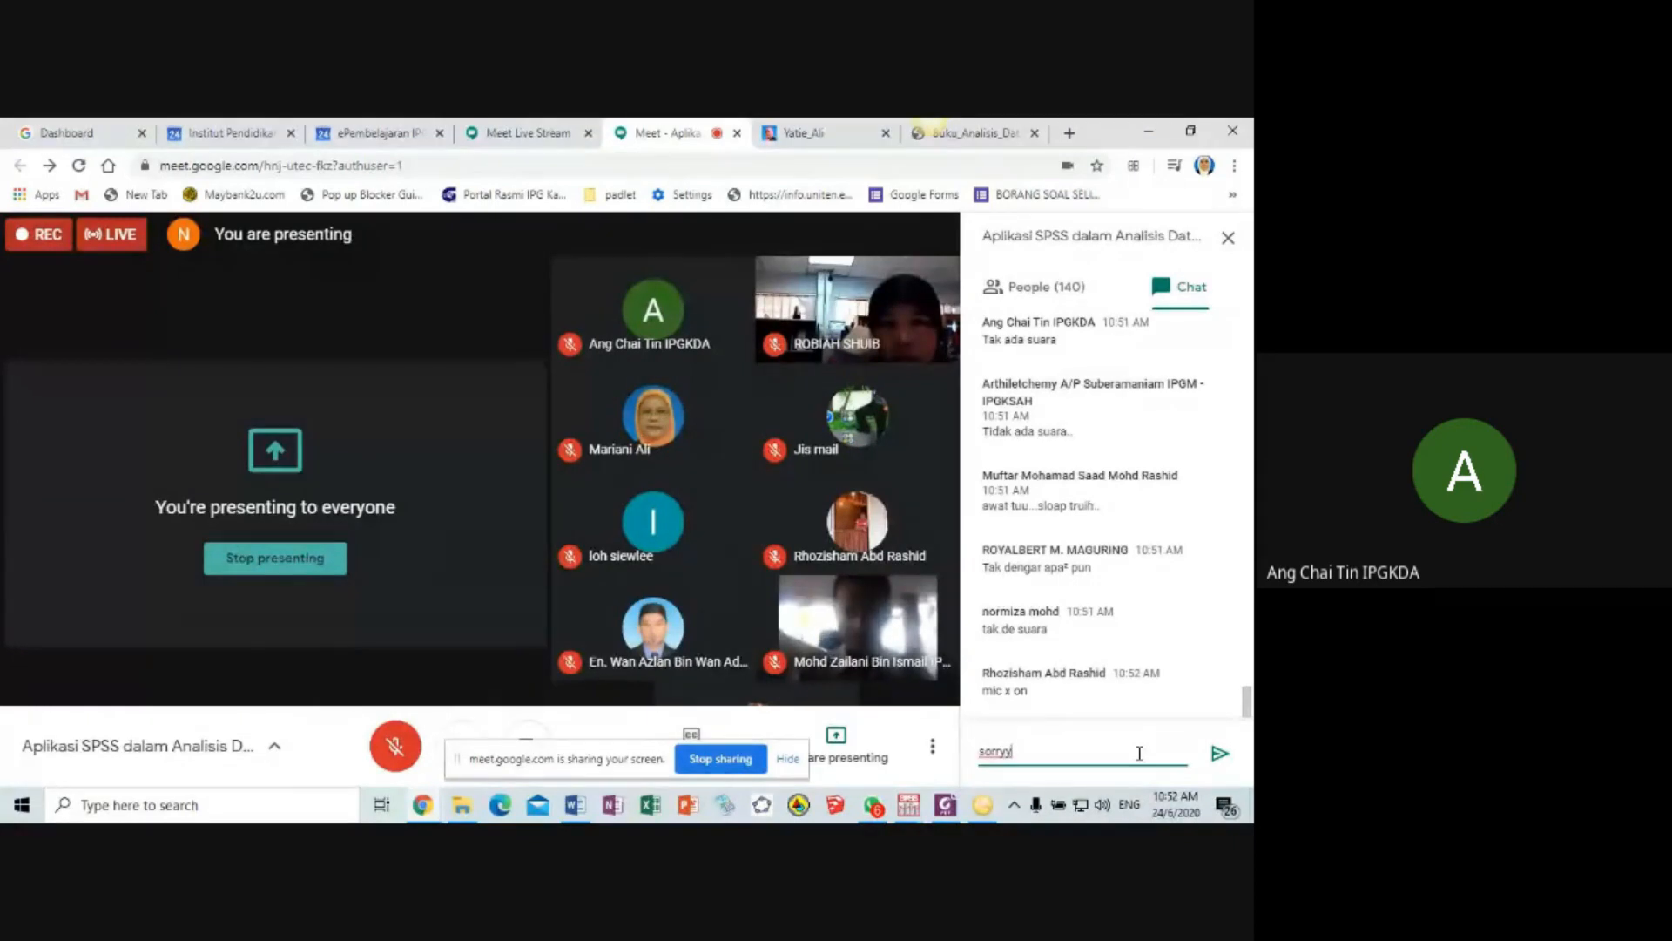
{"action": "key", "text": "BackSpace"}
{"action": "type", "text": " ada g"}
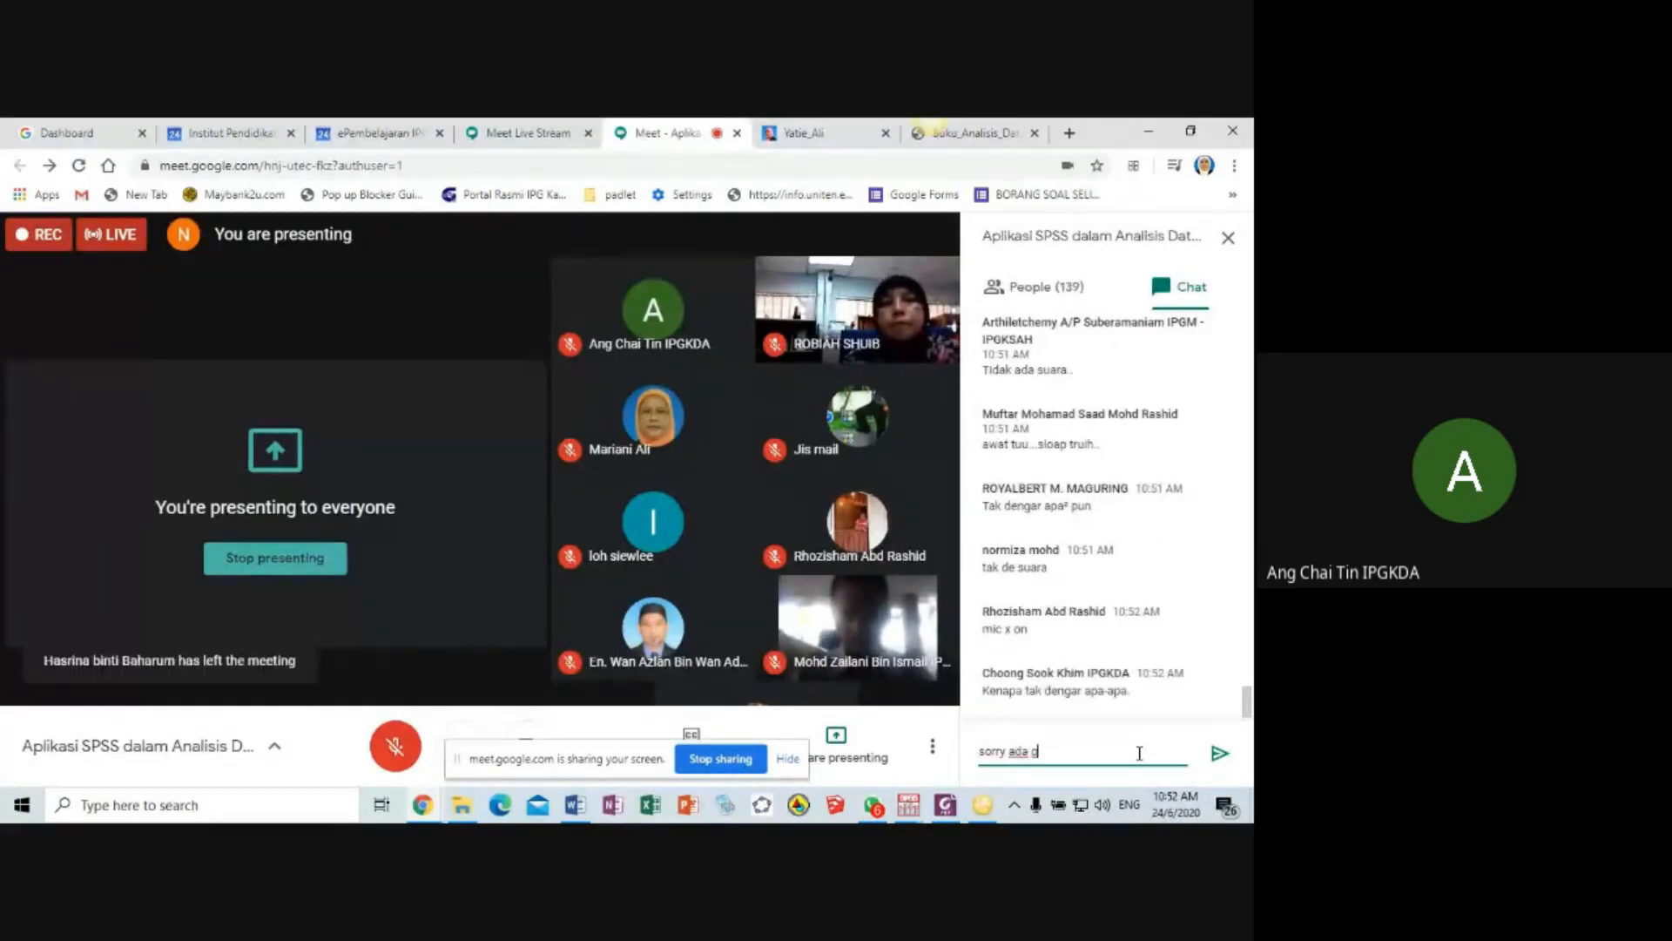
{"action": "type", "text": "angguan"}
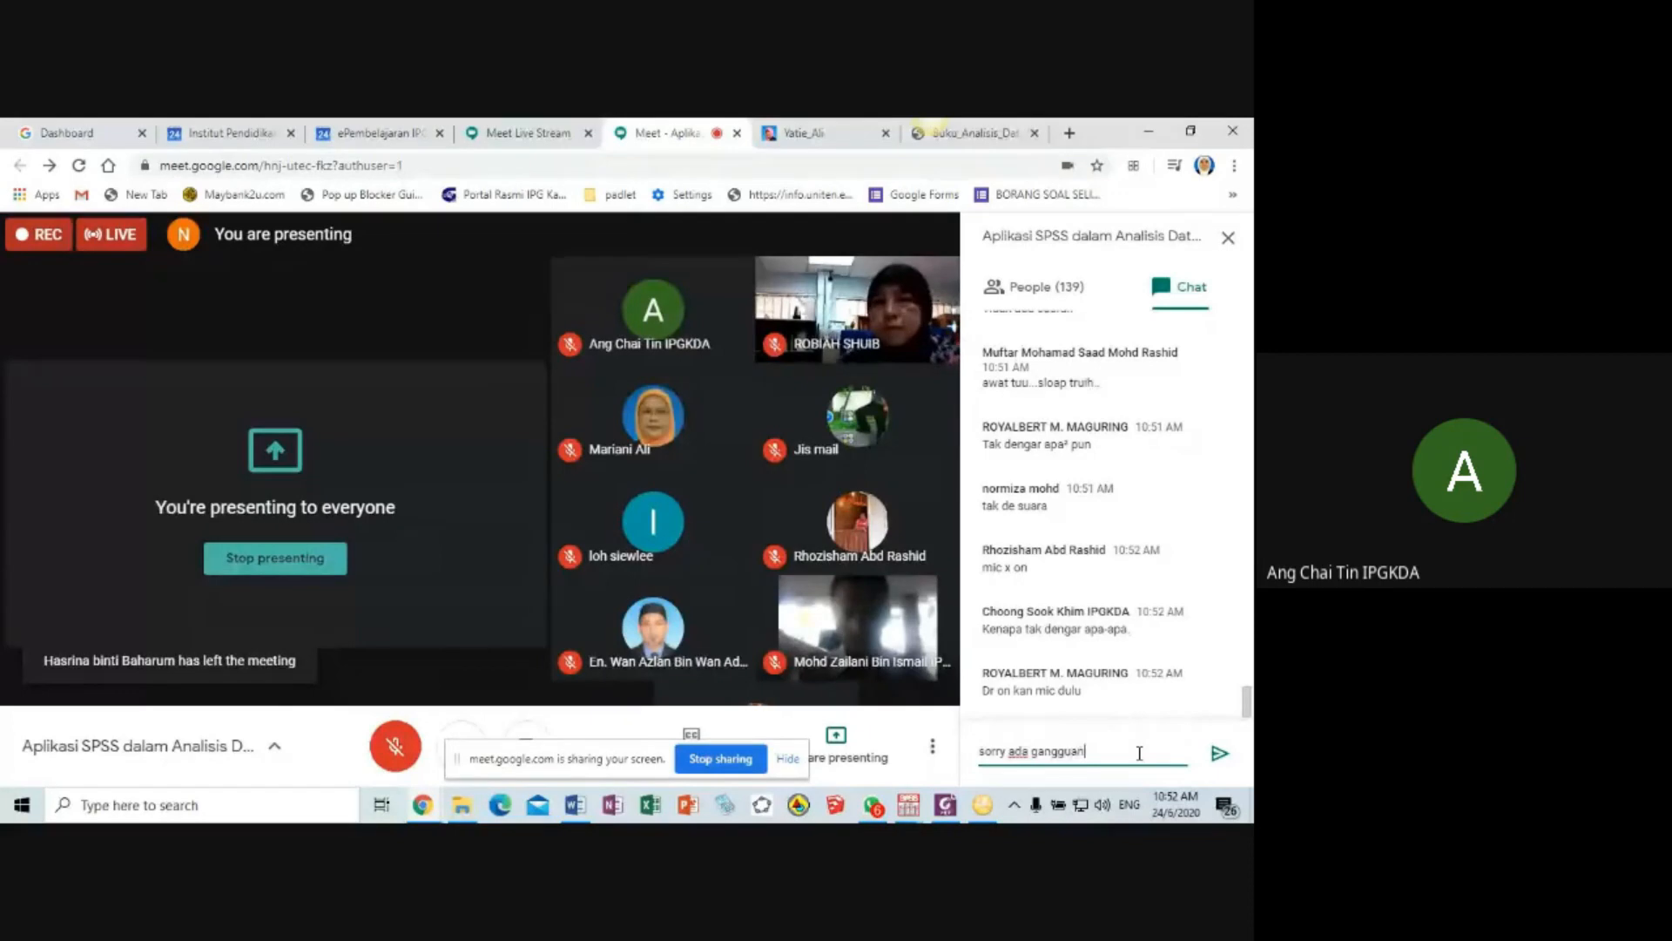
{"action": "type", "text": " suara"}
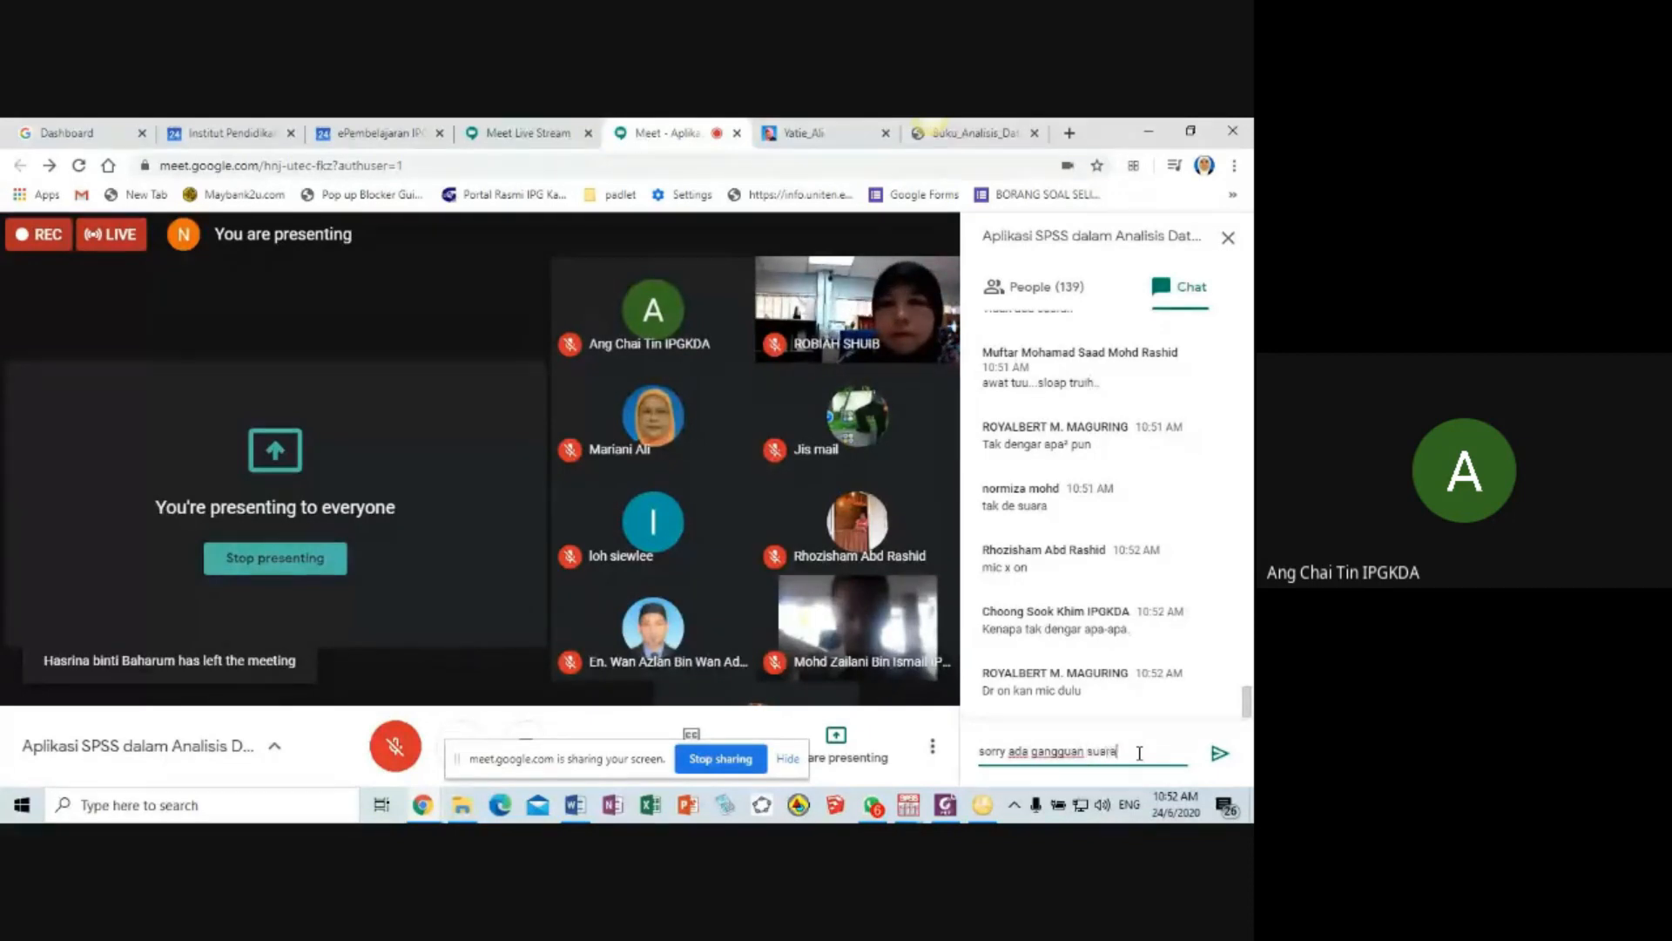
{"action": "left_click", "coordinate": [1219, 762]}
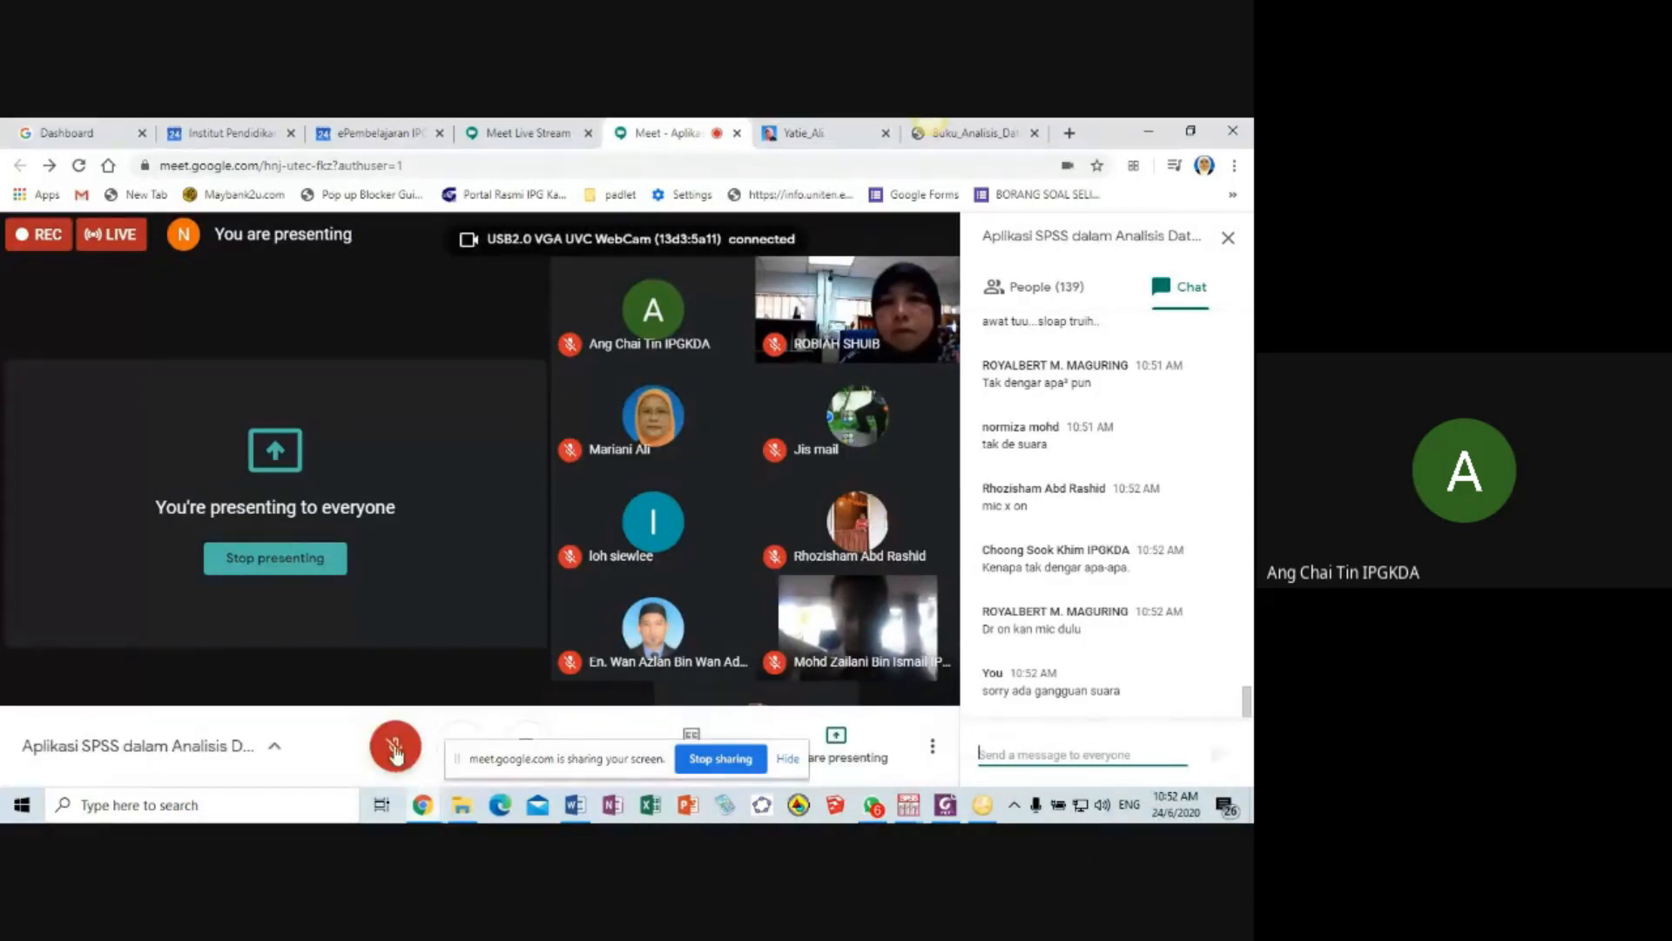
{"action": "left_click", "coordinate": [393, 747]}
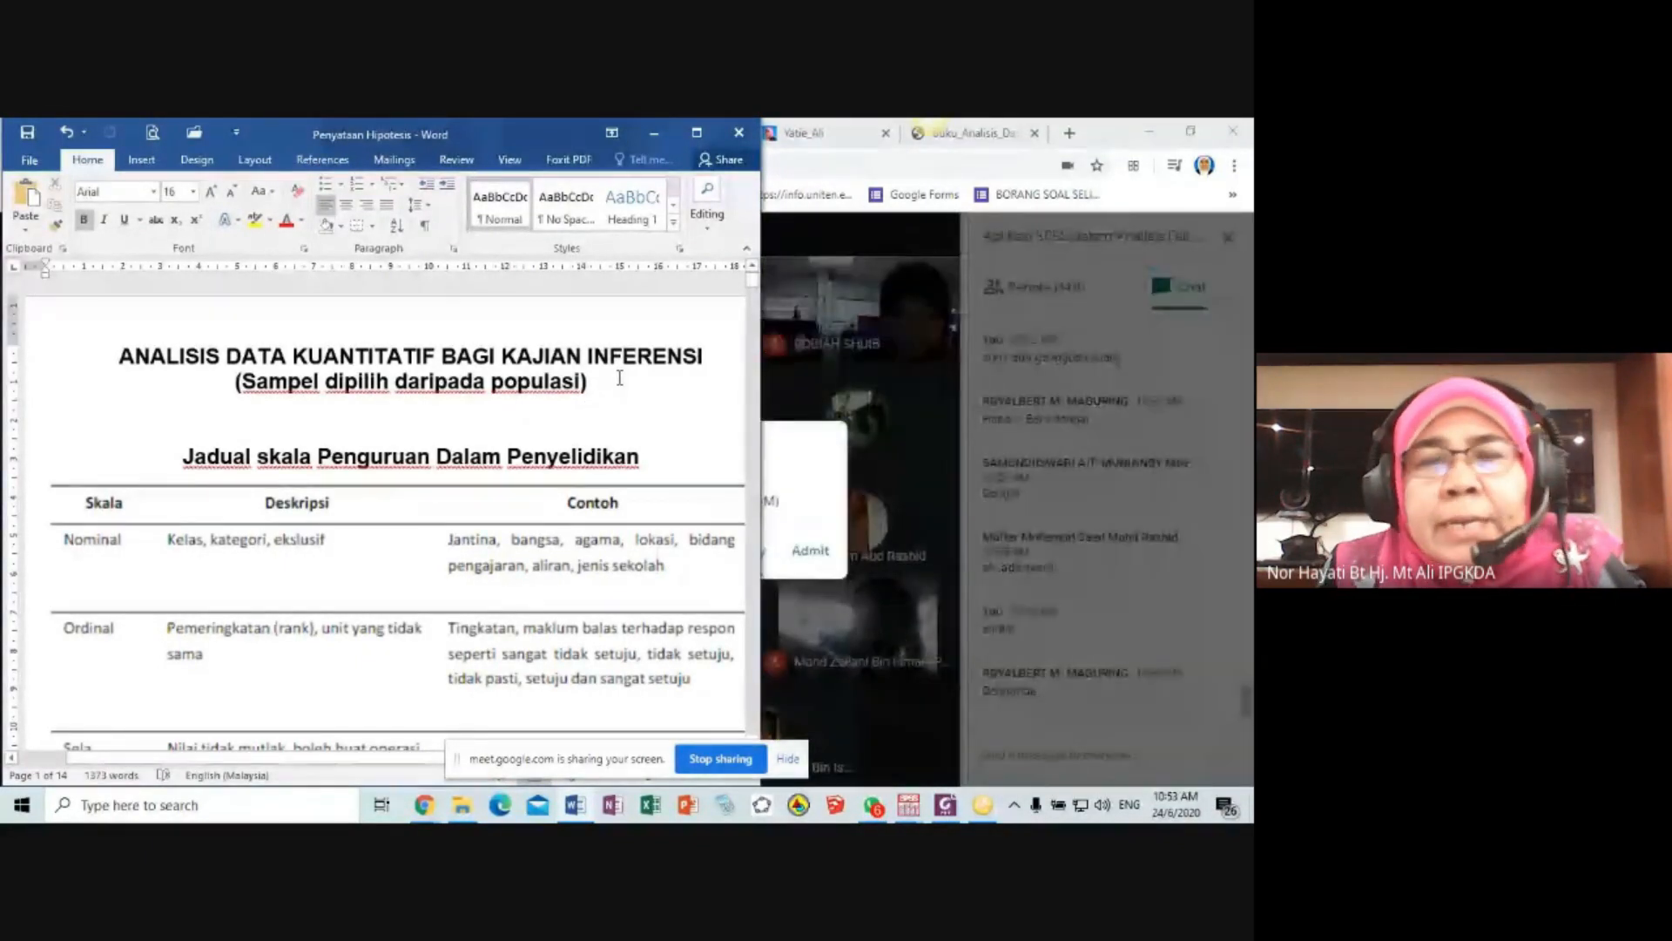
- Admit the waiting participant to the meeting and return to the measurement scale table in the Penyataan Hipotesis Word document
{"action": "left_click", "coordinate": [581, 808]}
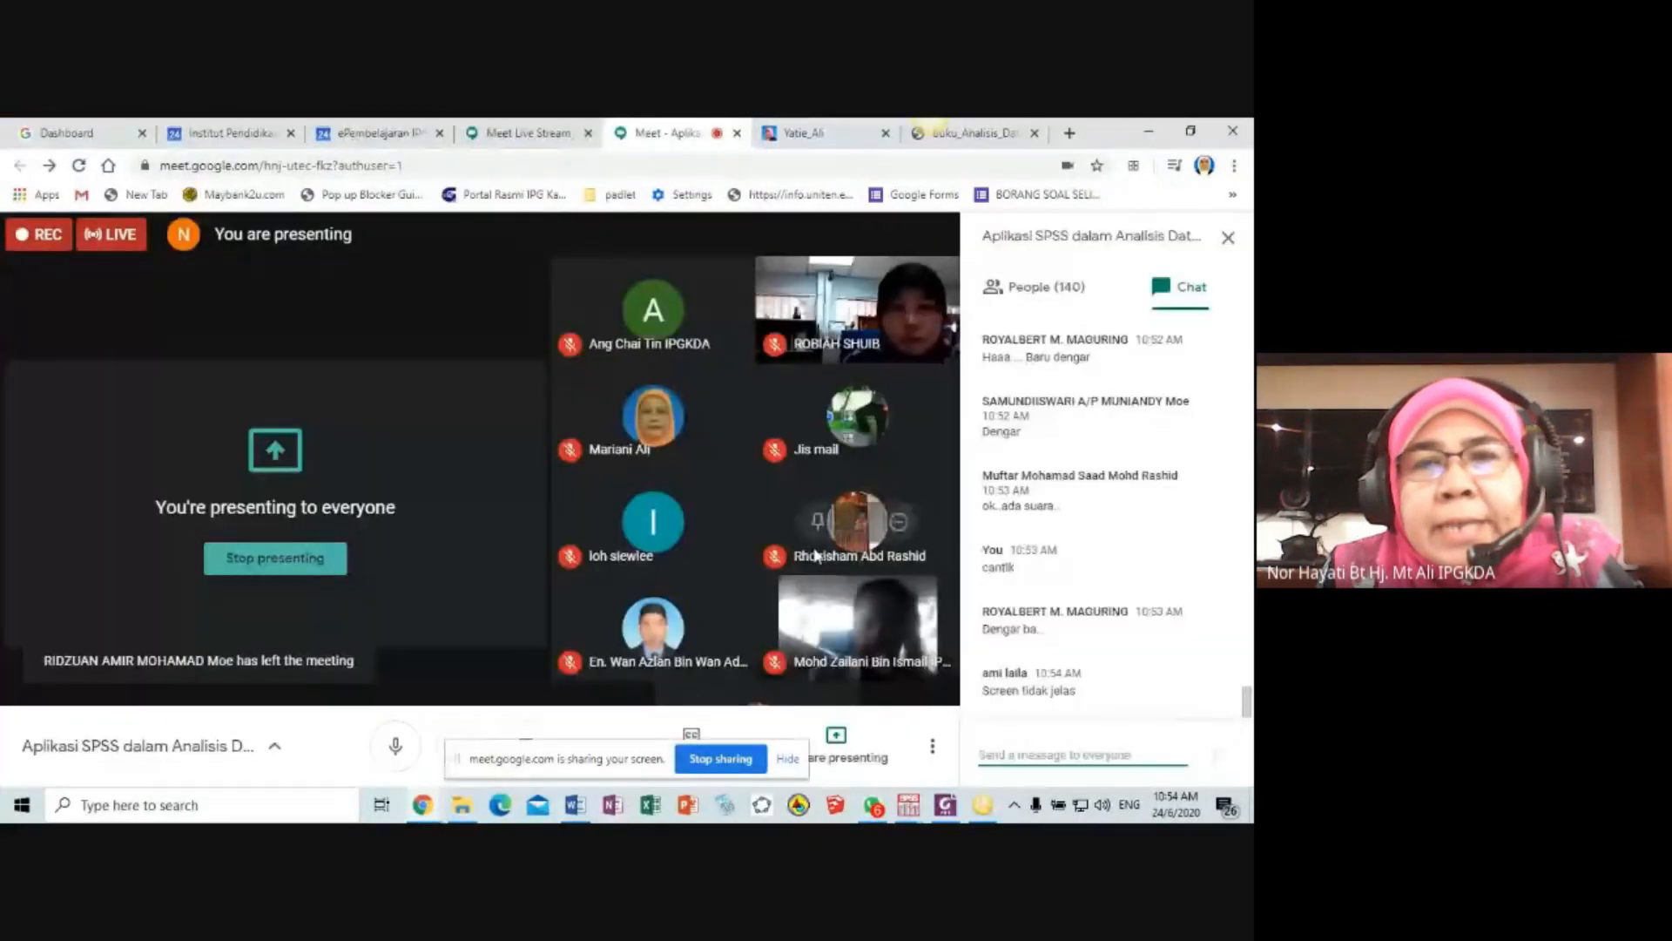
{"action": "left_click", "coordinate": [594, 810]}
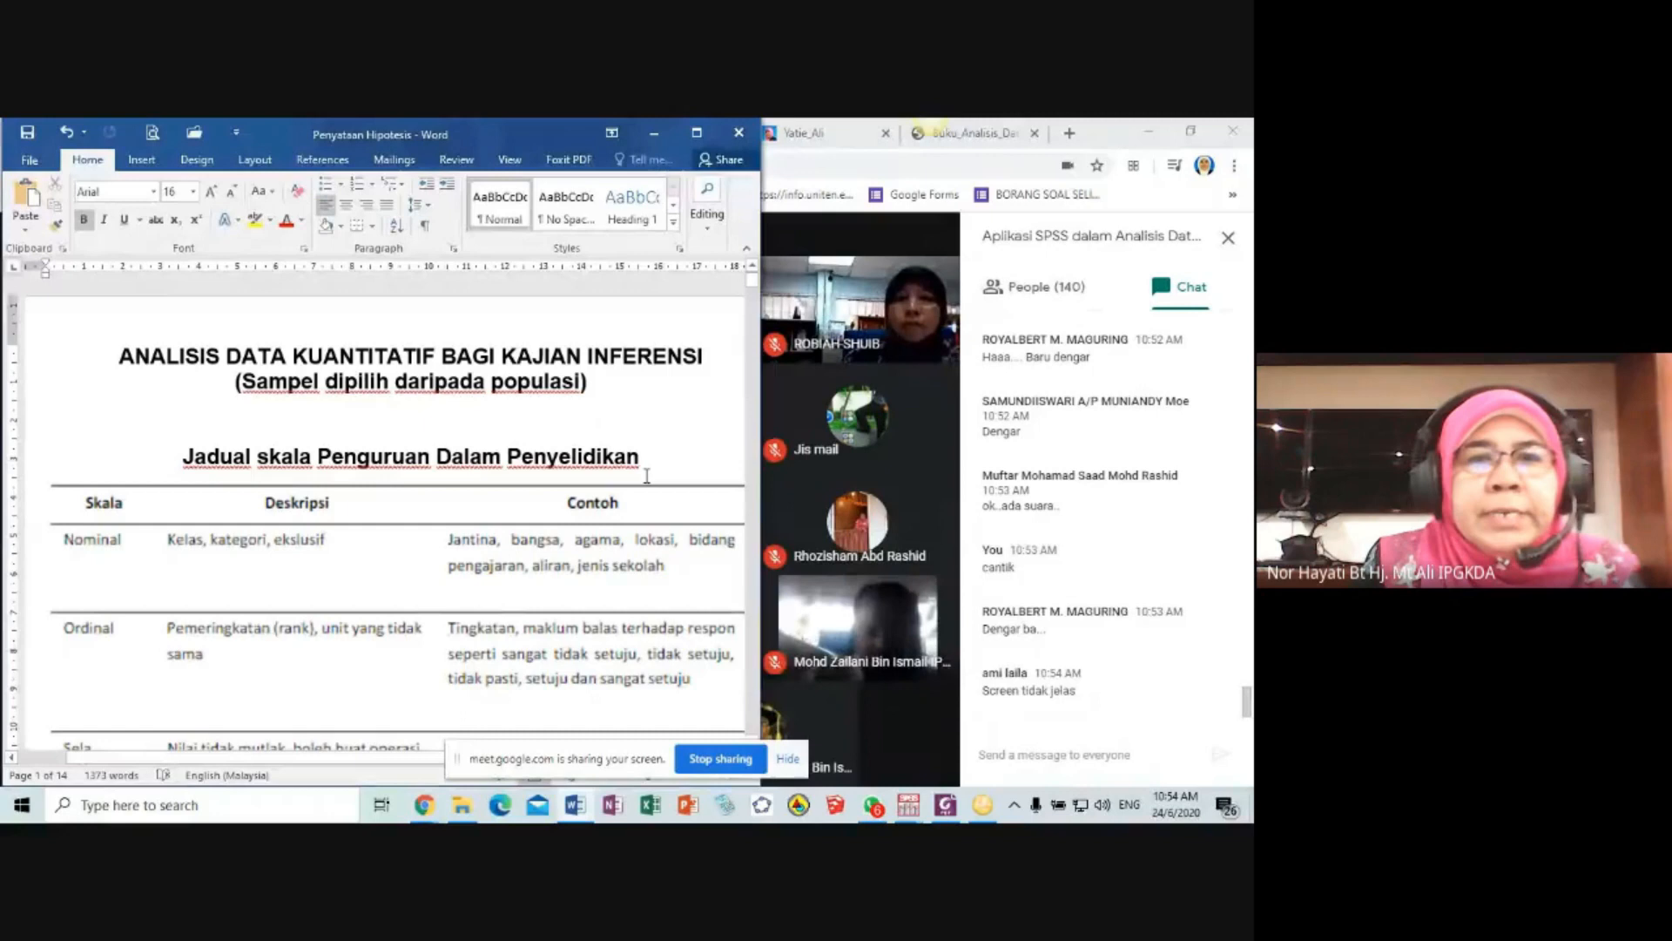
{"action": "scroll", "coordinate": [646, 475], "scroll_direction": "down", "scroll_amount": 3}
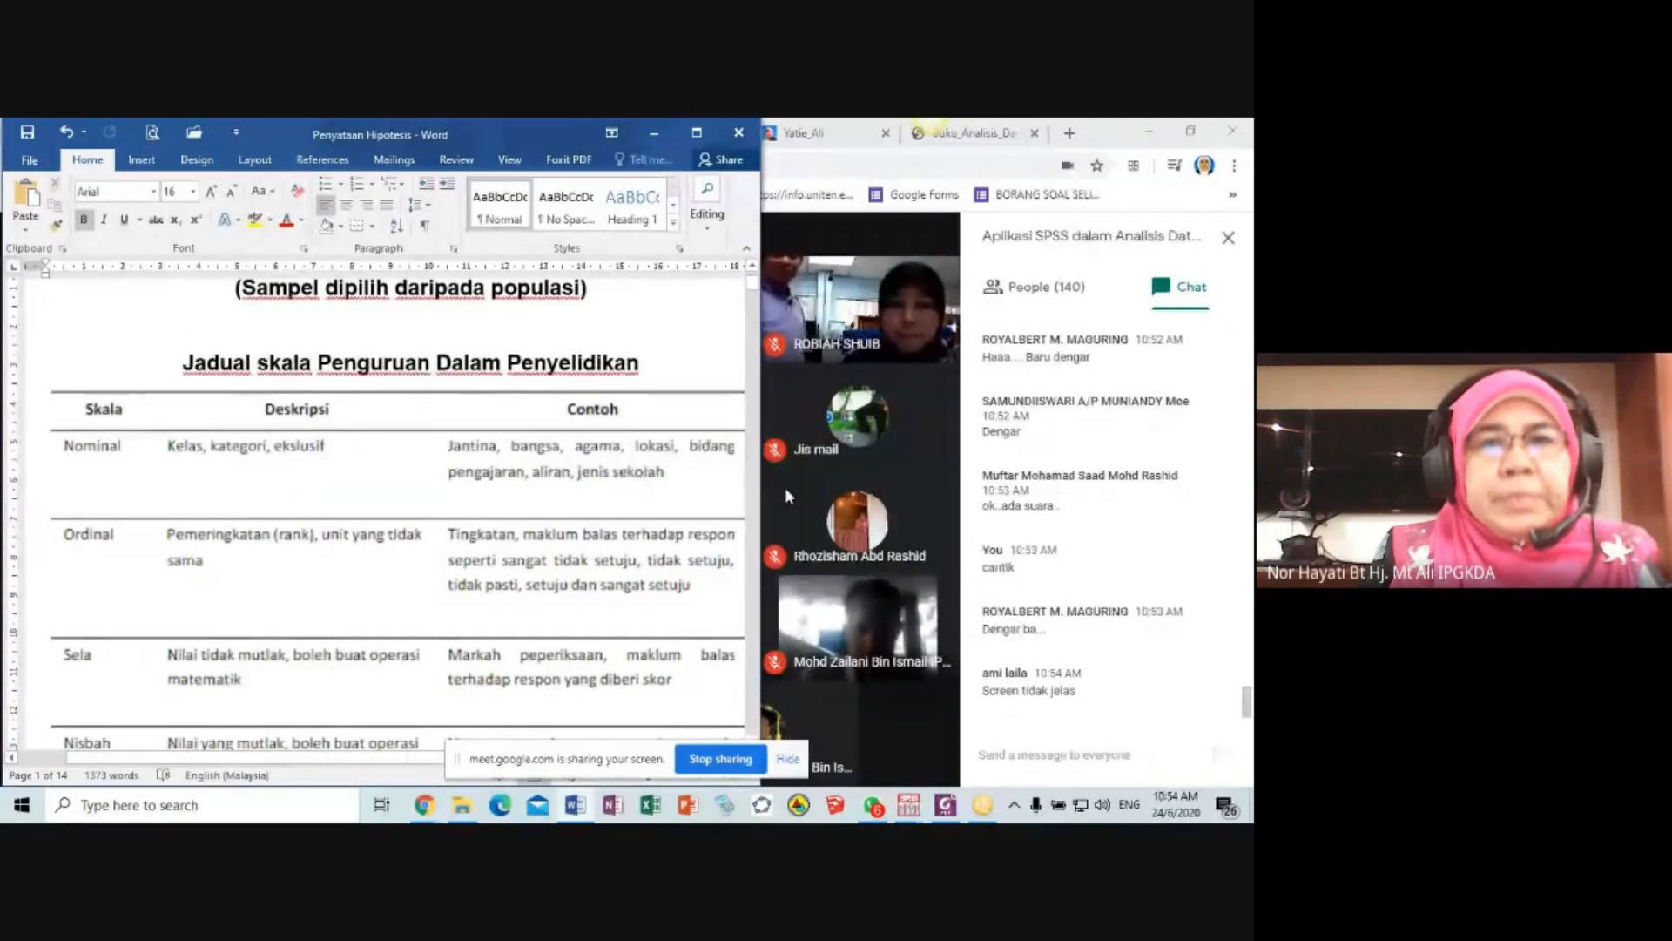
{"action": "left_click", "coordinate": [810, 554]}
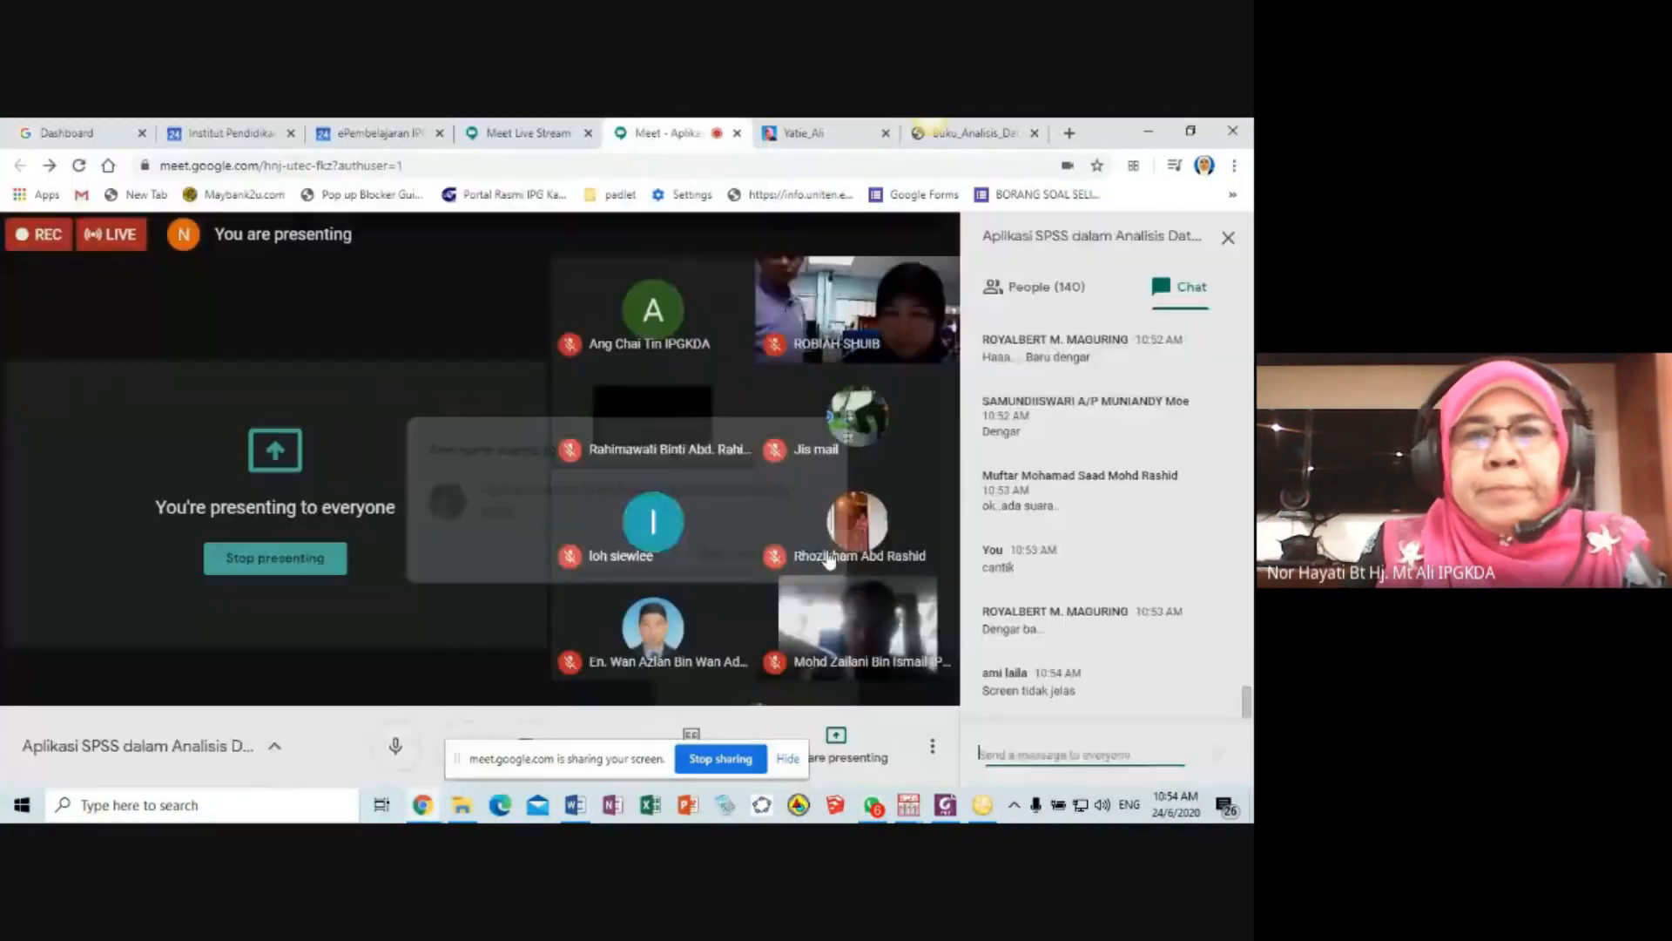
{"action": "key", "text": "alt+Tab"}
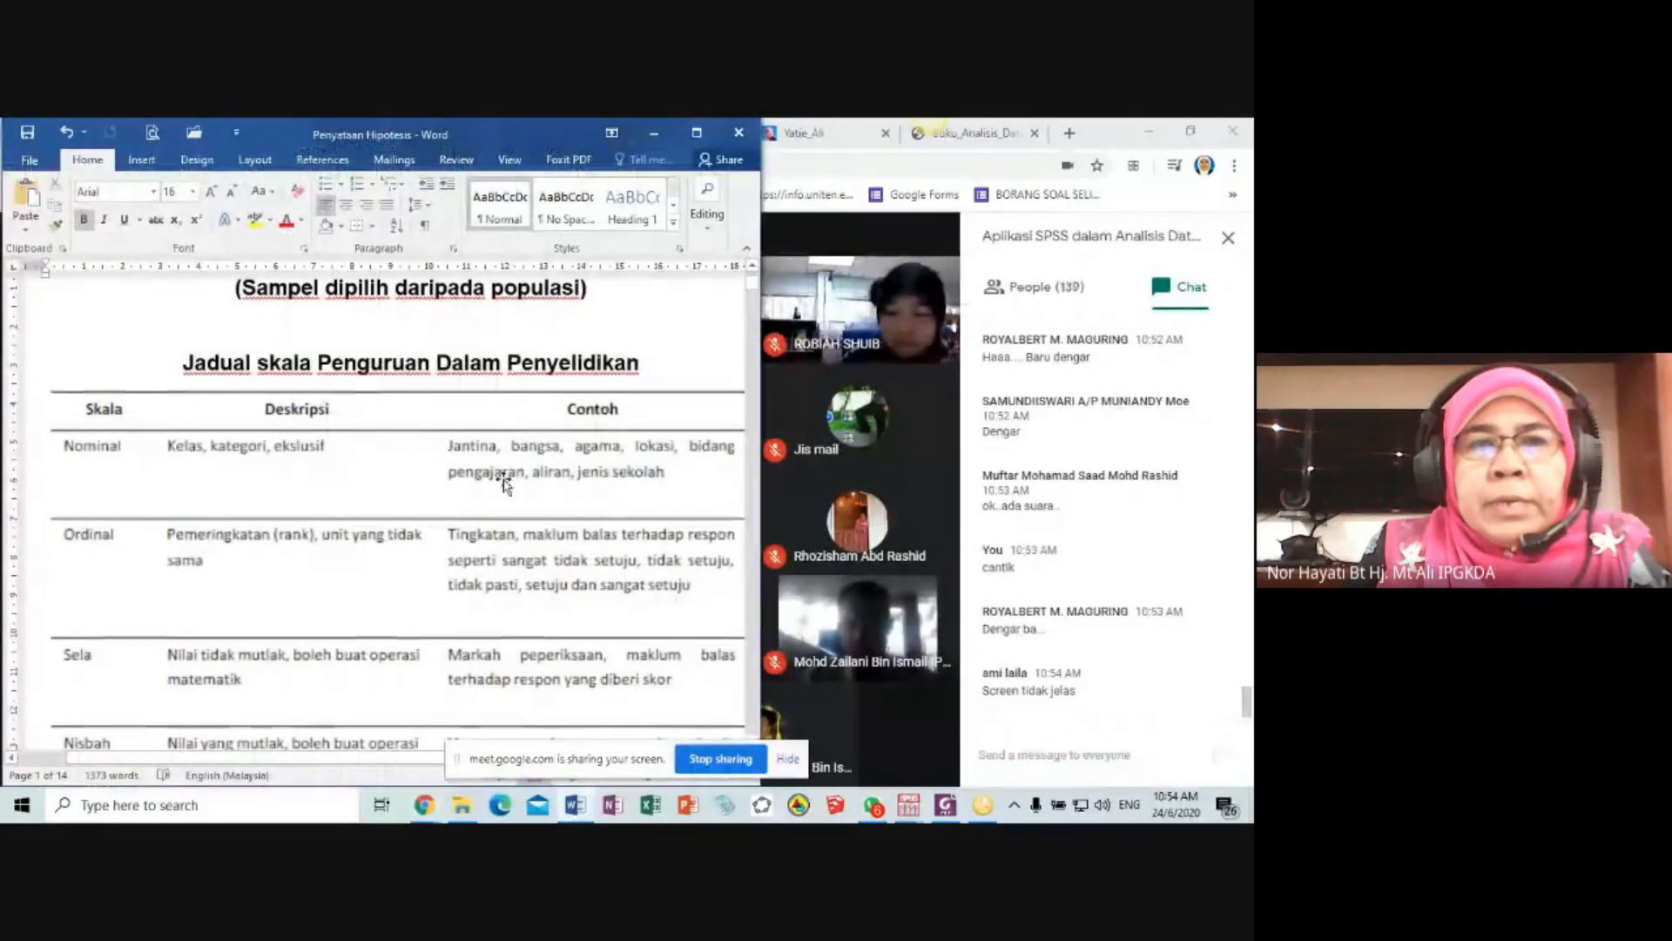
{"action": "scroll", "coordinate": [504, 480], "scroll_direction": "down", "scroll_amount": 2}
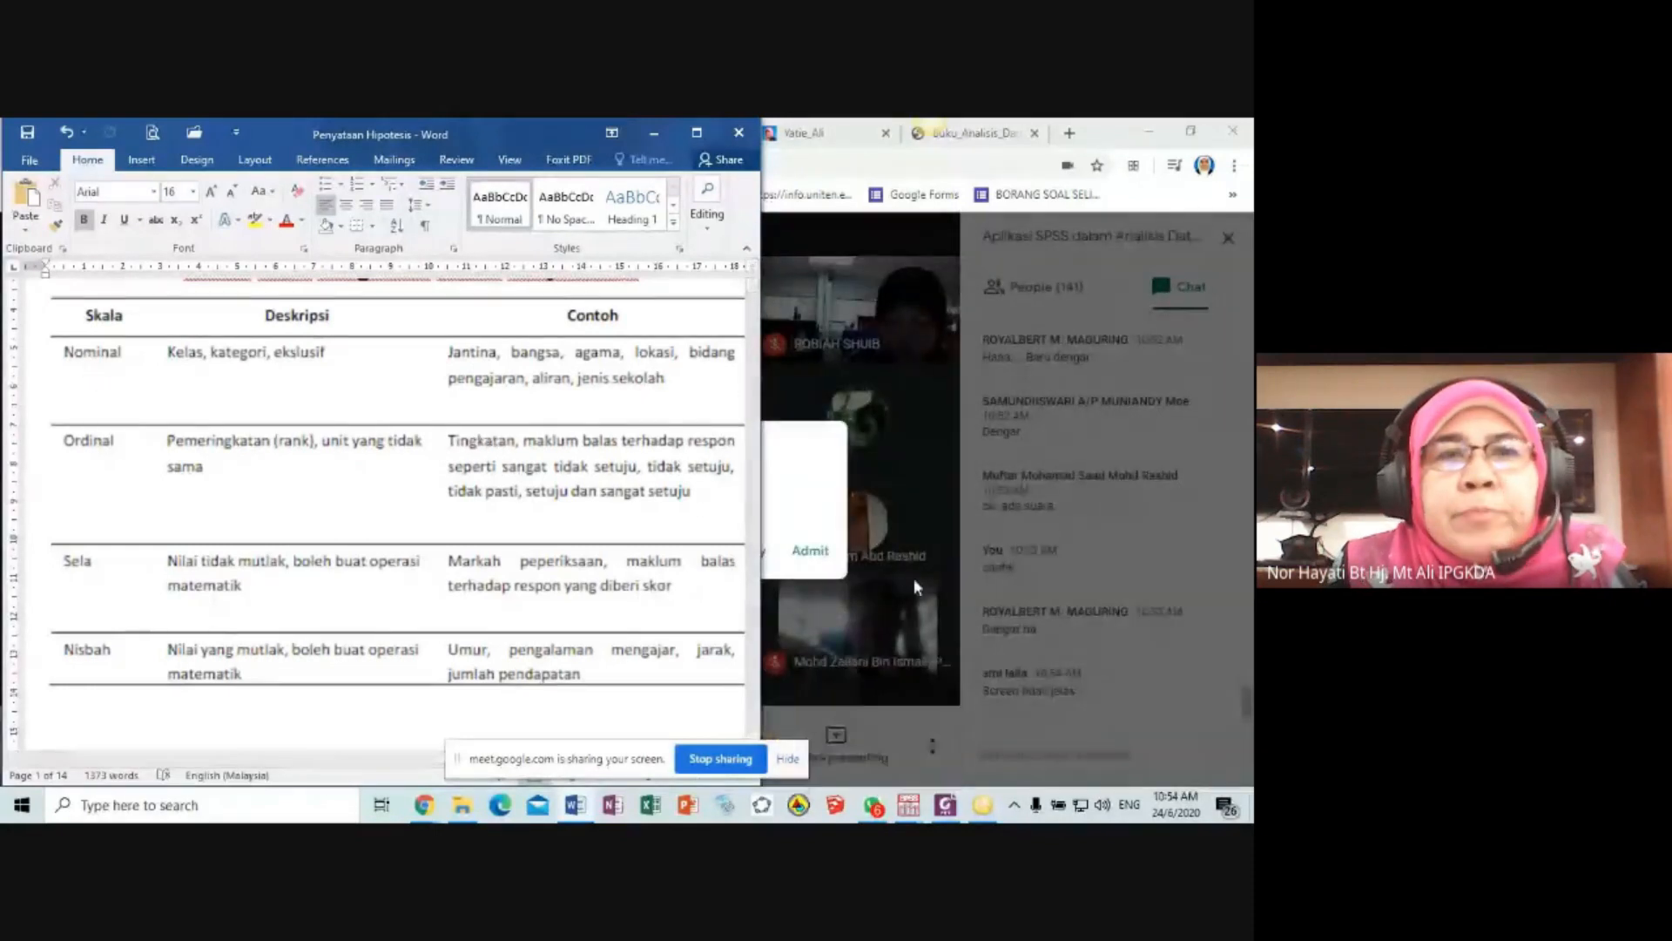
- Admit the two further join requests in the meeting, switching back to the Word document after each one
{"action": "left_click", "coordinate": [803, 562]}
{"action": "left_click", "coordinate": [803, 555]}
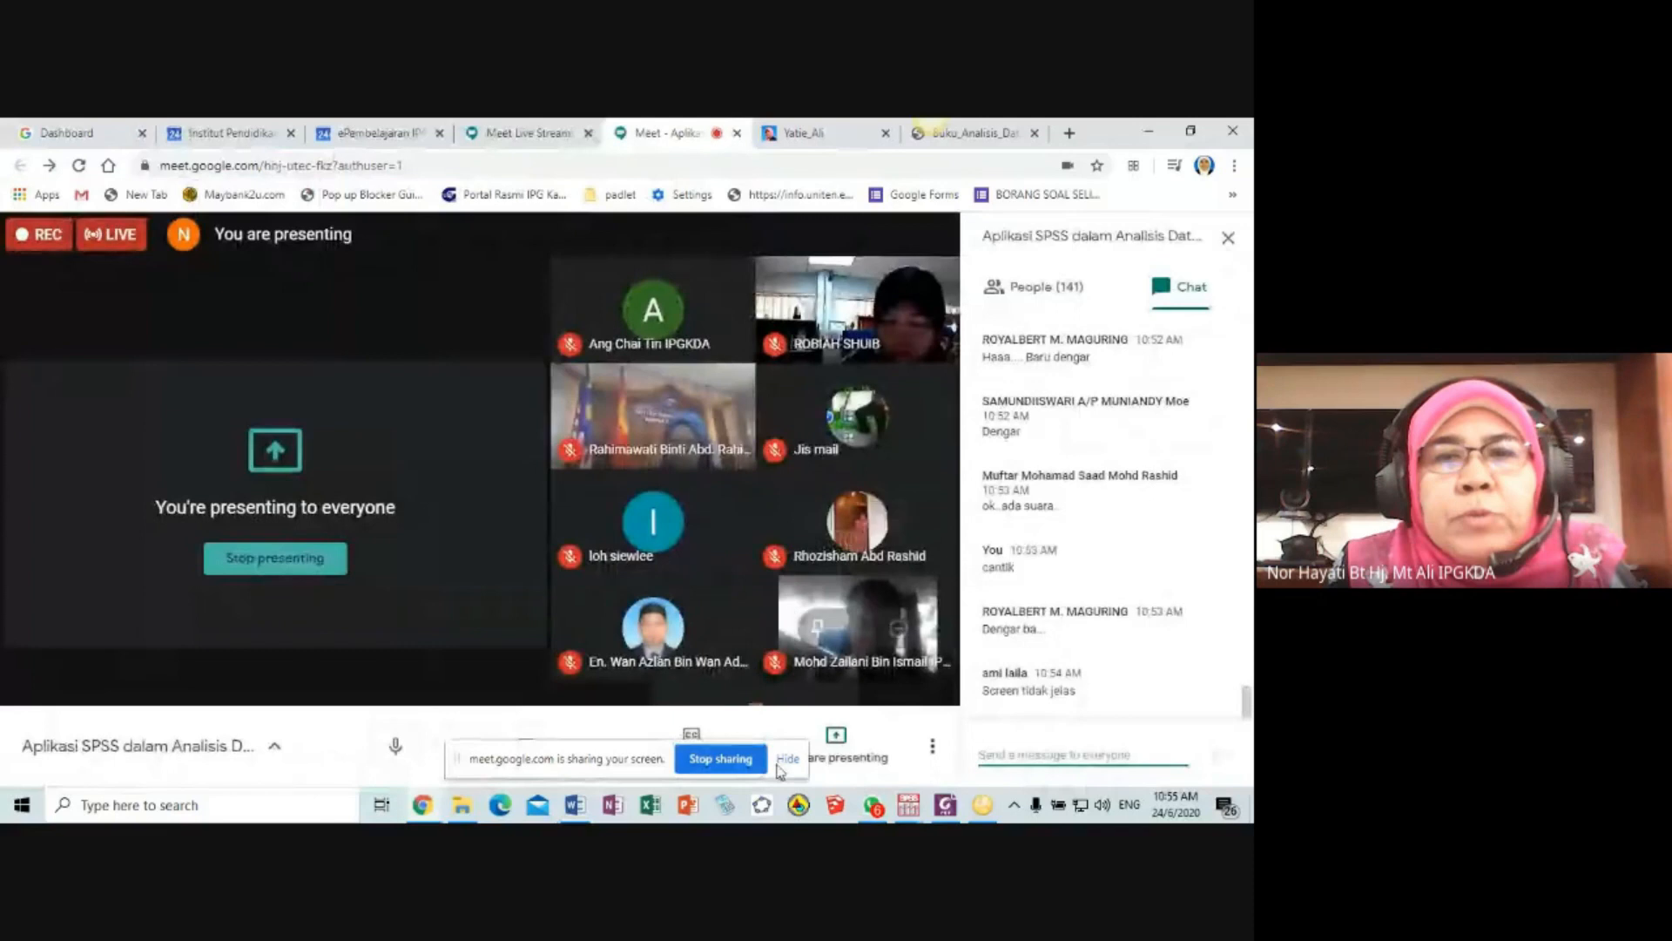
{"action": "left_click", "coordinate": [579, 808]}
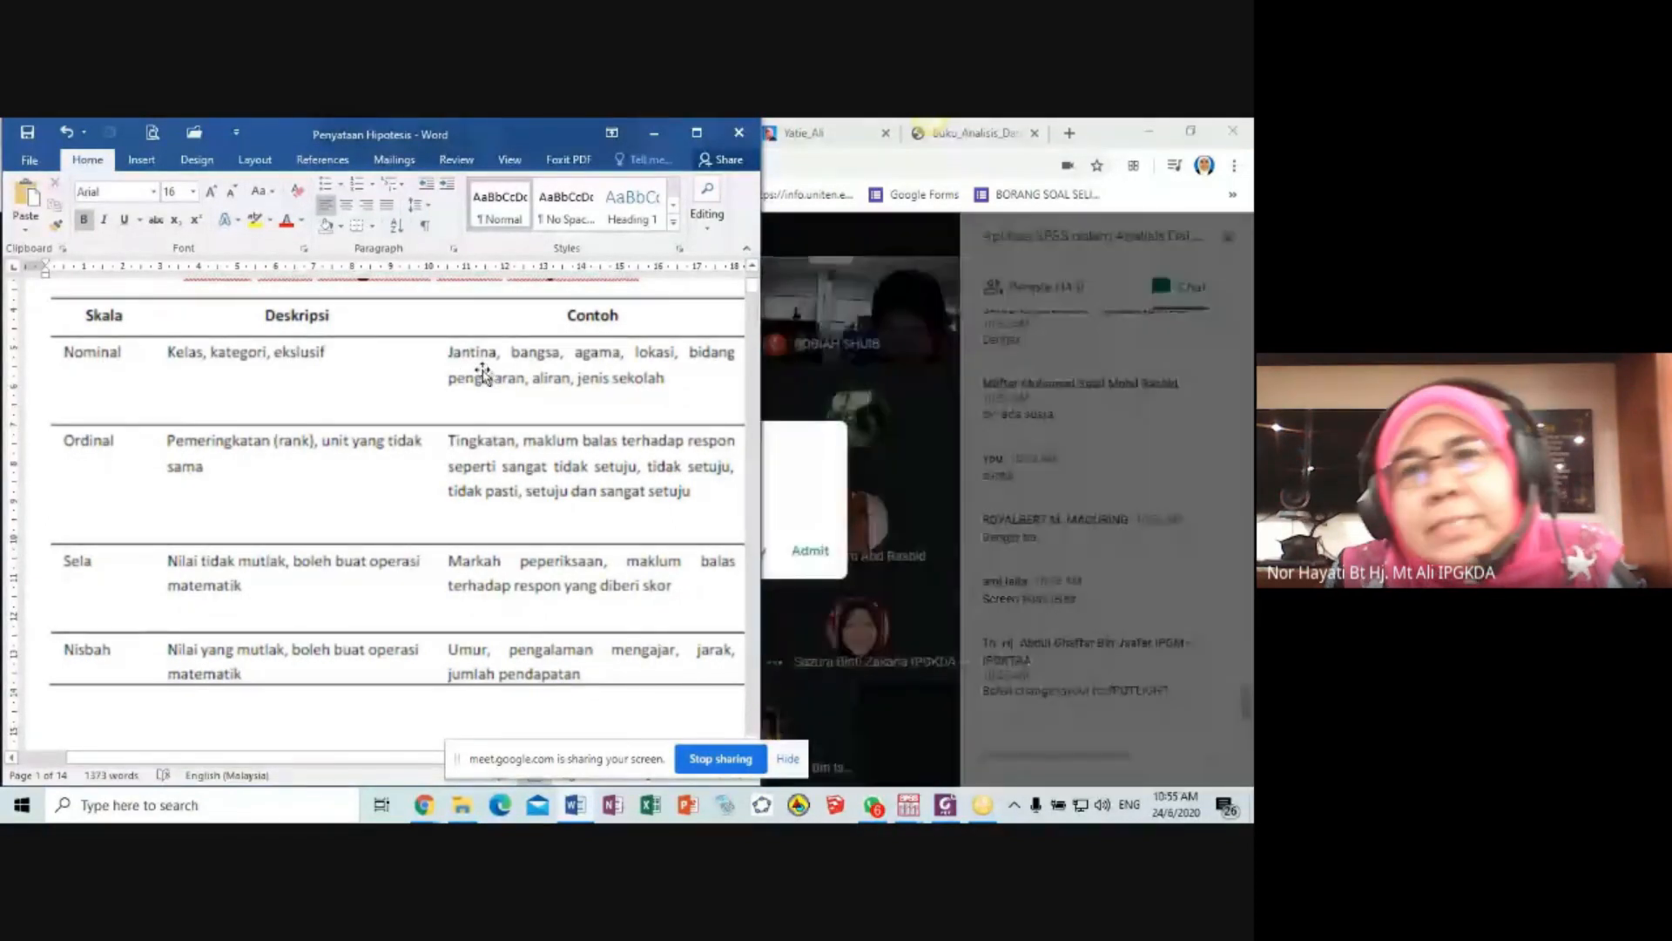
{"action": "left_click", "coordinate": [808, 557]}
{"action": "left_click", "coordinate": [809, 558]}
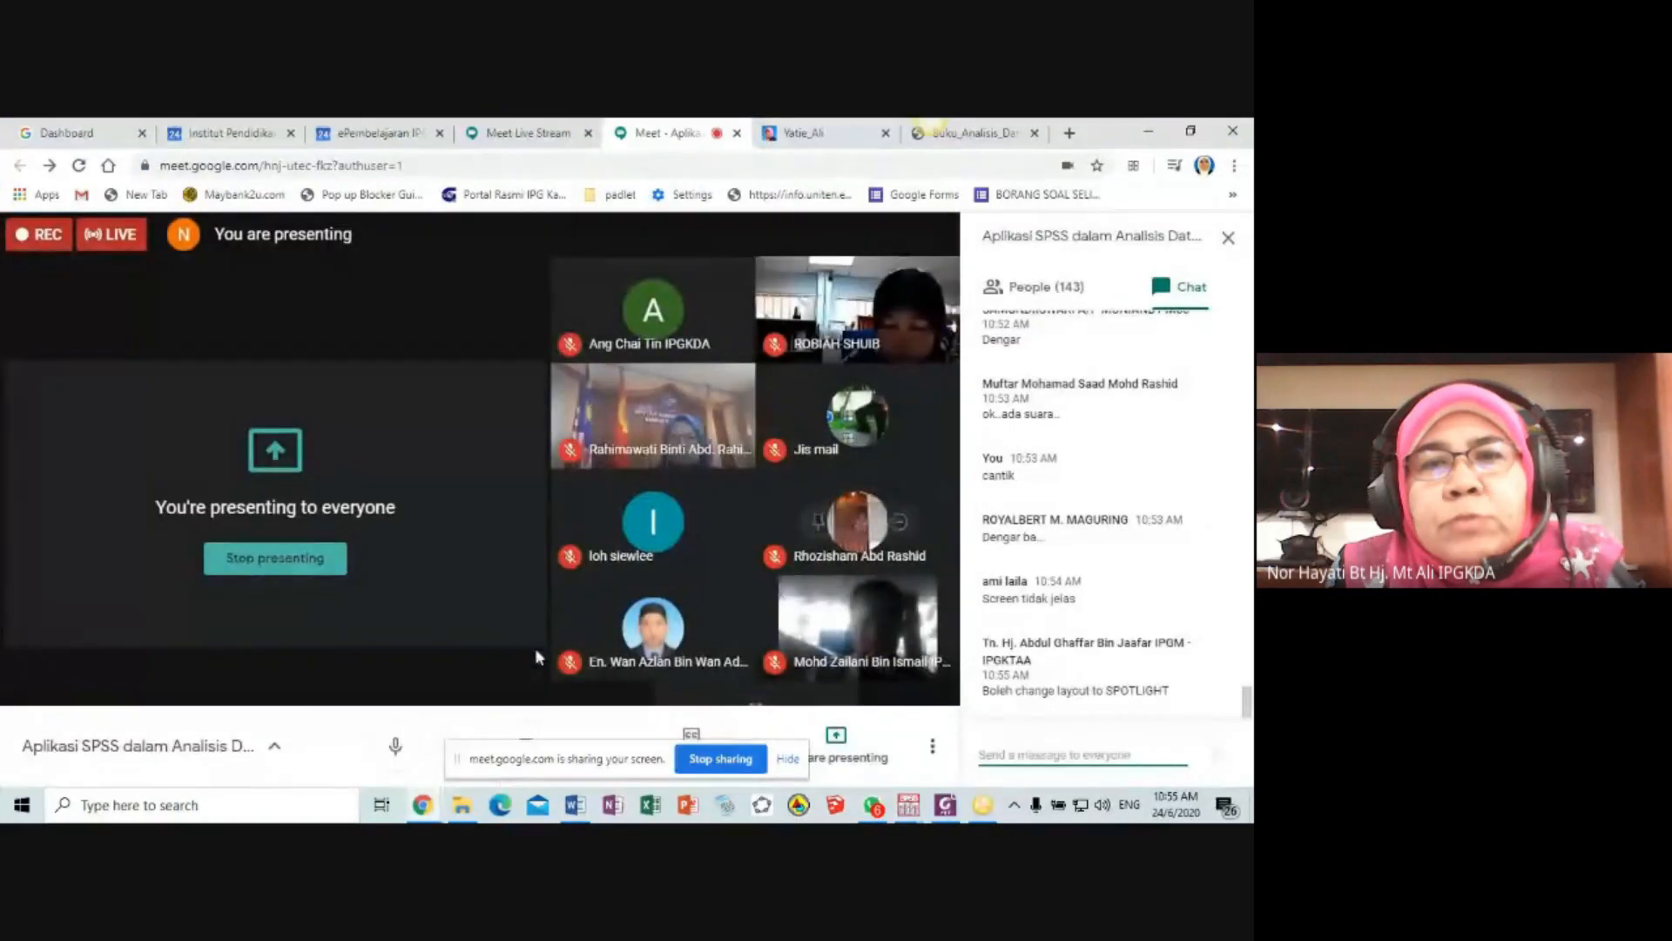
{"action": "left_click", "coordinate": [576, 807]}
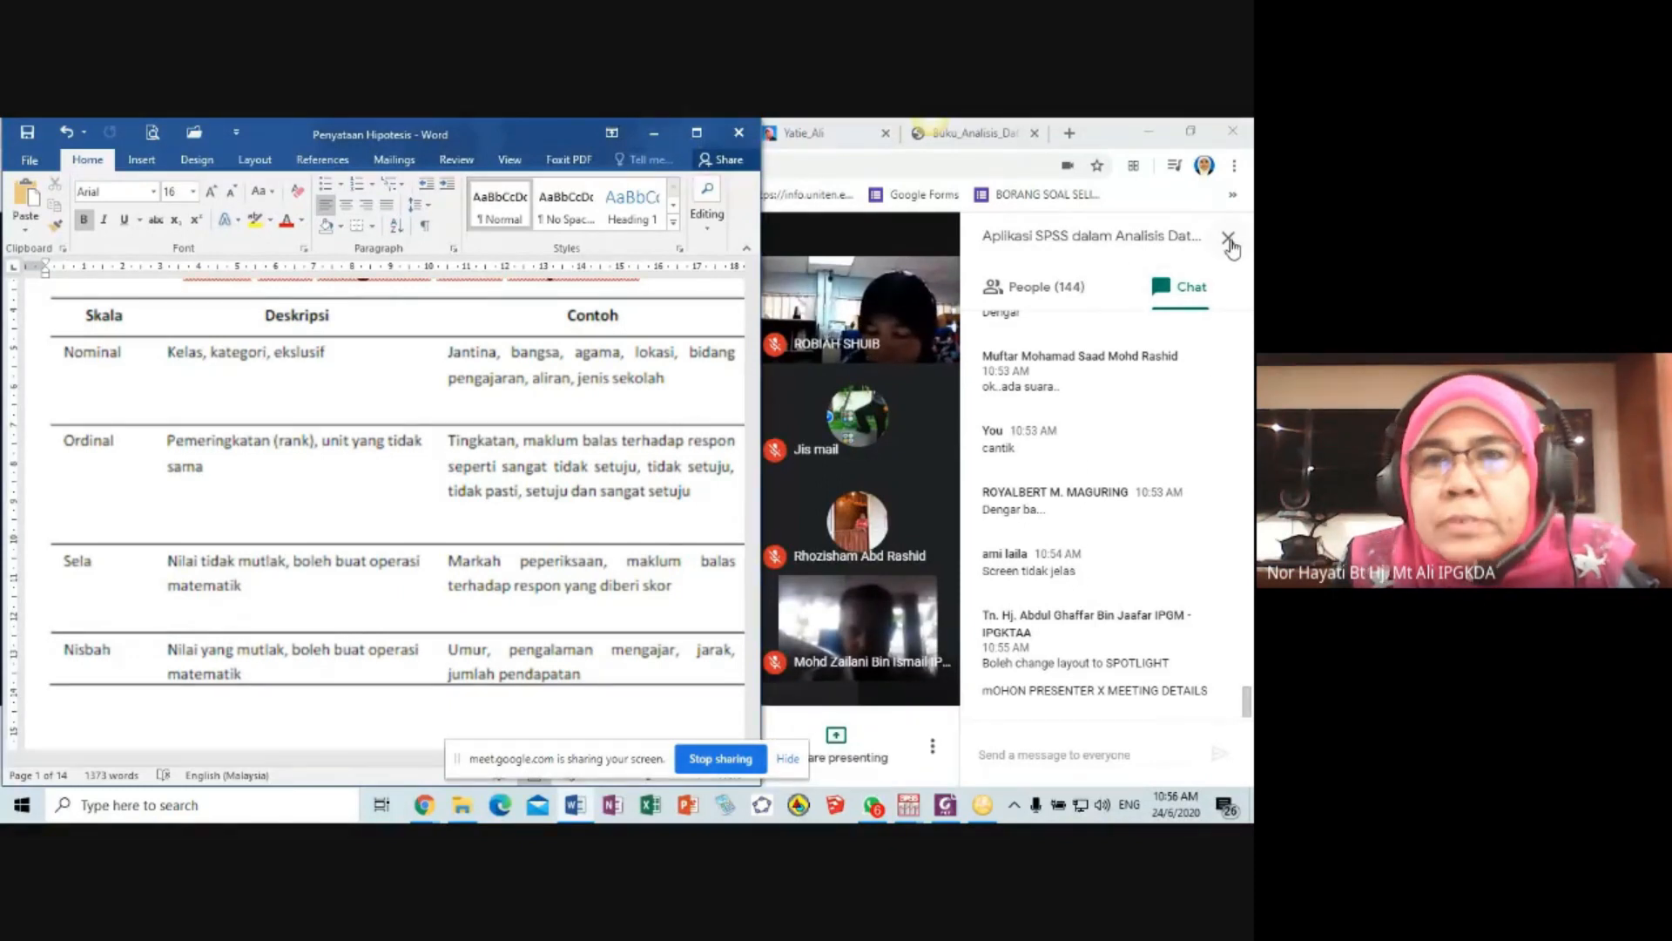
- Close the meeting's chat pane, switch back to the Penyataan Hipotesis document in Word and maximize its window
{"action": "left_click", "coordinate": [1231, 246]}
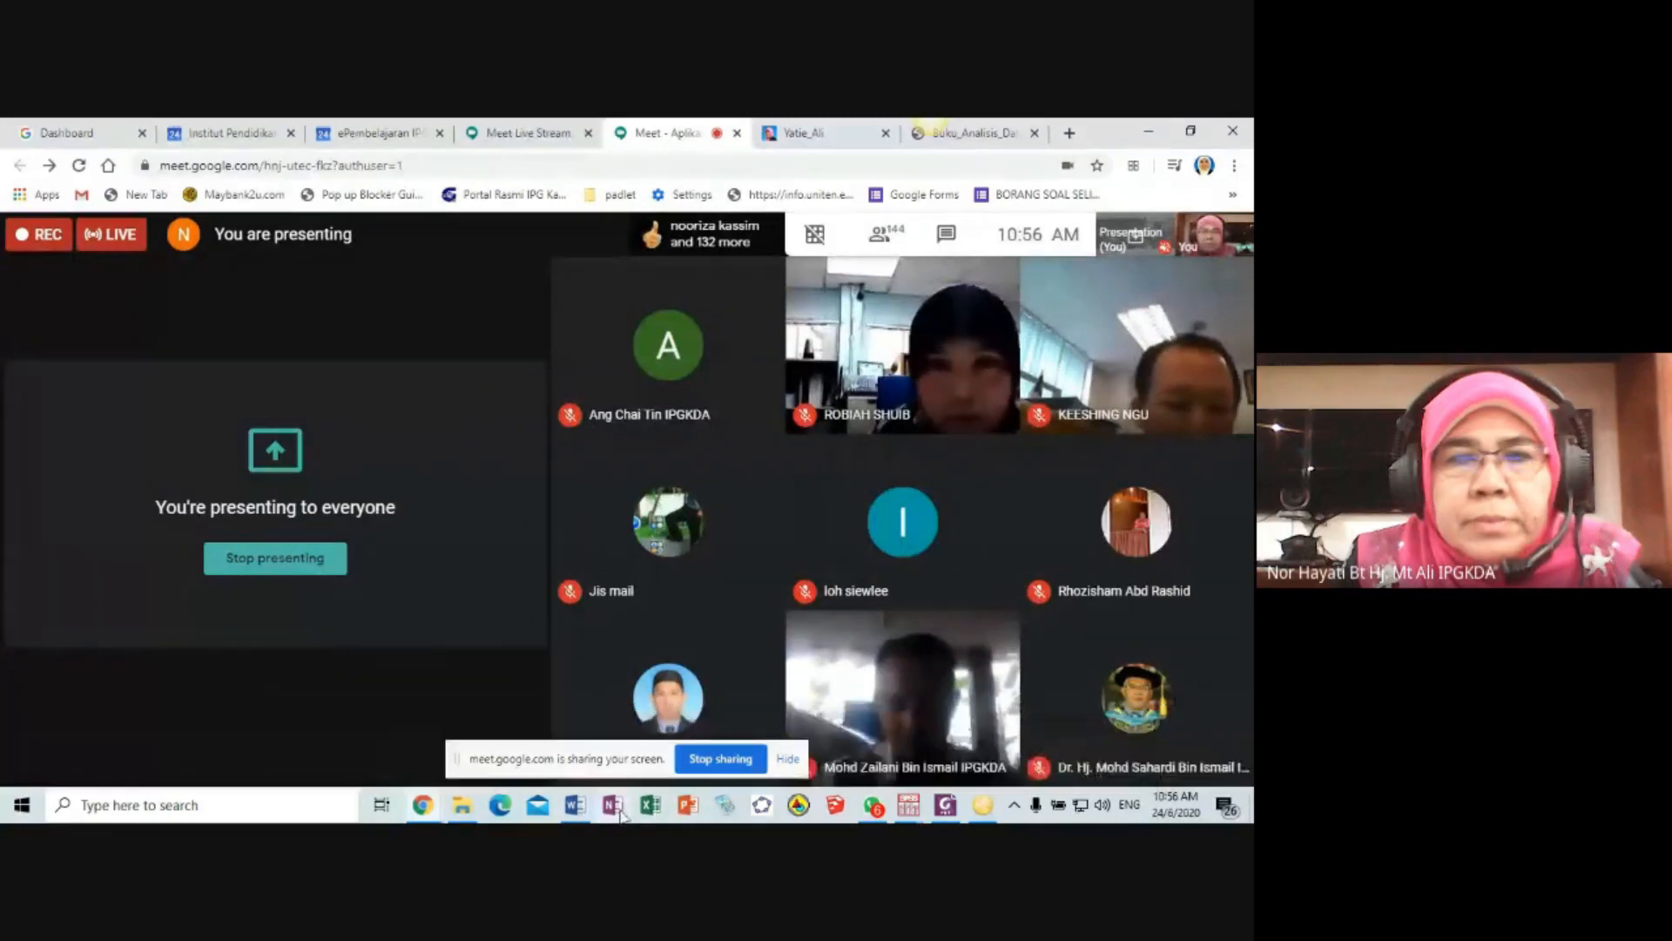
{"action": "left_click", "coordinate": [575, 805]}
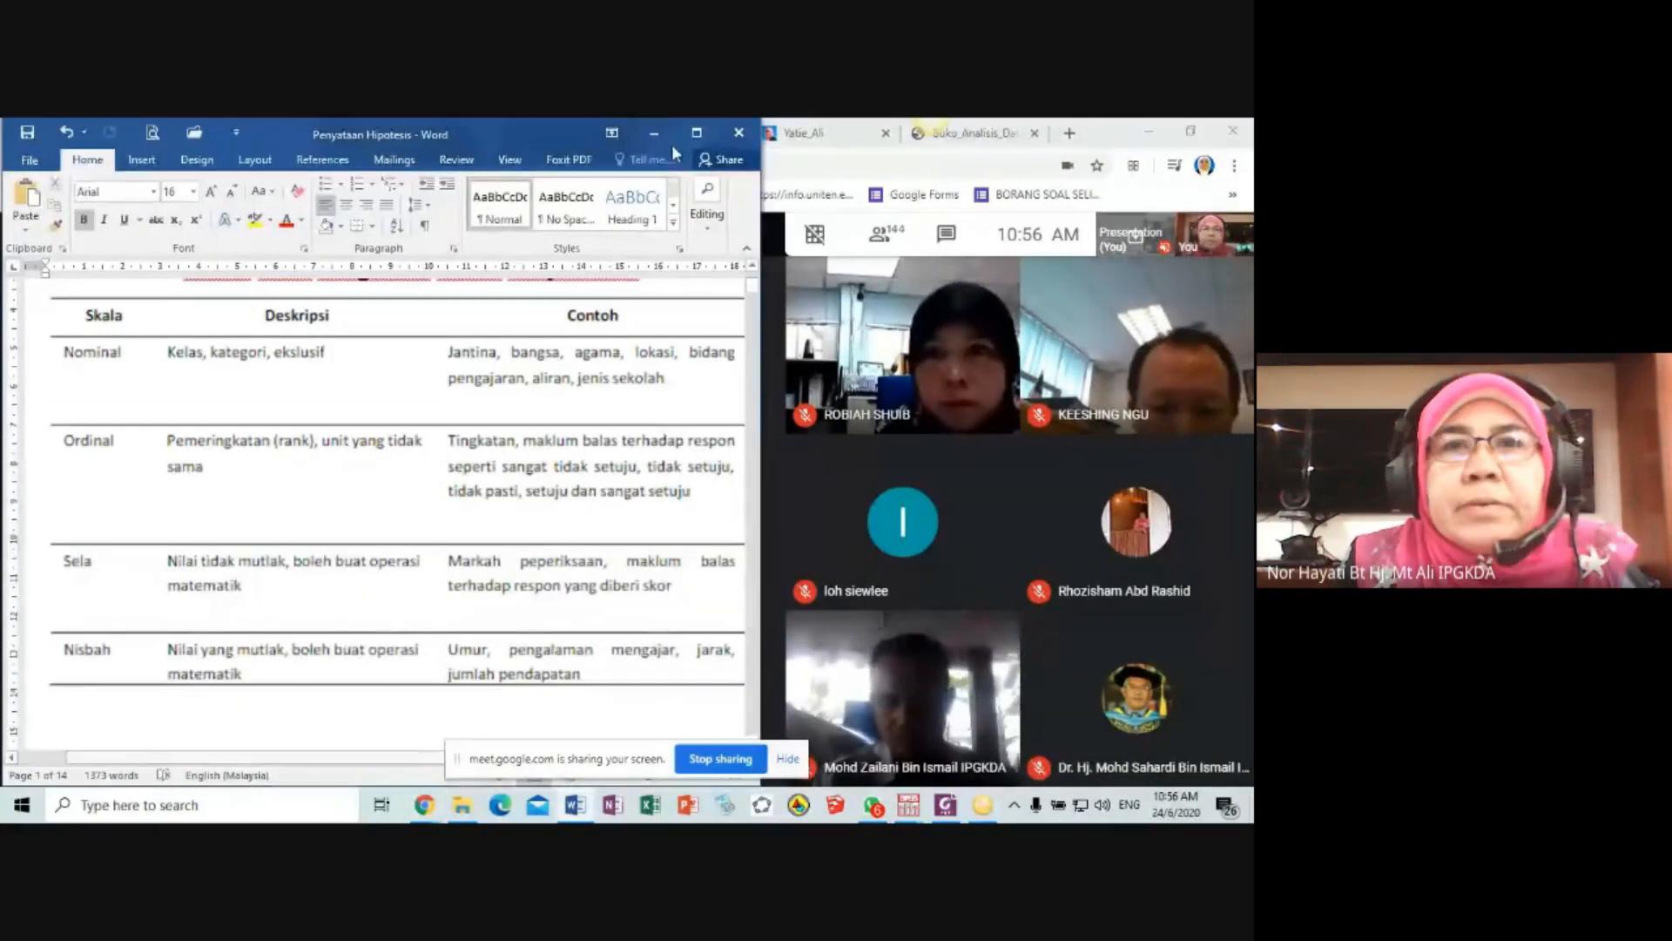
{"action": "left_click", "coordinate": [696, 132]}
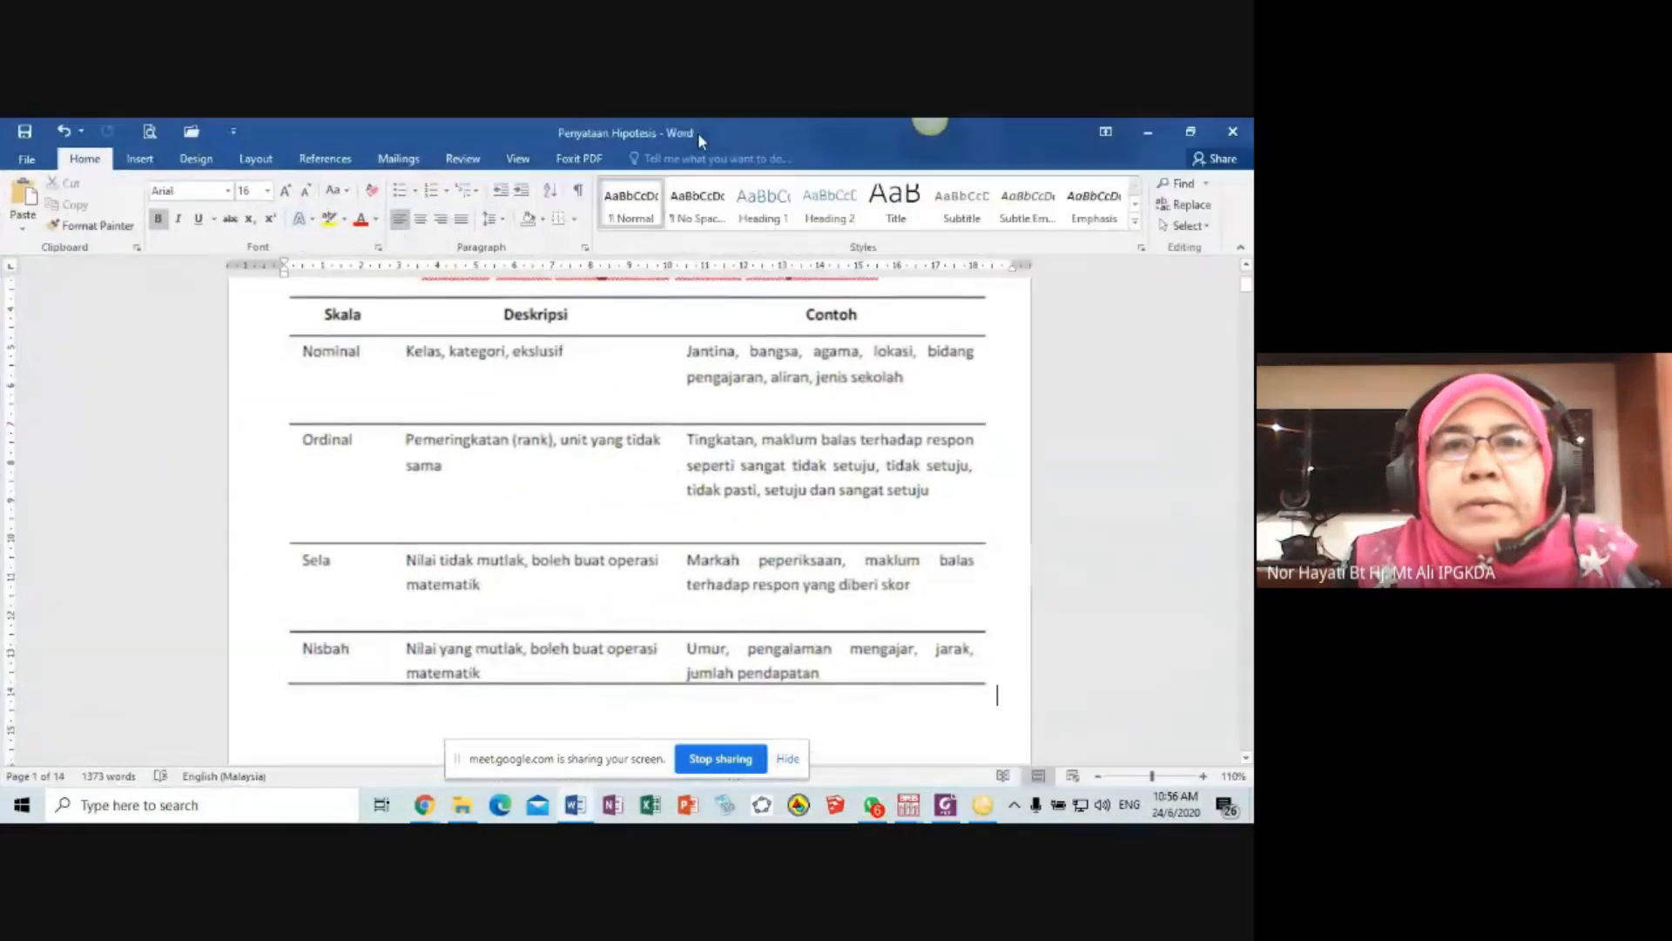
- Zoom the document to 140% and go through the scale table to "Jadual Kesesuaian Item Statistik Inferensi Mengikut Skala Pengukuran" on page 2
{"action": "left_click", "coordinate": [1204, 776]}
{"action": "left_click", "coordinate": [1204, 776]}
{"action": "left_click", "coordinate": [1203, 777]}
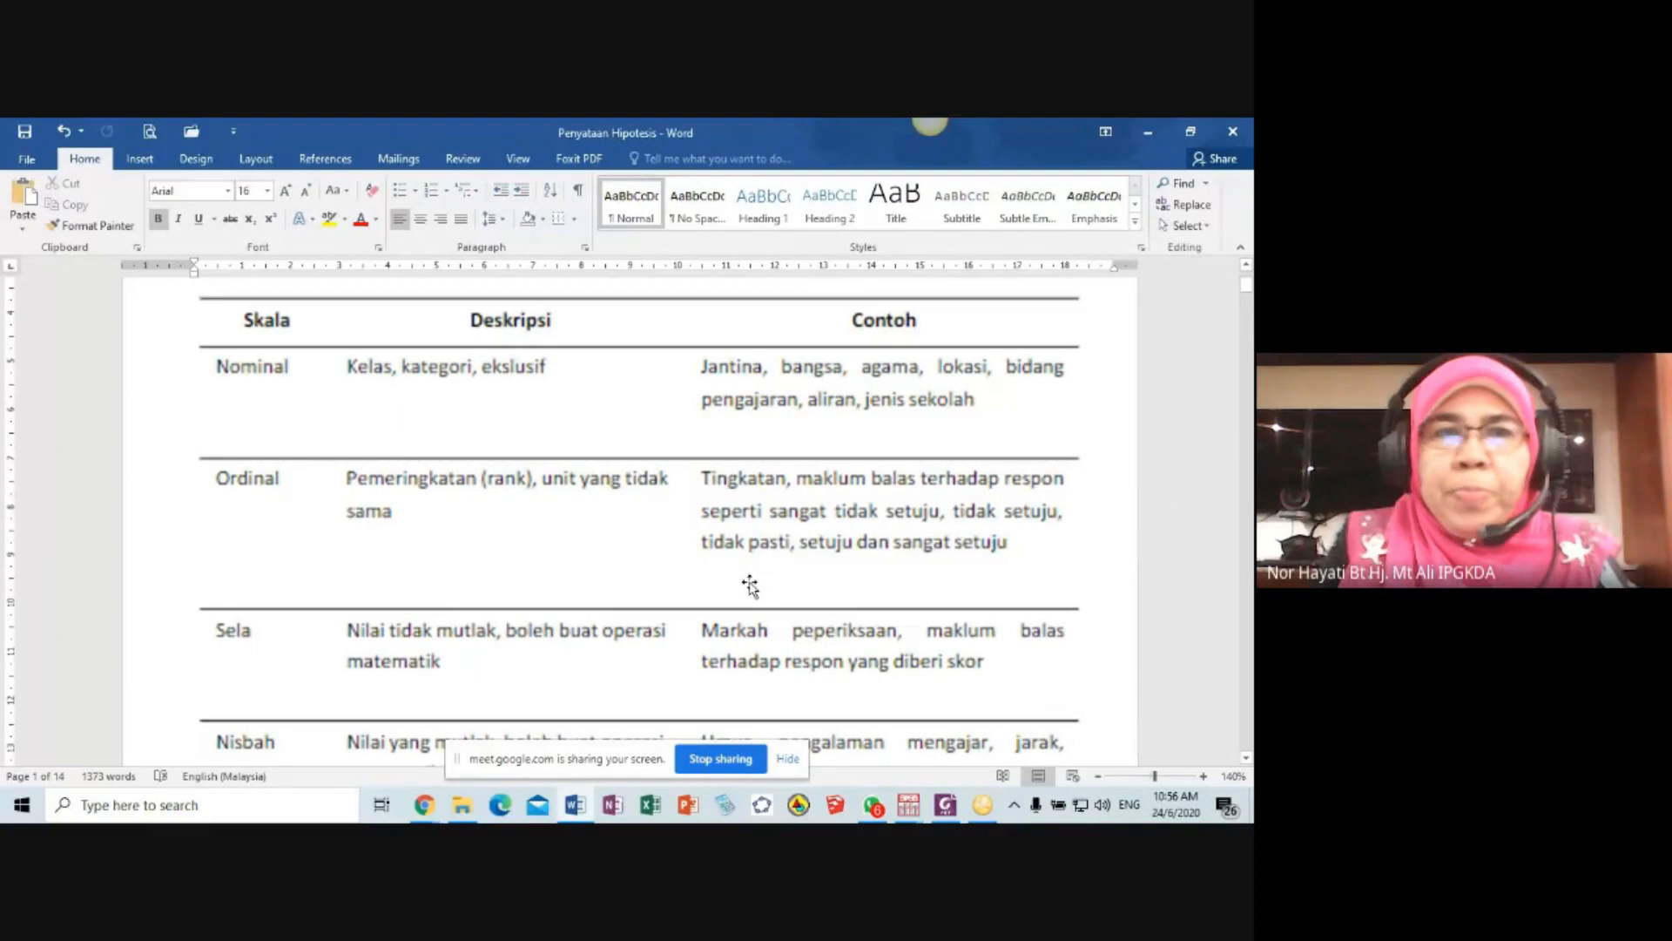
{"action": "scroll", "coordinate": [749, 586], "scroll_direction": "down", "scroll_amount": 3}
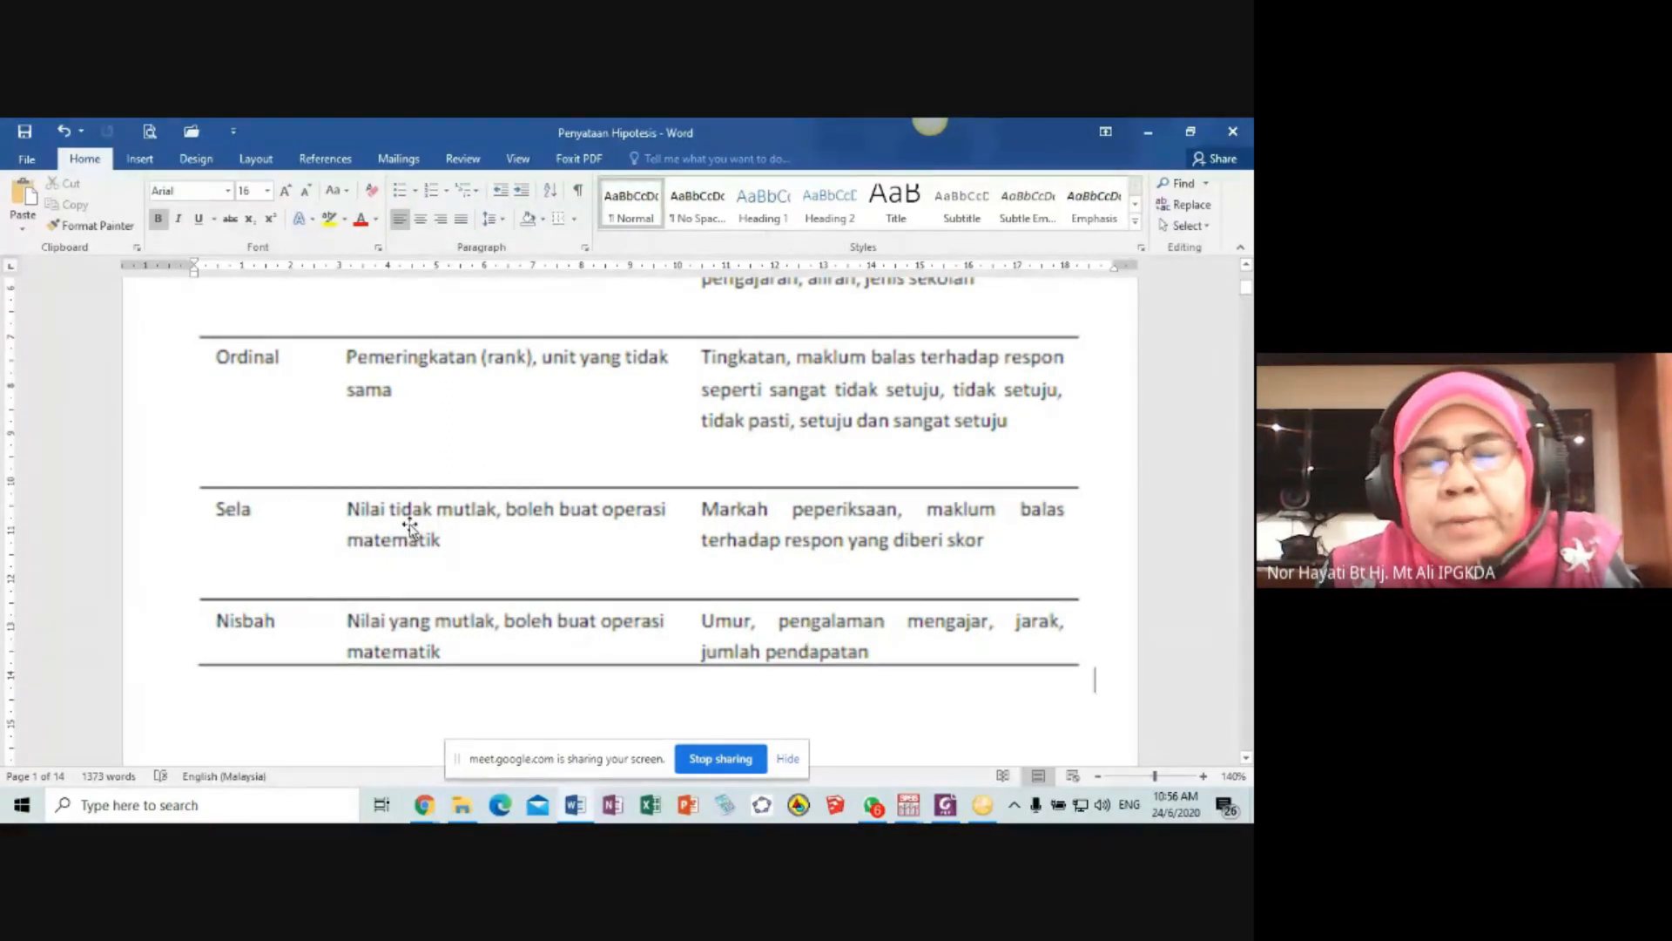
{"action": "scroll", "coordinate": [455, 610], "scroll_direction": "down", "scroll_amount": 1}
{"action": "scroll", "coordinate": [454, 609], "scroll_direction": "down", "scroll_amount": 8}
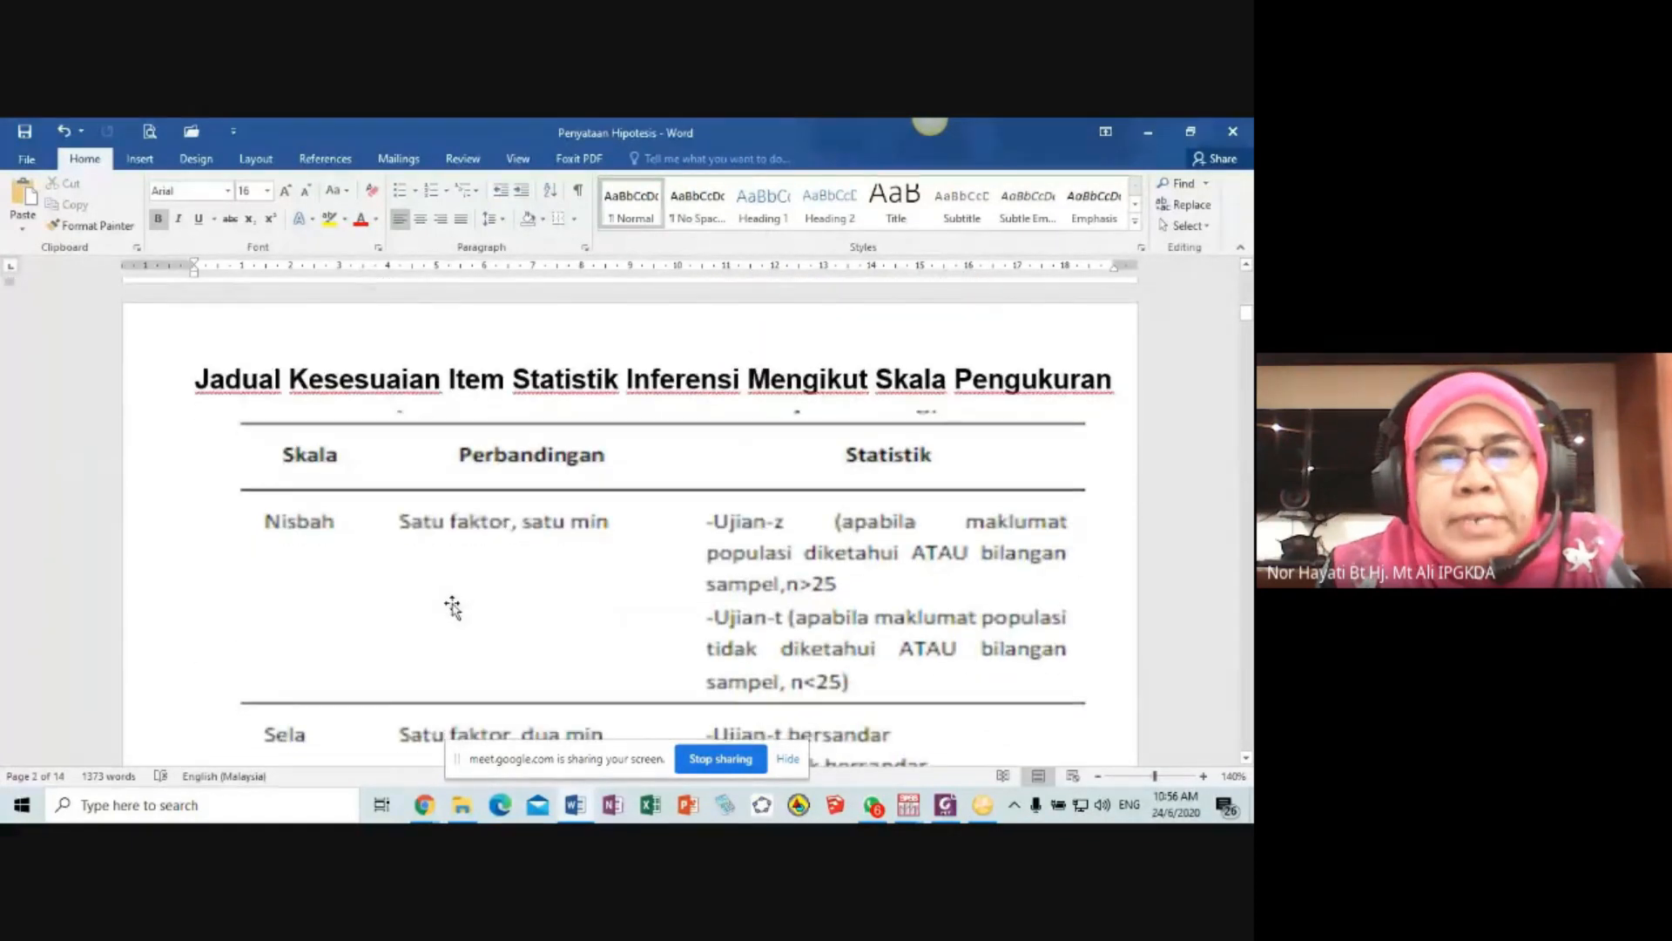
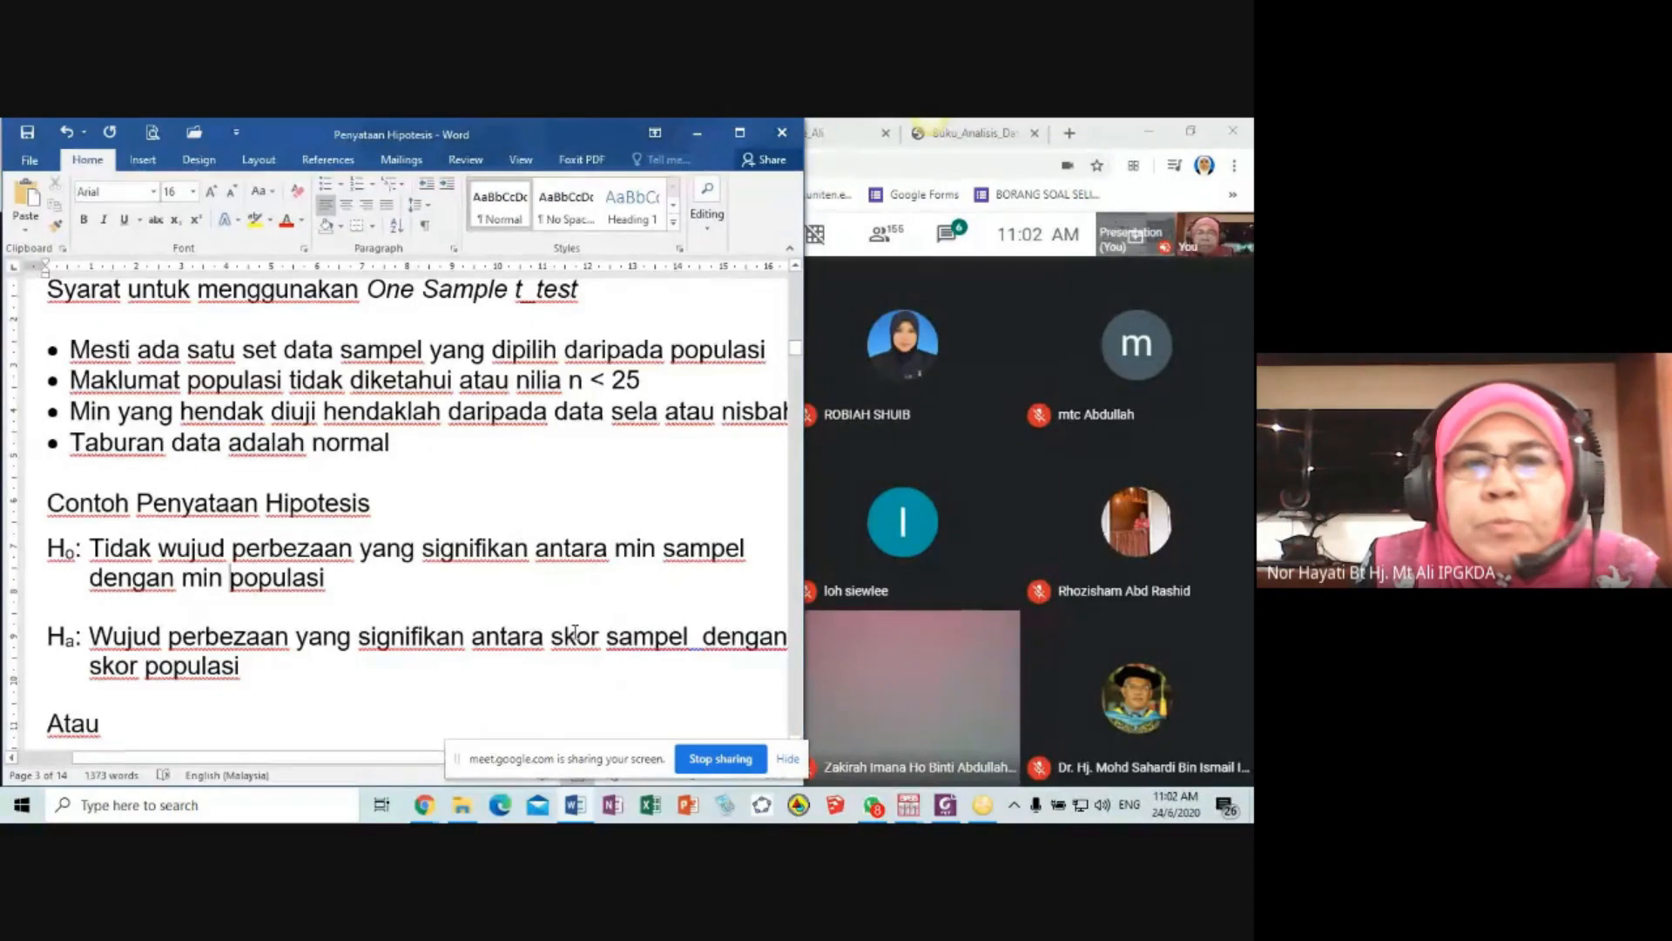
- In the Ha hypothesis statement, replace "skor" with "min" before "sampel" and with "Min" before "populasi"
{"action": "left_click_drag", "start_coordinate": [550, 637], "coordinate": [599, 636]}
{"action": "type", "text": "min"}
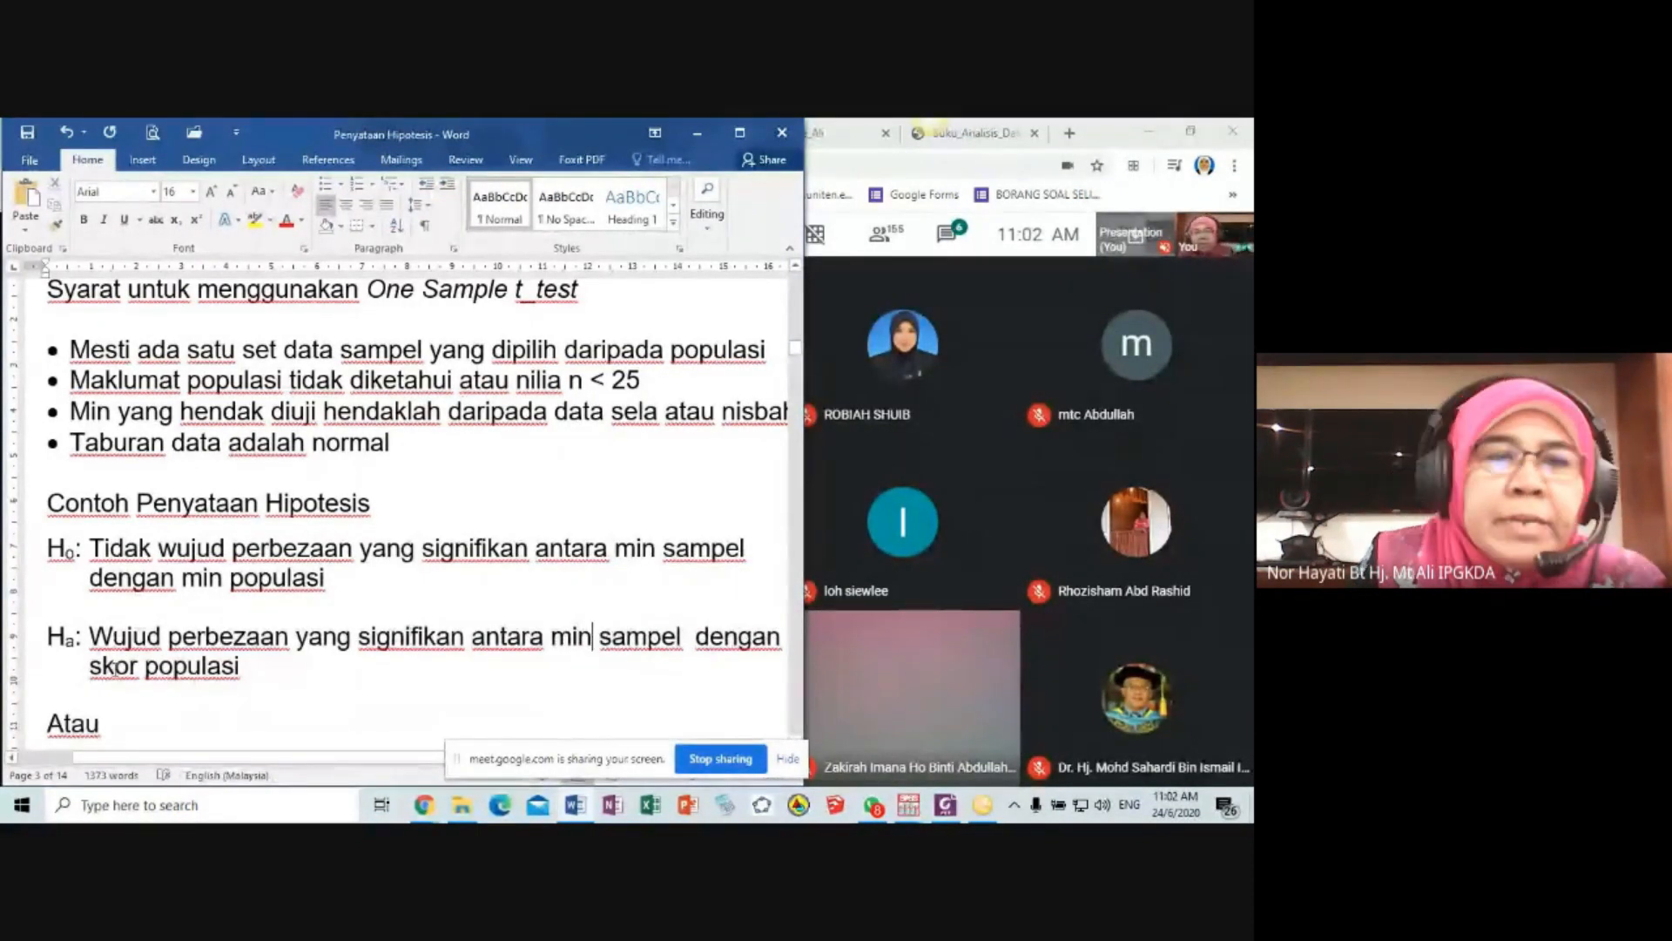
{"action": "left_click_drag", "start_coordinate": [142, 667], "coordinate": [96, 679]}
{"action": "type", "text": "Min"}
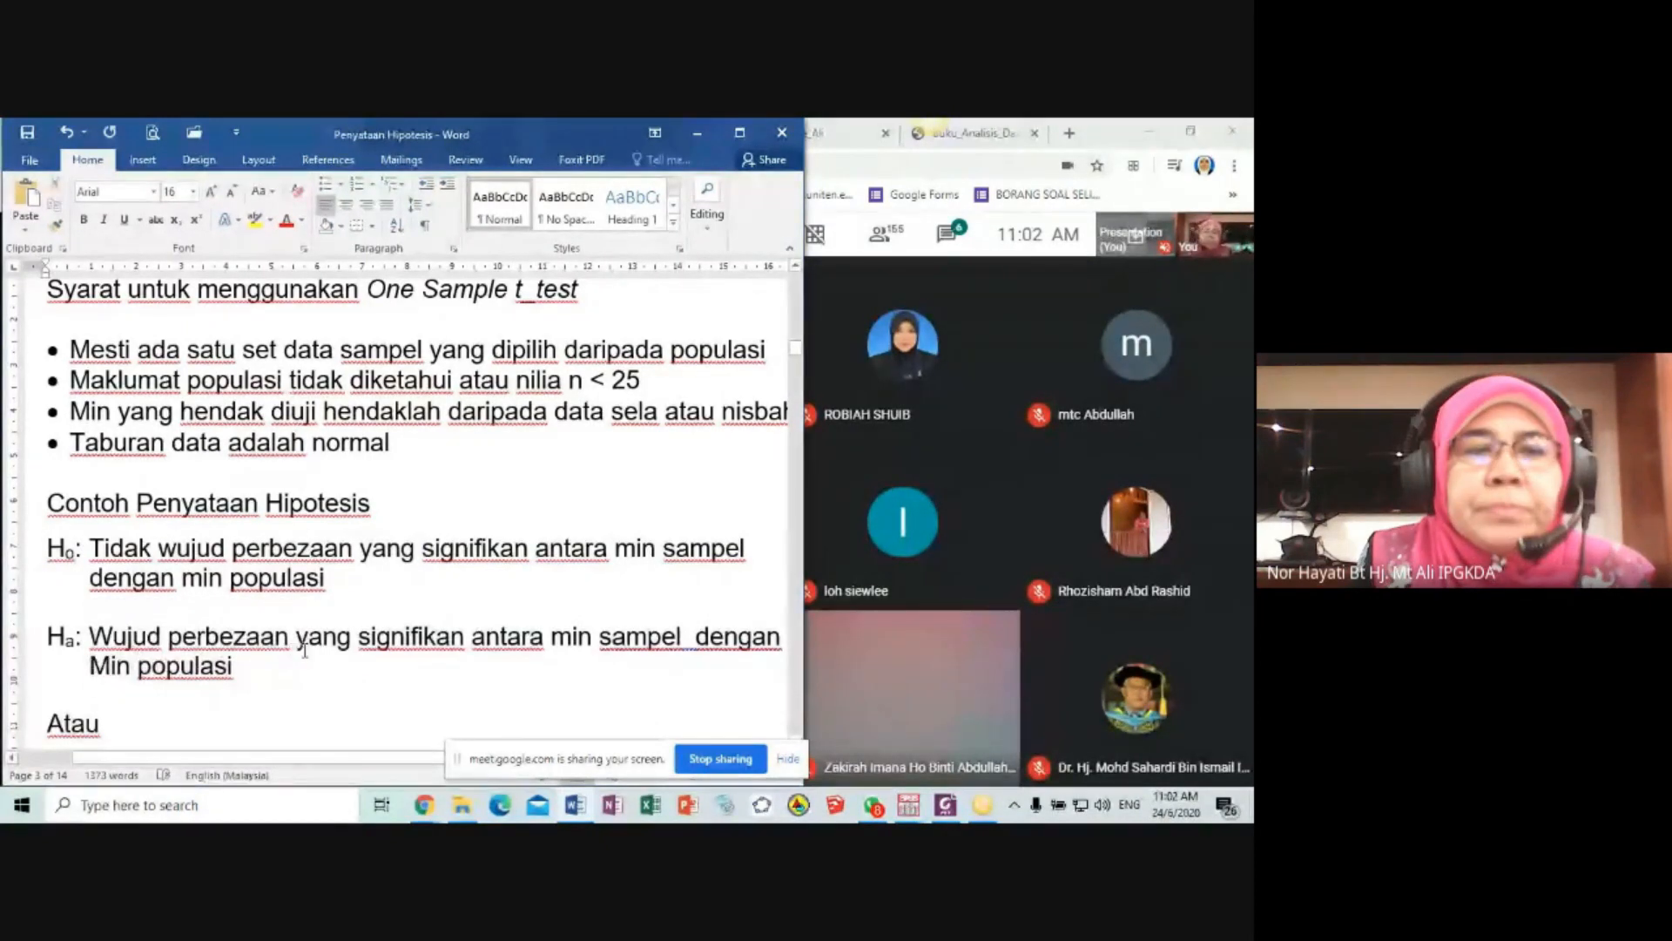
- Present the symbolic hypotheses under "Atau" and admit the waiting participants to the meeting, returning to the Word document in between
{"action": "scroll", "coordinate": [308, 651], "scroll_direction": "down", "scroll_amount": 1}
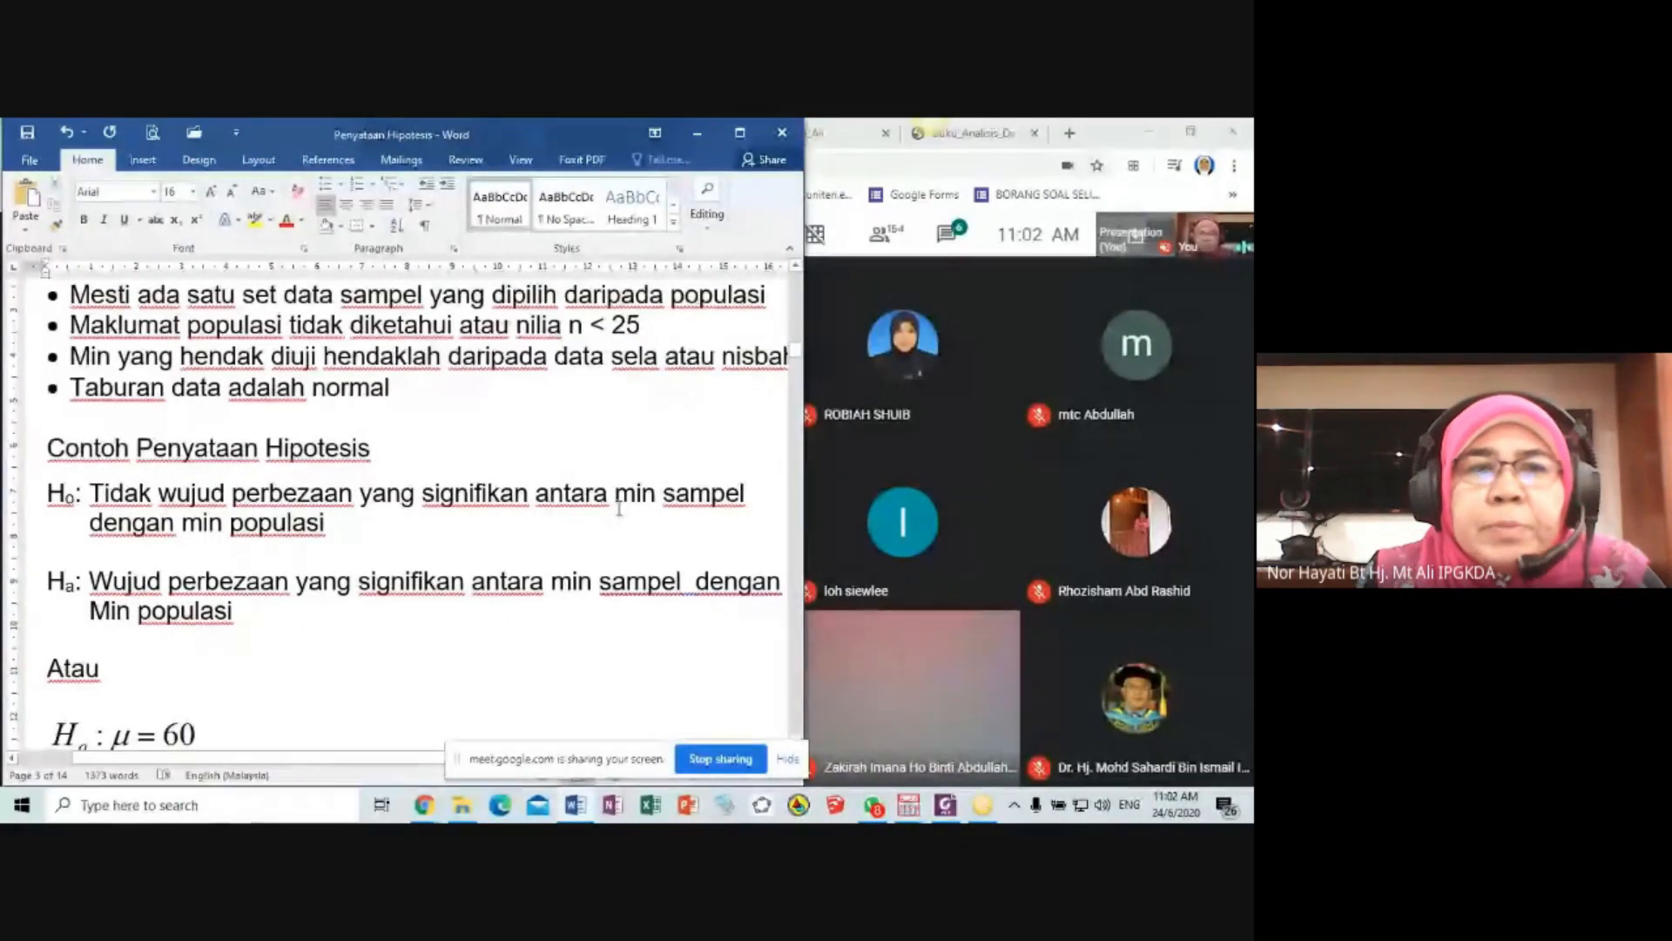
{"action": "scroll", "coordinate": [619, 509], "scroll_direction": "down", "scroll_amount": 1}
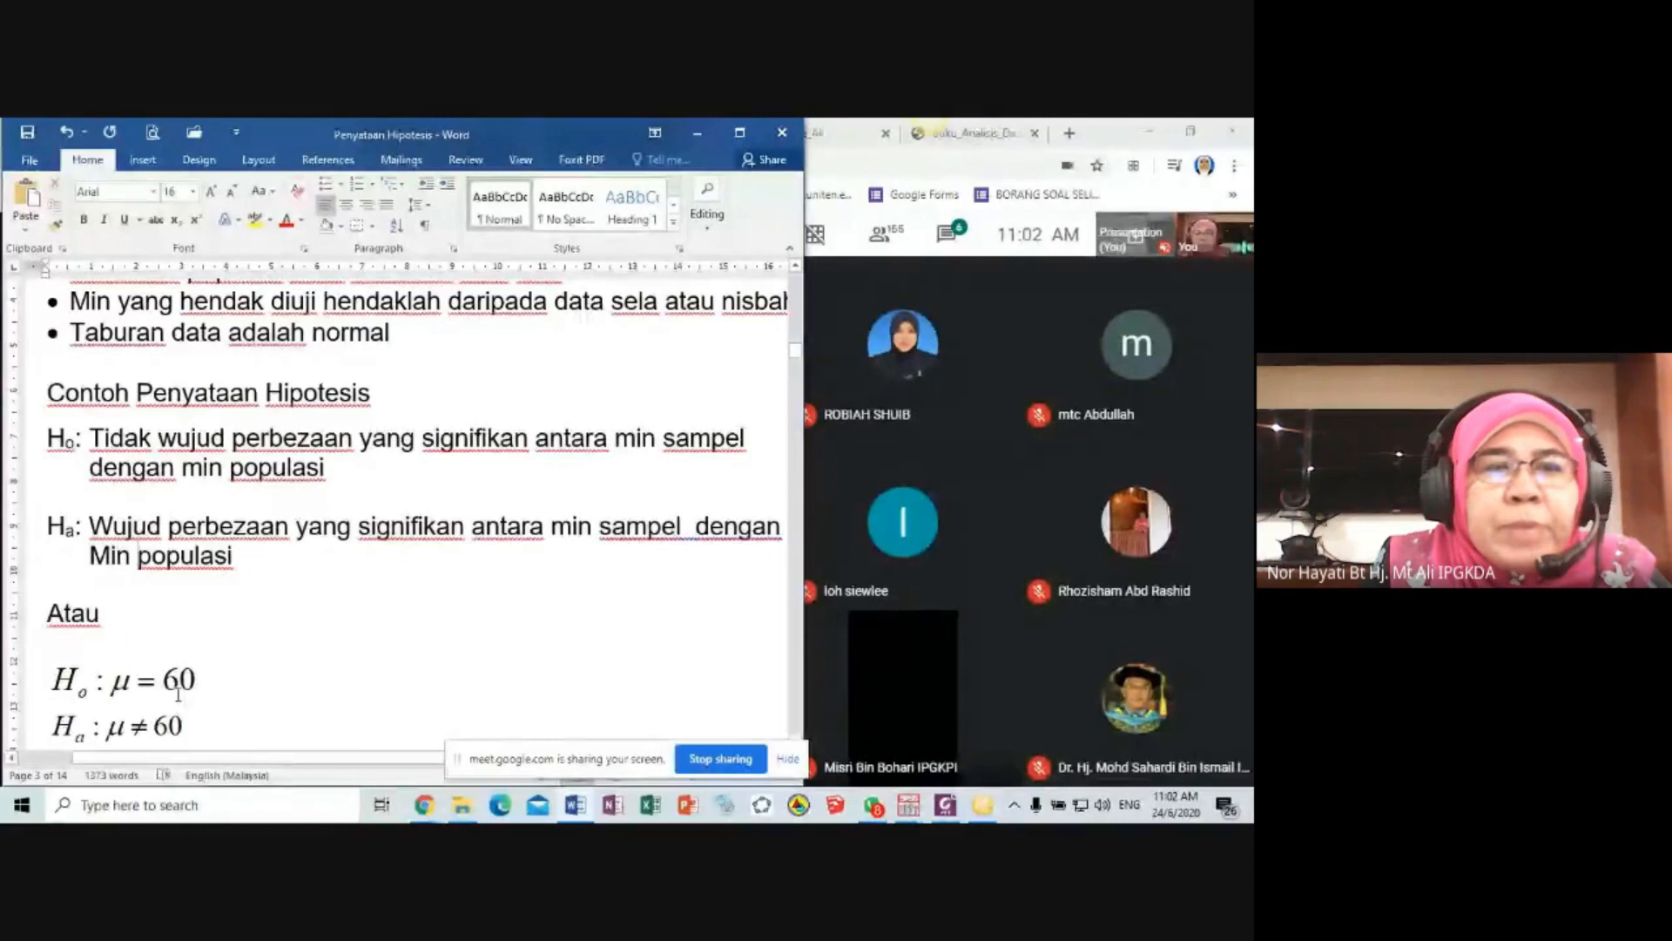
{"action": "scroll", "coordinate": [197, 693], "scroll_direction": "down", "scroll_amount": 1}
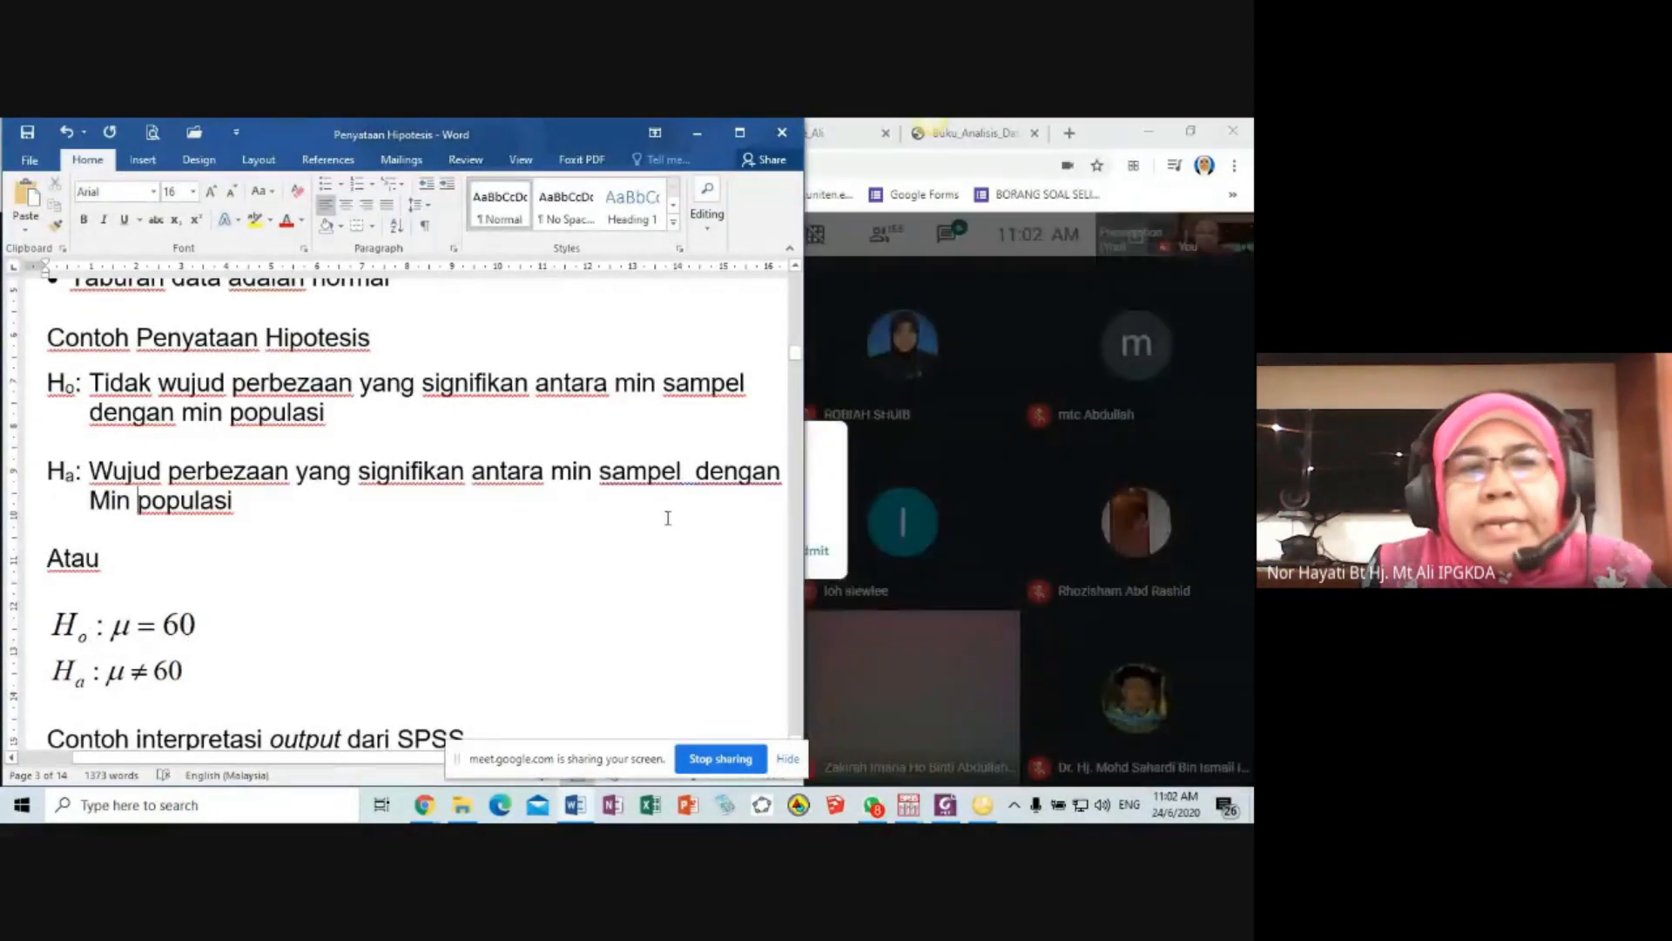
{"action": "left_click", "coordinate": [819, 549]}
{"action": "mouse_move", "coordinate": [573, 806]}
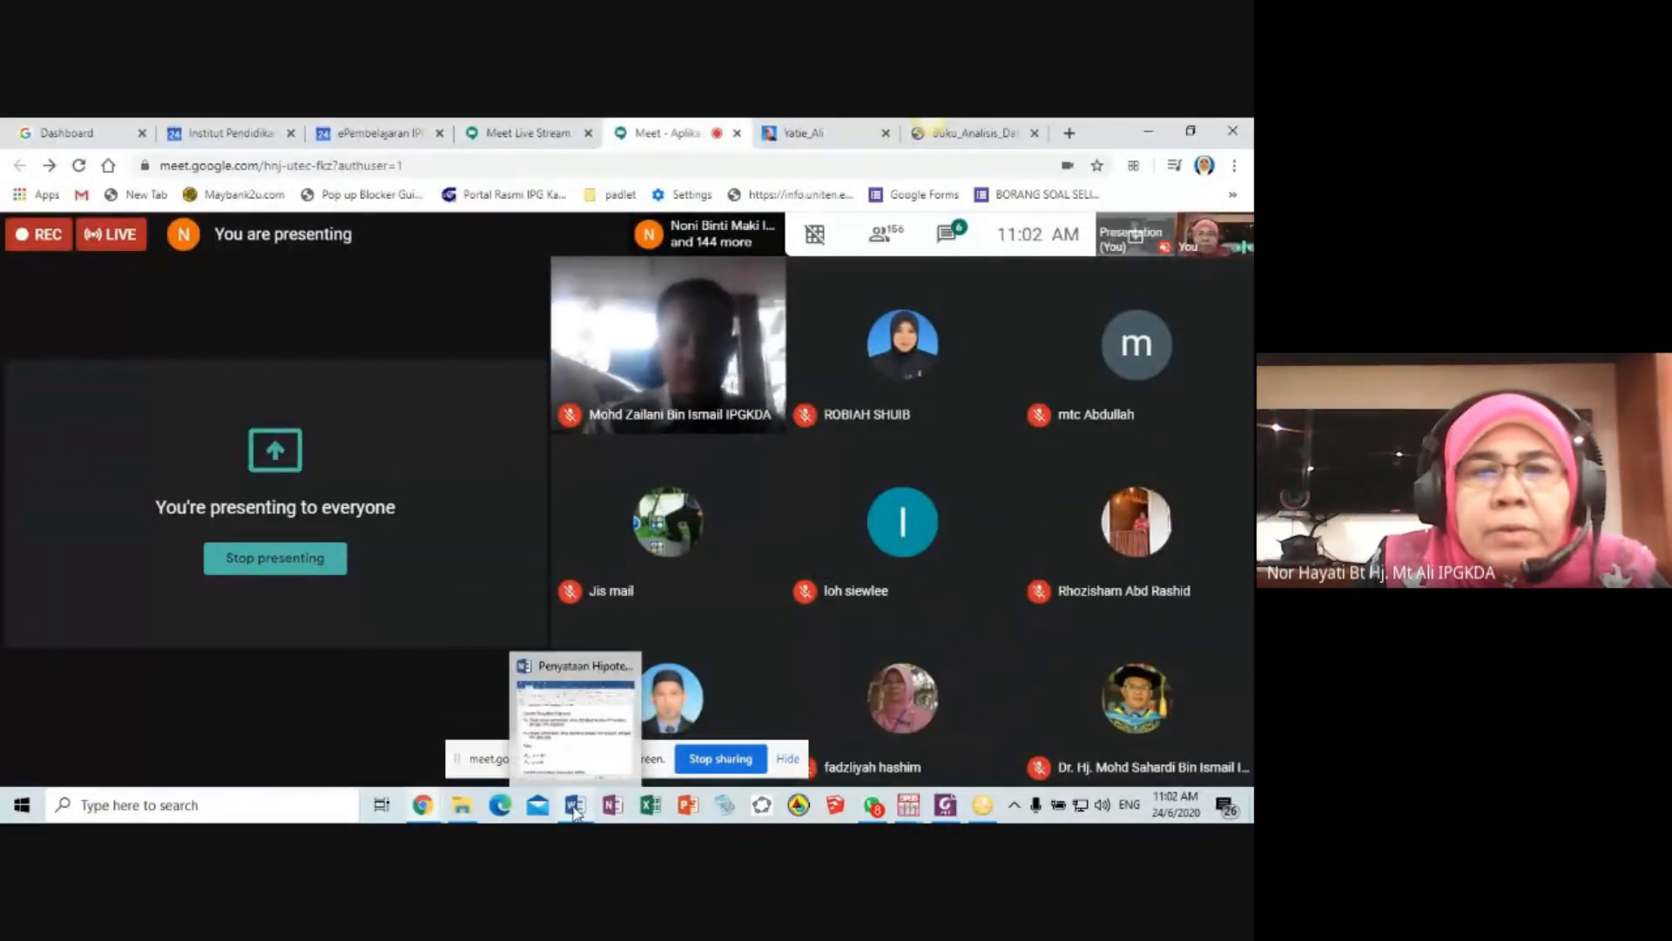
{"action": "left_click", "coordinate": [574, 806]}
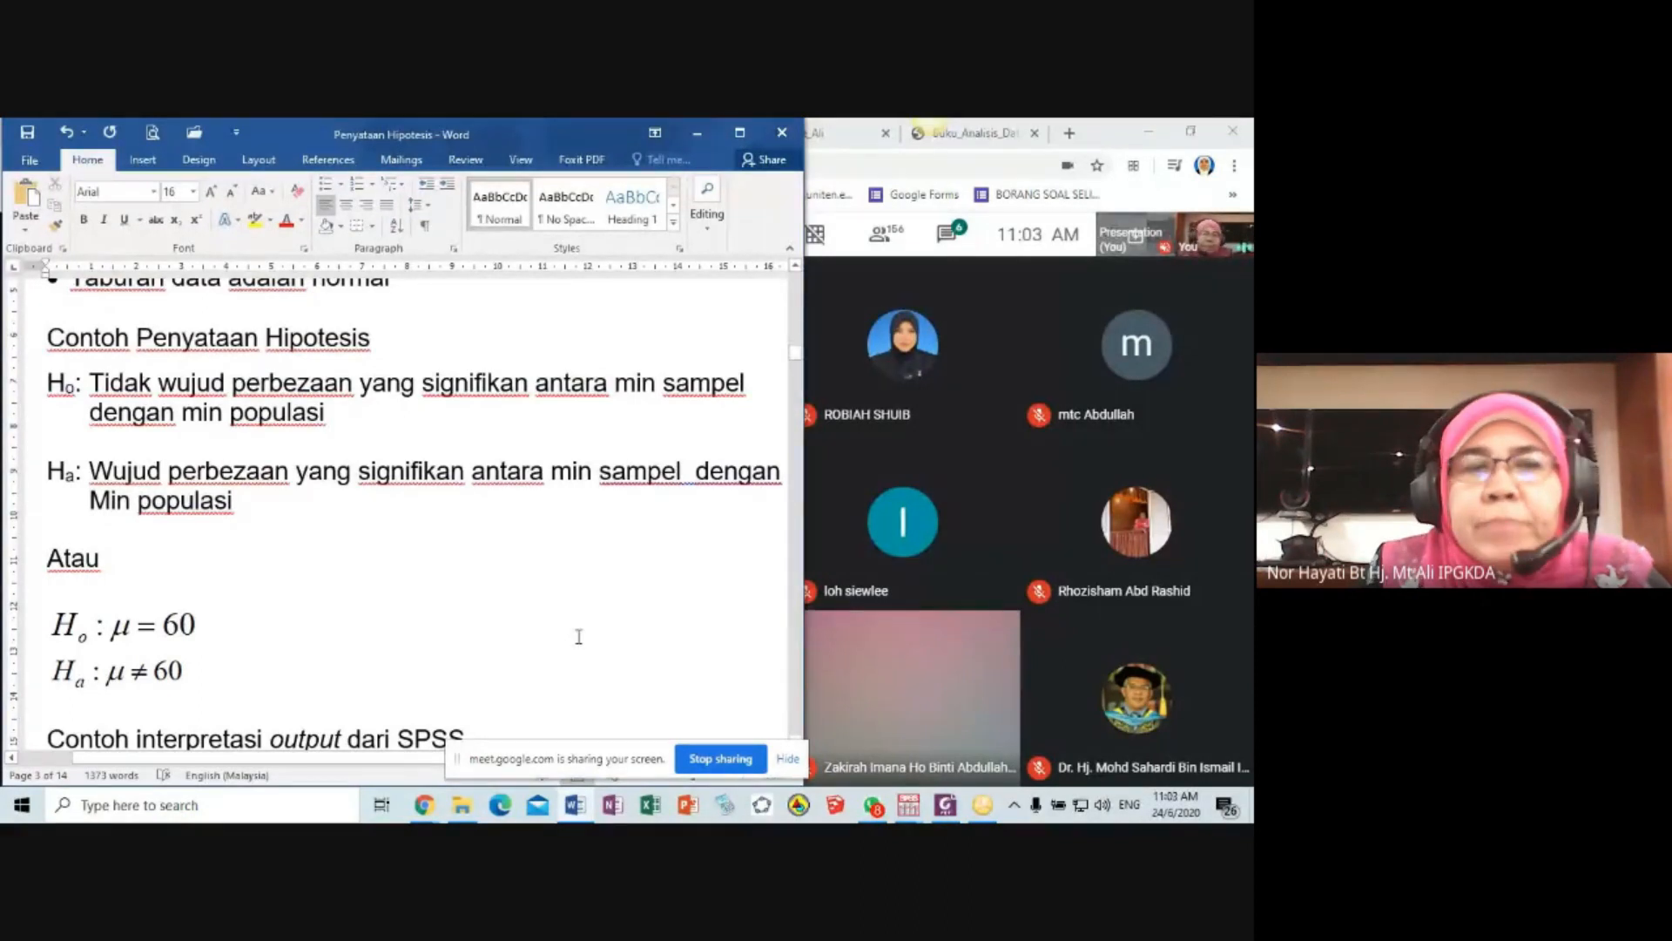
{"action": "left_click", "coordinate": [814, 552]}
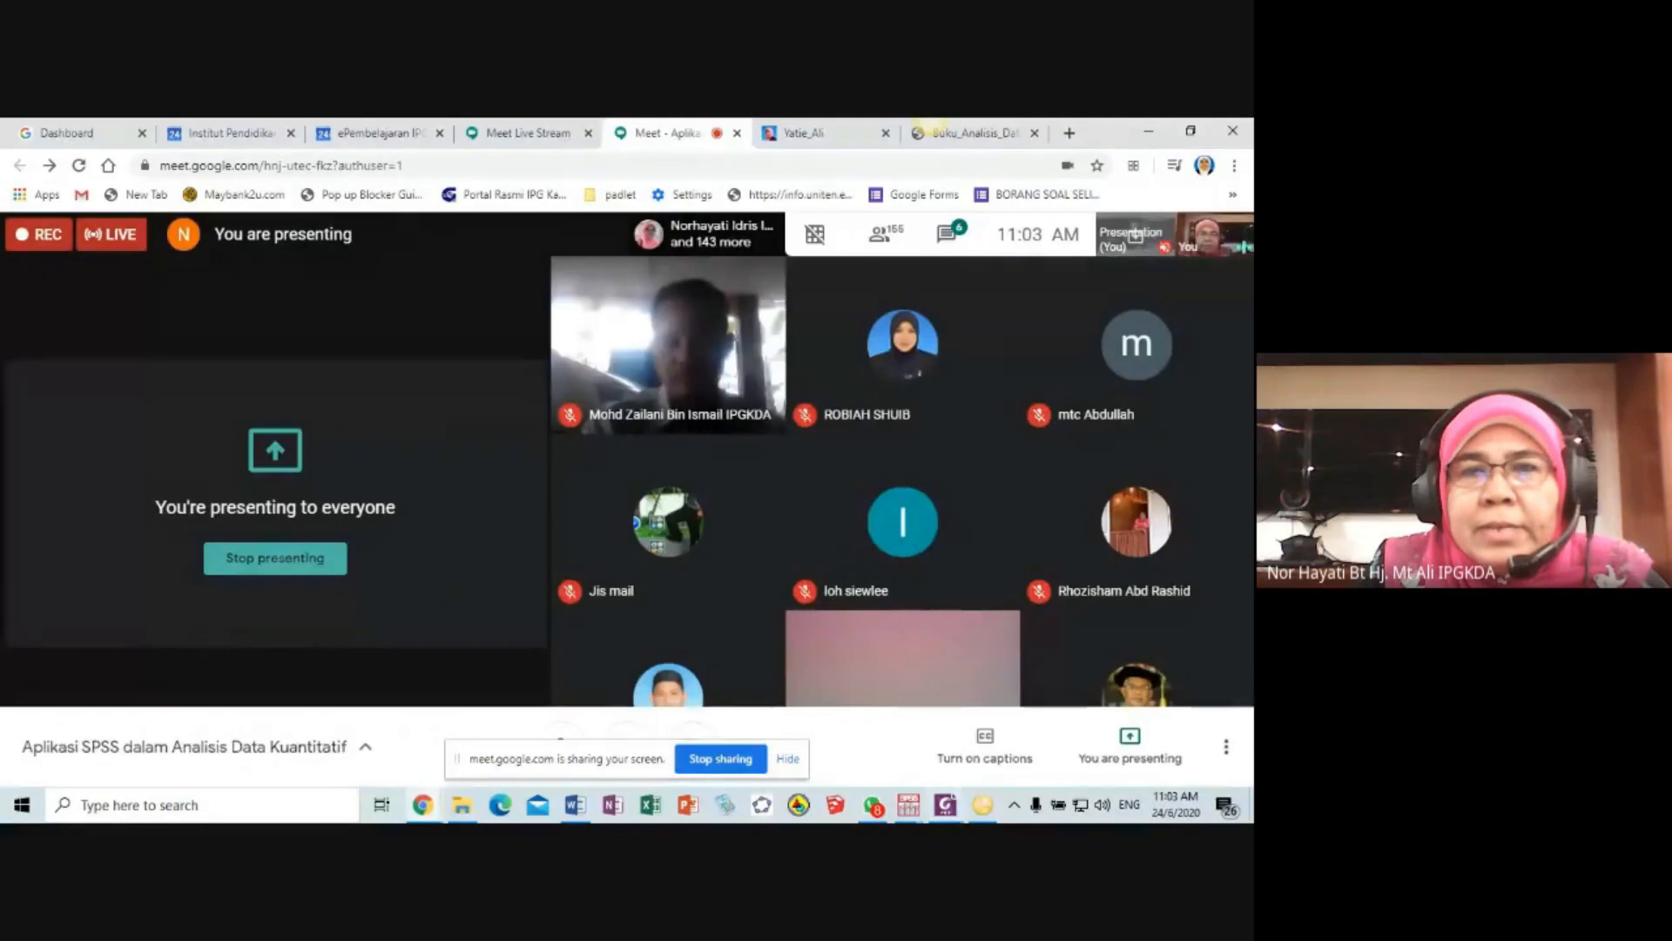
- Switch to the SPSS data file 1_data ujian_t_onesample.sav and go through the scores in the skorsampel column
{"action": "mouse_move", "coordinate": [909, 805]}
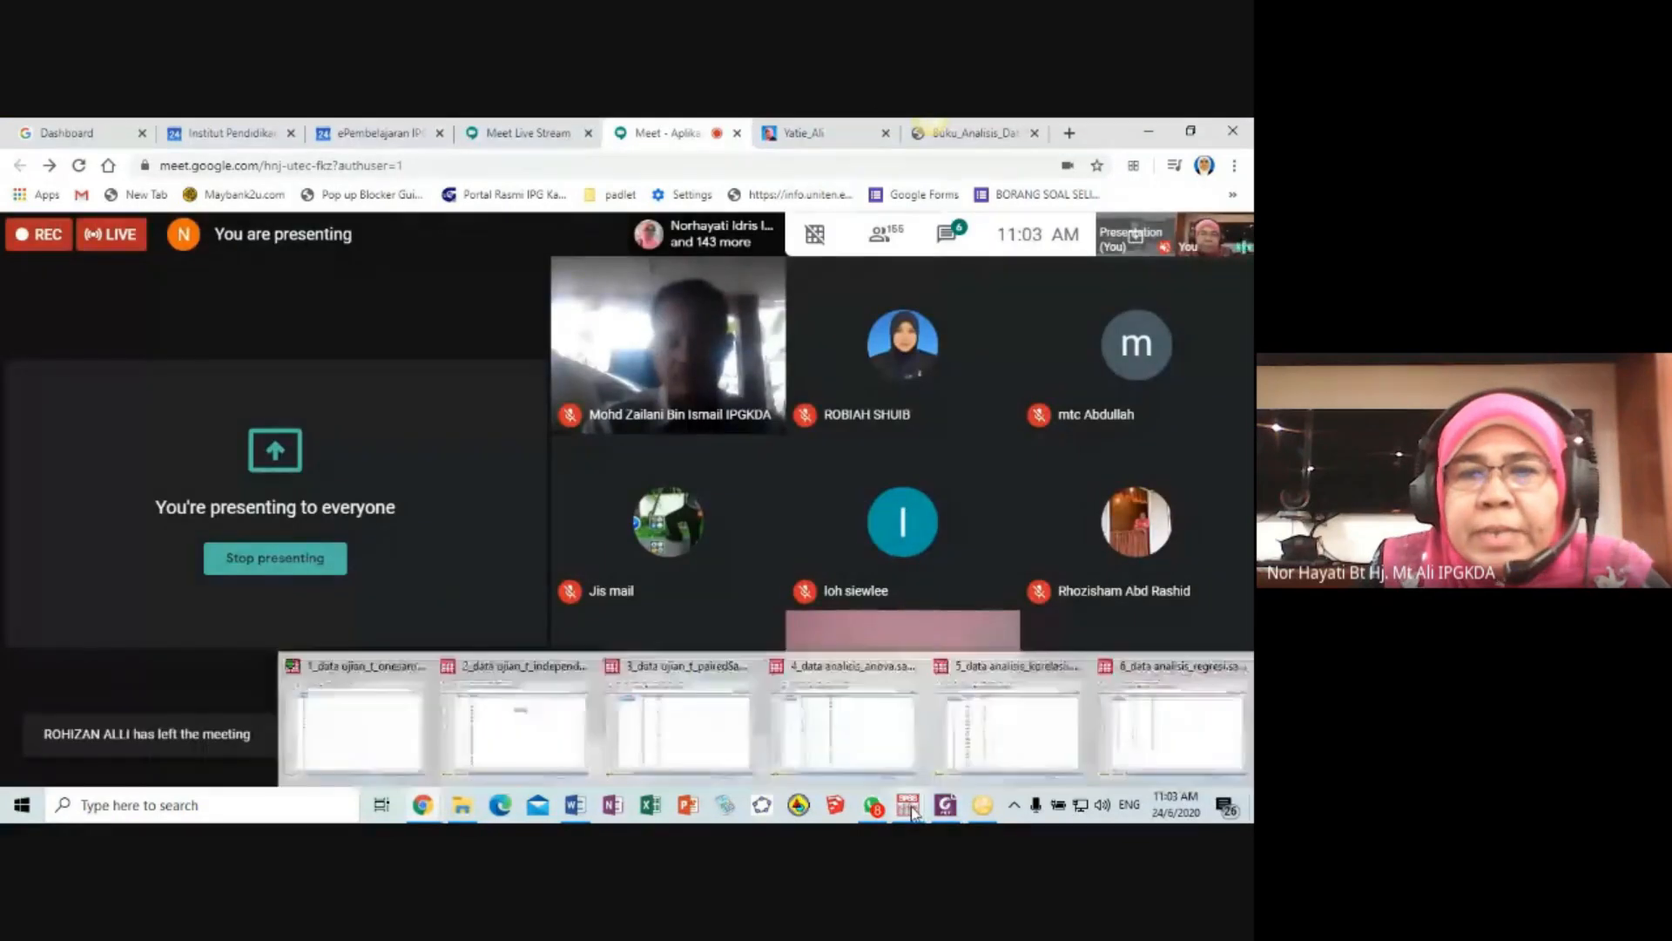
{"action": "left_click", "coordinate": [384, 735]}
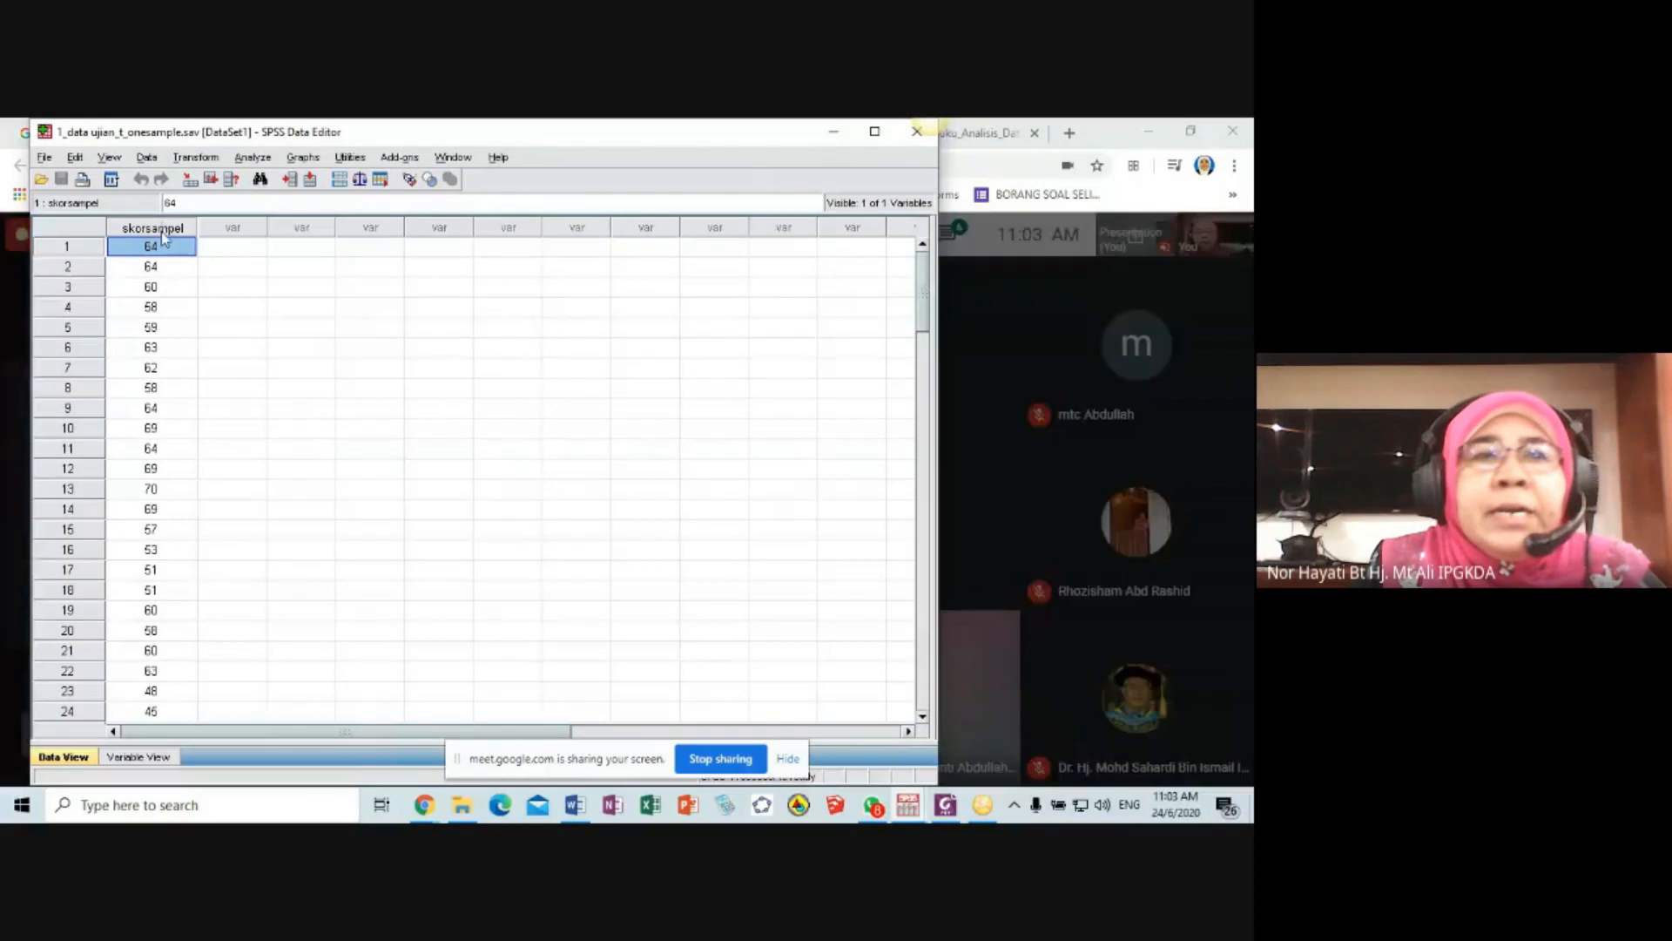
{"action": "scroll", "coordinate": [153, 304], "scroll_direction": "down", "scroll_amount": 20}
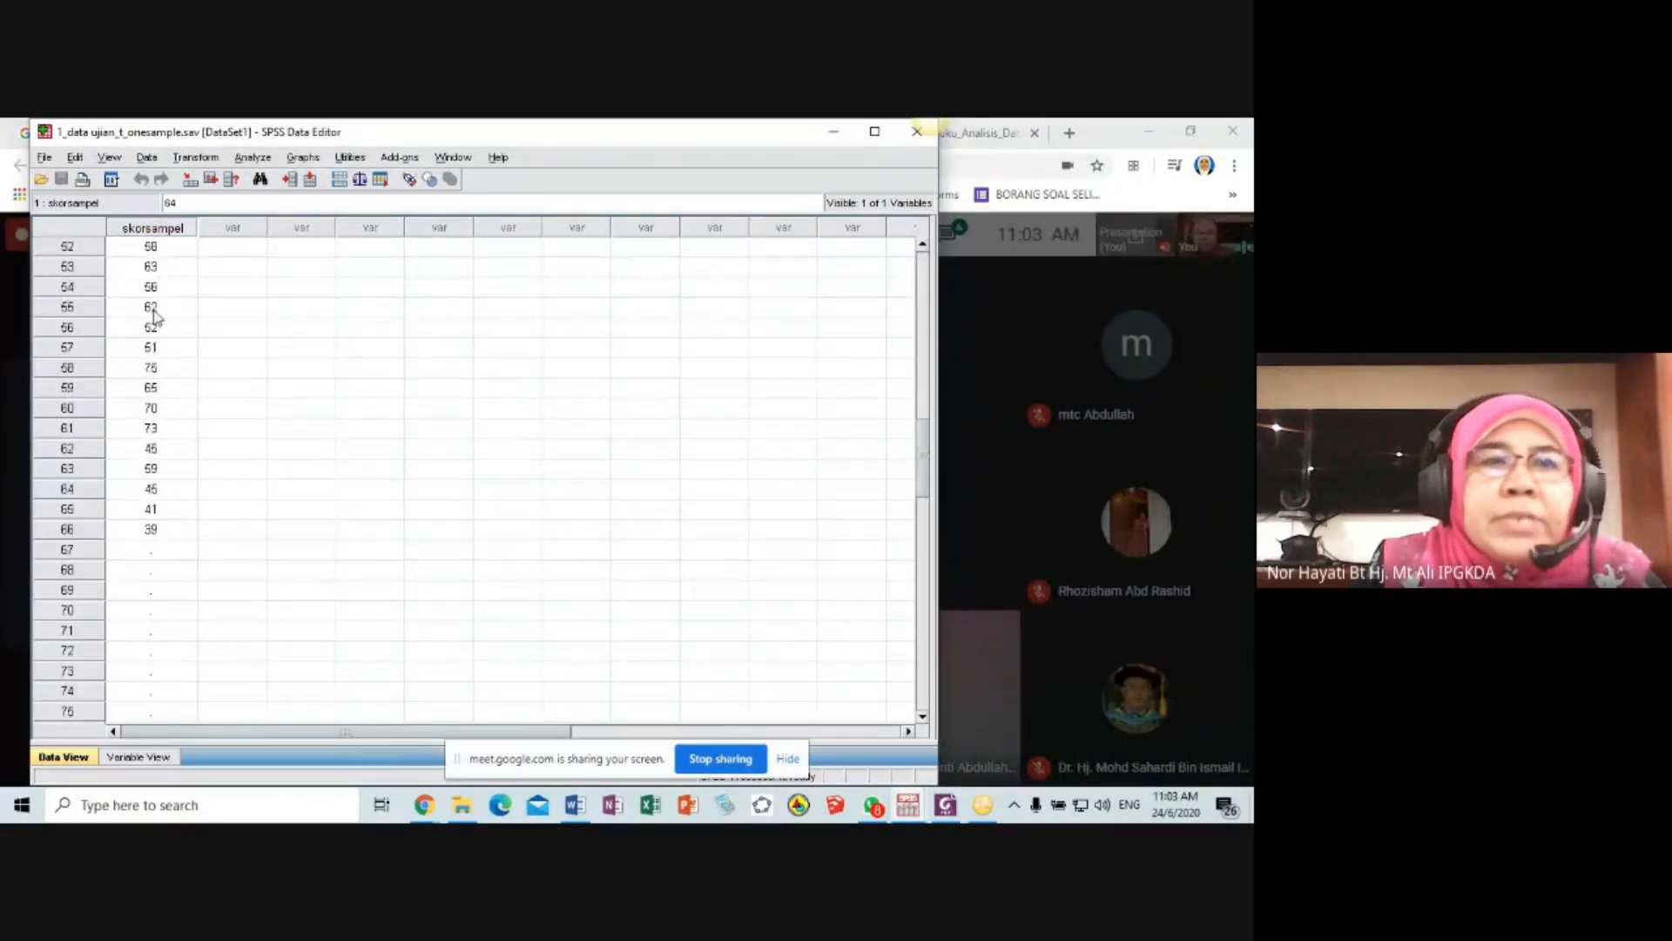
{"action": "scroll", "coordinate": [158, 317], "scroll_direction": "up", "scroll_amount": 12}
{"action": "scroll", "coordinate": [158, 317], "scroll_direction": "up", "scroll_amount": 3}
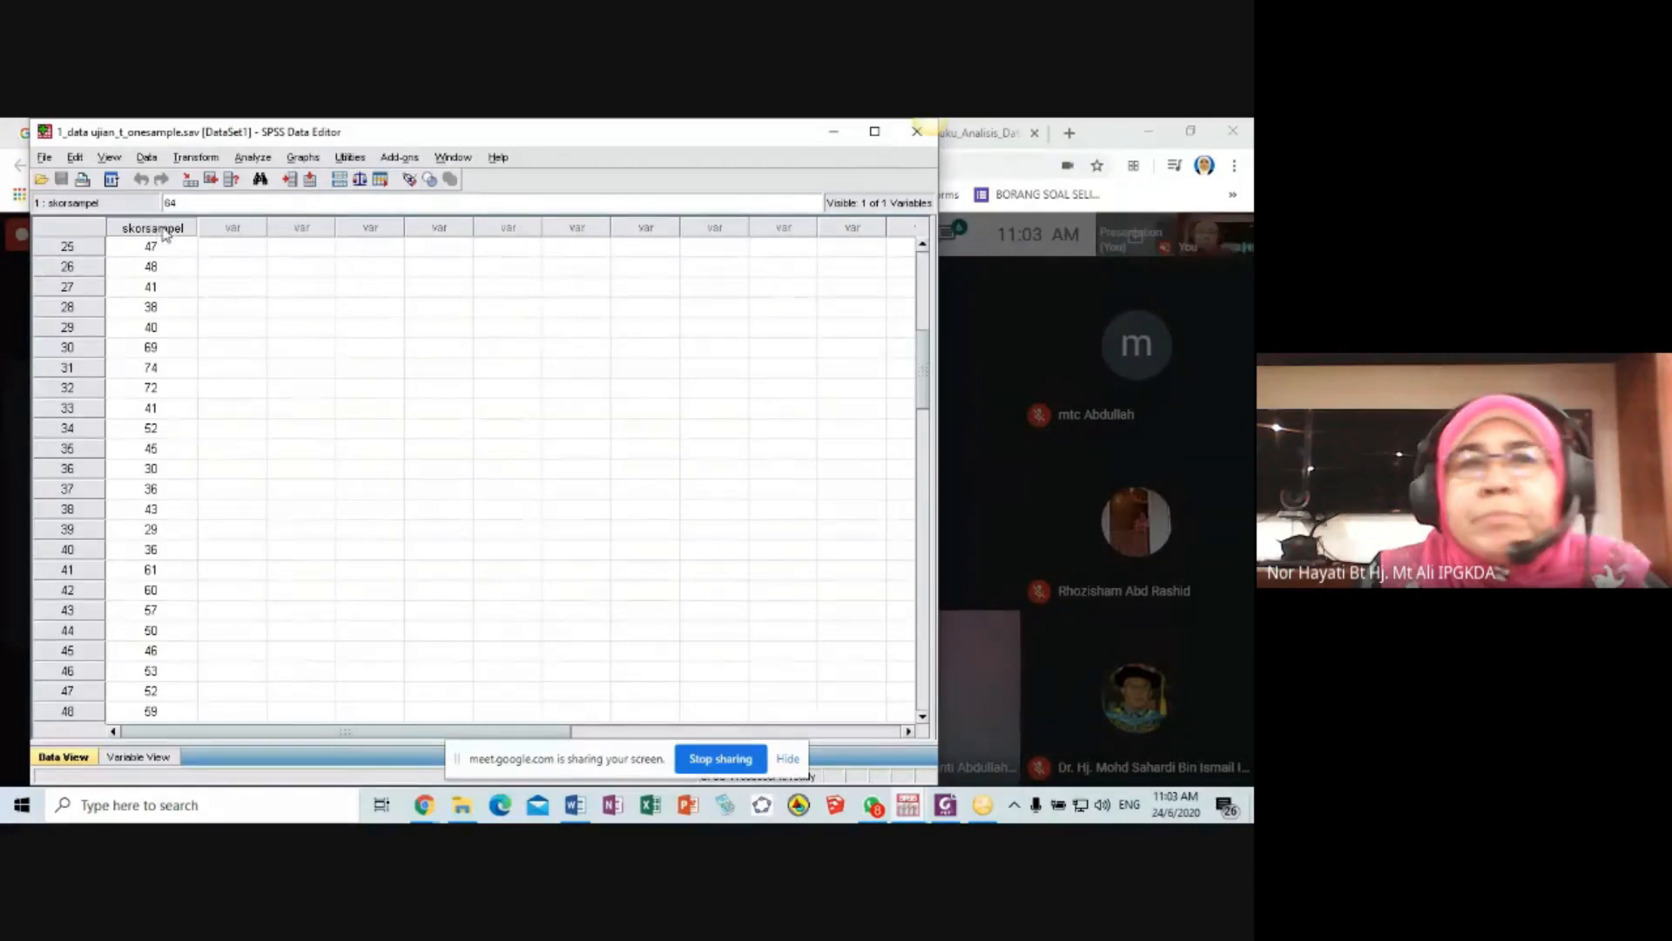
{"action": "scroll", "coordinate": [162, 233], "scroll_direction": "up", "scroll_amount": 7}
{"action": "scroll", "coordinate": [162, 234], "scroll_direction": "up", "scroll_amount": 1}
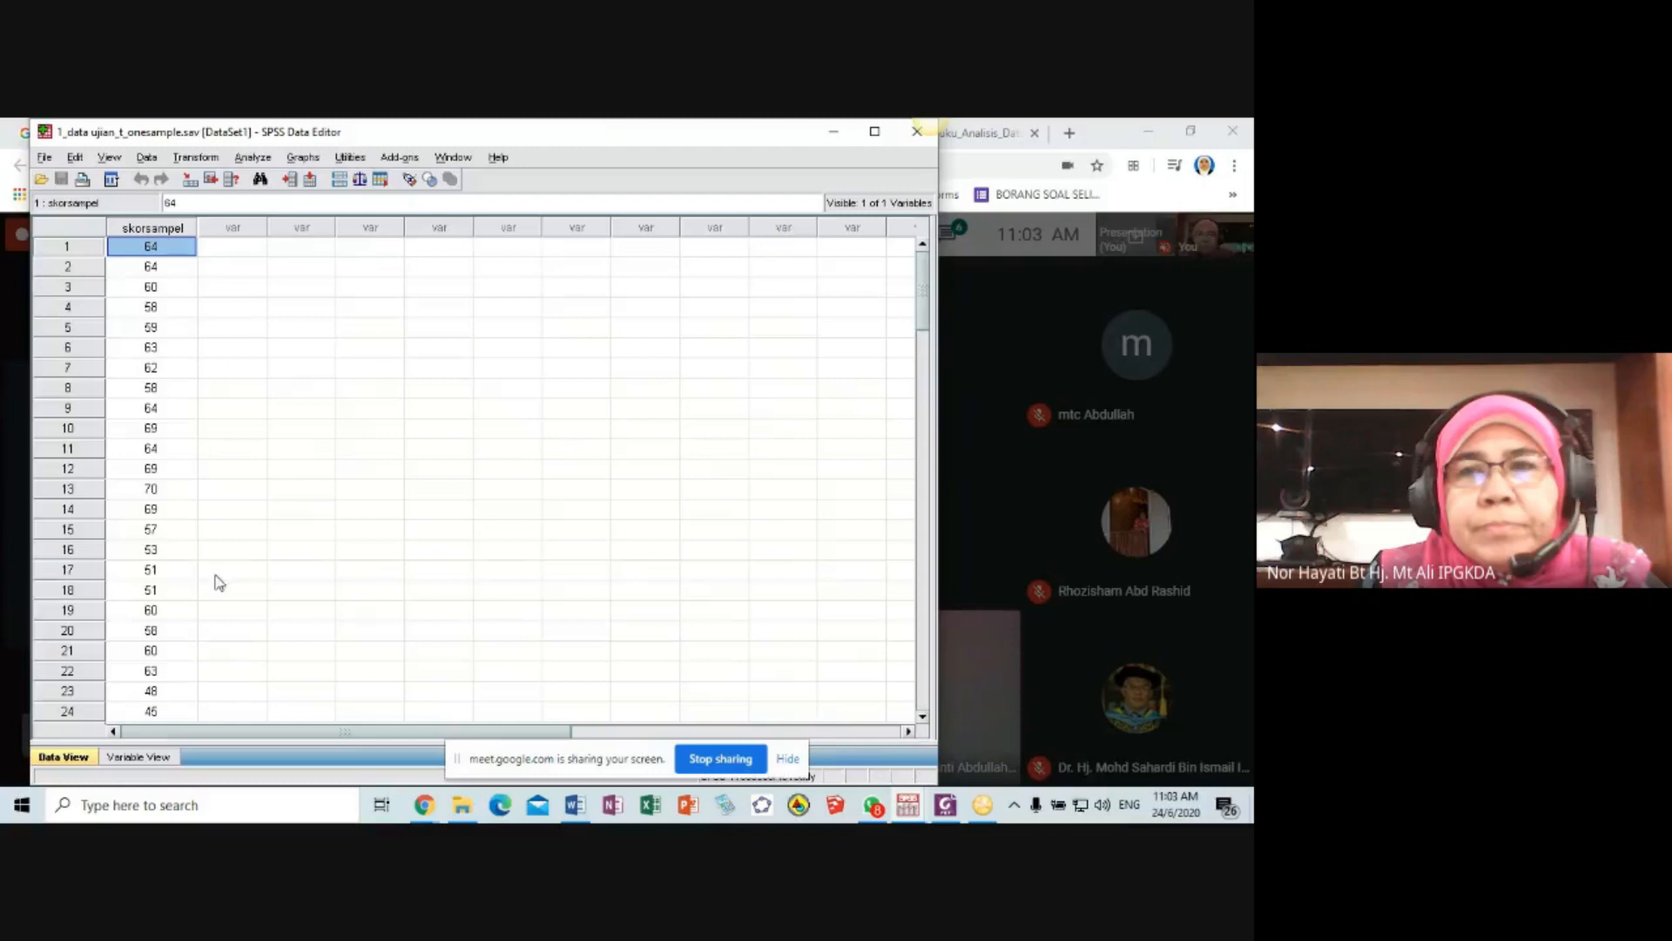
{"action": "scroll", "coordinate": [182, 541], "scroll_direction": "down", "scroll_amount": 3}
{"action": "scroll", "coordinate": [182, 541], "scroll_direction": "down", "scroll_amount": 2}
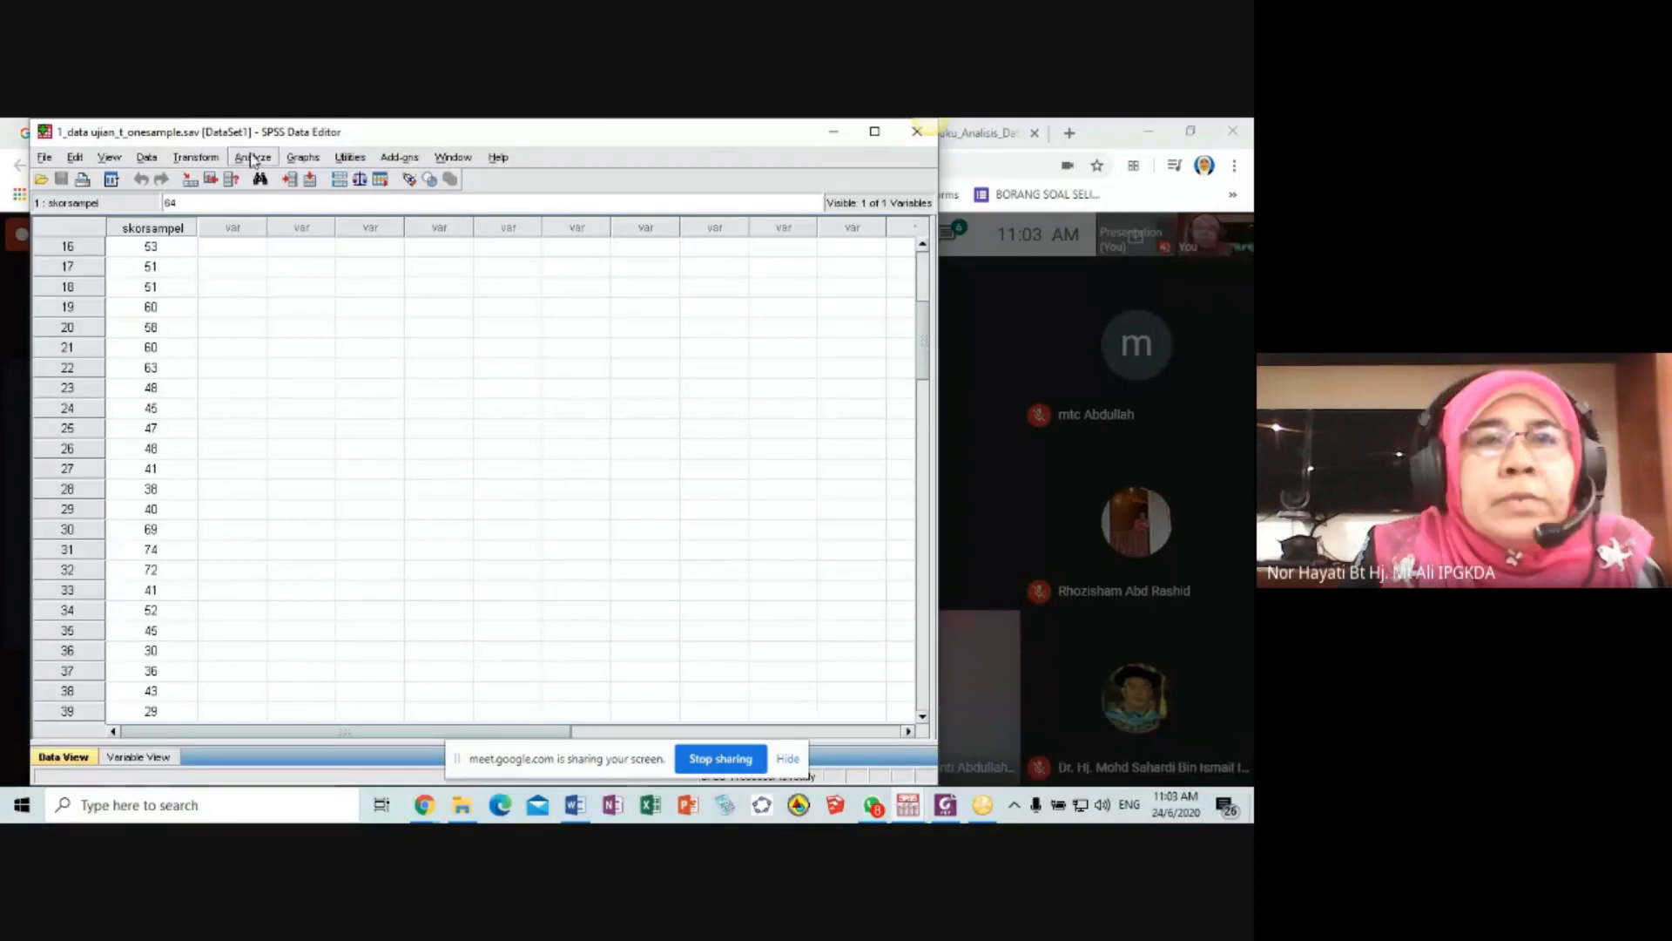
{"action": "scroll", "coordinate": [176, 270], "scroll_direction": "up", "scroll_amount": 5}
{"action": "scroll", "coordinate": [177, 277], "scroll_direction": "down", "scroll_amount": 6}
{"action": "scroll", "coordinate": [178, 280], "scroll_direction": "down", "scroll_amount": 9}
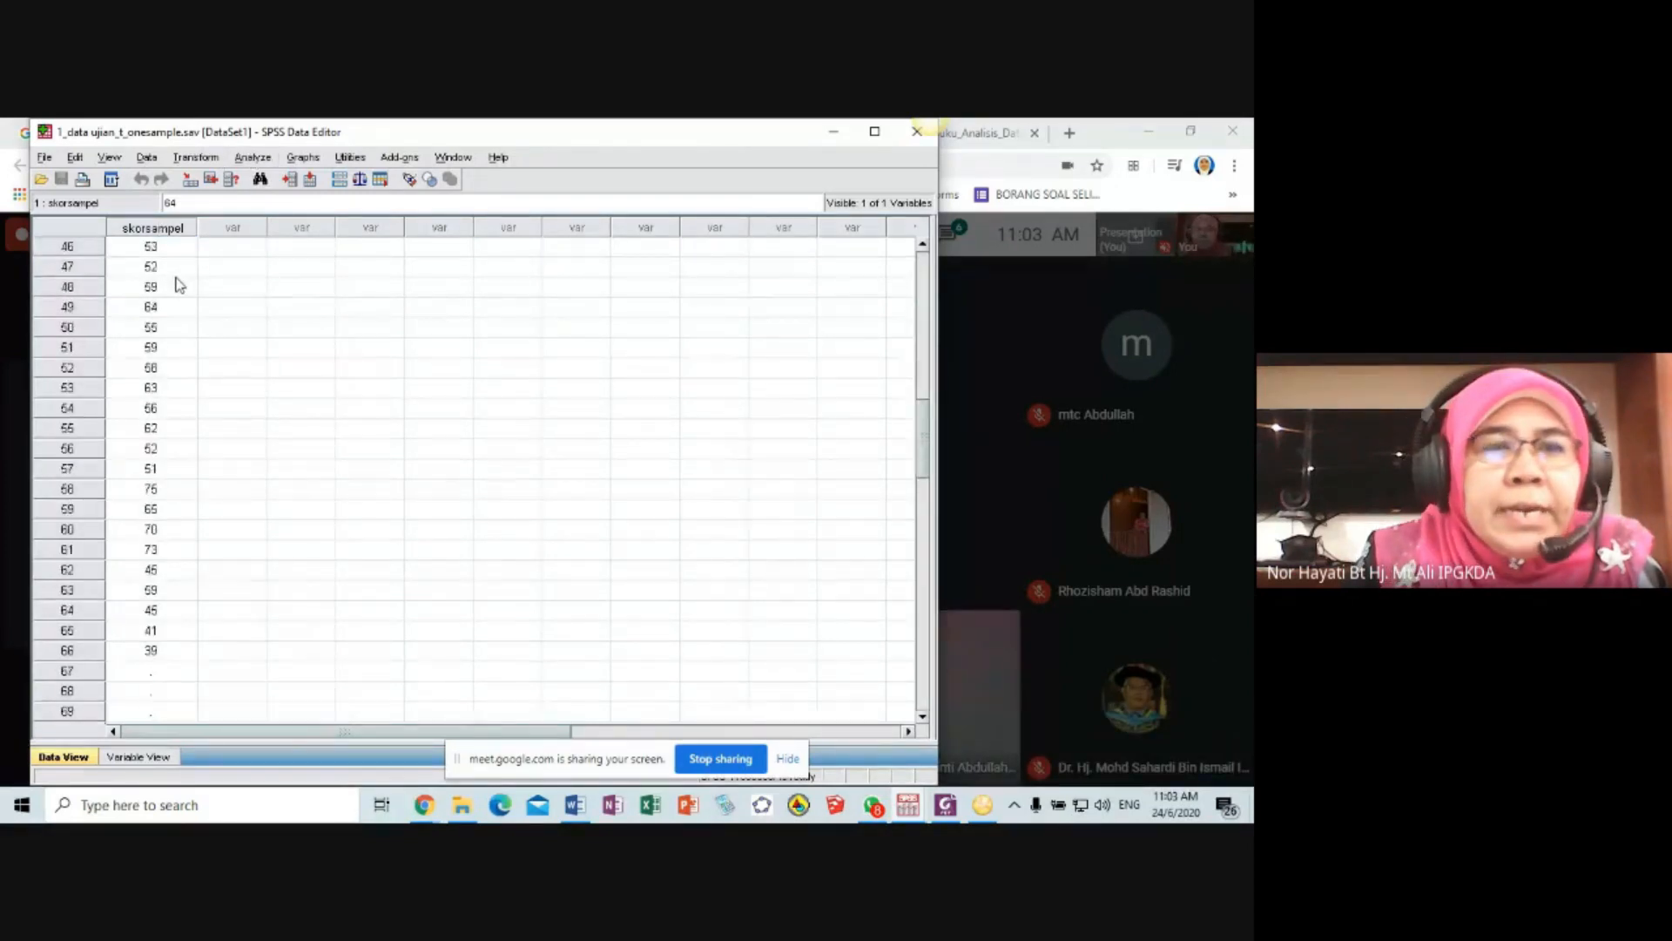
{"action": "scroll", "coordinate": [179, 284], "scroll_direction": "up", "scroll_amount": 15}
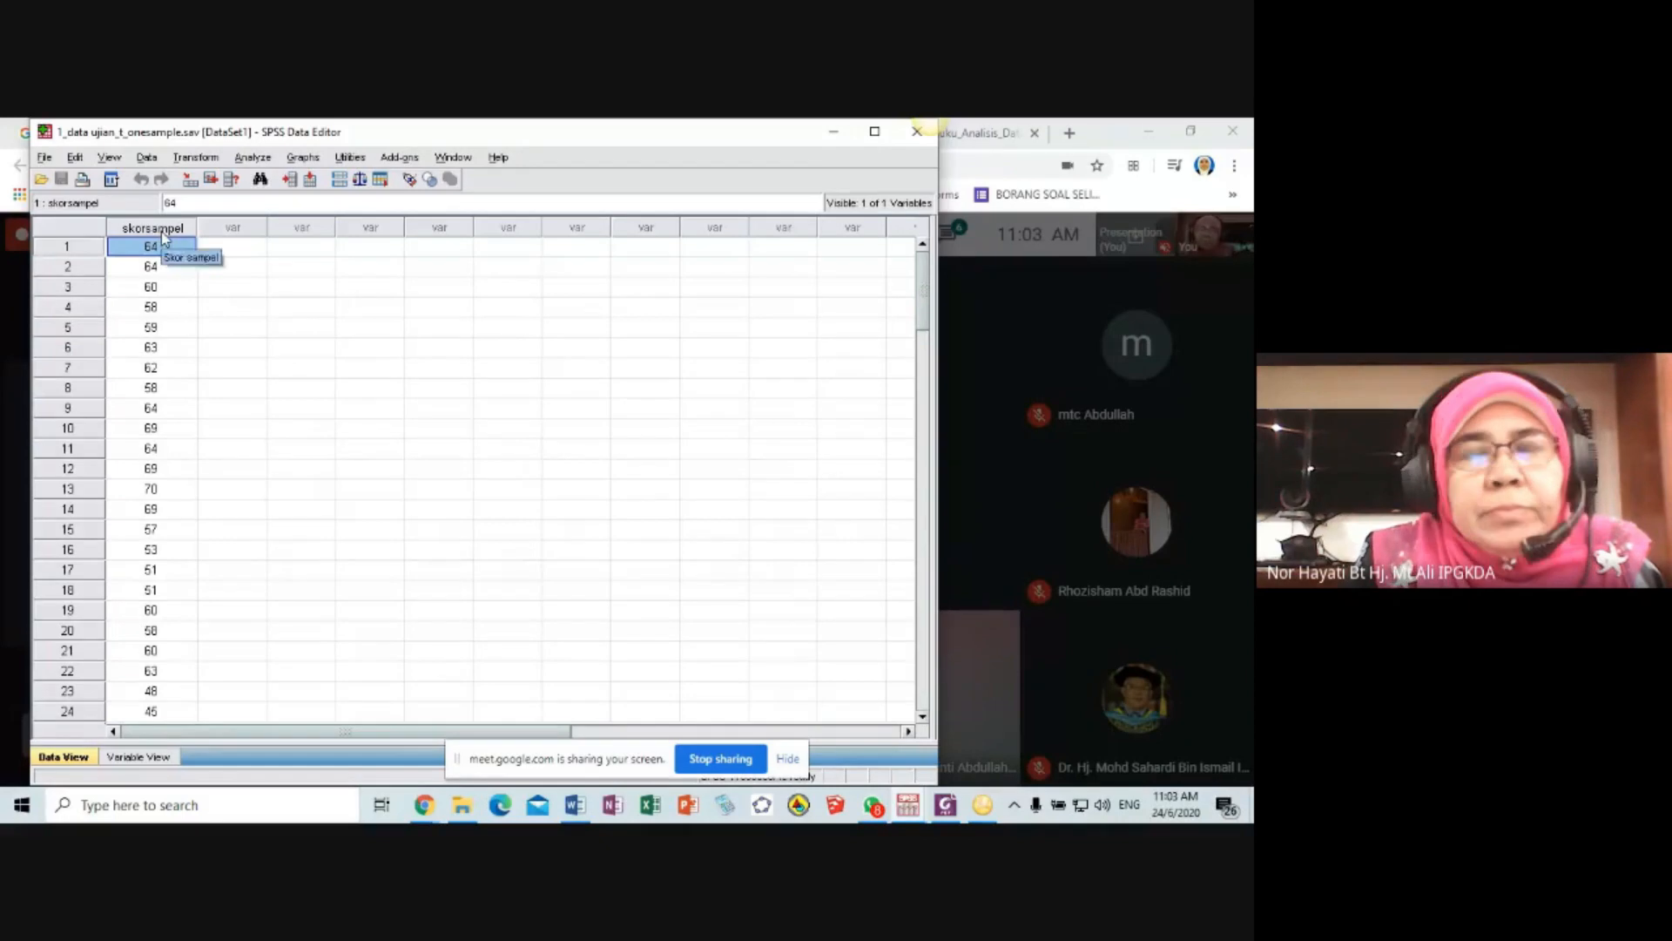
- Set up a One-Sample T Test with Skor sampel as the test variable and a test value of 60
{"action": "left_click", "coordinate": [253, 157]}
{"action": "mouse_move", "coordinate": [297, 250]}
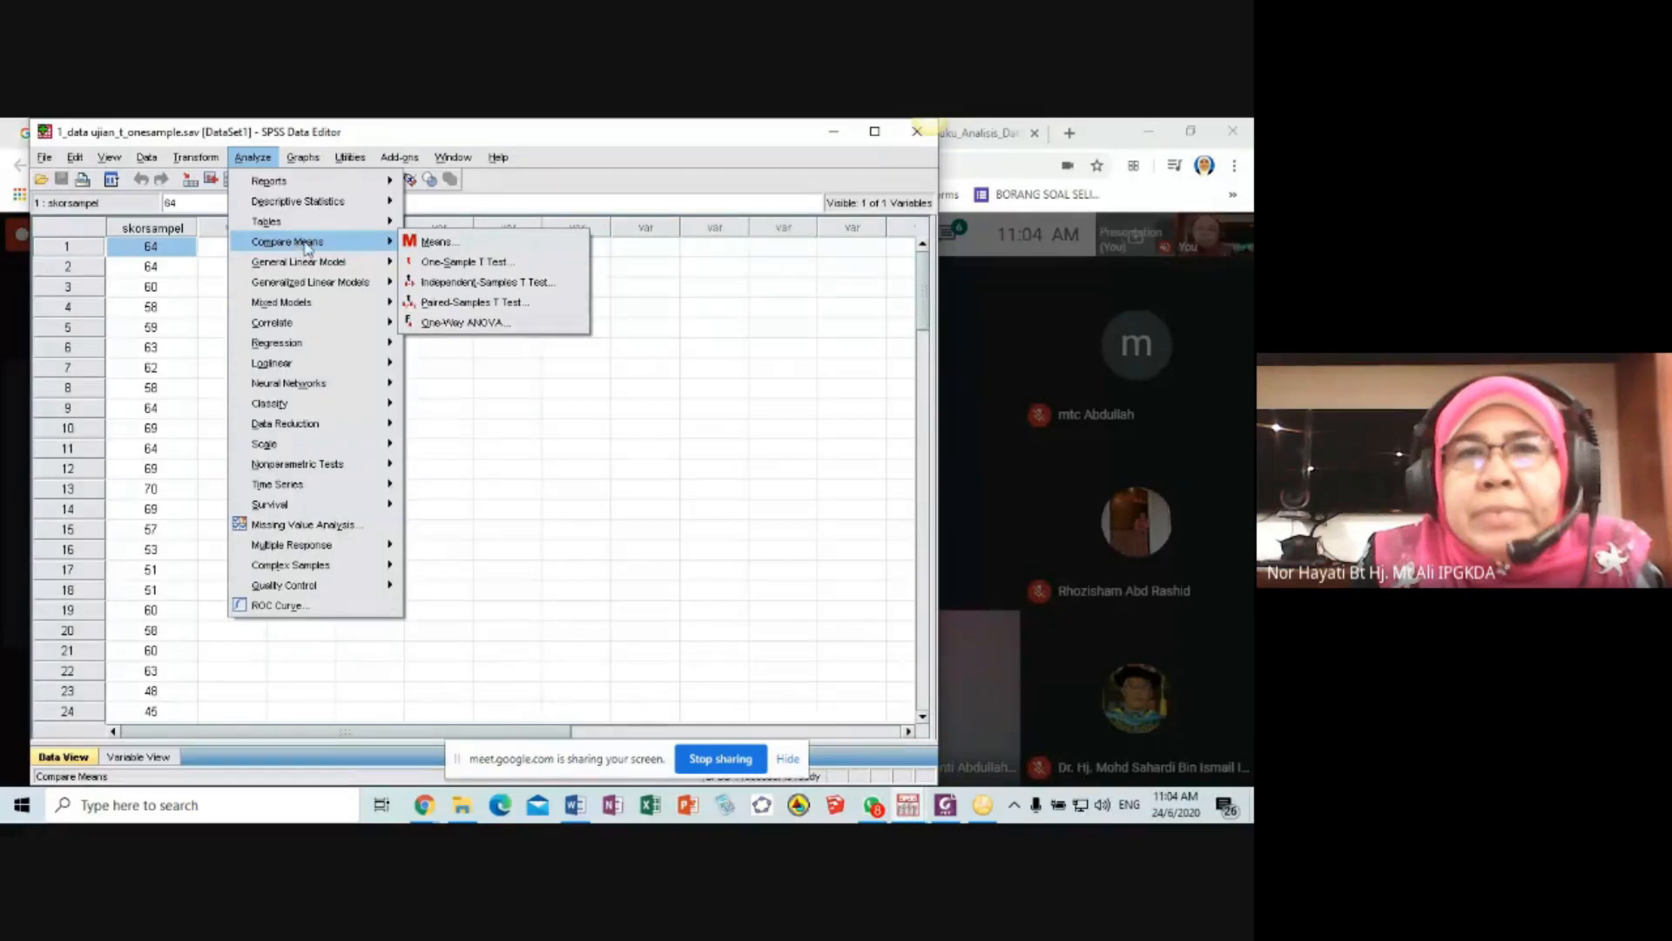
{"action": "left_click", "coordinate": [470, 263]}
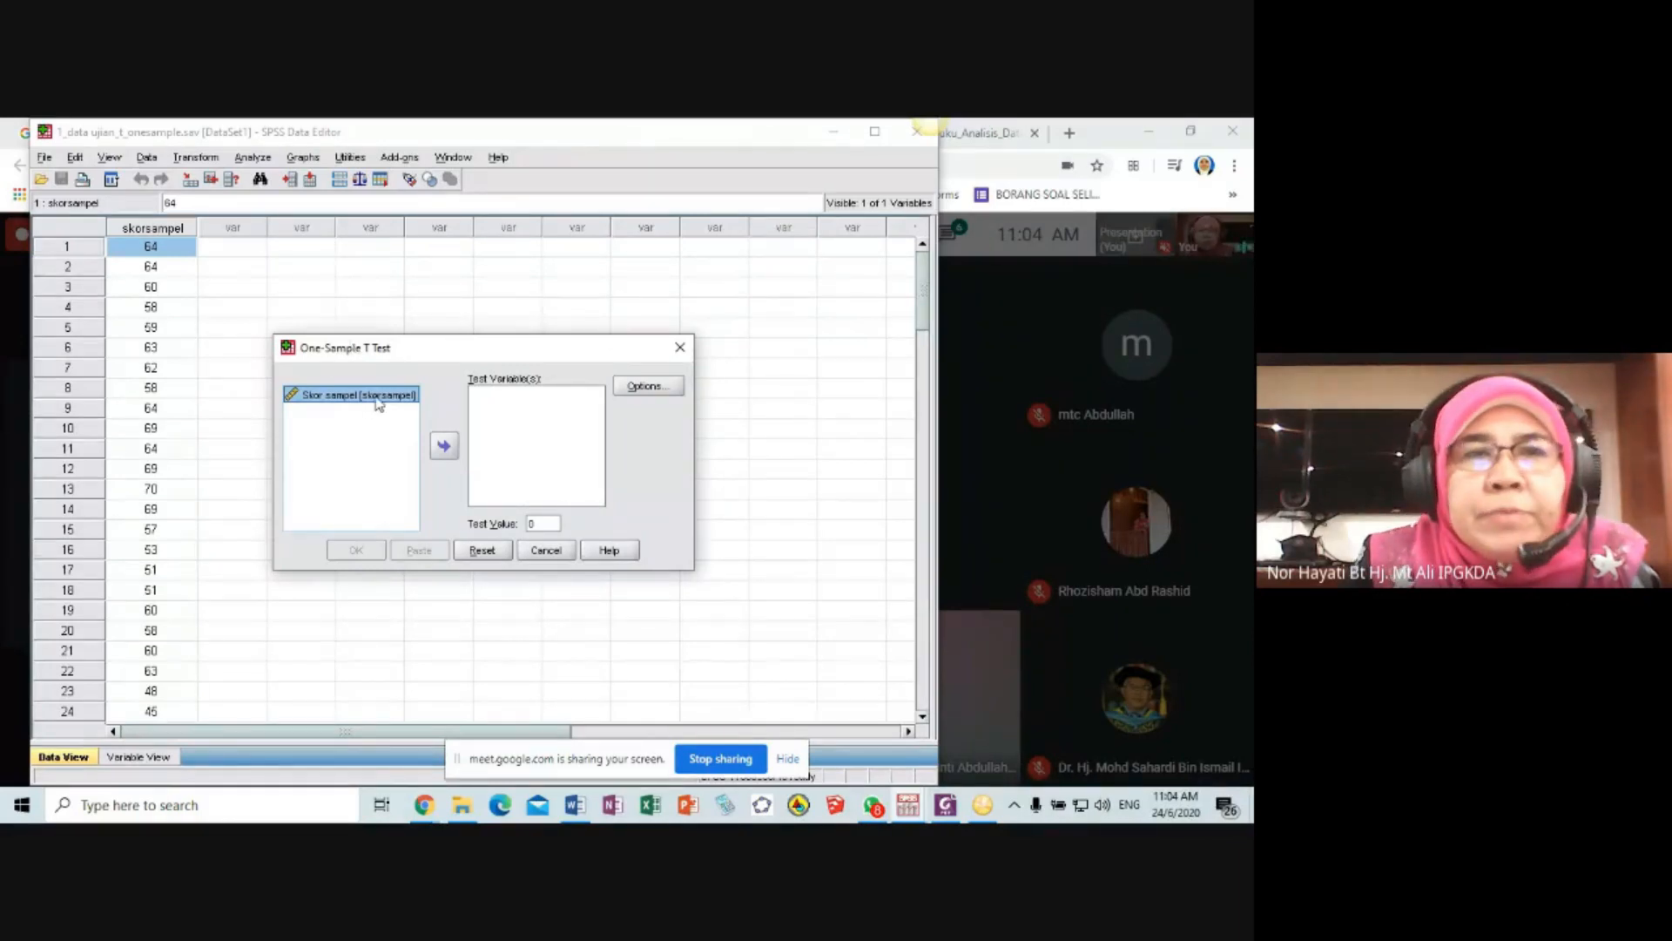
{"action": "left_click", "coordinate": [444, 446]}
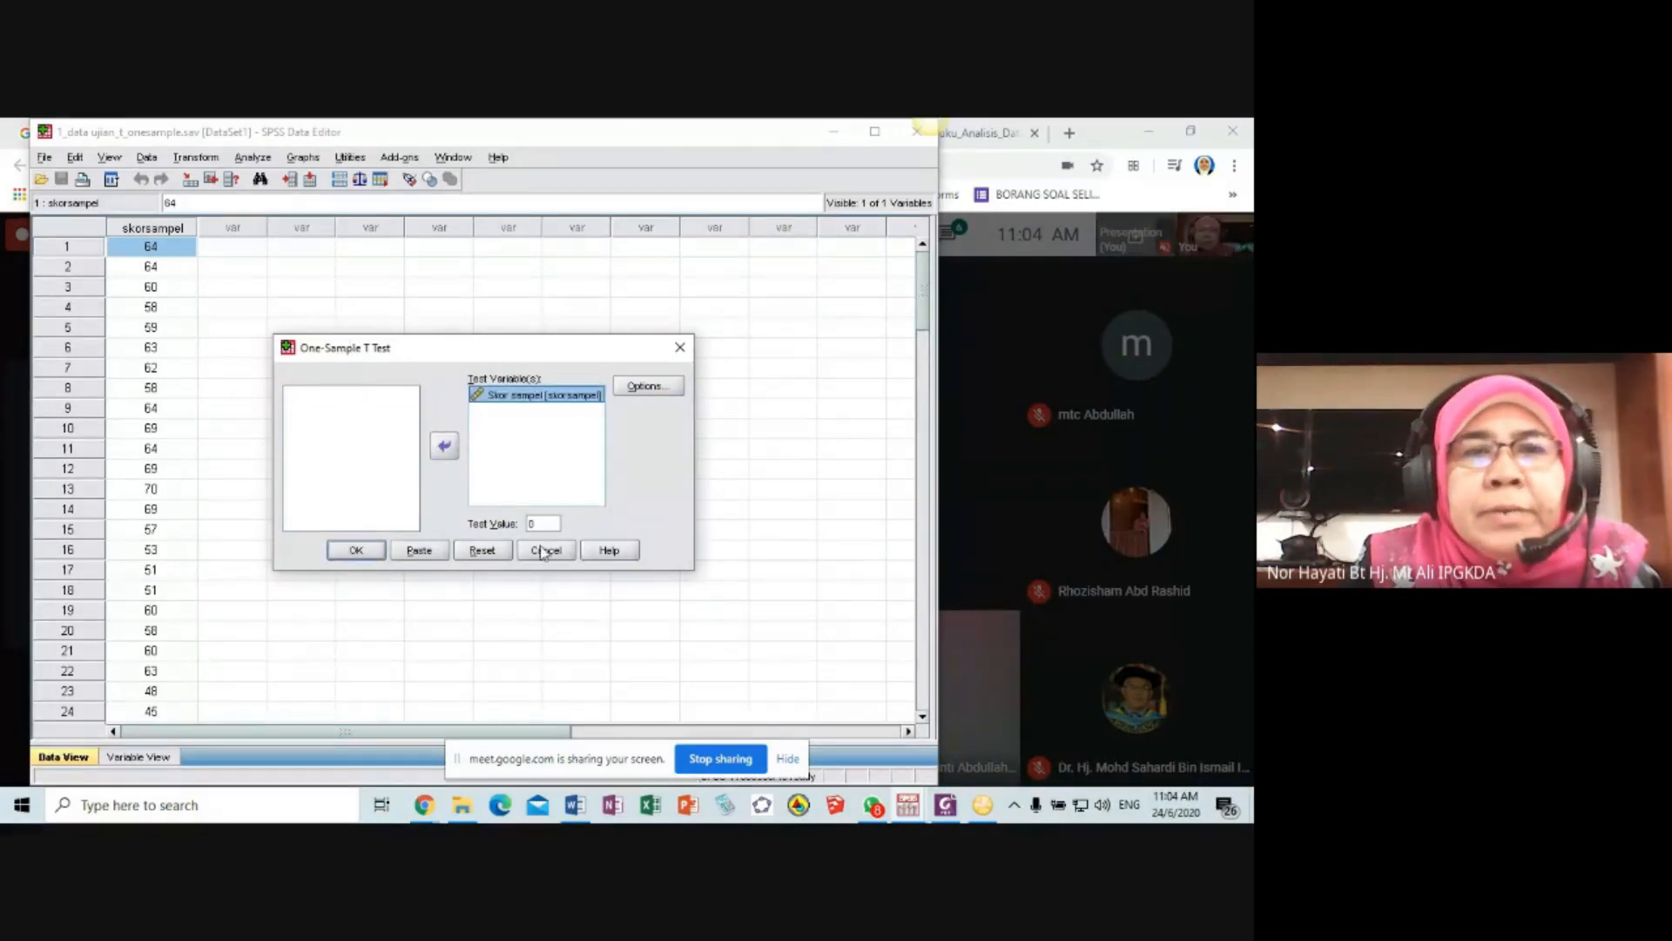
{"action": "left_click", "coordinate": [528, 523]}
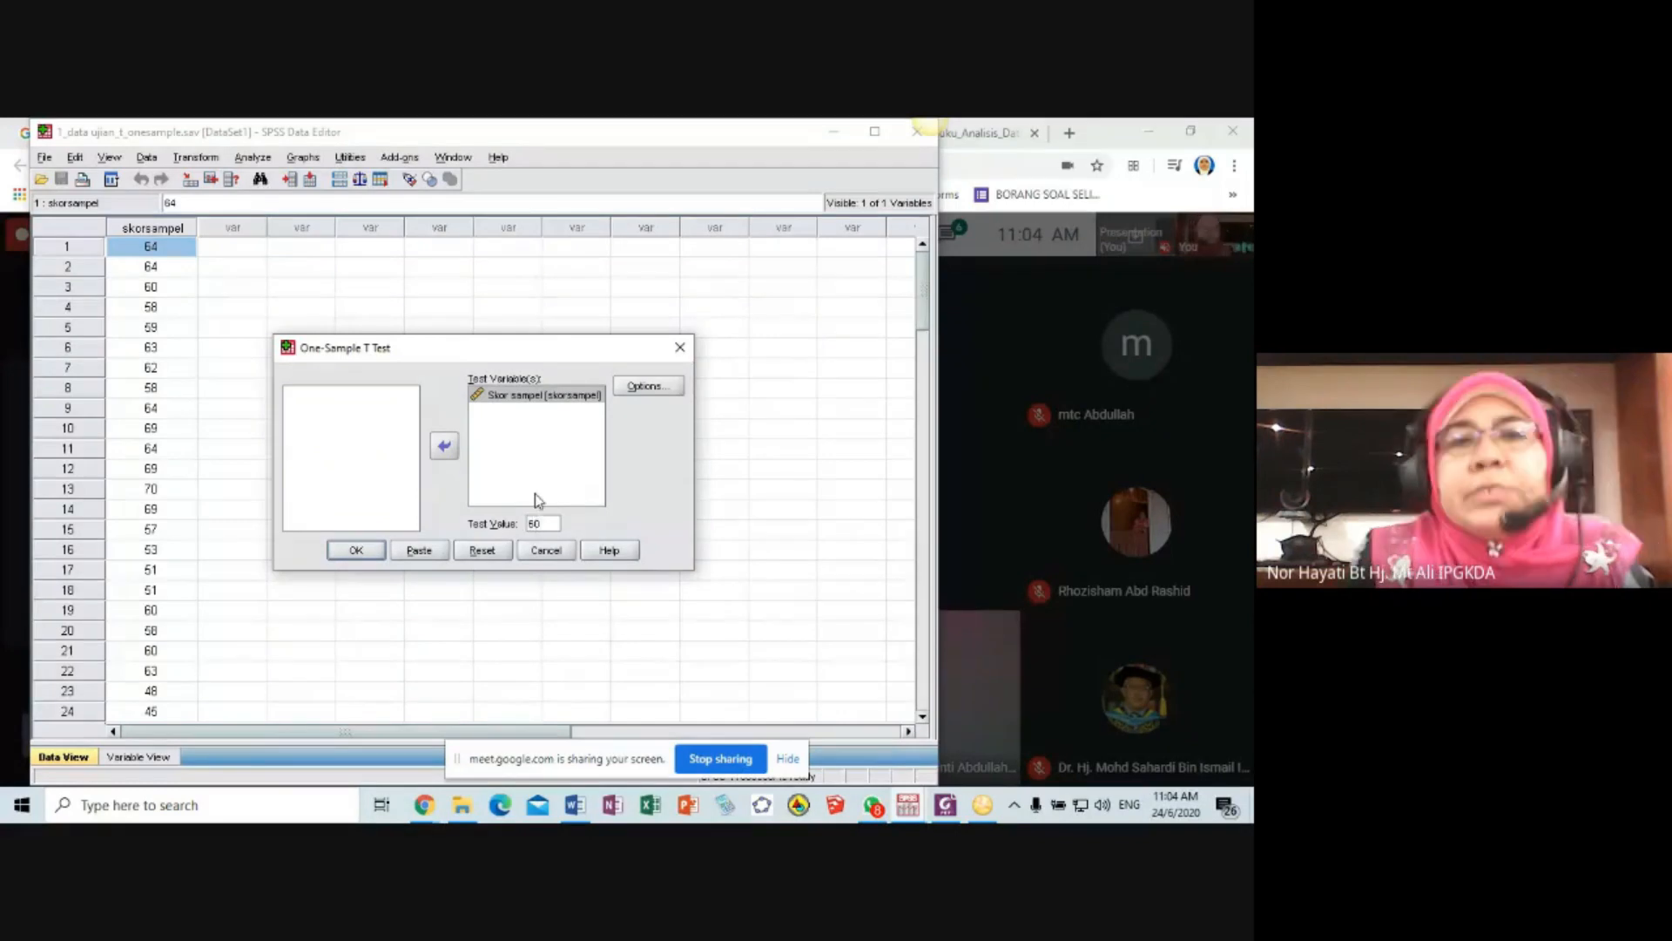
- Keep the confidence interval at 95% in the test options and run the One-Sample T Test
{"action": "left_click", "coordinate": [639, 392]}
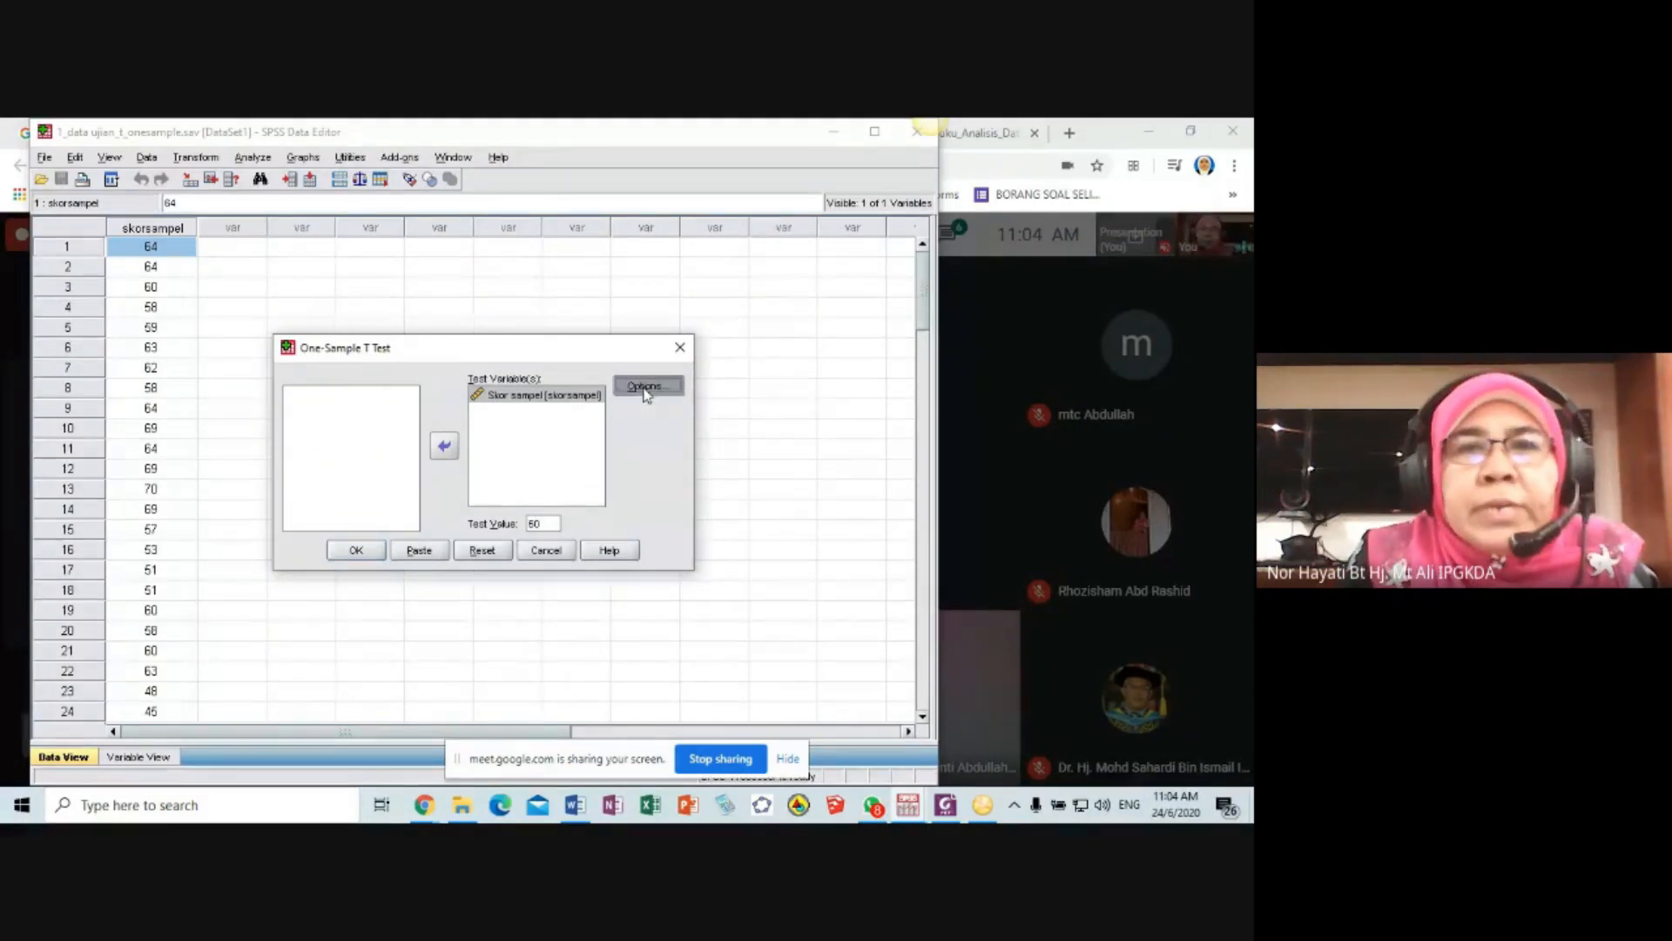
{"action": "left_click", "coordinate": [515, 421]}
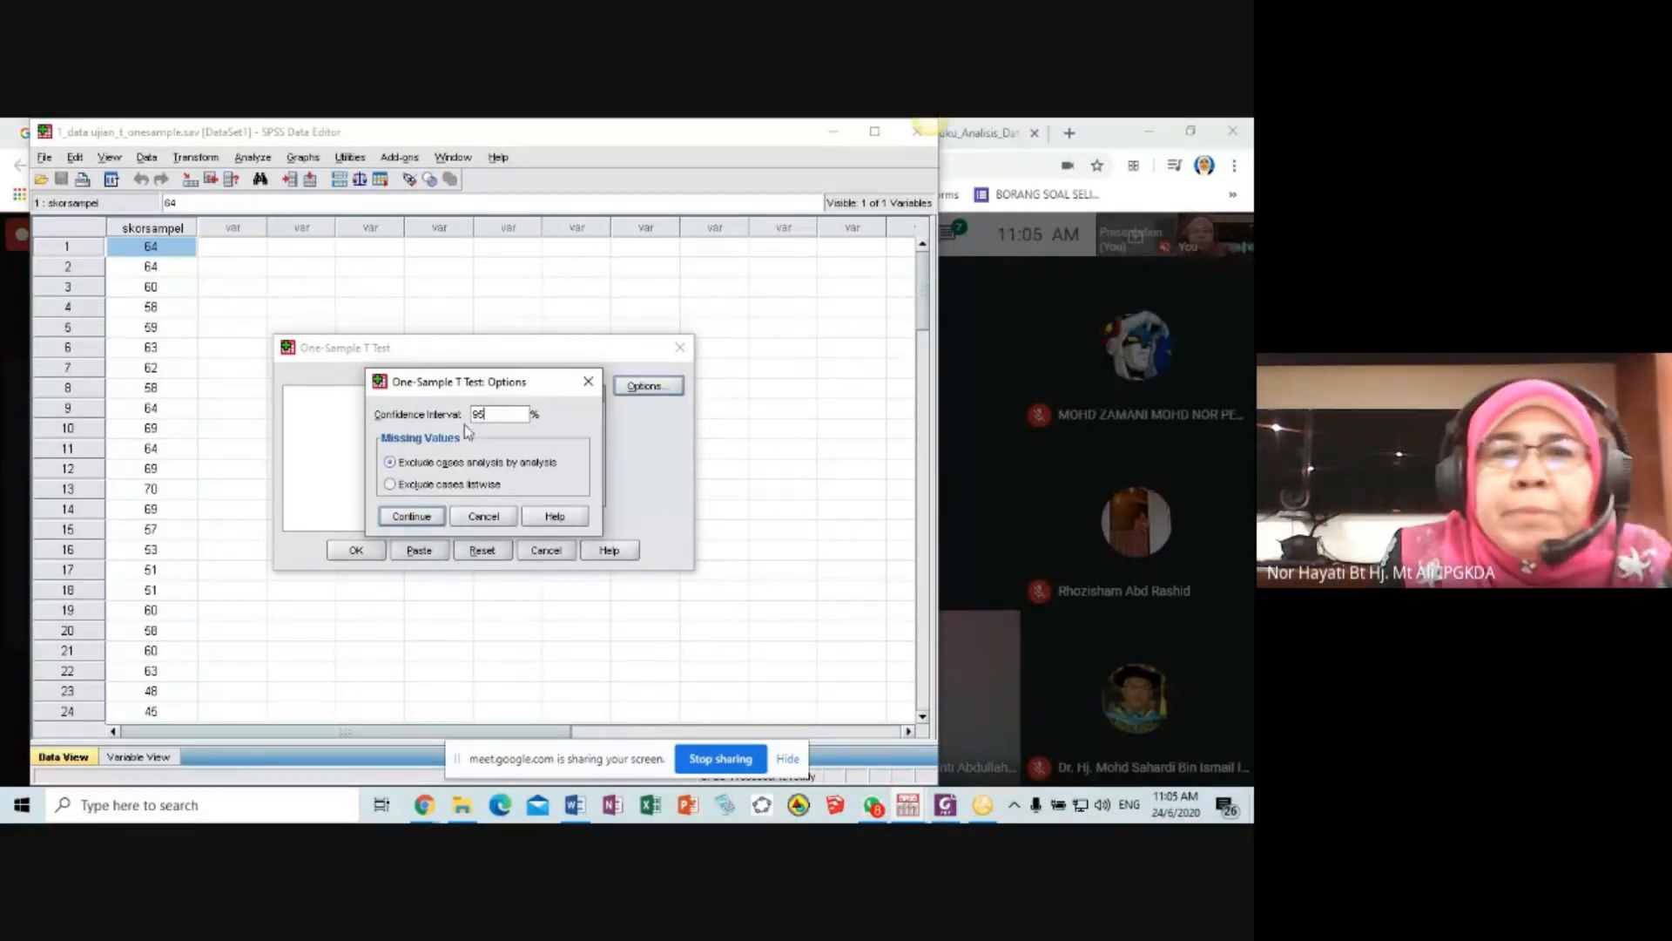
{"action": "left_click", "coordinate": [415, 517]}
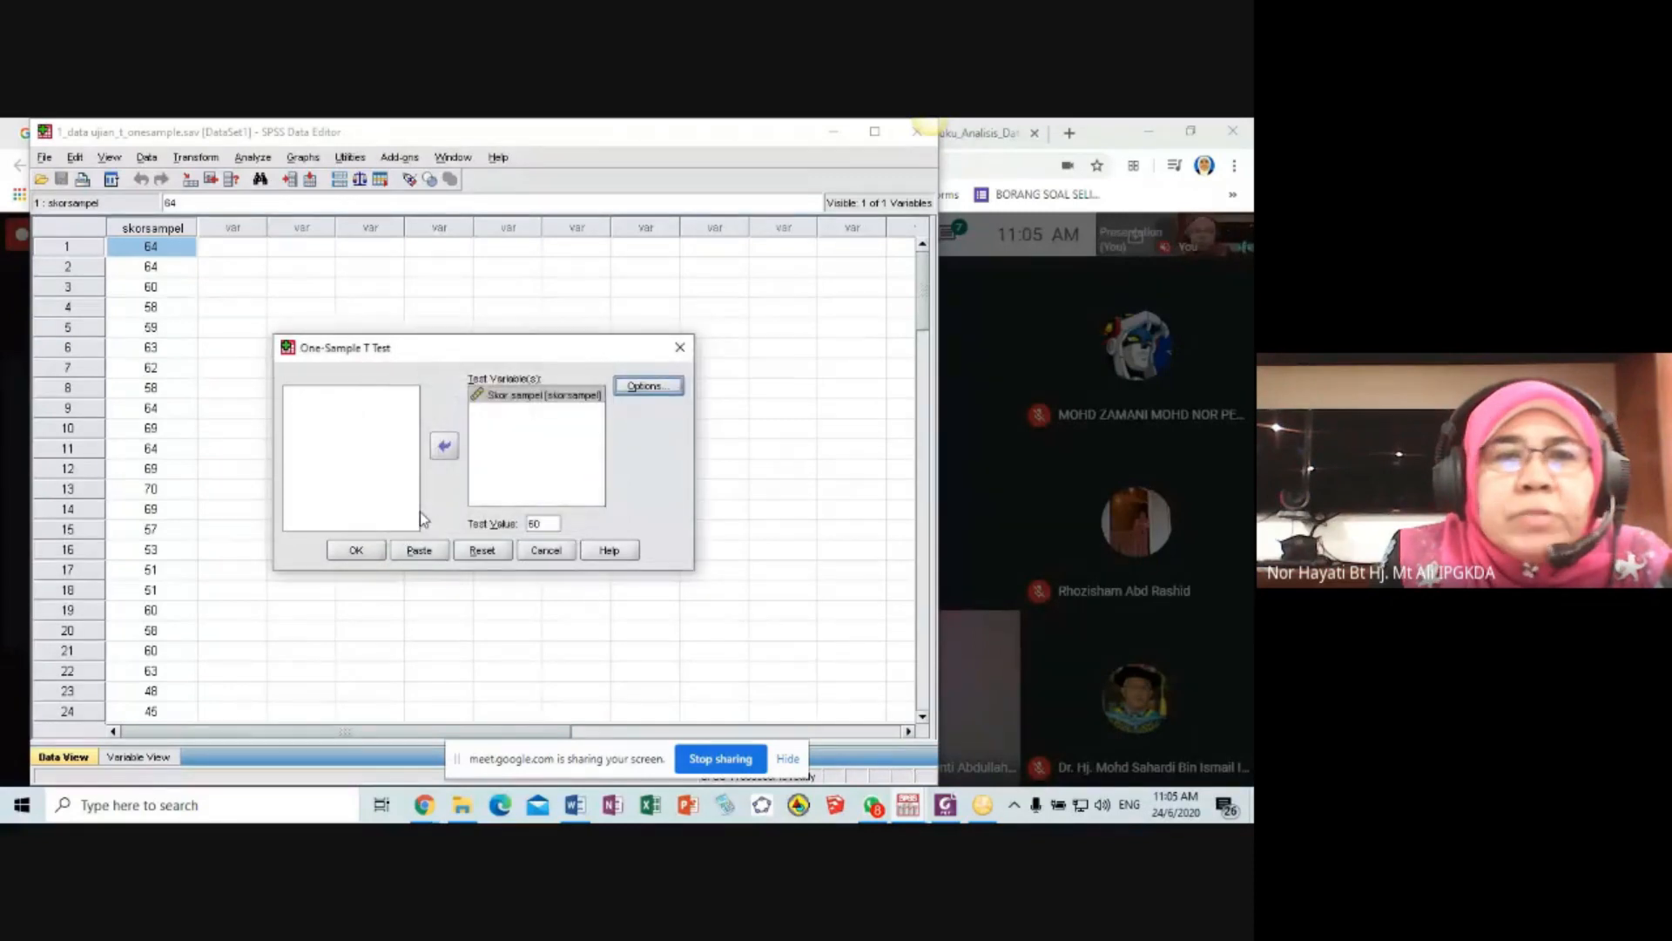
{"action": "left_click", "coordinate": [358, 550]}
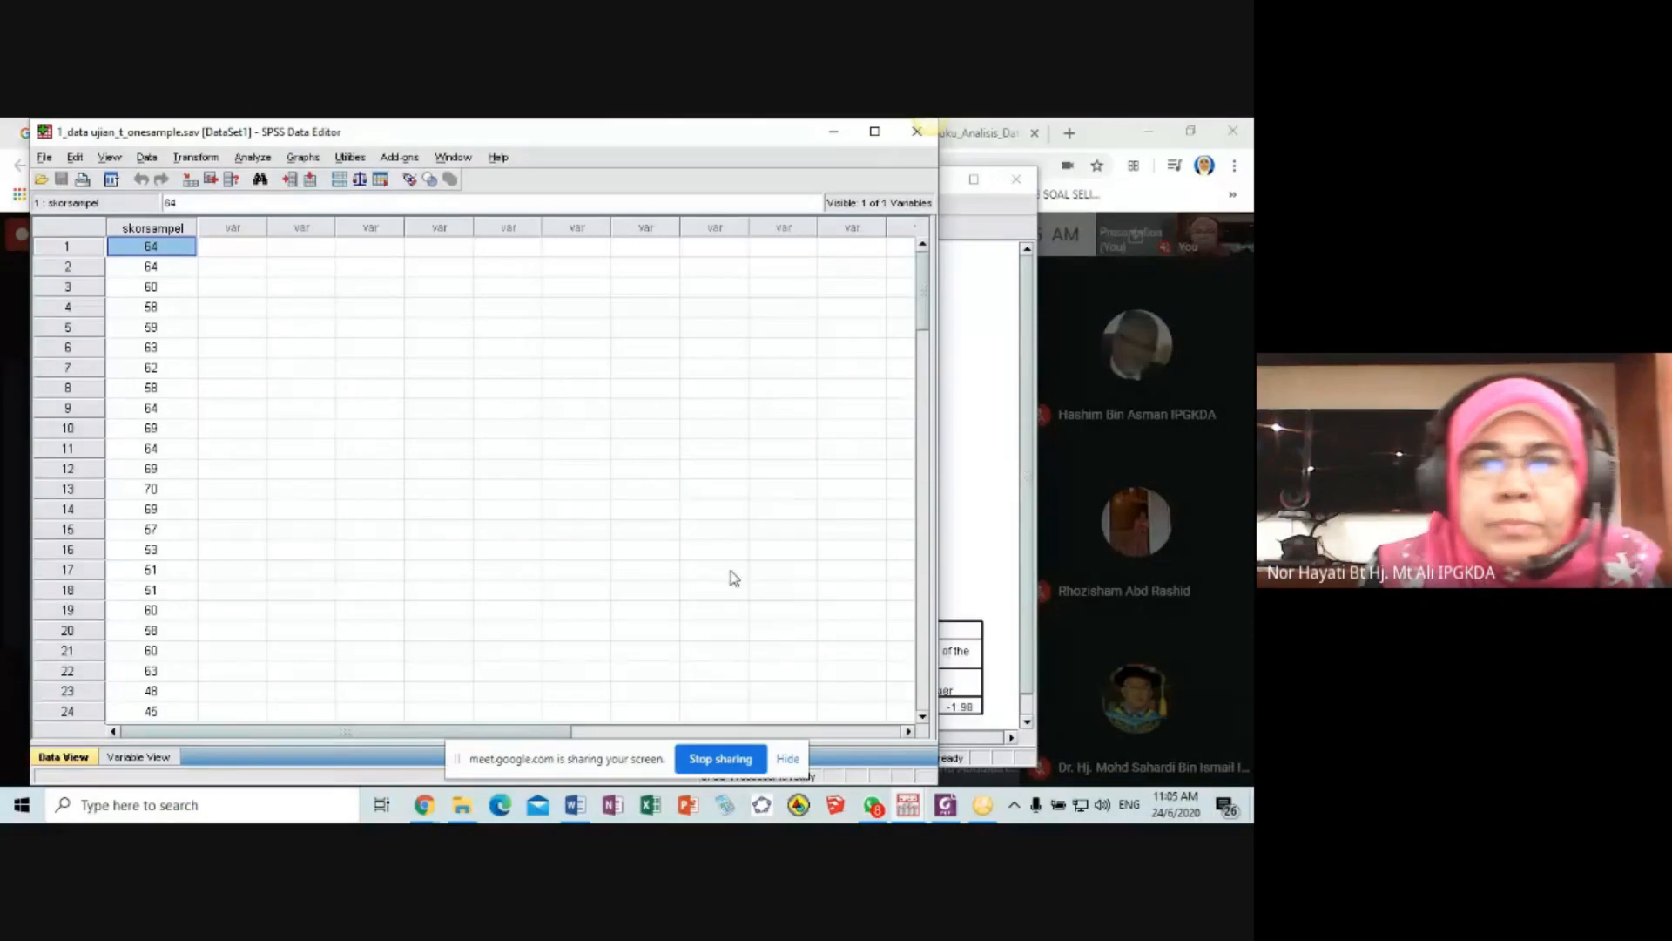
- Minimize the data editor, maximize the SPSS output window and examine the One-Sample Statistics and One-Sample Test tables
{"action": "left_click", "coordinate": [832, 134]}
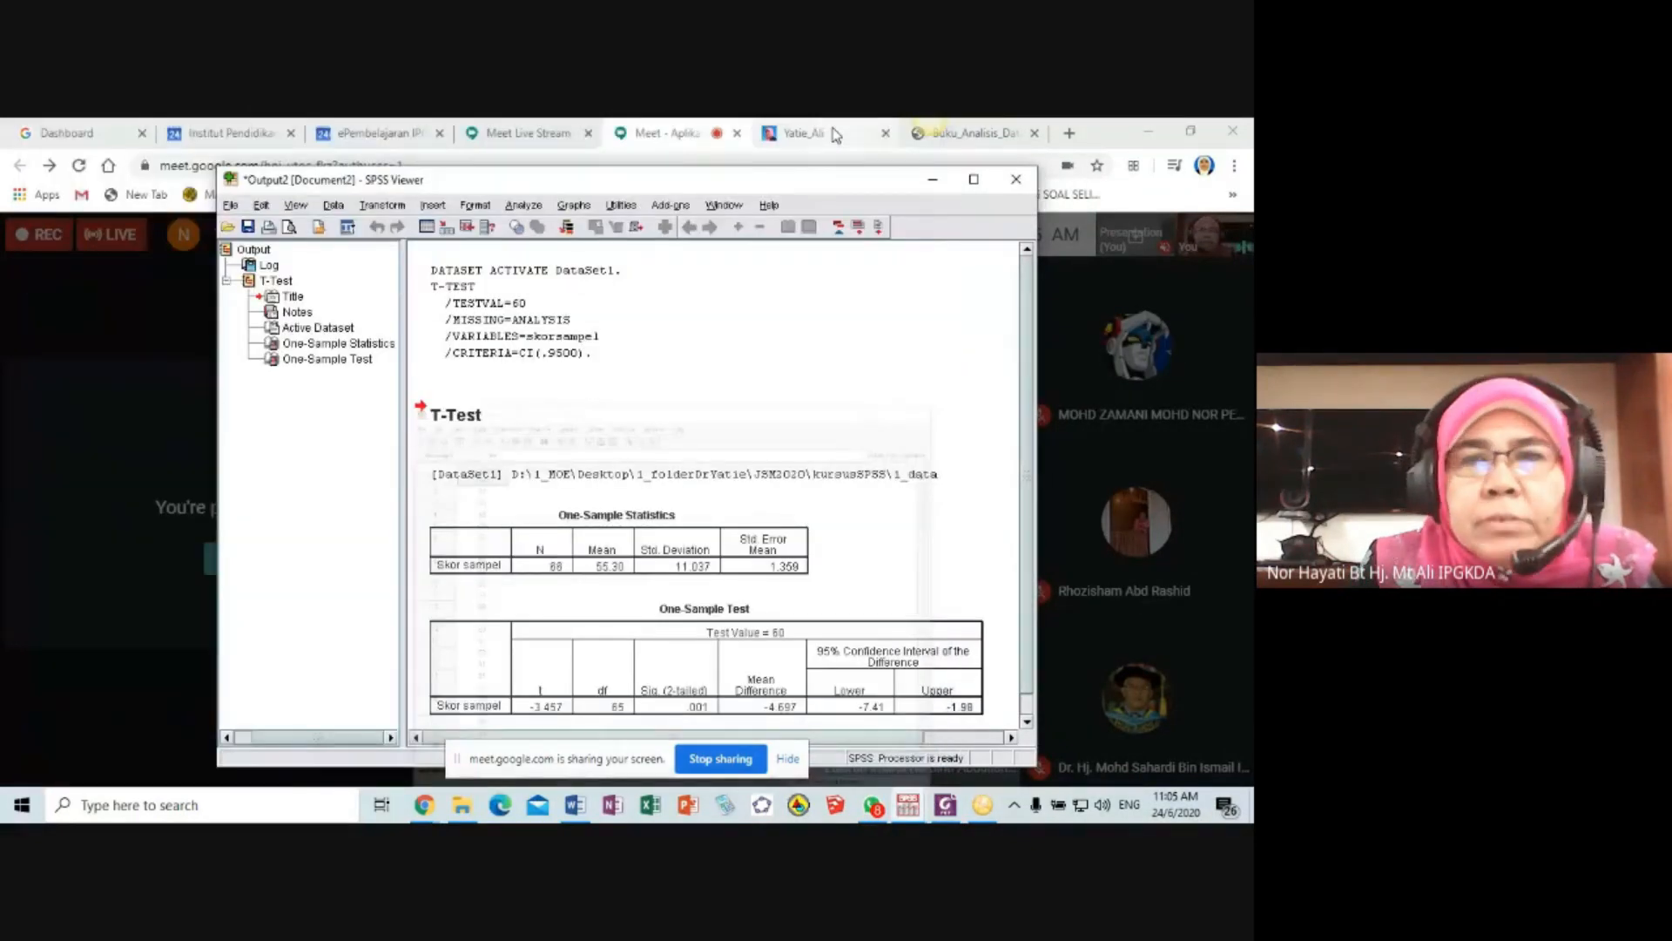
{"action": "scroll", "coordinate": [835, 463], "scroll_direction": "down", "scroll_amount": 1}
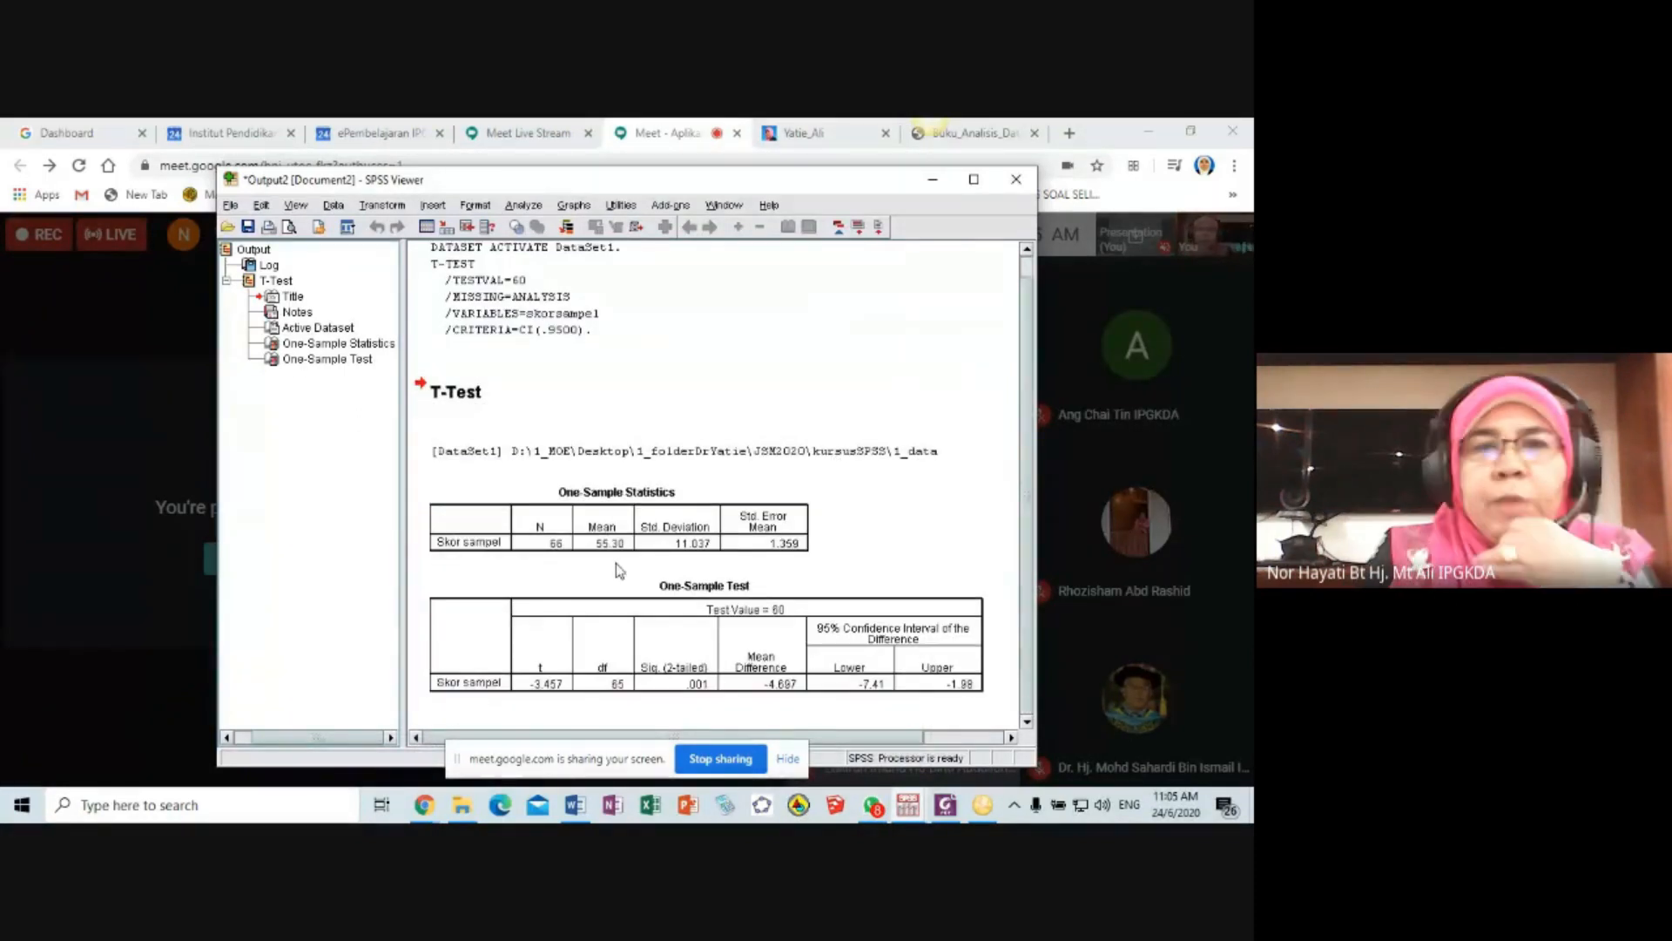
{"action": "left_click", "coordinate": [973, 179]}
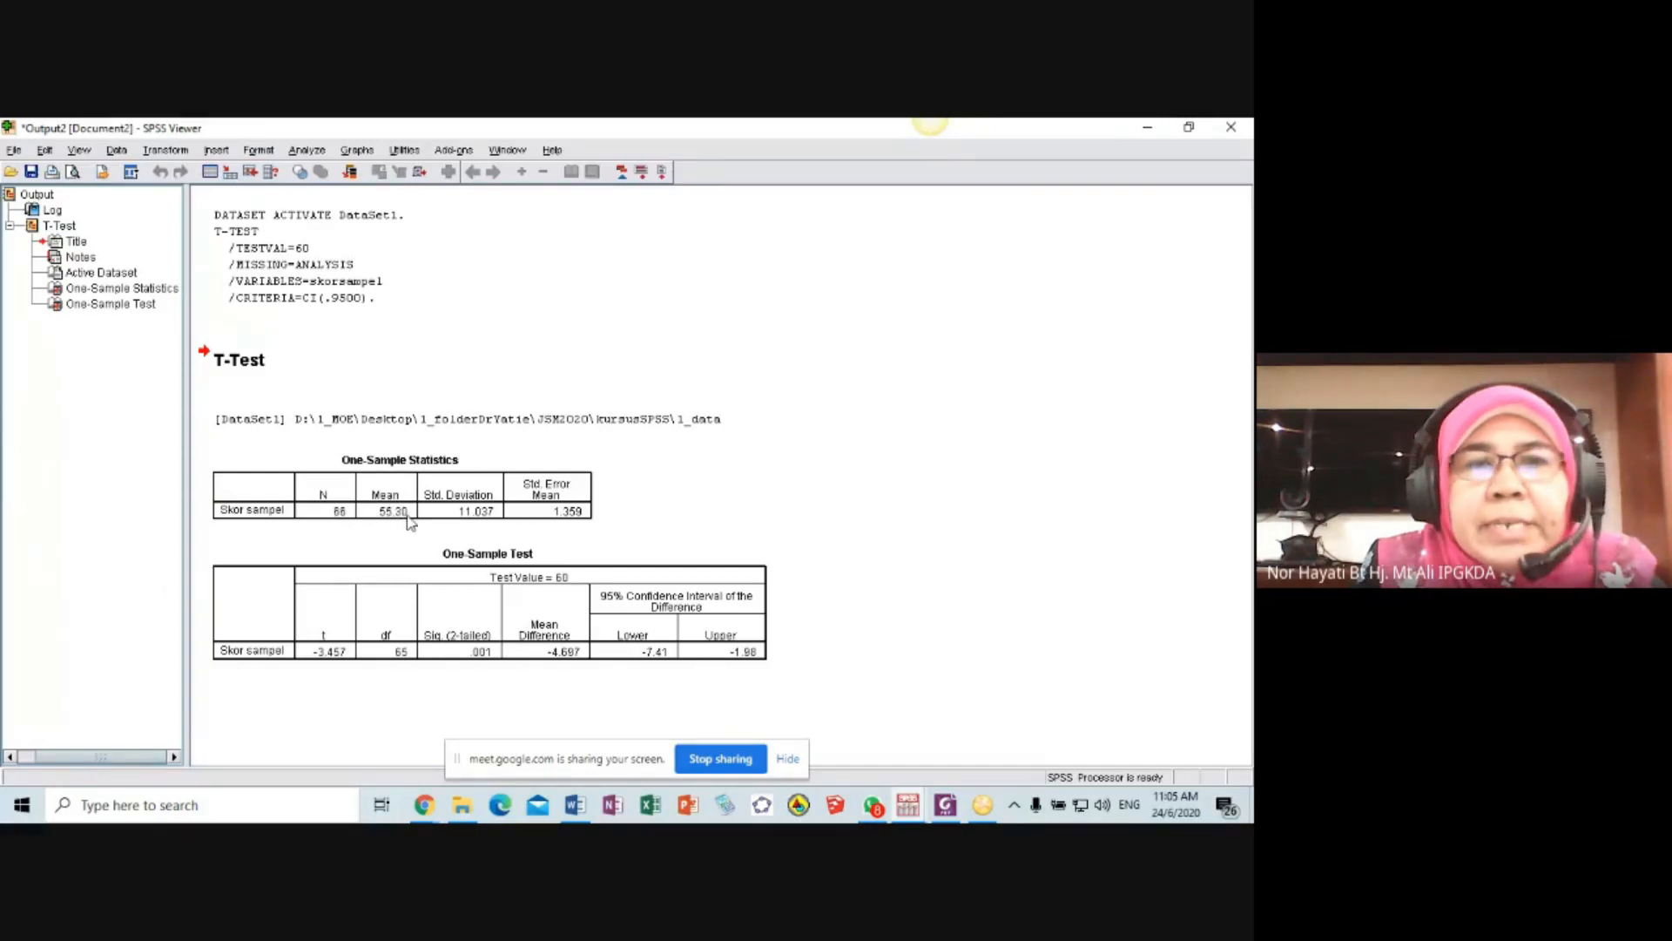
{"action": "left_click", "coordinate": [1226, 702]}
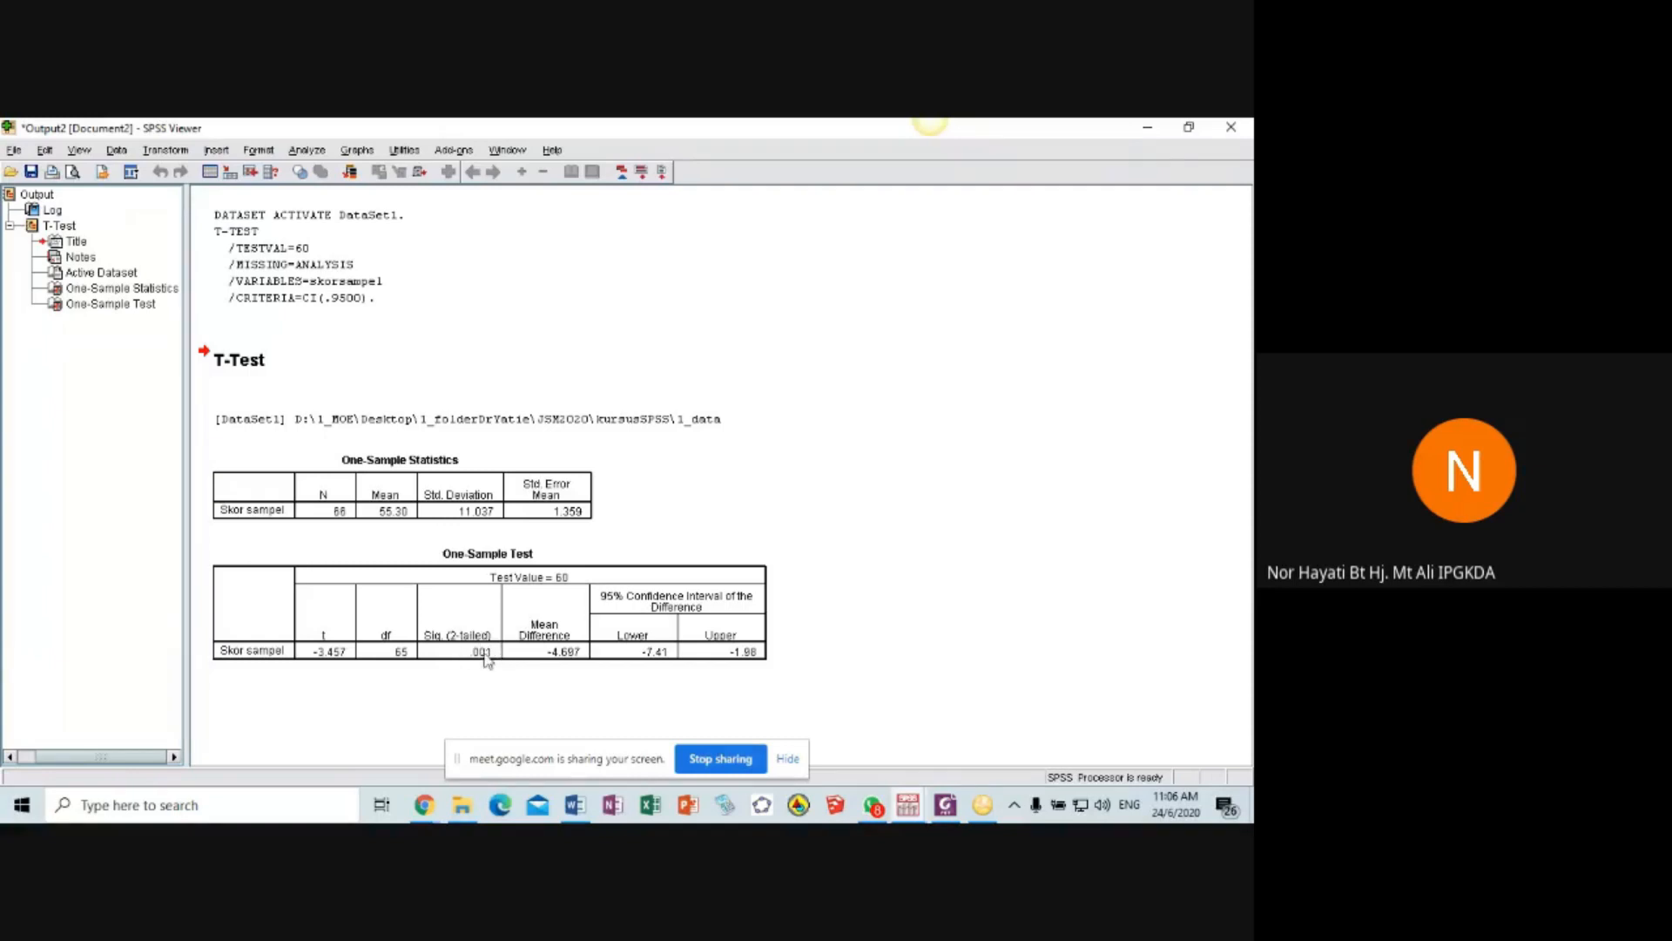
- Minimize the SPSS output window and admit the waiting participants to the meeting
{"action": "left_click", "coordinate": [1150, 128]}
{"action": "left_click", "coordinate": [816, 552]}
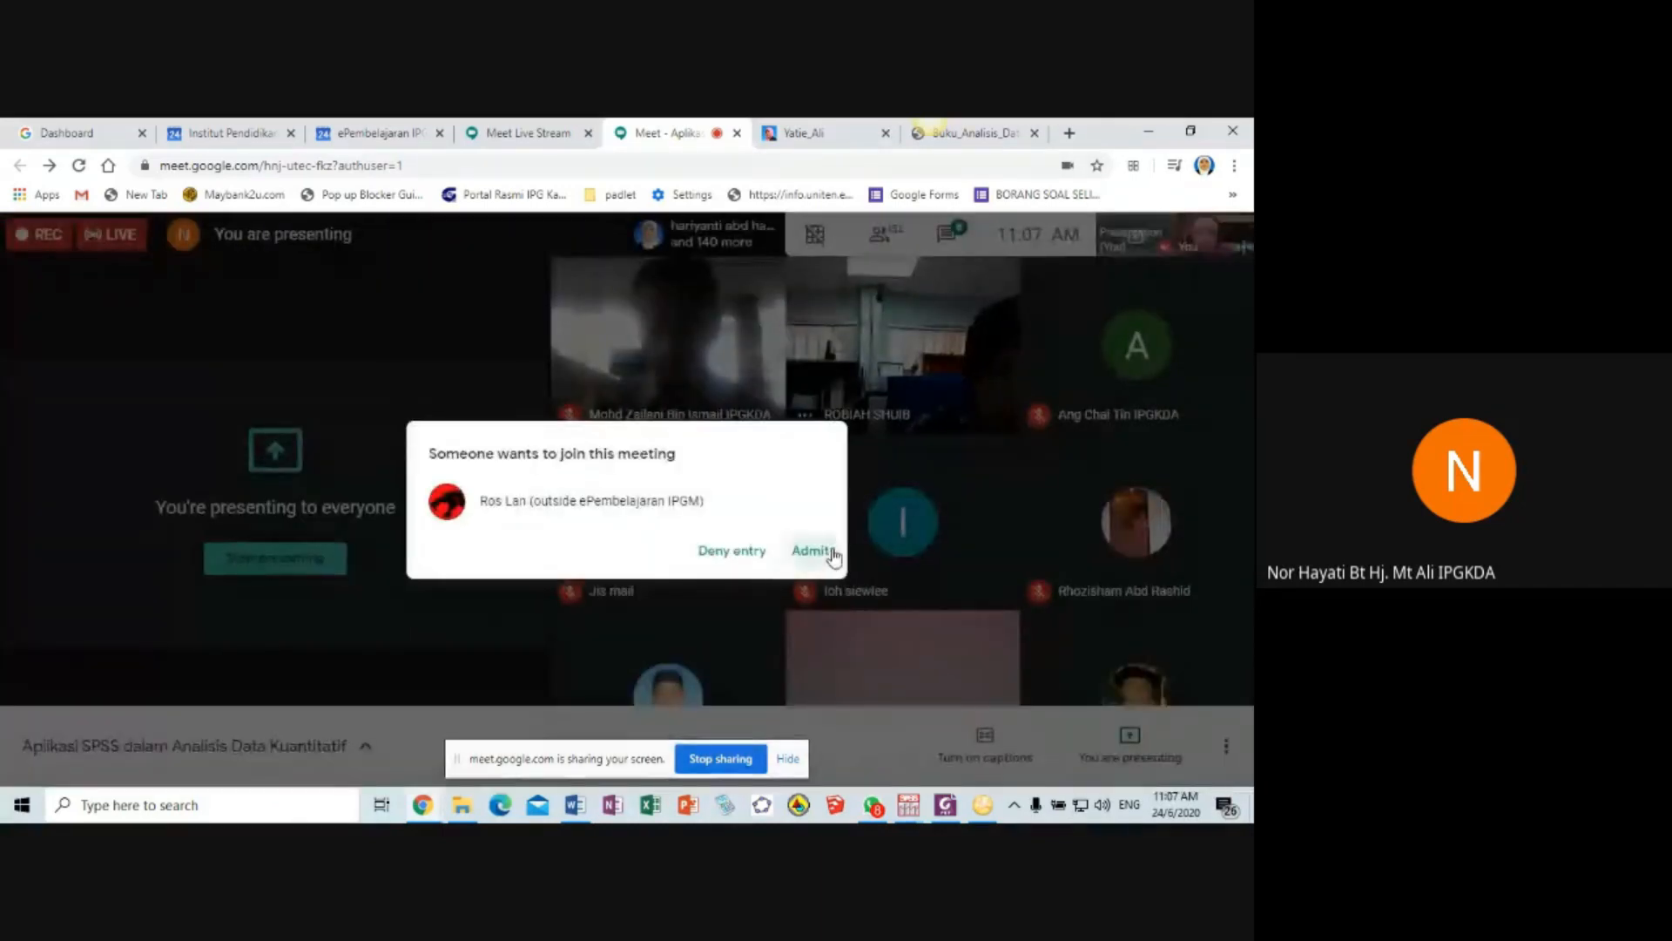
{"action": "left_click", "coordinate": [832, 553]}
- Show Jadual 1, "Perbandingan skor sampel dengan skor populasi", in the Penyataan Hipotesis document and widen the Word window to fit the table
{"action": "scroll", "coordinate": [370, 560], "scroll_direction": "down", "scroll_amount": 5}
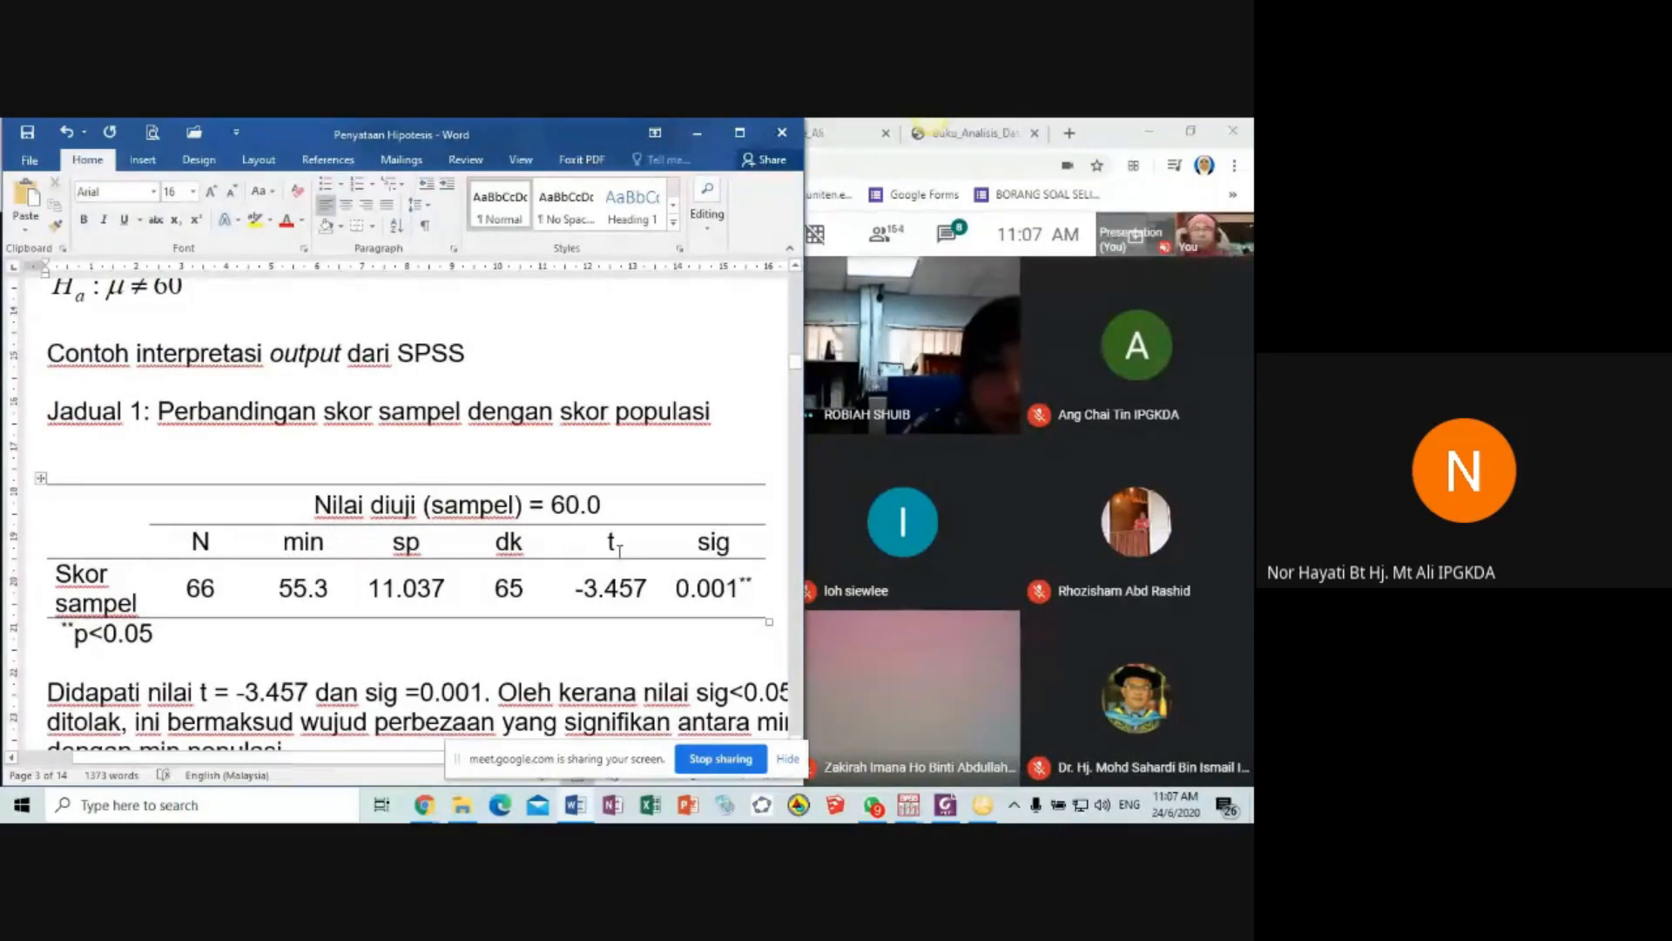
{"action": "left_click_drag", "start_coordinate": [809, 507], "coordinate": [860, 507]}
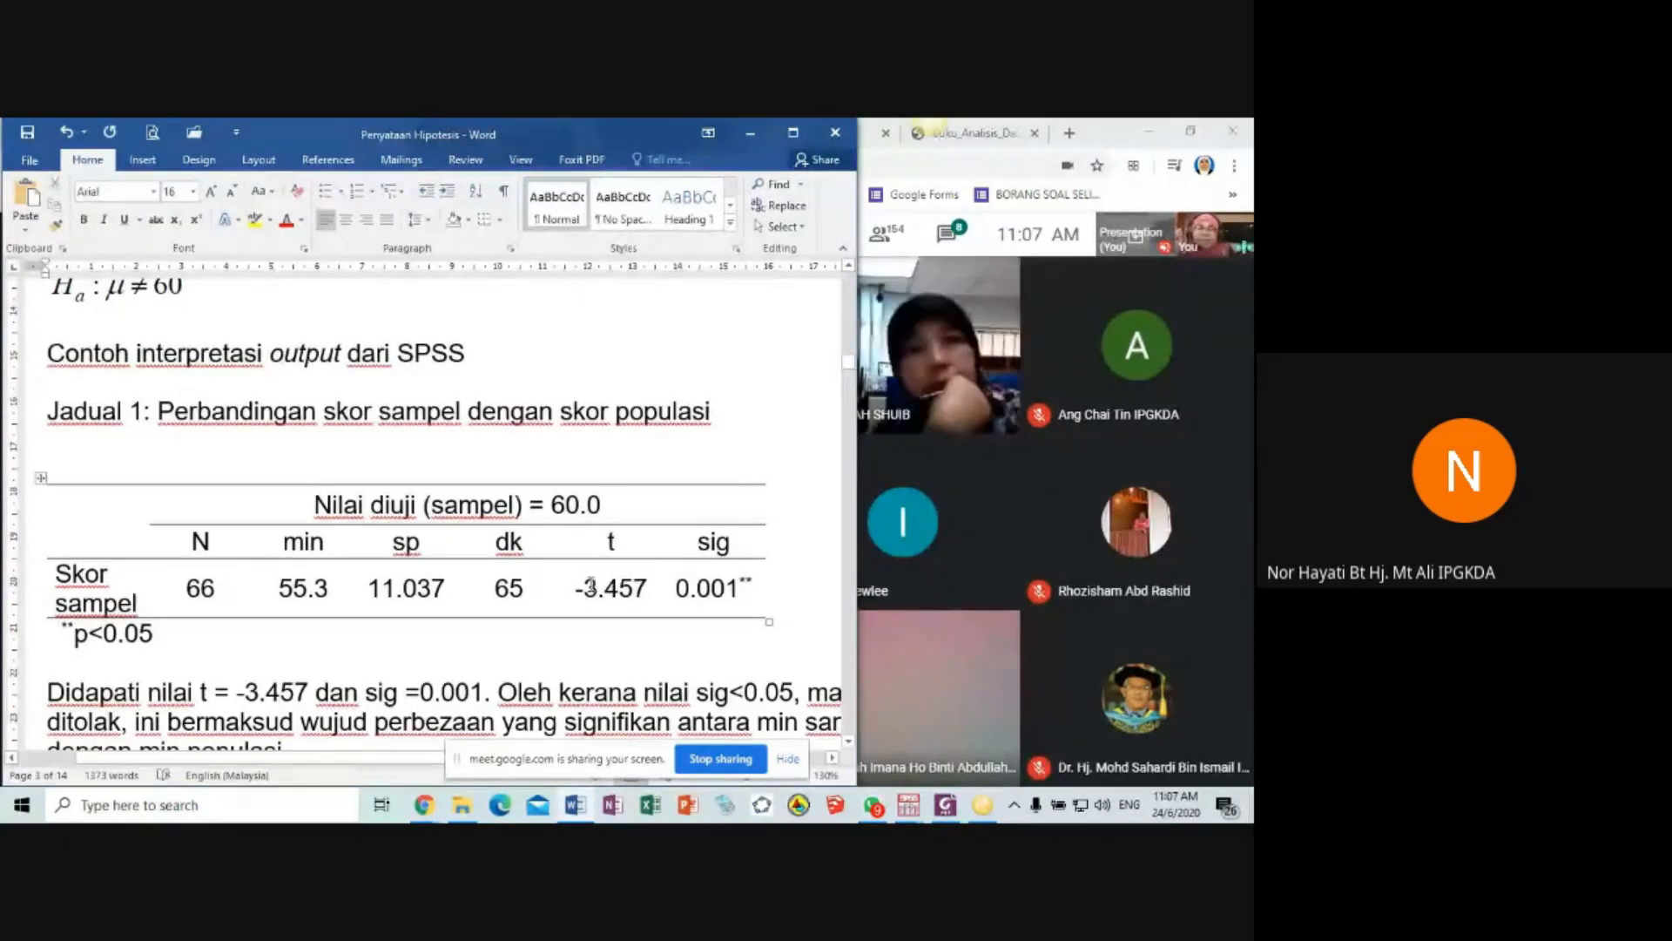
{"action": "scroll", "coordinate": [592, 587], "scroll_direction": "down", "scroll_amount": 1}
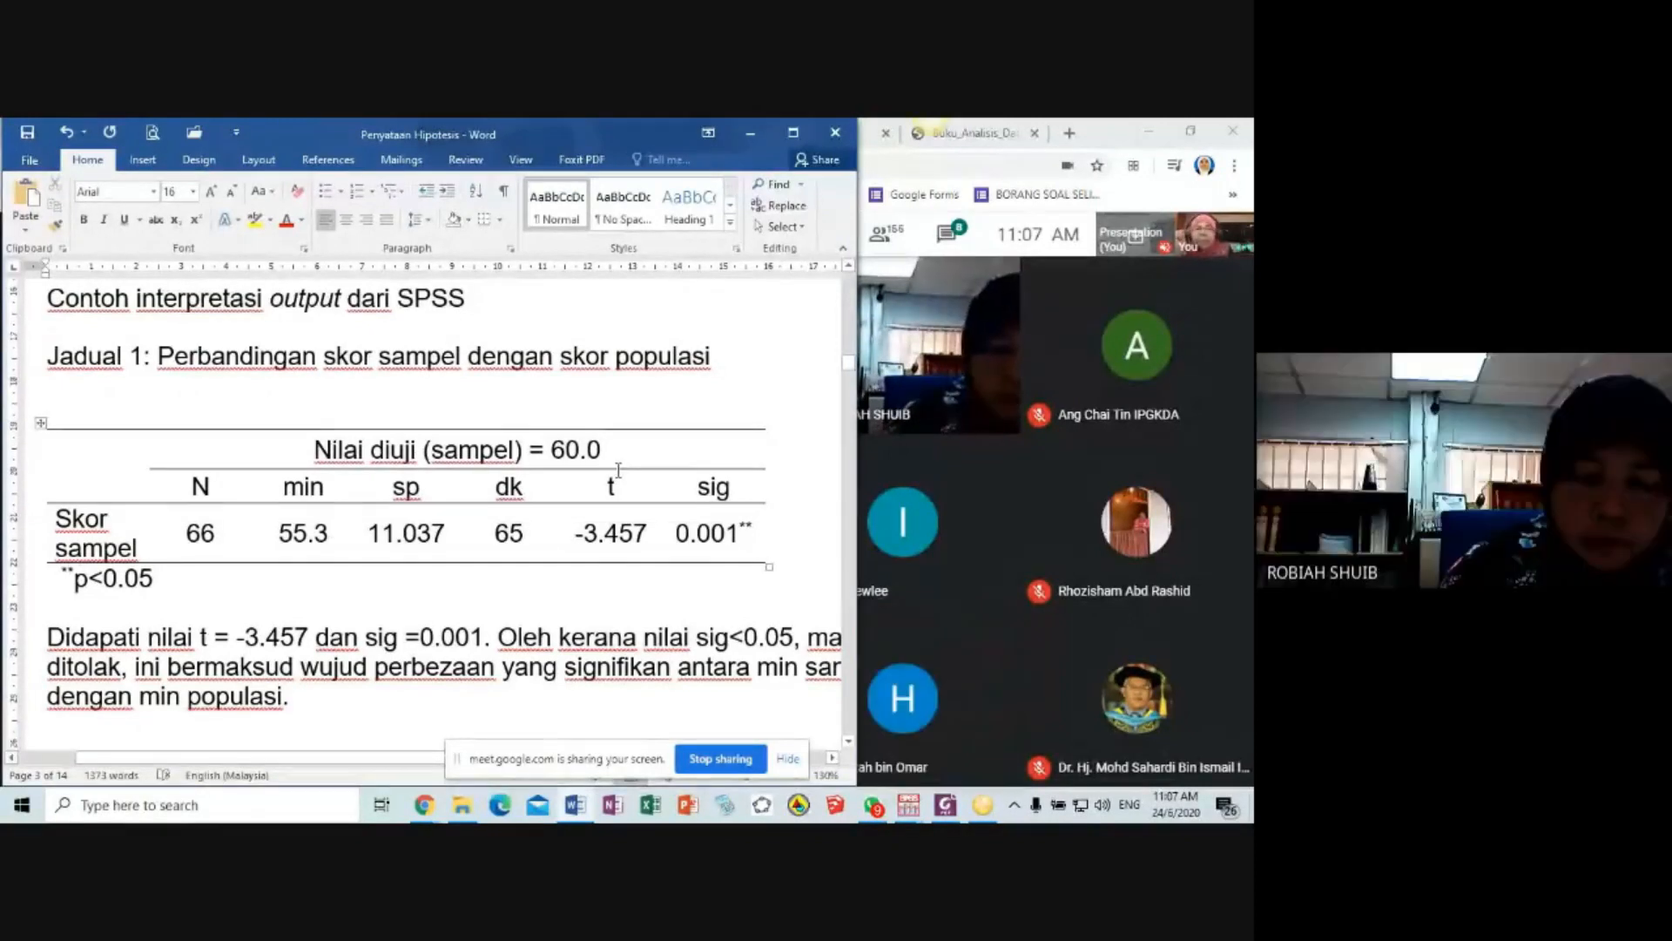
{"action": "scroll", "coordinate": [661, 494], "scroll_direction": "down", "scroll_amount": 1}
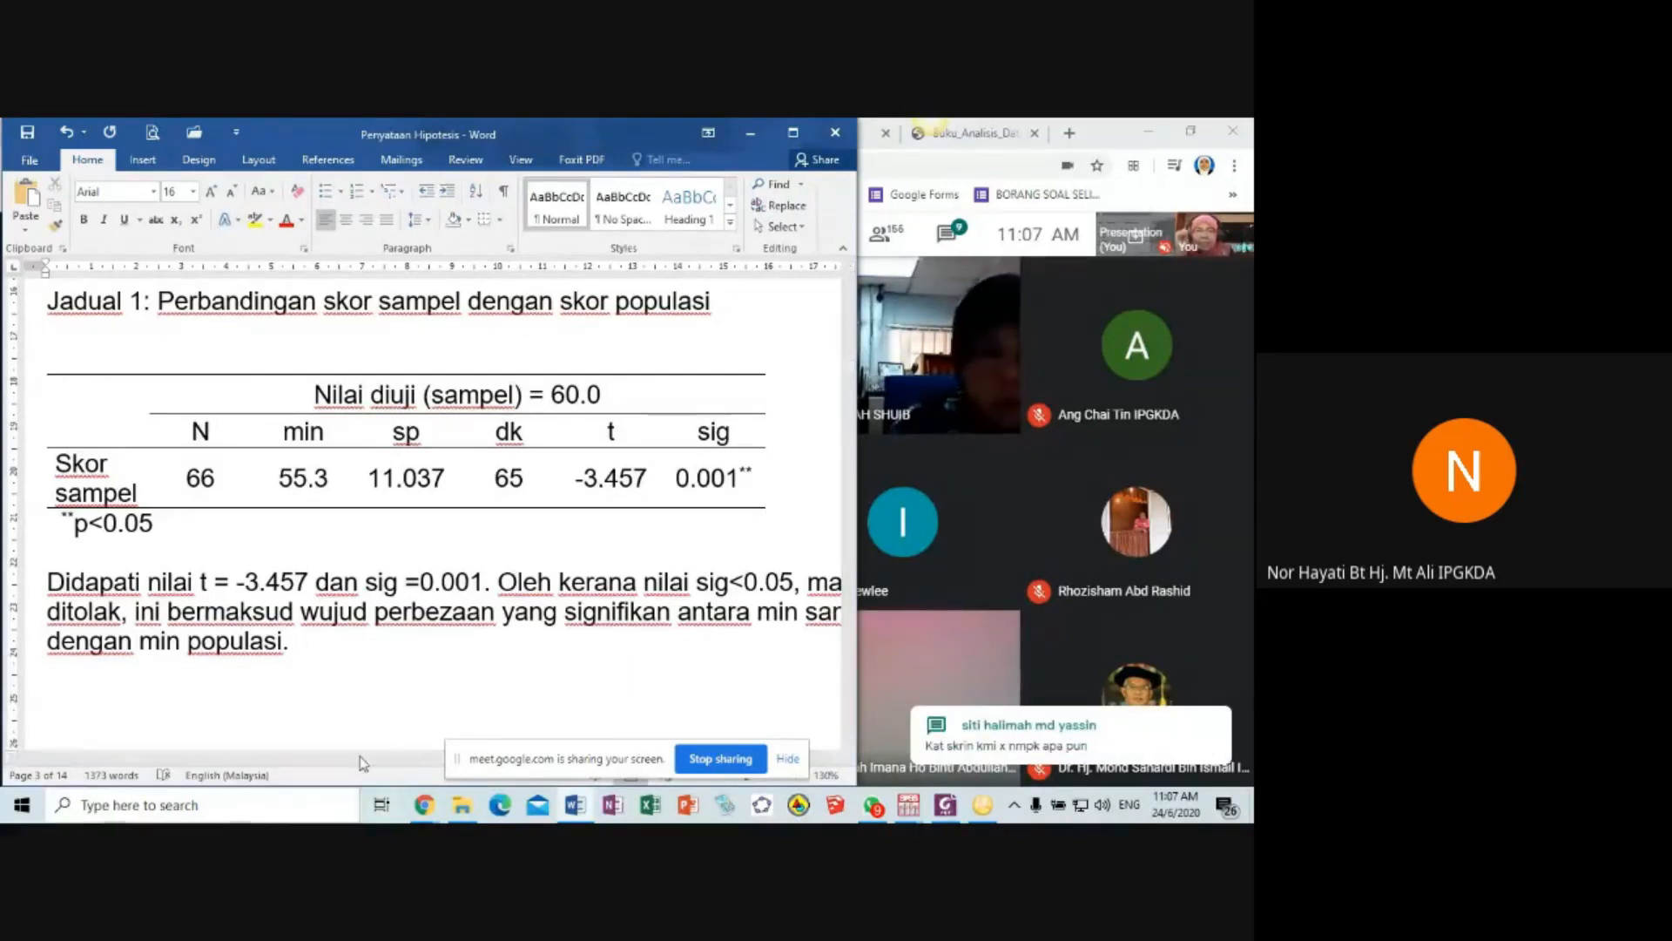
- Move the screen-sharing bar clear of the document and read across the full interpretation paragraph below Jadual 1
{"action": "left_click_drag", "start_coordinate": [575, 744], "coordinate": [275, 797]}
{"action": "left_click", "coordinate": [393, 758]}
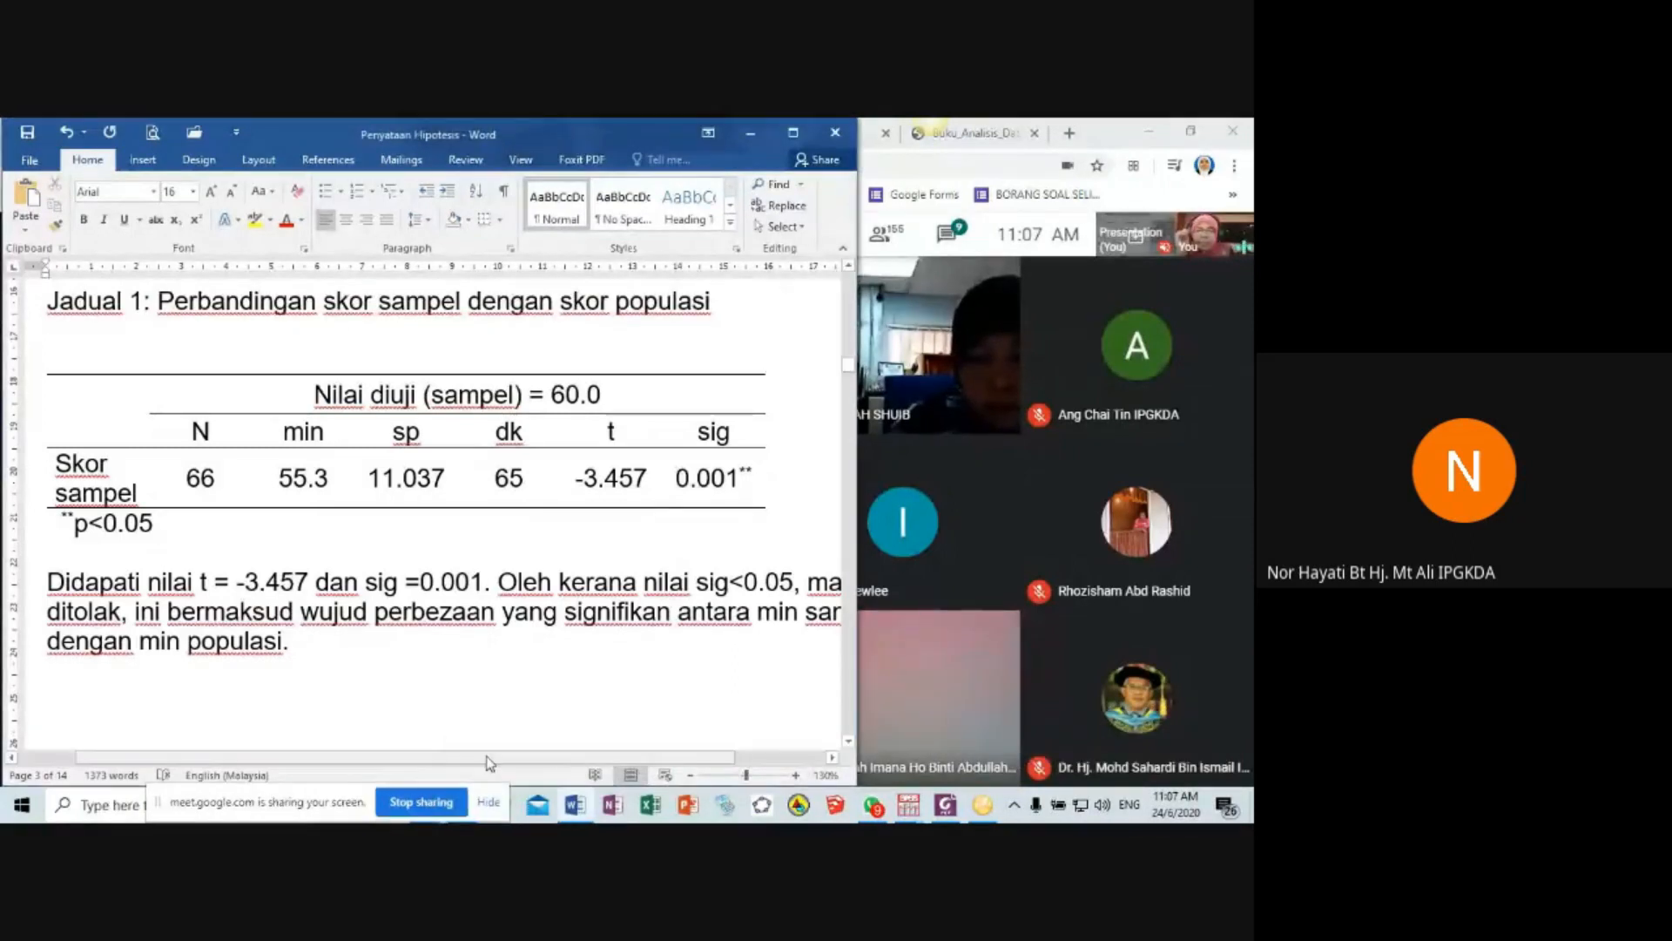
{"action": "left_click_drag", "start_coordinate": [609, 758], "coordinate": [650, 759]}
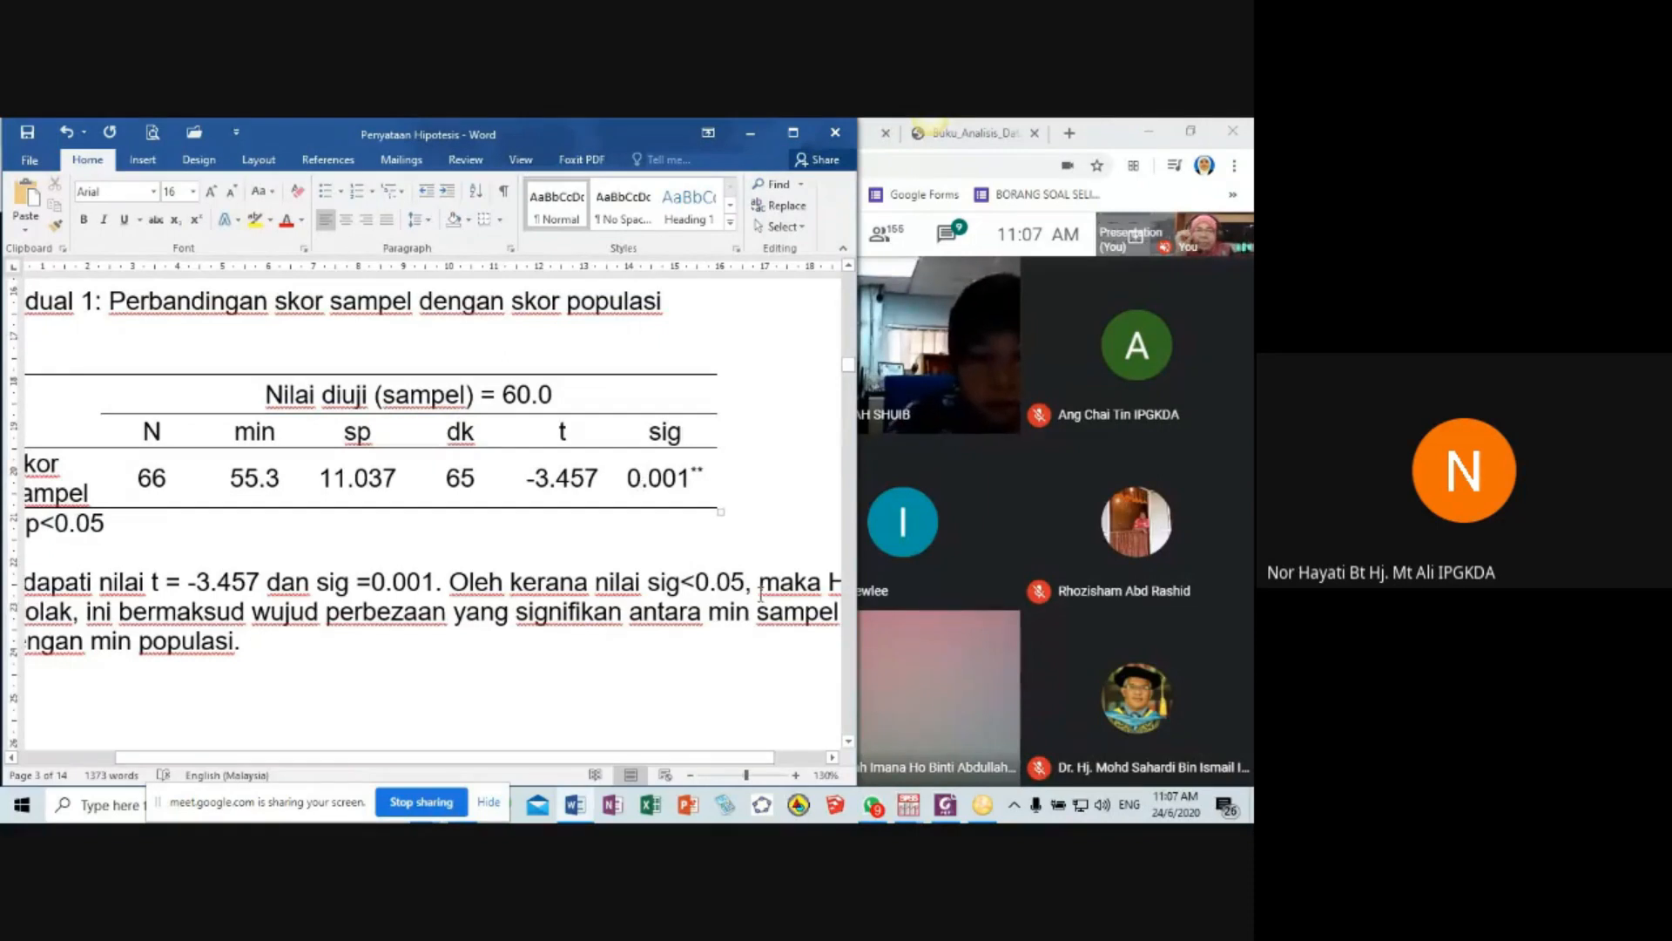
{"action": "left_click_drag", "start_coordinate": [730, 758], "coordinate": [669, 771]}
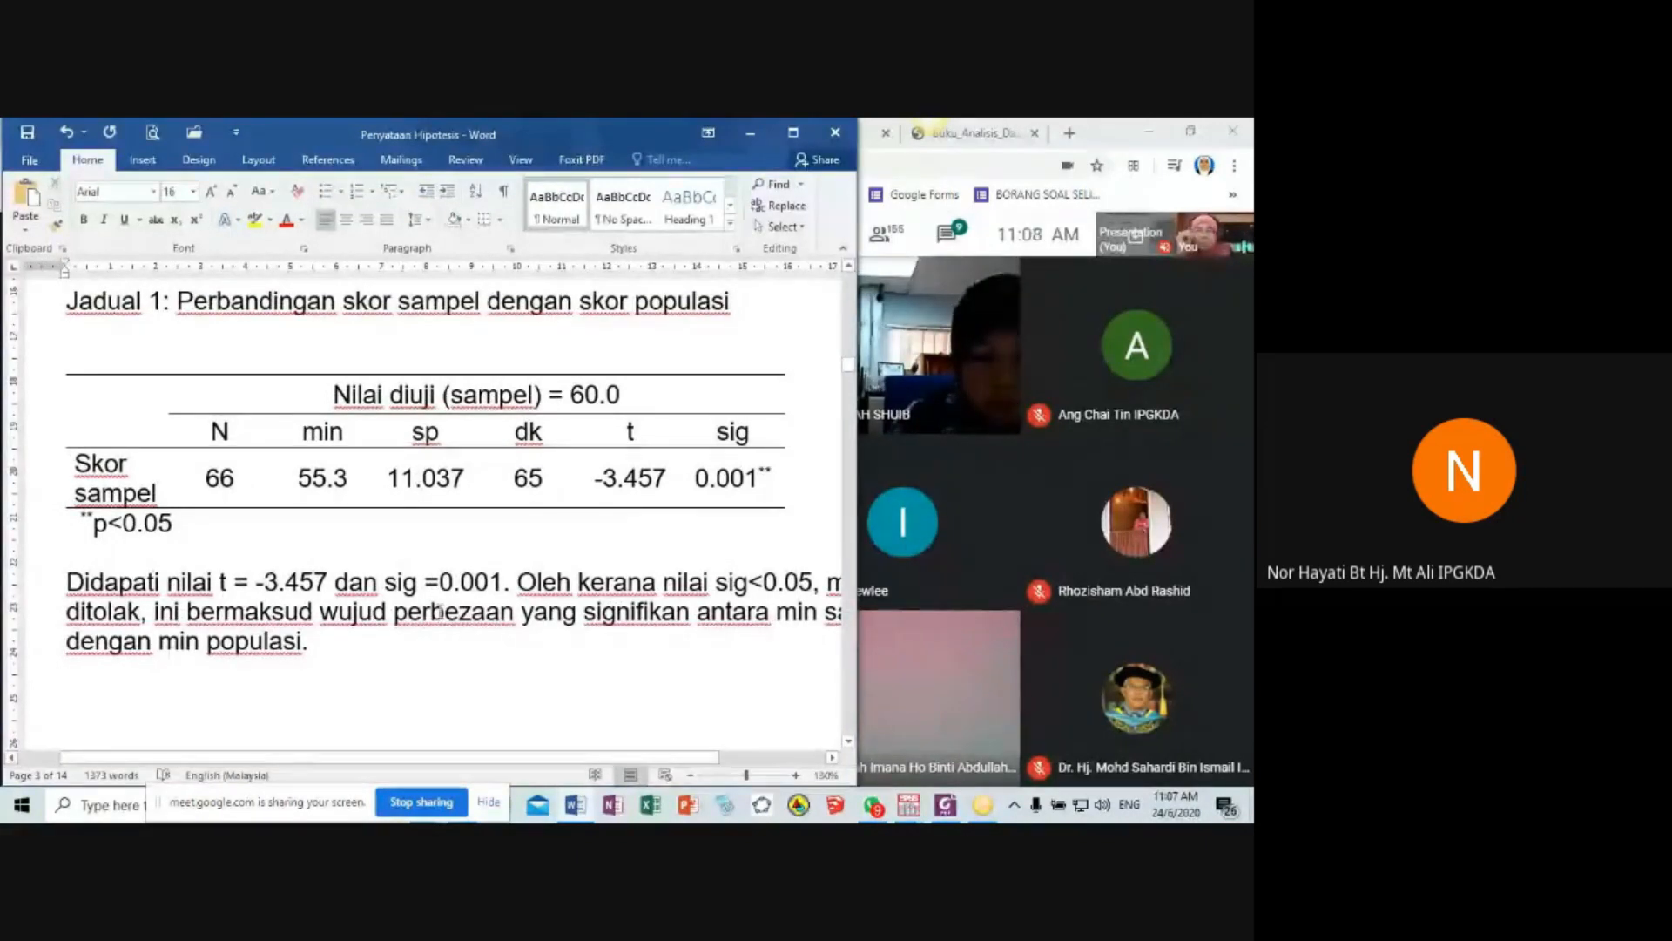
- Go back to the hypothesis statements, narrow the Word window, admit the waiting participant to the meeting and return to Word
{"action": "scroll", "coordinate": [439, 613], "scroll_direction": "up", "scroll_amount": 5}
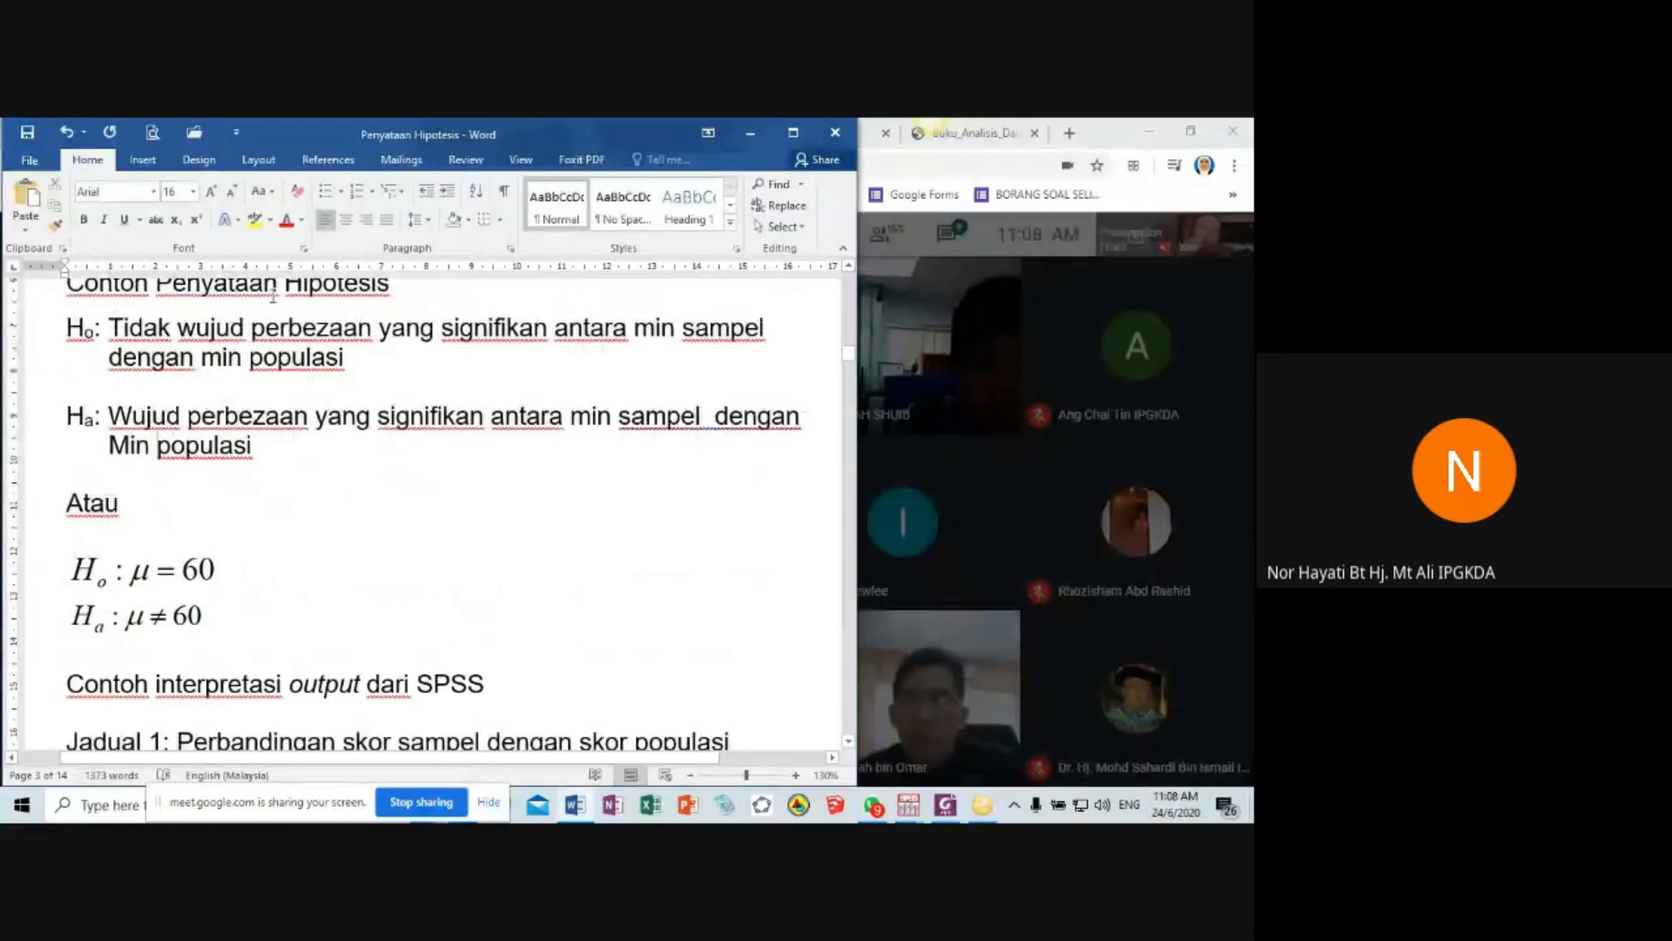
{"action": "left_click_drag", "start_coordinate": [857, 468], "coordinate": [739, 464]}
{"action": "left_click", "coordinate": [824, 554]}
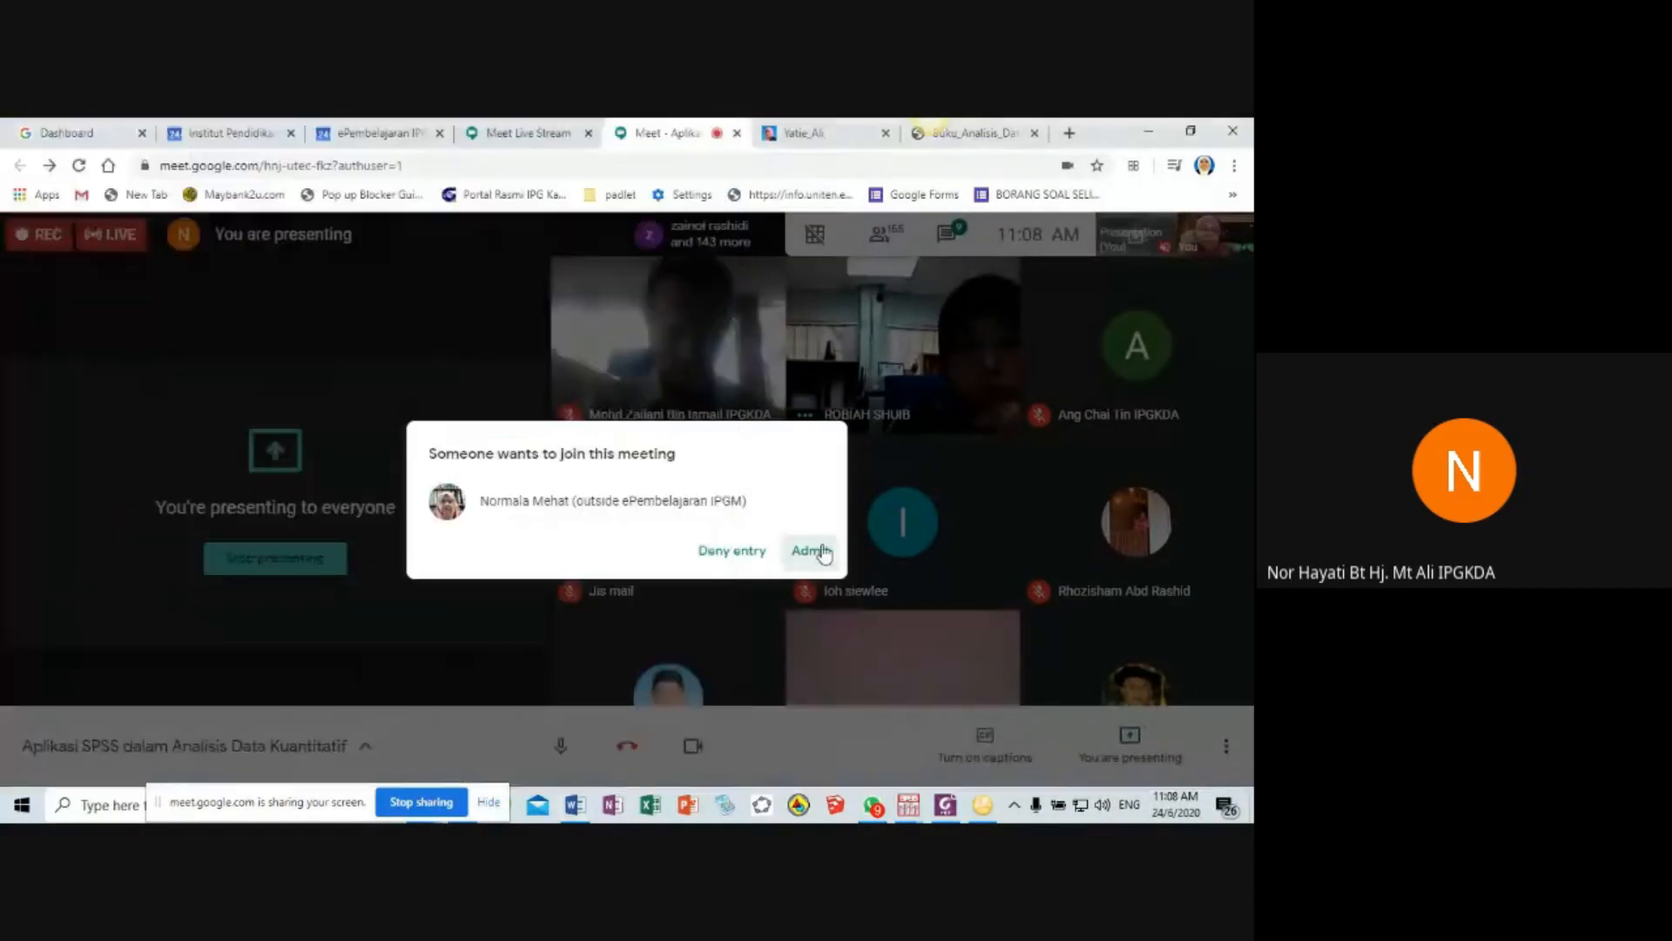
{"action": "left_click", "coordinate": [575, 804]}
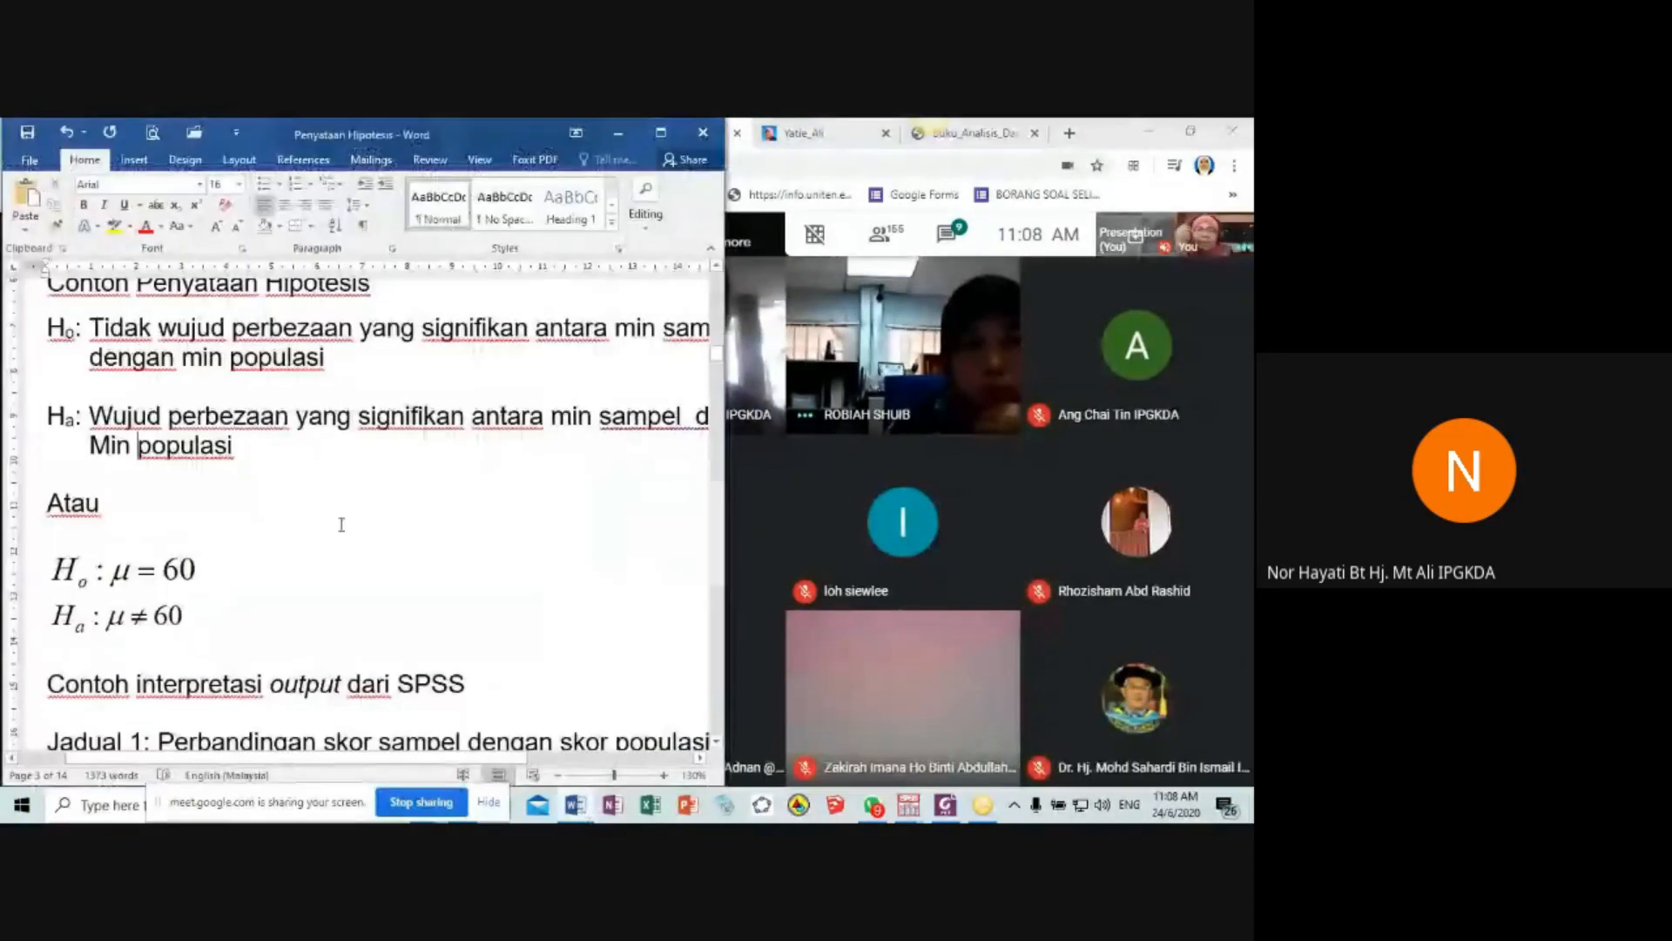
- Show Jadual 1 again, admit another waiting participant, and return to Word with its window widened to fit the whole table
{"action": "scroll", "coordinate": [341, 525], "scroll_direction": "down", "scroll_amount": 6}
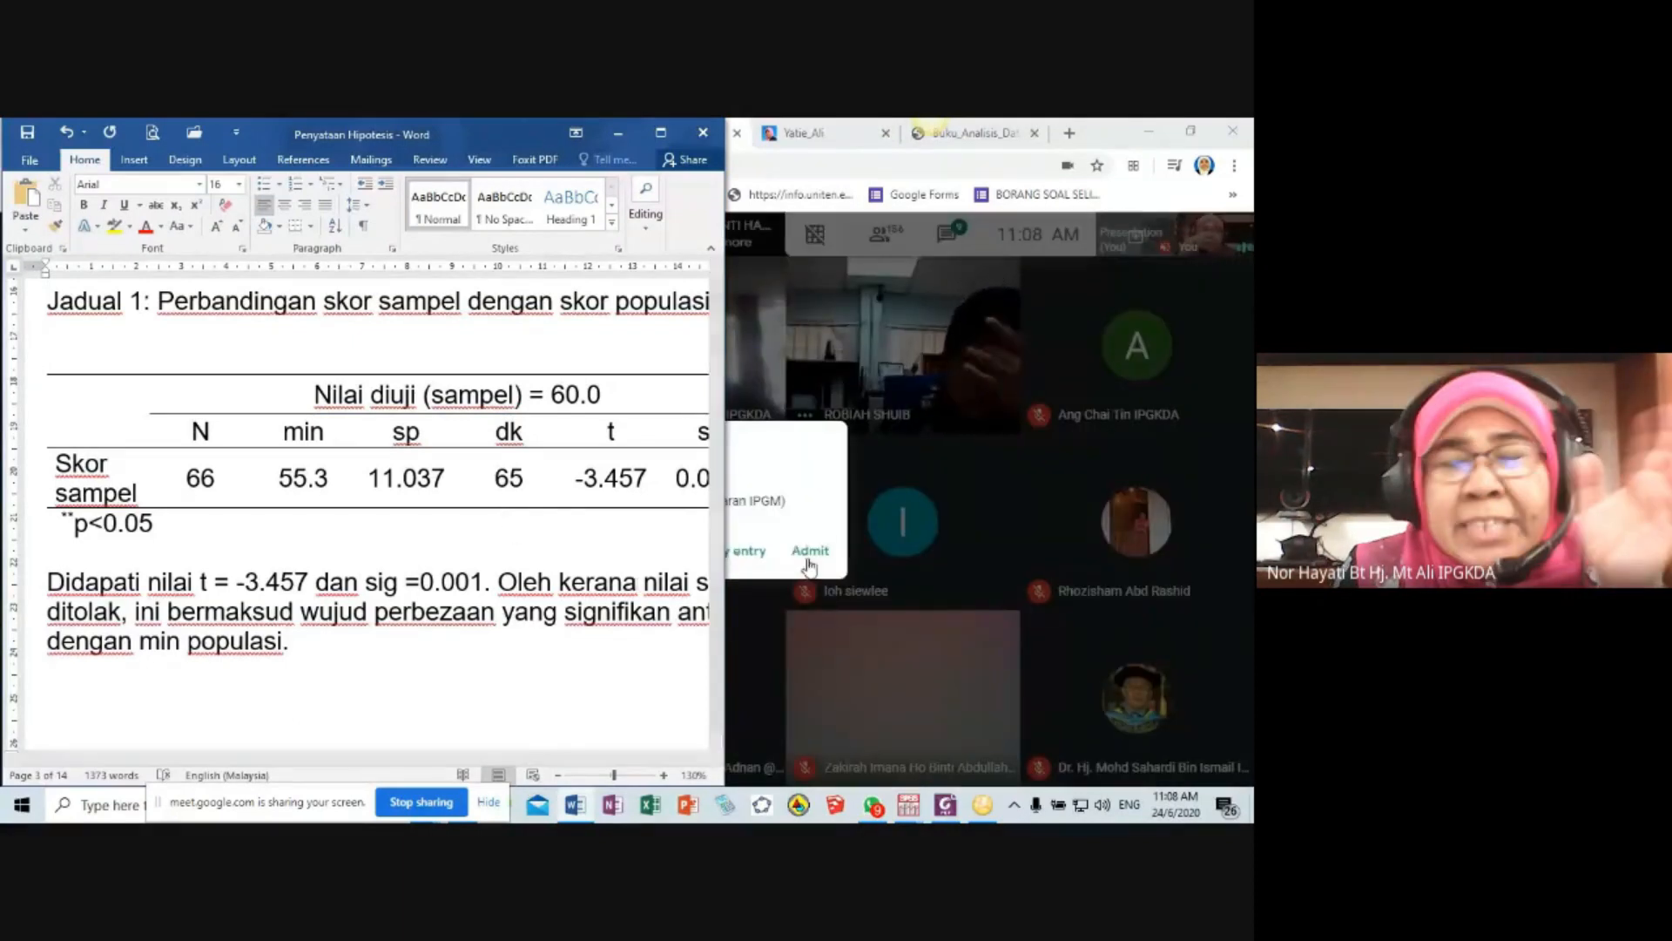
{"action": "left_click", "coordinate": [808, 564]}
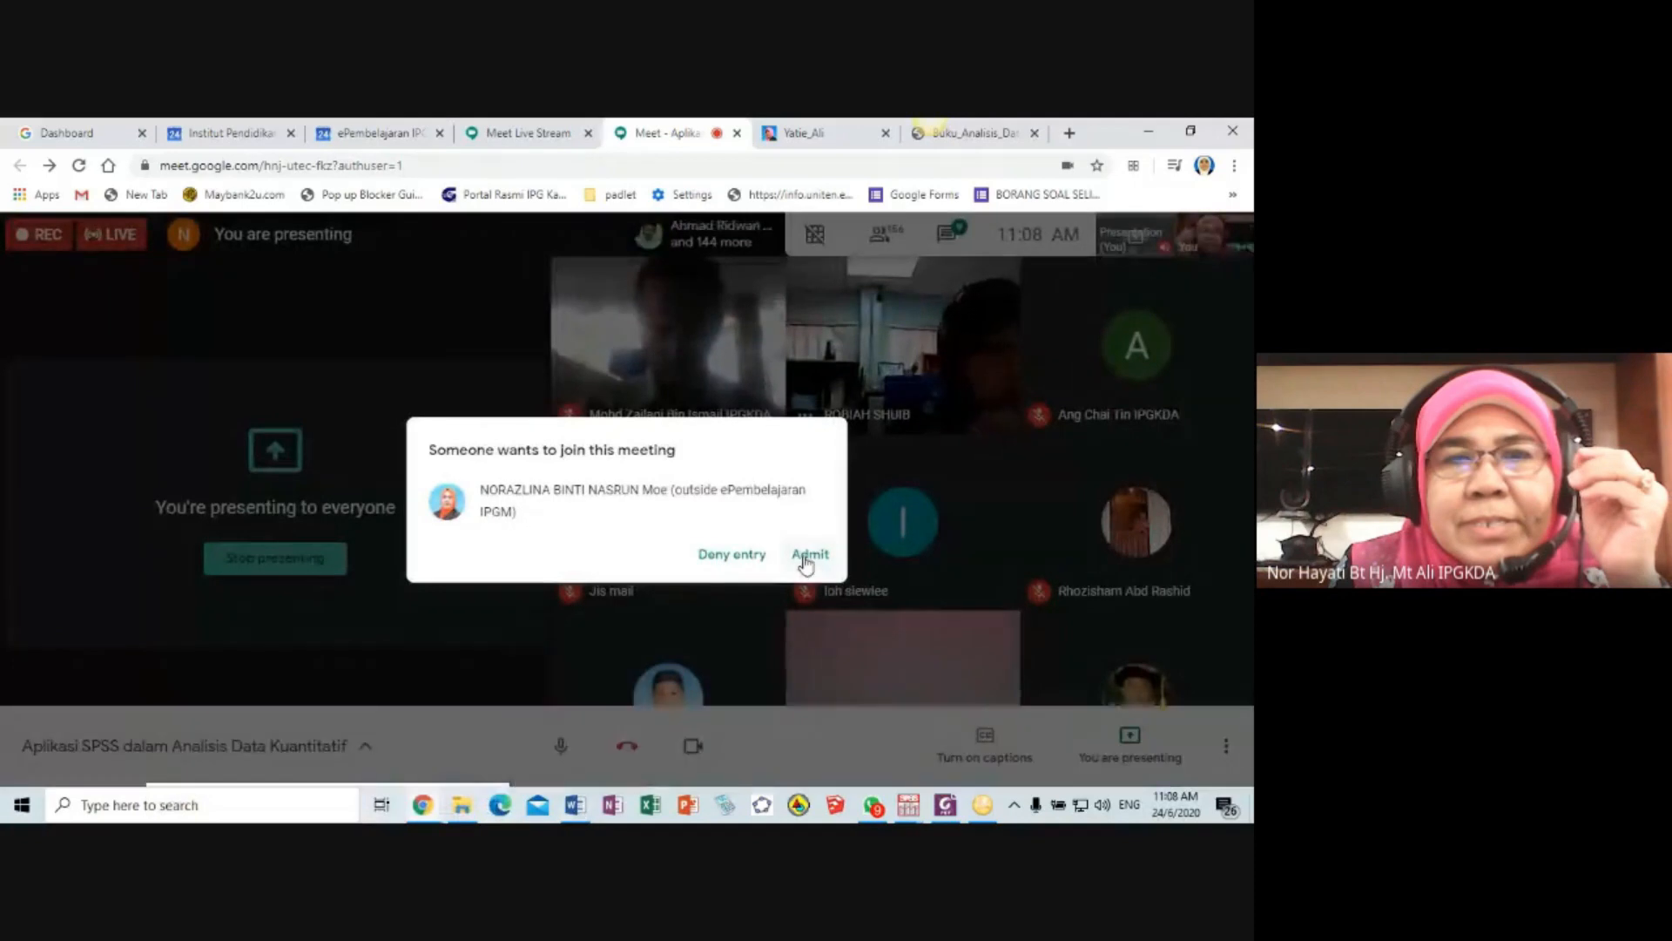
{"action": "left_click", "coordinate": [809, 558]}
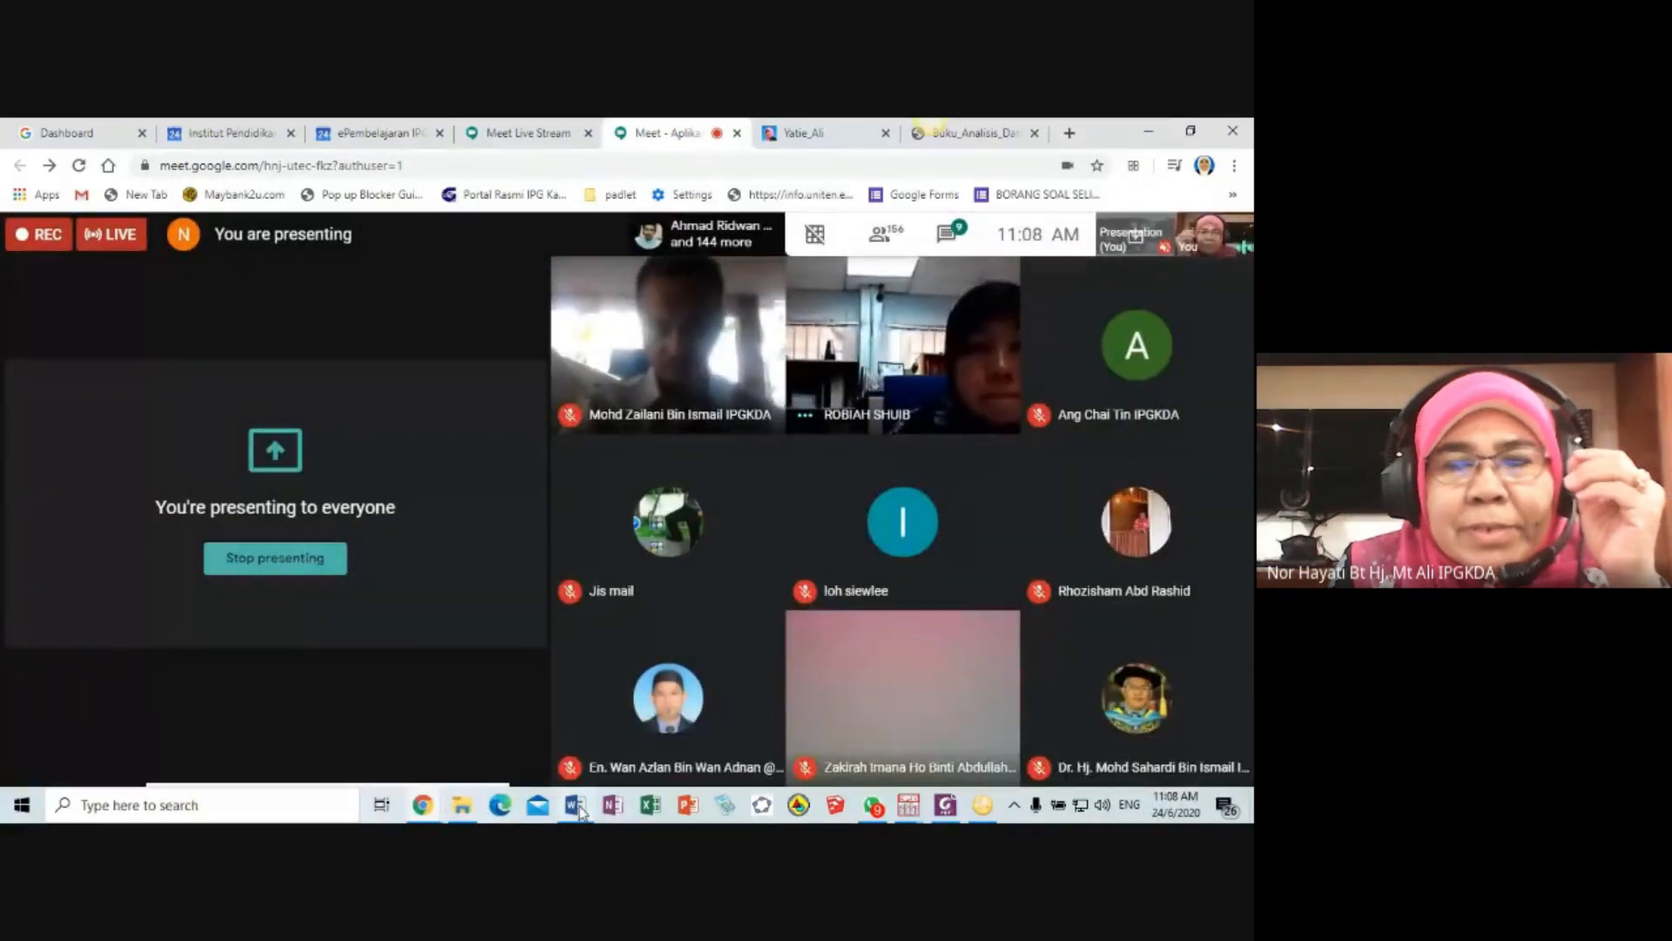
{"action": "left_click", "coordinate": [575, 805]}
{"action": "left_click_drag", "start_coordinate": [722, 541], "coordinate": [817, 537]}
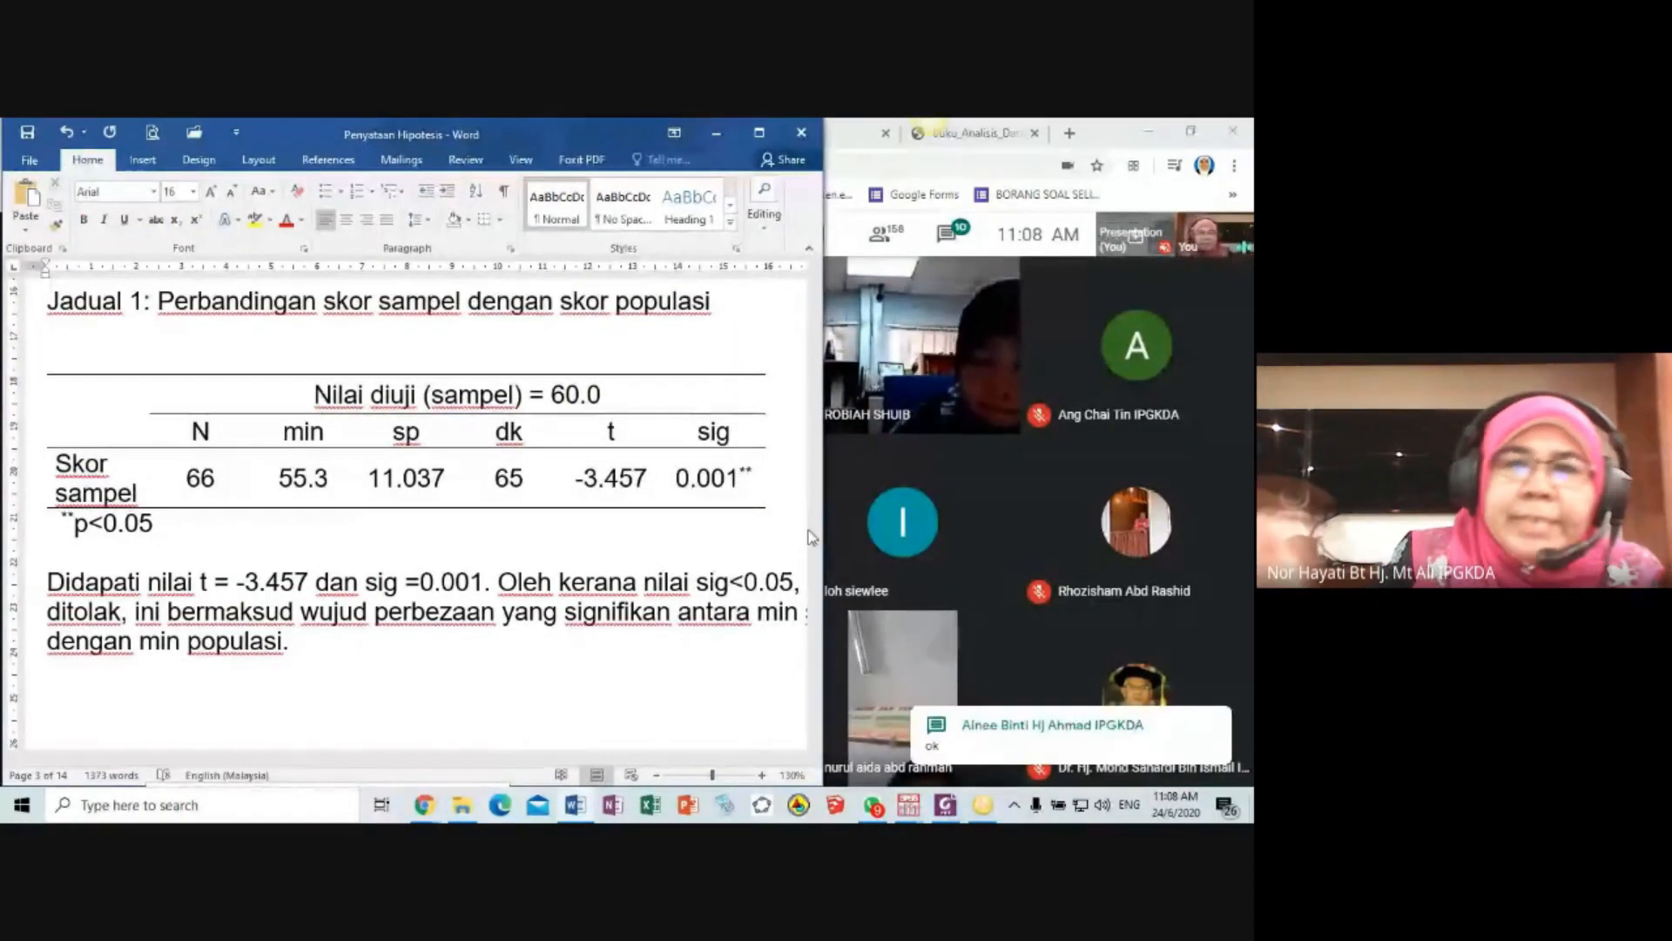
- Move past Jadual 1 to page 4 and examine the LEVENE TEST paragraph and the conditions for the Independent Sample t_test
{"action": "scroll", "coordinate": [673, 549], "scroll_direction": "down", "scroll_amount": 1}
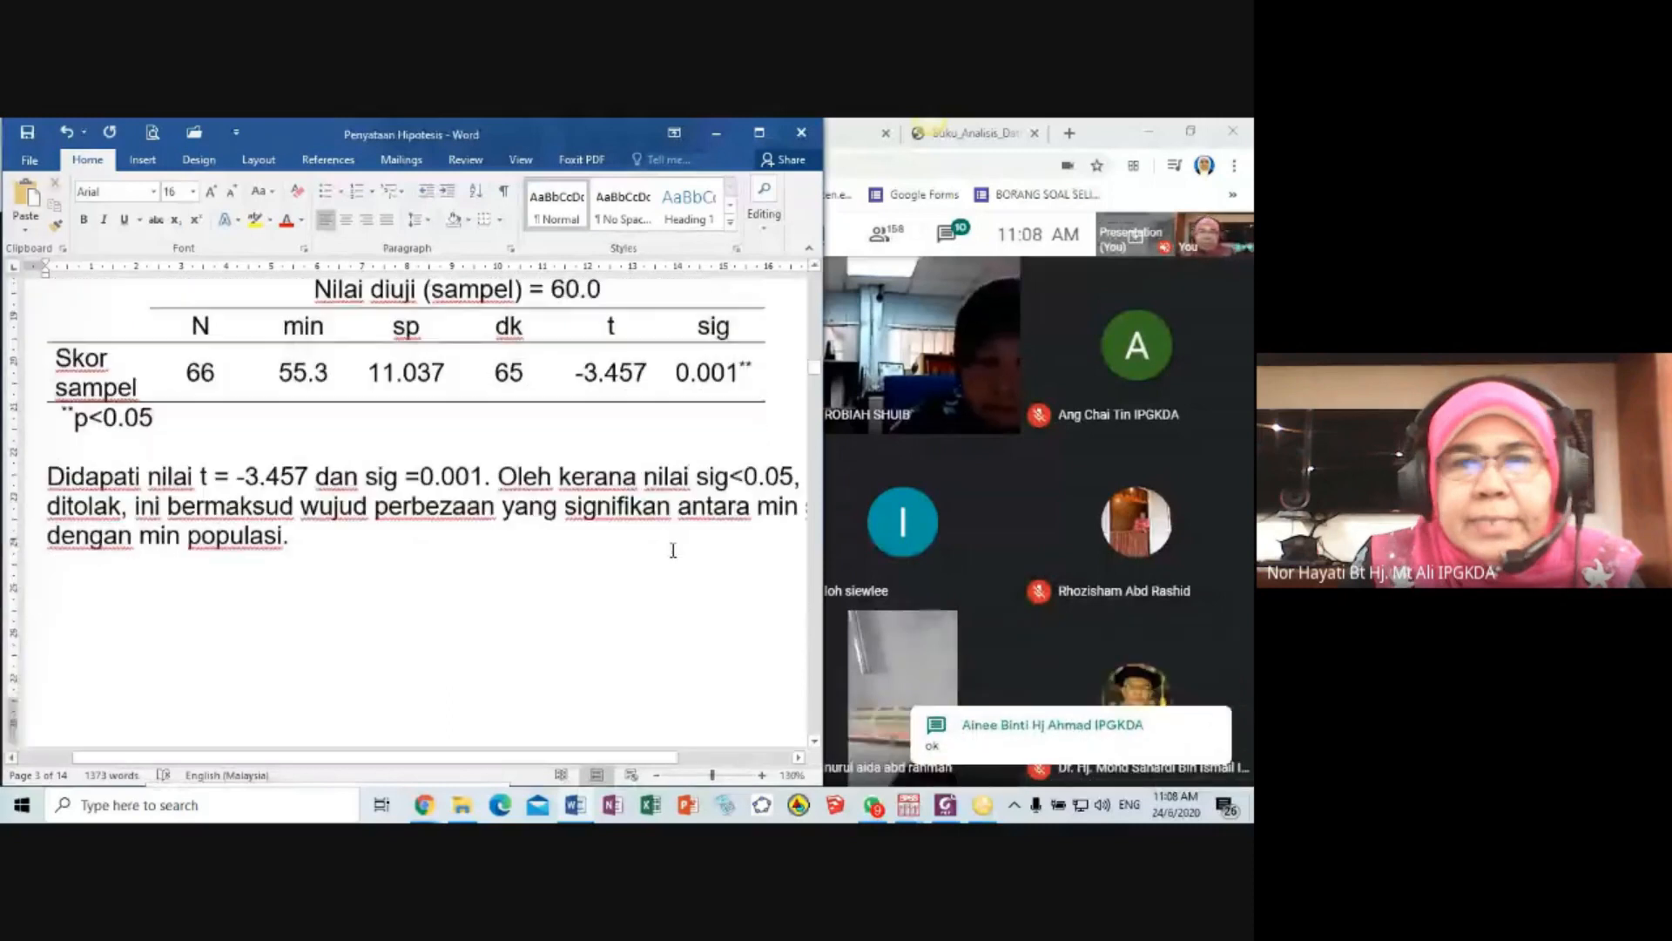
{"action": "scroll", "coordinate": [674, 549], "scroll_direction": "down", "scroll_amount": 3}
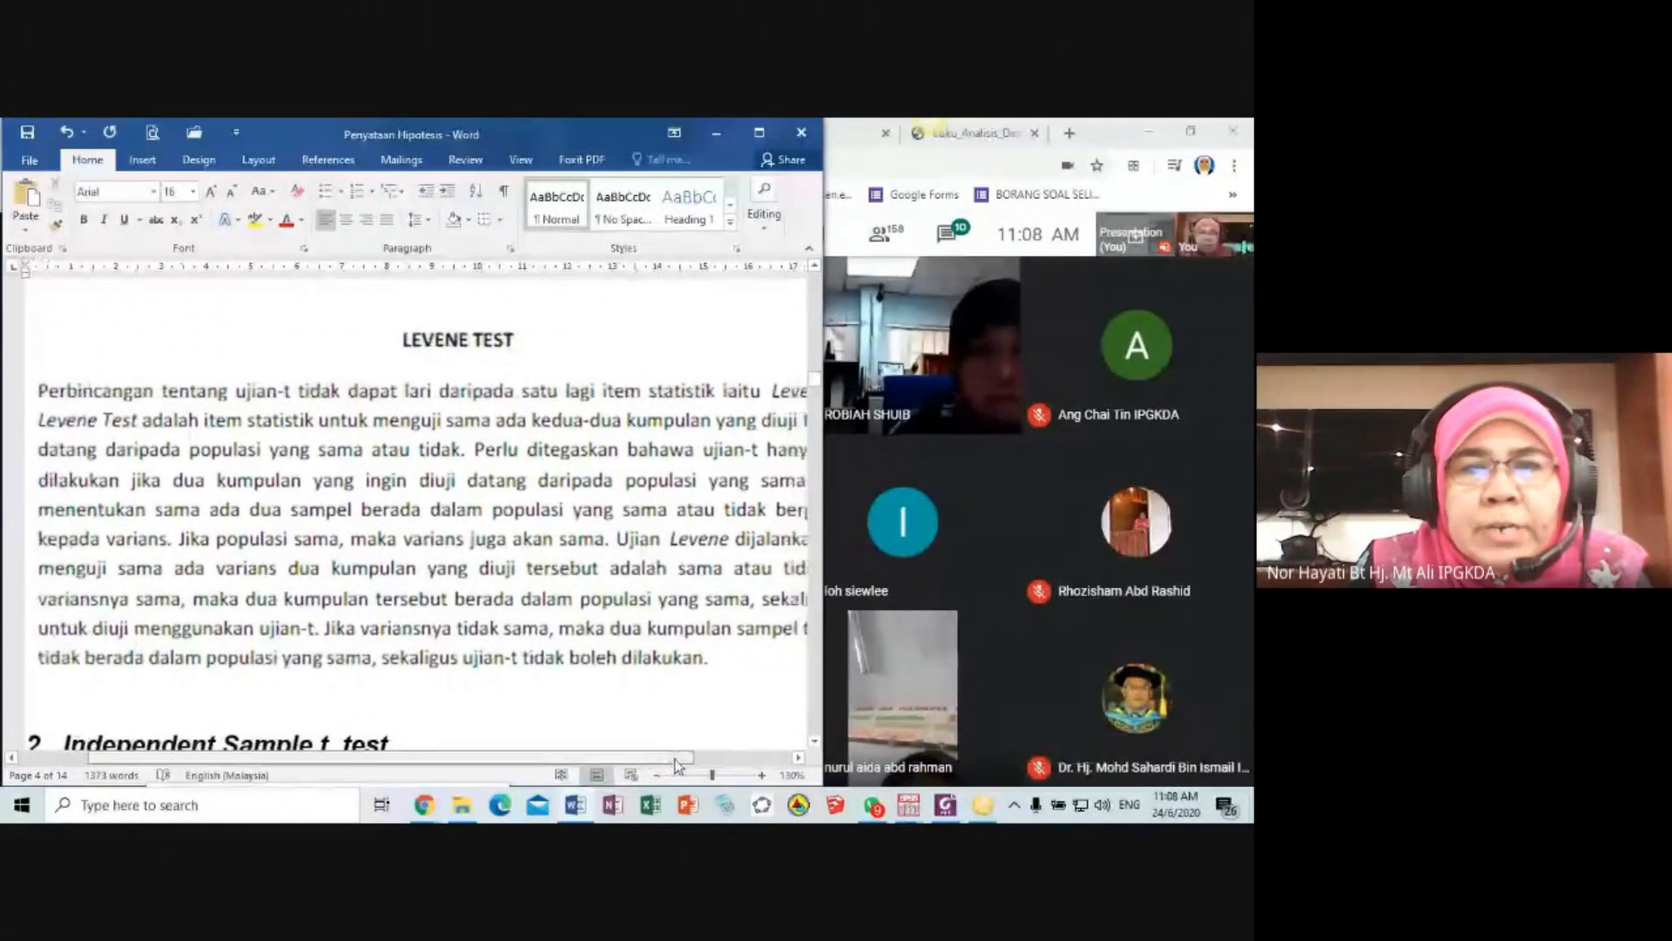
{"action": "scroll", "coordinate": [544, 579], "scroll_direction": "down", "scroll_amount": 3}
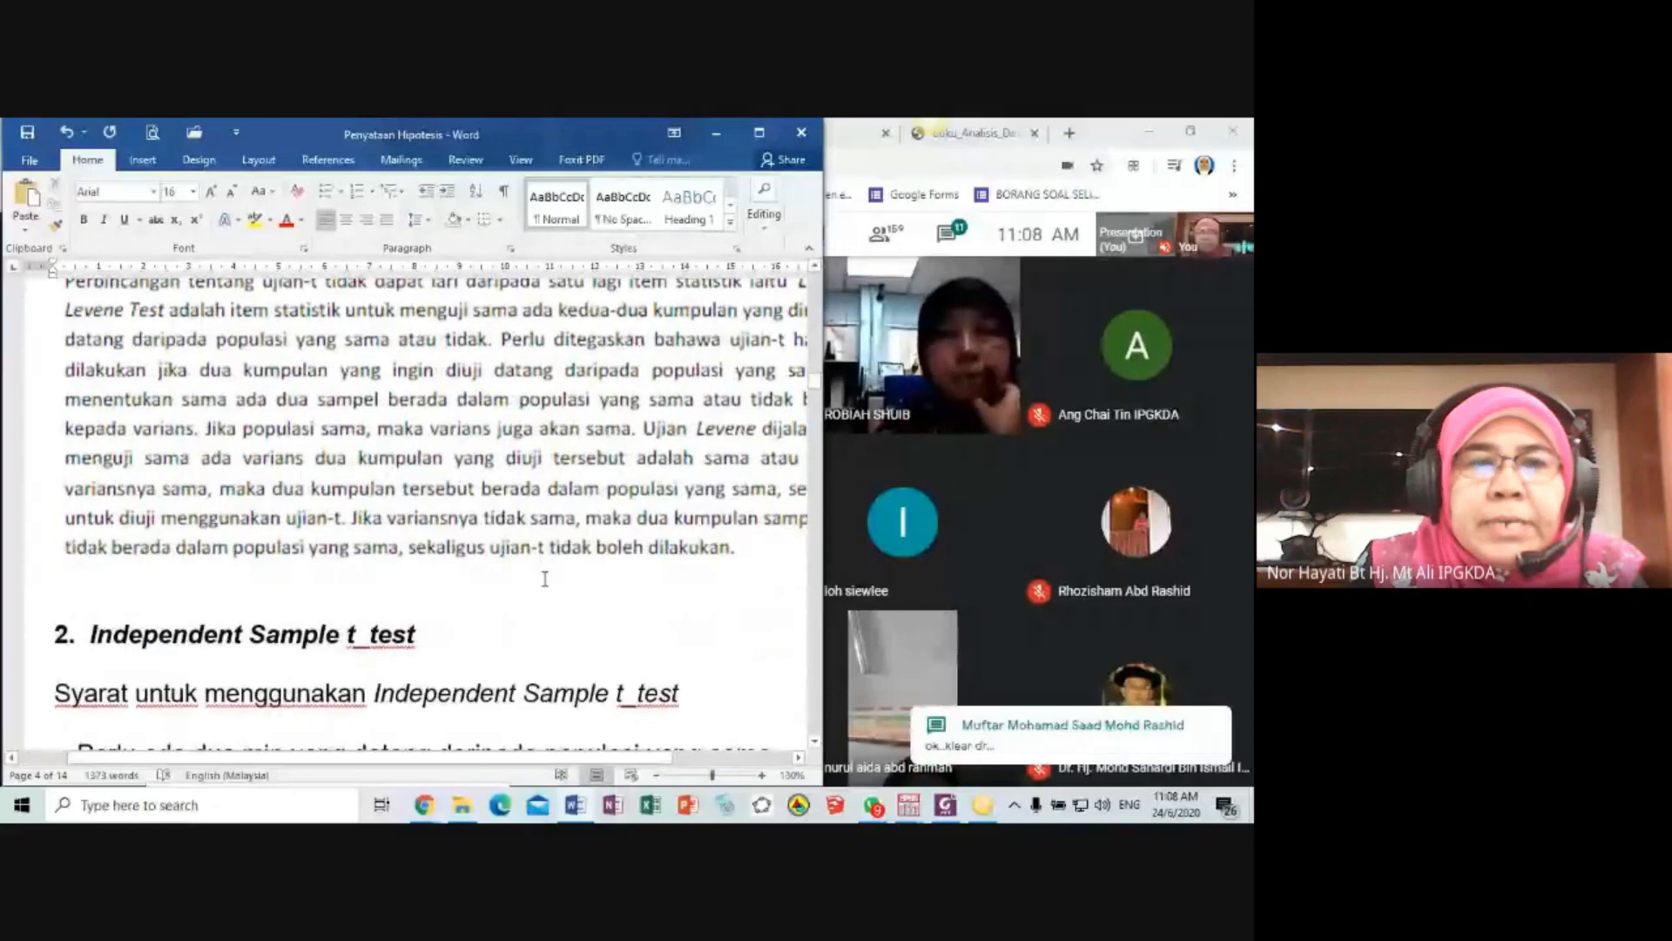
{"action": "scroll", "coordinate": [544, 579], "scroll_direction": "up", "scroll_amount": 2}
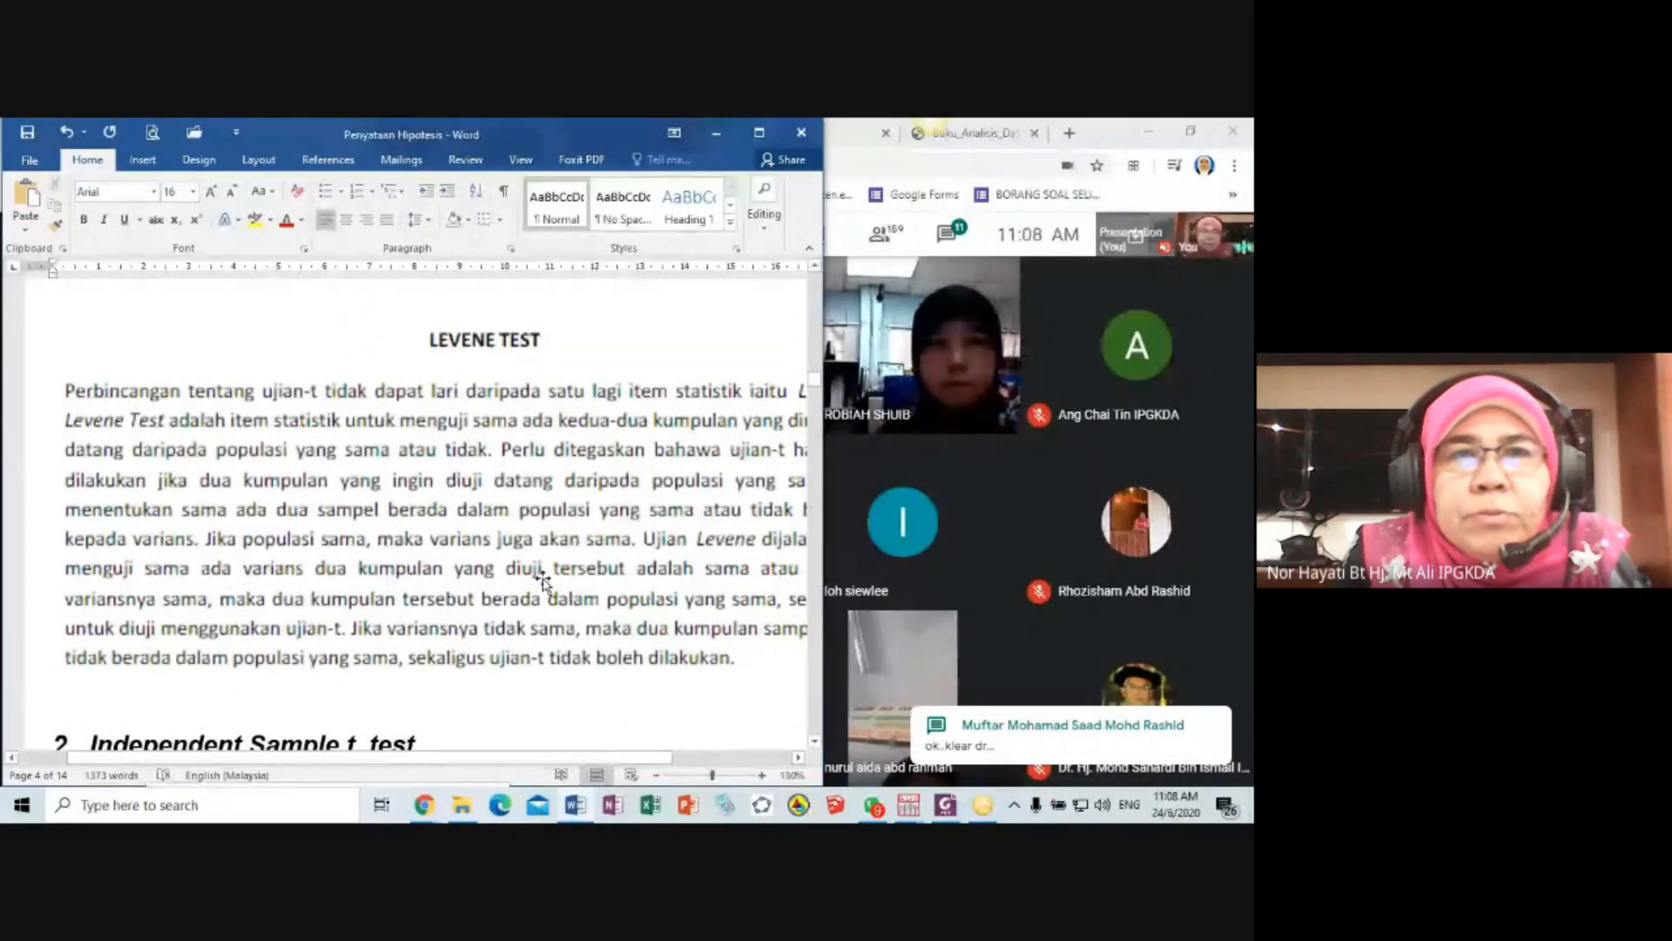
{"action": "scroll", "coordinate": [542, 579], "scroll_direction": "down", "scroll_amount": 4}
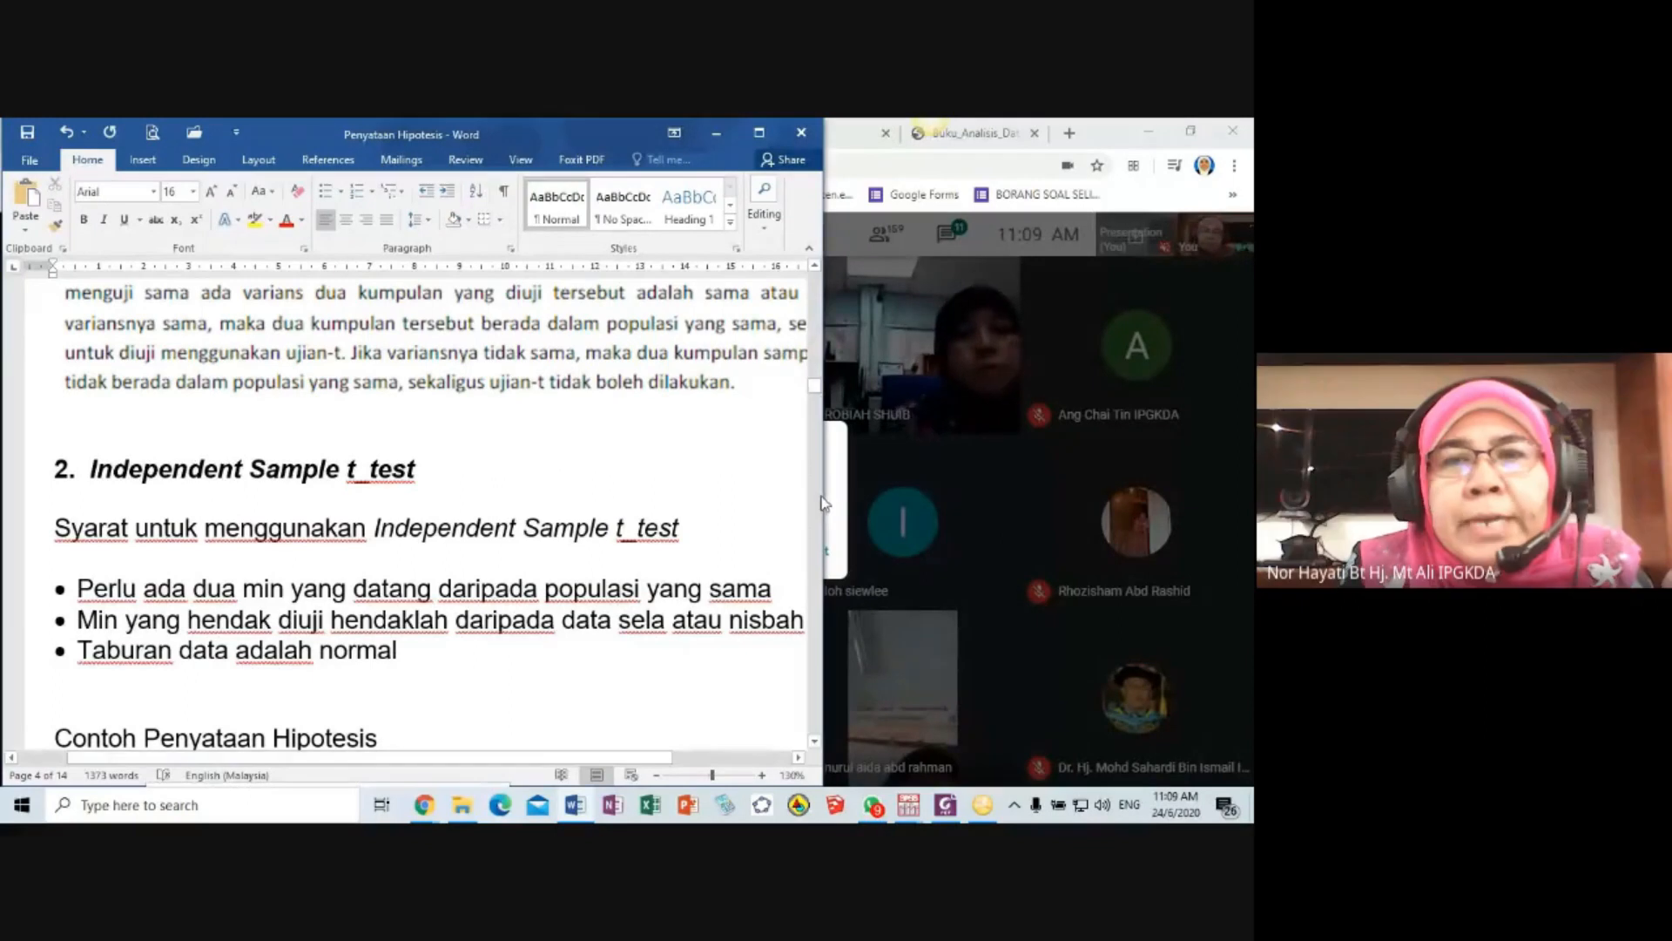
- Narrow the Word window to uncover the join request, admit the two waiting participants to the meeting and return to Word
{"action": "left_click_drag", "start_coordinate": [823, 504], "coordinate": [754, 505]}
{"action": "left_click", "coordinate": [813, 550]}
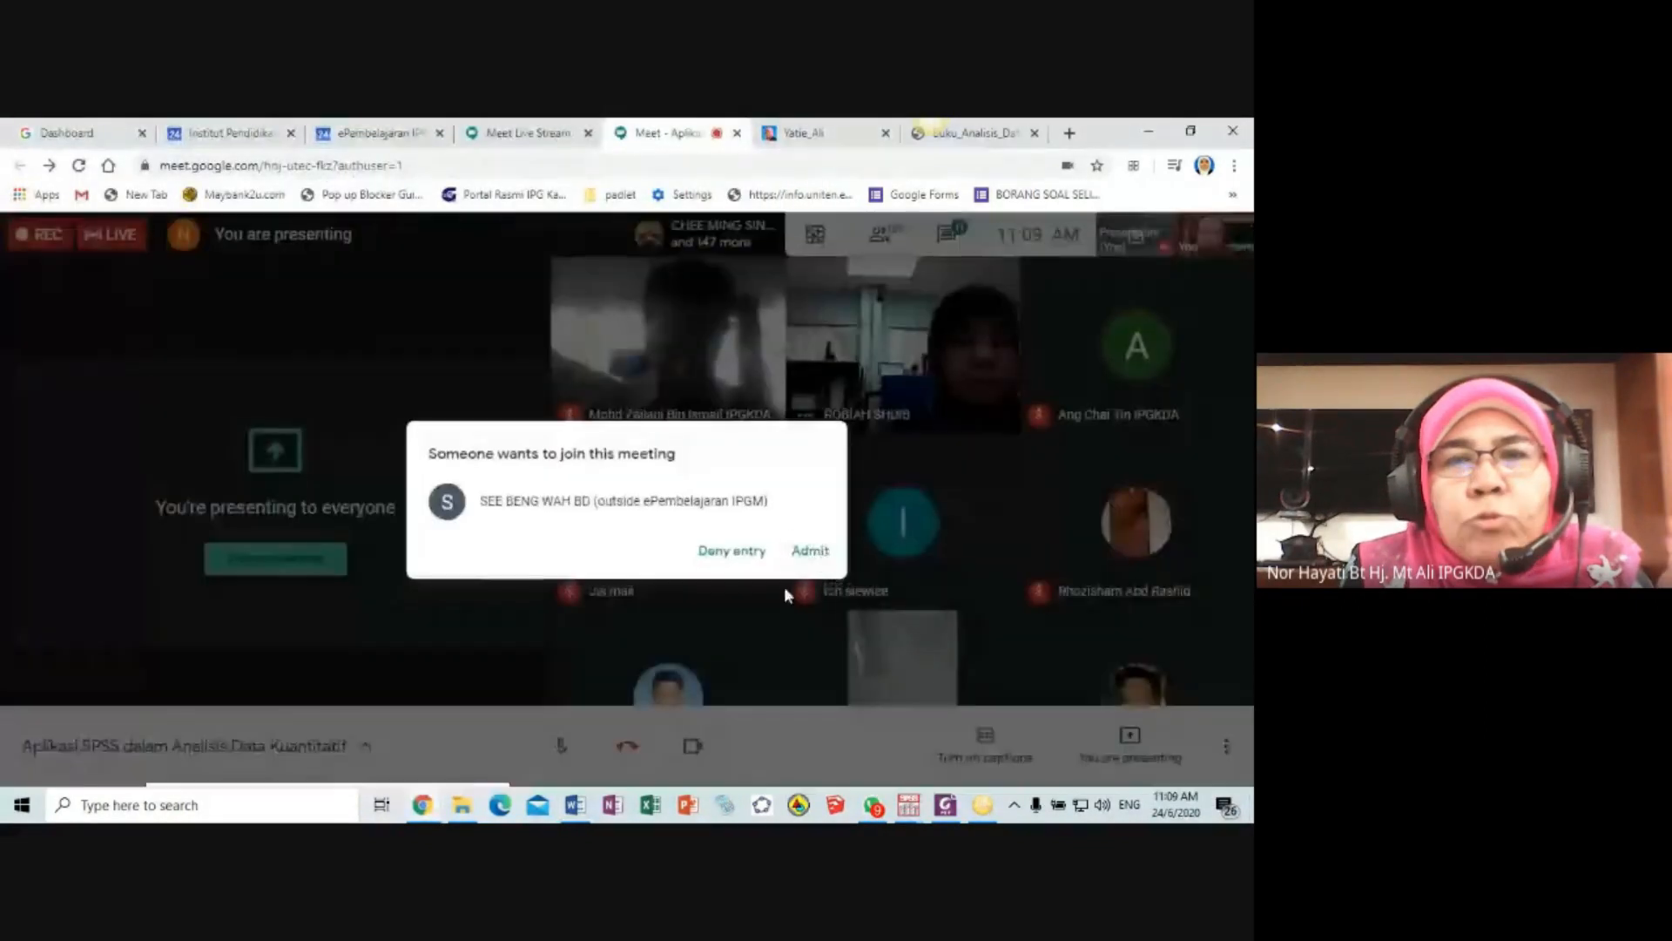
{"action": "left_click", "coordinate": [812, 554]}
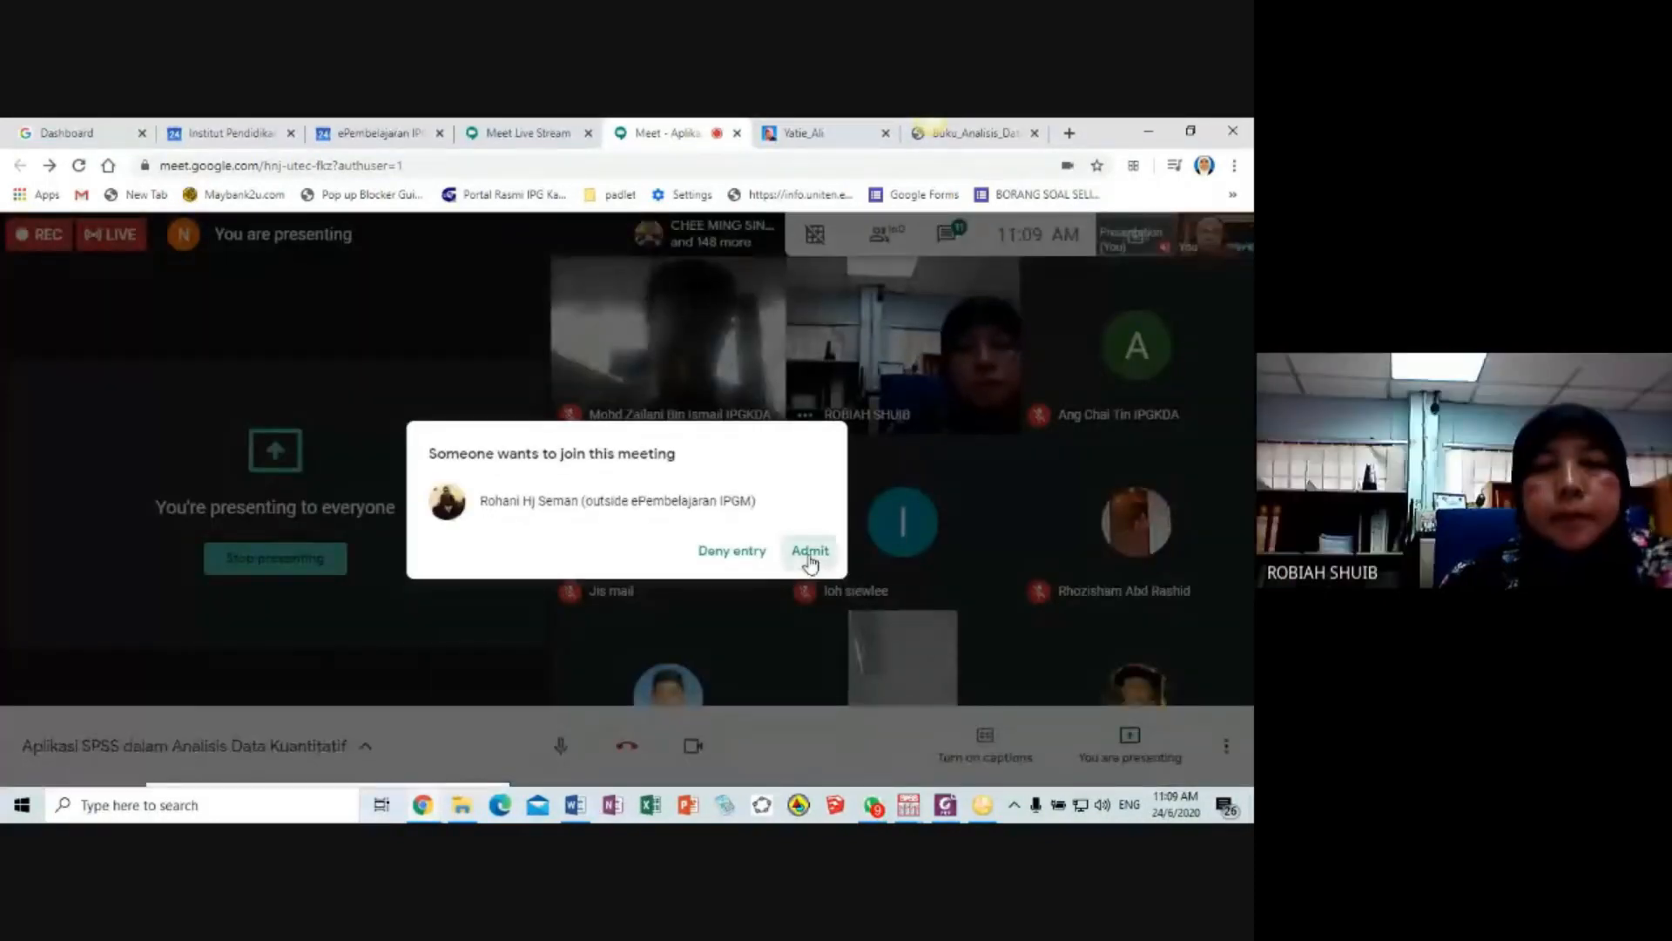
{"action": "left_click", "coordinate": [807, 553]}
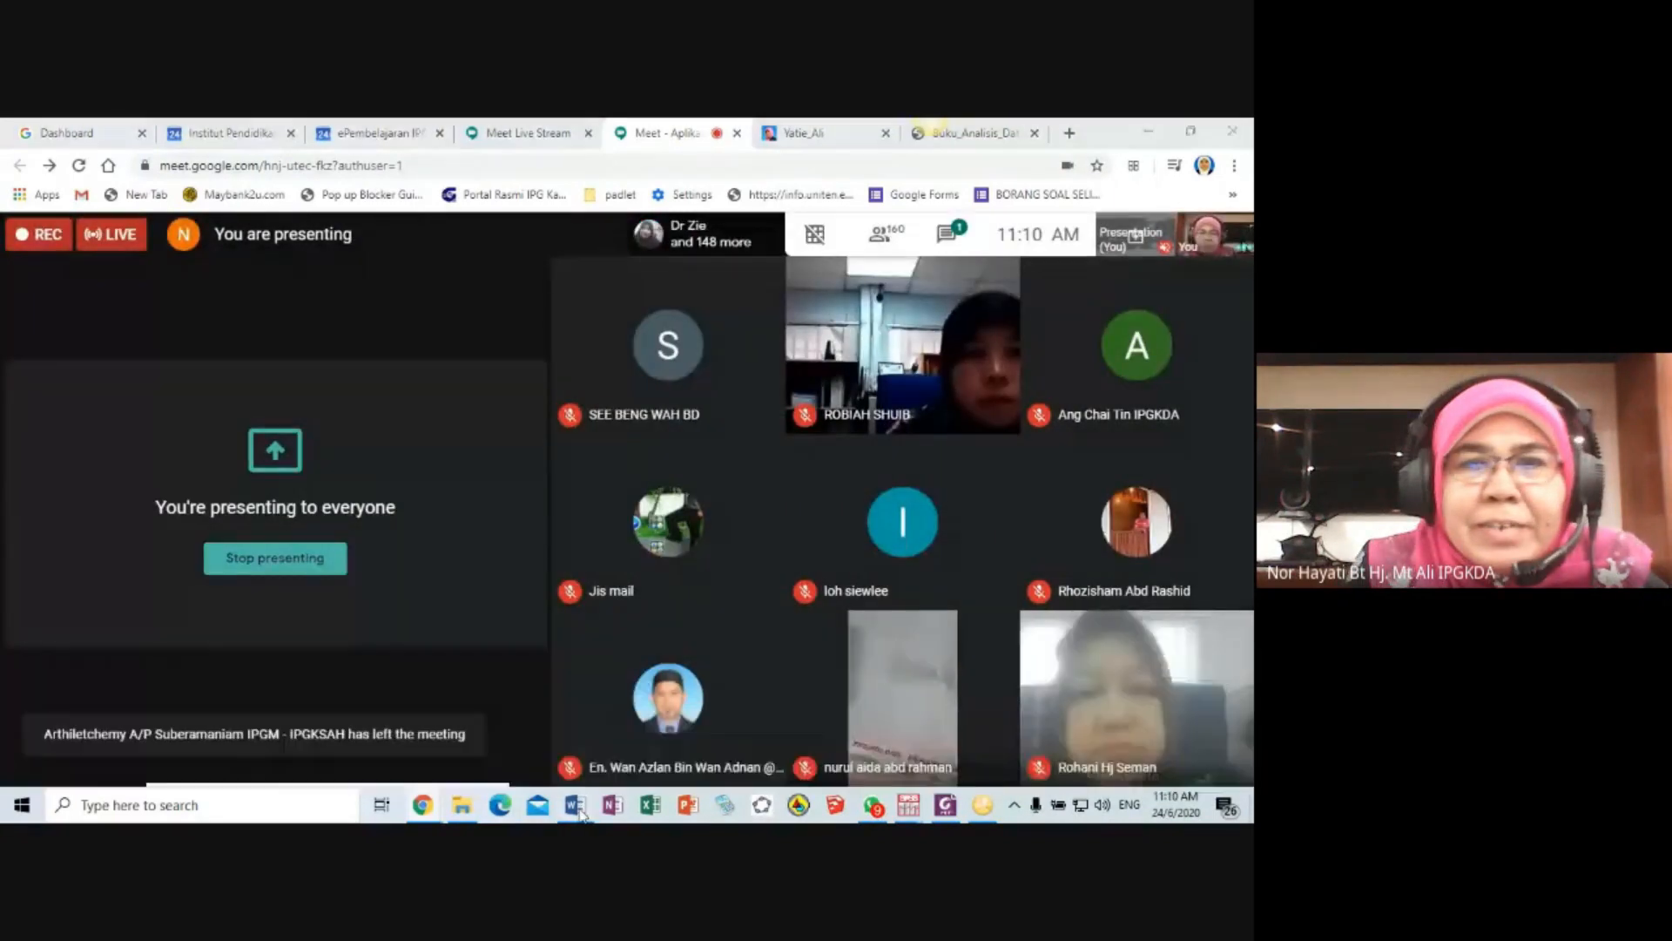
{"action": "left_click", "coordinate": [579, 810]}
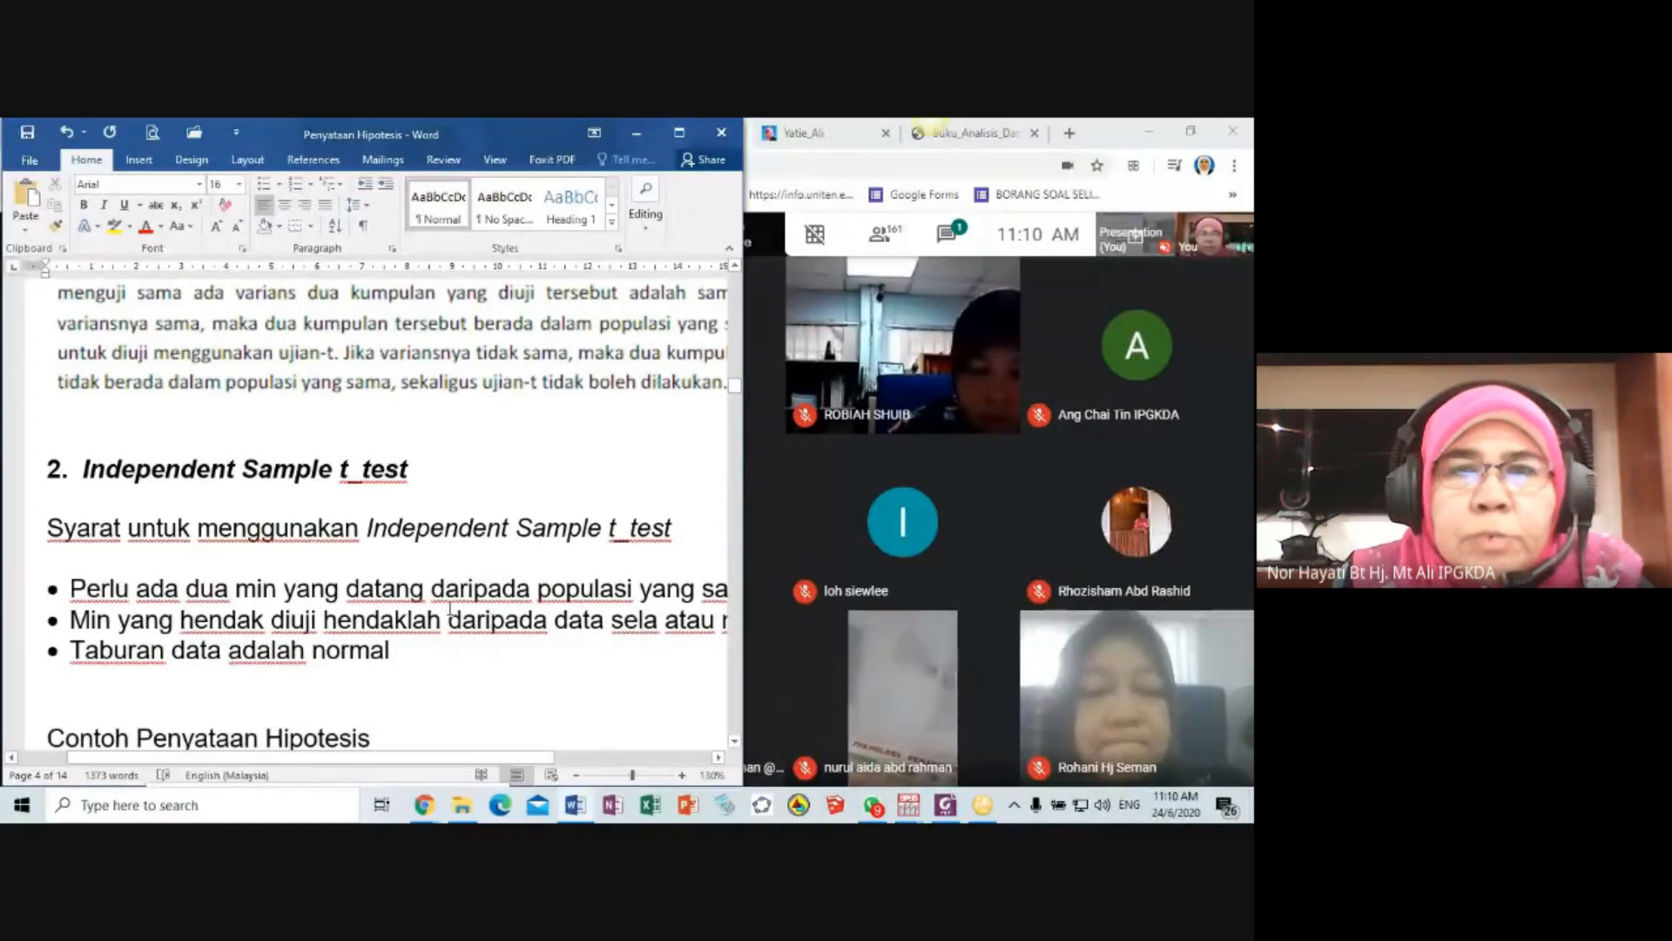
- Admit one more waiting participant to the meeting and bring the Penyataan Hipotesis document back to the front
{"action": "left_click", "coordinate": [808, 554]}
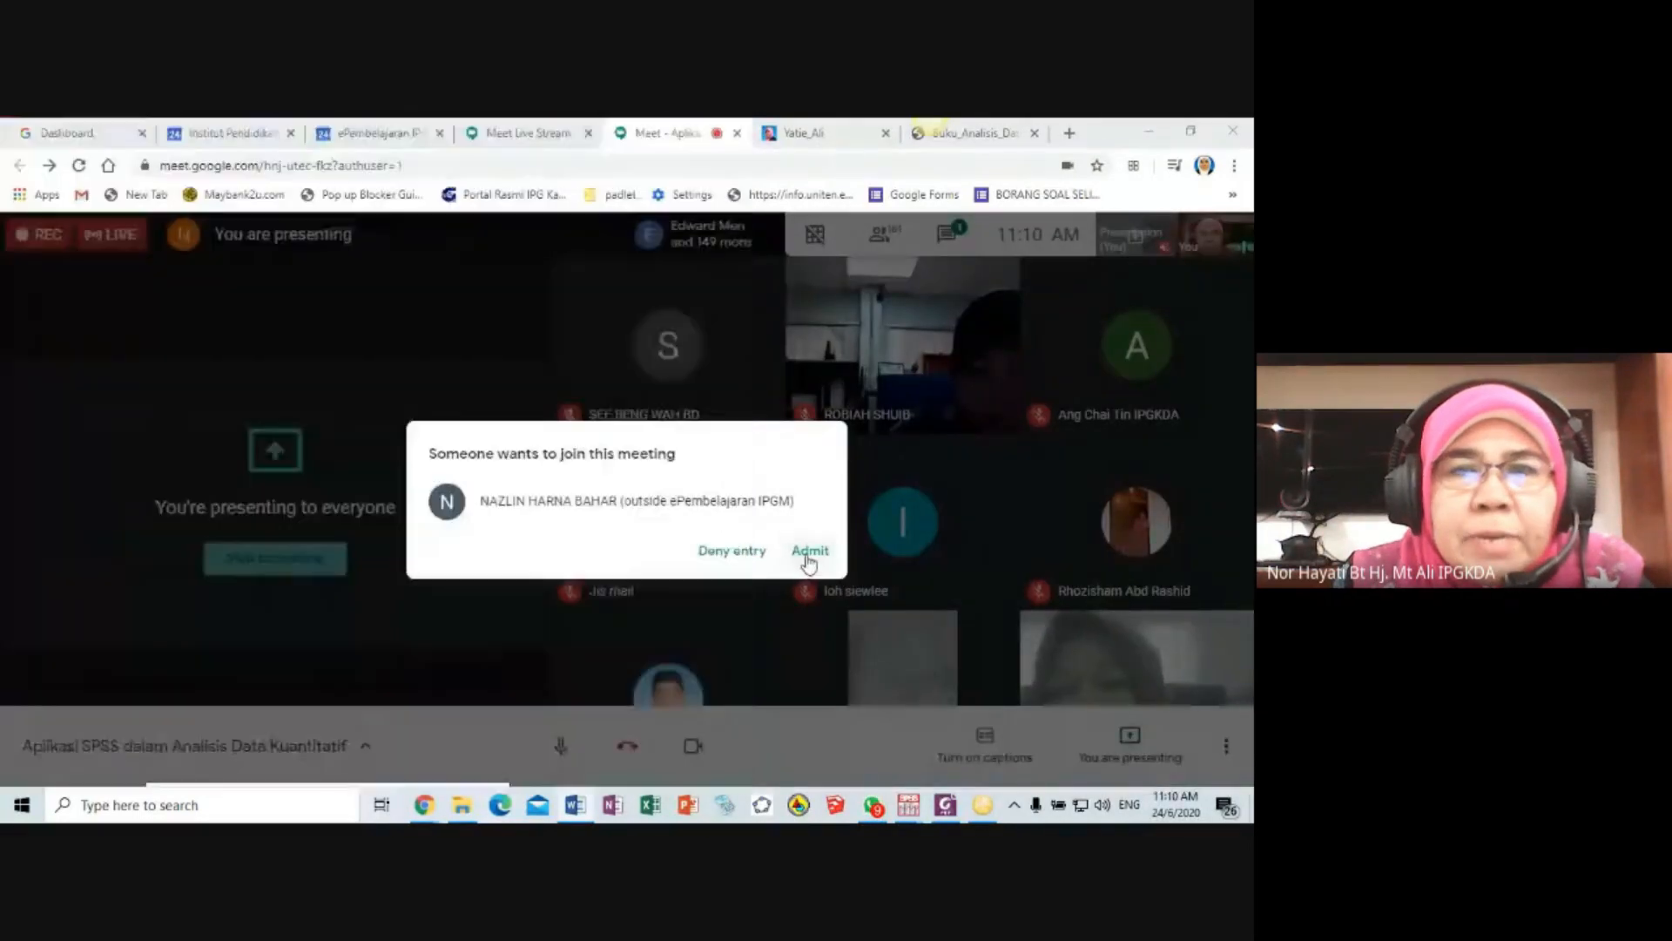
{"action": "left_click", "coordinate": [808, 554]}
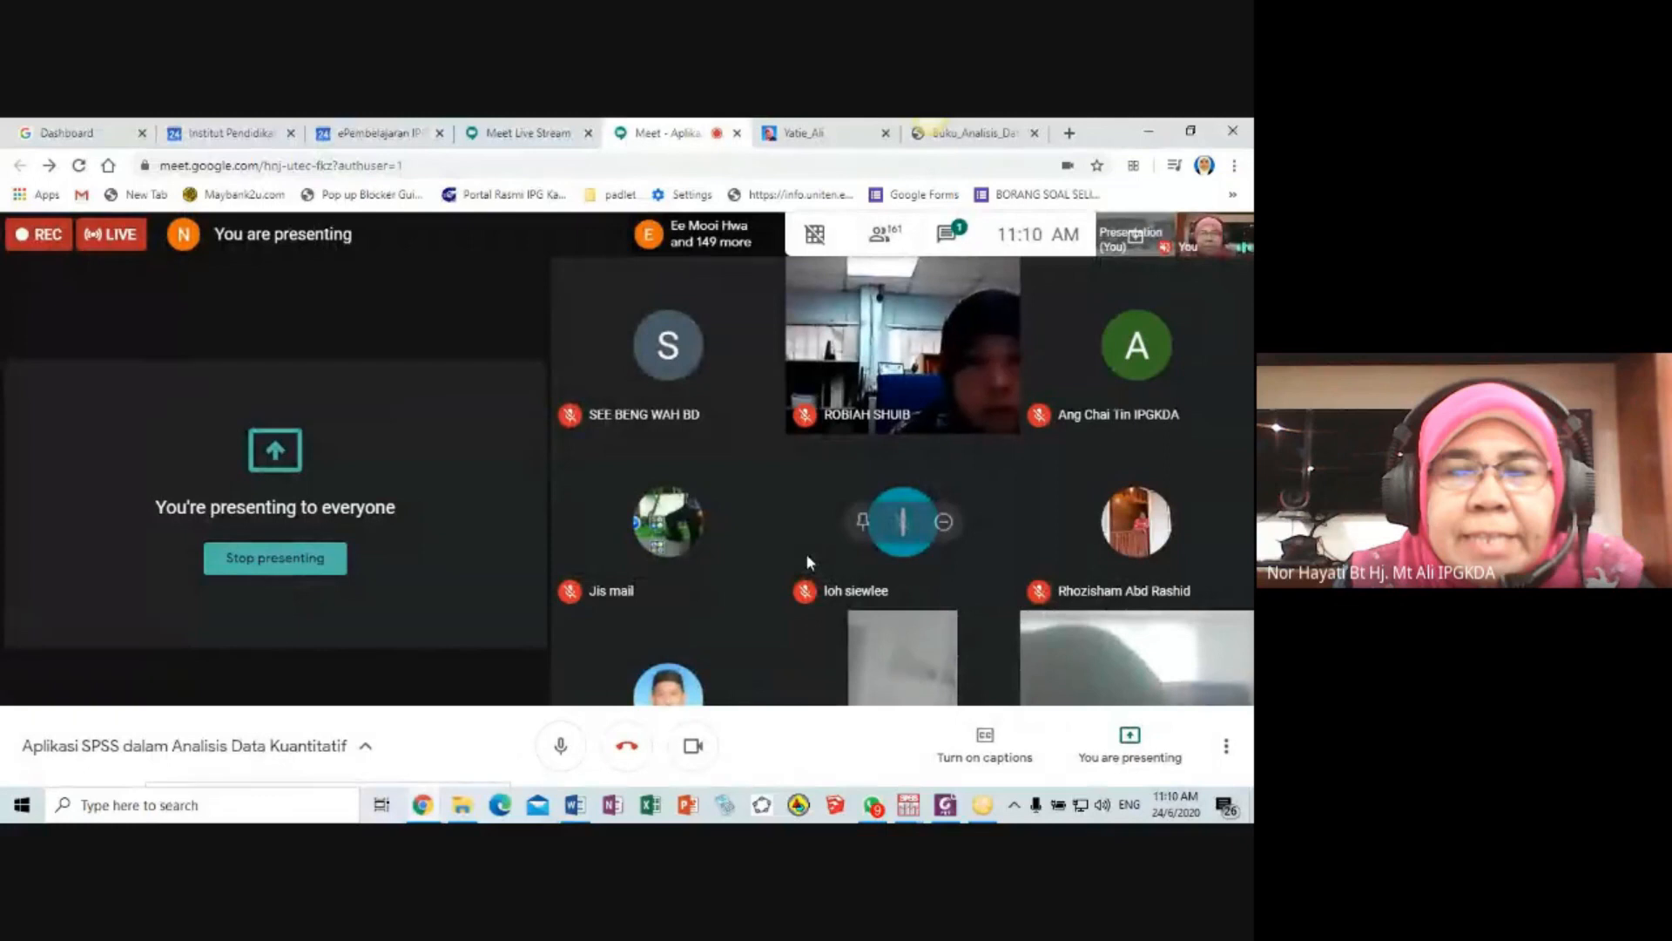
{"action": "left_click", "coordinate": [575, 806]}
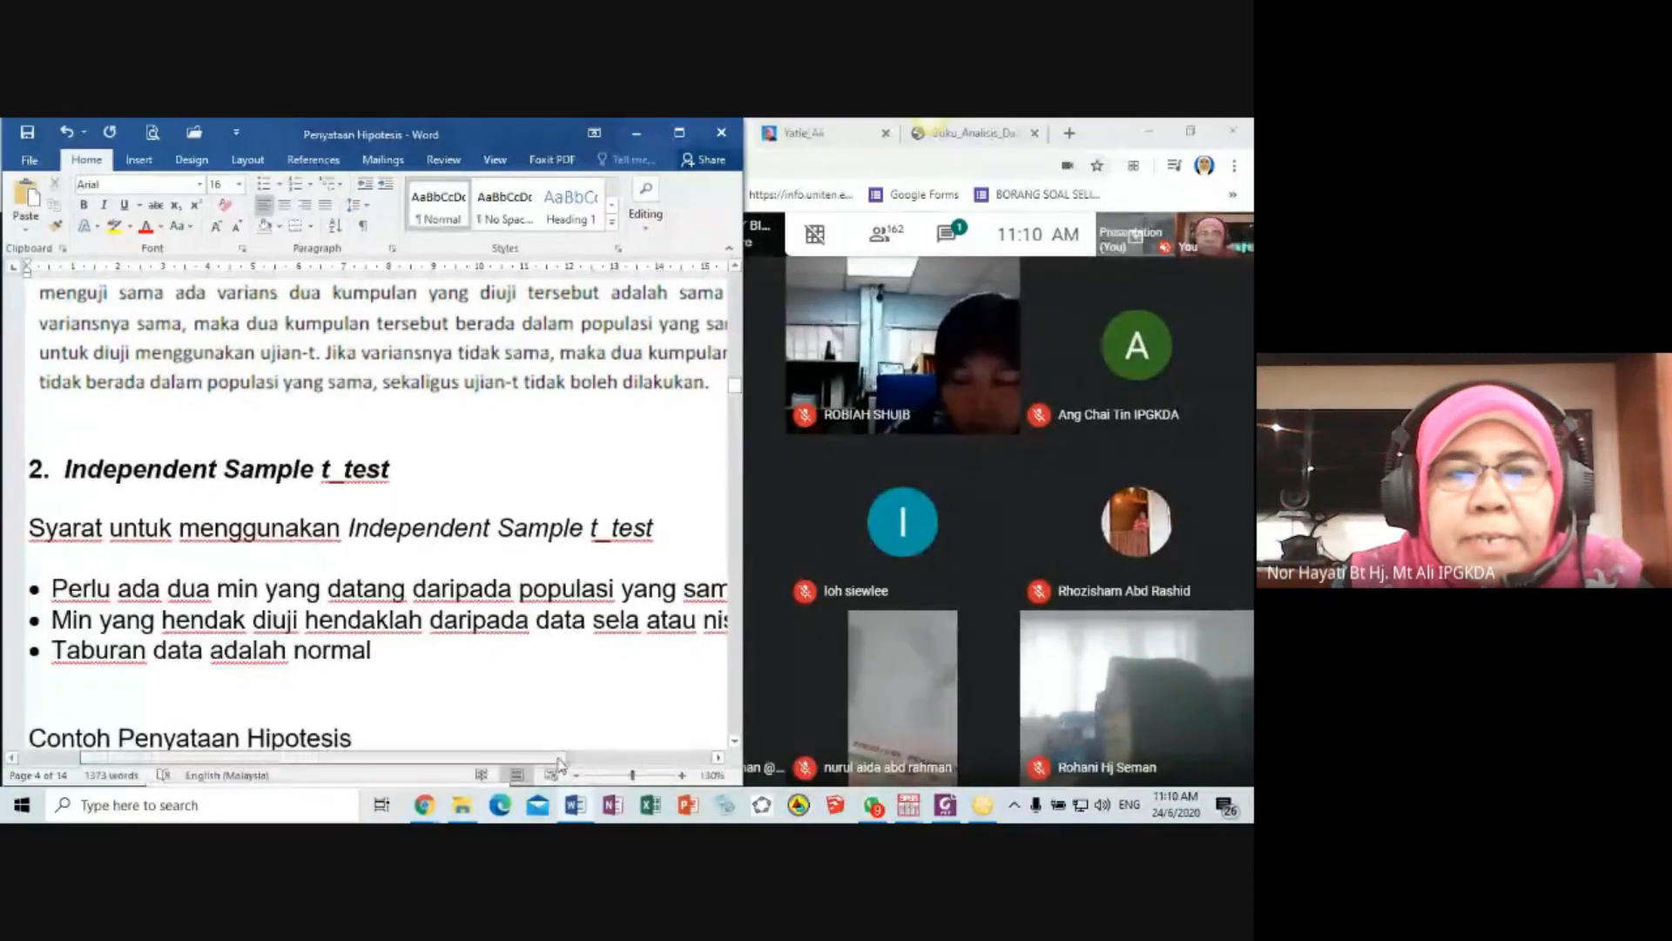
- Read across the Levene Test paragraph and the list of conditions for using the Independent Sample t_test
{"action": "left_click_drag", "start_coordinate": [560, 765], "coordinate": [587, 757]}
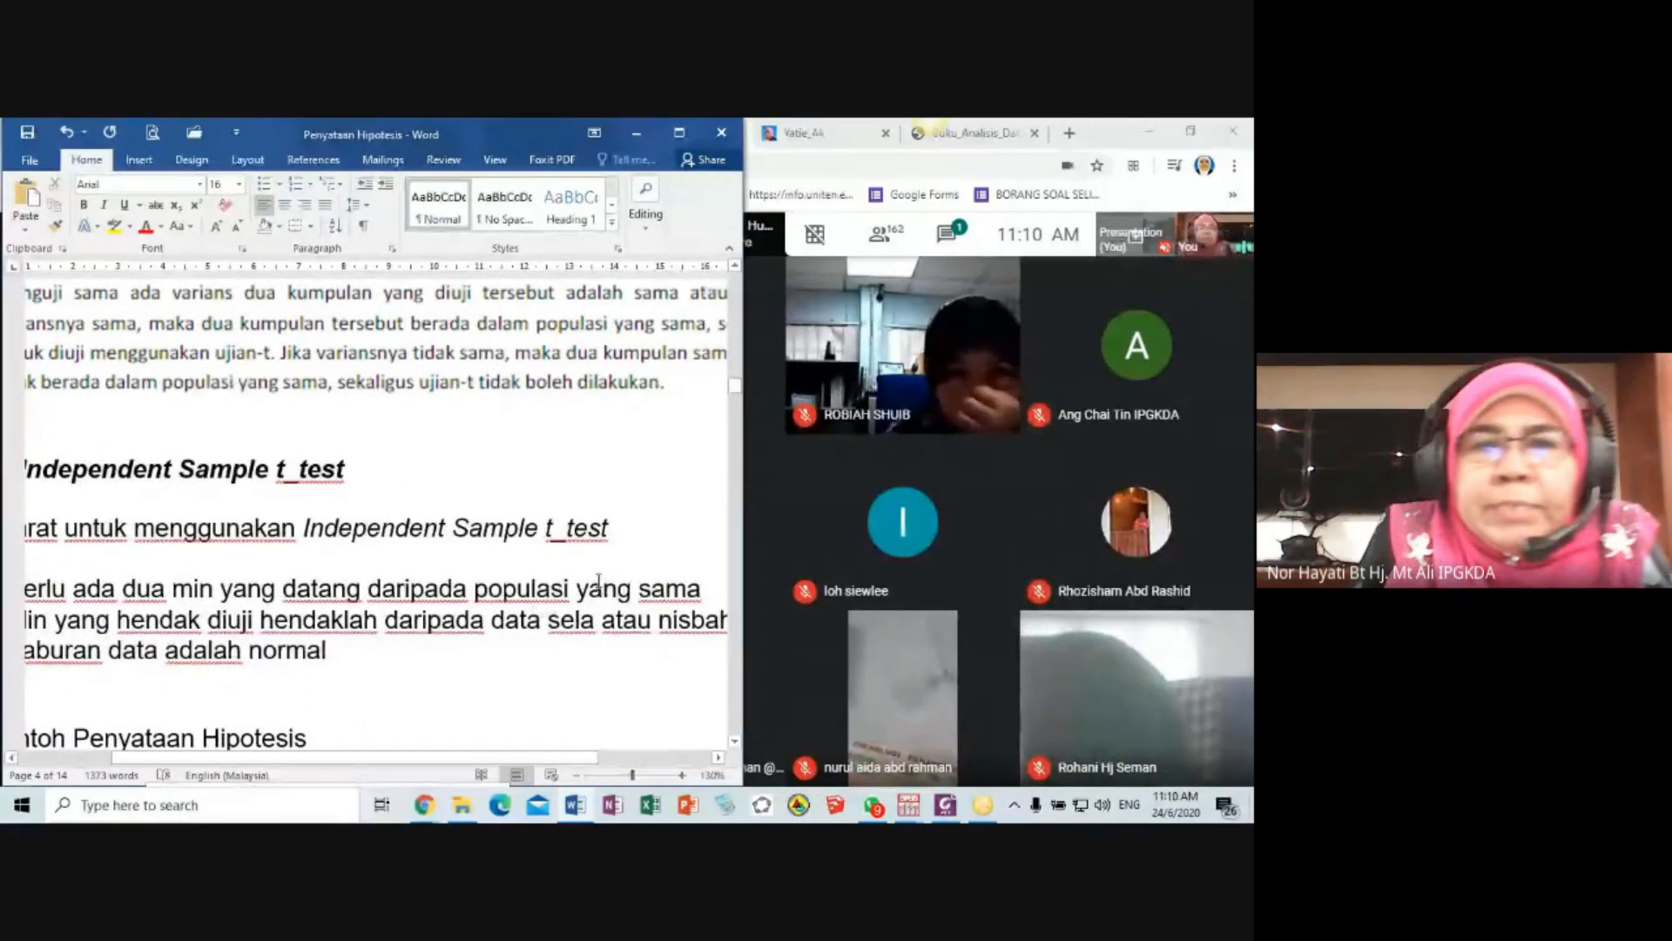
{"action": "scroll", "coordinate": [654, 514], "scroll_direction": "up", "scroll_amount": 5}
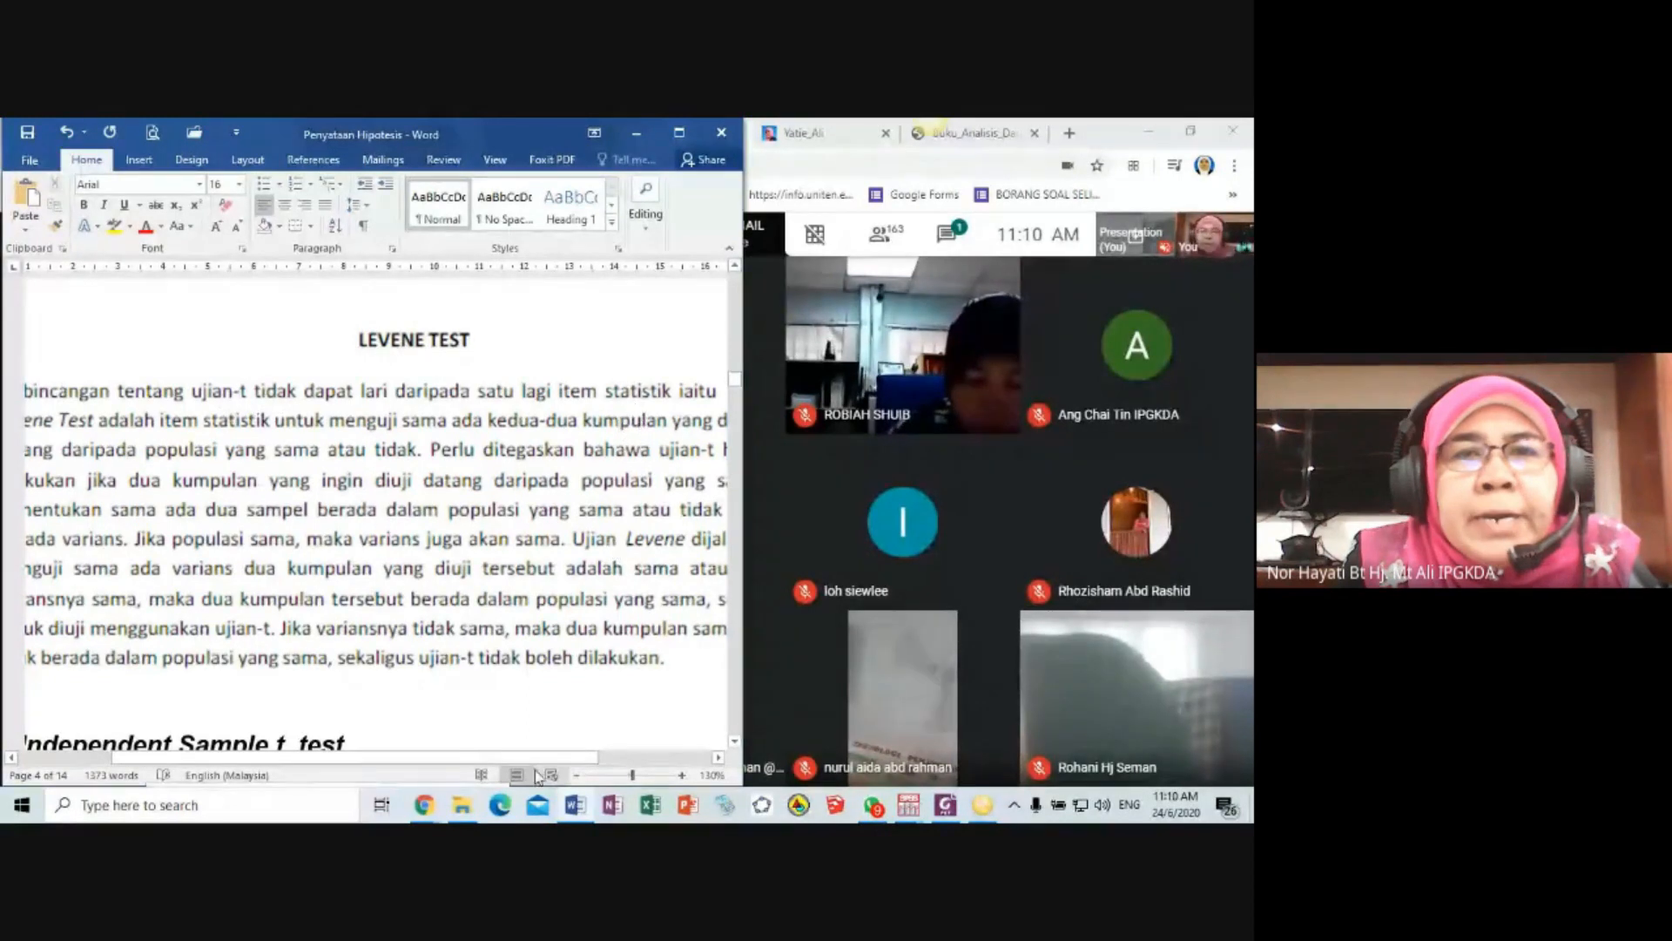
{"action": "left_click_drag", "start_coordinate": [536, 756], "coordinate": [550, 766]}
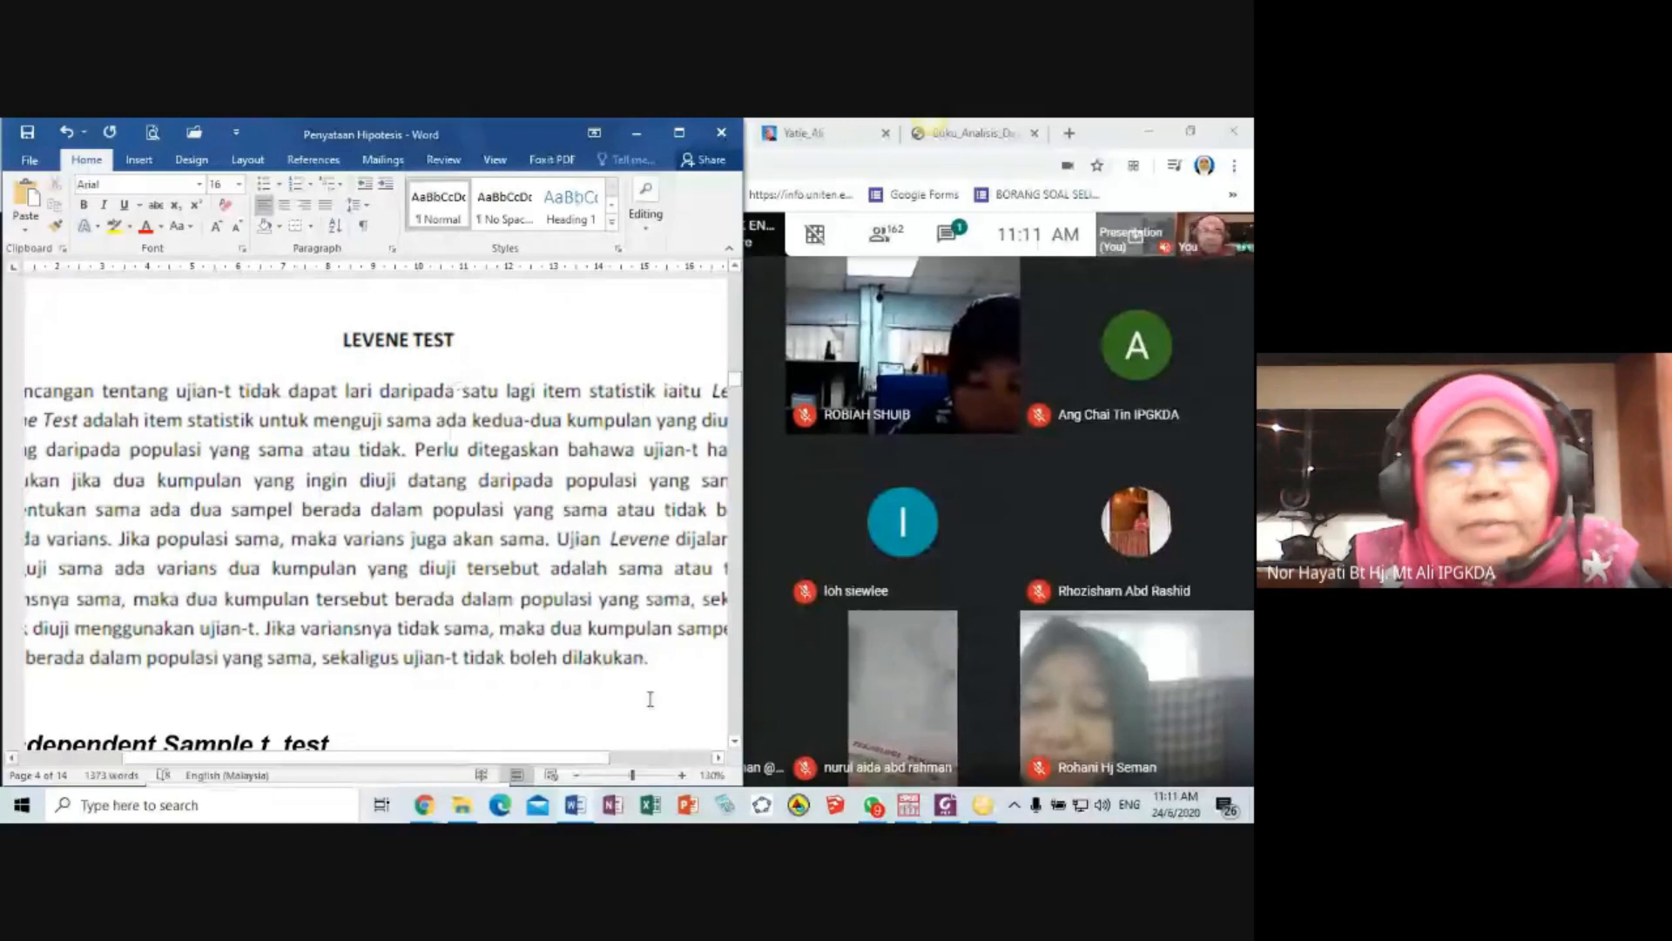
{"action": "scroll", "coordinate": [650, 699], "scroll_direction": "down", "scroll_amount": 5}
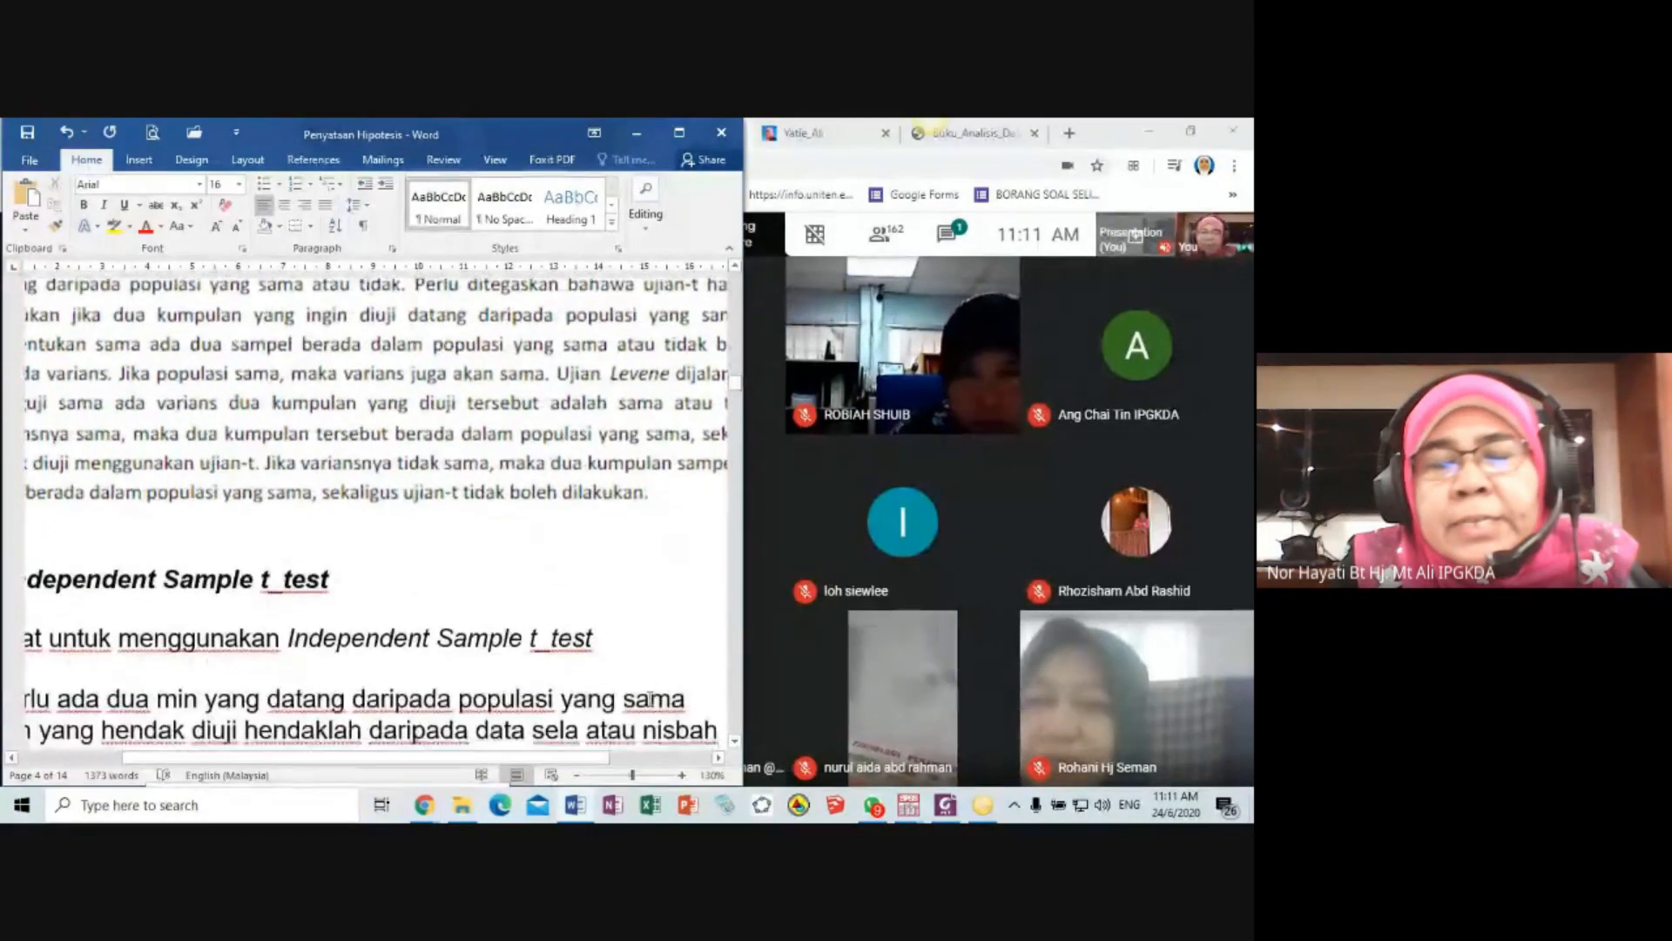
{"action": "scroll", "coordinate": [650, 699], "scroll_direction": "down", "scroll_amount": 1}
{"action": "left_click_drag", "start_coordinate": [575, 759], "coordinate": [514, 767]}
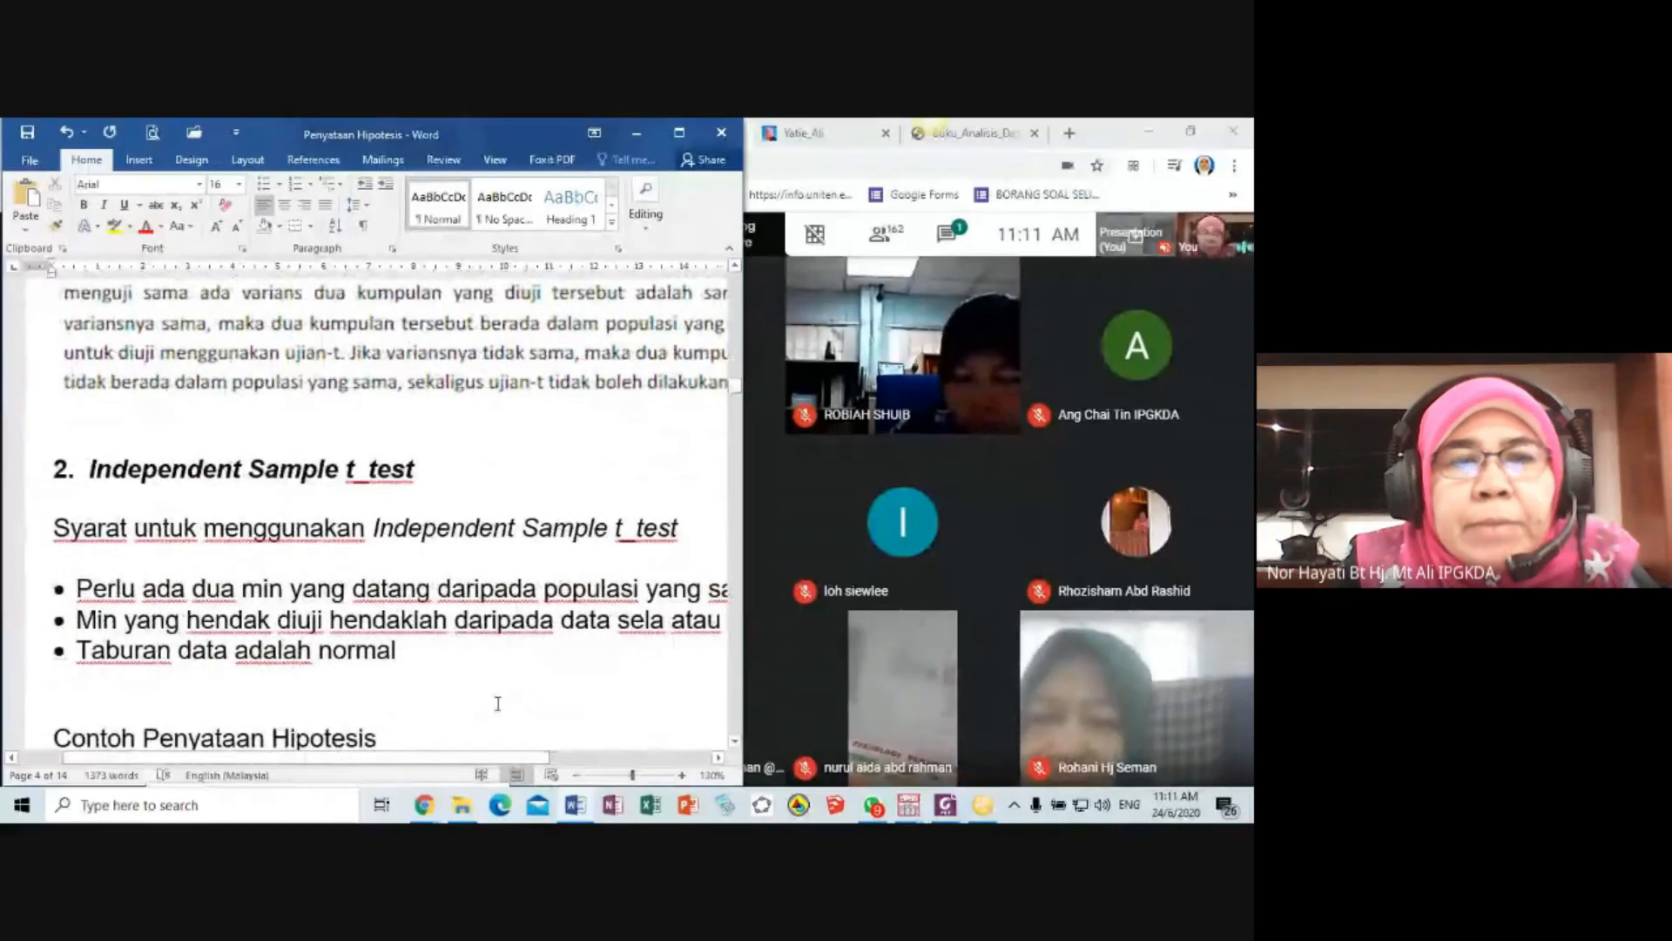
- Show the Contoh Penyataan Hipotesis statements for the Independent Sample t_test and widen the Word window to fit their full lines
{"action": "scroll", "coordinate": [479, 702], "scroll_direction": "down", "scroll_amount": 3}
{"action": "scroll", "coordinate": [496, 702], "scroll_direction": "down", "scroll_amount": 4}
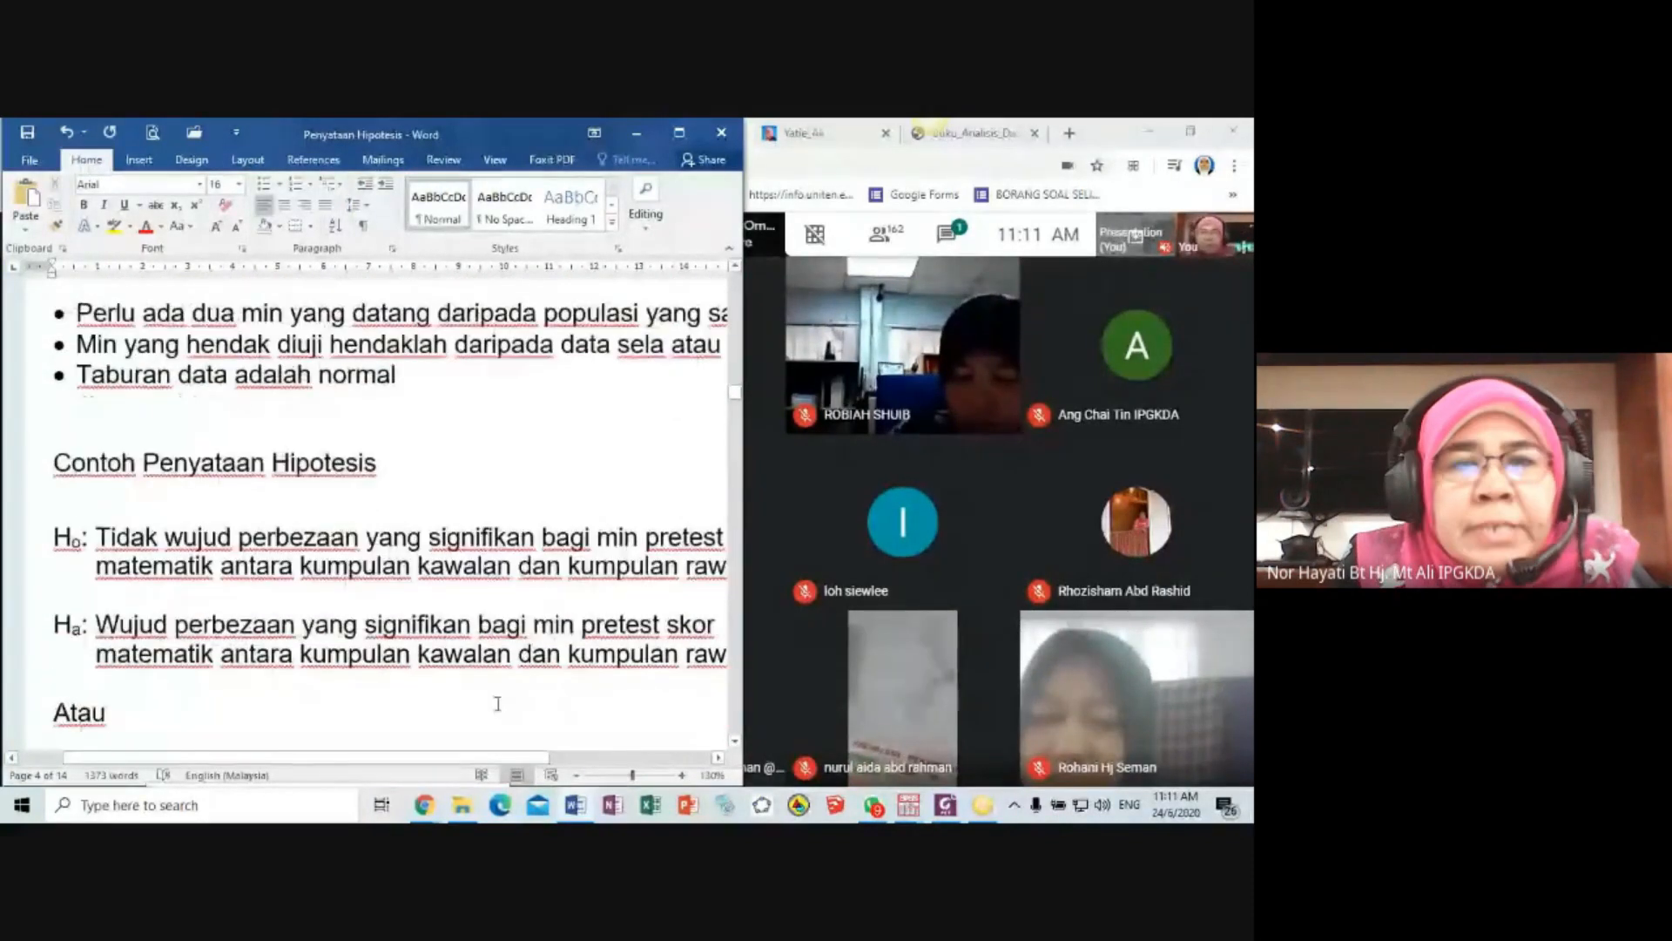
{"action": "left_click_drag", "start_coordinate": [514, 762], "coordinate": [529, 762]}
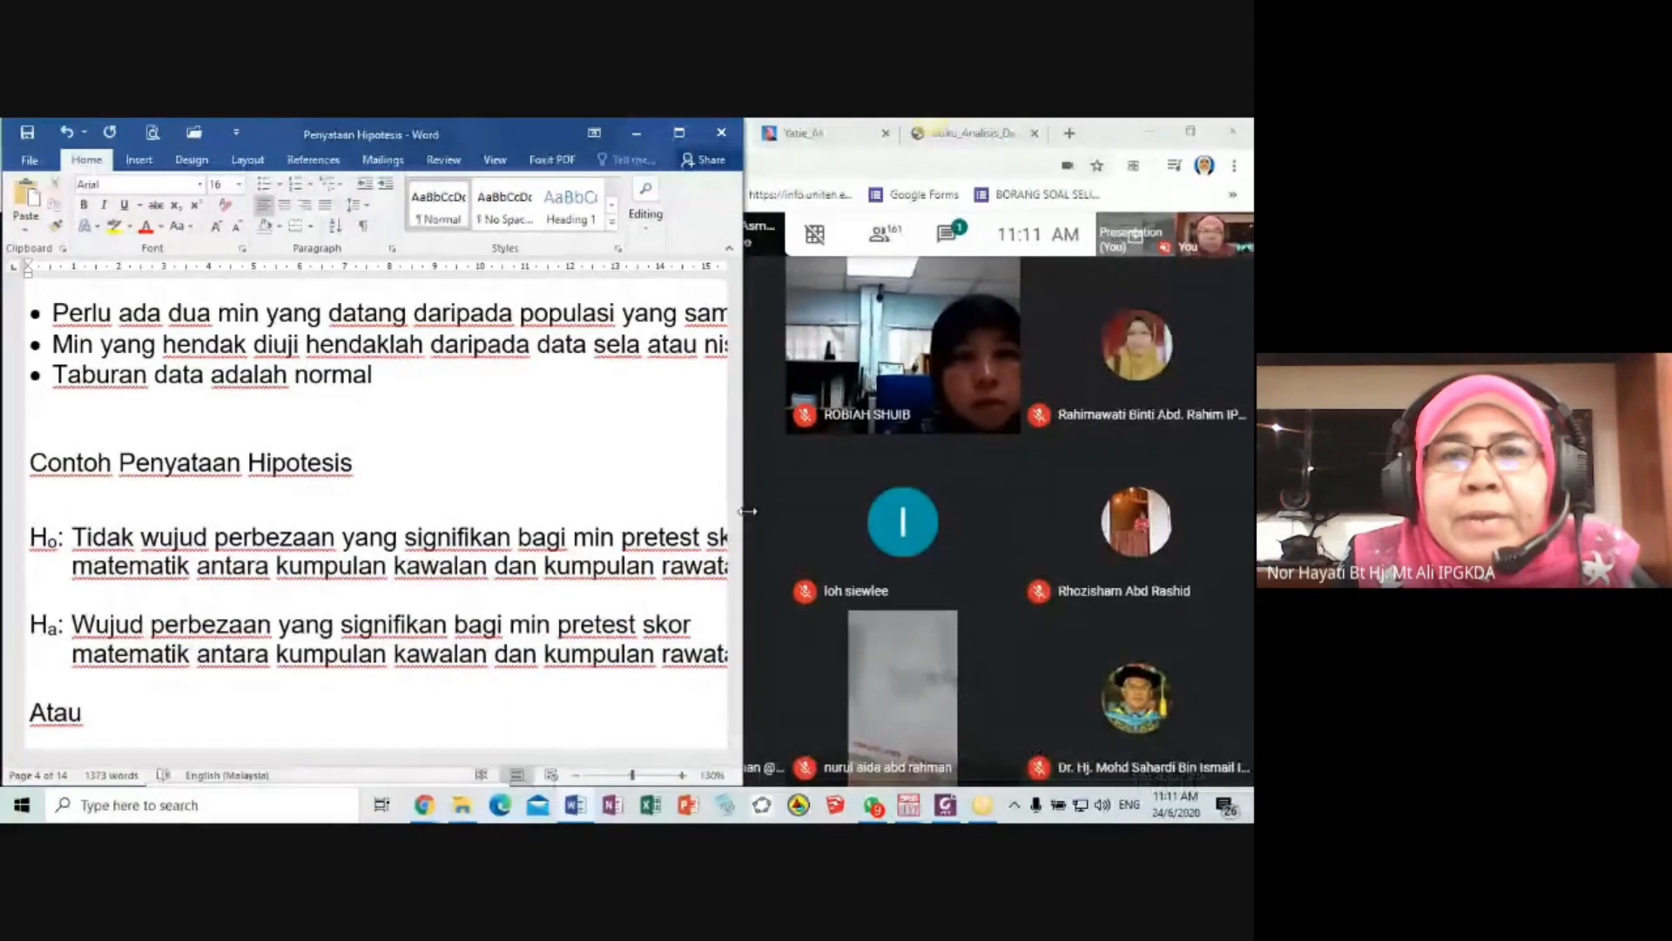
{"action": "left_click_drag", "start_coordinate": [748, 511], "coordinate": [914, 511]}
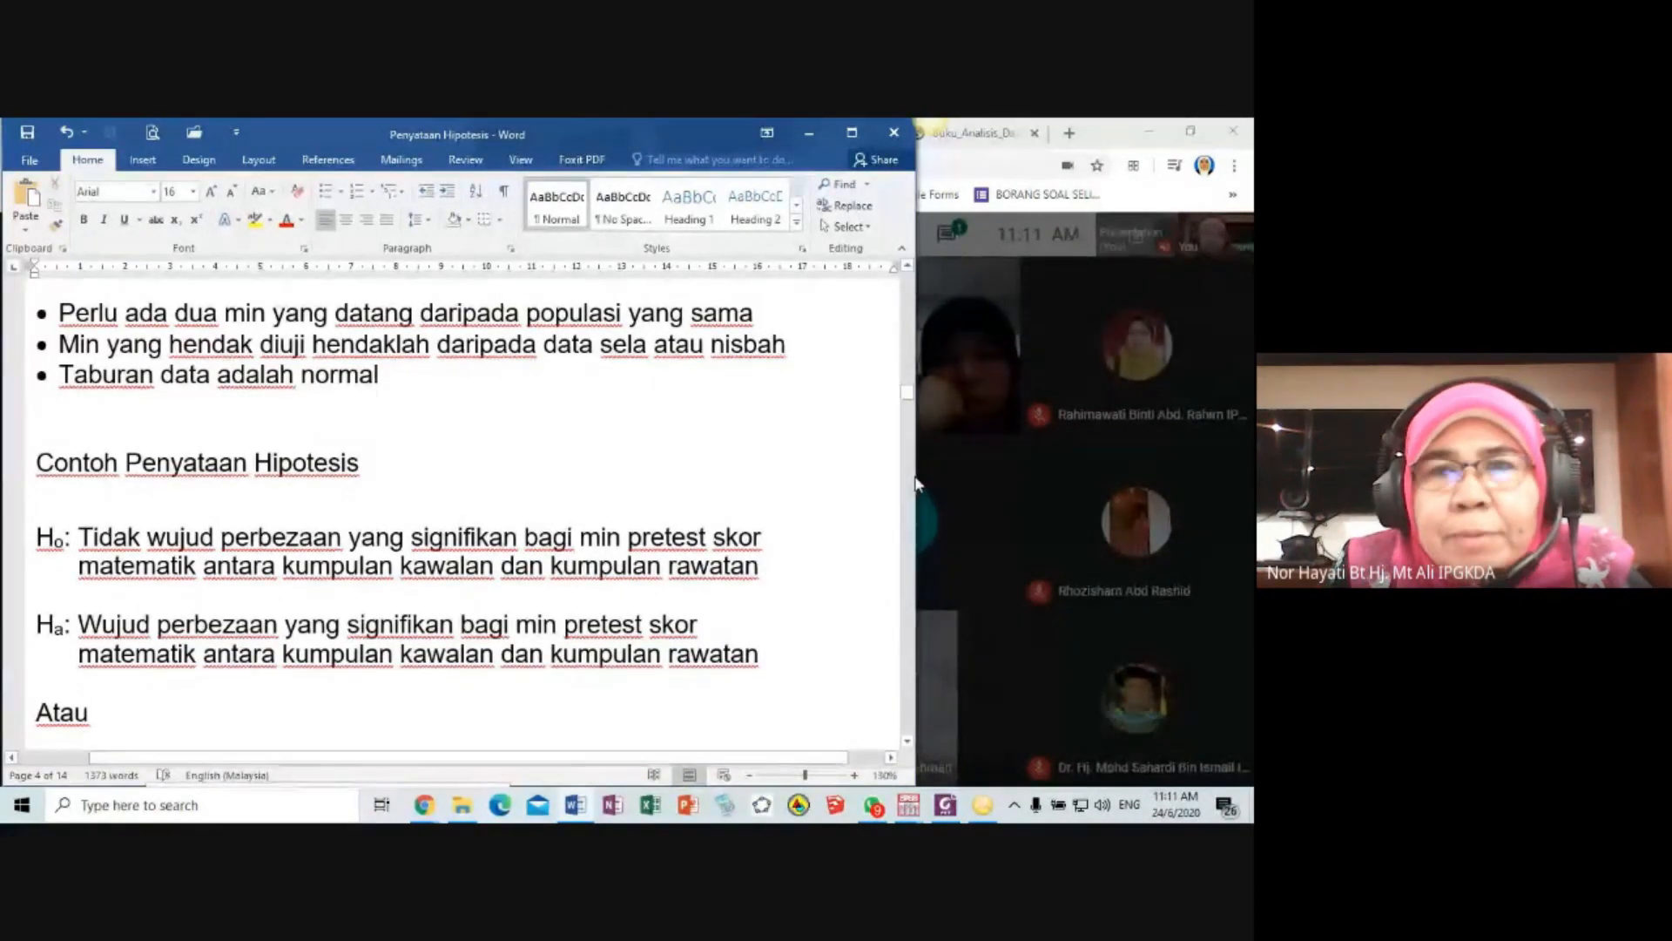
- Narrow the Word window again, admit the participants waiting to join the meeting and return to the pretest hypothesis statements
{"action": "left_click_drag", "start_coordinate": [912, 498], "coordinate": [770, 489]}
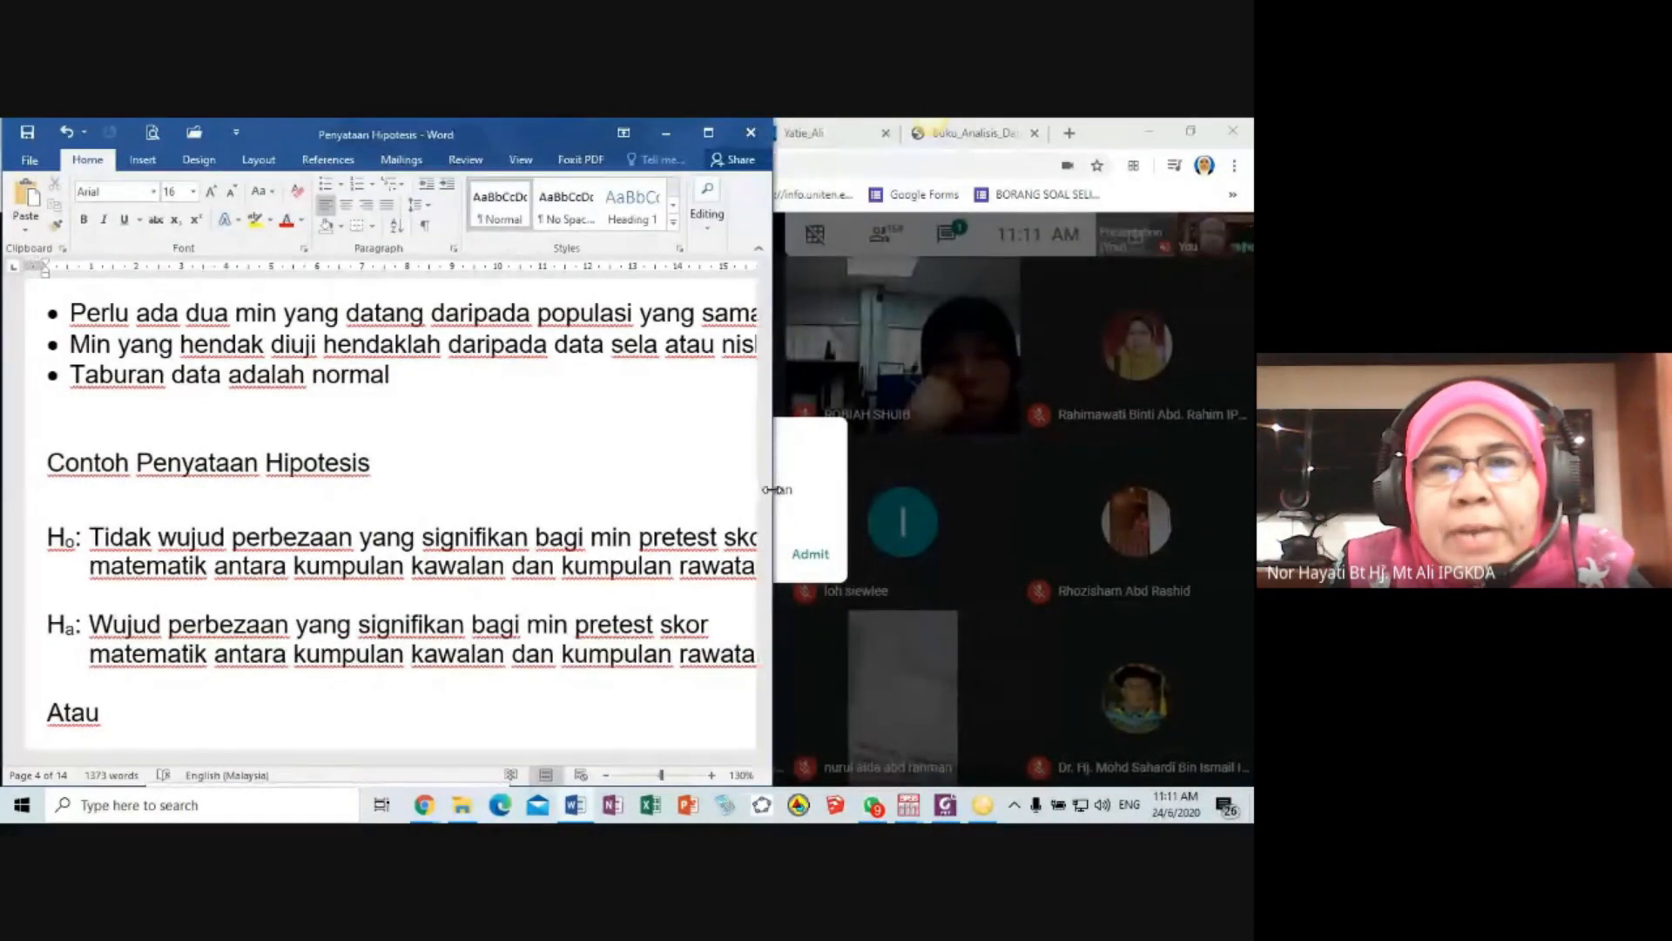
{"action": "left_click", "coordinate": [810, 554]}
{"action": "left_click", "coordinate": [810, 554]}
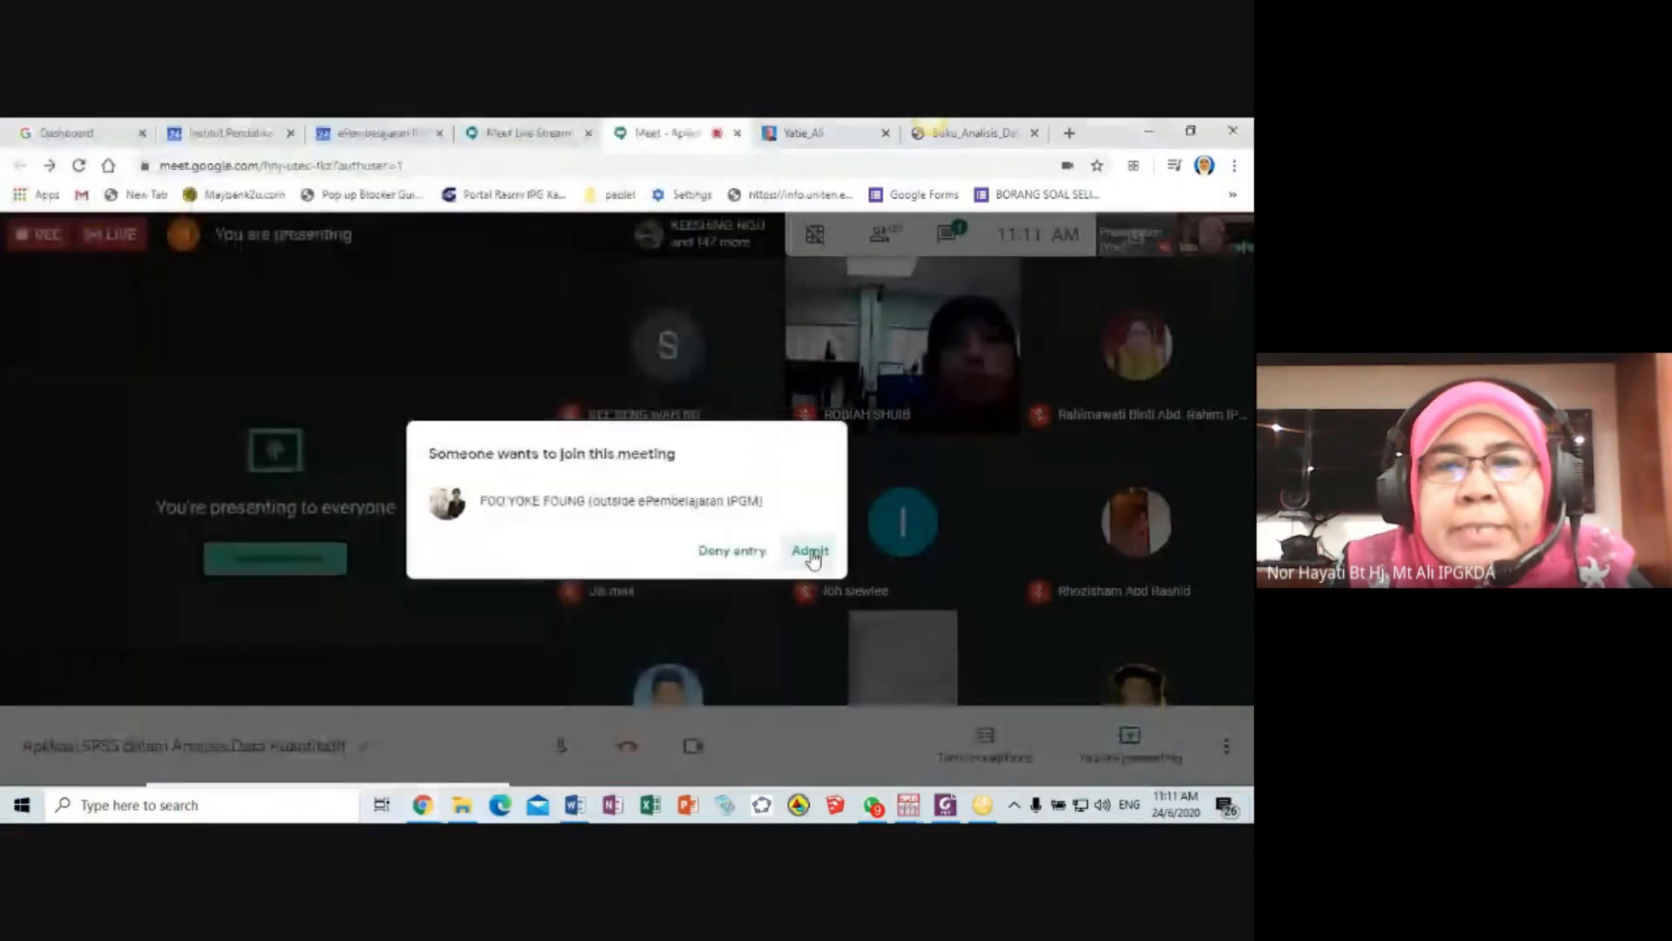
{"action": "left_click", "coordinate": [810, 554]}
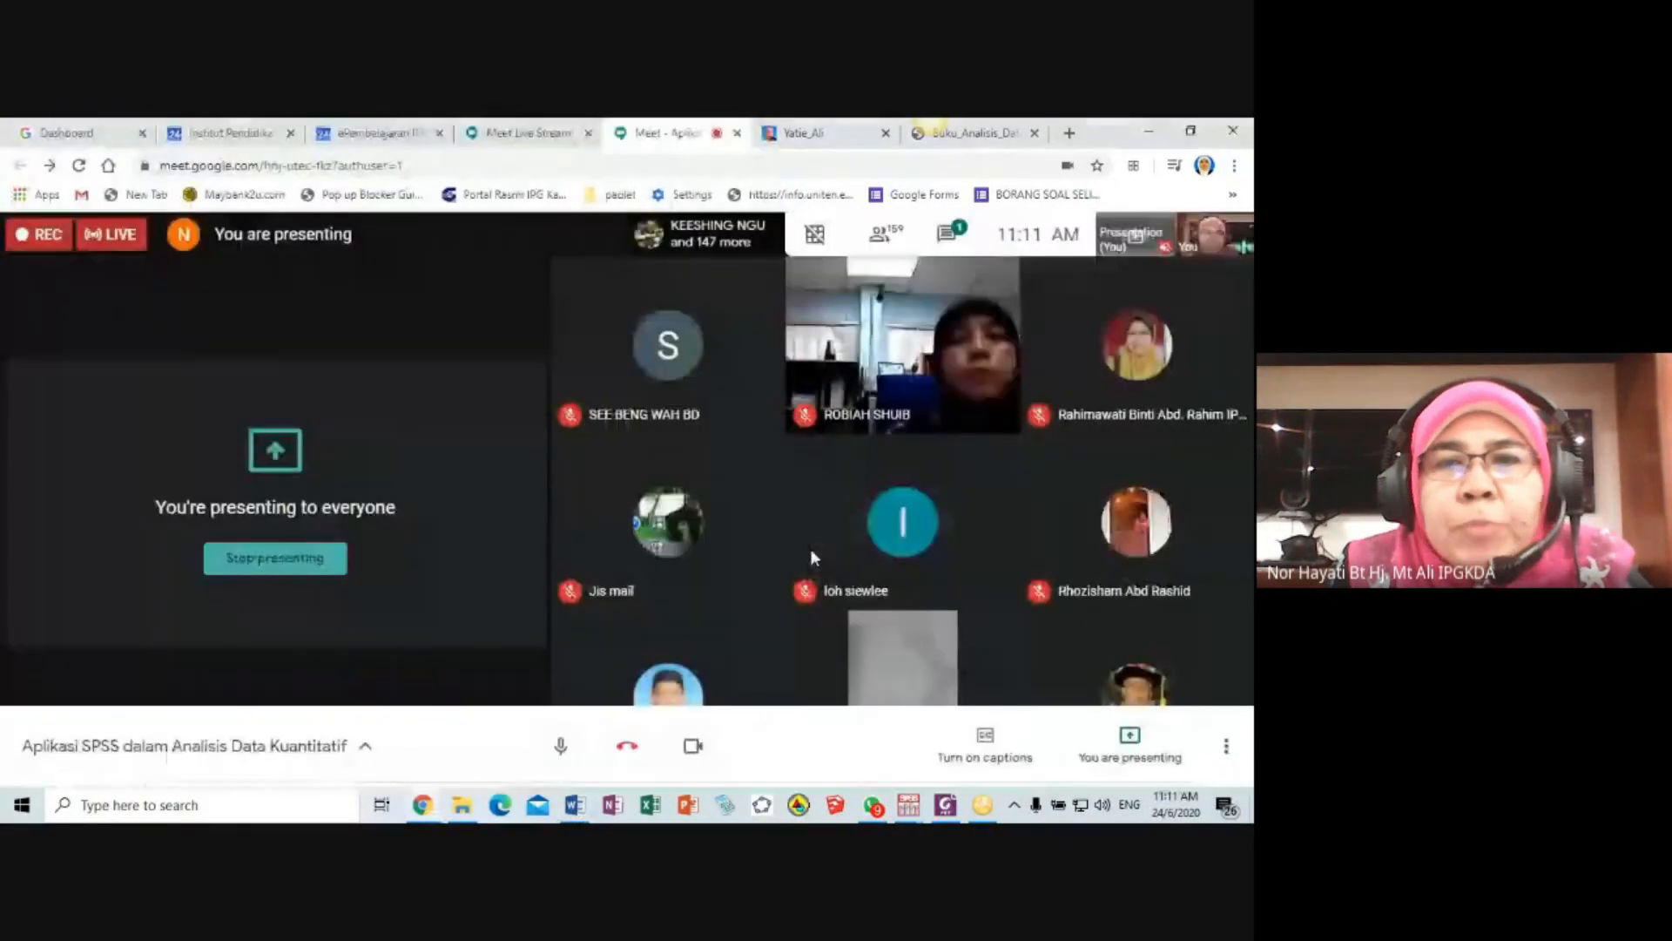
{"action": "left_click", "coordinate": [574, 805]}
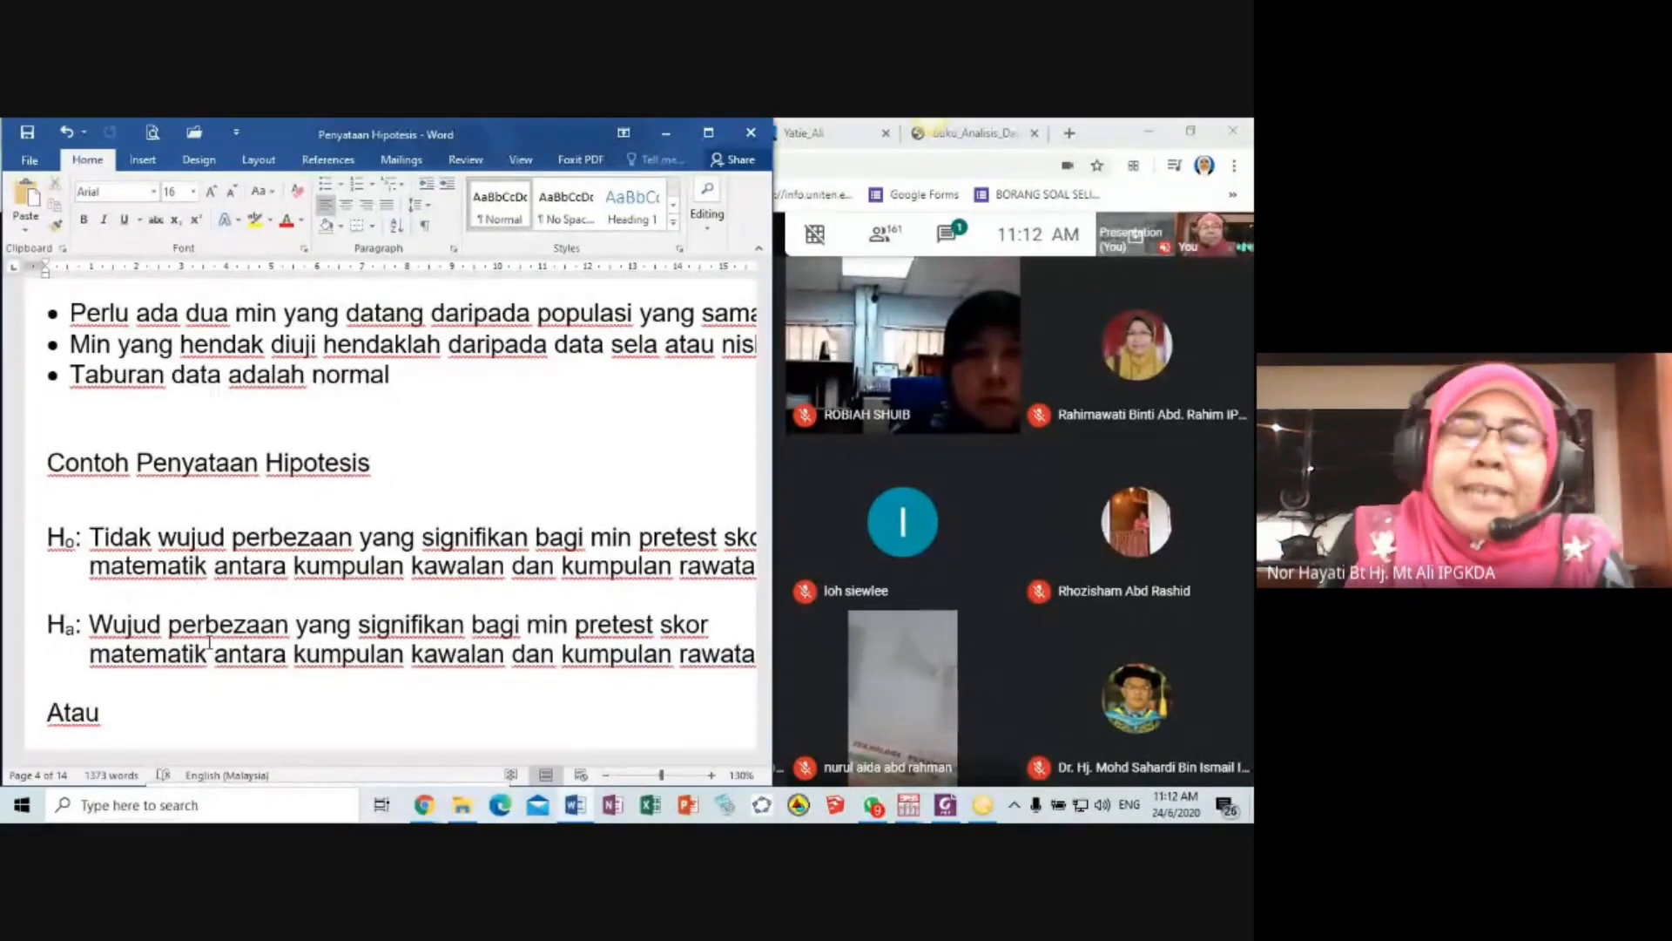
- Examine the symbolic null and alternative hypotheses and Jadual 2 on the next page, ending back at Contoh Penyataan Hipotesis
{"action": "scroll", "coordinate": [209, 642], "scroll_direction": "down", "scroll_amount": 2}
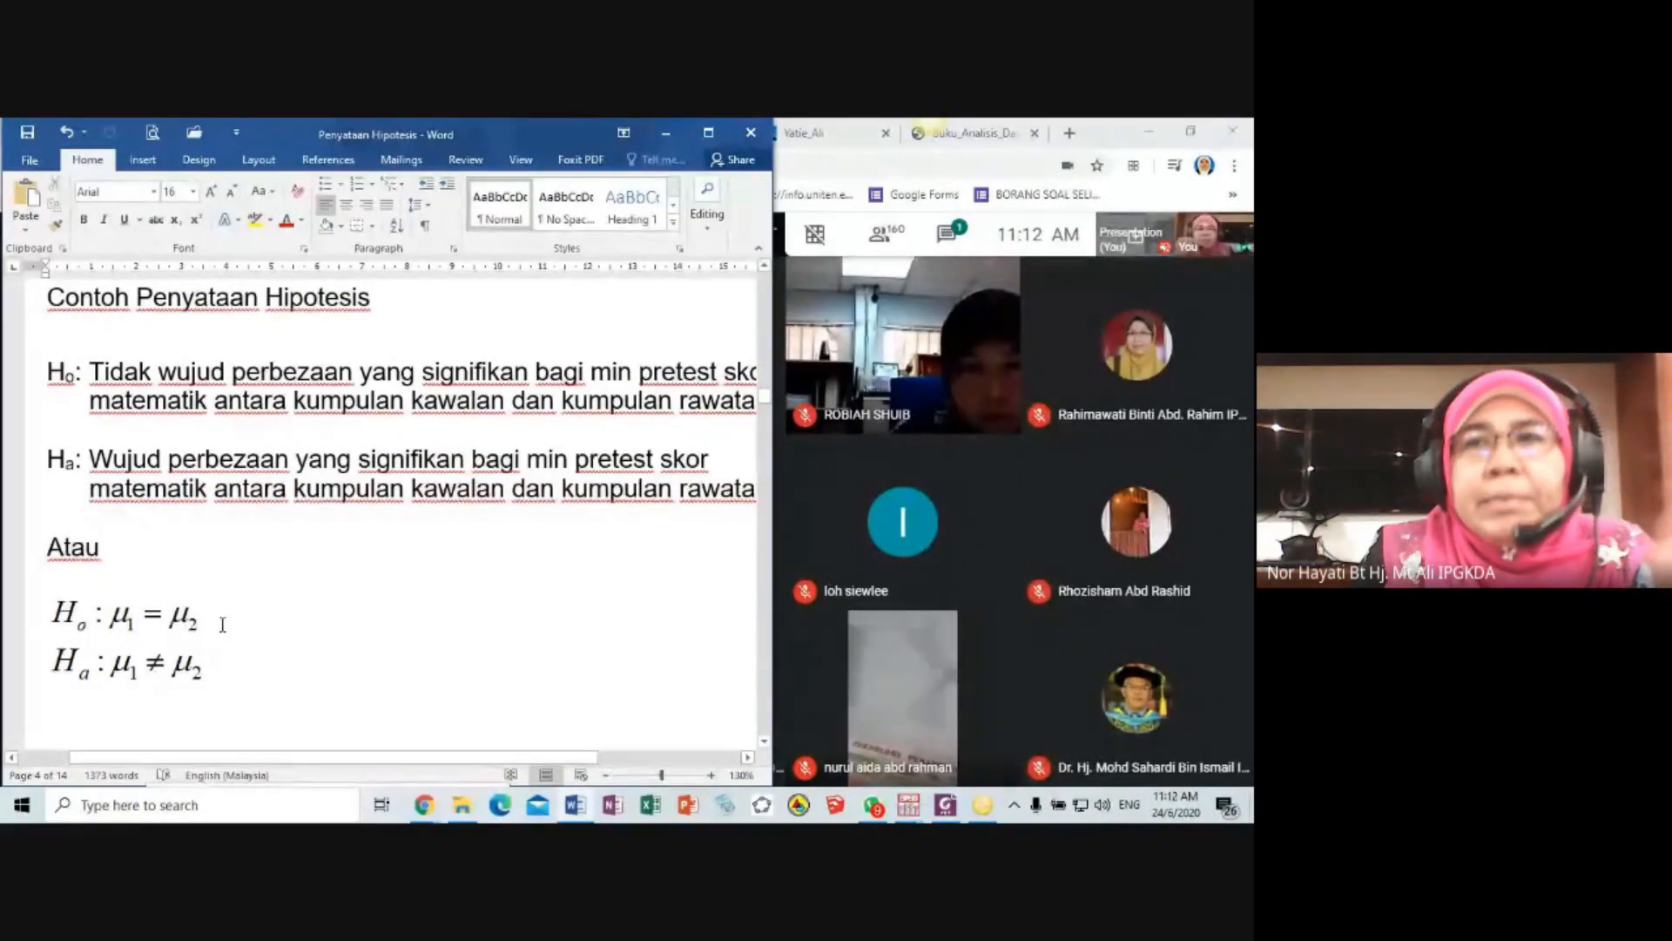
{"action": "scroll", "coordinate": [223, 625], "scroll_direction": "down", "scroll_amount": 10}
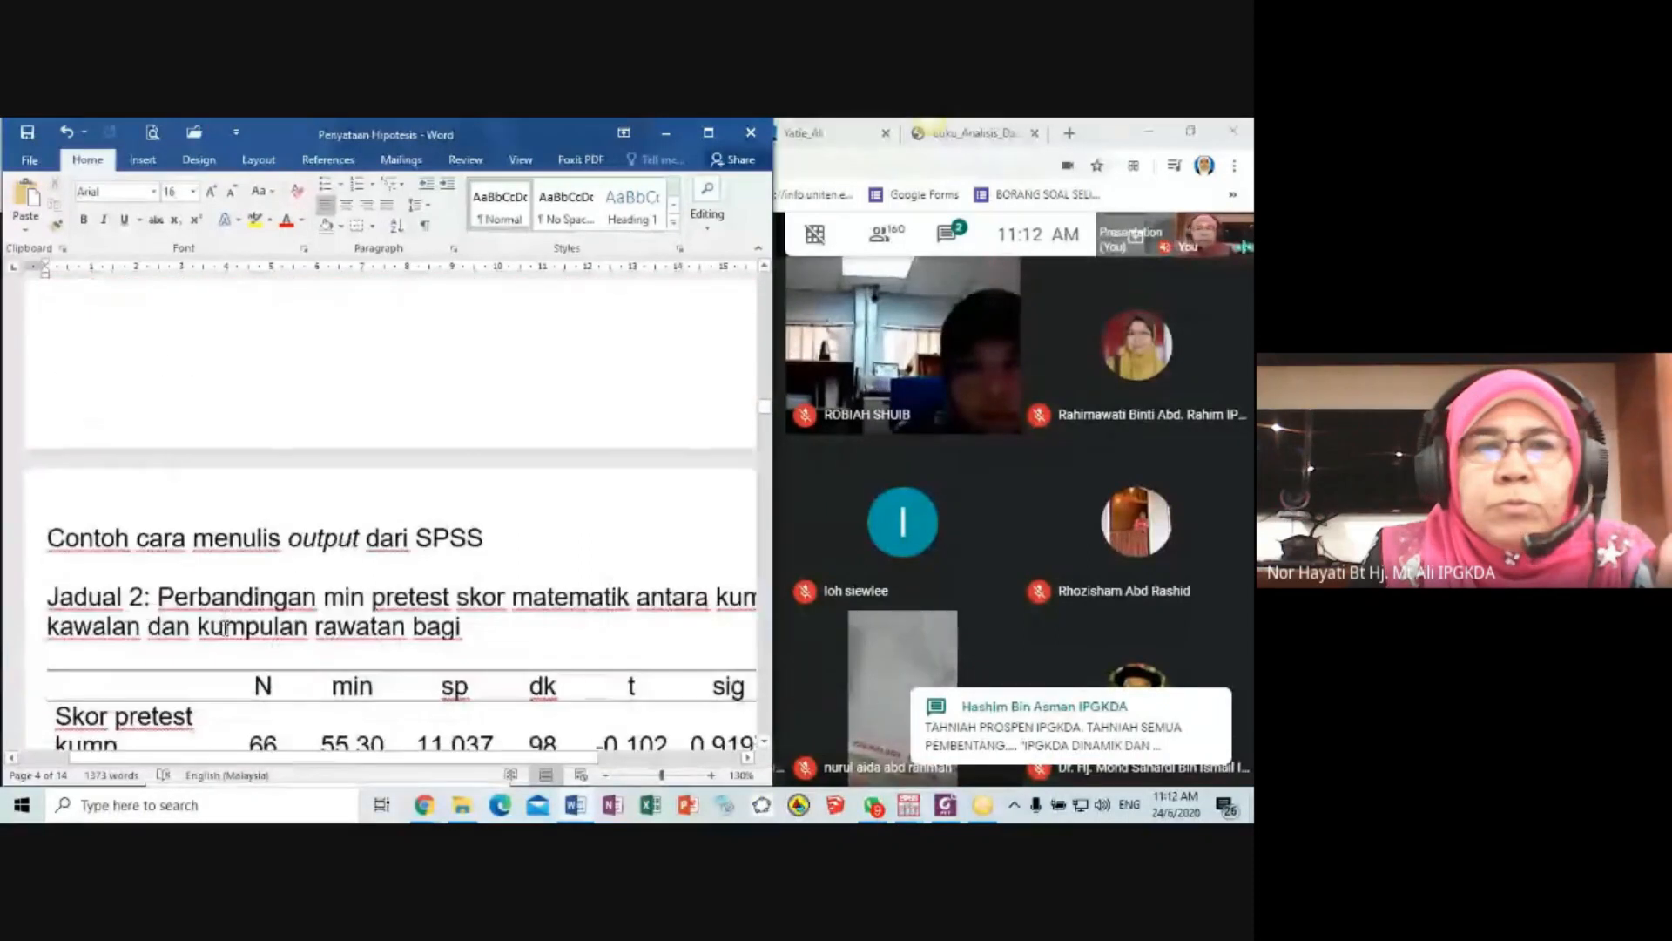
{"action": "scroll", "coordinate": [224, 627], "scroll_direction": "up", "scroll_amount": 5}
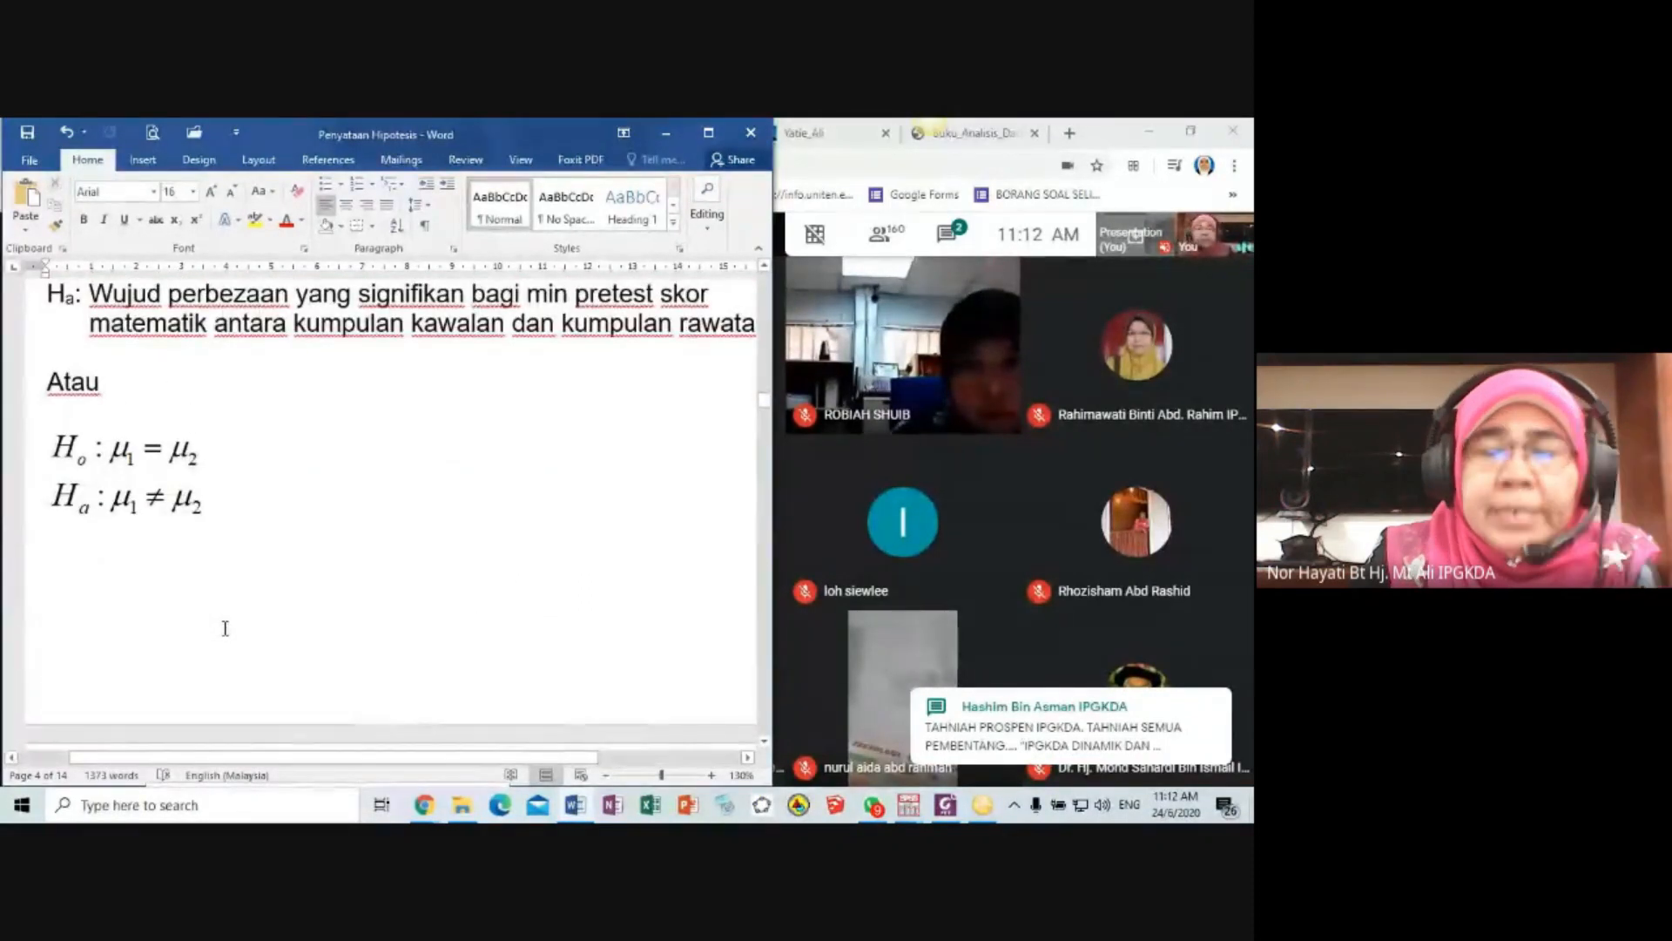
{"action": "scroll", "coordinate": [225, 628], "scroll_direction": "down", "scroll_amount": 4}
{"action": "scroll", "coordinate": [248, 629], "scroll_direction": "down", "scroll_amount": 1}
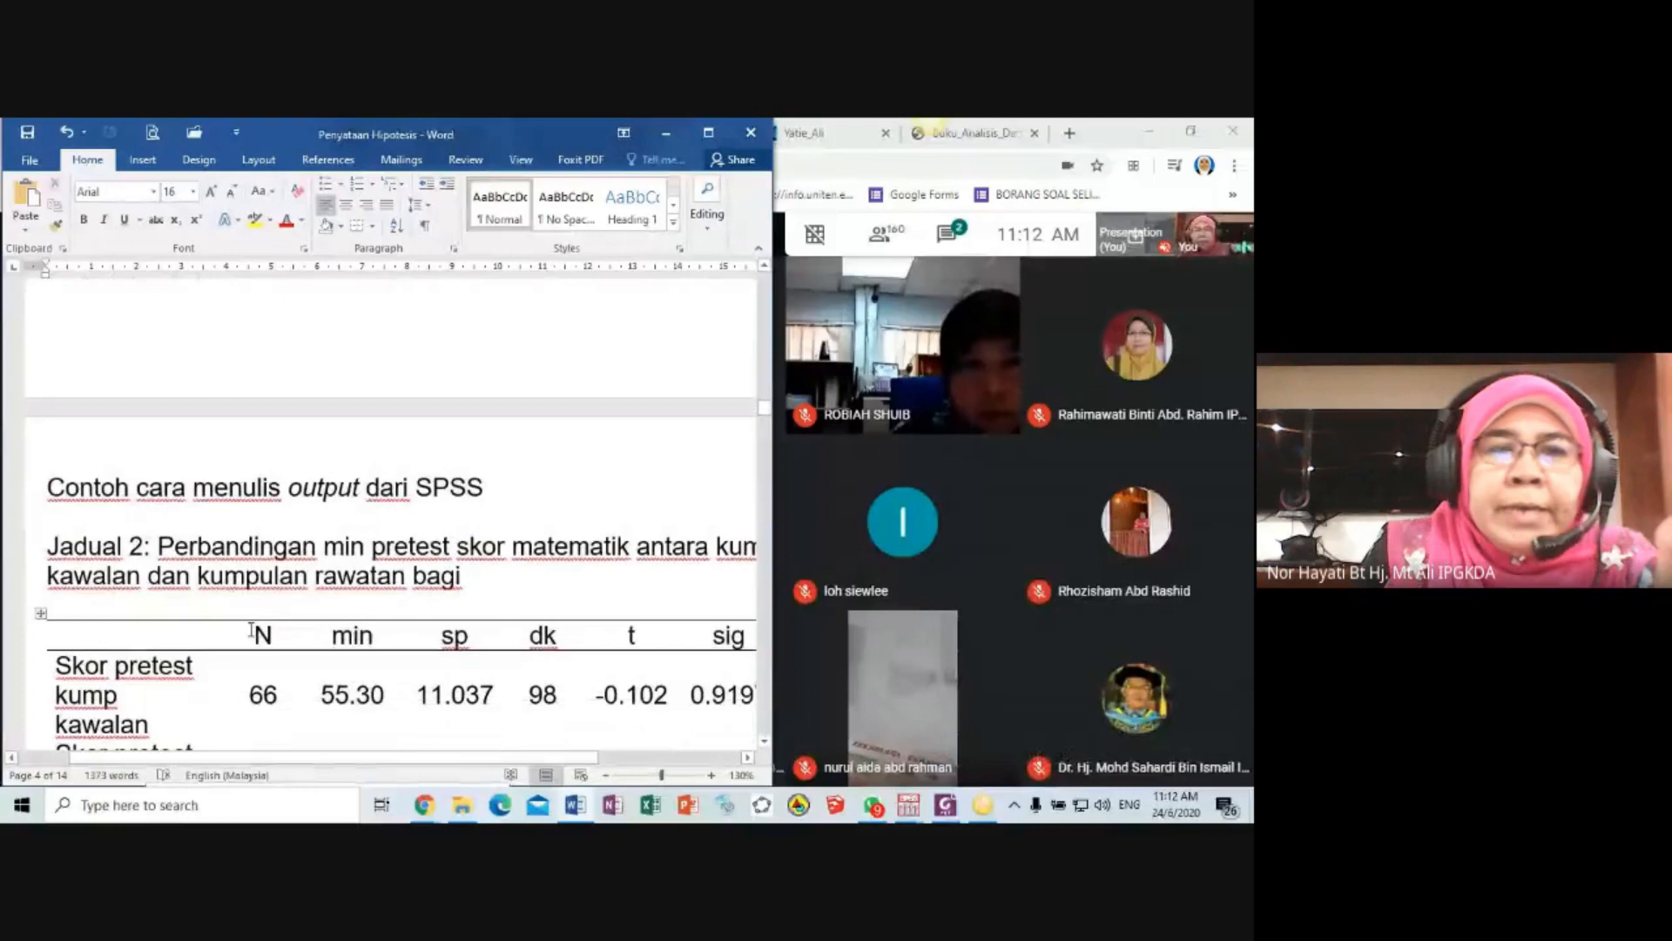
{"action": "scroll", "coordinate": [252, 629], "scroll_direction": "up", "scroll_amount": 5}
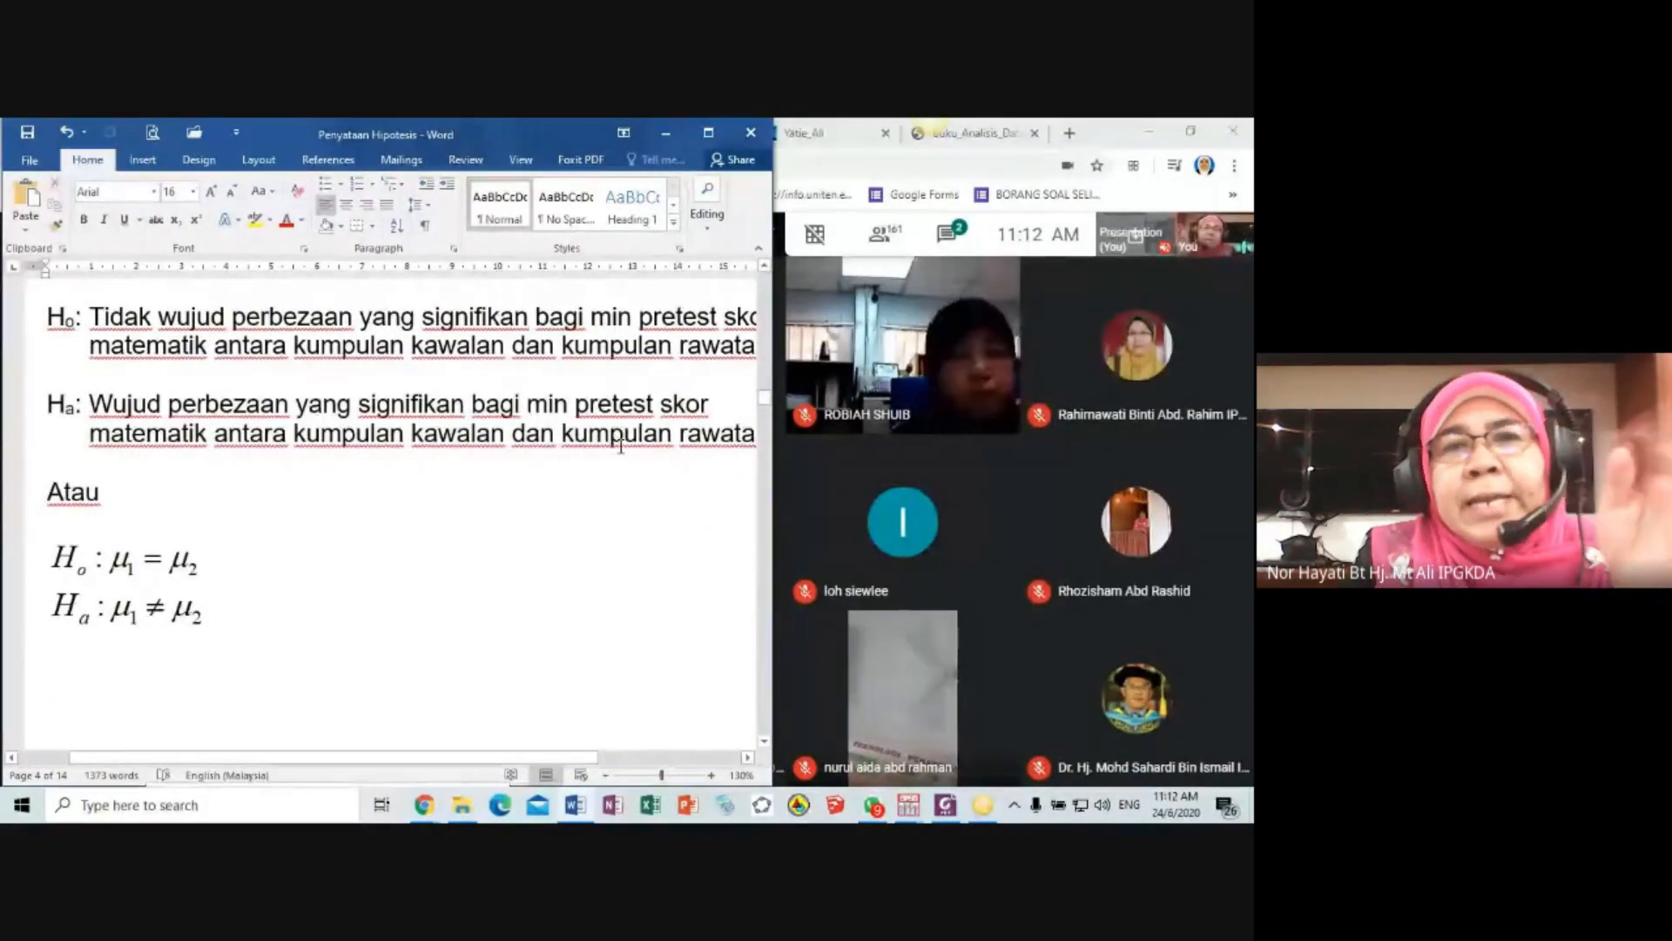
{"action": "scroll", "coordinate": [621, 448], "scroll_direction": "up", "scroll_amount": 3}
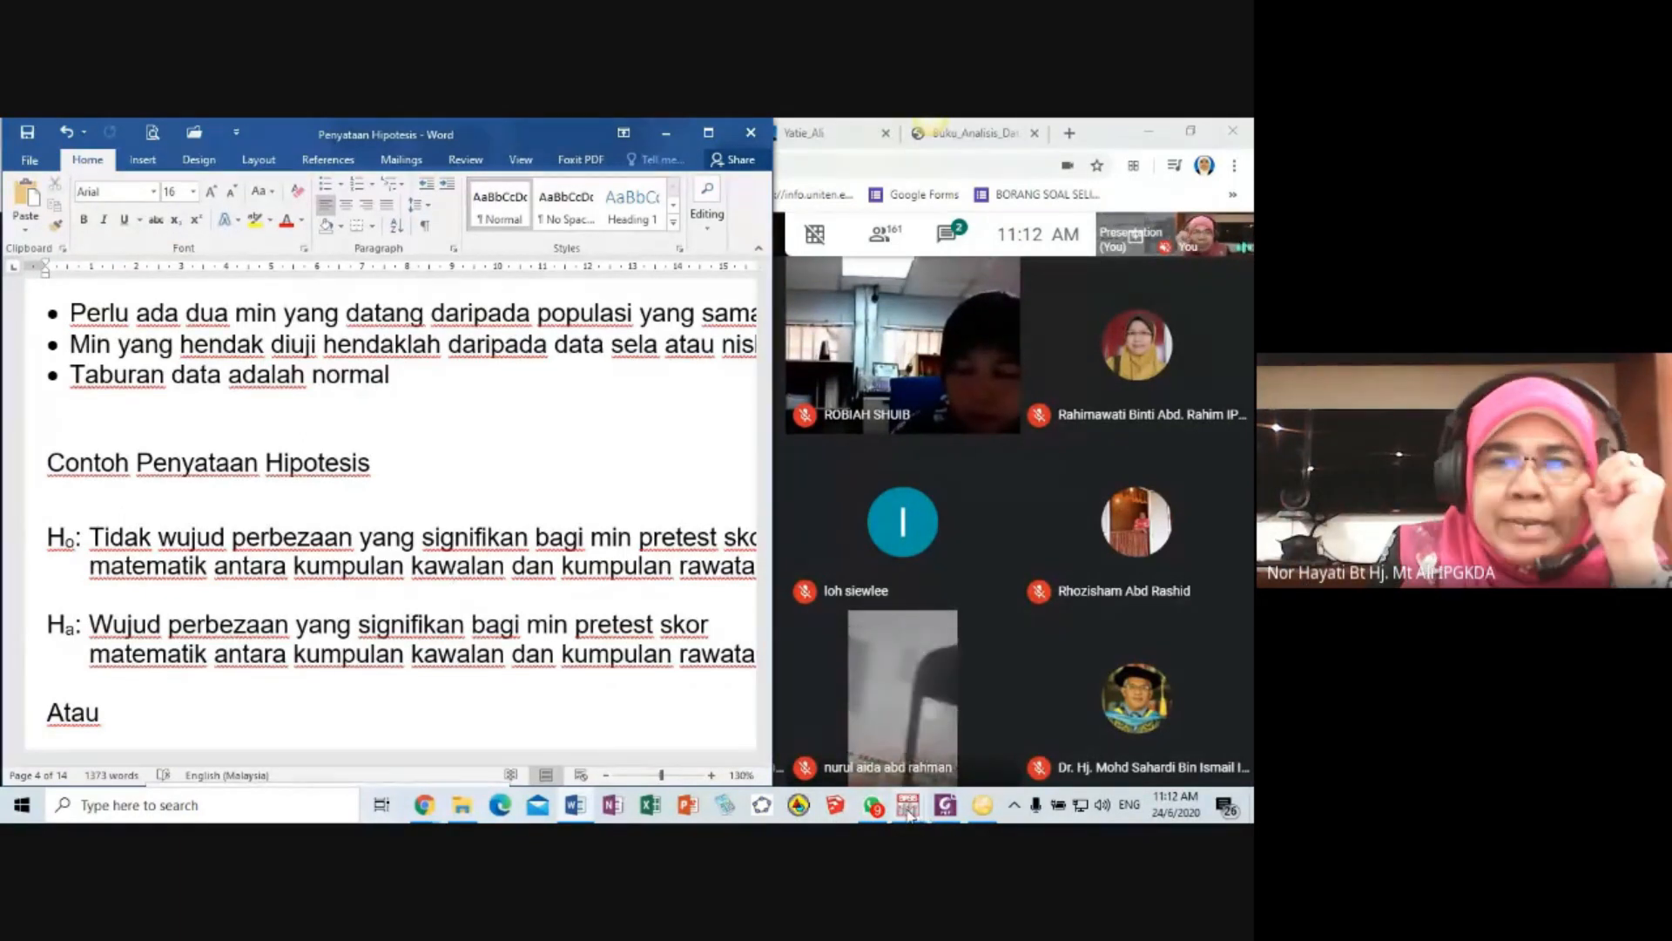
- Switch to the SPSS dataset 2_data ujian_t_independentSample_pretest.sav and maximize its Data Editor window
{"action": "mouse_move", "coordinate": [875, 808]}
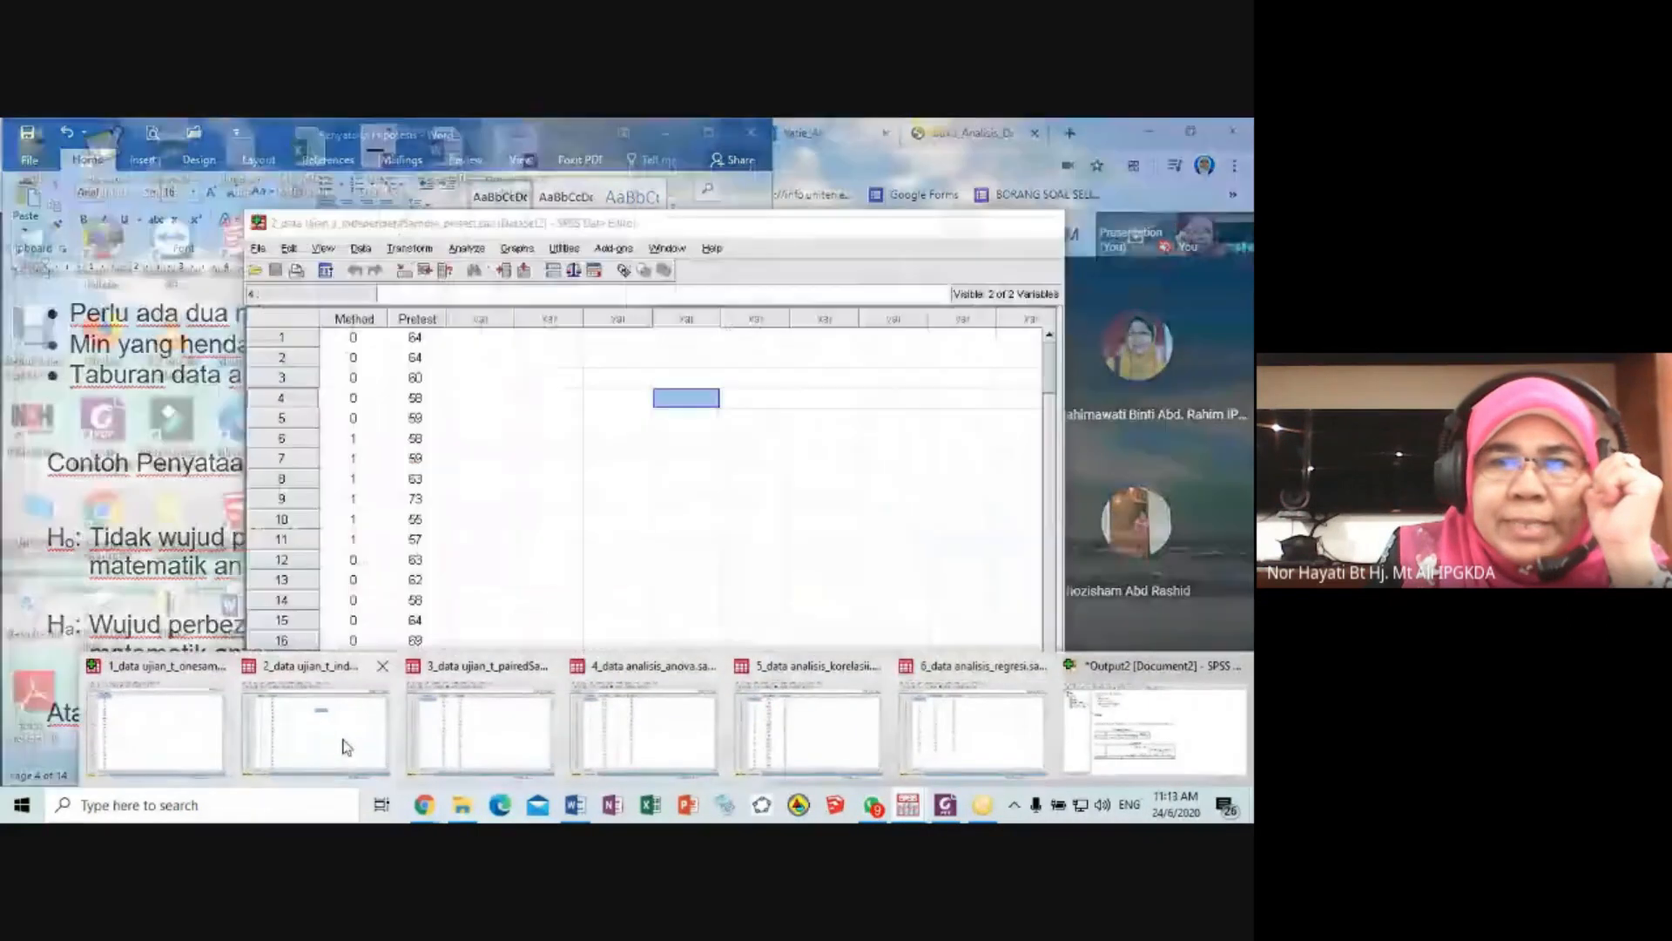
{"action": "left_click", "coordinate": [315, 732]}
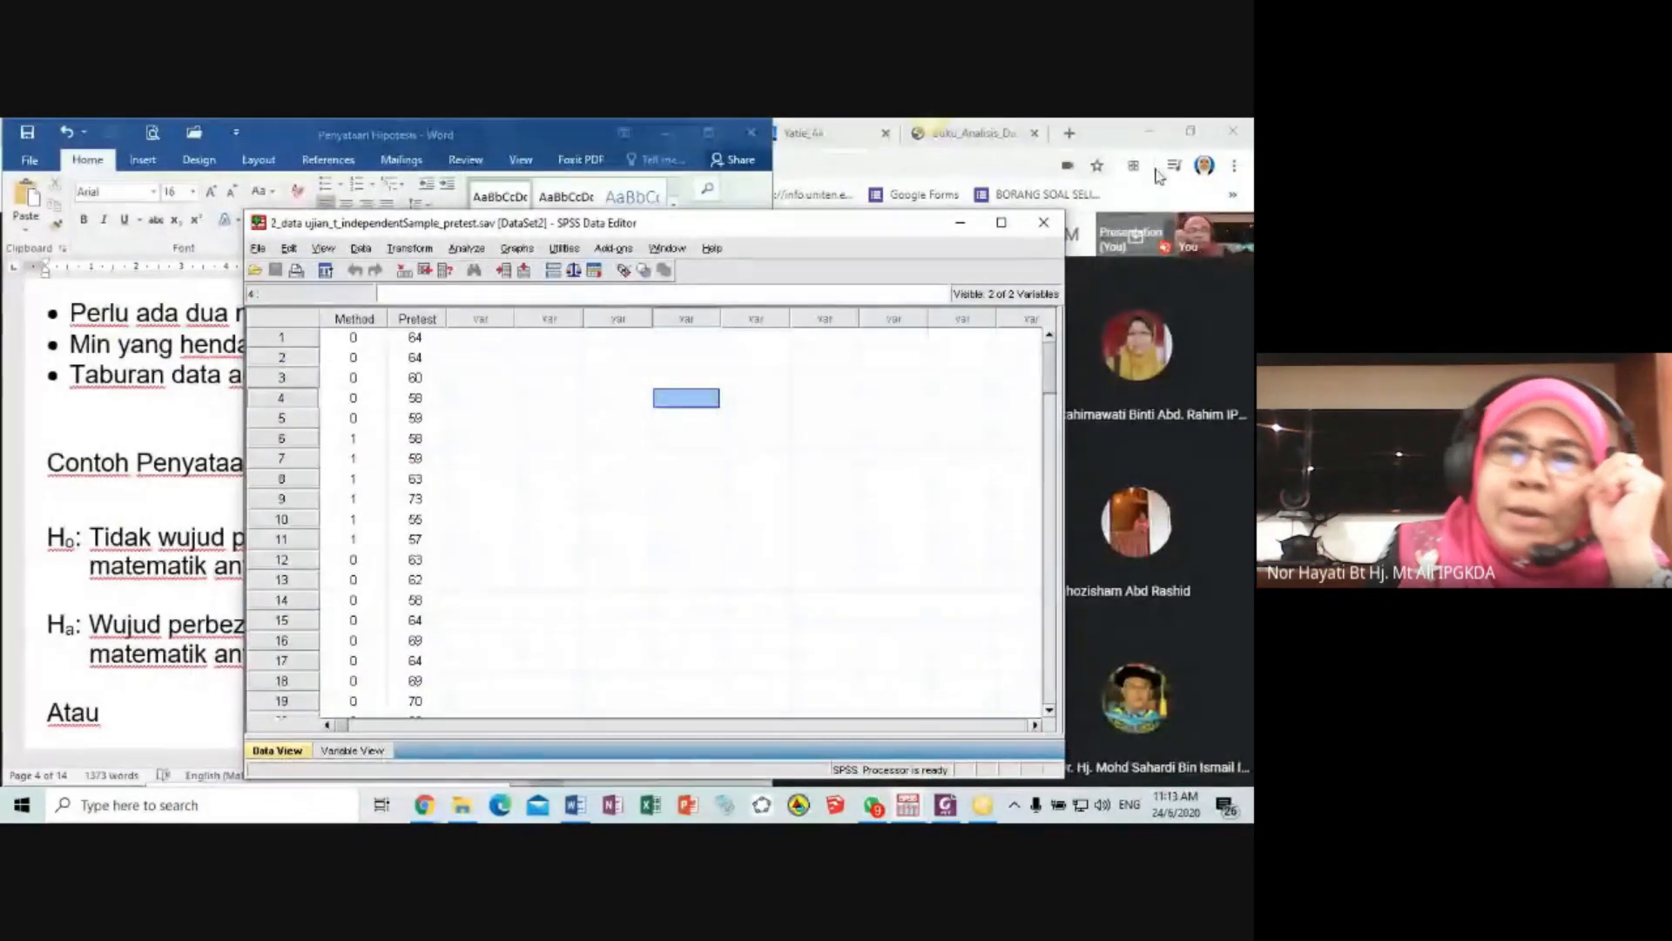
{"action": "left_click", "coordinate": [1002, 222]}
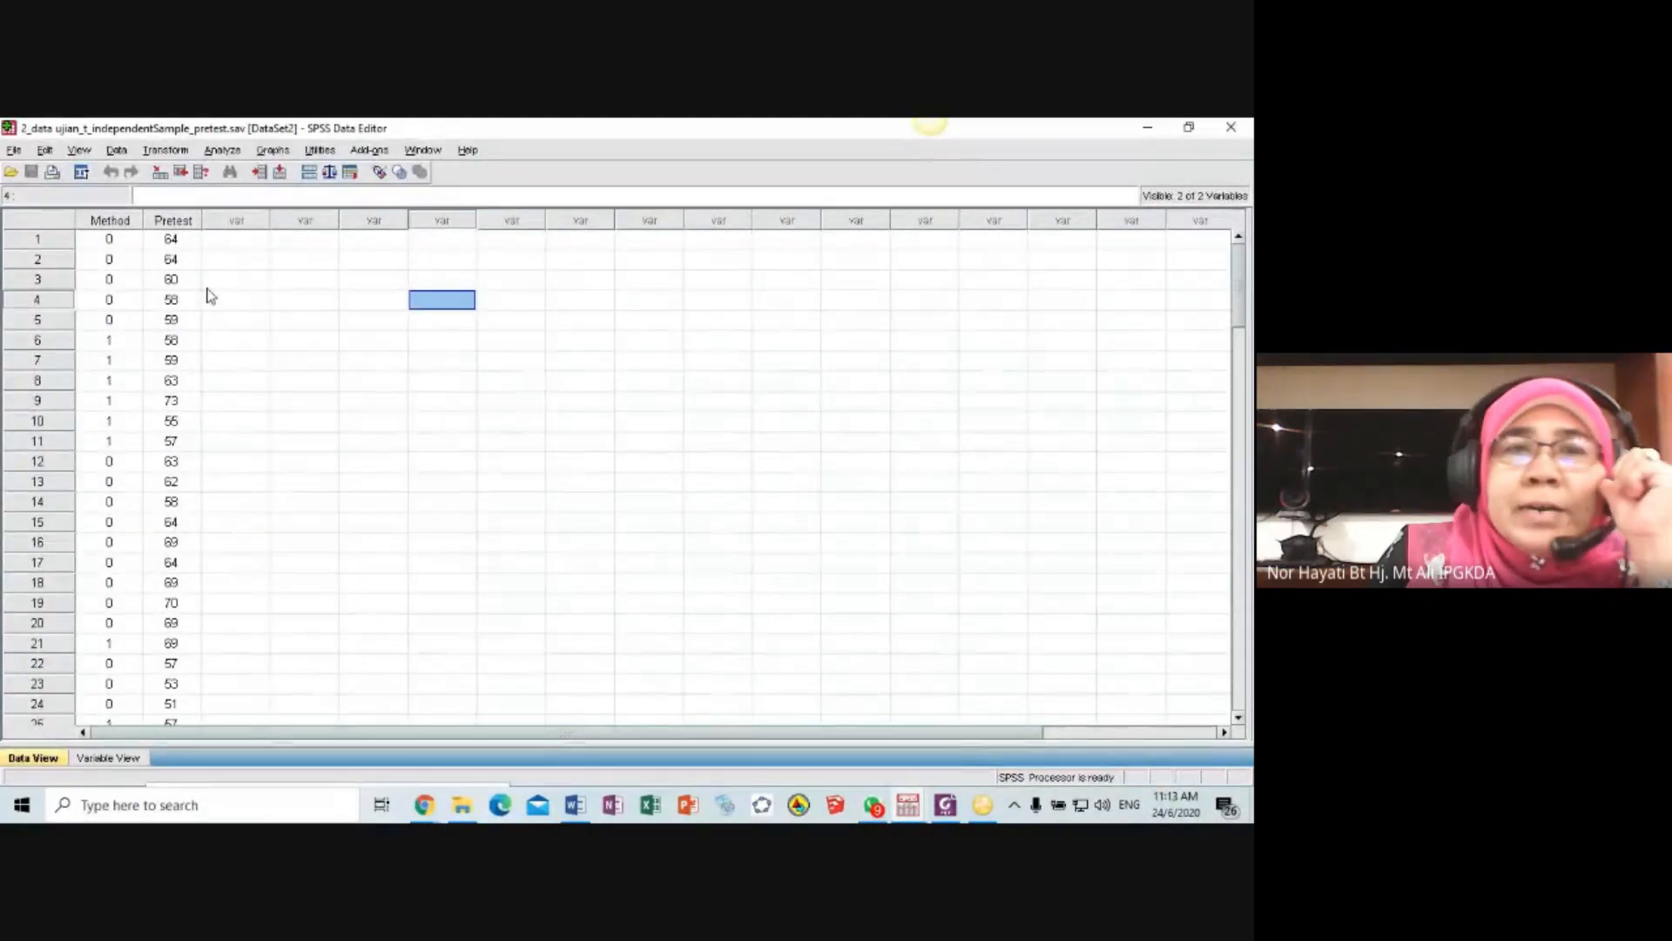
- Show the dataset's variable definitions and open the value labels of the Method variable to examine its group coding
{"action": "left_click", "coordinate": [130, 760]}
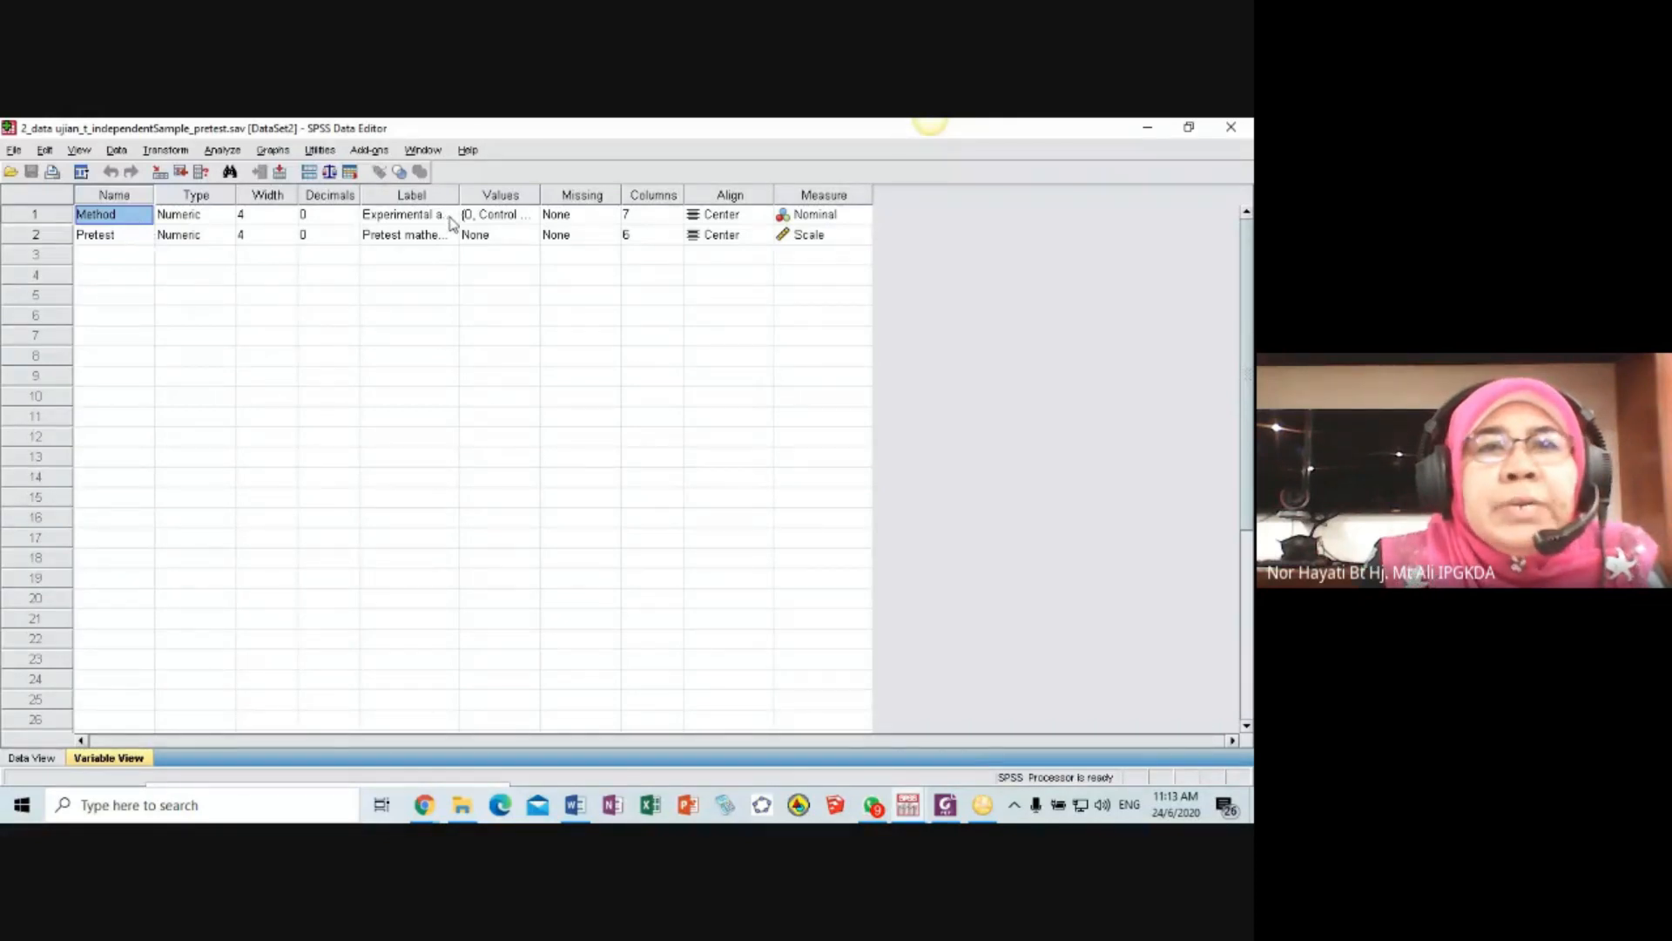
{"action": "left_click", "coordinate": [532, 220]}
{"action": "left_click", "coordinate": [529, 216]}
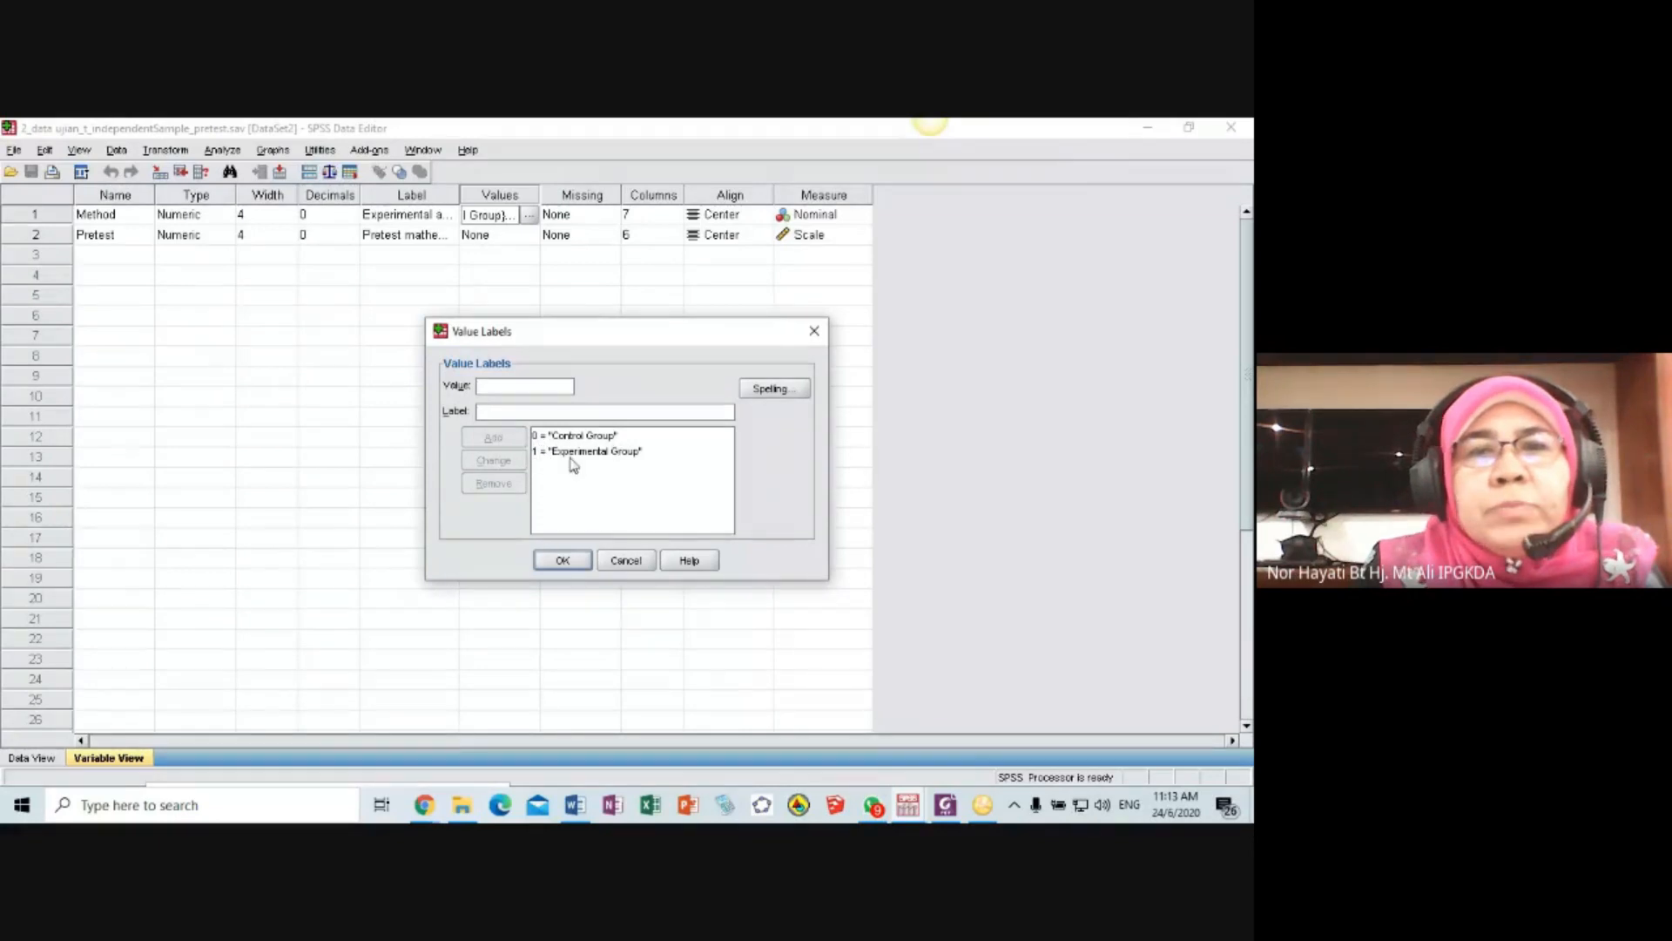
- Close the Method value labels without changes, display the dataset's records, and recheck the pretest hypothesis statements in Word
{"action": "left_click", "coordinate": [633, 456]}
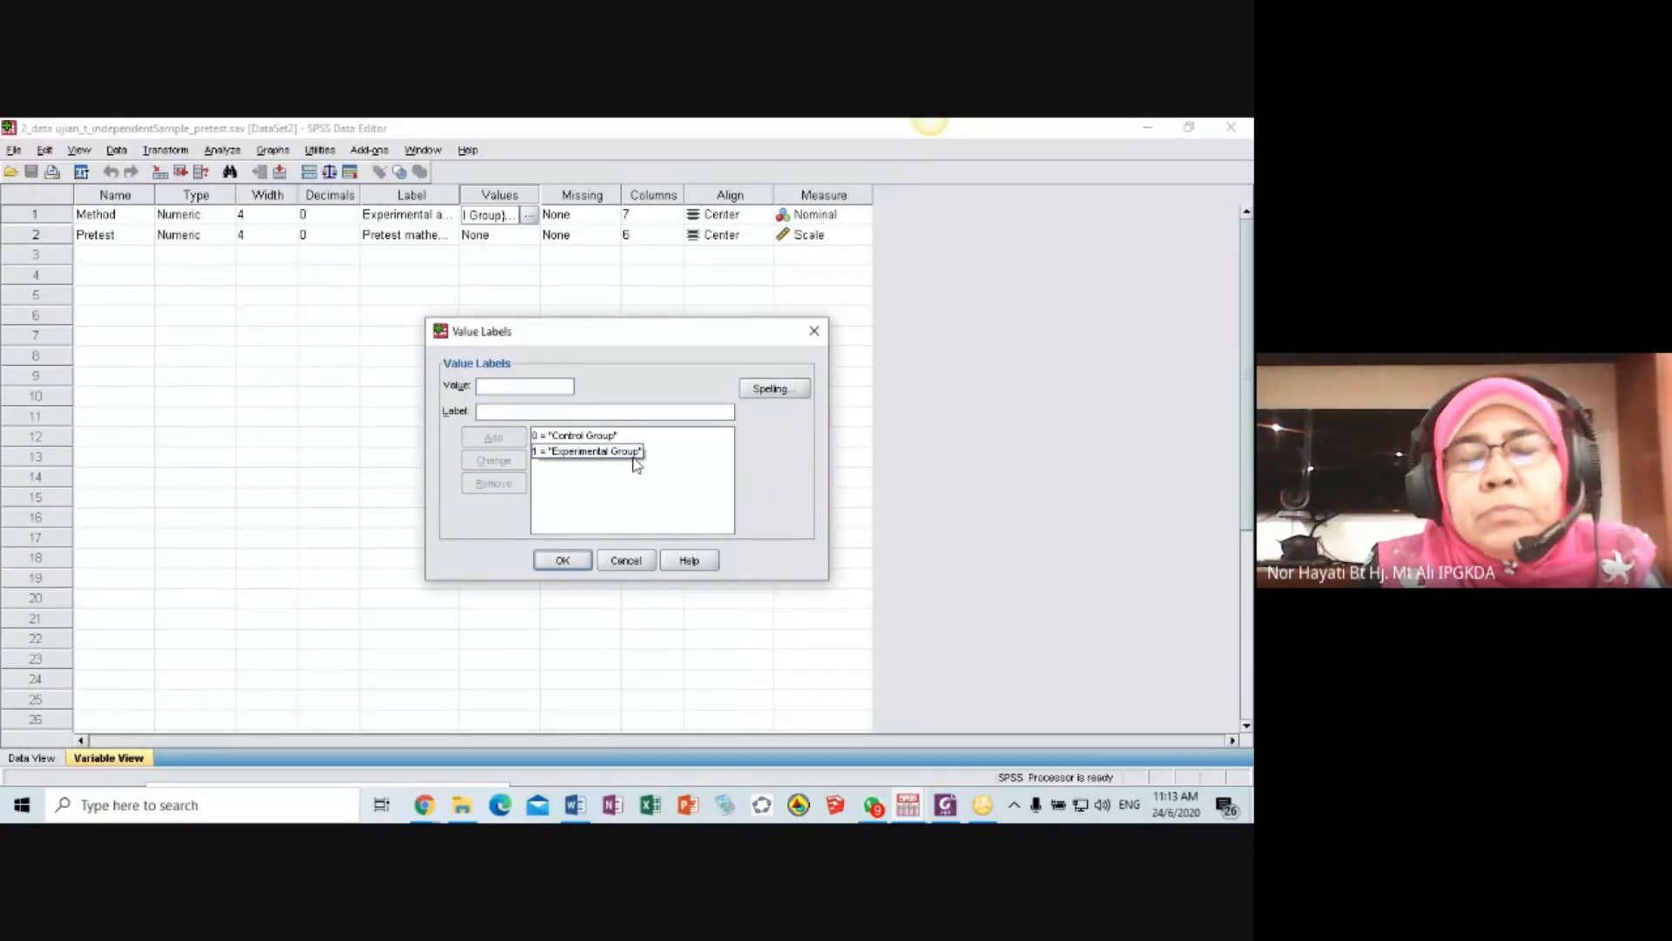
{"action": "left_click", "coordinate": [619, 563]}
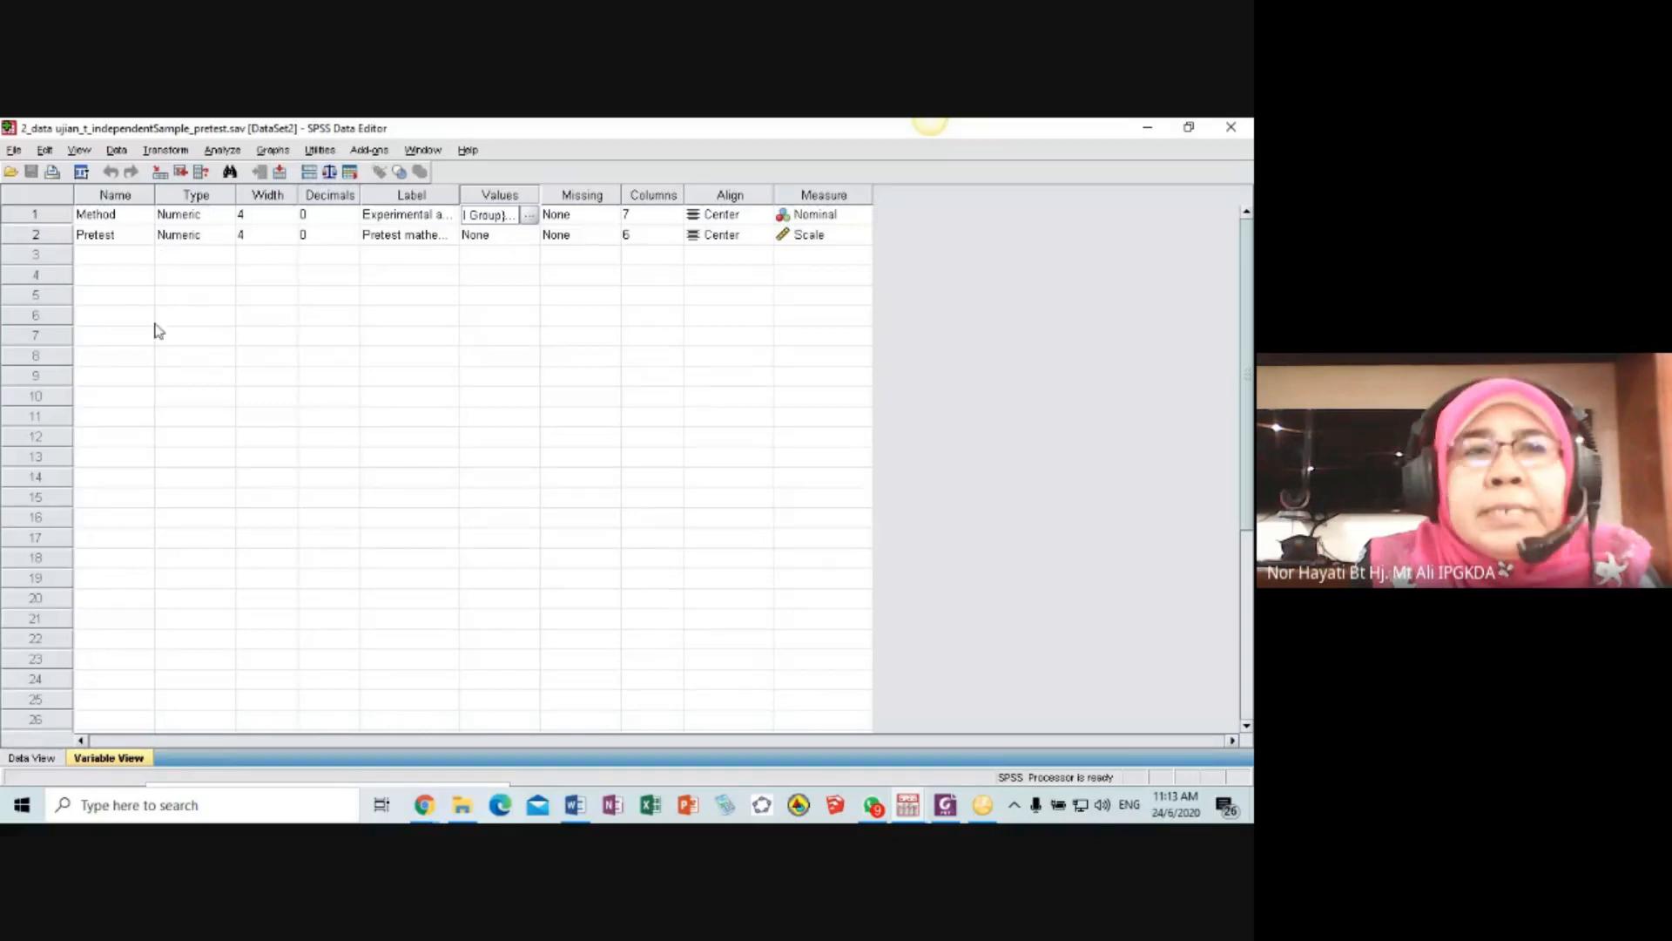
{"action": "left_click", "coordinate": [31, 758]}
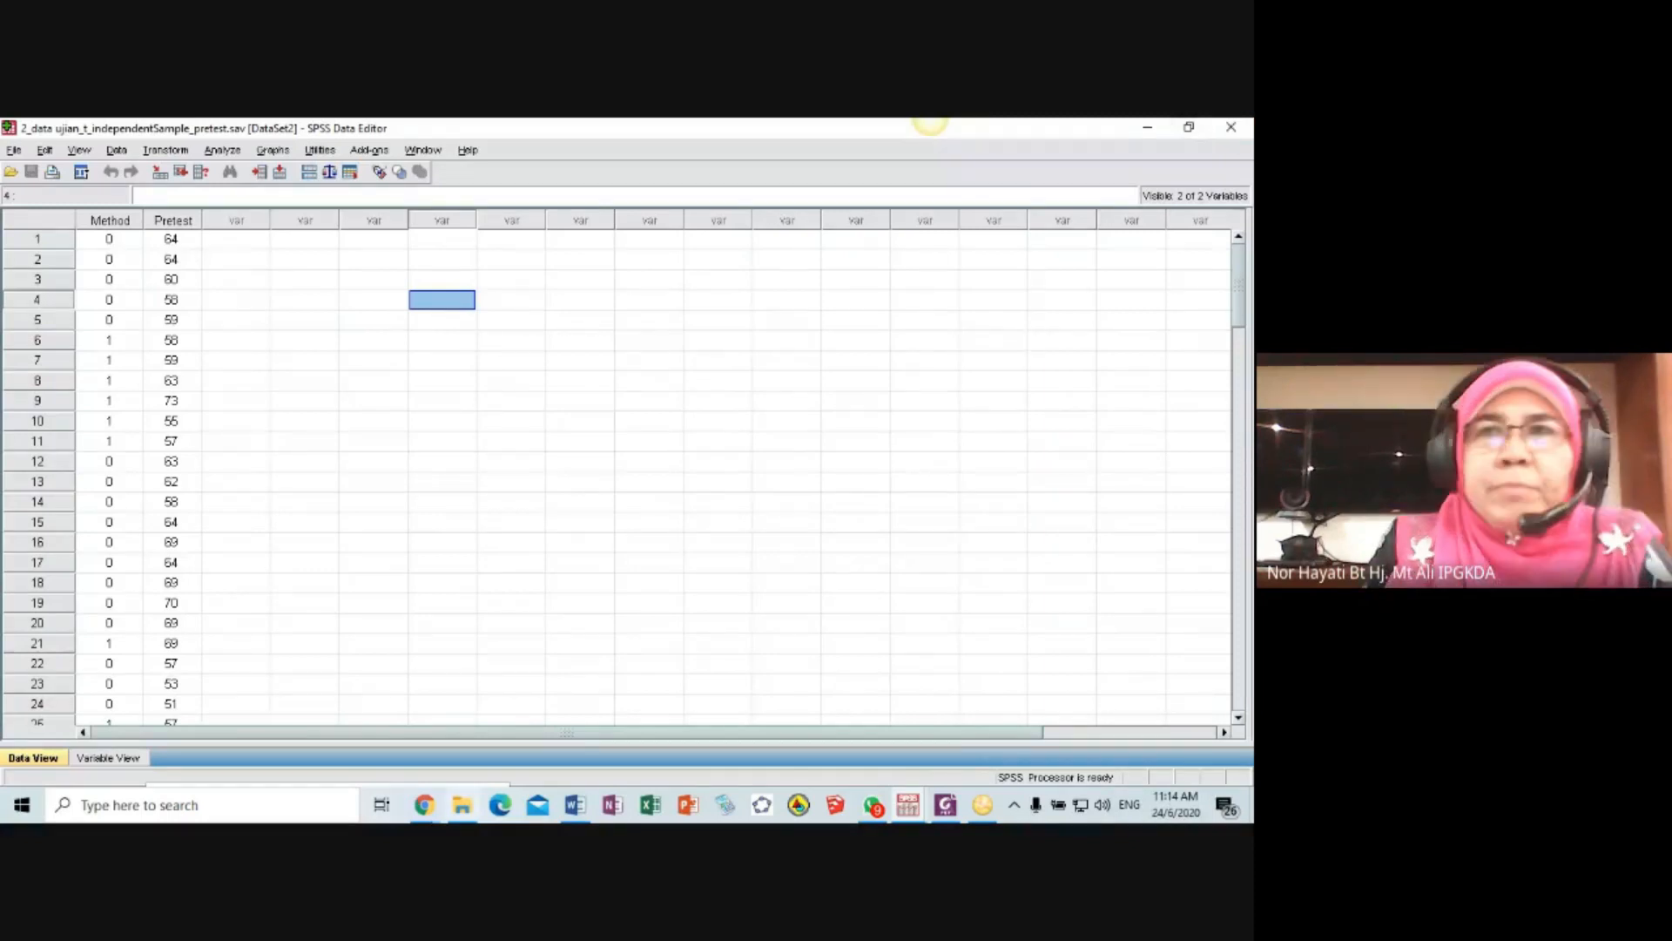
{"action": "left_click", "coordinate": [574, 806]}
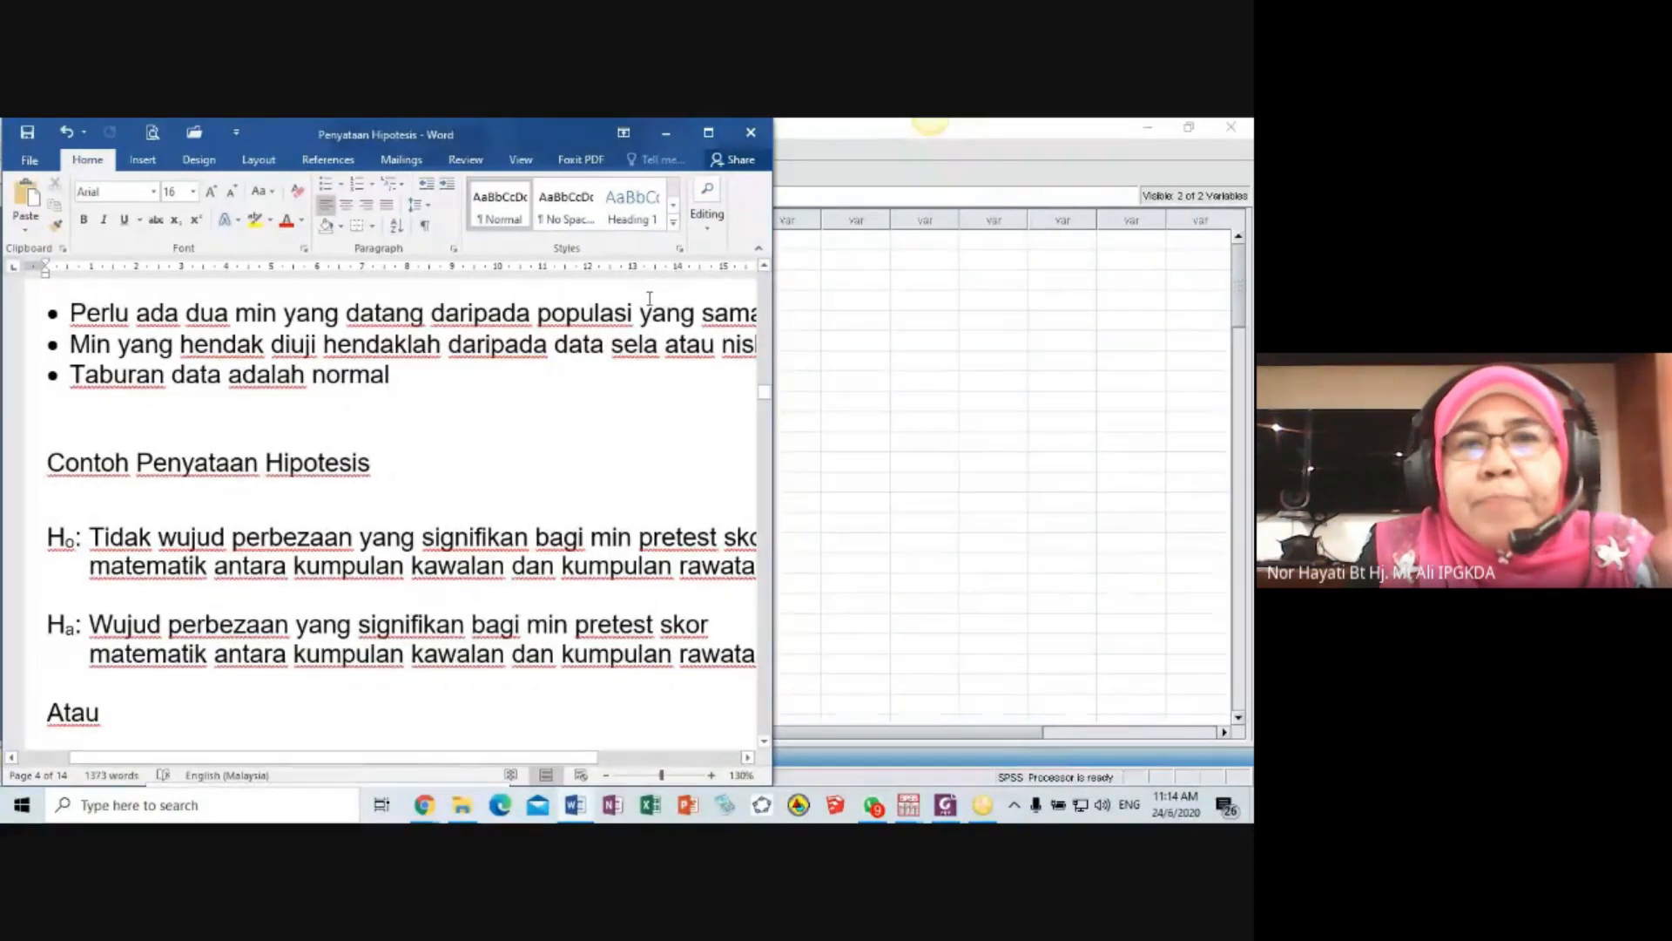
{"action": "left_click", "coordinate": [666, 132]}
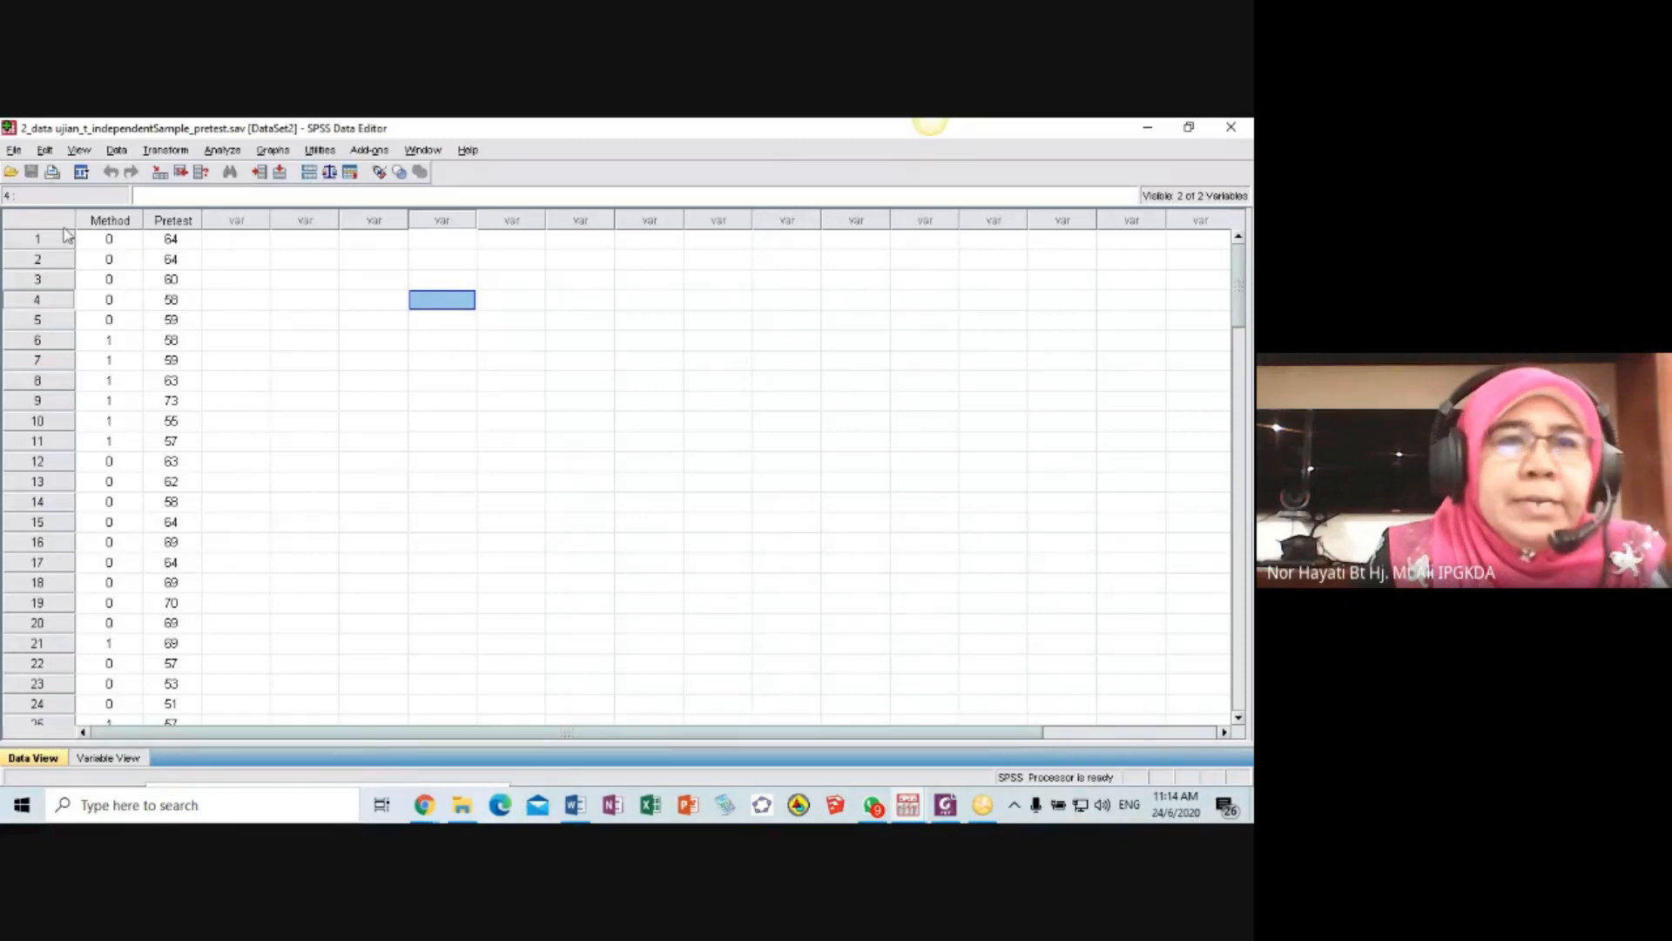
- Set up an Independent-Samples T Test with Method as the grouping variable, defining group 1 as 0 and group 2 as 1
{"action": "left_click", "coordinate": [223, 150]}
{"action": "mouse_move", "coordinate": [270, 242]}
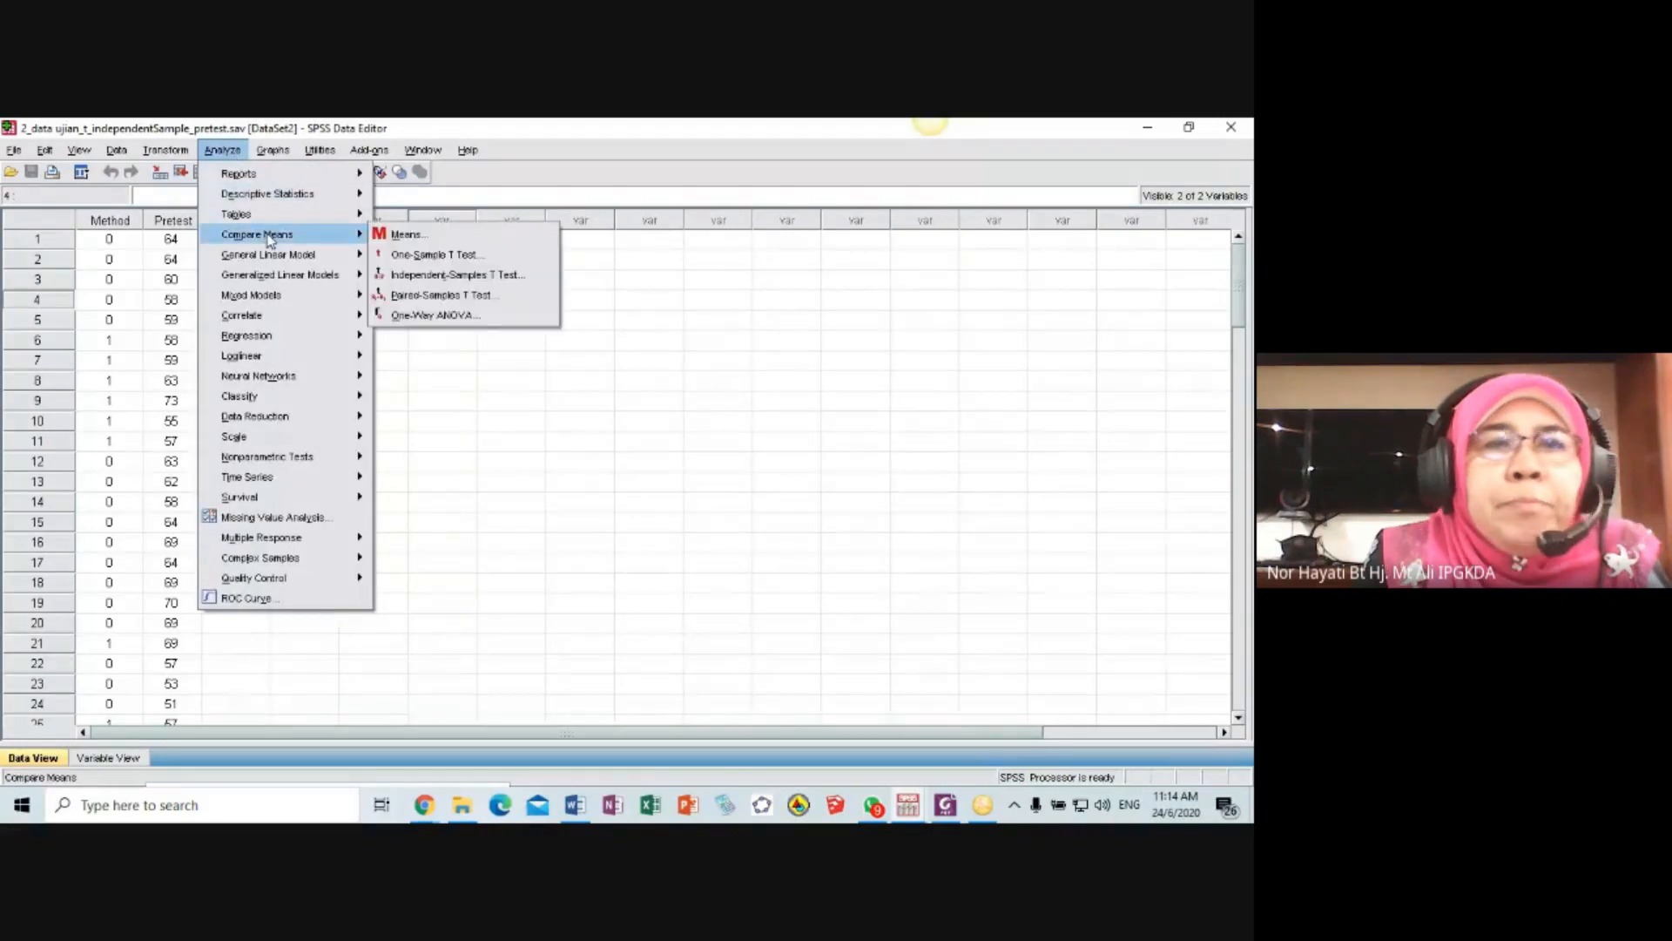
{"action": "left_click", "coordinate": [440, 277]}
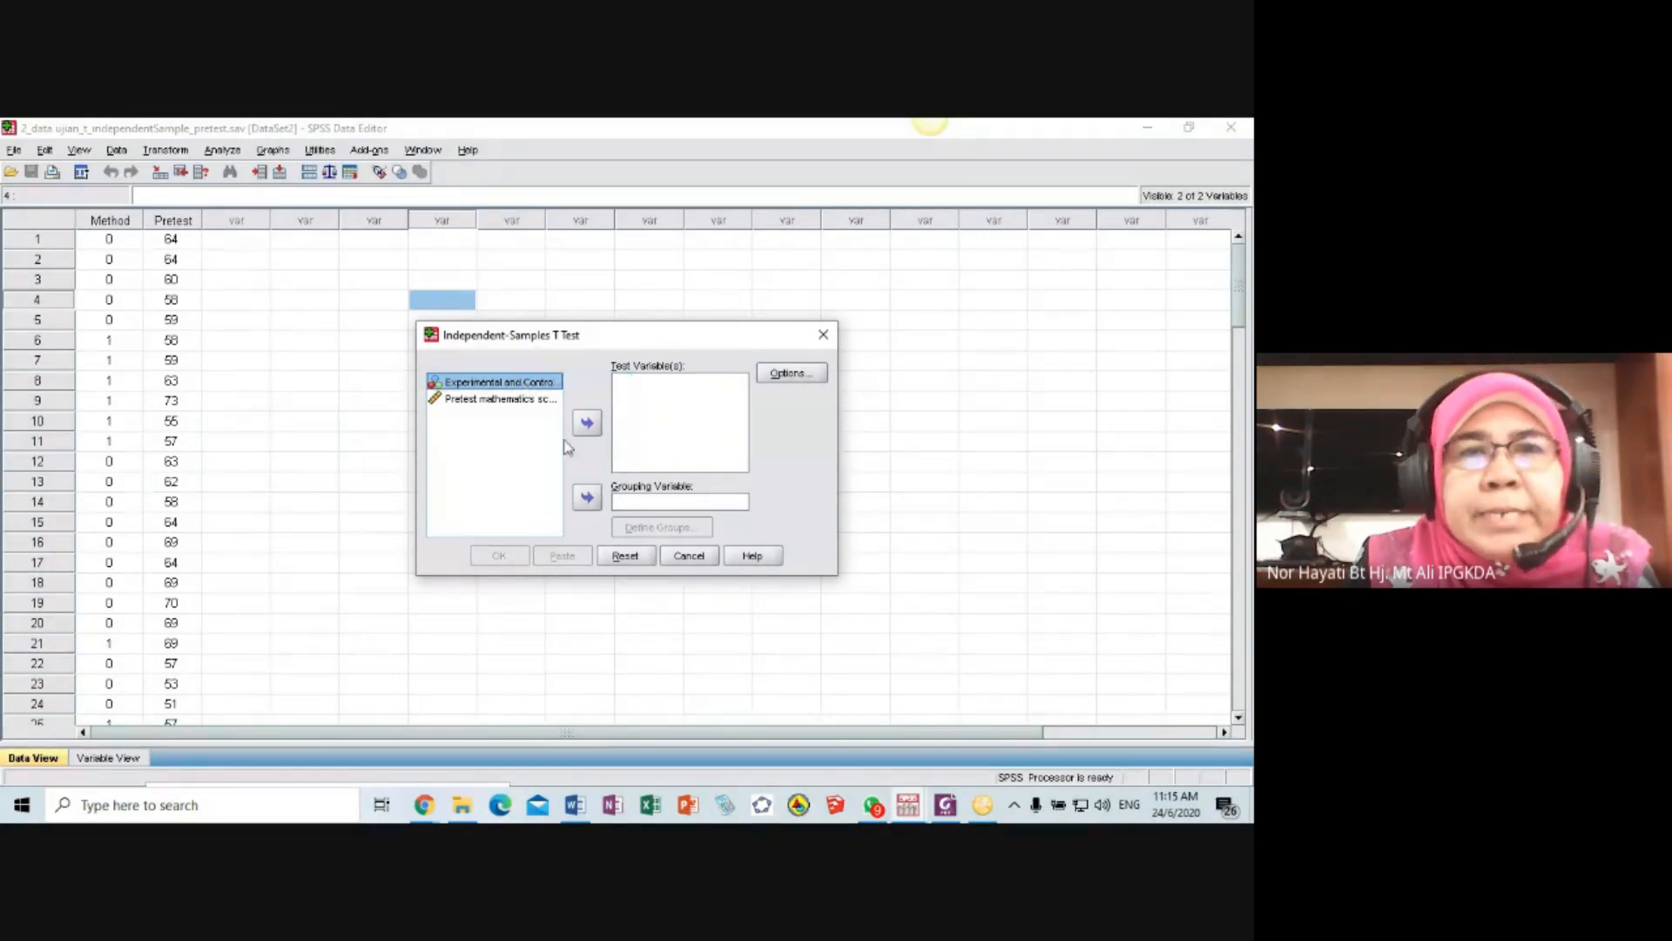
{"action": "left_click", "coordinate": [588, 499]}
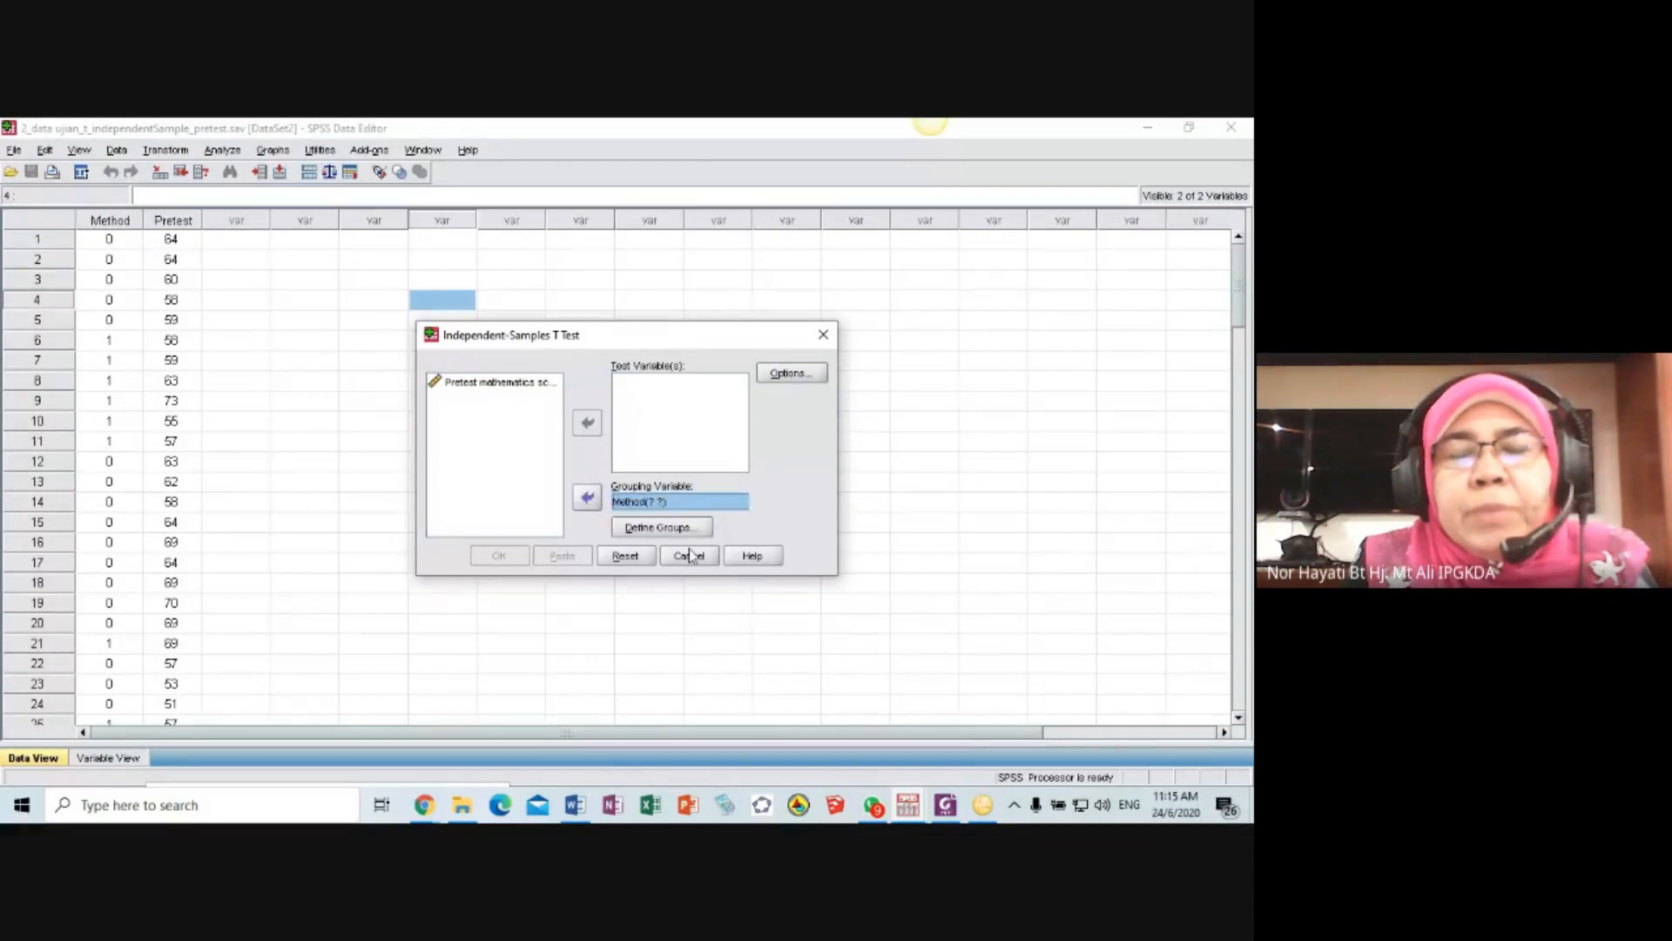
{"action": "left_click", "coordinate": [660, 528]}
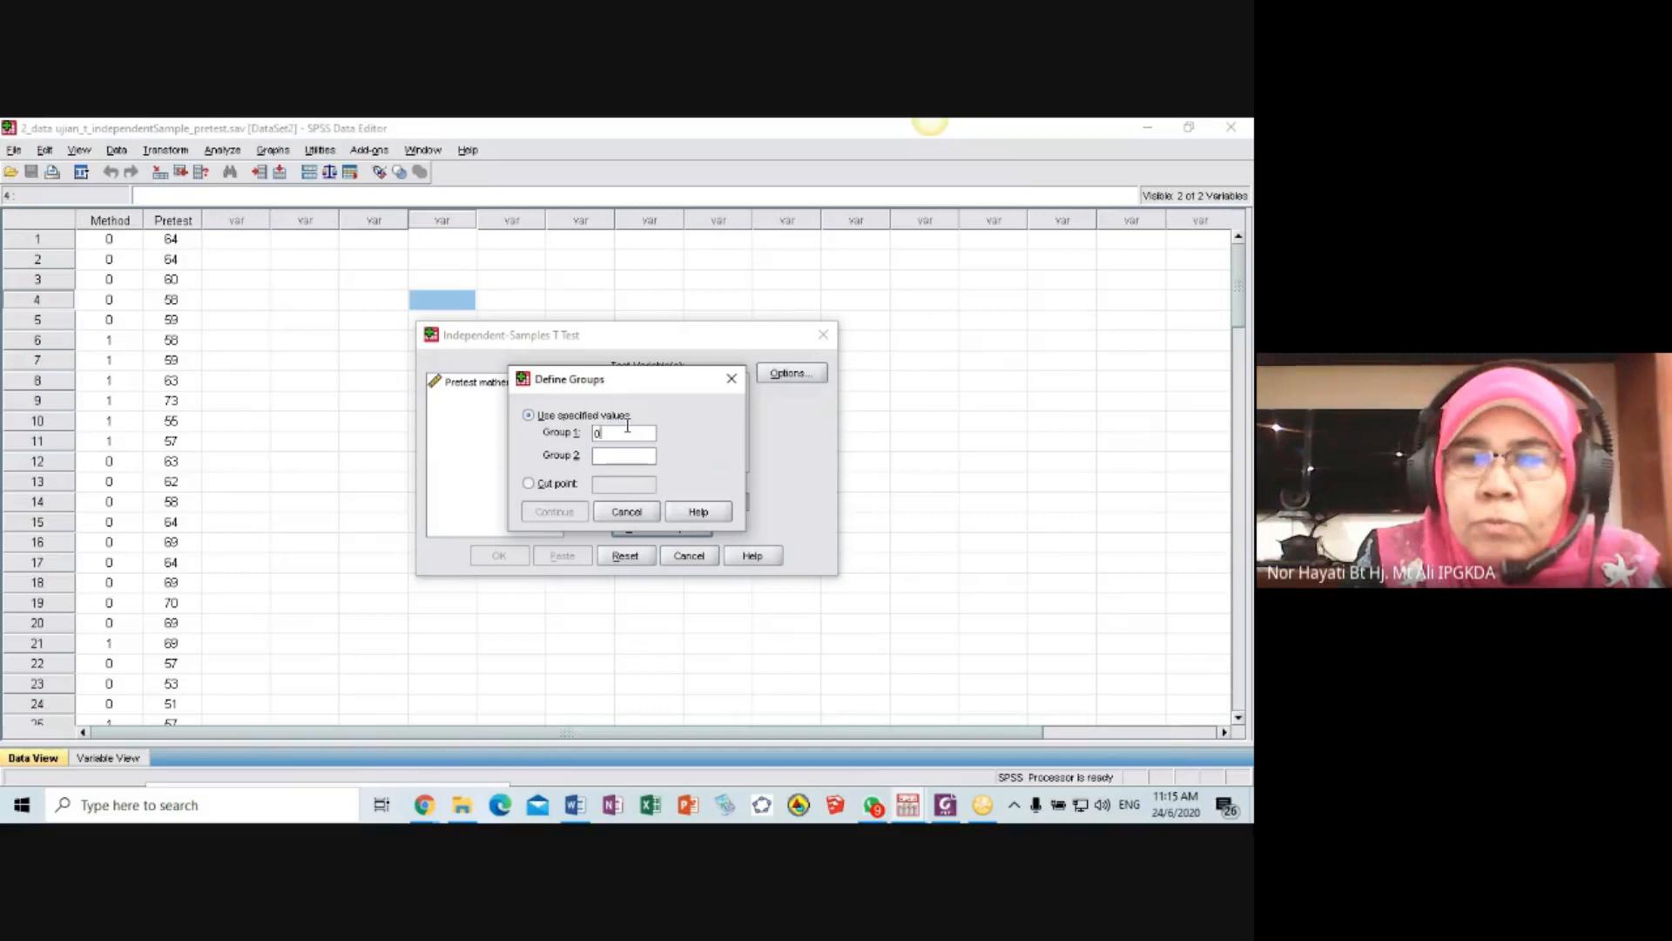
{"action": "left_click", "coordinate": [654, 456]}
{"action": "type", "text": "1"}
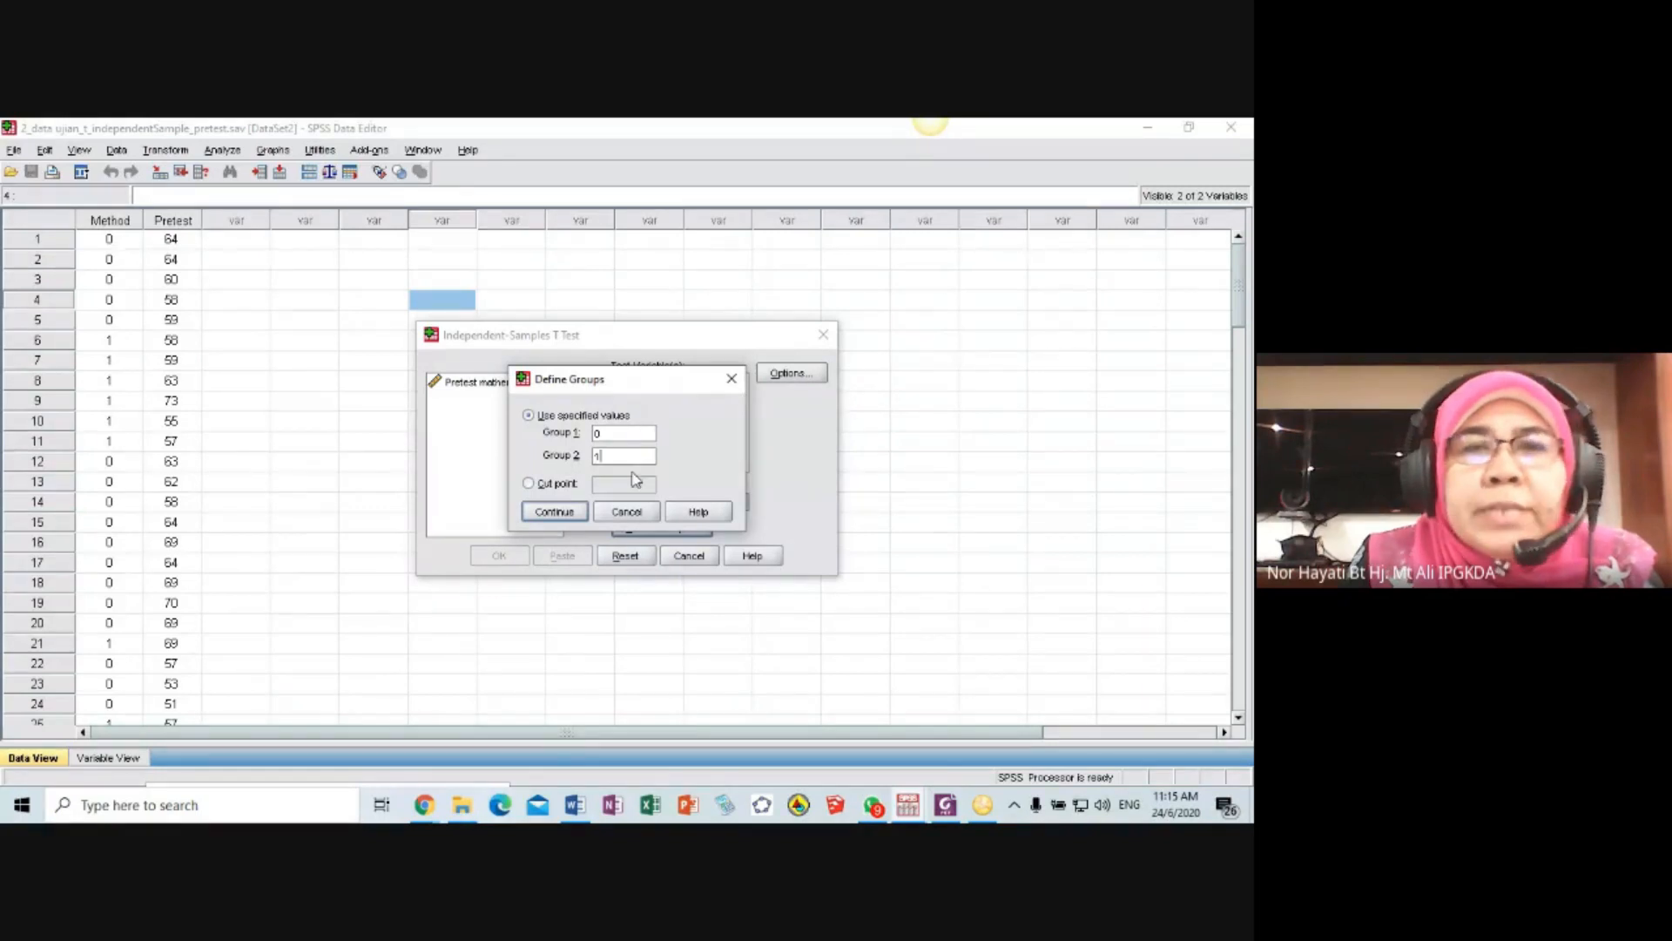
{"action": "left_click", "coordinate": [564, 514]}
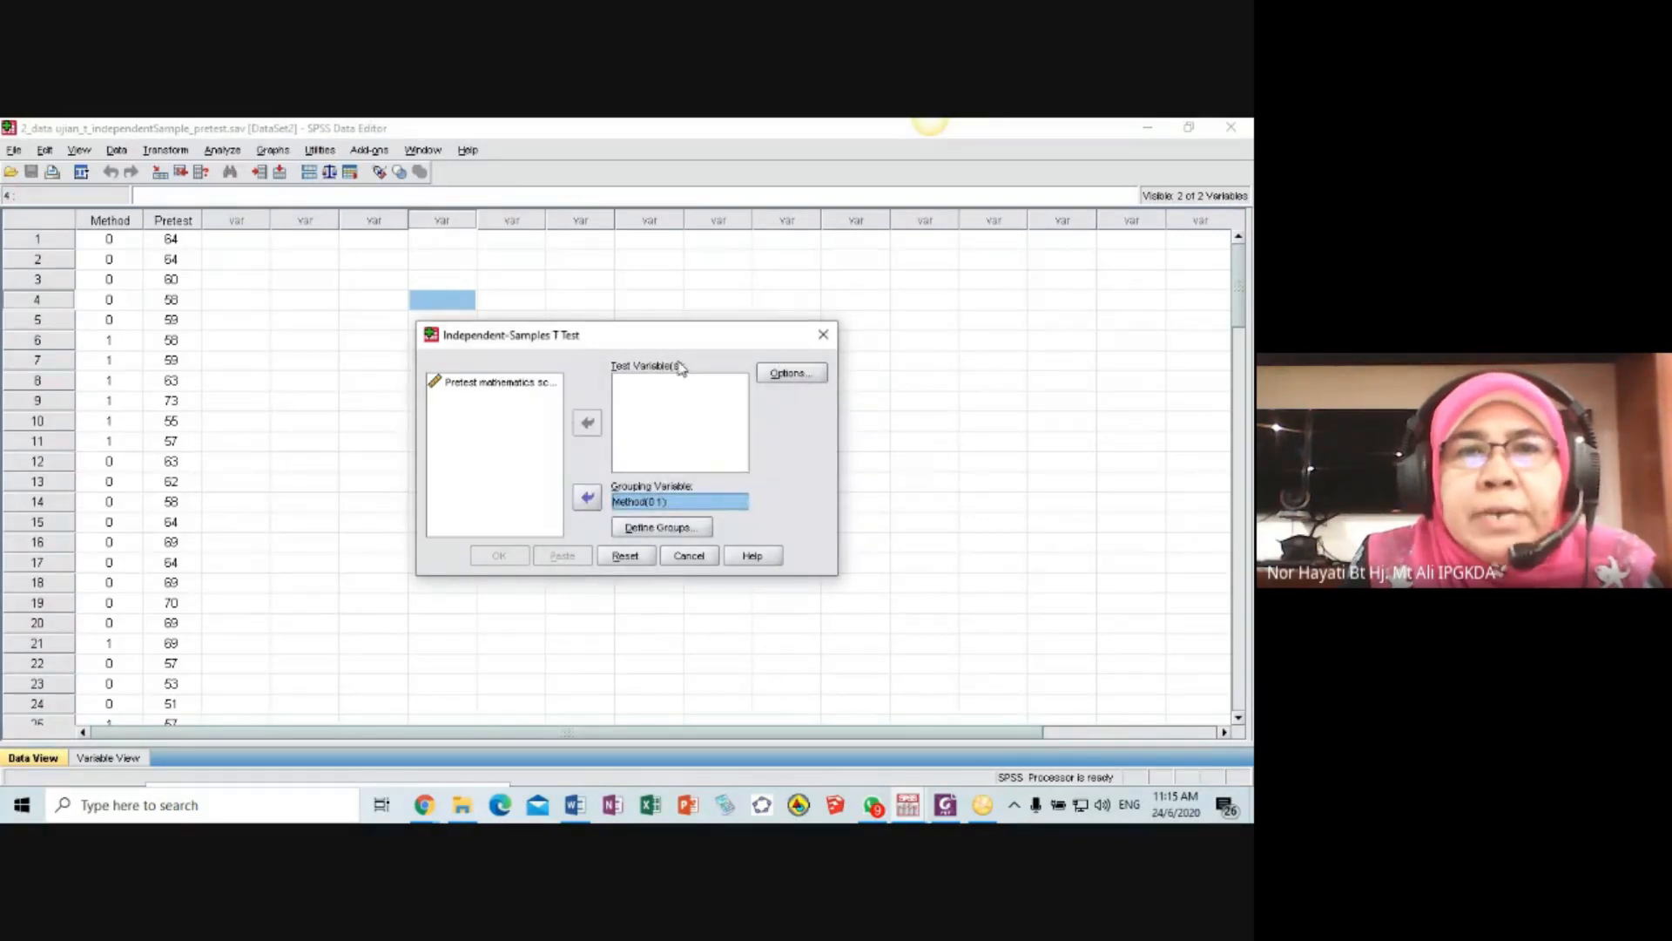
- Add the pretest mathematics scores as the test variable, keep the 95% confidence interval and run the test
{"action": "left_click", "coordinate": [510, 383]}
{"action": "left_click", "coordinate": [589, 424]}
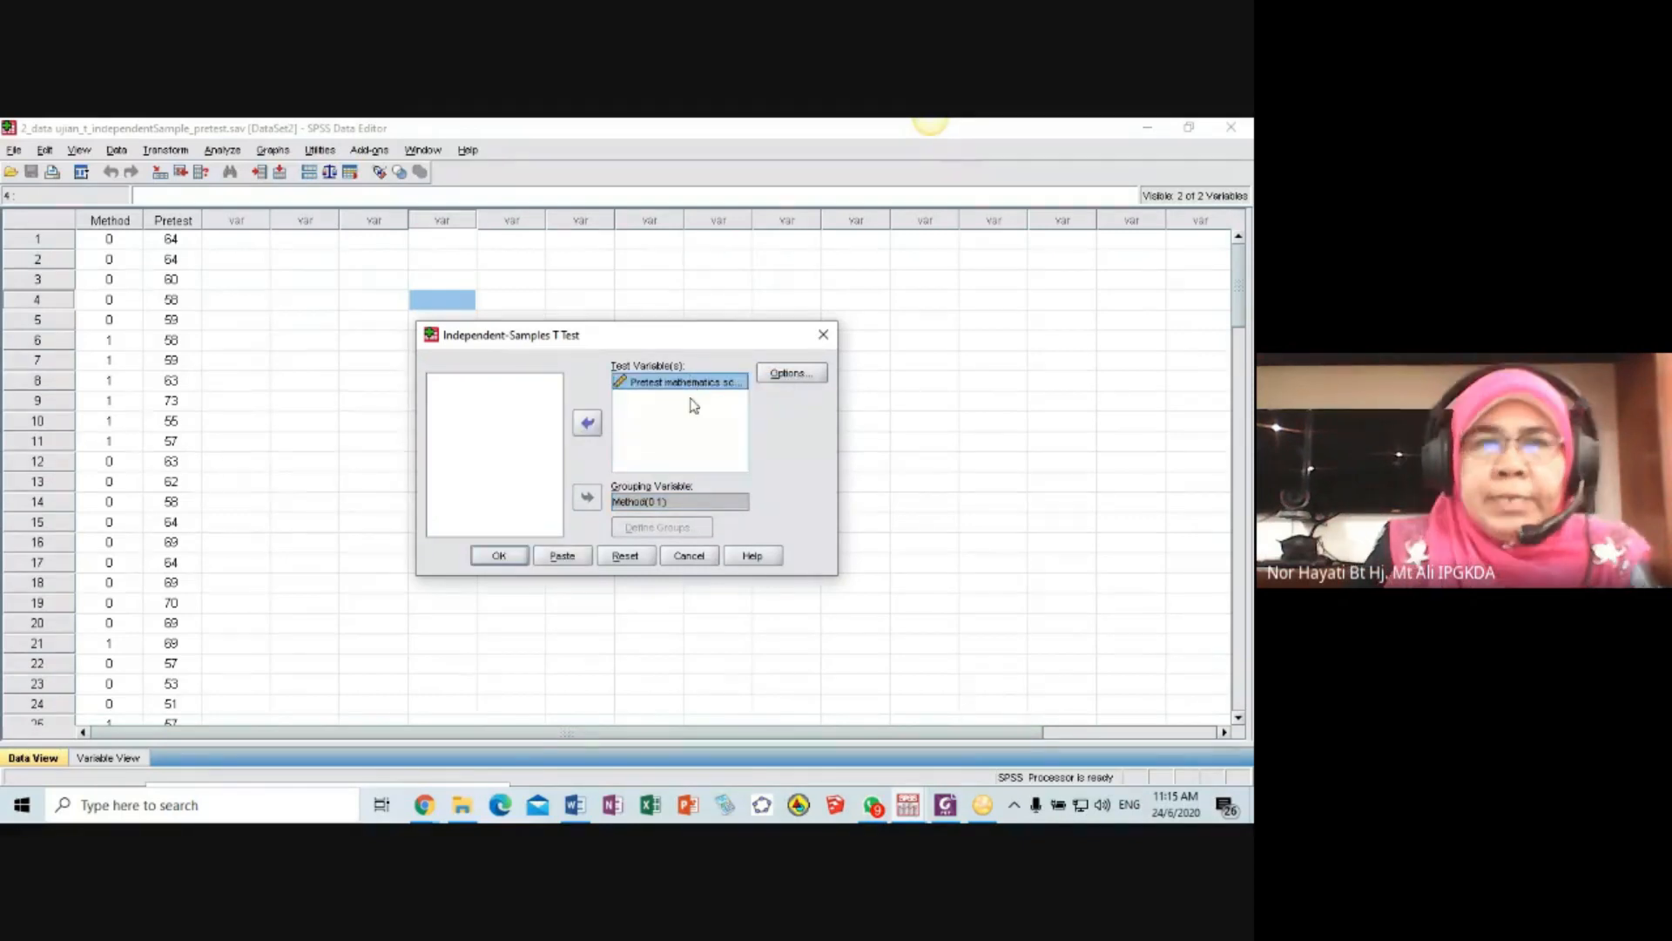
{"action": "left_click", "coordinate": [808, 376]}
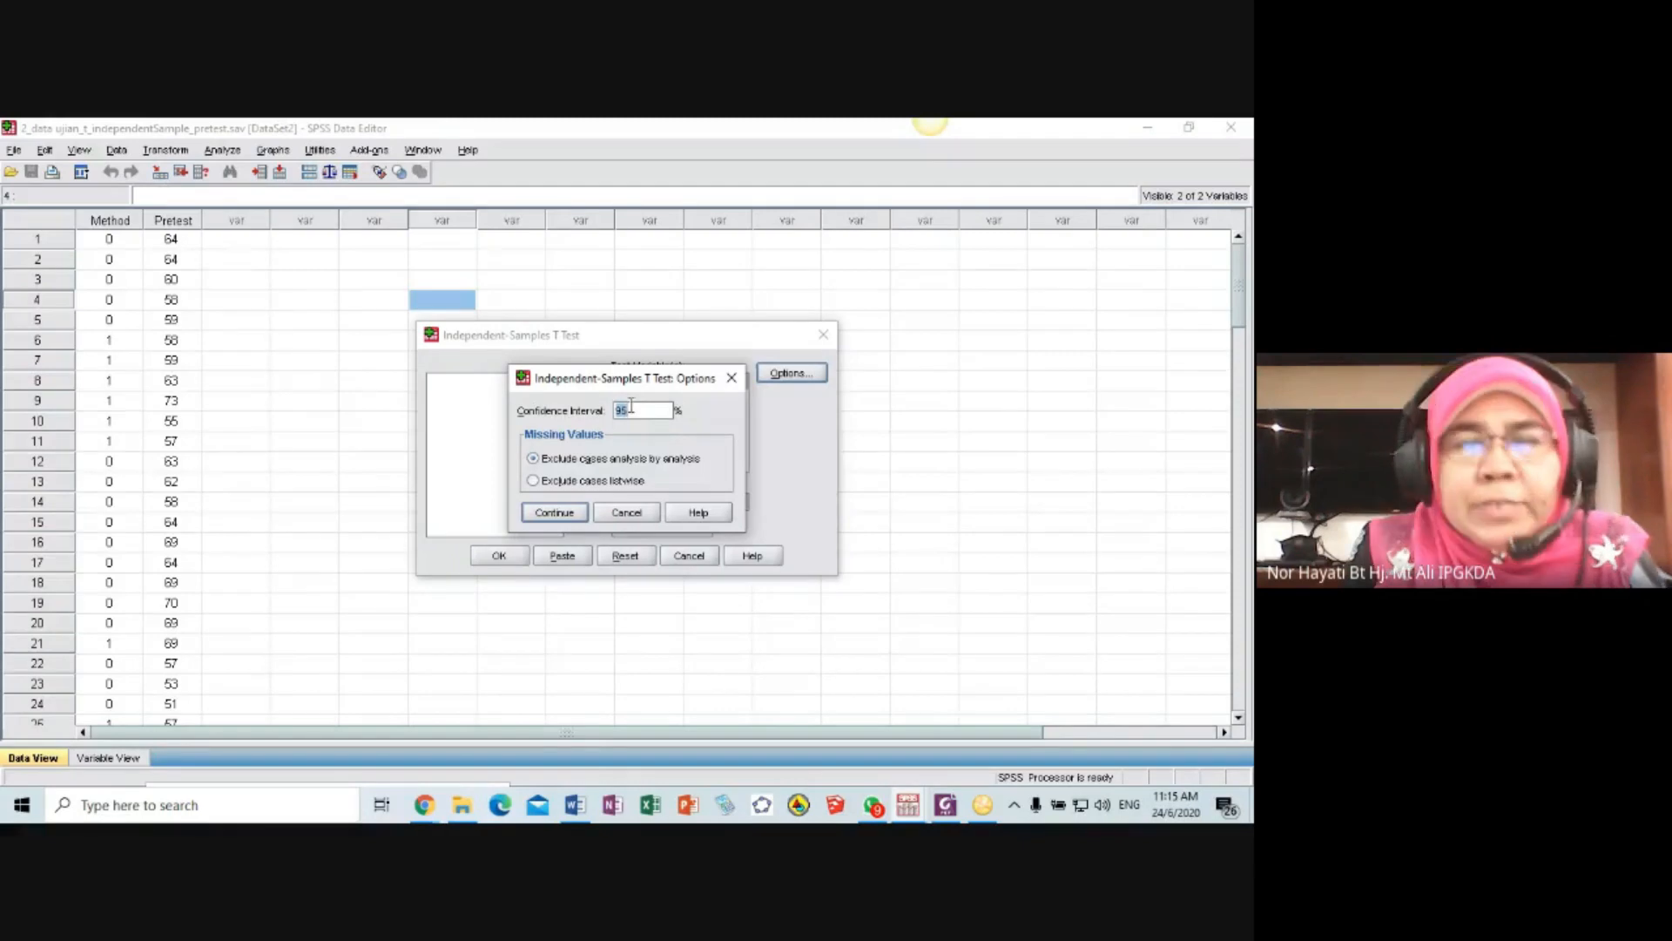
{"action": "left_click", "coordinate": [555, 513]}
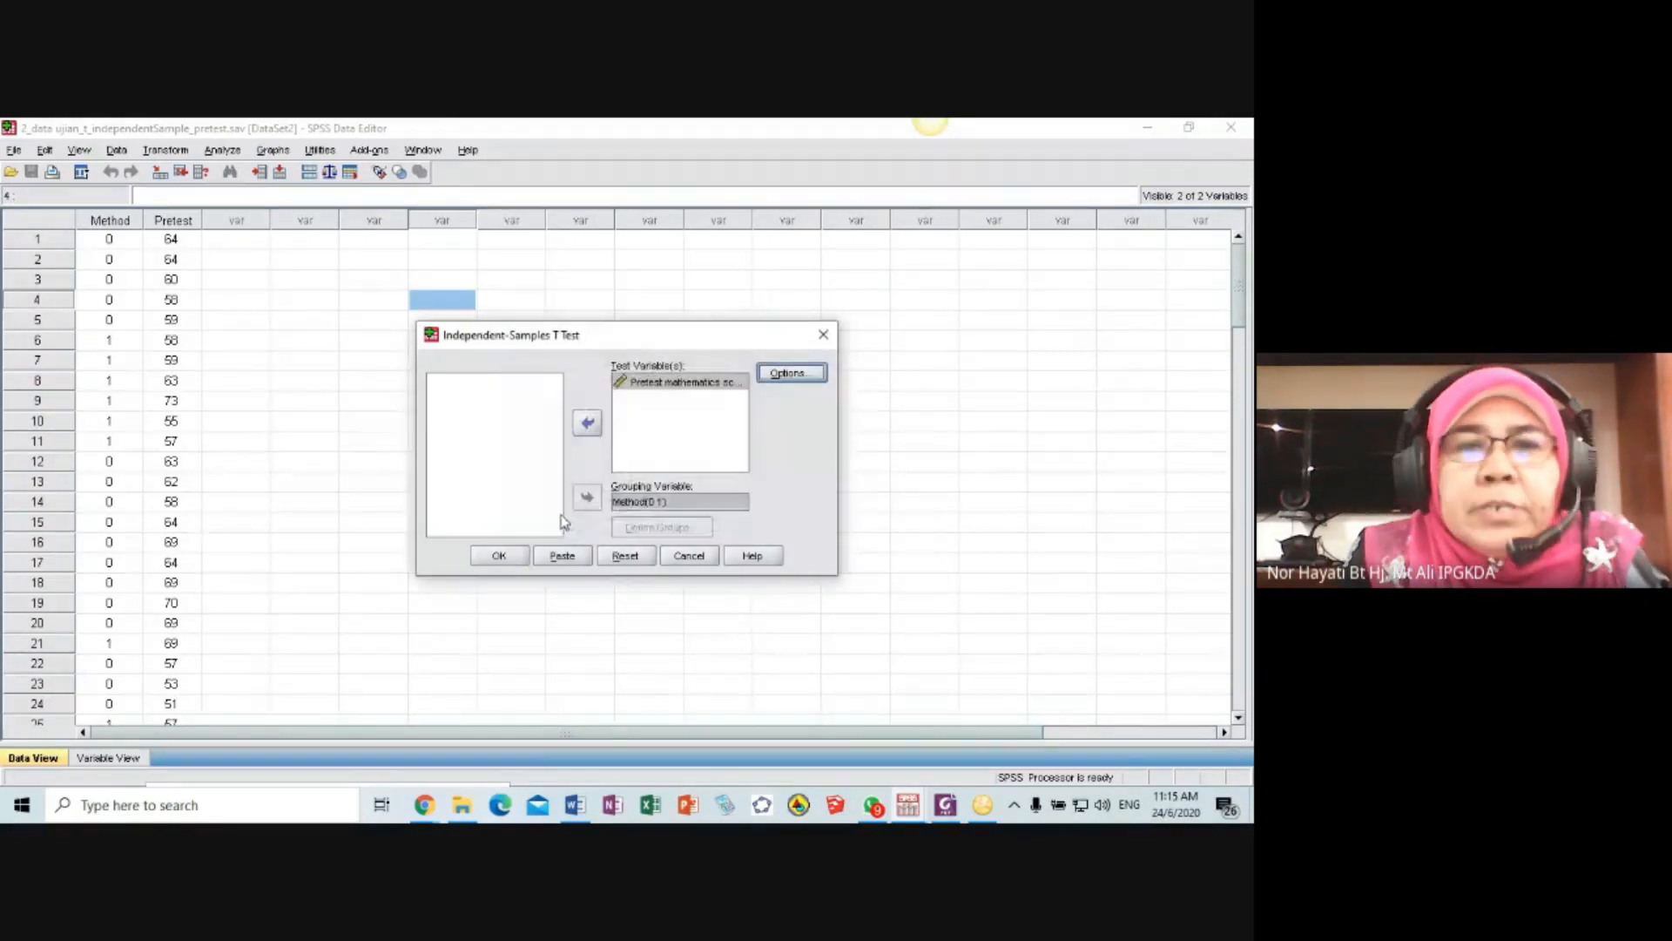
{"action": "left_click", "coordinate": [515, 559]}
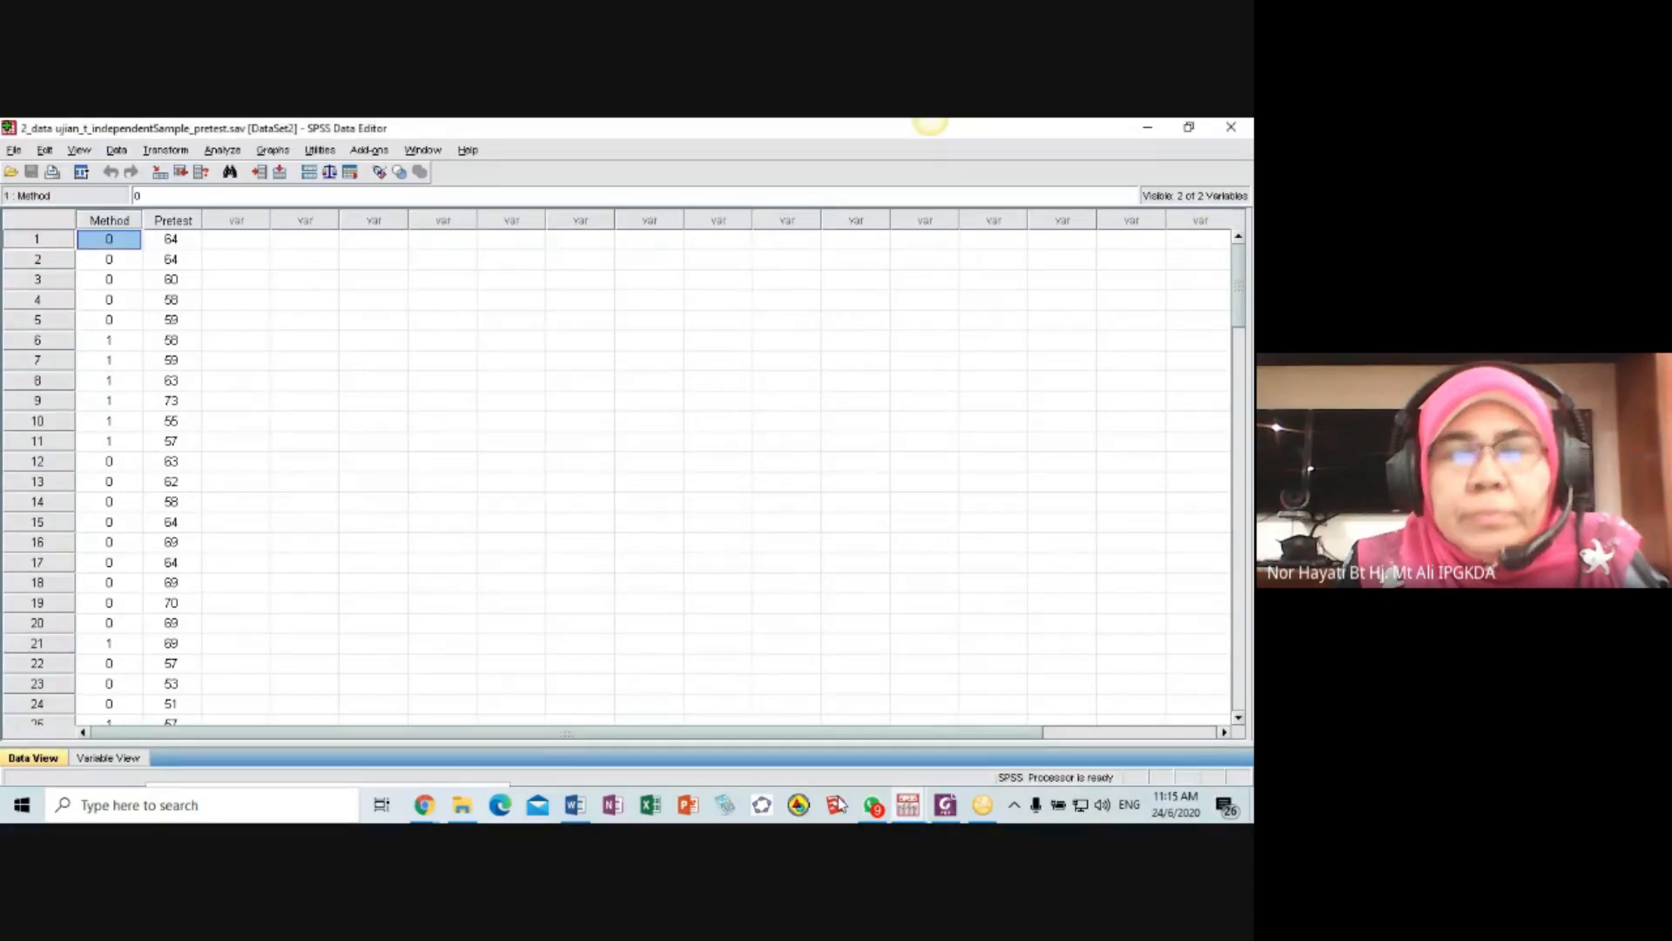
- Examine the Group Statistics and Independent Samples Test tables in the SPSS output, and highlight the pretest null hypothesis in Word
{"action": "left_click", "coordinate": [912, 814]}
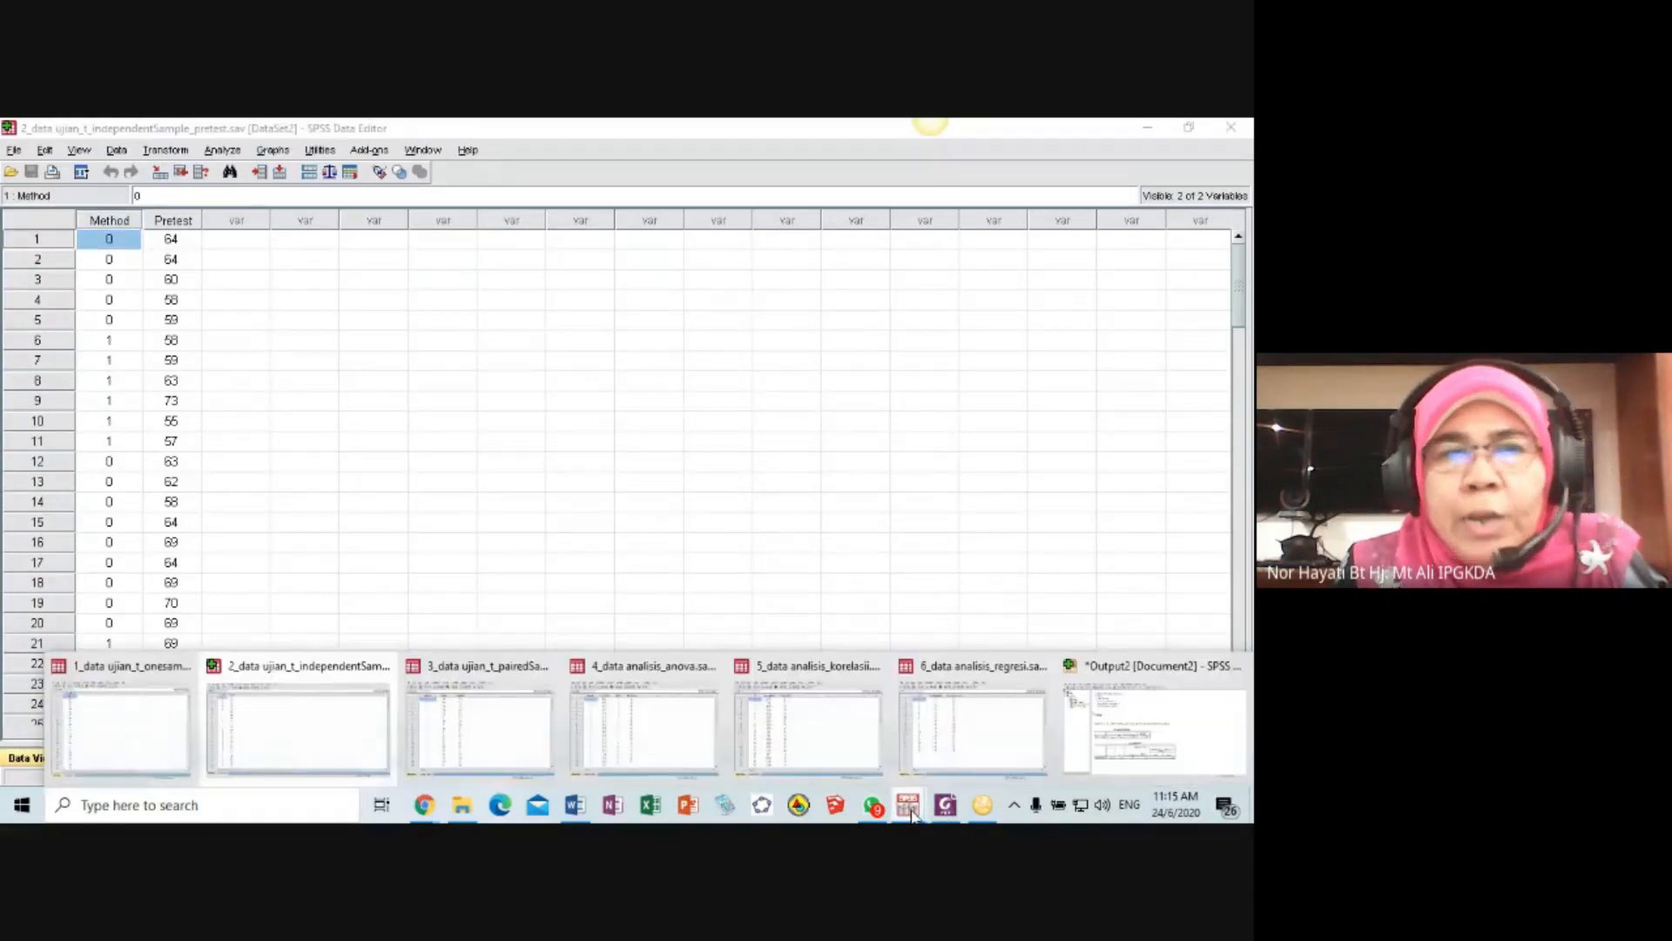
{"action": "left_click", "coordinate": [1148, 760]}
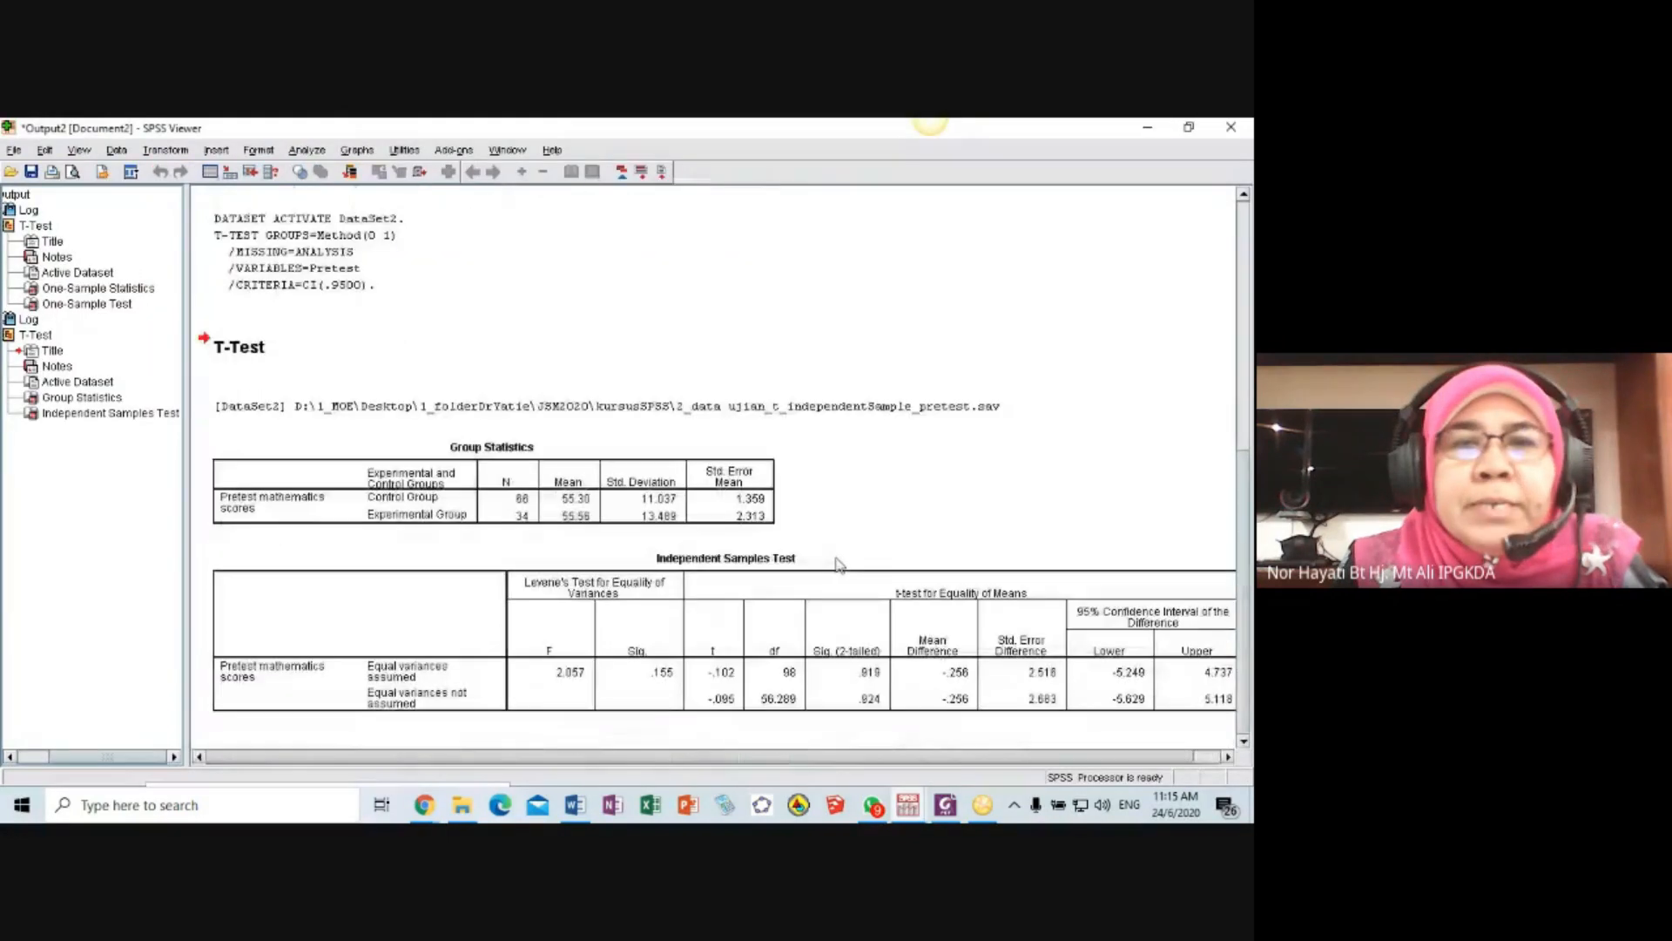
{"action": "left_click_drag", "start_coordinate": [1034, 755], "coordinate": [1123, 754]}
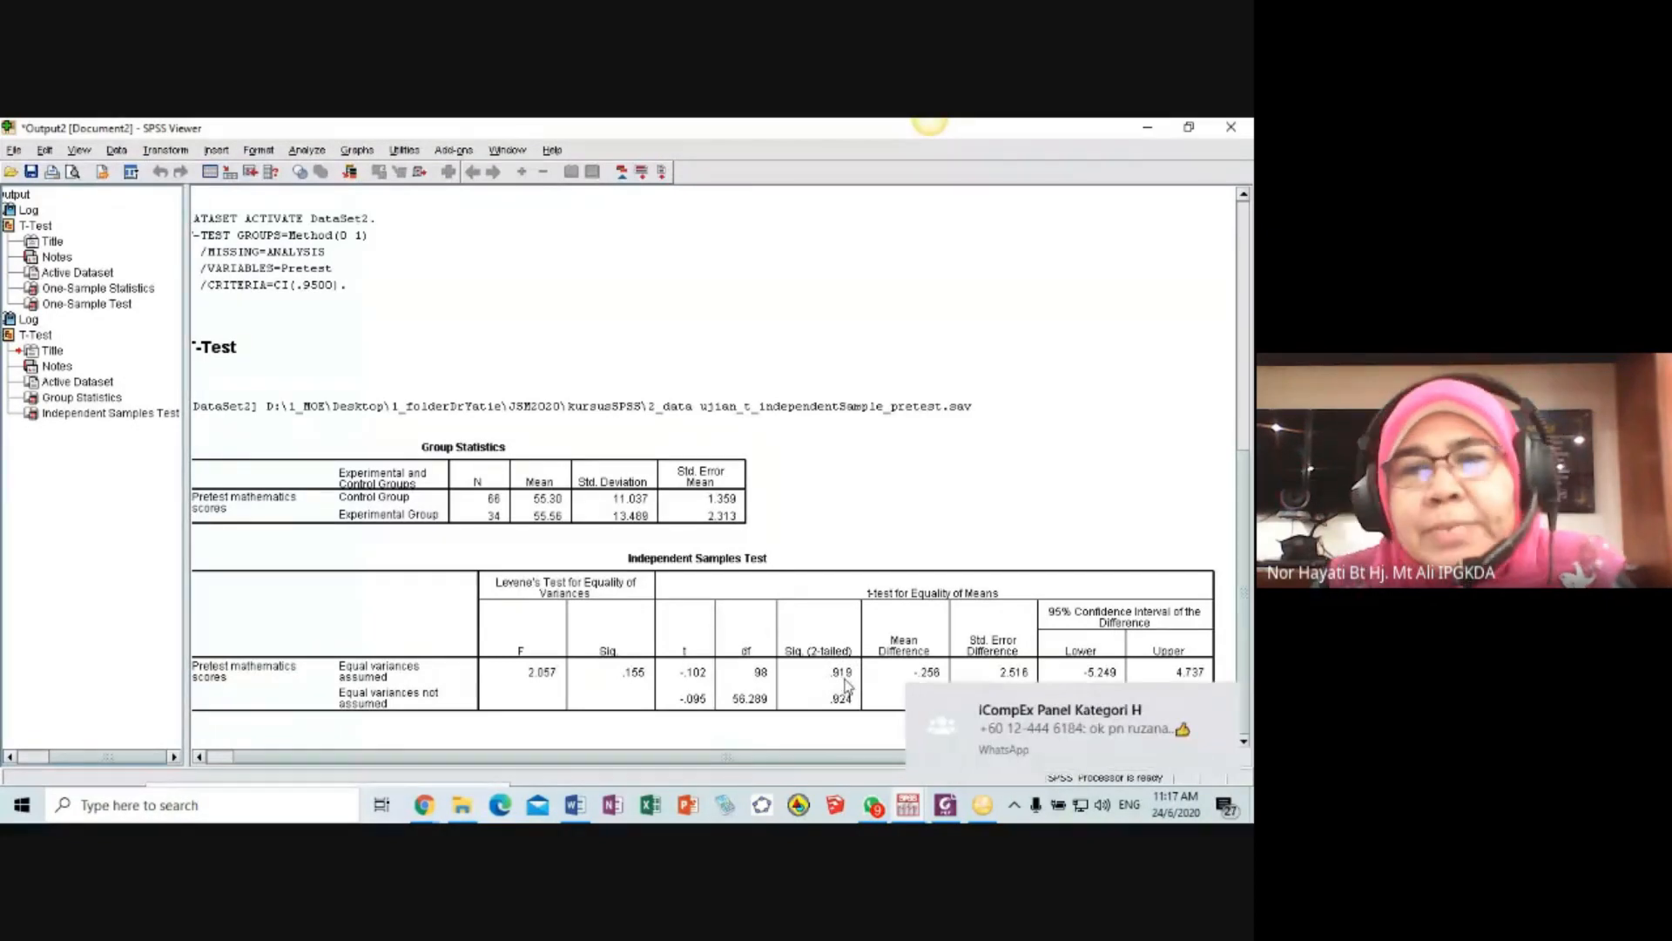
{"action": "left_click", "coordinate": [1223, 701]}
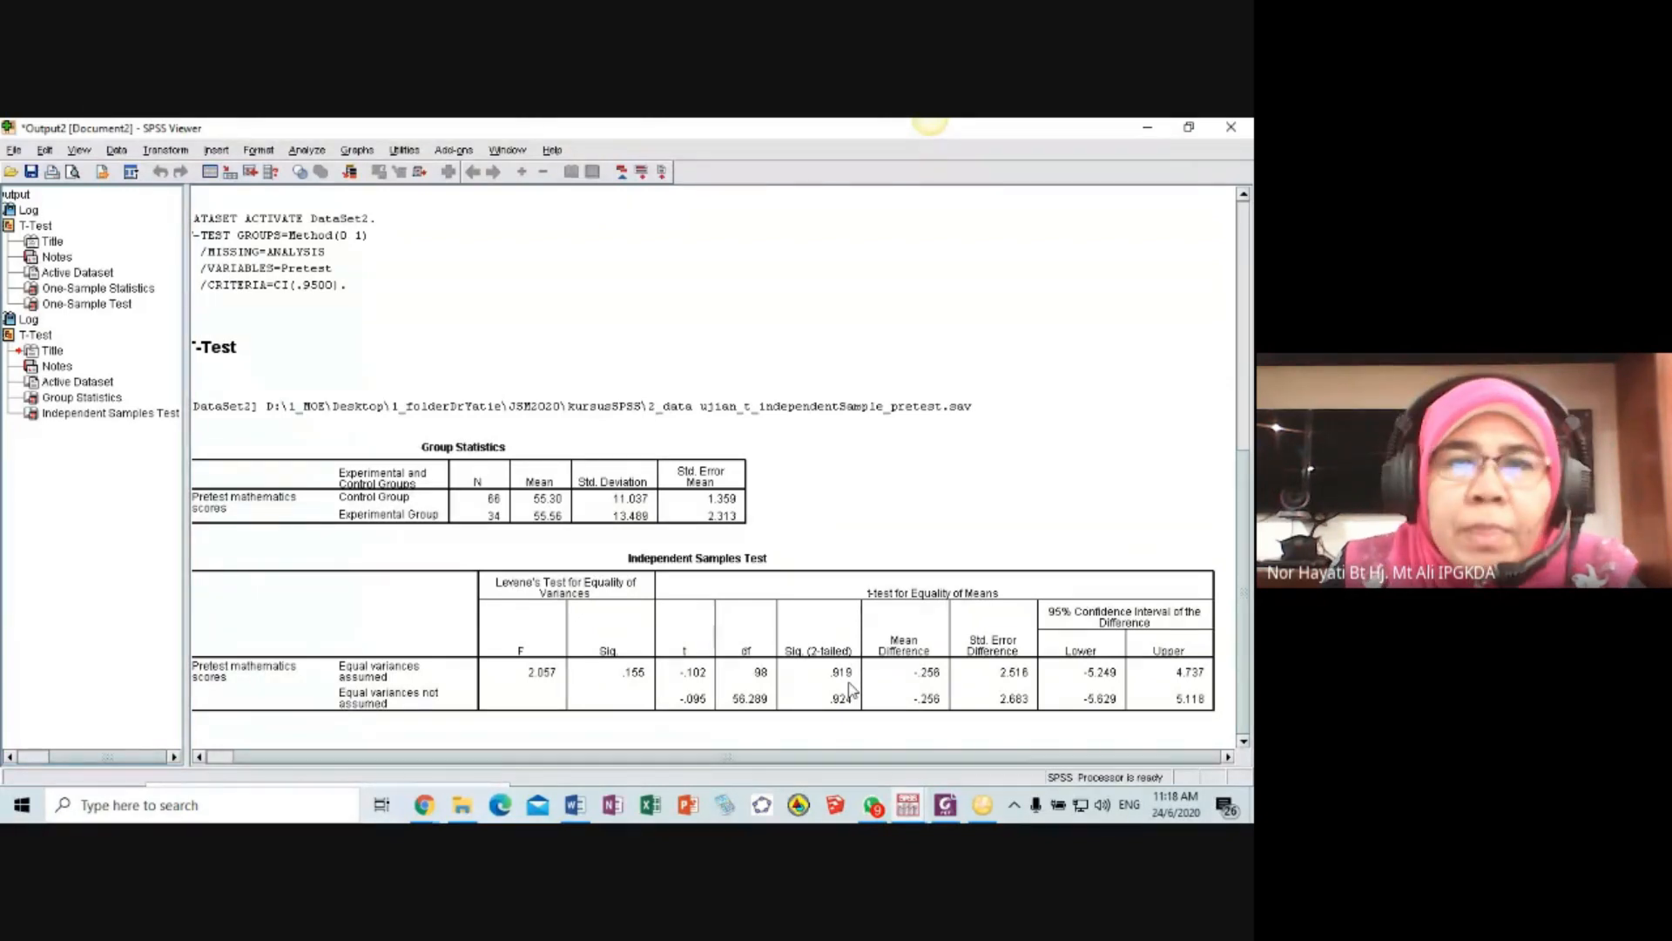
{"action": "left_click", "coordinate": [576, 806]}
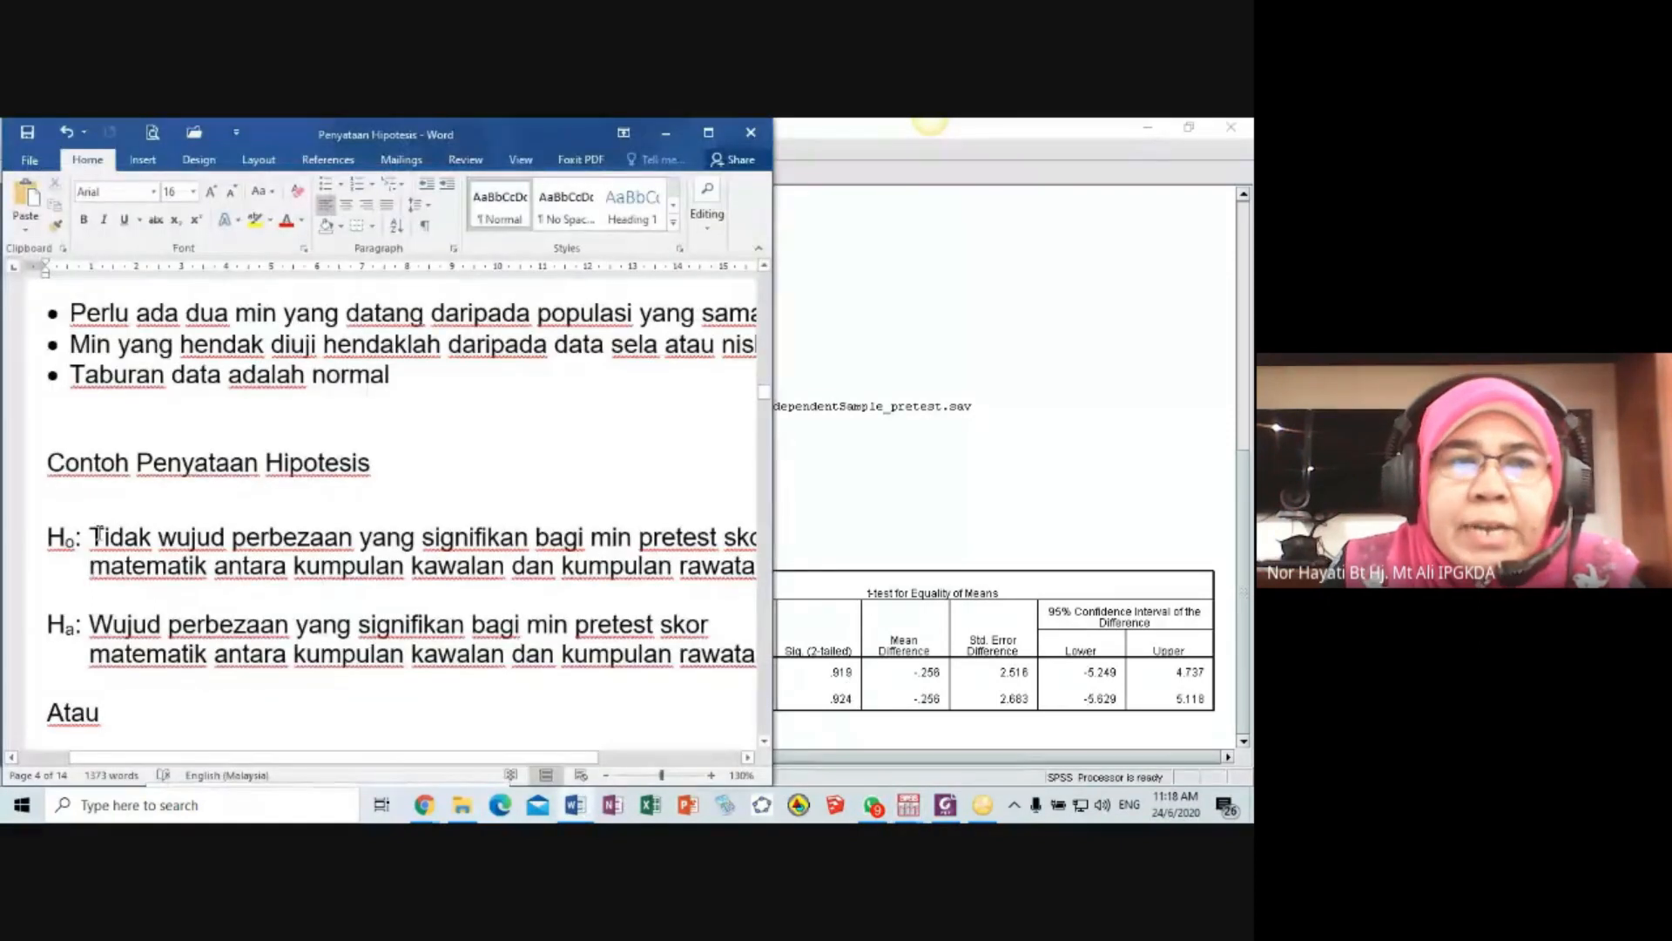
{"action": "left_click_drag", "start_coordinate": [92, 537], "coordinate": [754, 572]}
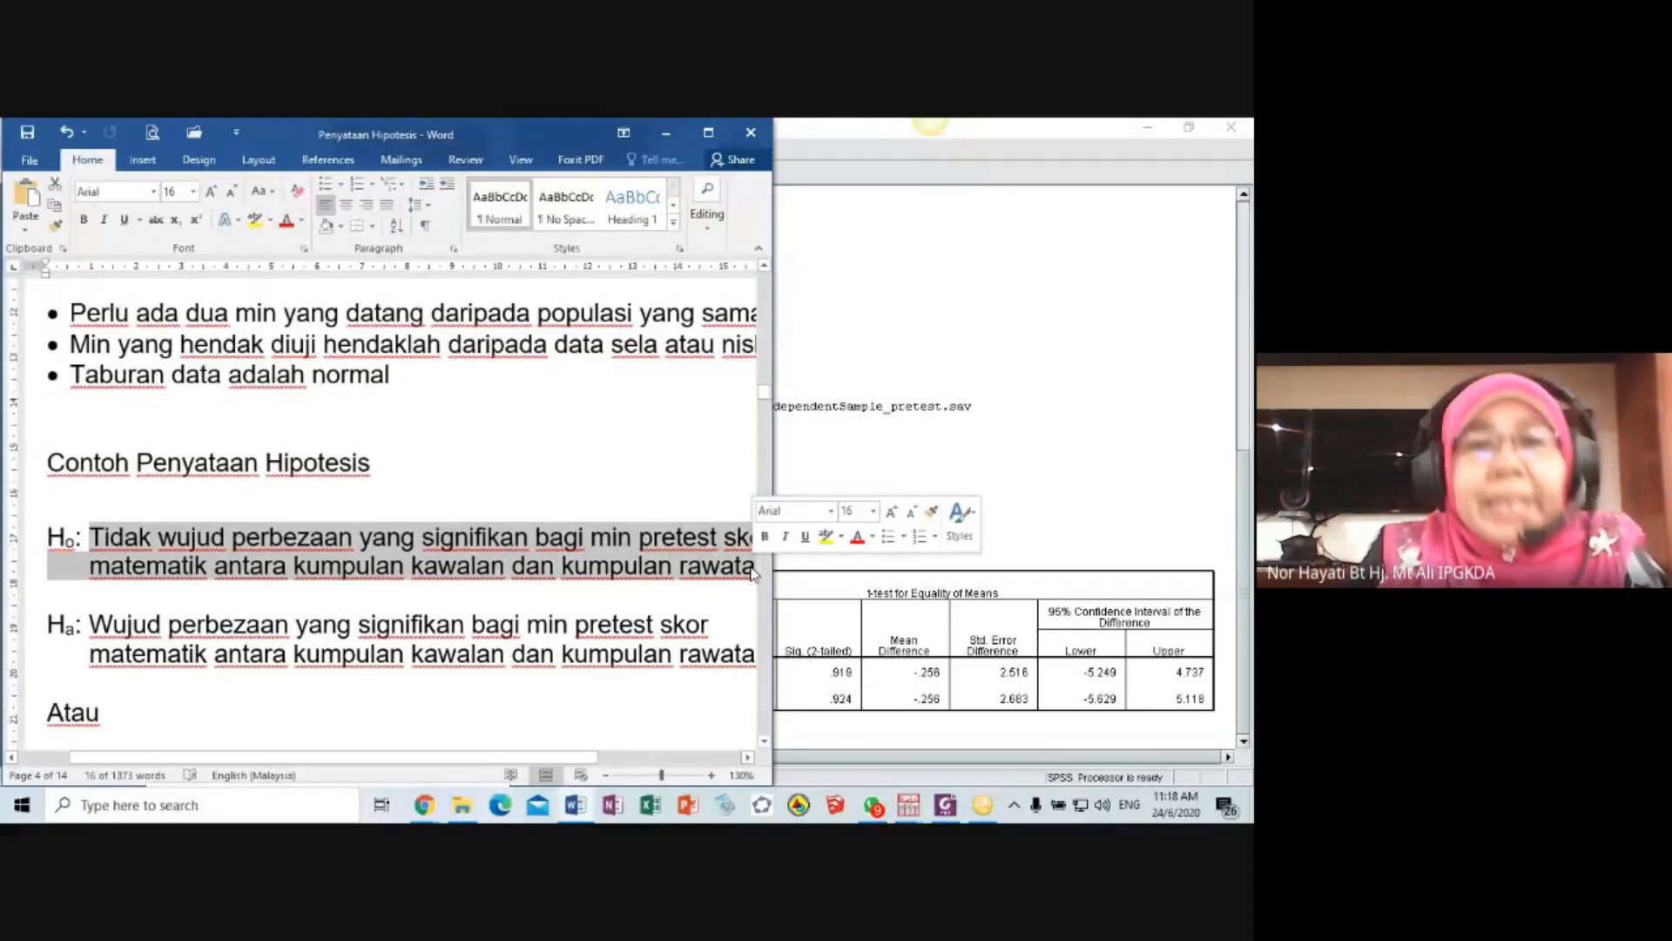
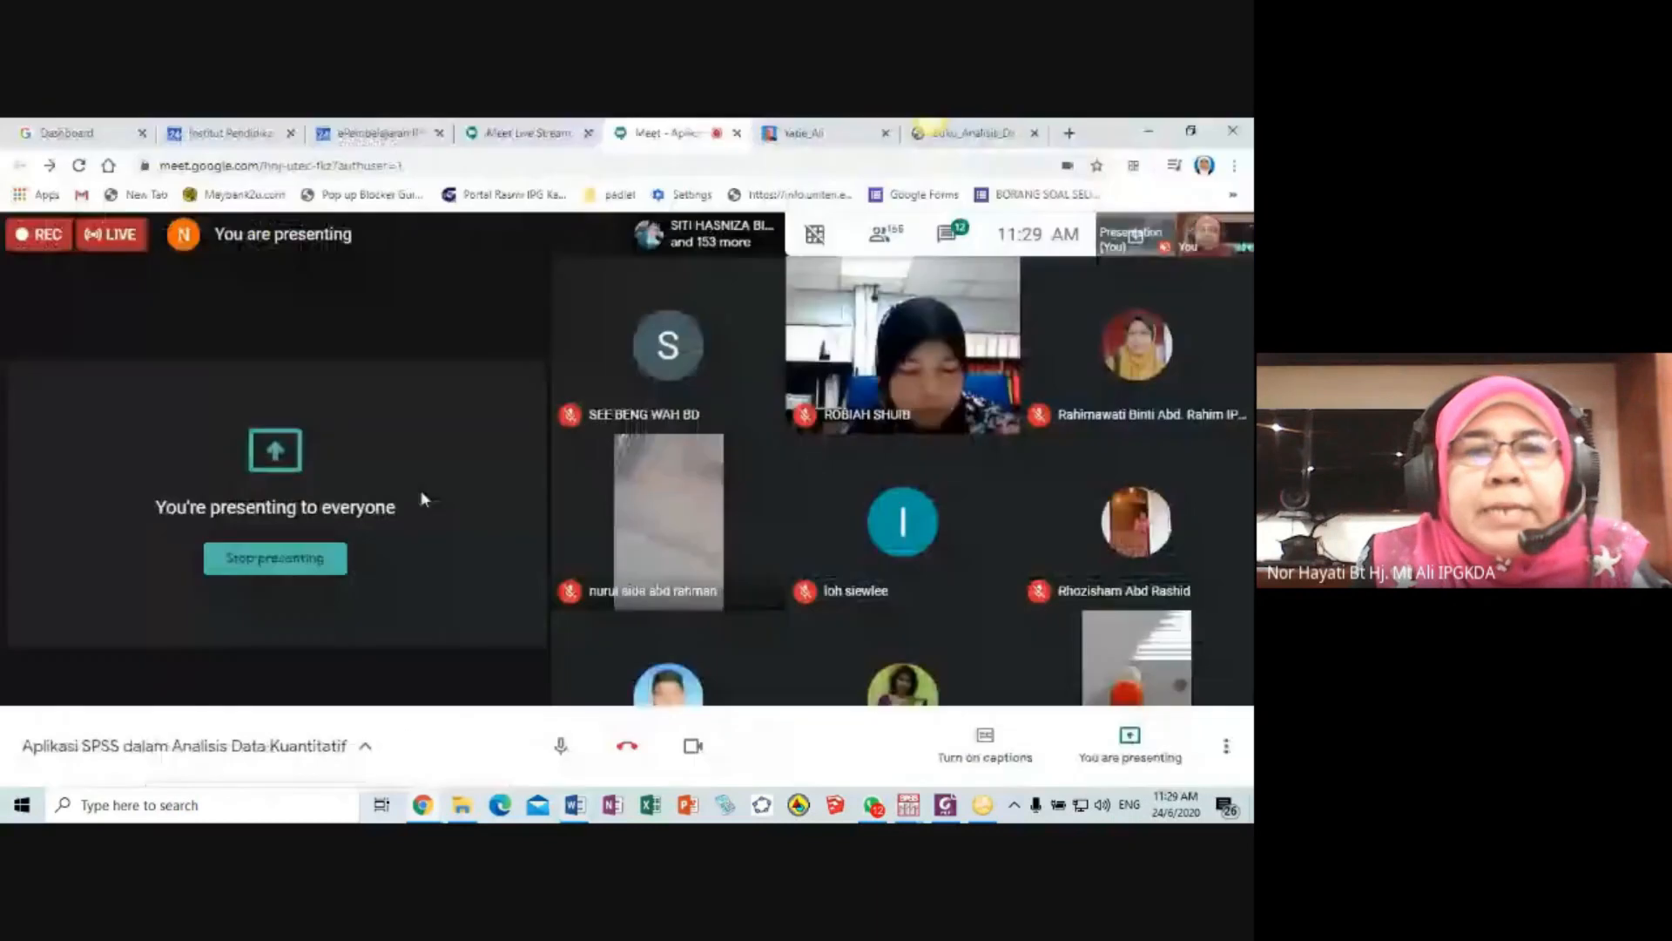
- Switch to the Word document and correct "dating" to "datang" in the equal-variance condition under One-way ANOVA
{"action": "left_click", "coordinate": [577, 806]}
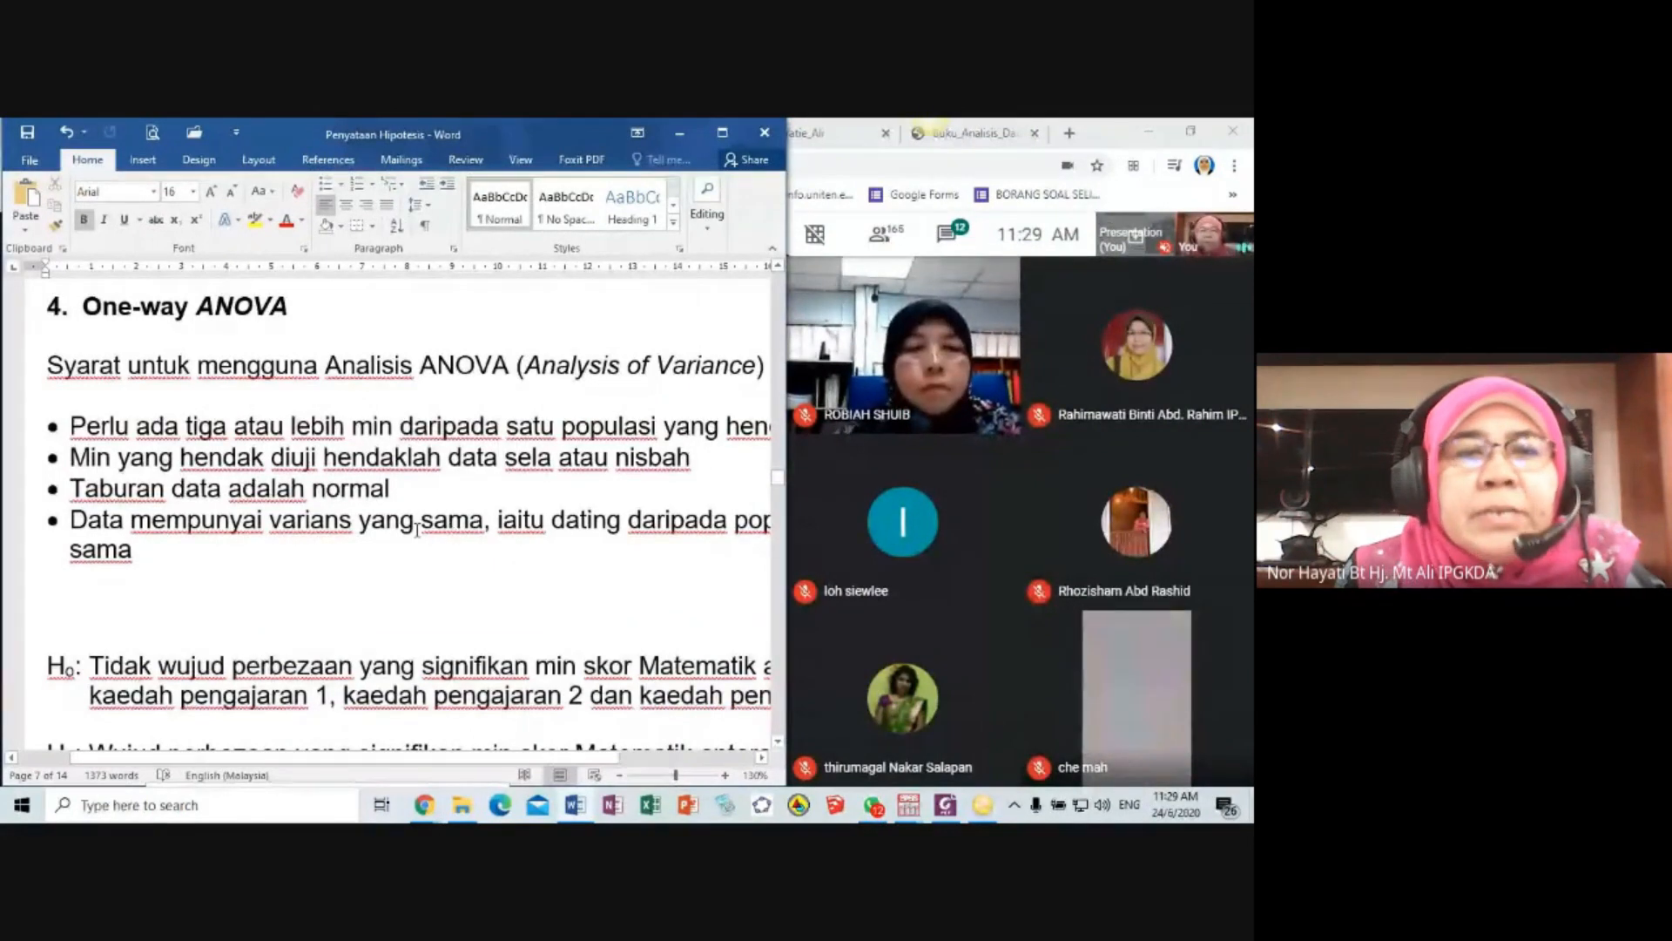
{"action": "left_click", "coordinate": [593, 520]}
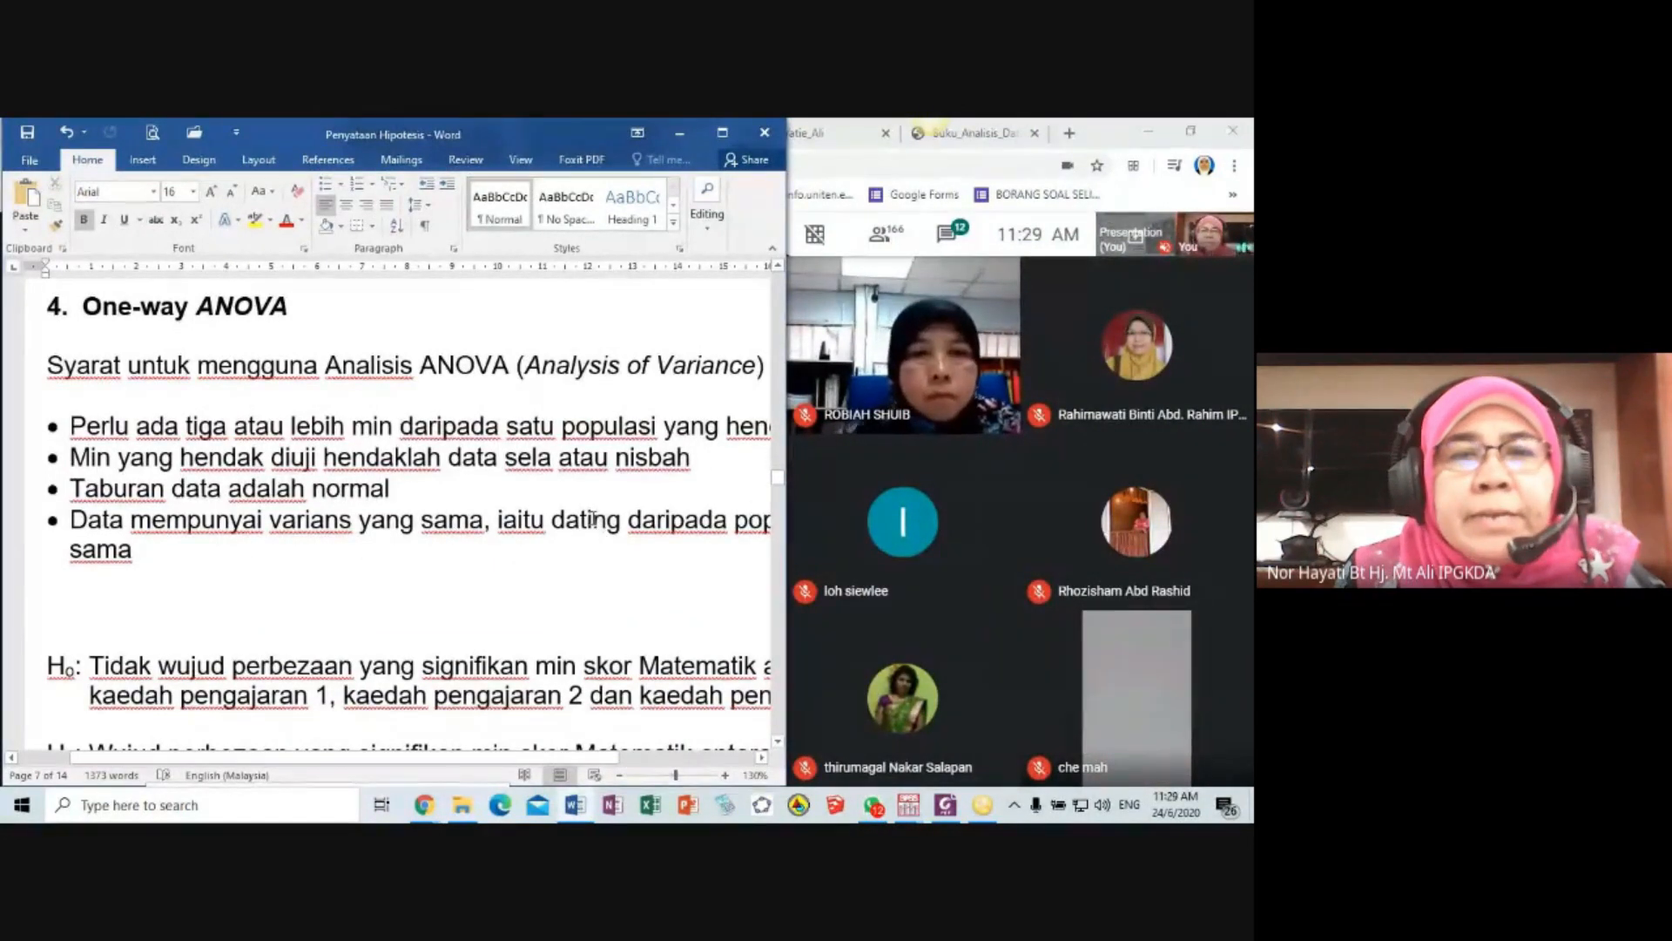
{"action": "key", "text": "BackSpace"}
{"action": "type", "text": "a"}
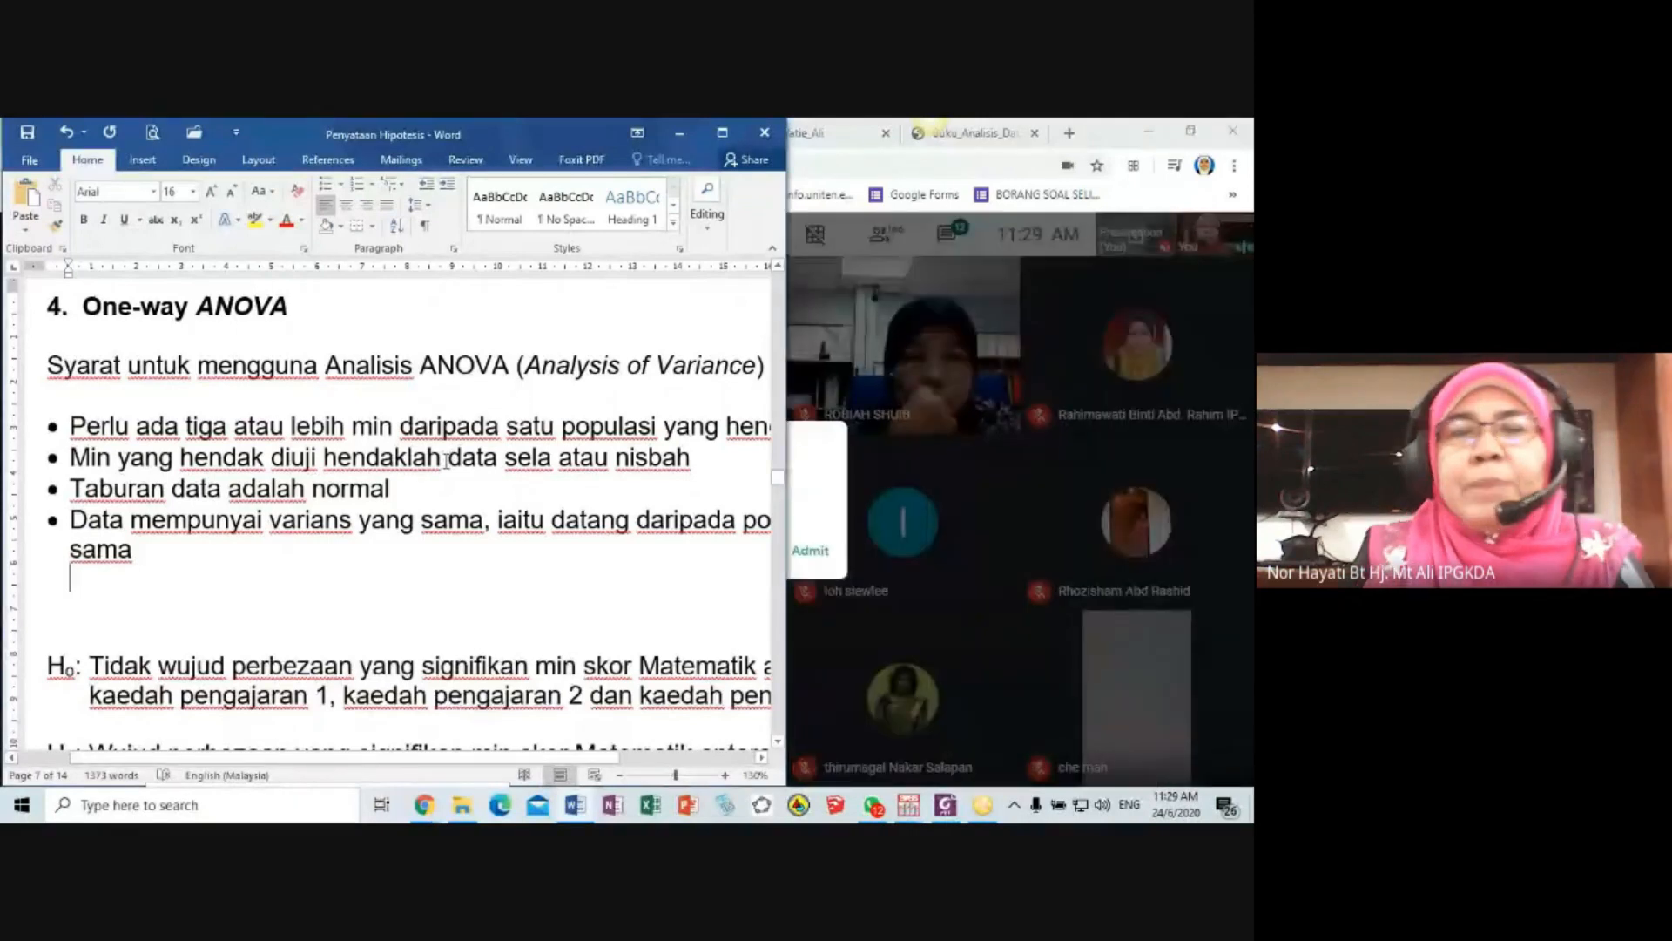
- Admit the participant waiting to join the meeting, and return to Word to show the full width of the One-way ANOVA hypotheses
{"action": "left_click", "coordinate": [839, 609]}
{"action": "left_click", "coordinate": [810, 550]}
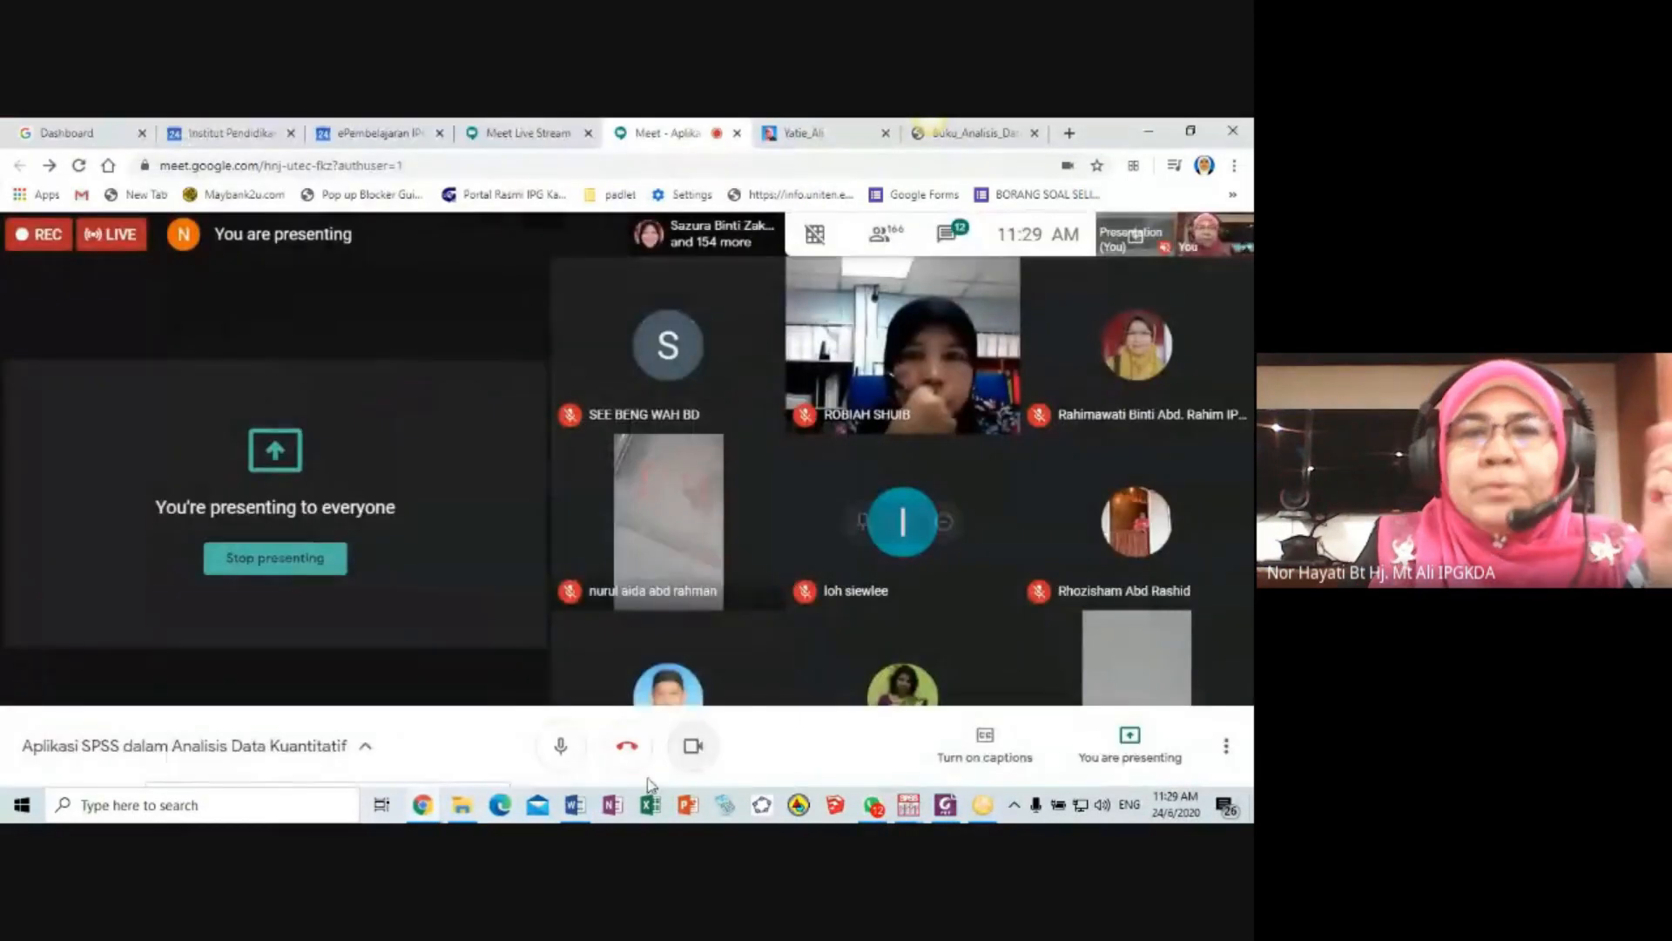
{"action": "left_click", "coordinate": [586, 810]}
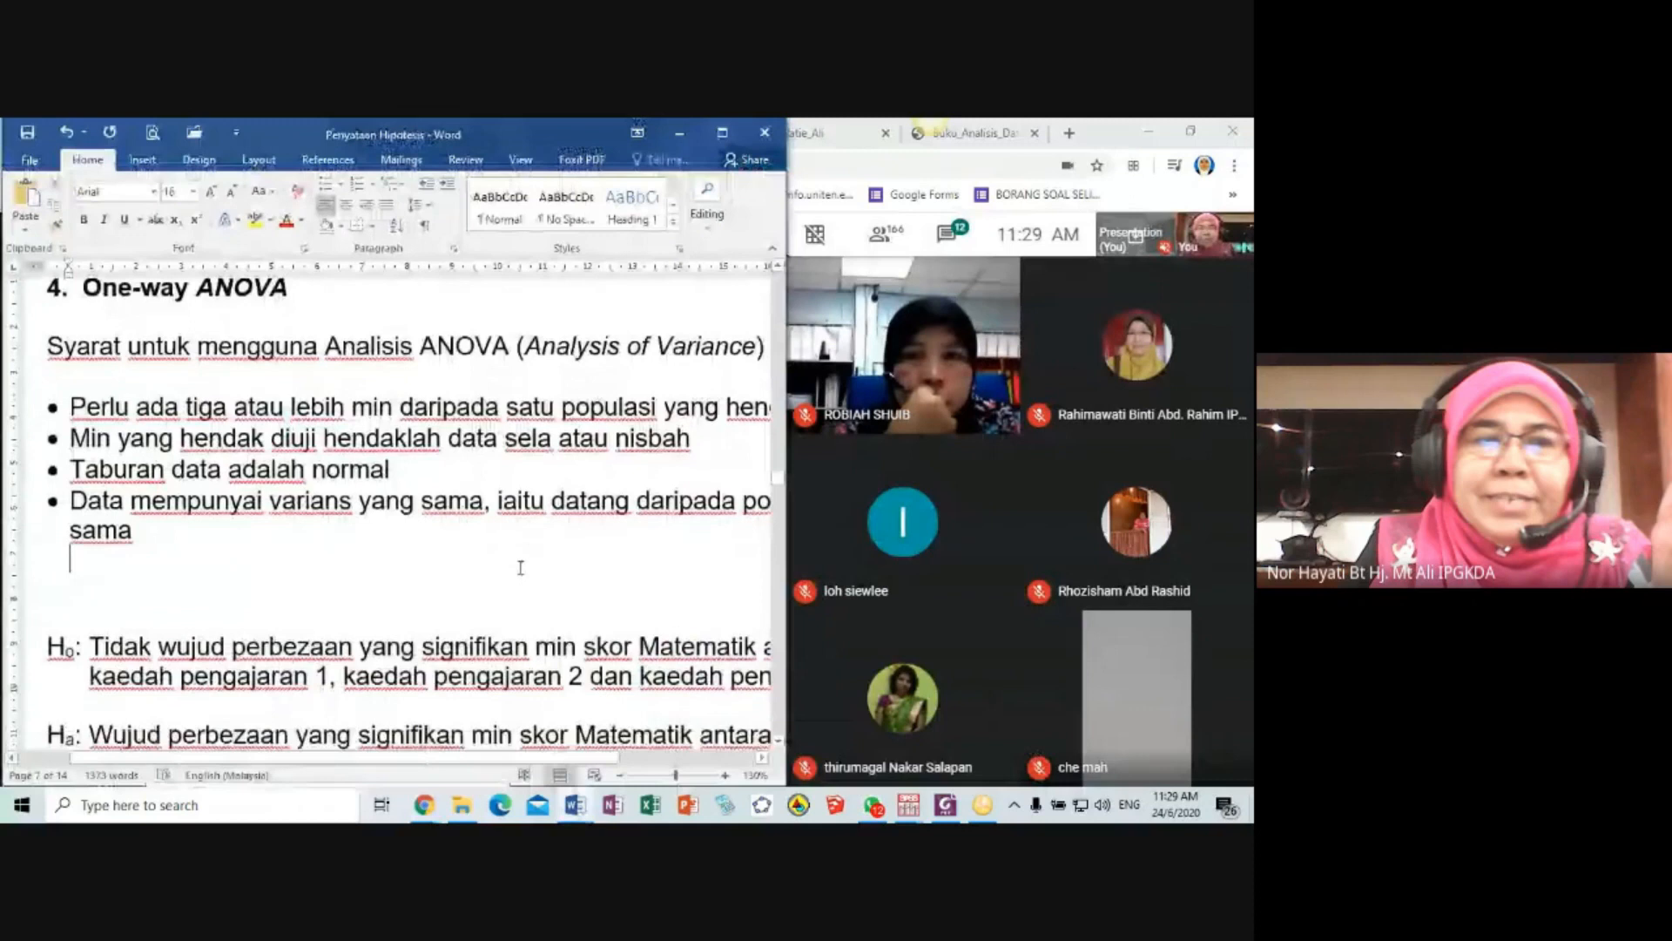
{"action": "scroll", "coordinate": [424, 436], "scroll_direction": "down", "scroll_amount": 1}
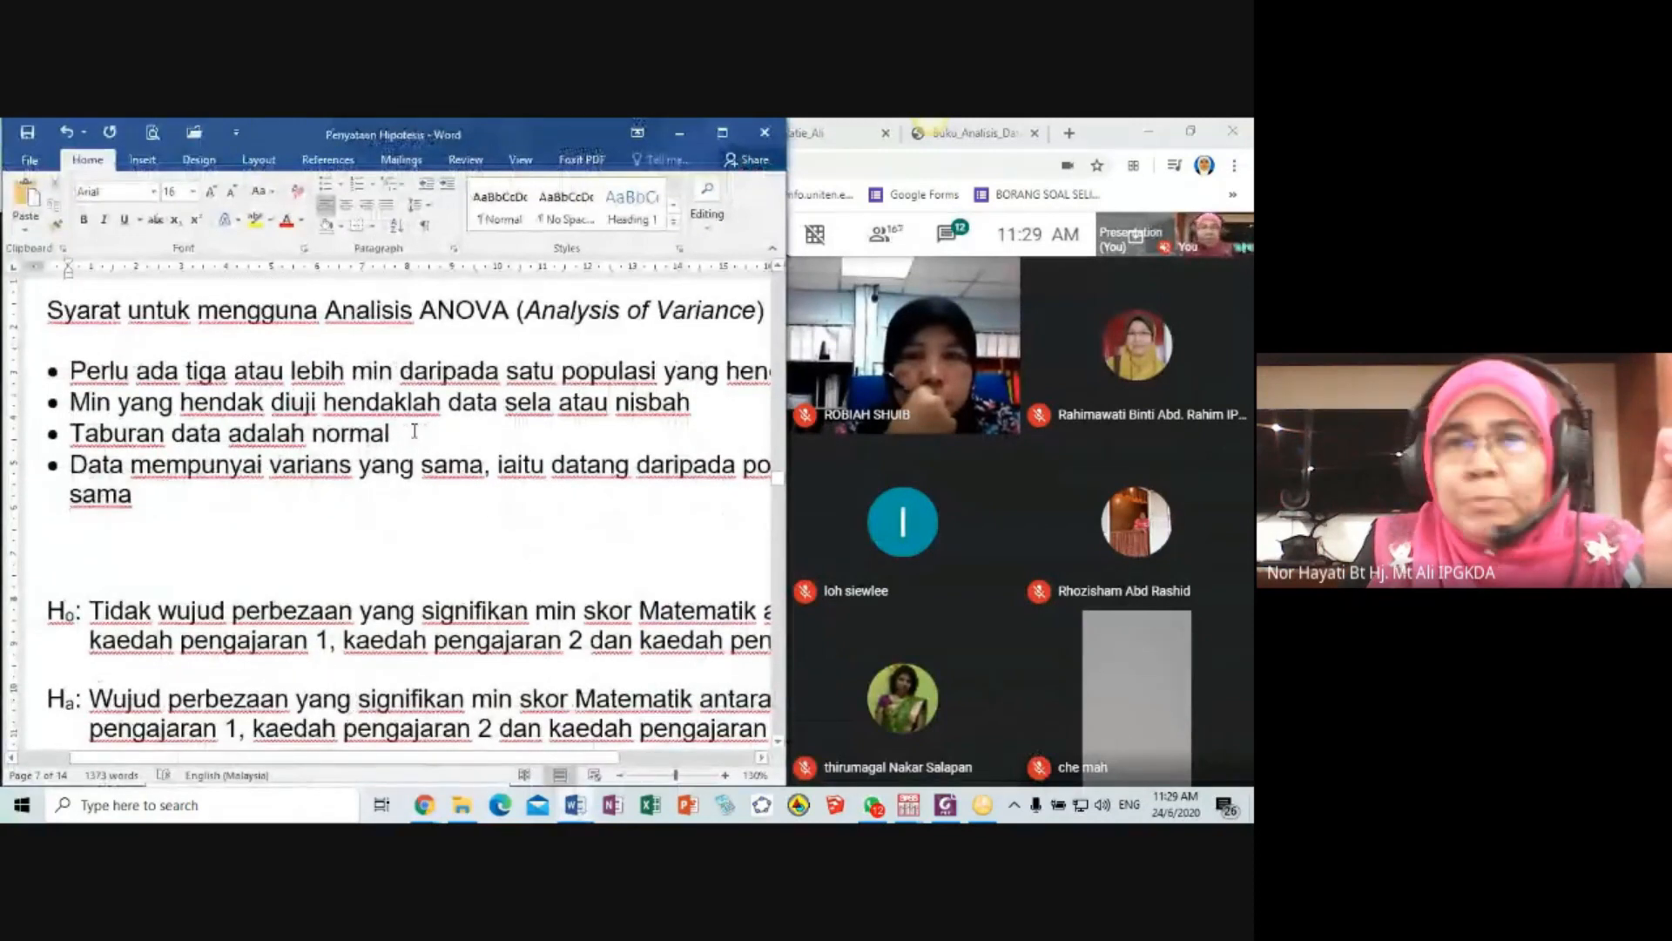
{"action": "scroll", "coordinate": [416, 433], "scroll_direction": "down", "scroll_amount": 3}
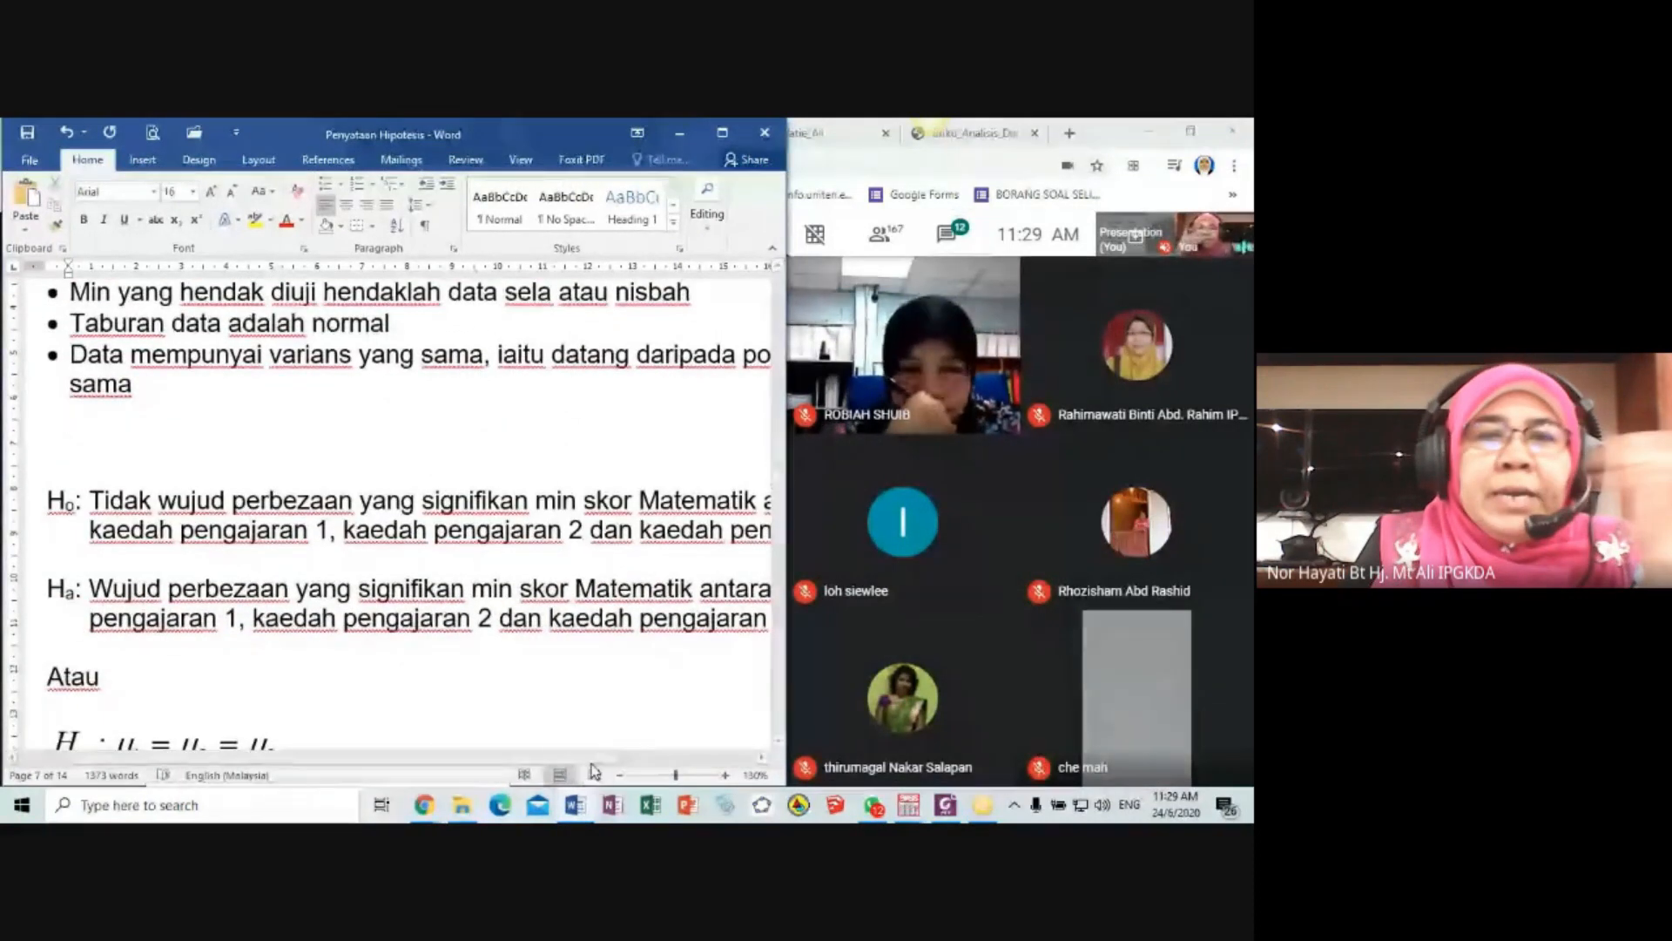
{"action": "left_click_drag", "start_coordinate": [595, 758], "coordinate": [649, 766]}
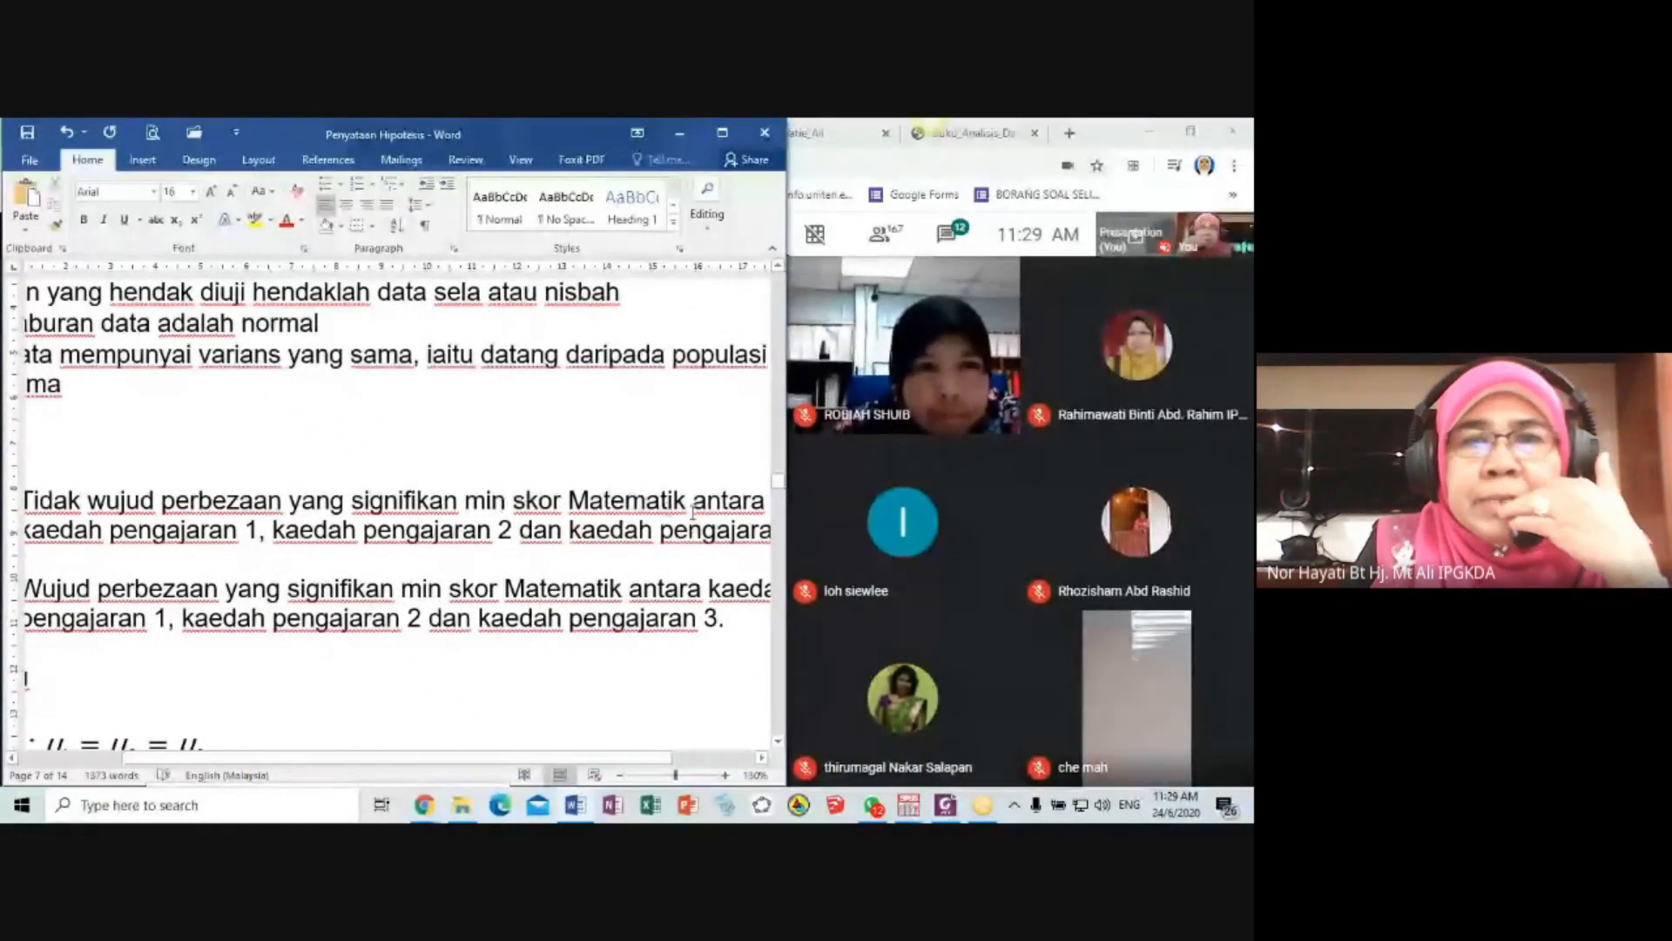
{"action": "mouse_move", "coordinate": [627, 765]}
{"action": "left_mouse_down"}
{"action": "mouse_move", "coordinate": [655, 765]}
{"action": "mouse_move", "coordinate": [586, 765]}
{"action": "mouse_move", "coordinate": [619, 763]}
{"action": "left_mouse_up"}
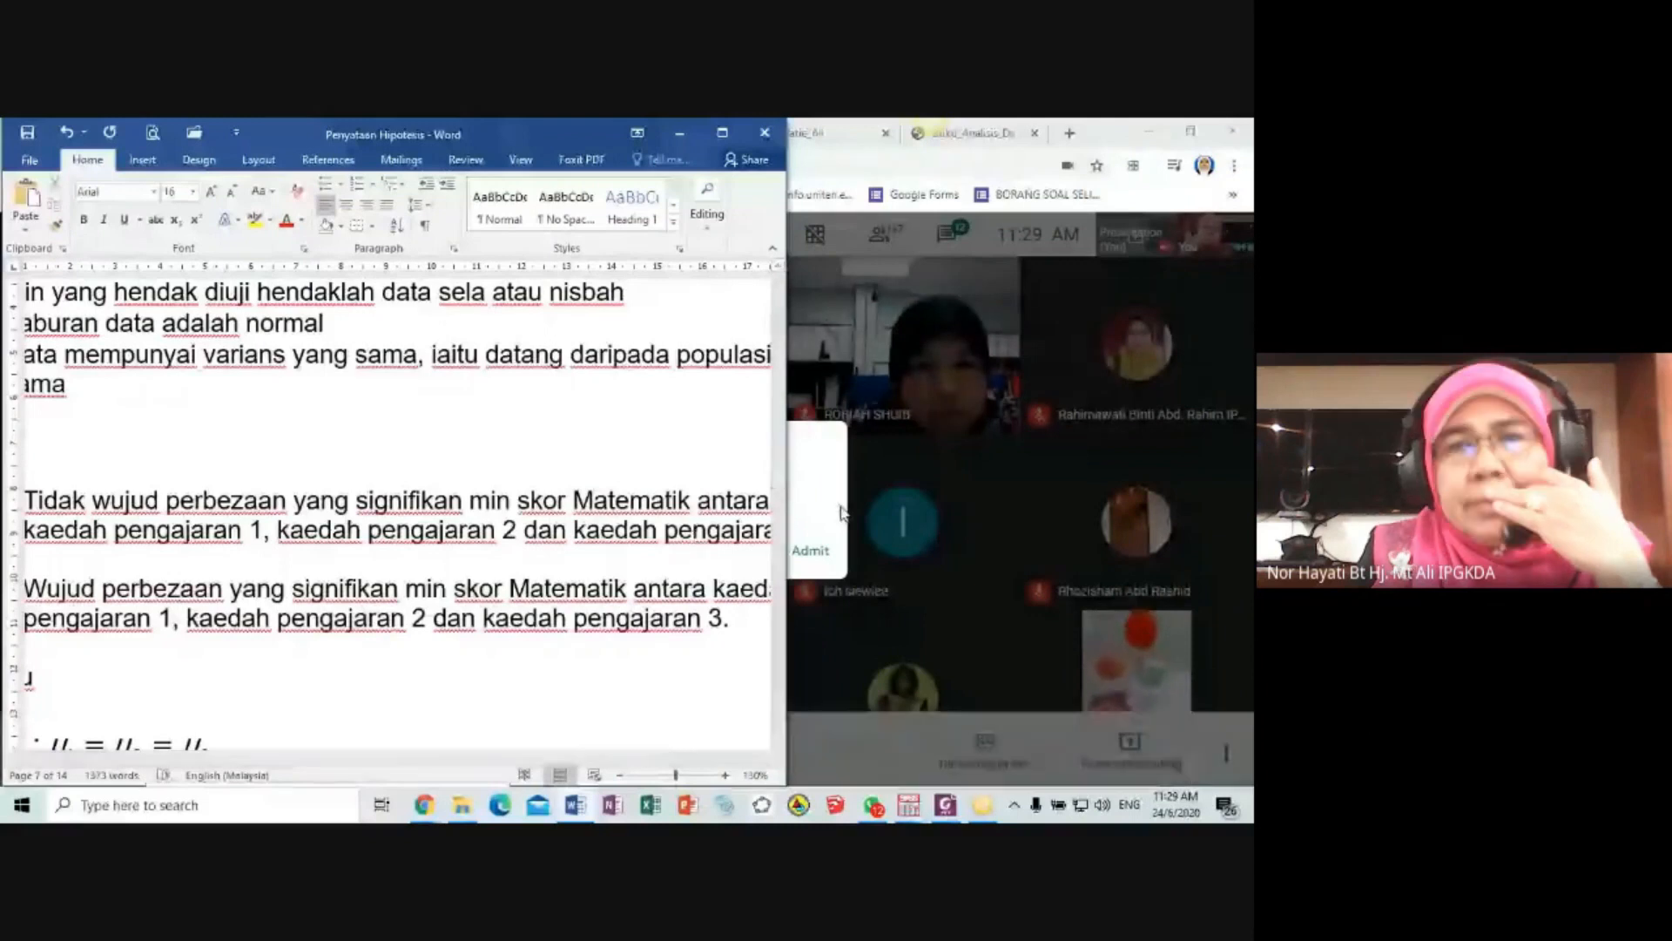
- Admit the next waiting participant, and go back to Word to show the written and symbolic ANOVA hypotheses
{"action": "left_click", "coordinate": [816, 562]}
{"action": "left_click", "coordinate": [808, 549]}
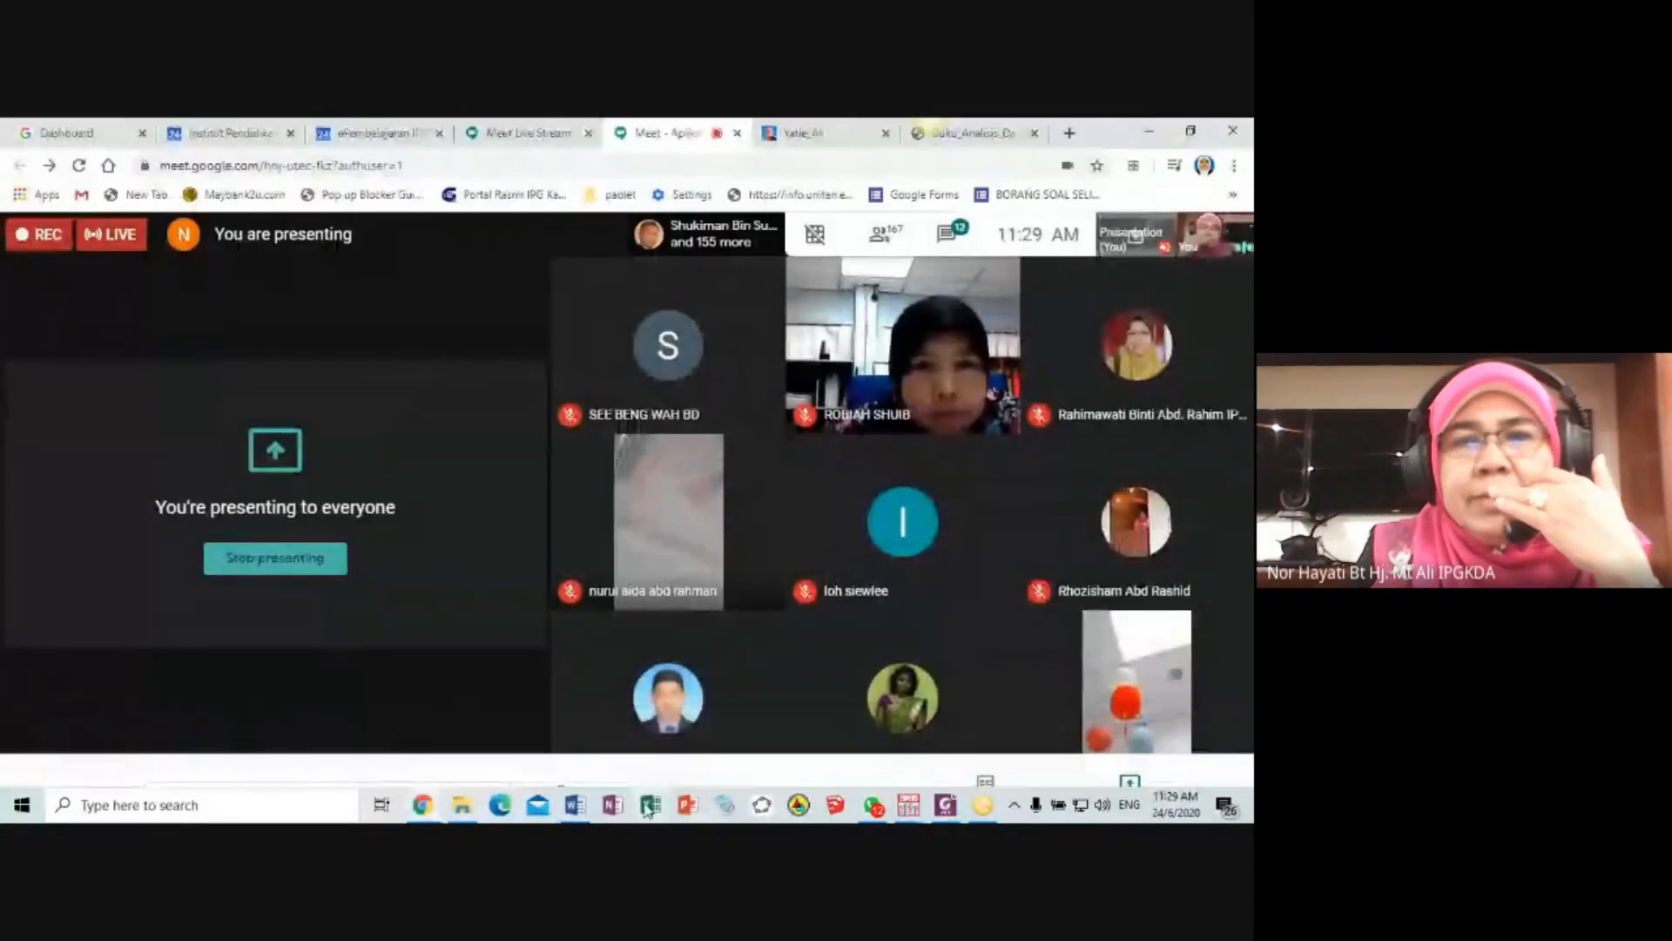
{"action": "mouse_move", "coordinate": [575, 808]}
{"action": "left_click", "coordinate": [601, 697]}
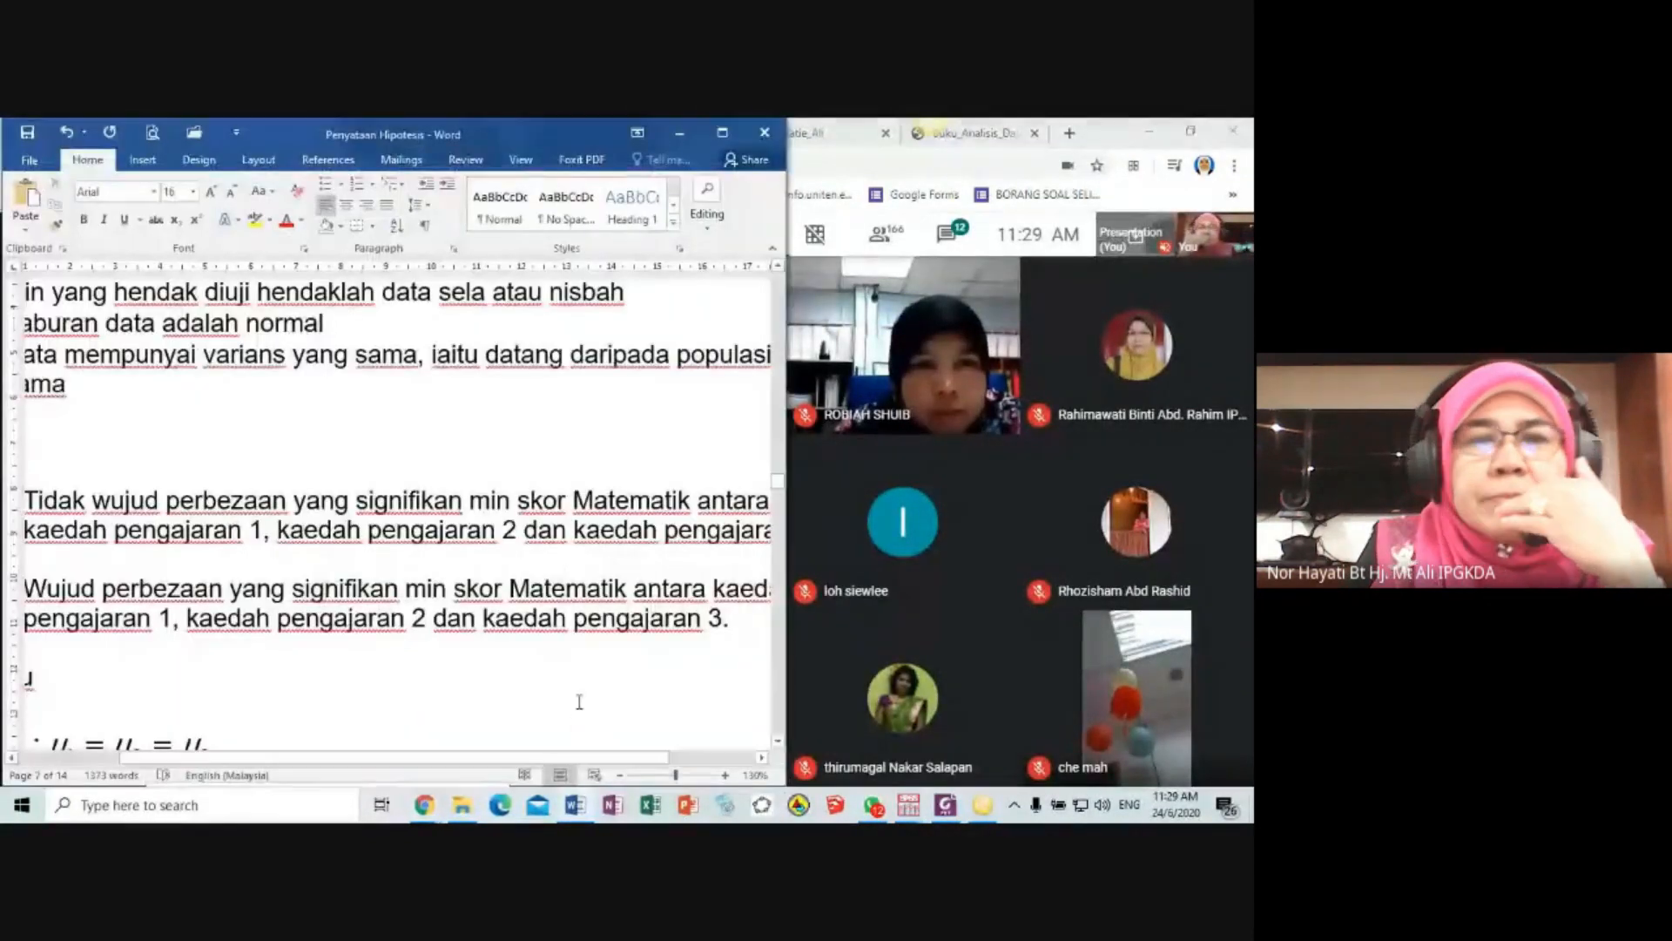
{"action": "scroll", "coordinate": [605, 691], "scroll_direction": "down", "scroll_amount": 1}
{"action": "left_click_drag", "start_coordinate": [610, 758], "coordinate": [548, 758]}
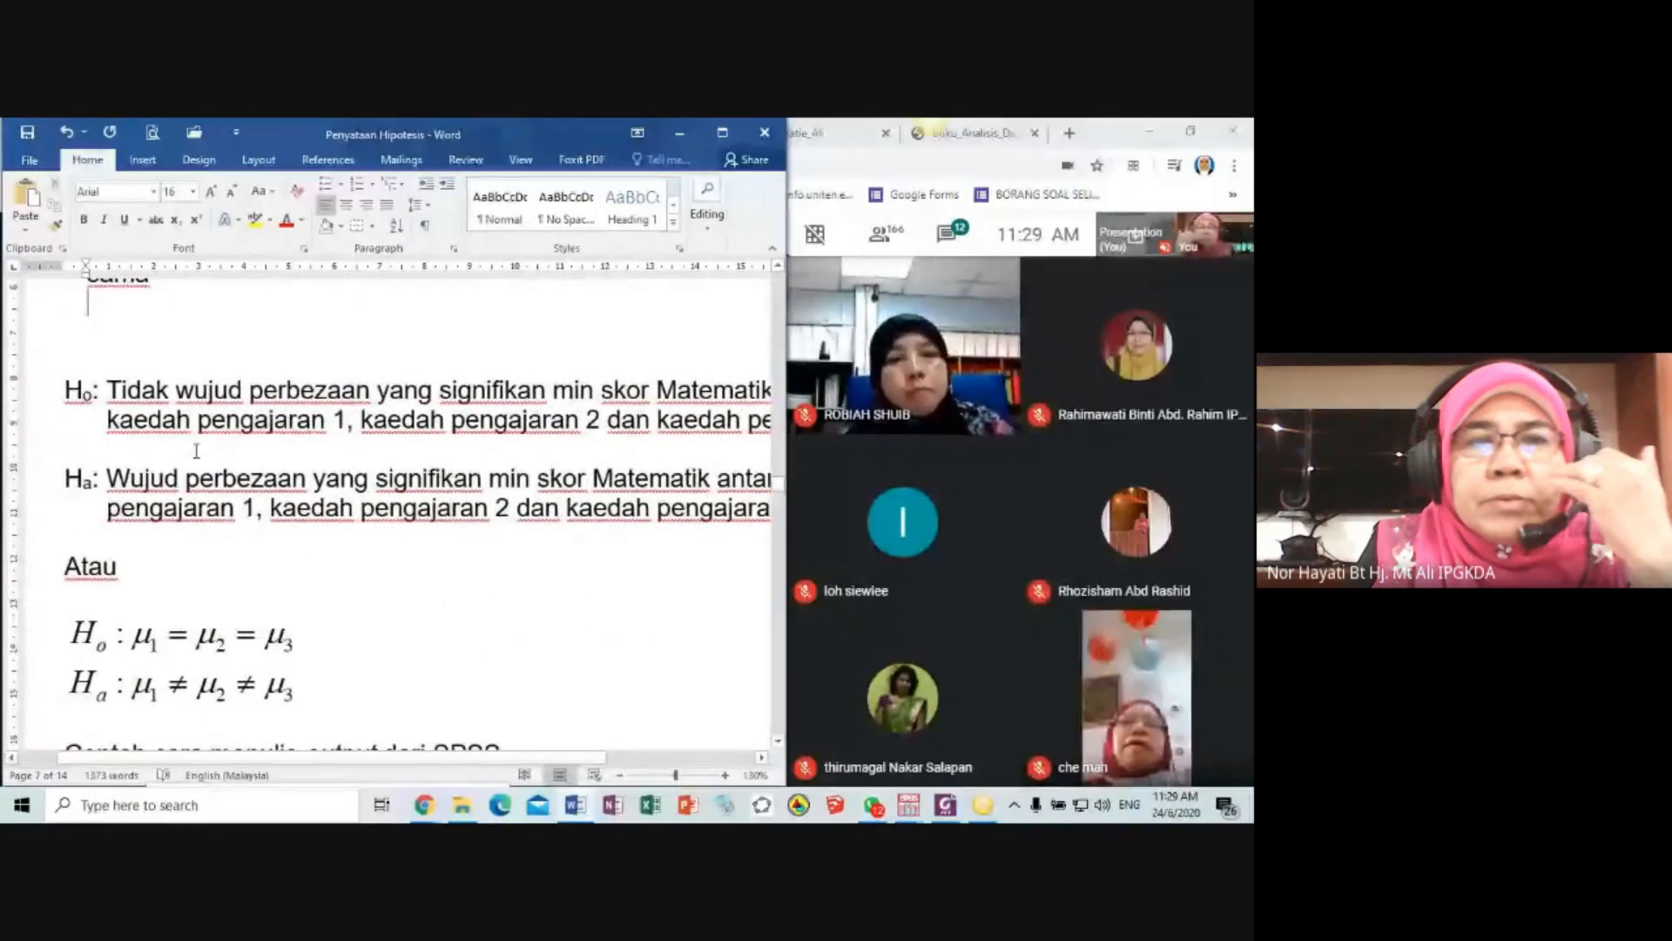
{"action": "left_click", "coordinate": [185, 465]}
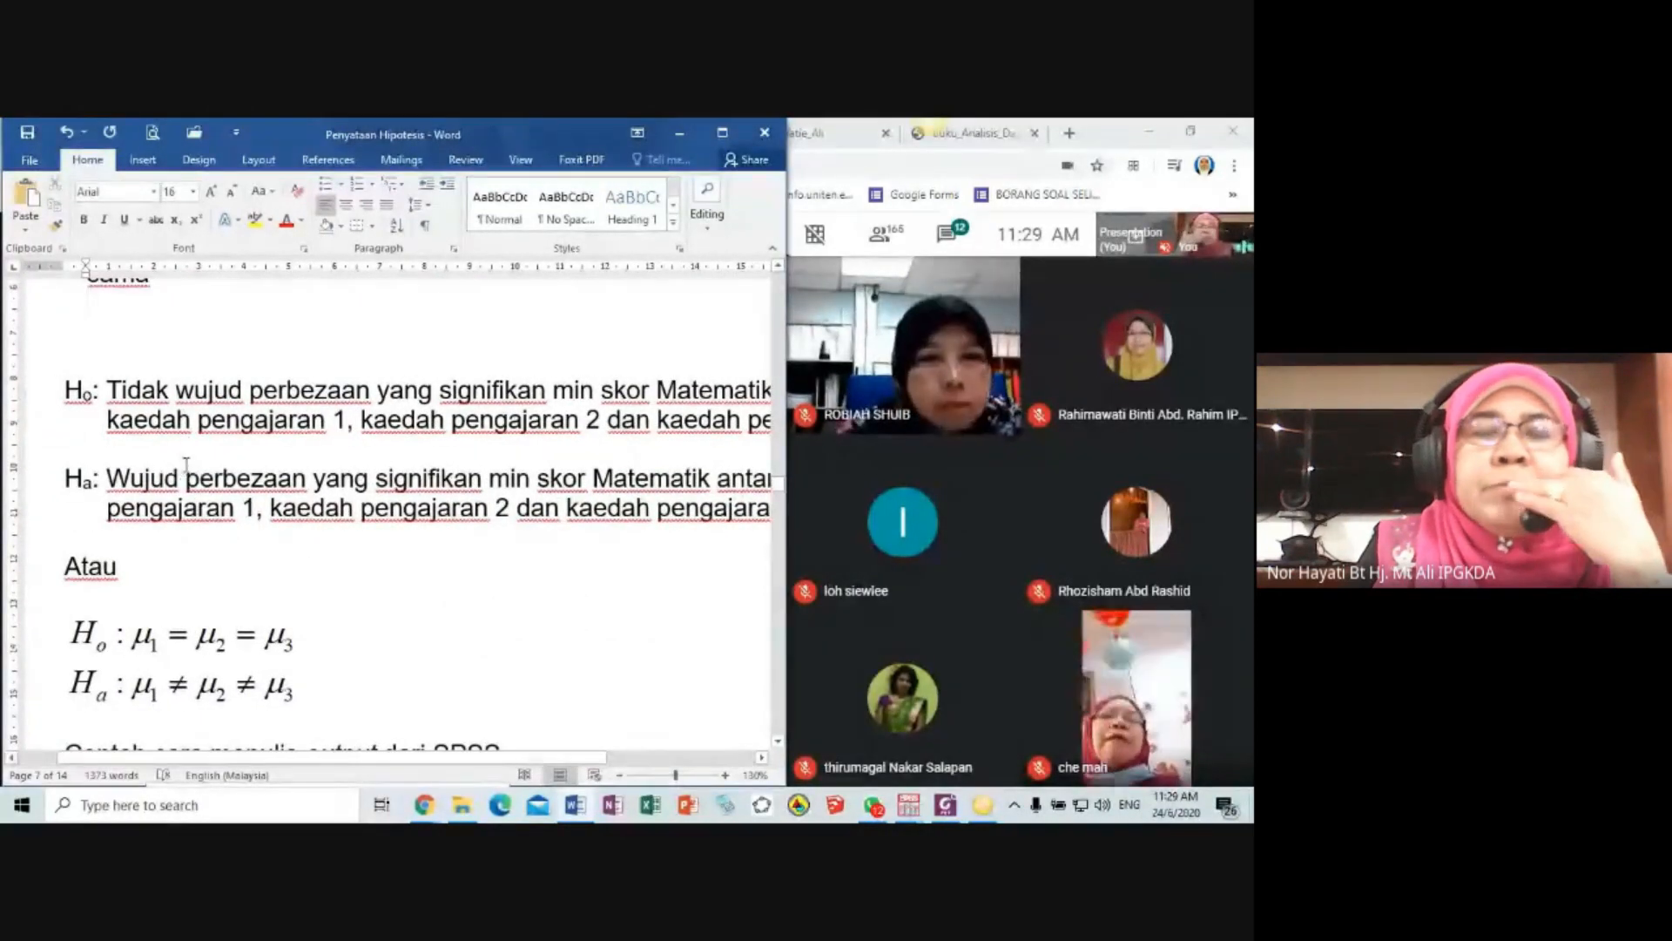
- Show the symbolic one-way ANOVA hypotheses and the full Jadual 4 title under the SPSS output-writing example
{"action": "left_click", "coordinate": [297, 330]}
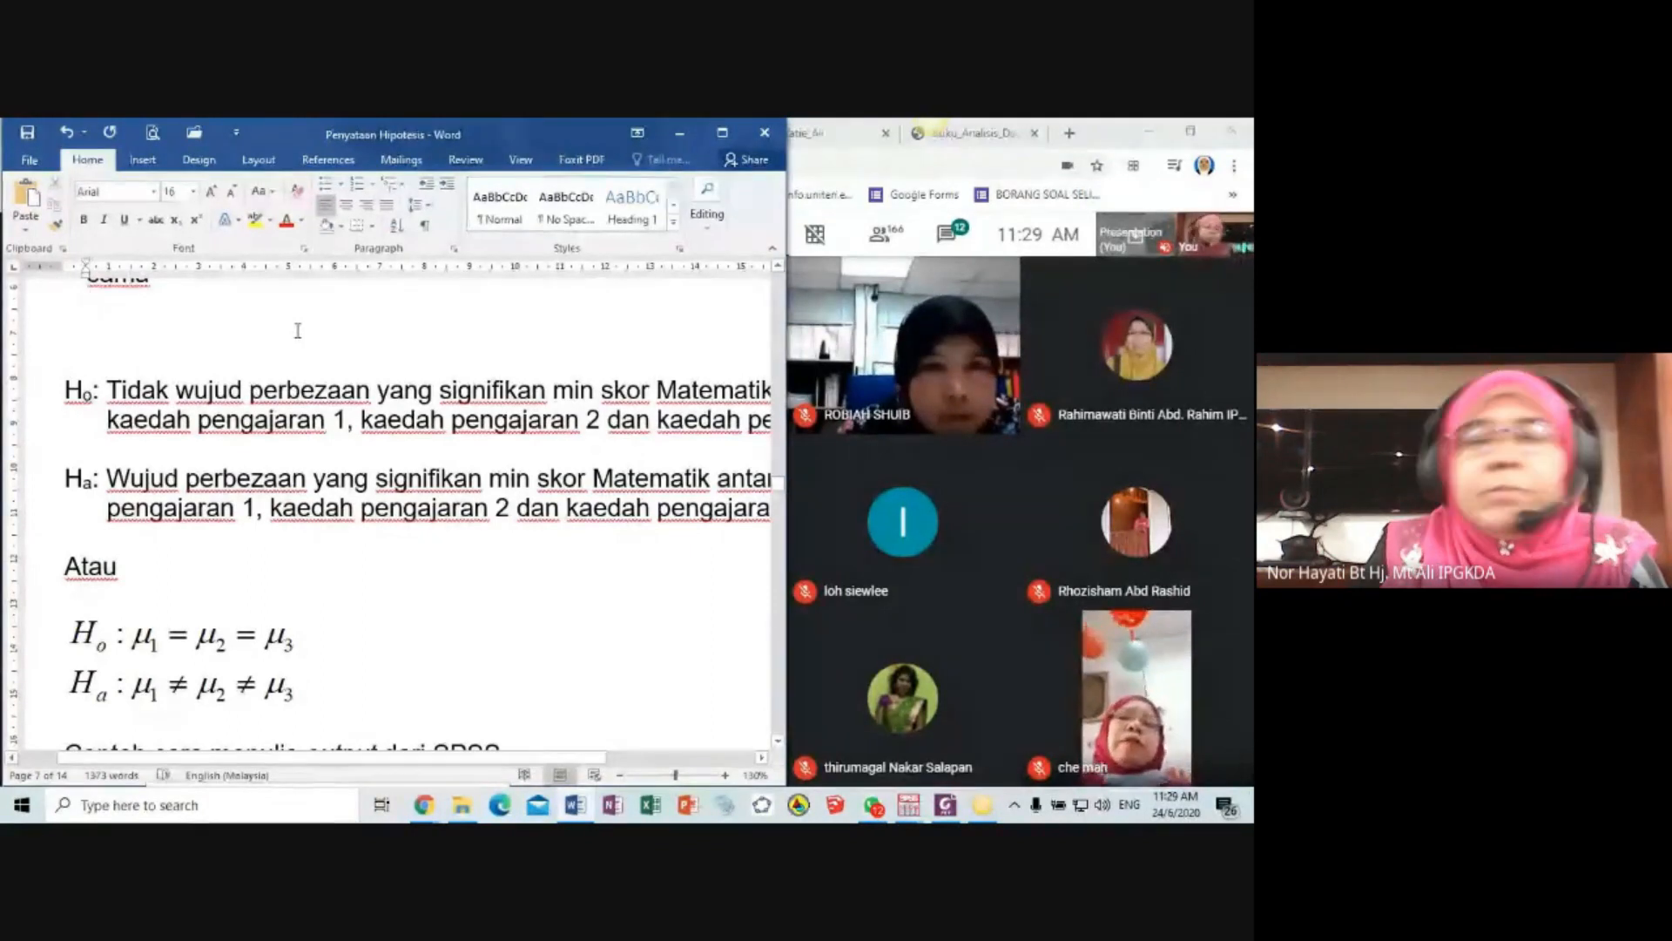
{"action": "scroll", "coordinate": [408, 448], "scroll_direction": "down", "scroll_amount": 3}
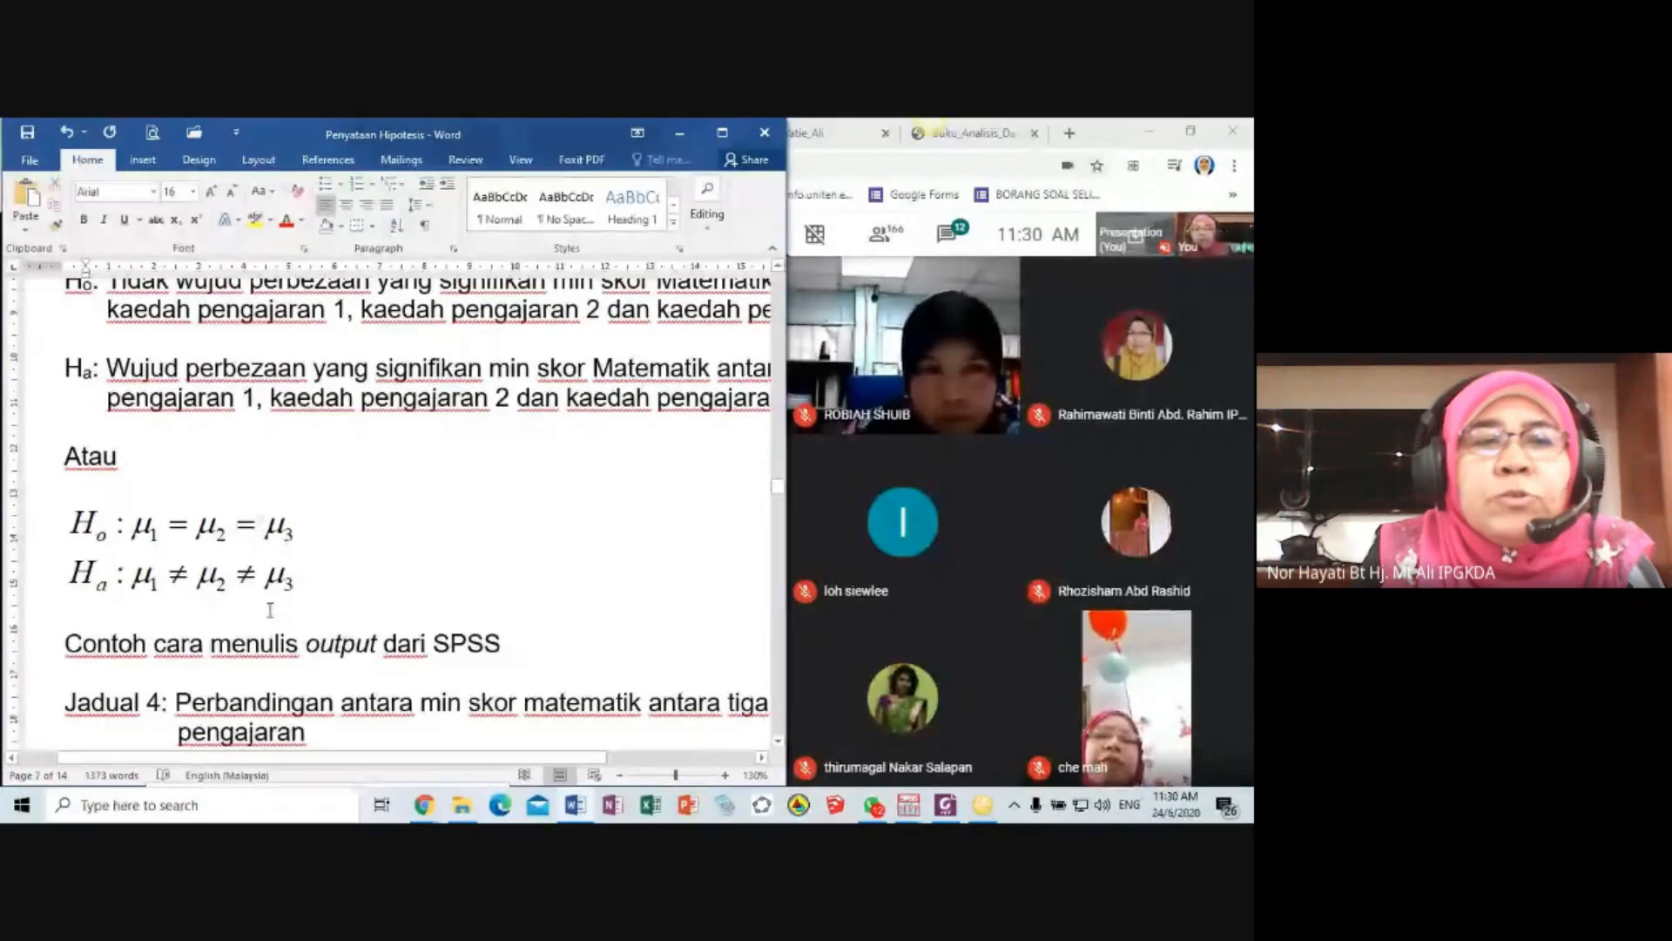
{"action": "scroll", "coordinate": [288, 601], "scroll_direction": "down", "scroll_amount": 2}
{"action": "scroll", "coordinate": [297, 598], "scroll_direction": "down", "scroll_amount": 2}
{"action": "scroll", "coordinate": [305, 600], "scroll_direction": "up", "scroll_amount": 3}
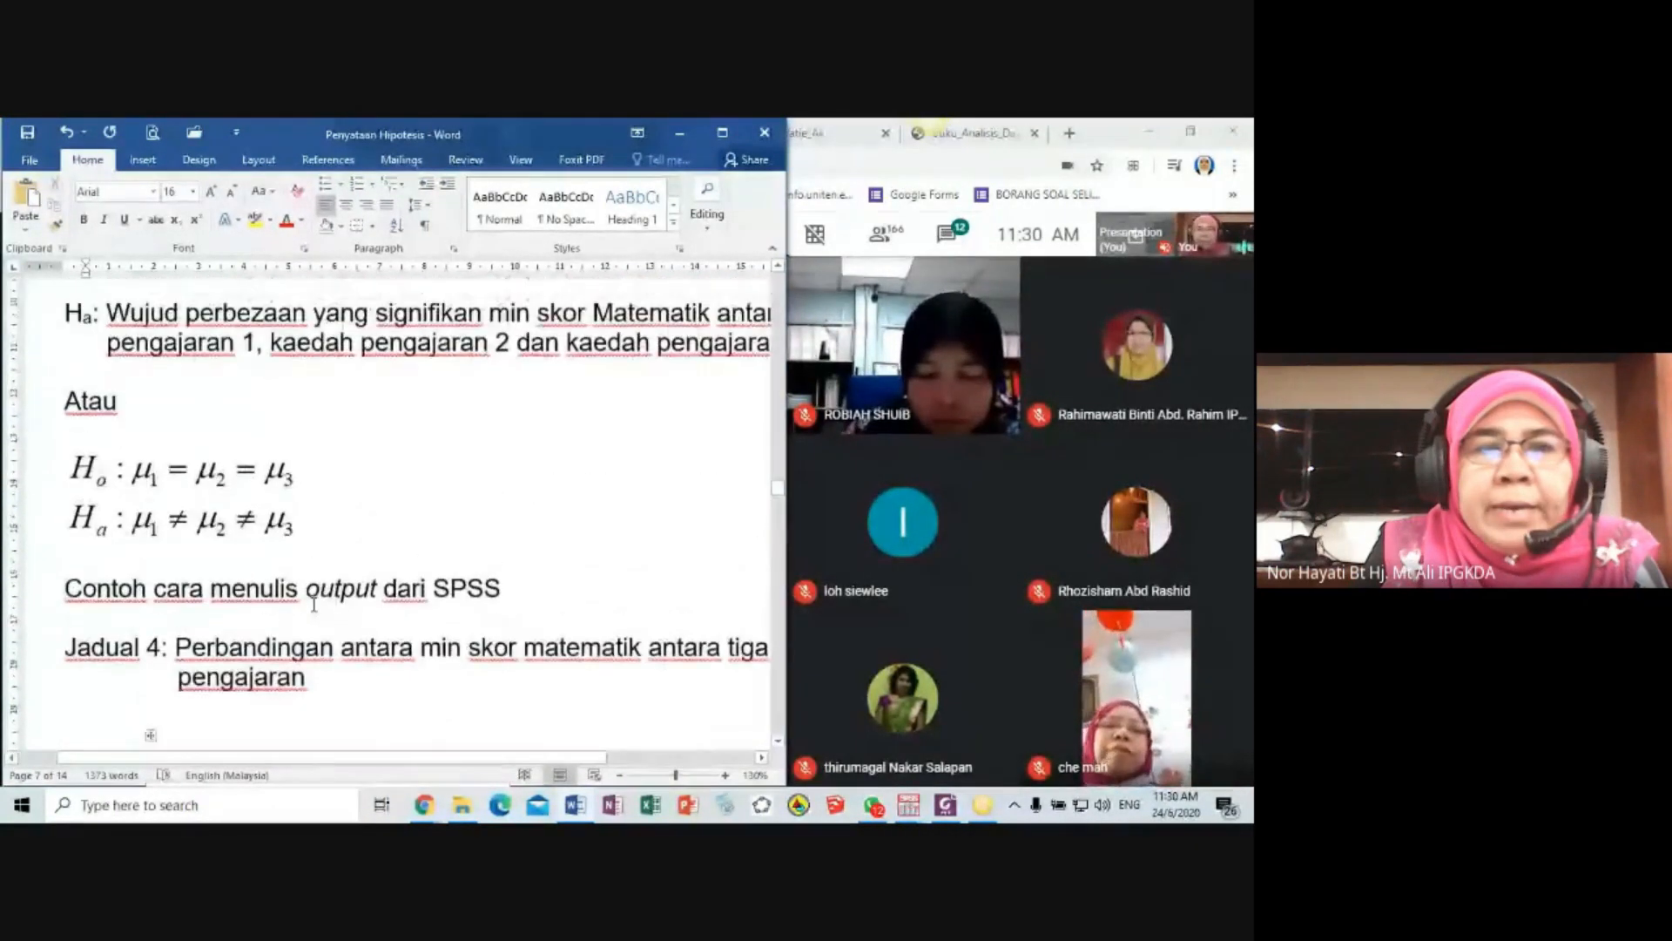
{"action": "left_click_drag", "start_coordinate": [570, 757], "coordinate": [697, 763]}
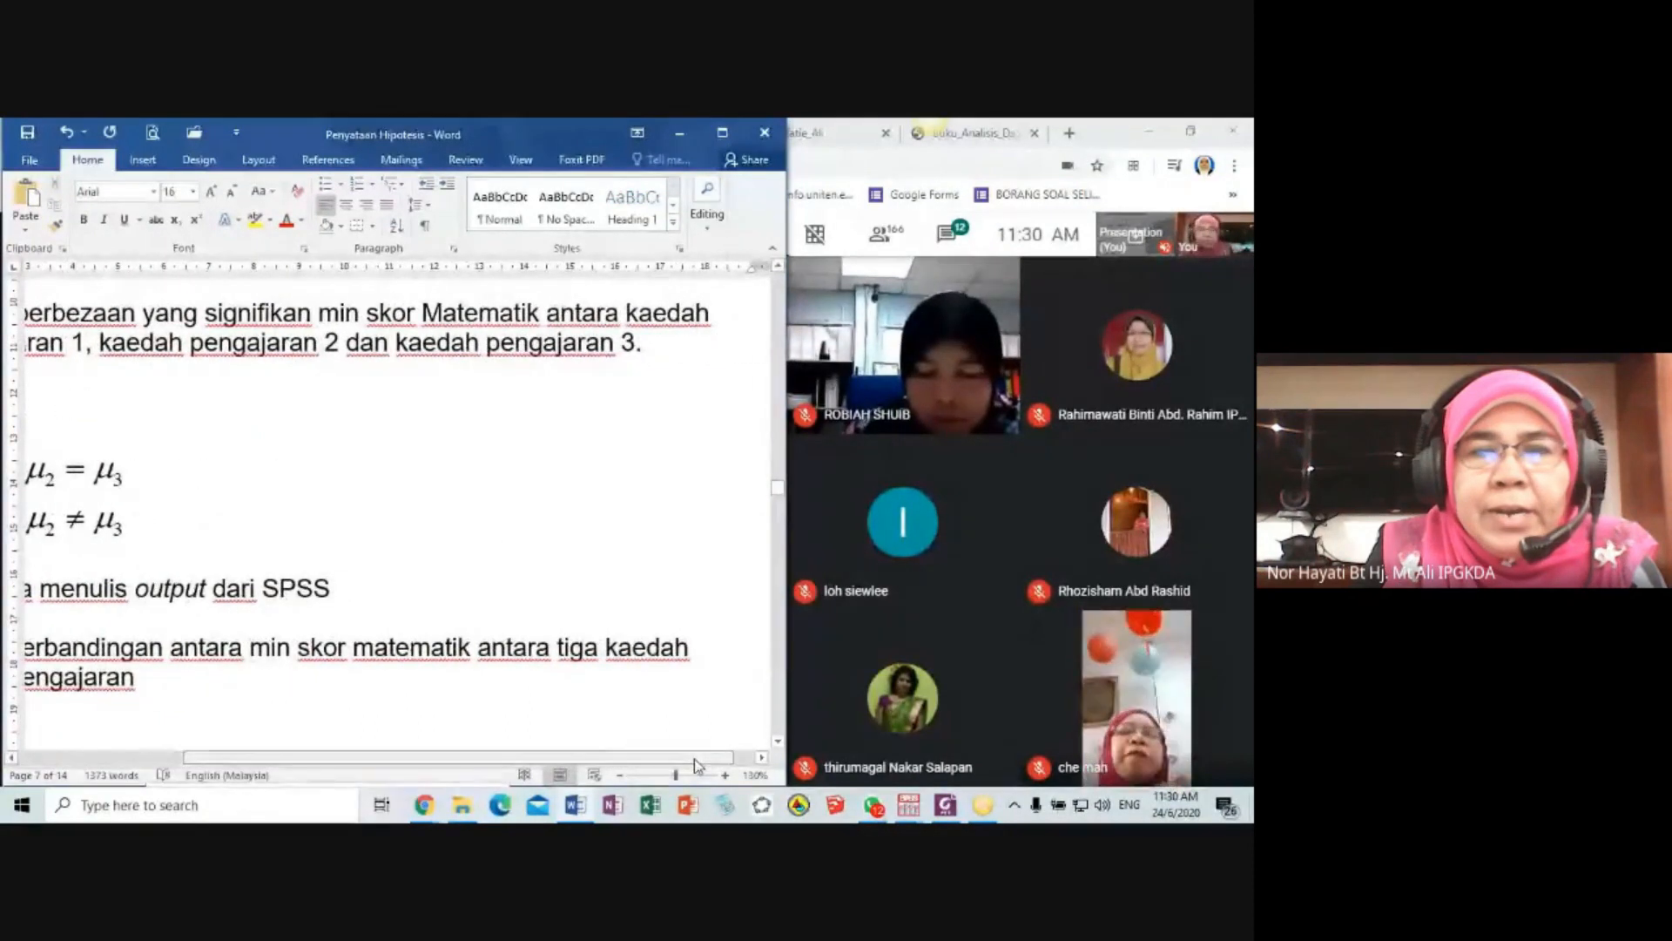
- Switch to the 4_data analisis_anova.sav dataset in SPSS and select the Kaedah and SkorMath columns
{"action": "left_click", "coordinate": [907, 804]}
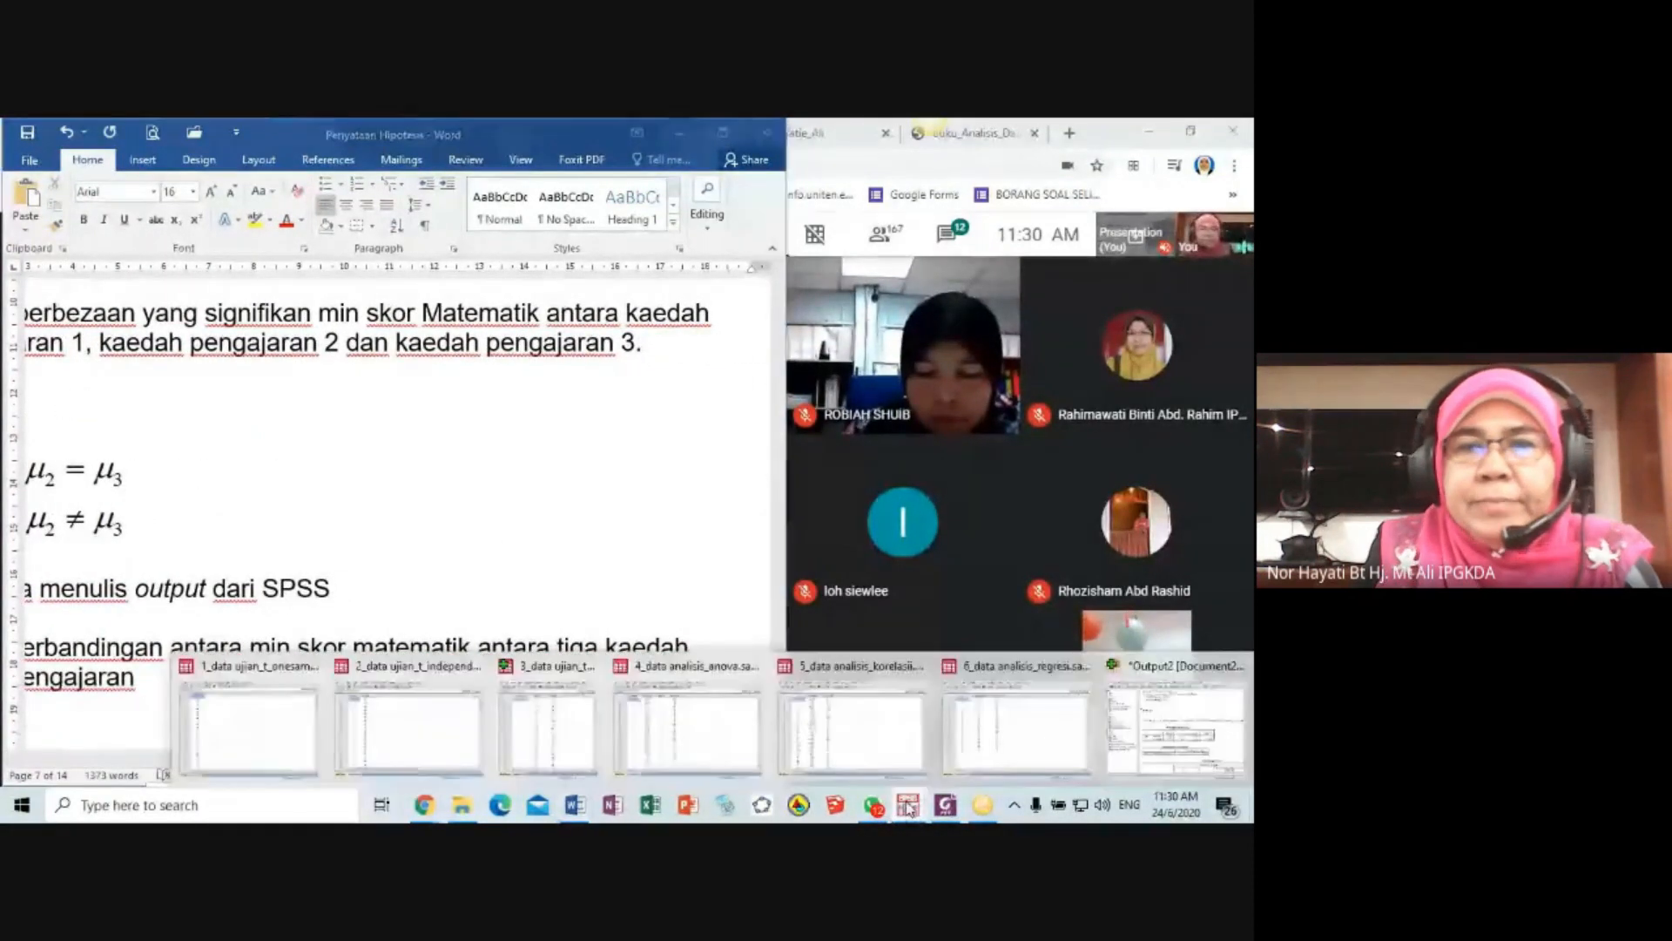
{"action": "mouse_move", "coordinate": [738, 732]}
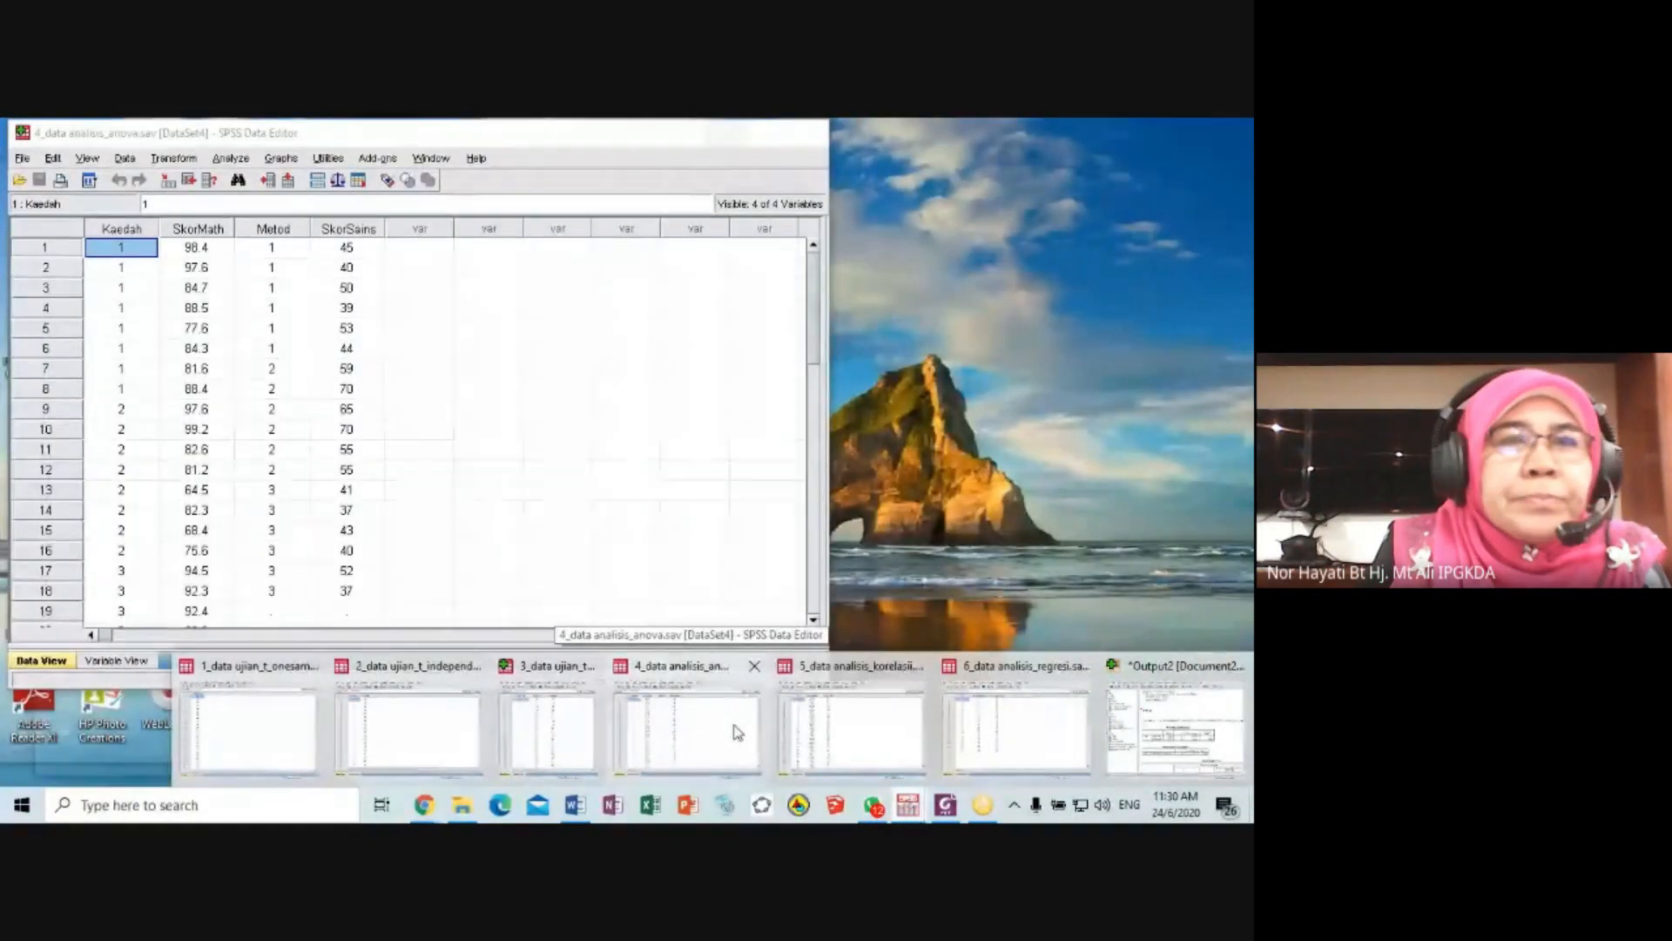
{"action": "left_click", "coordinate": [736, 730]}
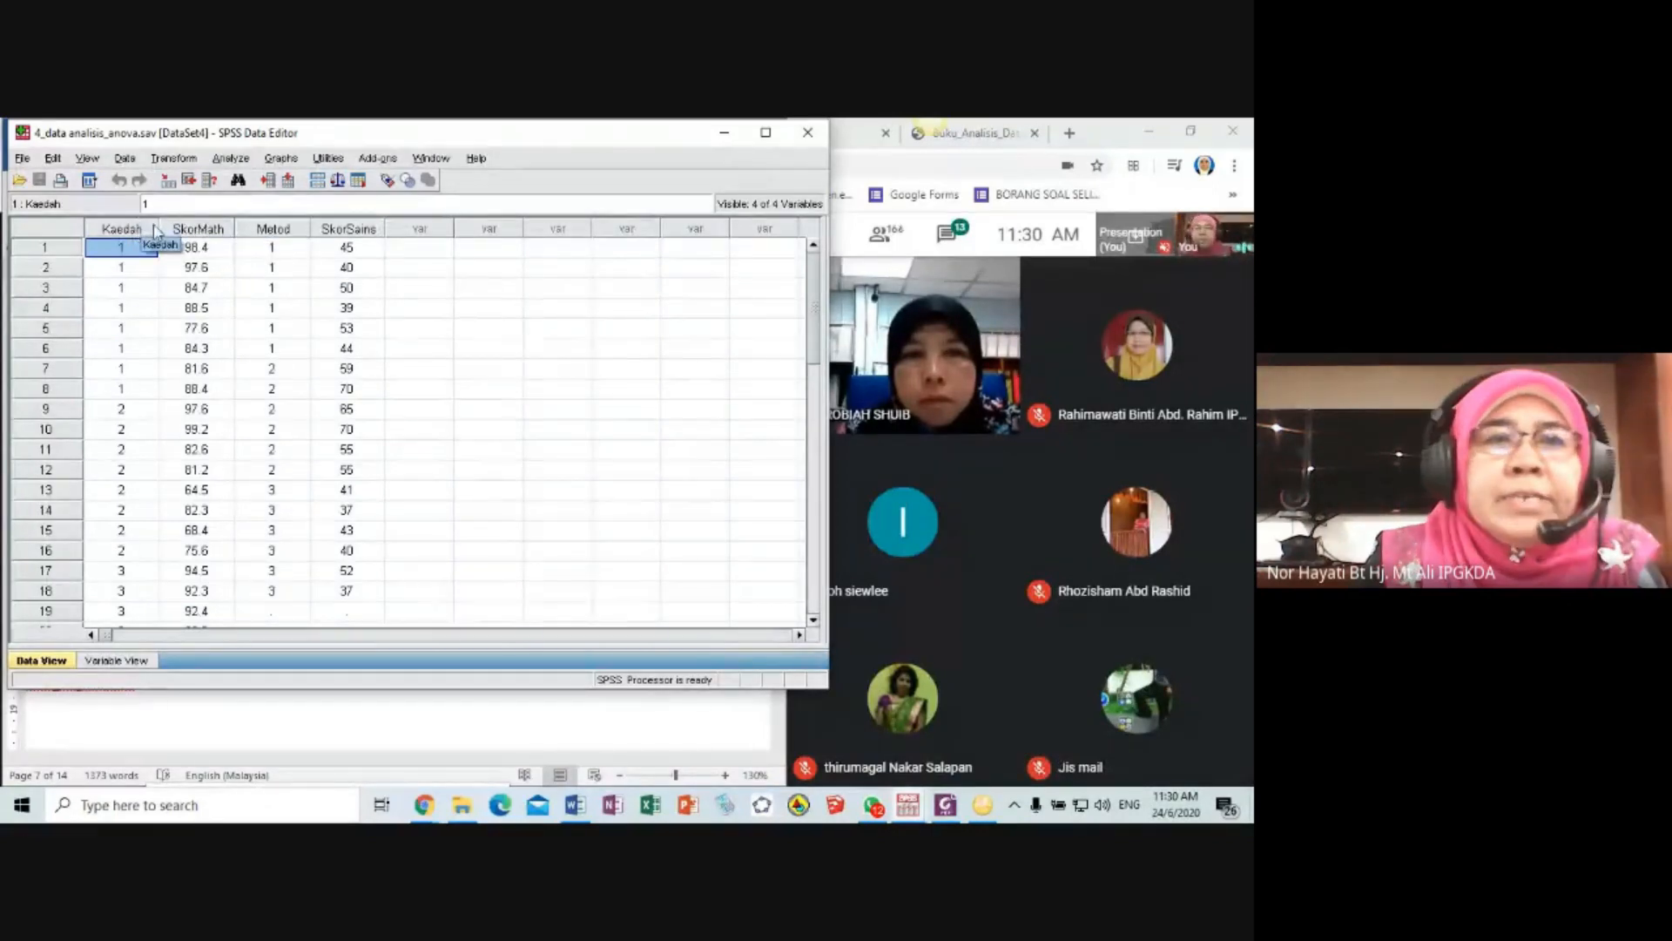
{"action": "left_click_drag", "start_coordinate": [155, 229], "coordinate": [162, 230]}
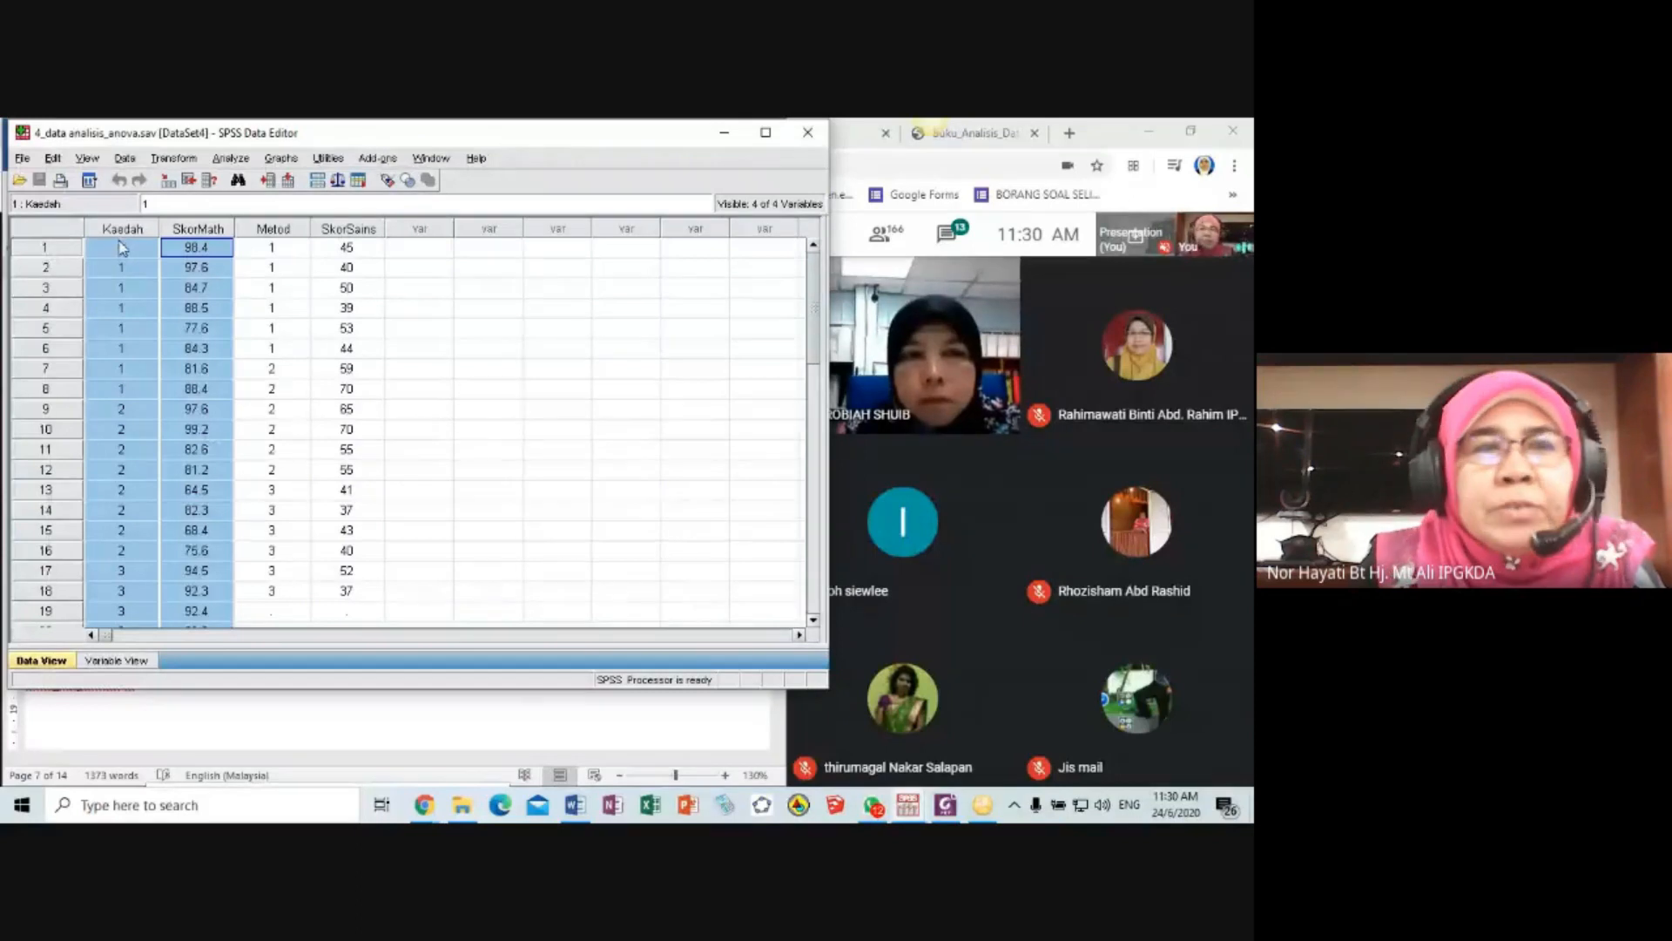
- Examine the three teaching-method groups in Kaedah and their SkorMath scores across all data rows
{"action": "scroll", "coordinate": [122, 248], "scroll_direction": "down", "scroll_amount": 3}
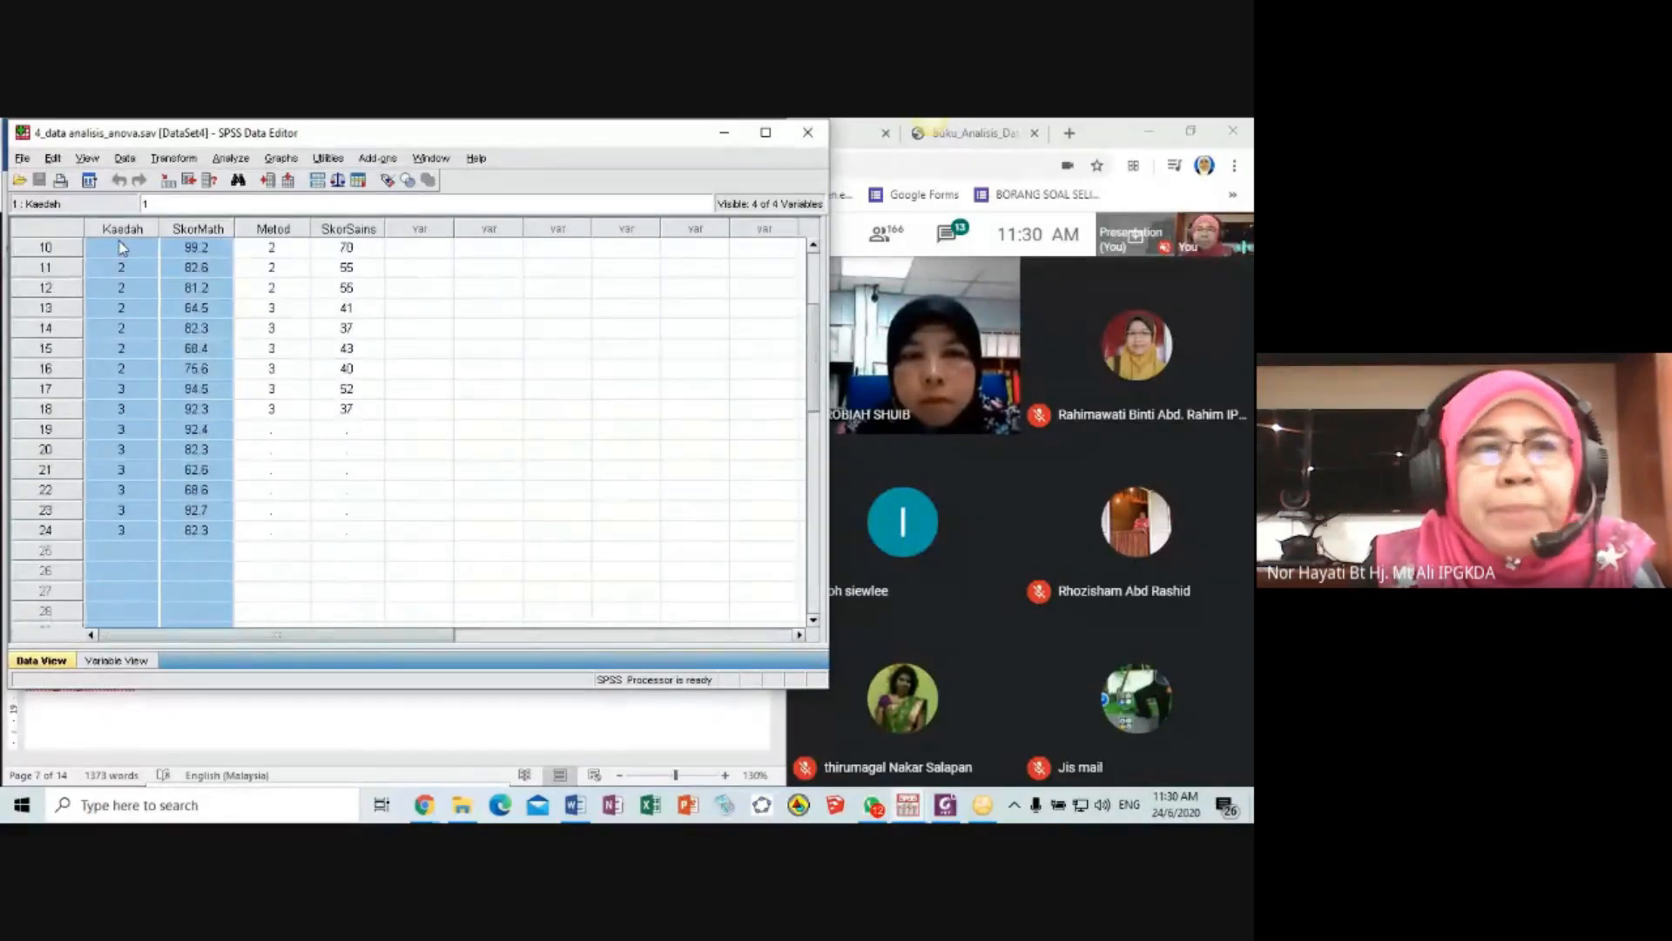
{"action": "scroll", "coordinate": [143, 347], "scroll_direction": "up", "scroll_amount": 3}
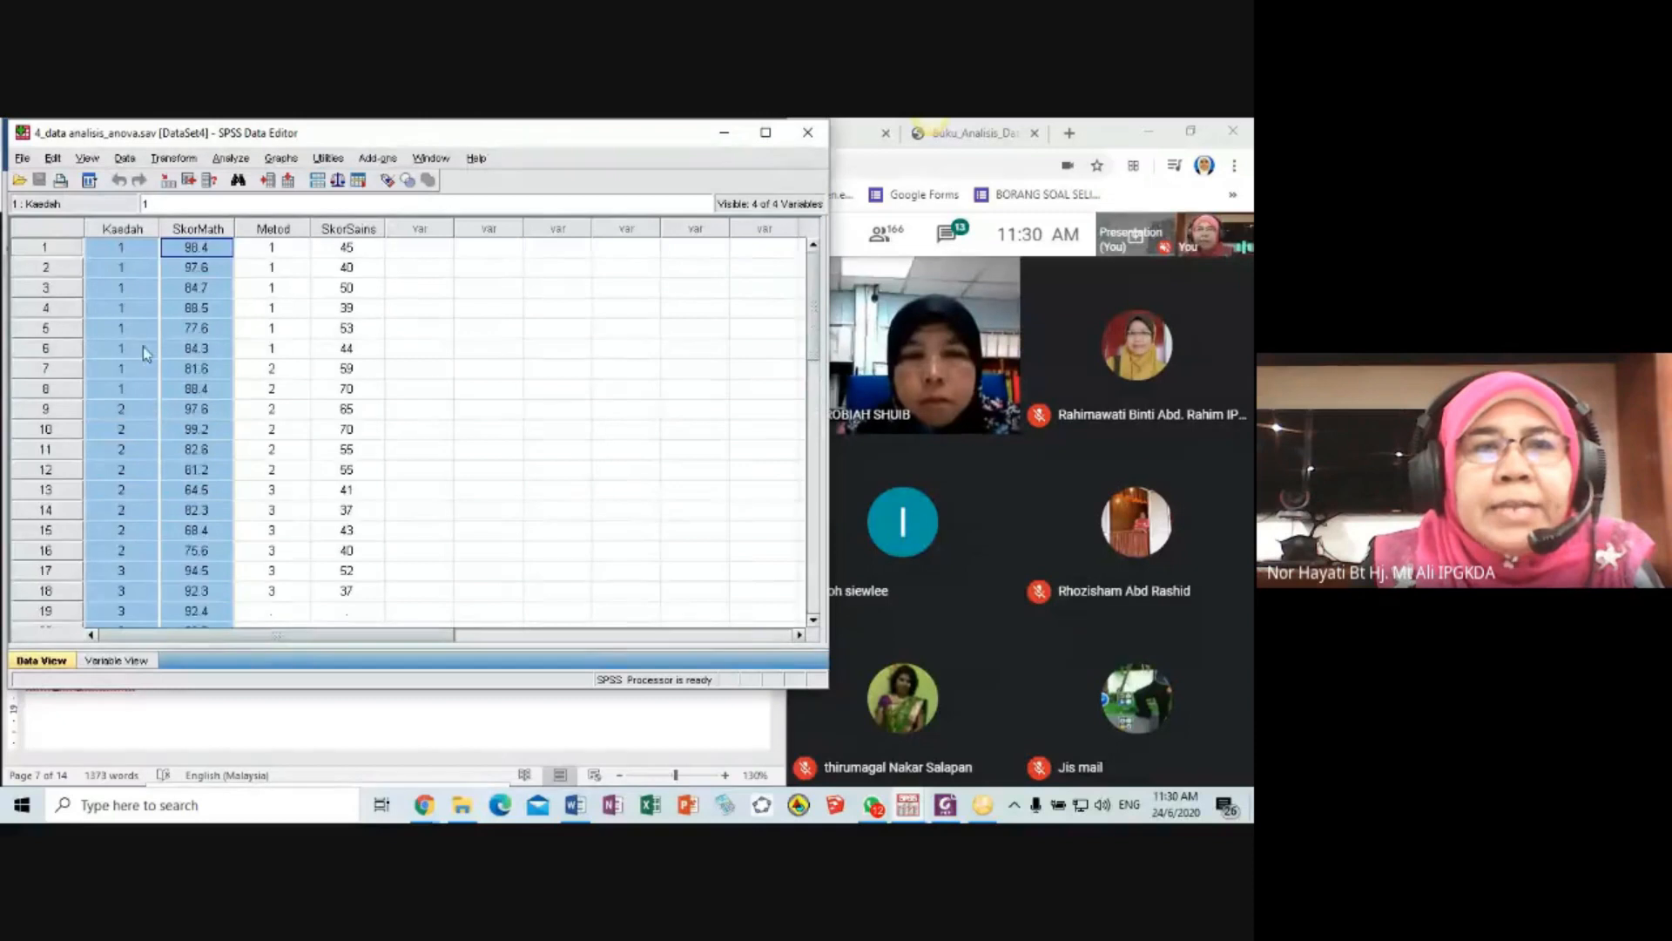
{"action": "scroll", "coordinate": [143, 384], "scroll_direction": "down", "scroll_amount": 3}
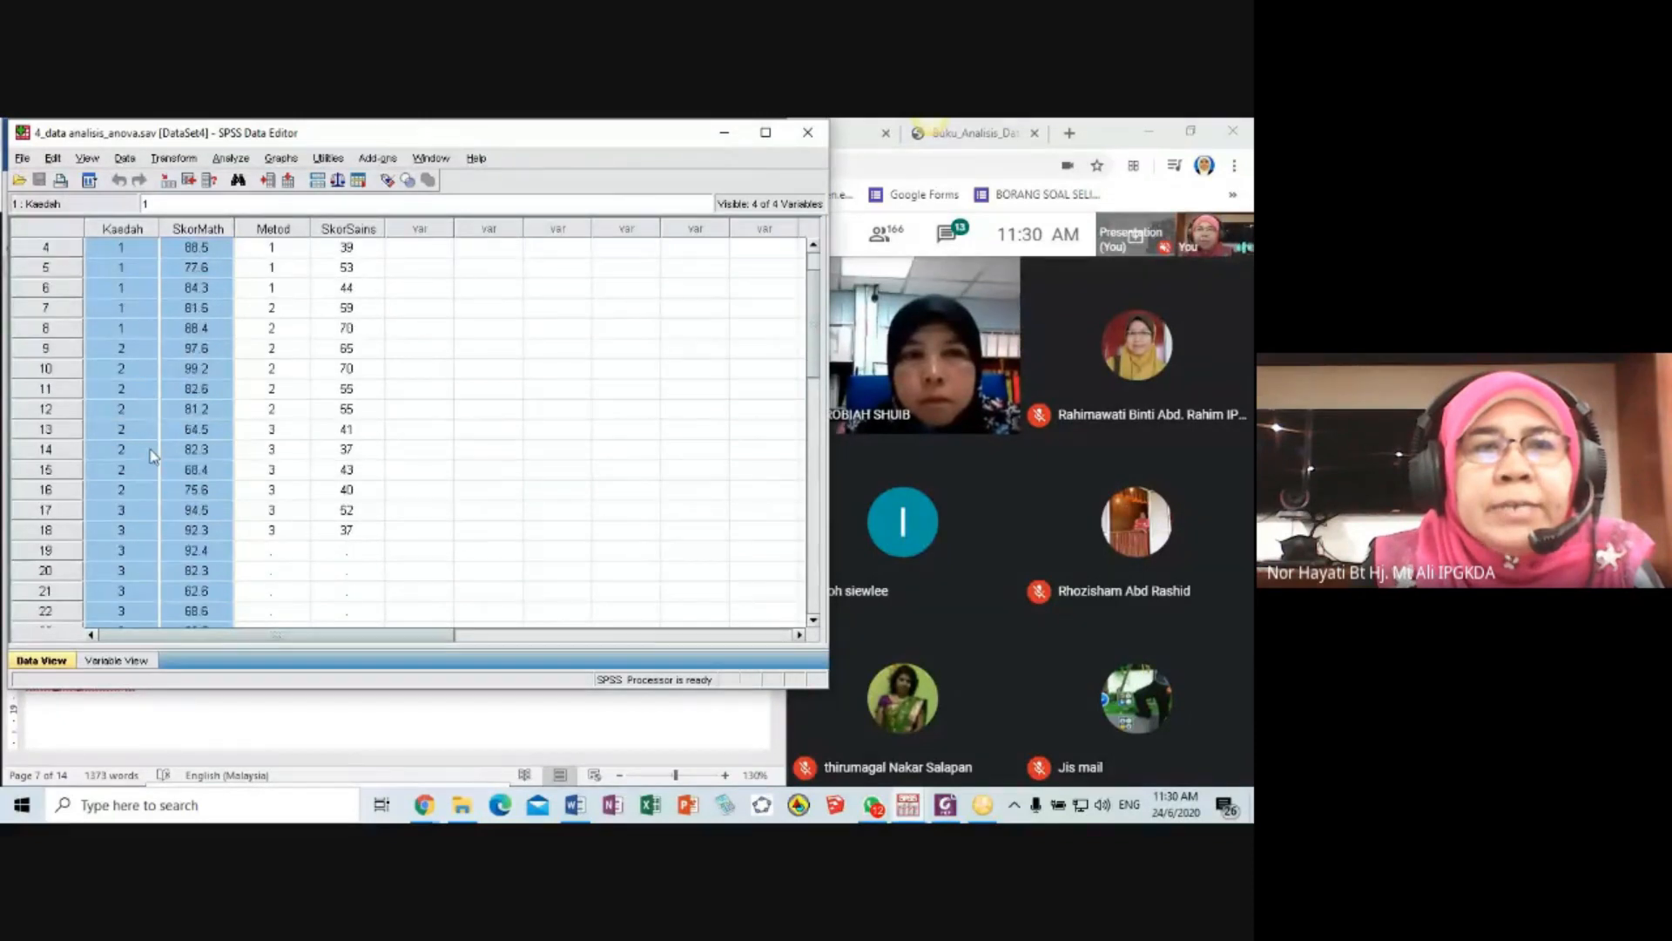
{"action": "scroll", "coordinate": [131, 285], "scroll_direction": "up", "scroll_amount": 2}
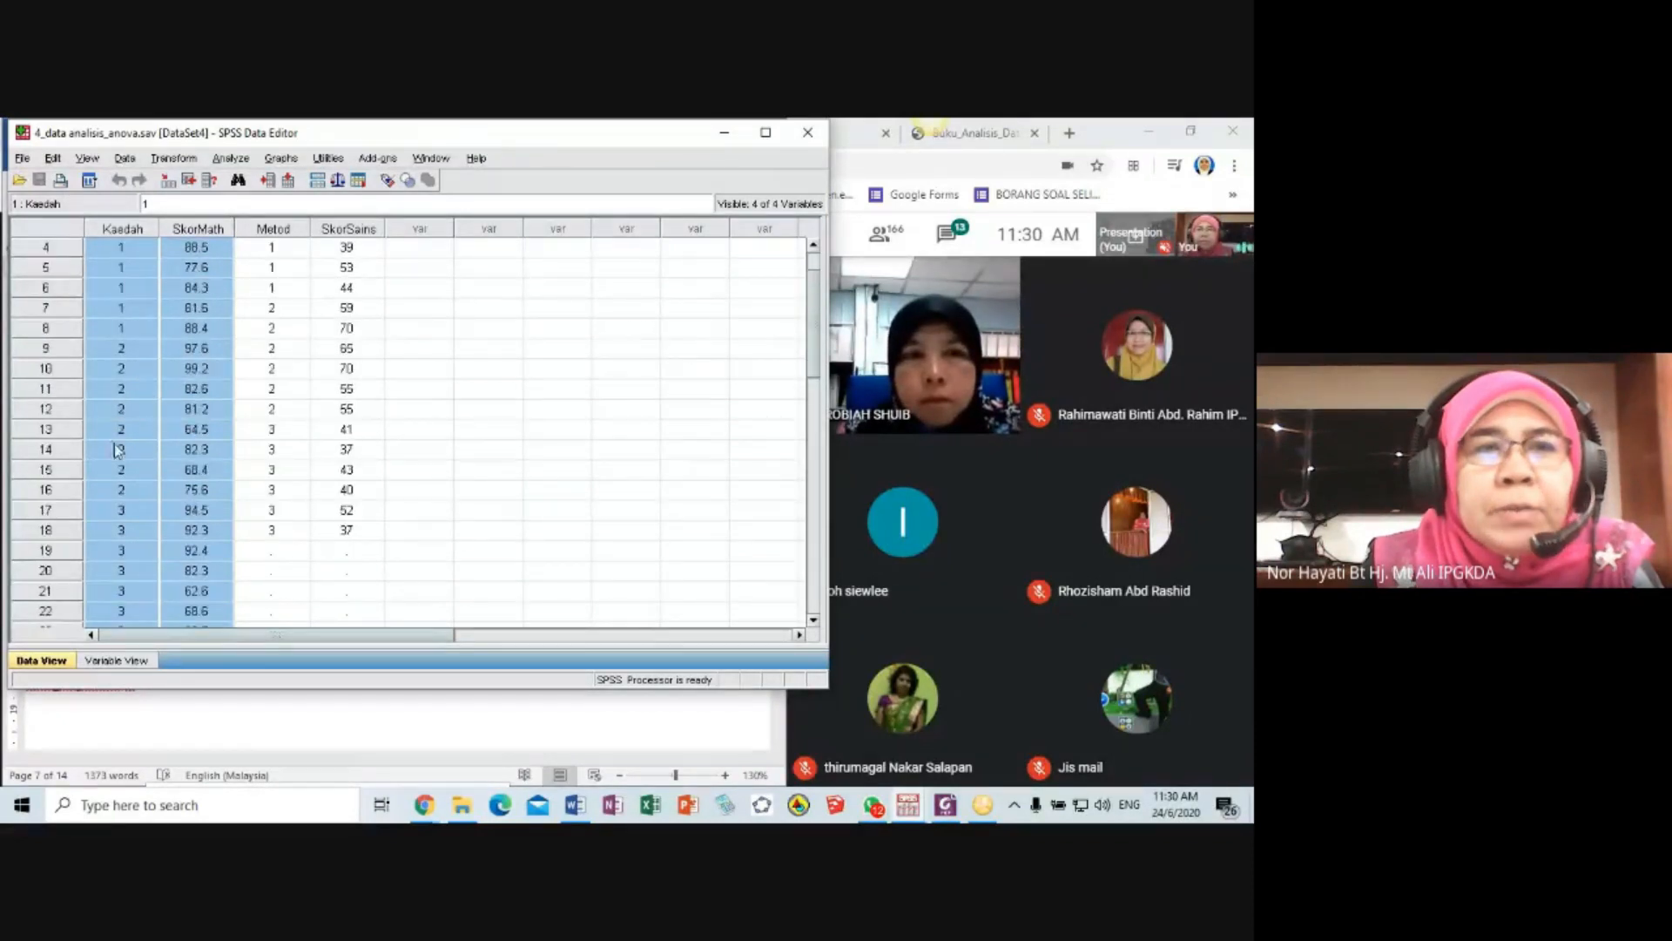
{"action": "scroll", "coordinate": [119, 450], "scroll_direction": "down", "scroll_amount": 1}
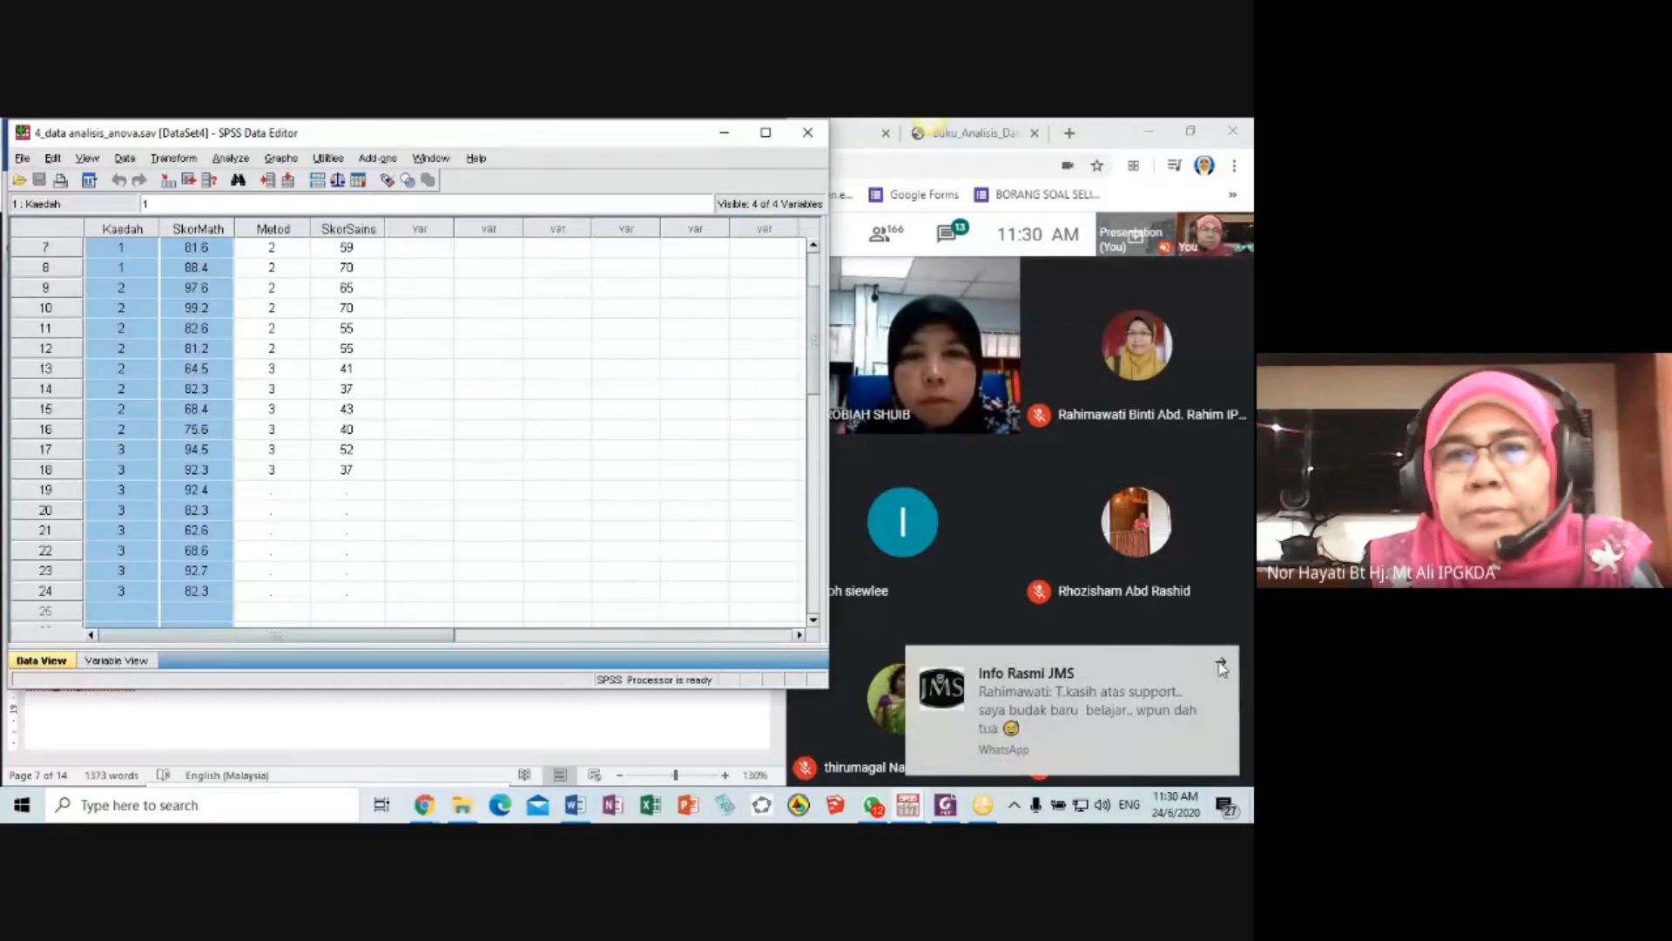
{"action": "scroll", "coordinate": [190, 324], "scroll_direction": "up", "scroll_amount": 2}
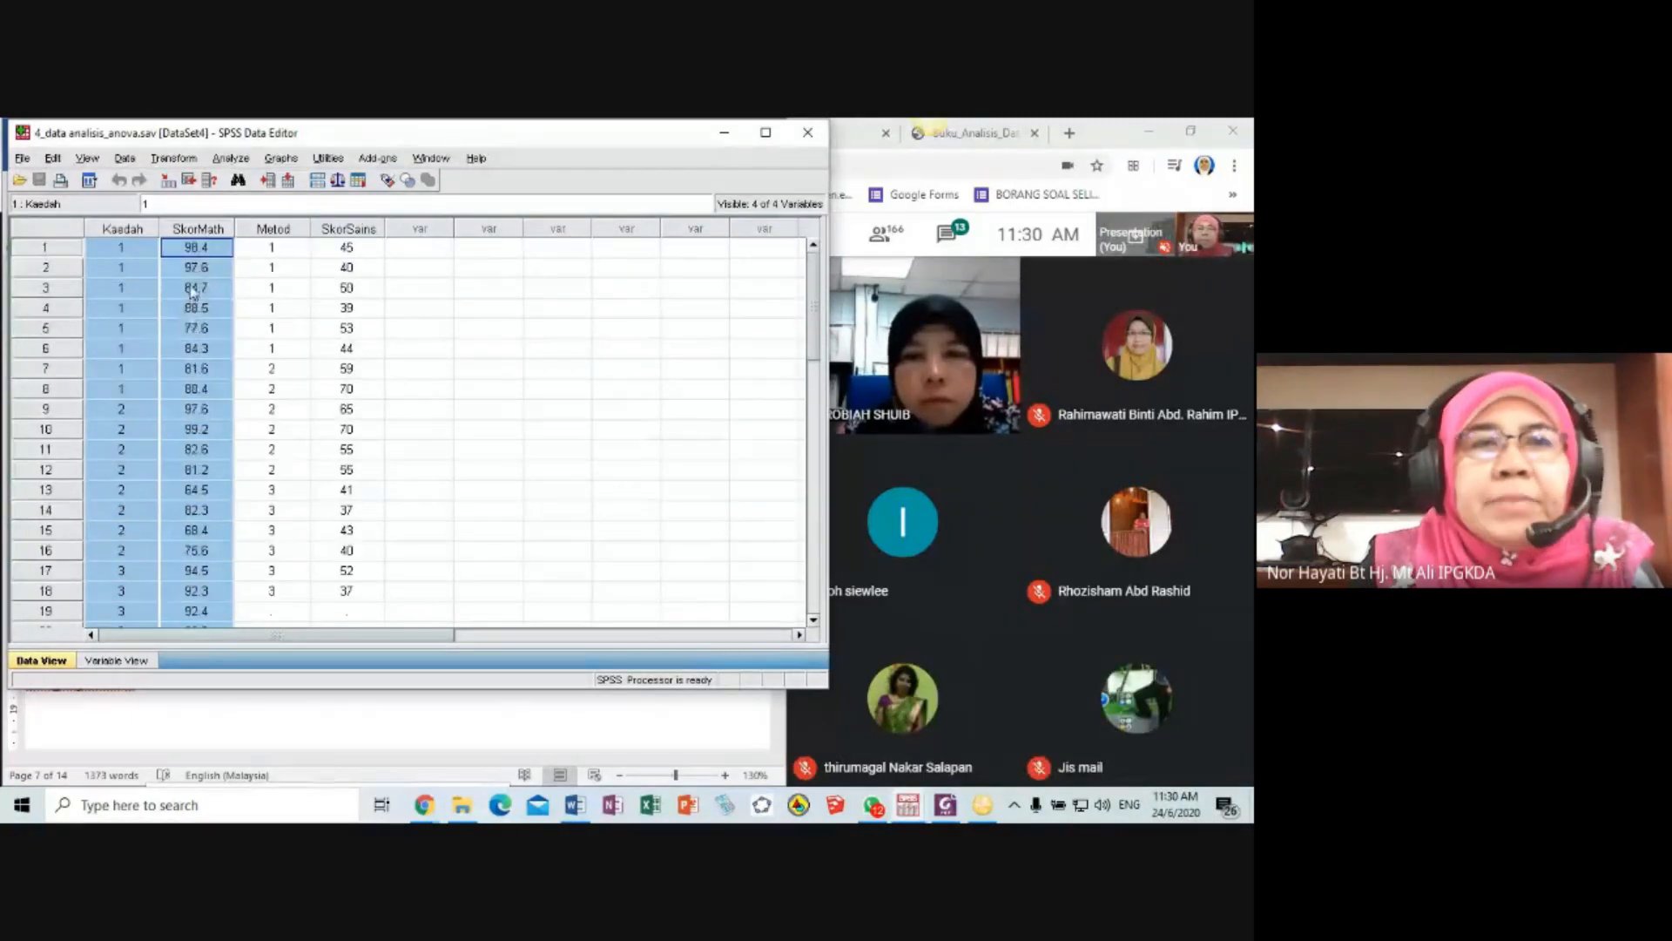
{"action": "scroll", "coordinate": [193, 331], "scroll_direction": "down", "scroll_amount": 2}
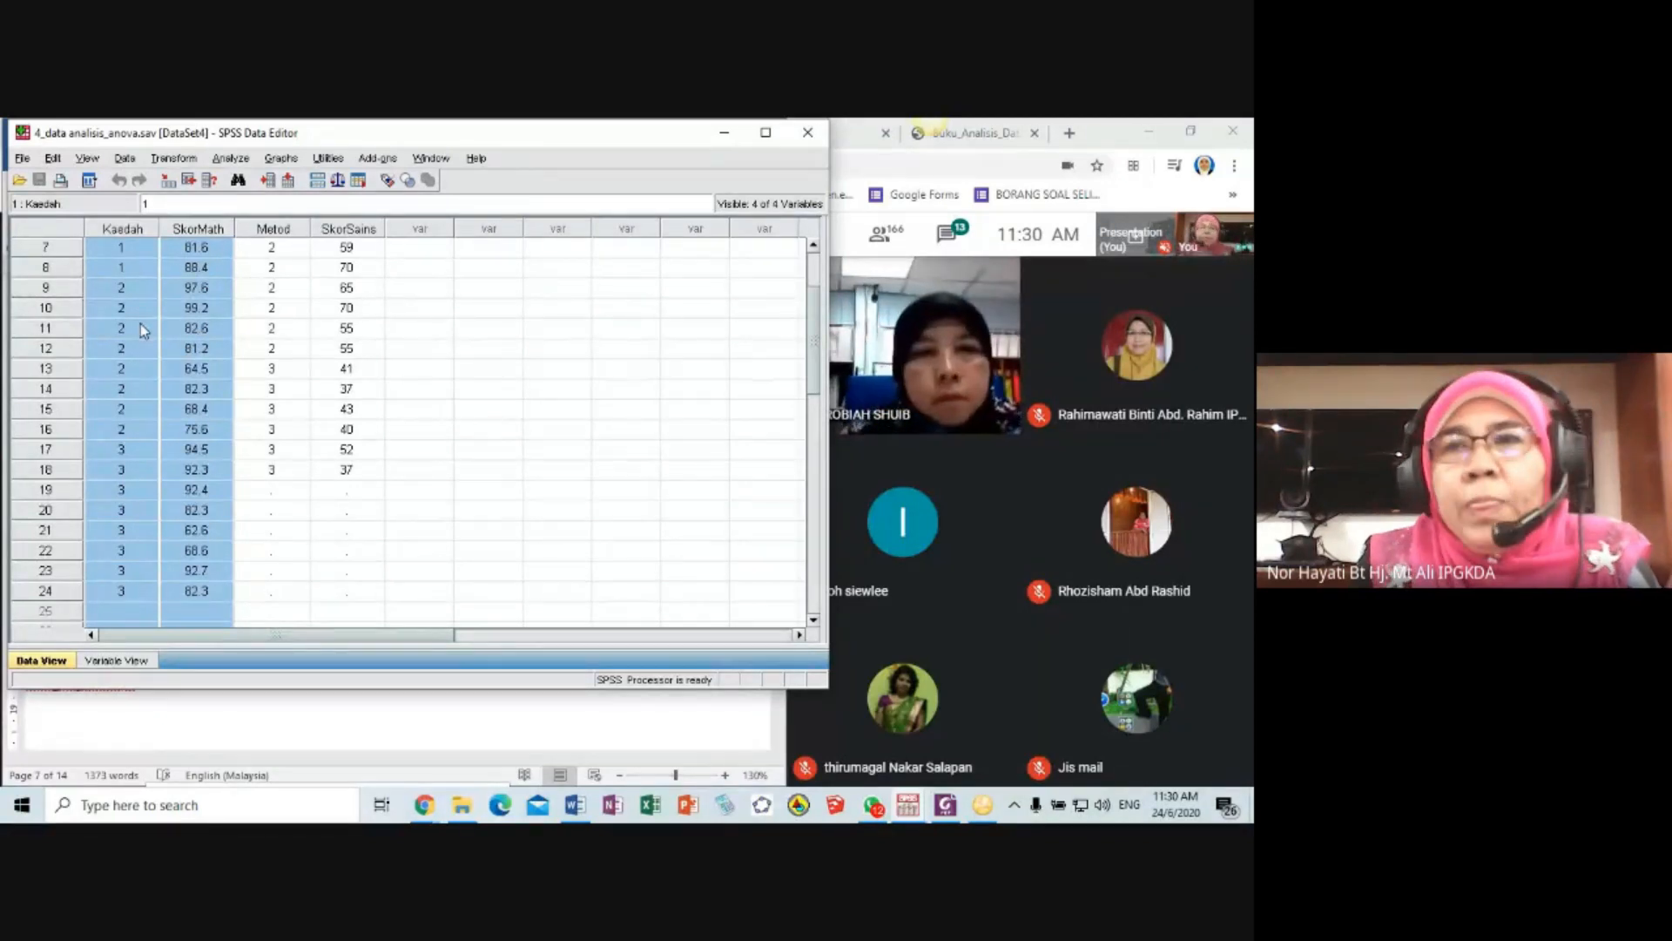
- Run a One-Way ANOVA with Skor Matematik as the dependent variable and Kaedah as the factor
{"action": "left_click", "coordinate": [243, 162]}
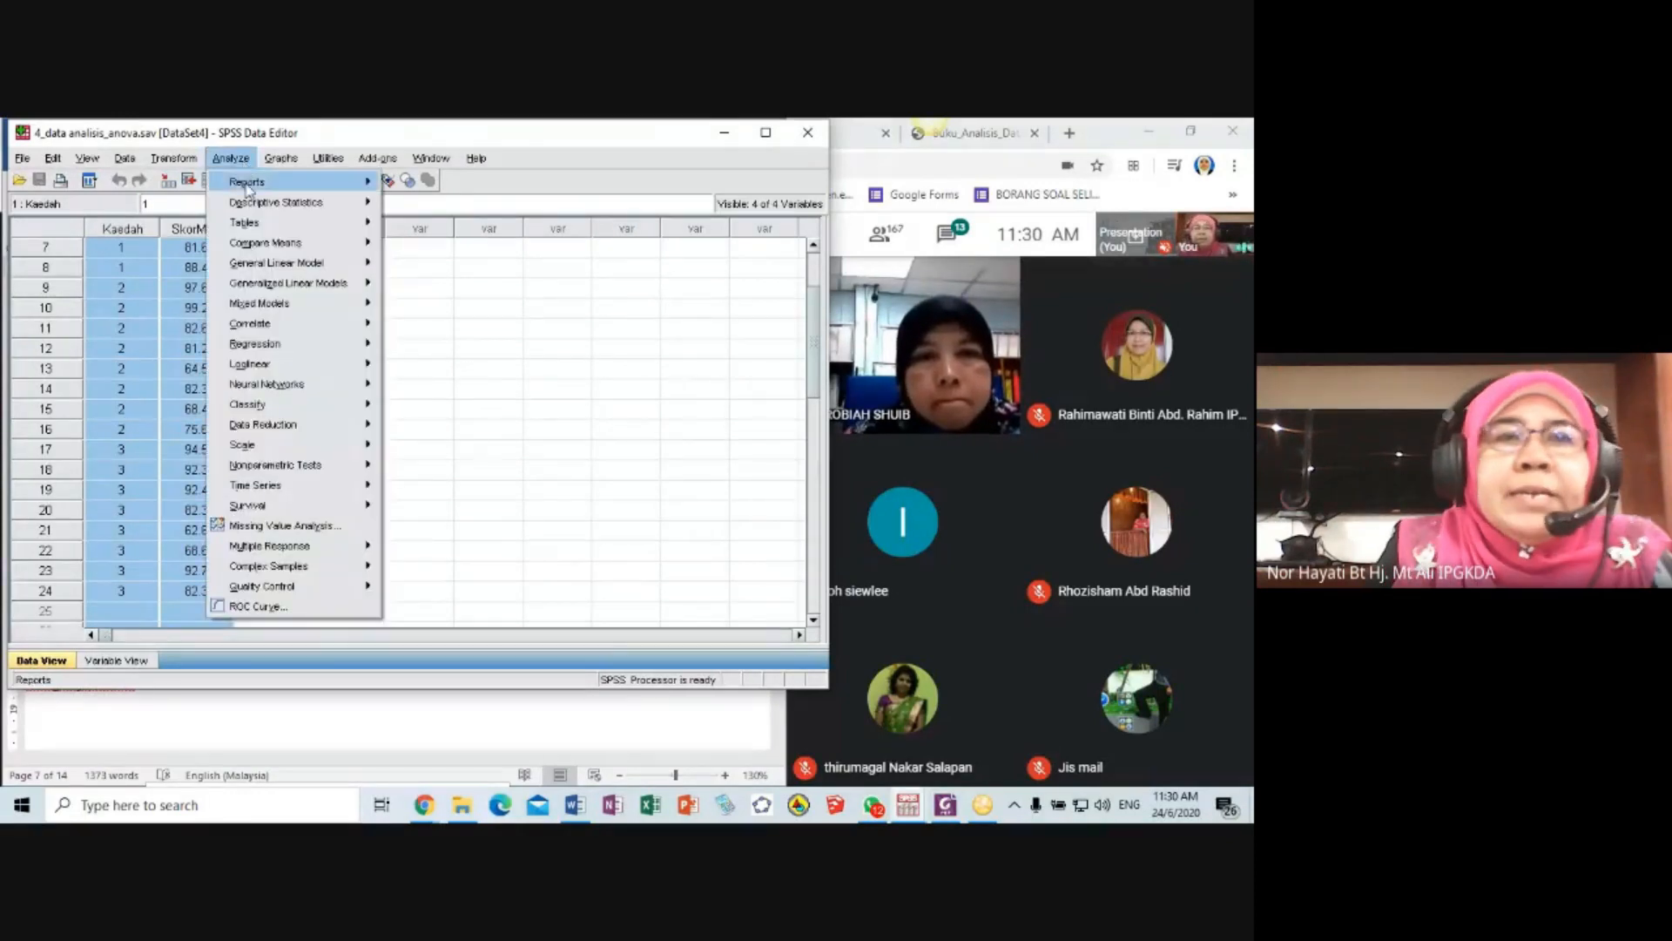
{"action": "mouse_move", "coordinate": [264, 249]}
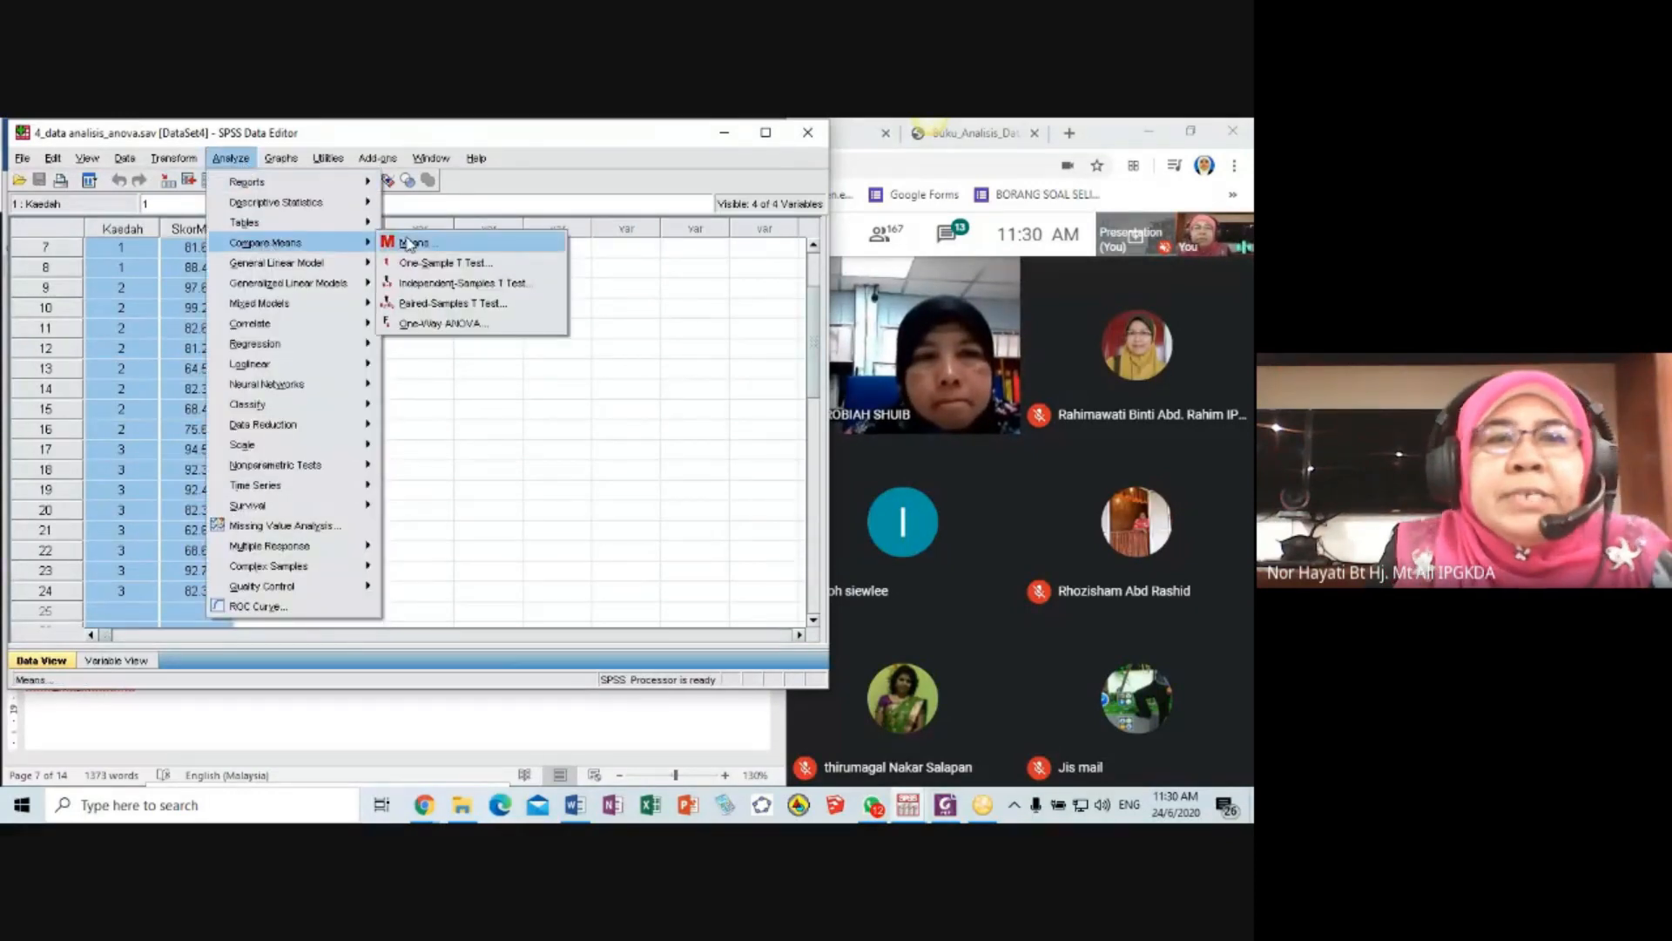
{"action": "left_click", "coordinate": [434, 324]}
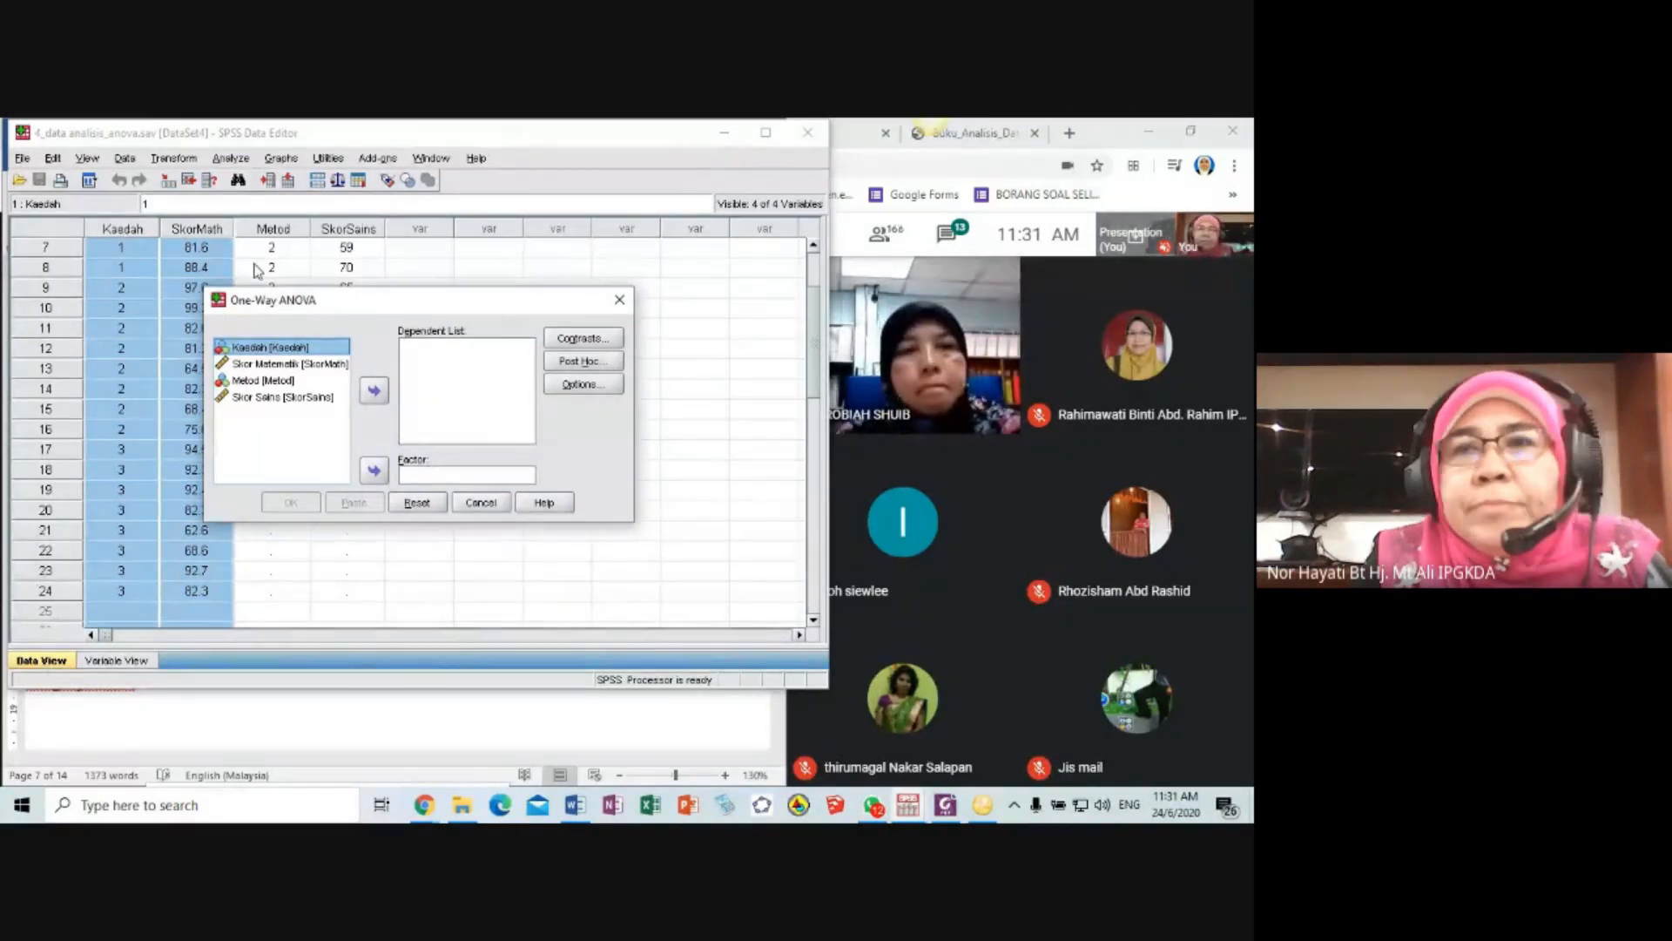
{"action": "left_click", "coordinate": [374, 470]}
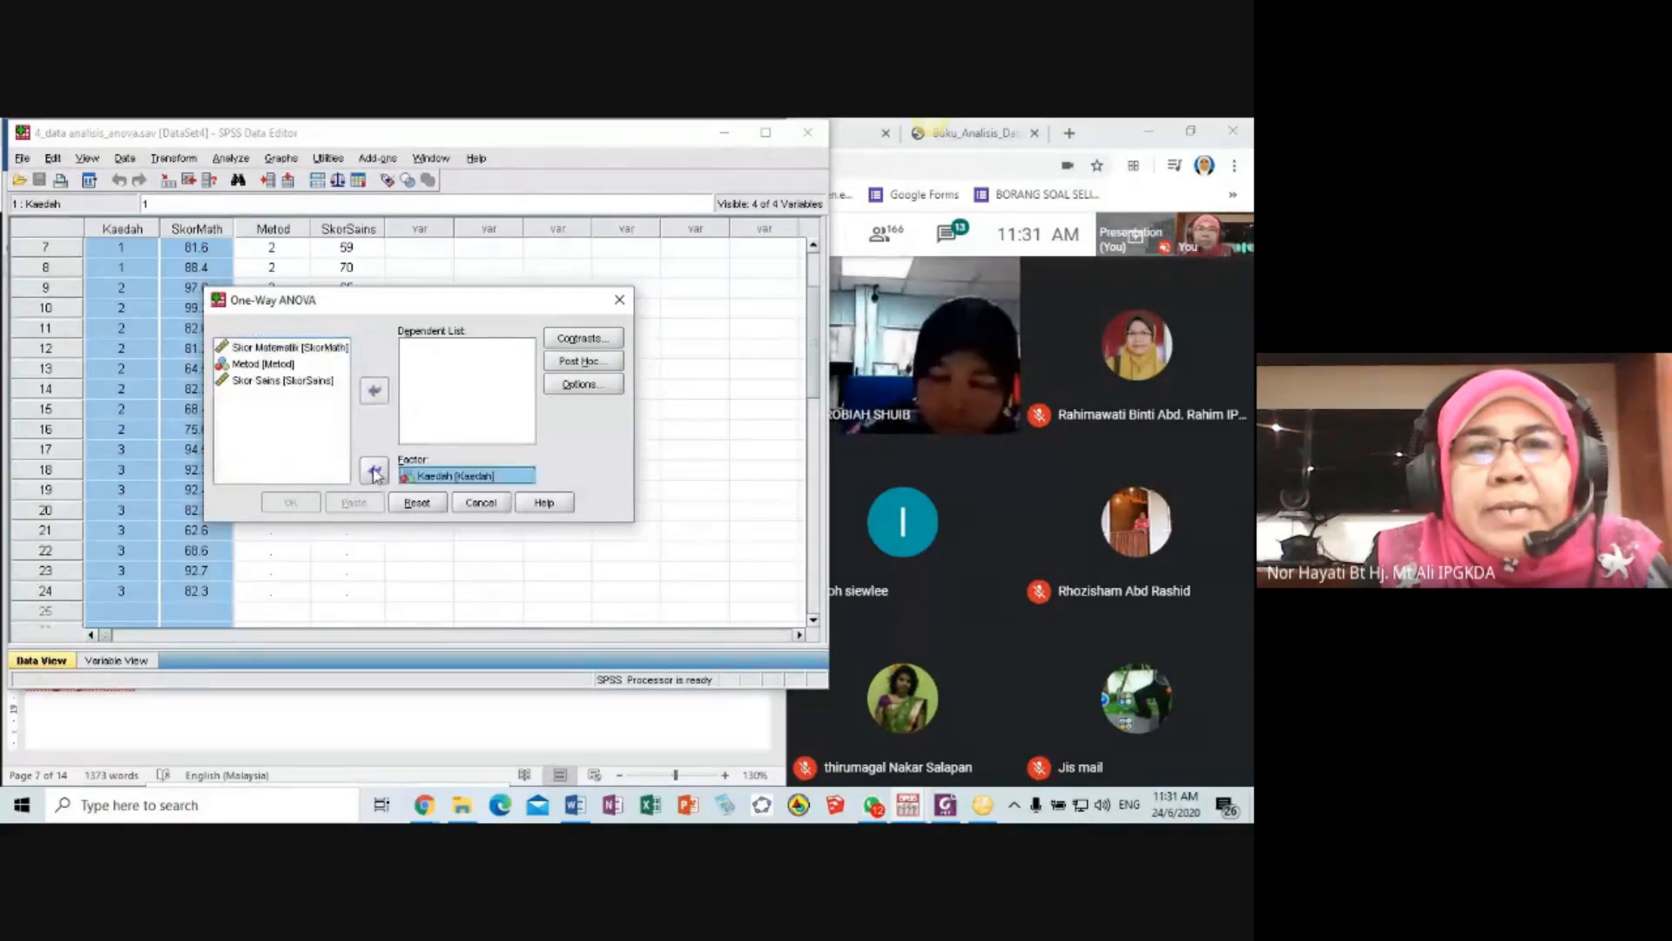
{"action": "left_click", "coordinate": [294, 348]}
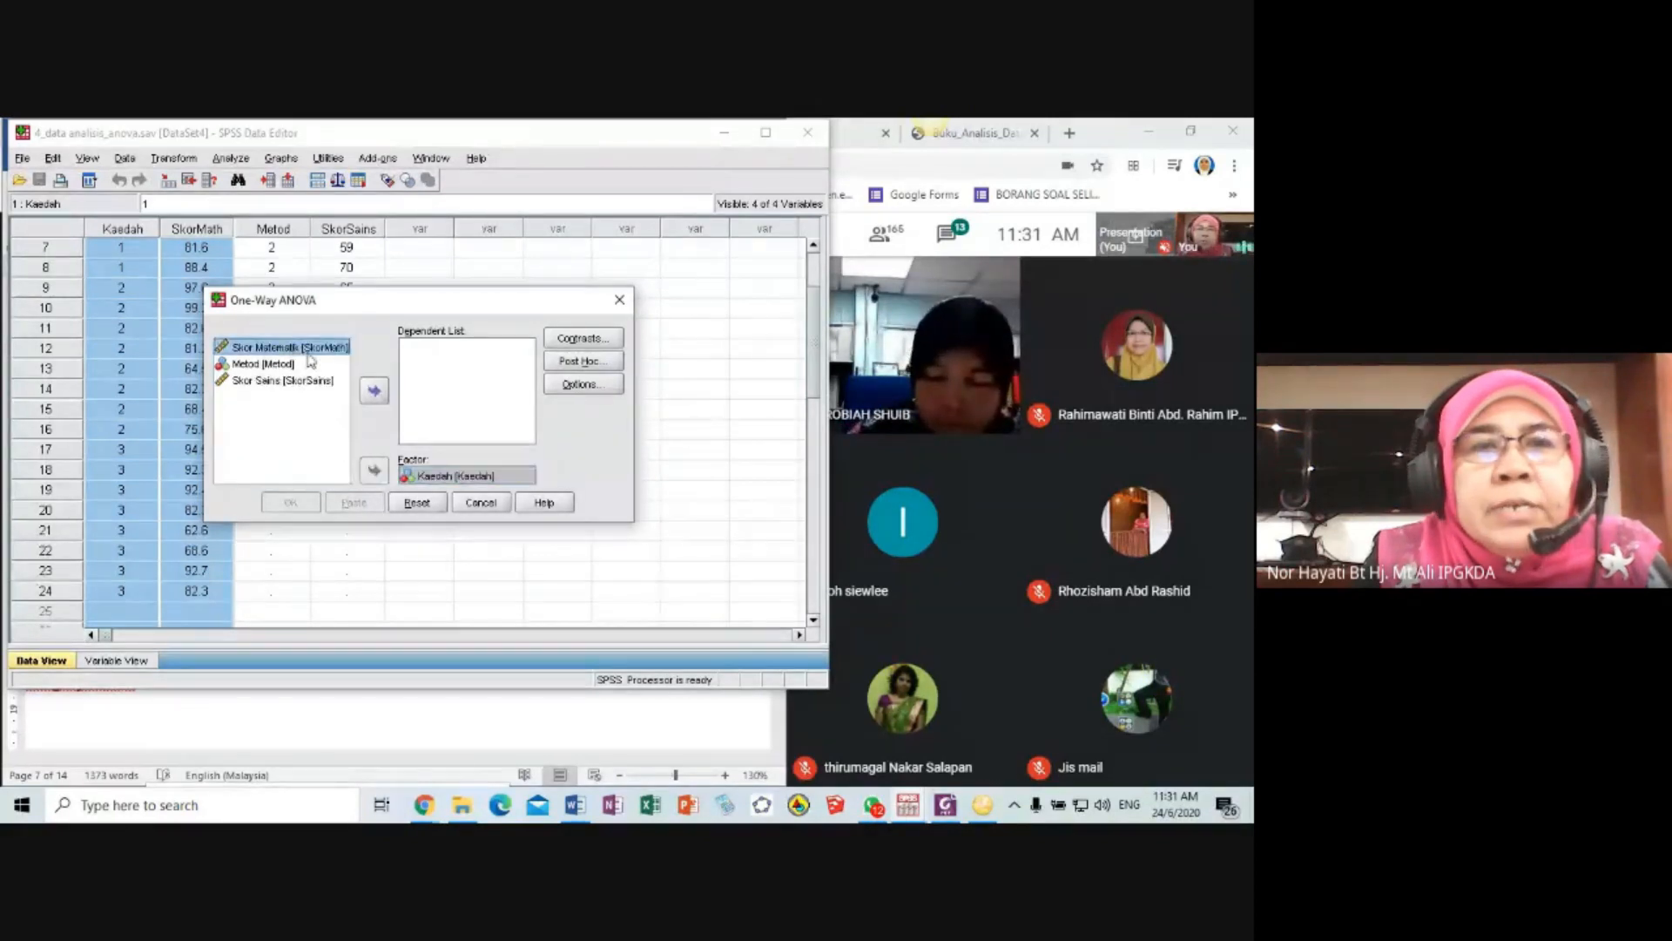
{"action": "left_click", "coordinate": [374, 391]}
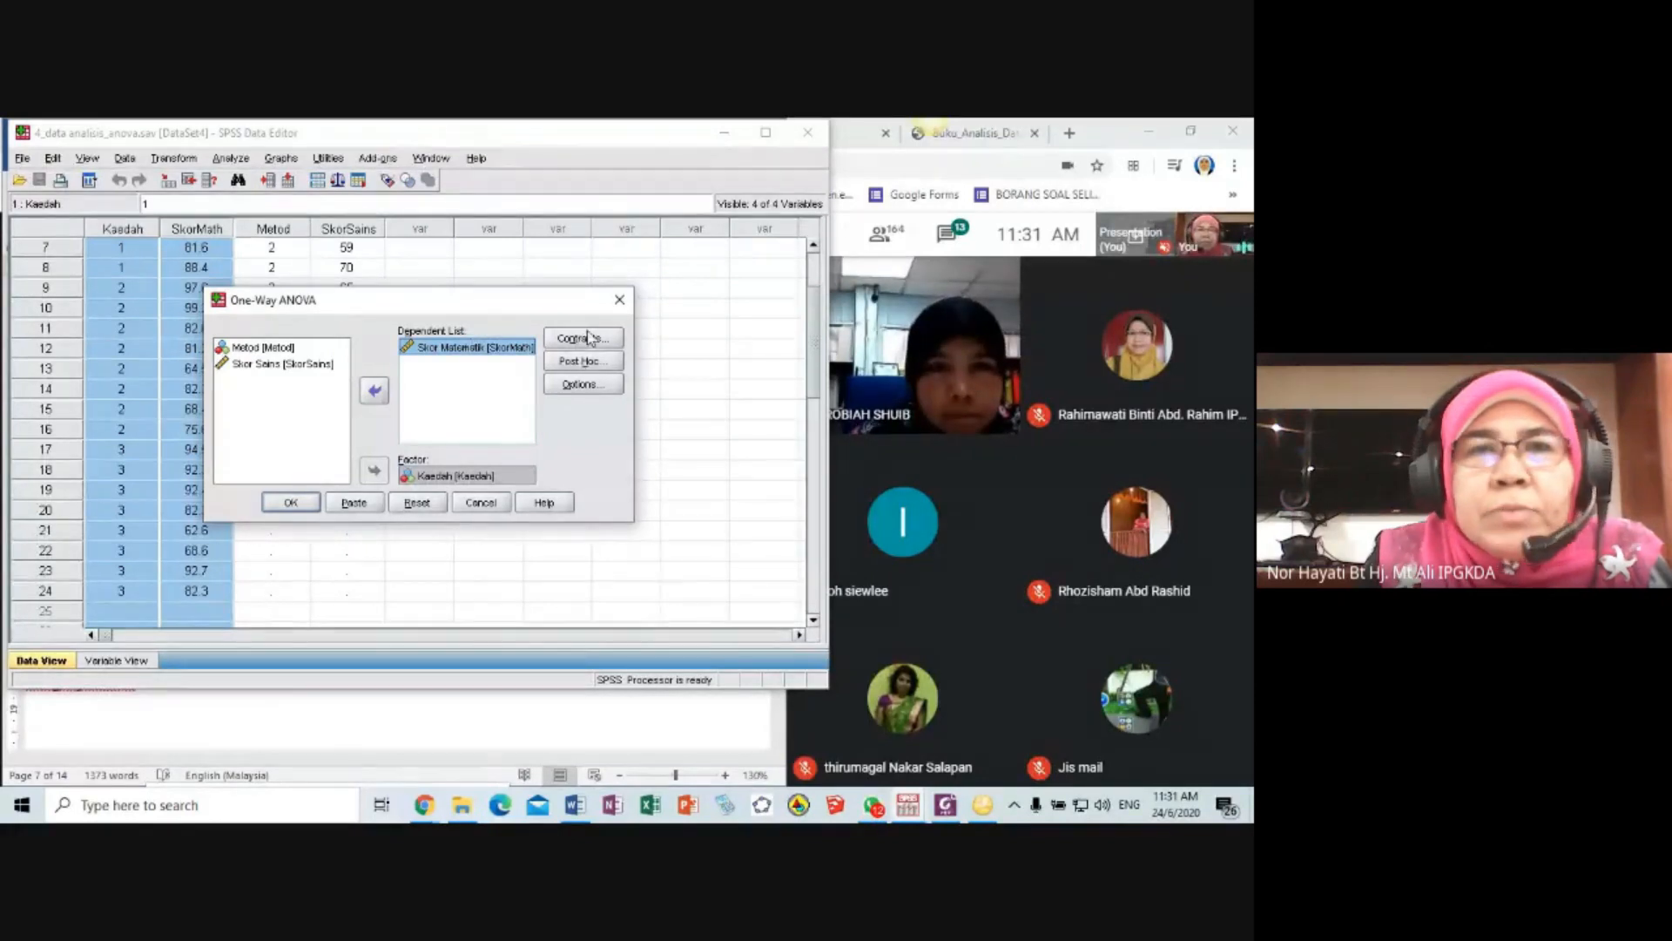
{"action": "left_click", "coordinate": [293, 502]}
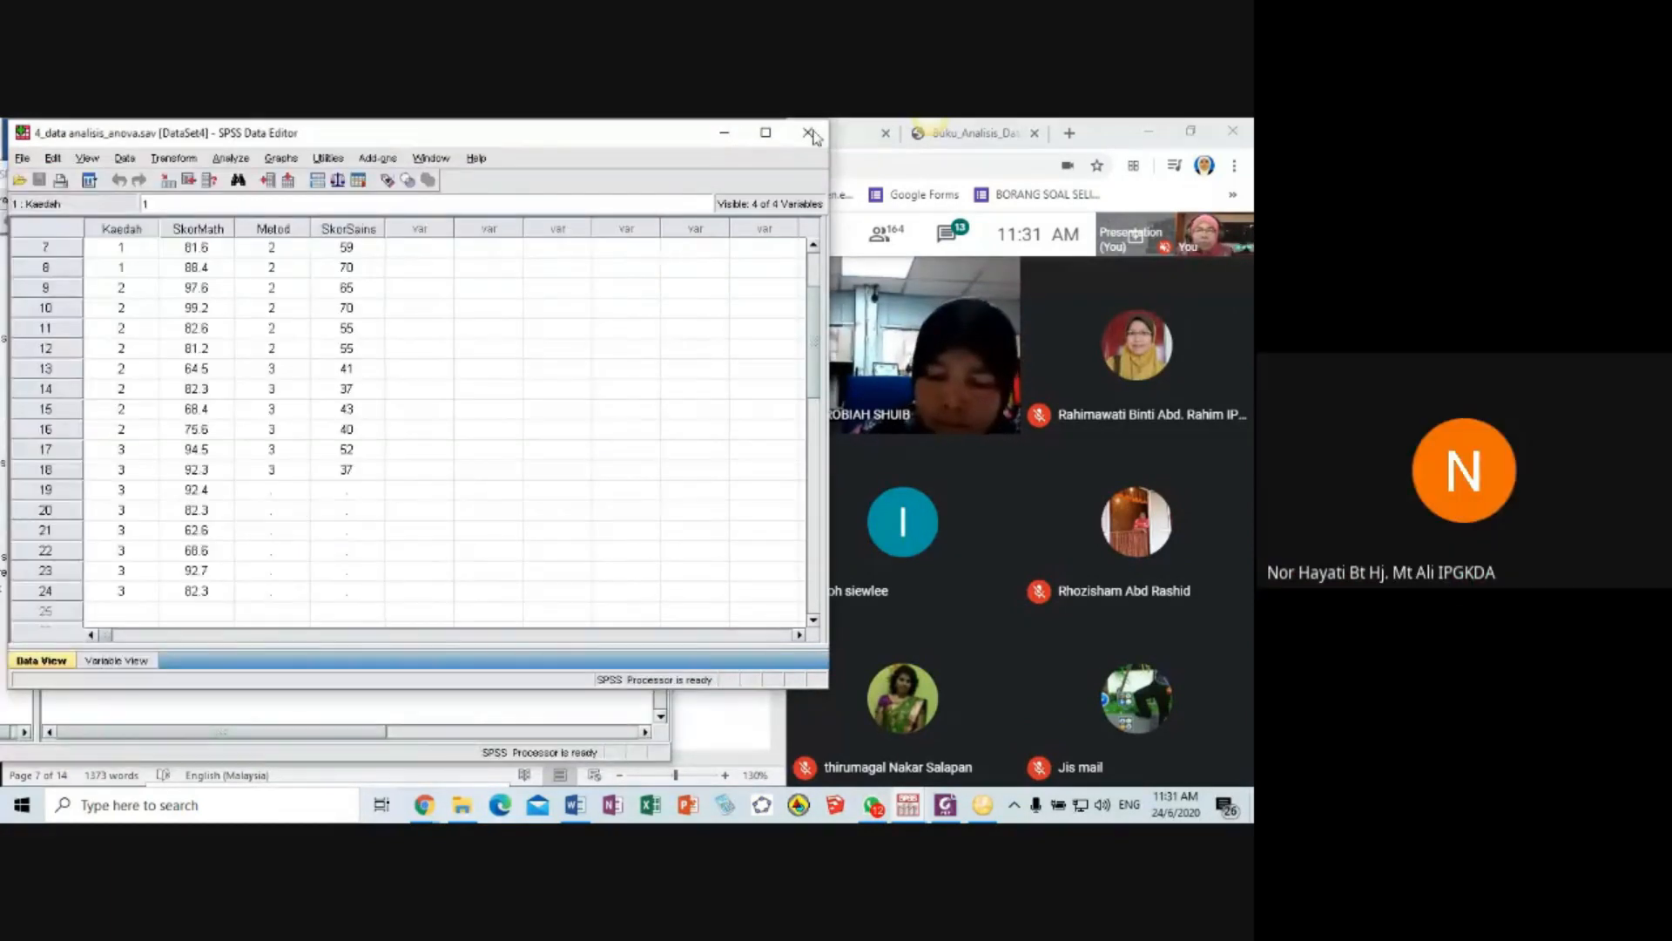
- Bring up the Output2 viewer, maximize it and show the ANOVA table under Oneway
{"action": "left_click", "coordinate": [911, 809]}
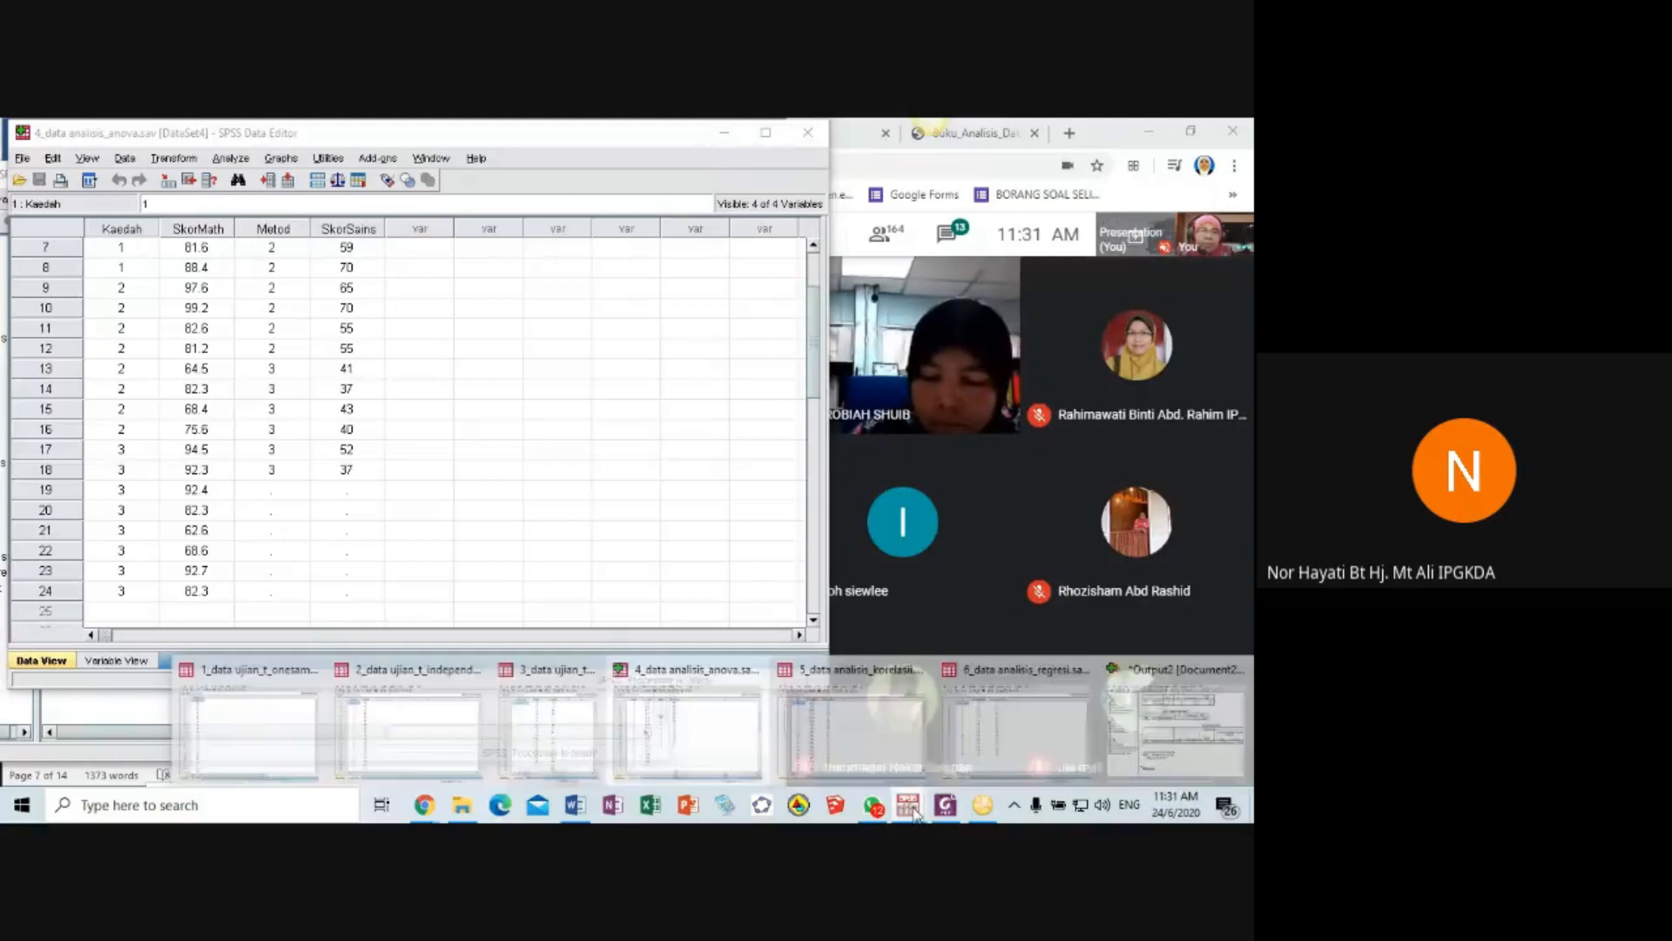
{"action": "left_click", "coordinate": [1176, 714]}
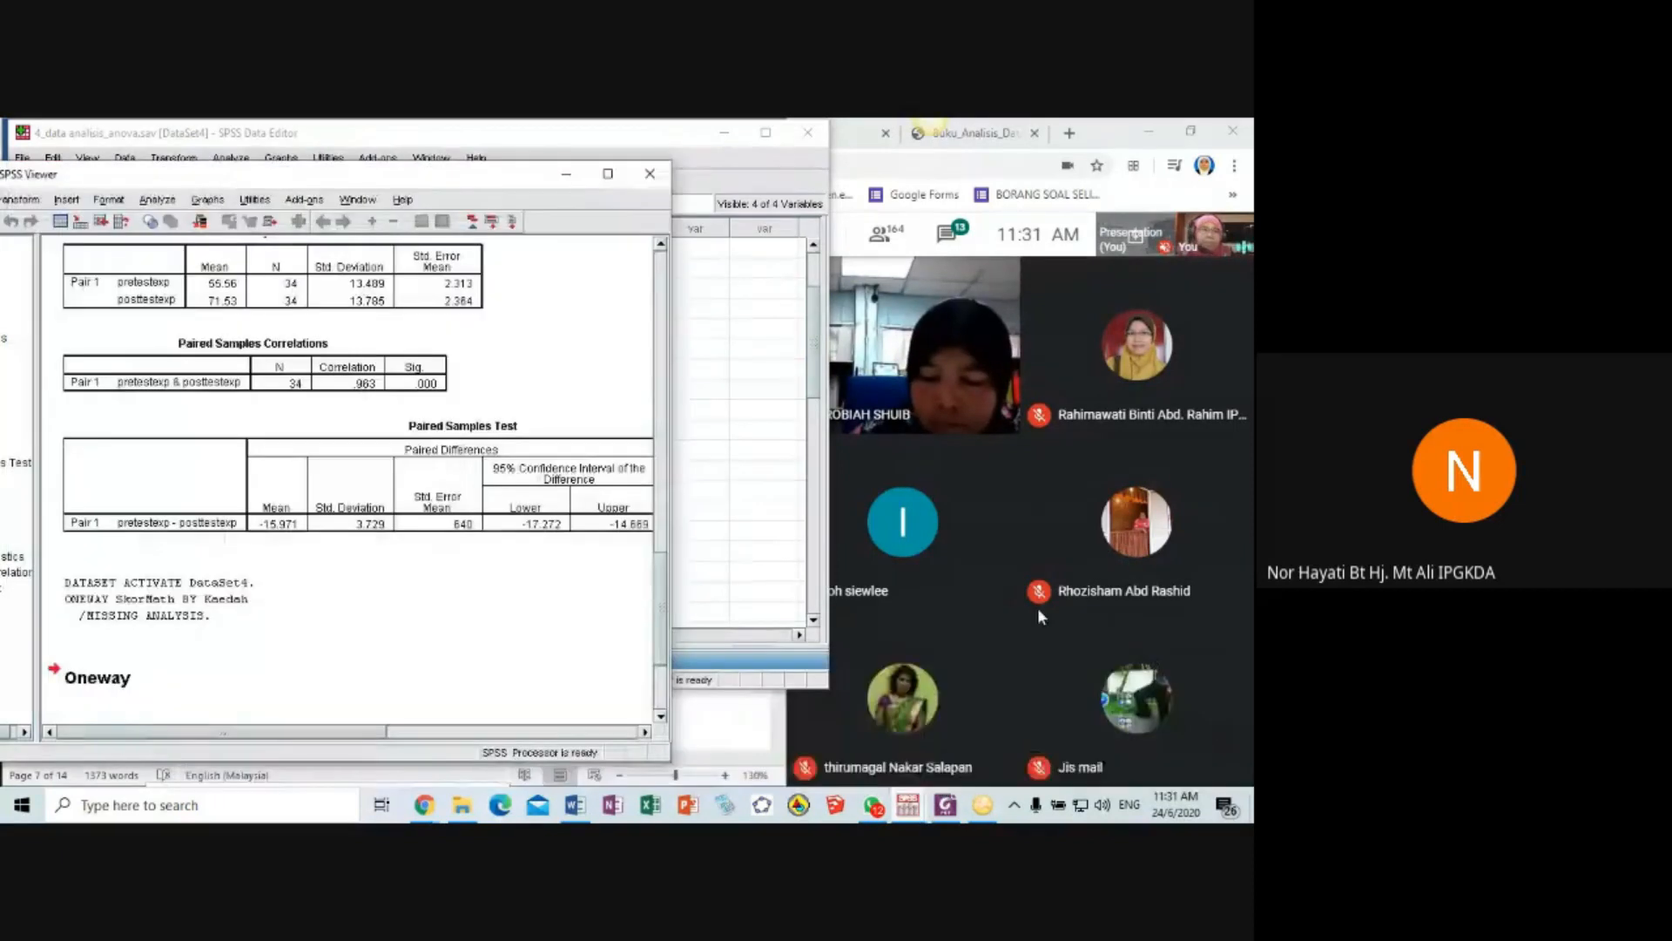
{"action": "left_click", "coordinate": [608, 174]}
{"action": "scroll", "coordinate": [870, 528], "scroll_direction": "down", "scroll_amount": 3}
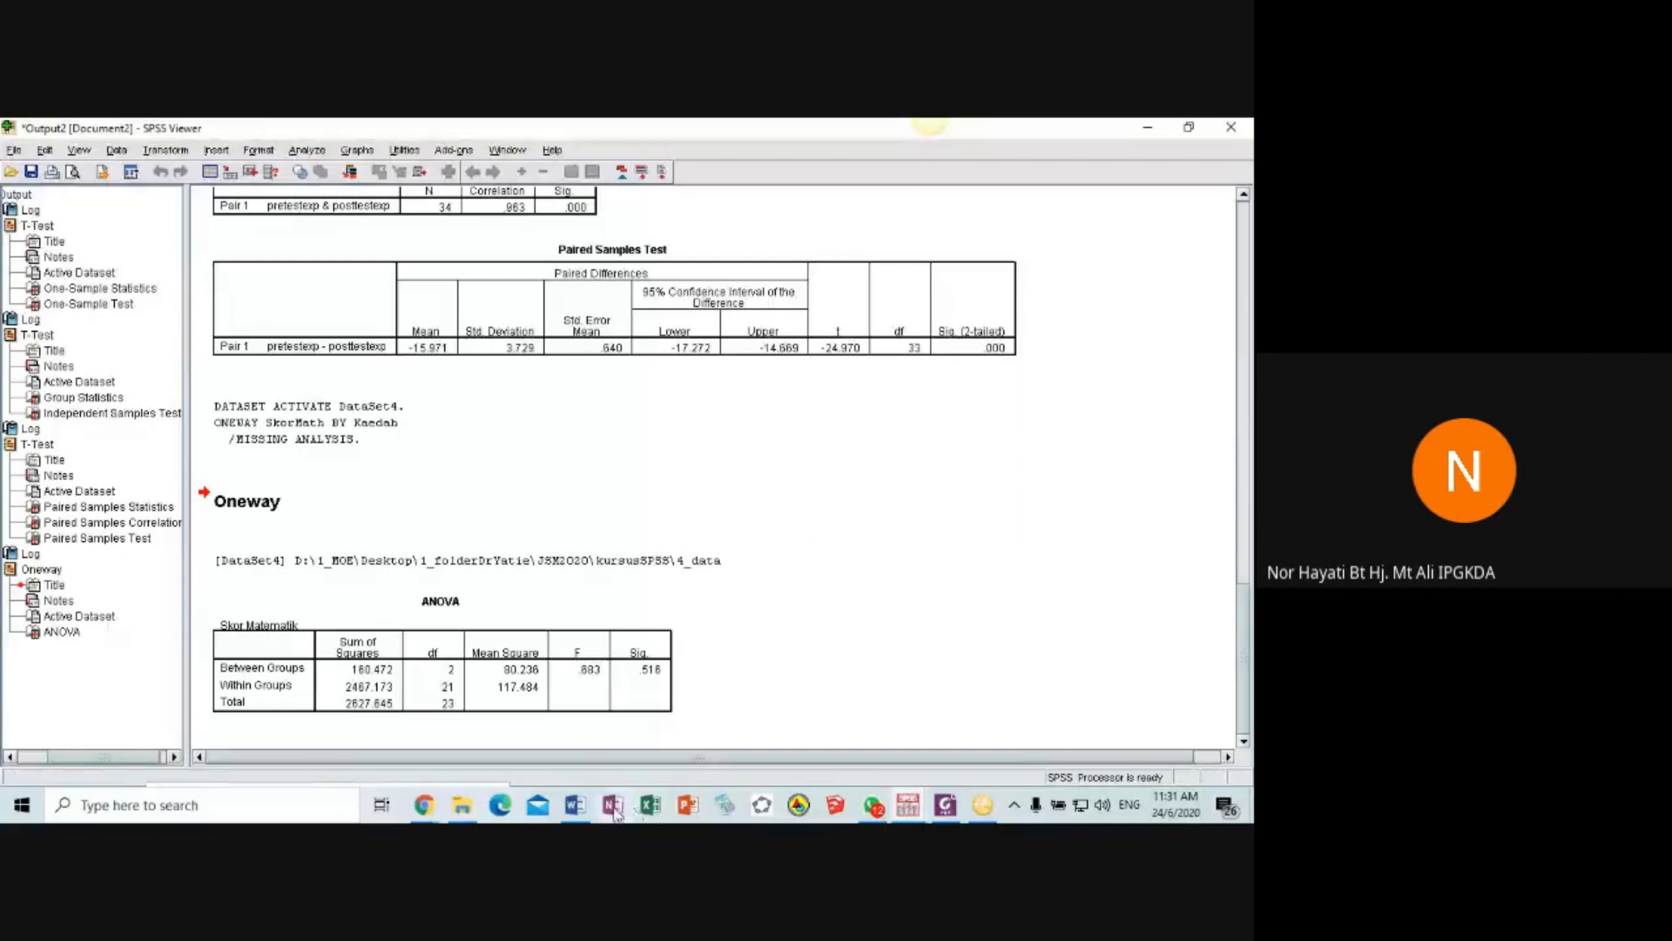
- Review the one-way ANOVA and sum-of-squares formulas in BUKU_RUMUS_DAN_SIFIR_2020.pdf in Foxit PhantomPDF, and return to the ANOVA table in SPSS
{"action": "left_click", "coordinate": [576, 808]}
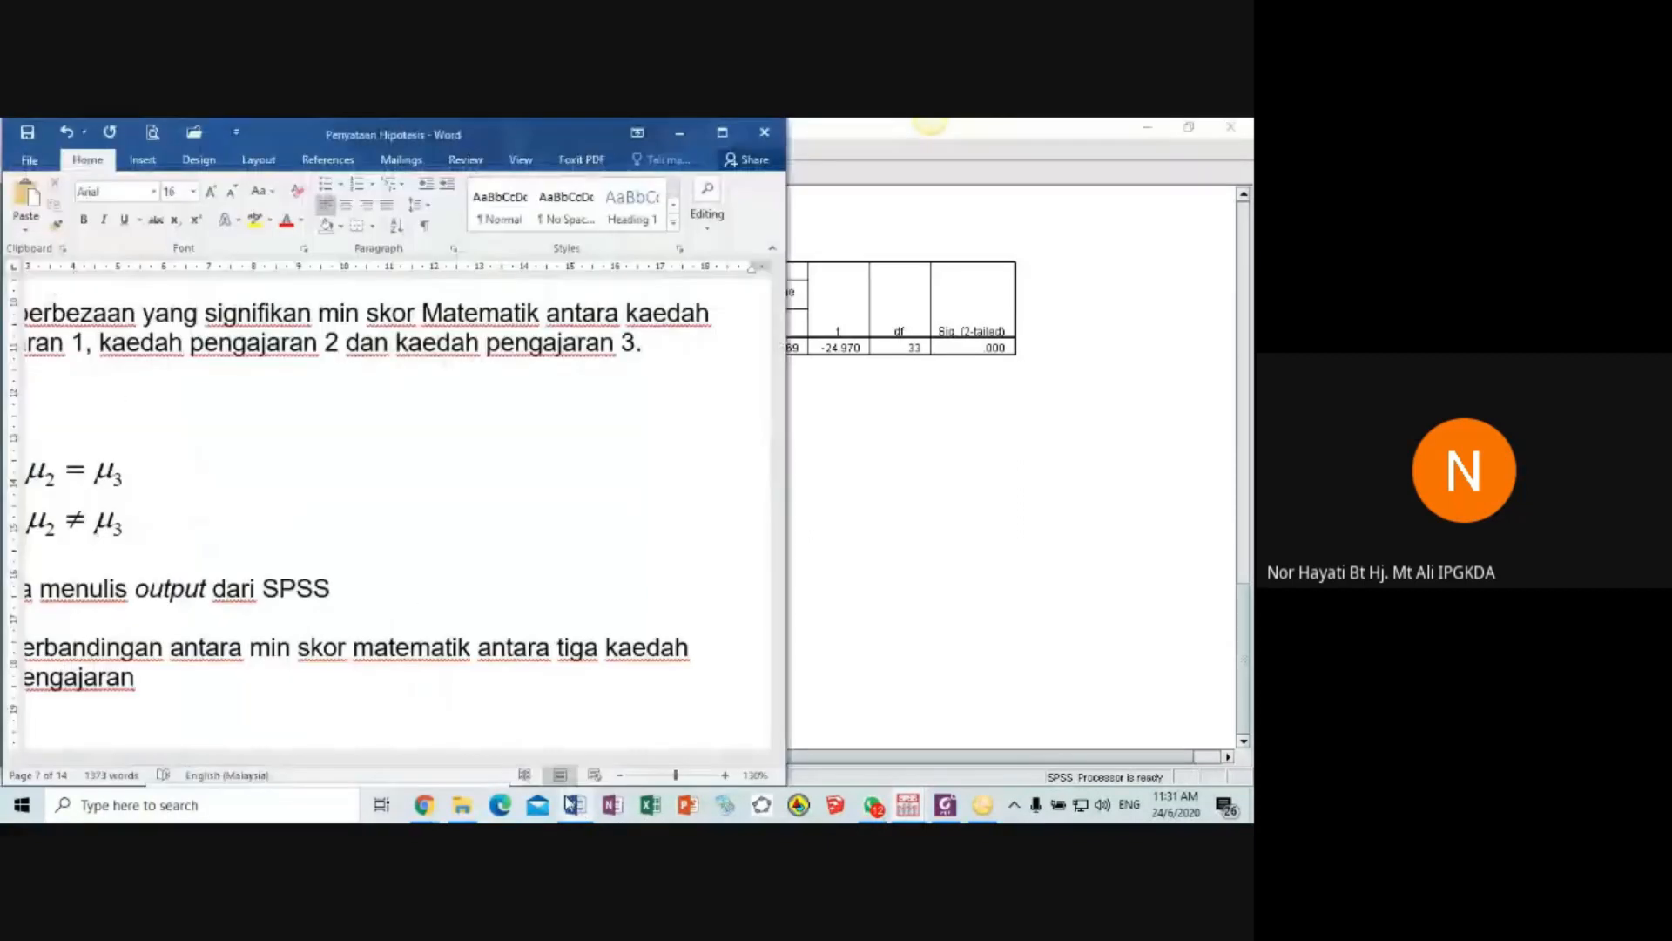
{"action": "left_click", "coordinate": [947, 806]}
{"action": "scroll", "coordinate": [984, 601], "scroll_direction": "down", "scroll_amount": 10}
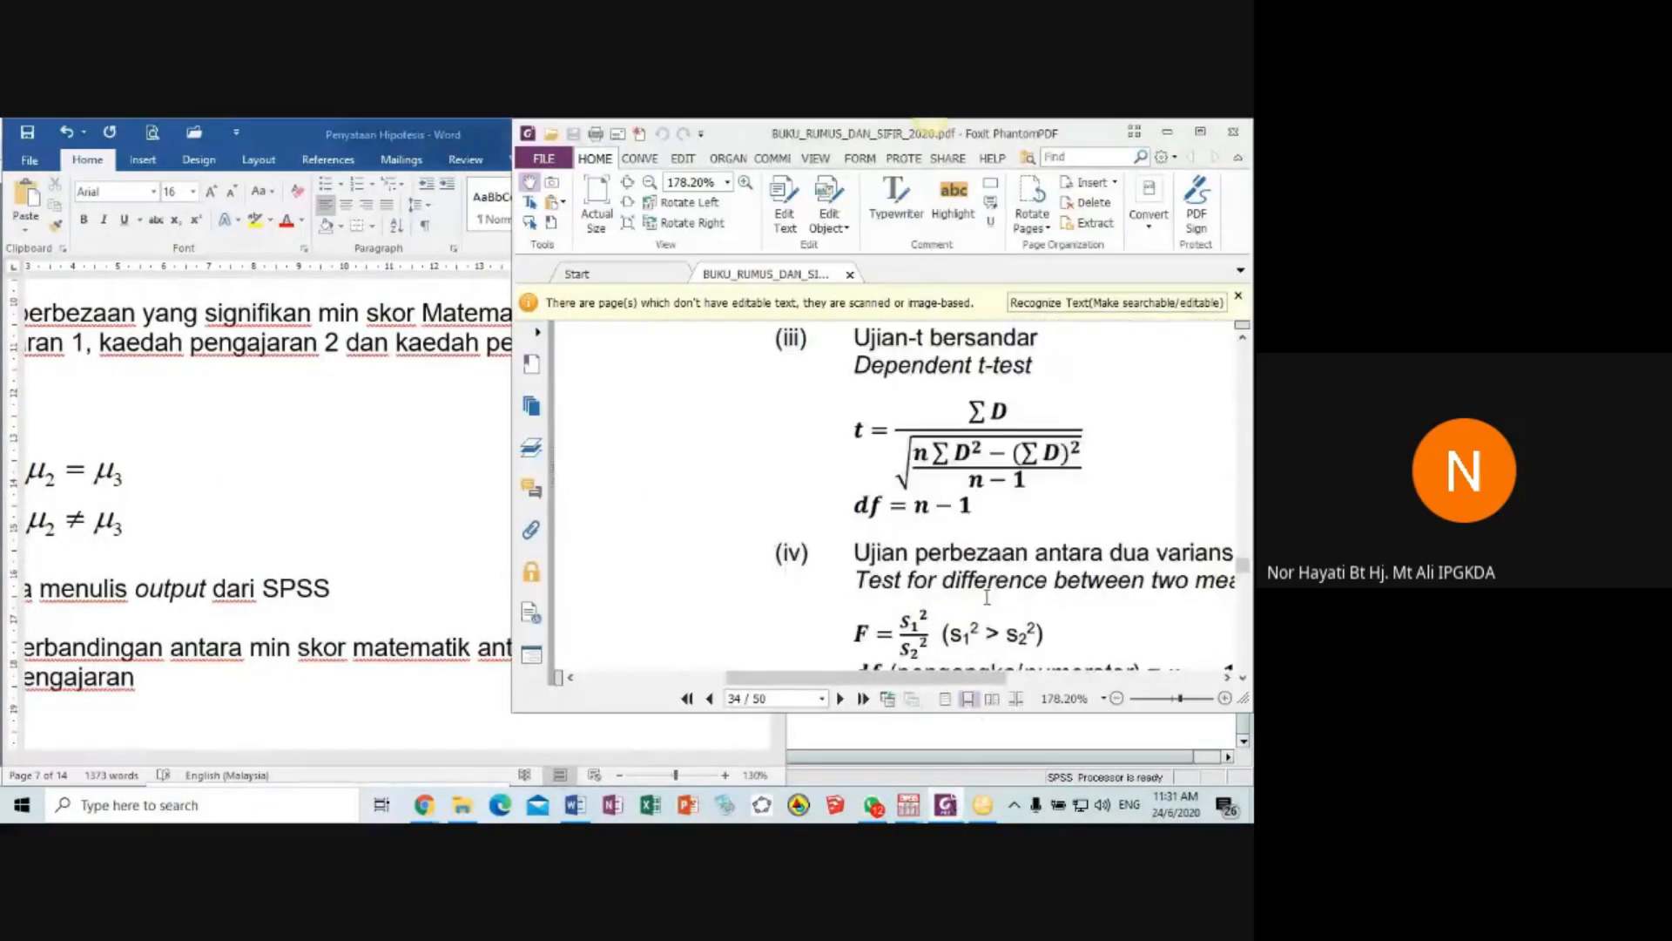
{"action": "scroll", "coordinate": [987, 598], "scroll_direction": "down", "scroll_amount": 10}
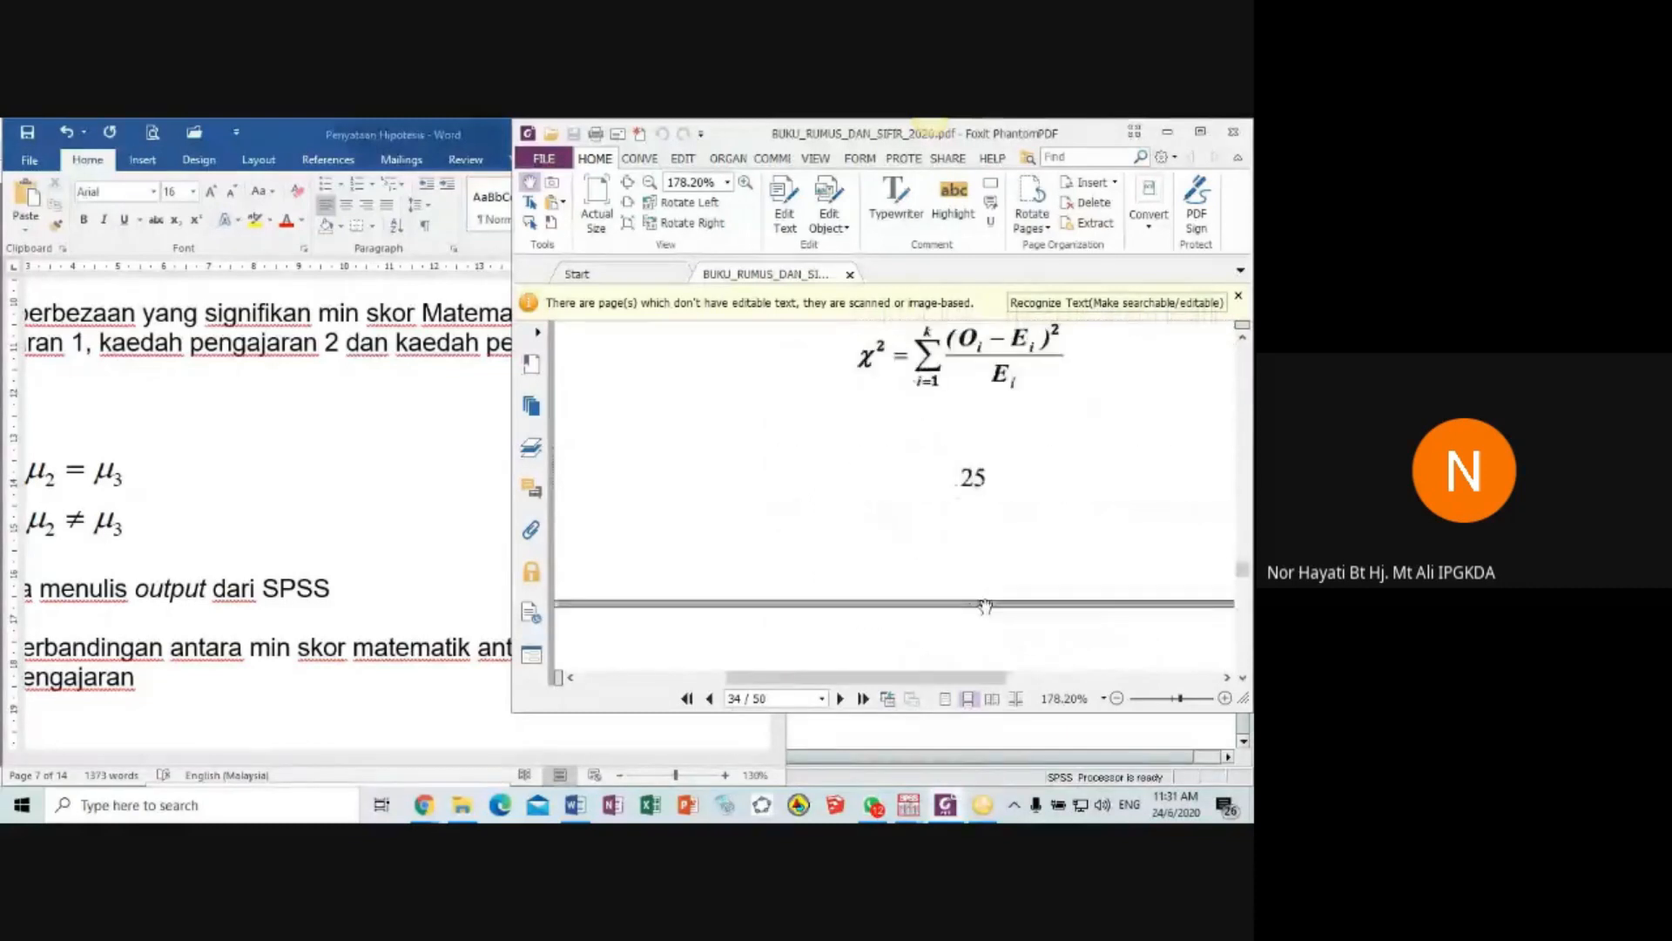
{"action": "scroll", "coordinate": [984, 605], "scroll_direction": "down", "scroll_amount": 10}
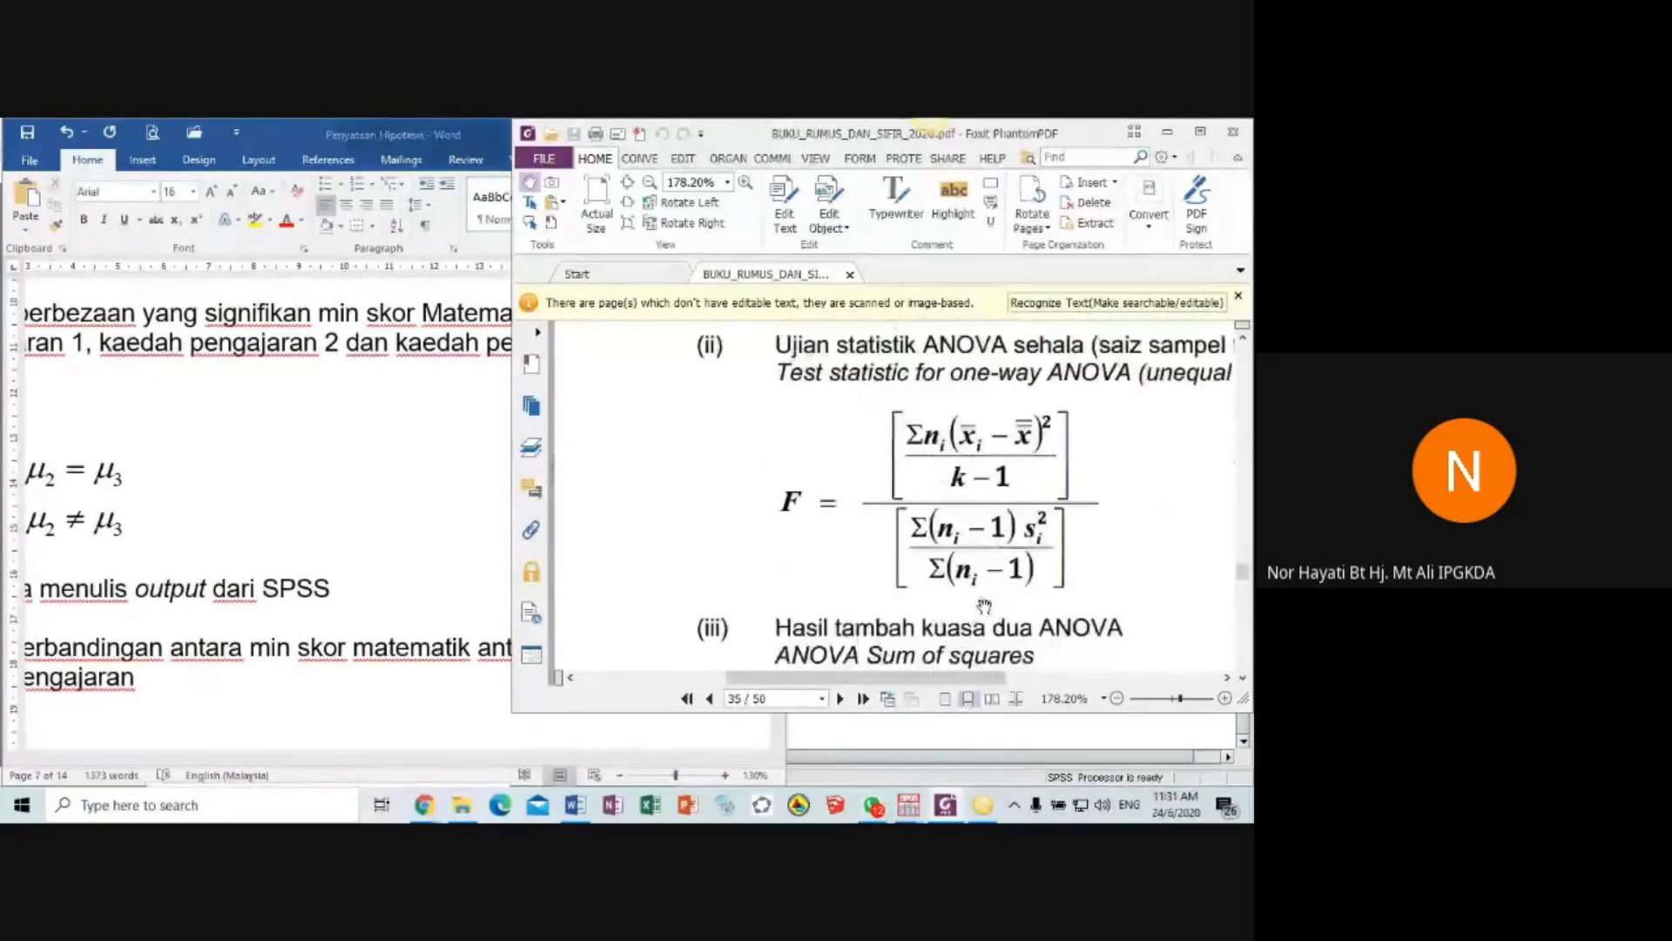
{"action": "scroll", "coordinate": [982, 604], "scroll_direction": "down", "scroll_amount": 4}
{"action": "scroll", "coordinate": [984, 603], "scroll_direction": "down", "scroll_amount": 3}
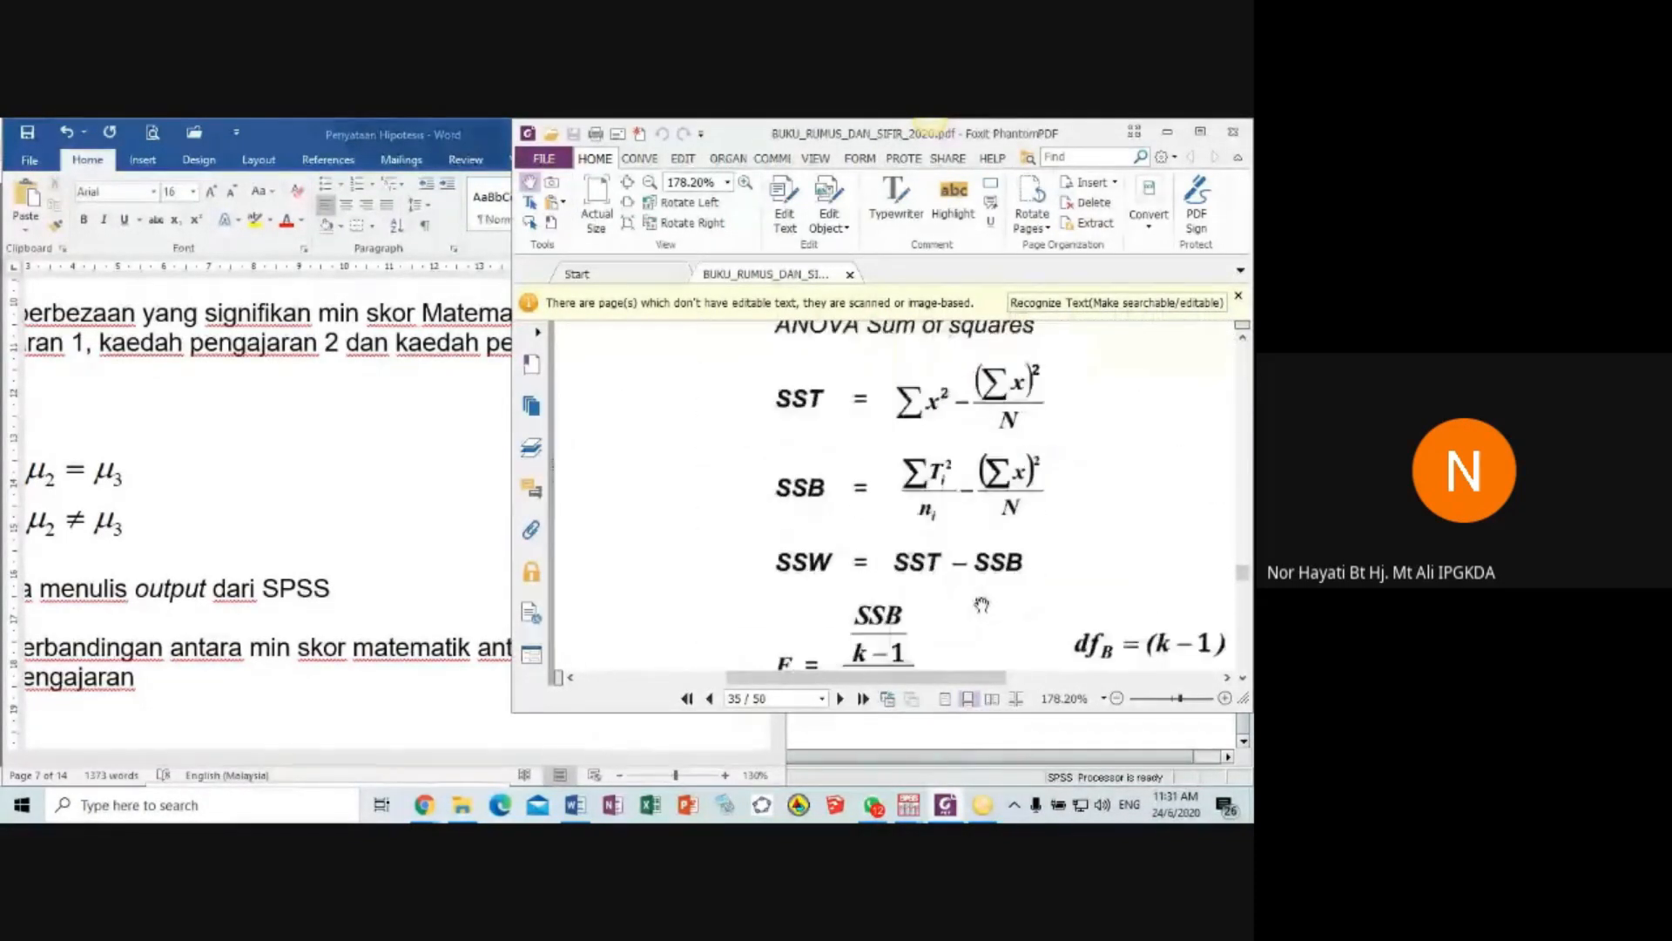
{"action": "scroll", "coordinate": [983, 603], "scroll_direction": "down", "scroll_amount": 5}
{"action": "scroll", "coordinate": [980, 603], "scroll_direction": "up", "scroll_amount": 5}
{"action": "scroll", "coordinate": [980, 604], "scroll_direction": "up", "scroll_amount": 4}
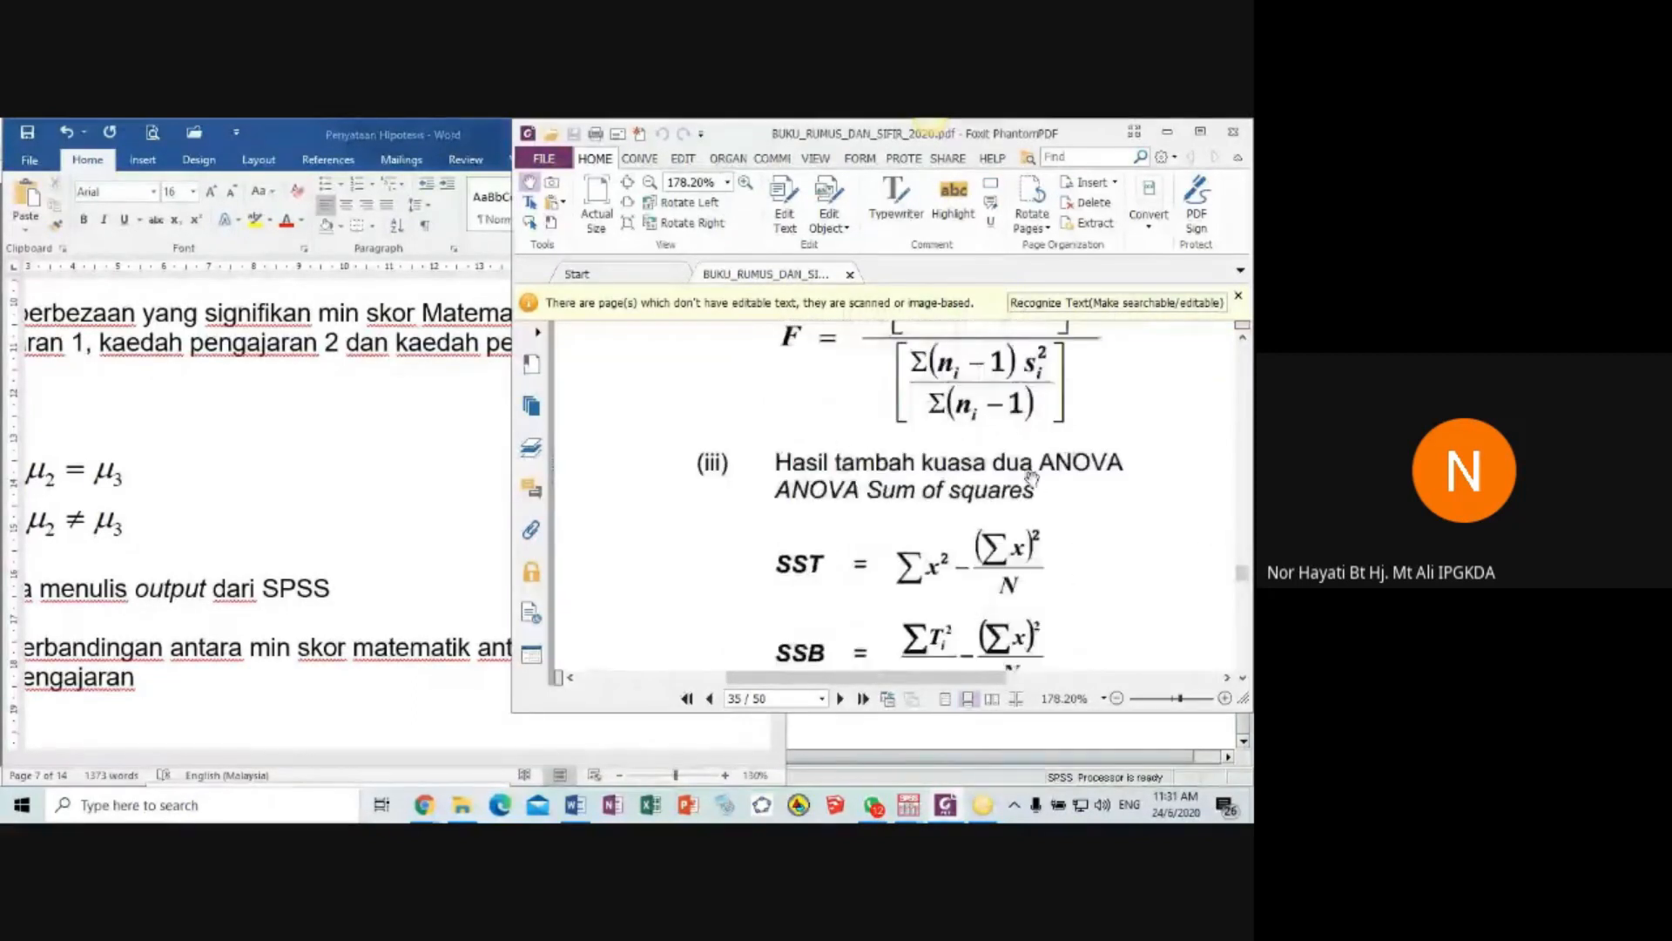
{"action": "left_click", "coordinate": [1167, 131]}
{"action": "left_click", "coordinate": [678, 133]}
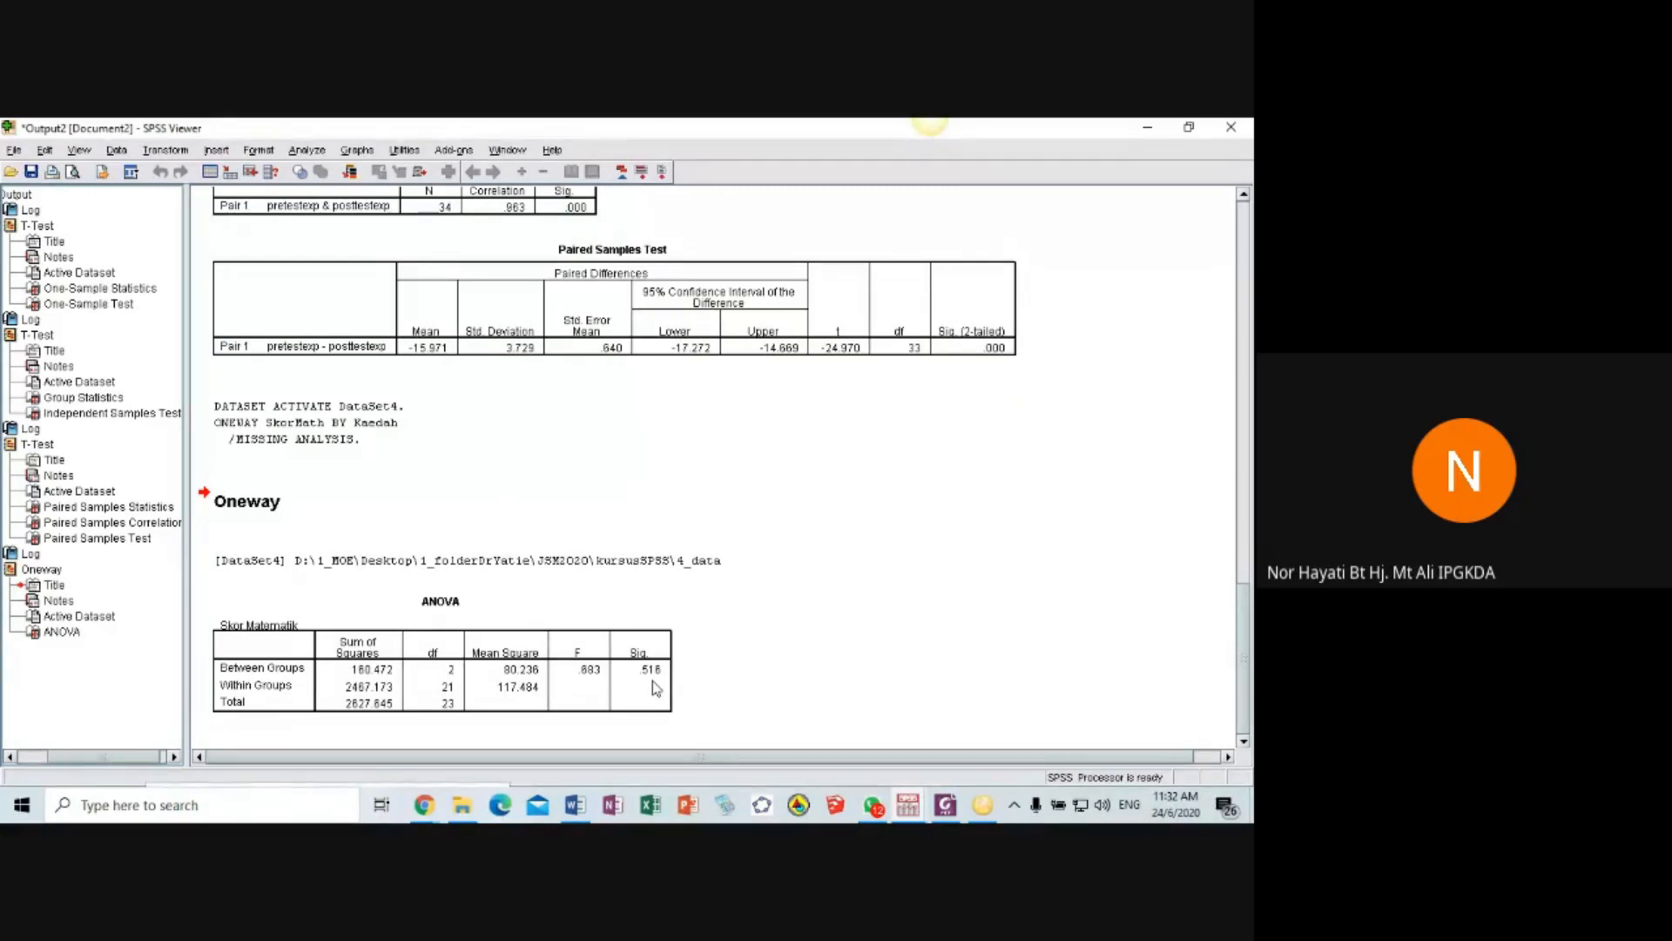
- Review the null and alternative hypotheses on Skor Matematik across the three teaching methods in the Penyataan Hipotesis Word document
{"action": "left_click", "coordinate": [579, 810]}
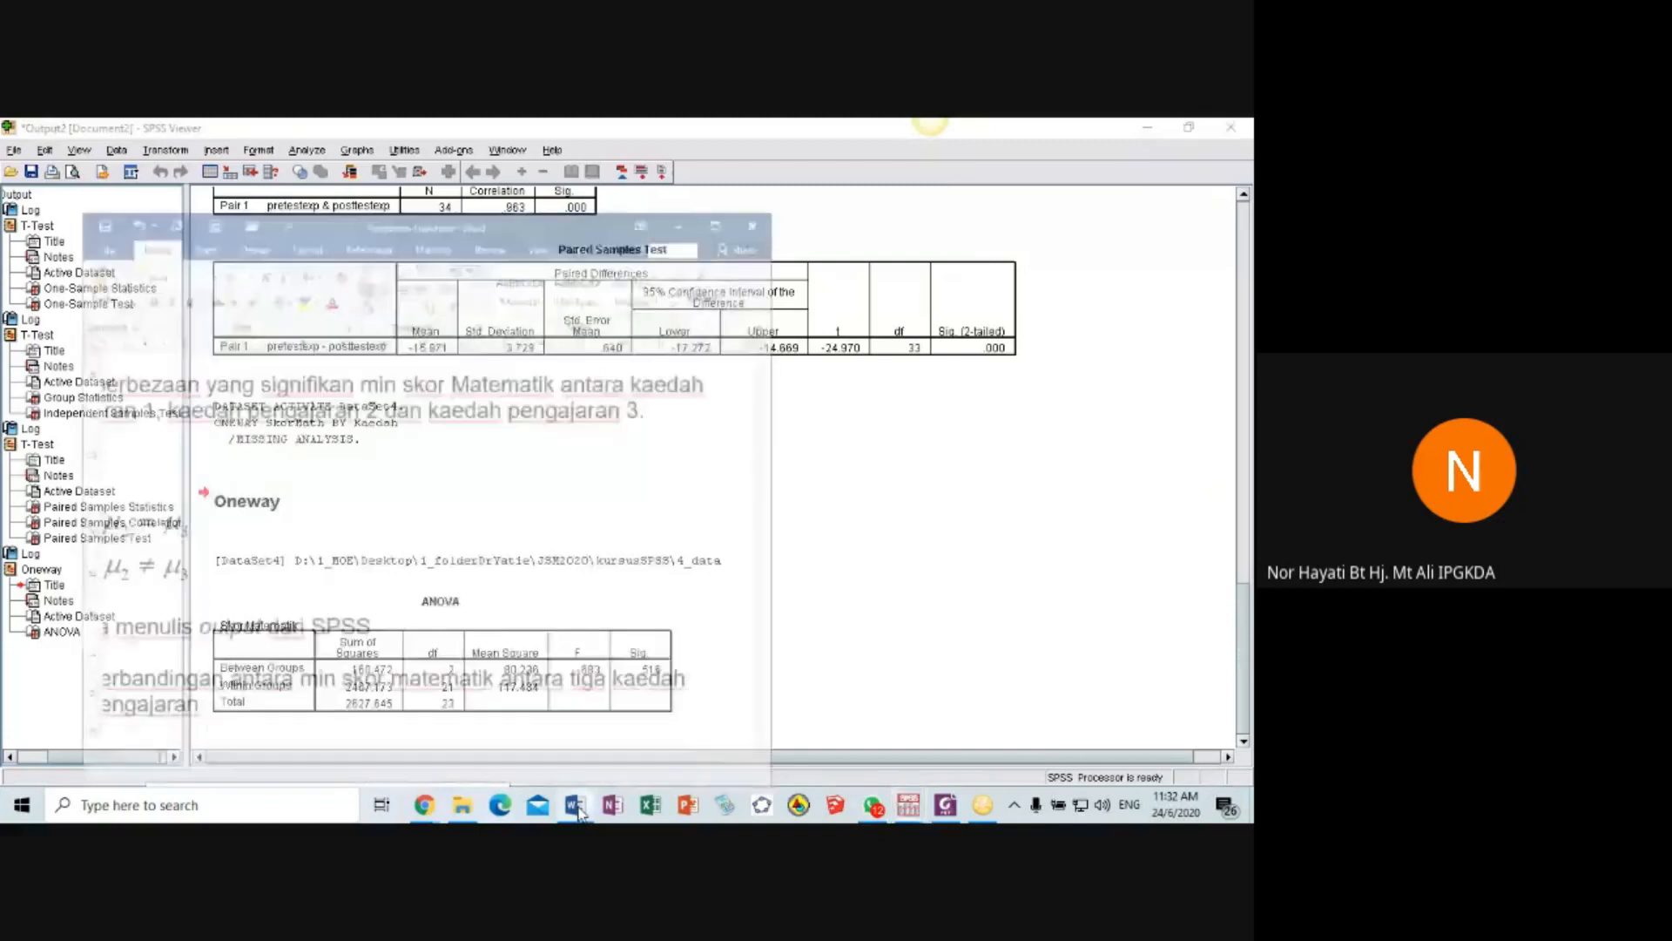
{"action": "scroll", "coordinate": [415, 469], "scroll_direction": "up", "scroll_amount": 3}
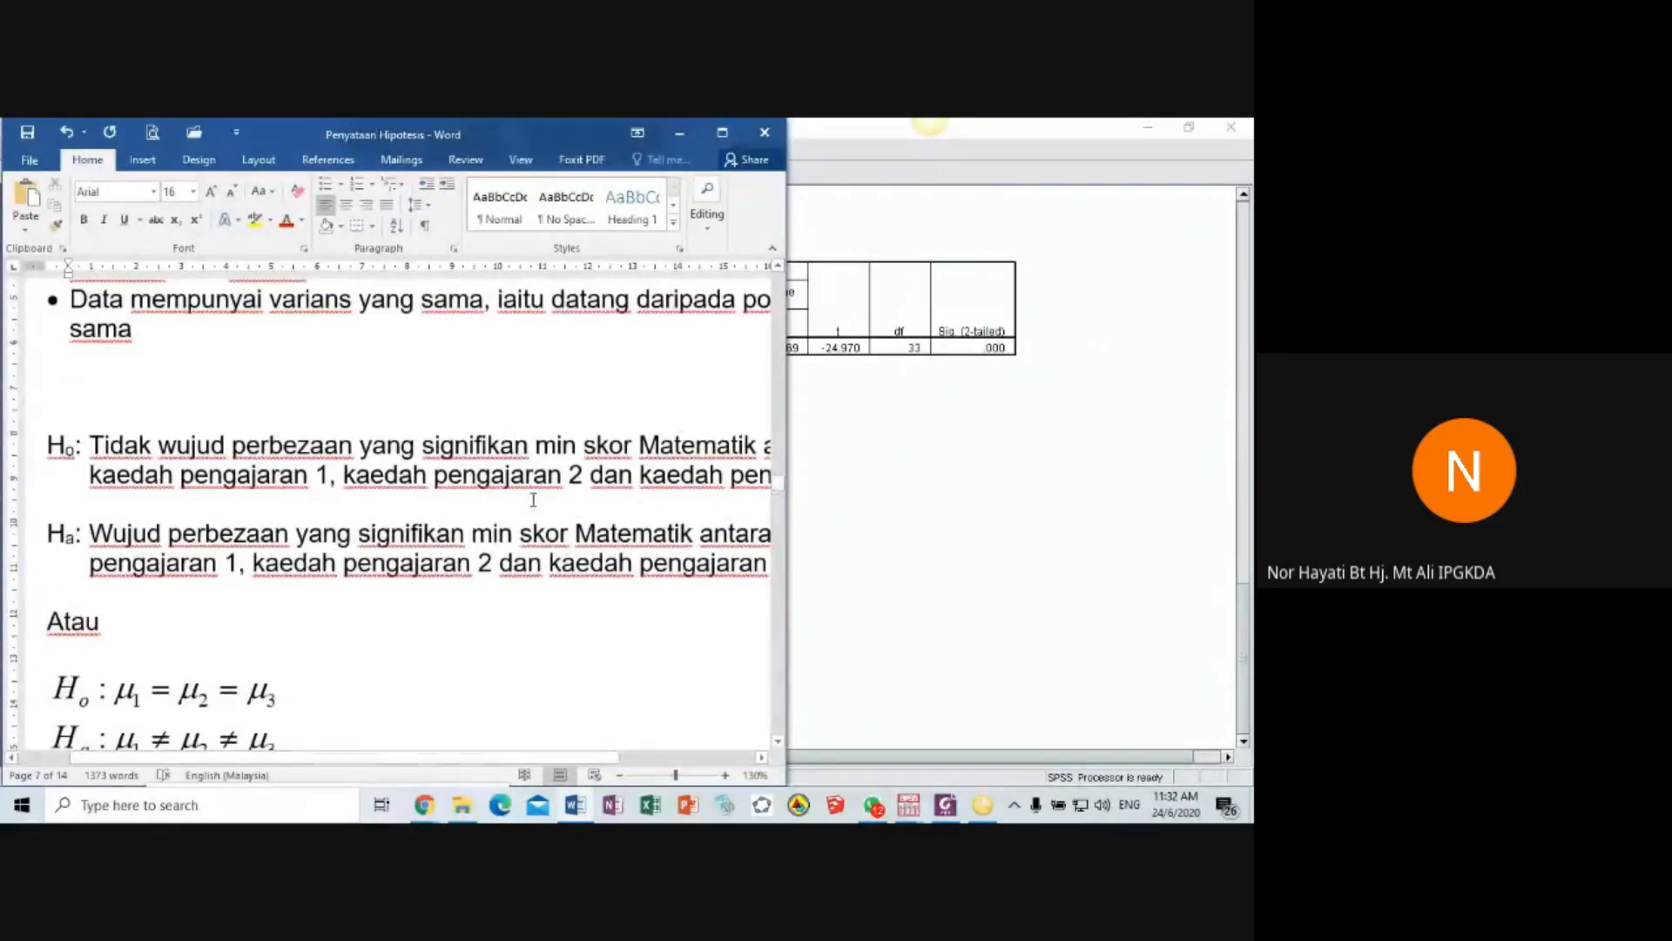
{"action": "scroll", "coordinate": [535, 499], "scroll_direction": "up", "scroll_amount": 1}
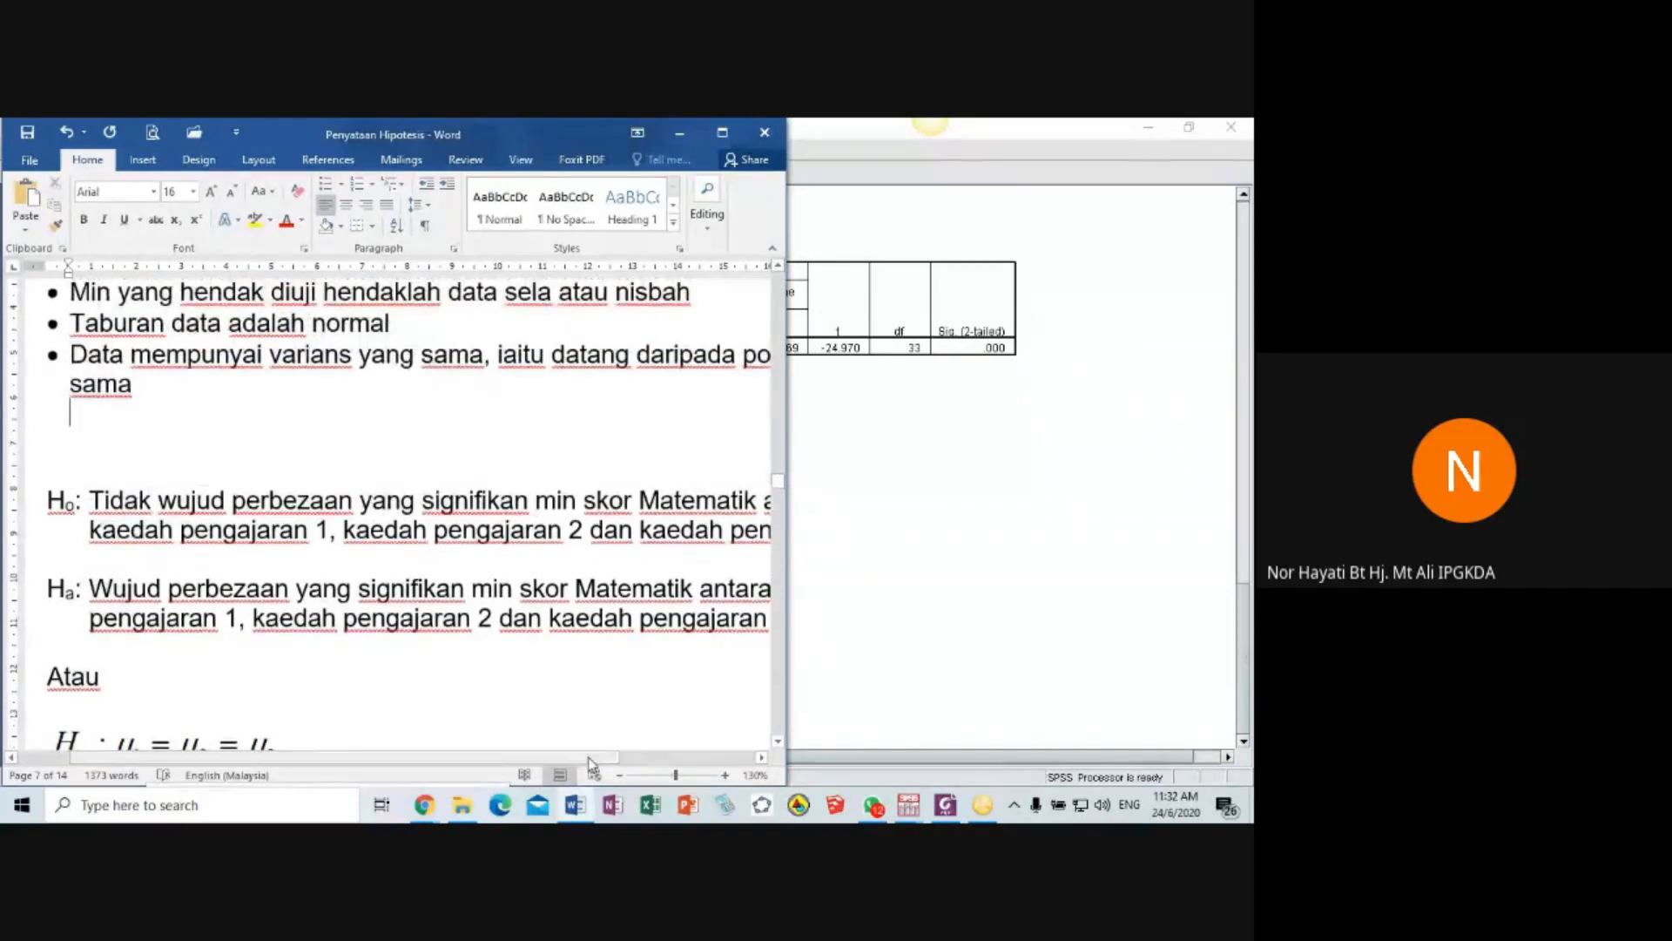
{"action": "mouse_move", "coordinate": [590, 757]}
{"action": "left_mouse_down"}
{"action": "mouse_move", "coordinate": [676, 760]}
{"action": "mouse_move", "coordinate": [580, 760]}
{"action": "left_mouse_up"}
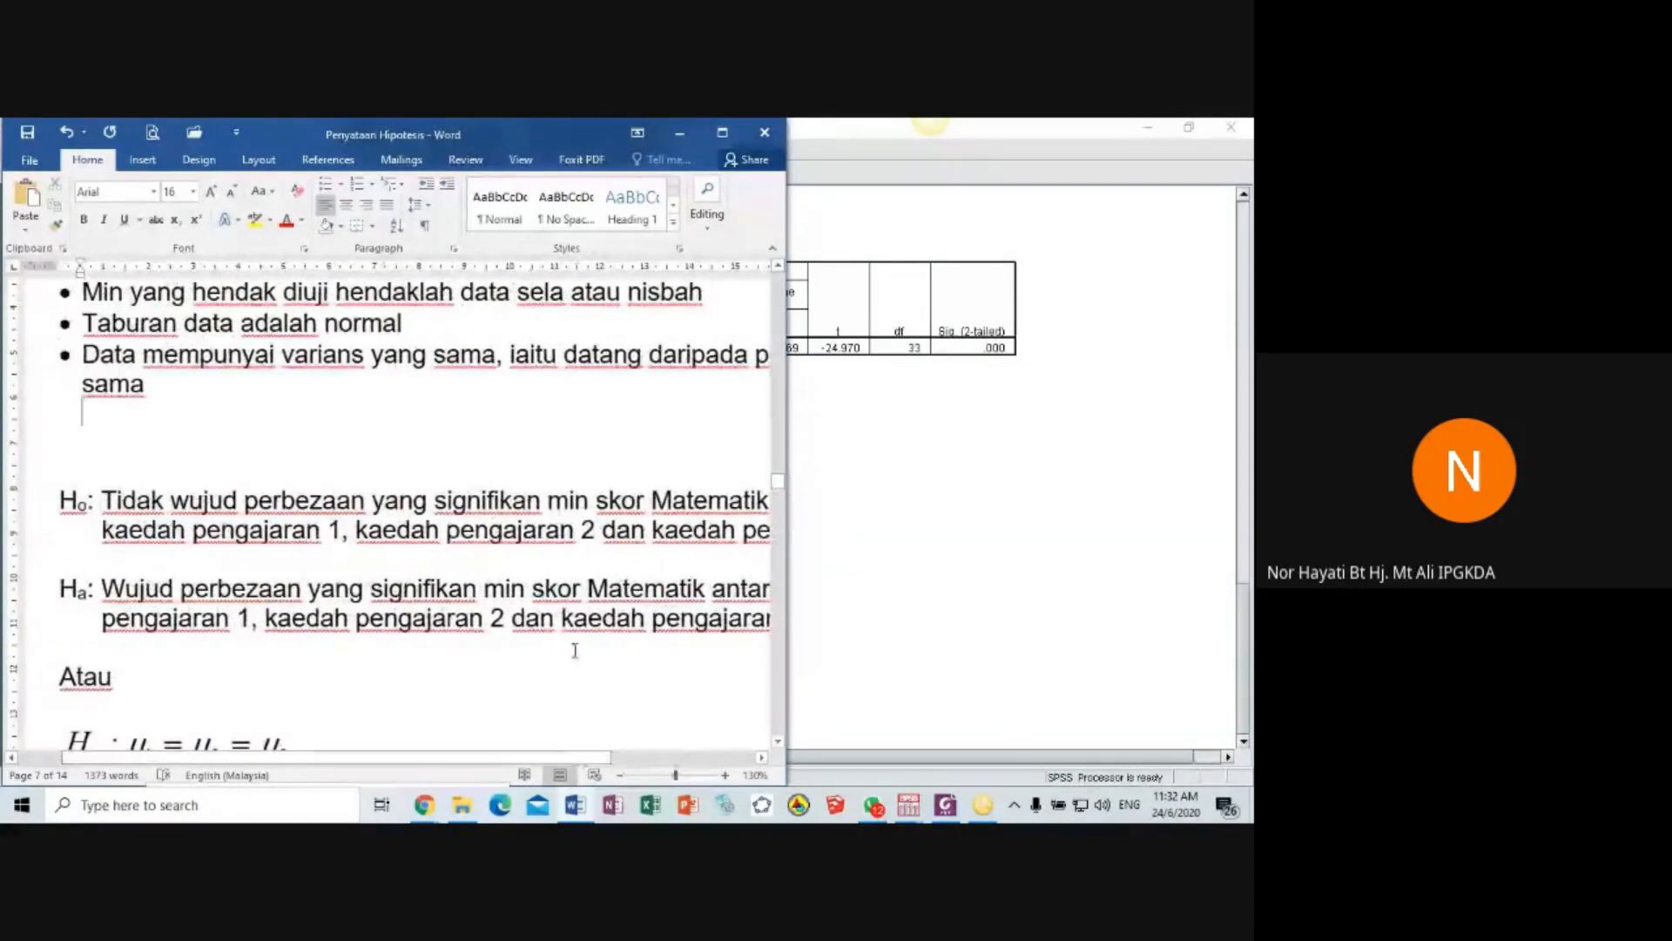
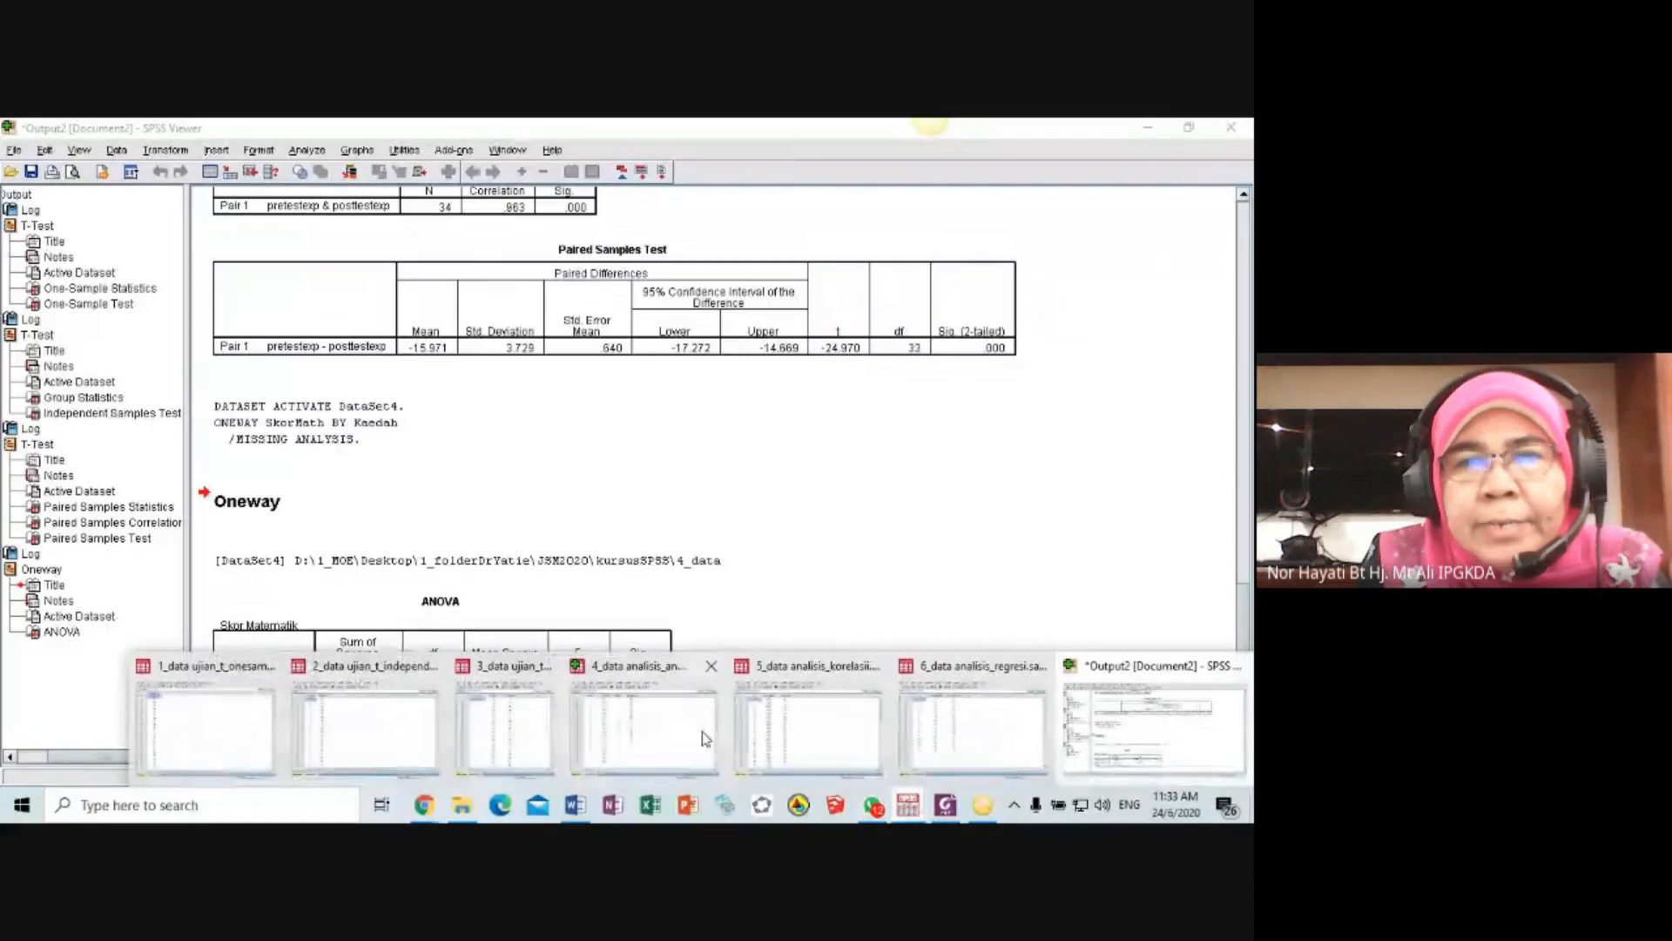
- Run a One-Way ANOVA in SPSS on 4_data analisis_anova.sav with Skor Sains as the dependent variable and Metod as the factor
{"action": "left_click", "coordinate": [631, 719]}
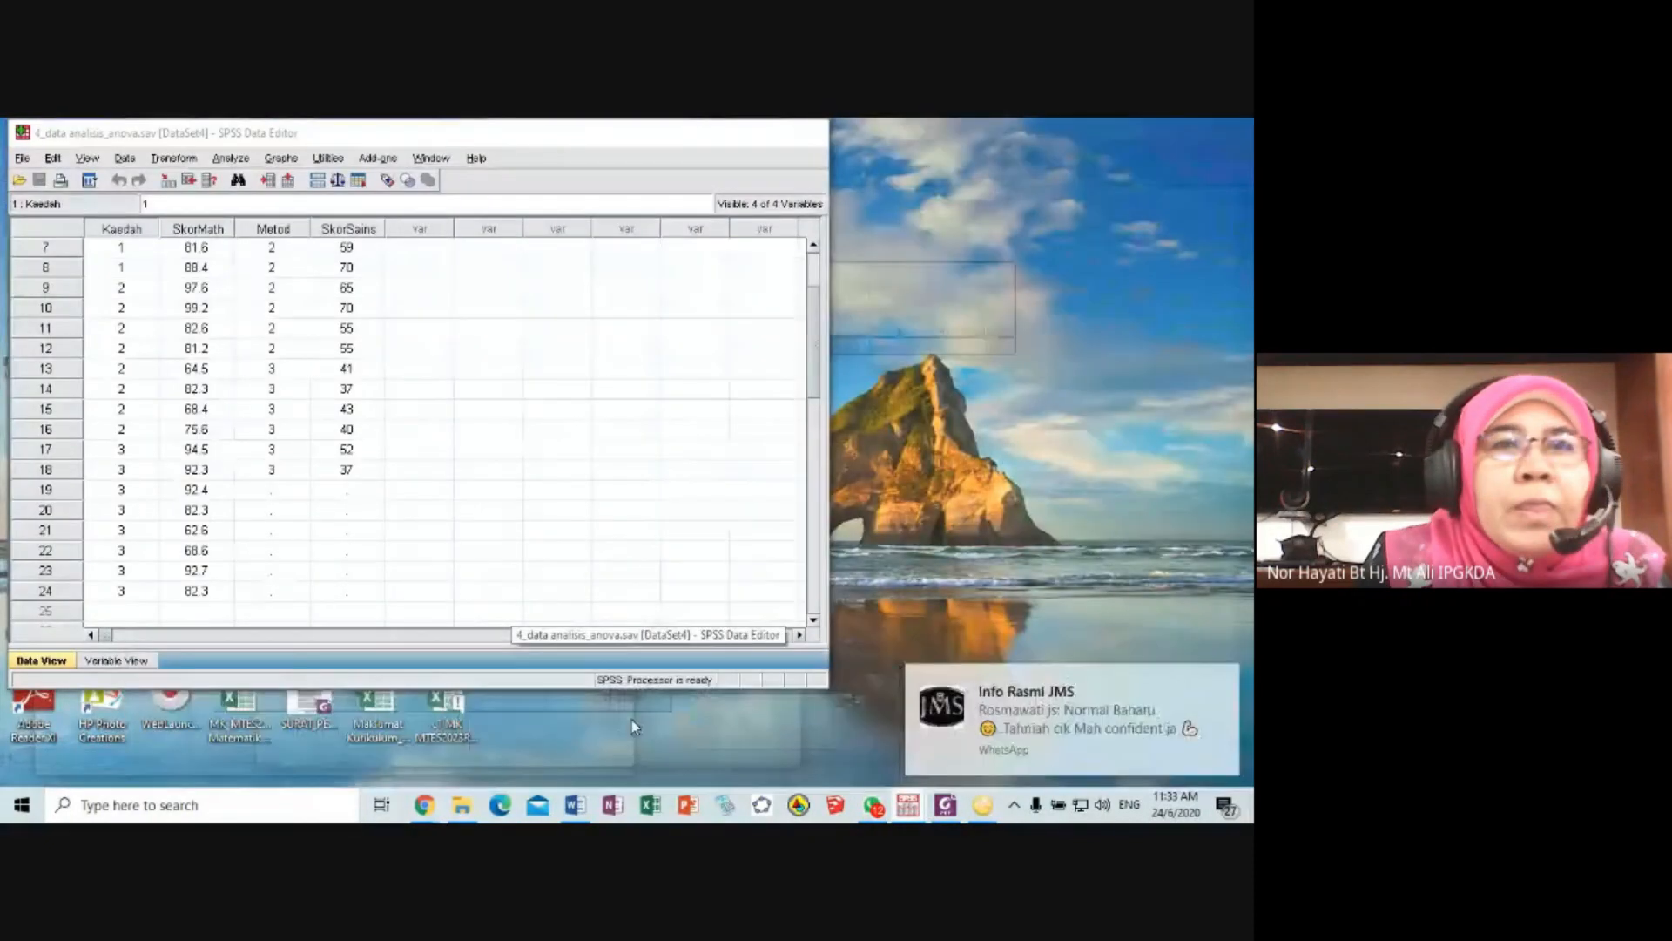
{"action": "left_click", "coordinate": [1221, 677]}
{"action": "left_click", "coordinate": [231, 158]}
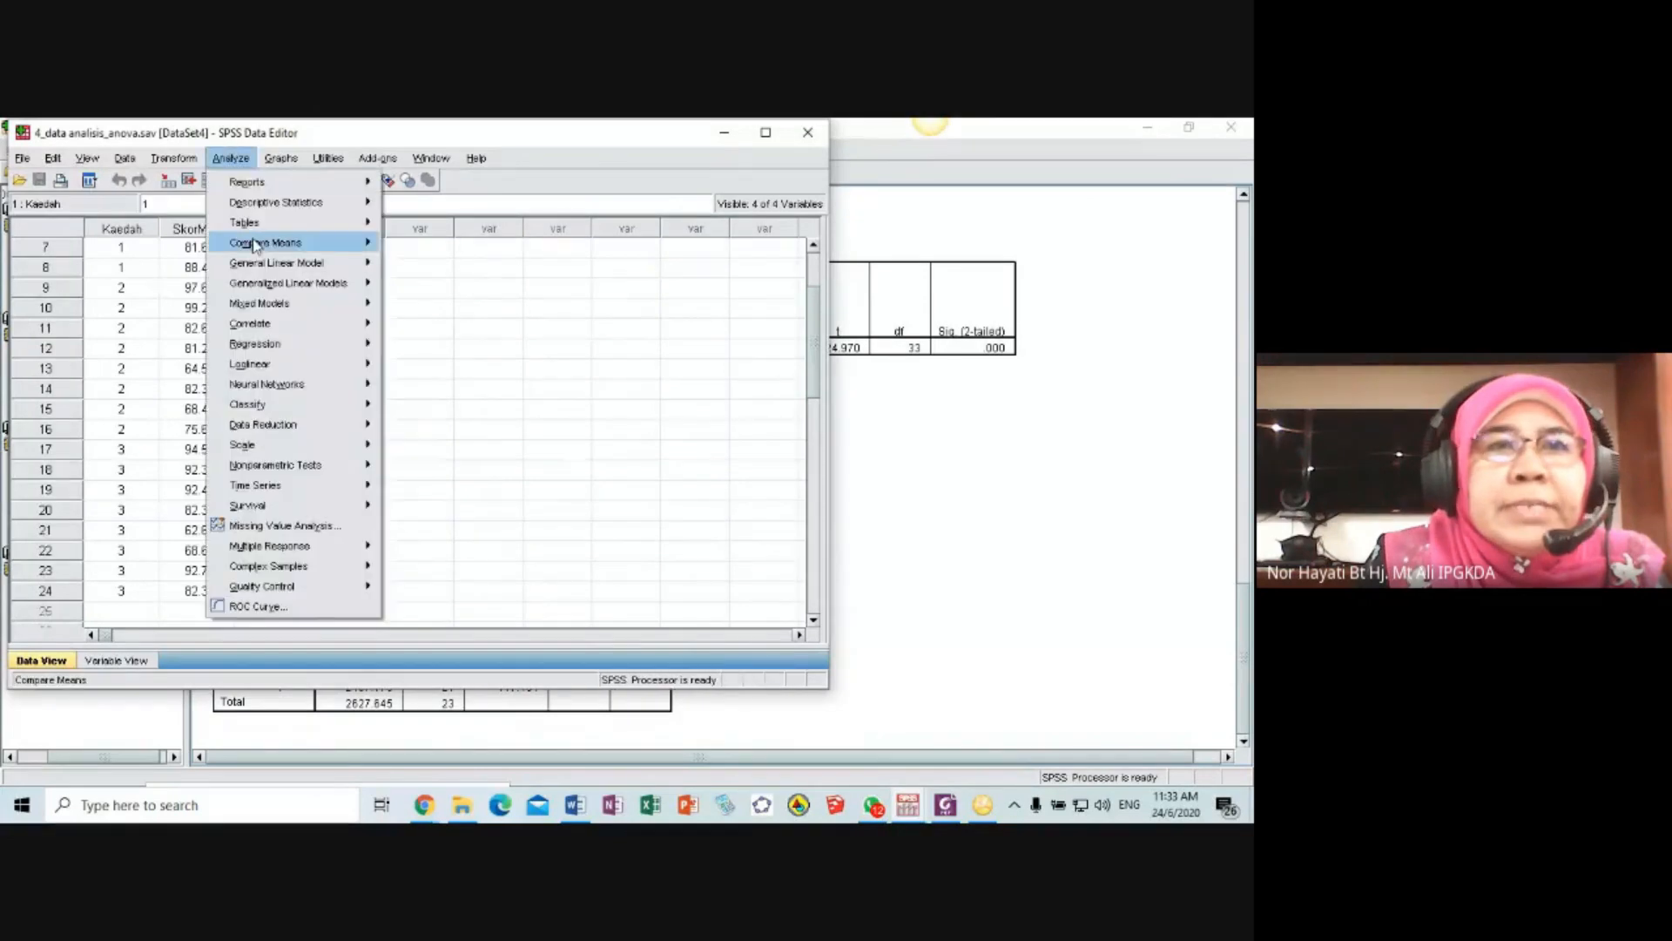
{"action": "mouse_move", "coordinate": [288, 242]}
{"action": "left_click", "coordinate": [449, 324]}
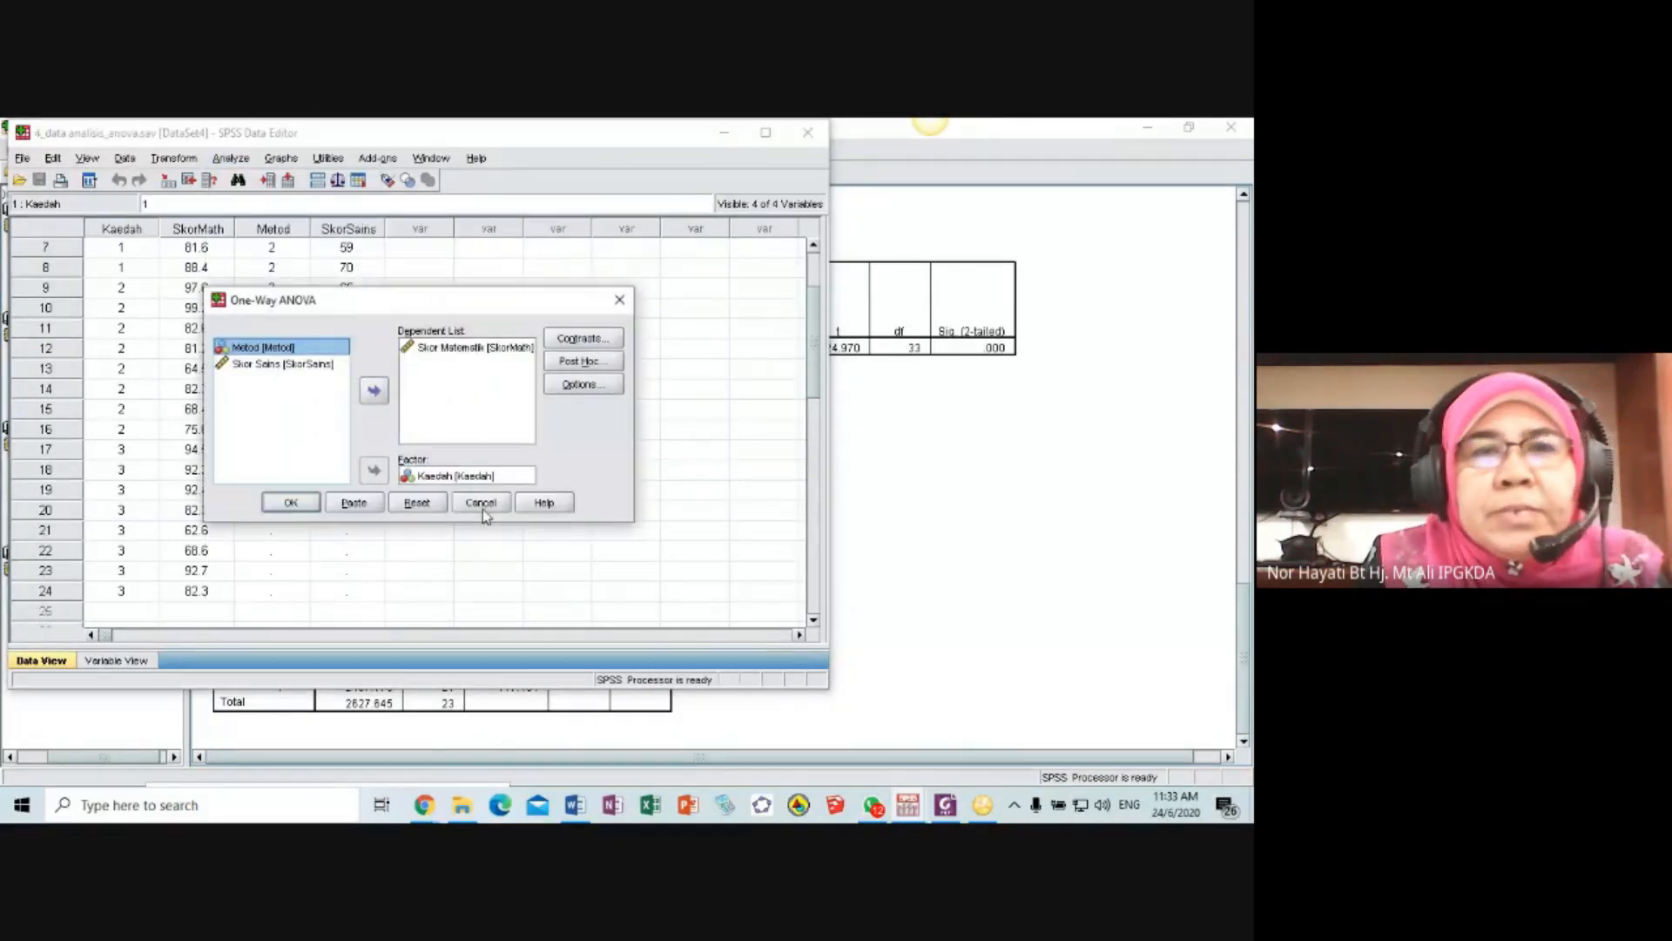
{"action": "left_click", "coordinate": [417, 512]}
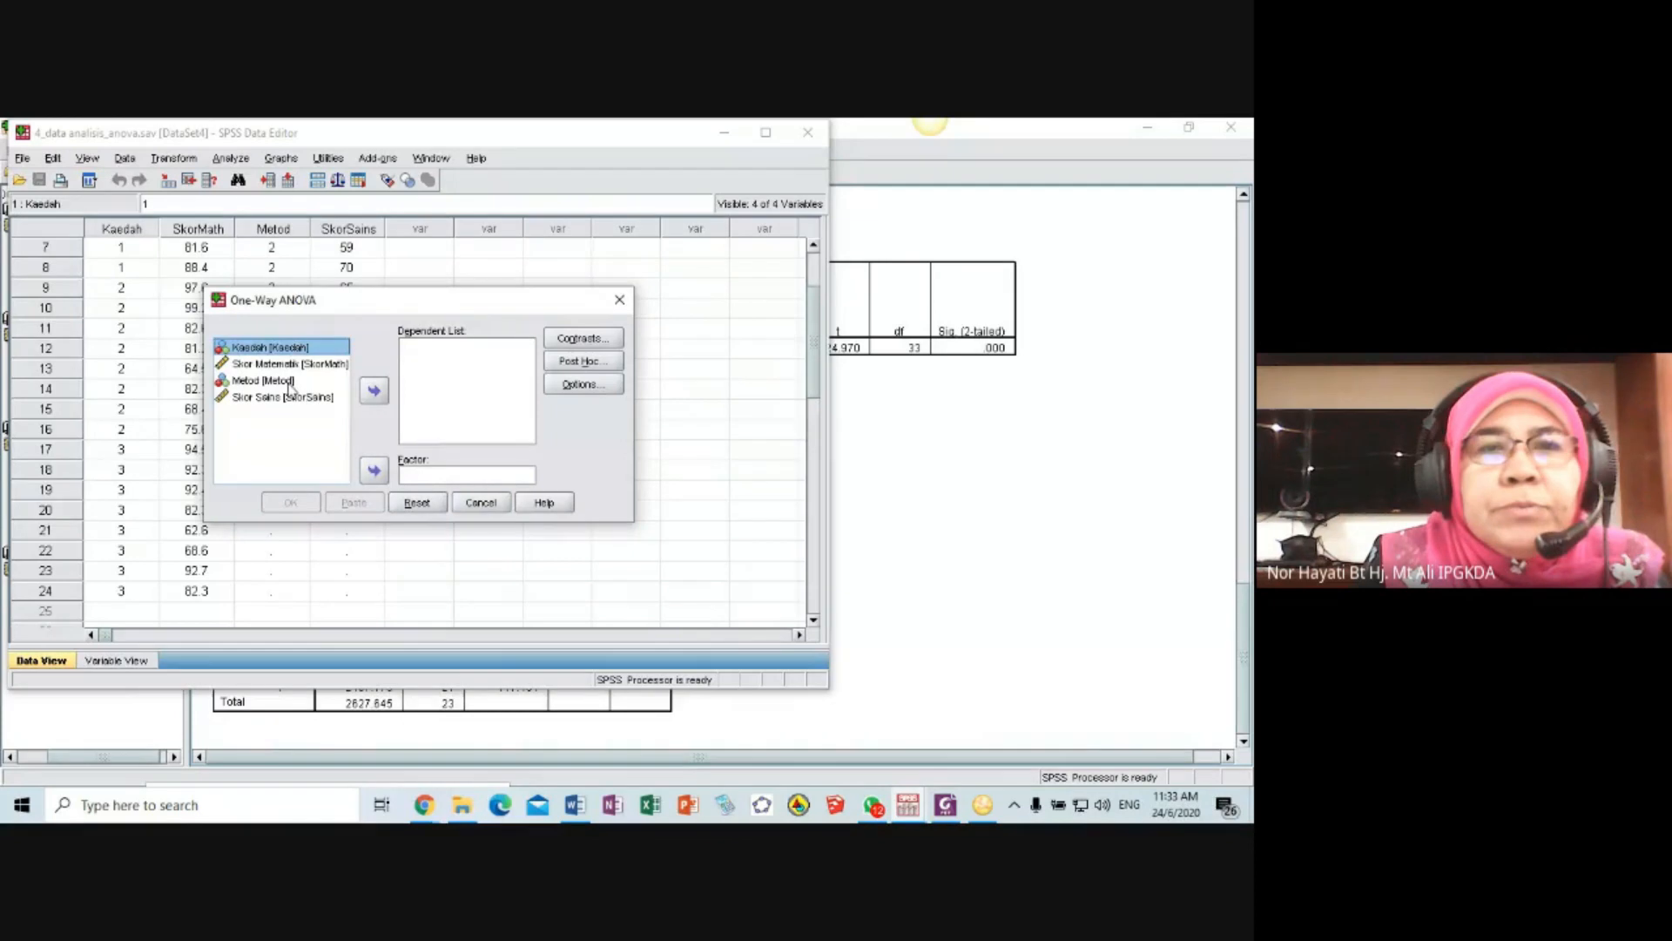
{"action": "left_click", "coordinate": [290, 383]}
{"action": "left_click", "coordinate": [374, 470]}
{"action": "left_click", "coordinate": [315, 380]}
{"action": "left_click", "coordinate": [374, 393]}
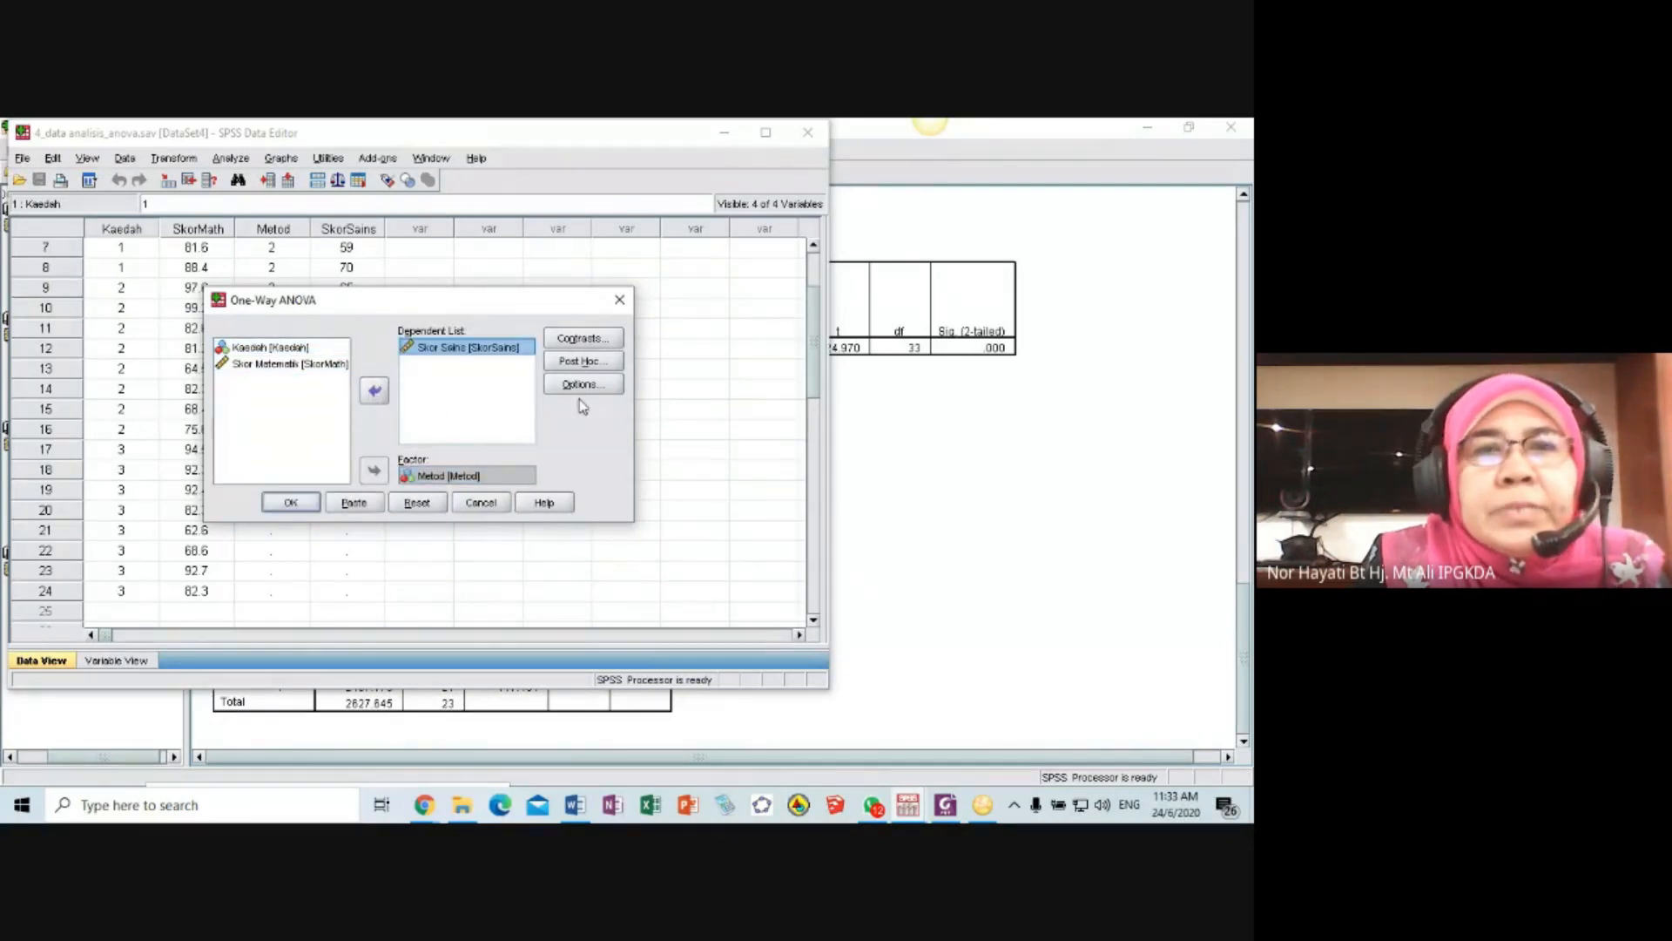
{"action": "left_click", "coordinate": [295, 503]}
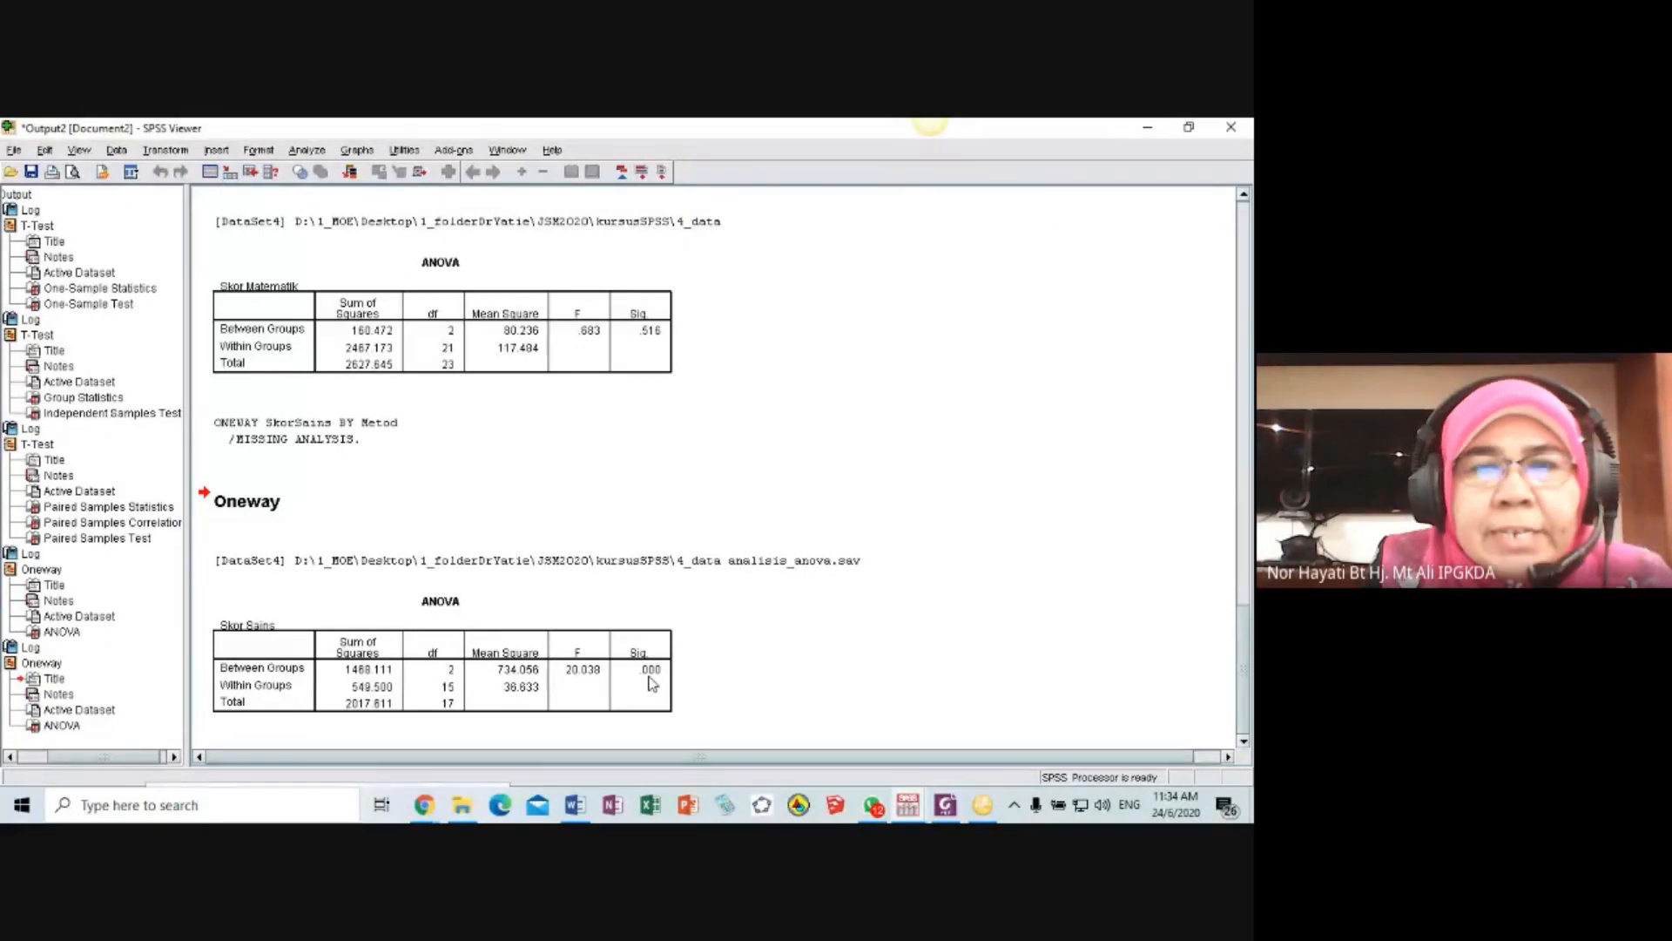
- Rerun the Skor Sains by Metod ANOVA with descriptives, a homogeneity of variance test and Scheffe post hoc, and show the Multiple Comparisons table
{"action": "left_click", "coordinate": [310, 150]}
{"action": "mouse_move", "coordinate": [365, 240]}
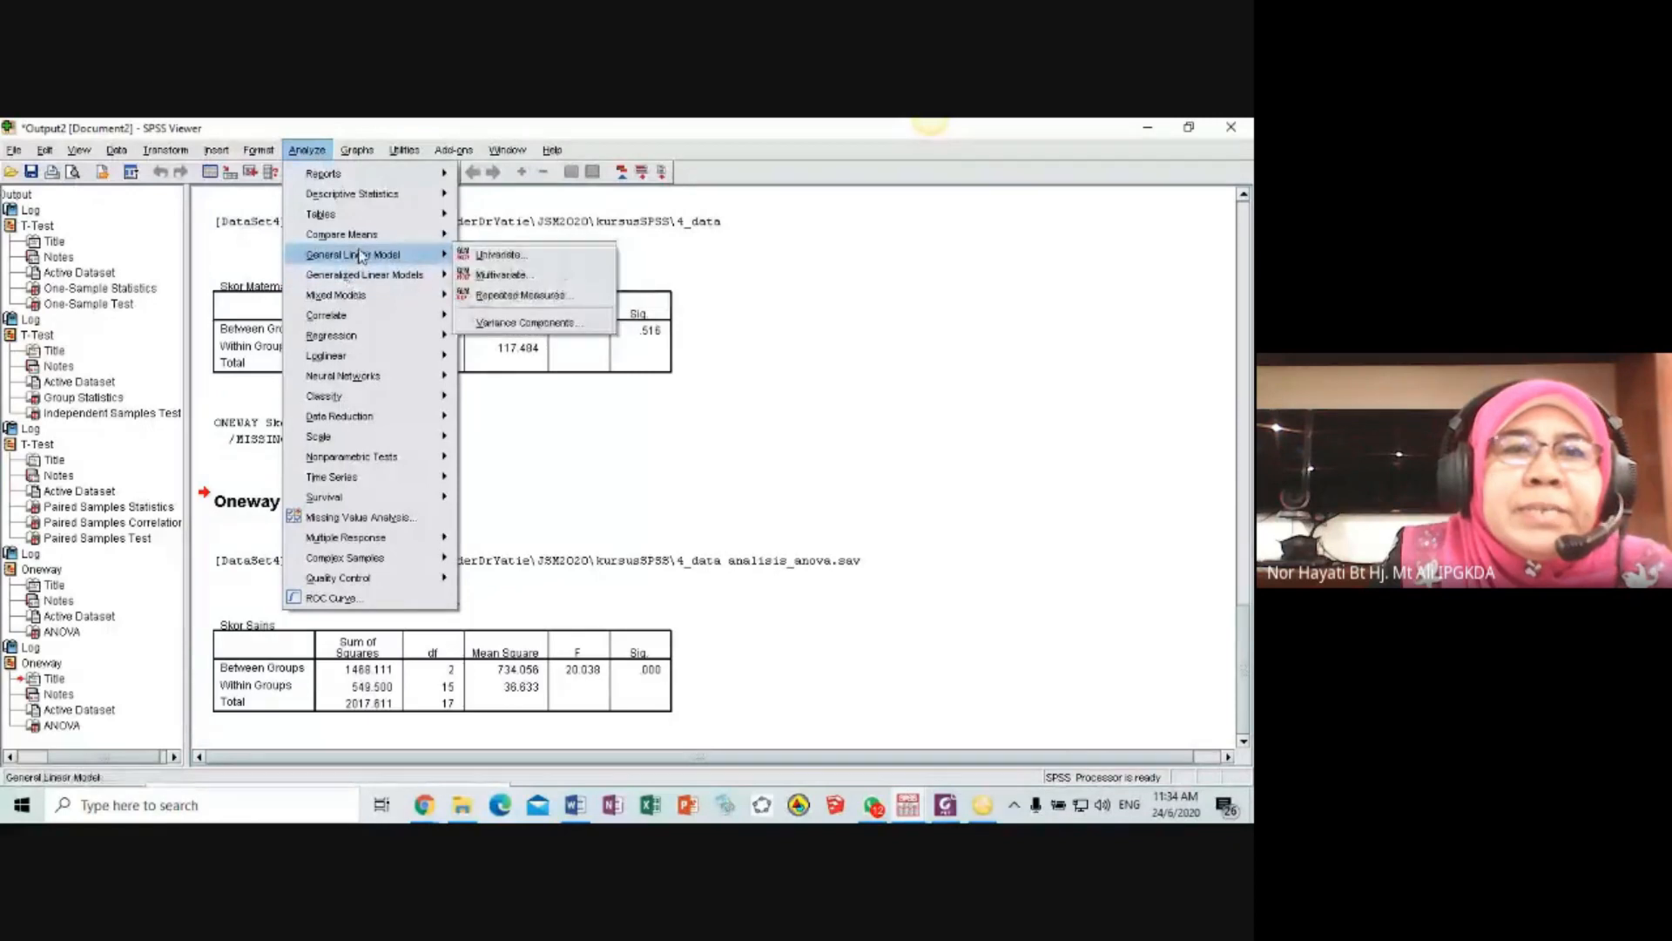
{"action": "left_click", "coordinate": [514, 316]}
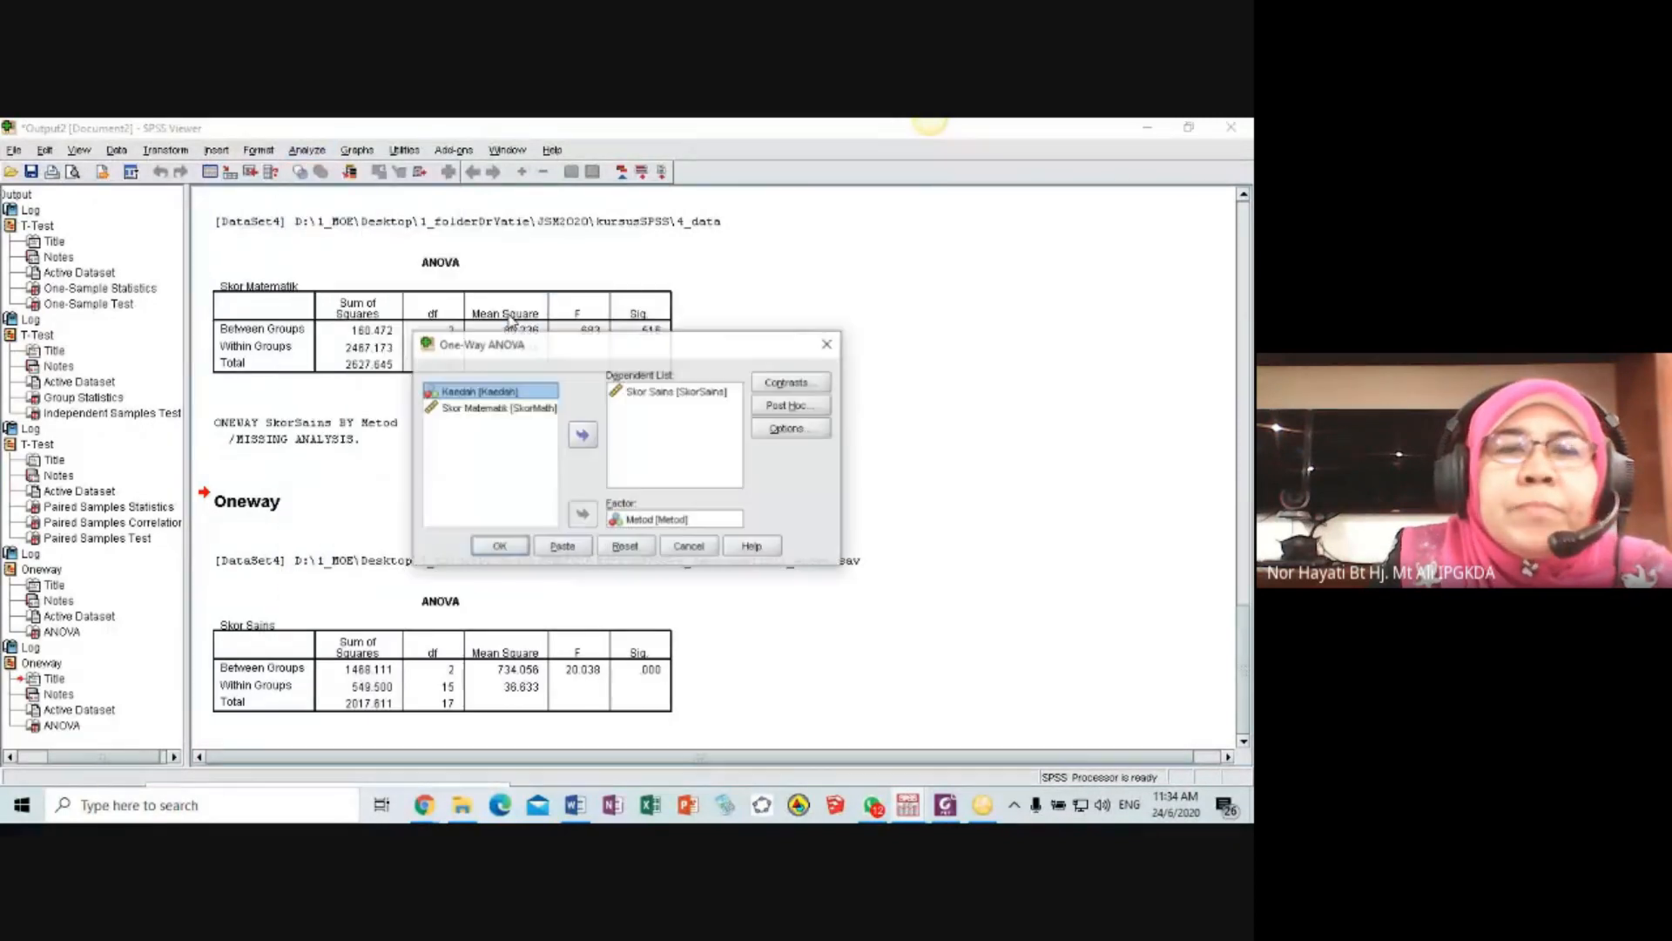
{"action": "left_click", "coordinate": [794, 406]}
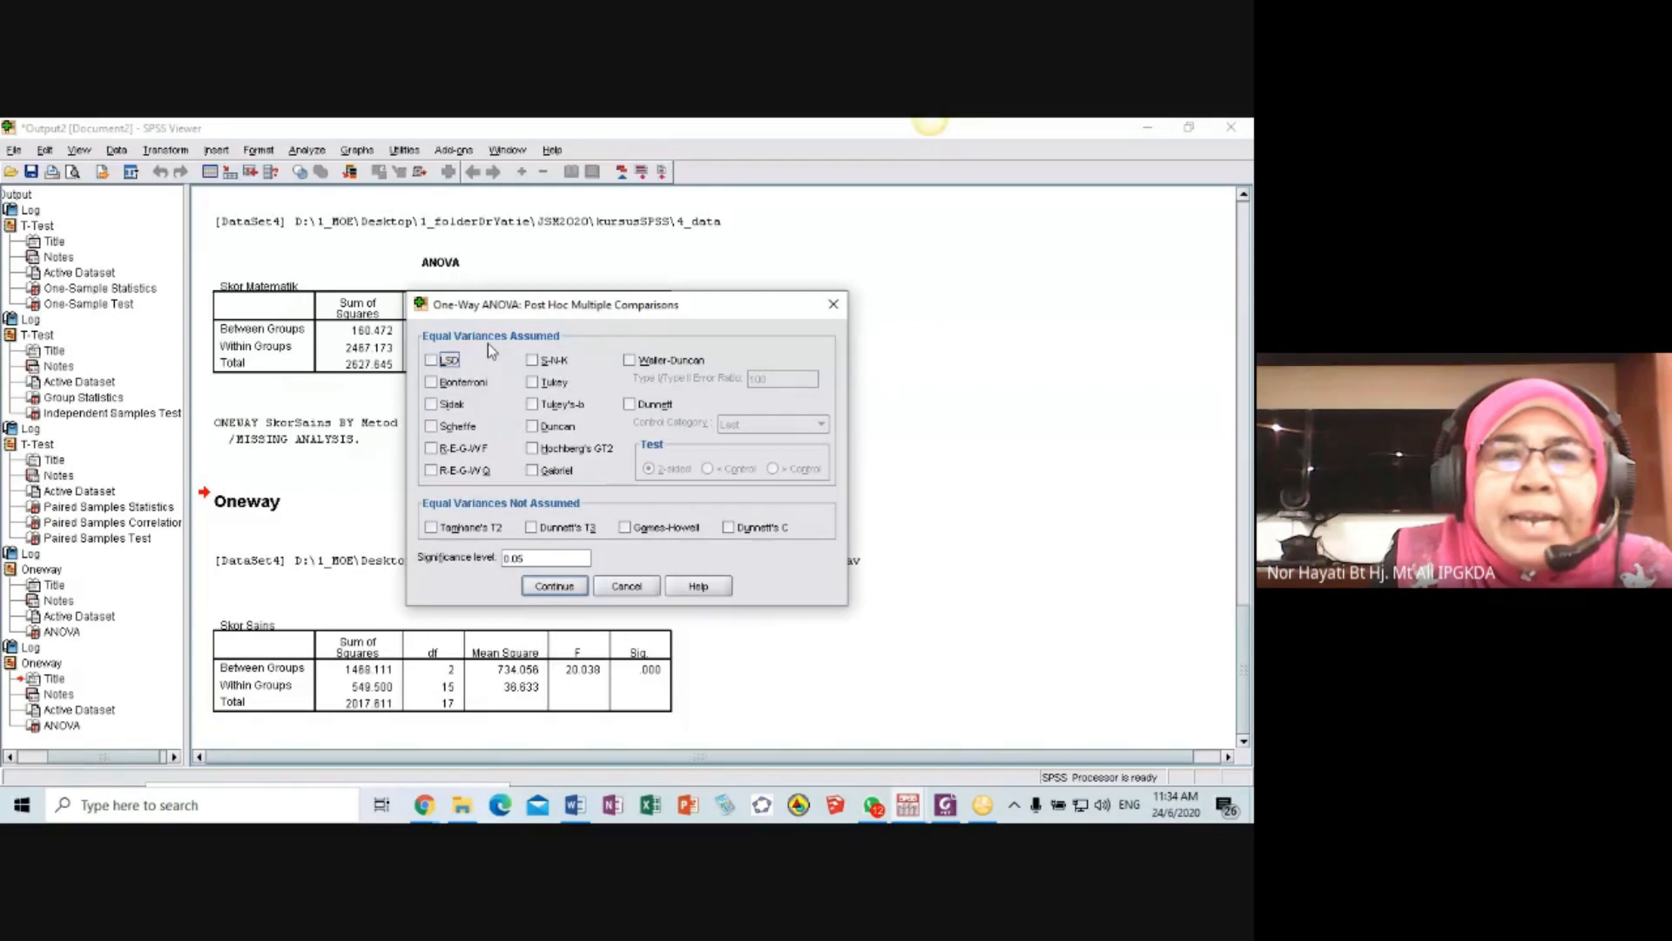
{"action": "left_click", "coordinate": [431, 425]}
{"action": "left_click", "coordinate": [532, 404]}
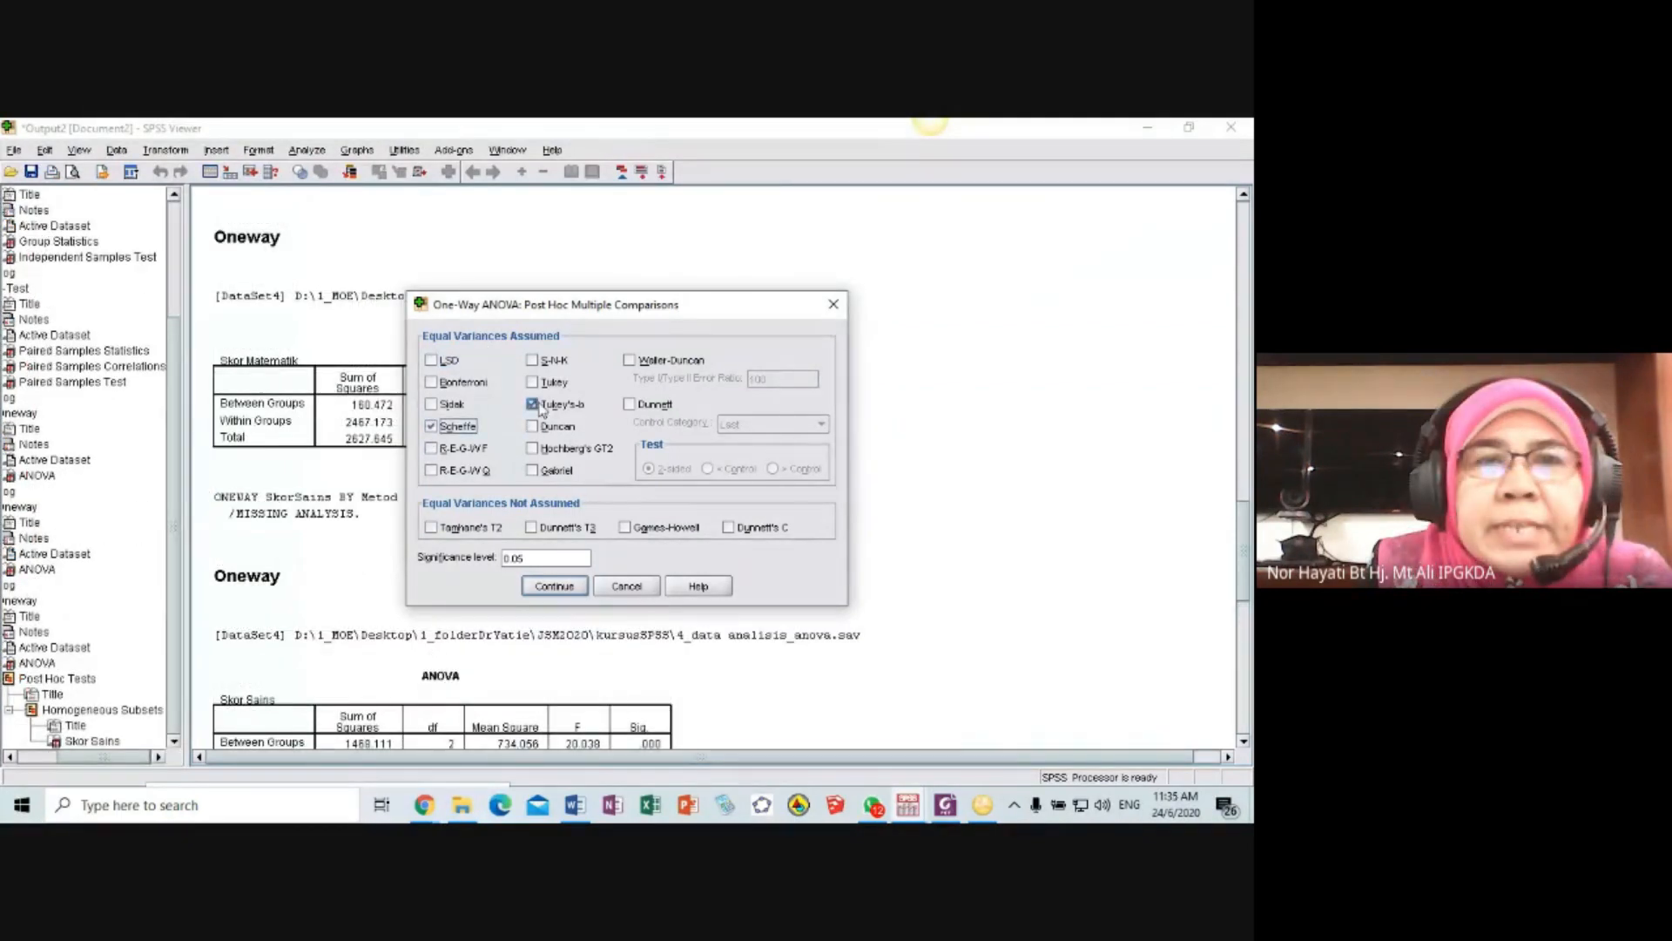
{"action": "left_click", "coordinate": [567, 585]}
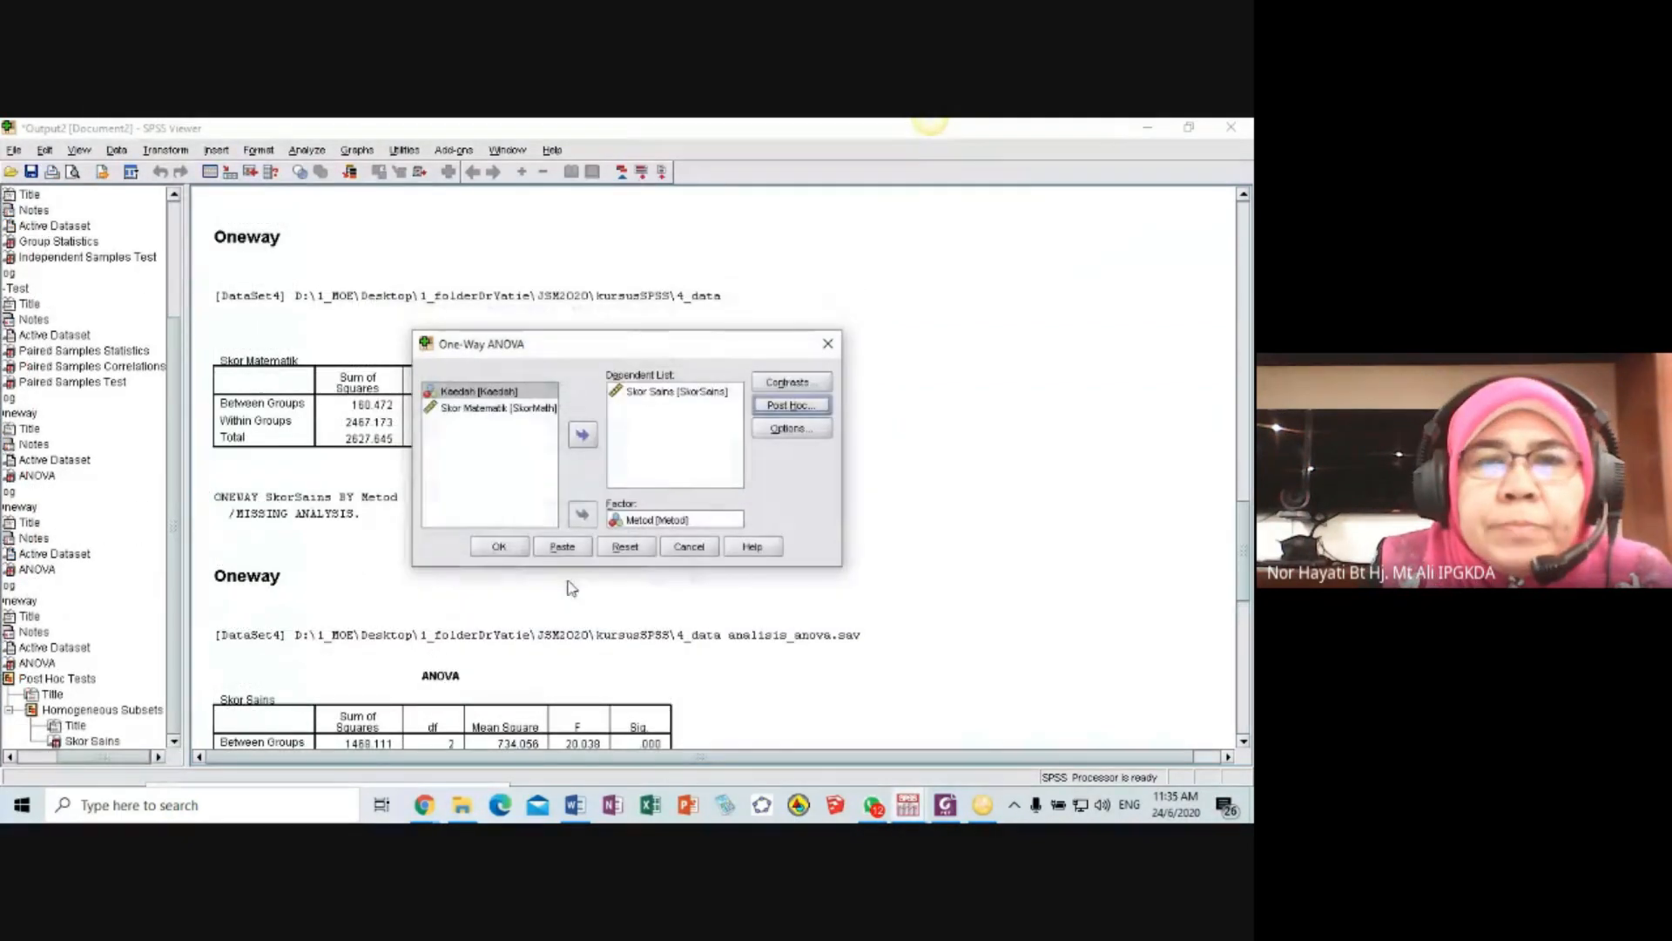
{"action": "left_click", "coordinate": [514, 547]}
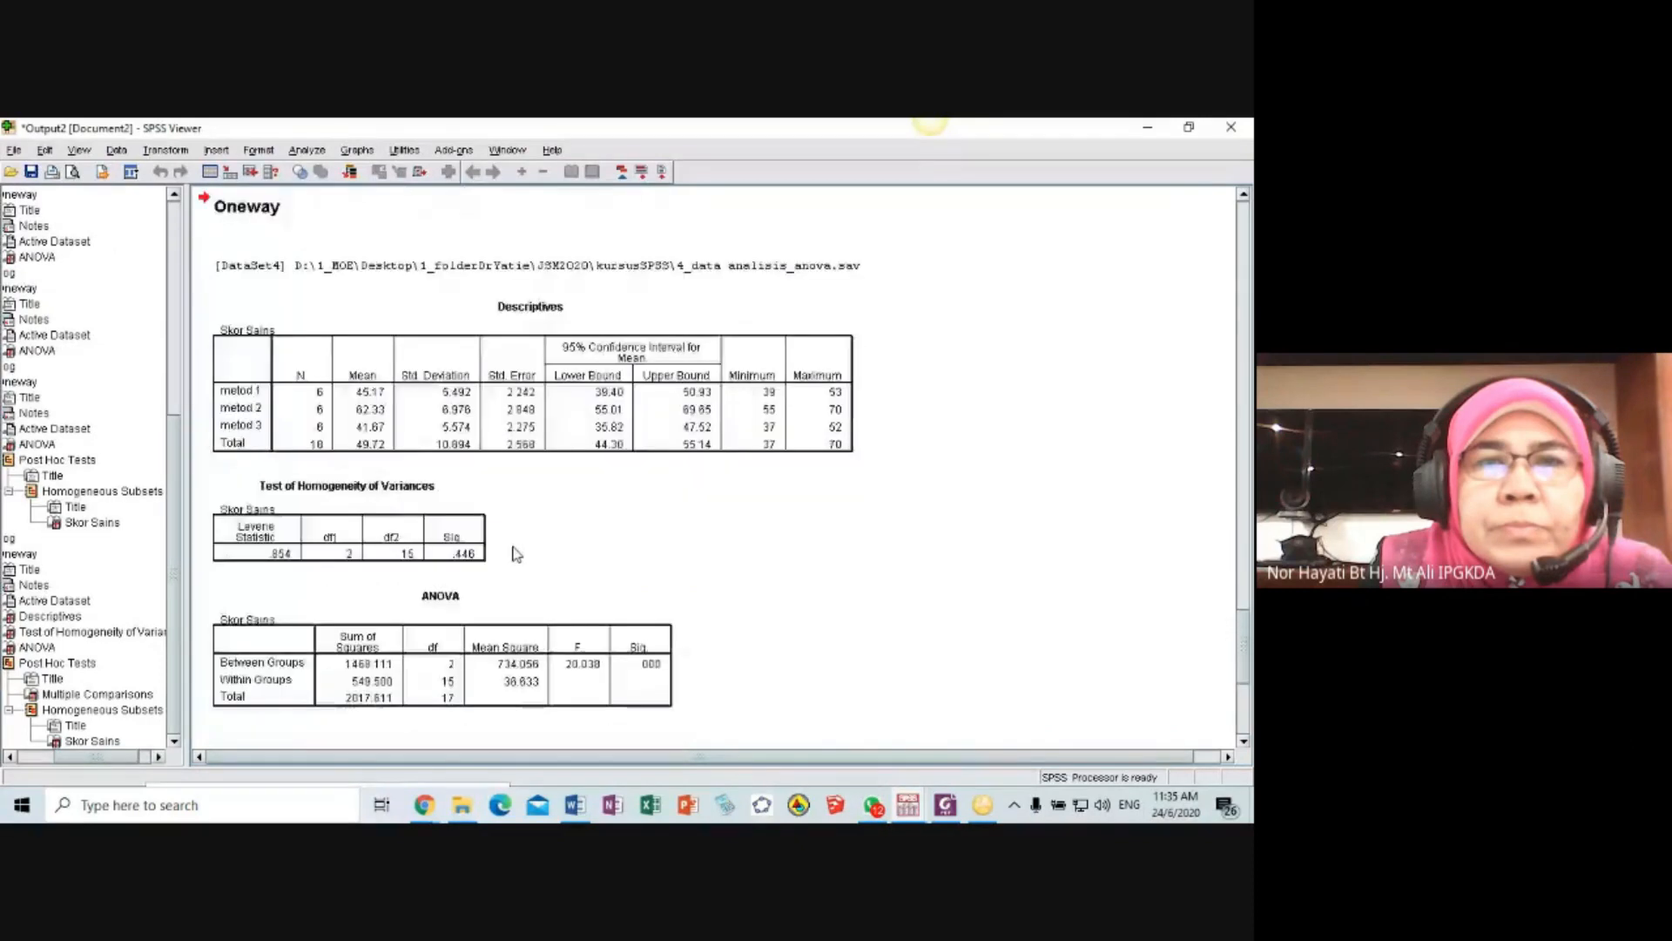
{"action": "scroll", "coordinate": [515, 554], "scroll_direction": "down", "scroll_amount": 12}
{"action": "scroll", "coordinate": [518, 550], "scroll_direction": "up", "scroll_amount": 4}
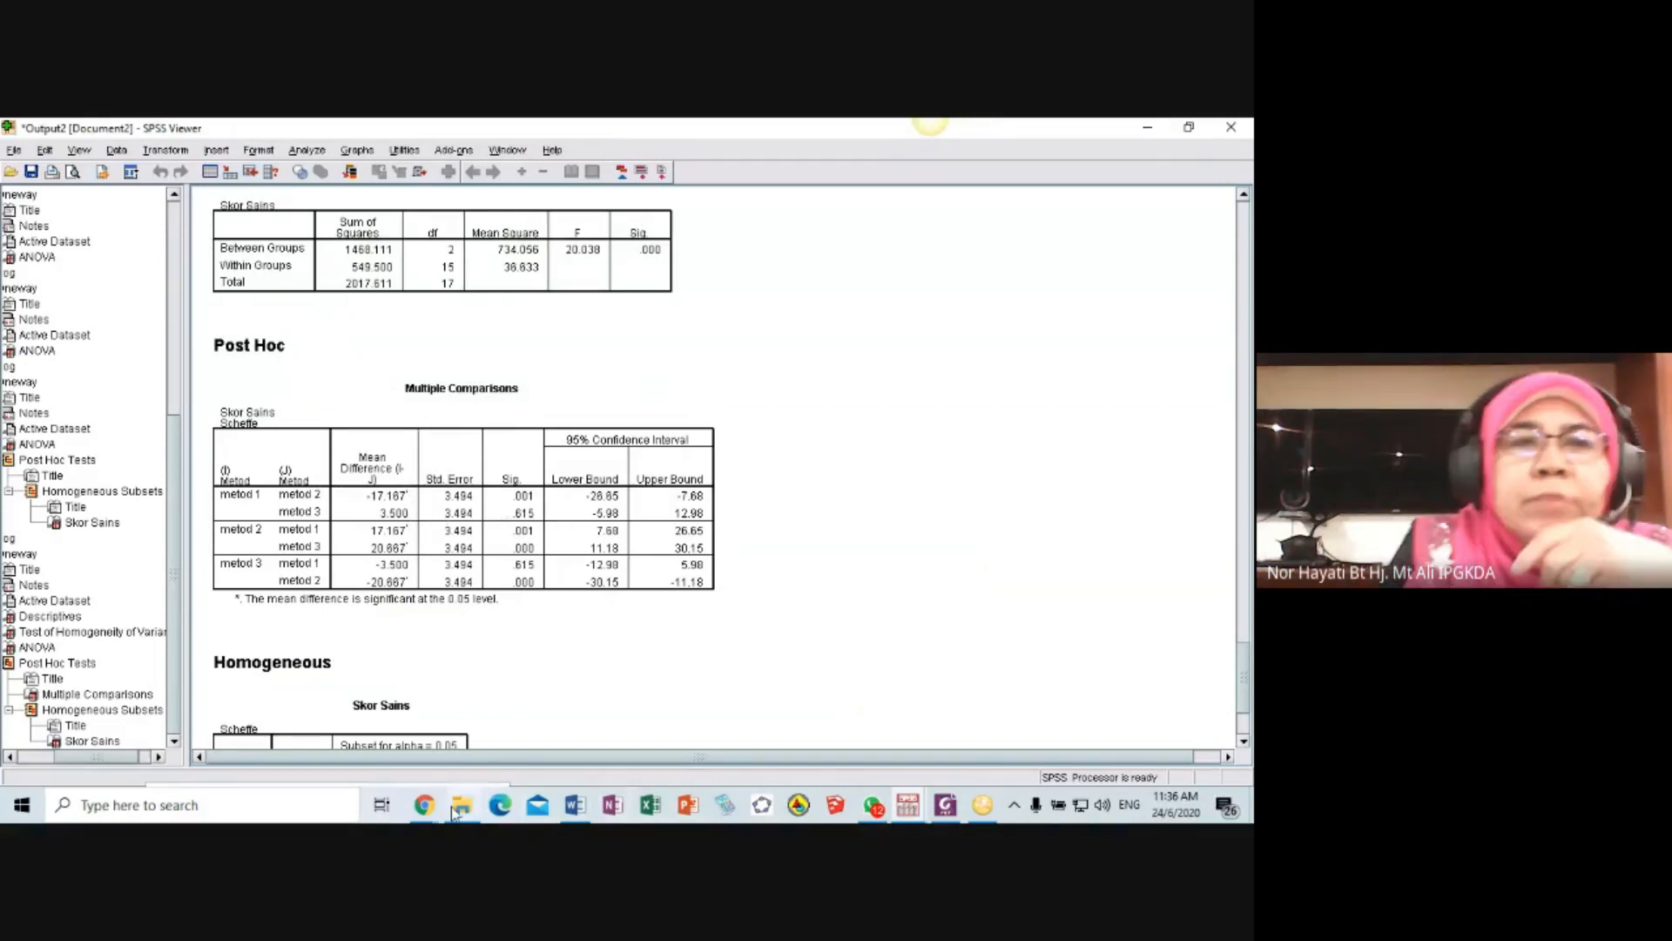
- Review the written-up Skor Sains ANOVA table and the Scheffe comparison table in the Penyataan Hipotesis Word document
{"action": "left_click", "coordinate": [575, 806]}
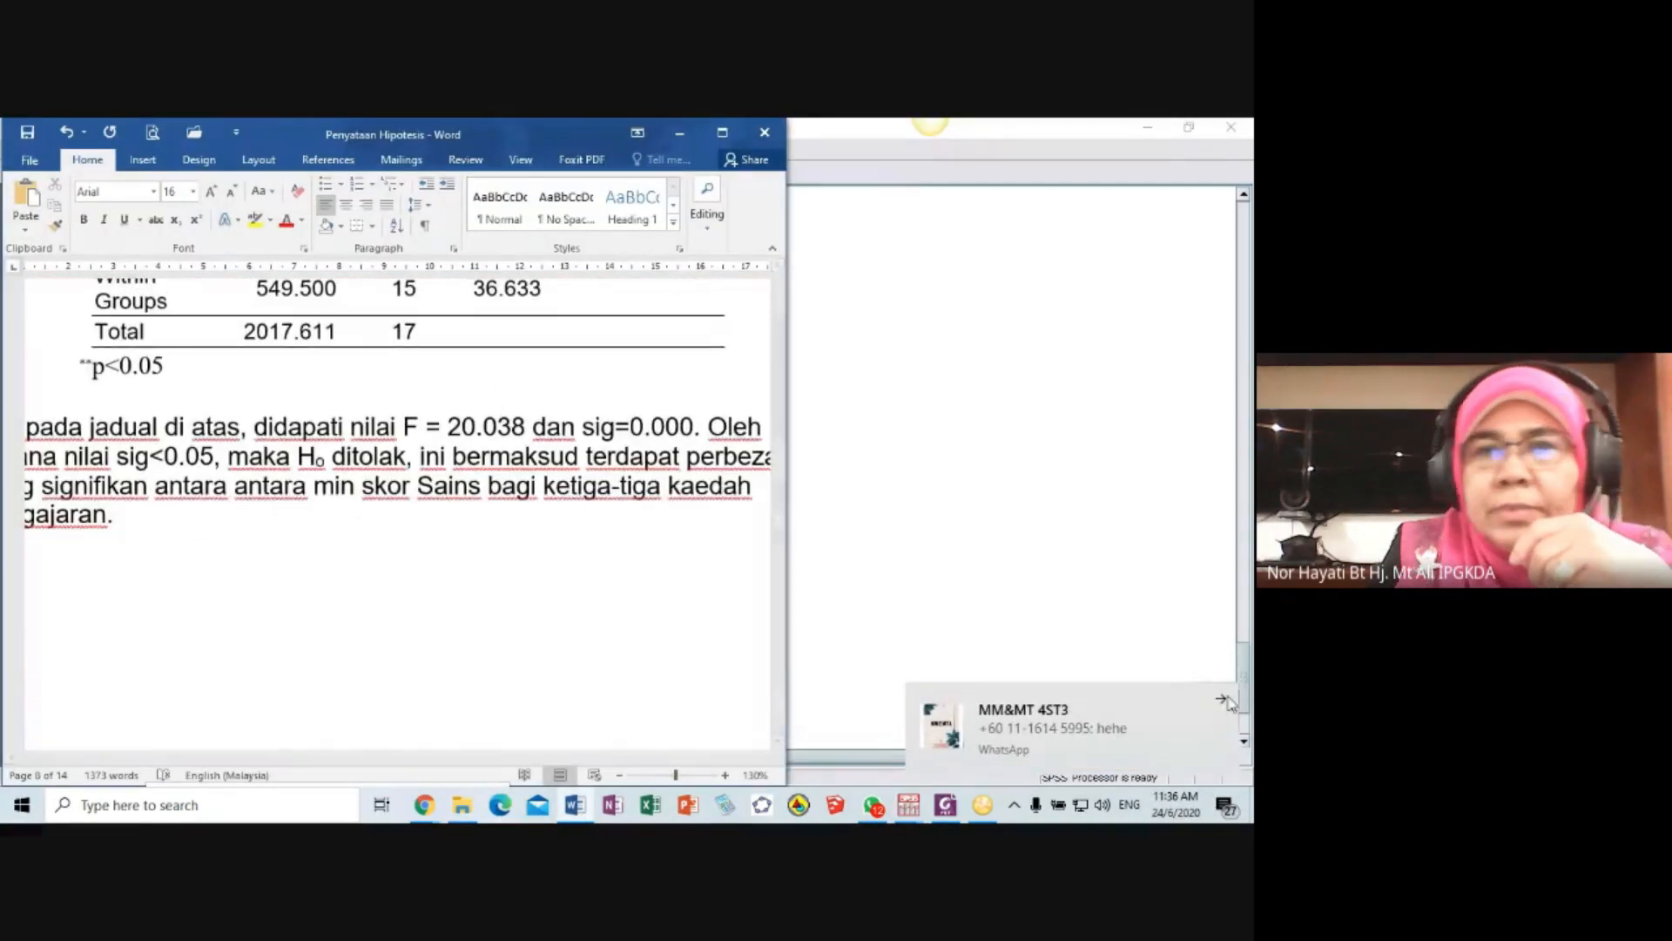
{"action": "scroll", "coordinate": [433, 425], "scroll_direction": "up", "scroll_amount": 3}
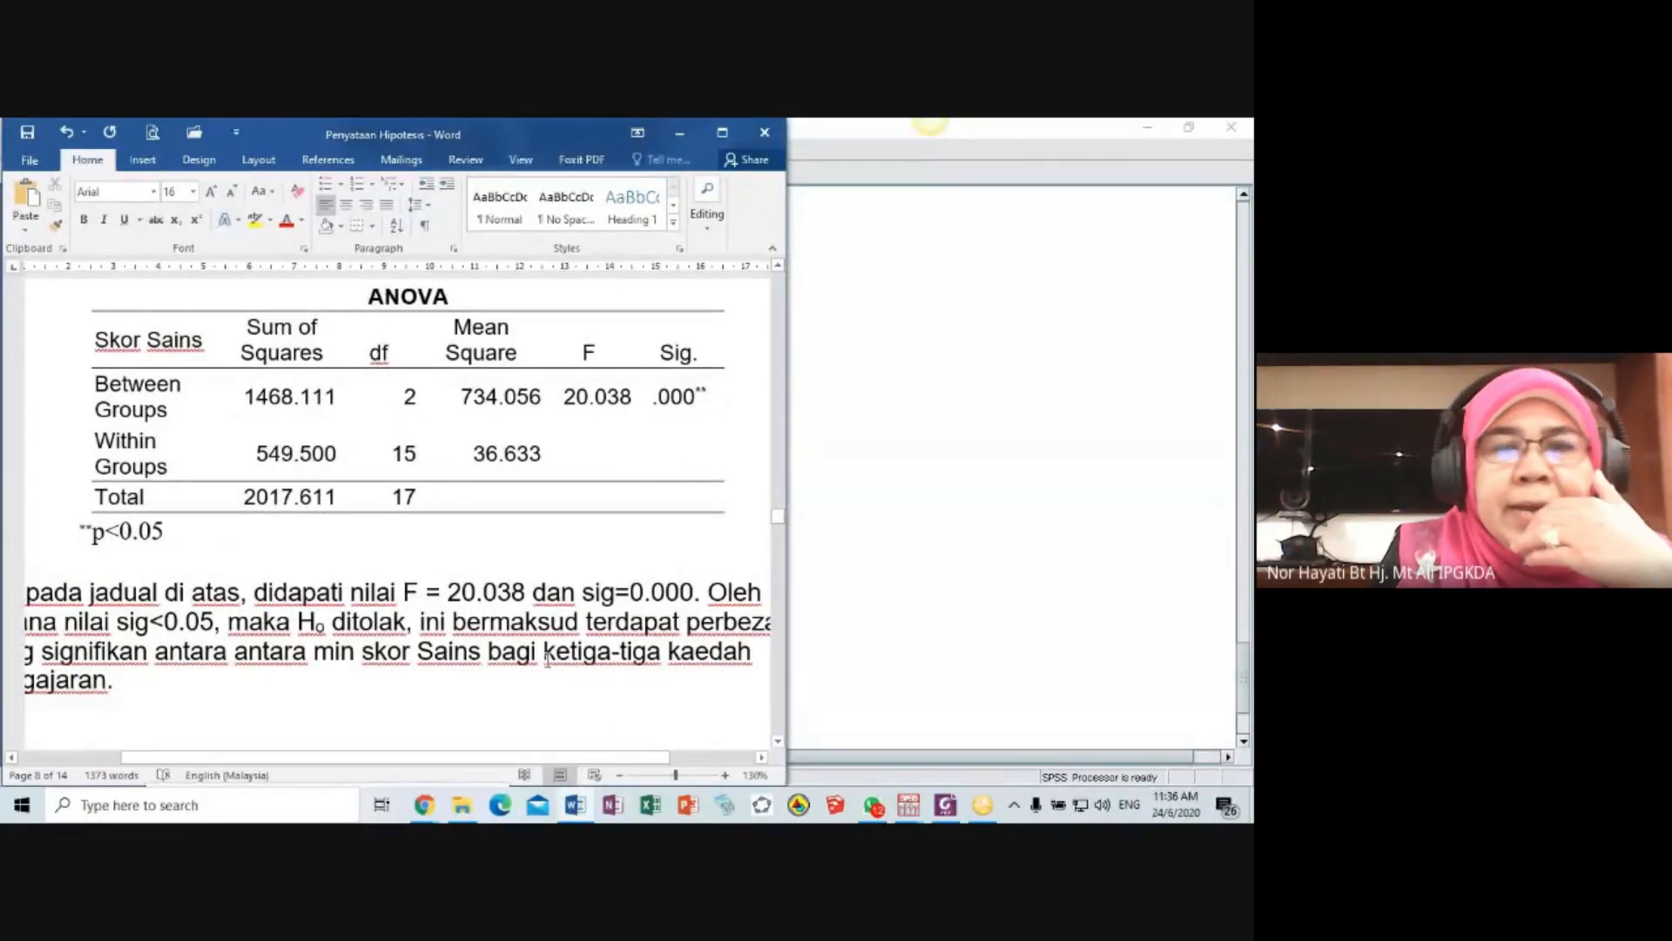
{"action": "scroll", "coordinate": [543, 664], "scroll_direction": "down", "scroll_amount": 5}
{"action": "scroll", "coordinate": [543, 664], "scroll_direction": "down", "scroll_amount": 5}
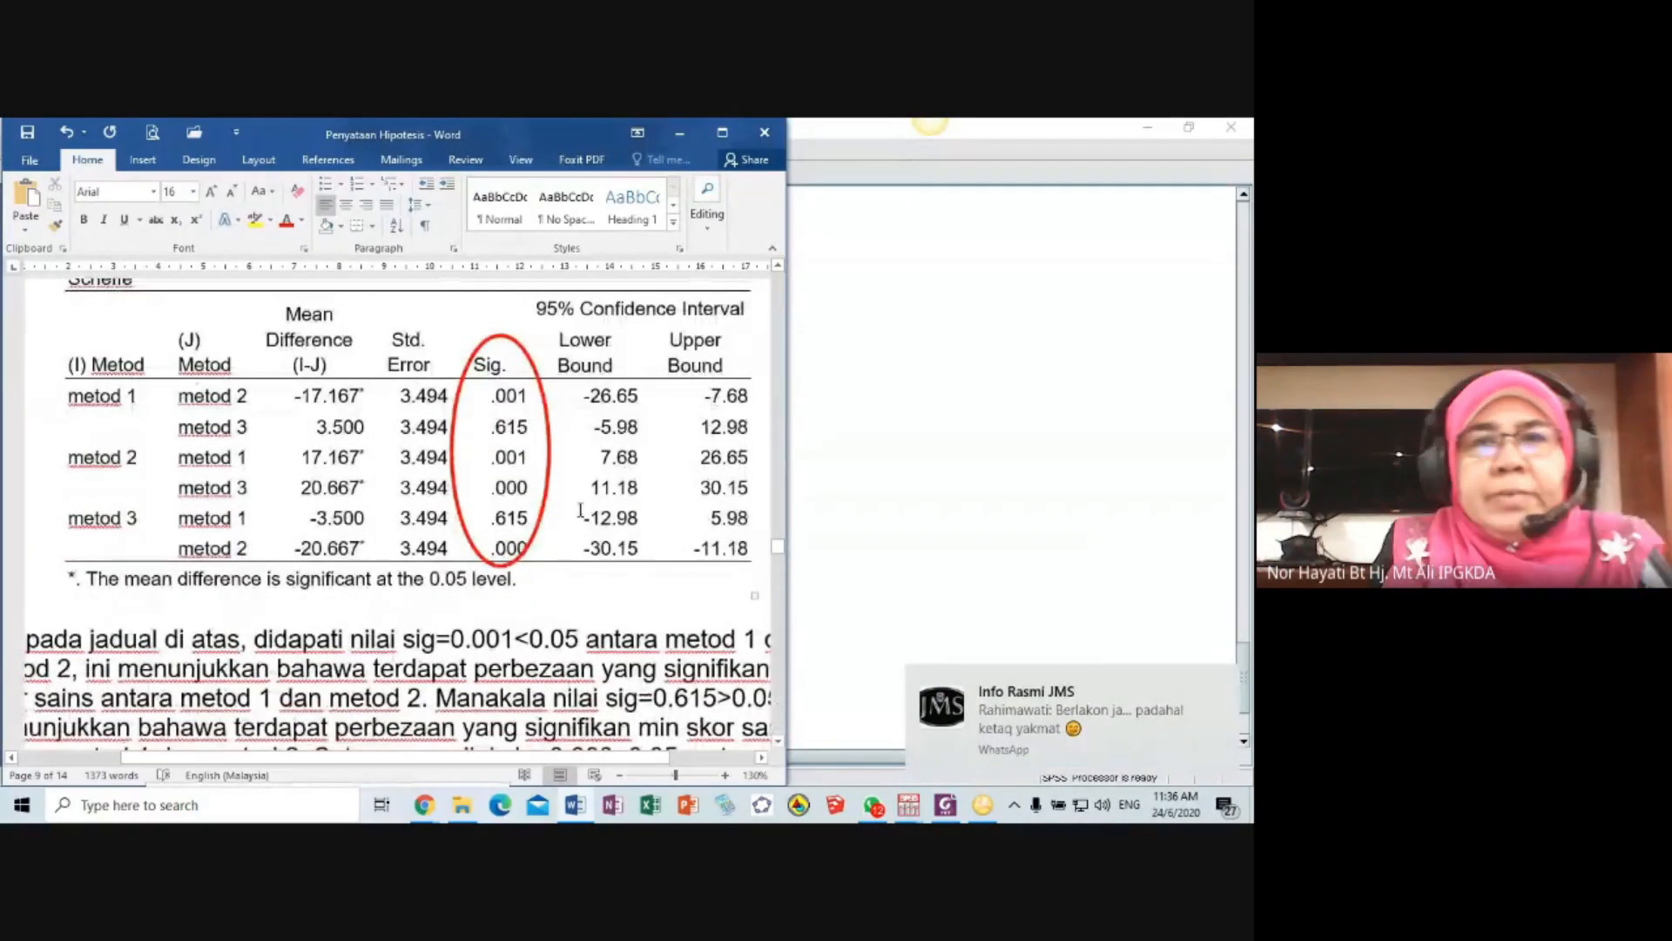
{"action": "left_click_drag", "start_coordinate": [783, 489], "coordinate": [777, 490]}
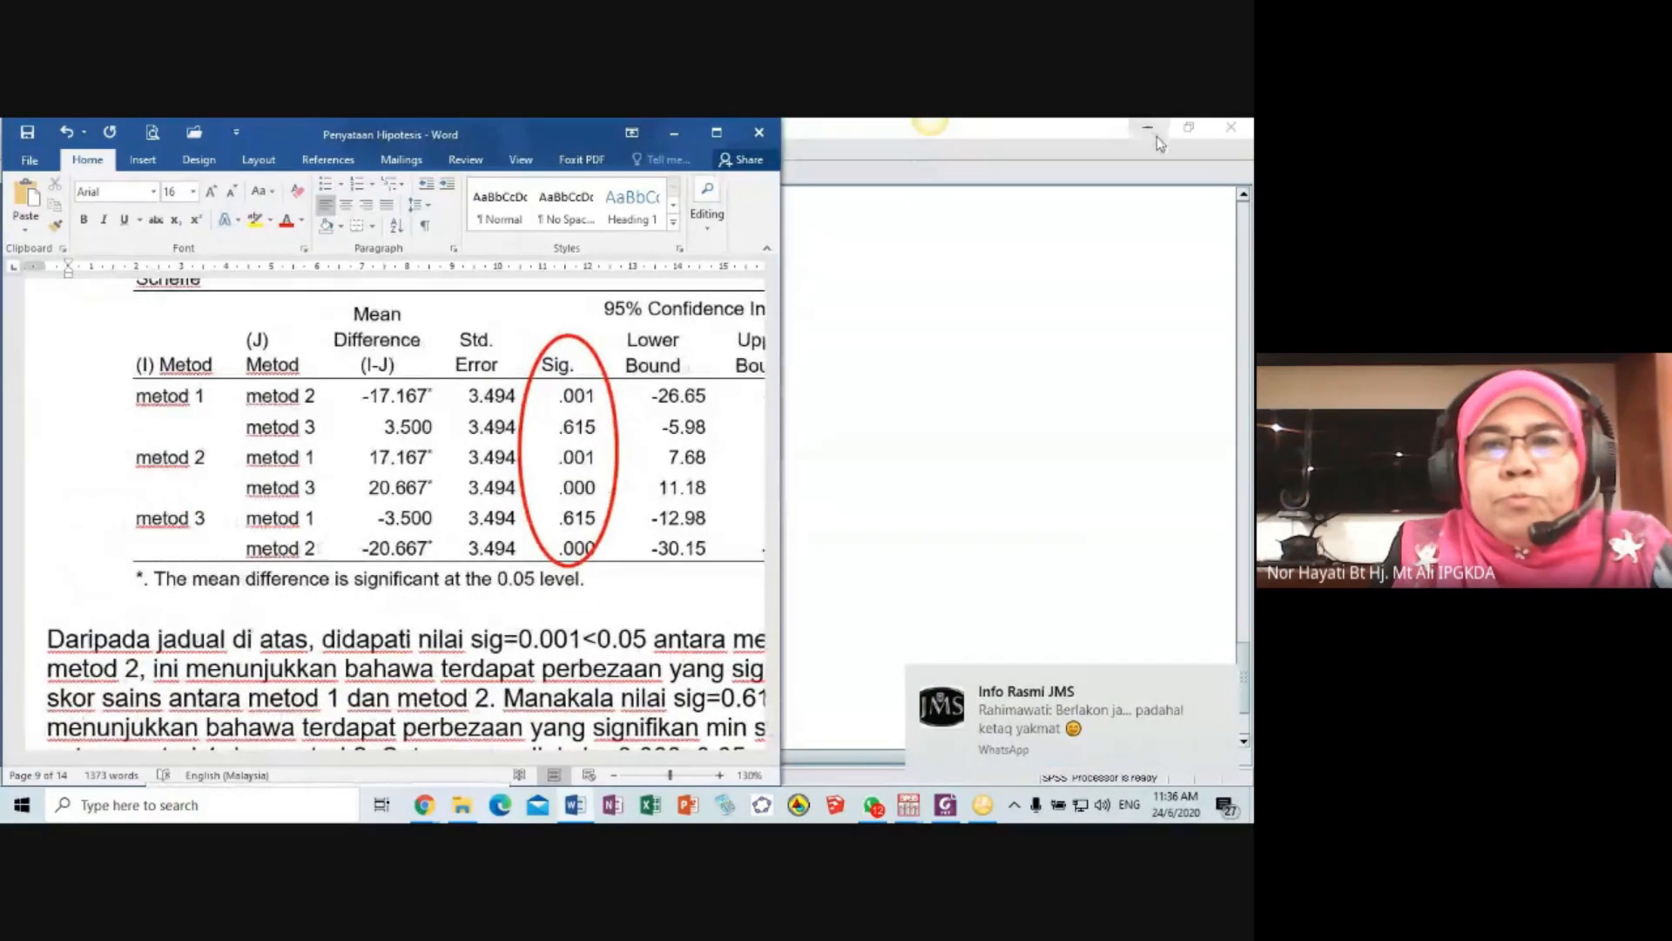
- Restore the SPSS output viewer to a smaller window and bring the Word document up in front of the Google Meet window
{"action": "left_click", "coordinate": [1186, 129]}
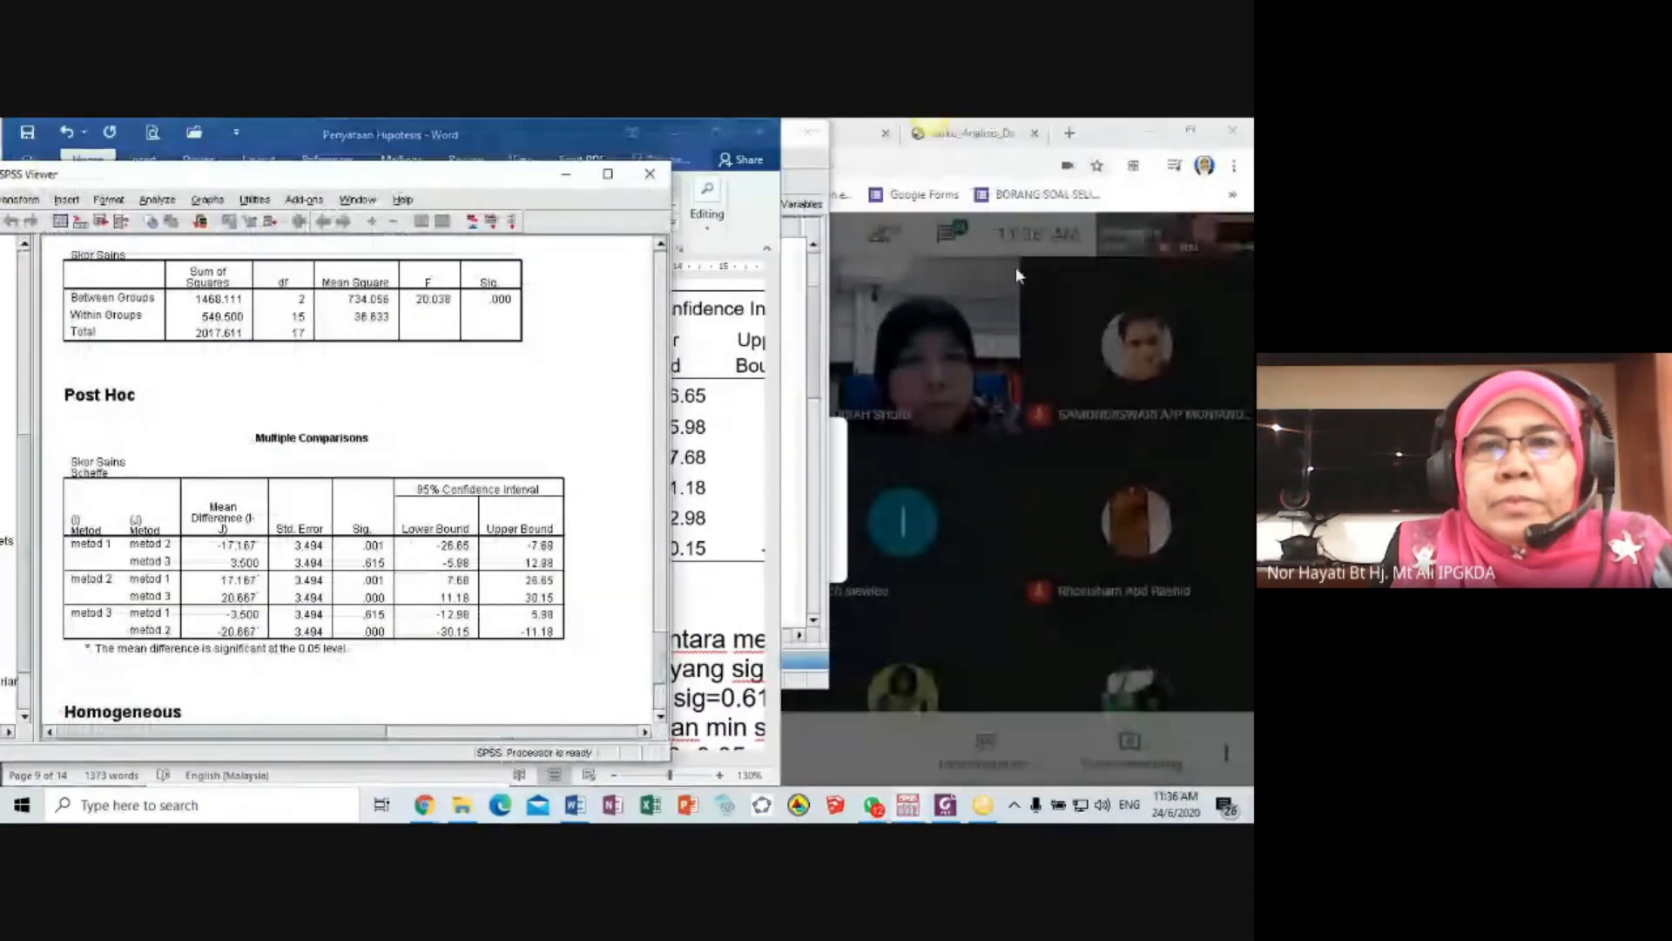
{"action": "left_click", "coordinate": [808, 573]}
{"action": "left_click", "coordinate": [423, 805]}
{"action": "left_click", "coordinate": [575, 805]}
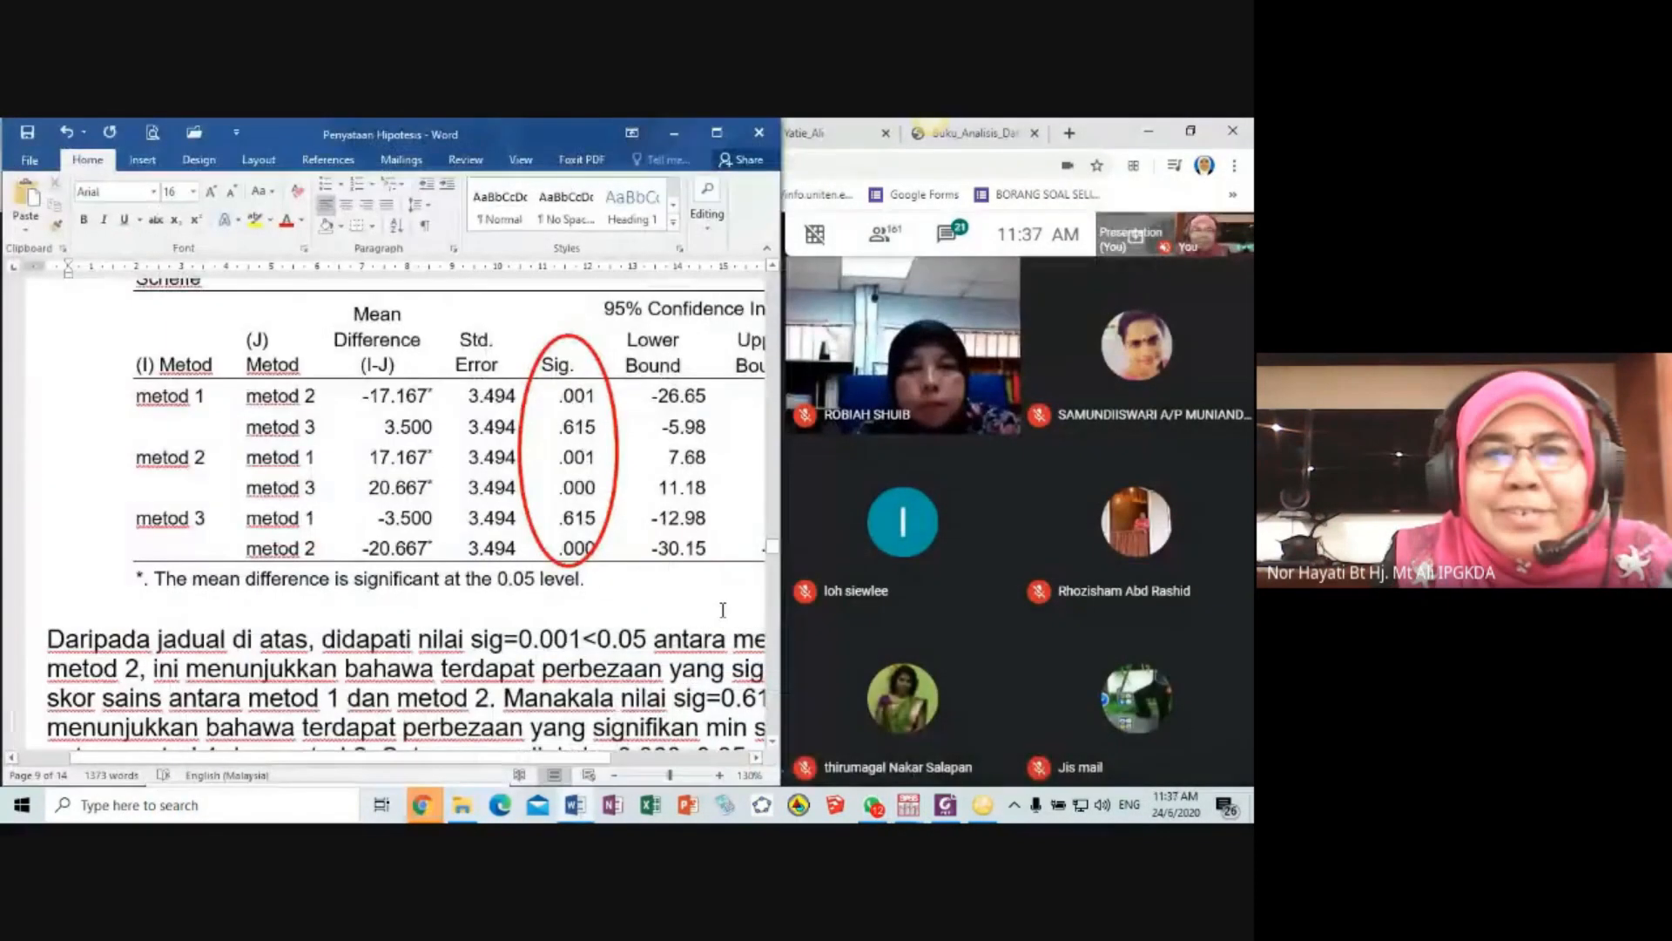
- Read the paragraph under the Scheffe table that interprets the sig values for each pair of methods
{"action": "scroll", "coordinate": [485, 617], "scroll_direction": "down", "scroll_amount": 3}
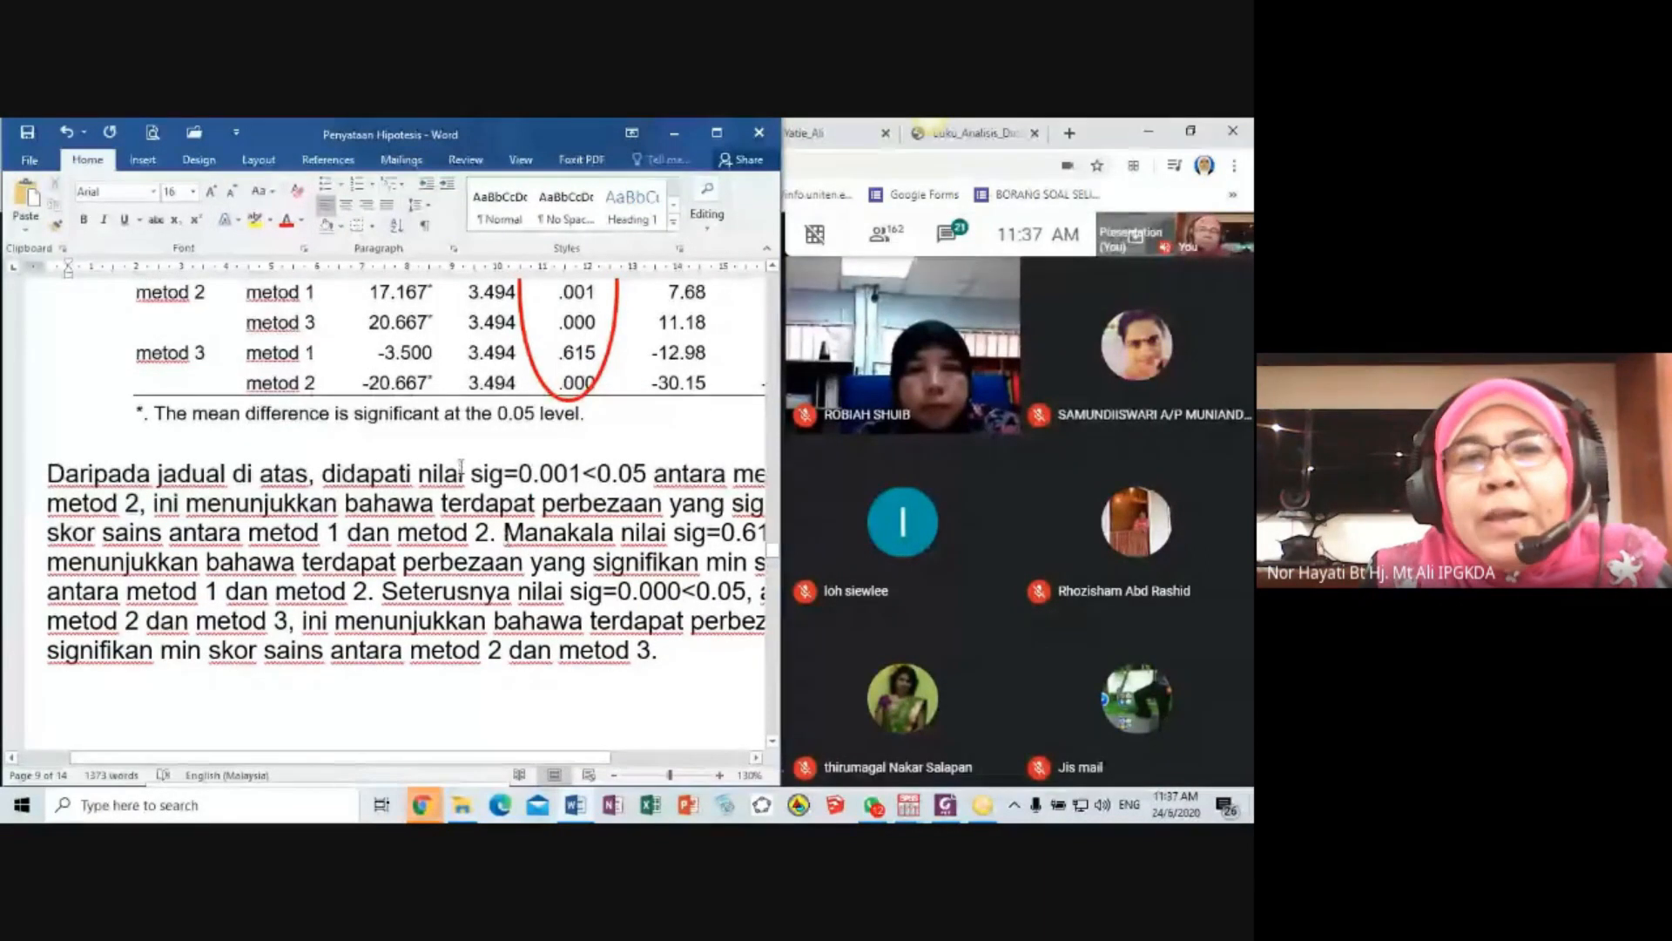
{"action": "scroll", "coordinate": [614, 365], "scroll_direction": "up", "scroll_amount": 1}
{"action": "scroll", "coordinate": [614, 366], "scroll_direction": "down", "scroll_amount": 1}
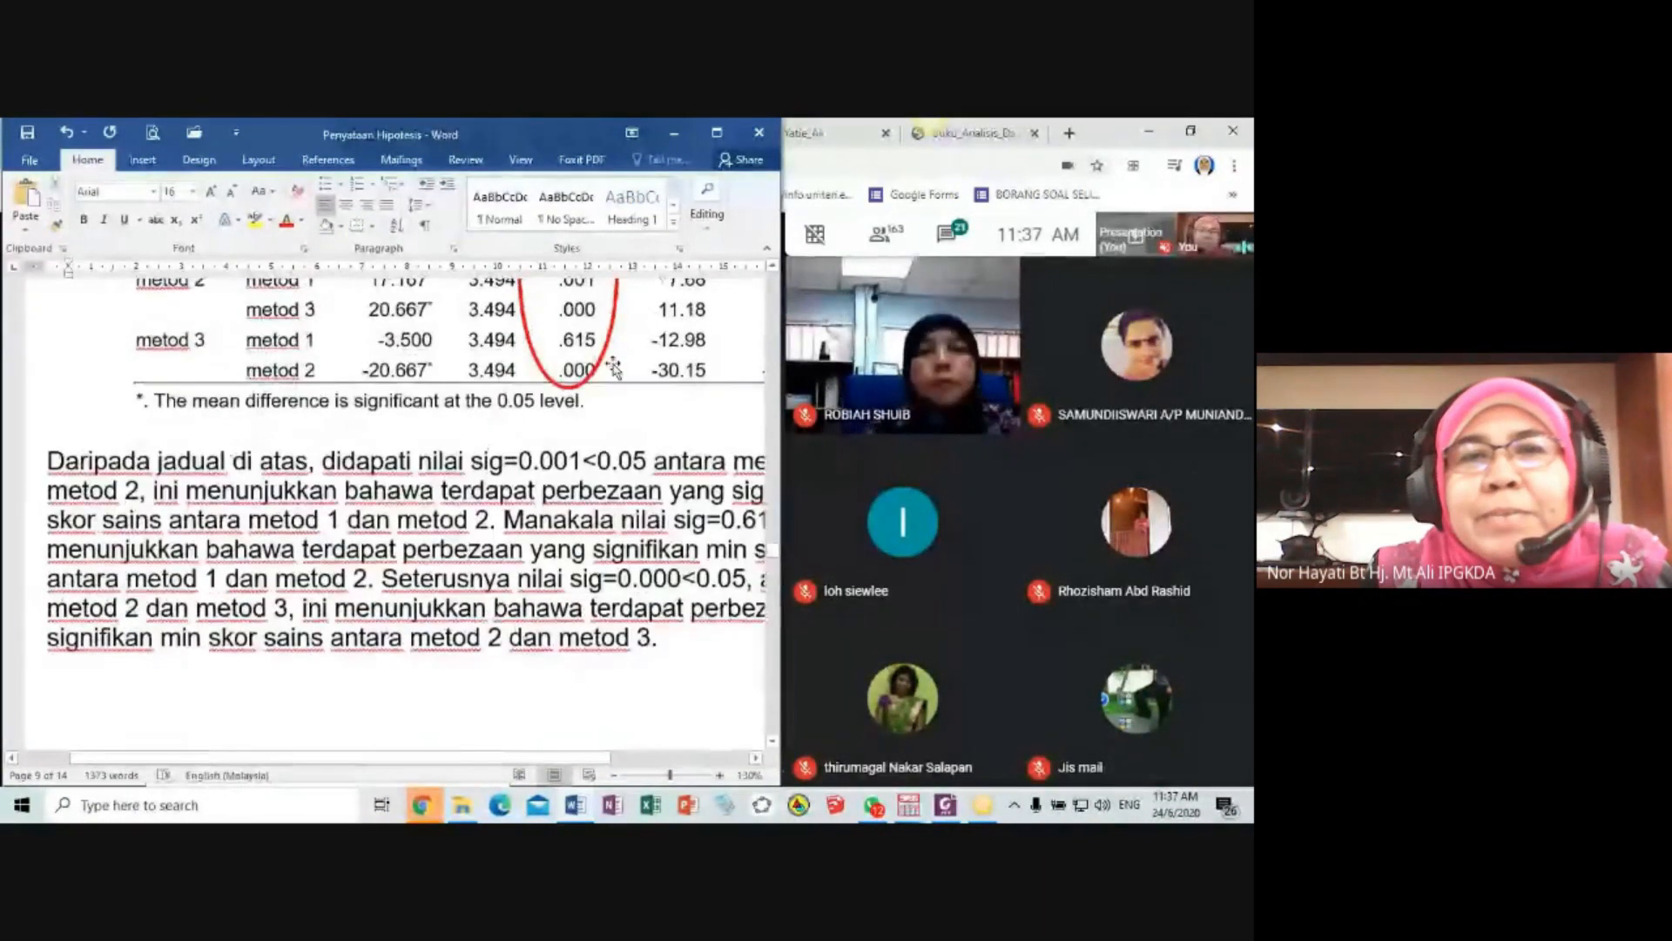
{"action": "scroll", "coordinate": [614, 366], "scroll_direction": "up", "scroll_amount": 1}
{"action": "scroll", "coordinate": [614, 366], "scroll_direction": "down", "scroll_amount": 2}
{"action": "scroll", "coordinate": [614, 367], "scroll_direction": "down", "scroll_amount": 2}
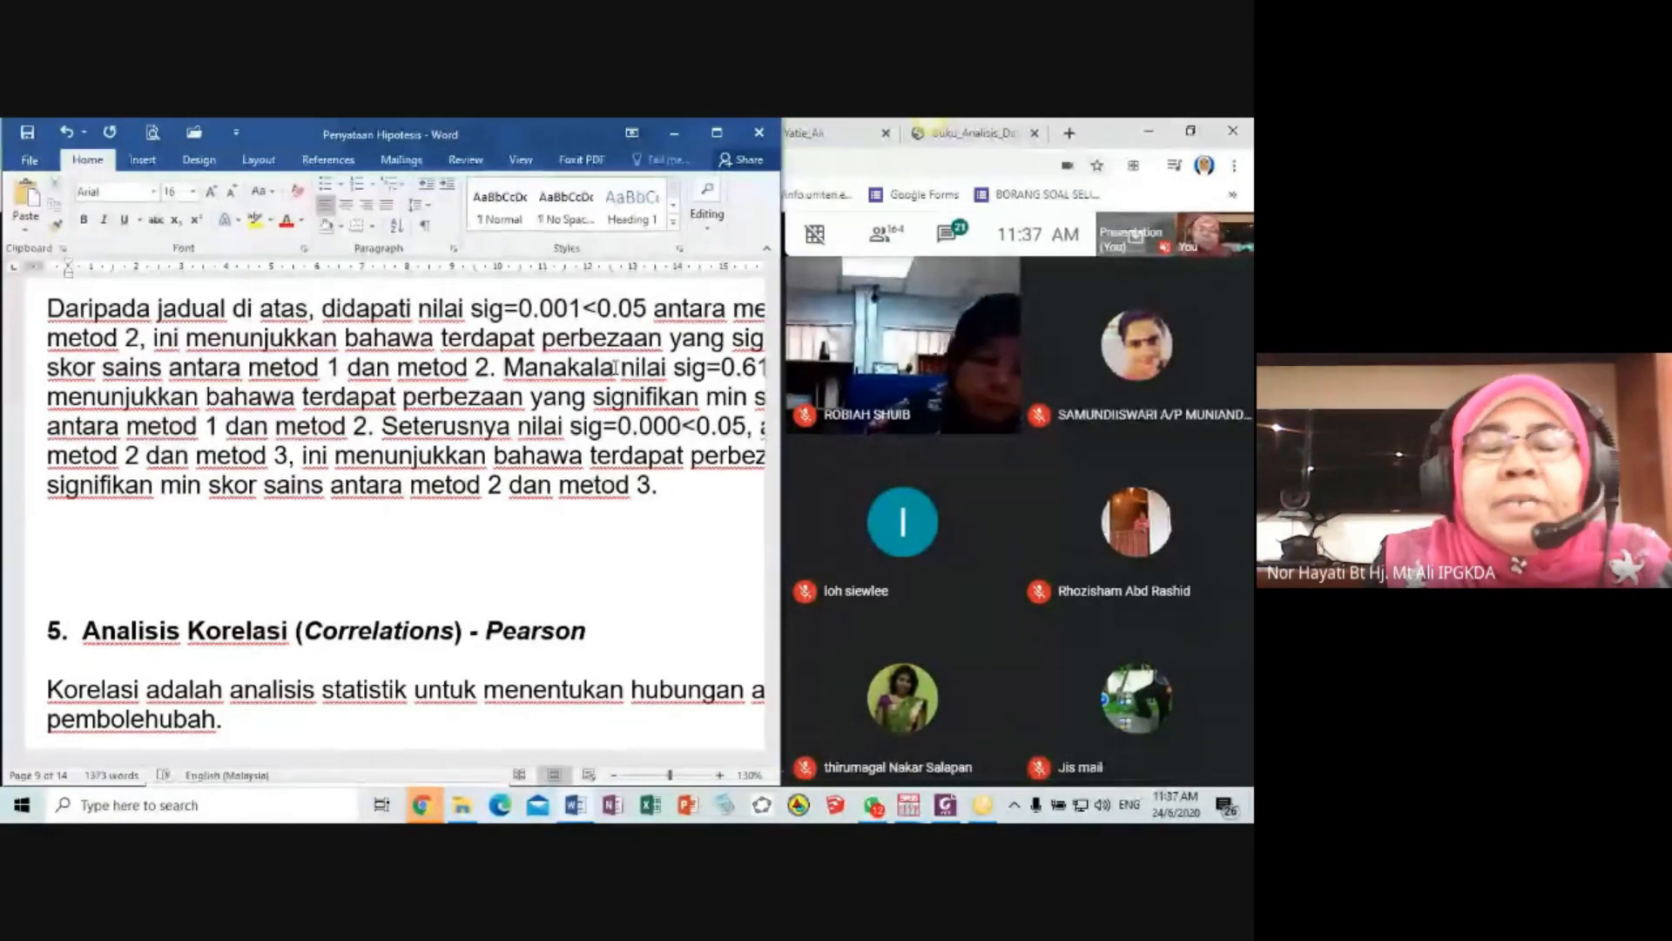
- Show section 5, Analisis Korelasi (Correlations) - Pearson, and adjust the window width to examine the Jadual Kesesuaian Item Statistik Hubungan table
{"action": "left_click_drag", "start_coordinate": [781, 446], "coordinate": [723, 453]}
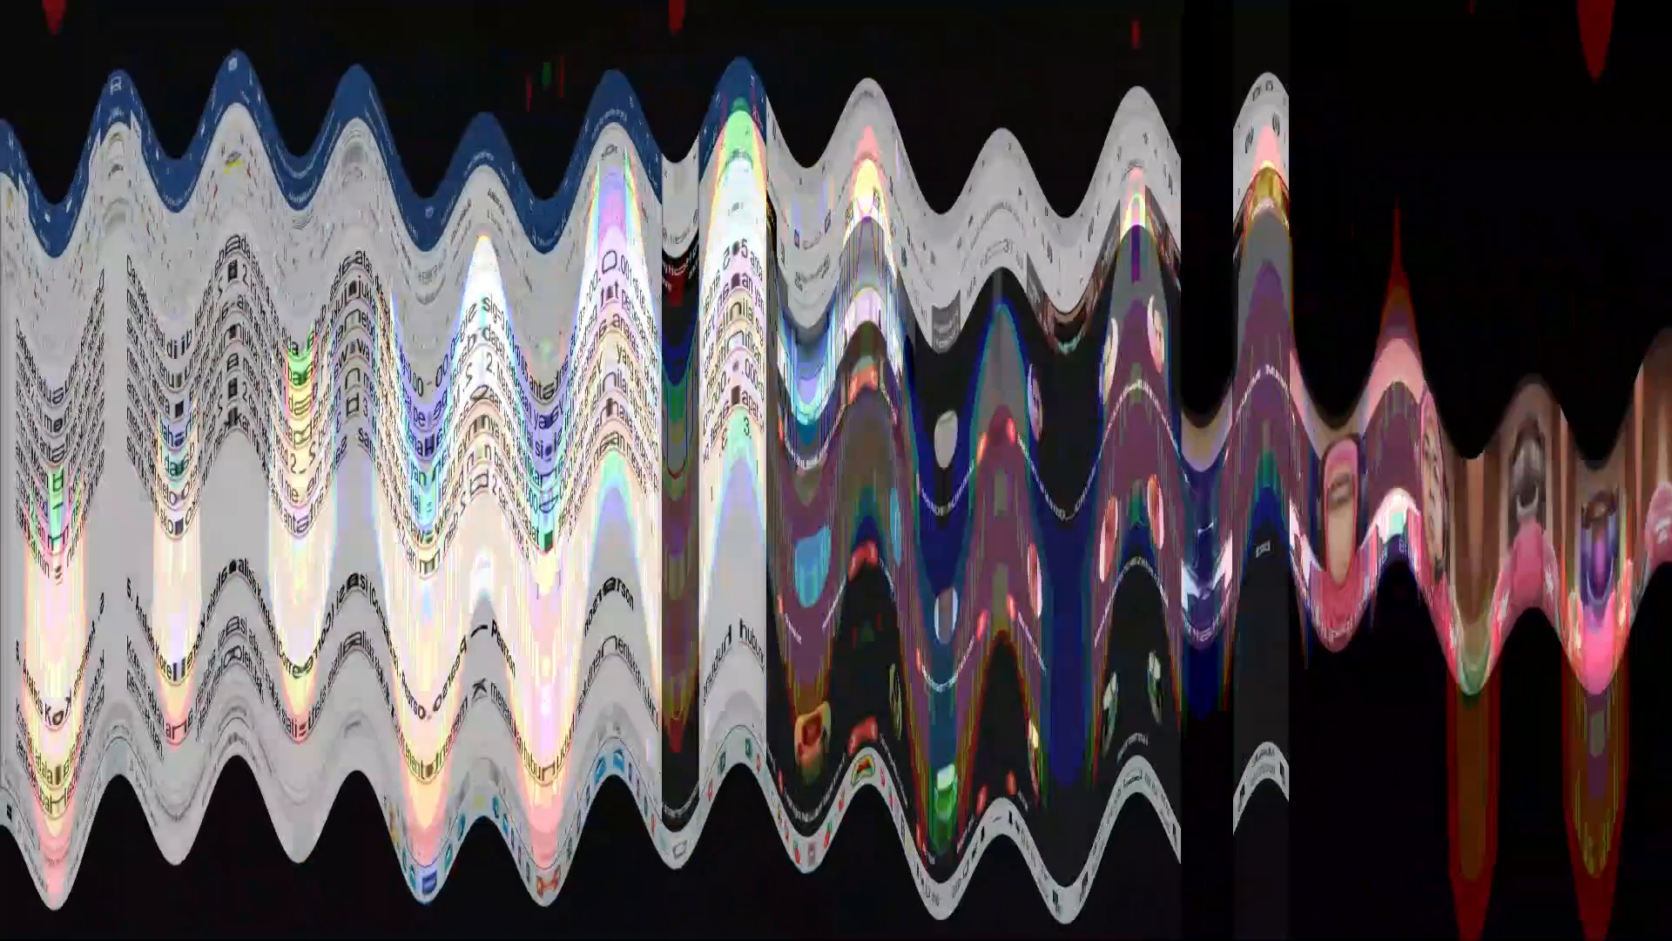
{"action": "scroll", "coordinate": [684, 508], "scroll_direction": "down", "scroll_amount": 2}
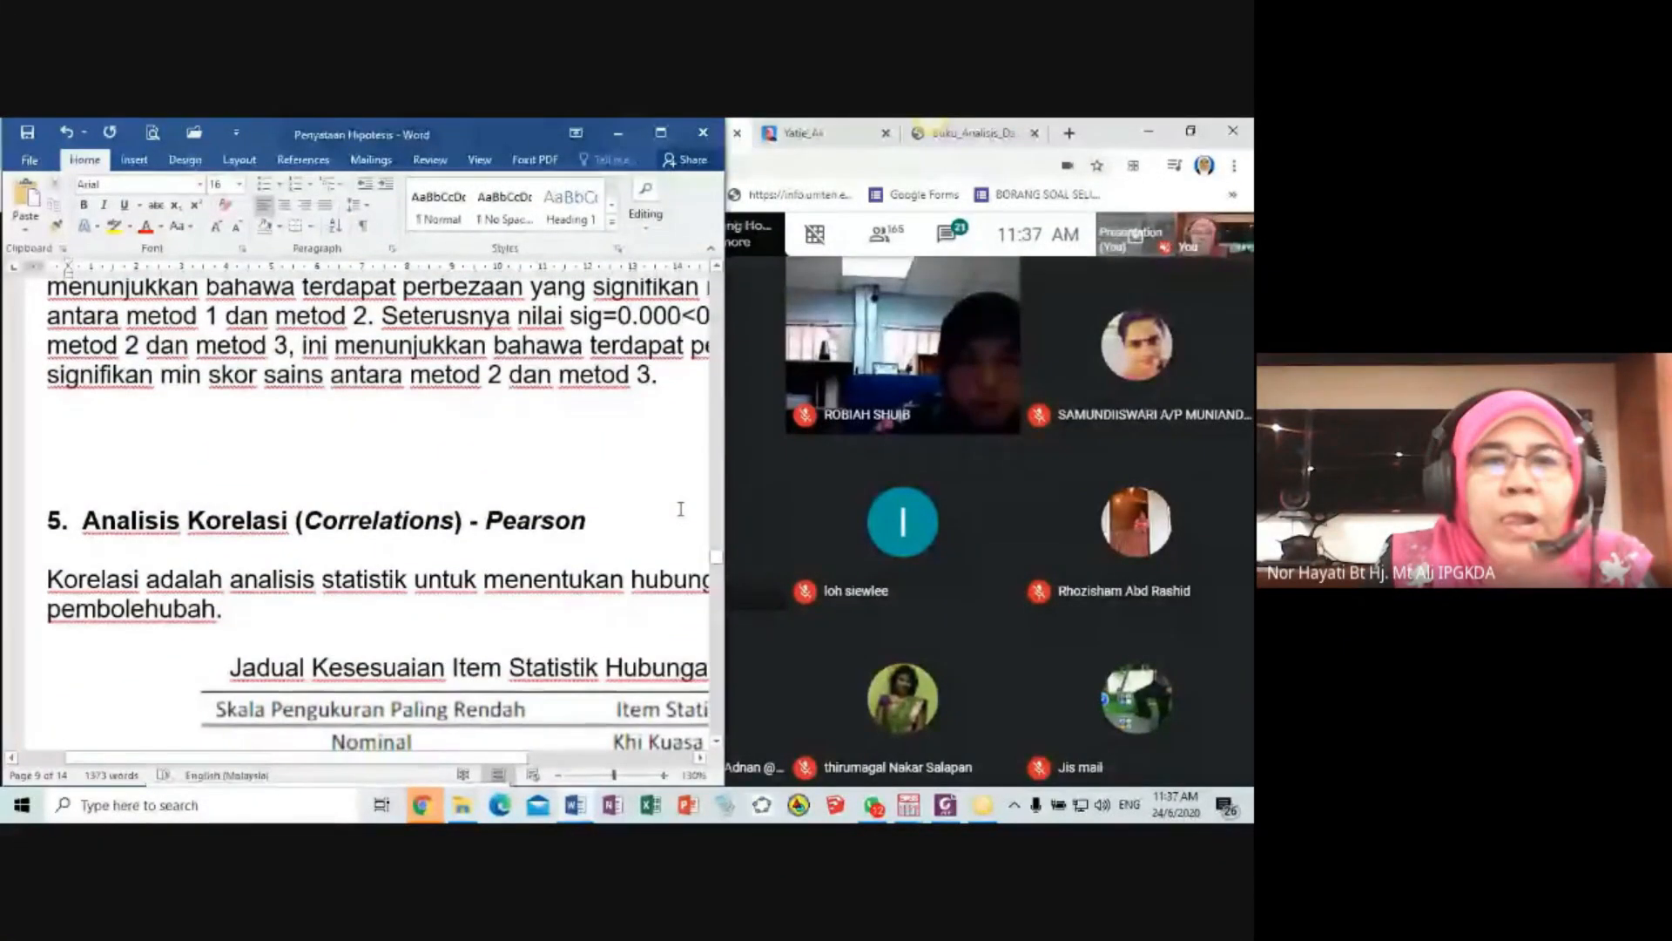
{"action": "scroll", "coordinate": [680, 509], "scroll_direction": "down", "scroll_amount": 2}
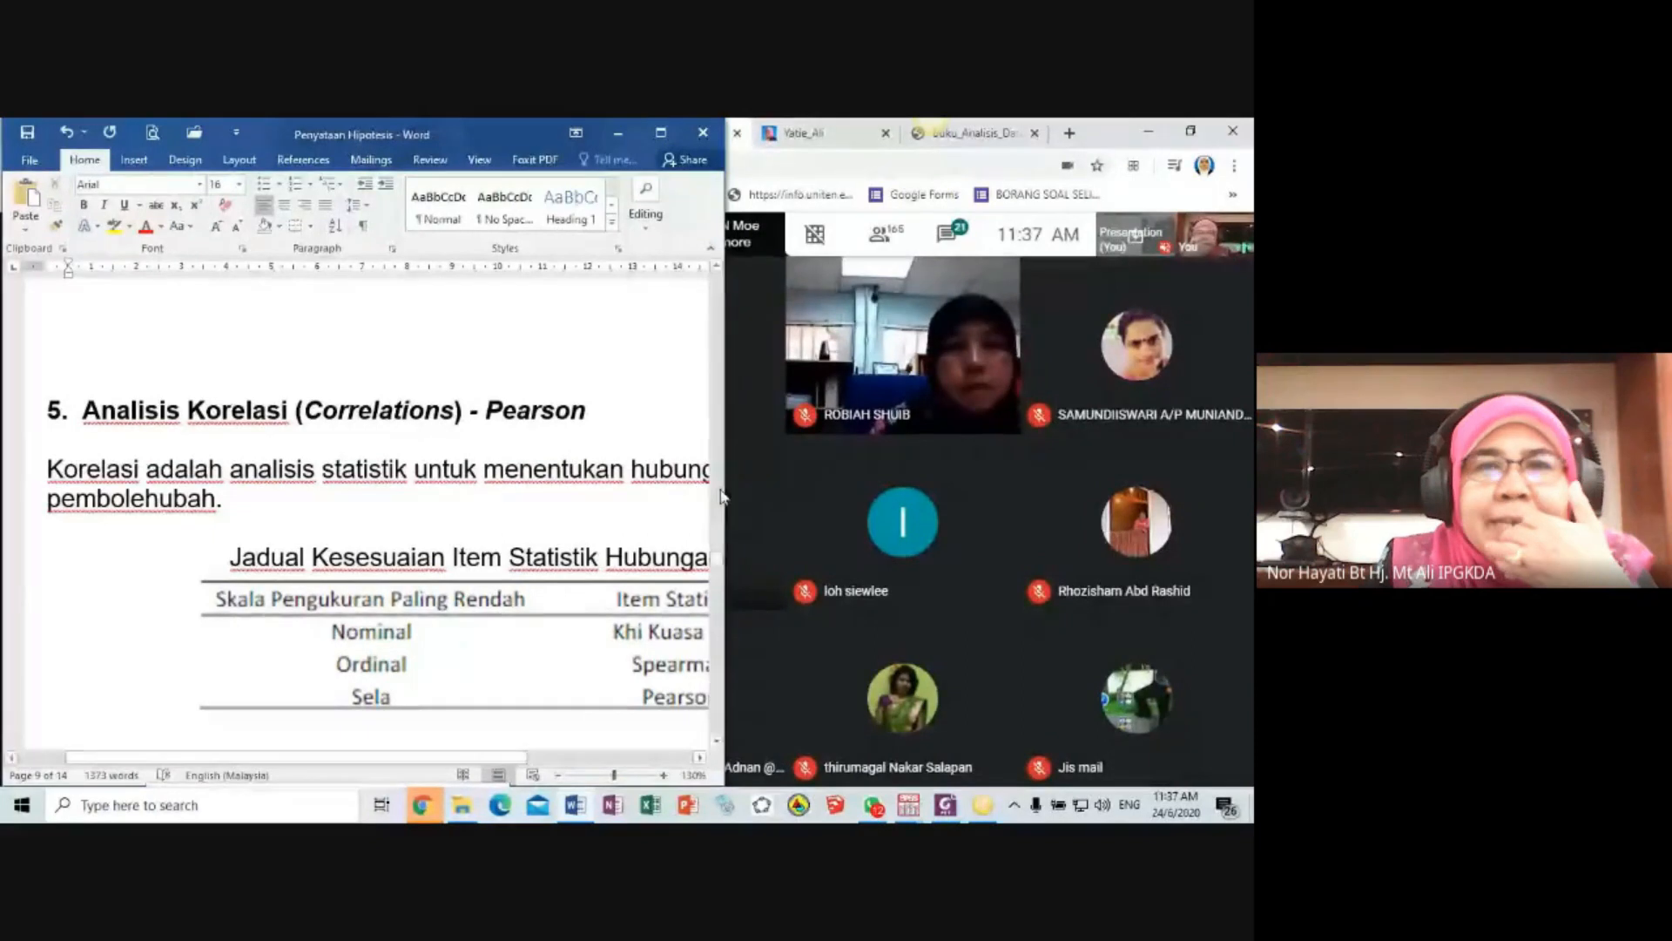
{"action": "left_click_drag", "start_coordinate": [723, 479], "coordinate": [836, 488]}
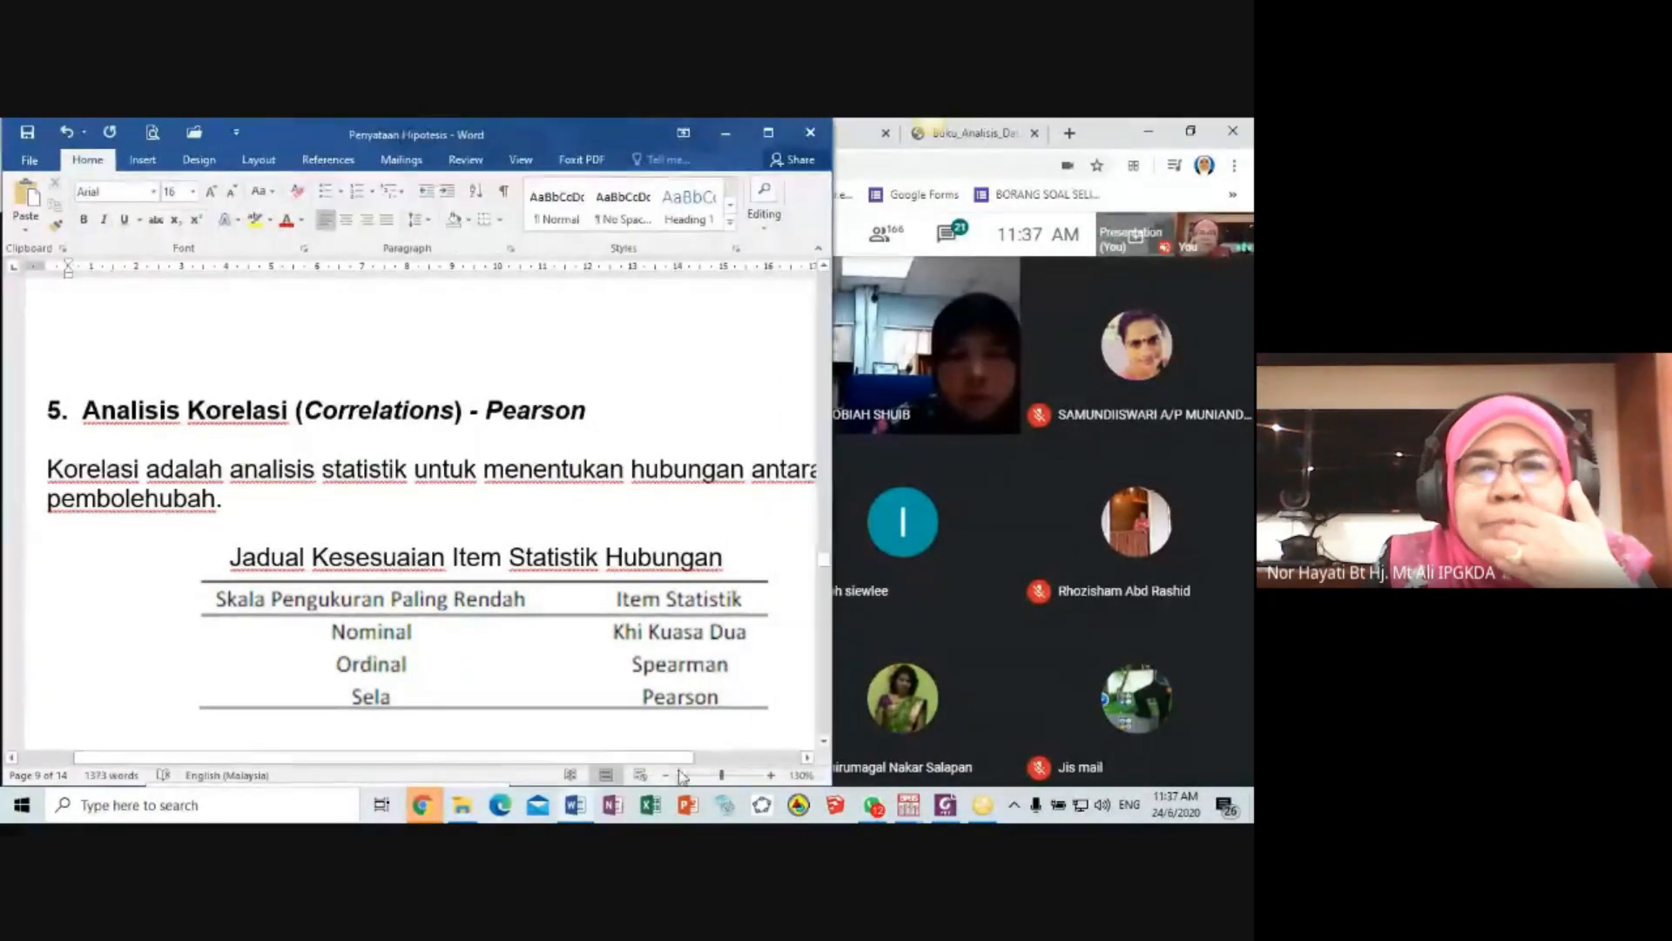
{"action": "mouse_move", "coordinate": [671, 758]}
{"action": "left_mouse_down"}
{"action": "mouse_move", "coordinate": [710, 760]}
{"action": "mouse_move", "coordinate": [688, 762]}
{"action": "left_mouse_up"}
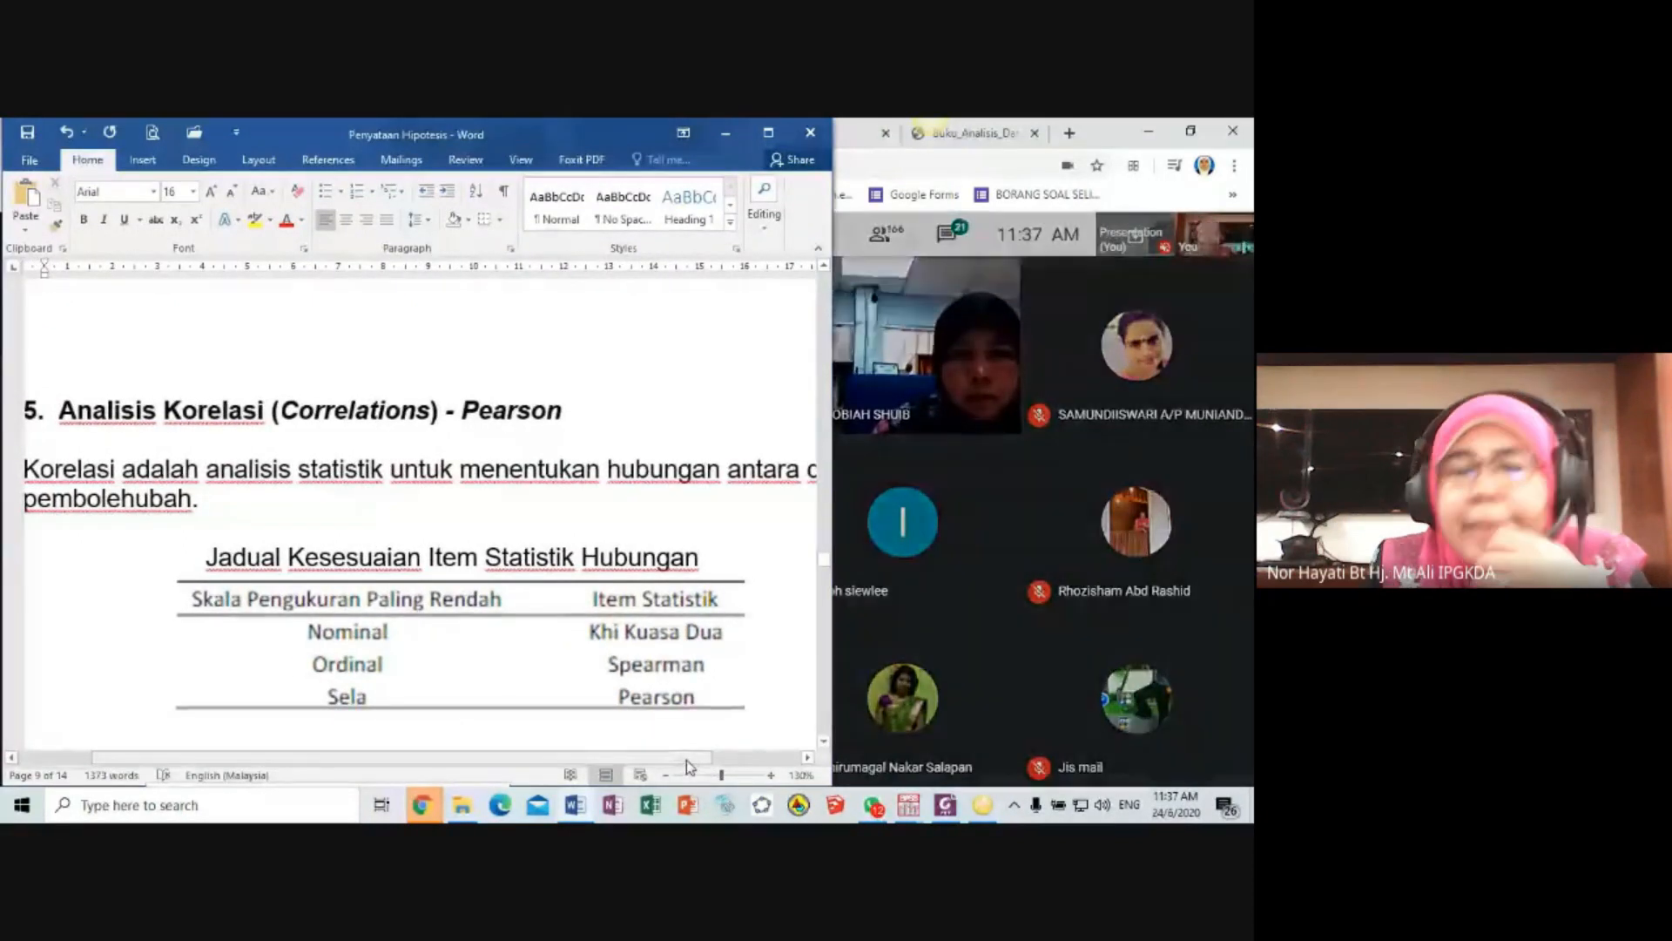
{"action": "left_click_drag", "start_coordinate": [833, 545], "coordinate": [785, 556]}
- Admit the waiting participant to the Google Meet session and return to the correlation section in Word
{"action": "left_click", "coordinate": [823, 555]}
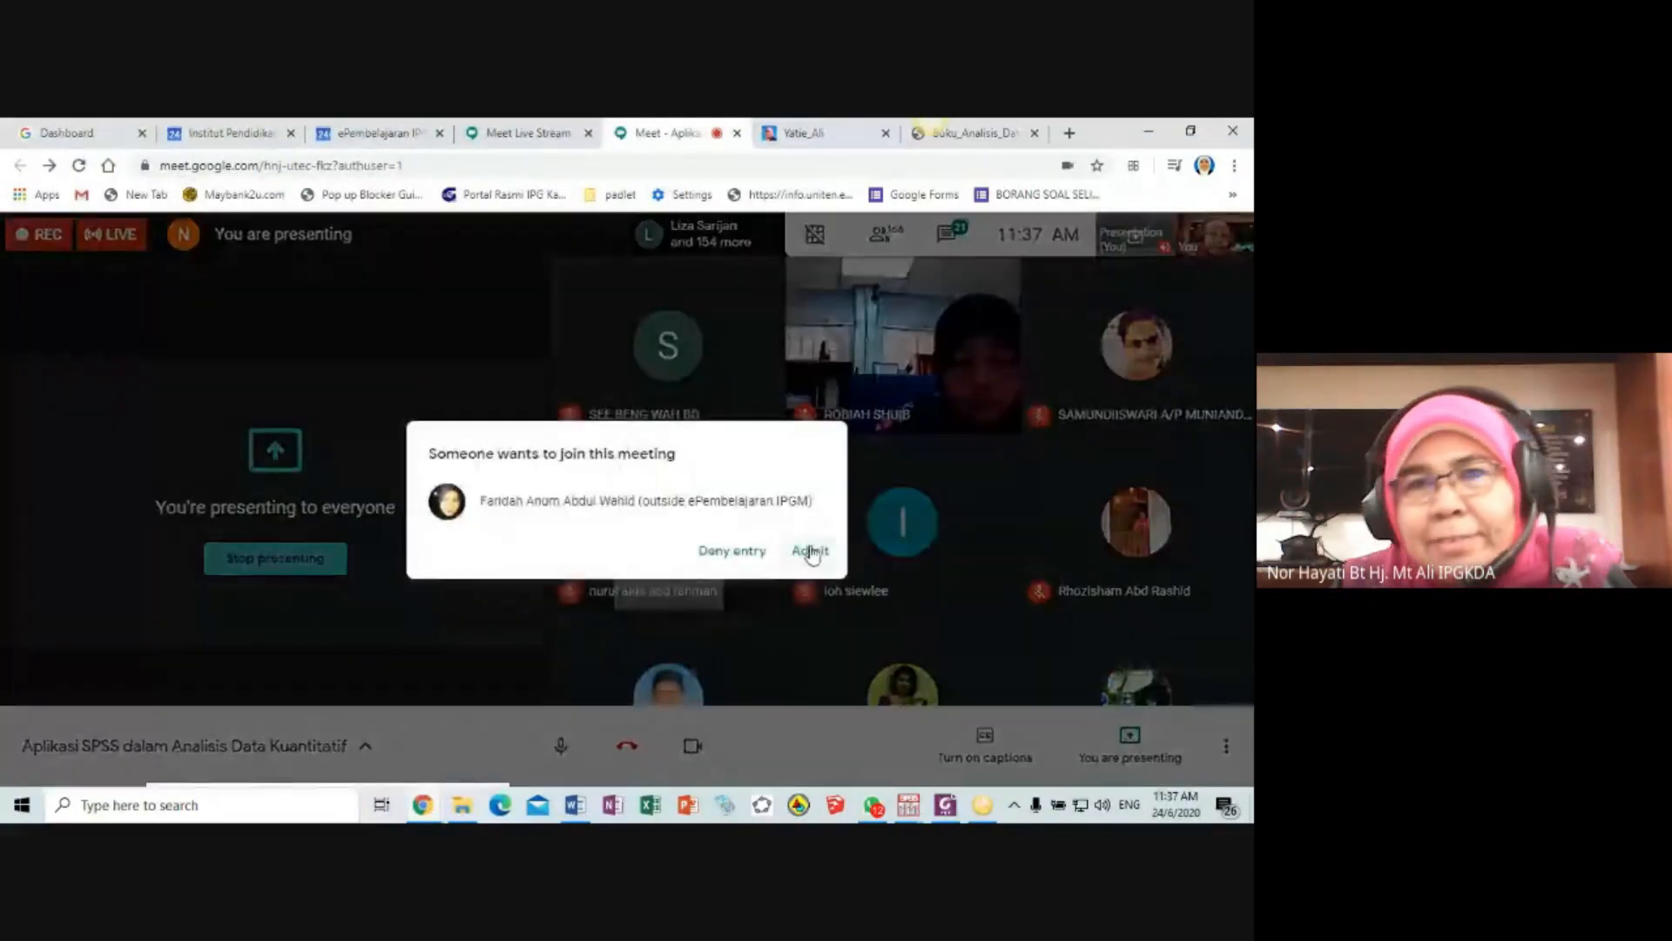
{"action": "left_click", "coordinate": [810, 551]}
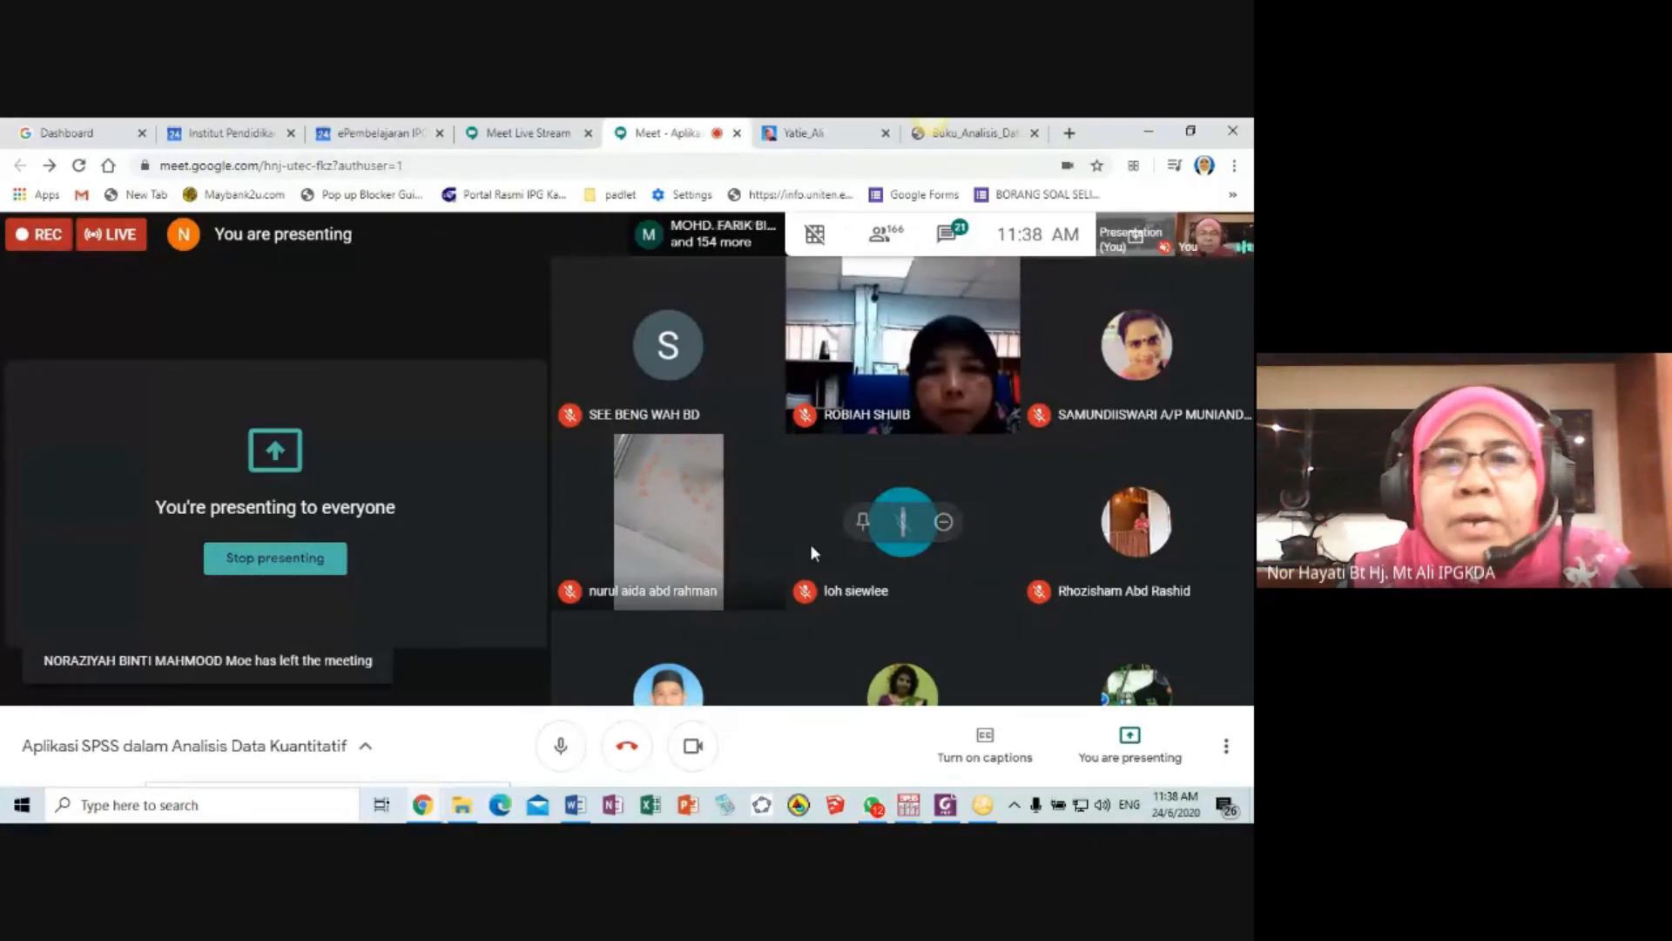
{"action": "left_click", "coordinate": [575, 804]}
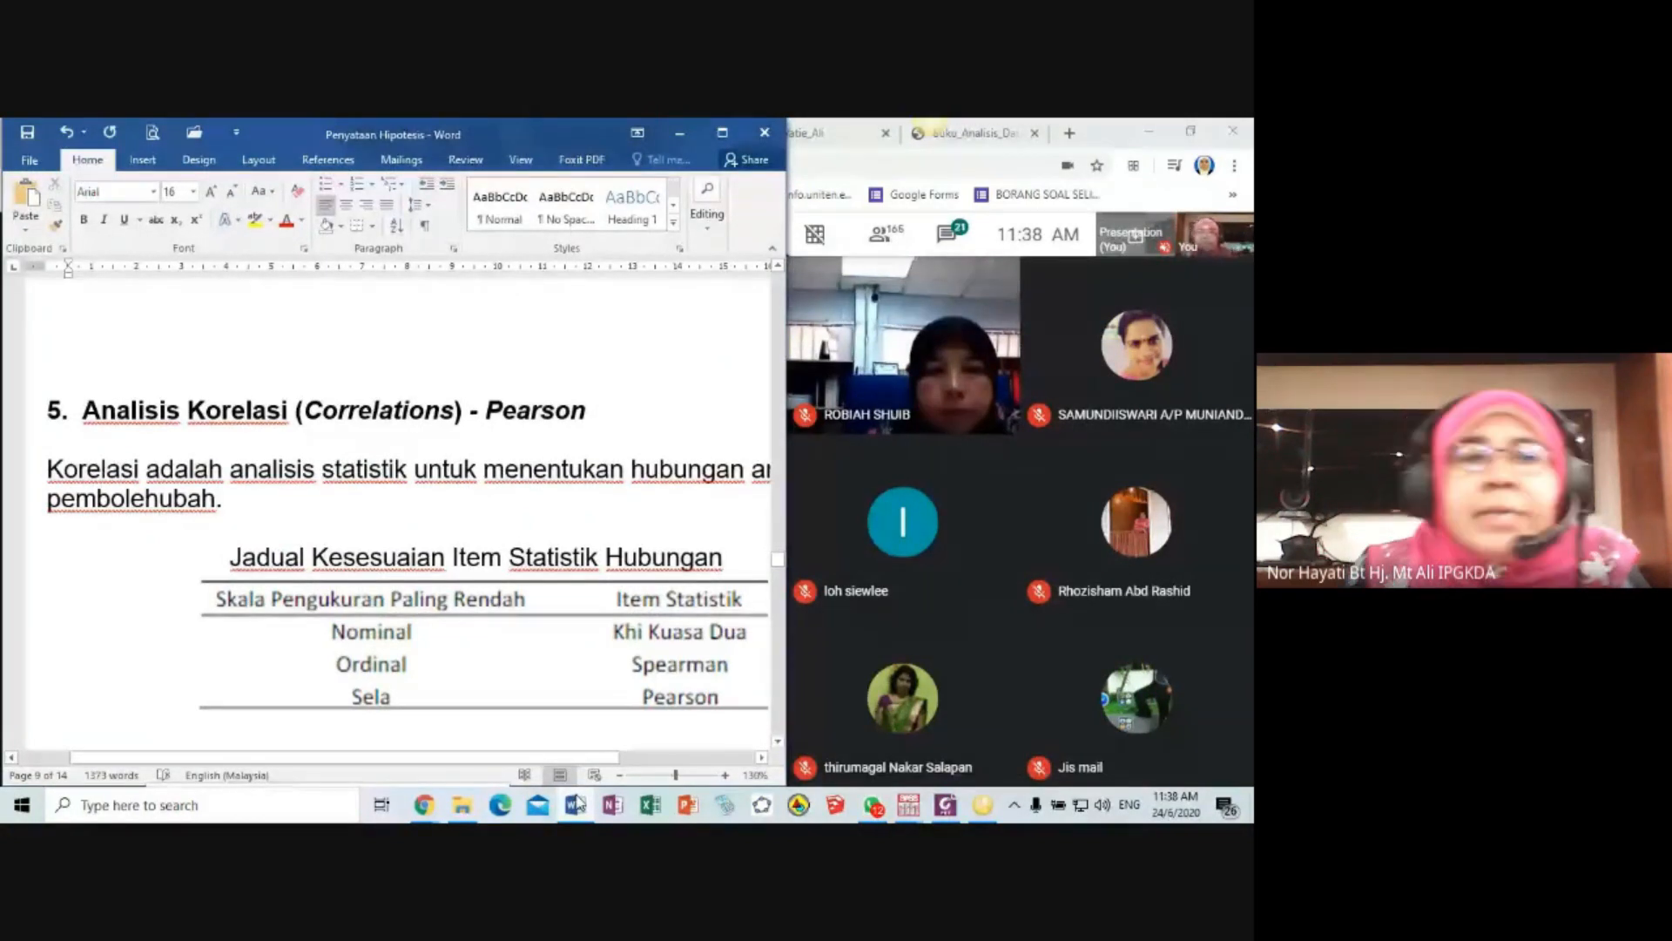
- Read from the Jadual Kesesuaian Item Statistik Hubungan table through the three research questions to the Jadual Kekuatan Hubungan Mengikut Nilai Korelasi table
{"action": "left_click_drag", "start_coordinate": [519, 756], "coordinate": [582, 770]}
{"action": "scroll", "coordinate": [635, 627], "scroll_direction": "down", "scroll_amount": 1}
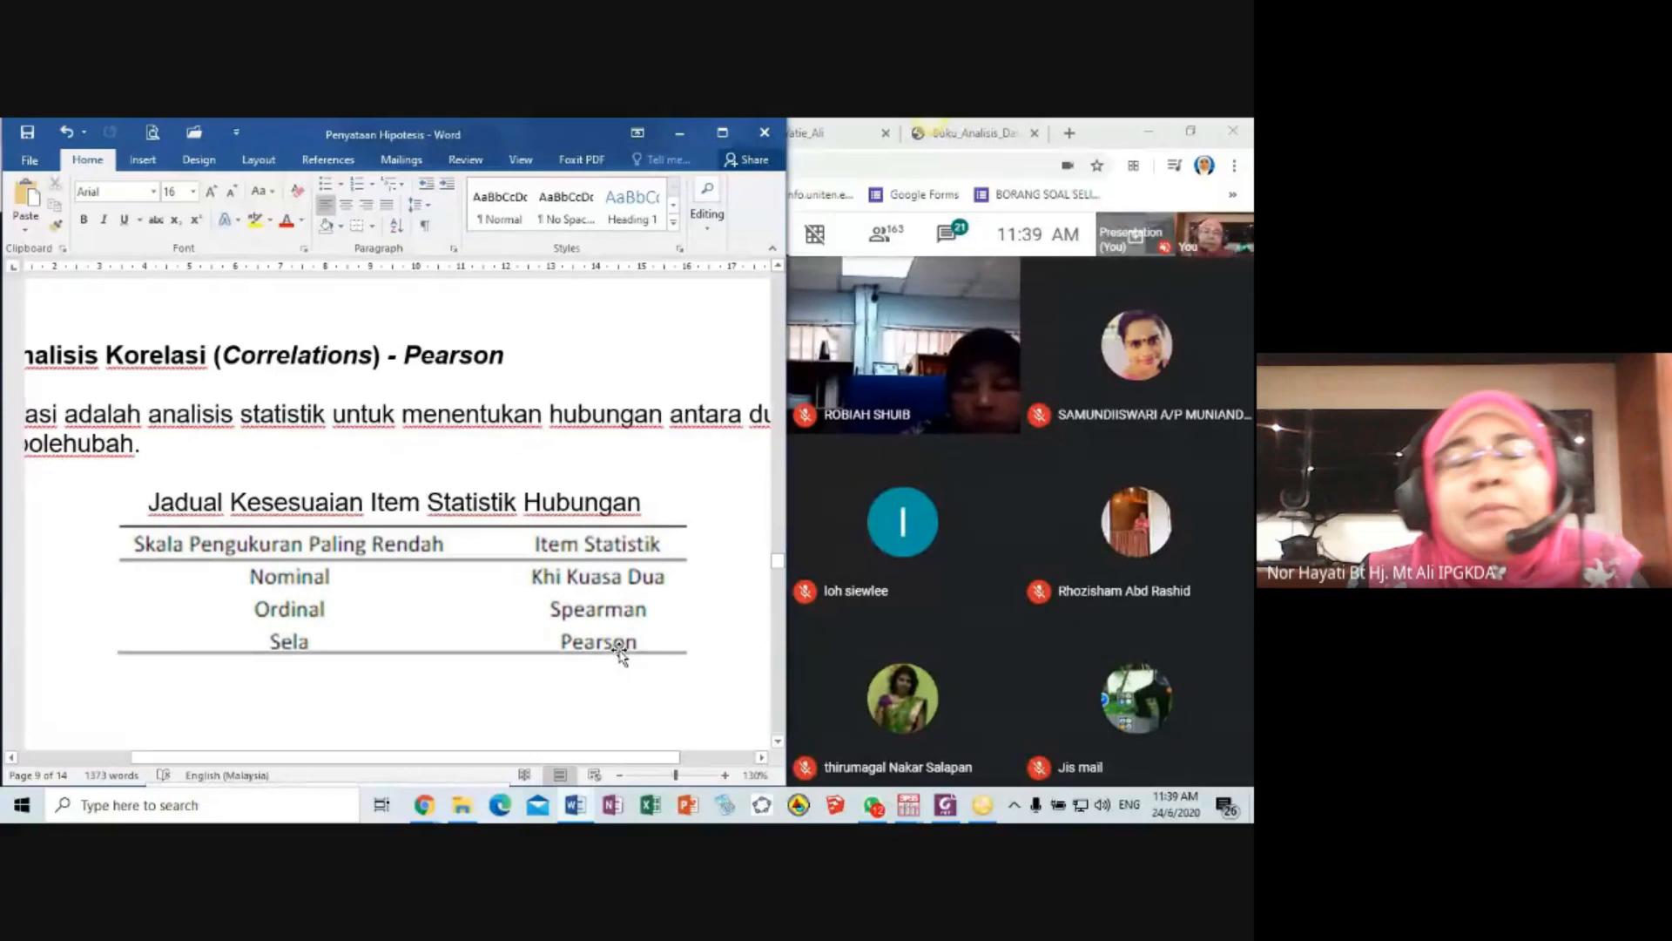
{"action": "scroll", "coordinate": [620, 651], "scroll_direction": "down", "scroll_amount": 5}
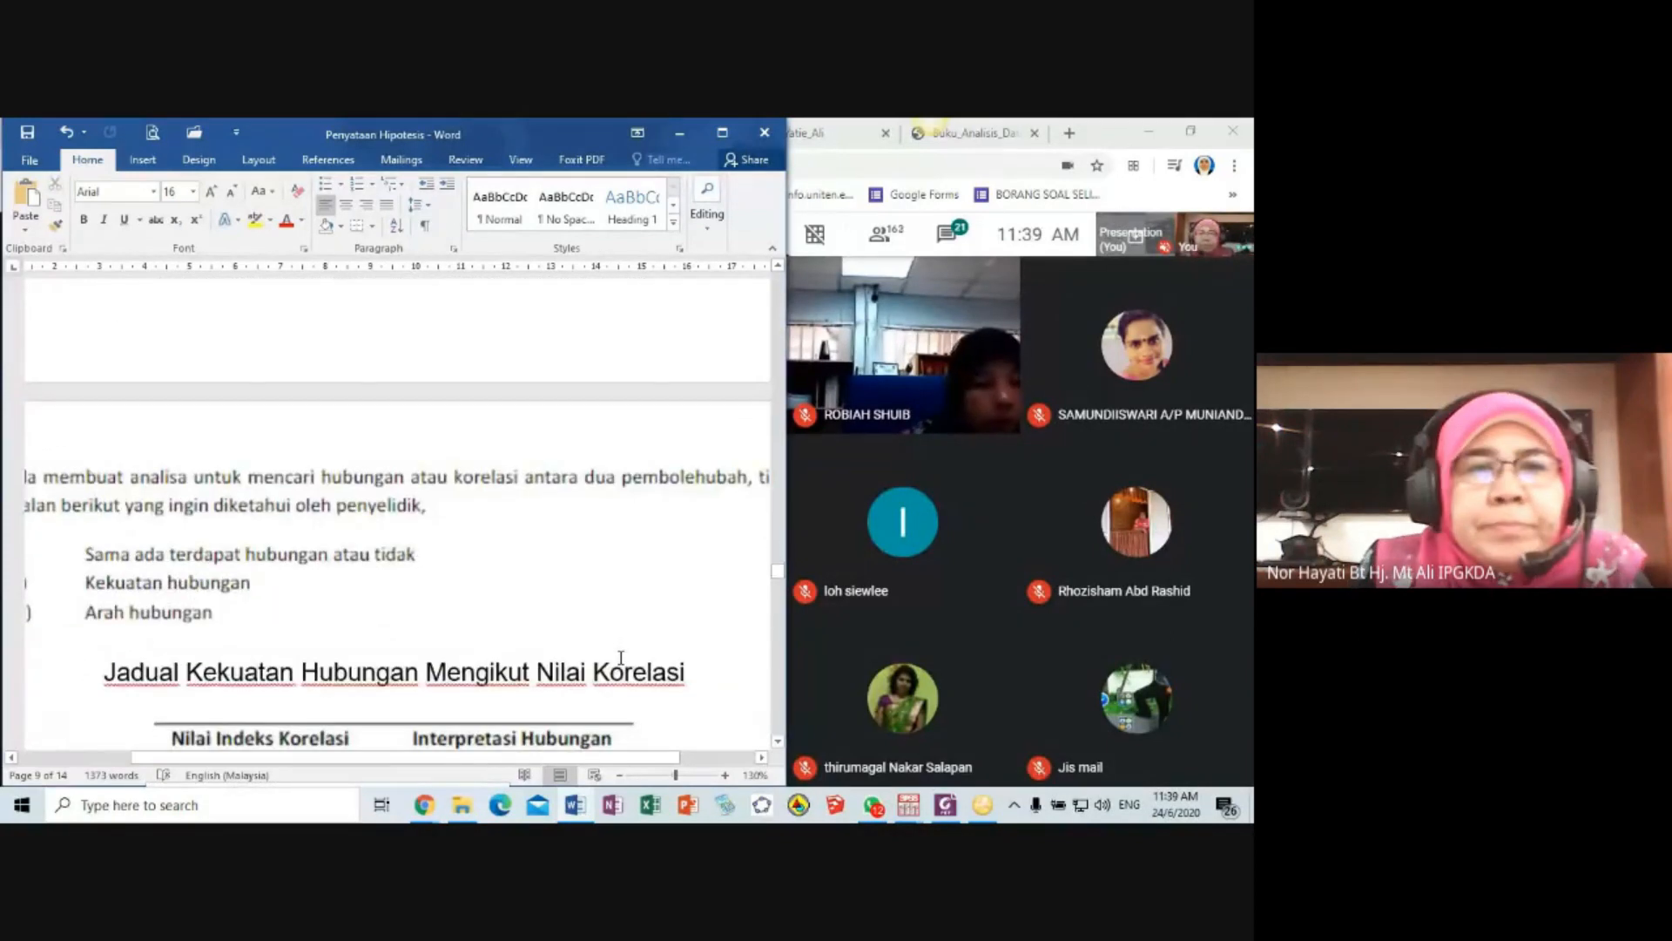
{"action": "scroll", "coordinate": [620, 659], "scroll_direction": "down", "scroll_amount": 1}
{"action": "left_click_drag", "start_coordinate": [578, 759], "coordinate": [533, 764]}
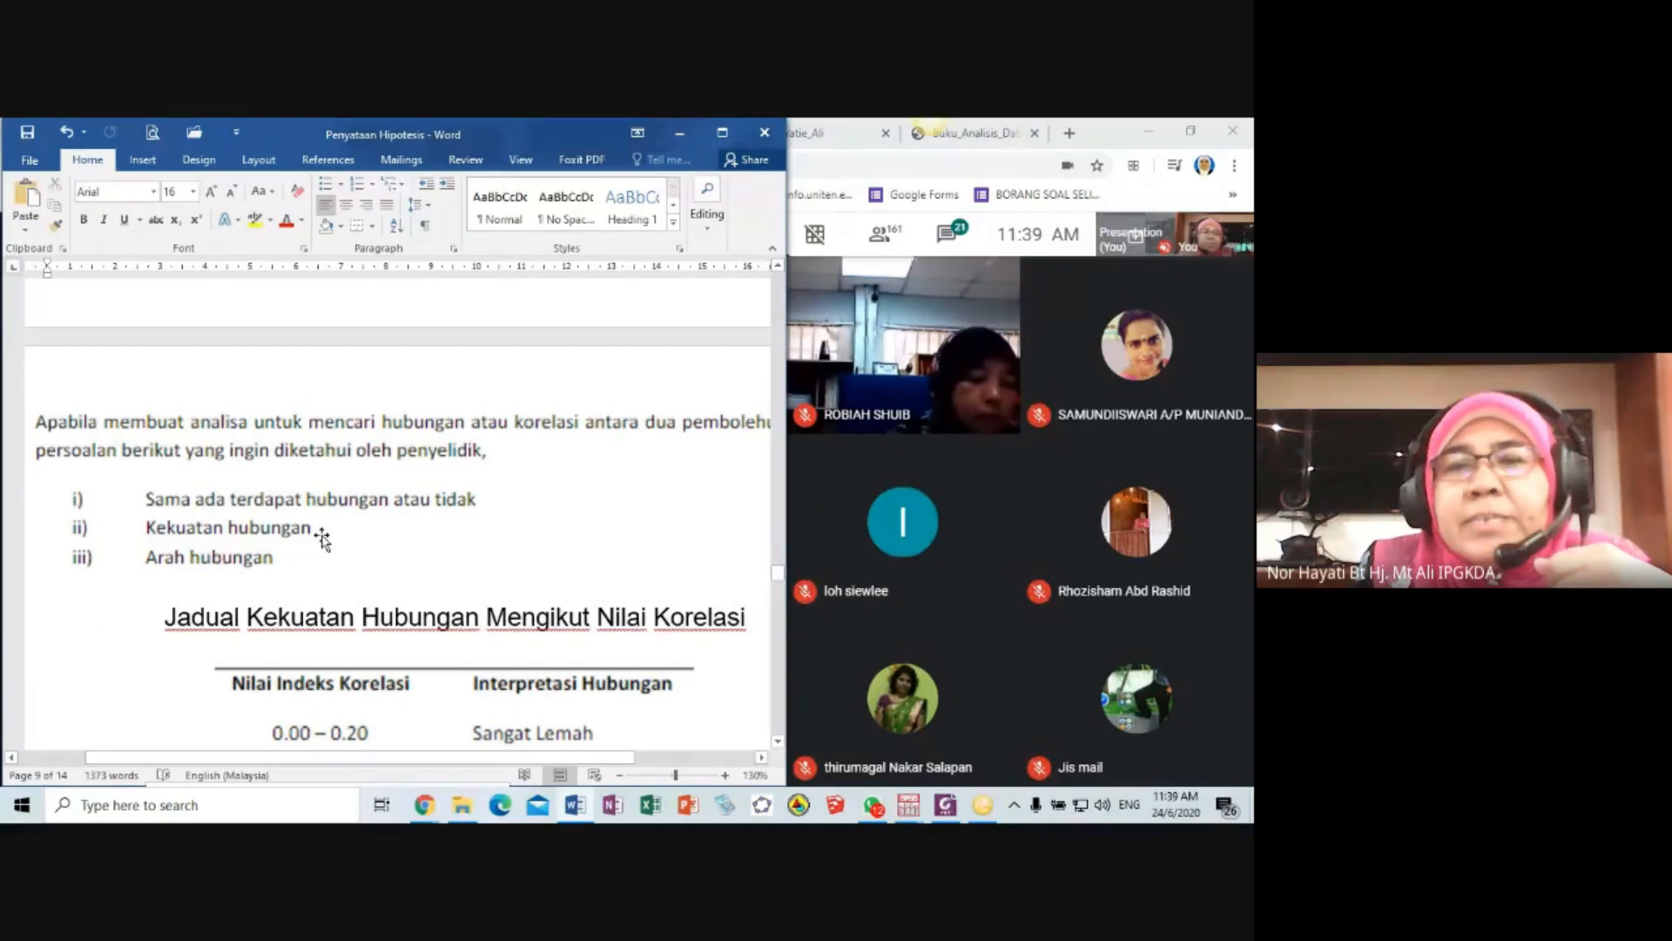
{"action": "scroll", "coordinate": [322, 540], "scroll_direction": "down", "scroll_amount": 3}
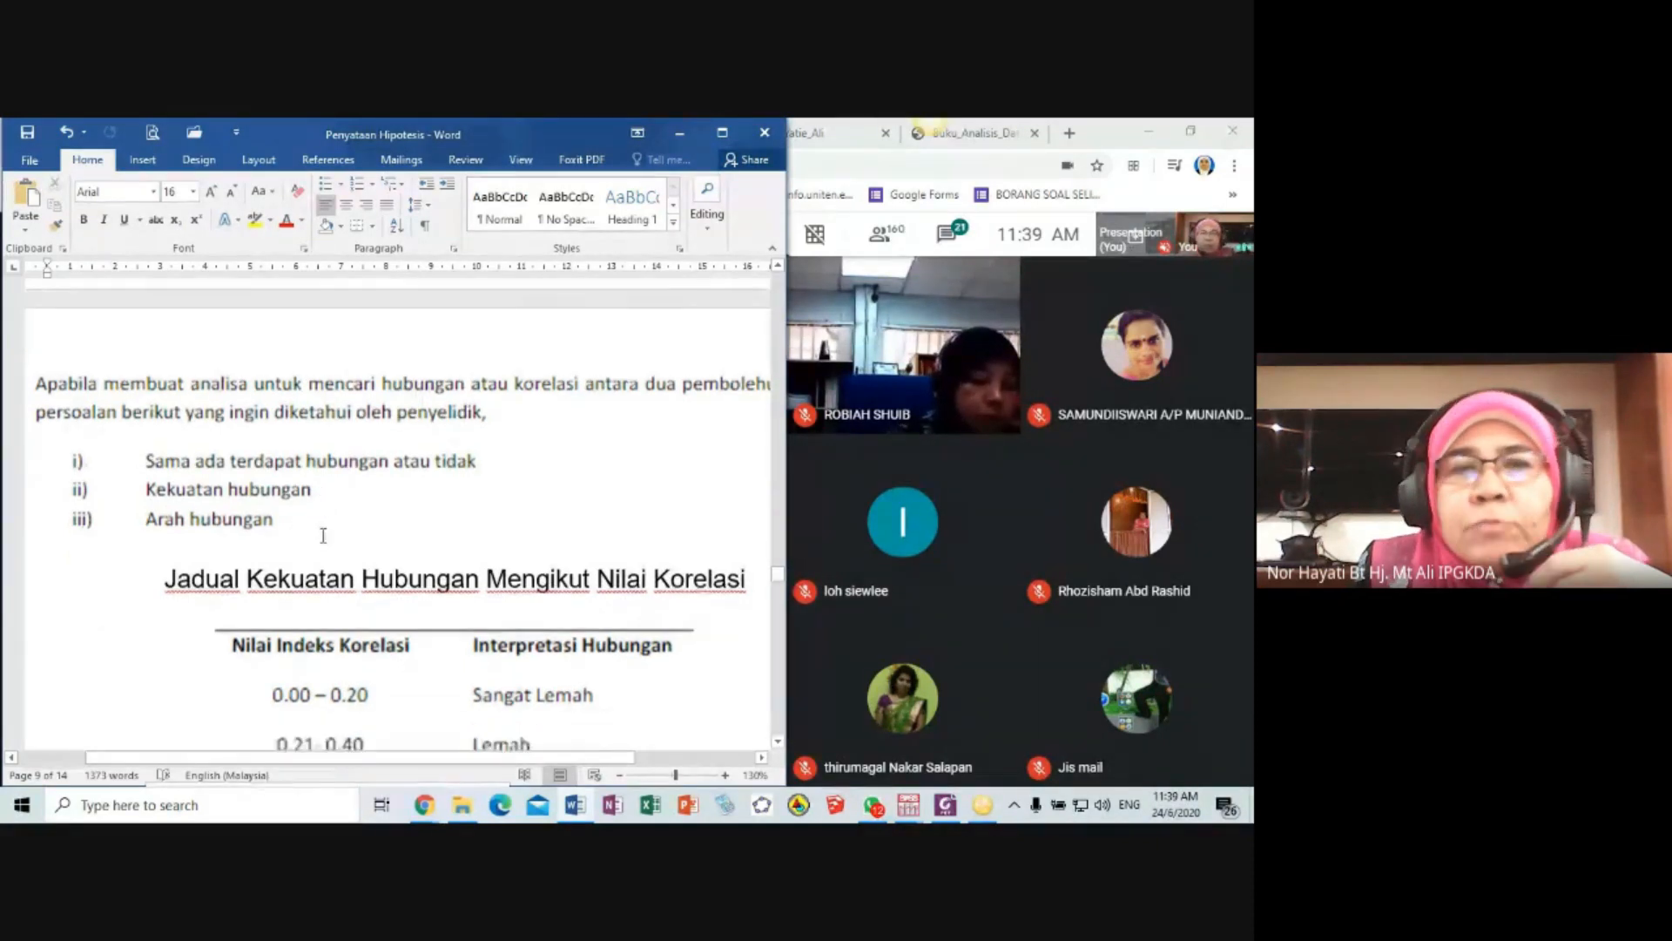
{"action": "scroll", "coordinate": [322, 540], "scroll_direction": "down", "scroll_amount": 2}
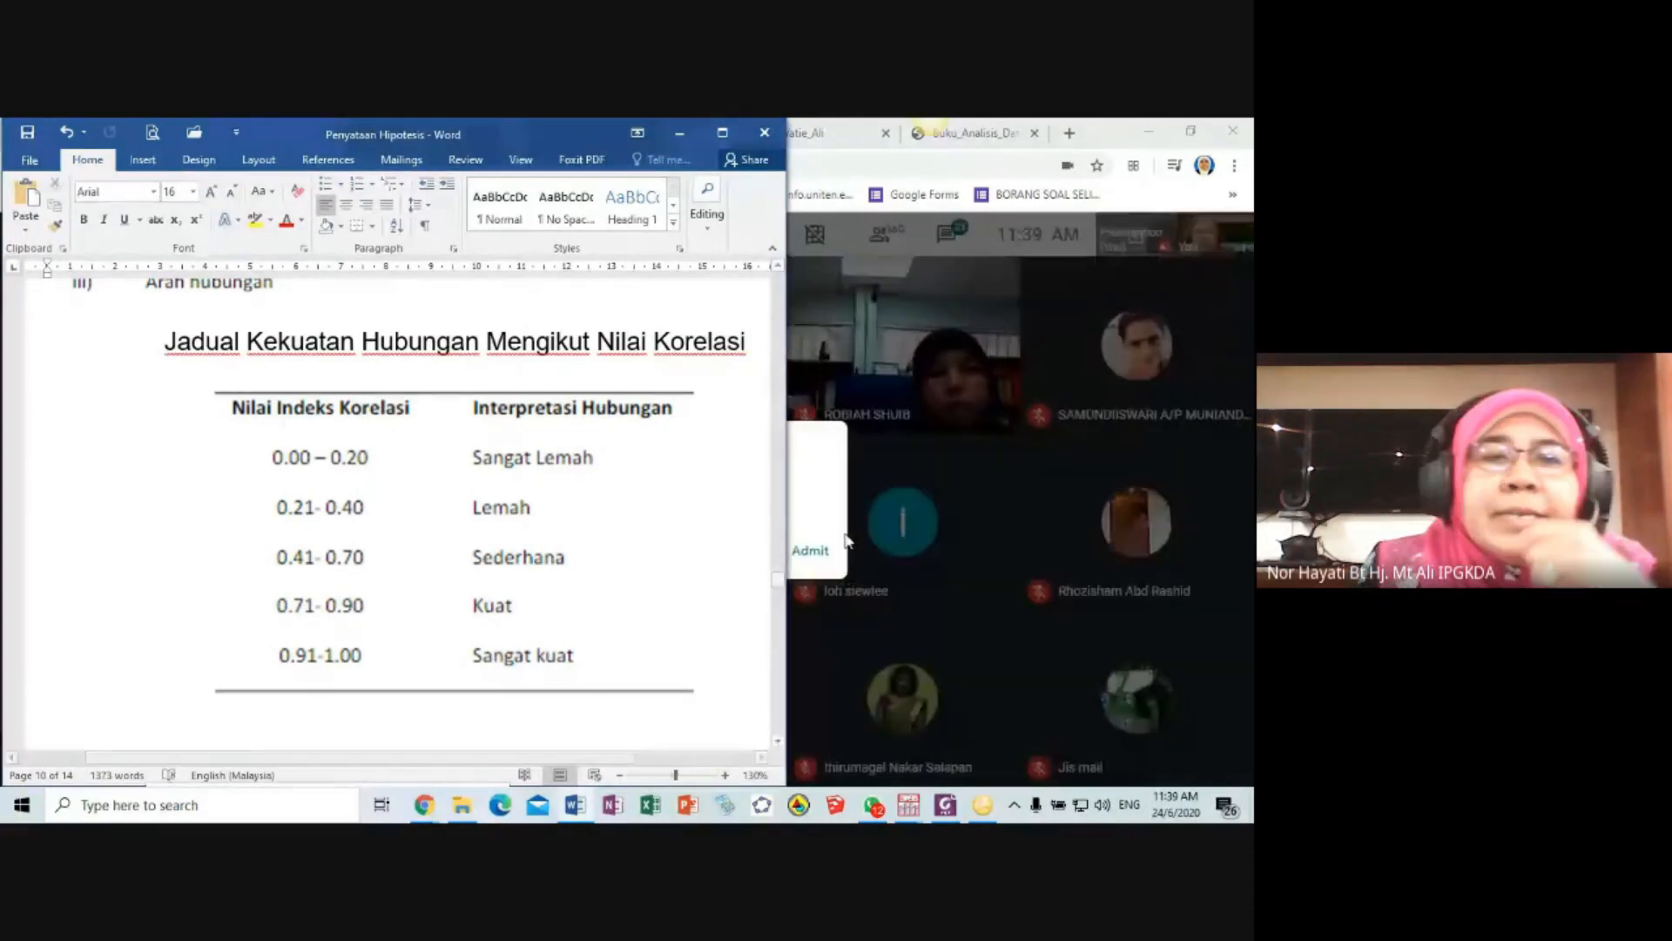
- Admit the waiting participant to the Google Meet session and return to the correlation strength table in Word
{"action": "left_click", "coordinate": [813, 554]}
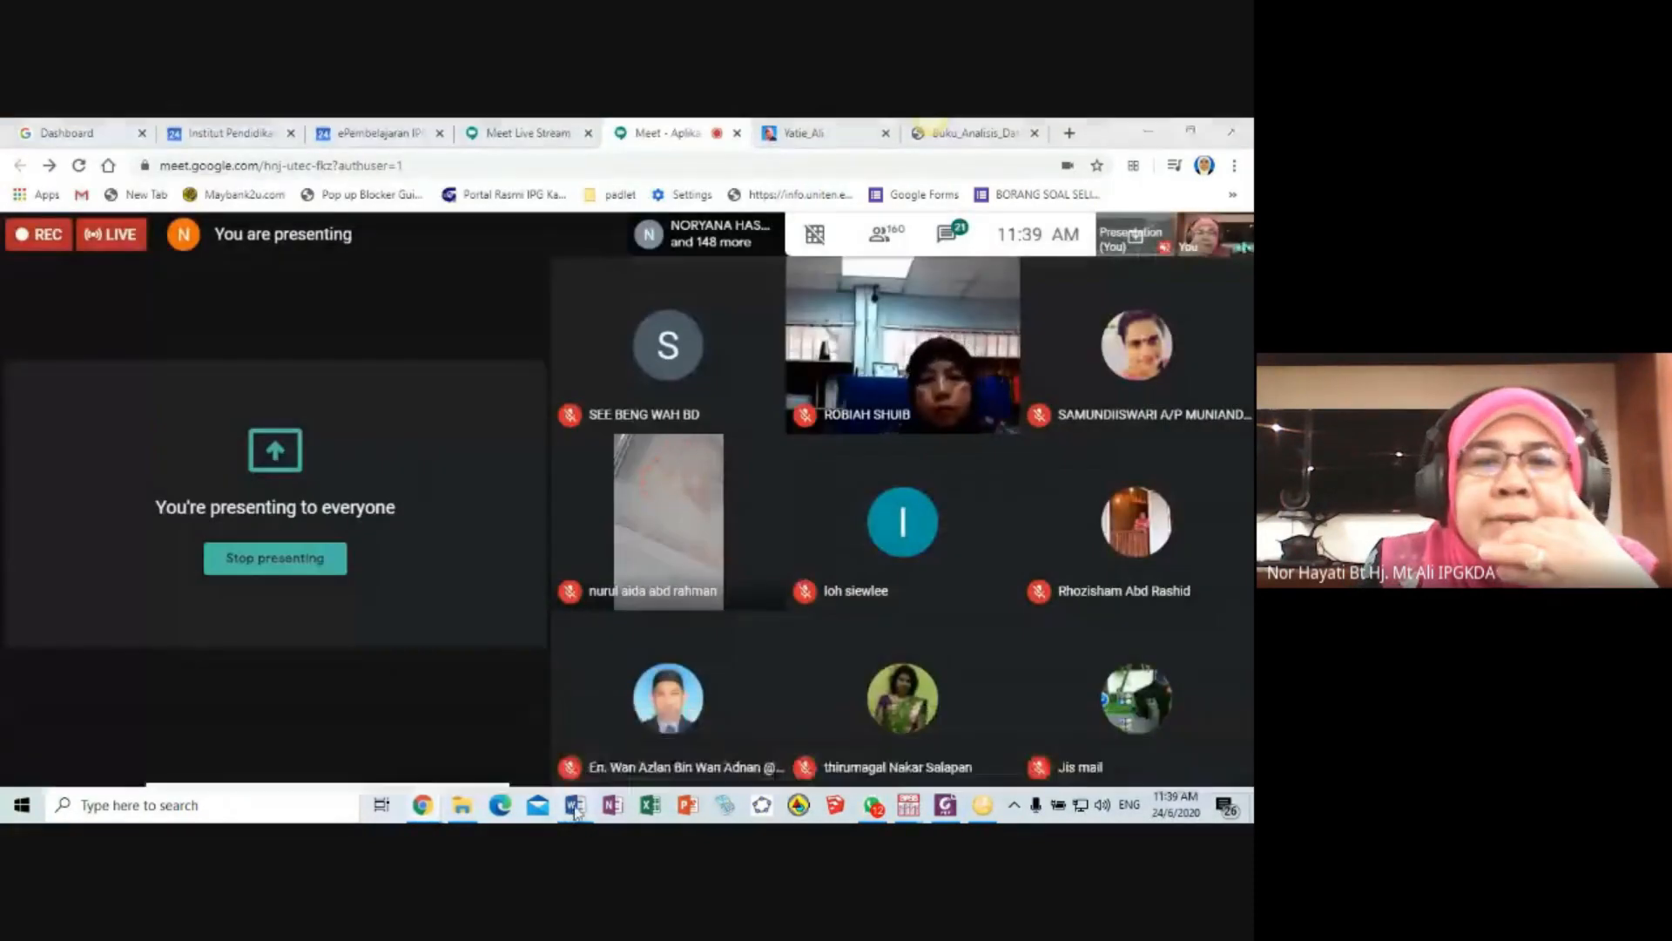
{"action": "left_click", "coordinate": [575, 804]}
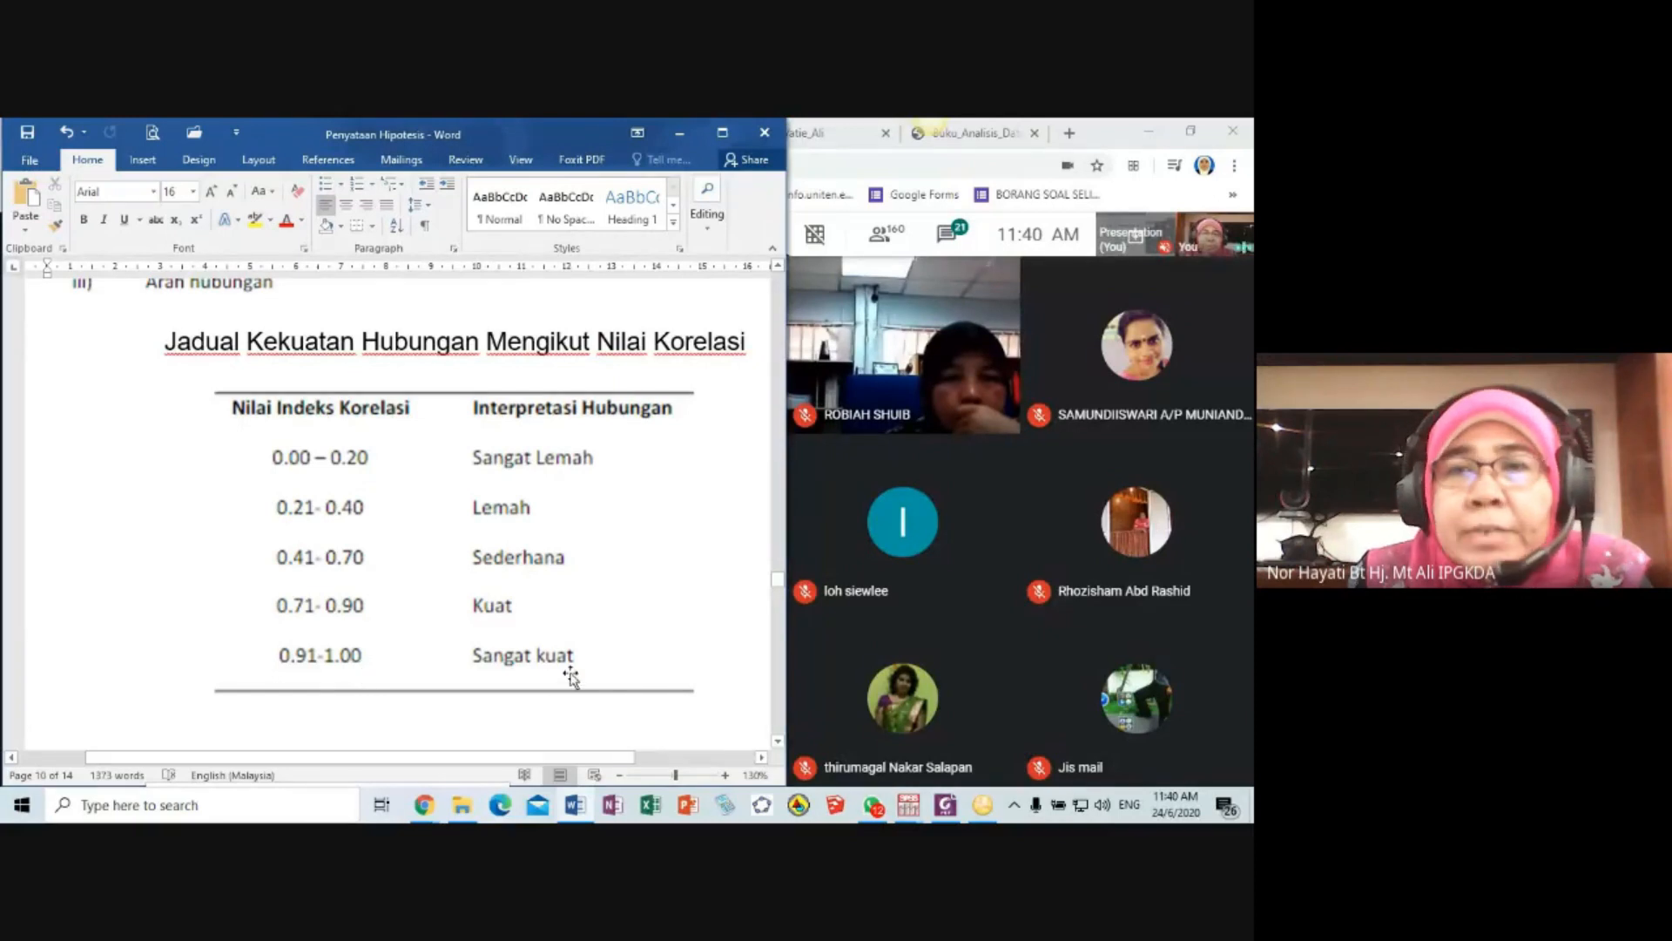
- Read the conditions for using Pearson correlation, highlighting the word Pearson, and compare them with the correlation strength table above
{"action": "scroll", "coordinate": [570, 675], "scroll_direction": "down", "scroll_amount": 5}
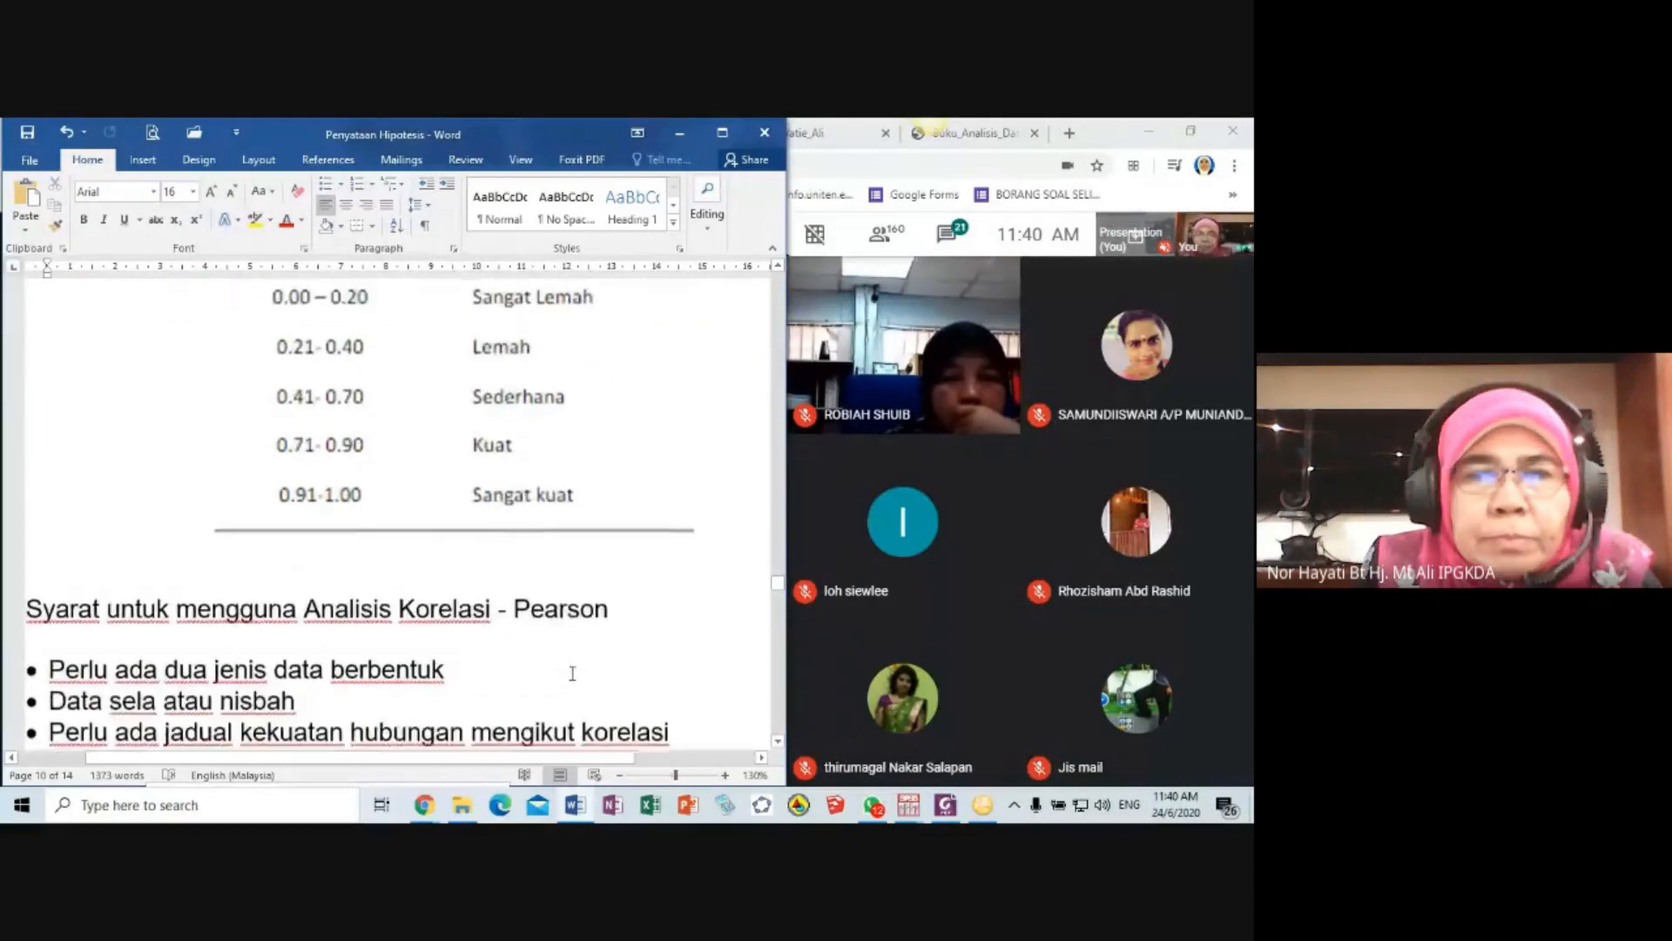
{"action": "left_click_drag", "start_coordinate": [615, 757], "coordinate": [557, 757]}
{"action": "scroll", "coordinate": [560, 686], "scroll_direction": "down", "scroll_amount": 1}
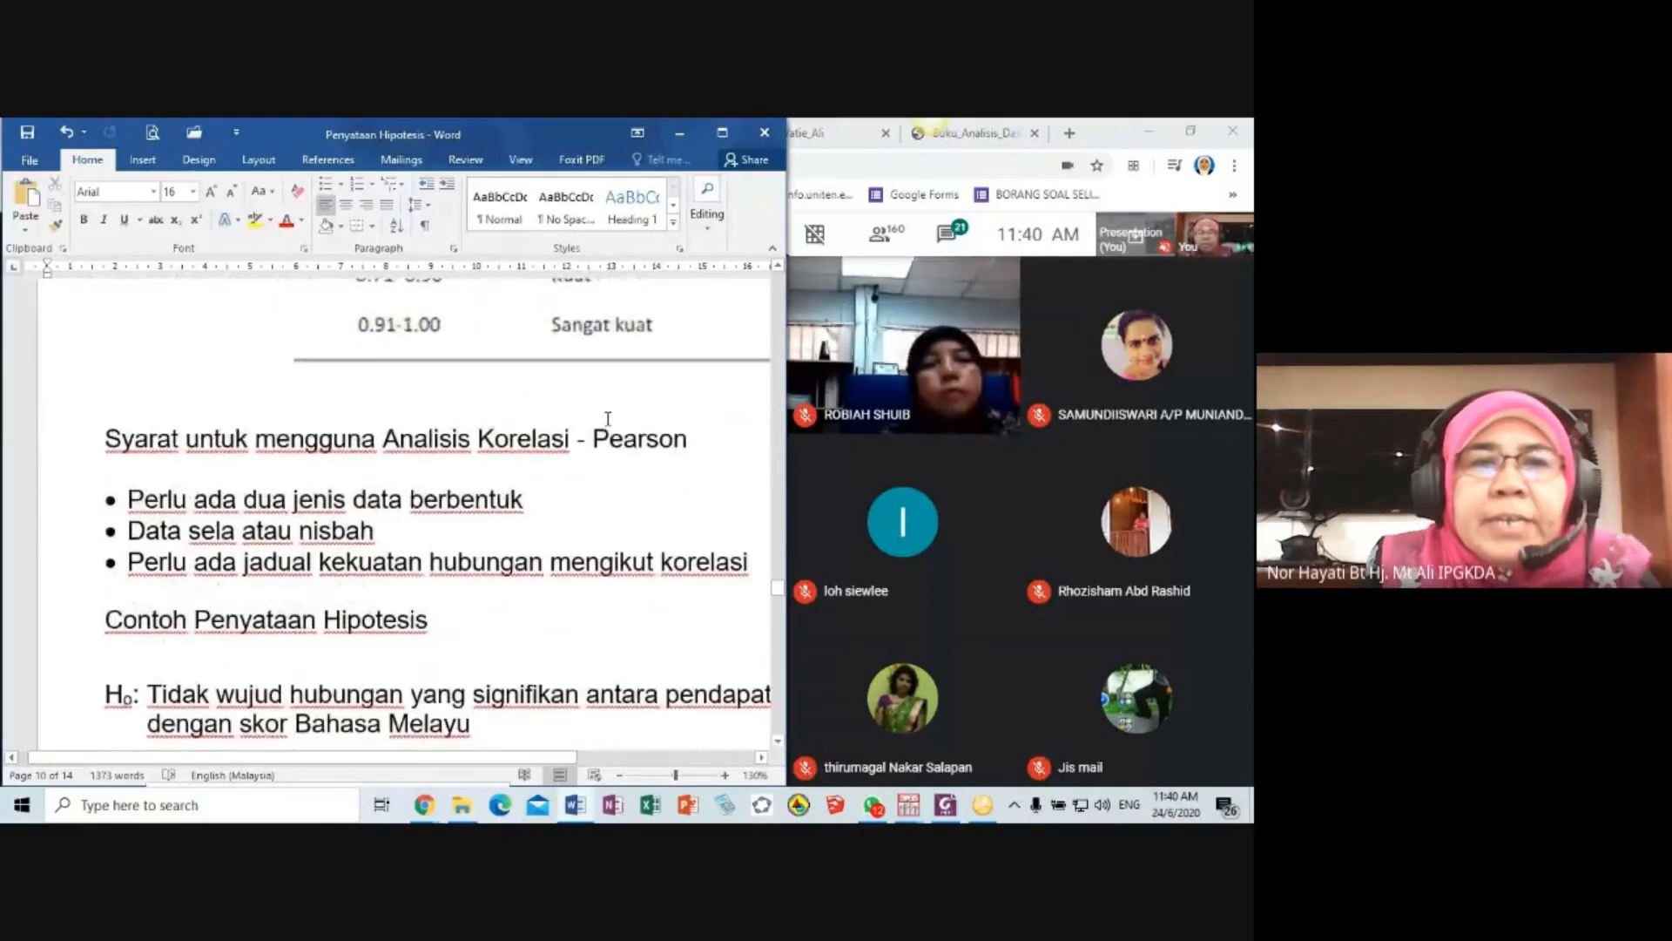
{"action": "left_click_drag", "start_coordinate": [593, 439], "coordinate": [690, 440]}
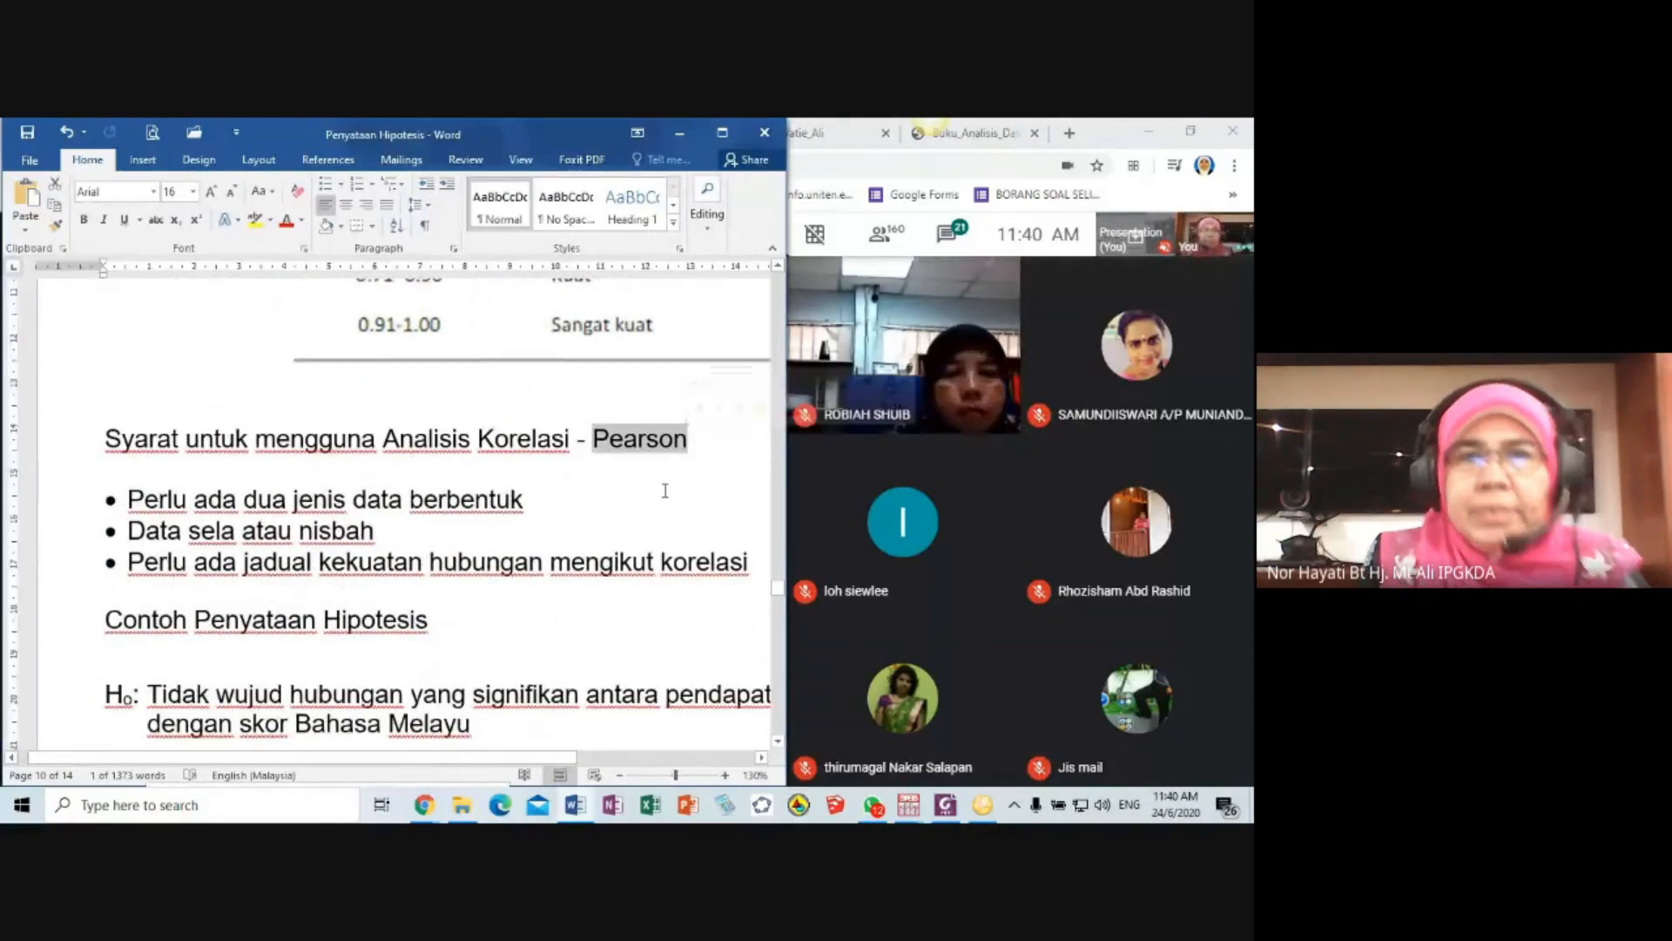
{"action": "scroll", "coordinate": [665, 490], "scroll_direction": "up", "scroll_amount": 6}
{"action": "scroll", "coordinate": [664, 493], "scroll_direction": "down", "scroll_amount": 6}
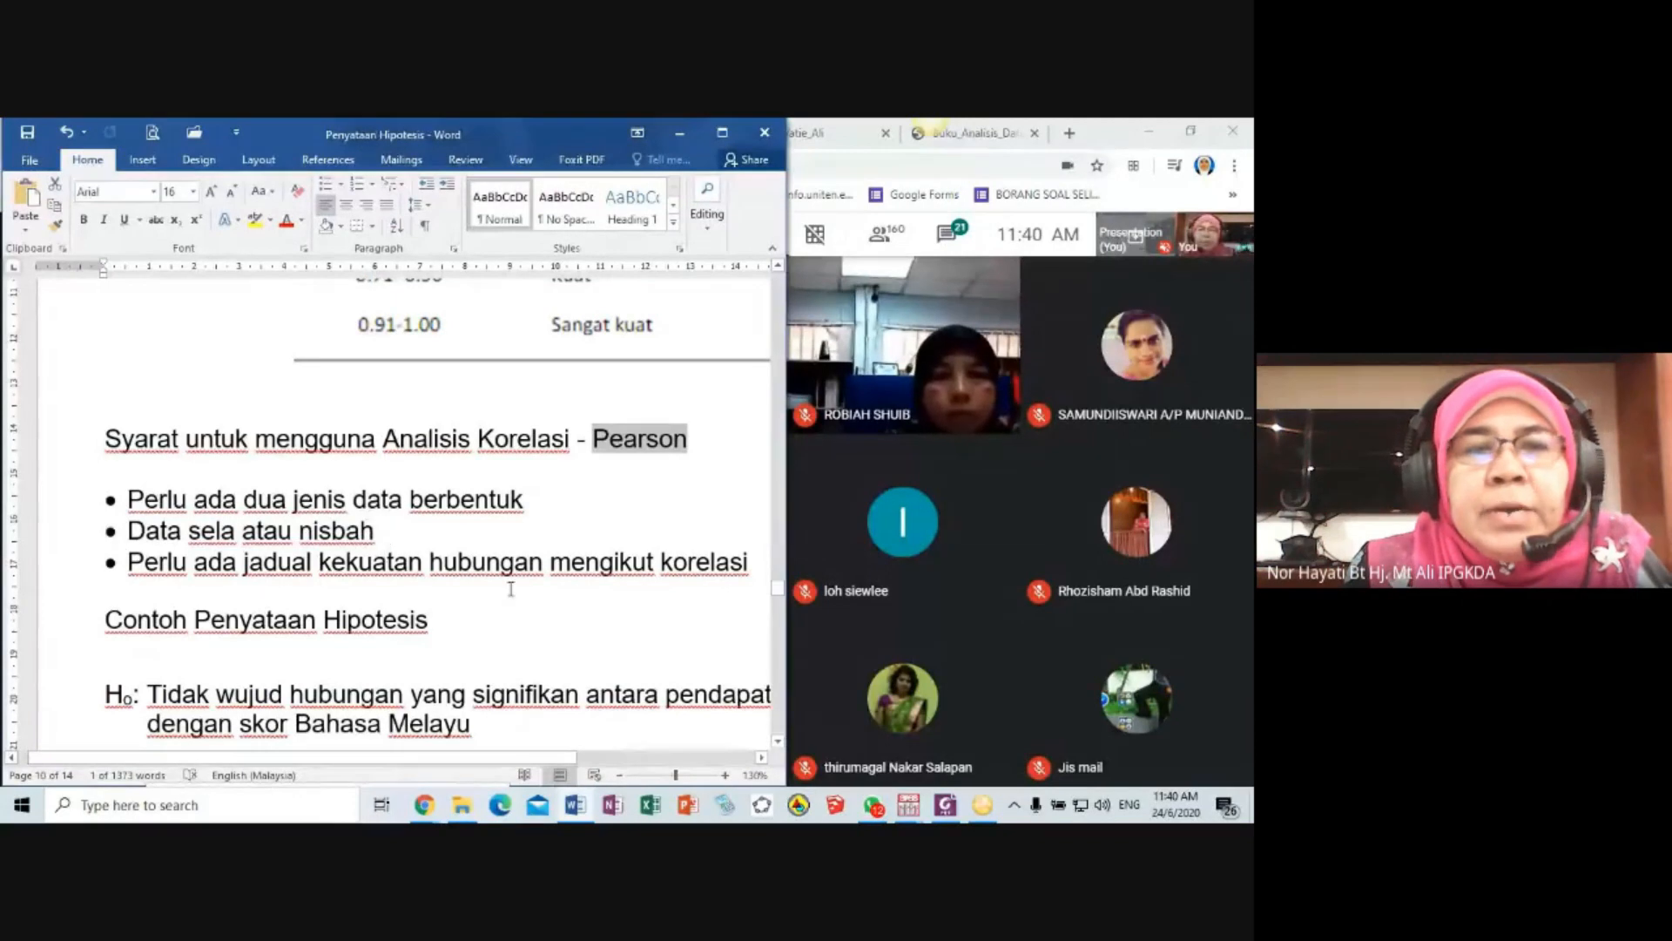
{"action": "scroll", "coordinate": [511, 589], "scroll_direction": "up", "scroll_amount": 3}
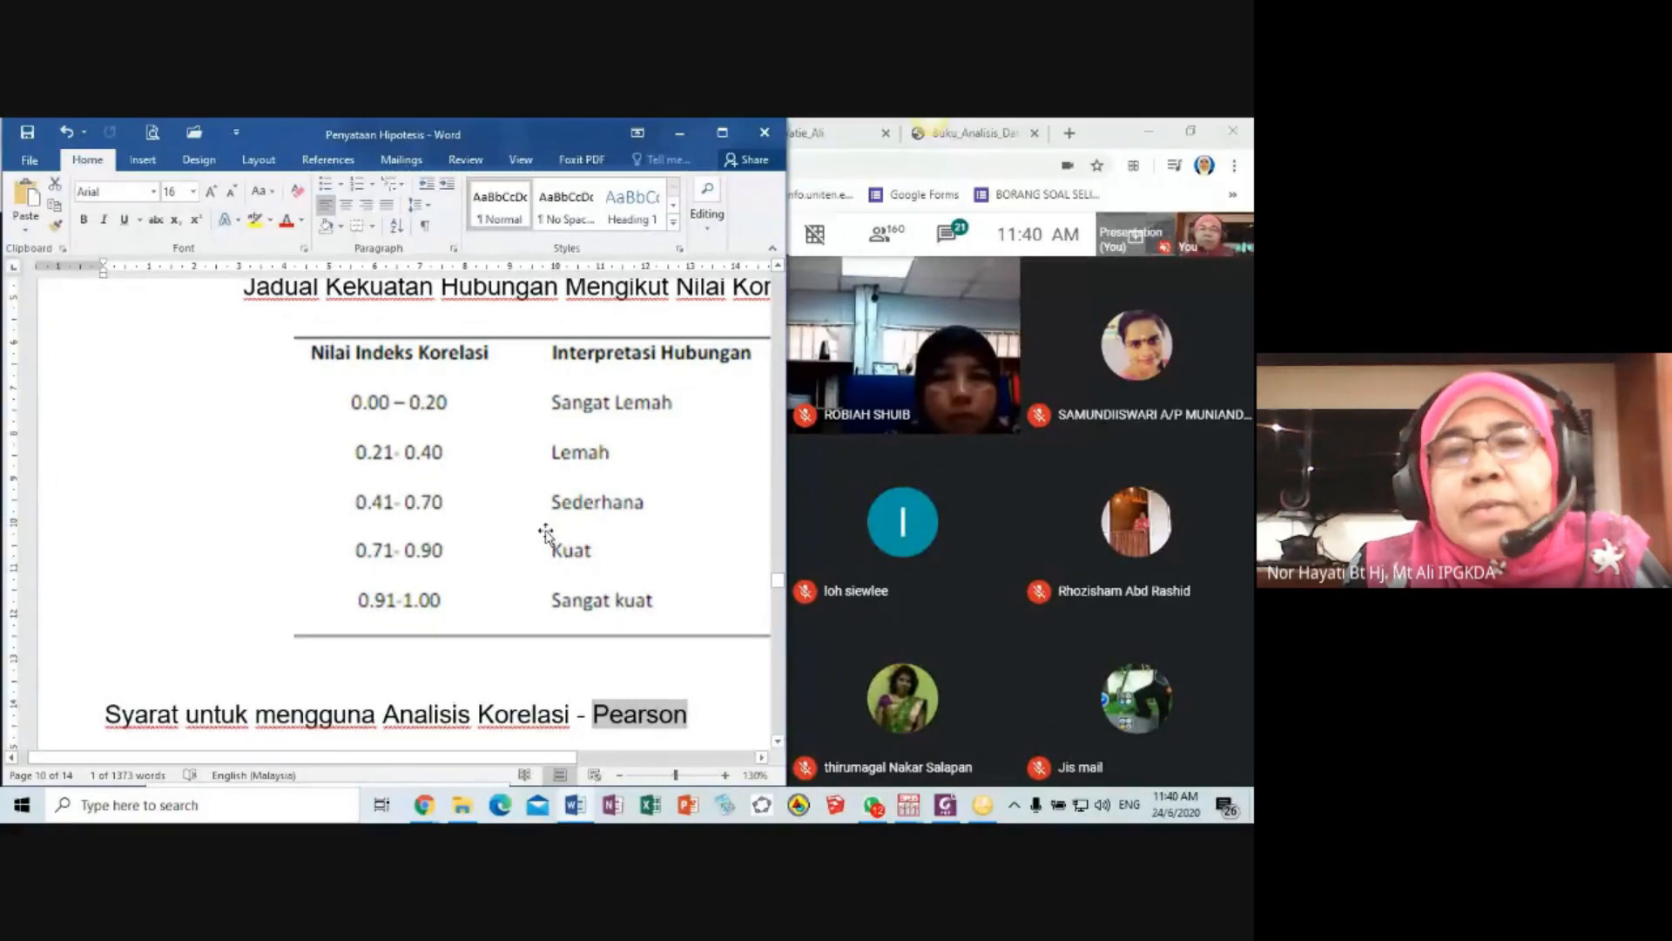
{"action": "scroll", "coordinate": [547, 533], "scroll_direction": "down", "scroll_amount": 1}
{"action": "scroll", "coordinate": [549, 533], "scroll_direction": "down", "scroll_amount": 7}
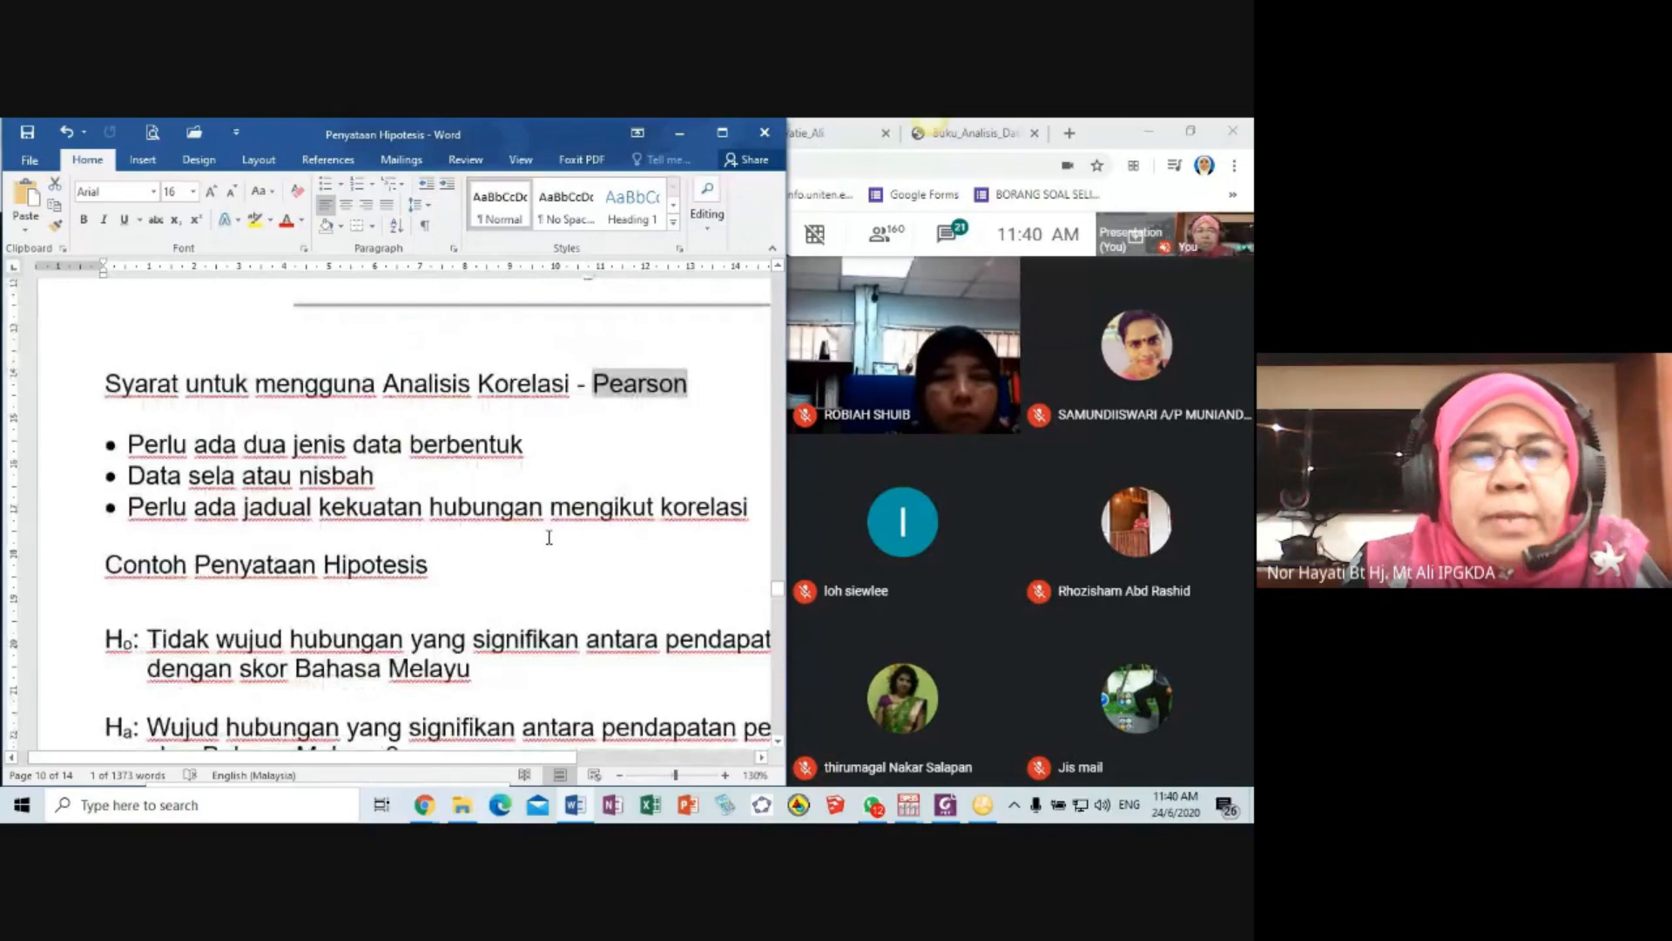
- Widen the document window slightly and read the H0 and Ha examples under Contoh Penyataan Hipotesis, highlighting "hubungan" in H0
{"action": "scroll", "coordinate": [549, 538], "scroll_direction": "down", "scroll_amount": 1}
{"action": "mouse_move", "coordinate": [787, 541]}
{"action": "left_mouse_down"}
{"action": "mouse_move", "coordinate": [731, 541]}
{"action": "mouse_move", "coordinate": [796, 546]}
{"action": "left_mouse_up"}
{"action": "left_click_drag", "start_coordinate": [625, 759], "coordinate": [645, 761]}
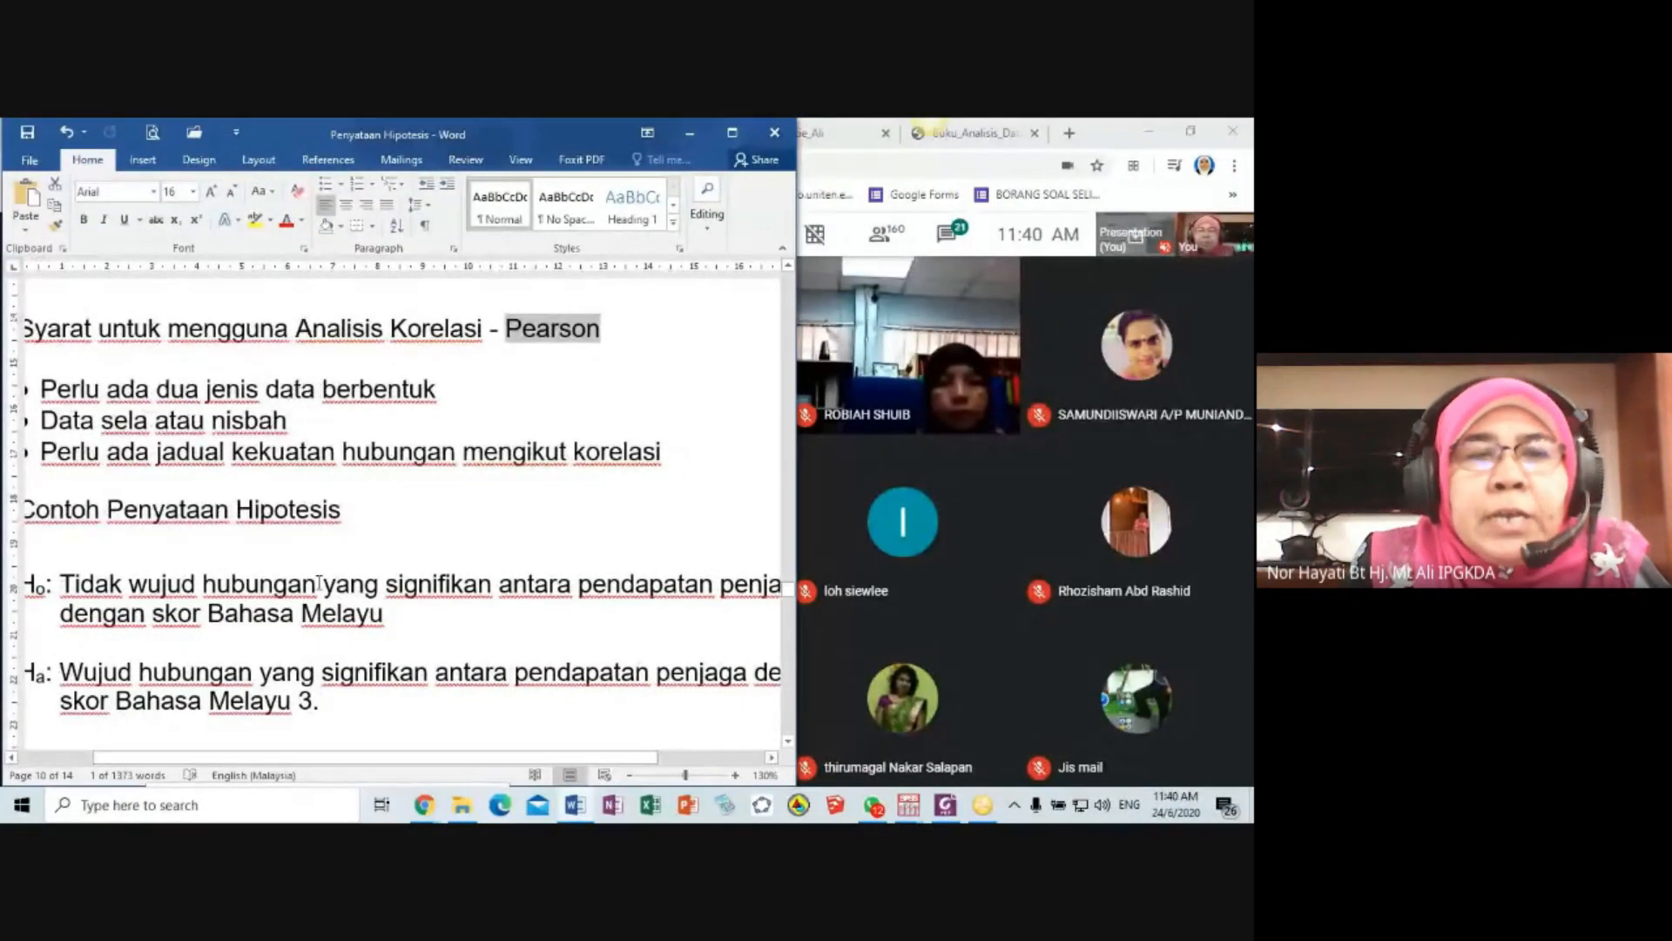
{"action": "left_click_drag", "start_coordinate": [315, 585], "coordinate": [203, 587]}
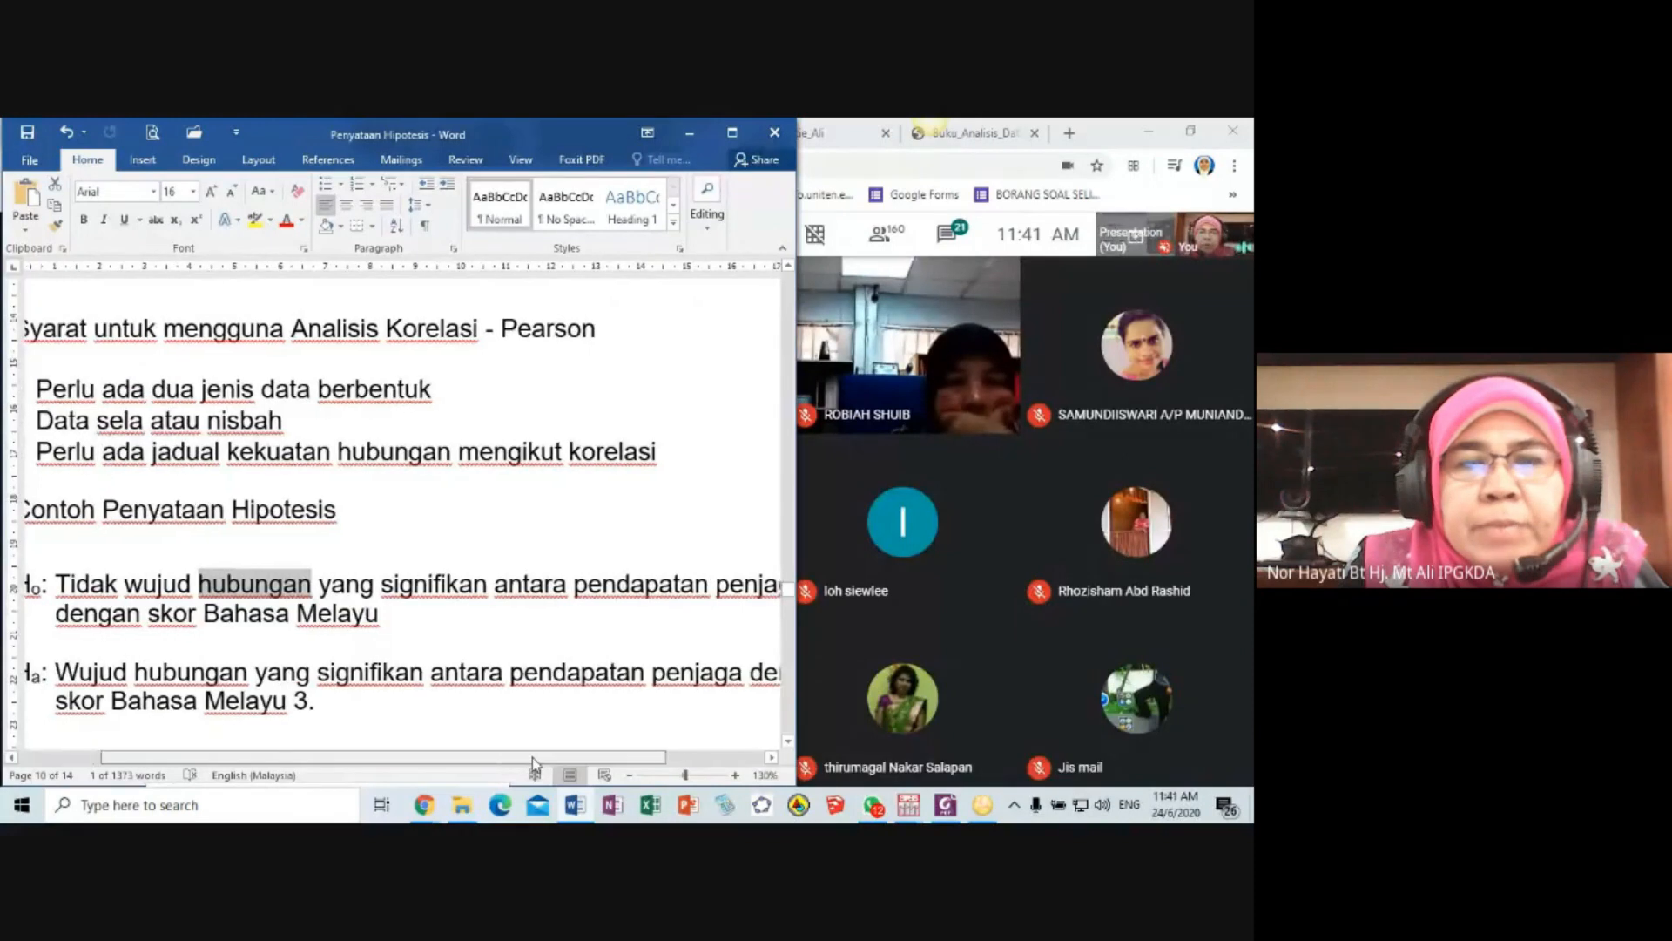
{"action": "scroll", "coordinate": [516, 765], "scroll_direction": "right", "scroll_amount": 2}
{"action": "scroll", "coordinate": [513, 764], "scroll_direction": "left", "scroll_amount": 2}
{"action": "left_click_drag", "start_coordinate": [512, 759], "coordinate": [510, 757]}
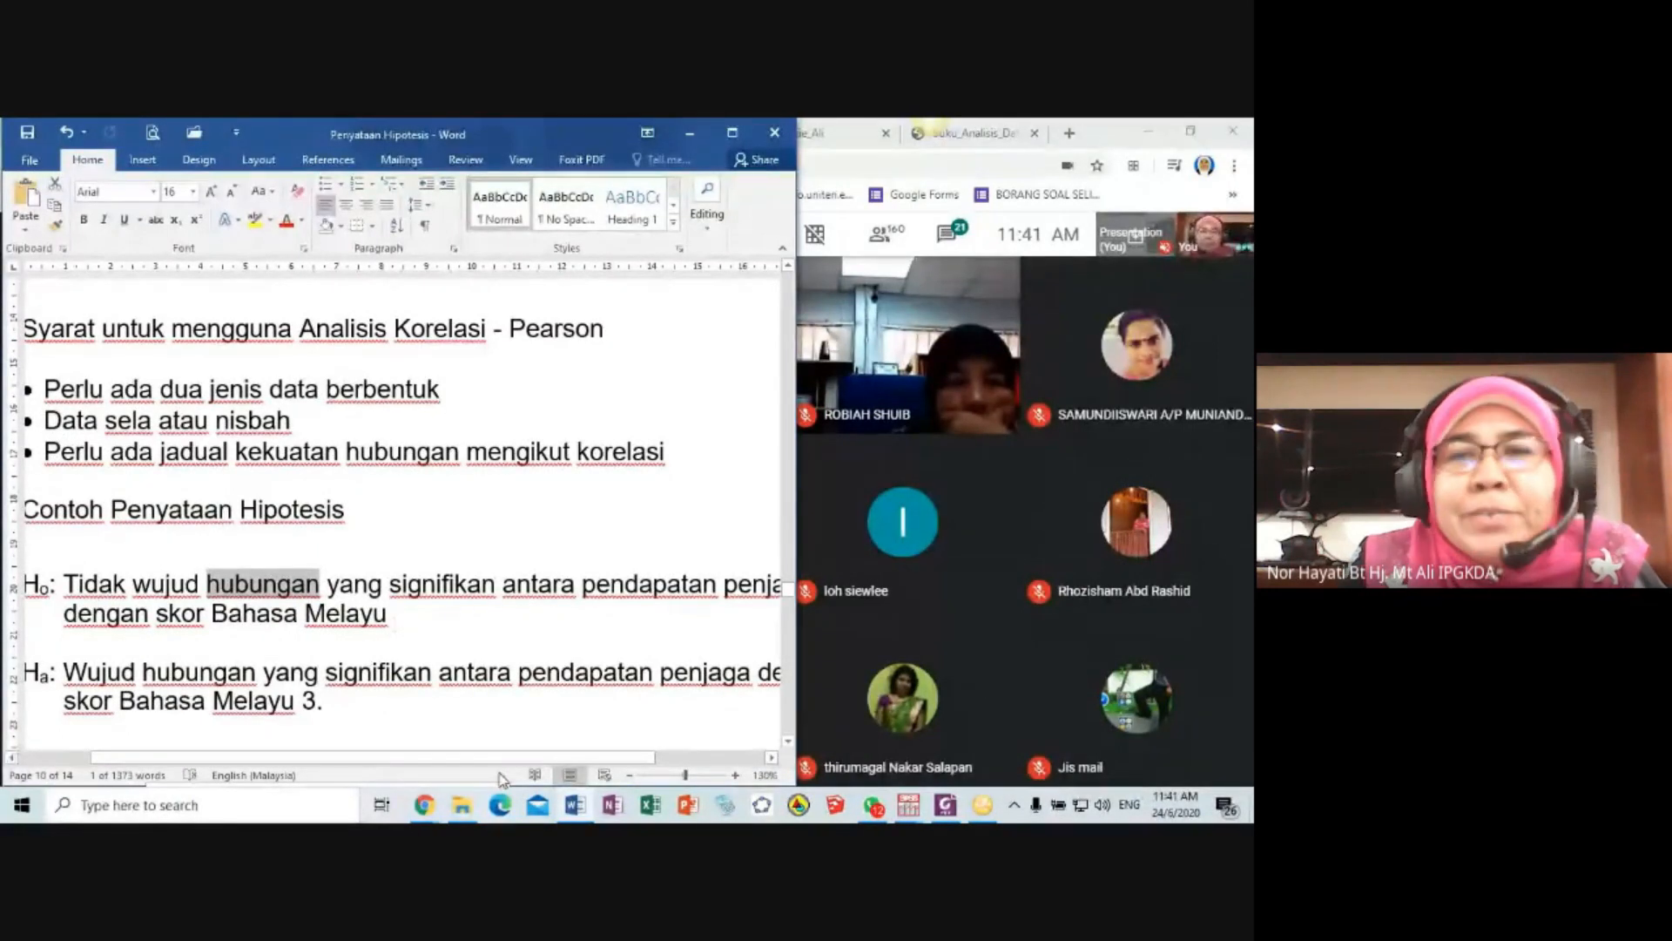
{"action": "left_click_drag", "start_coordinate": [505, 754], "coordinate": [567, 768]}
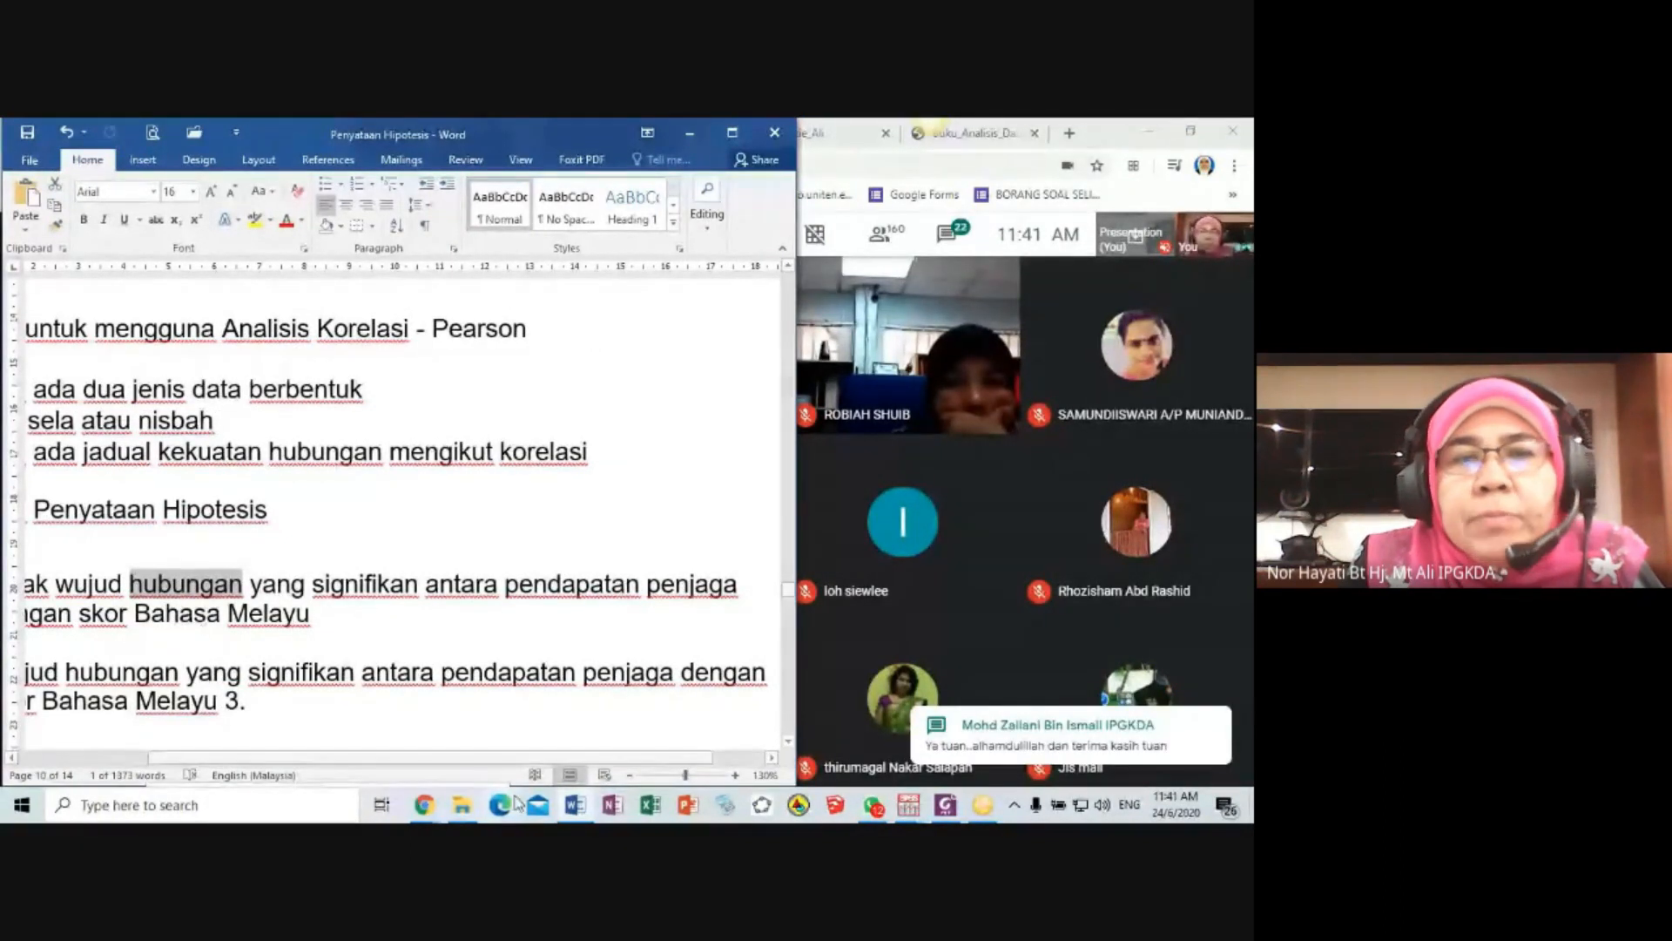
{"action": "left_click_drag", "start_coordinate": [525, 758], "coordinate": [436, 763]}
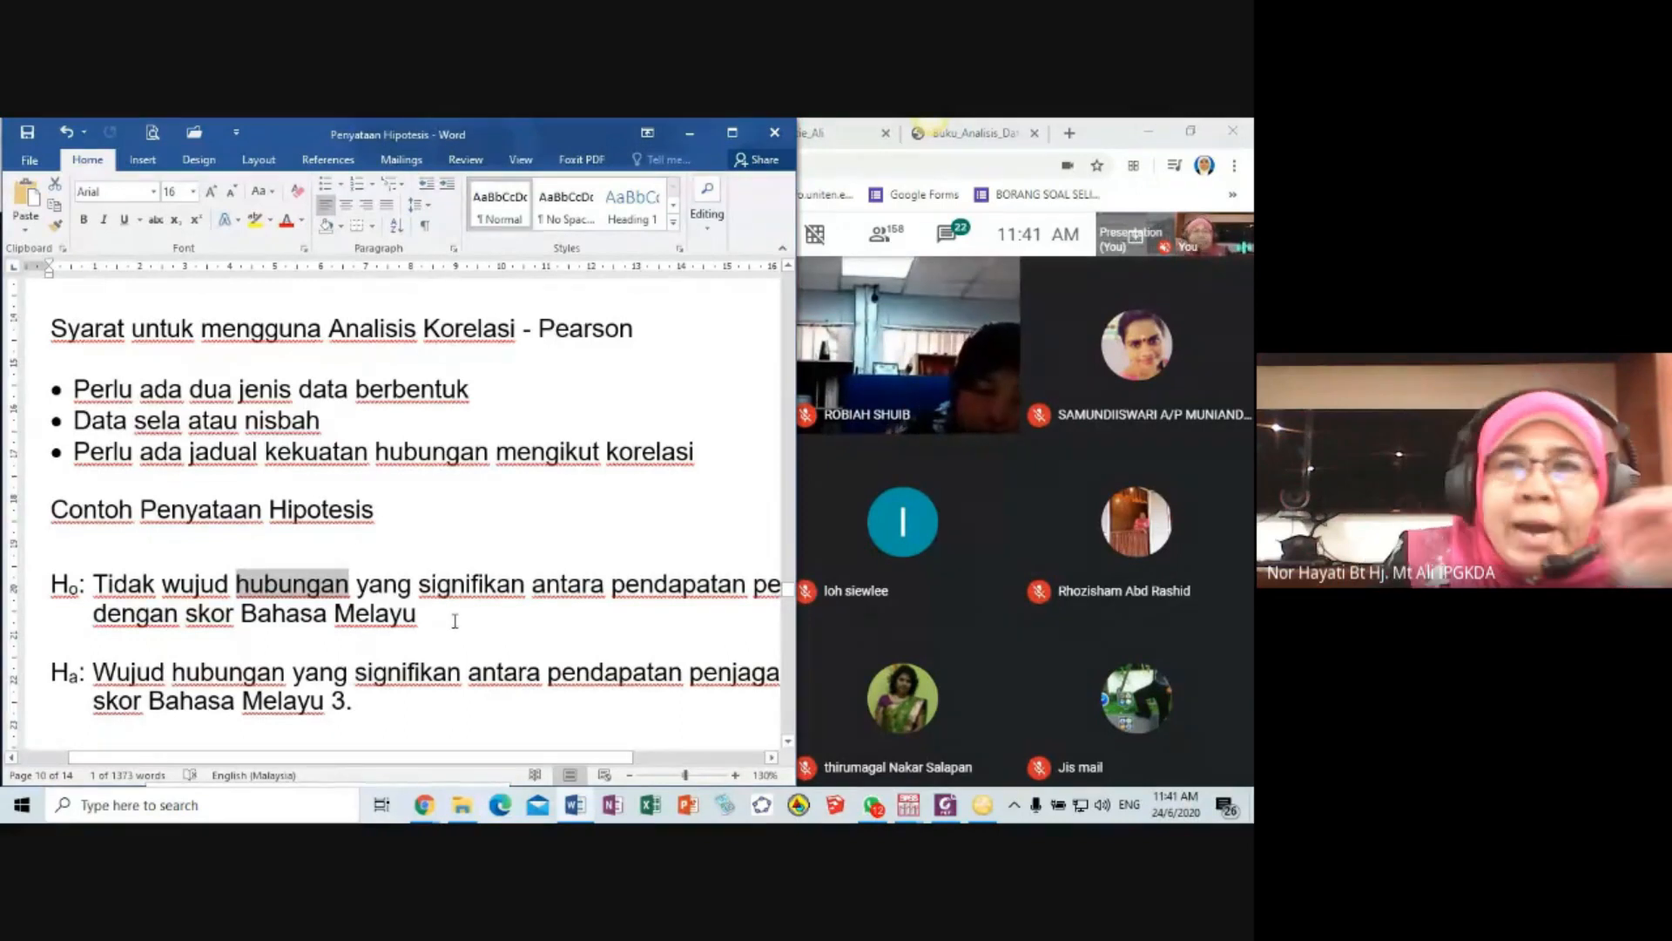
- Glance ahead to the SPSS output-writing example, then switch to SPSS and show the 5_data analisis_korelasii.sav data set full screen
{"action": "scroll", "coordinate": [455, 619], "scroll_direction": "down", "scroll_amount": 6}
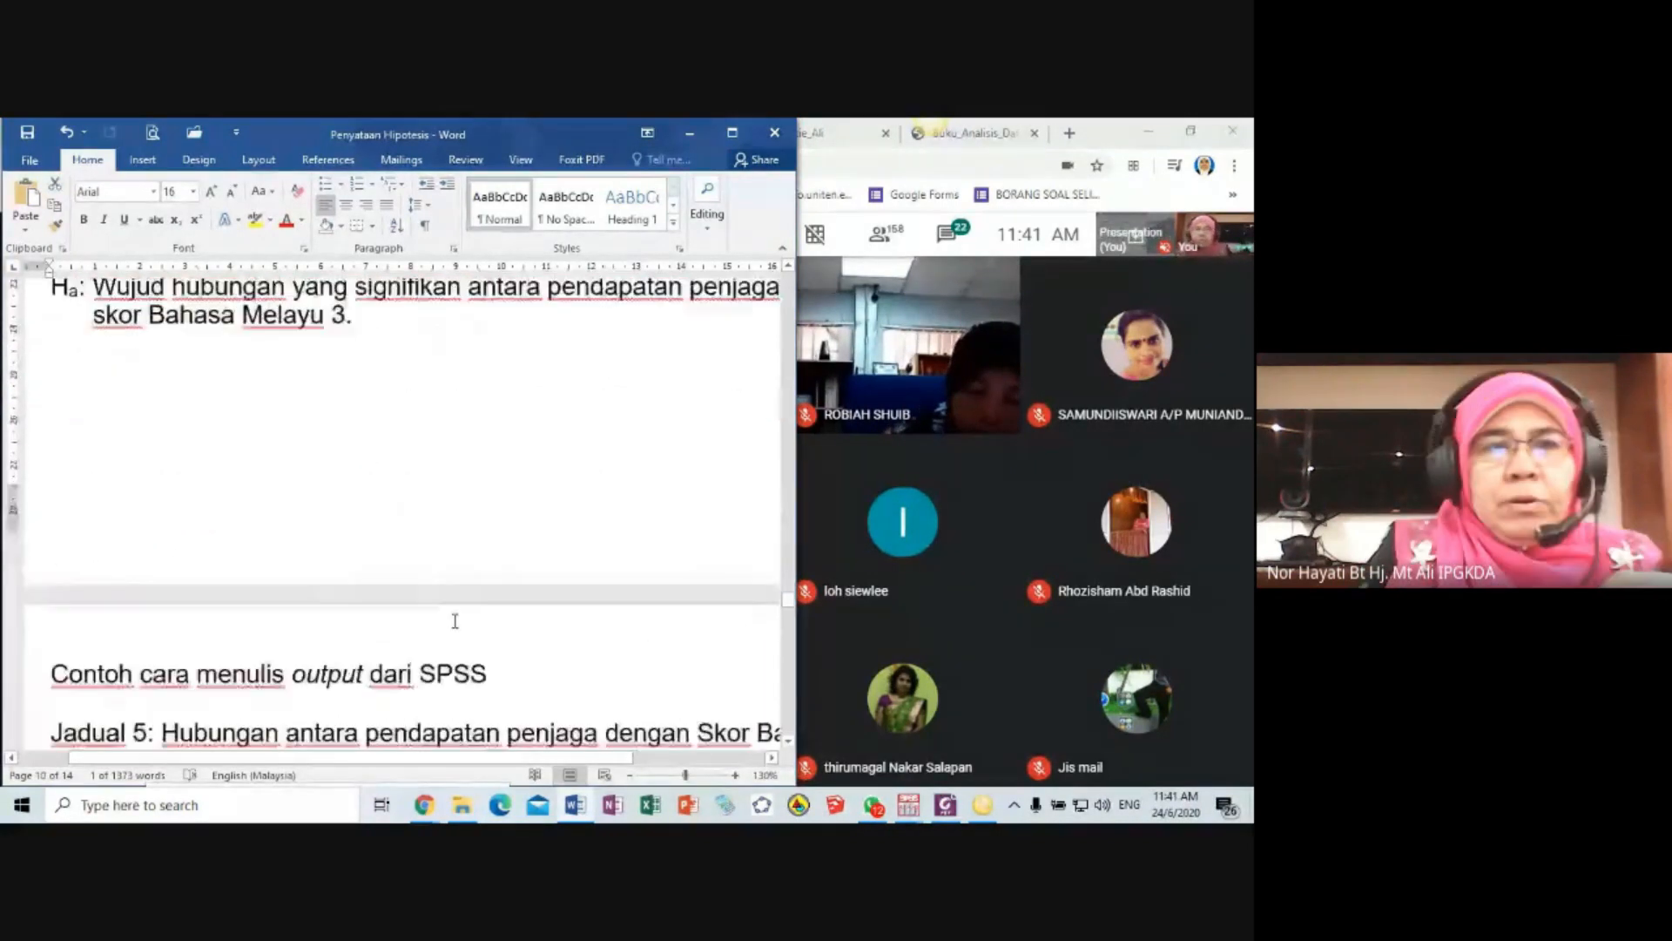
{"action": "scroll", "coordinate": [455, 620], "scroll_direction": "up", "scroll_amount": 3}
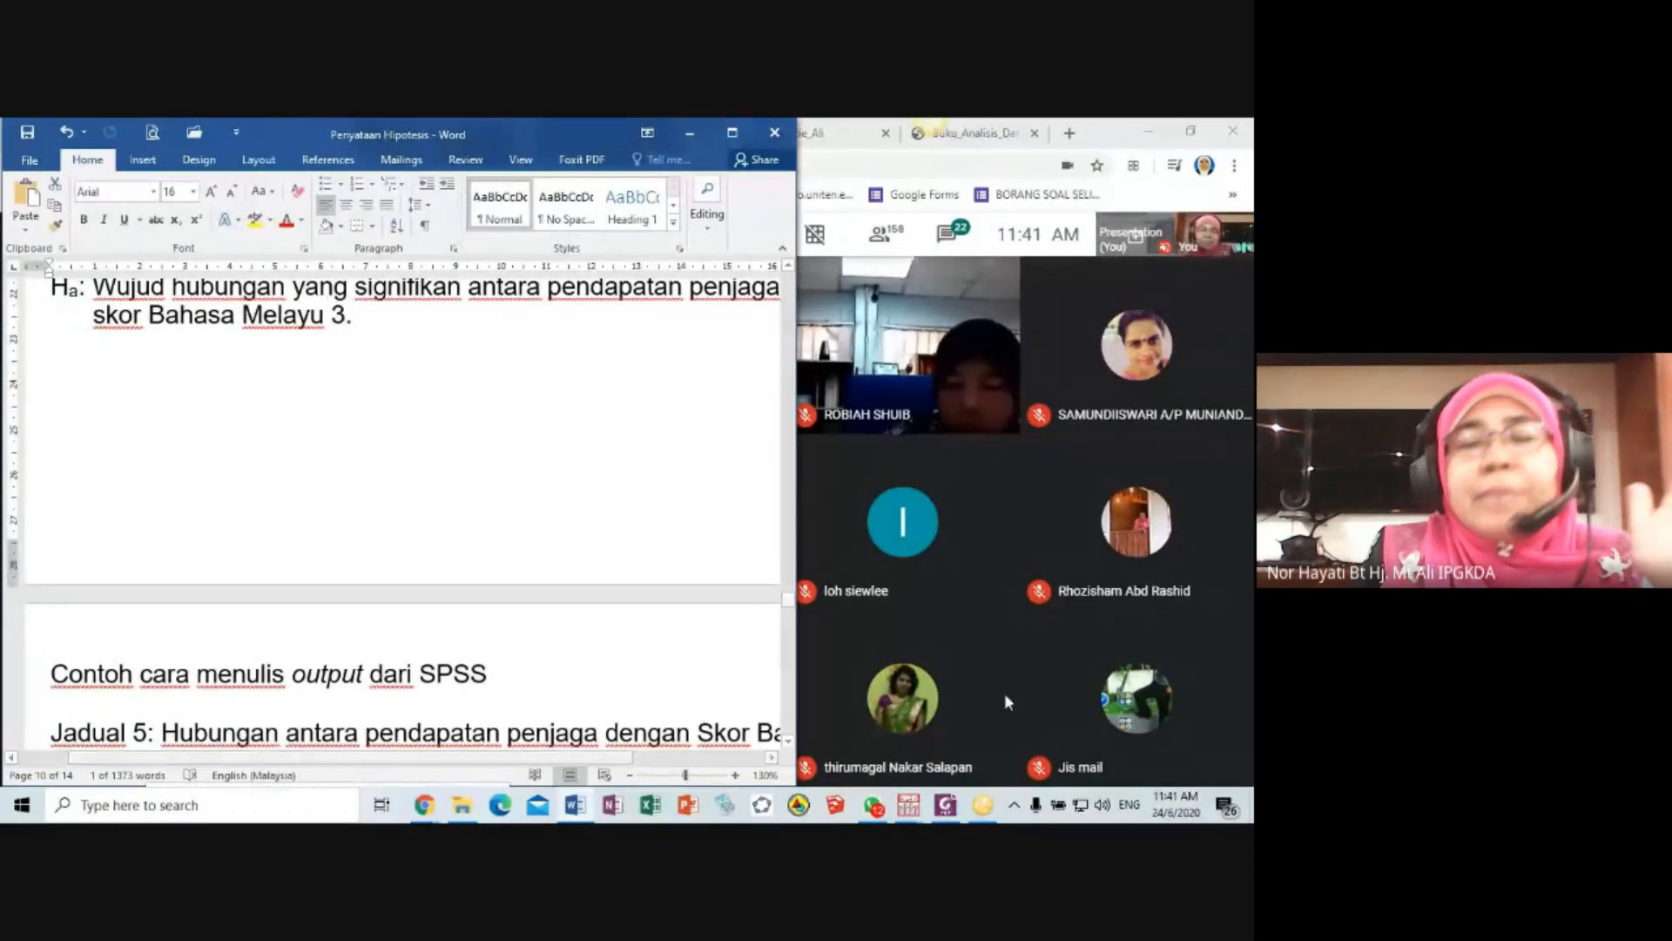
{"action": "mouse_move", "coordinate": [916, 815]}
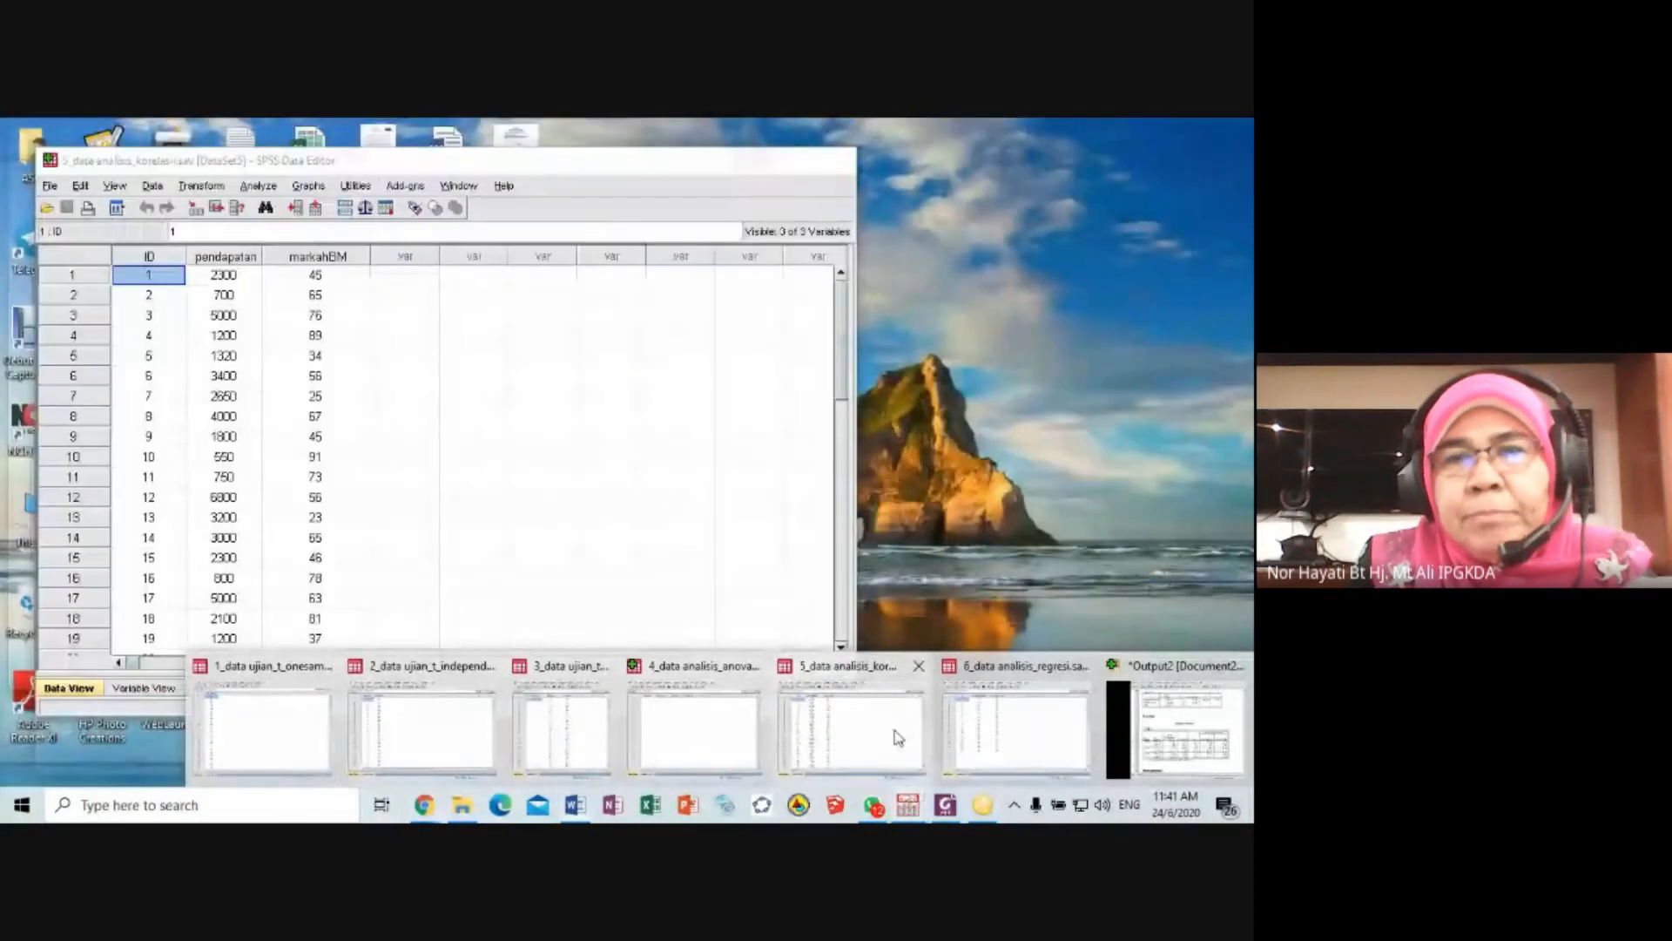
{"action": "left_click", "coordinate": [899, 738]}
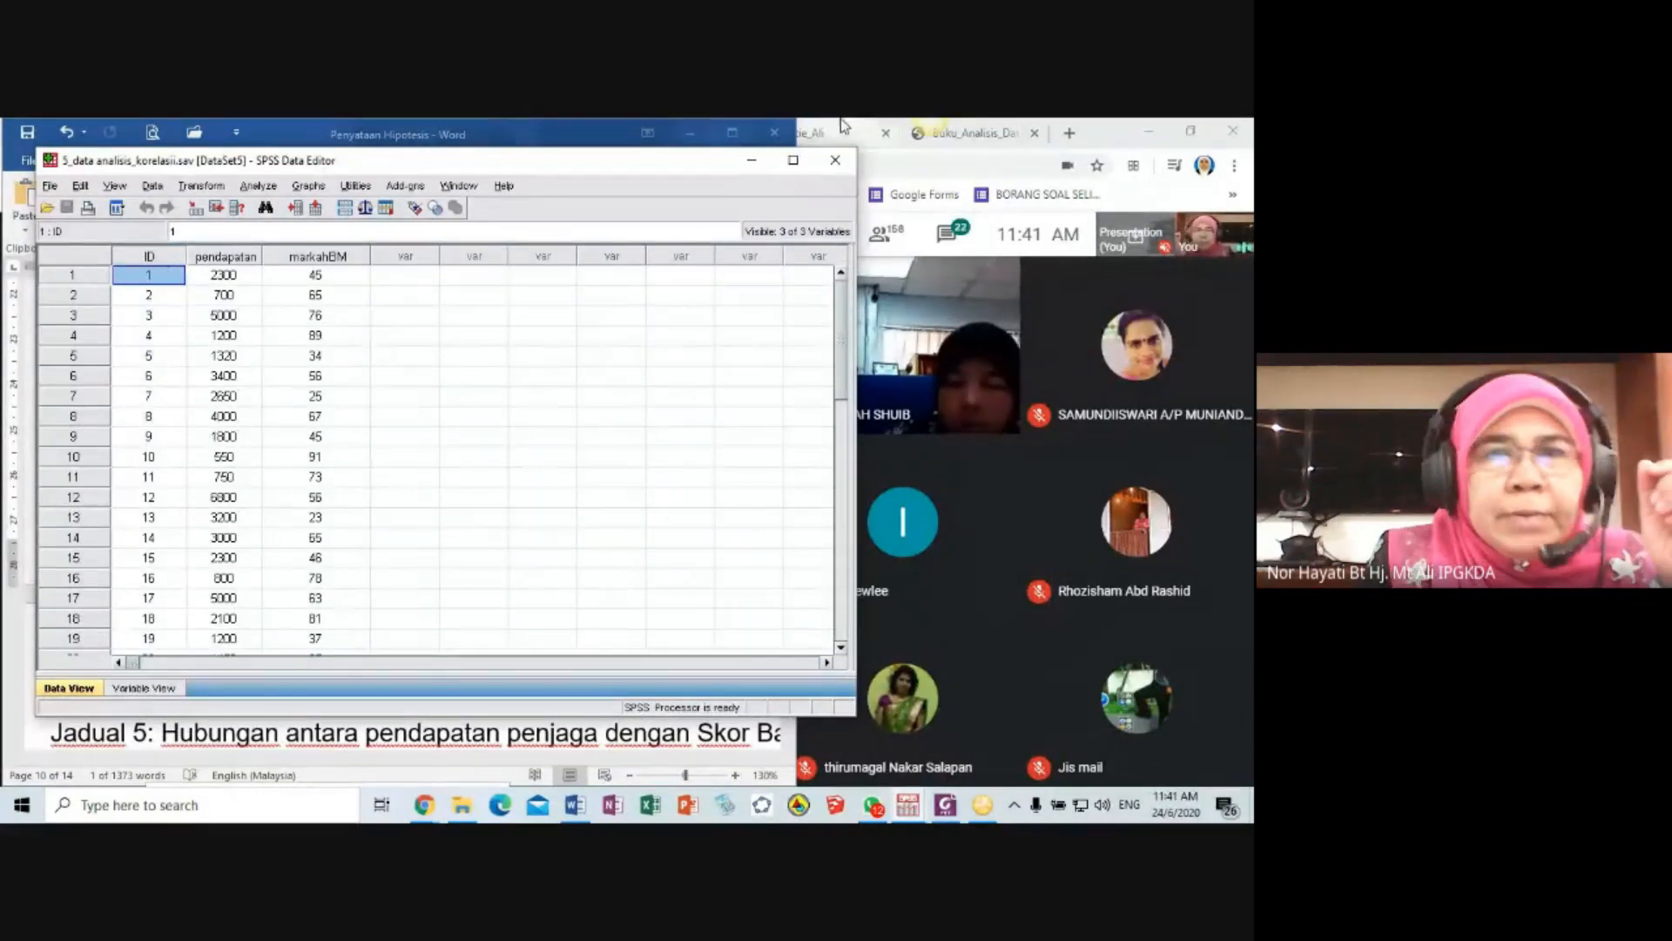
{"action": "left_click", "coordinate": [793, 162]}
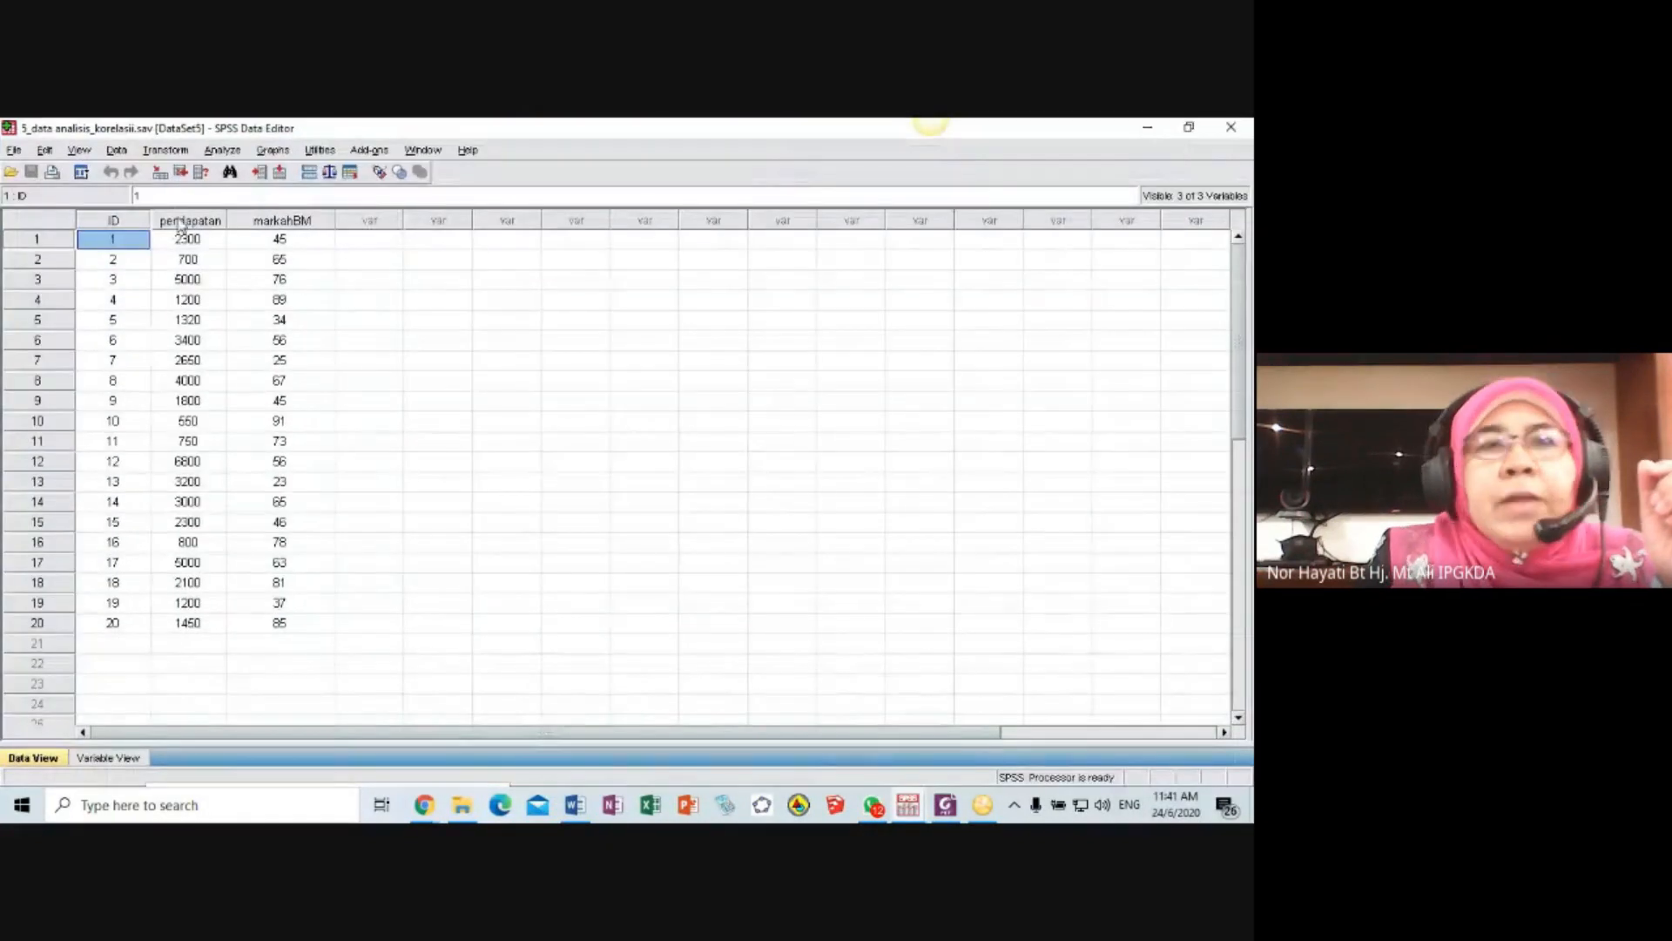
- Inspect the variable definitions and the measurement level options for pendapatan, then return to the data values
{"action": "left_click", "coordinate": [108, 757]}
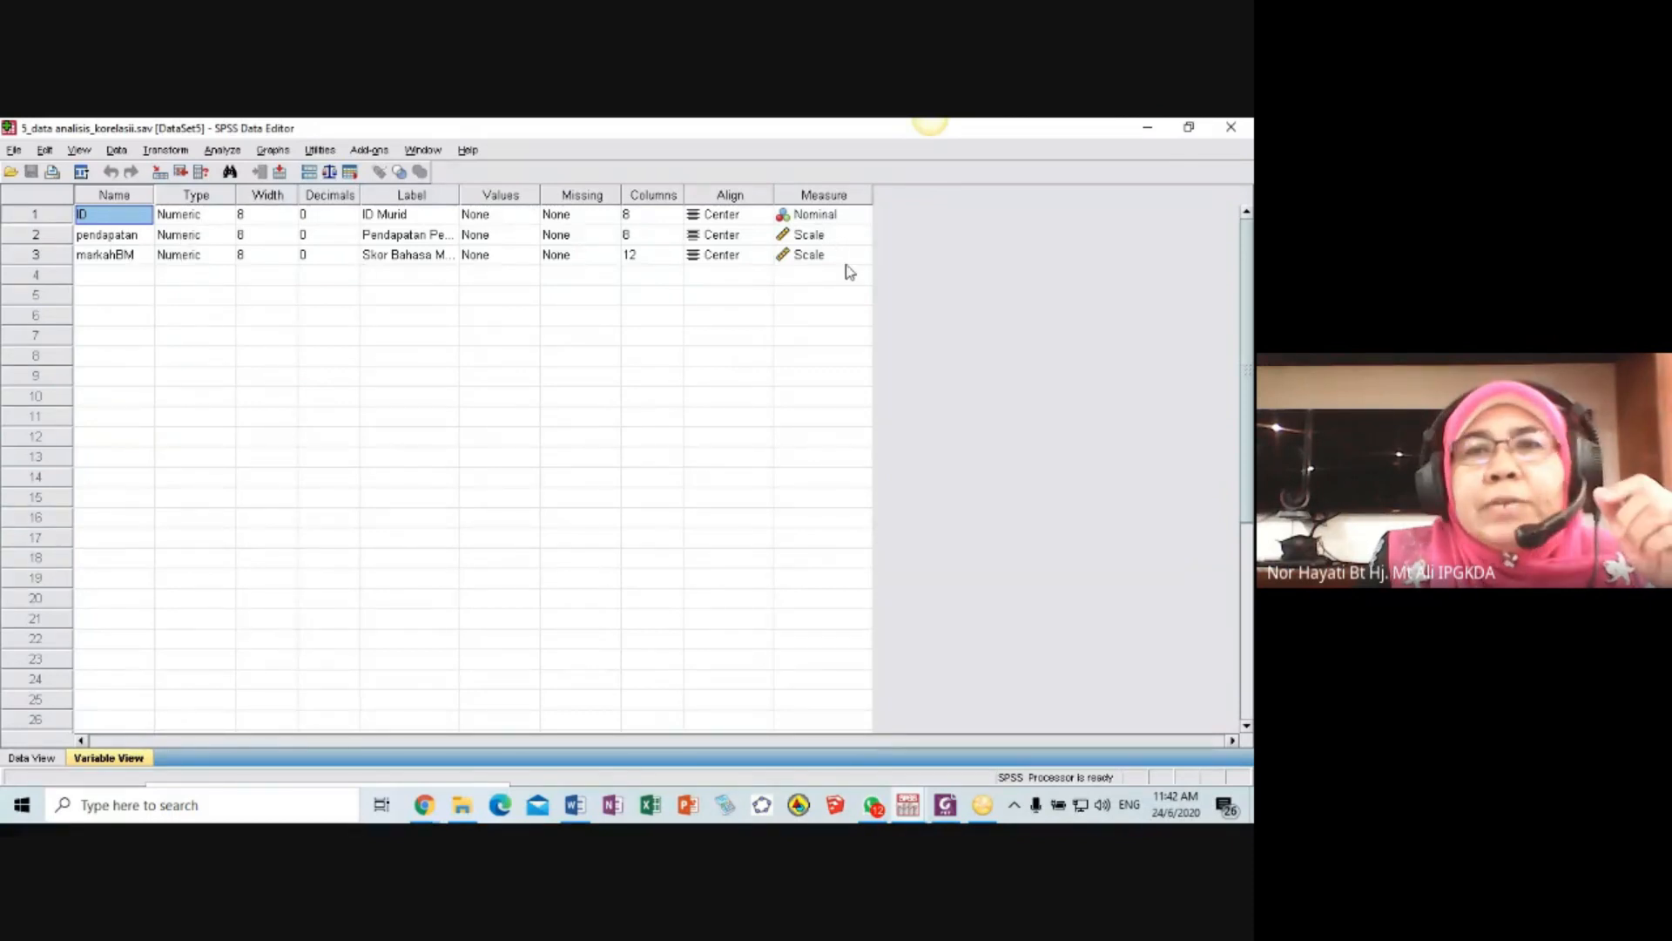
{"action": "left_click", "coordinate": [855, 238]}
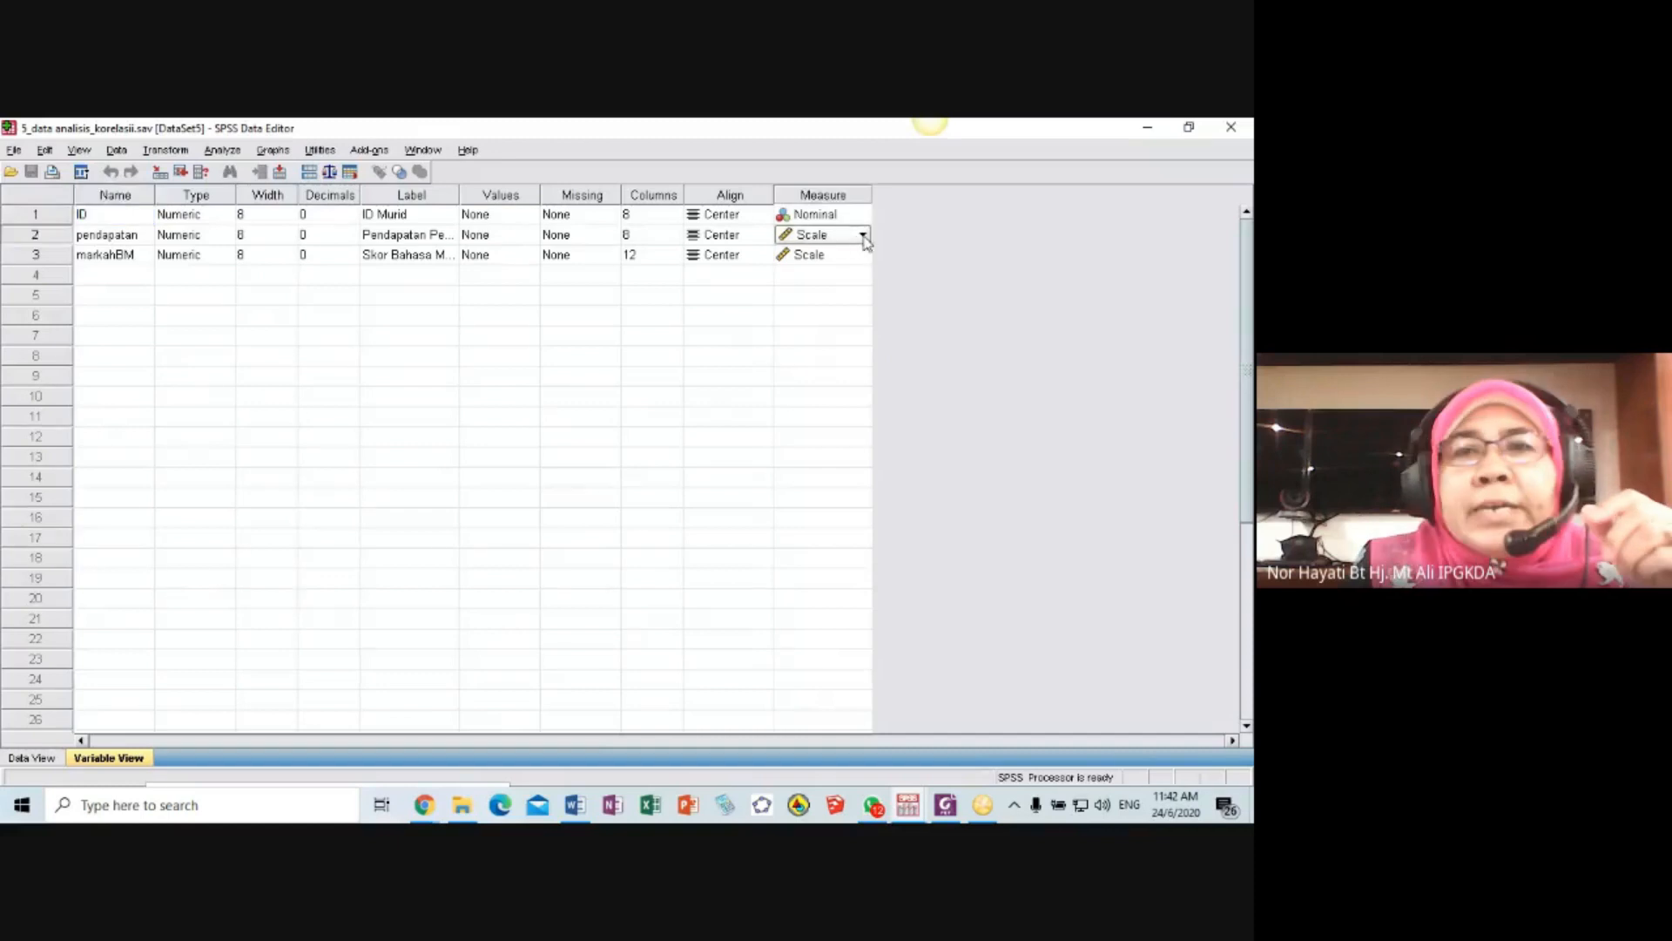
{"action": "left_click", "coordinate": [862, 235]}
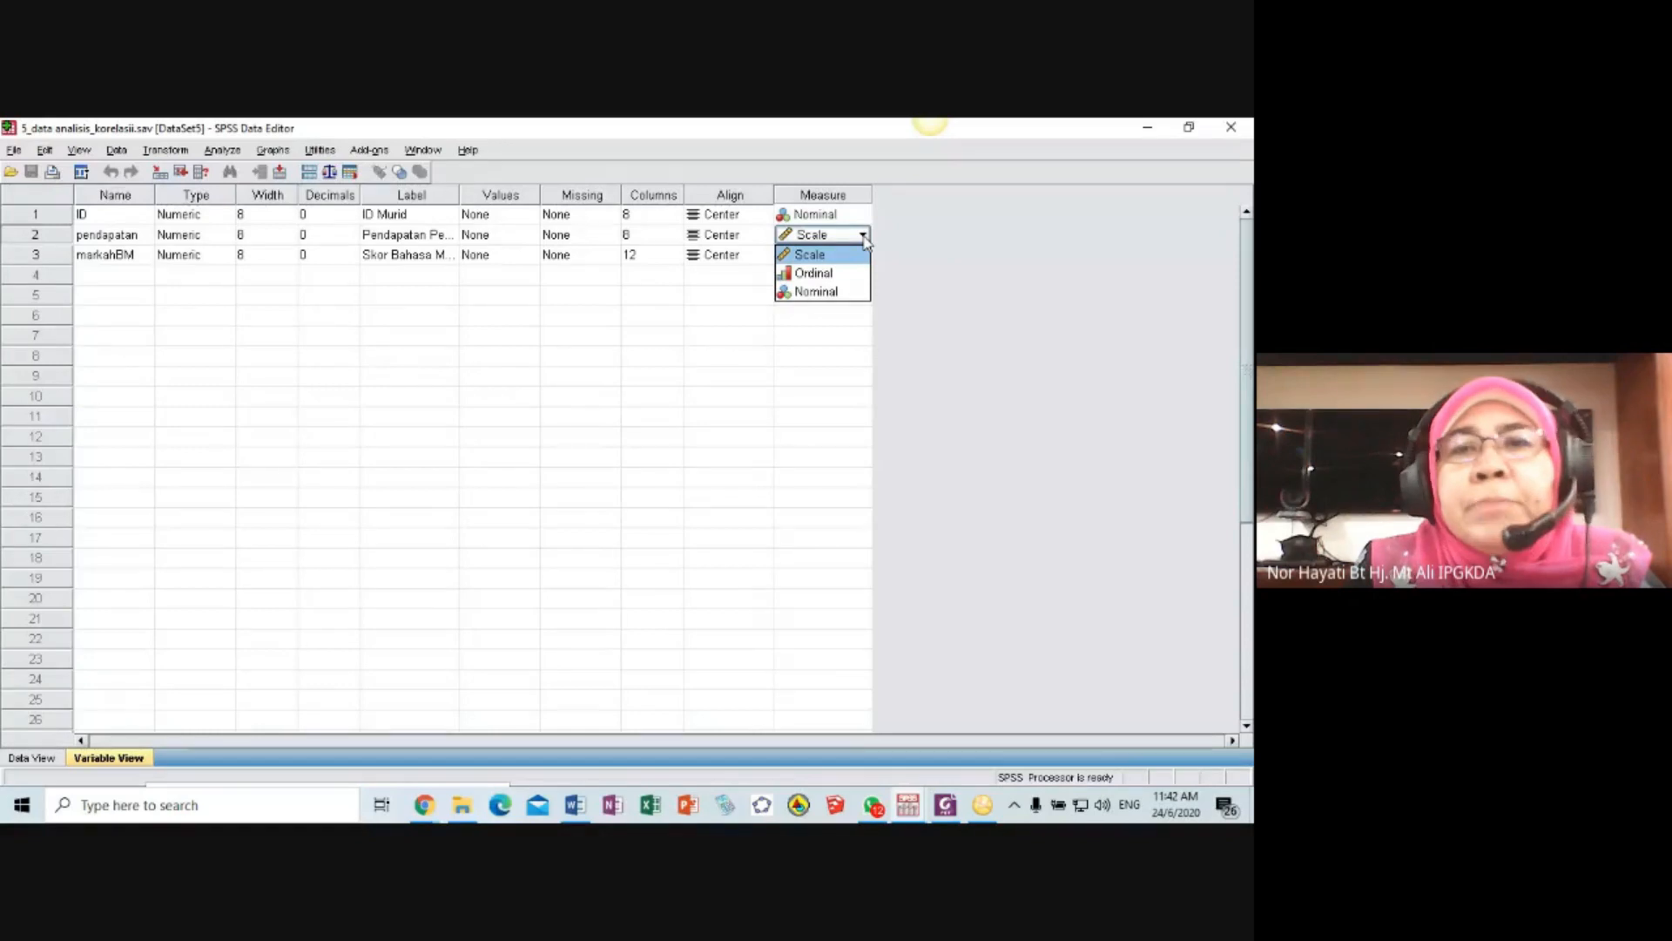
{"action": "left_click", "coordinate": [864, 241]}
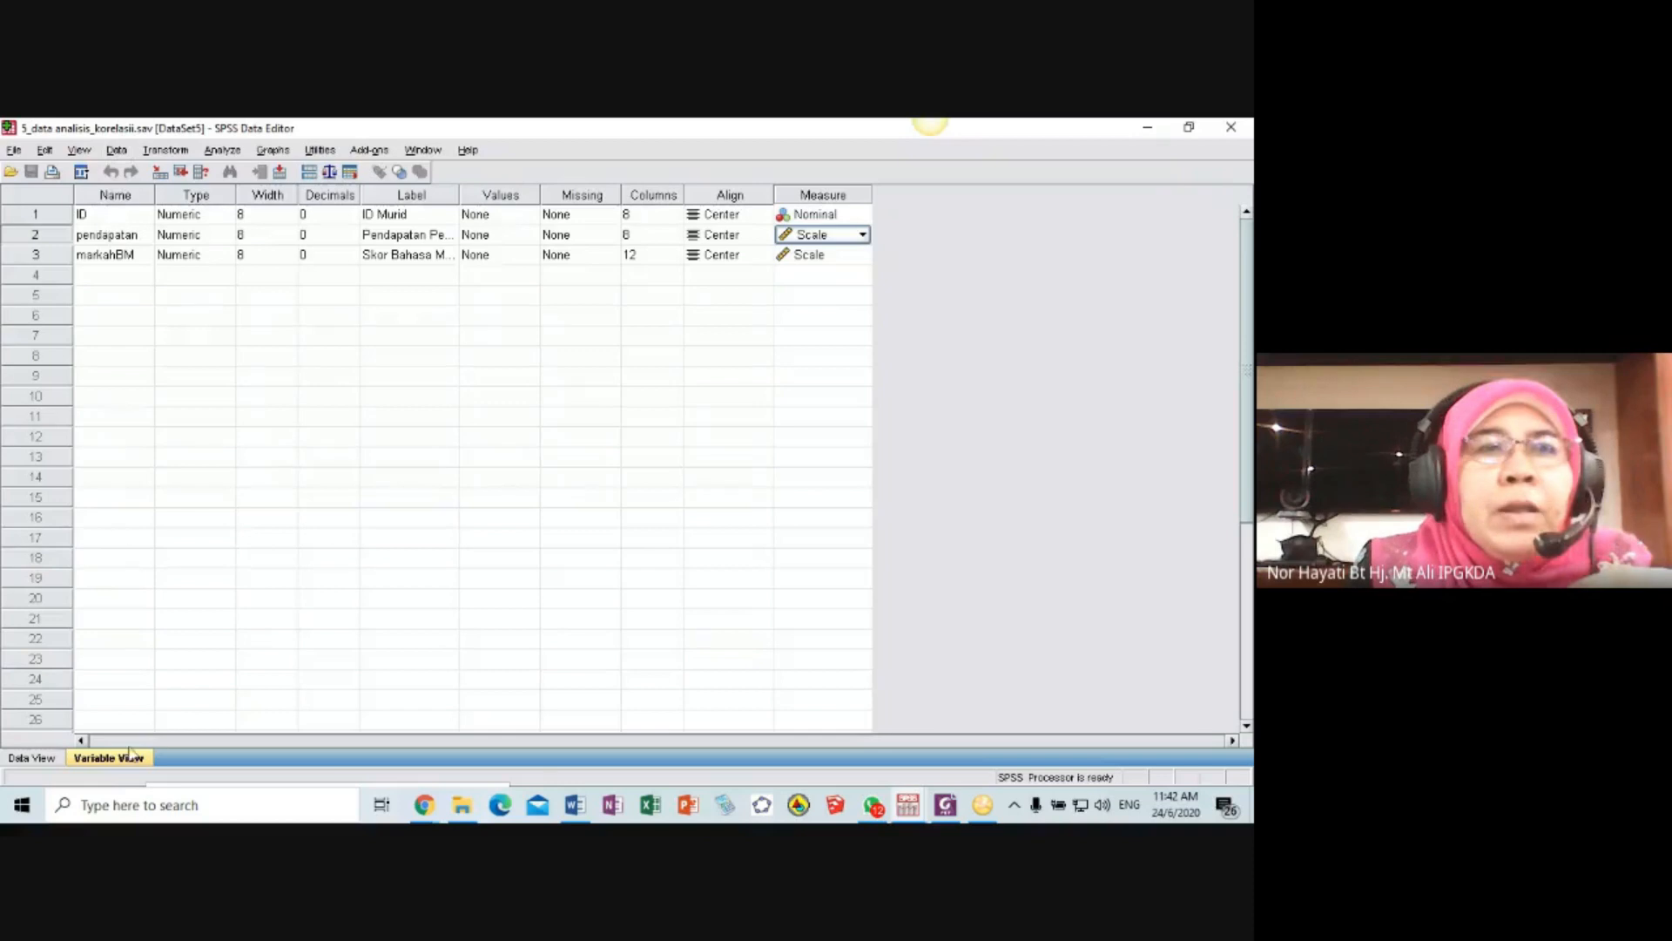
{"action": "left_click", "coordinate": [26, 758]}
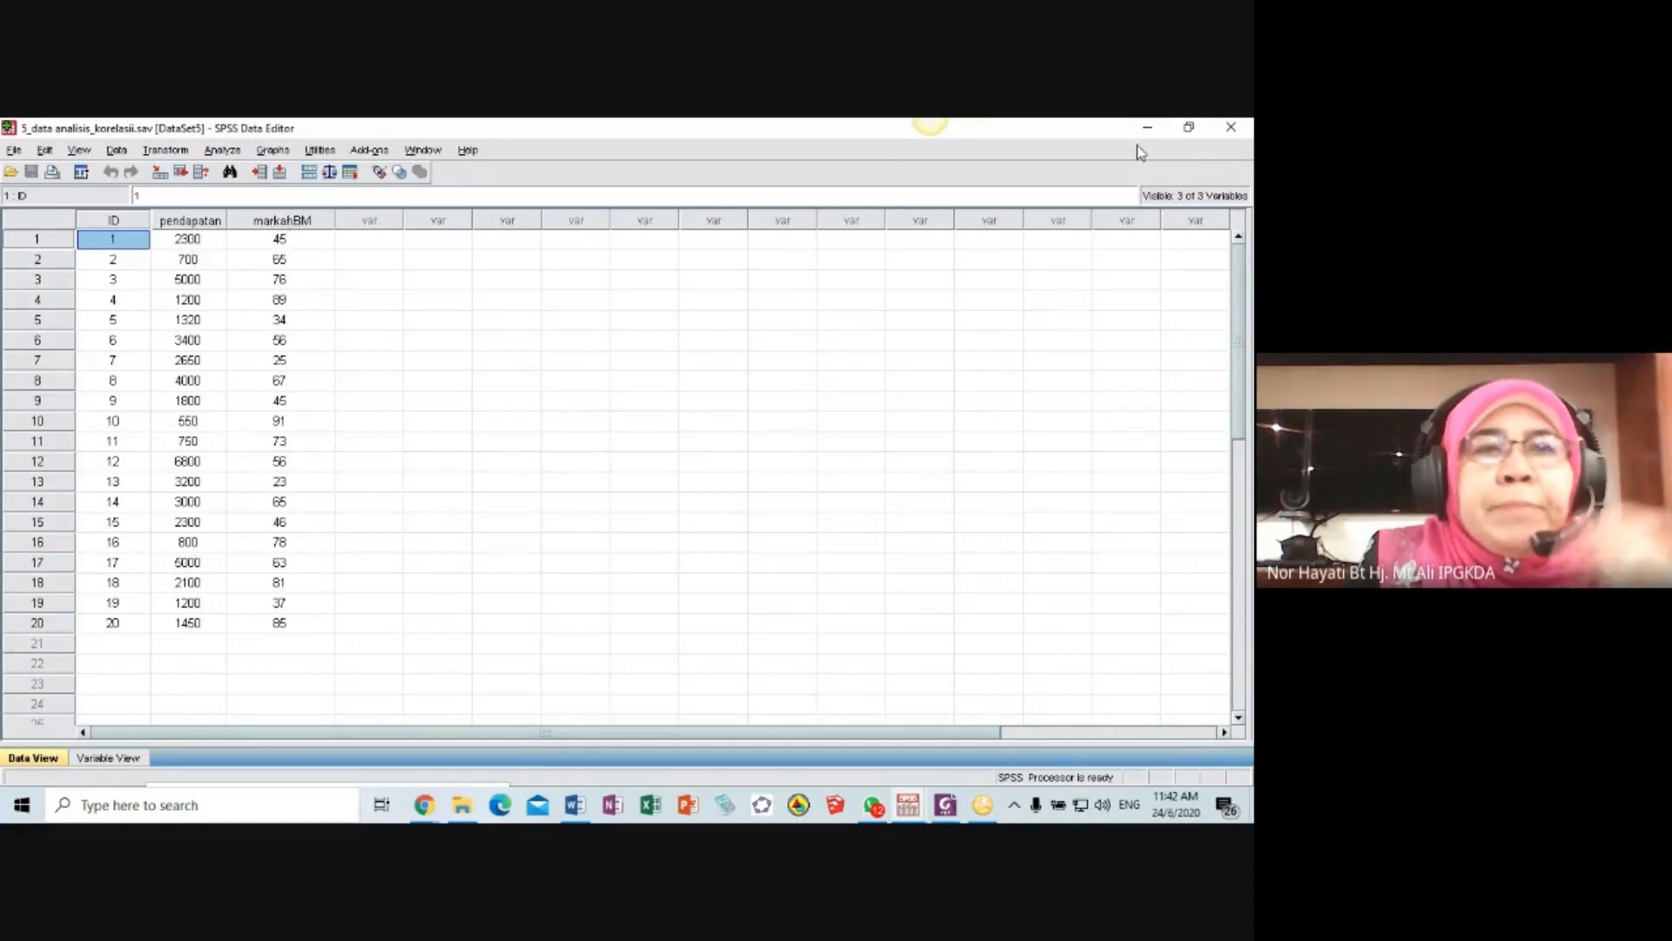
- Restore and narrow the data editor window, admit the participant waiting in Google Meet, and return to the correlation data set
{"action": "left_click", "coordinate": [1190, 128]}
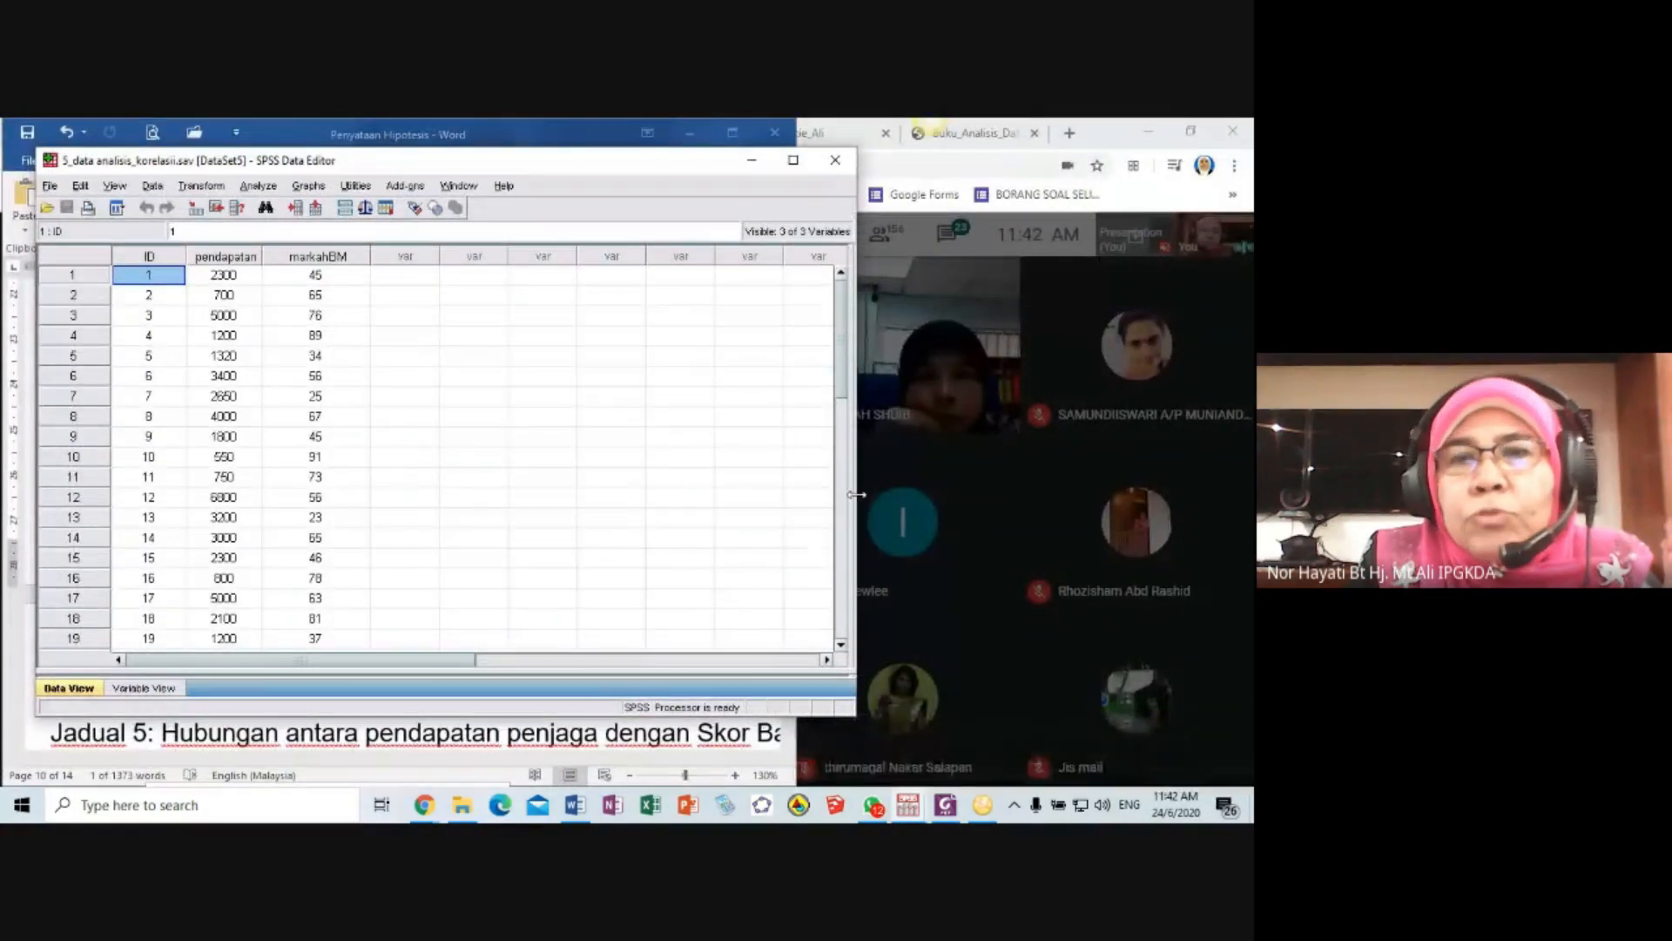
{"action": "left_click_drag", "start_coordinate": [857, 495], "coordinate": [700, 497]}
{"action": "left_click", "coordinate": [823, 558]}
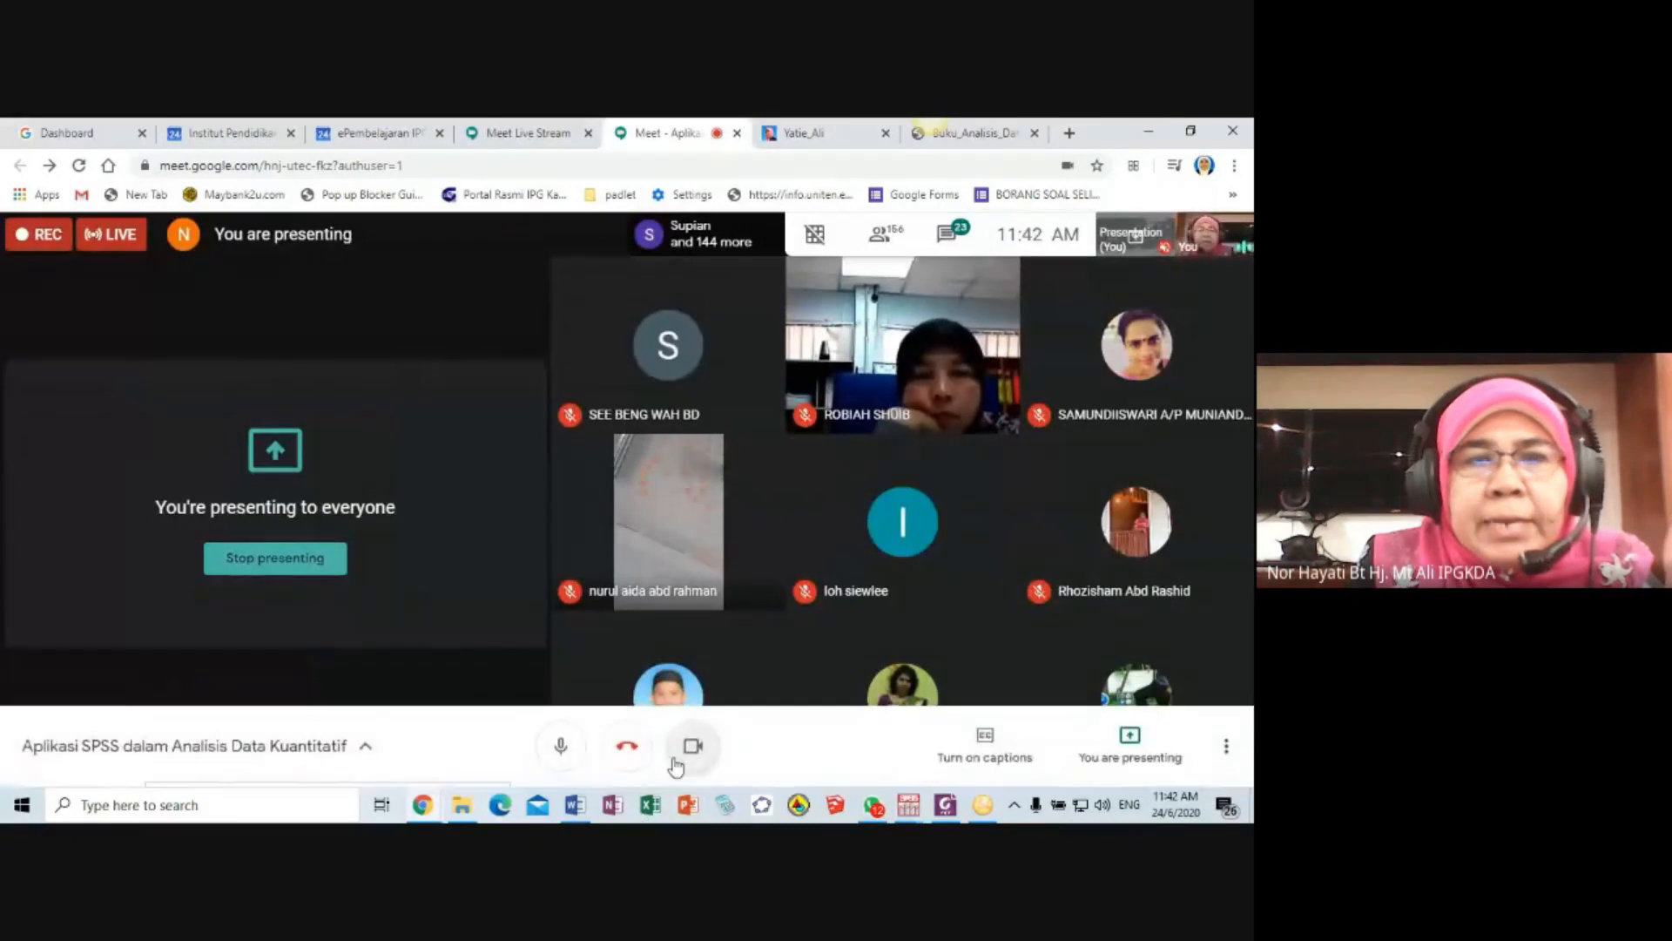
{"action": "left_click", "coordinate": [907, 804]}
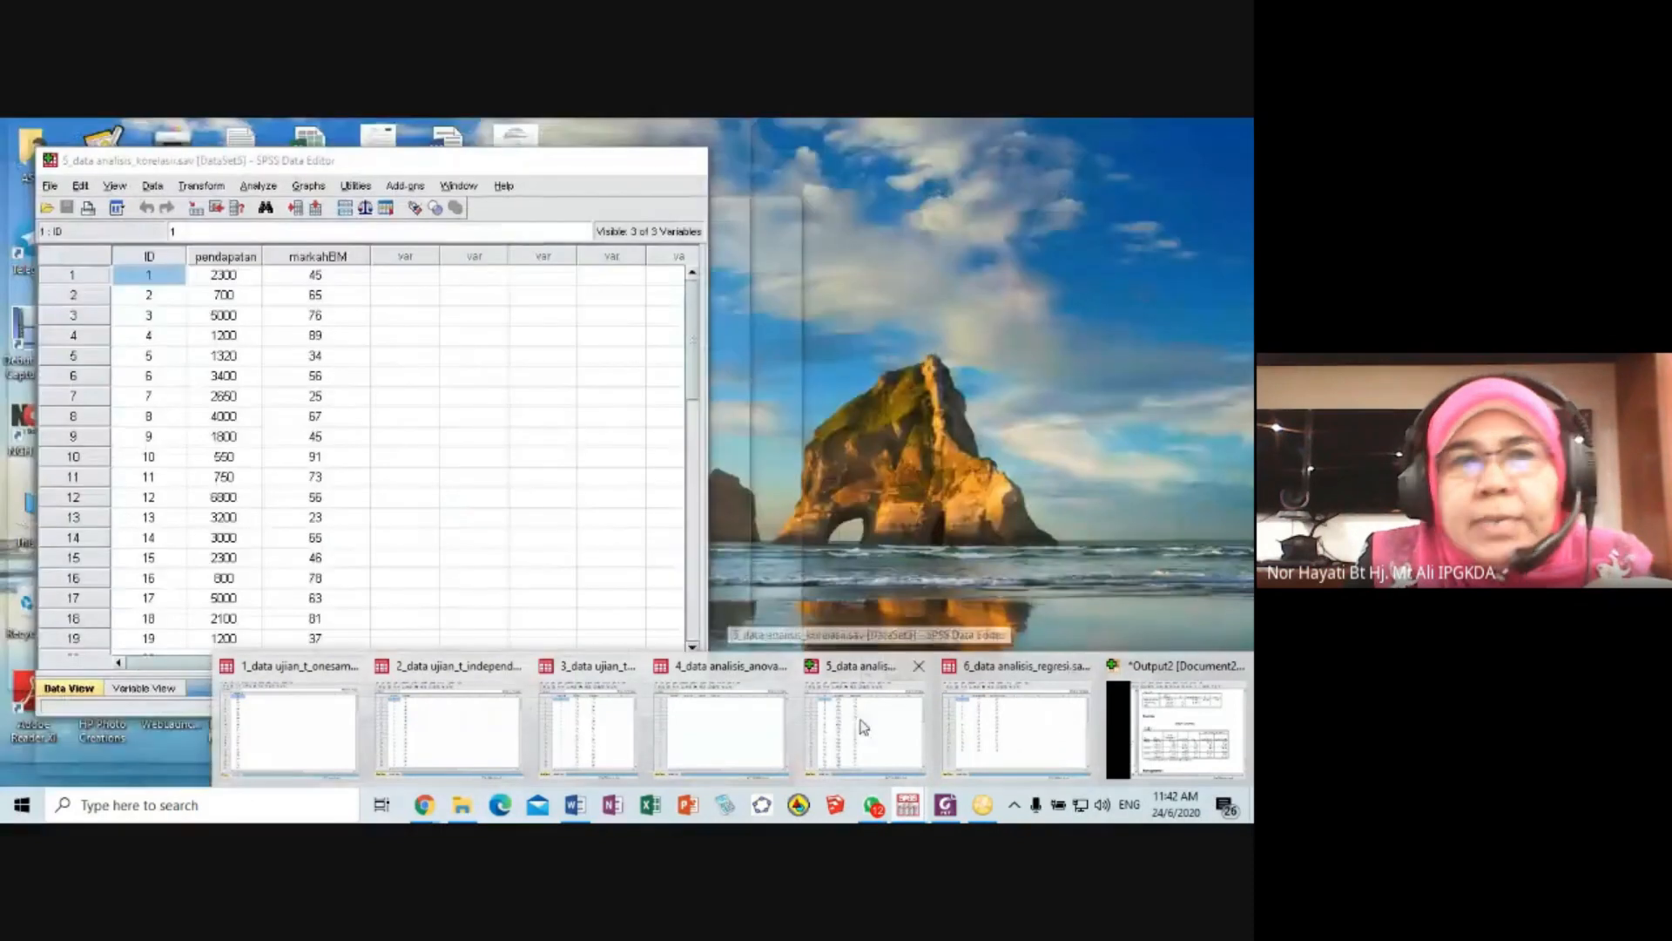
{"action": "left_click", "coordinate": [862, 727]}
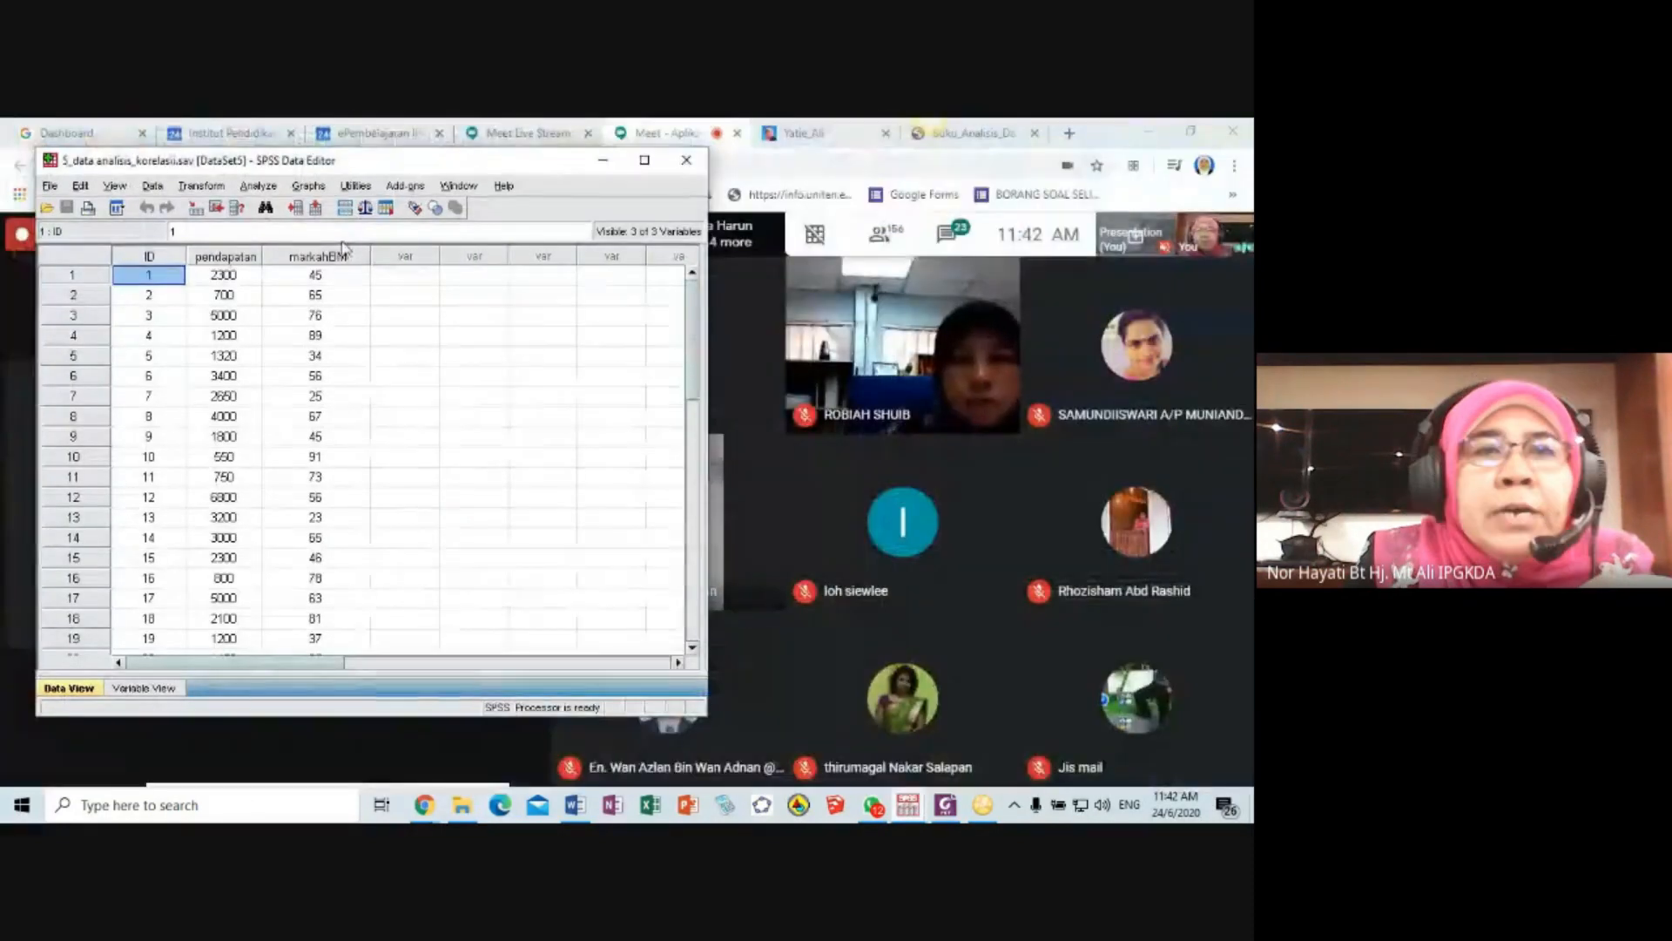
- Start a bivariate correlation analysis with Pendapatan Penjaga and Skor Bahasa Melayu as the variables
{"action": "left_click", "coordinate": [258, 186]}
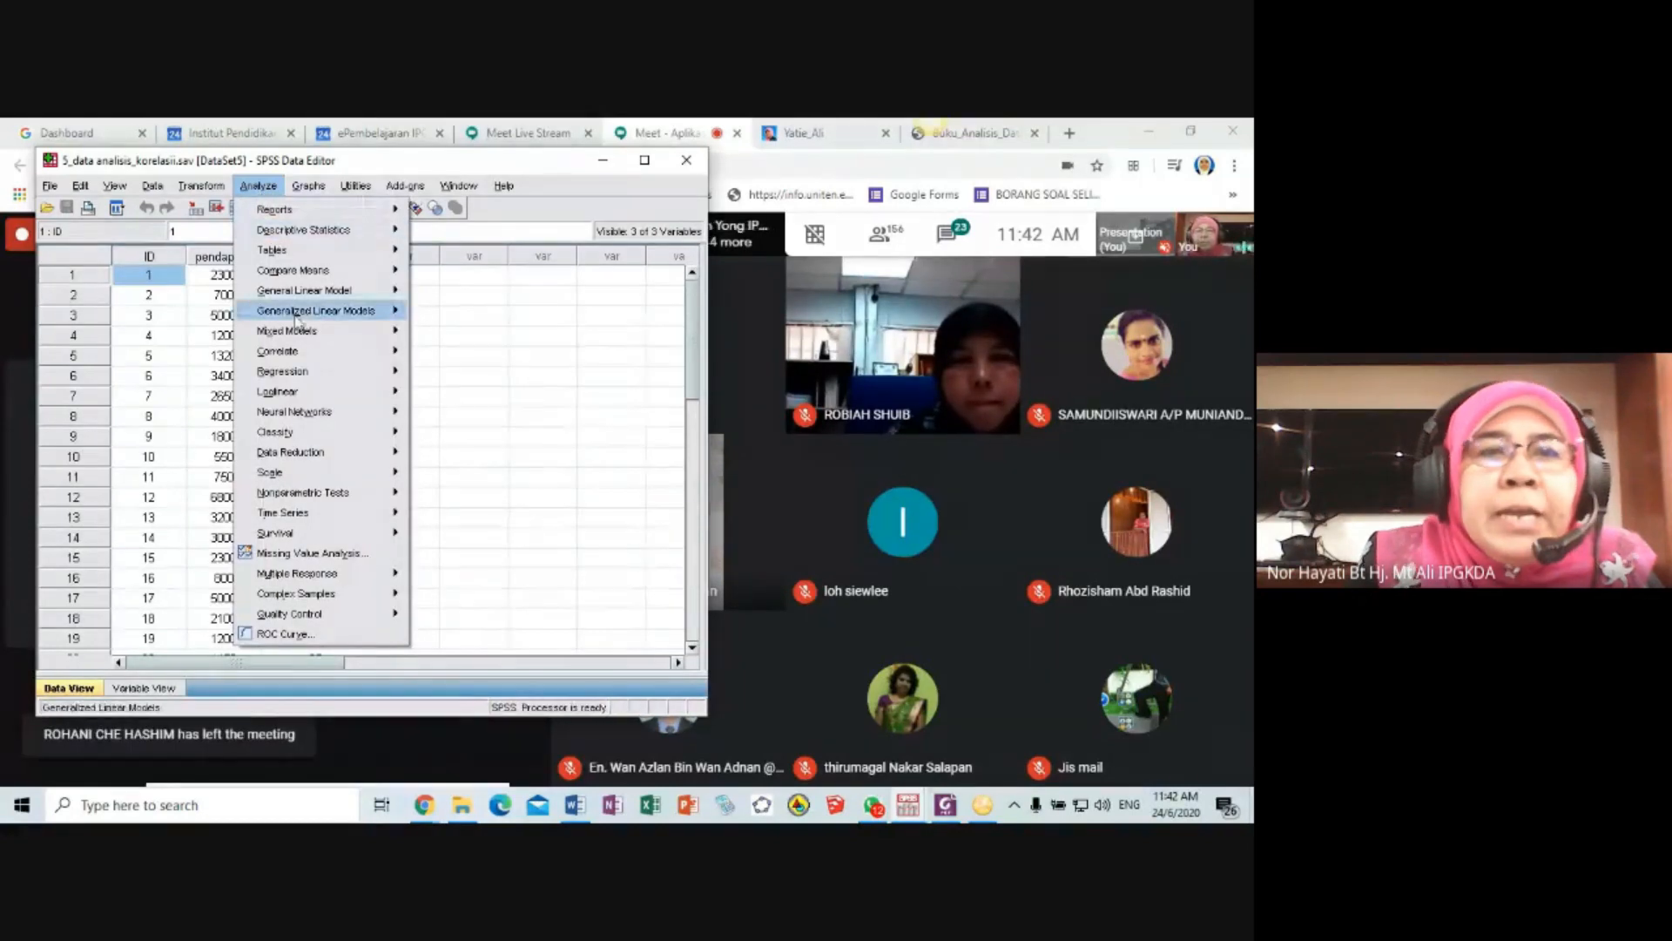
{"action": "mouse_move", "coordinate": [296, 350]}
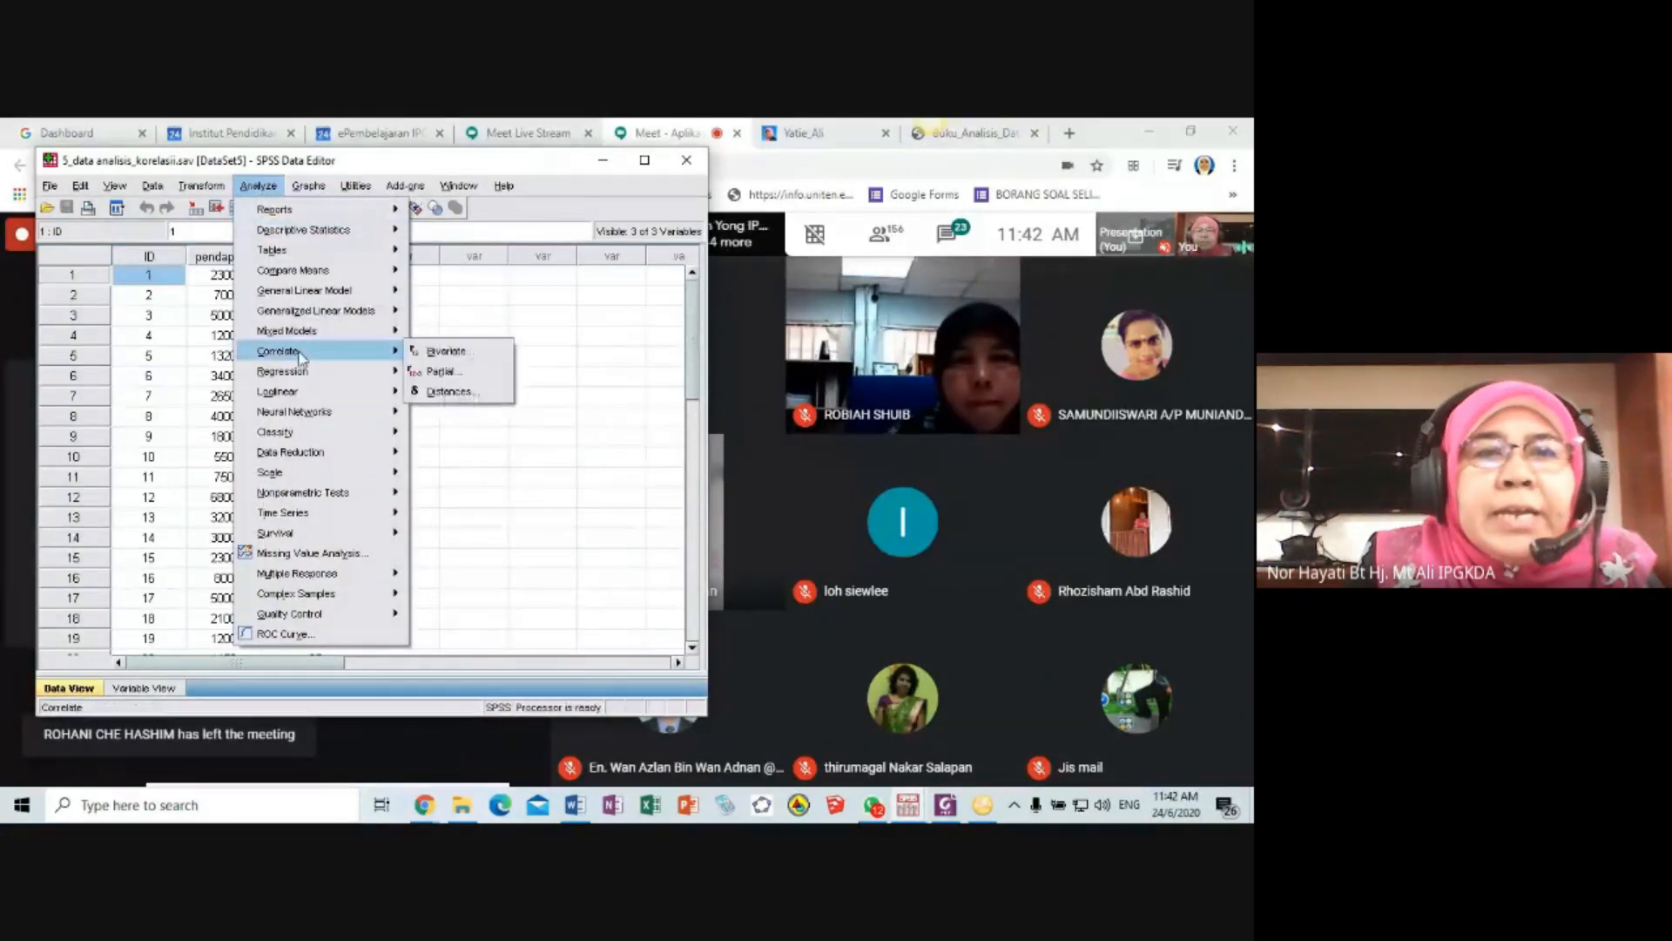
{"action": "left_click", "coordinate": [448, 352]}
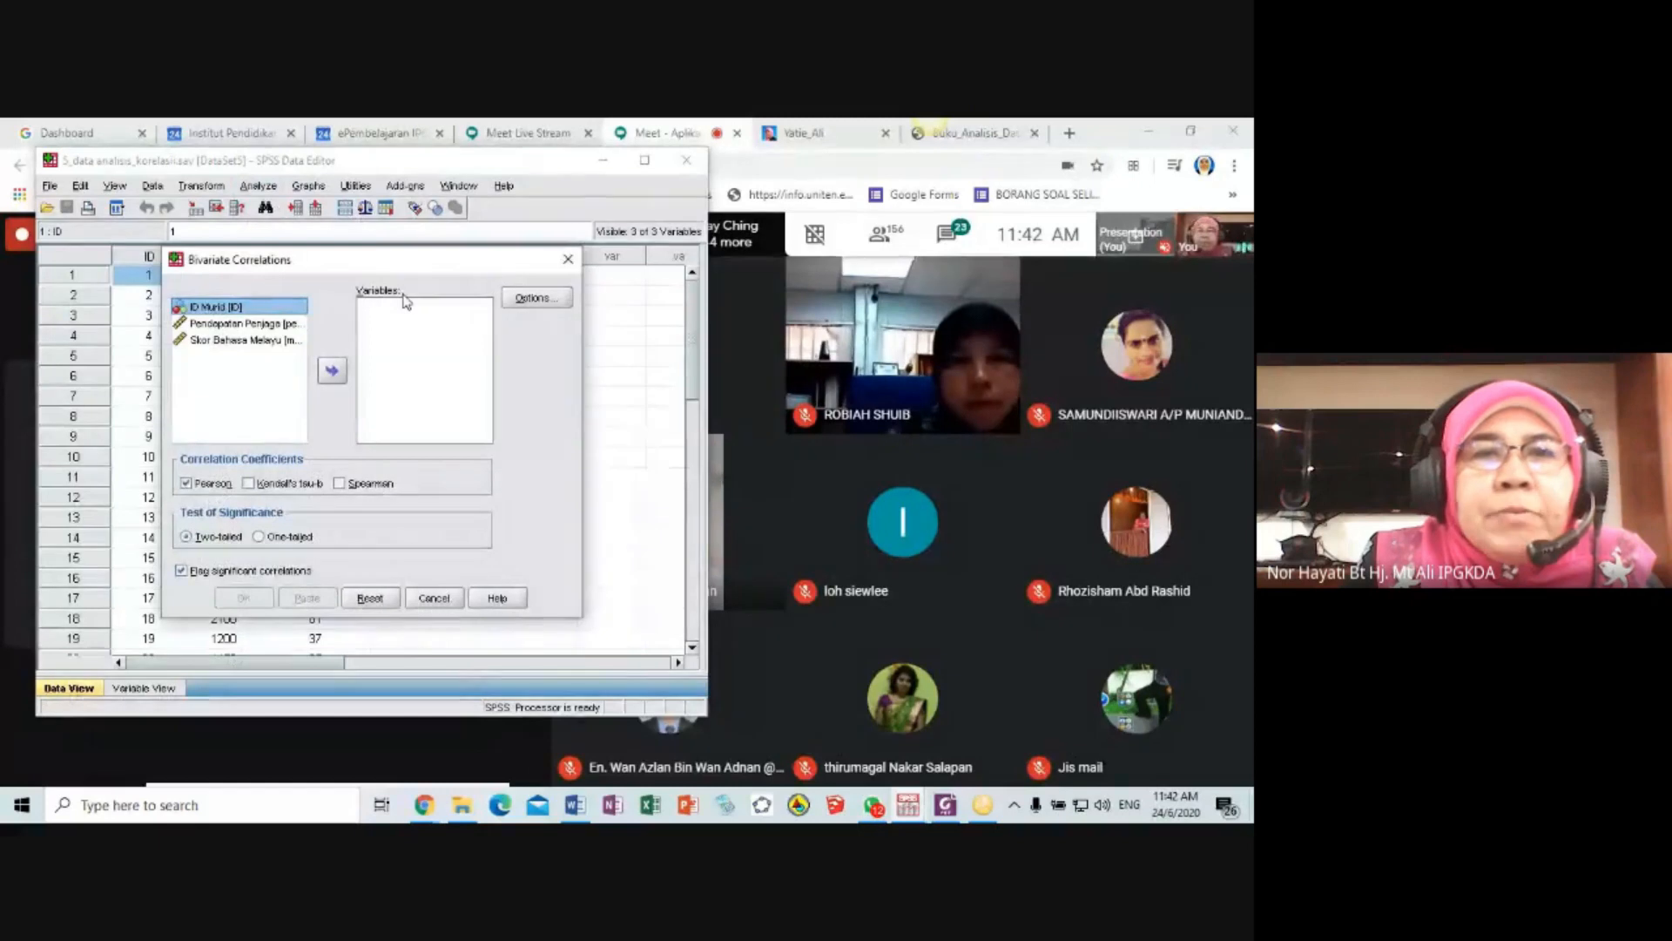
{"action": "left_click", "coordinate": [288, 326]}
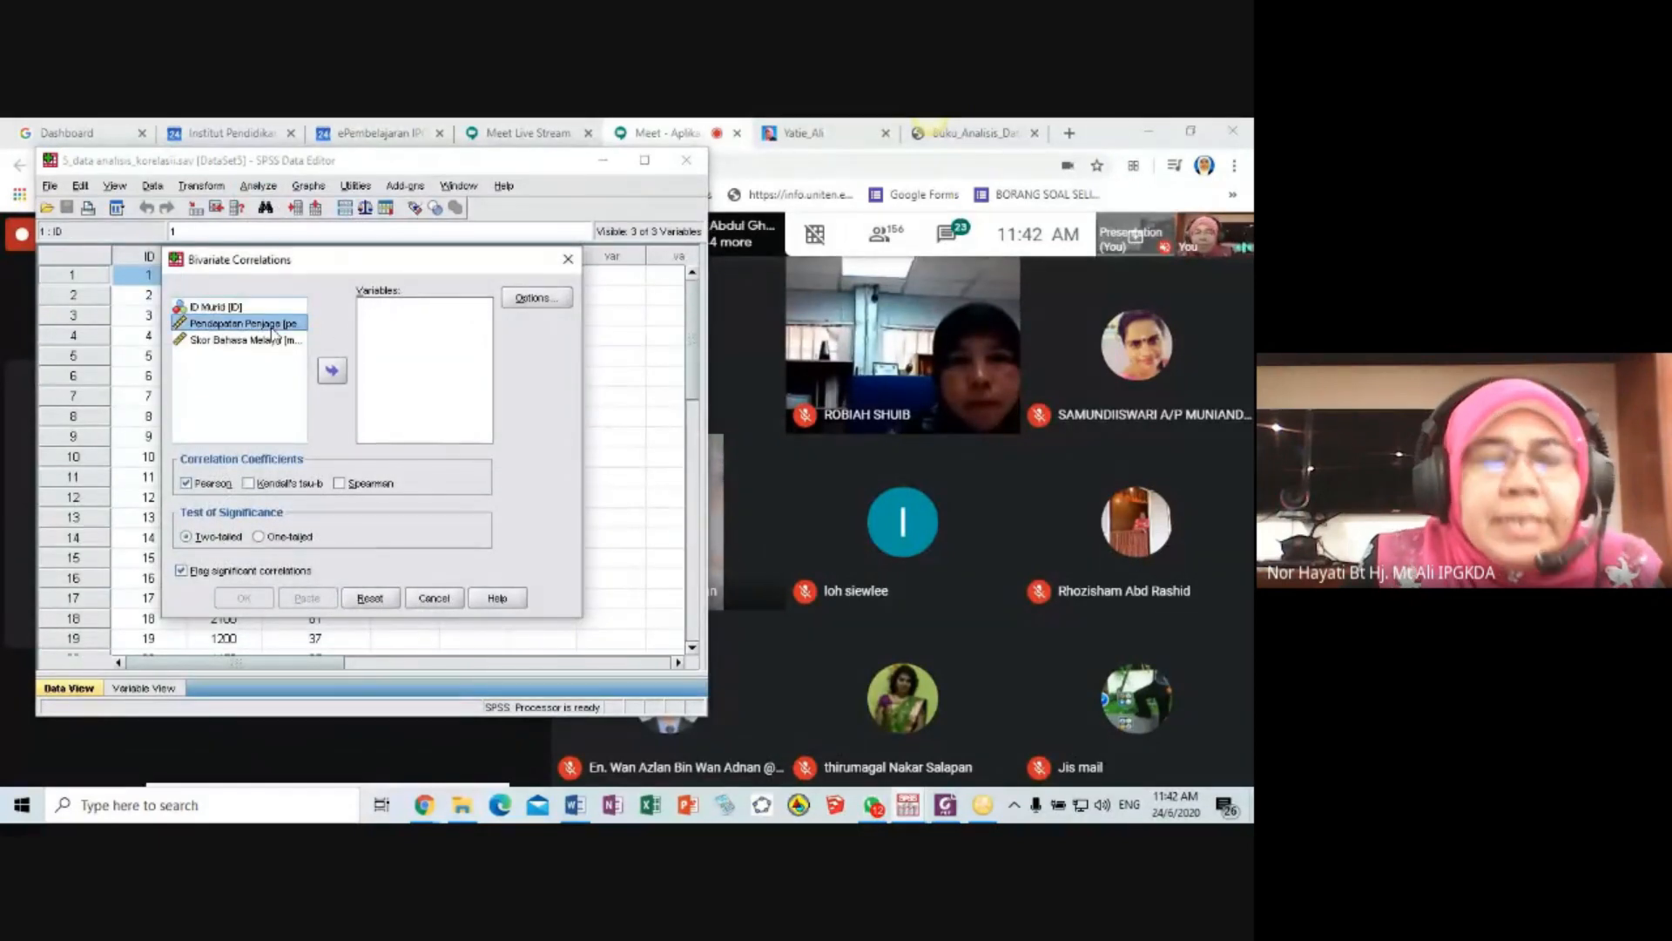
{"action": "left_click", "coordinate": [275, 341], "text": "shift"}
{"action": "left_click", "coordinate": [331, 371]}
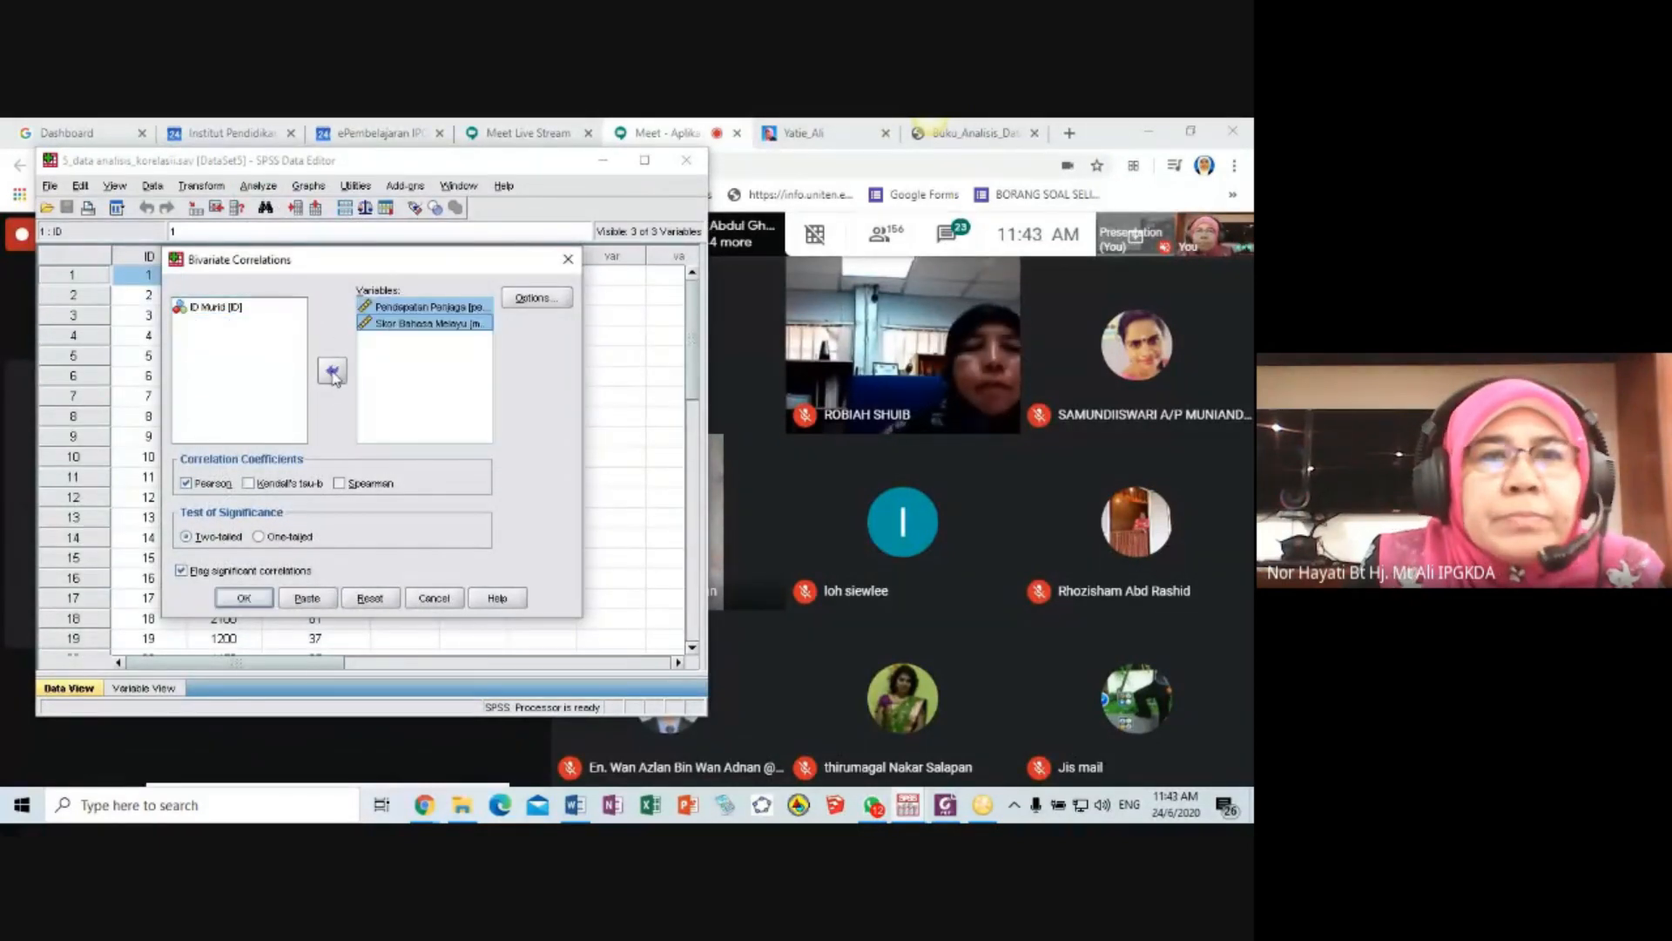
- Review the statistics and missing values options, then run the two-tailed Pearson correlation with significant correlations flagged
{"action": "left_click", "coordinate": [546, 301]}
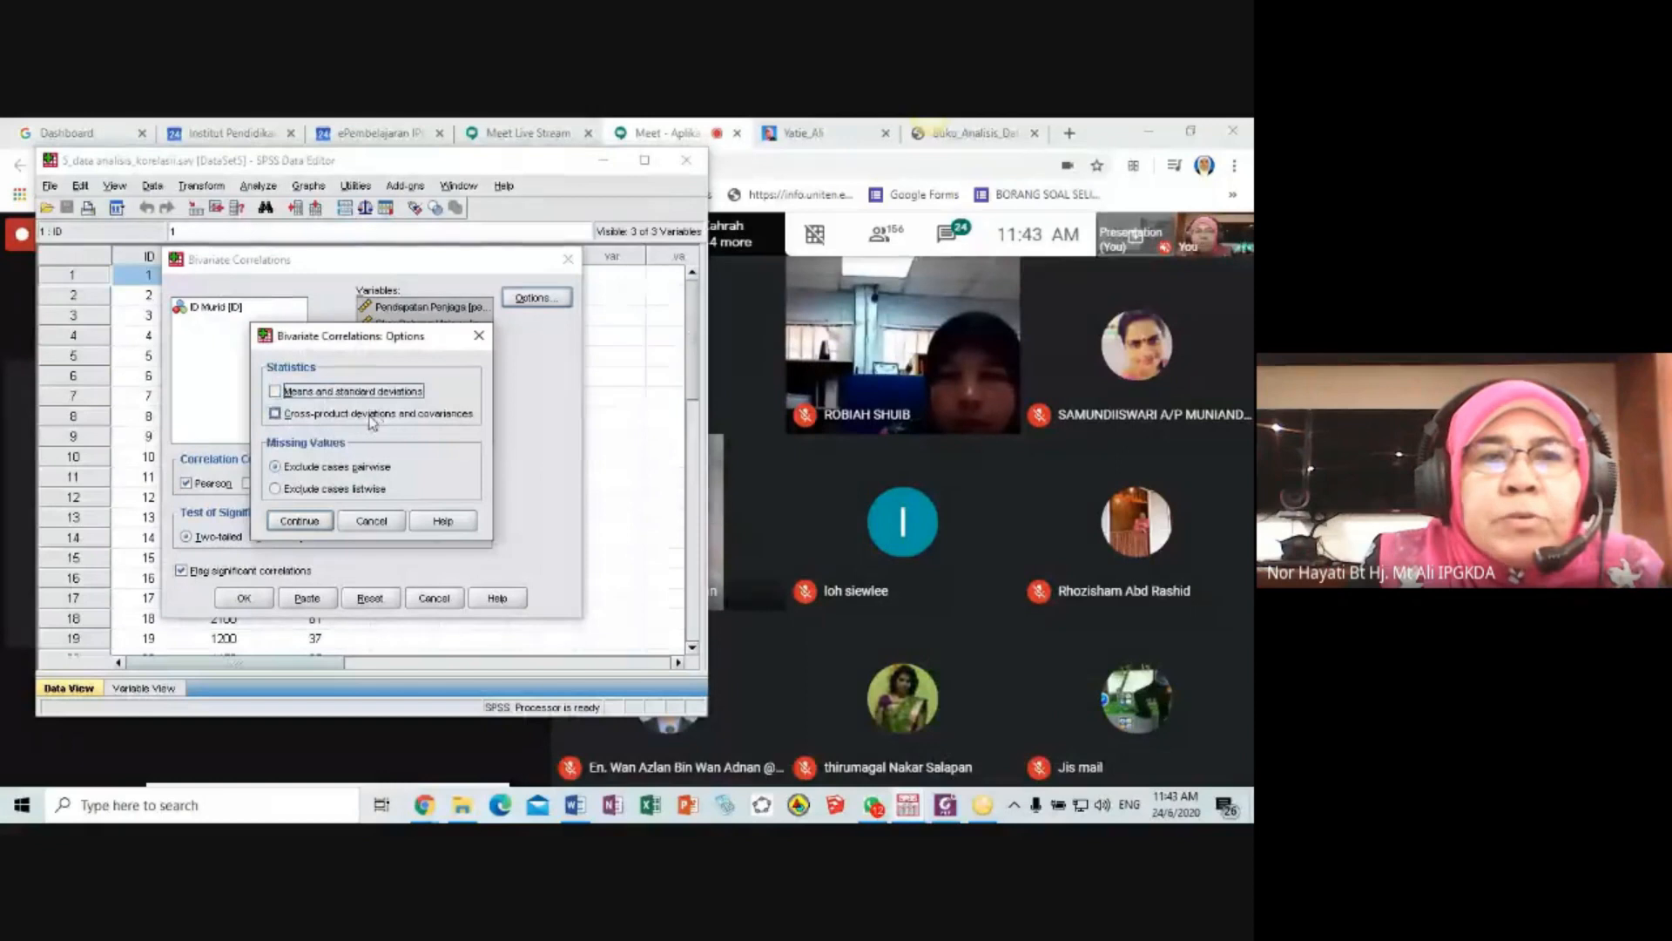
{"action": "left_click", "coordinate": [299, 521]}
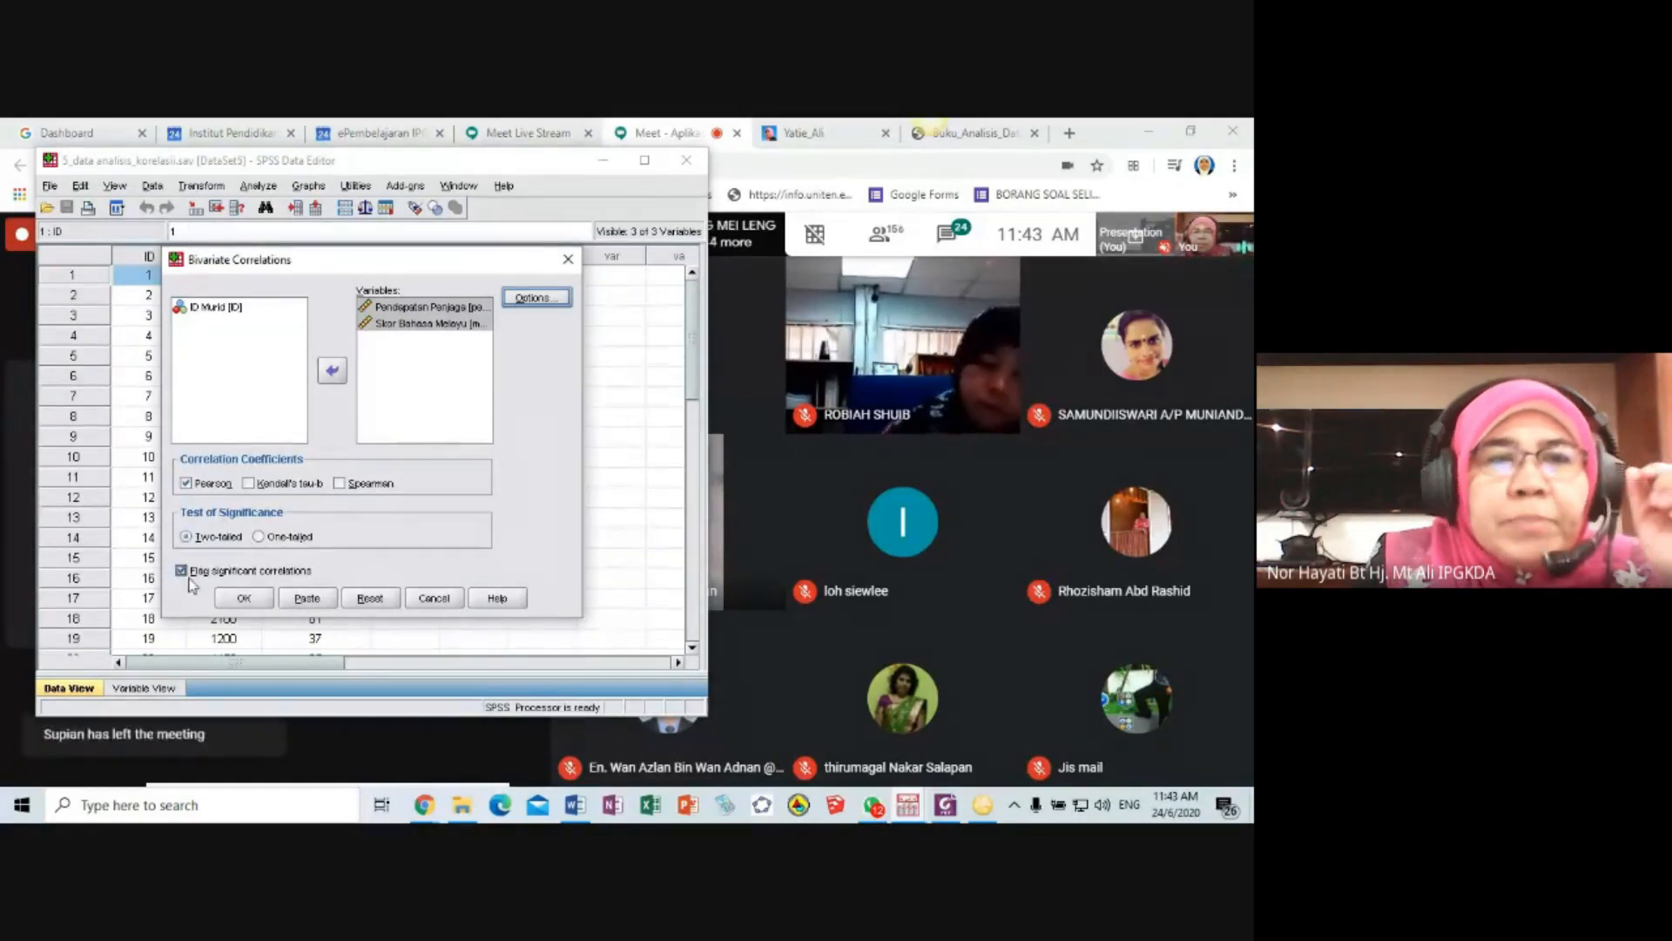
{"action": "left_click", "coordinate": [245, 597]}
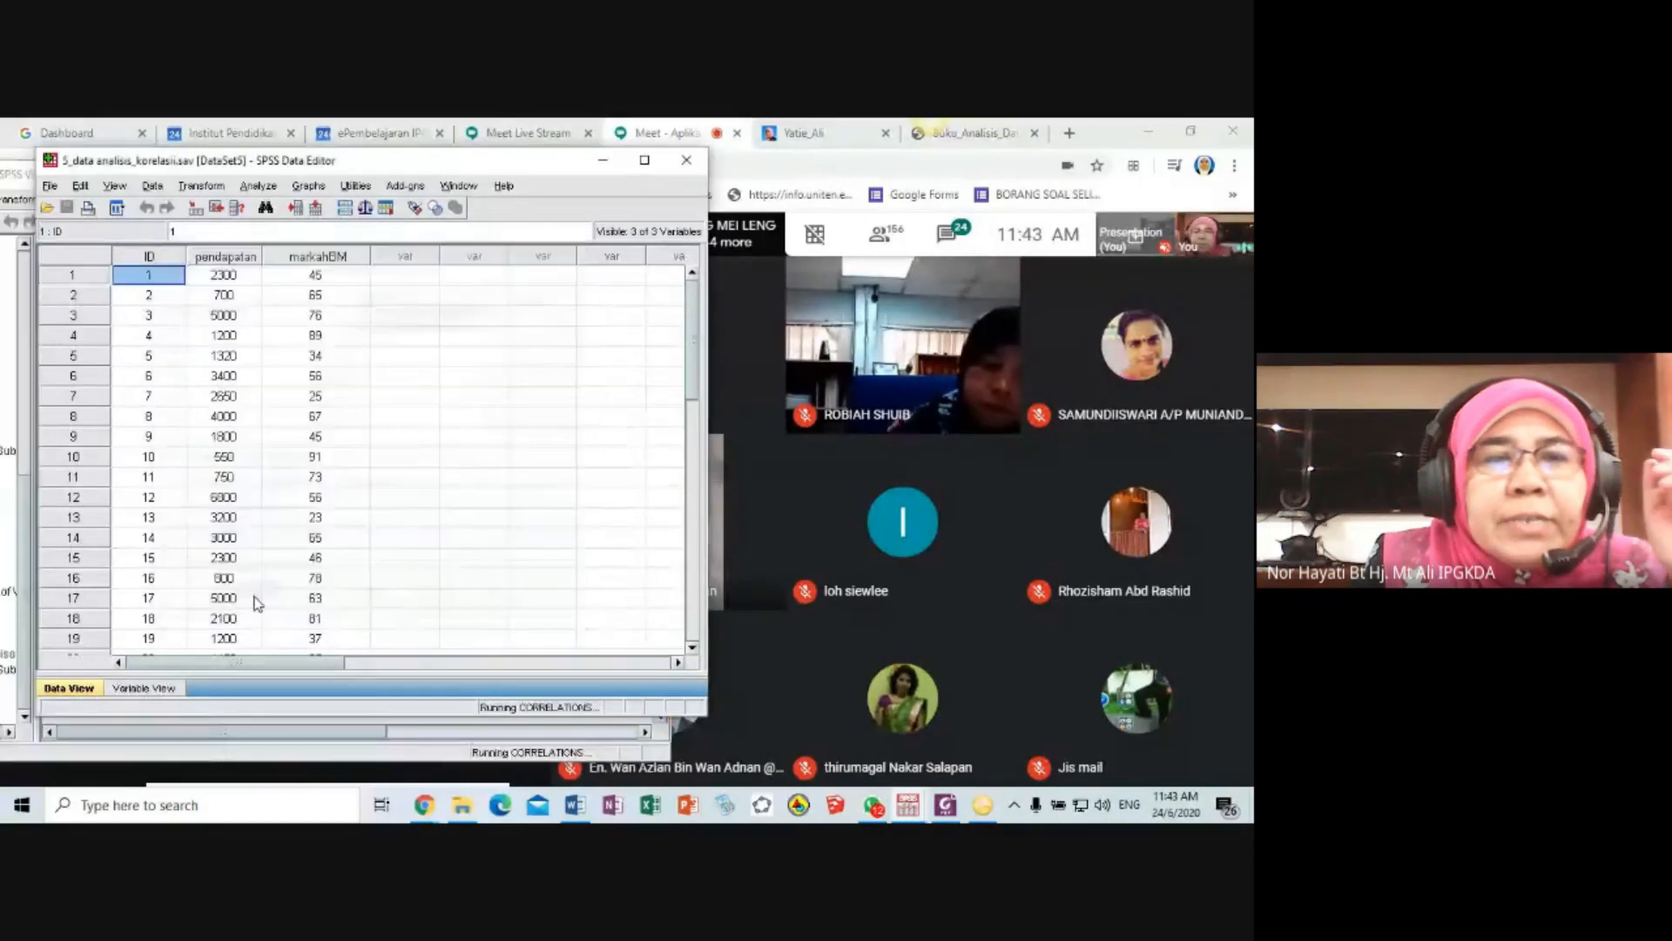
- Show the Output2 viewer full screen and examine the Correlations table for Pendapatan Penjaga and Skor Bahasa Melayu
{"action": "left_click", "coordinate": [911, 812]}
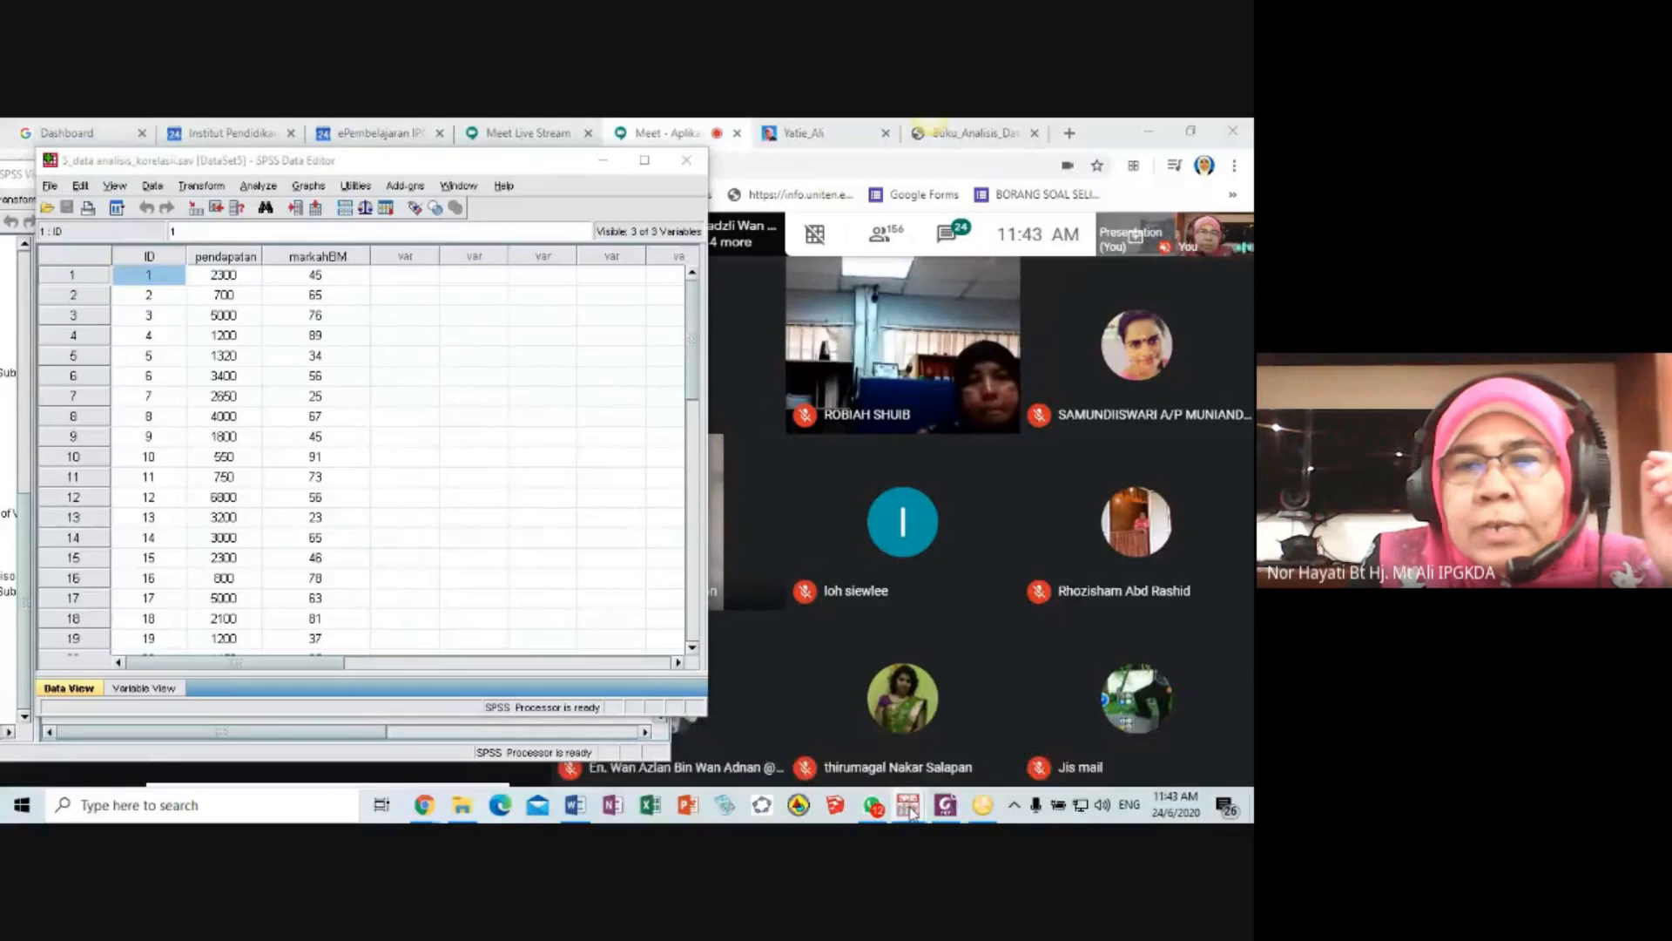
{"action": "left_click", "coordinate": [1210, 729]}
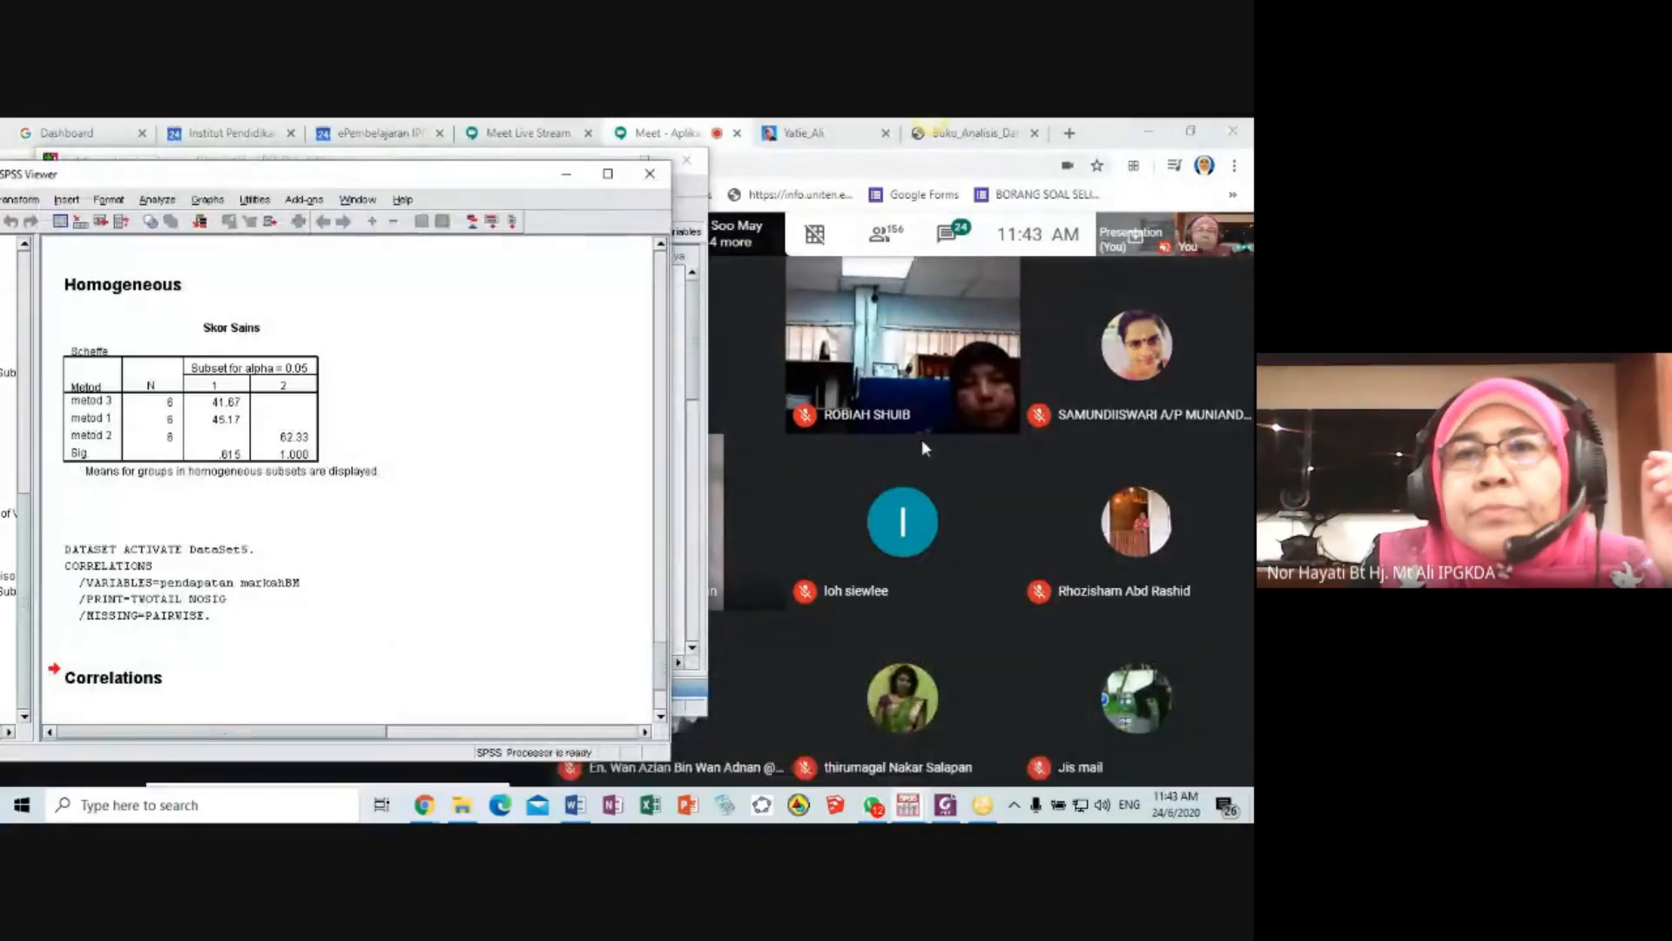
{"action": "left_click", "coordinate": [608, 173]}
{"action": "scroll", "coordinate": [519, 492], "scroll_direction": "down", "scroll_amount": 3}
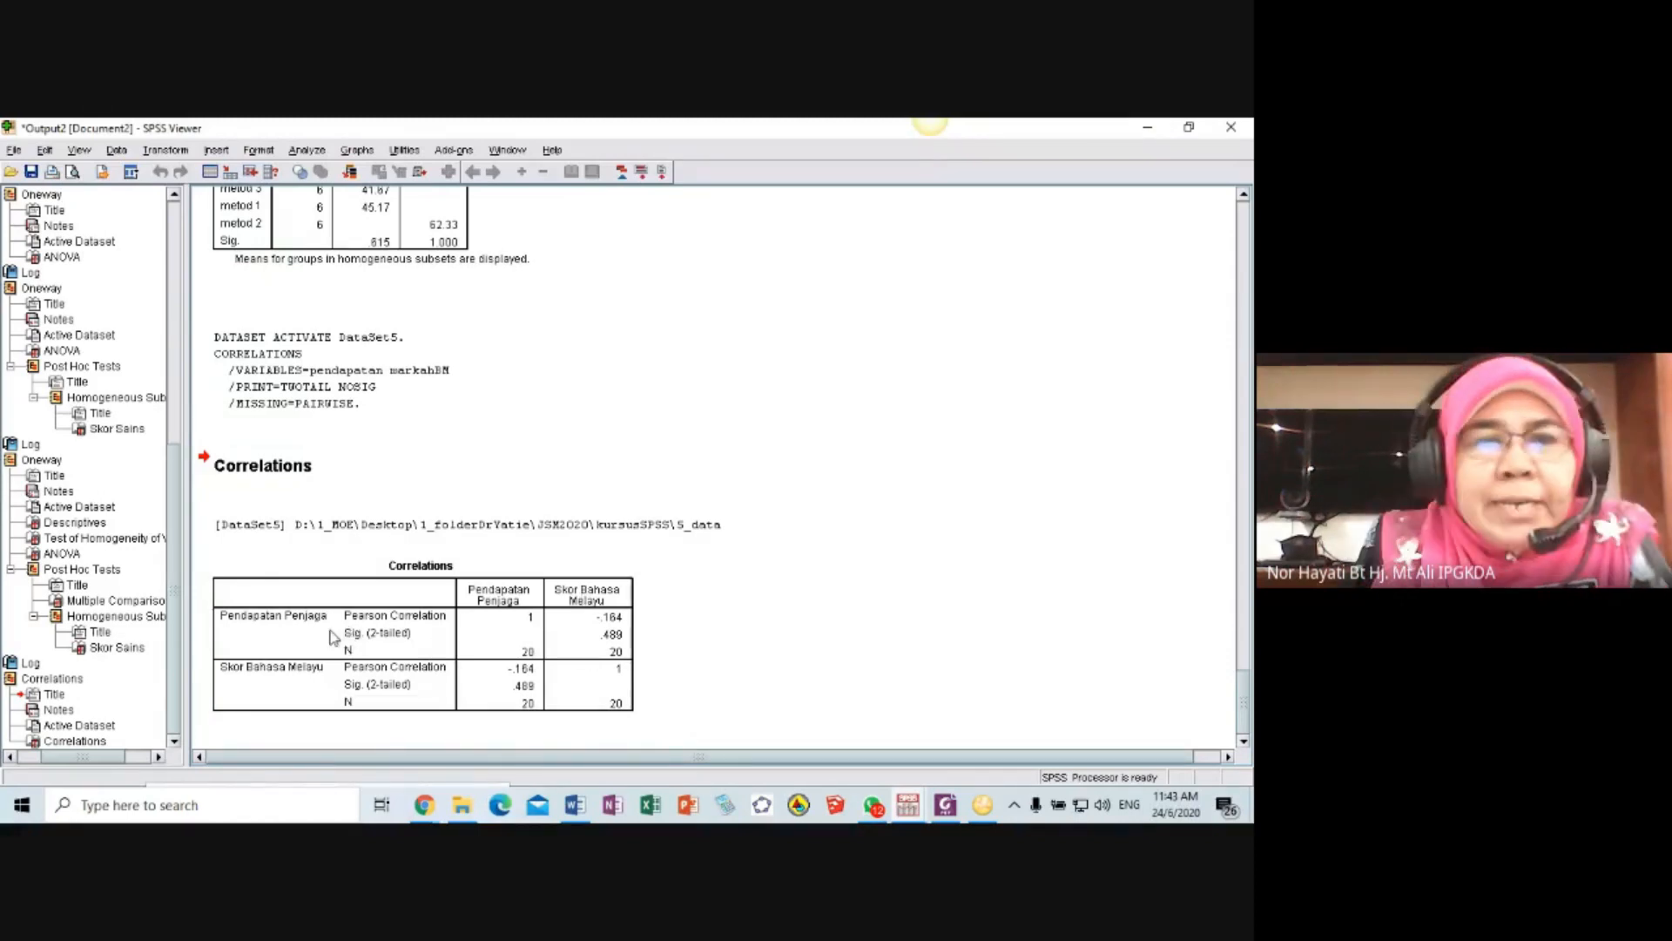
{"action": "left_click", "coordinate": [909, 804]}
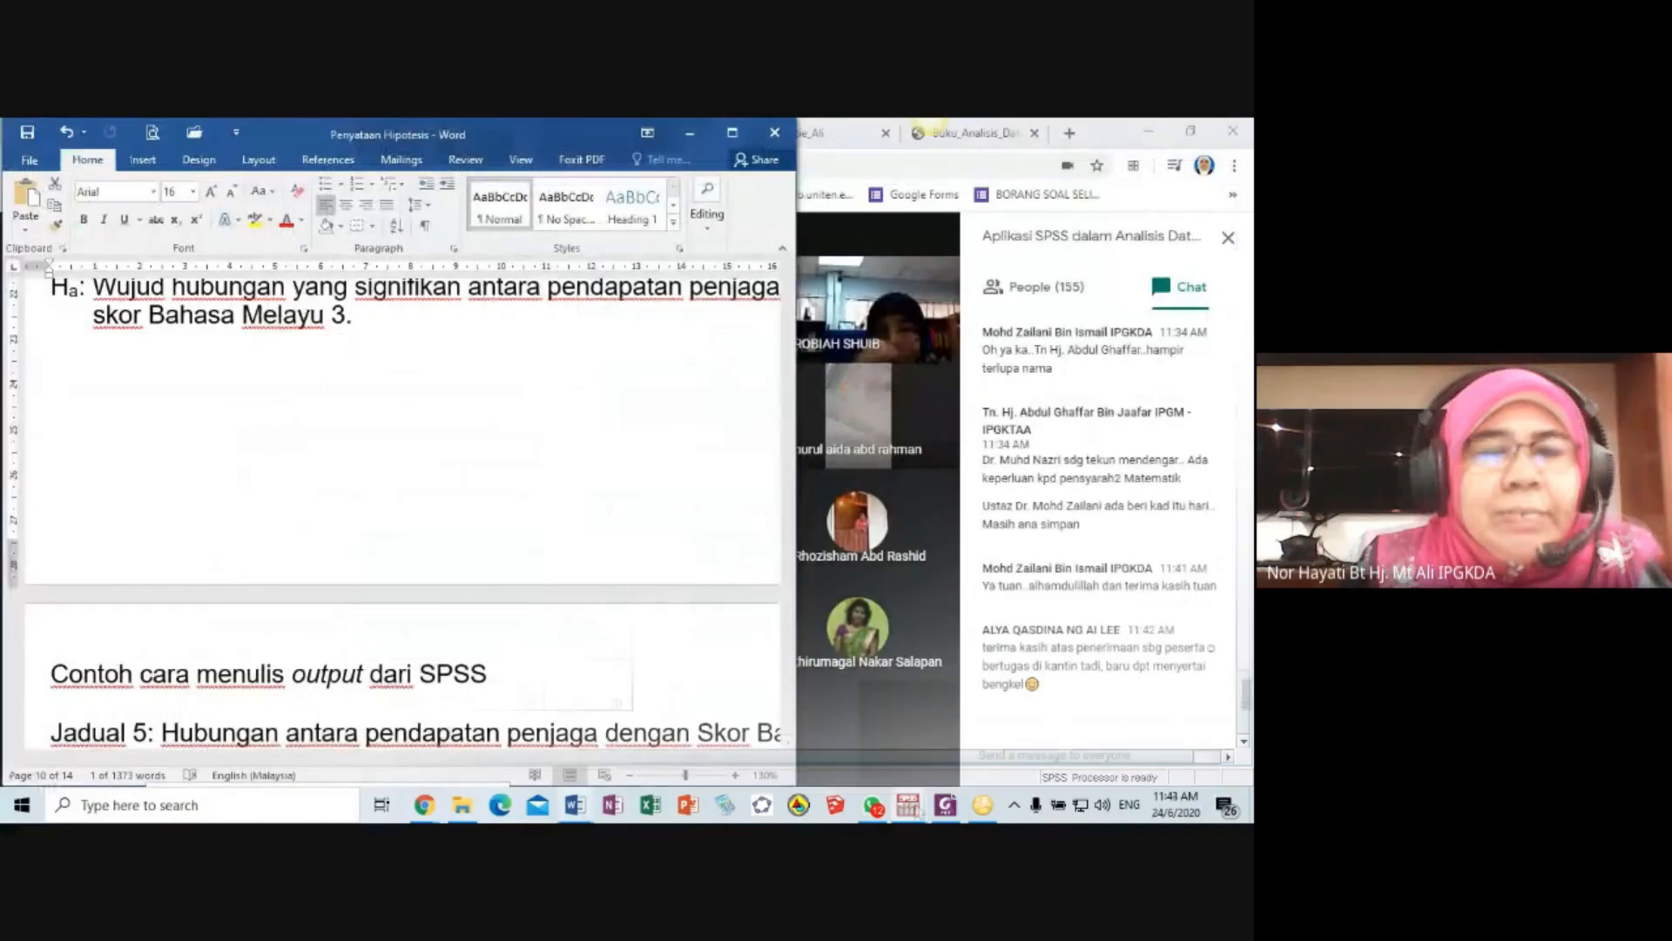
{"action": "left_click", "coordinate": [1171, 740]}
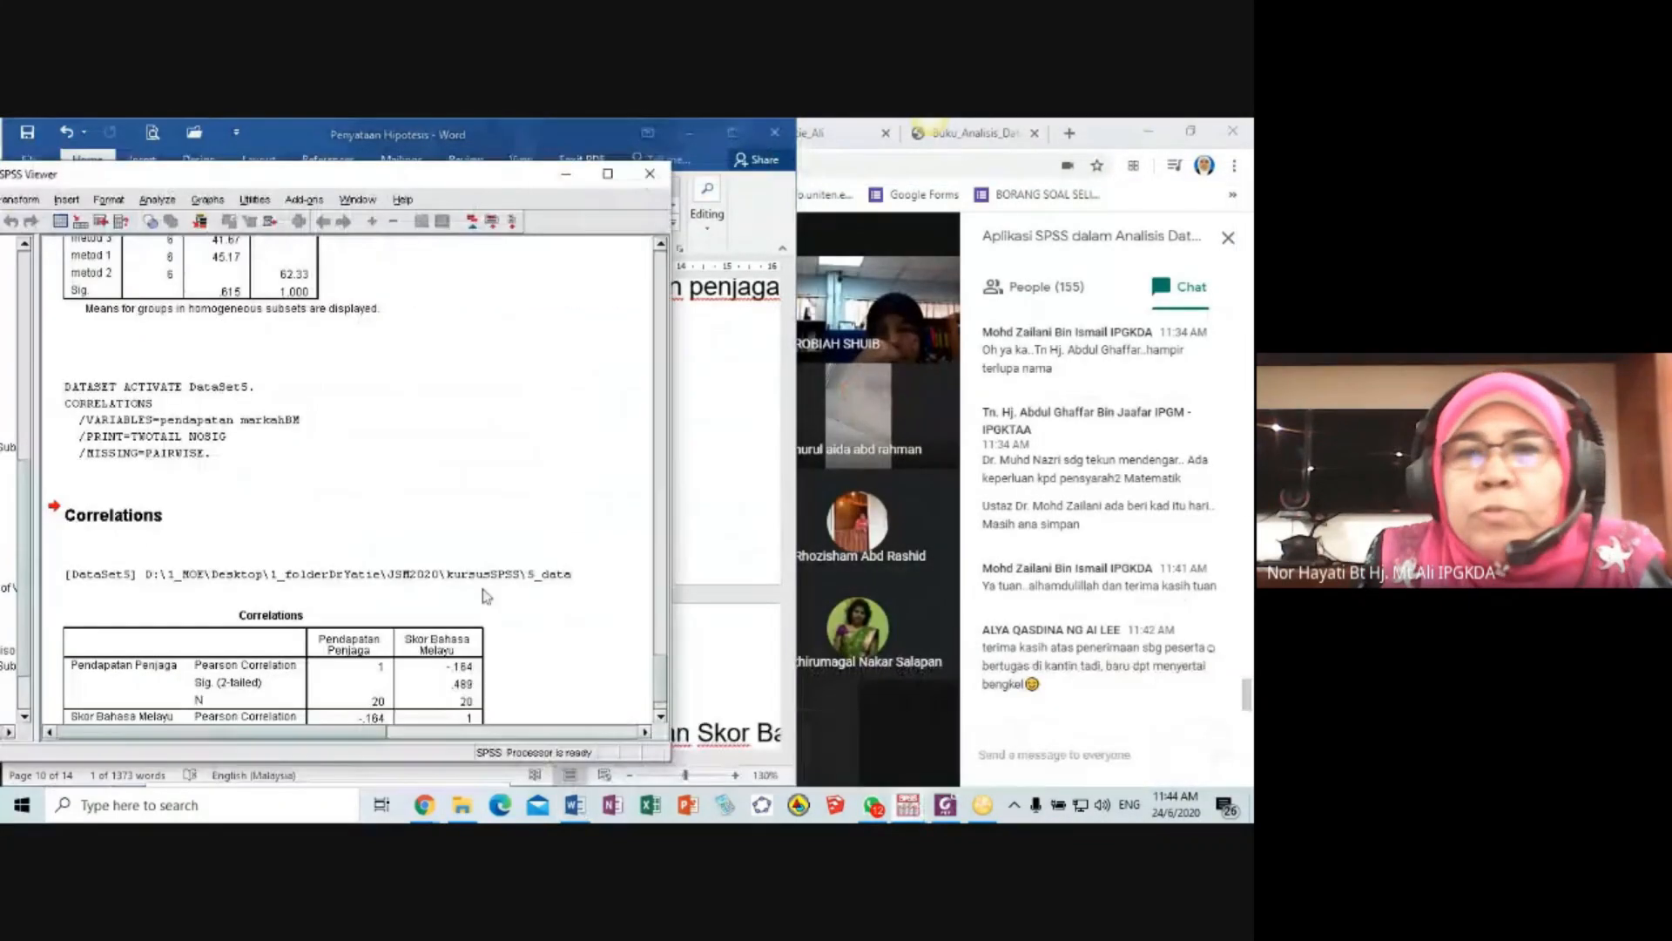
{"action": "left_click", "coordinate": [608, 173]}
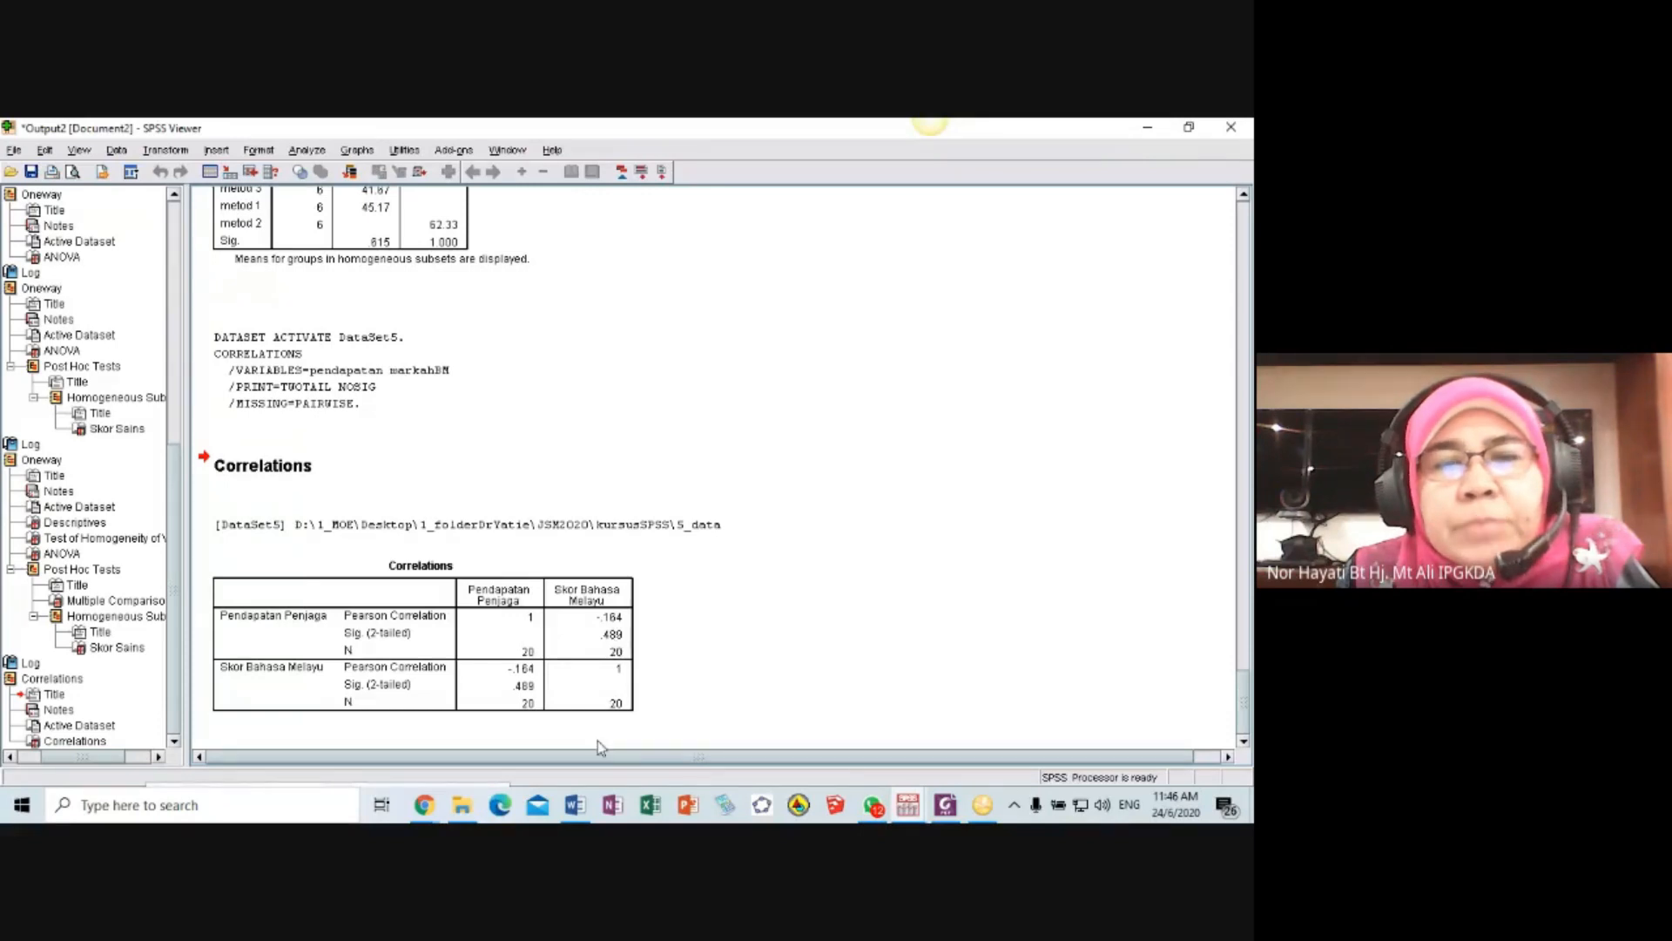
- Switch to the Penyataan Hipotesis document in Word, widen its window to read H0 and Ha, then return to the SPSS output
{"action": "left_click", "coordinate": [580, 819]}
{"action": "scroll", "coordinate": [351, 479], "scroll_direction": "up", "scroll_amount": 5}
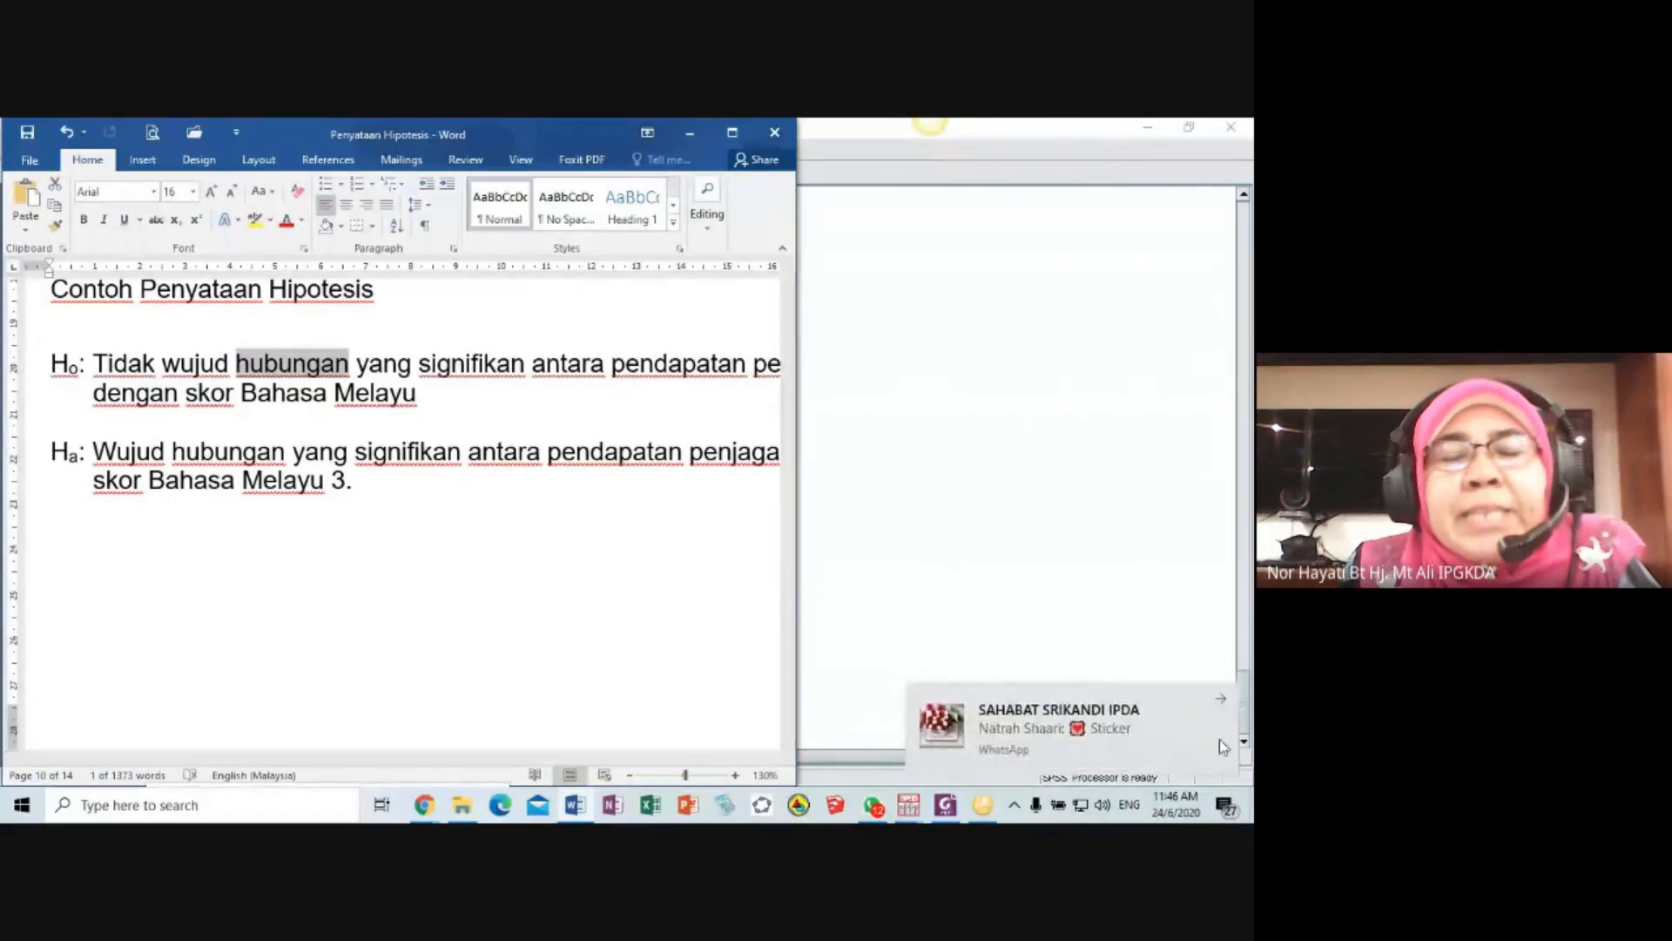
{"action": "left_click_drag", "start_coordinate": [811, 485], "coordinate": [902, 485]}
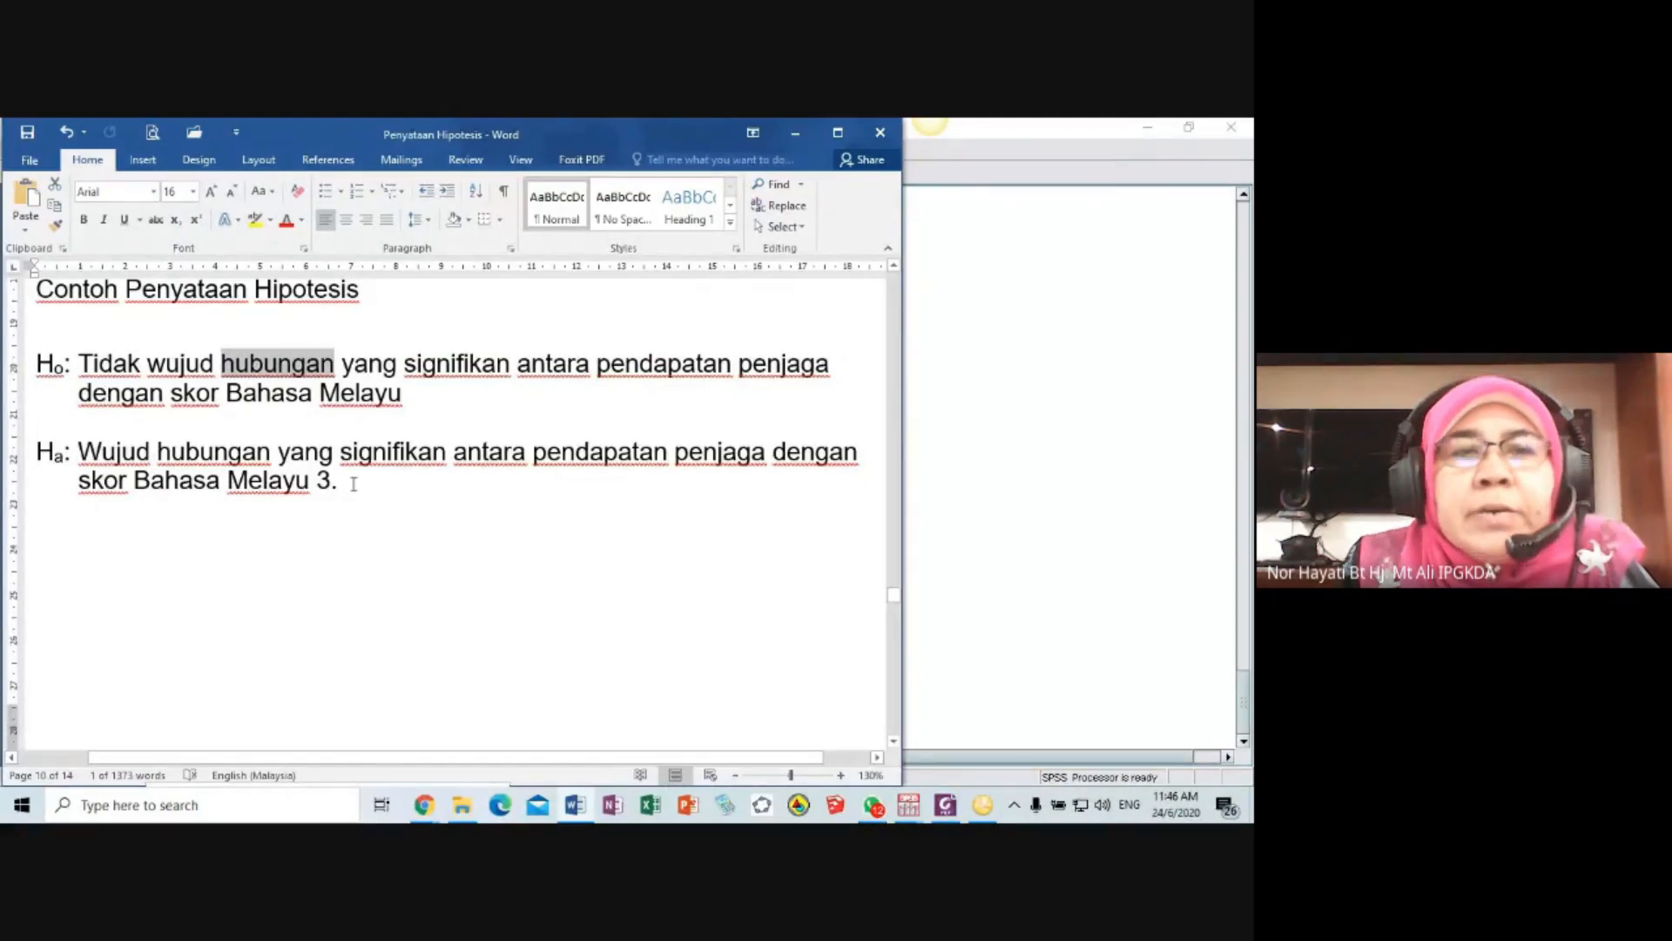
{"action": "left_click", "coordinate": [1101, 545]}
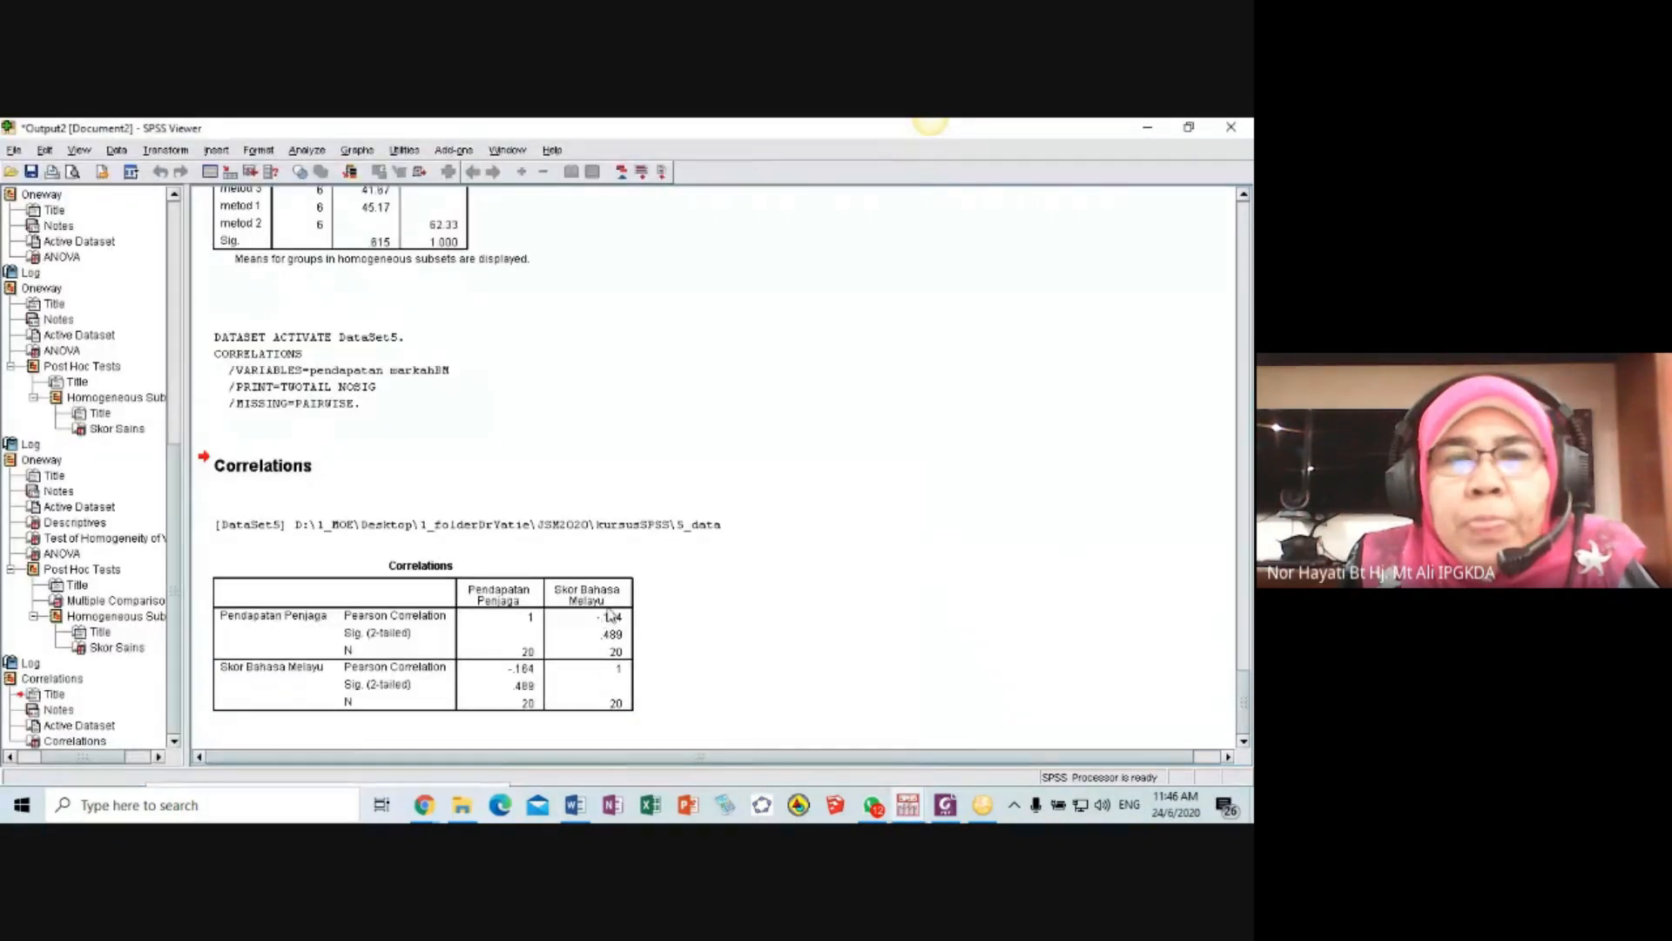
- Consult the Jadual Kekuatan Hubungan Mengikut Nilai Korelasi table in the Word document, then reread the H0 and Ha statements
{"action": "left_click", "coordinate": [586, 806]}
{"action": "scroll", "coordinate": [540, 413], "scroll_direction": "up", "scroll_amount": 8}
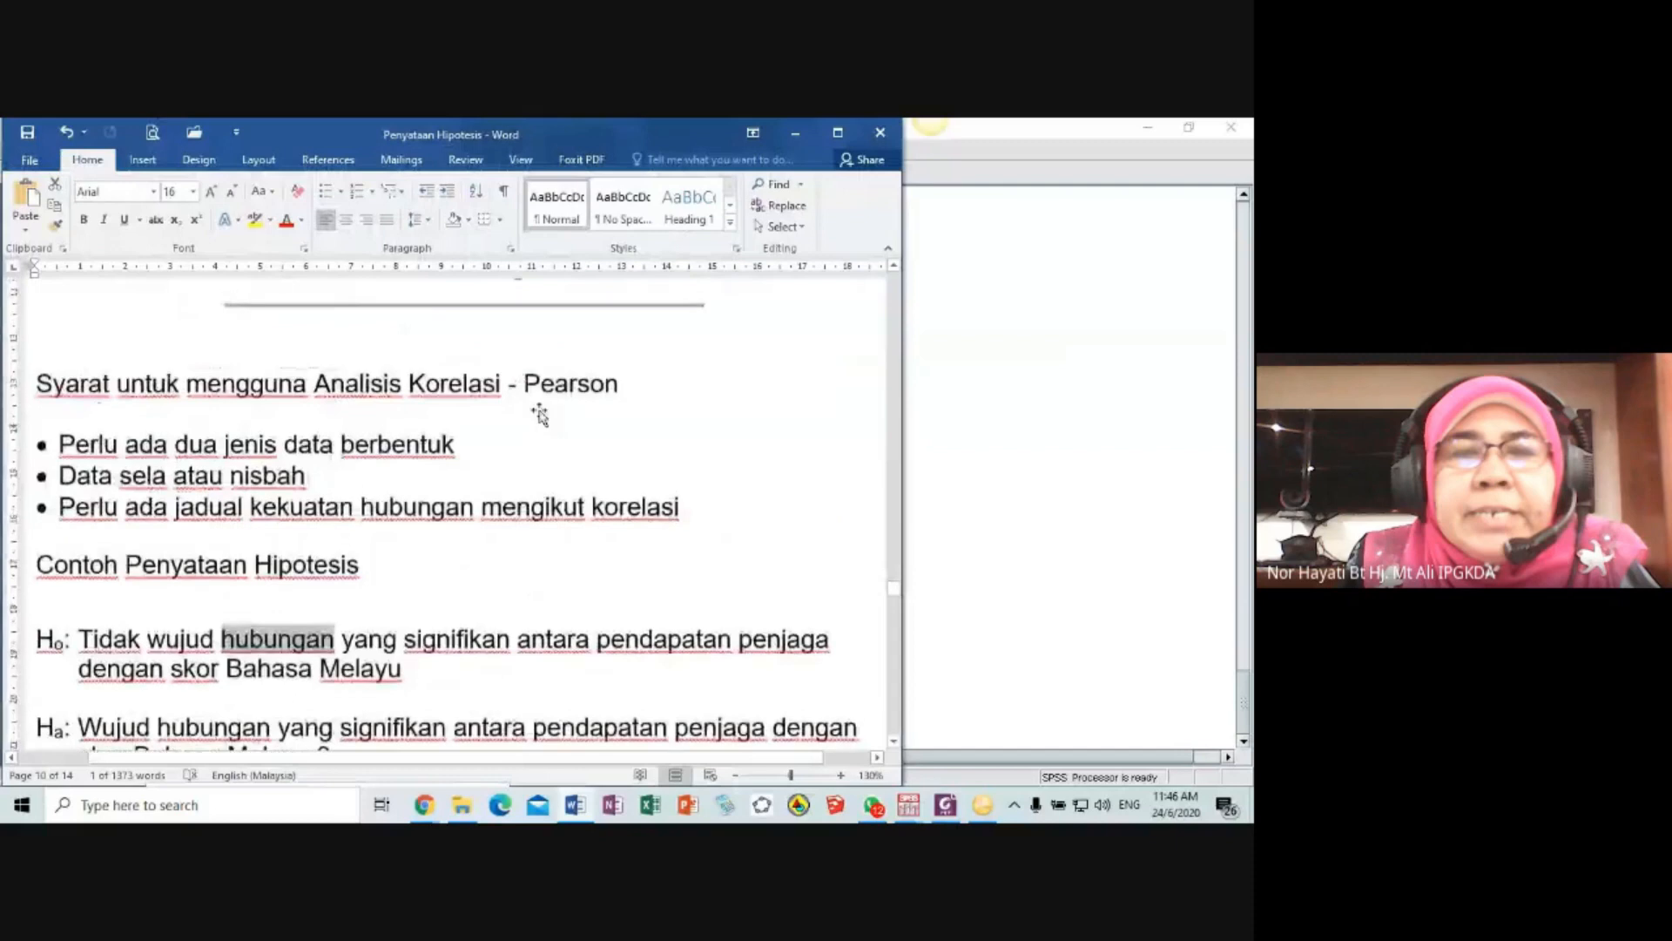
{"action": "scroll", "coordinate": [540, 413], "scroll_direction": "up", "scroll_amount": 2}
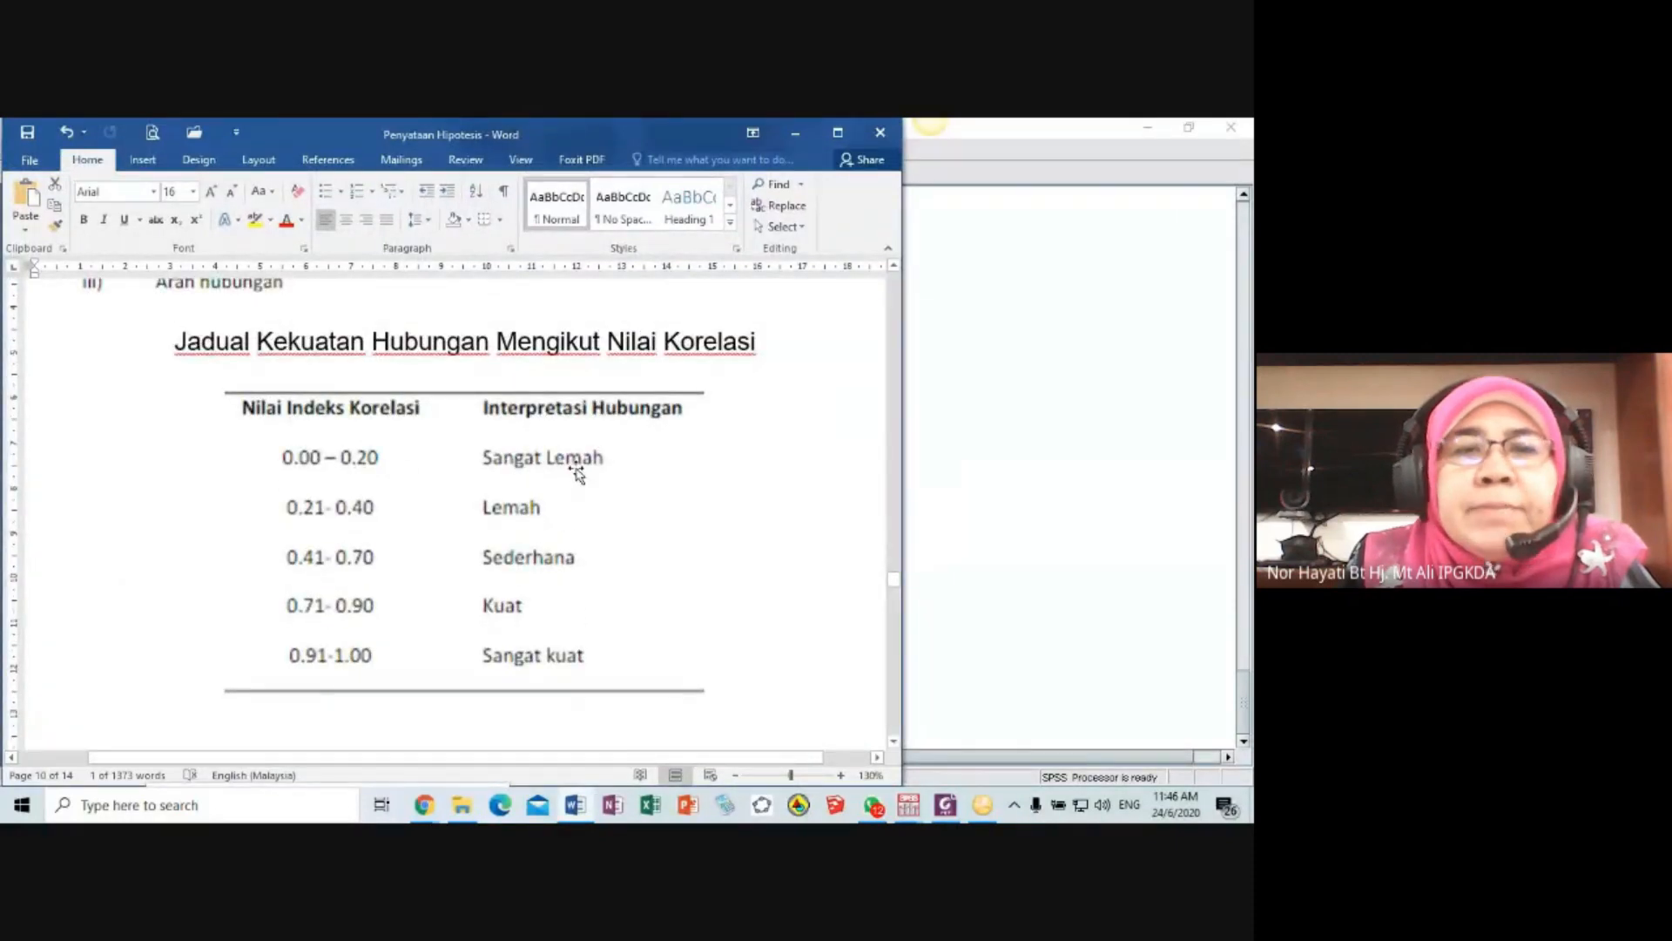
{"action": "scroll", "coordinate": [577, 471], "scroll_direction": "down", "scroll_amount": 10}
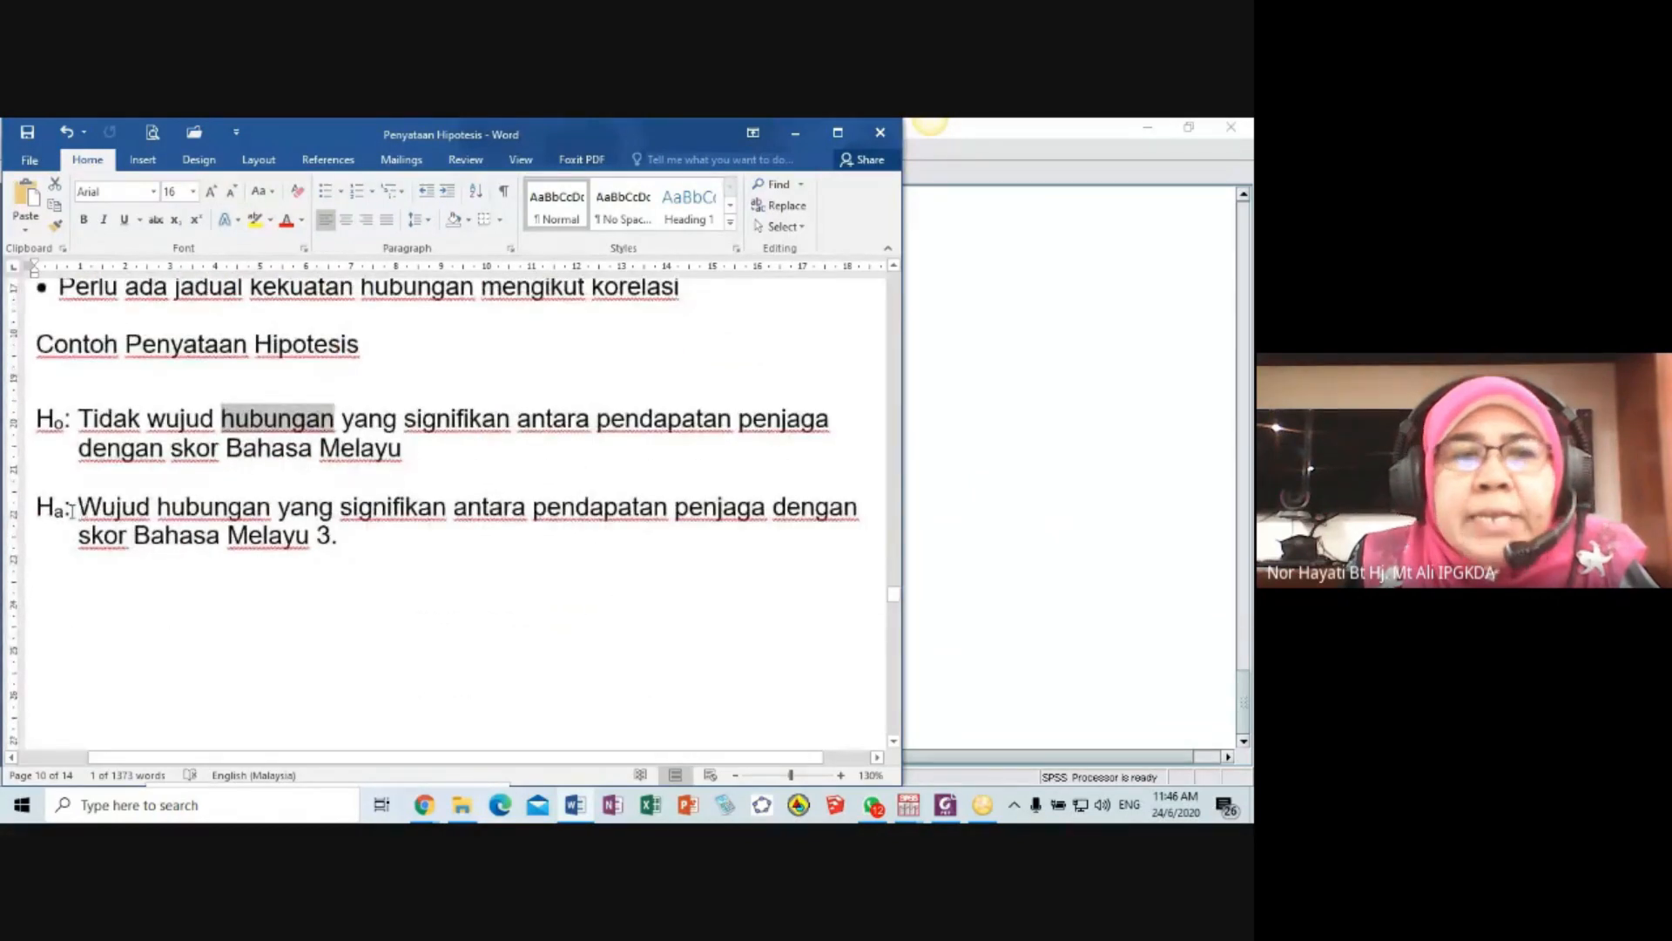
{"action": "left_click", "coordinate": [555, 499]}
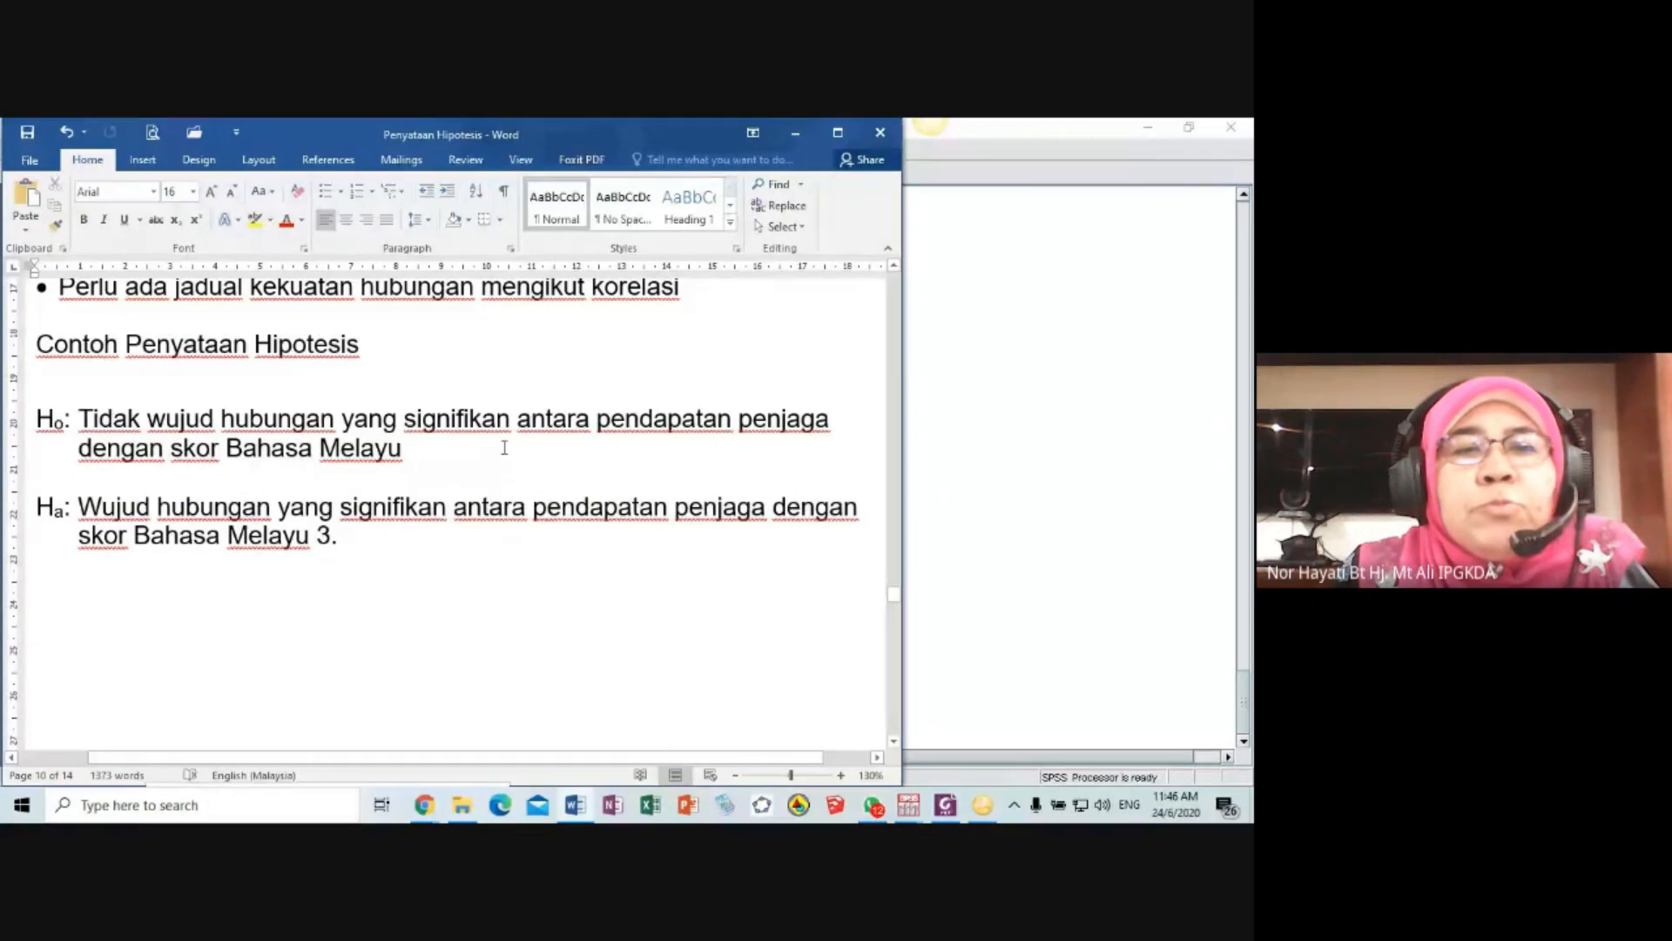
- Read the example of writing up the SPSS correlation output, including the Correlations table and its concluding paragraph
{"action": "scroll", "coordinate": [504, 447], "scroll_direction": "down", "scroll_amount": 5}
{"action": "scroll", "coordinate": [505, 447], "scroll_direction": "down", "scroll_amount": 3}
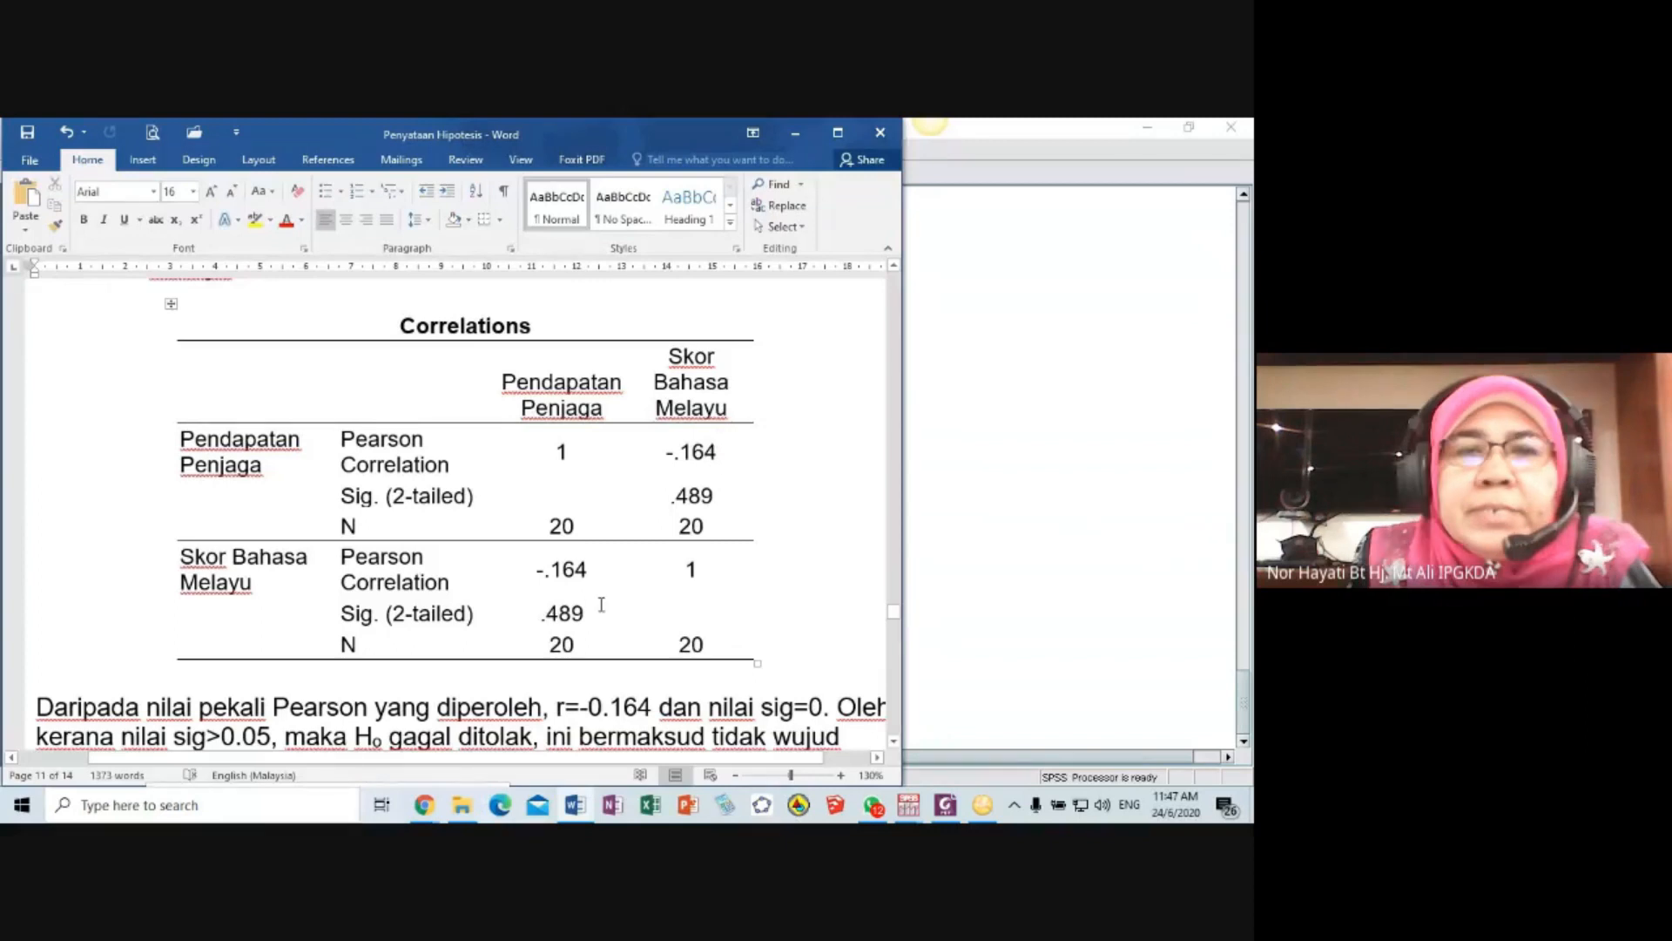
{"action": "scroll", "coordinate": [599, 603], "scroll_direction": "down", "scroll_amount": 3}
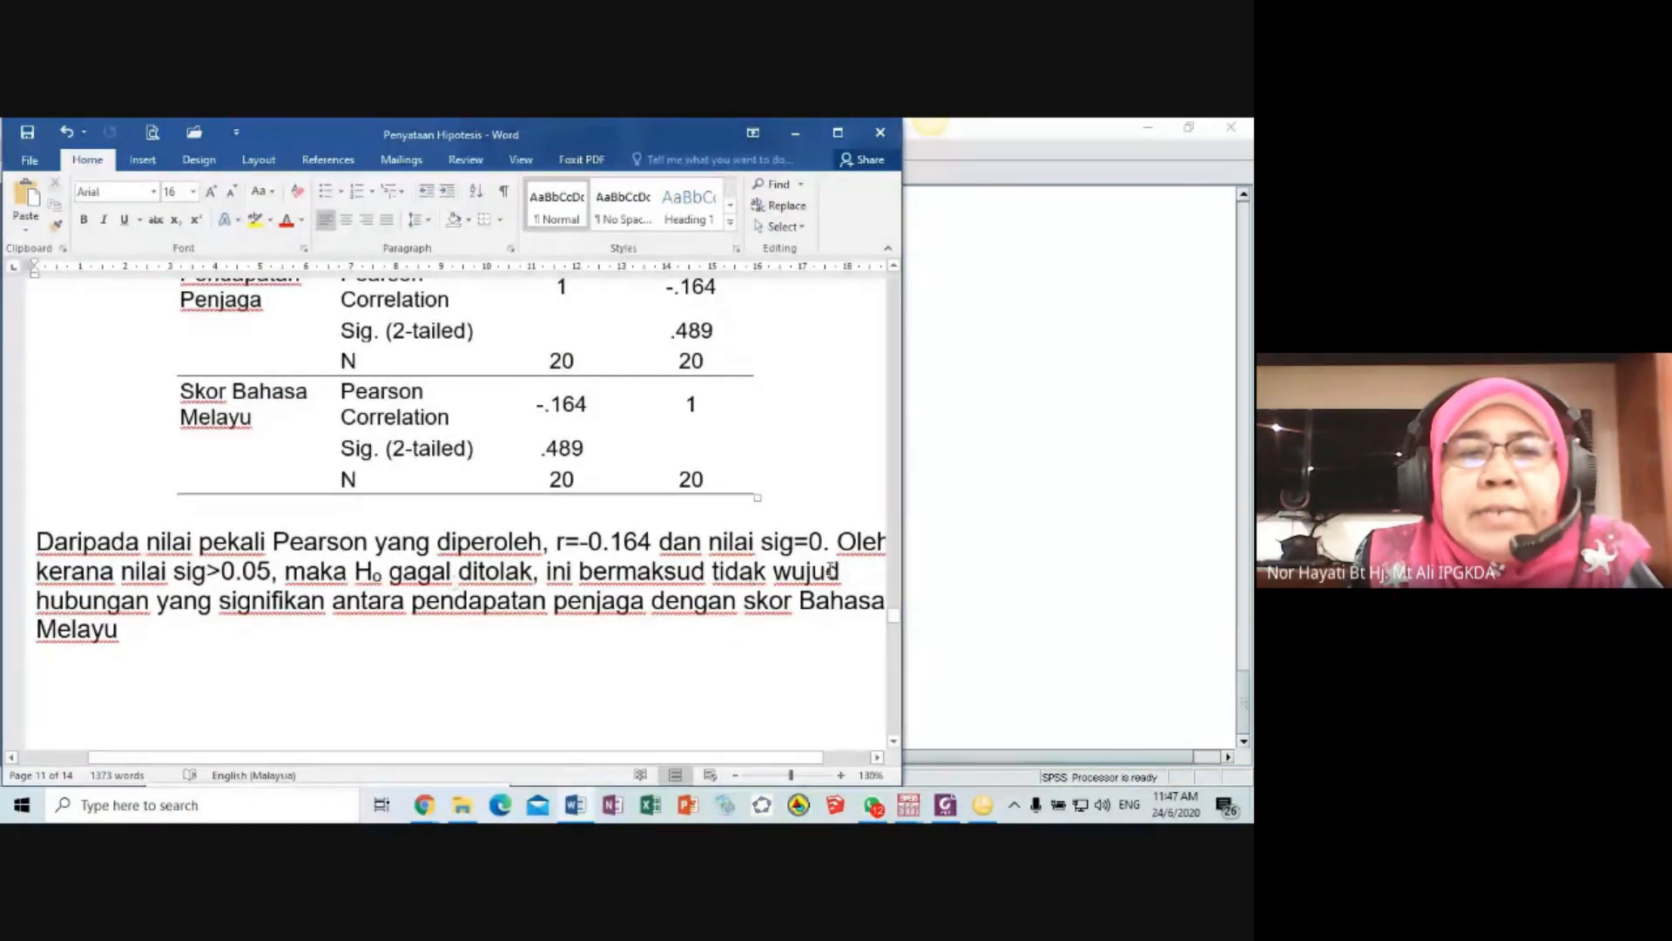
{"action": "scroll", "coordinate": [451, 633], "scroll_direction": "down", "scroll_amount": 5}
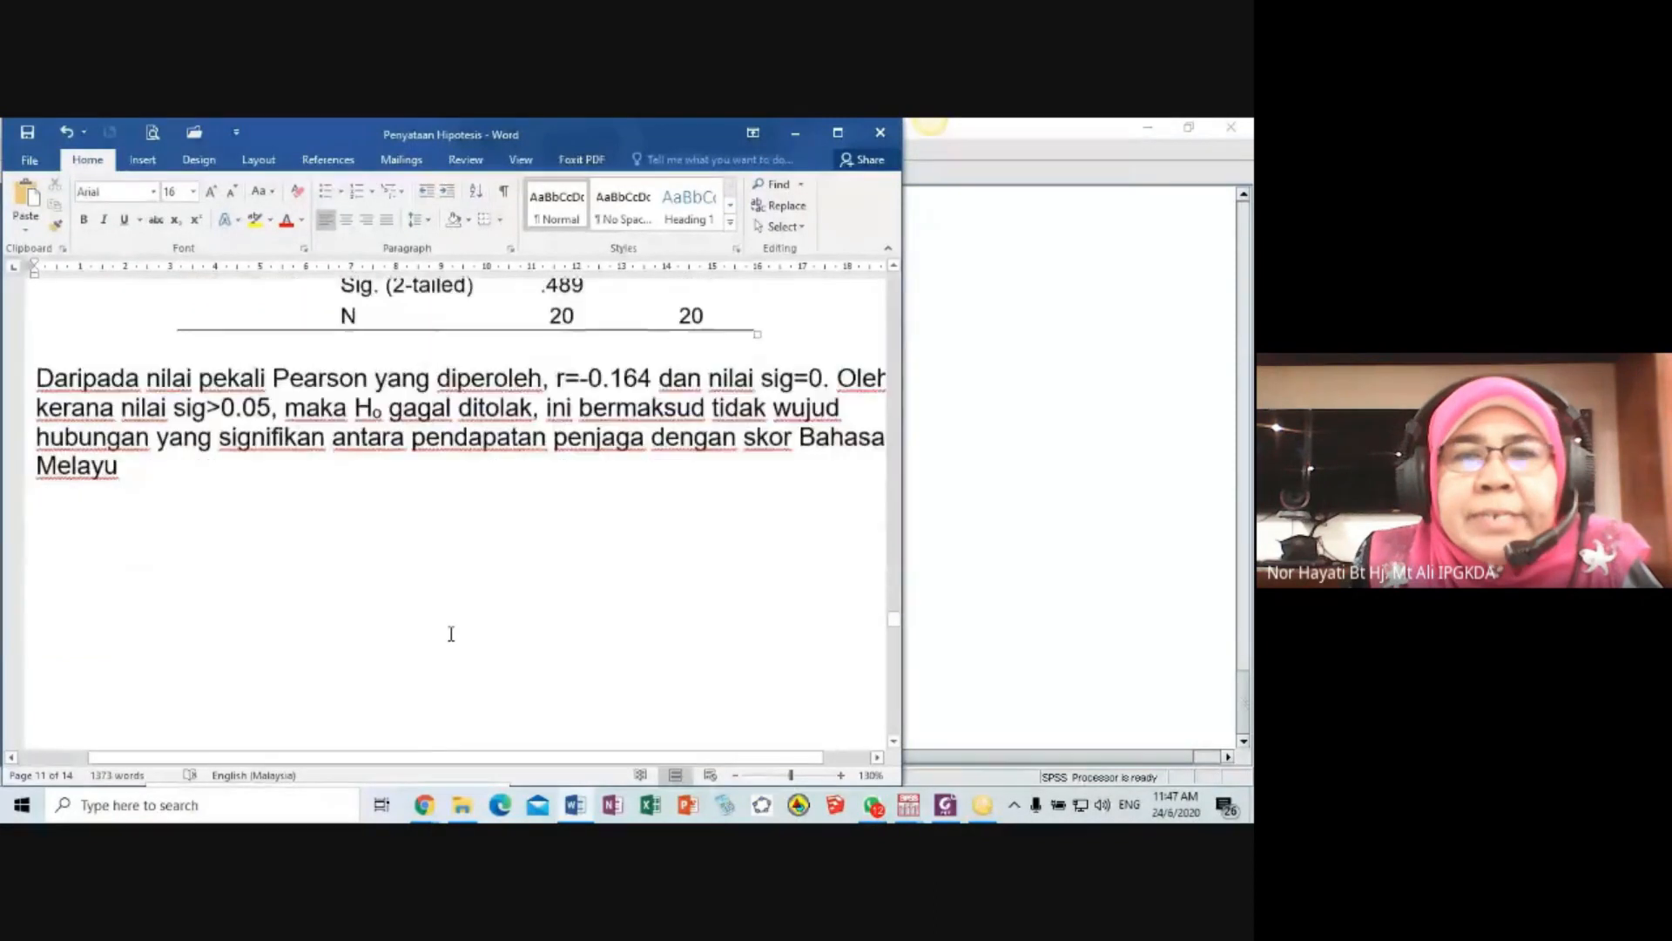
- Look over the opening of section 6, Analisis Regresi Linear, and revisit the correlation table and conclusion before it
{"action": "scroll", "coordinate": [451, 633], "scroll_direction": "down", "scroll_amount": 10}
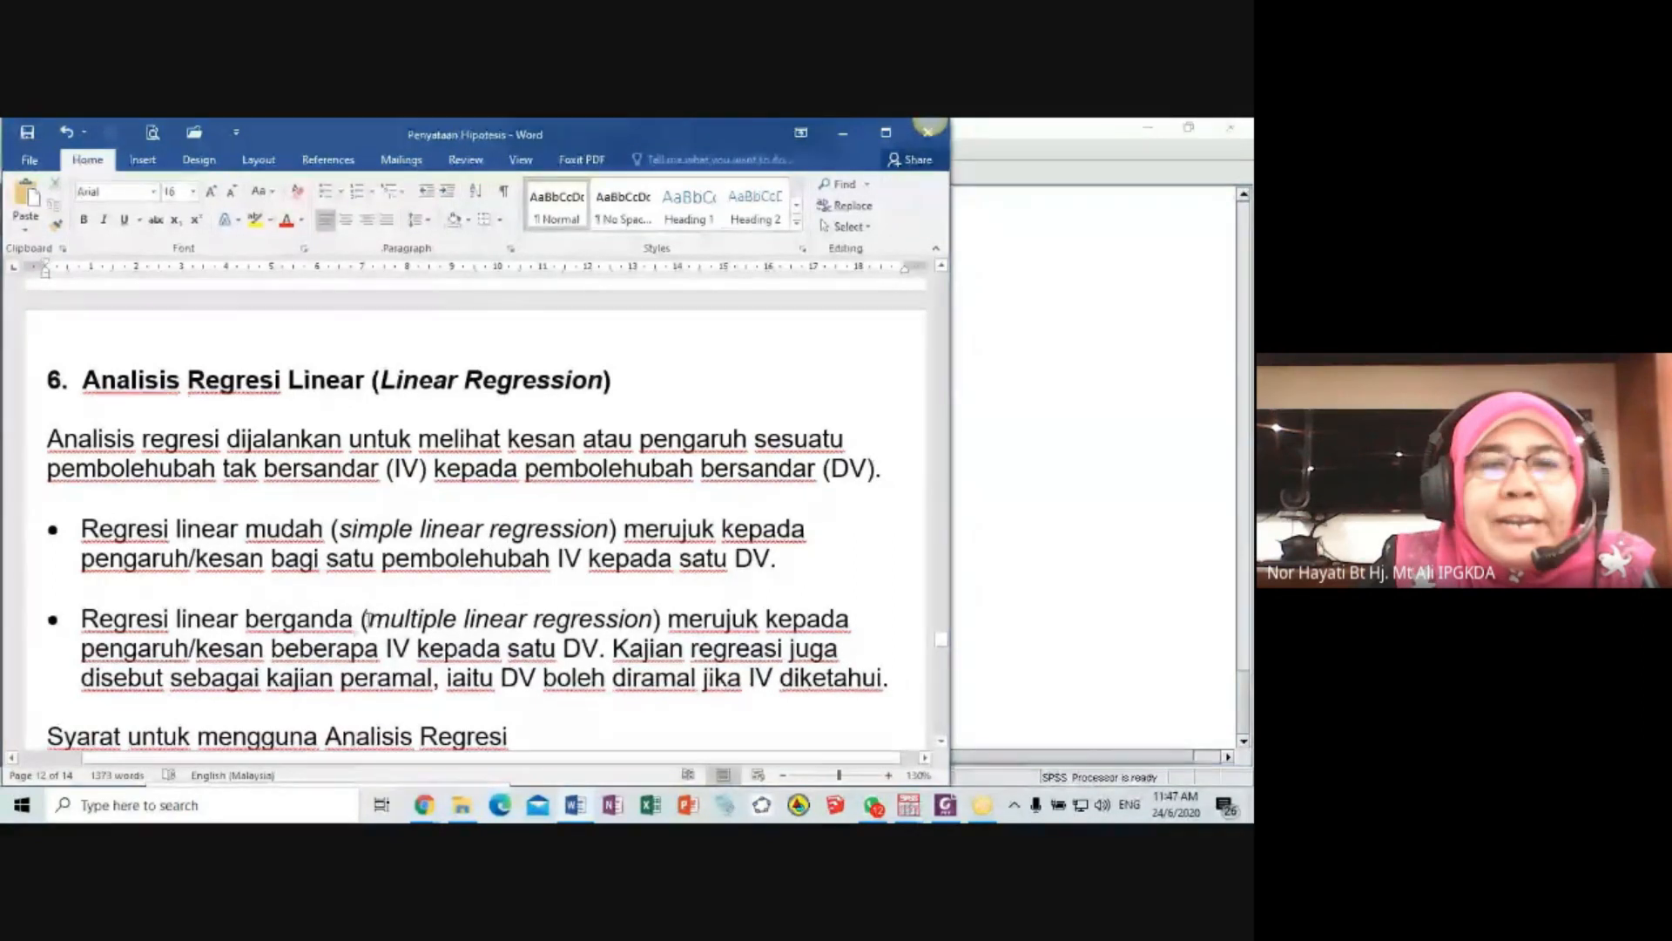
{"action": "scroll", "coordinate": [305, 499], "scroll_direction": "up", "scroll_amount": 2}
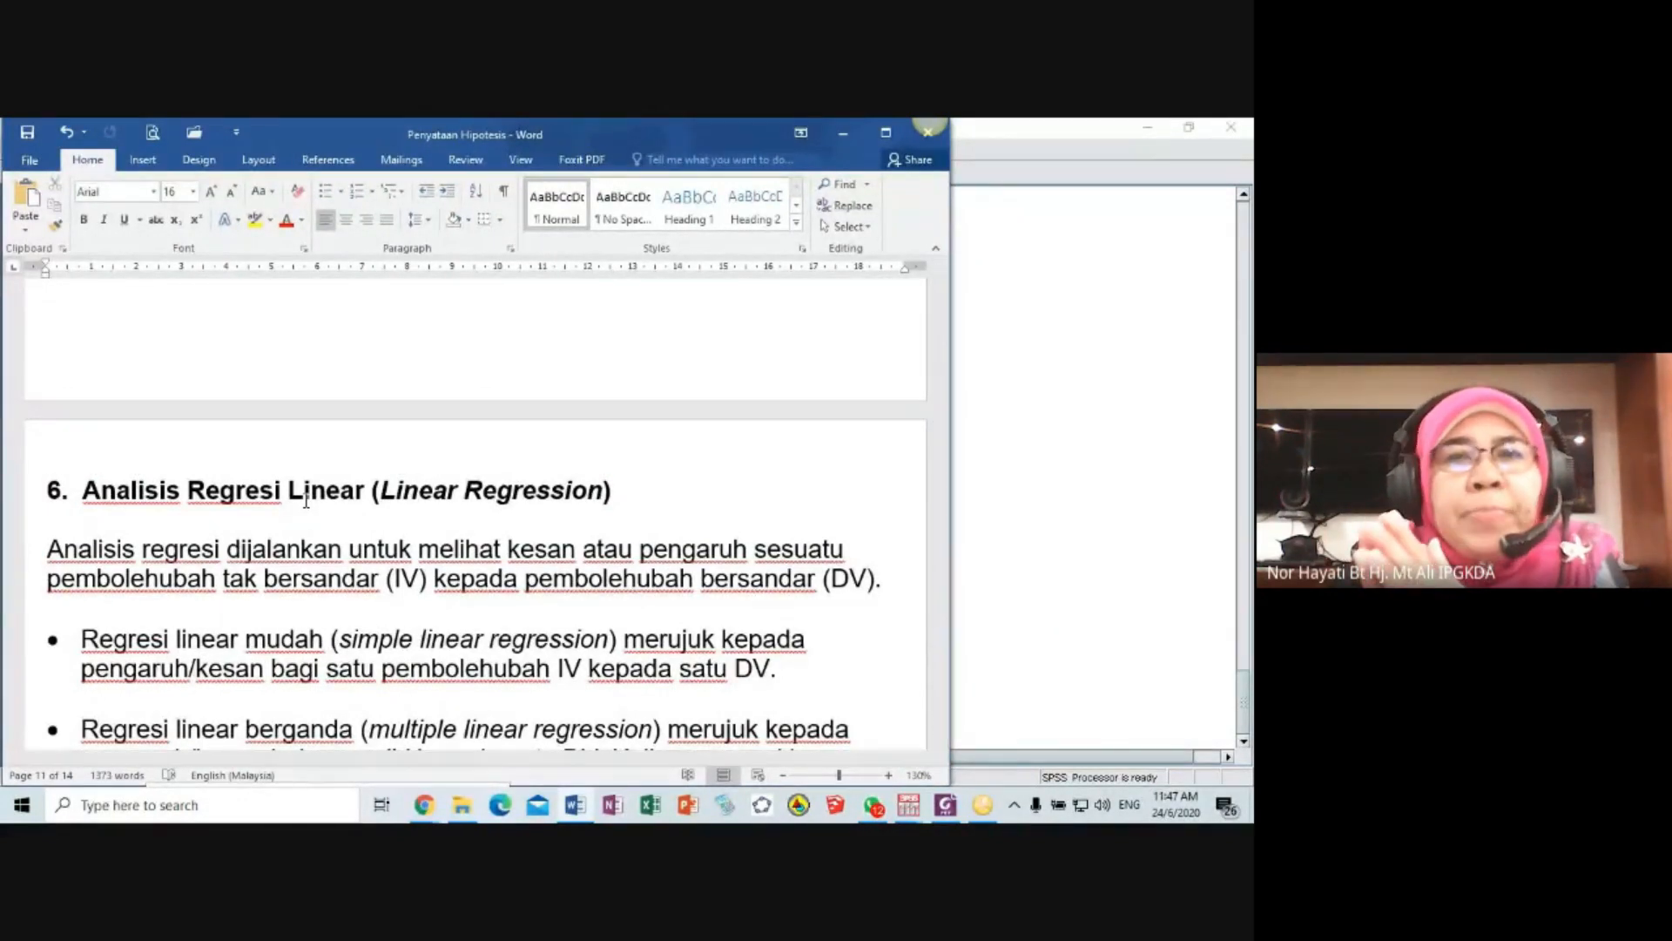
{"action": "scroll", "coordinate": [458, 367], "scroll_direction": "up", "scroll_amount": 4}
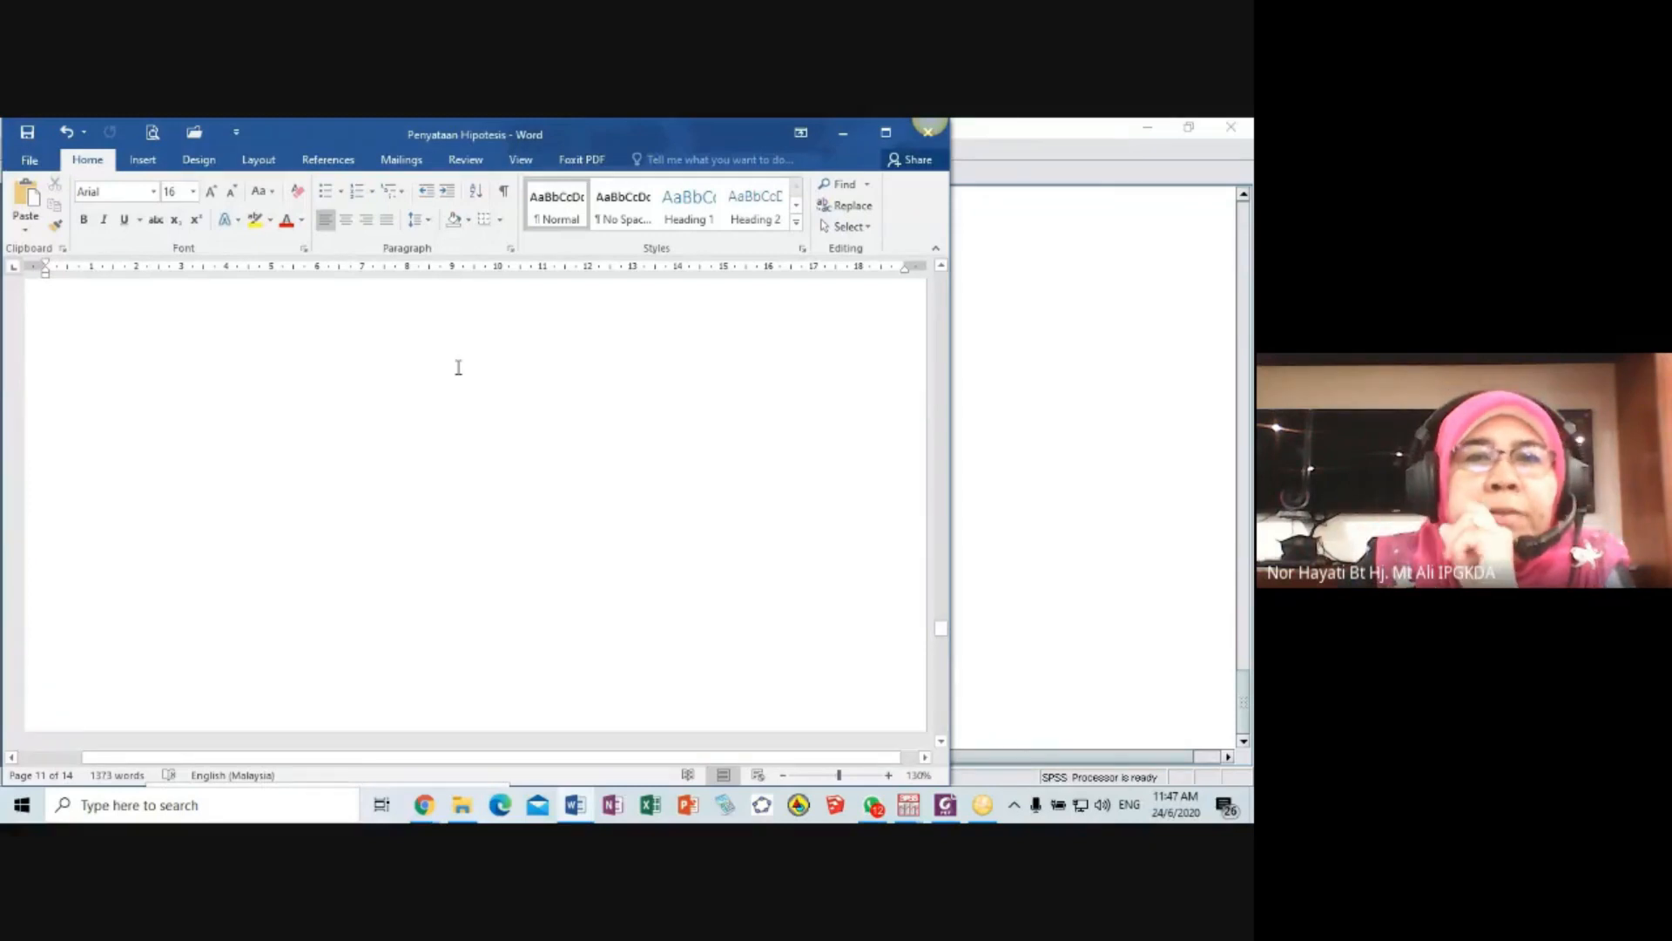
{"action": "scroll", "coordinate": [458, 367], "scroll_direction": "up", "scroll_amount": 8}
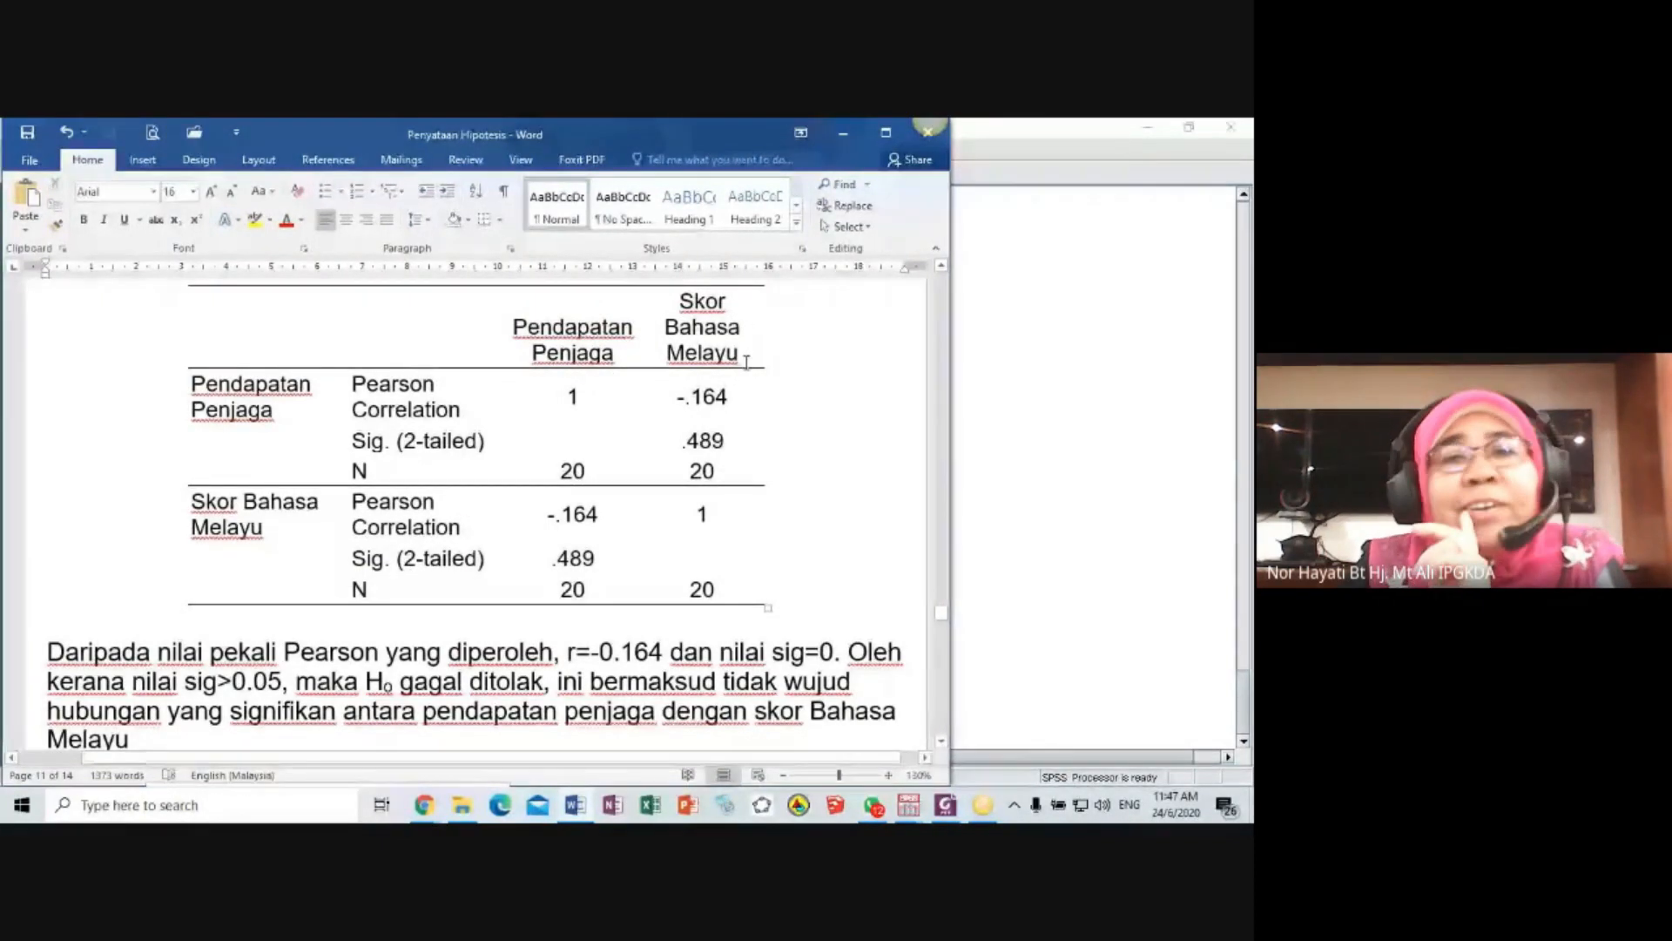
{"action": "scroll", "coordinate": [746, 362], "scroll_direction": "down", "scroll_amount": 2}
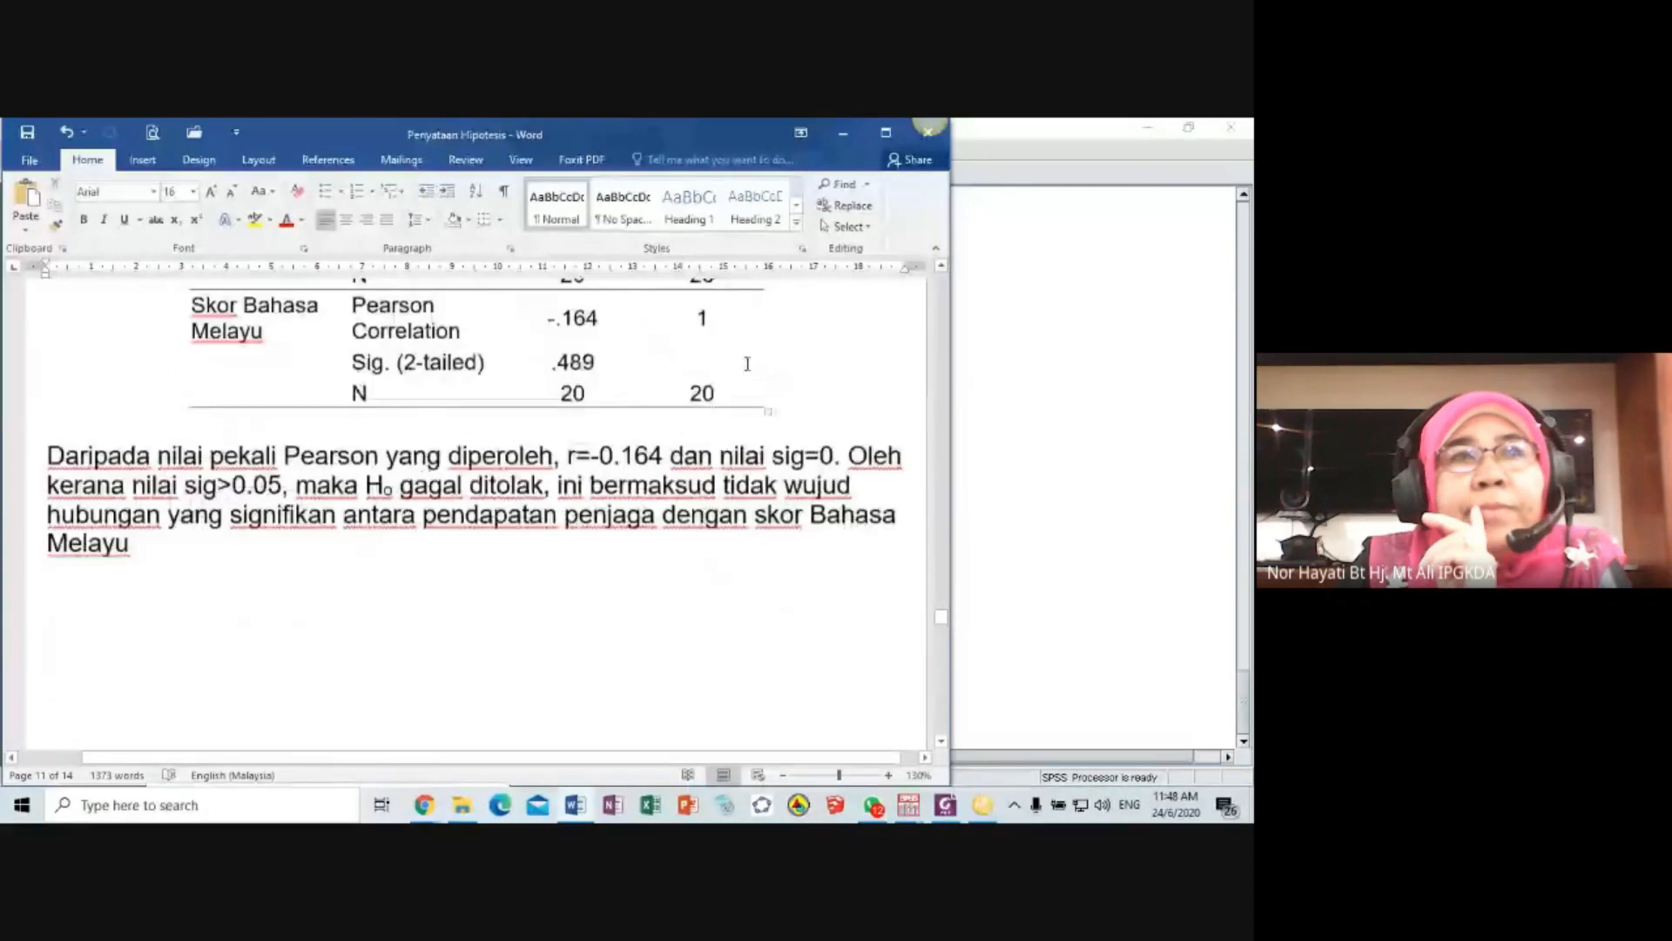
{"action": "scroll", "coordinate": [747, 363], "scroll_direction": "down", "scroll_amount": 10}
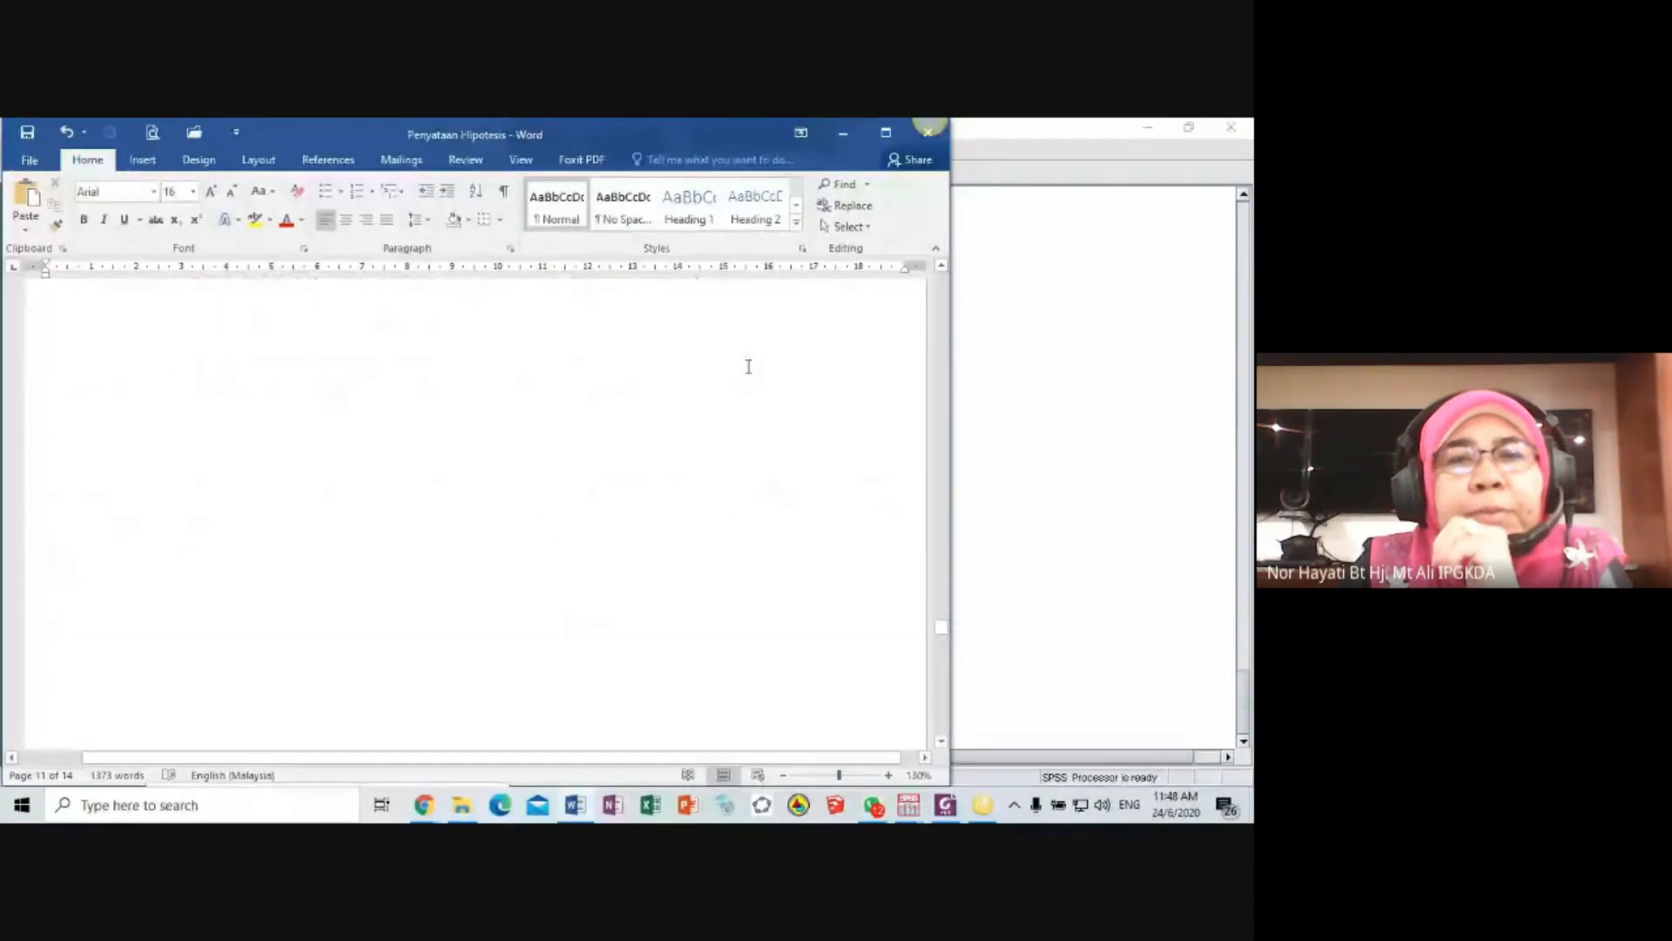
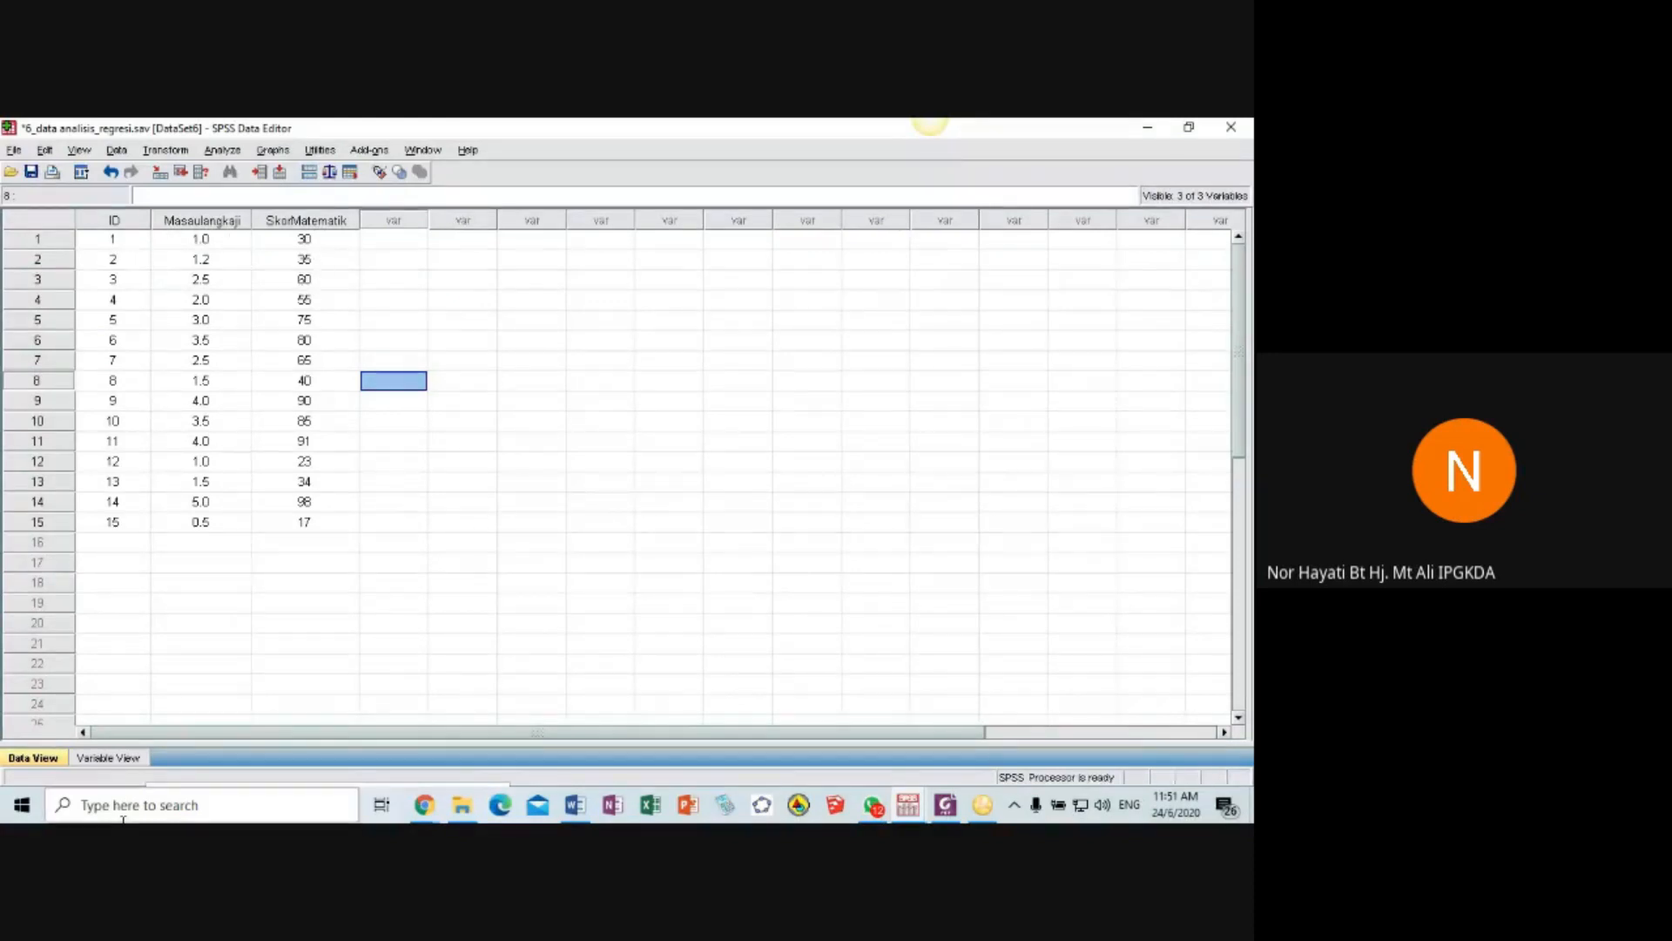
- Check the variable definitions of the regression dataset, then start a Linear Regression analysis
{"action": "left_click", "coordinate": [122, 759]}
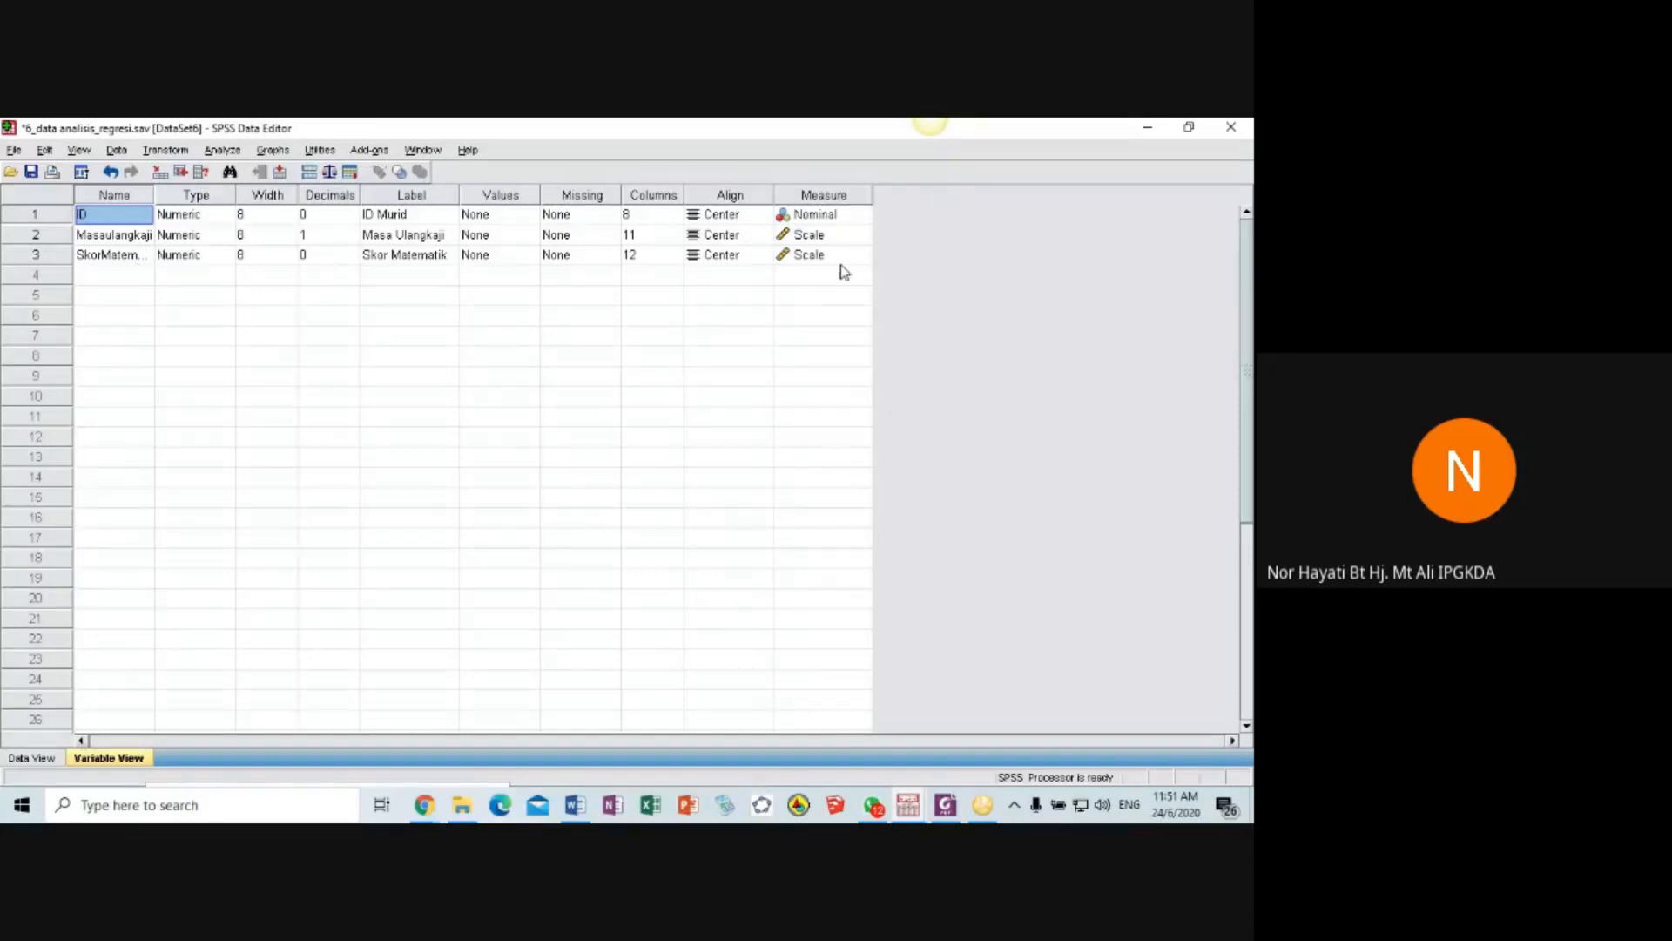
{"action": "left_click", "coordinate": [35, 758]}
{"action": "left_click", "coordinate": [223, 151]}
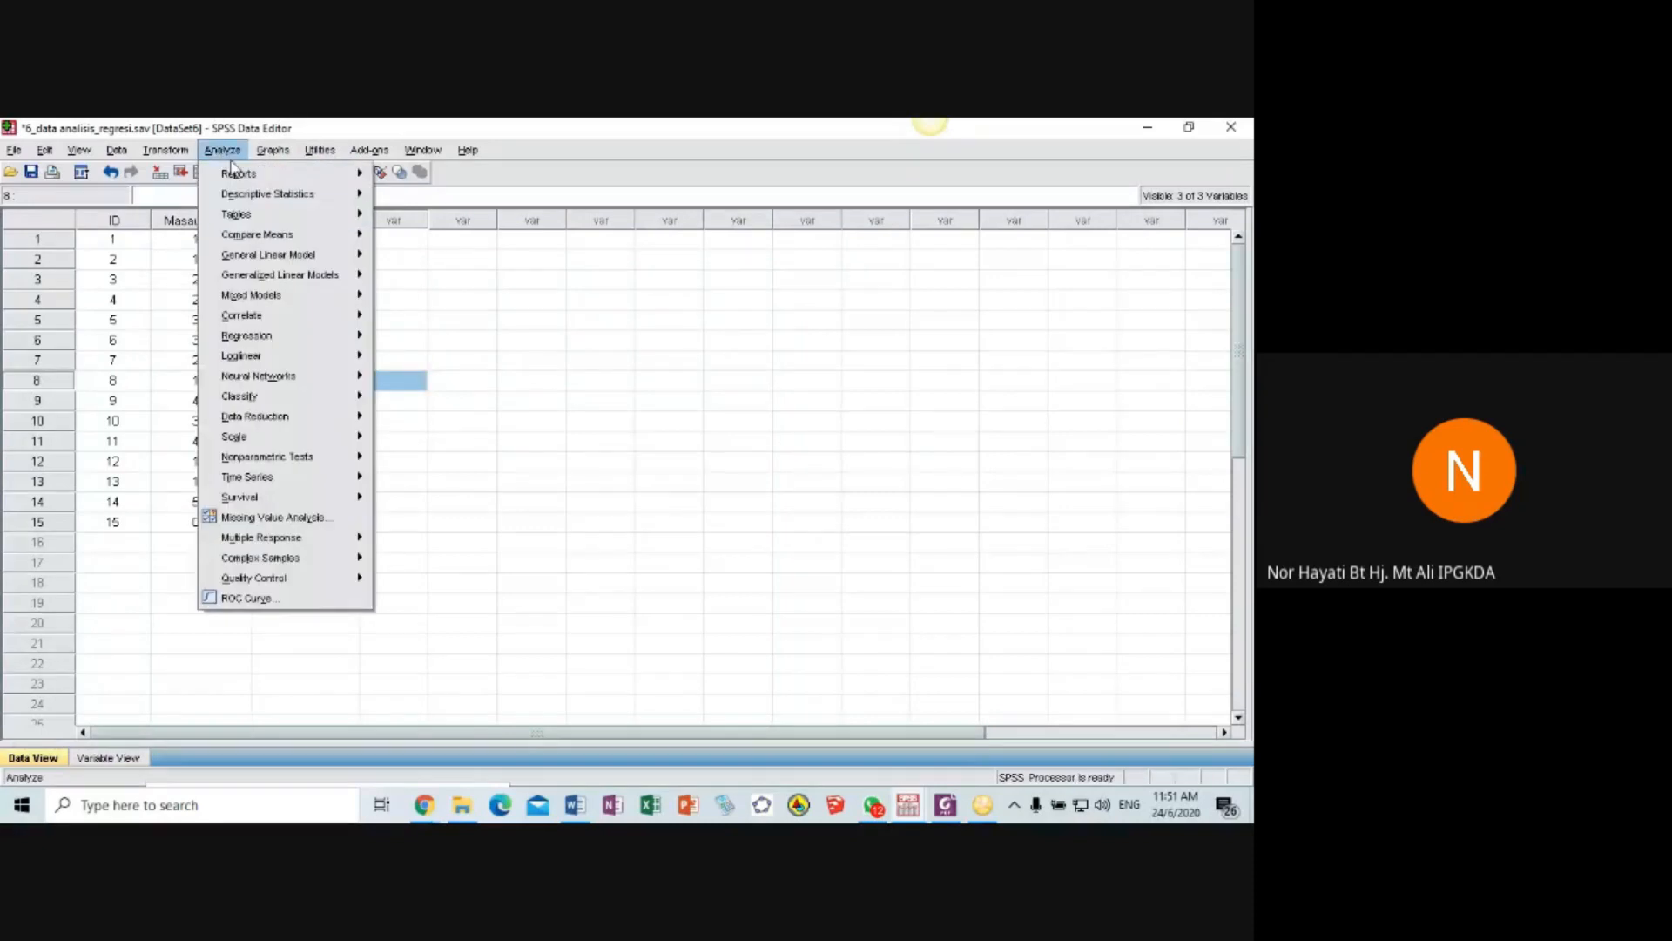
{"action": "mouse_move", "coordinate": [277, 313]}
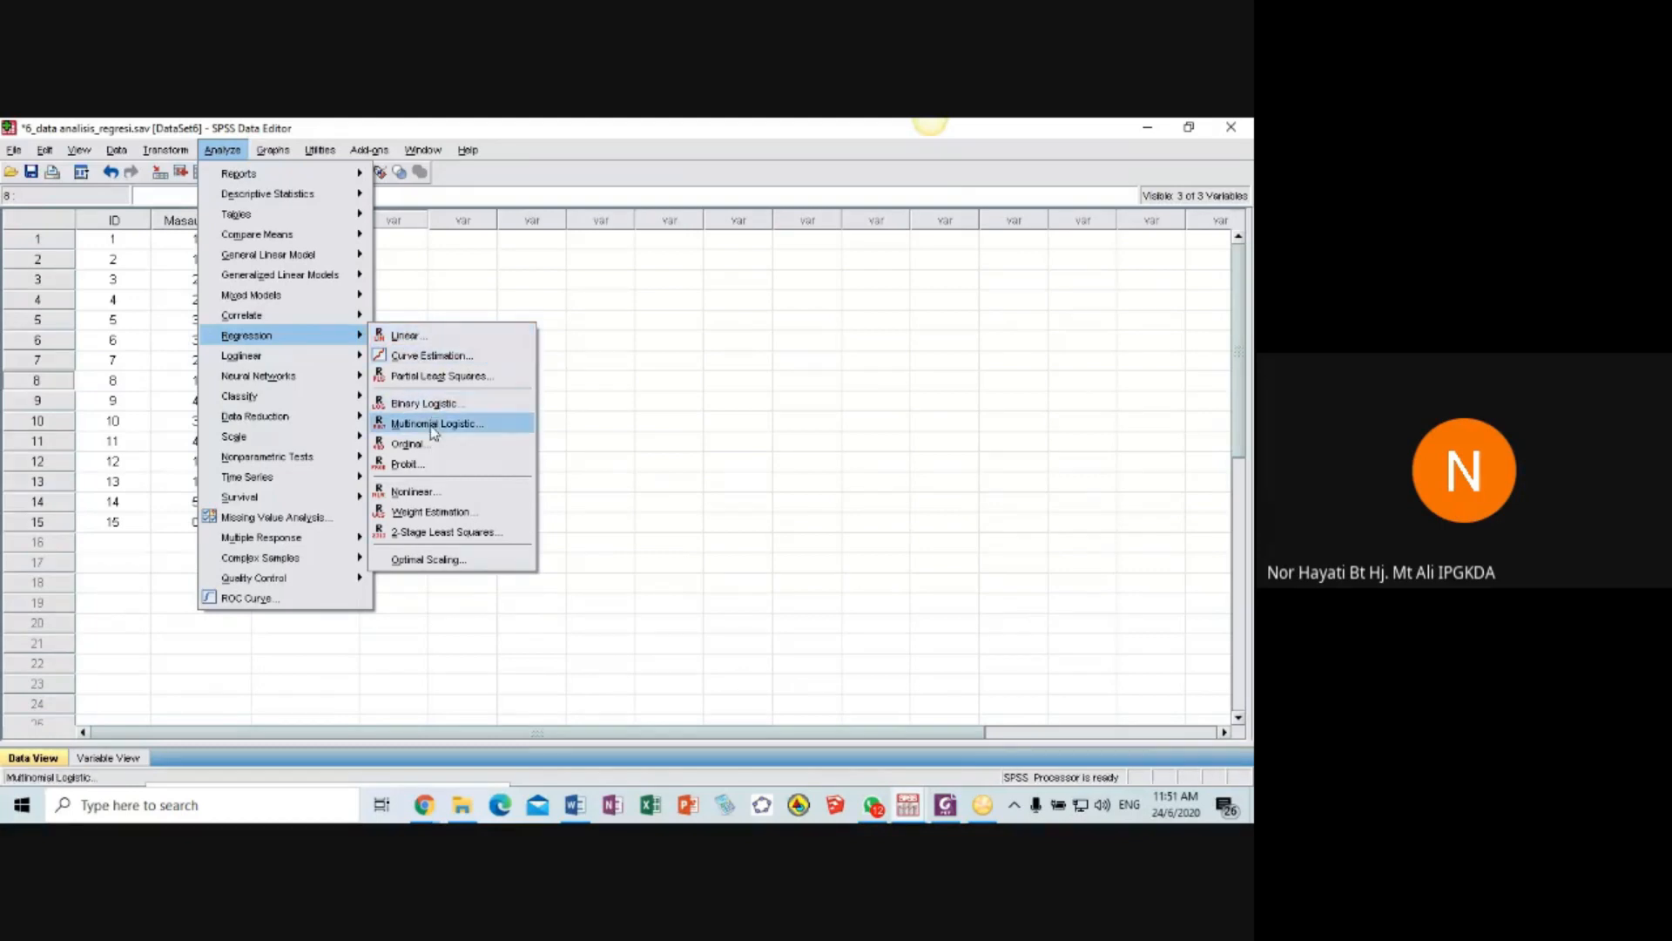
{"action": "left_click", "coordinate": [414, 340]}
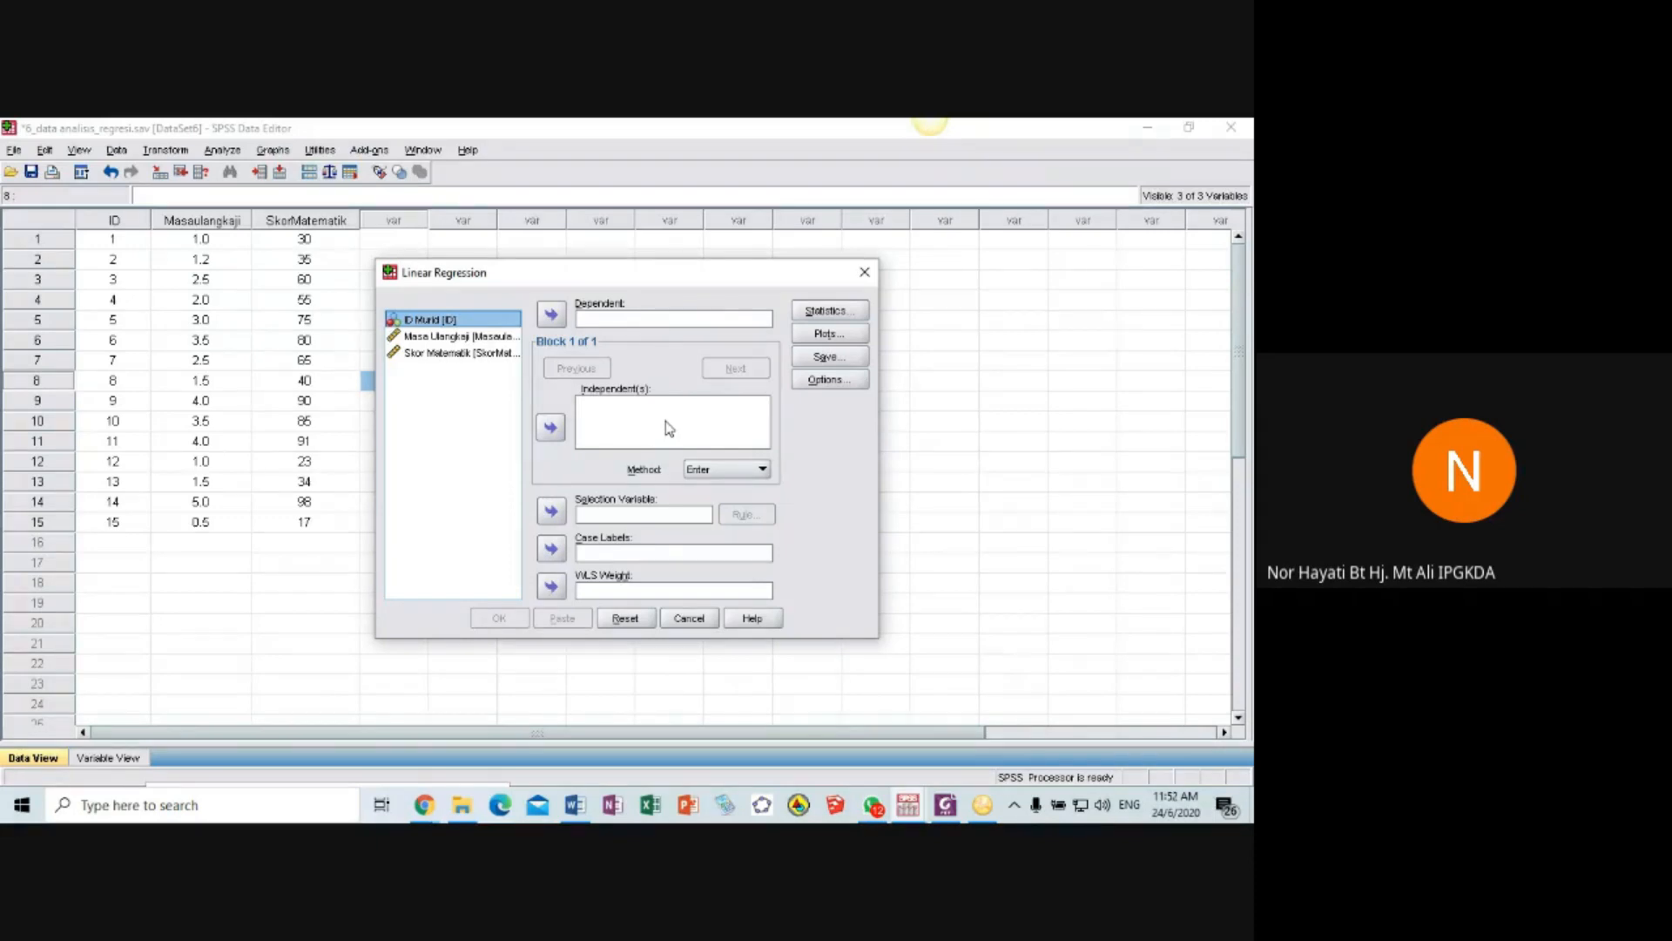
- Assign Masa Ulangkaji as the independent variable and Skor Matematik as the dependent variable of the regression
{"action": "left_click", "coordinate": [447, 338]}
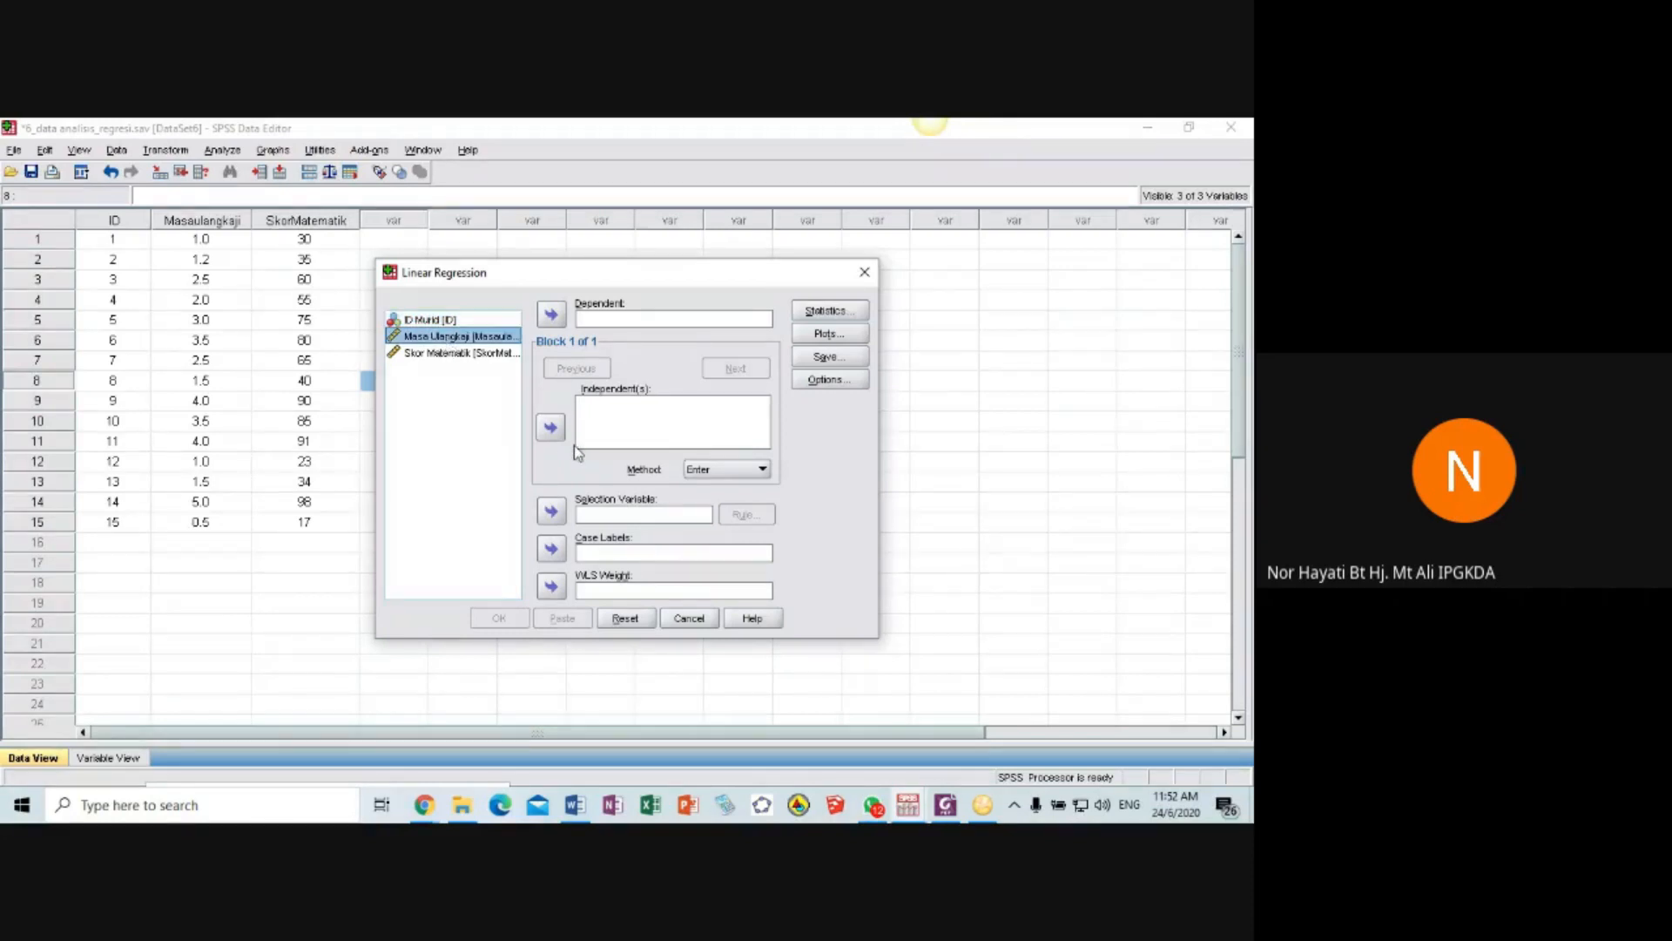
{"action": "left_click", "coordinate": [551, 428]}
{"action": "left_click", "coordinate": [460, 353]}
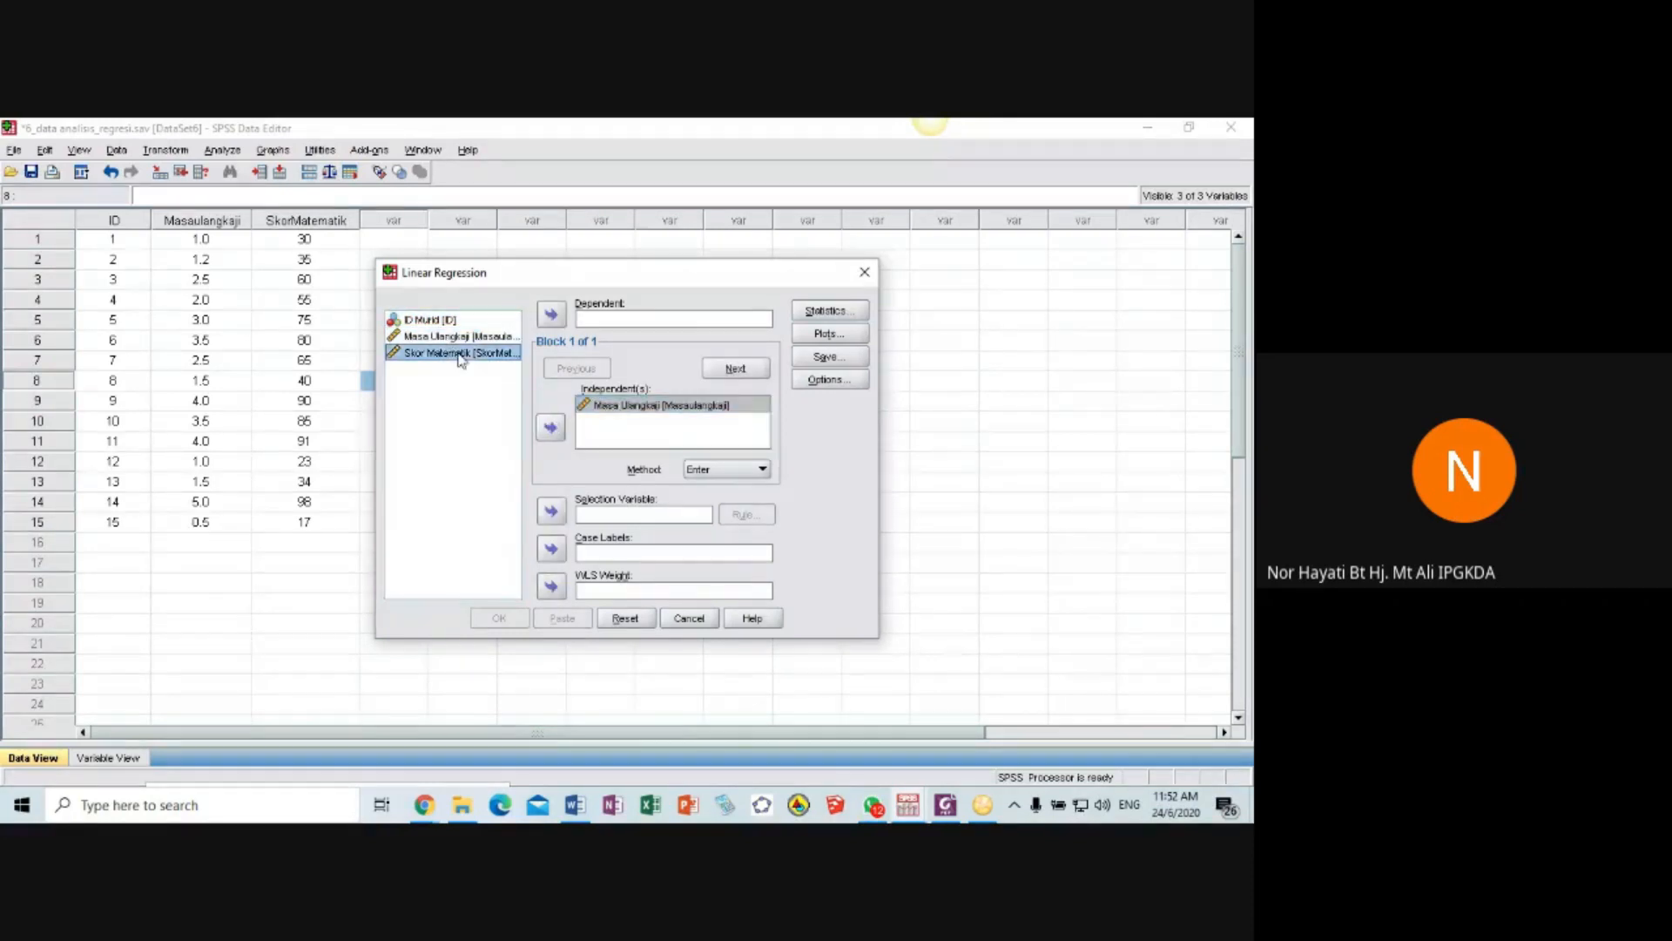
{"action": "left_click", "coordinate": [554, 317]}
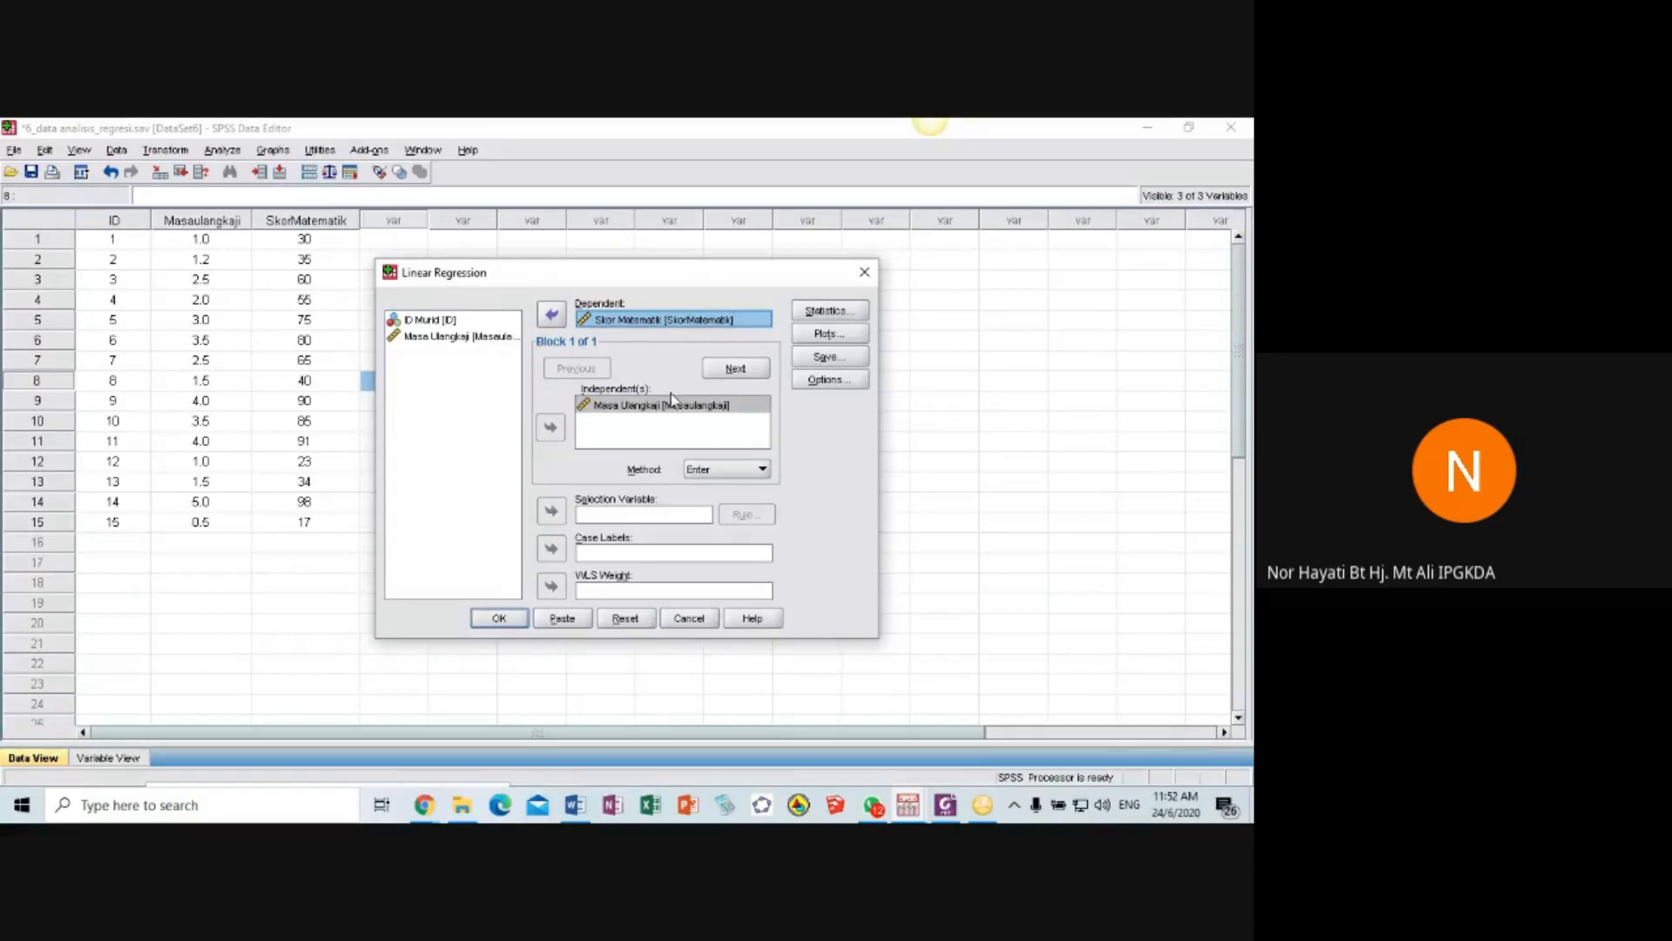
- Review the regression's statistics and plot options, keep Estimates, Model fit and the Enter method, and run the analysis
{"action": "left_click", "coordinate": [833, 312]}
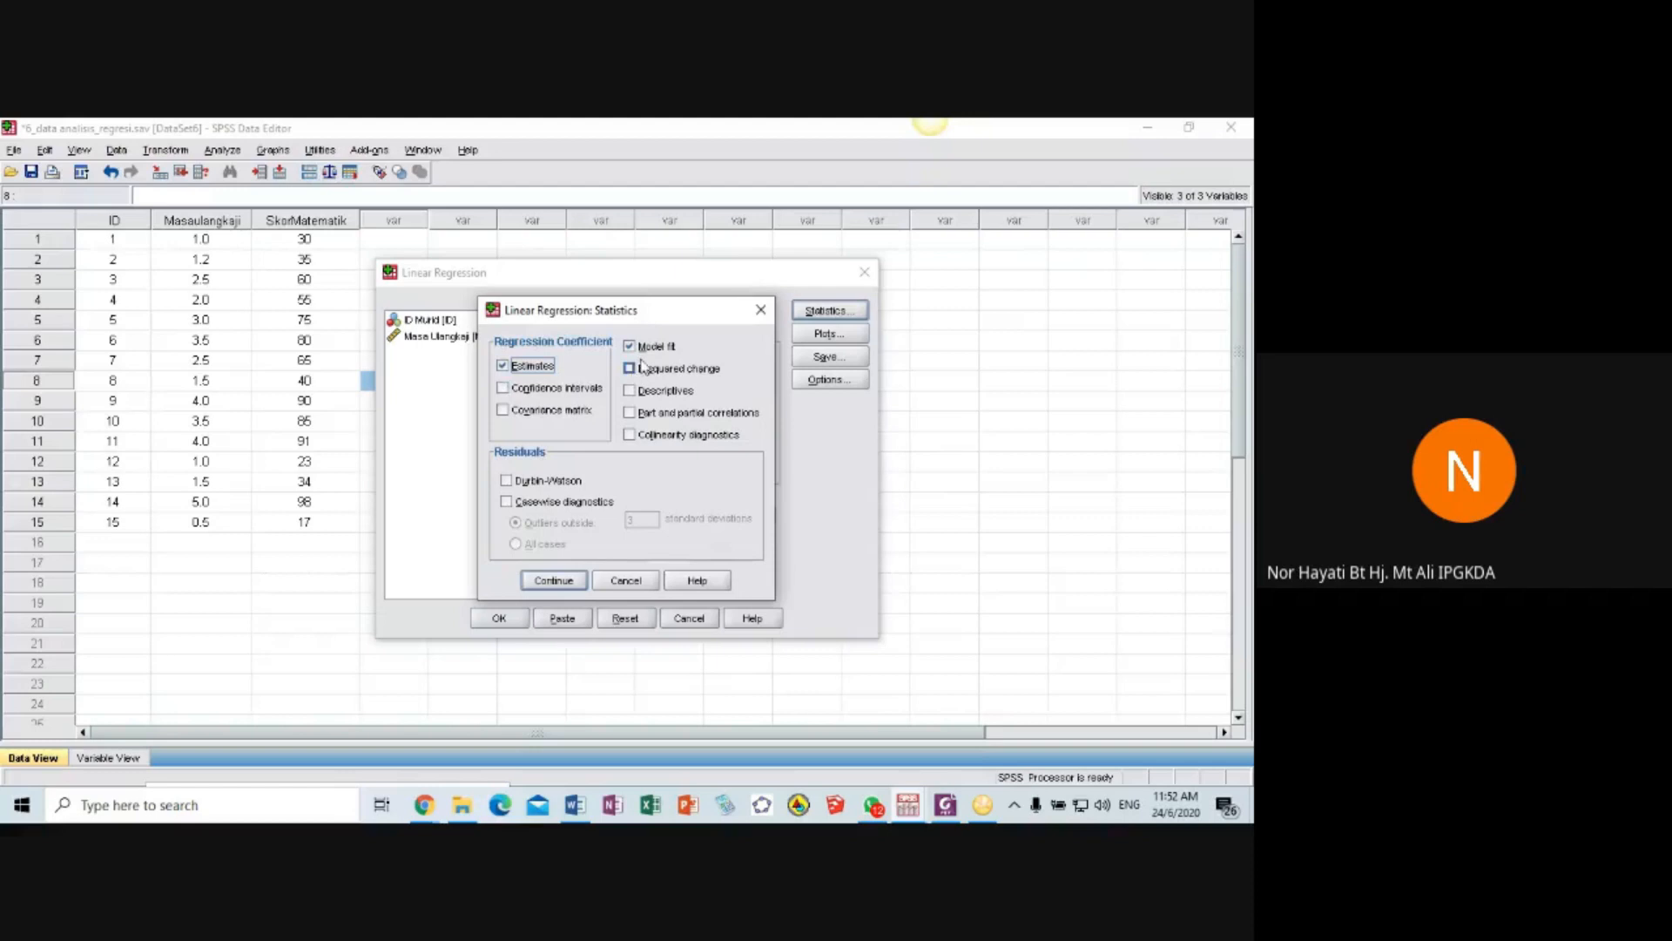
{"action": "left_click", "coordinate": [561, 586]}
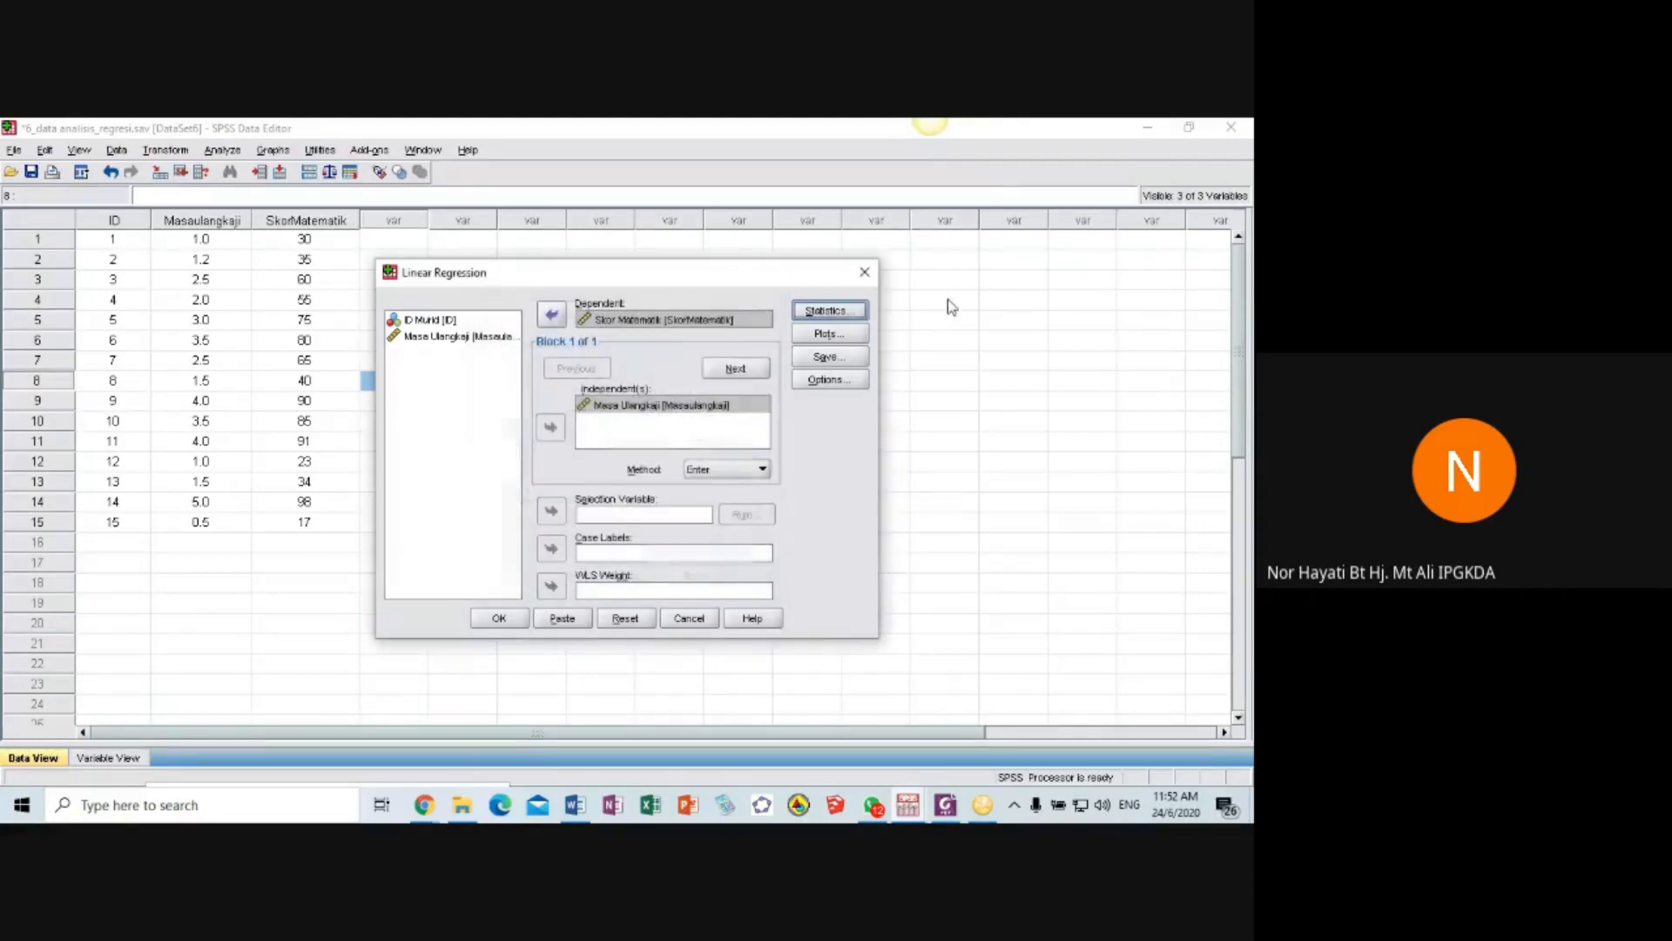
{"action": "left_click", "coordinate": [827, 333]}
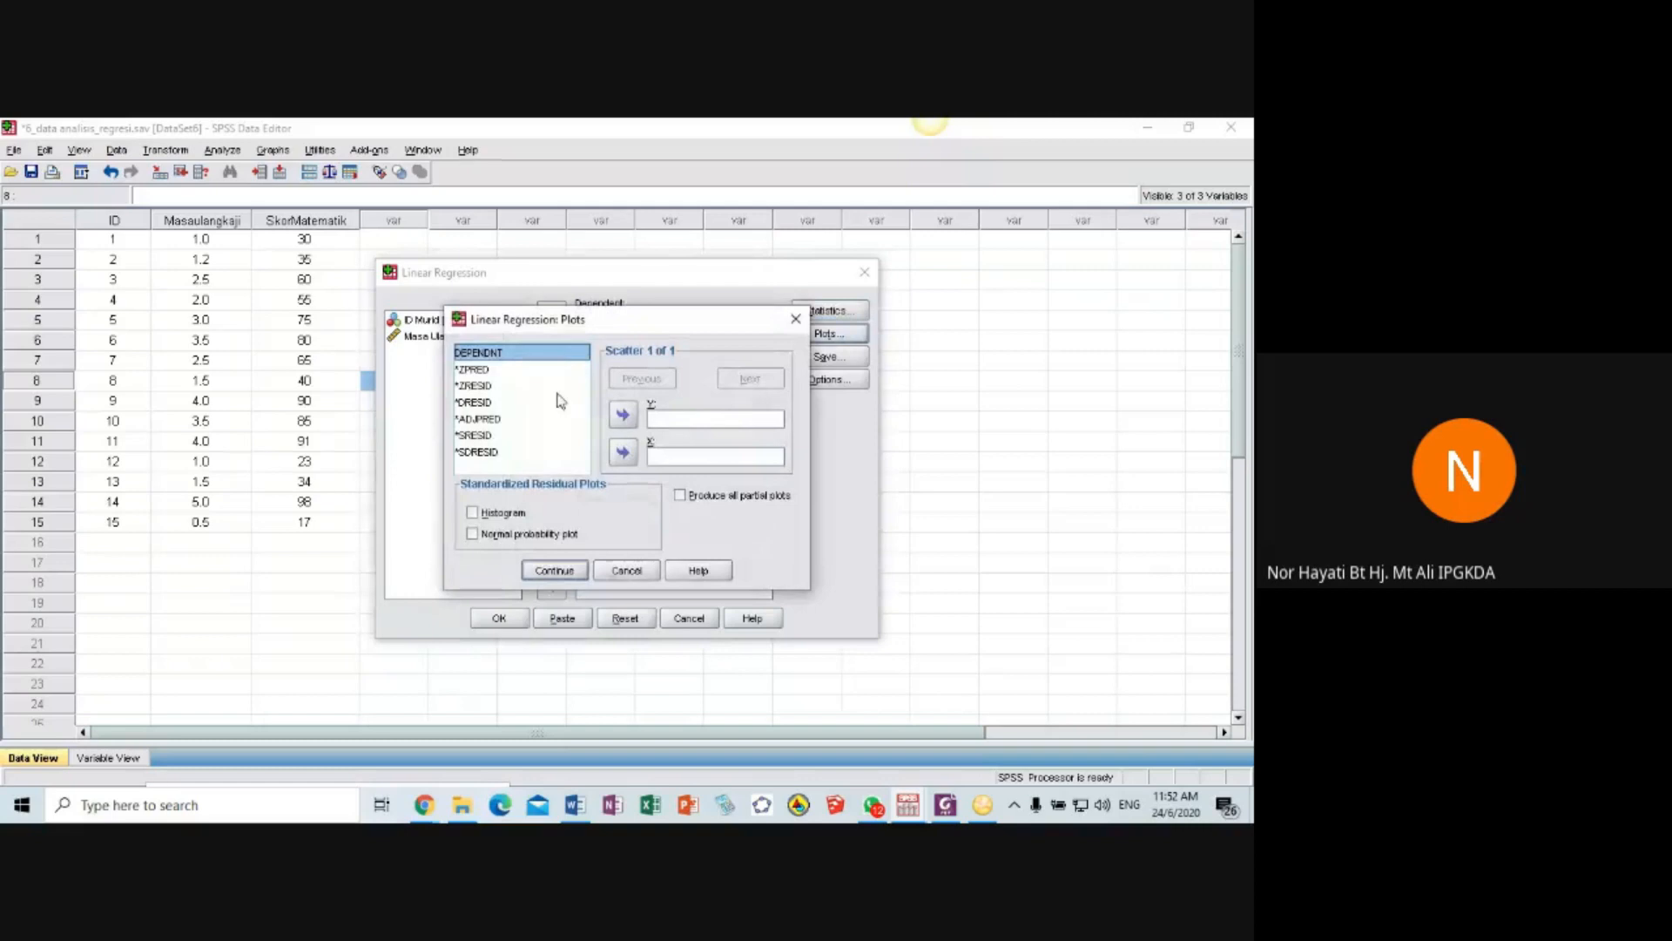
{"action": "left_click", "coordinate": [796, 323]}
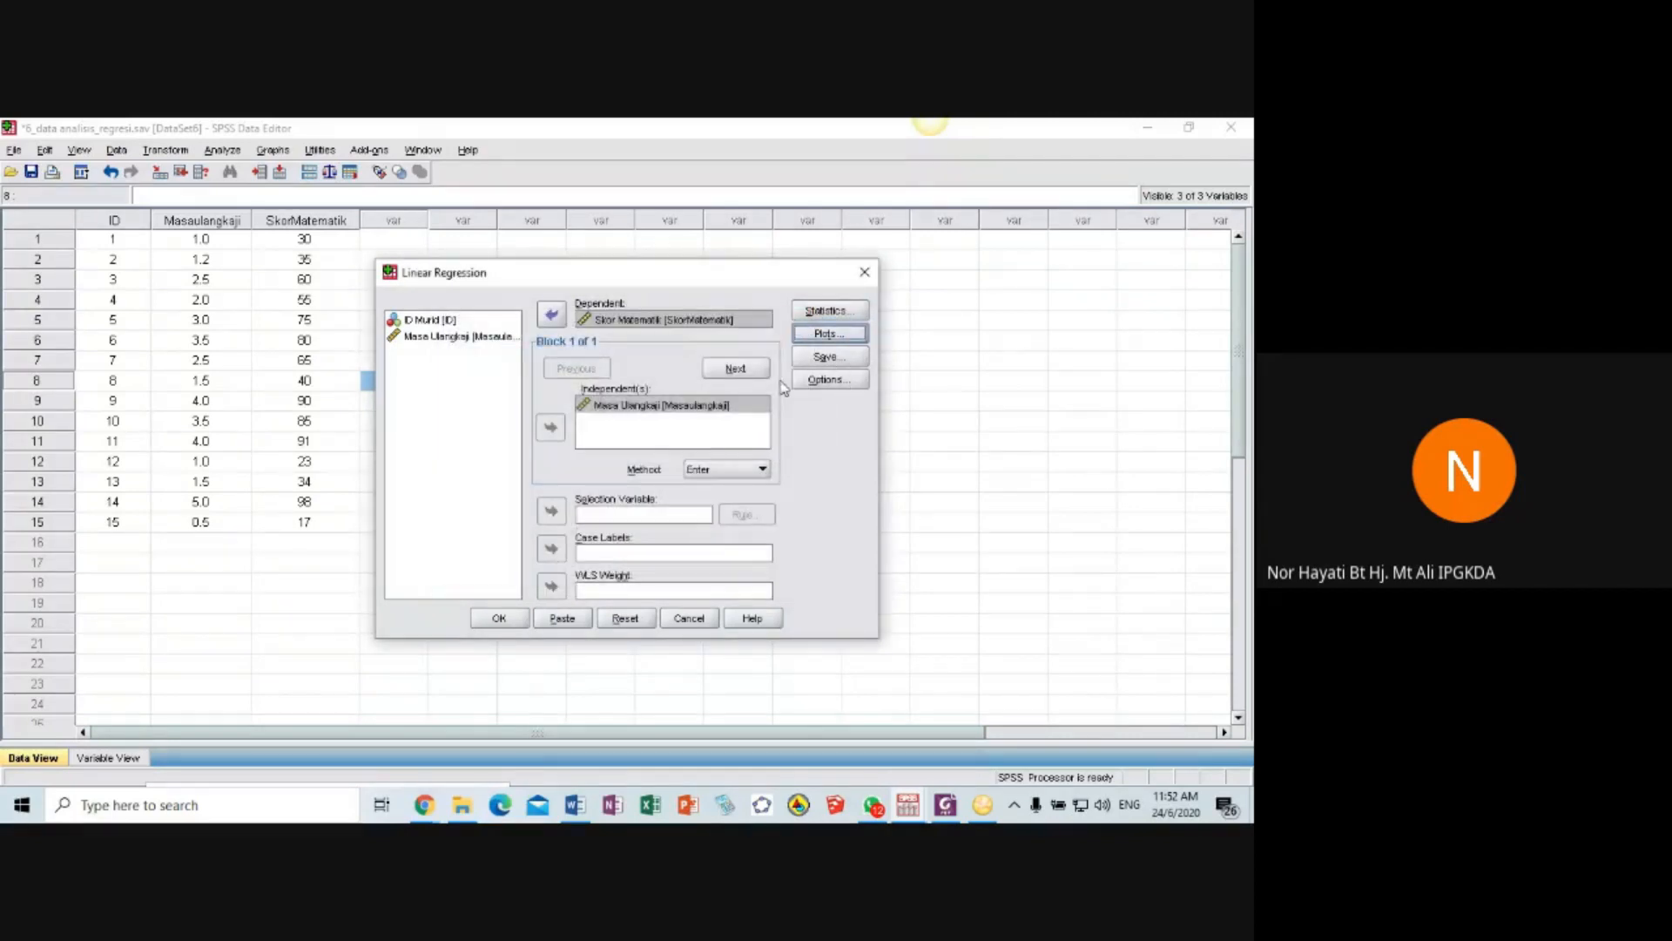
{"action": "left_click", "coordinate": [763, 470]}
{"action": "left_click", "coordinate": [764, 475]}
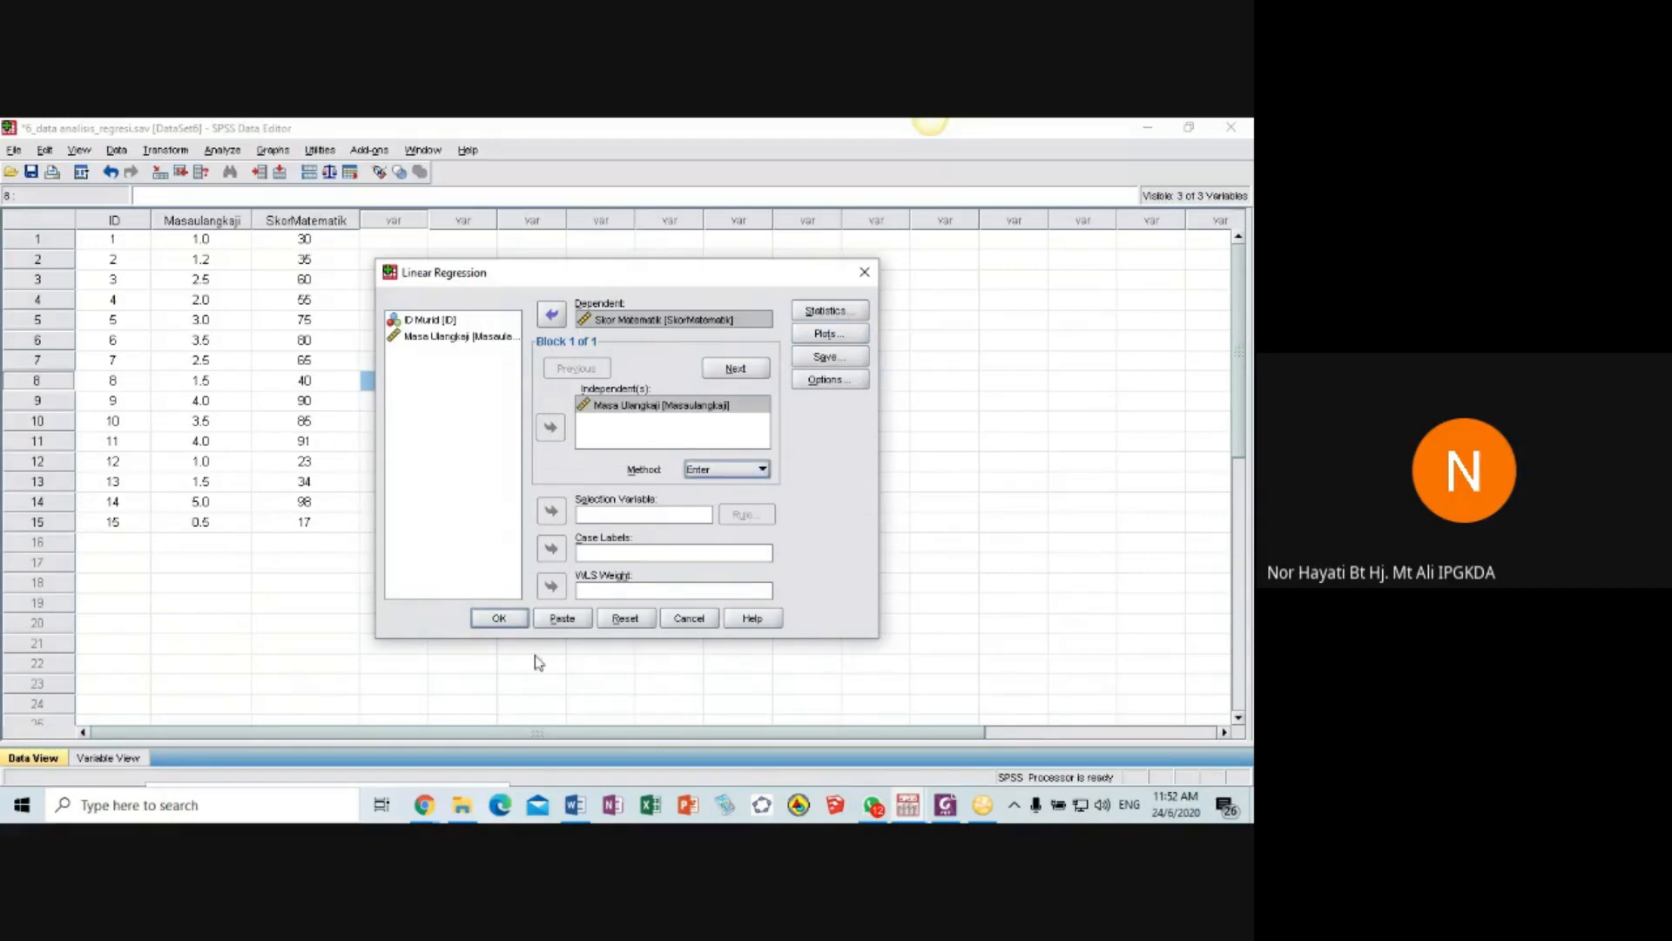
{"action": "left_click", "coordinate": [501, 618]}
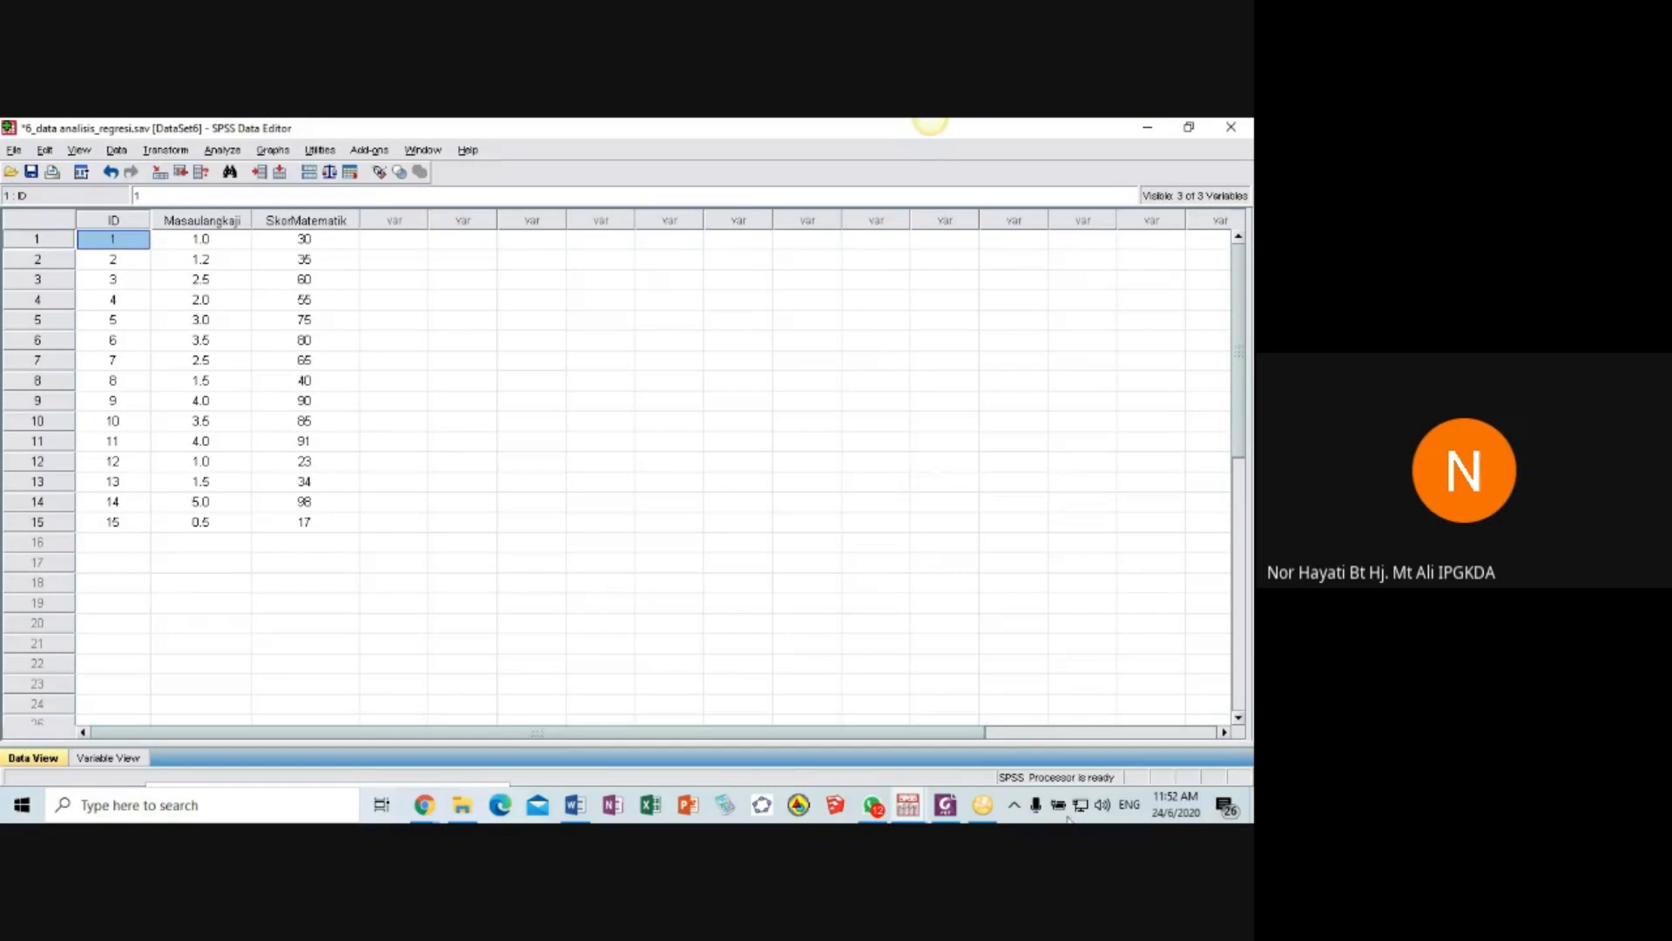
- Bring up the SPSS output at full size and examine the Regression tables from Variables Entered/Removed to Coefficients
{"action": "mouse_move", "coordinate": [908, 808]}
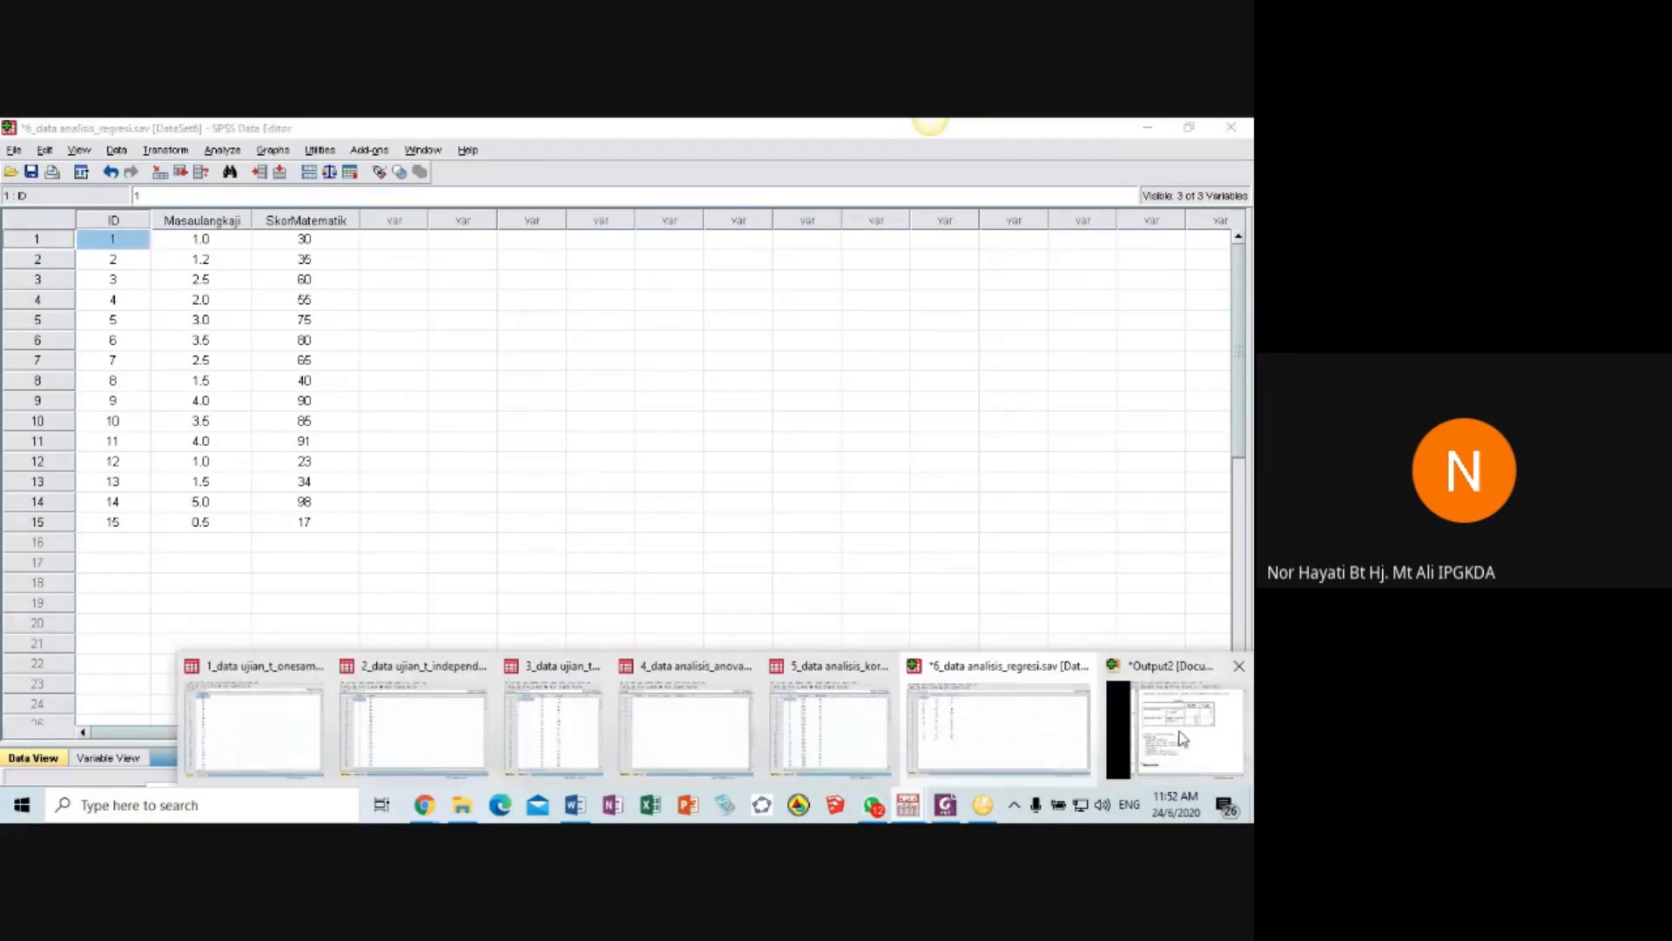
{"action": "left_click", "coordinate": [1178, 734]}
{"action": "left_click", "coordinate": [609, 175]}
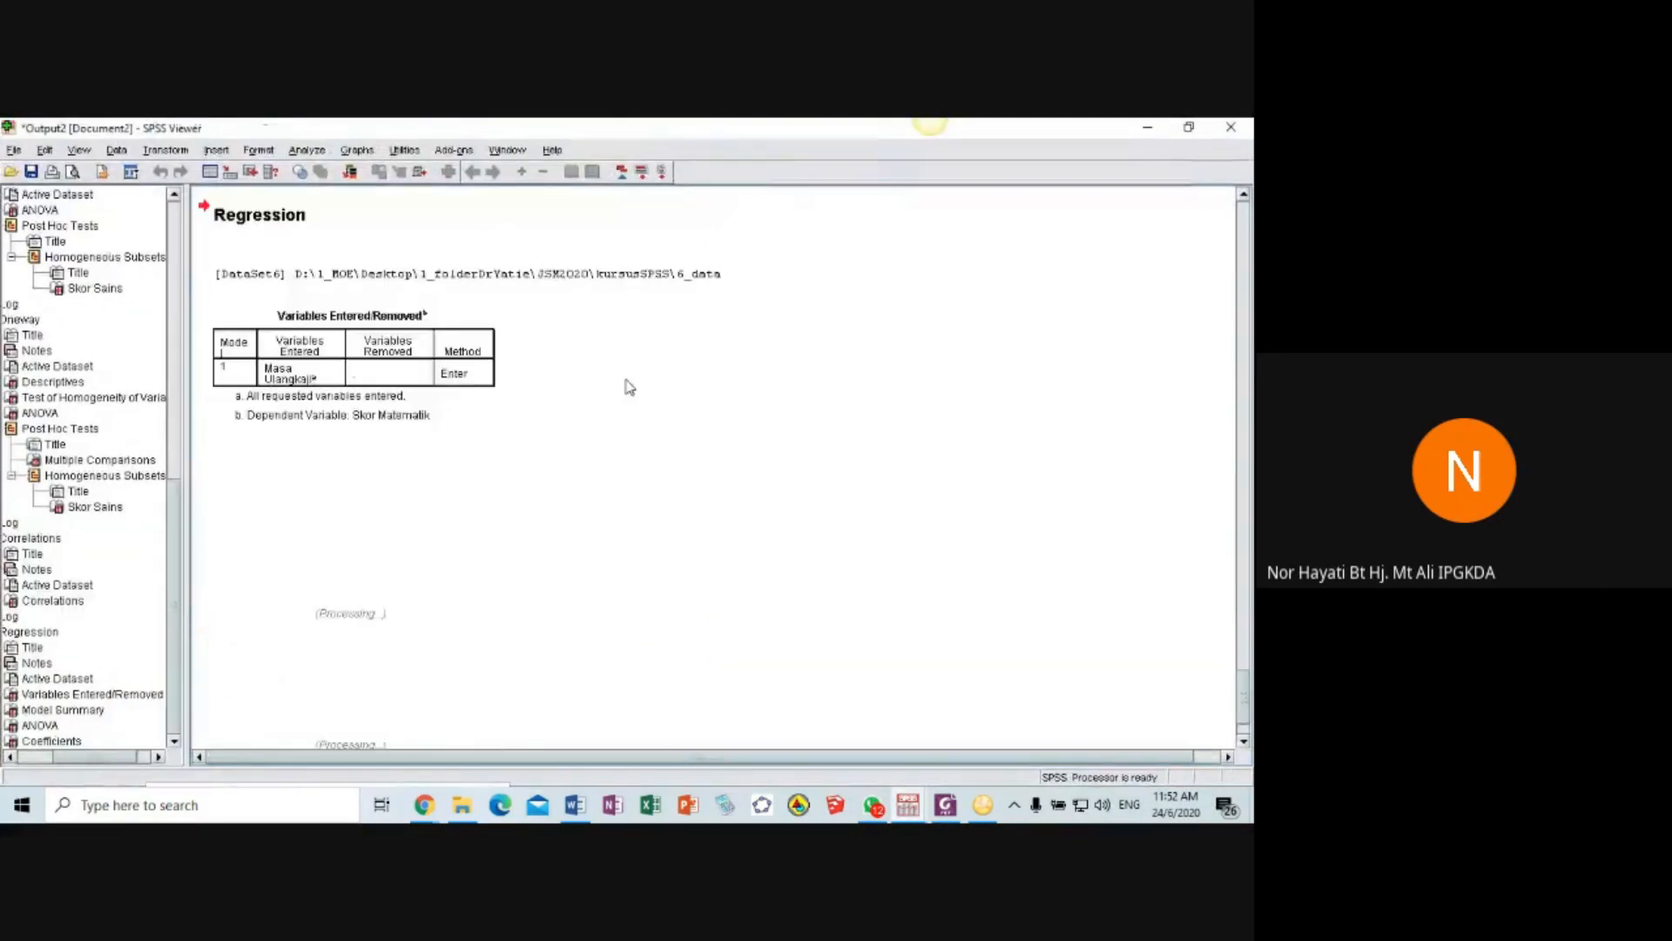
{"action": "scroll", "coordinate": [629, 387], "scroll_direction": "up", "scroll_amount": 5}
{"action": "scroll", "coordinate": [629, 387], "scroll_direction": "down", "scroll_amount": 4}
{"action": "scroll", "coordinate": [629, 388], "scroll_direction": "down", "scroll_amount": 2}
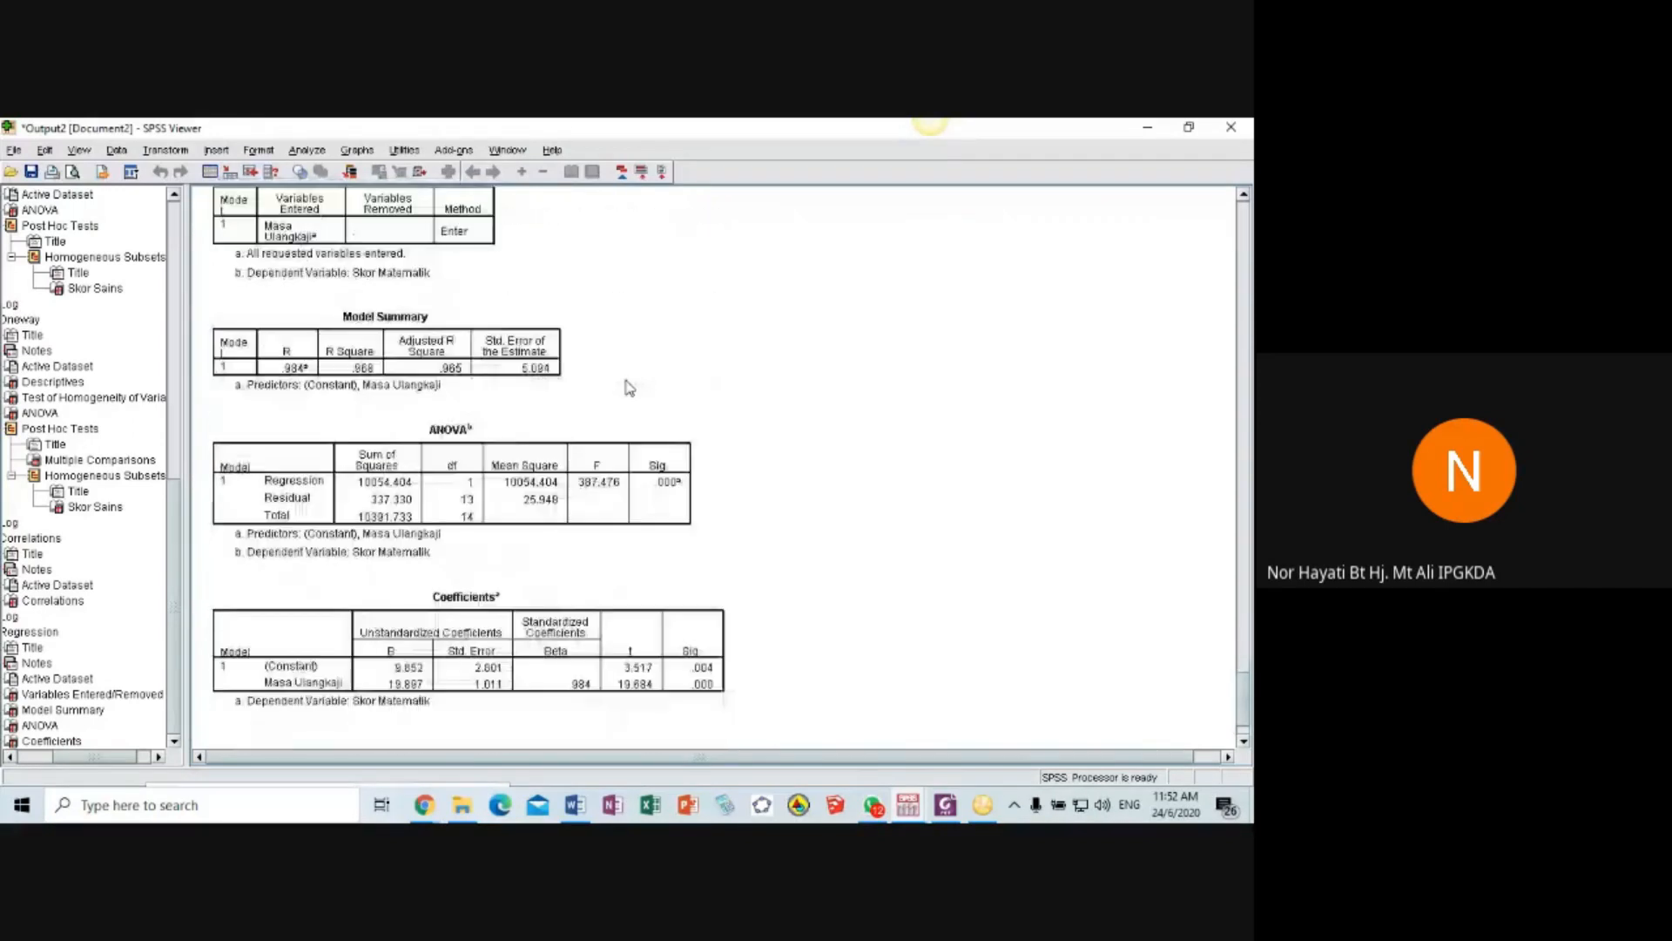
{"action": "scroll", "coordinate": [629, 387], "scroll_direction": "up", "scroll_amount": 4}
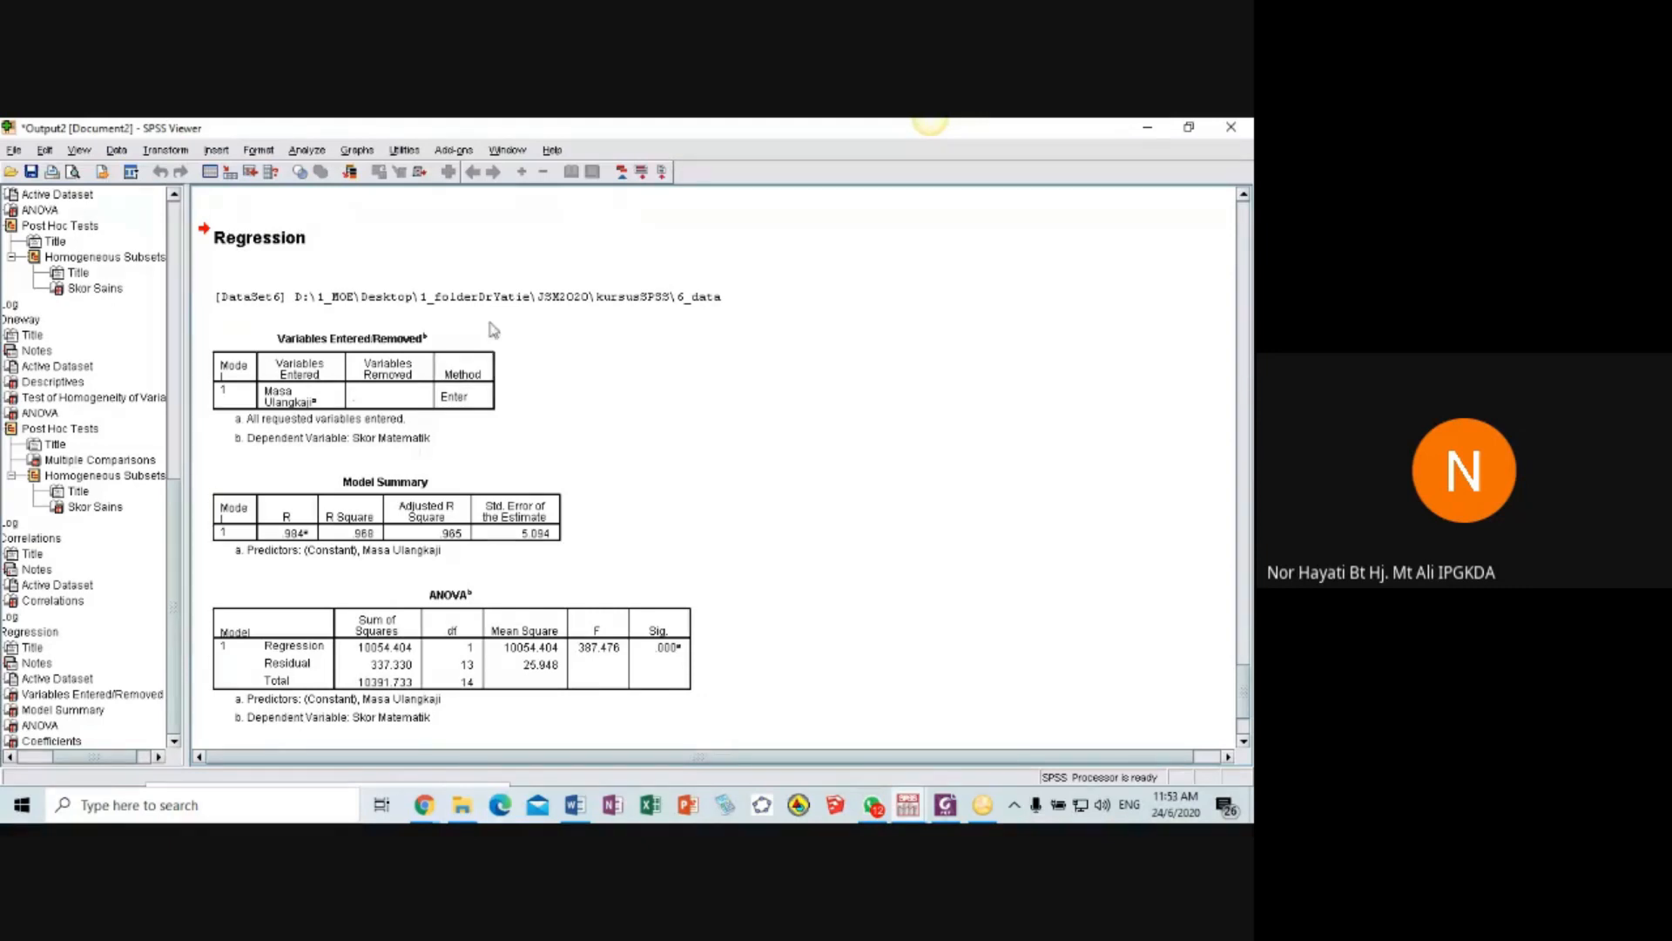
{"action": "scroll", "coordinate": [475, 398], "scroll_direction": "down", "scroll_amount": 3}
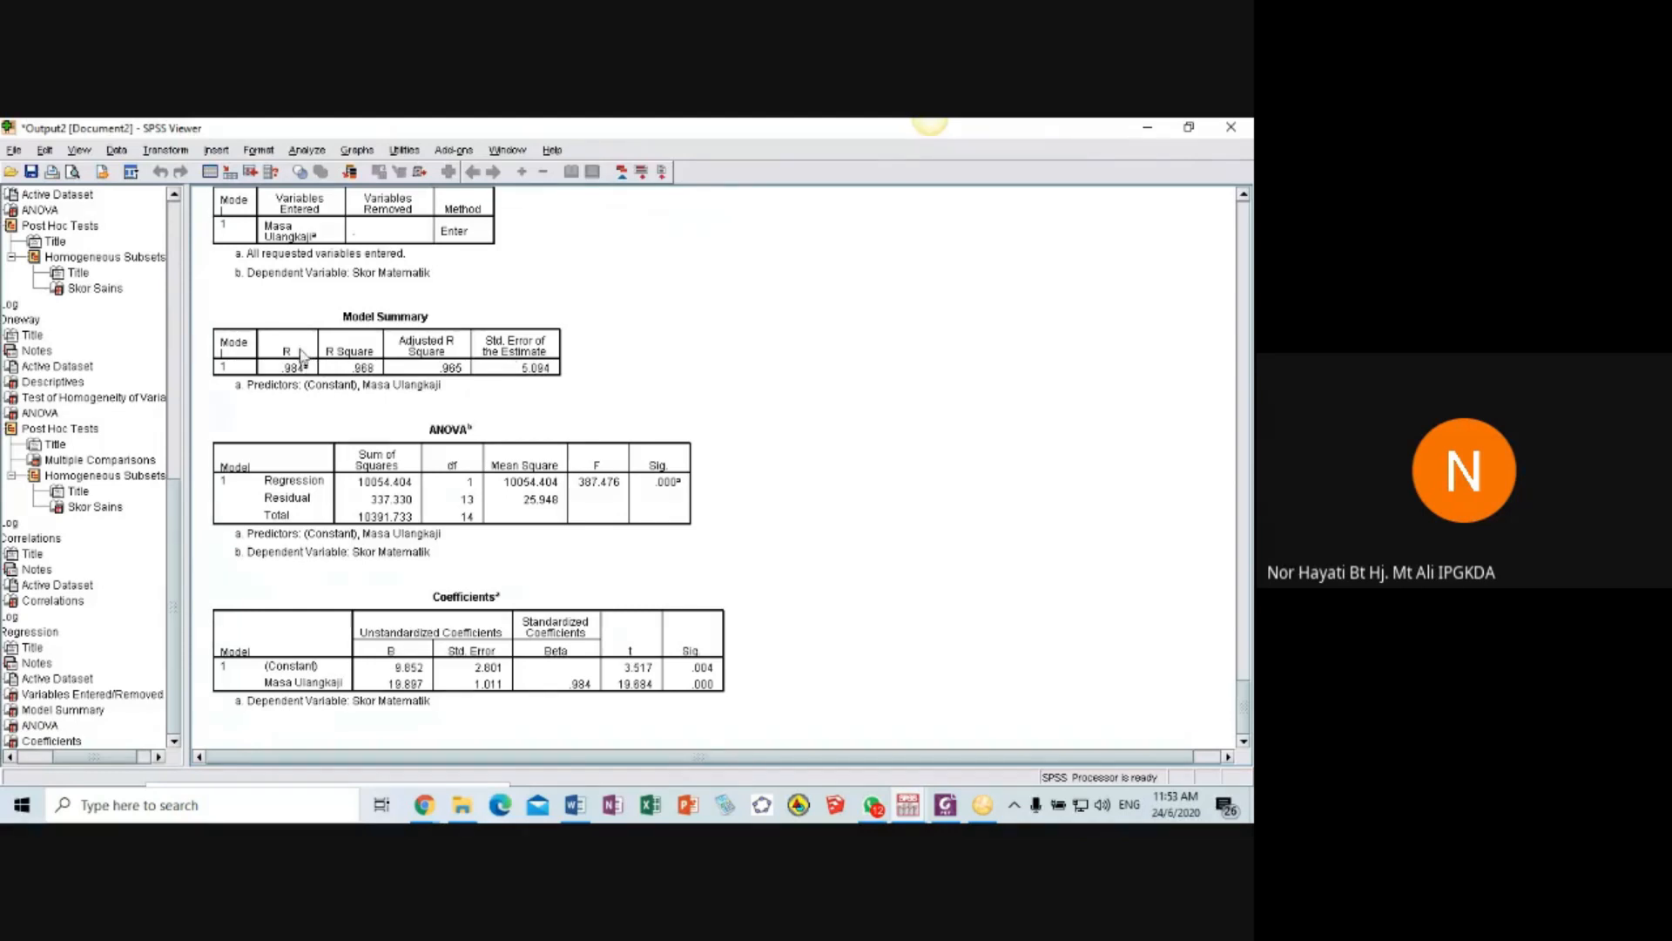
- Switch to Google Meet to admit the person waiting to join, then return to the full-size SPSS regression output
{"action": "left_click", "coordinate": [1189, 127]}
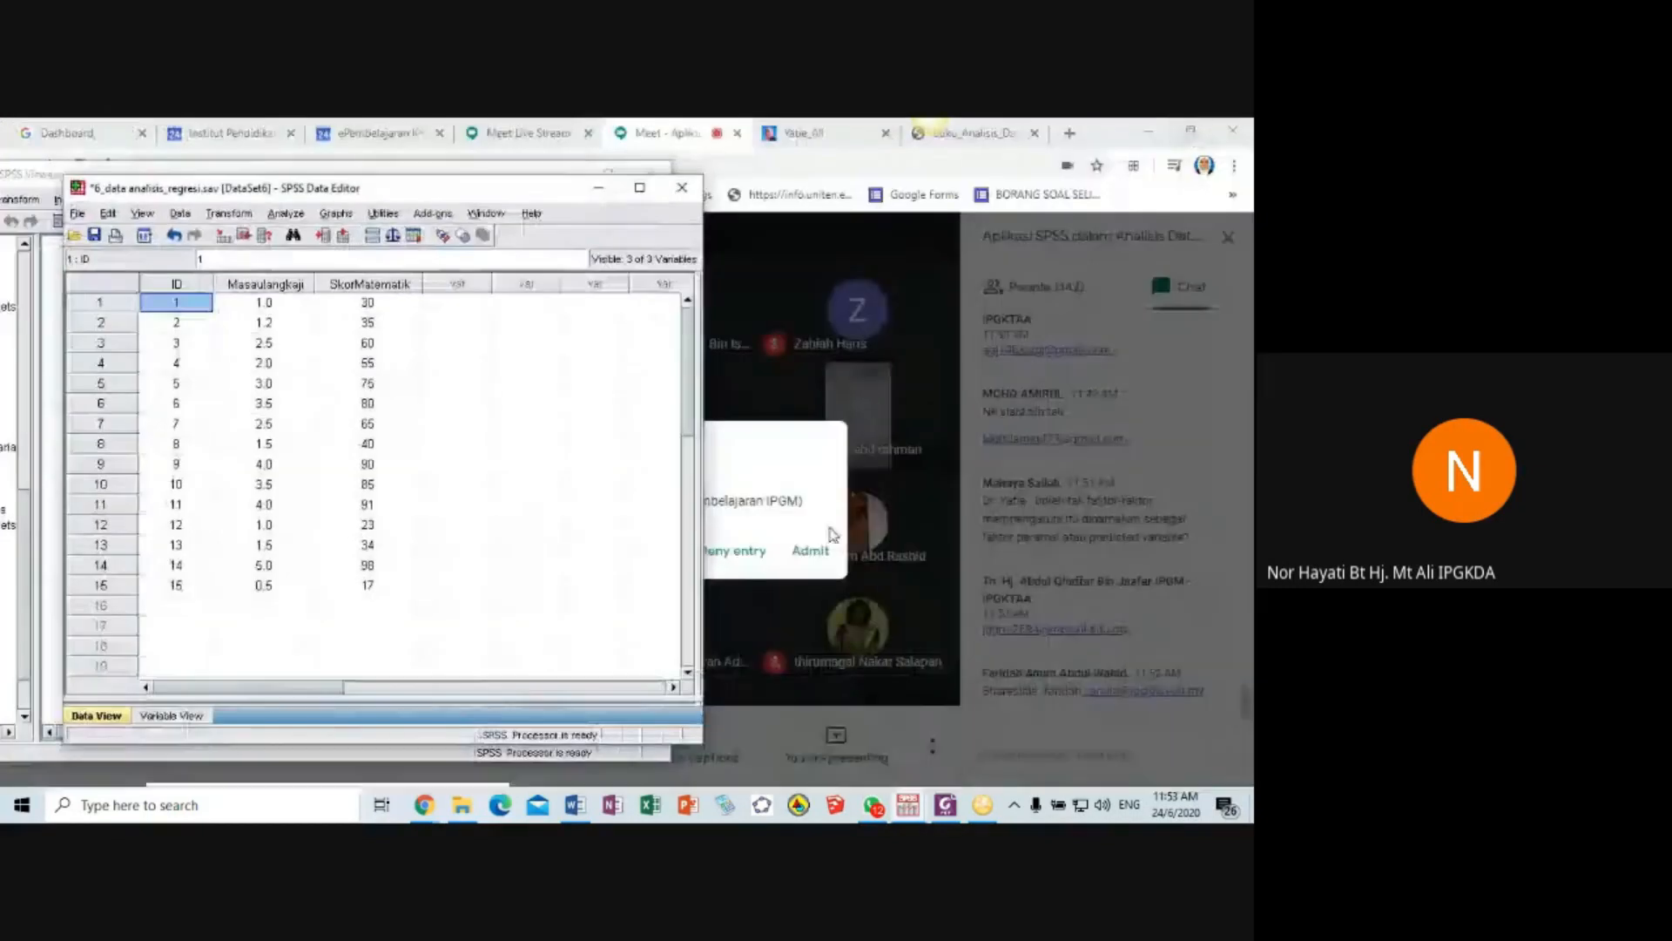
{"action": "left_click", "coordinate": [810, 553]}
{"action": "left_click", "coordinate": [909, 805]}
{"action": "left_click", "coordinate": [1185, 714]}
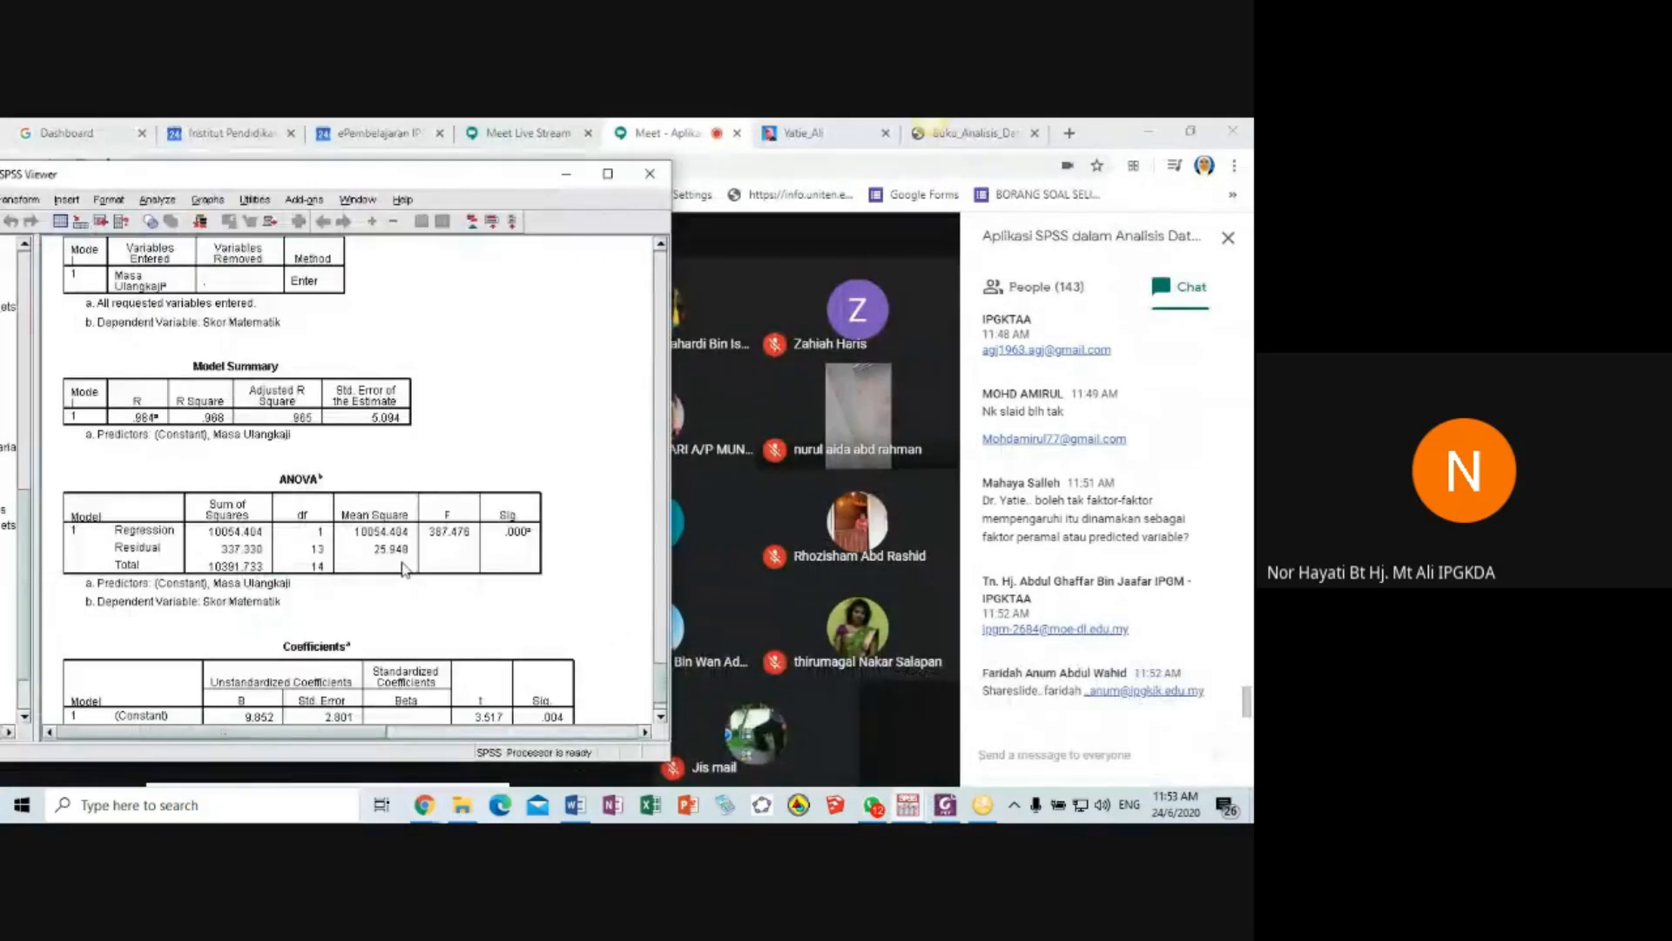
{"action": "left_click", "coordinate": [607, 174]}
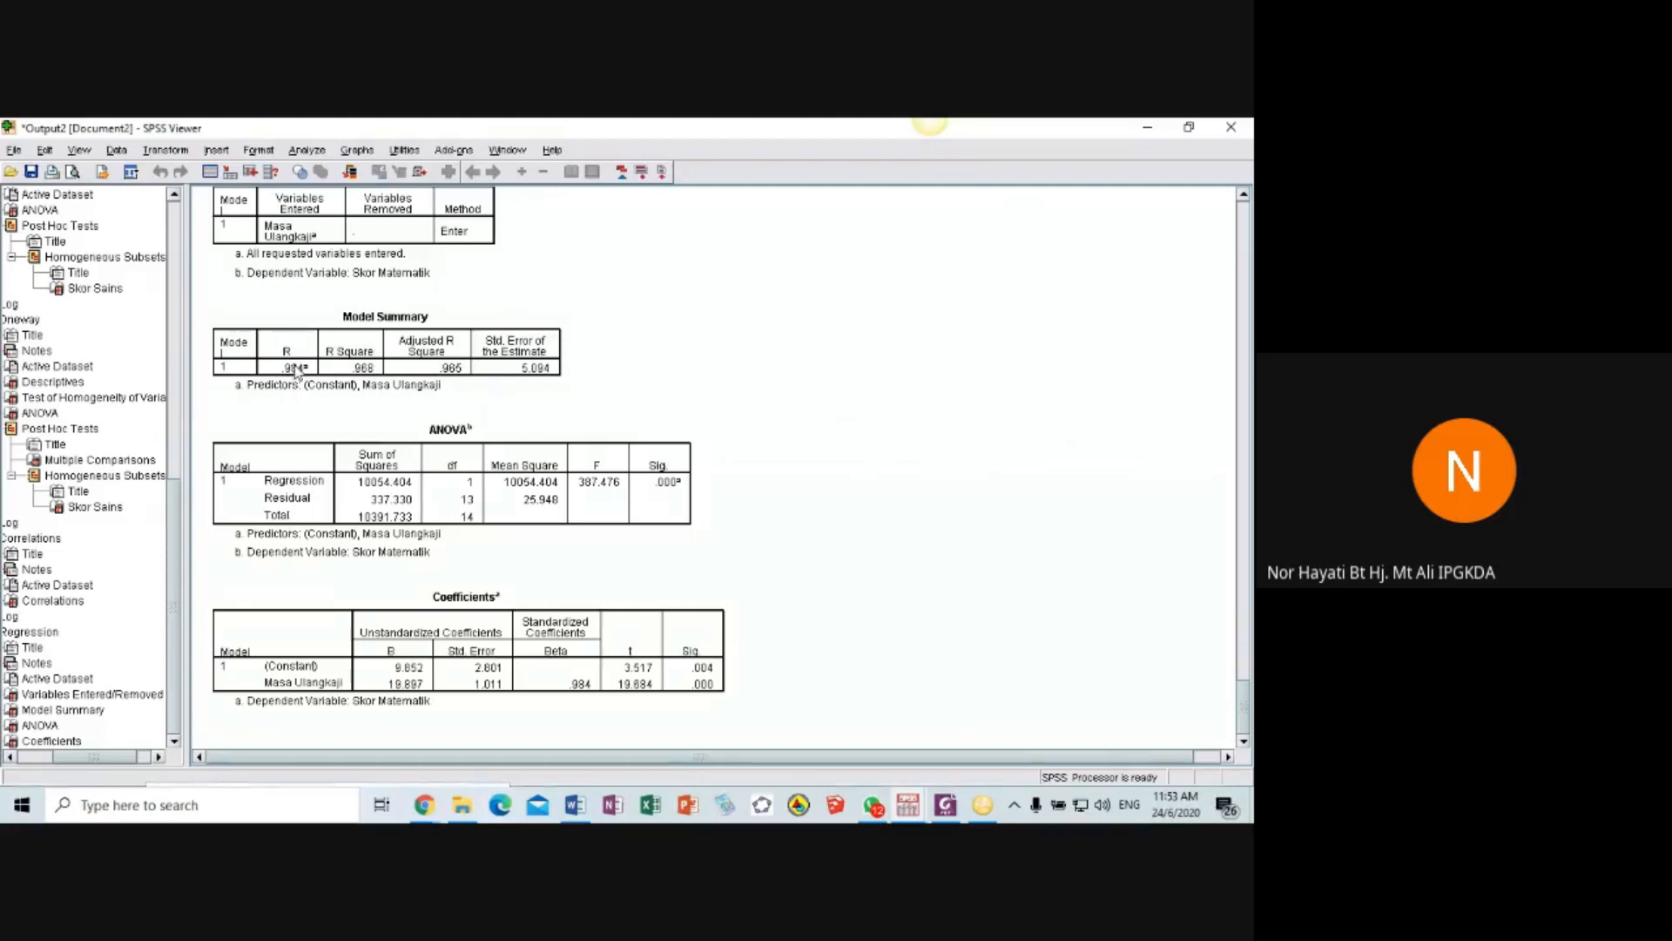
- Uncover the Google Meet window again and admit the next person asking to join the meeting
{"action": "left_click", "coordinate": [1191, 128]}
{"action": "left_click", "coordinate": [811, 557]}
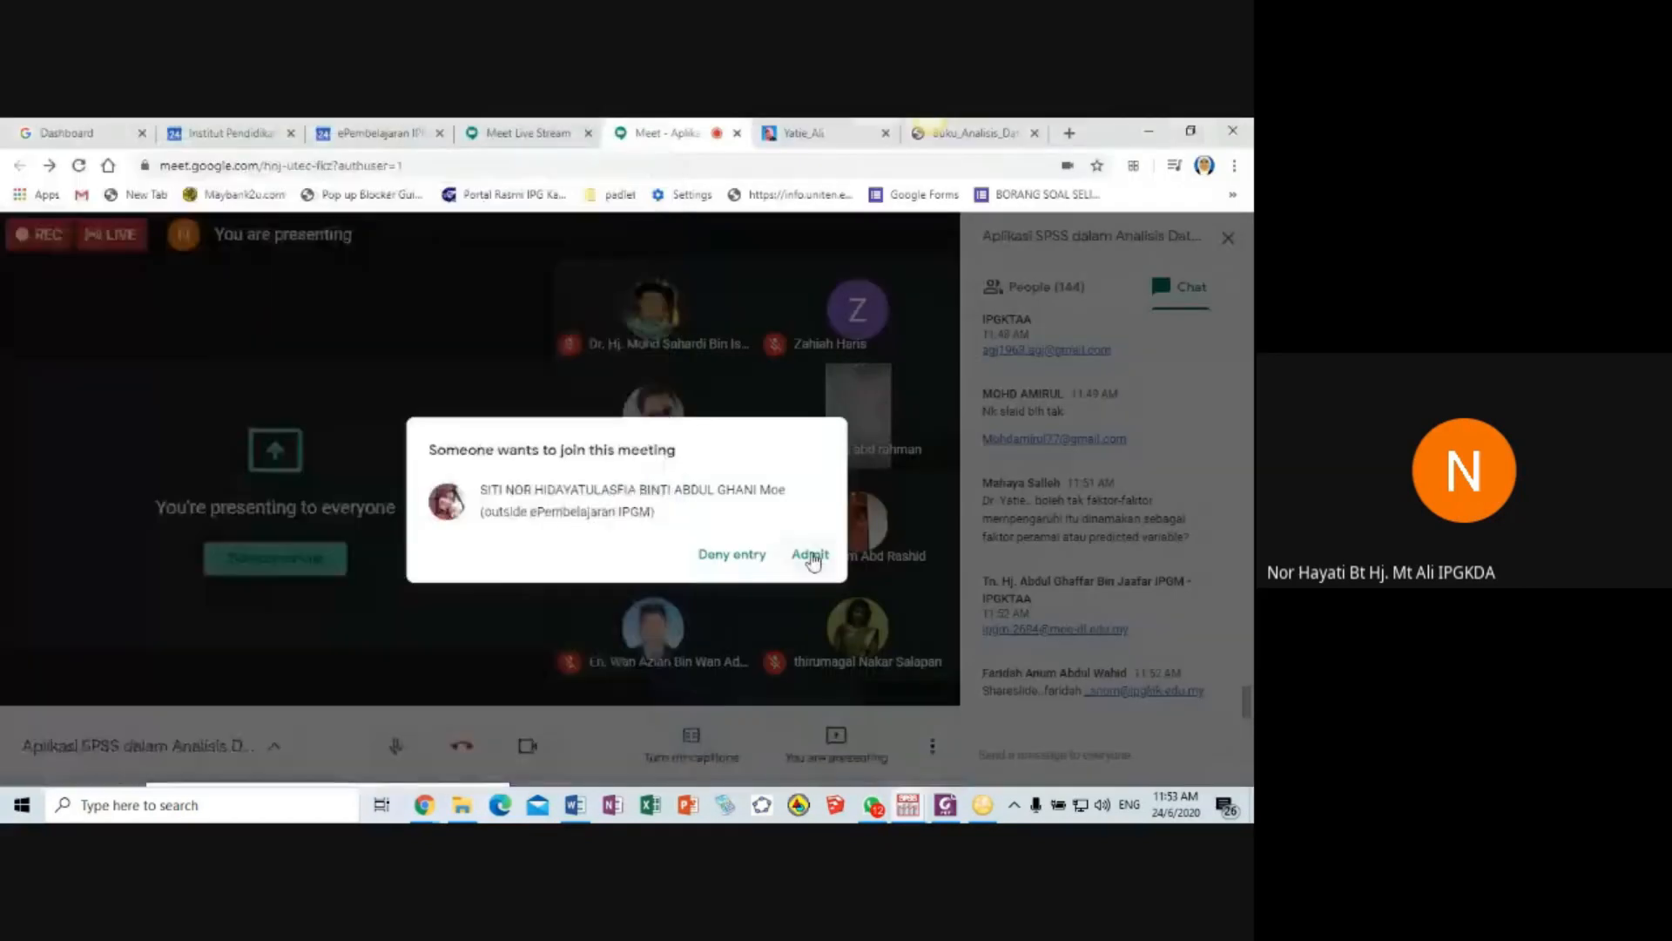
{"action": "left_click", "coordinate": [810, 556]}
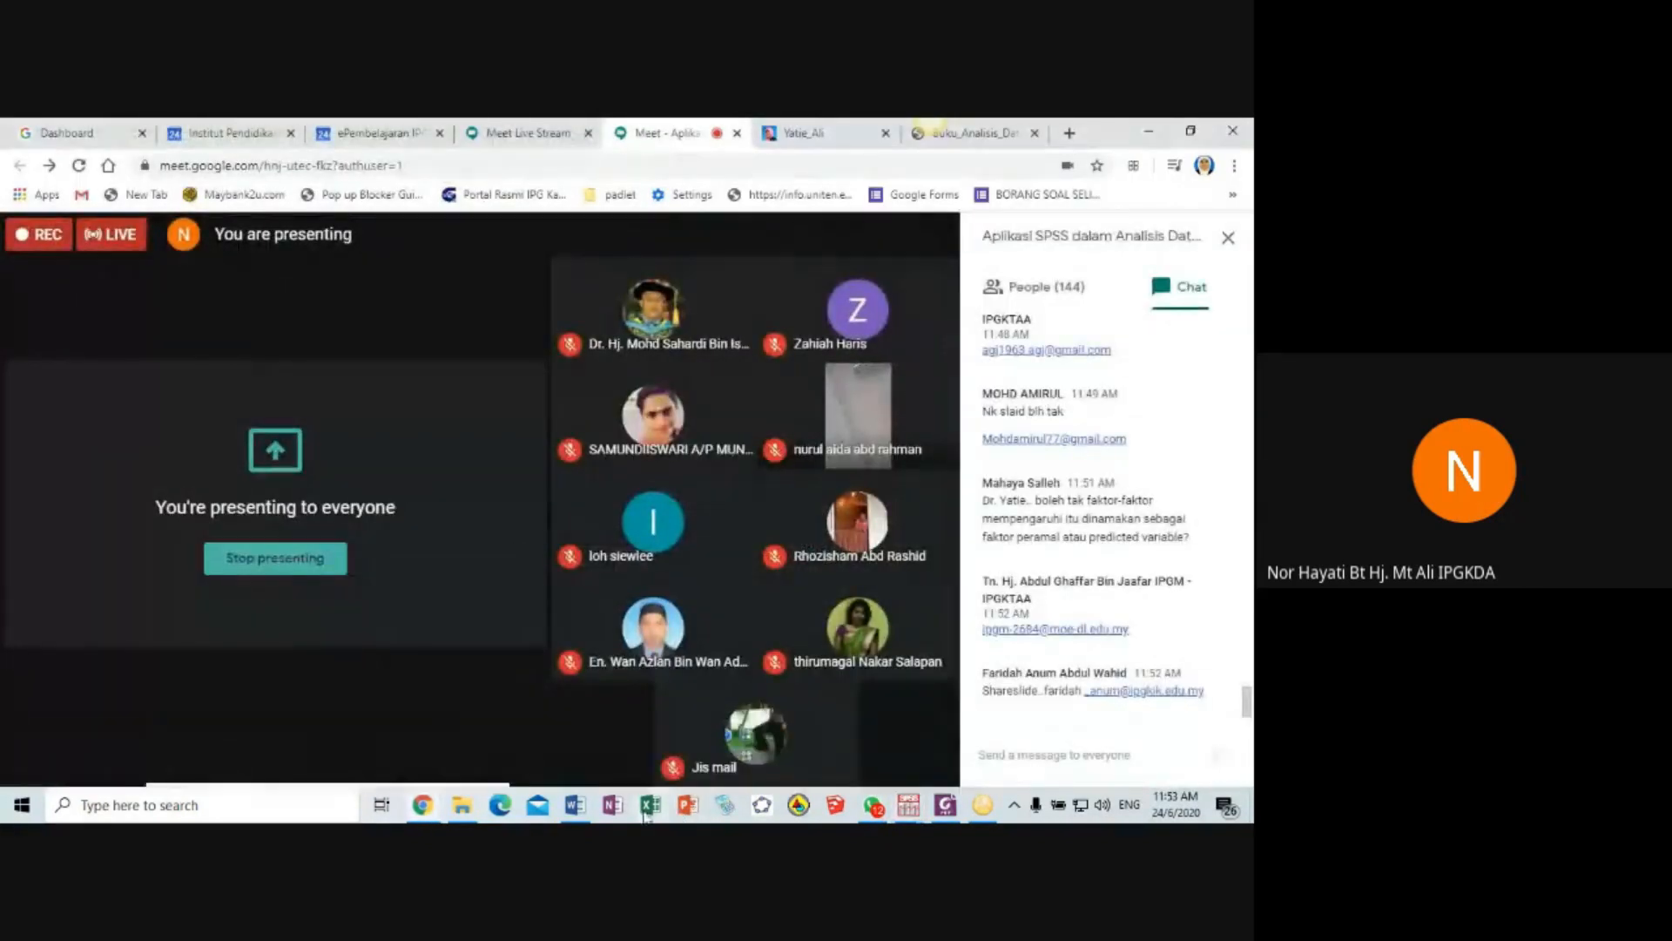
- Return to the SPSS output beside the meeting and examine the Model Summary, ANOVA and Coefficients tables
{"action": "mouse_move", "coordinate": [574, 805]}
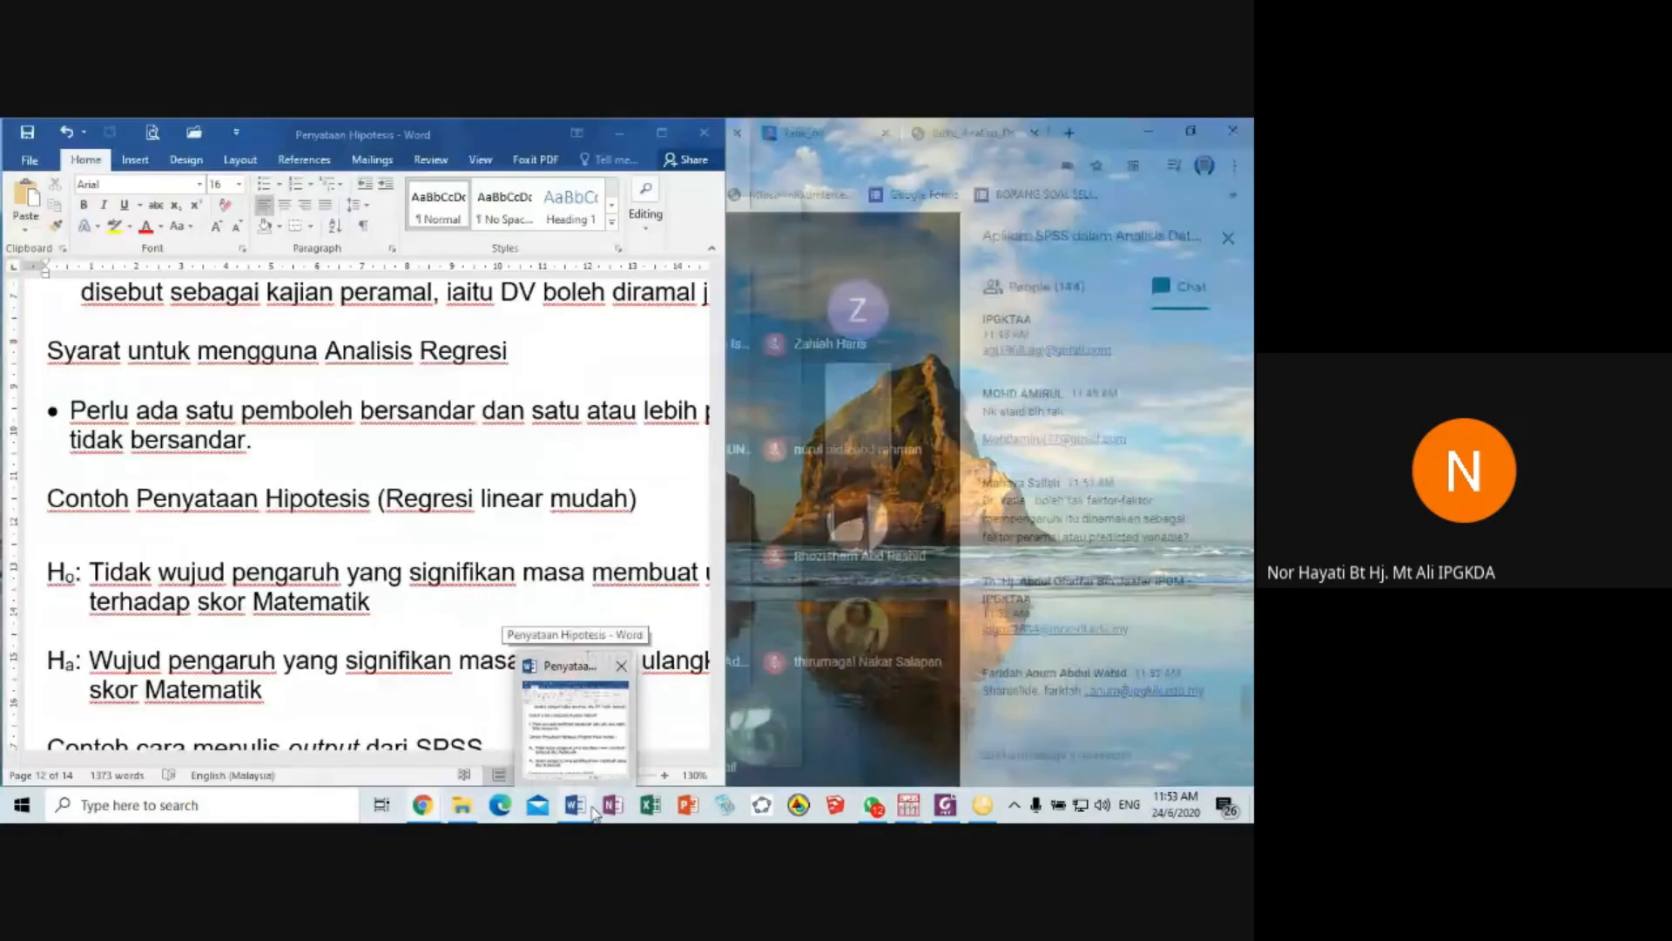
{"action": "mouse_move", "coordinate": [908, 805]}
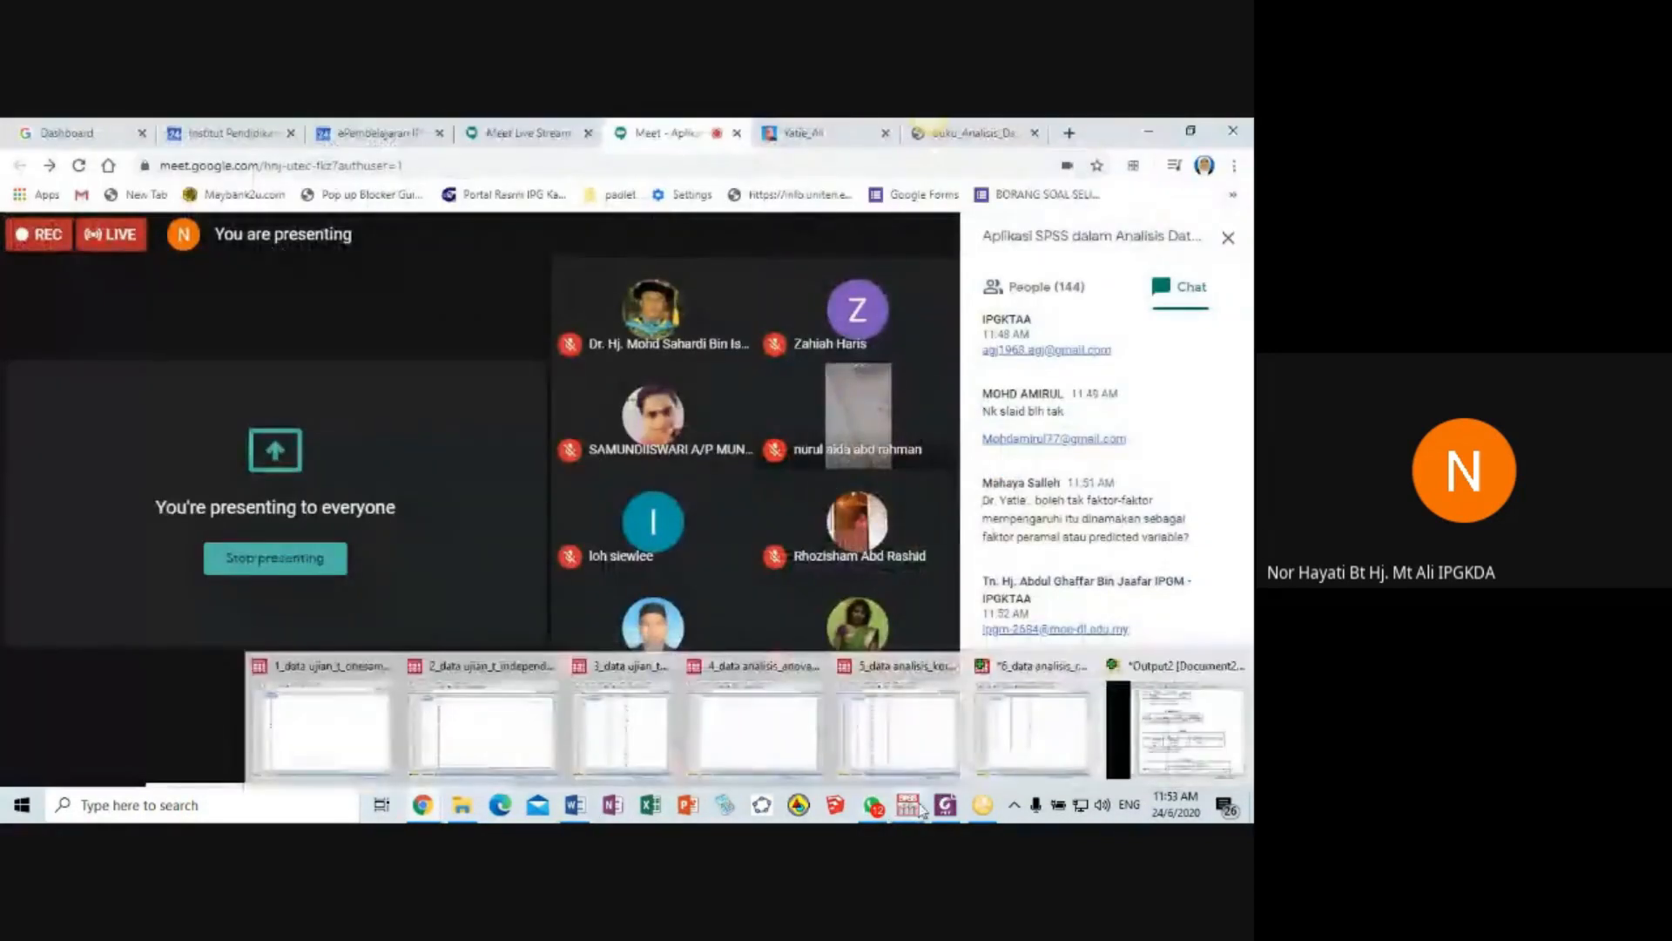
{"action": "left_click", "coordinate": [1126, 728]}
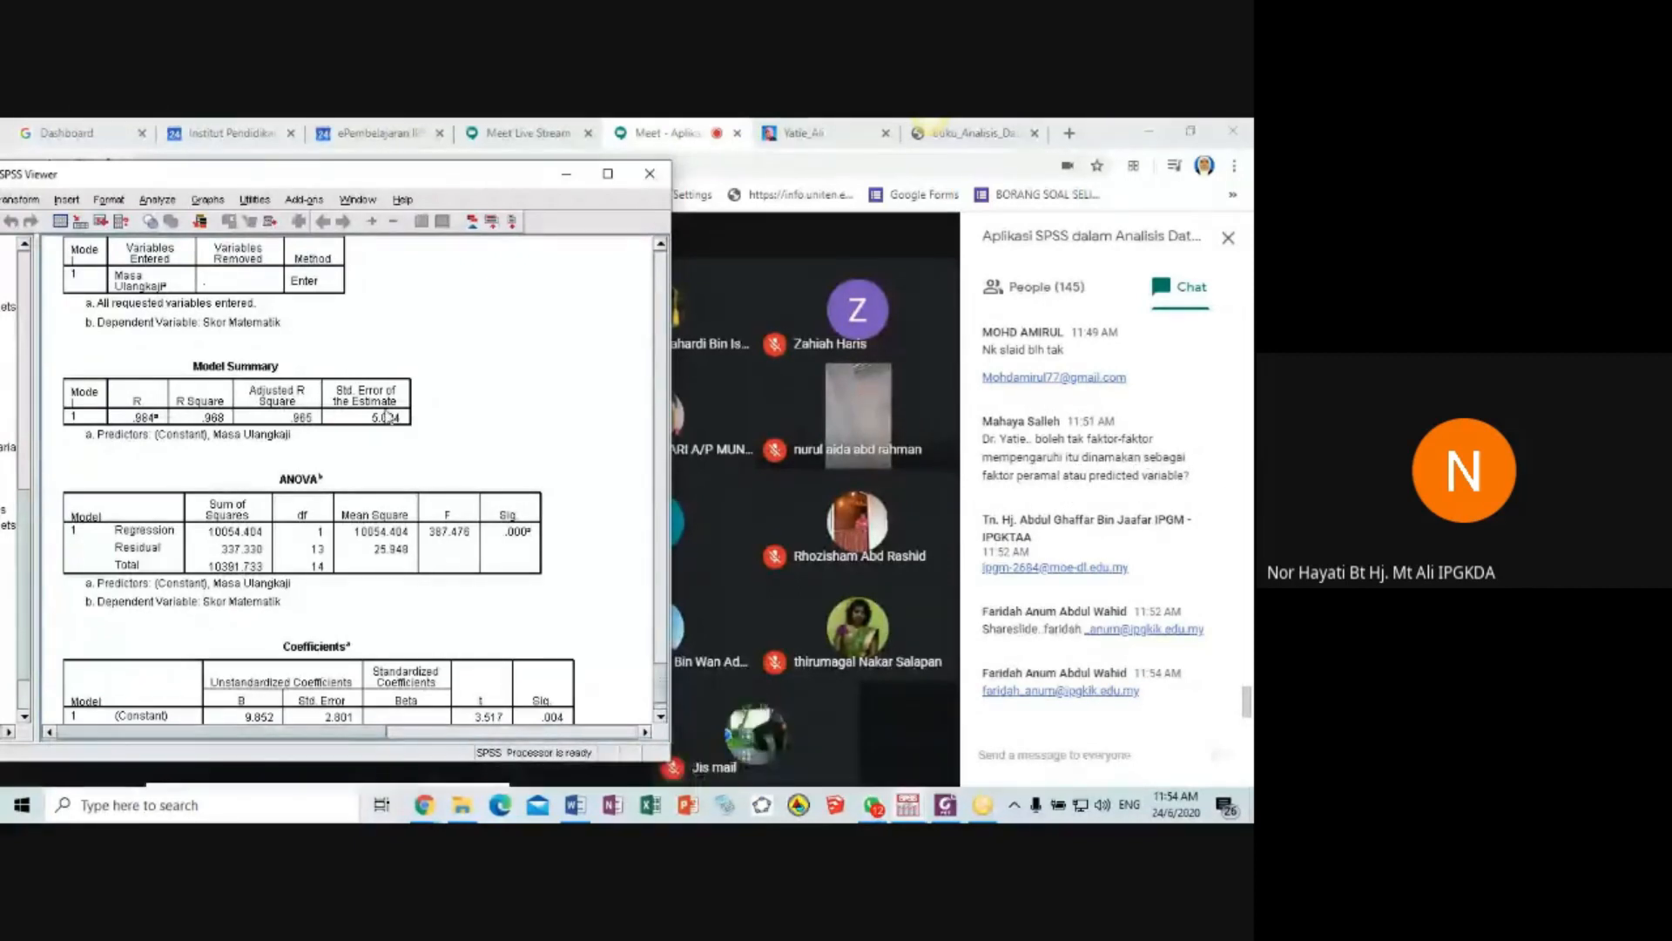
{"action": "scroll", "coordinate": [145, 348], "scroll_direction": "down", "scroll_amount": 2}
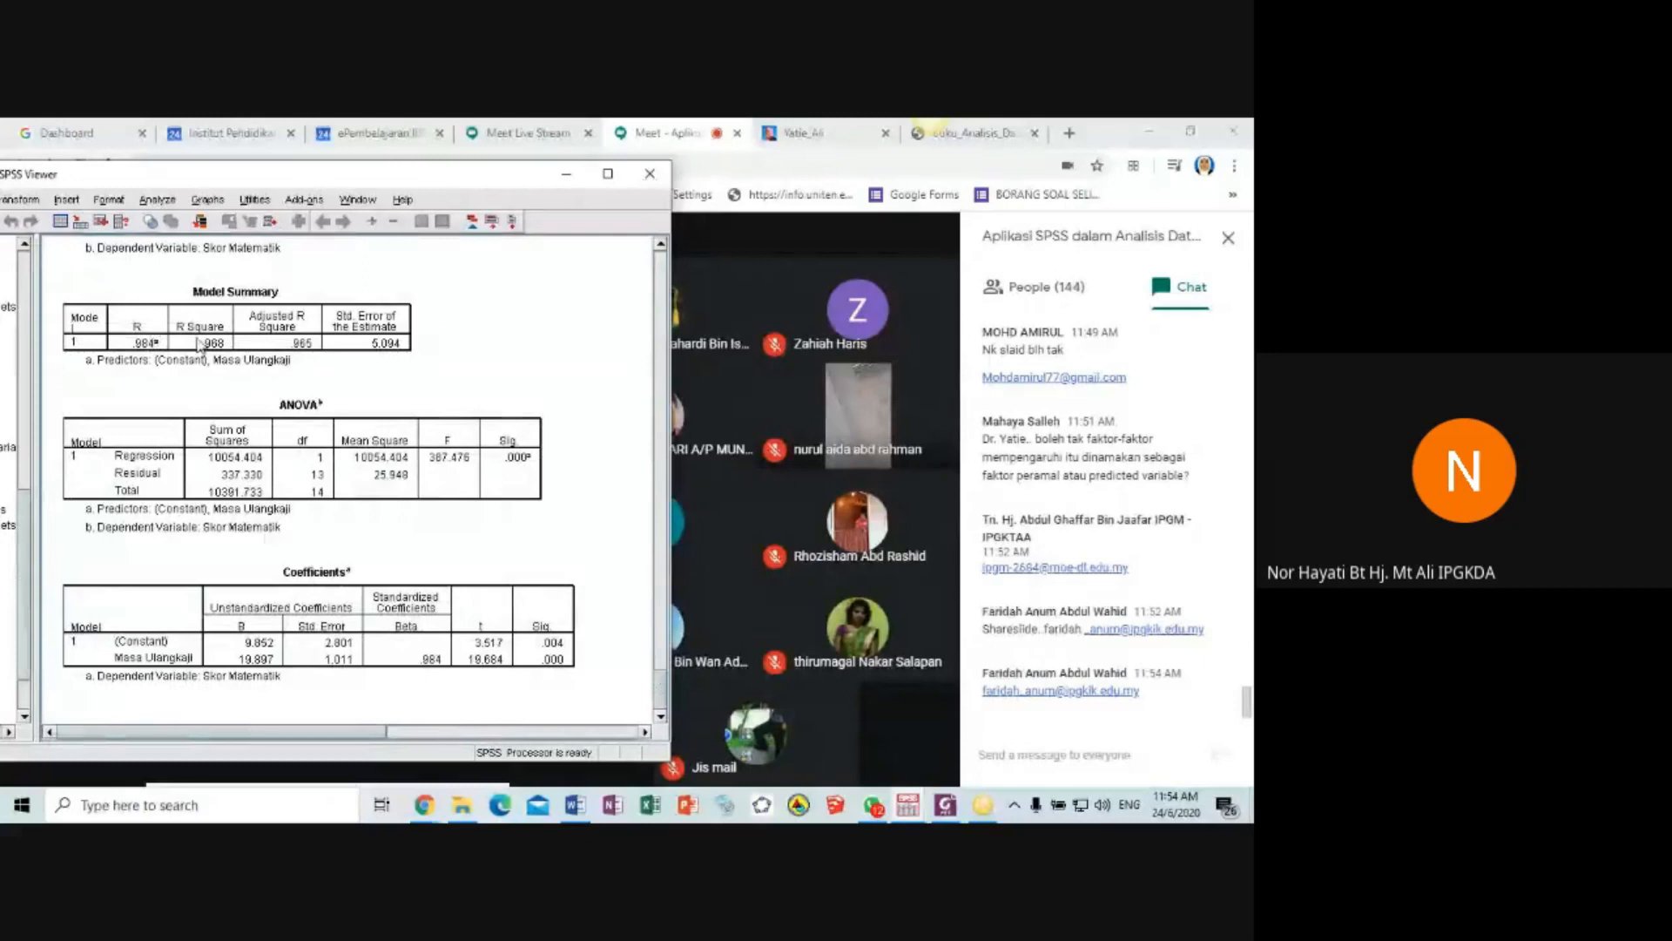